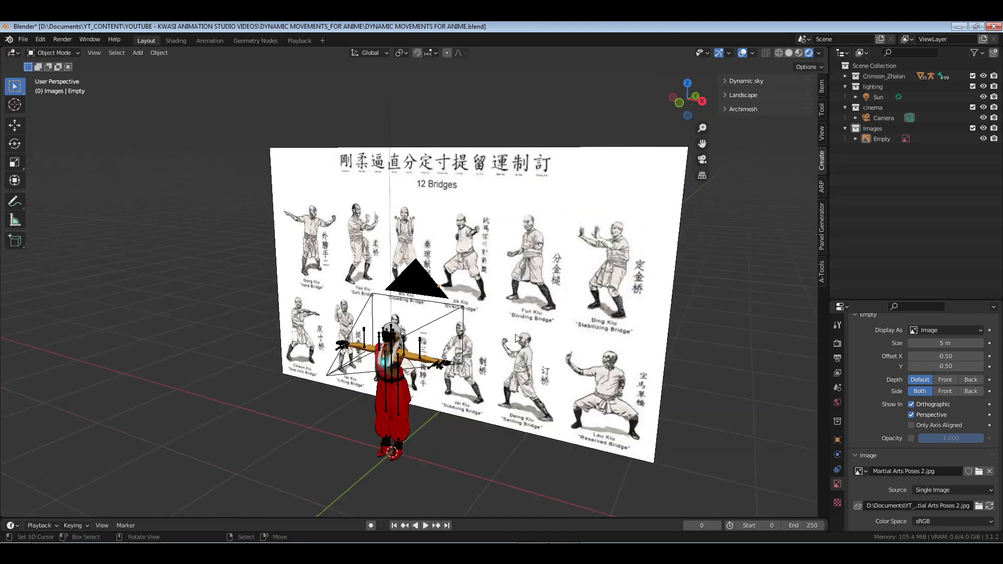
Examine the "12 Bridges" reference image behind the character, from its title through both rows of martial arts poses
middle_click_drag(535, 343, 507, 353)
scroll(534, 345, "up", 1)
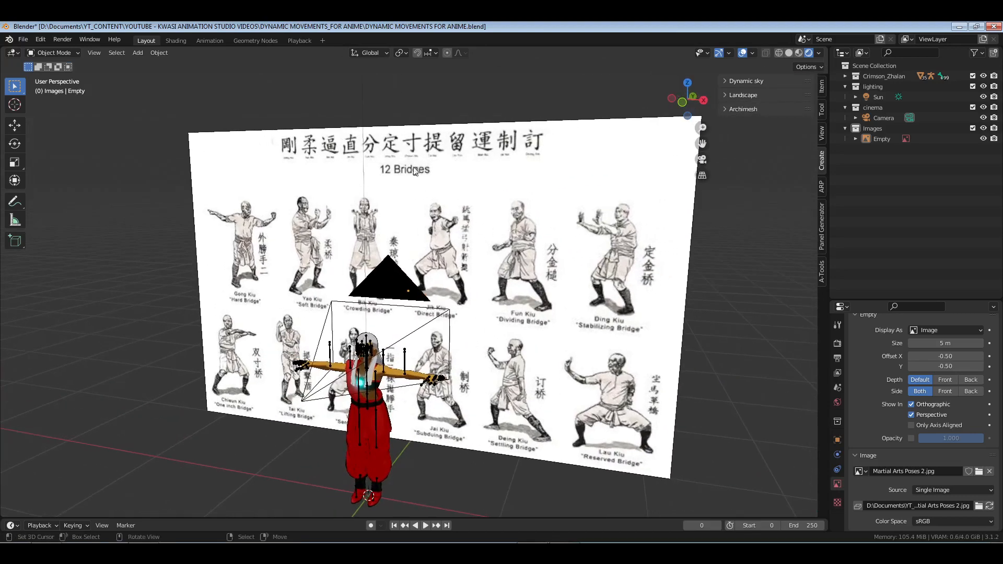
middle_click_drag(422, 170, 453, 312, "shift")
scroll(453, 312, "up", 5)
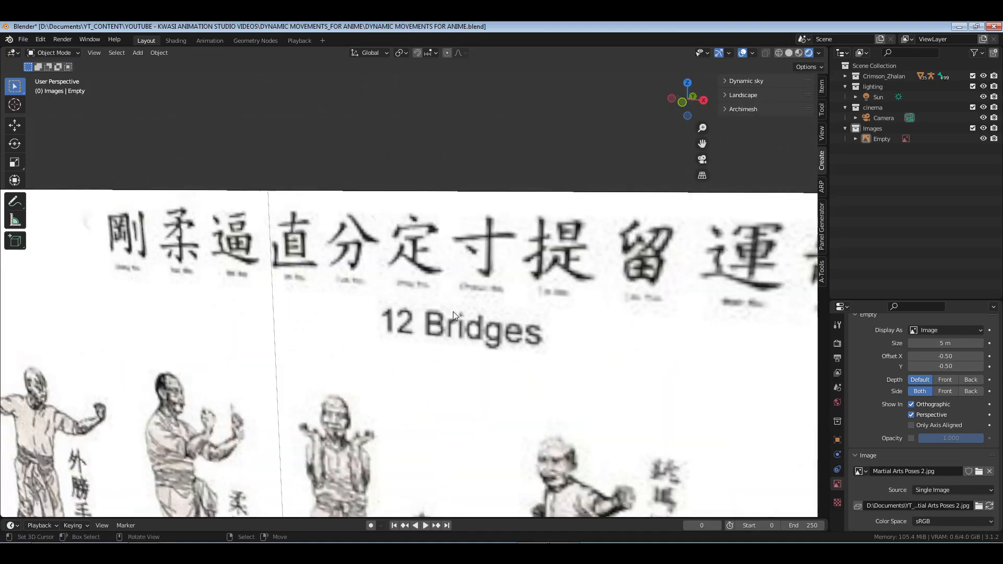
middle_click_drag(358, 319, 446, 301, "shift")
scroll(446, 299, "down", 5)
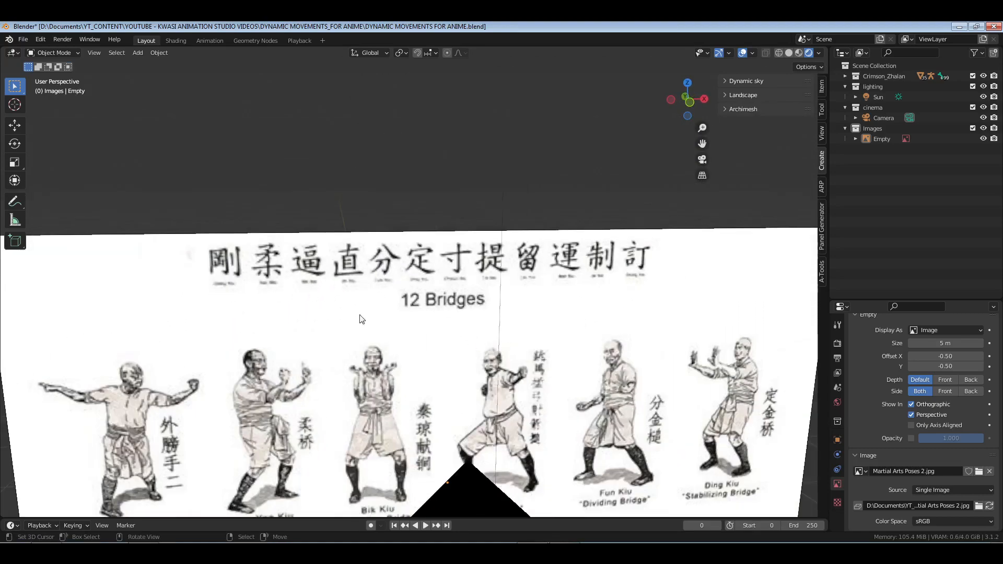
scroll(579, 335, "down", 2)
middle_click_drag(579, 366, 611, 271, "shift")
scroll(611, 271, "up", 3)
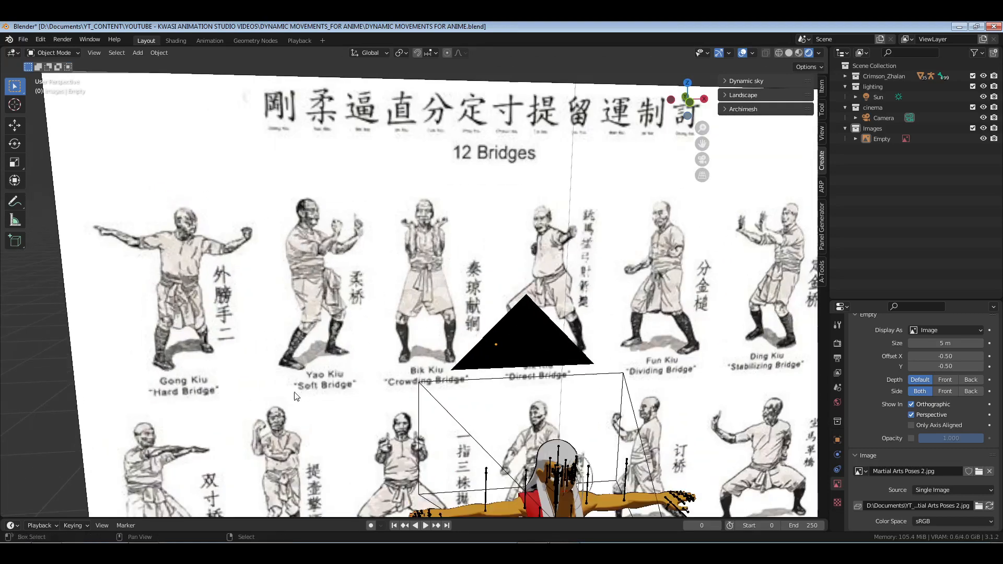
middle_click_drag(293, 396, 348, 341, "shift")
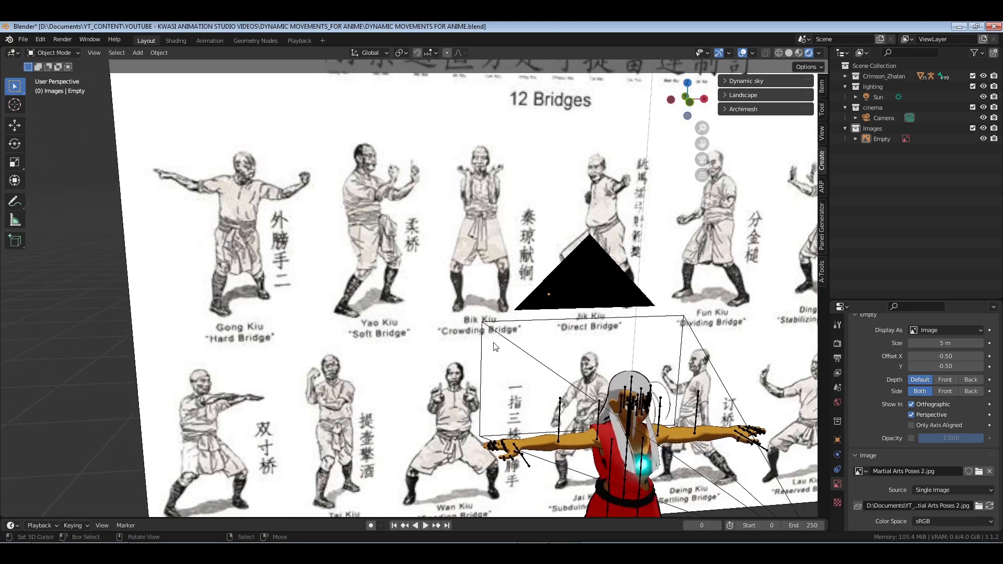
middle_click_drag(650, 350, 460, 325, "shift")
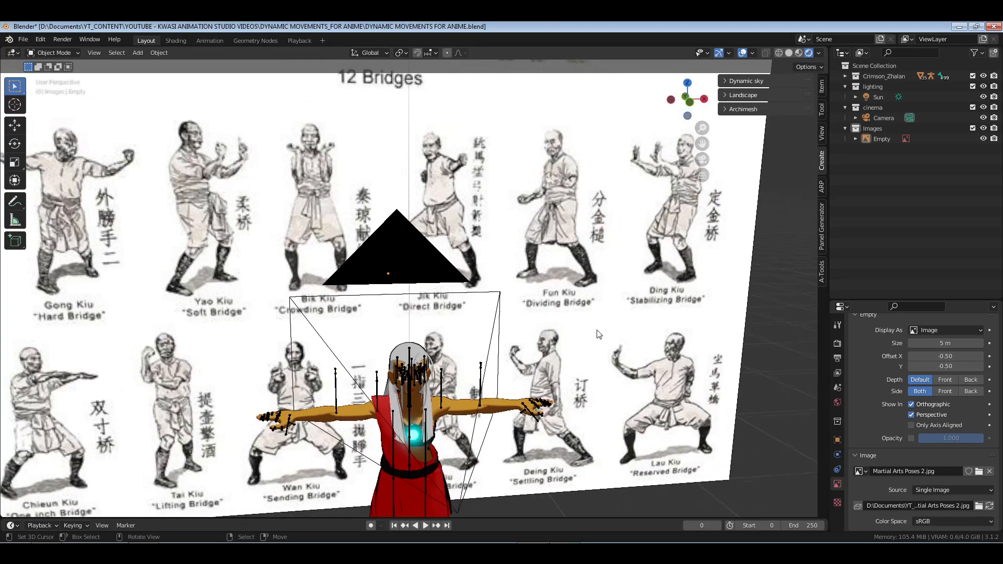
mouse_move(649, 379)
middle_mouse_down()
mouse_move(637, 377)
mouse_move(644, 385)
middle_mouse_up()
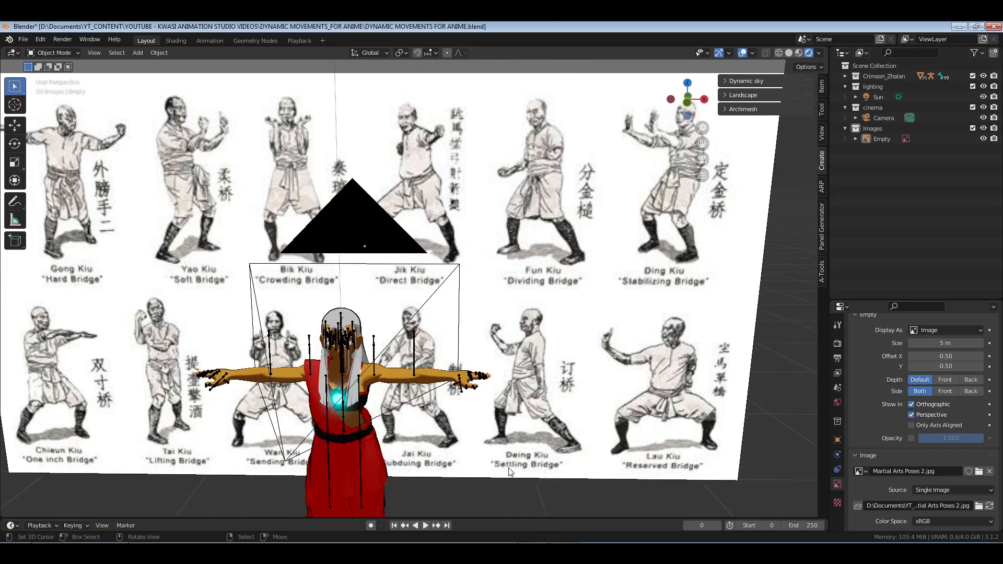
middle_click_drag(463, 446, 517, 385, "shift")
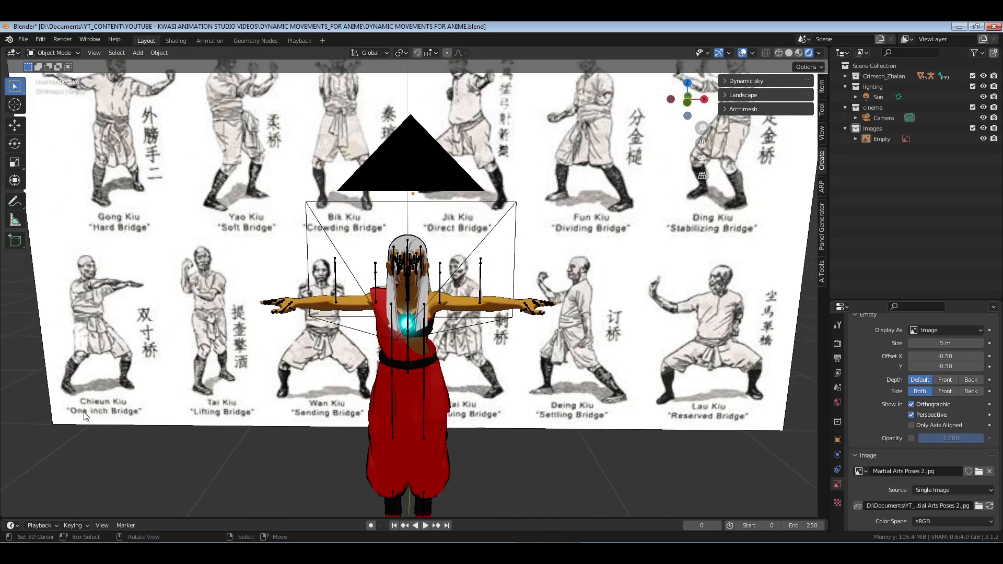
scroll(219, 384, "down", 3)
middle_click_drag(442, 418, 502, 387)
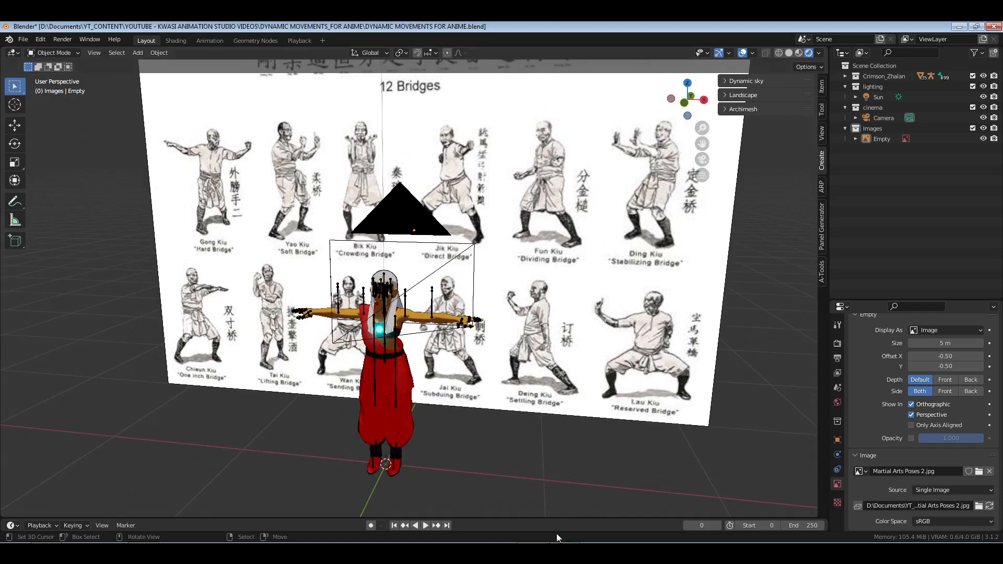
Save the current Blender file
key("alt+Tab")
key("alt+Tab")
middle_click_drag(782, 246, 798, 241, "shift")
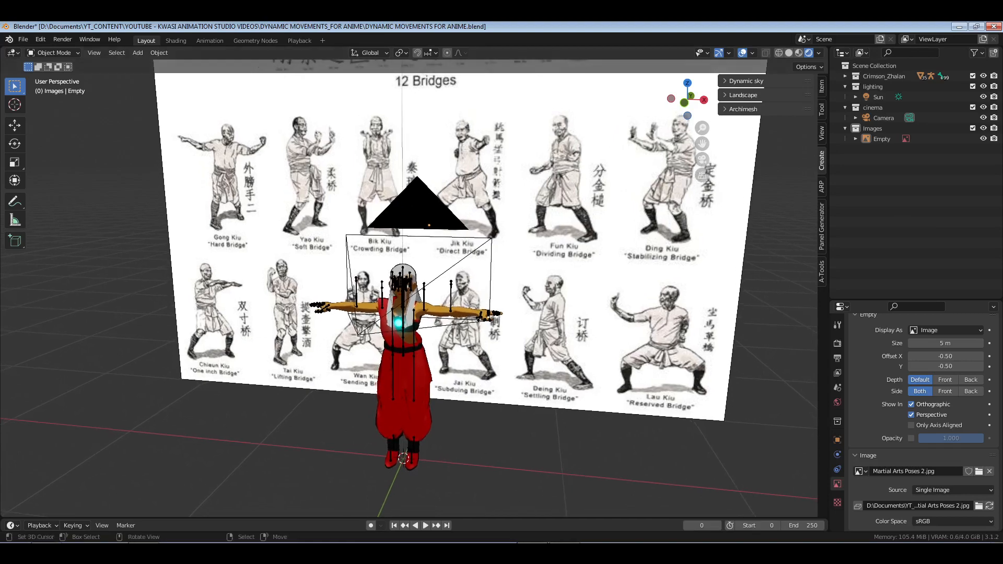
middle_click_drag(475, 332, 481, 351)
key("ctrl+s")
Apply REST POSE from the pose library to all bones of the character's armature in Pose Mode and clear the selection
scroll(467, 341, "up", 2)
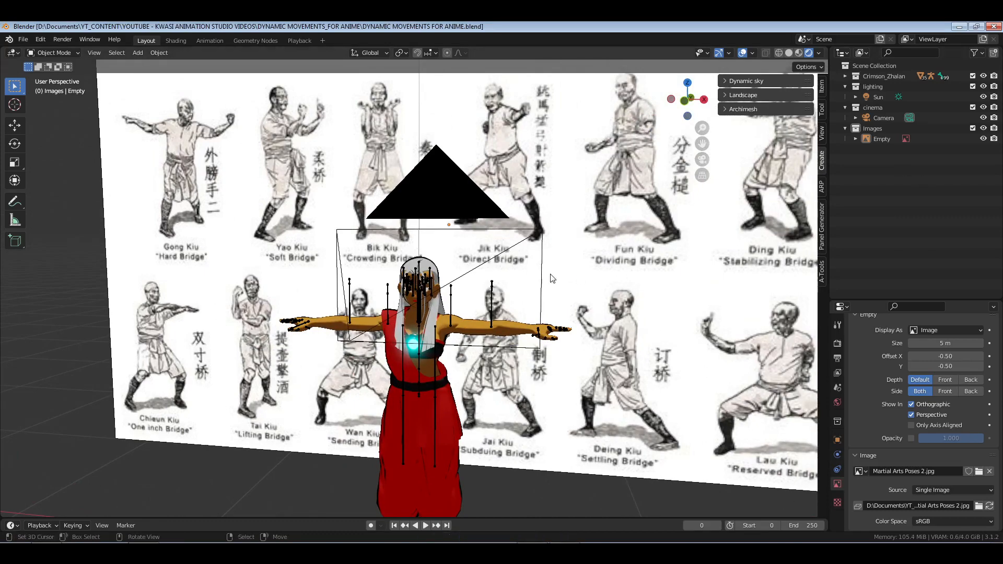
key("KP_0")
middle_click_drag(552, 278, 455, 324)
left_click(449, 326)
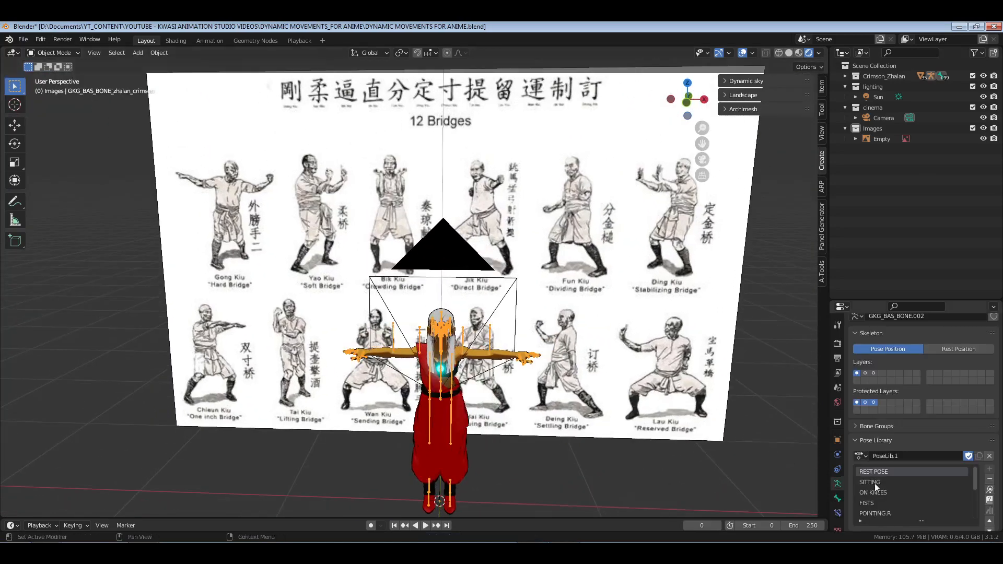
scroll(967, 444, "down", 2)
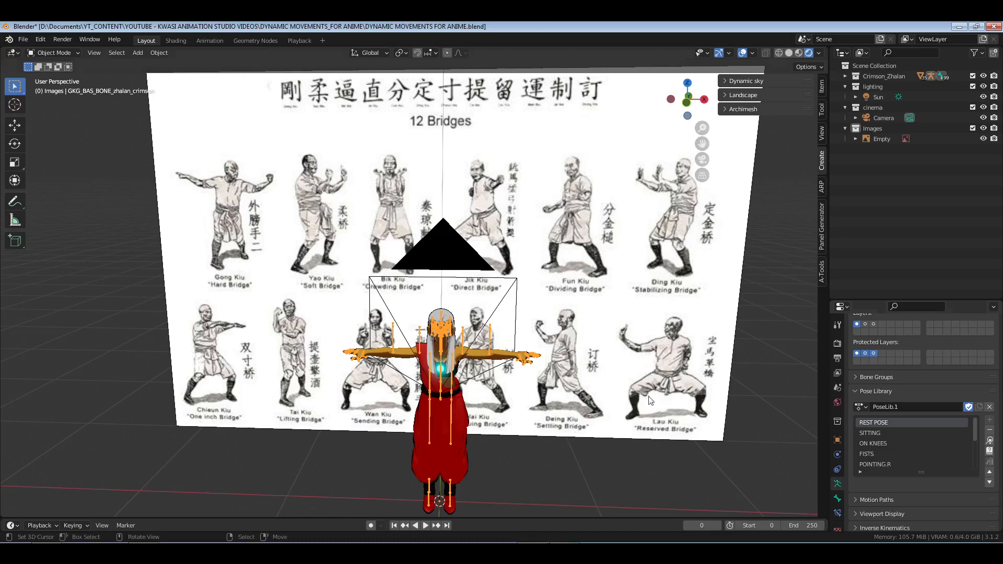
key("ctrl+Tab")
key("a")
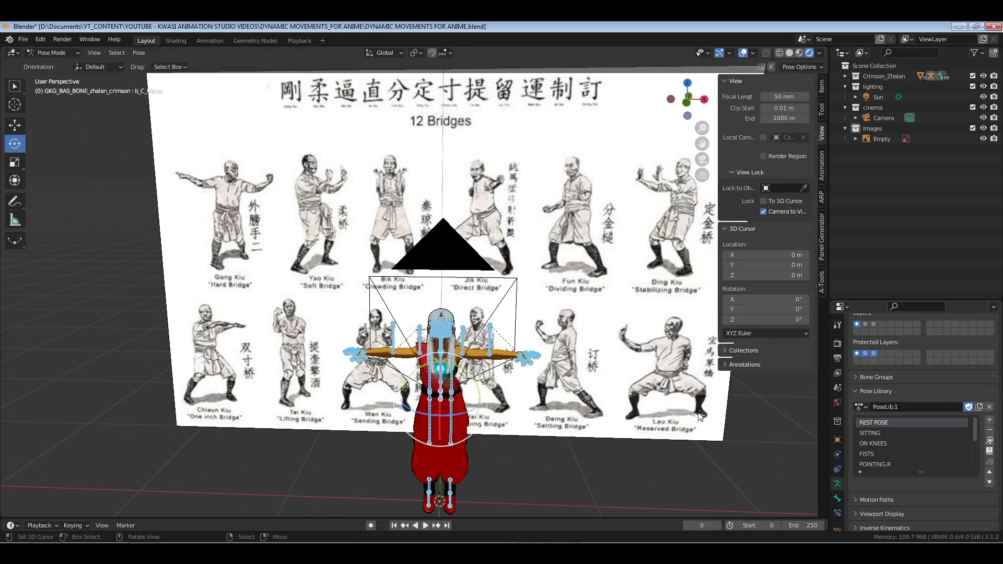
left_click(990, 441)
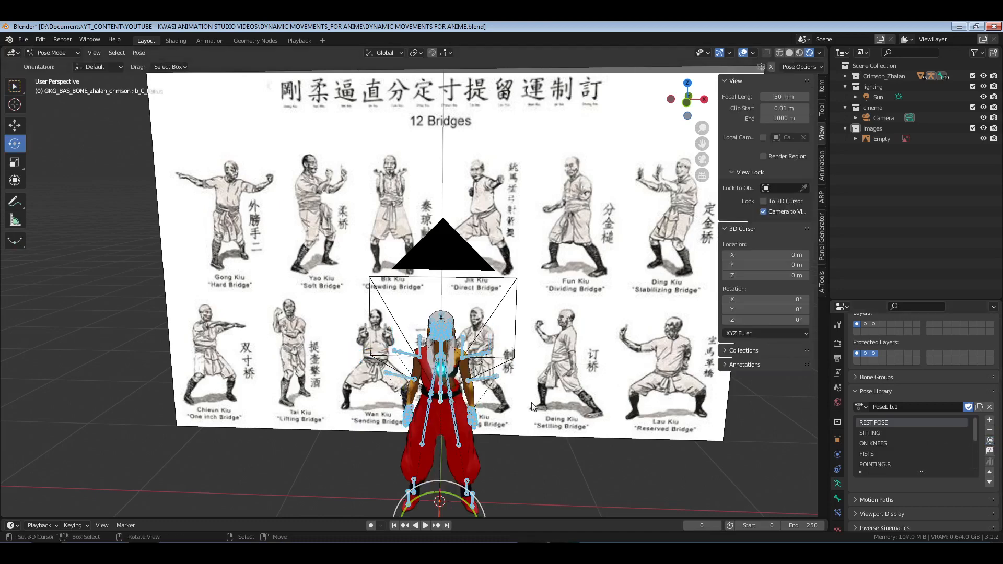
scroll(526, 389, "up", 3)
key("alt+a")
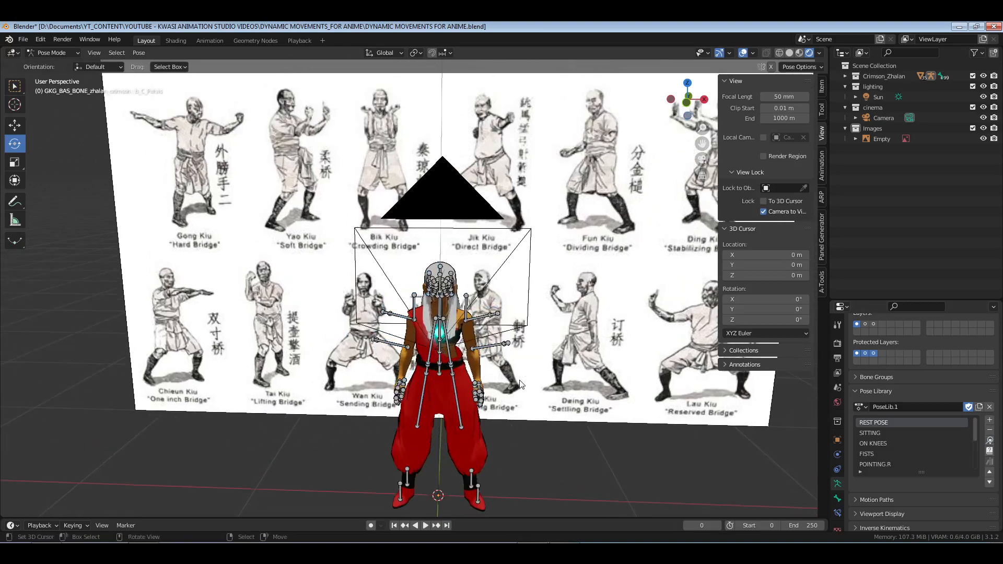
Hide the viewport sidebar while keeping the character in front of the reference image
key("KP_1")
scroll(520, 380, "up", 1)
mouse_move(521, 366)
middle_mouse_down()
mouse_move(520, 383)
mouse_move(482, 395)
mouse_move(532, 369)
middle_mouse_up()
key("n")
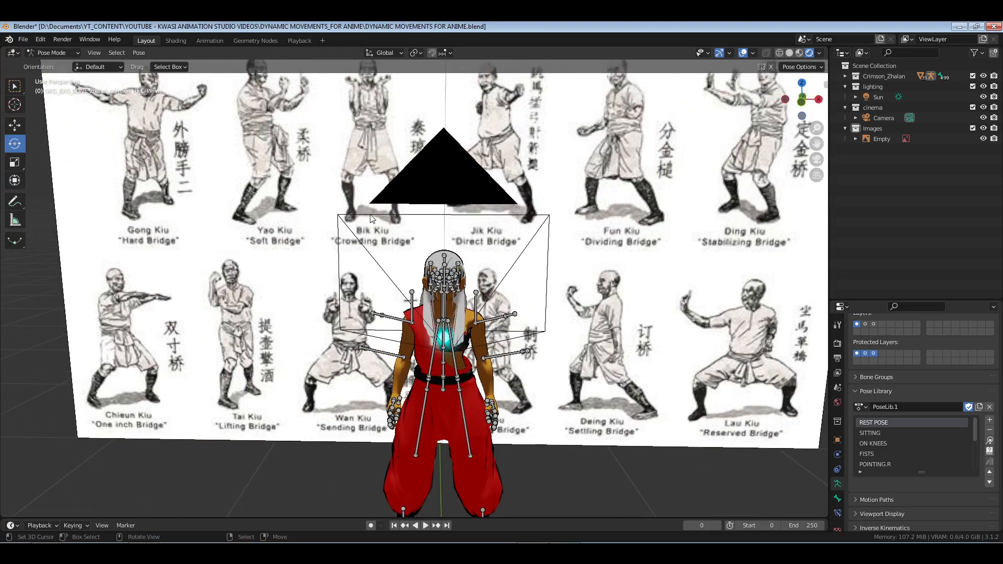
Compare the character's standing pose with the reference figures, examining the Chieun Kiu "One inch Bridge" stance up close
middle_click_drag(369, 236, 355, 266)
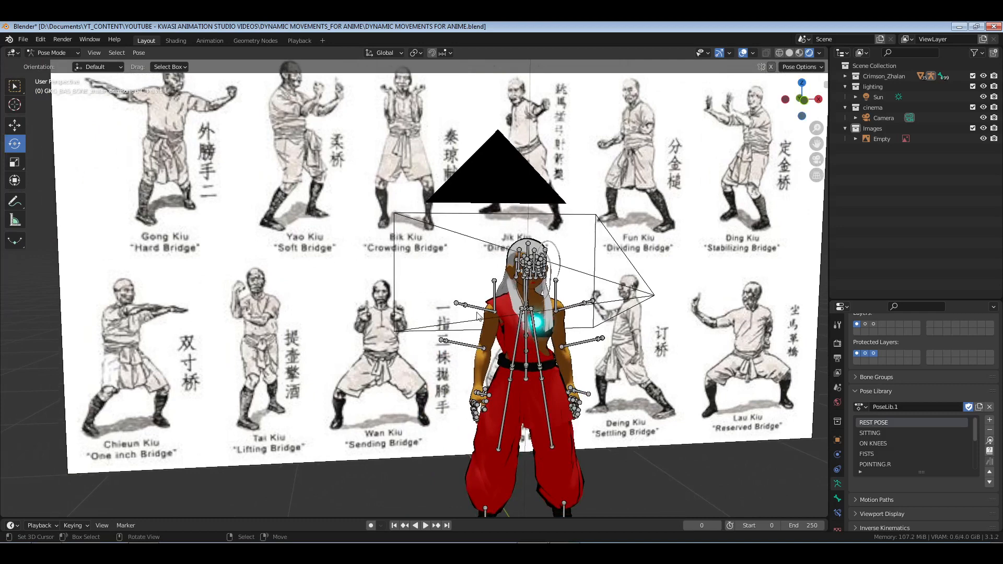
middle_click_drag(532, 335, 496, 299, "shift")
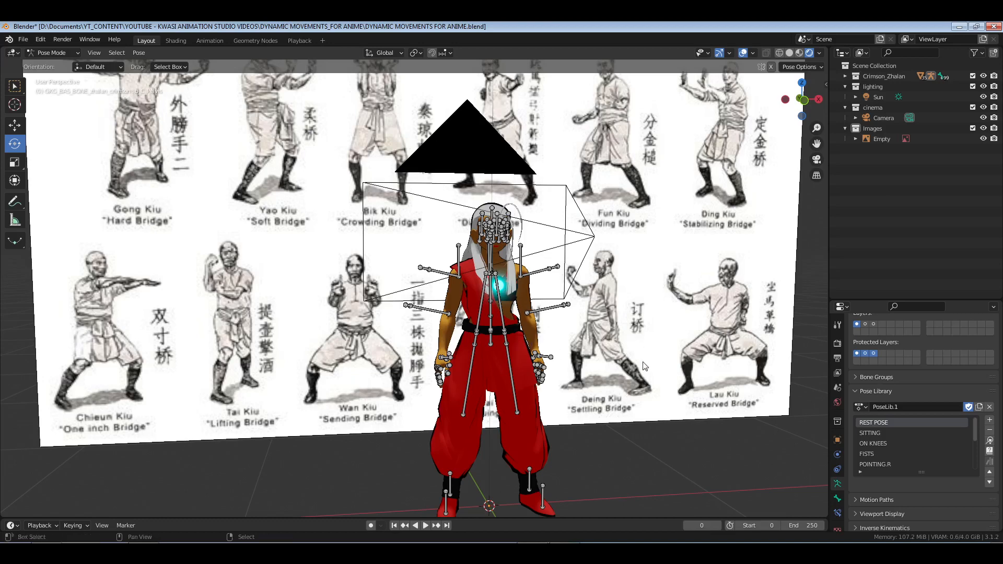
middle_click_drag(487, 369, 387, 325, "shift")
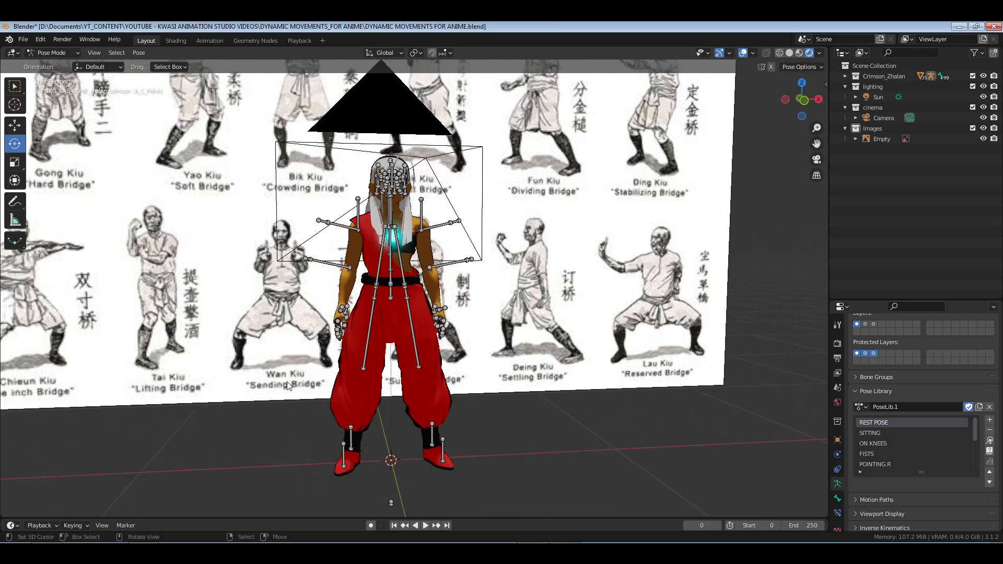
middle_click_drag(288, 386, 177, 384)
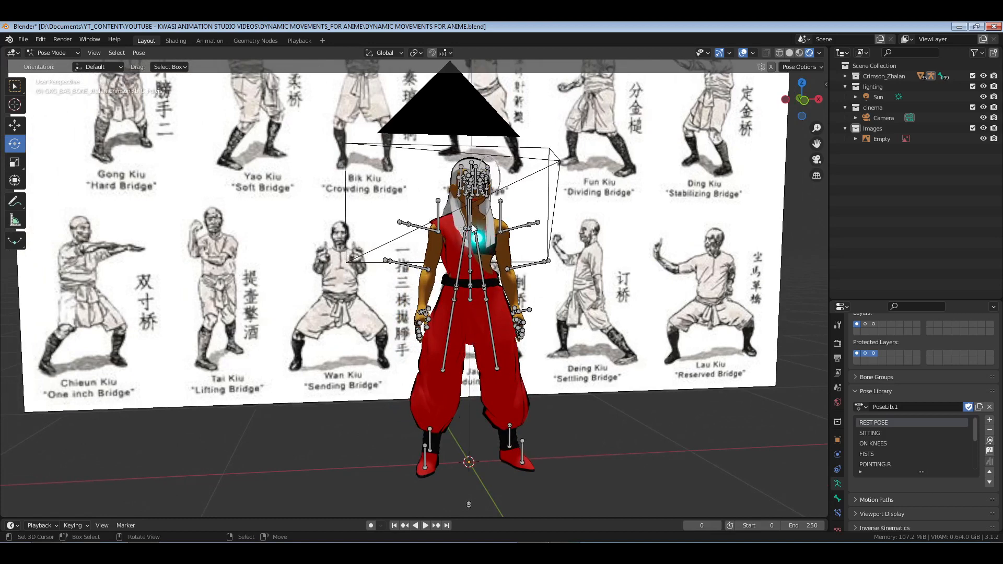
scroll(491, 236, "down", 5)
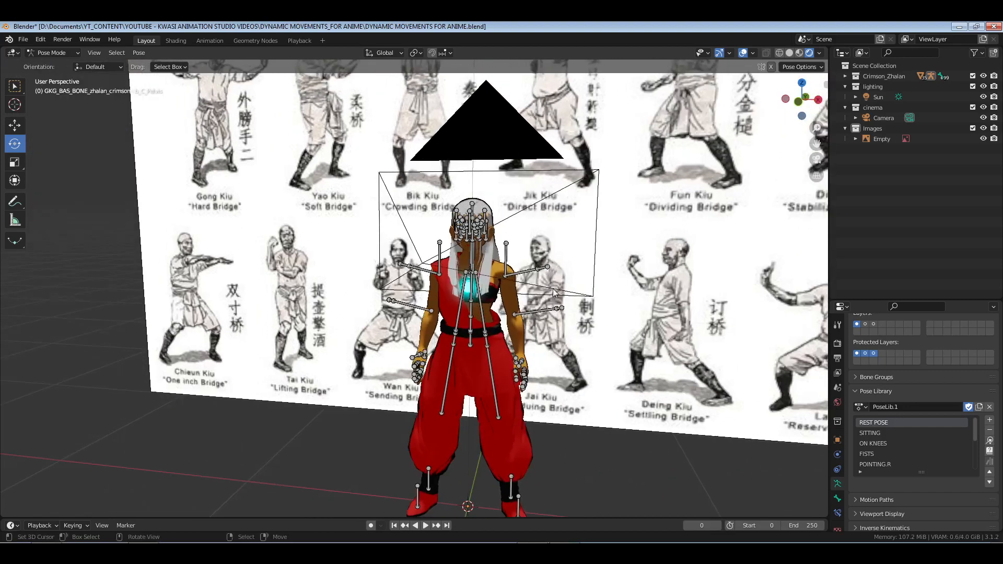
scroll(509, 293, "up", 4)
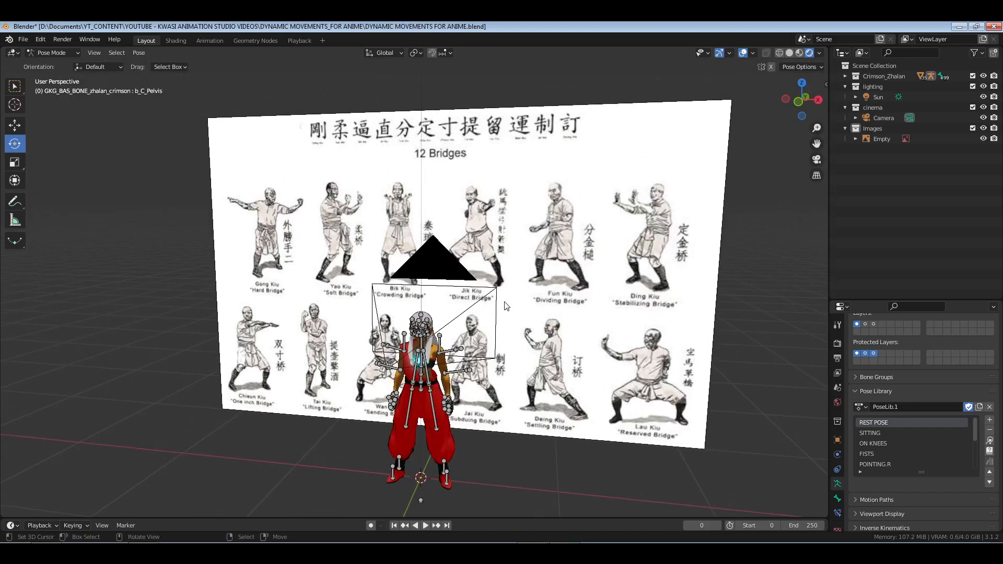
middle_click_drag(506, 305, 463, 279)
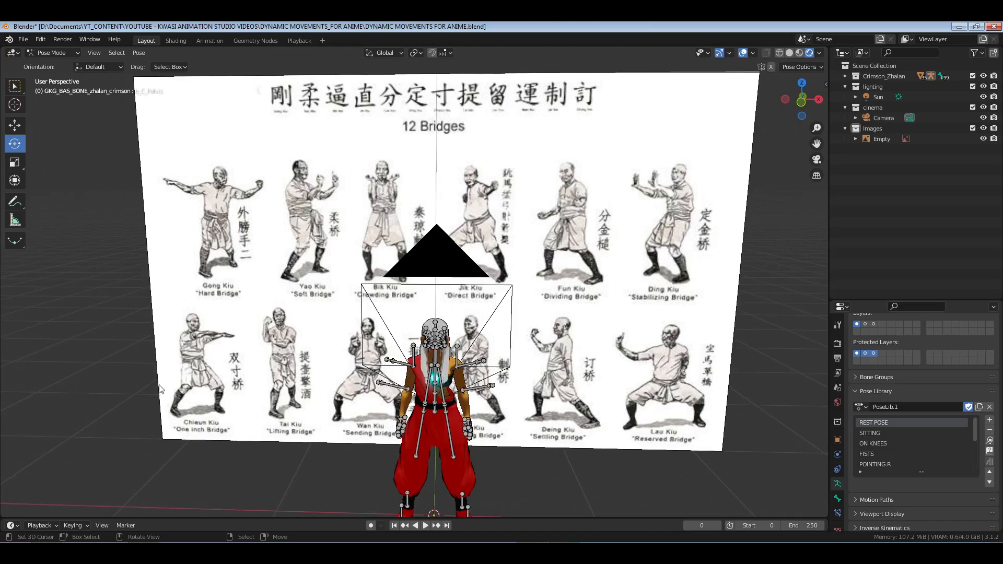
middle_click_drag(233, 431, 191, 311, "shift")
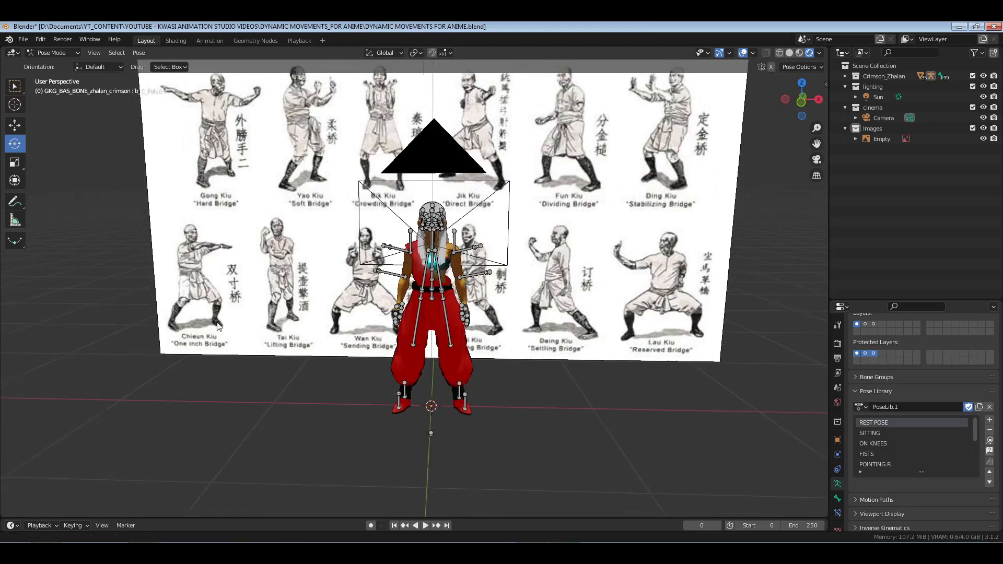
scroll(183, 282, "up", 4)
middle_click_drag(278, 268, 480, 342, "shift")
scroll(480, 342, "up", 3)
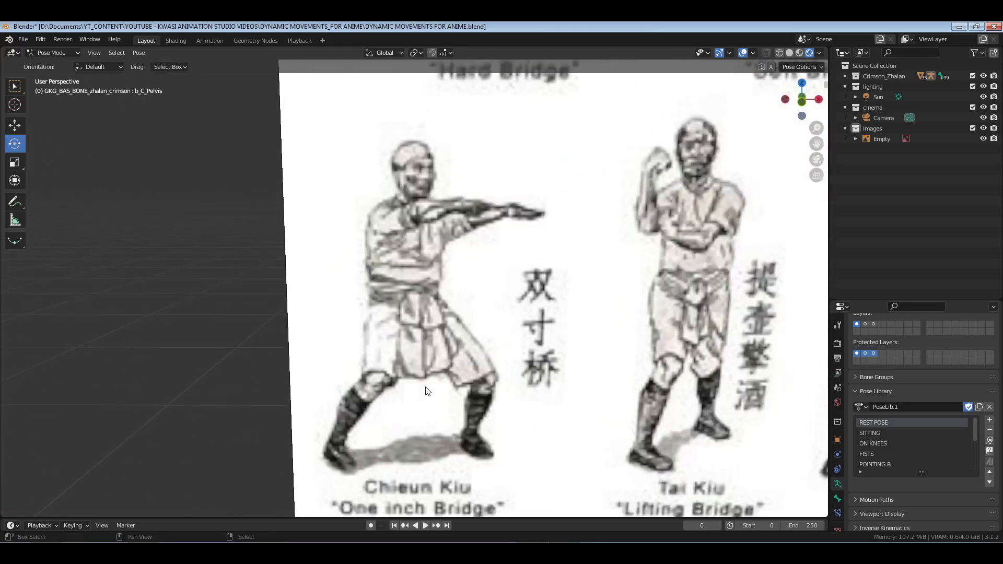
scroll(440, 322, "down", 3)
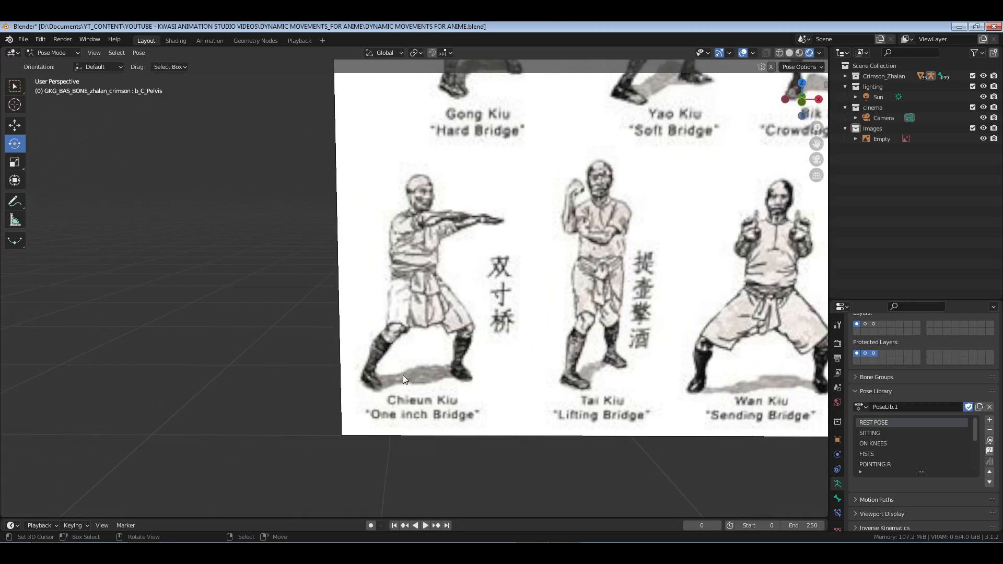
scroll(647, 332, "down", 4)
middle_click_drag(647, 332, 432, 337, "shift")
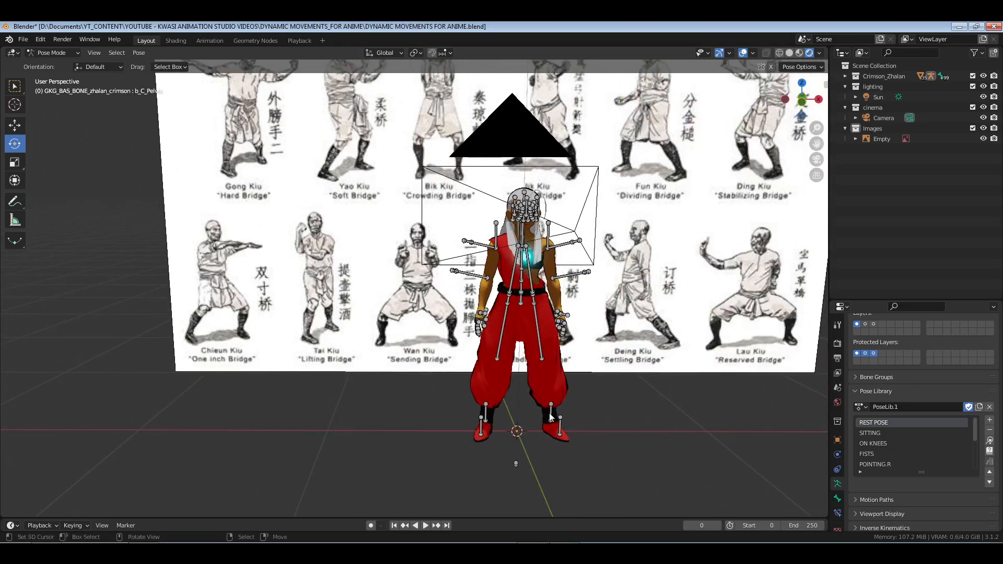
Centre the view on the pelvis bone and examine the character's standing pose against the reference figures
left_click(522, 303)
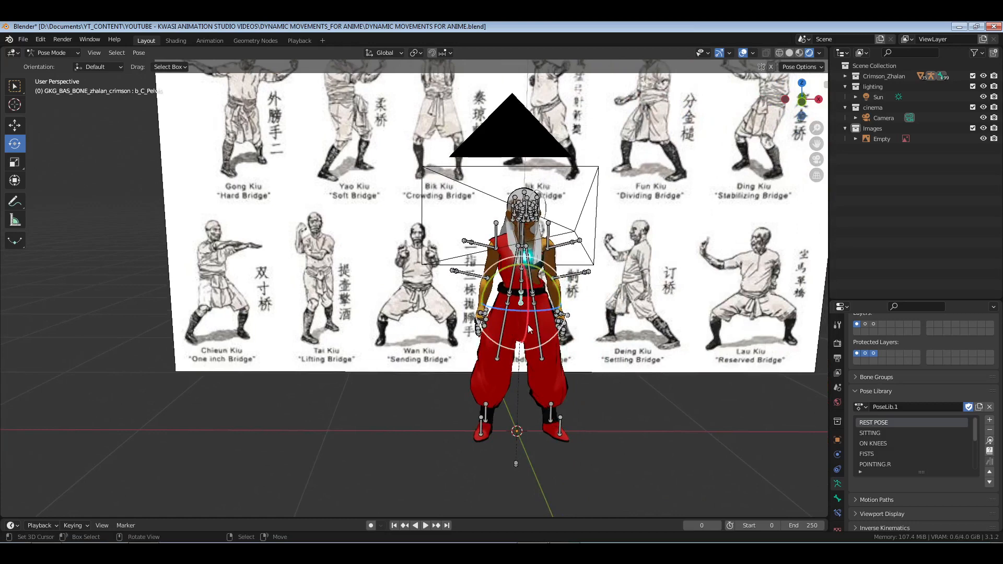
key("KP_Decimal")
scroll(528, 325, "down", 5)
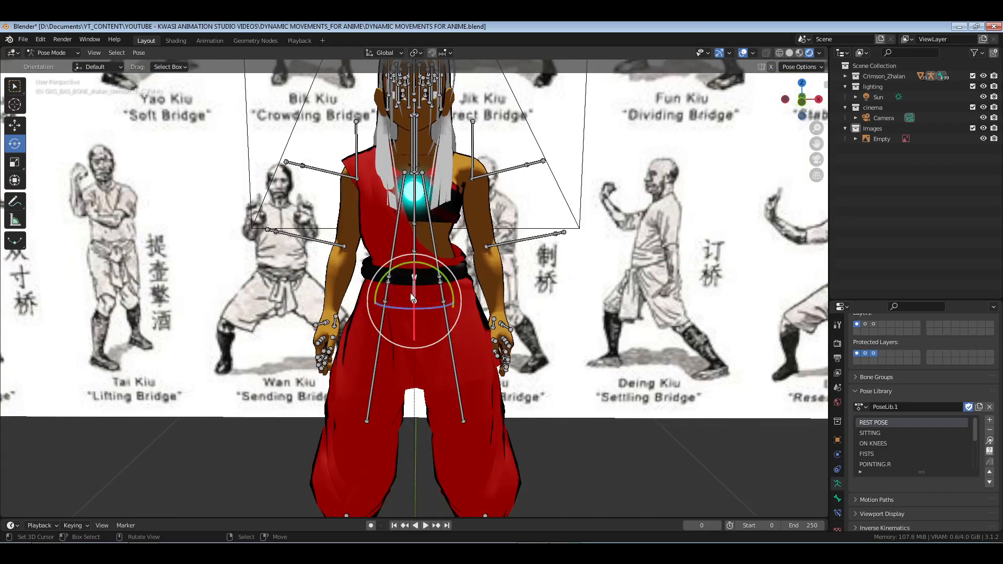
scroll(411, 293, "down", 4)
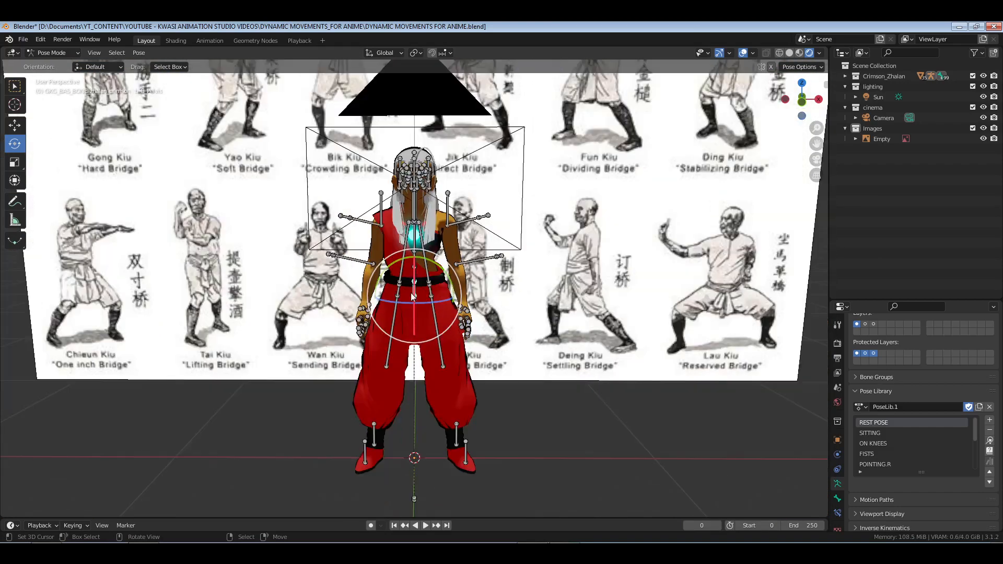
middle_click_drag(423, 494, 417, 303)
left_click(504, 383)
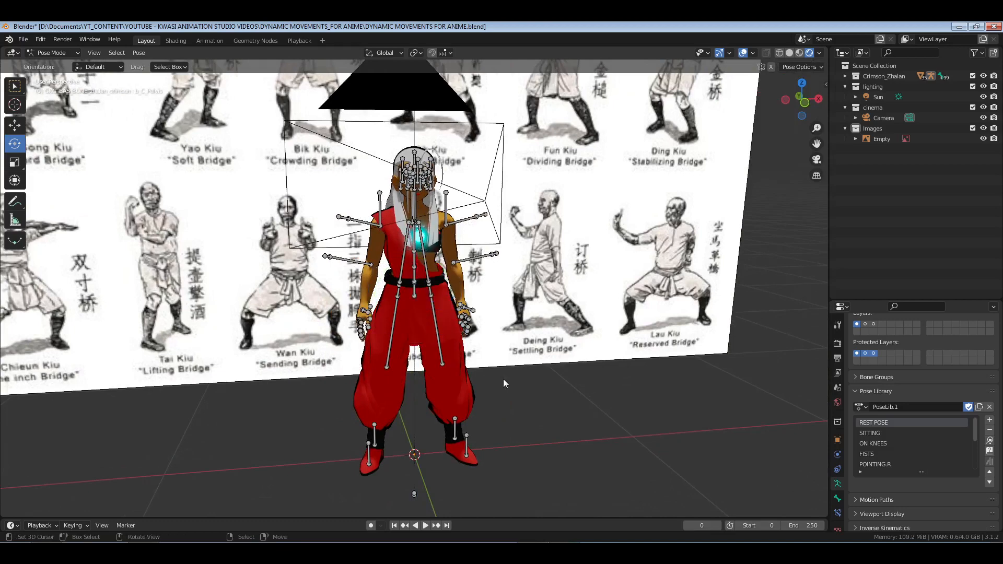
Select the pelvis bone and lower it slightly along global Z in front view, using the Chieun Kiu stance as a guide
left_click(417, 296)
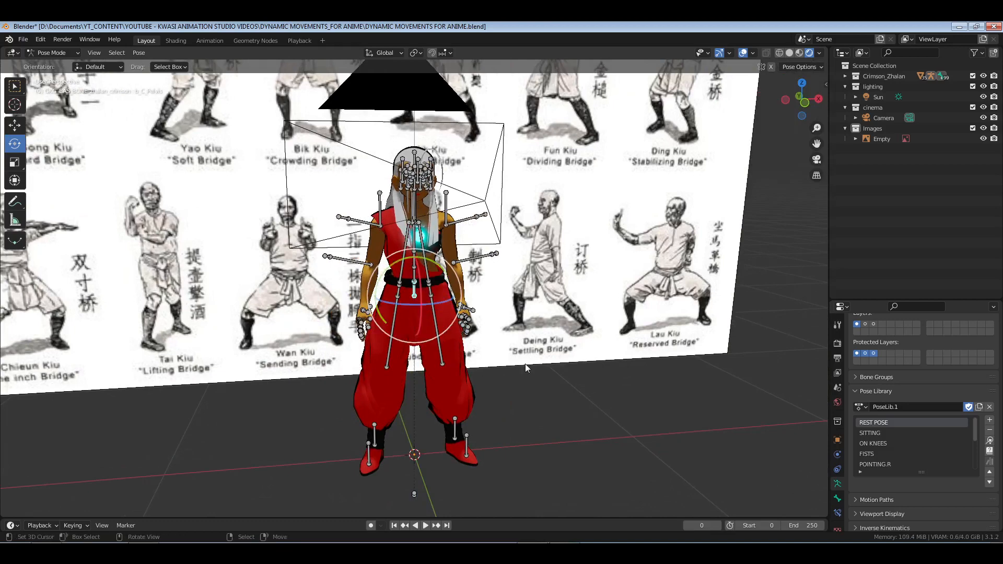
middle_click_drag(525, 364, 265, 308)
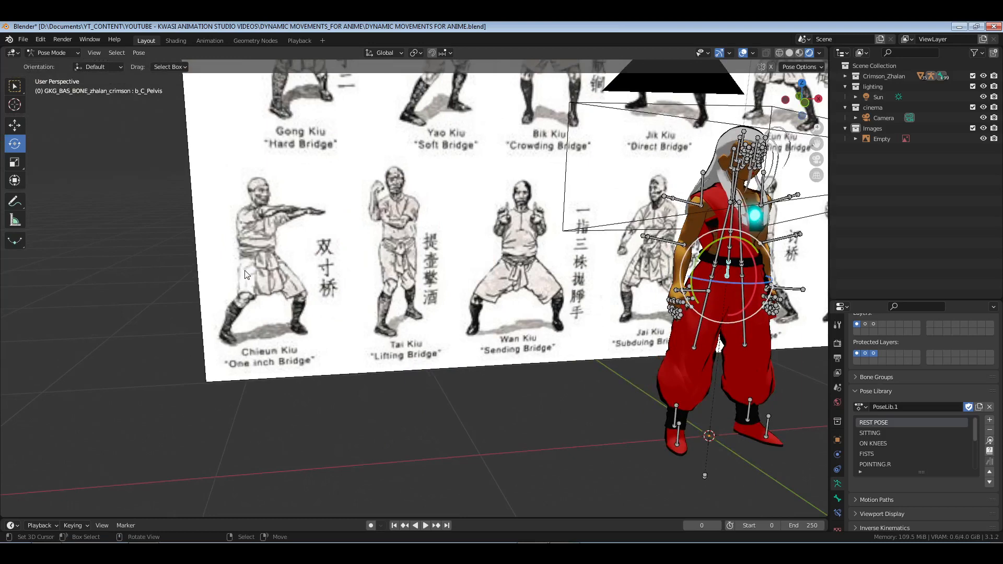
middle_click_drag(248, 280, 403, 322)
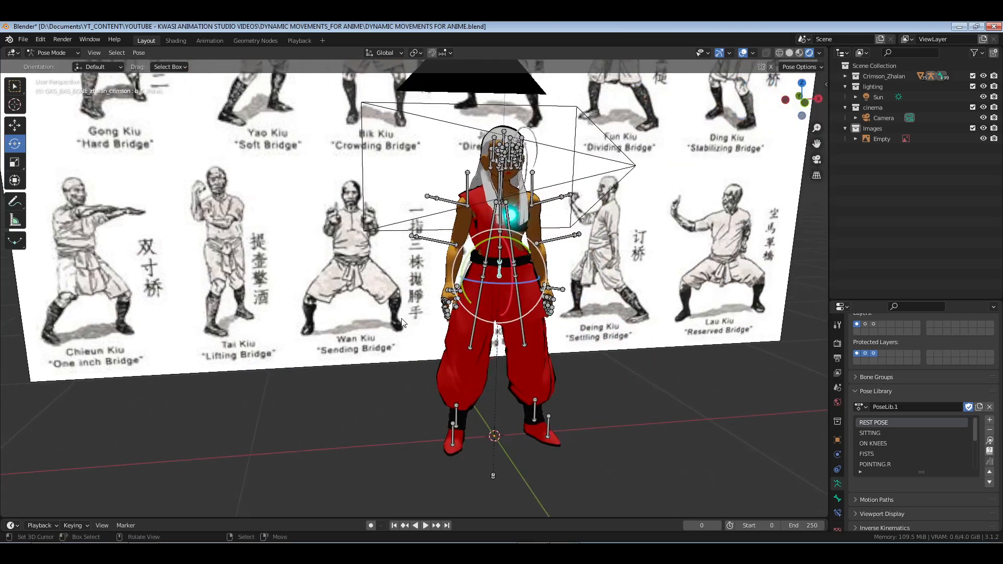
key("KP_1")
scroll(499, 413, "up", 5)
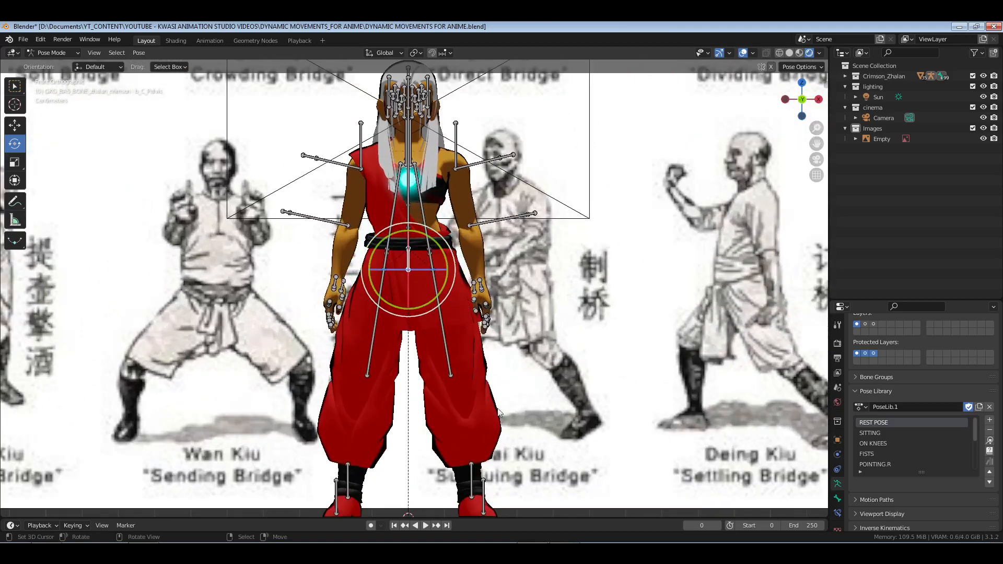
left_click_drag(499, 413, 507, 327, "shift")
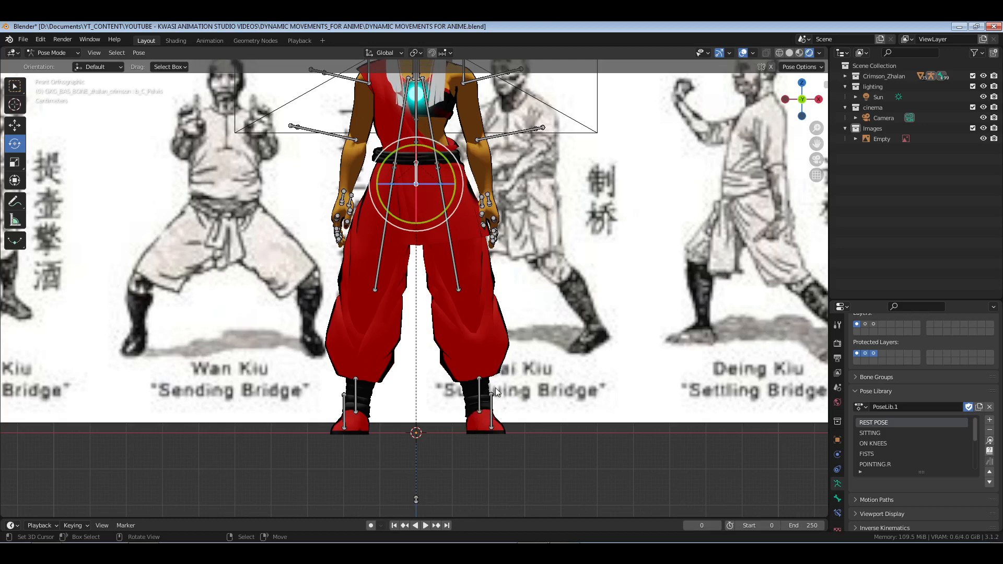
key("g")
key("z")
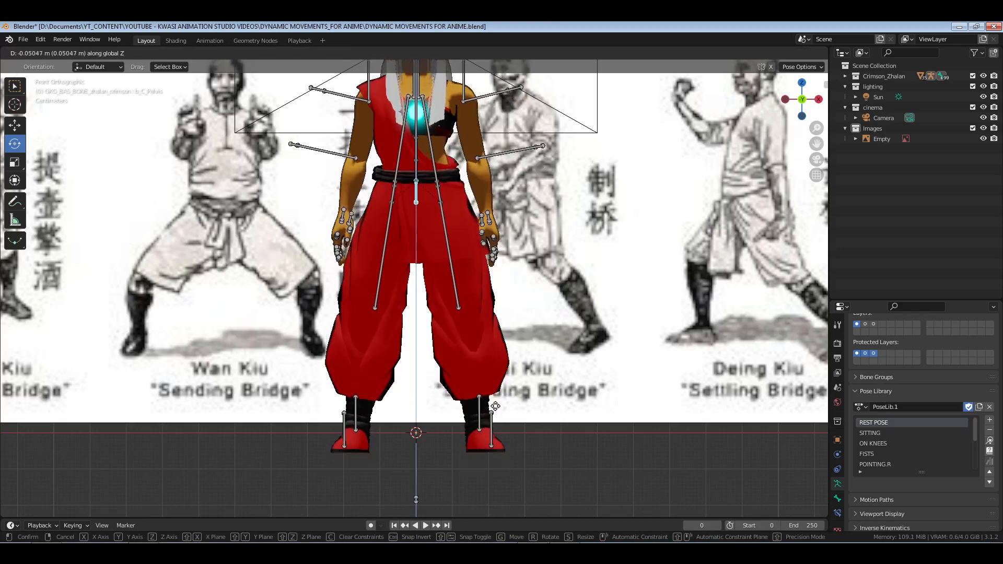
left_click(496, 358)
Set the transform orientation to Local and rotate both upper leg bones forward in the right side view
middle_click_drag(496, 357, 369, 378)
scroll(369, 377, "down", 3)
key("KP_3")
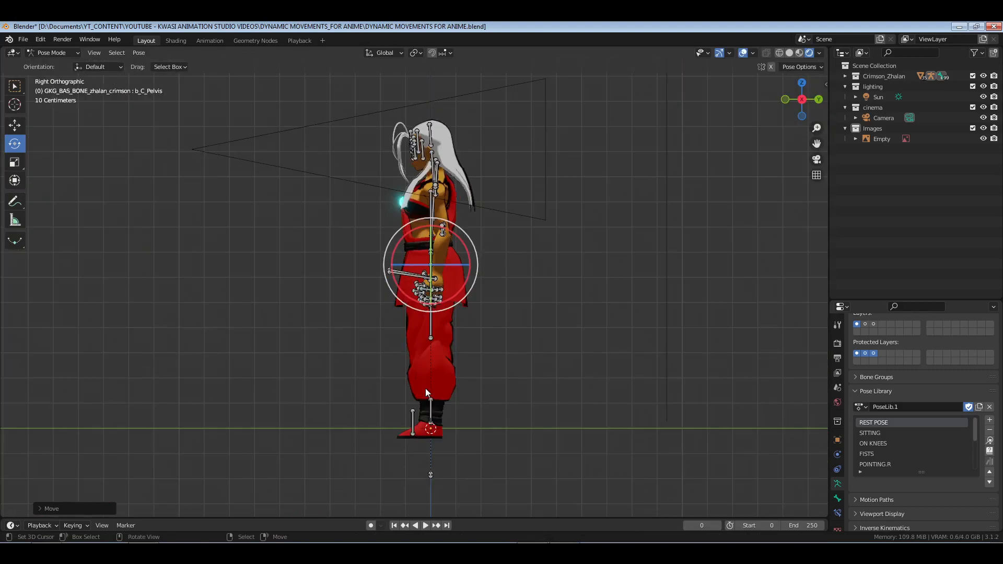
scroll(426, 388, "up", 5)
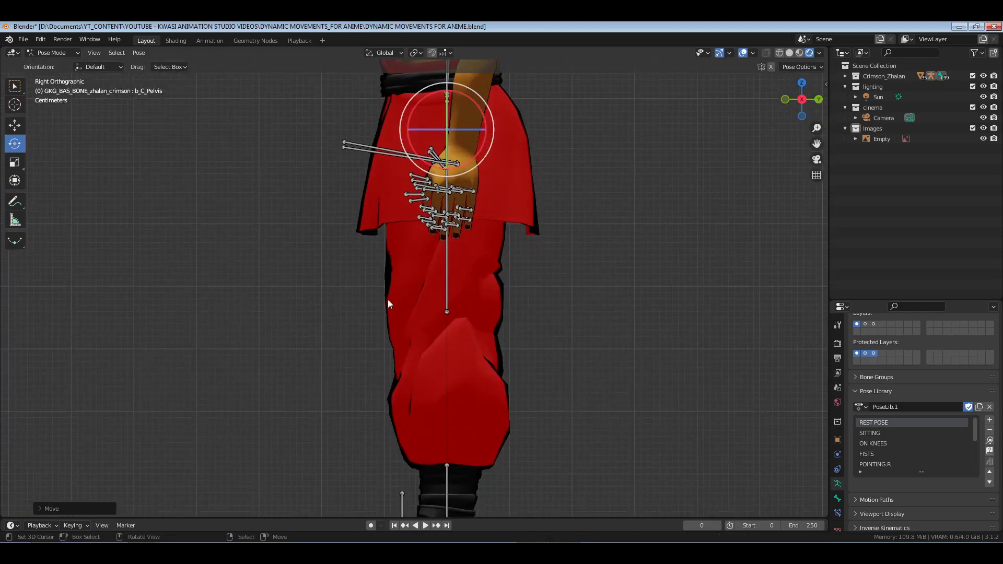
middle_click_drag(388, 299, 390, 216)
left_click(394, 294)
left_click(399, 215)
key("KP_3")
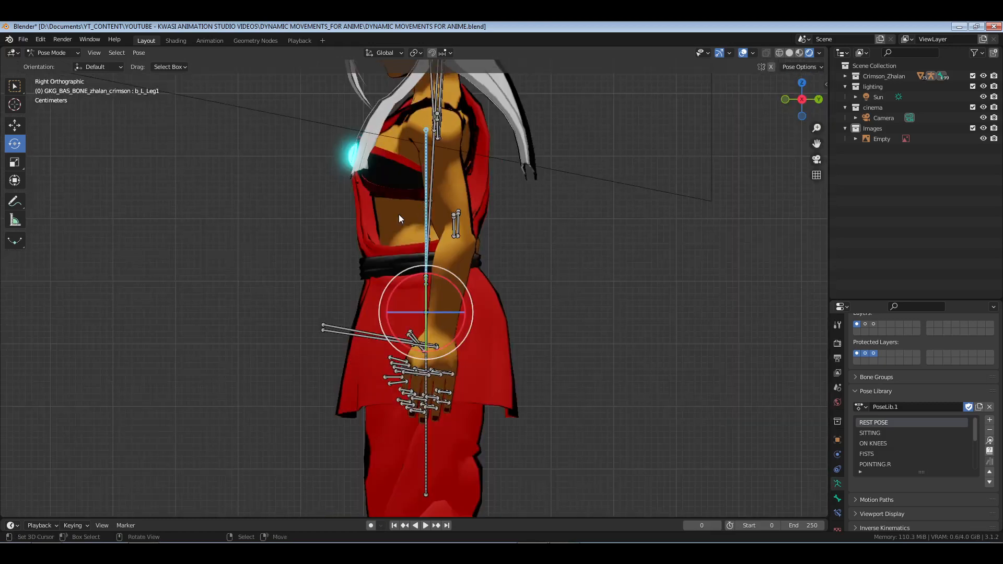
left_click(389, 52)
left_click(371, 94)
scroll(500, 235, "down", 3)
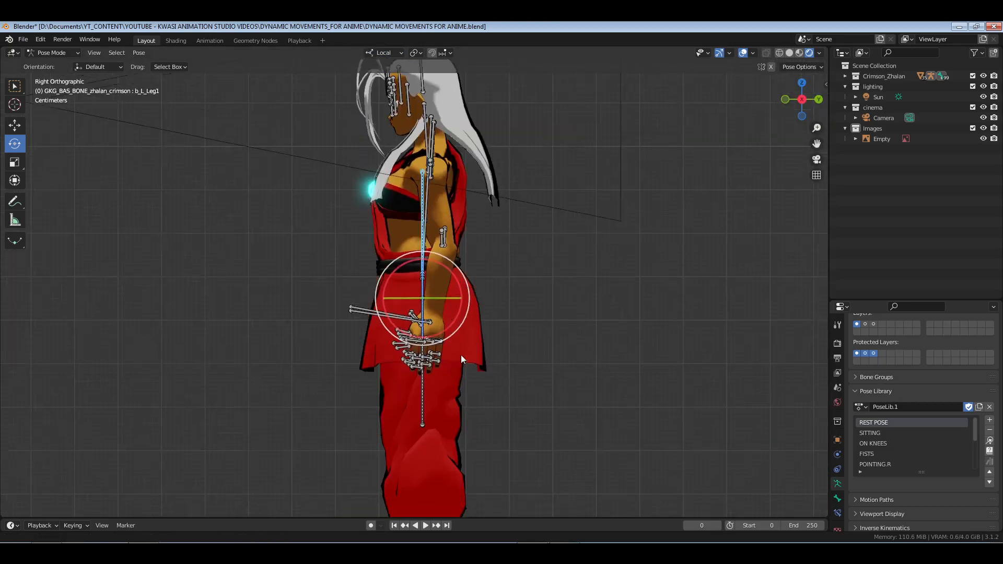
left_click_drag(464, 198, 477, 202)
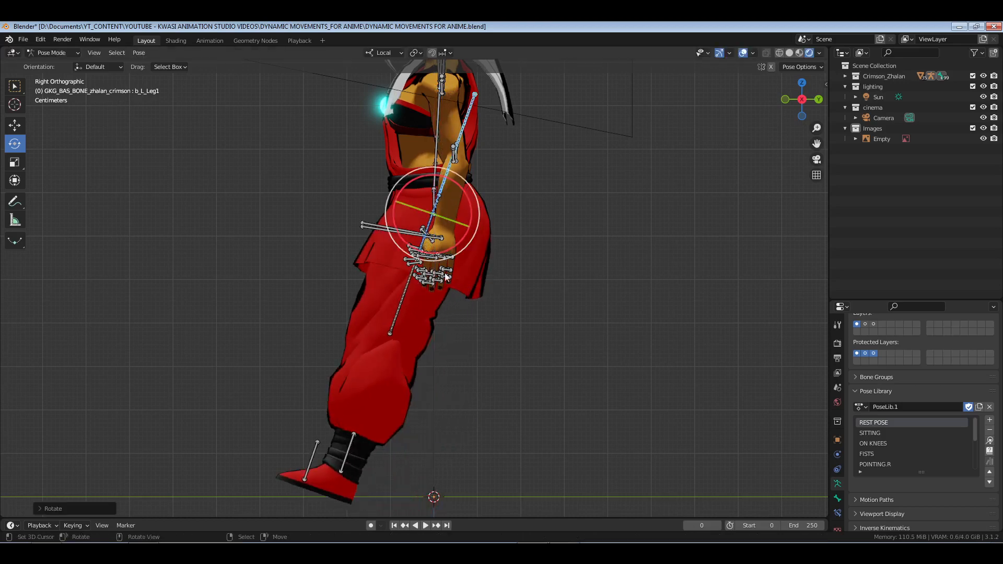
Rotate both lower leg bones backward to bend the knees, and swing both upper legs further forward in side view
left_click_drag(363, 309, 418, 374)
left_click_drag(422, 311, 409, 306)
middle_click_drag(410, 305, 426, 208)
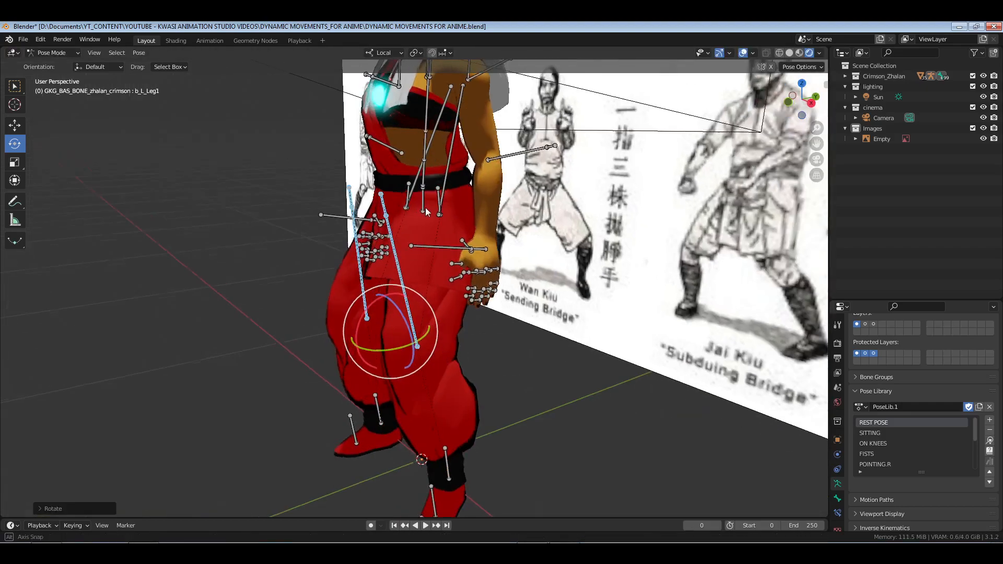
left_click(447, 163)
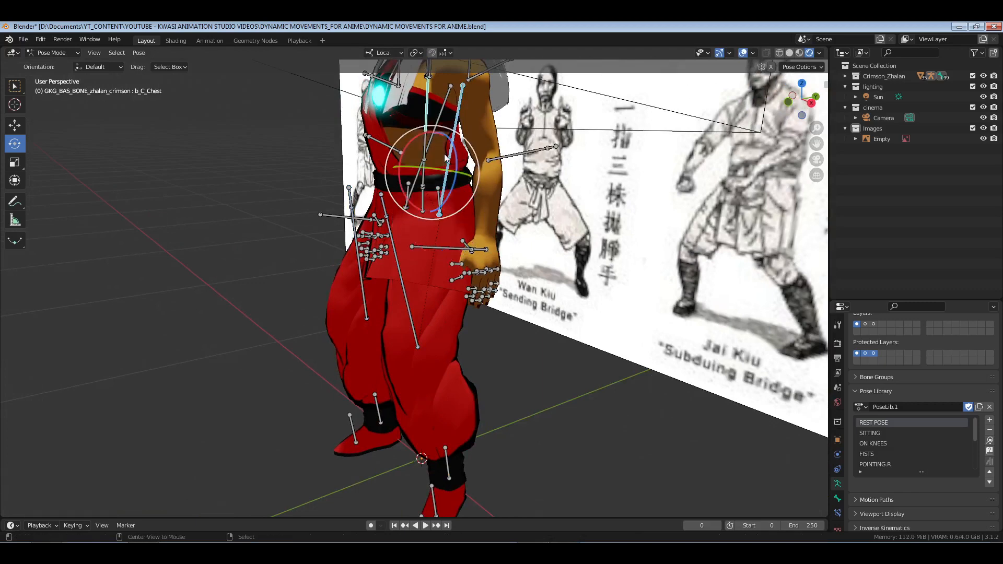
left_click(444, 135, "shift")
key("KP_3")
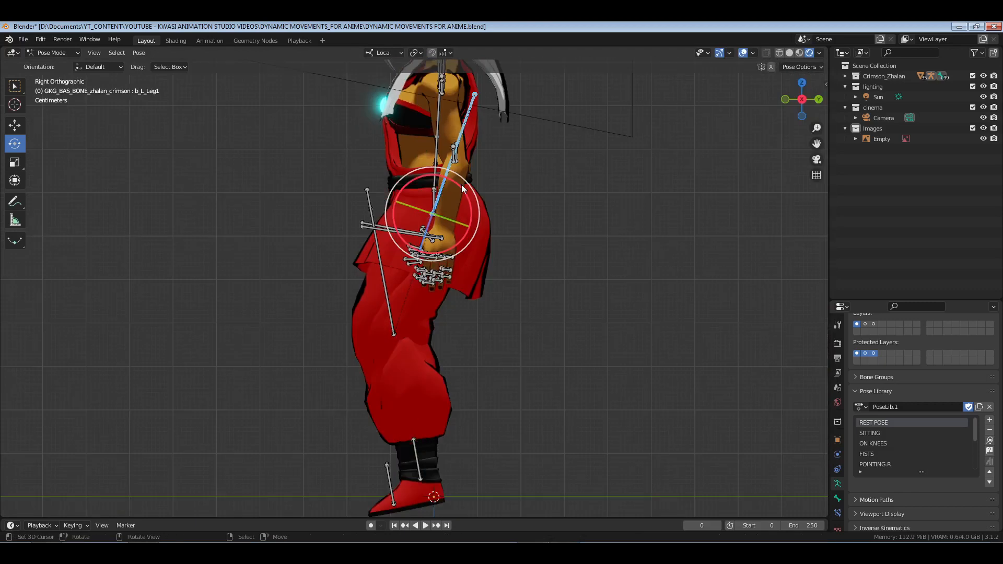
left_click_drag(464, 192, 473, 196)
mouse_move(430, 347)
middle_mouse_down("shift")
mouse_move(444, 317)
mouse_move(438, 340)
middle_mouse_up("shift")
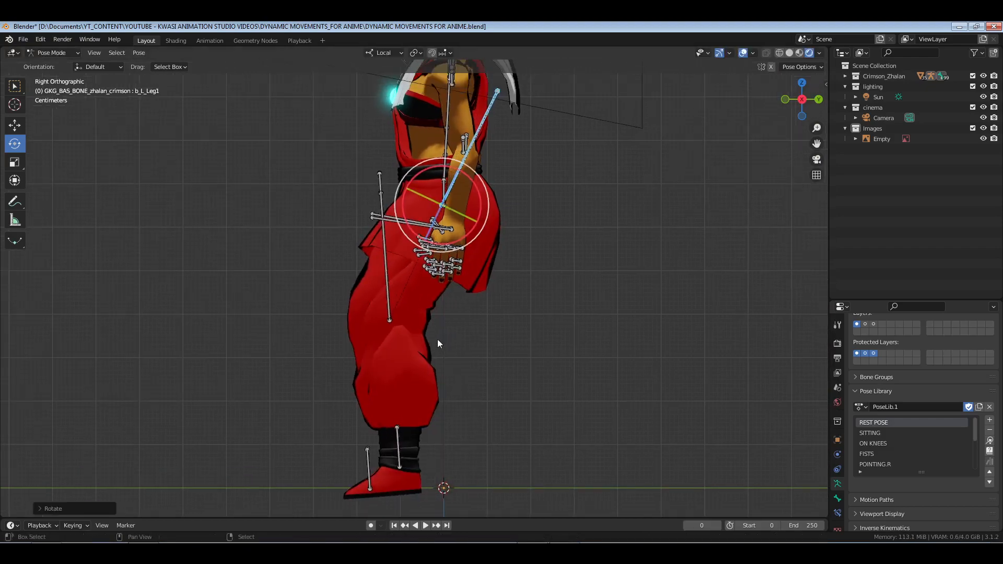
Rotate each upper leg bone outward separately in front view to widen the stance
middle_click_drag(337, 287, 435, 343)
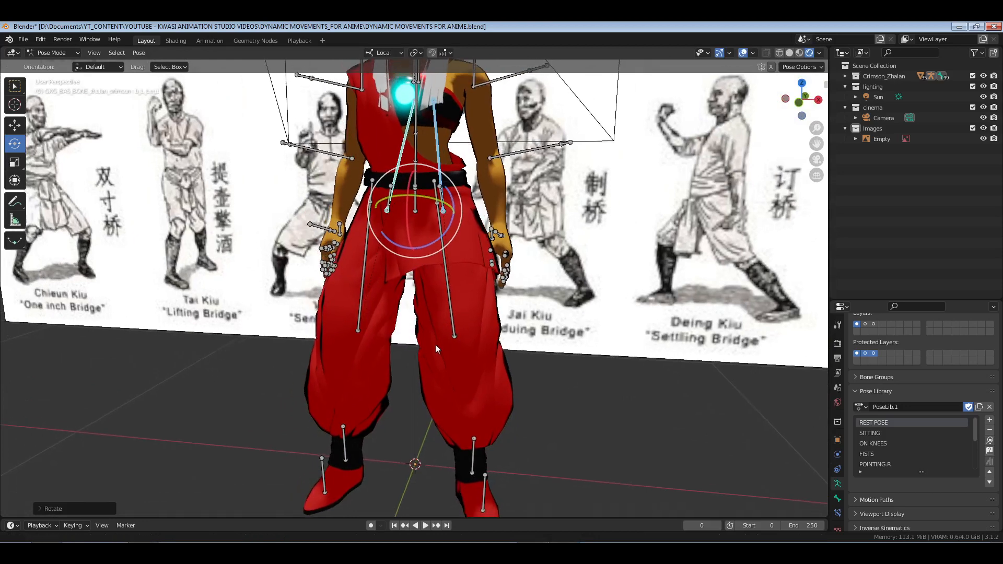
left_click(439, 186)
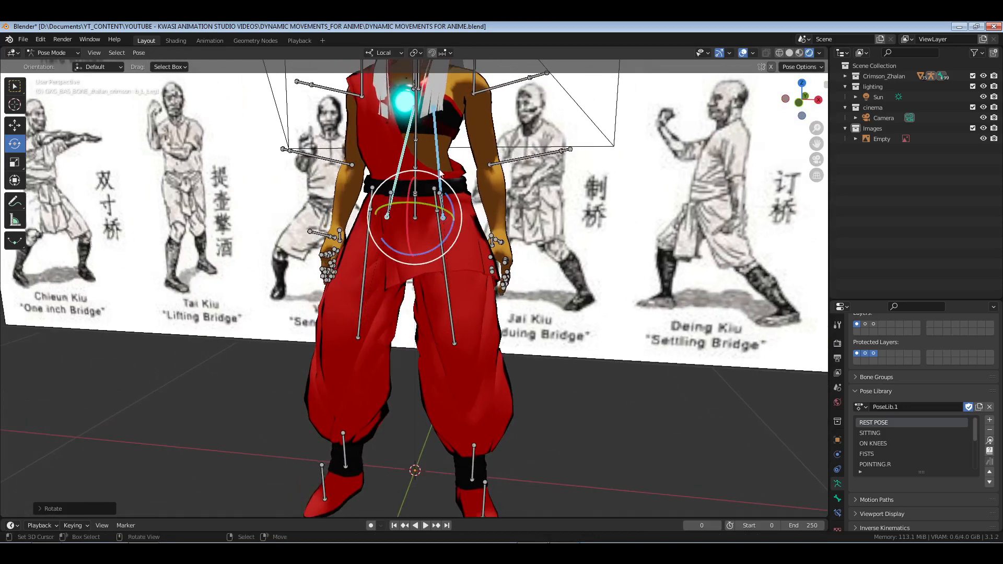
middle_click_drag(439, 231, 445, 332)
key("KP_1")
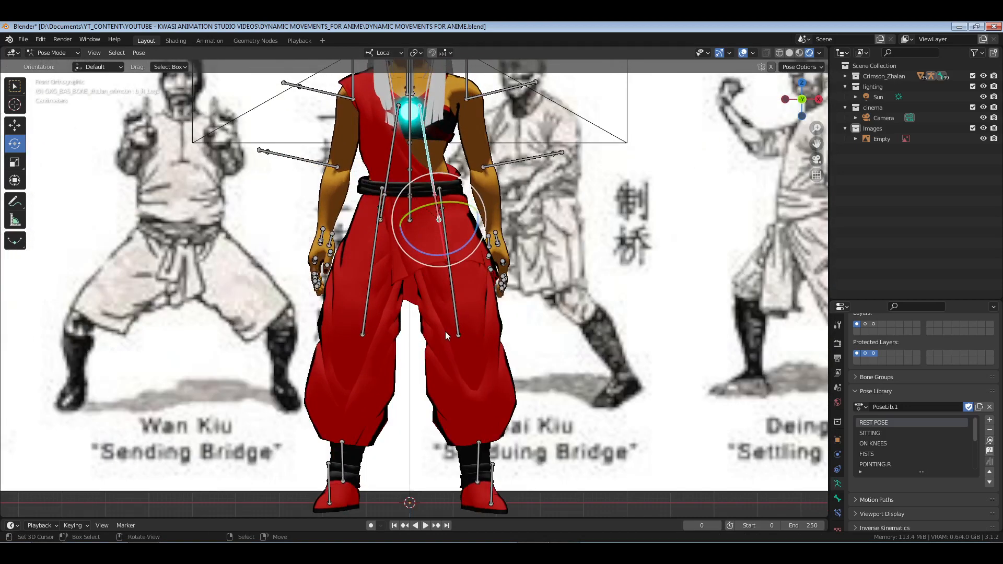
left_click_drag(465, 248, 469, 244)
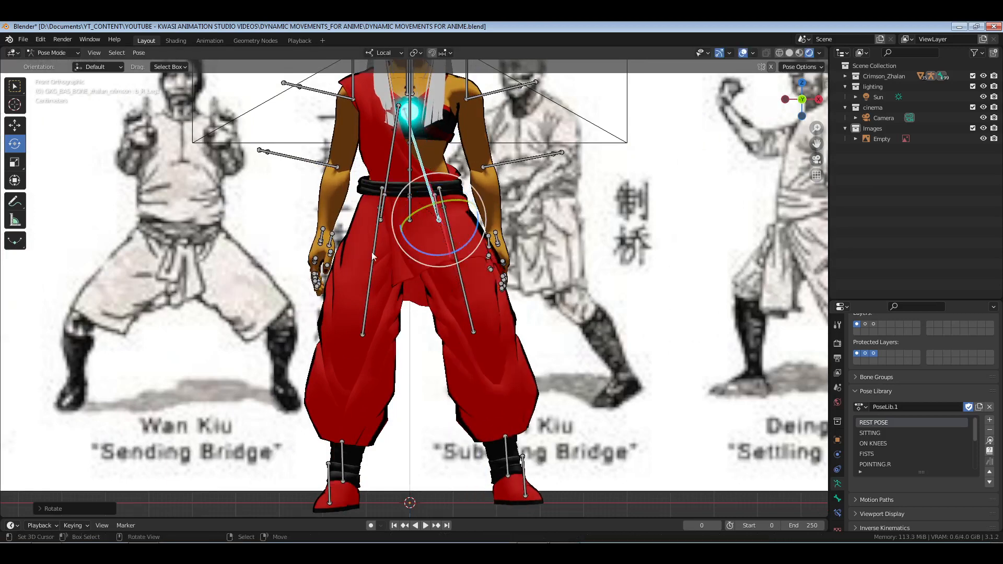
left_click(388, 180)
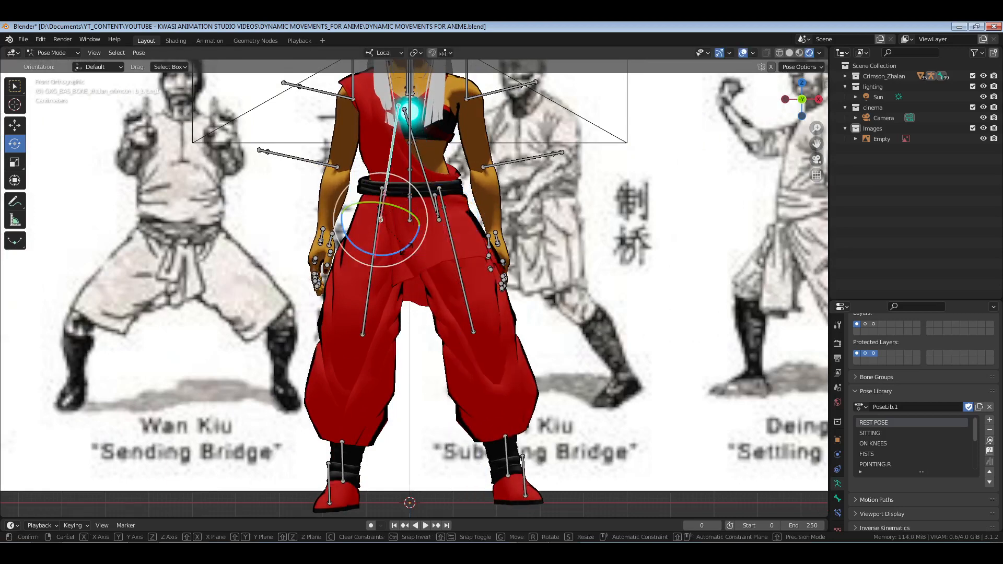
left_click_drag(407, 252, 390, 277)
Examine the widened leg stance from the side and compare it with the Chieun Kiu reference figure
middle_click_drag(512, 413, 503, 296, "shift")
middle_click_drag(557, 327, 500, 352)
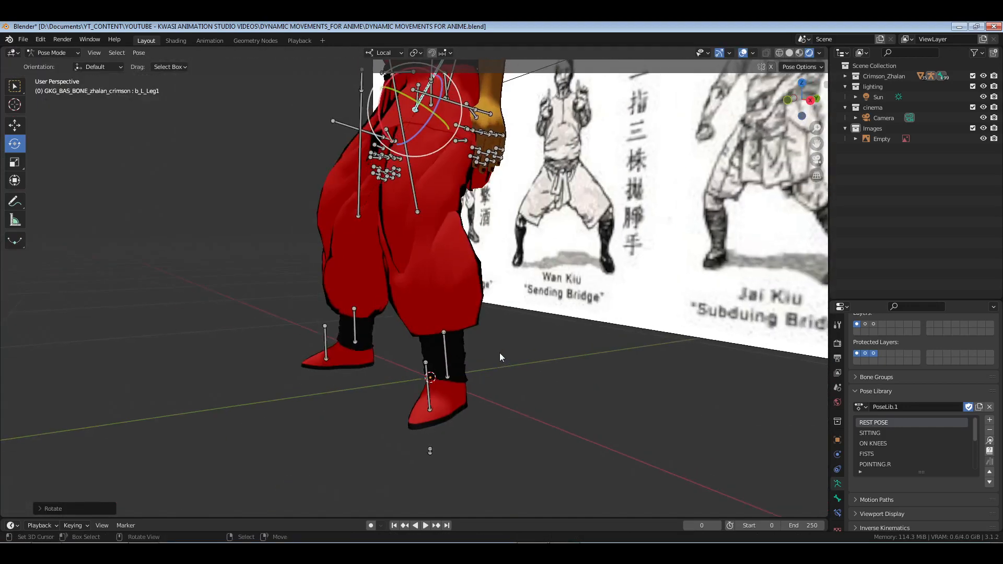
key("KP_3")
scroll(499, 353, "down", 3)
middle_click_drag(446, 278, 470, 358, "shift")
scroll(472, 360, "up", 4)
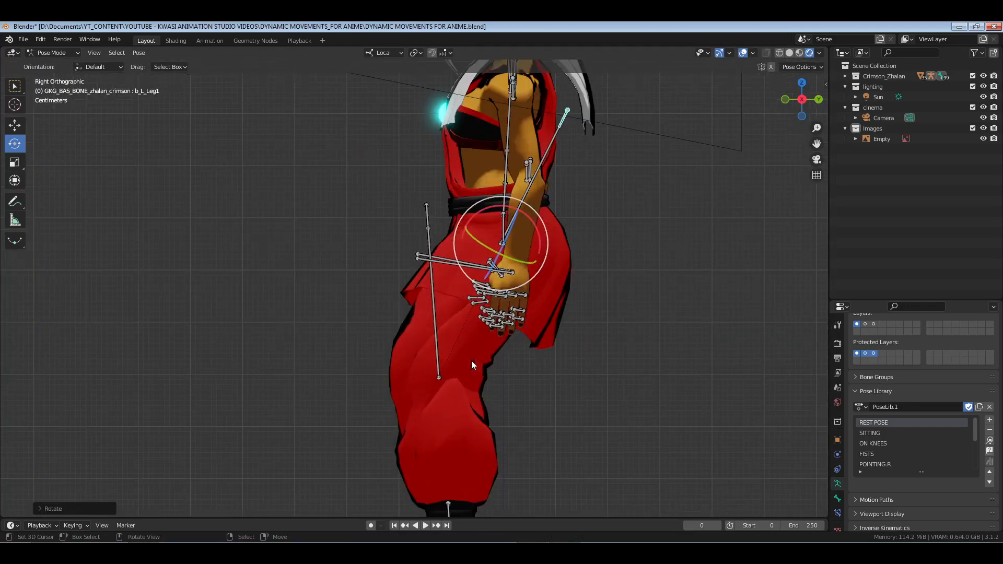
middle_click_drag(494, 264, 477, 272, "shift")
middle_click_drag(372, 328, 329, 227)
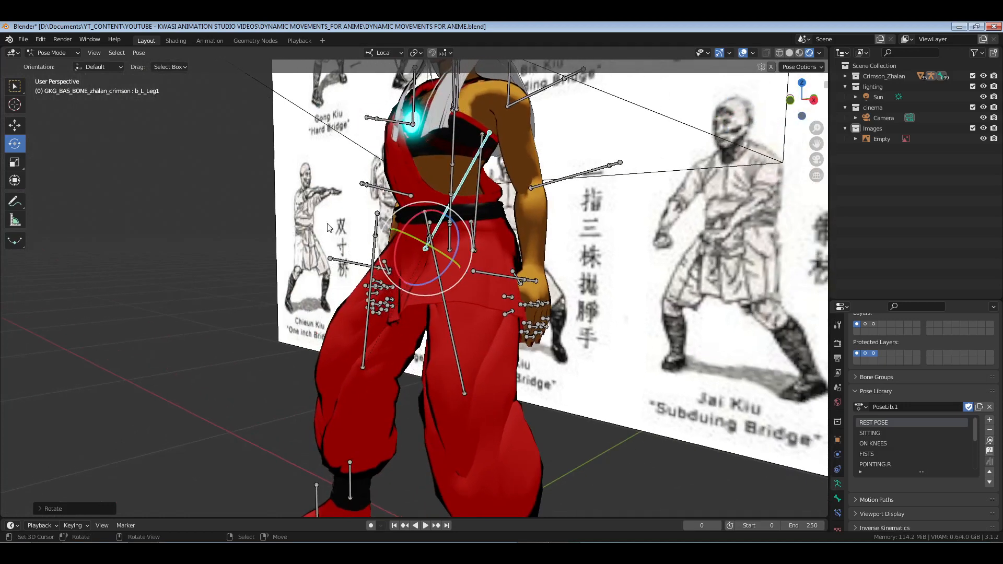
middle_click_drag(321, 273, 505, 220)
Select the b_C_Spine2 bone in side view and rotate it slightly to straighten the torso
key("KP_3")
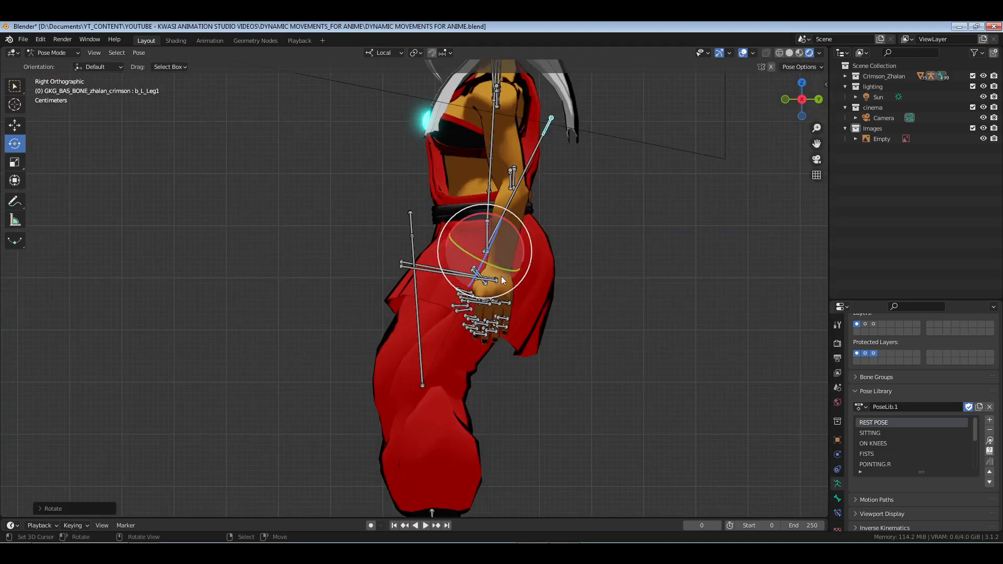
left_click(525, 180)
key("r")
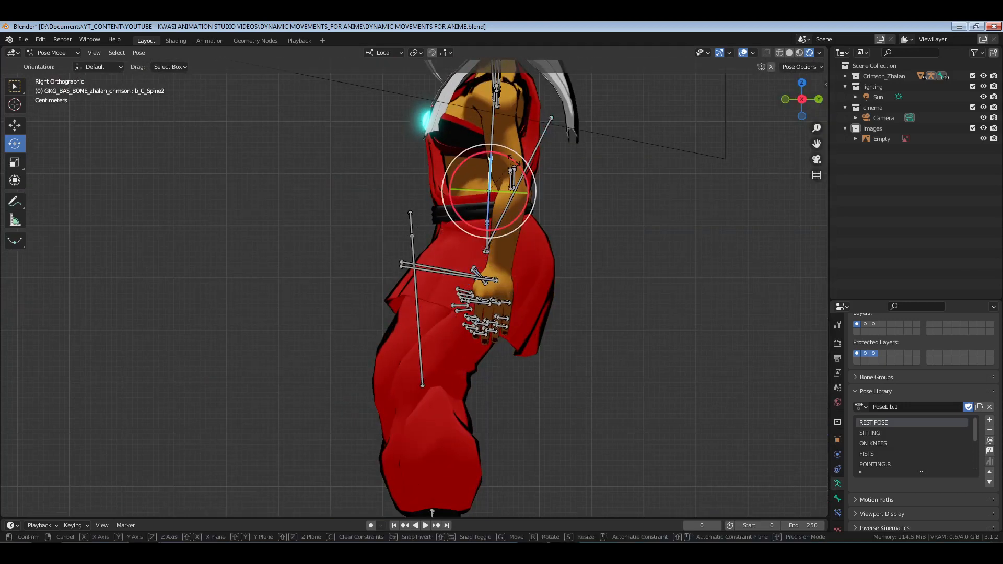
left_click_drag(519, 164, 518, 165)
Select both lower leg bones and rotate them further backward to deepen the knee bend
scroll(506, 293, "down", 3)
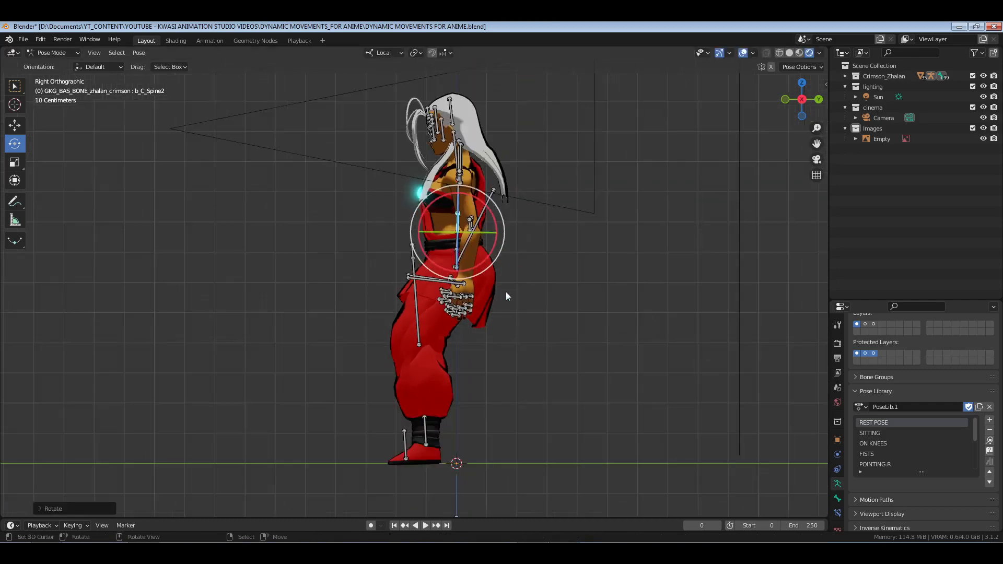
middle_click_drag(451, 337, 456, 292, "shift")
scroll(432, 319, "up", 3)
left_click(429, 302)
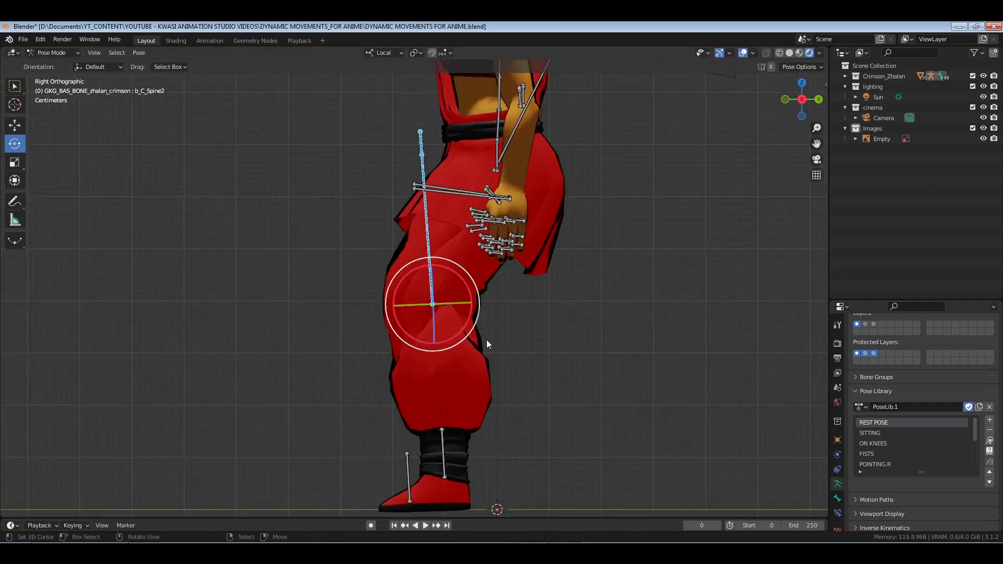
left_click_drag(463, 291, 463, 276)
middle_click_drag(508, 402, 329, 357)
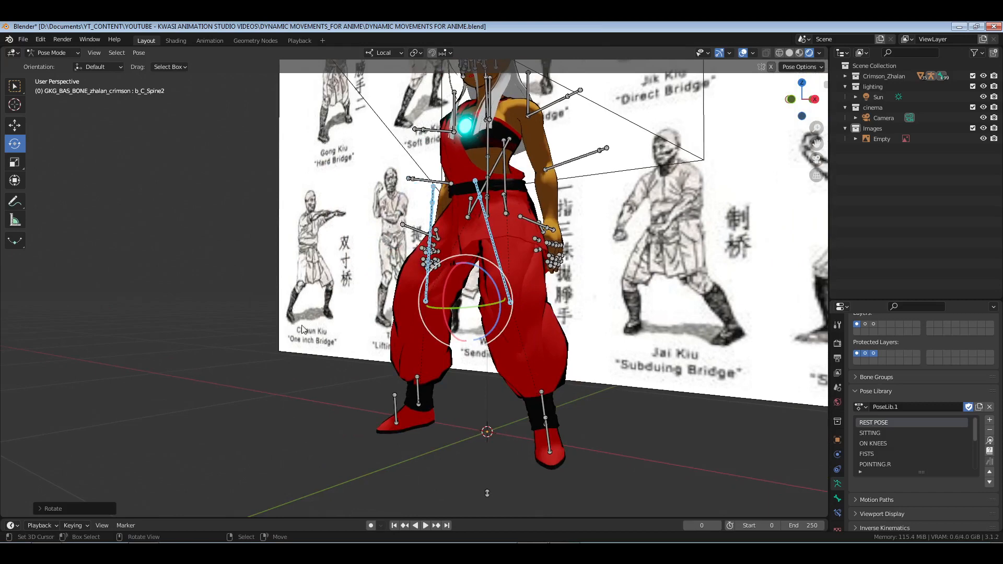
Rotate both upper legs a little further forward in side view and bend both lower legs back again
key("KP_3")
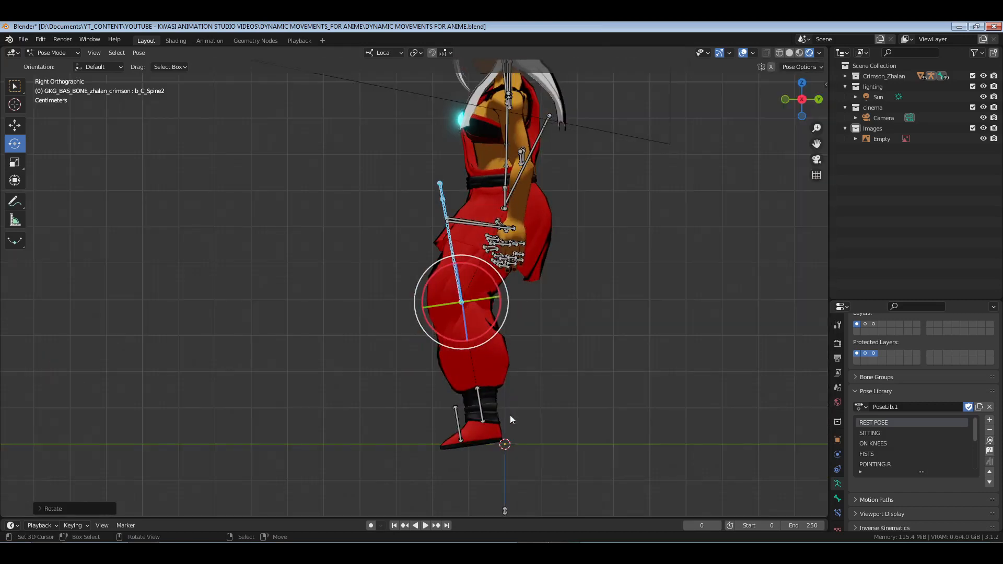
left_click(542, 133)
left_click_drag(538, 193, 543, 183)
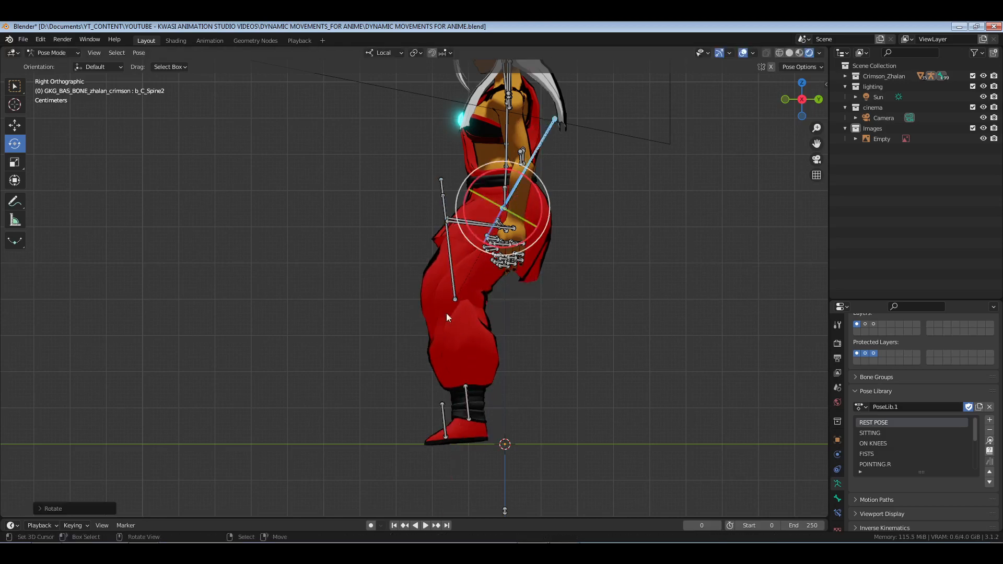
left_click(448, 309)
left_click_drag(483, 277, 513, 394)
Select both foot bones and rotate the feet until the soles are parallel to the ground in side view
left_click(475, 402)
middle_click_drag(415, 415, 475, 442)
key("KP_3")
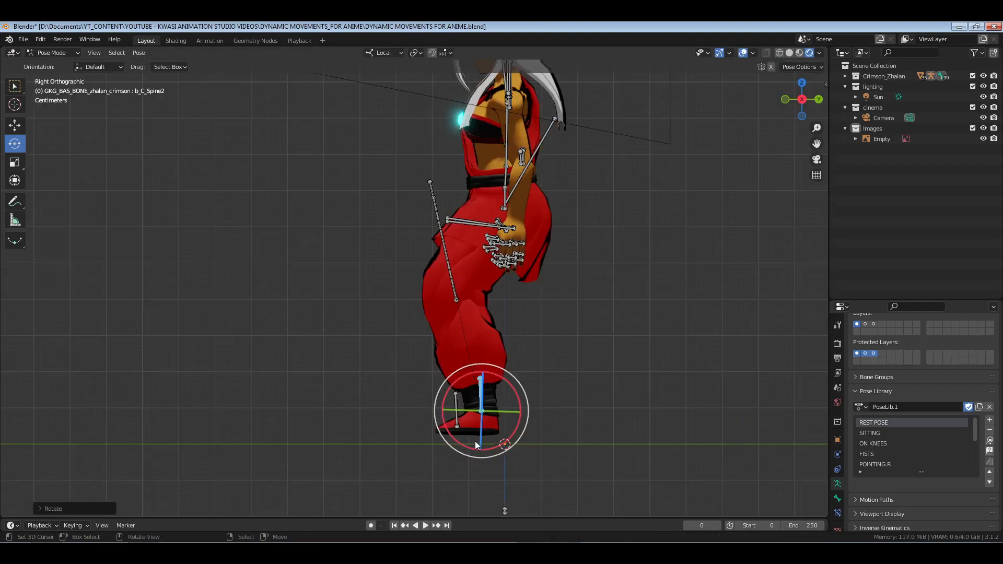
In front view, rotate the left and right foot bones individually so each foot stands more upright
scroll(475, 441, "up", 2)
key("super")
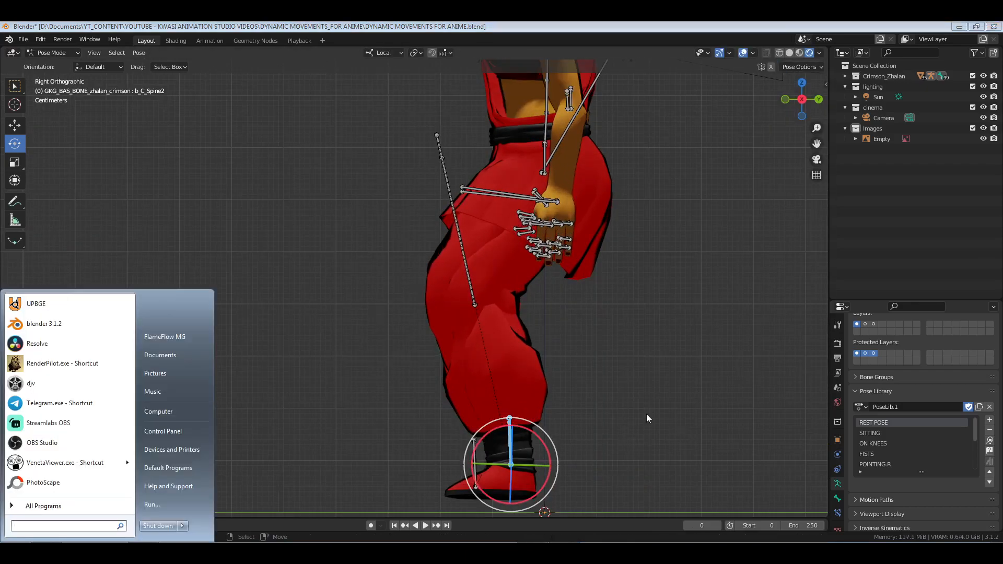
key("super")
middle_click_drag(575, 444, 522, 358, "shift")
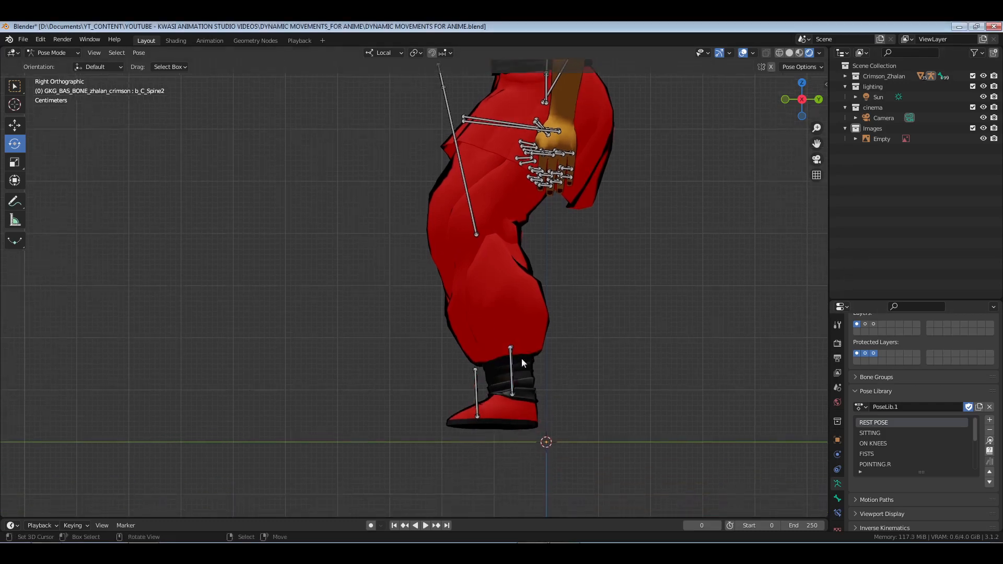
middle_click_drag(544, 404, 538, 421, "alt")
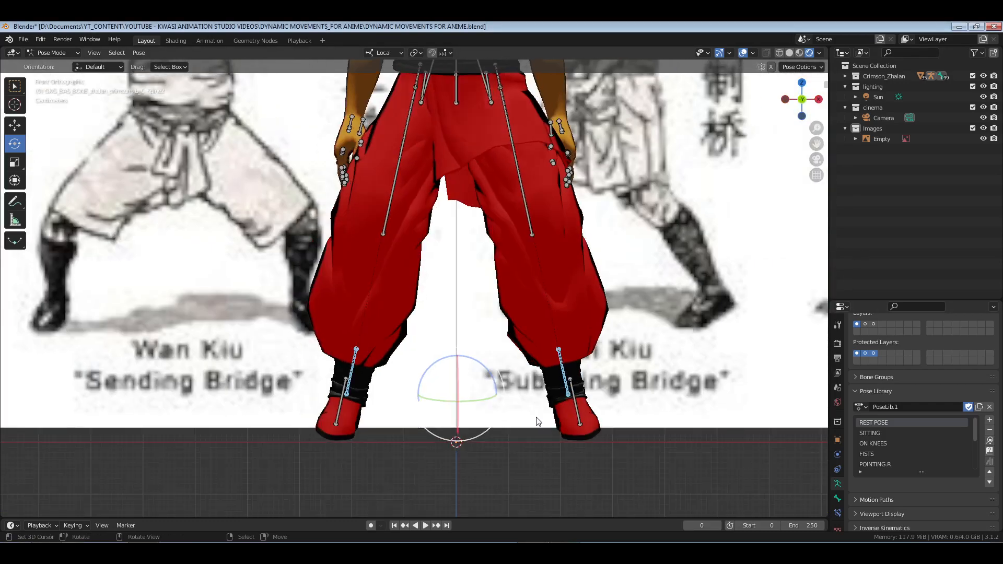
left_click(563, 369)
left_click_drag(593, 359, 602, 366)
left_click(350, 370)
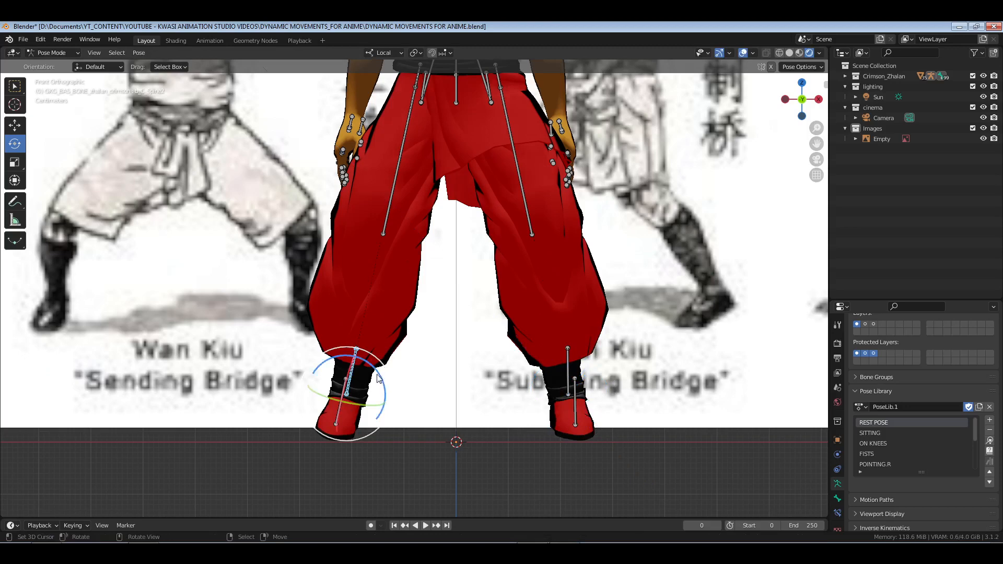
mouse_move(379, 379)
left_mouse_down()
mouse_move(375, 368)
mouse_move(382, 372)
left_mouse_up()
Rotate each foot bone in side view until both soles are level with the ground, turning b_L_Foot about 12°
middle_click_drag(685, 370, 628, 396)
left_click_drag(574, 354, 606, 379)
middle_click_drag(606, 378, 619, 420)
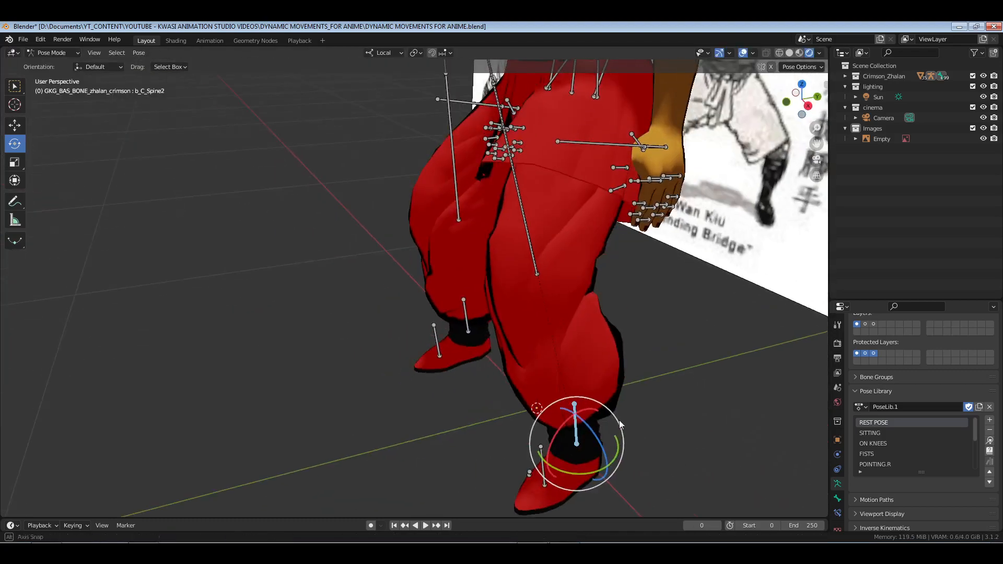
middle_click_drag(597, 471, 551, 394)
key("KP_3")
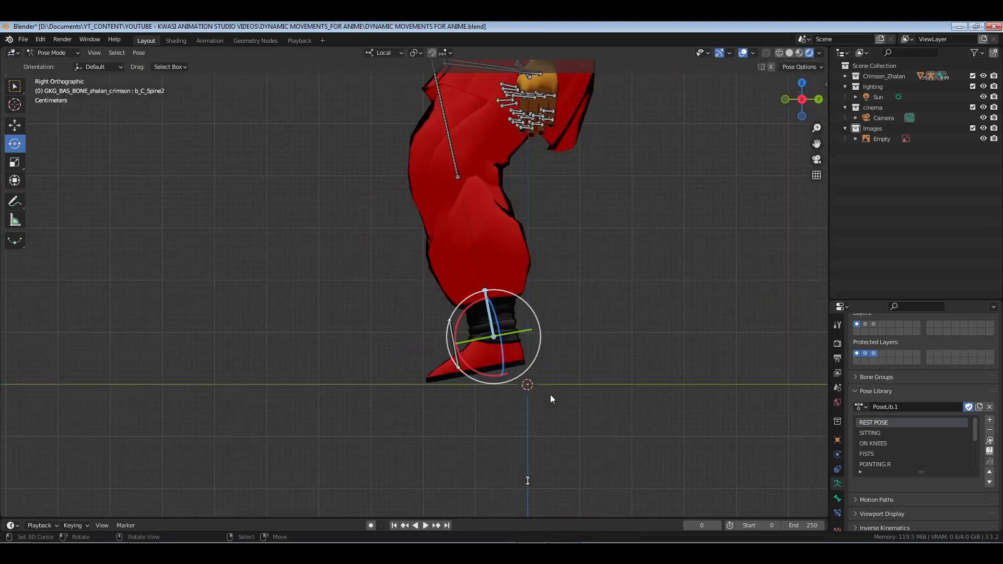
left_click_drag(468, 309, 484, 299)
left_click_drag(433, 331, 435, 330)
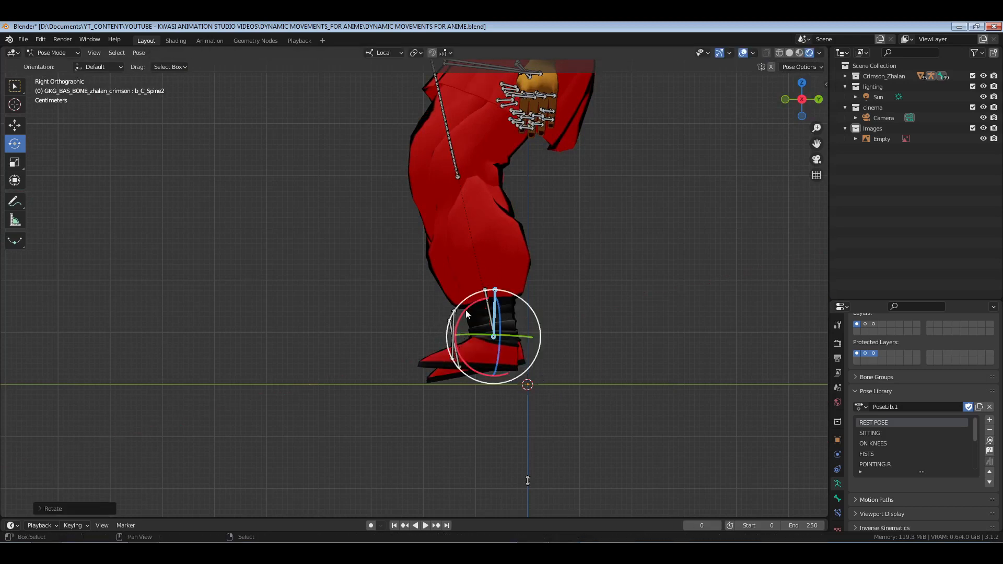
left_click(485, 298)
left_click_drag(525, 367, 531, 373)
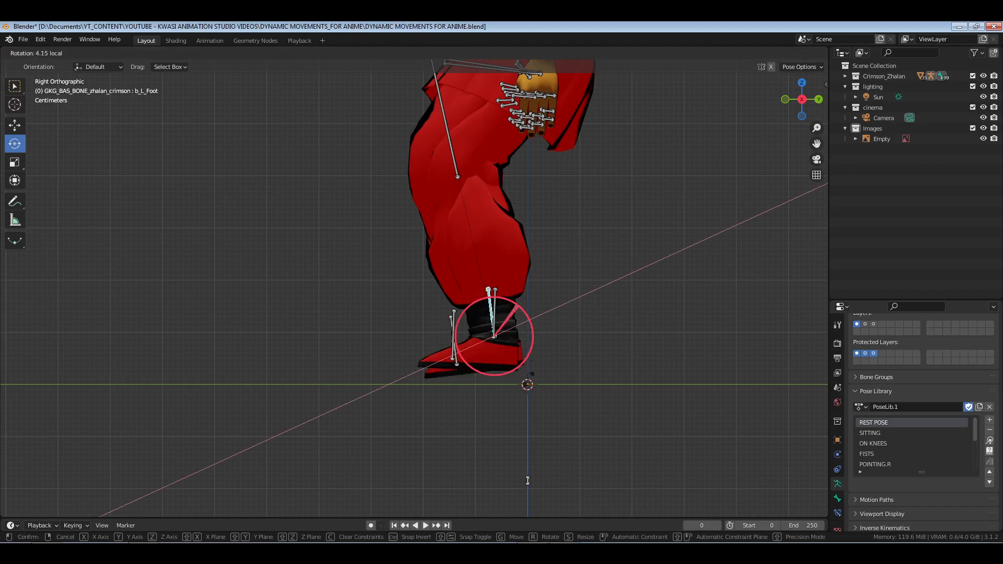
left_click_drag(436, 394, 590, 309)
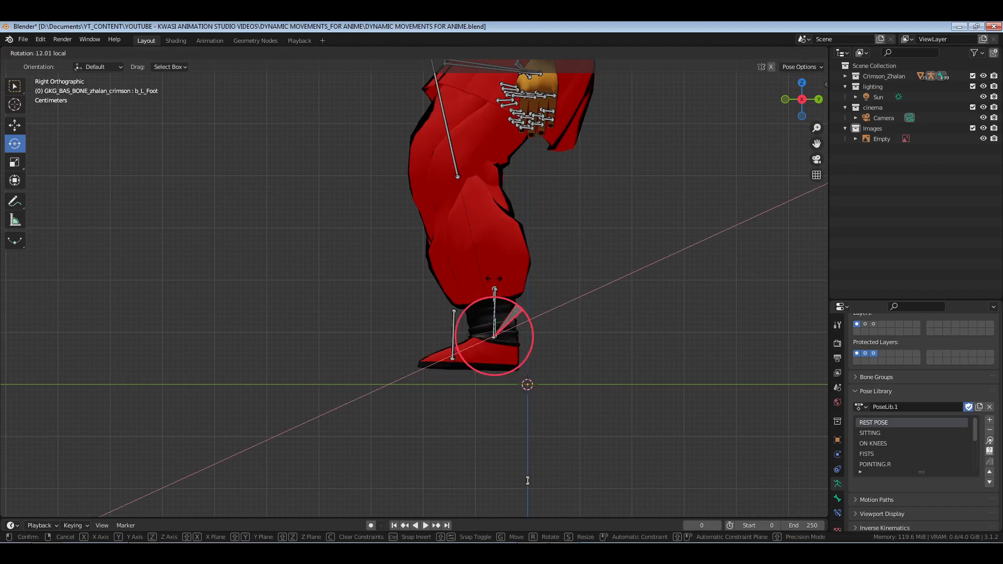
left_click_drag(527, 481, 518, 470)
Rotate the left foot bone about -15° around its local Y axis so the toes point straight forward
middle_click_drag(518, 471, 456, 401)
scroll(460, 389, "up", 3)
right_click(490, 393)
middle_click_drag(565, 397, 593, 407)
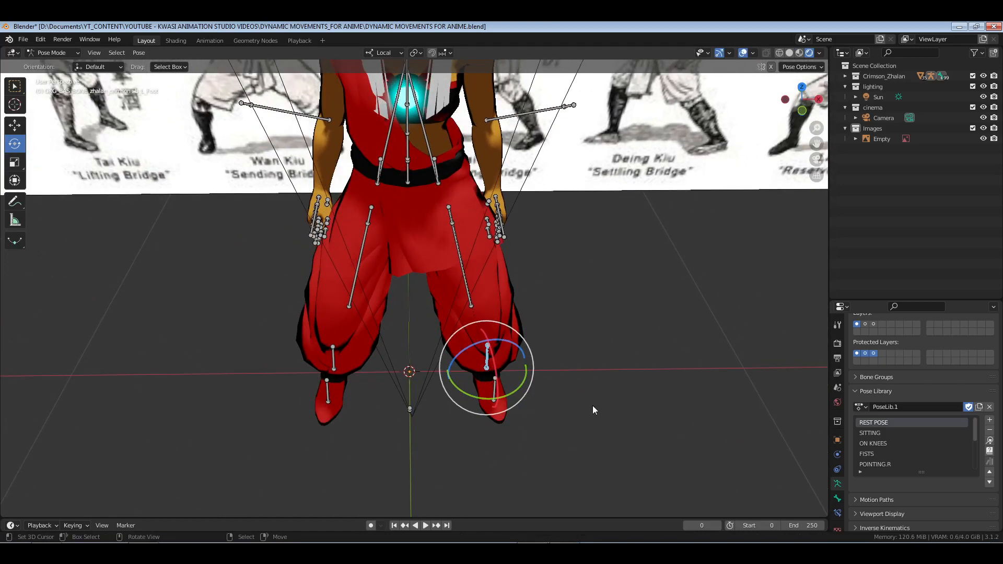
key("r")
key("y")
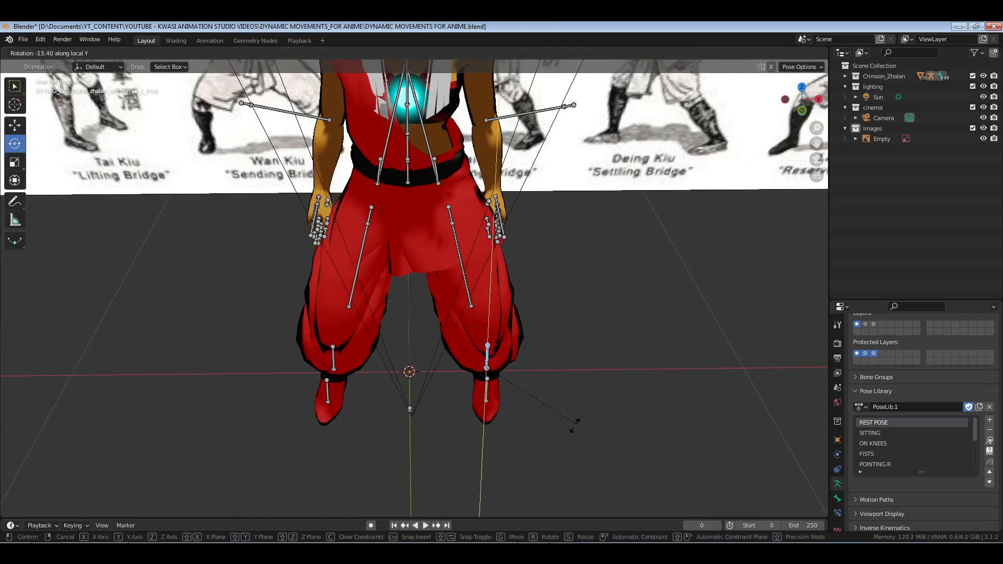
left_click(573, 426)
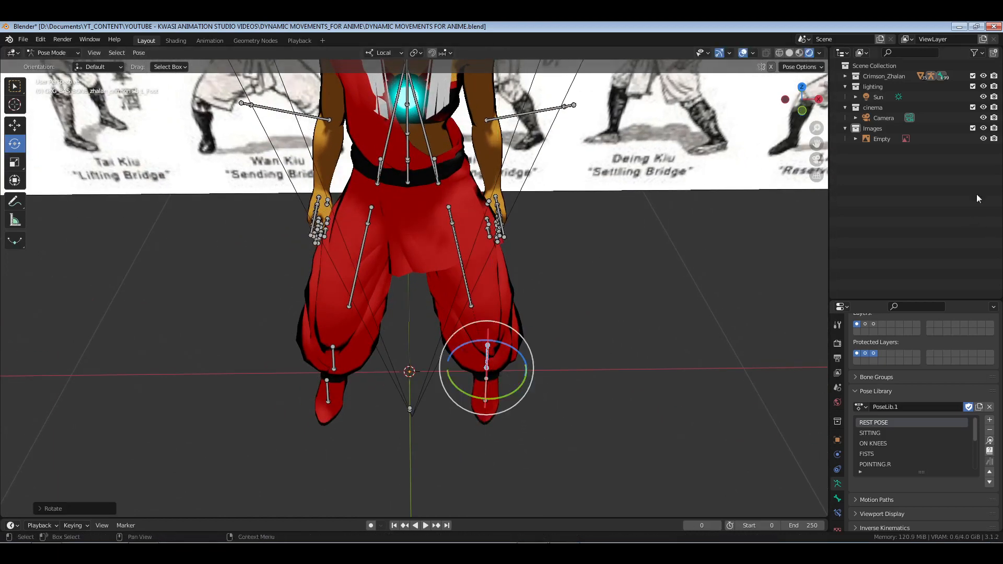
Exclude the cinema collection and rotate the right foot bone about 20° around its local Y axis to point the toes forward
left_click(973, 107)
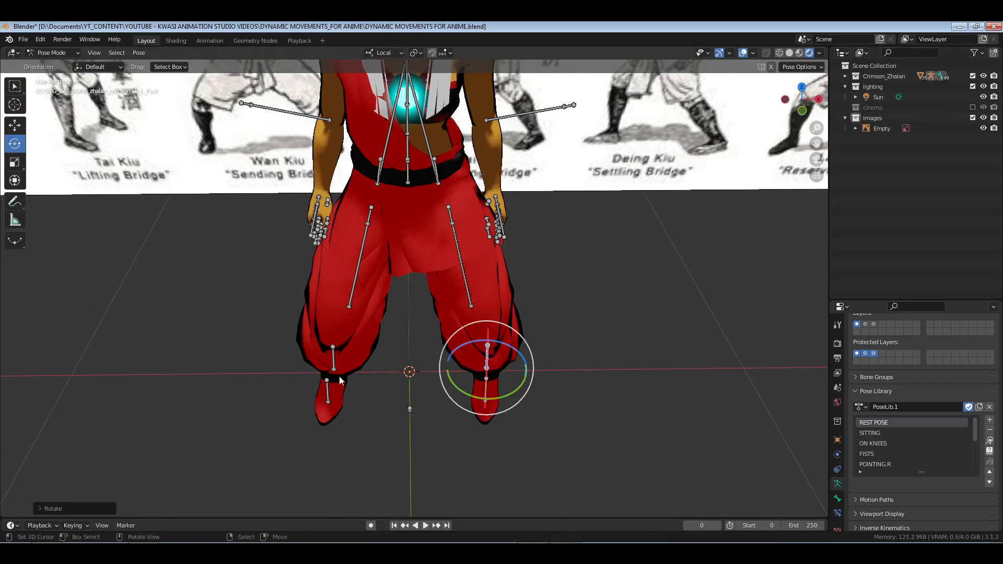
left_click(334, 360)
key("r")
key("y")
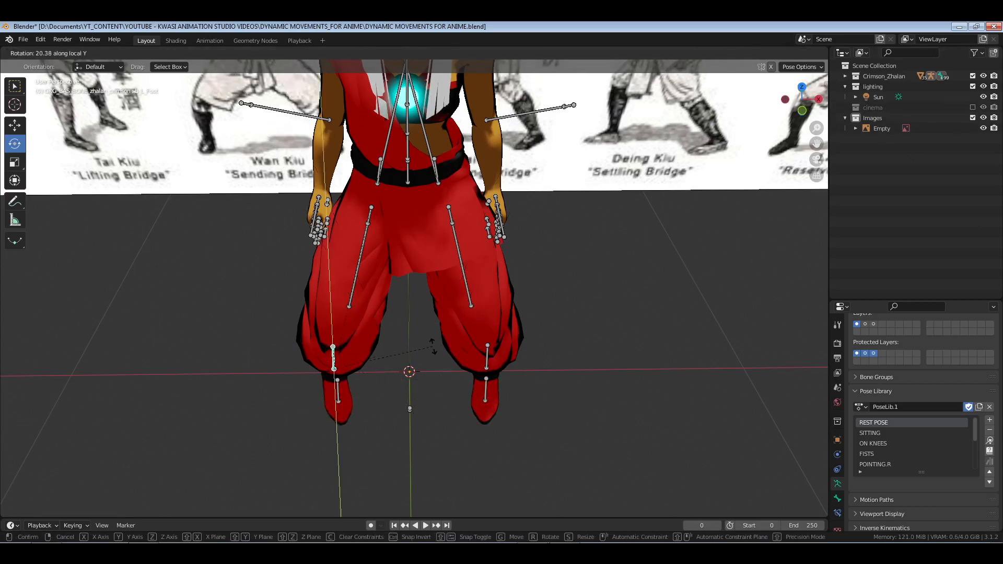
left_click(433, 346)
key("r")
key("y")
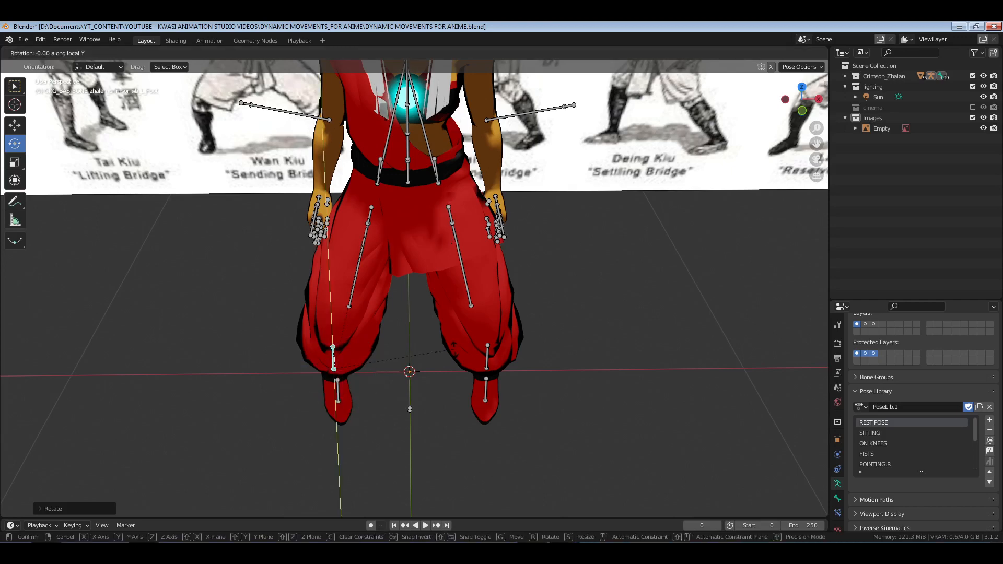
left_click(446, 343)
In front view, tilt the right foot bone slightly and the left foot bone about 3° so both feet rest flat
key("KP_1")
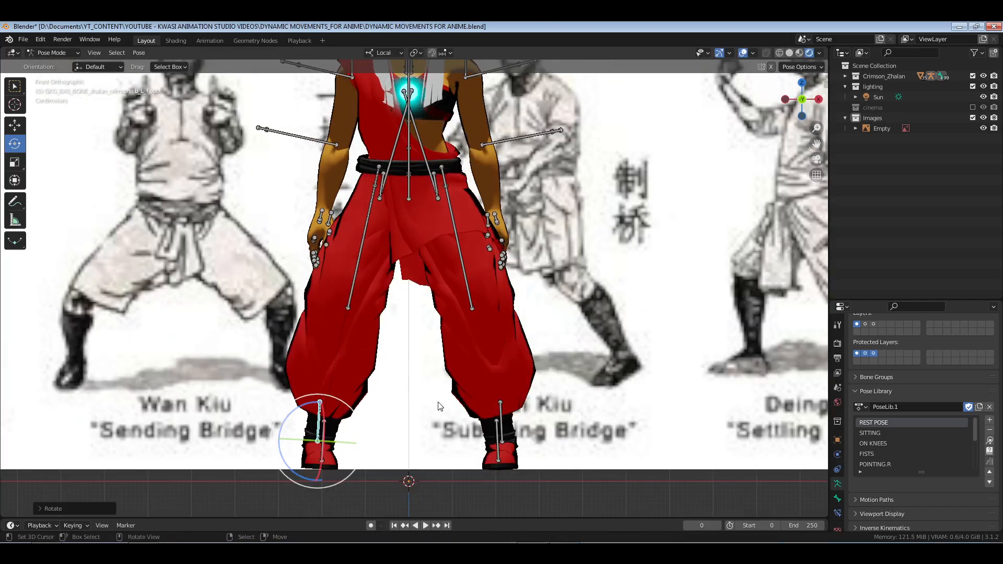
middle_click_drag(456, 357, 459, 381, "shift")
middle_click_drag(382, 469, 392, 427, "shift")
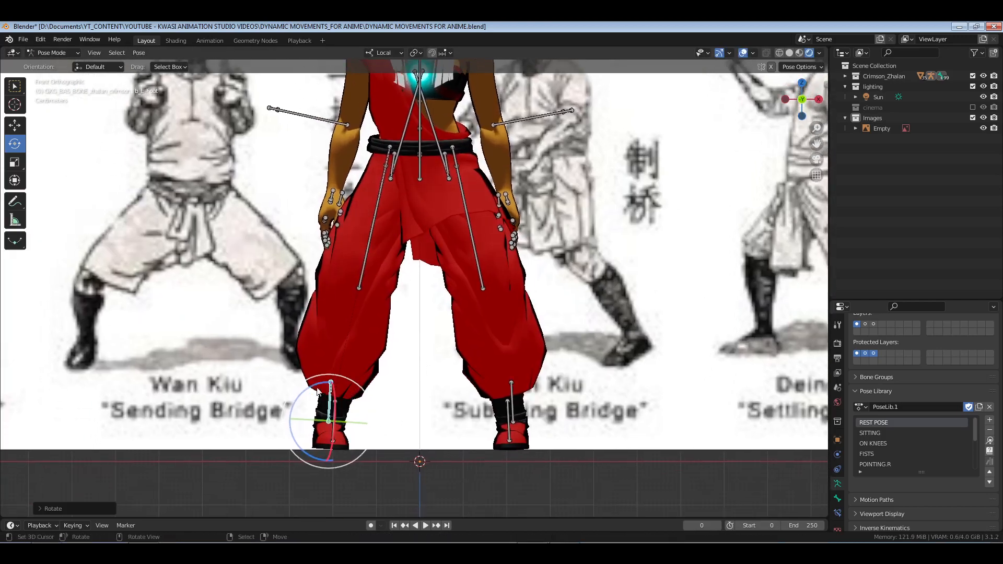
left_click_drag(313, 385, 314, 386)
left_click_drag(281, 415, 283, 449)
right_click(512, 401)
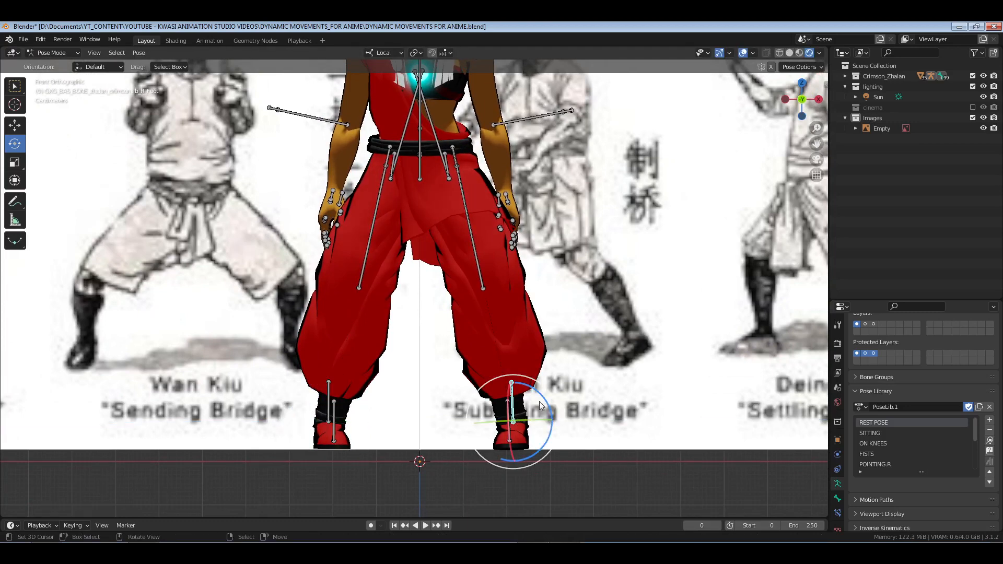
left_click_drag(543, 401, 545, 401)
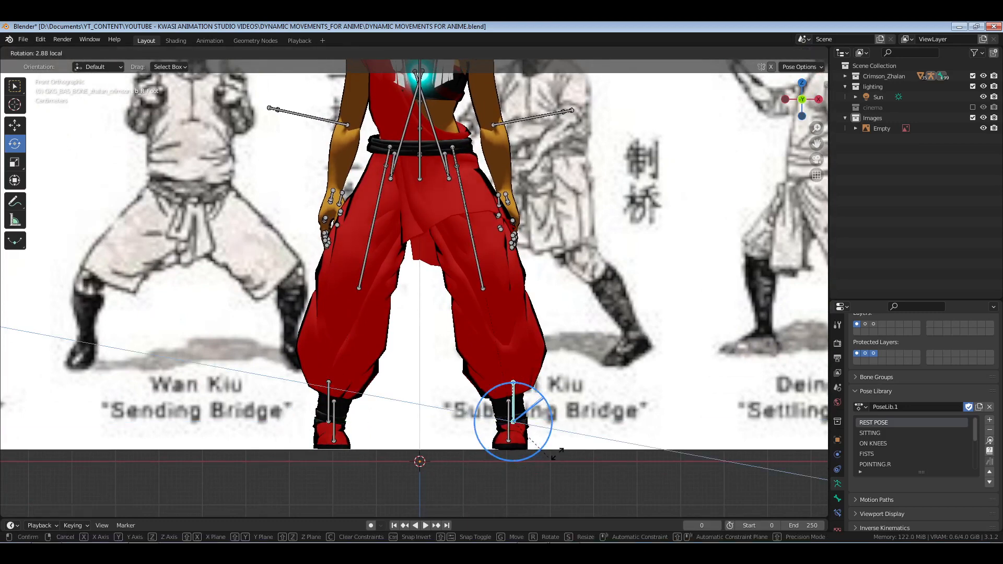
left_click_drag(557, 454, 557, 454)
Rotate both Leg1 hip bones in side view to swing the legs slightly backward under the body
scroll(557, 454, "down", 5)
middle_click_drag(252, 360, 352, 365, "shift")
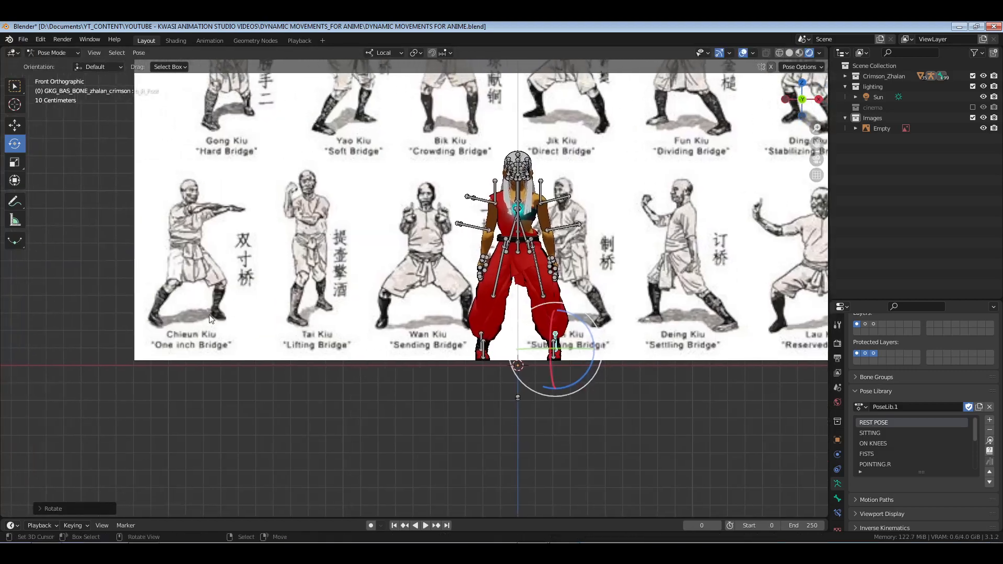
middle_click_drag(620, 340, 553, 347, "shift")
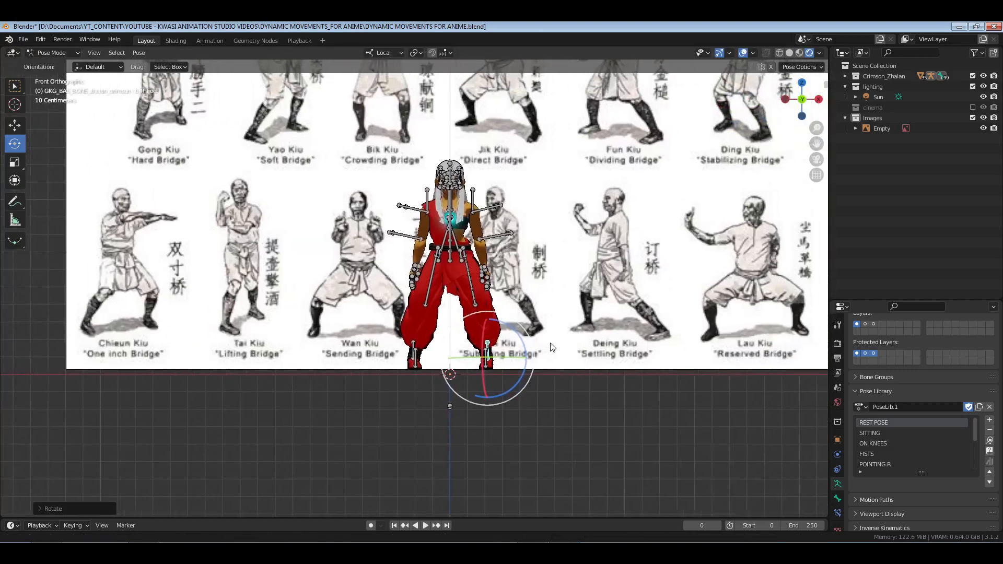
scroll(553, 347, "up", 2)
middle_click_drag(479, 289, 459, 348, "shift")
scroll(459, 347, "up", 2)
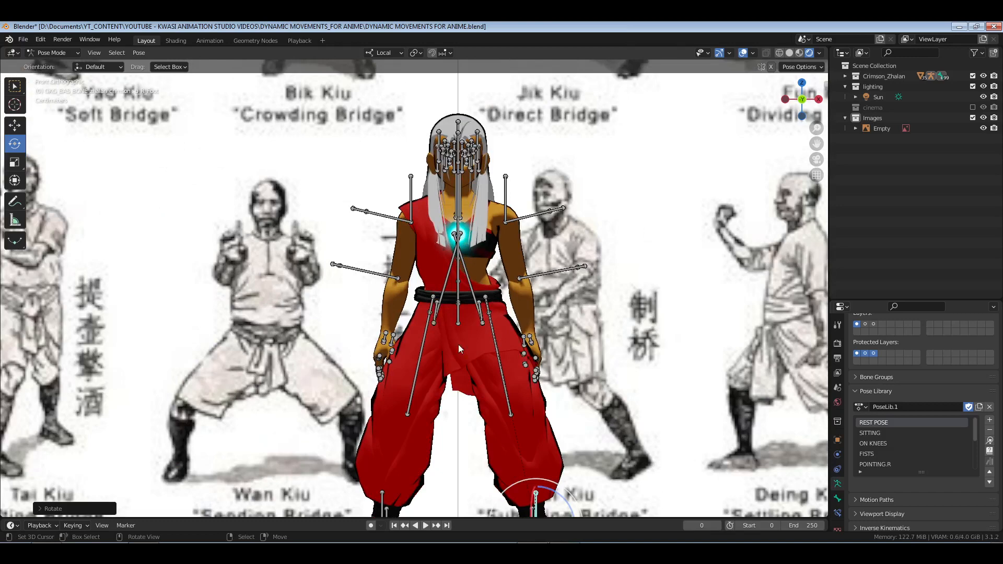
right_click(461, 312)
middle_click_drag(591, 436, 582, 343, "shift")
scroll(575, 344, "down", 3)
key("KP_3")
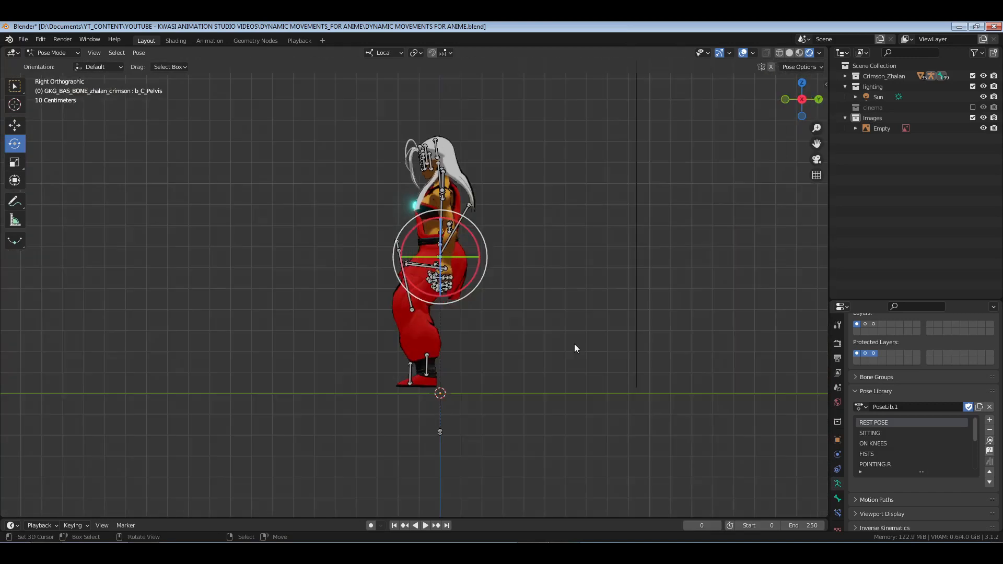
scroll(511, 345, "up", 3)
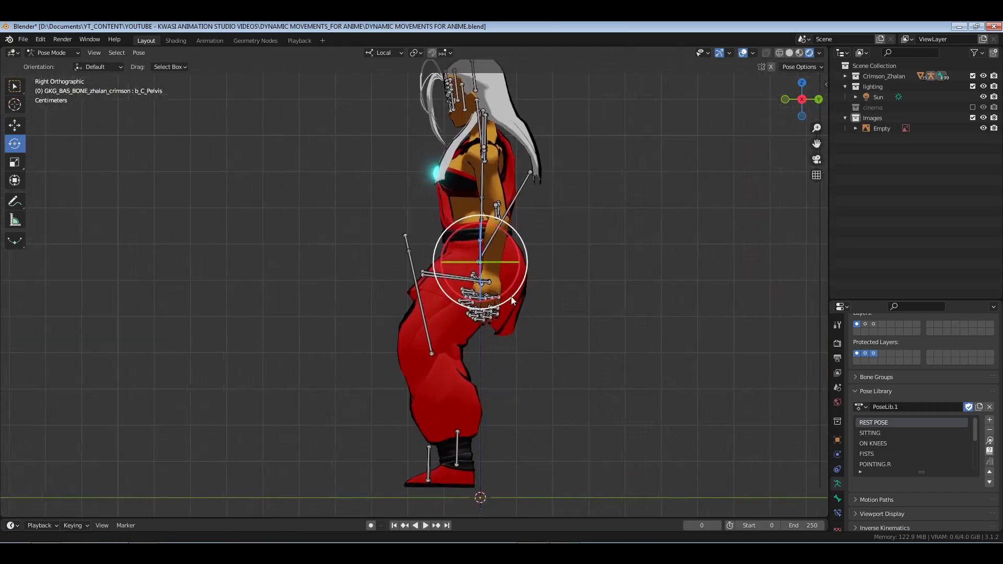
left_click_drag(512, 301, 492, 229)
Set the transform orientation to Global and rotate both foot bones about -3.7° in side view to level the soles
left_click(387, 53)
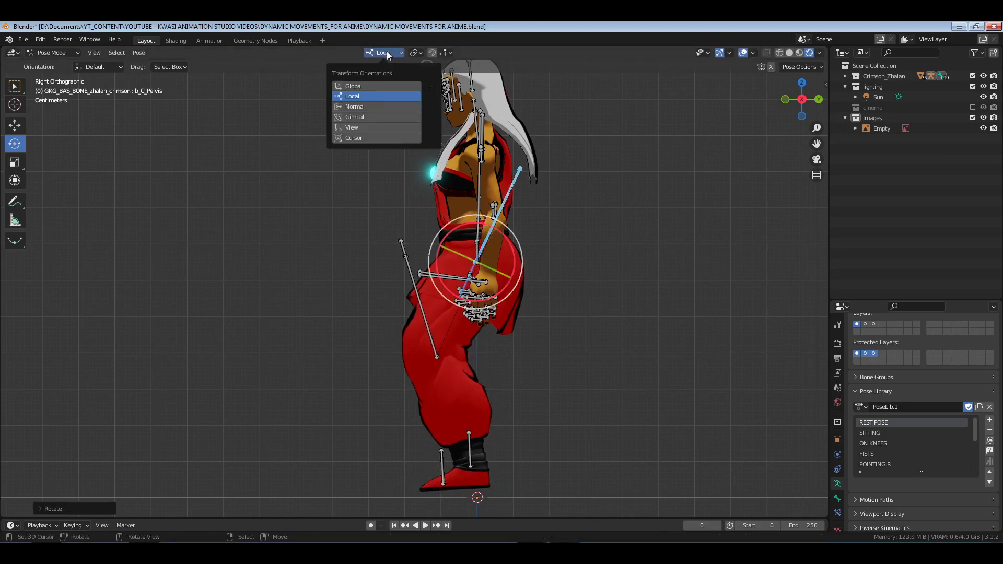
left_click(381, 86)
scroll(494, 433, "down", 3, "shift")
left_click(469, 381)
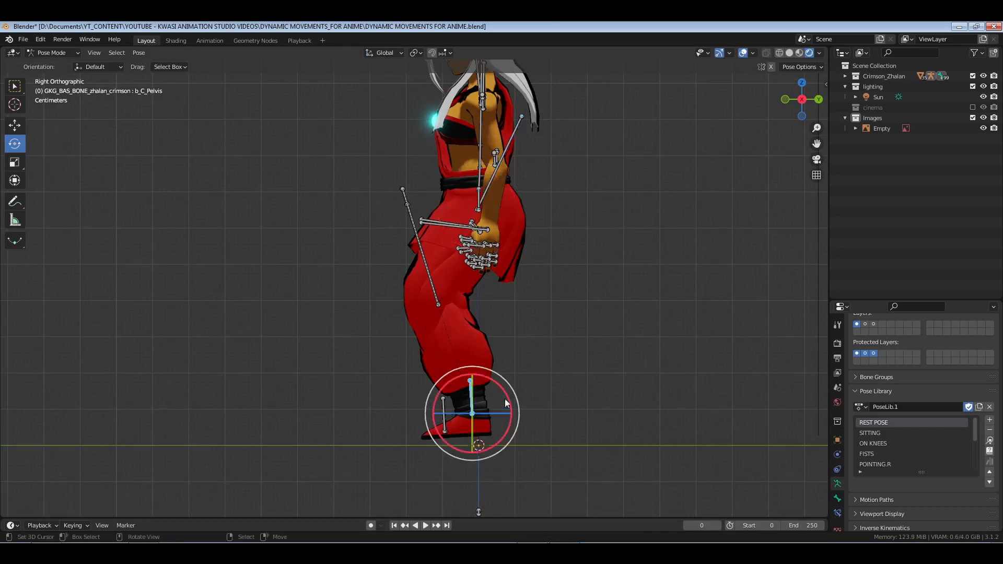
left_click_drag(494, 389, 505, 391)
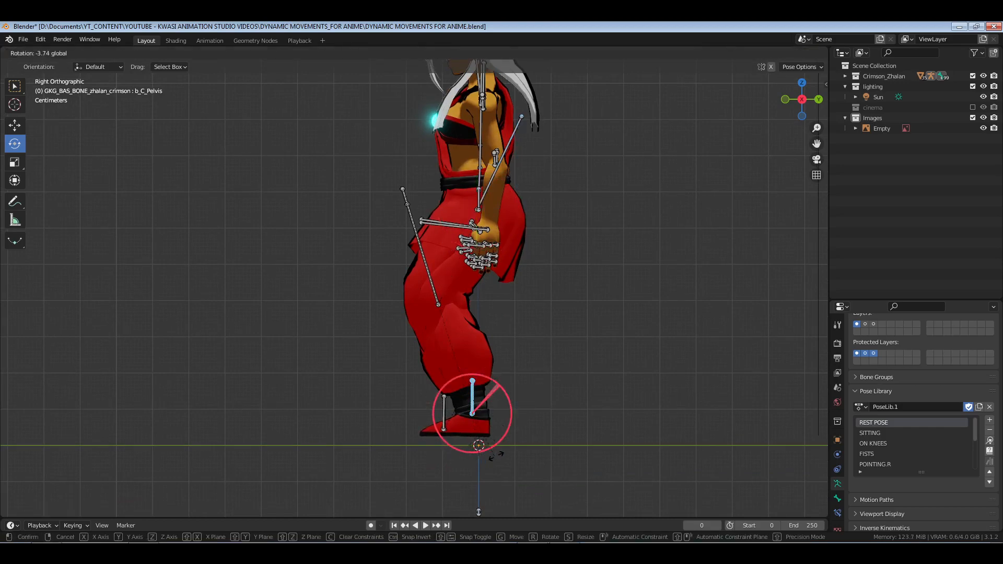
left_click_drag(500, 456, 499, 454)
In front view, rotate the left and right Leg1 hip bones slightly outward to widen the stance
key("KP_1")
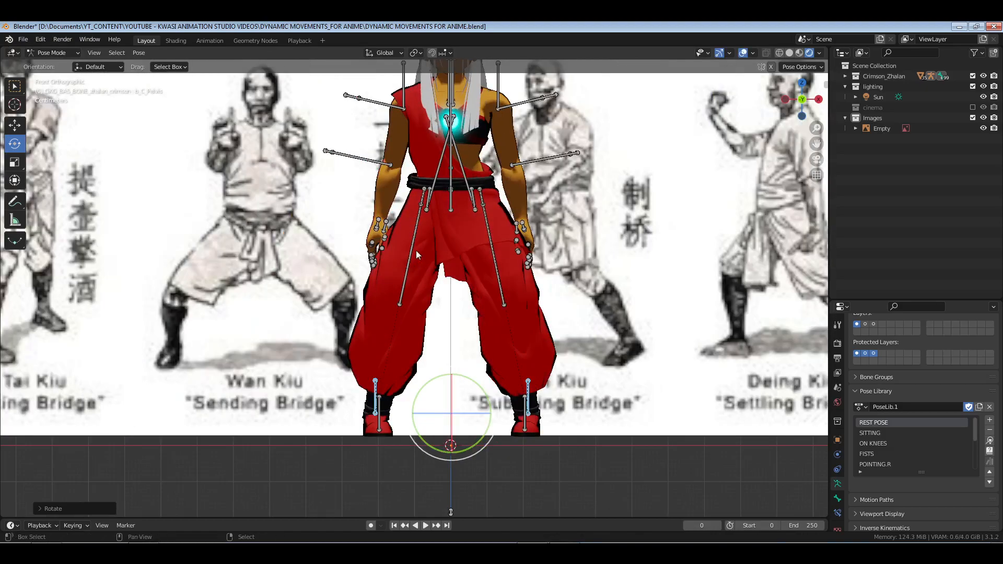
scroll(418, 235, "up", 3)
left_click(469, 287)
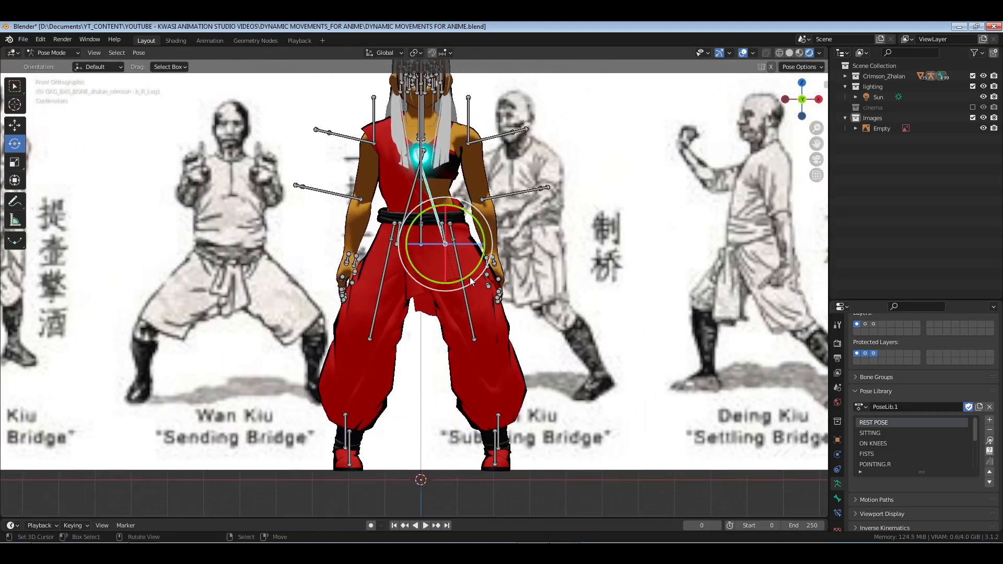
left_click_drag(469, 277, 511, 260)
right_click(410, 187)
left_click_drag(449, 224, 450, 227)
Rotate the left foot bone about 1° and the right foot bone about -1° in front view to flatten both feet
left_click(505, 418)
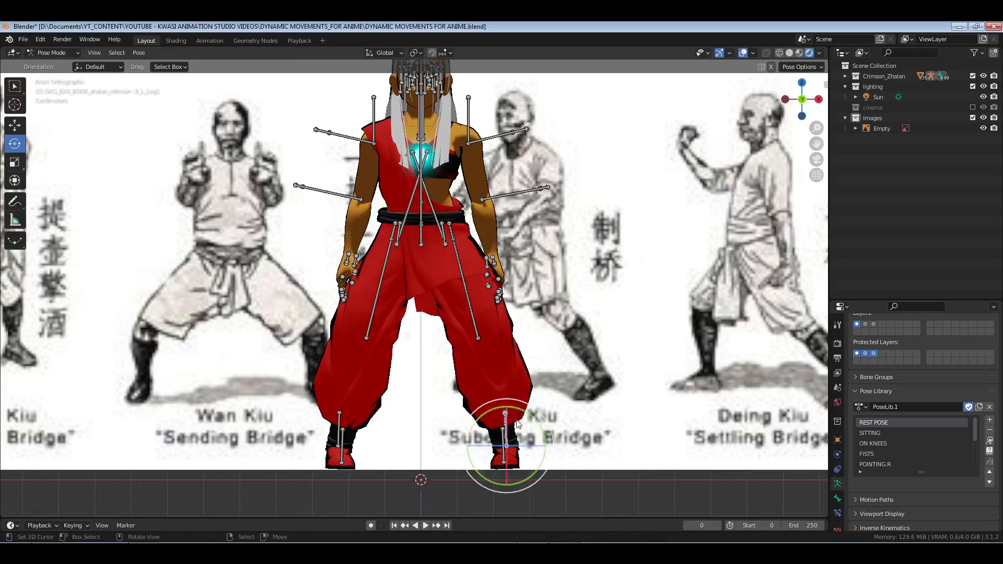
left_click_drag(537, 427, 533, 418)
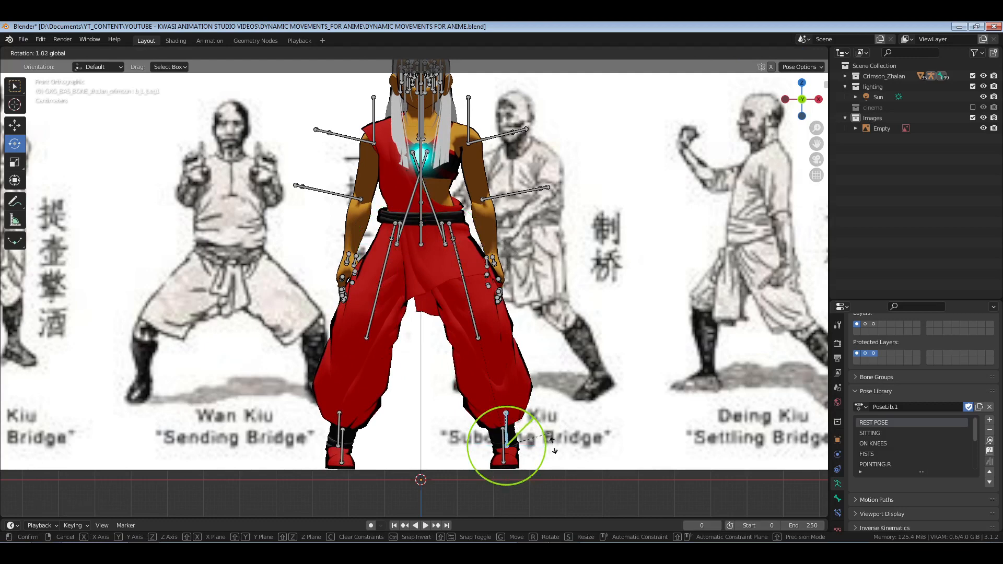
left_click_drag(557, 462, 557, 463)
left_click(339, 421)
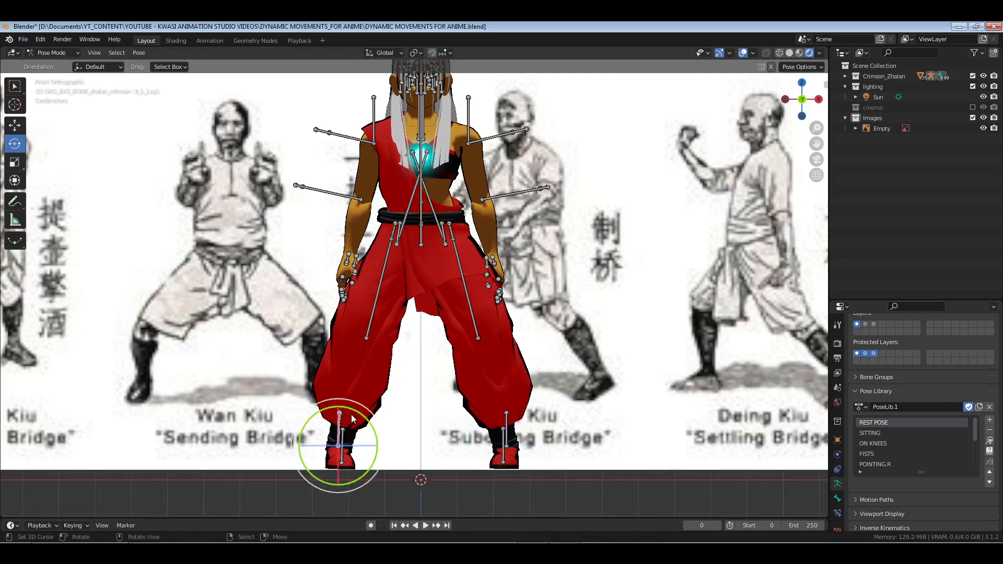
left_click_drag(346, 407, 344, 400)
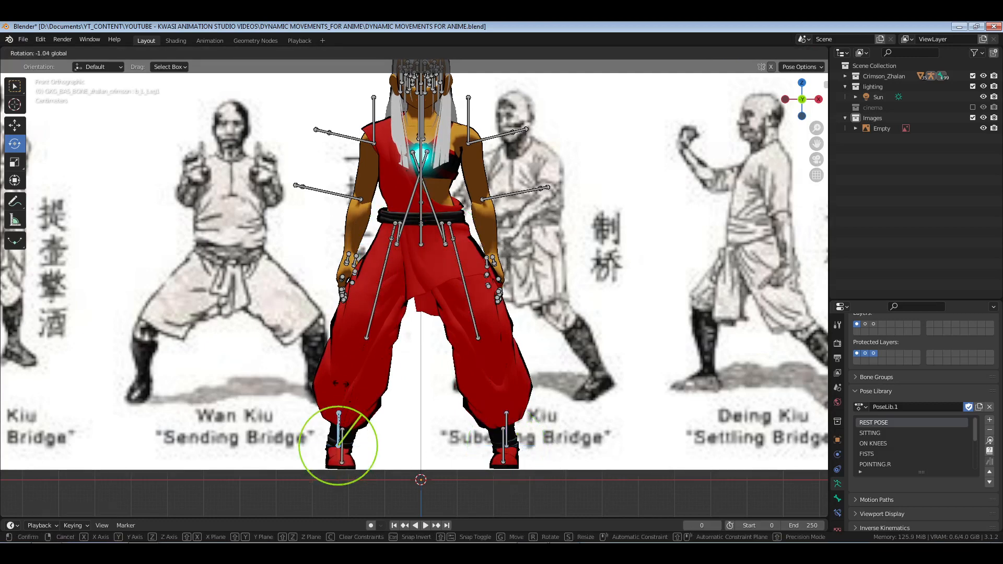
left_click_drag(307, 388, 307, 388)
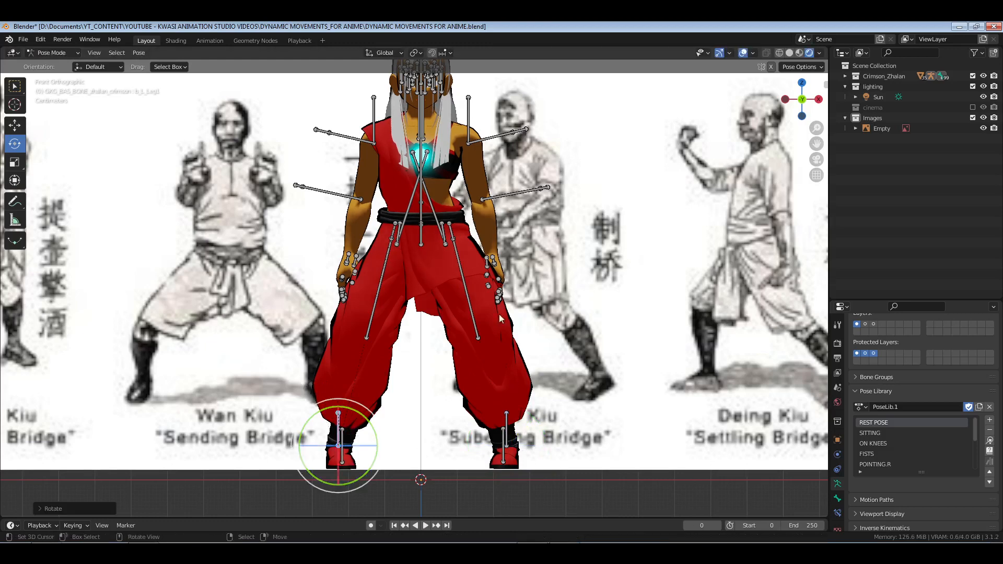
In front view, move the pelvis bone straight down to lower the character toward the floor line
left_click(440, 262)
left_click(421, 235)
left_click(14, 126)
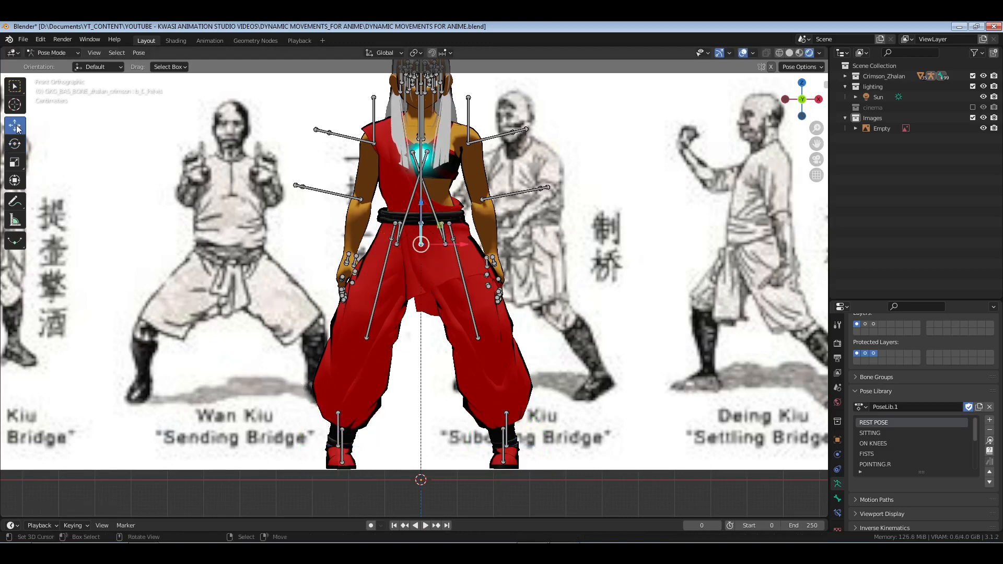
left_click_drag(422, 208, 421, 310)
Expand the Crimson_Zhalan armature's pose bone hierarchy in the outliner and collapse the b_R_Leg1 and b_L_Leg1 branches
middle_click_drag(421, 310, 464, 300)
scroll(534, 320, "up", 3)
middle_click_drag(464, 193, 514, 280, "shift")
scroll(475, 307, "up", 2)
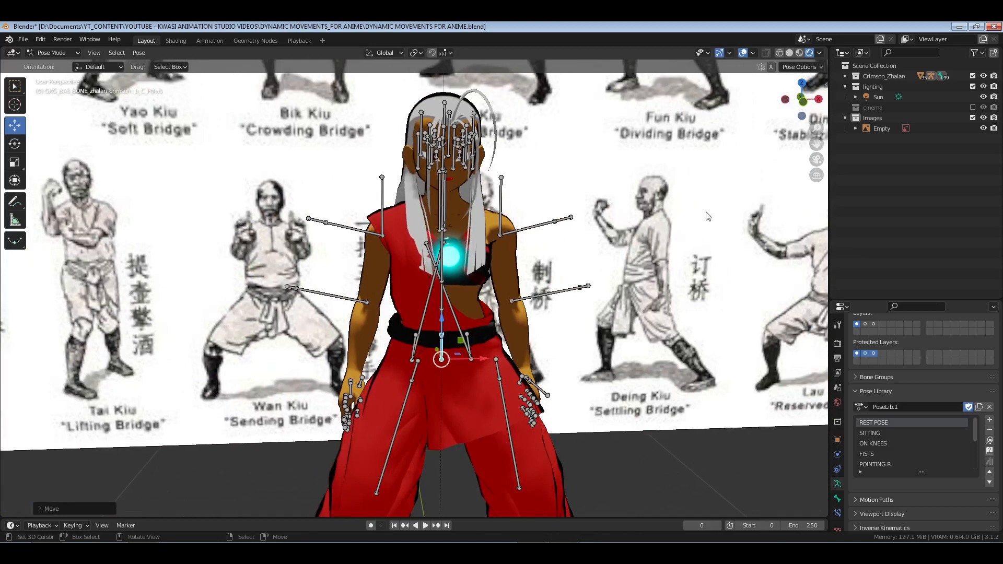
left_click(874, 66)
left_click(845, 77)
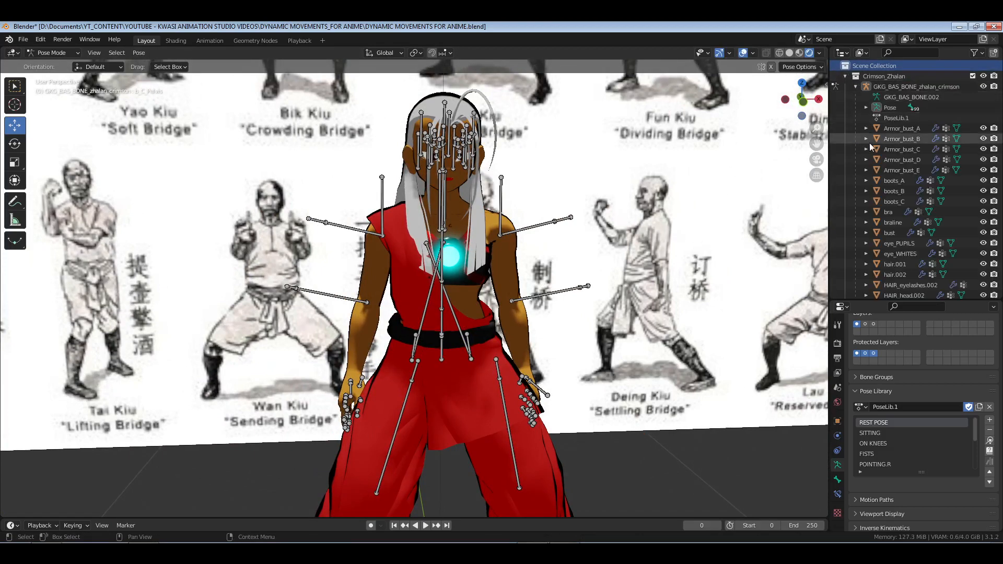
left_click(866, 108)
middle_click_drag(890, 175, 870, 164)
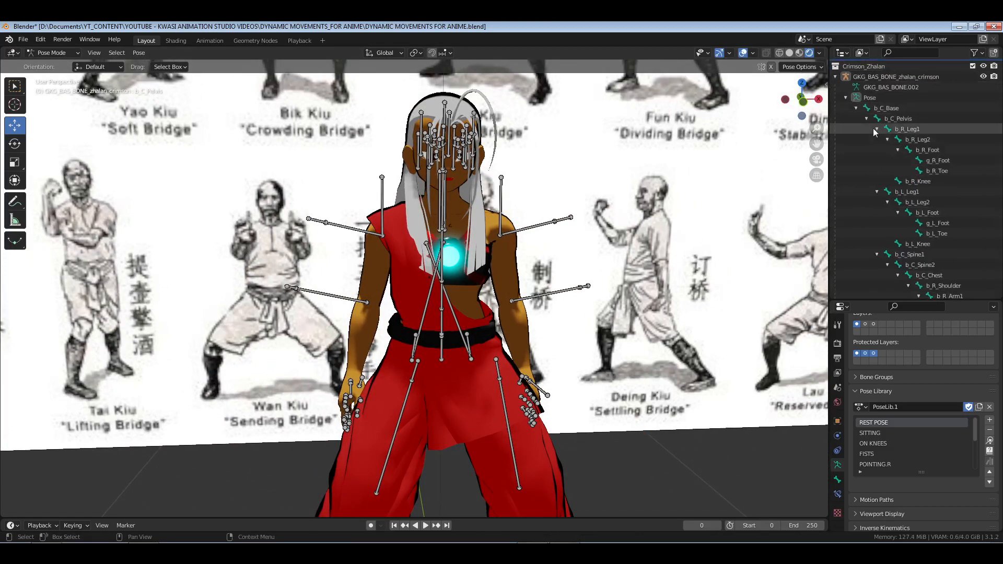
left_click(877, 129)
left_click(879, 139)
middle_click_drag(909, 212, 888, 185)
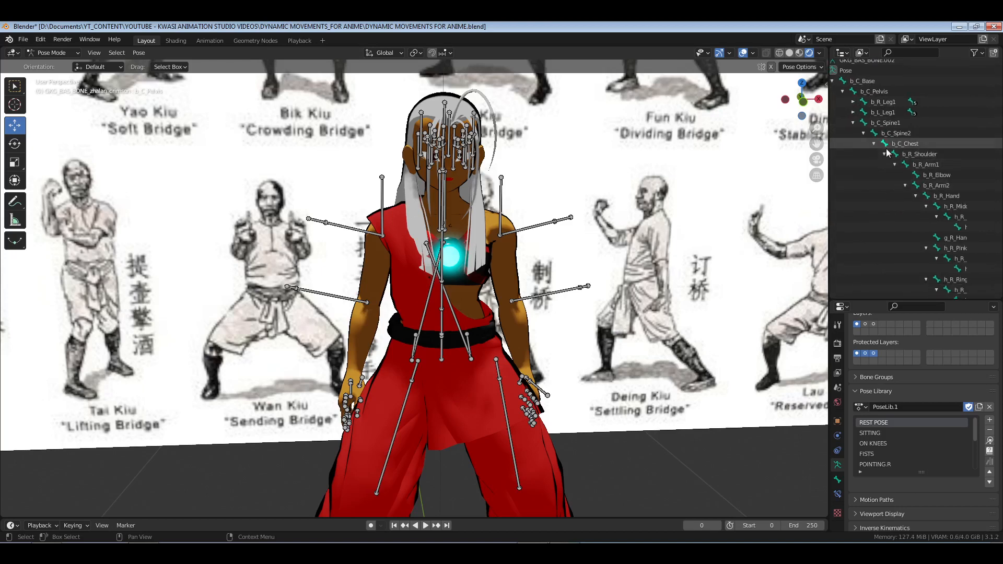
Collapse both shoulder branches in the bone hierarchy and select the b_R_Shoulder and b_L_Shoulder bones together
left_click(885, 154)
left_click(884, 164)
middle_click_drag(918, 154, 896, 137)
left_click(897, 136)
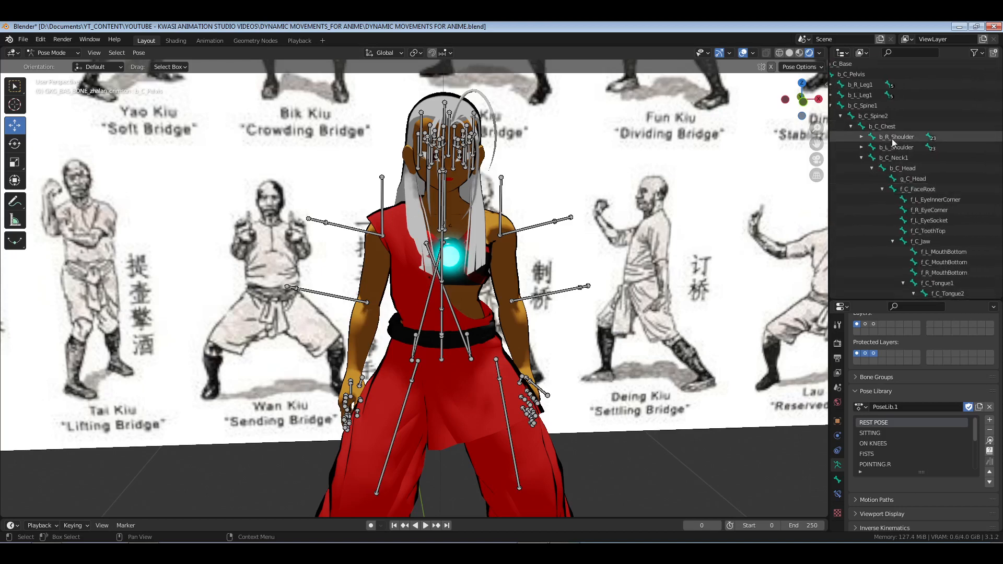
left_click(896, 148, "ctrl")
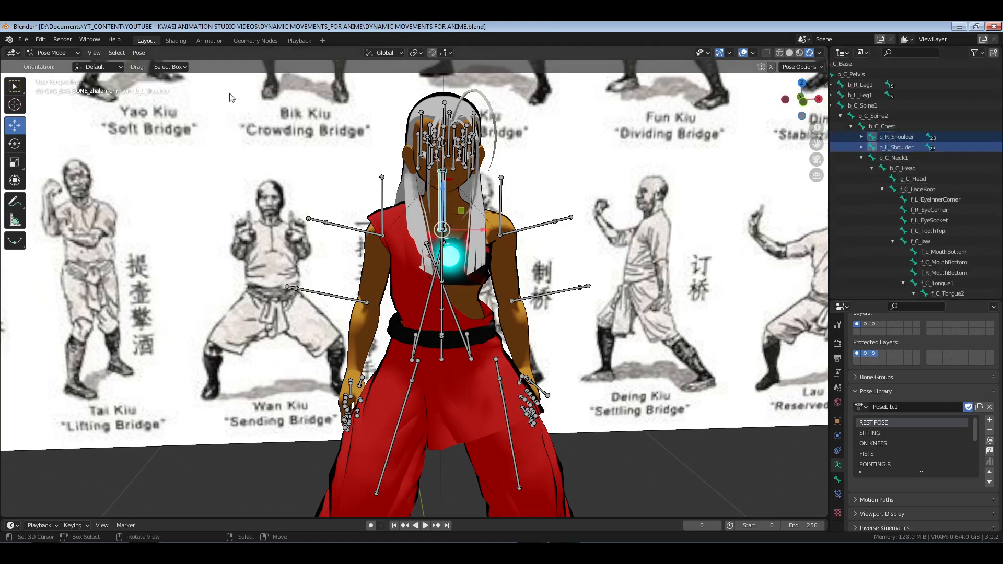
In side view, rotate the arm bones to swing both arms forward to about shoulder height
left_click(13, 146)
key("KP_3")
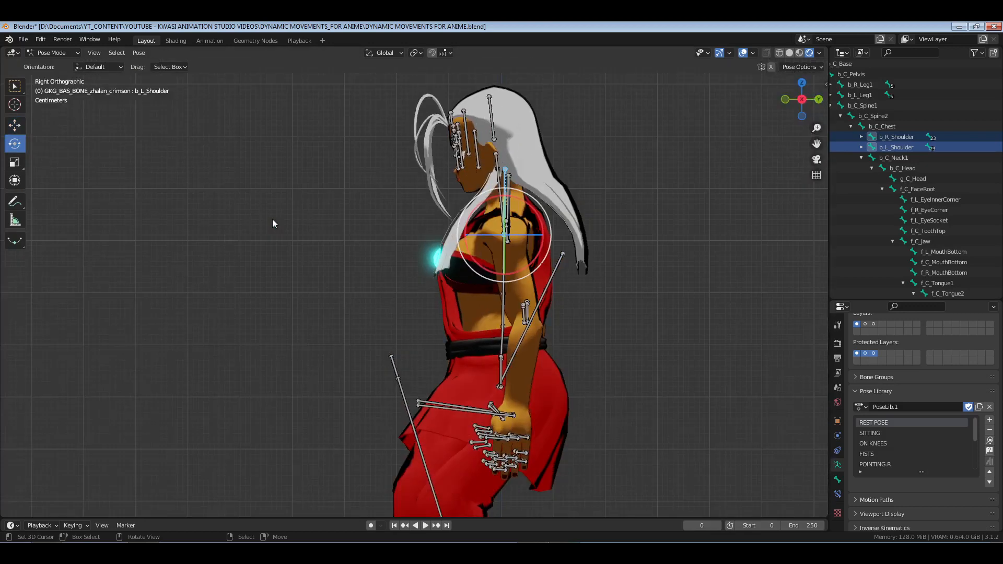
left_click_drag(538, 216, 543, 243)
left_click(543, 243)
middle_click_drag(543, 243, 473, 252)
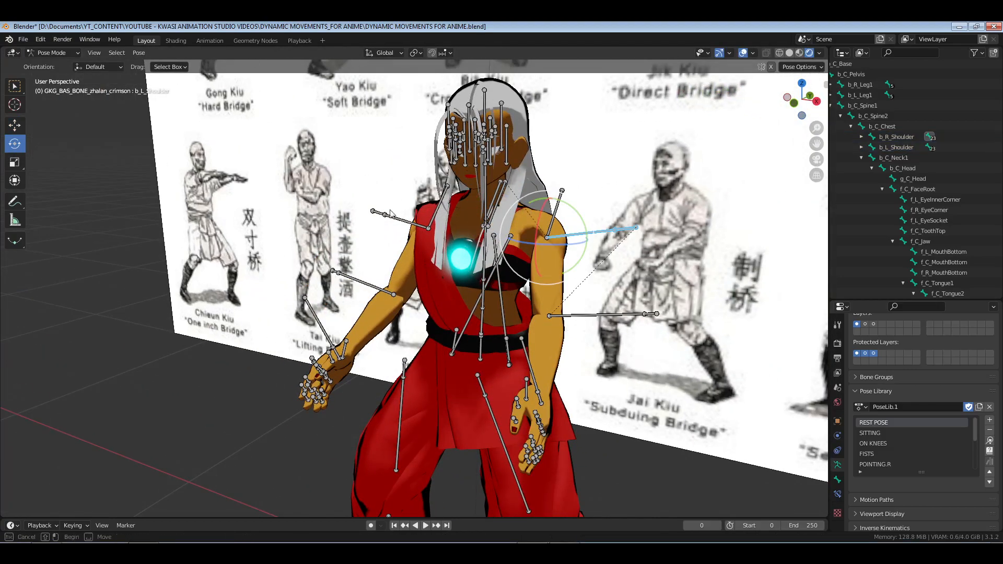
key("KP_3")
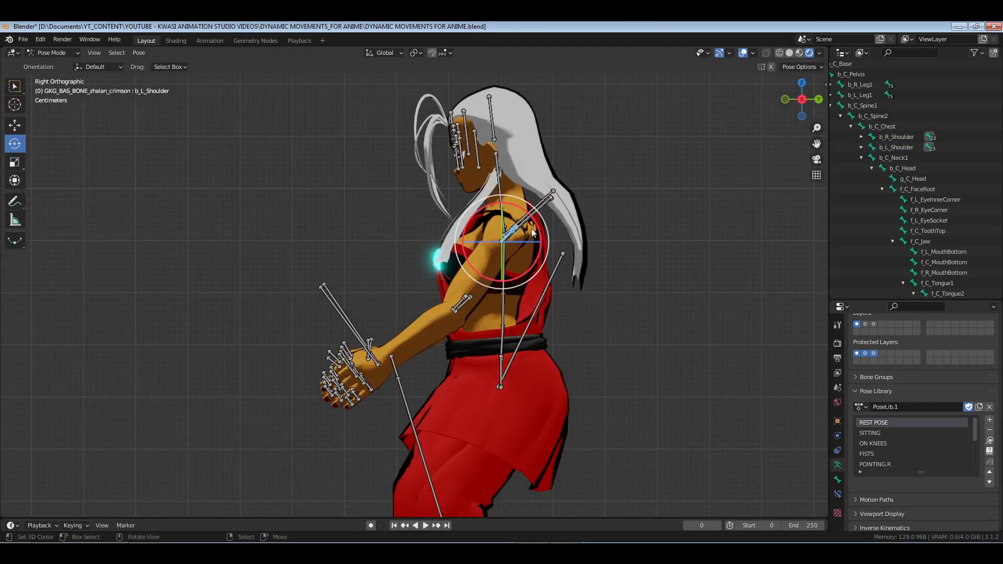
left_click_drag(537, 224, 547, 259)
middle_click_drag(306, 315, 435, 316)
scroll(359, 320, "down", 2)
middle_click_drag(212, 318, 329, 318, "shift")
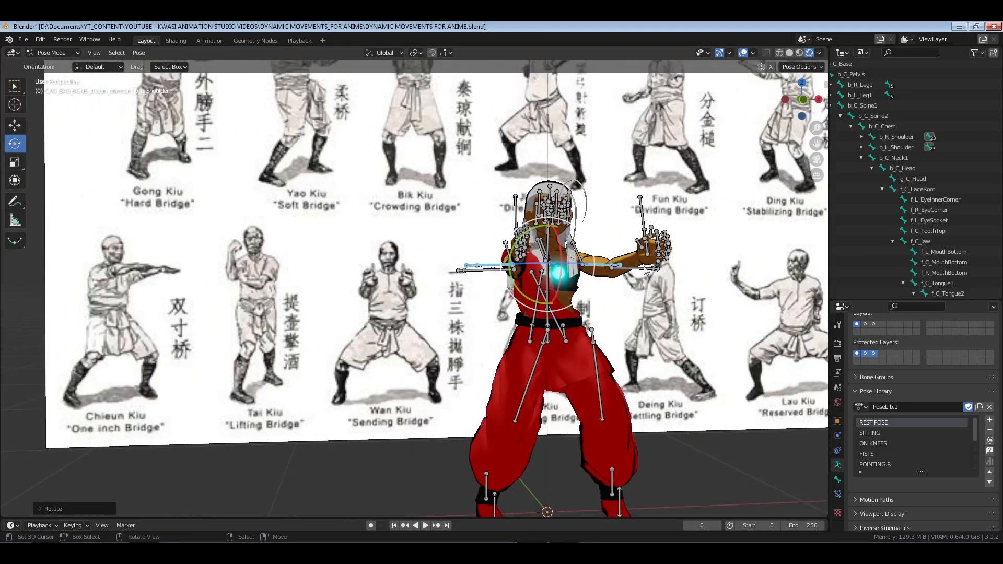
middle_click_drag(660, 270, 549, 279)
scroll(545, 278, "up", 3)
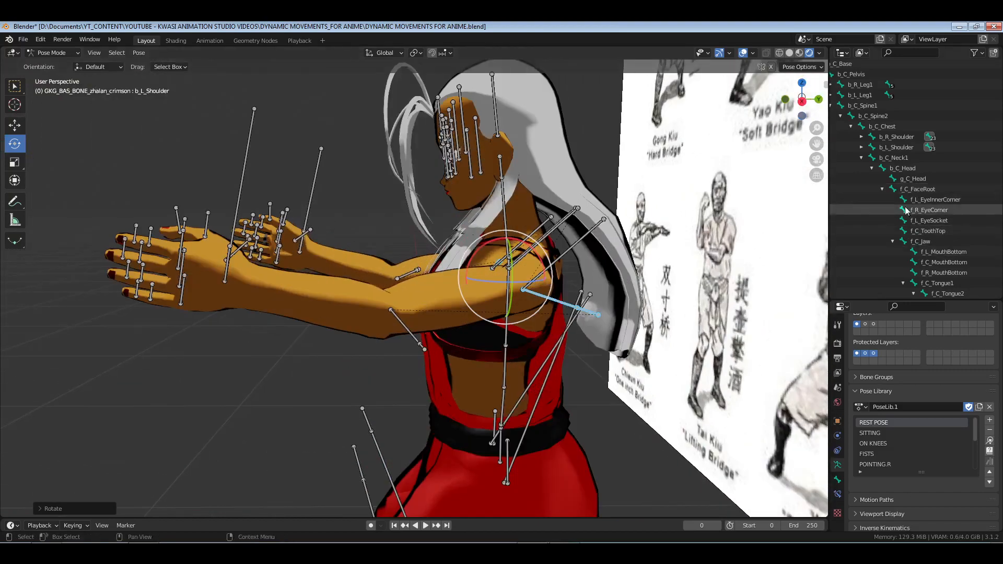
Select the b_C_Neck1 bone and rotate it slightly forward in side view
scroll(927, 225, "up", 3)
left_click(925, 194)
key("KP_3")
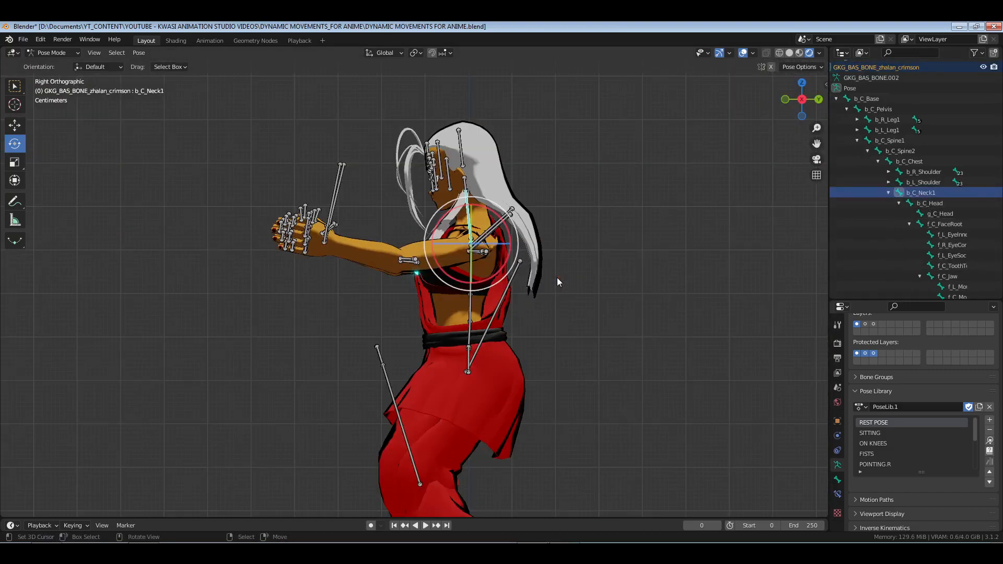
key("r")
left_click(447, 188)
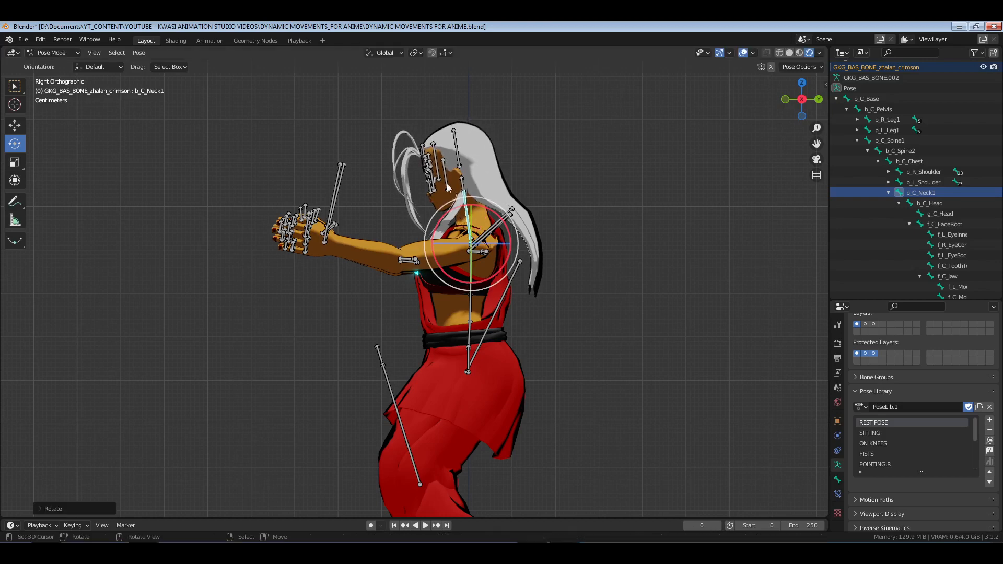
Delete the extra g_C_Head bone from the armature in Edit Mode and return to Pose Mode
left_click(475, 191)
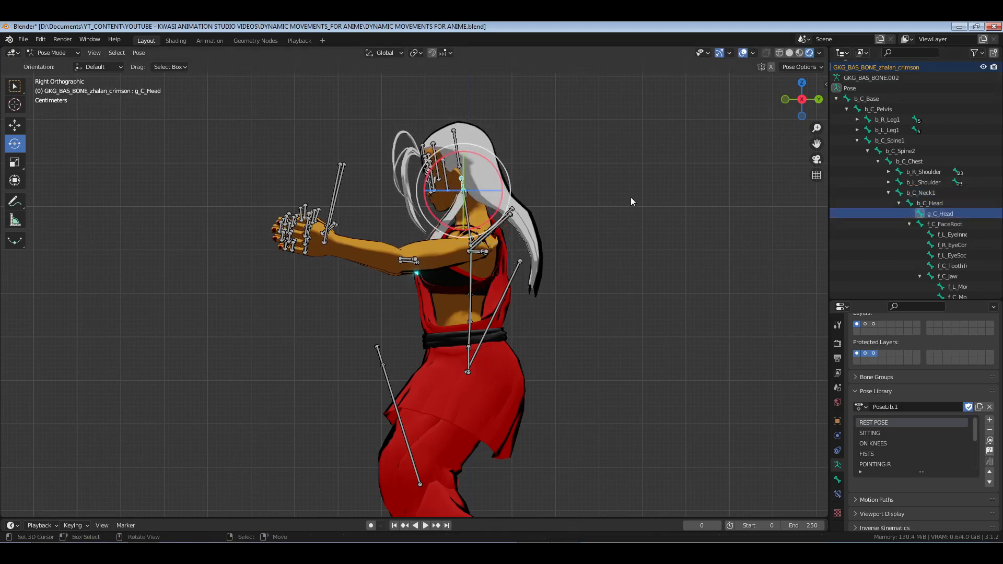
key("Tab")
key("Tab")
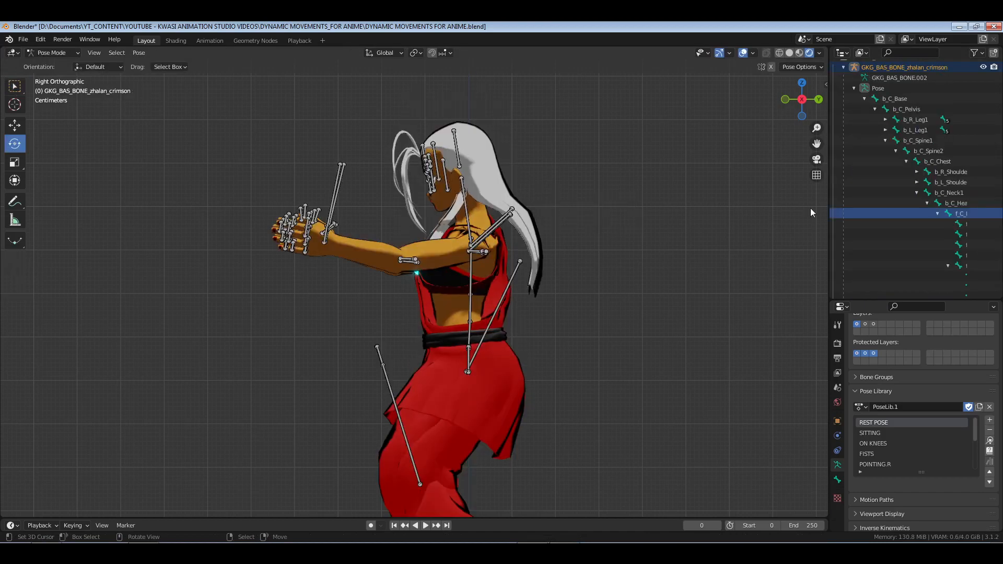
Select the b_C_Head bone and rotate it in side view to level the face
middle_click_drag(959, 214, 924, 209)
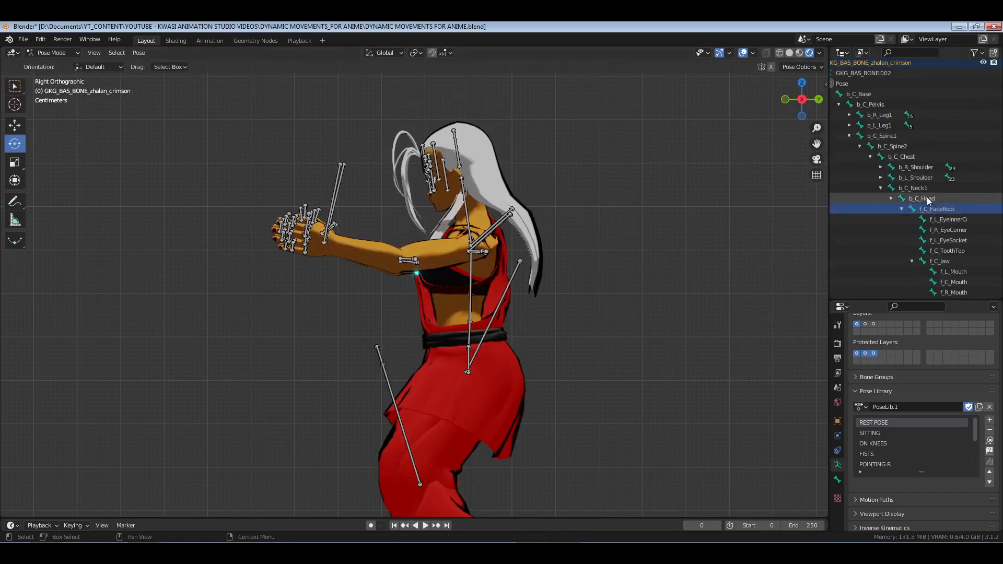
left_click(924, 199)
left_click_drag(504, 189, 408, 236)
middle_click_drag(253, 305, 260, 256)
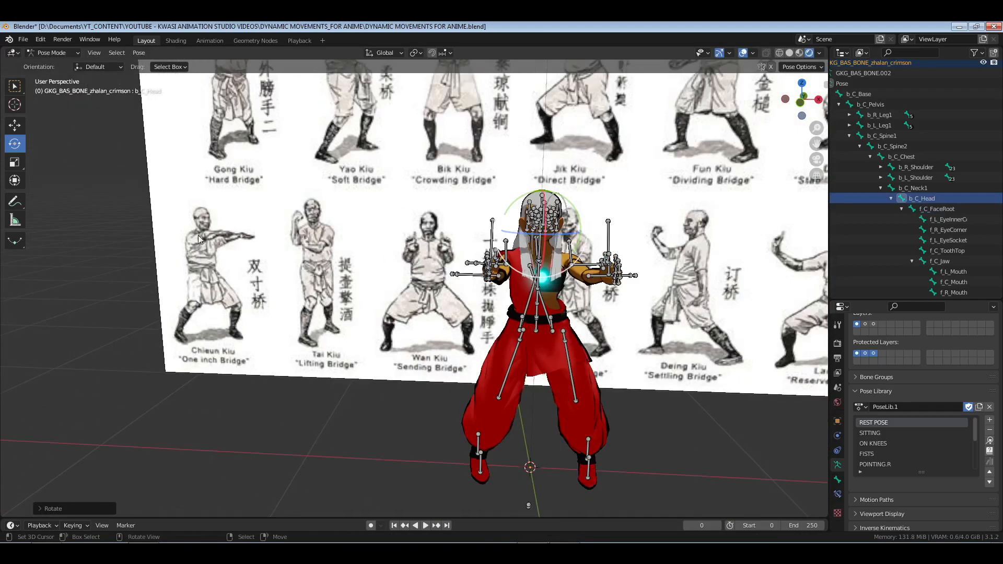
Rotate the right upper arm bone about the global Y axis to turn the right palm downward
scroll(504, 289, "up", 4)
middle_click_drag(703, 303, 573, 285)
scroll(493, 264, "down", 2)
left_click(575, 222)
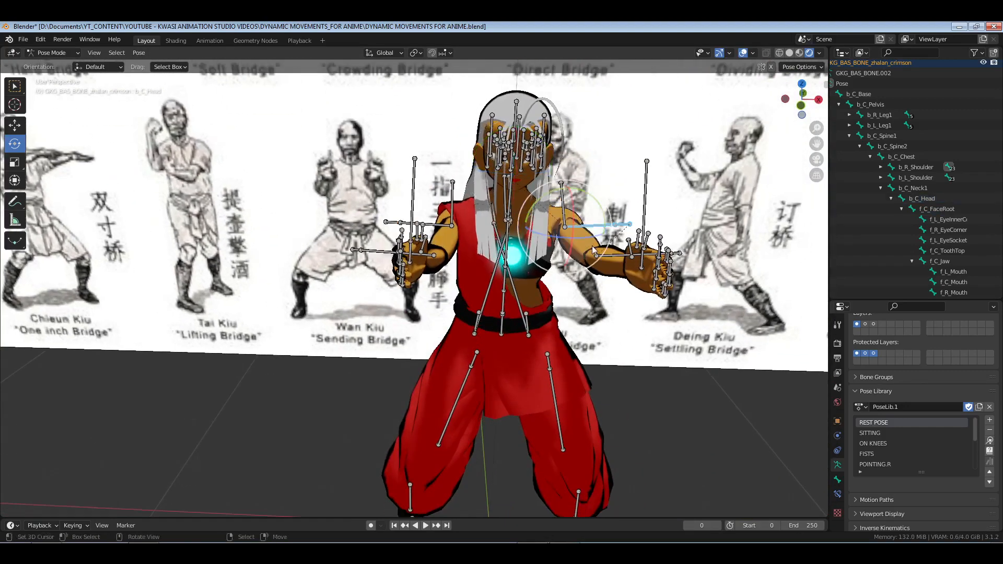
key("r")
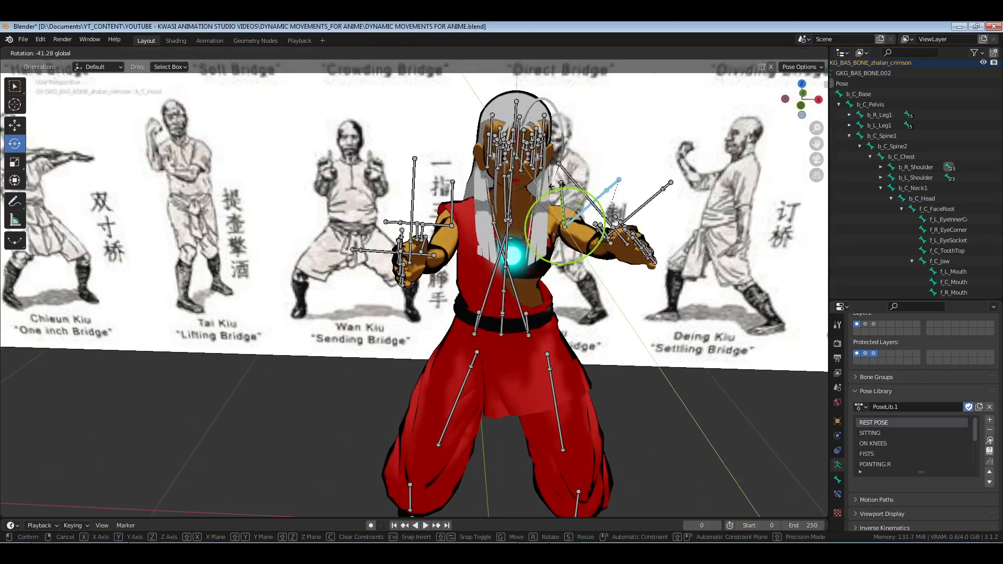
left_click_drag(546, 187, 541, 189)
Rotate the left upper arm bone the opposite way to turn the left palm downward, mirroring the right arm
left_click(446, 216)
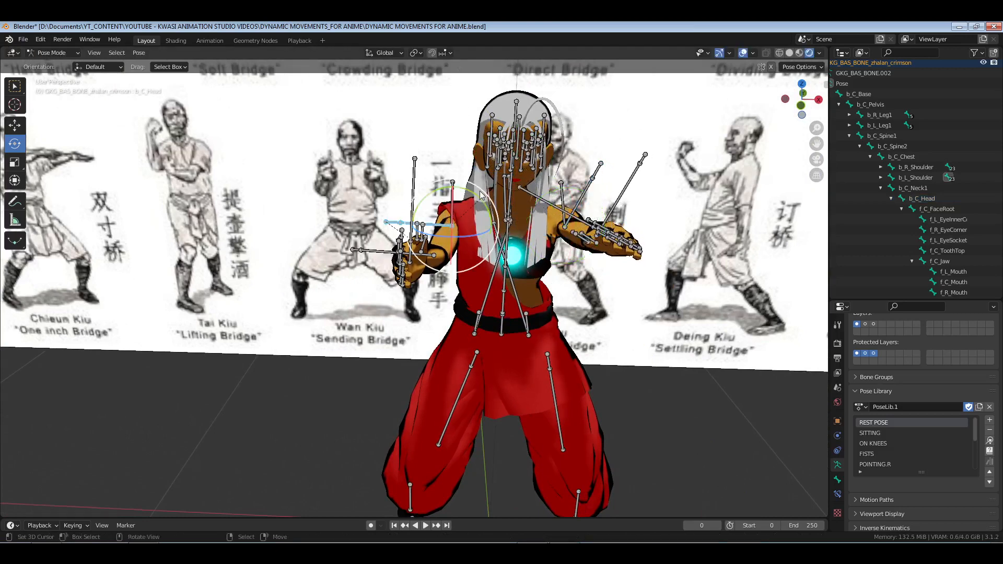
key("r")
left_click_drag(495, 210, 498, 228)
middle_click_drag(576, 278, 447, 333, "shift")
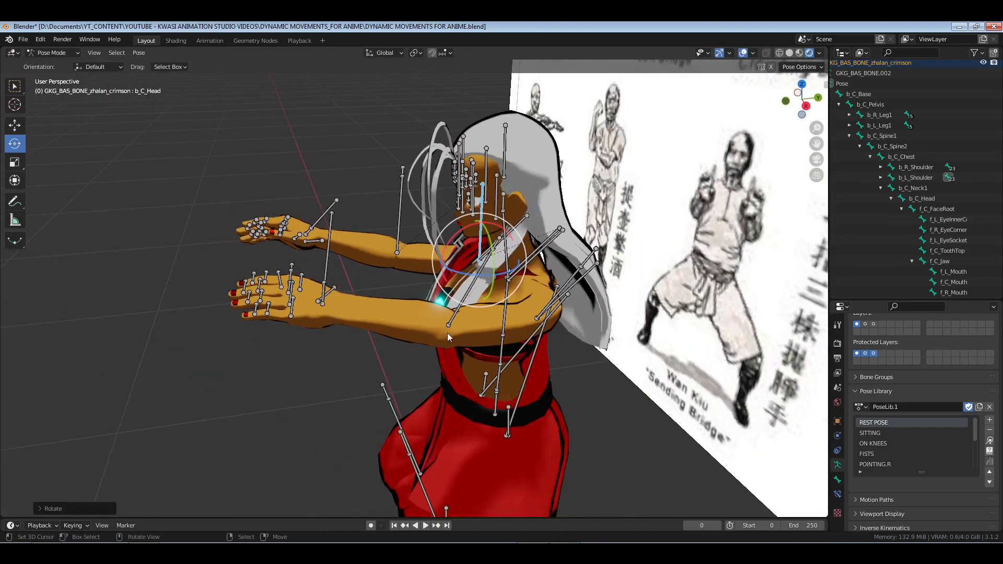
In top view, rotate the right forearm bone slightly outward so the forearm points straight ahead
right_click(477, 340)
key("KP_7")
middle_click_drag(549, 352, 368, 341, "shift")
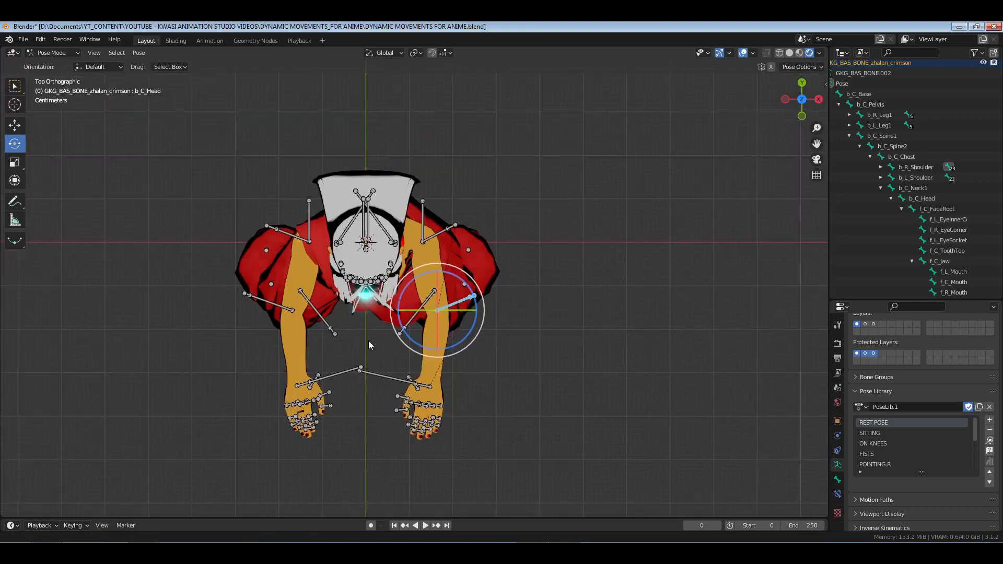
scroll(483, 366, "up", 2)
left_click_drag(477, 349, 482, 342)
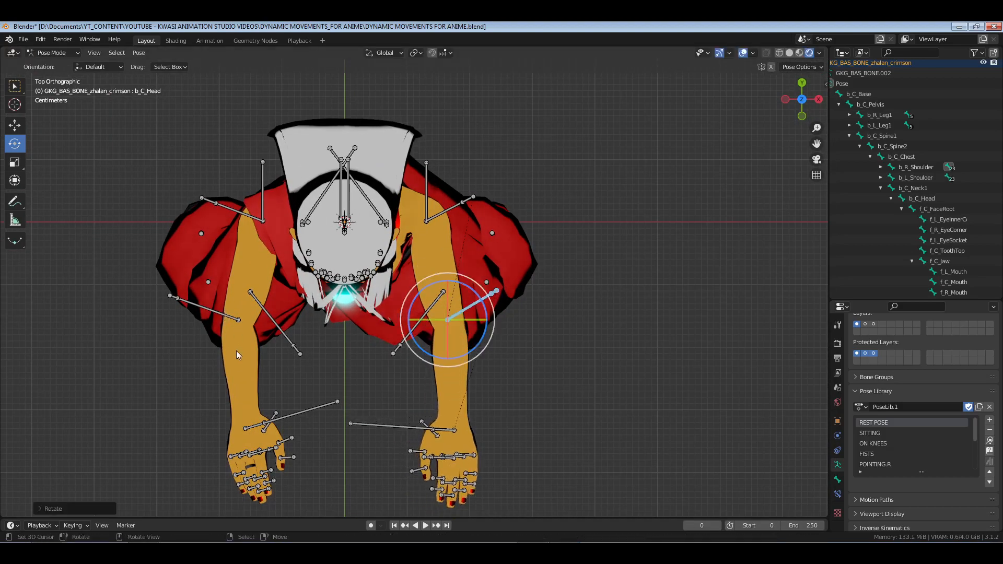
In top view, rotate the left forearm bone slightly outward to match the right forearm
middle_click_drag(237, 350, 223, 303)
key("b")
left_click_drag(183, 180, 112, 257)
key("KP_7")
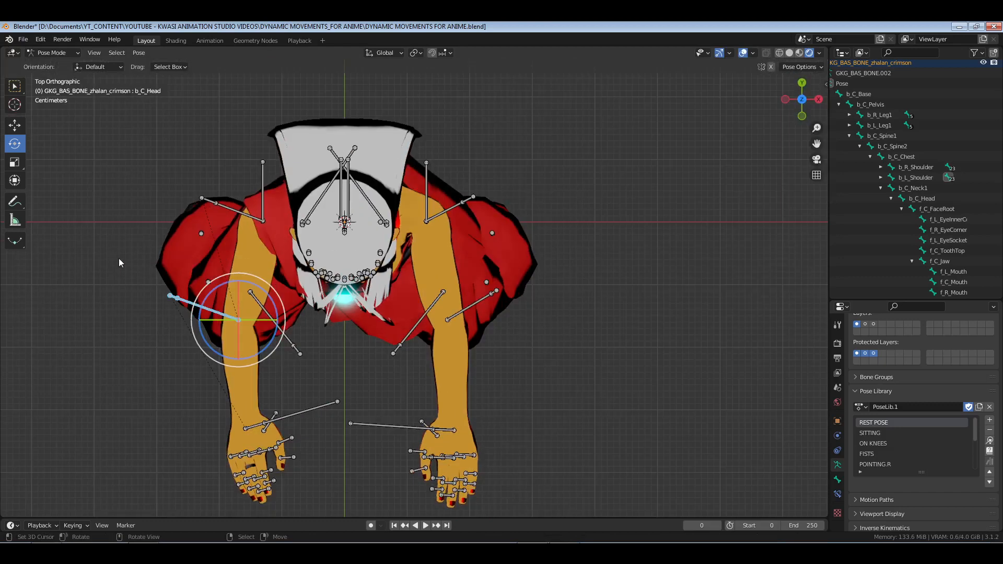
left_click_drag(273, 301, 276, 311)
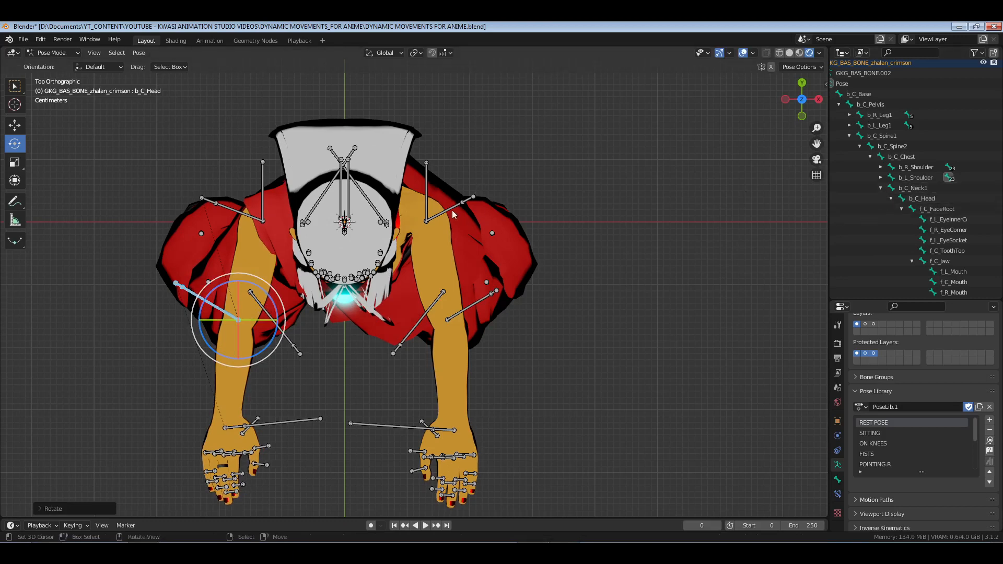
In top view, rotate the b_R_Shoulder and b_L_Shoulder bones slightly inward to bring both arms closer together
left_click(916, 167)
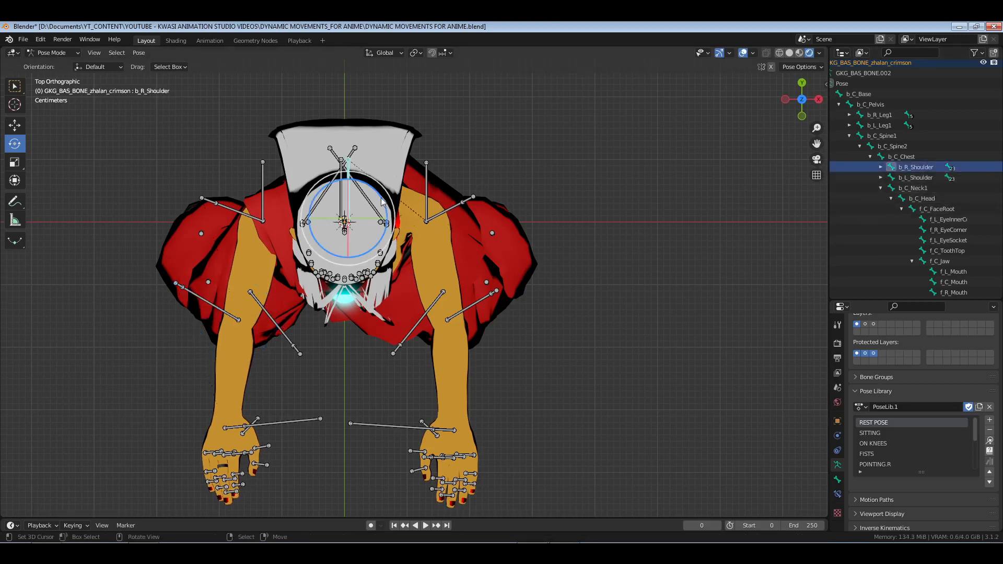
key("r")
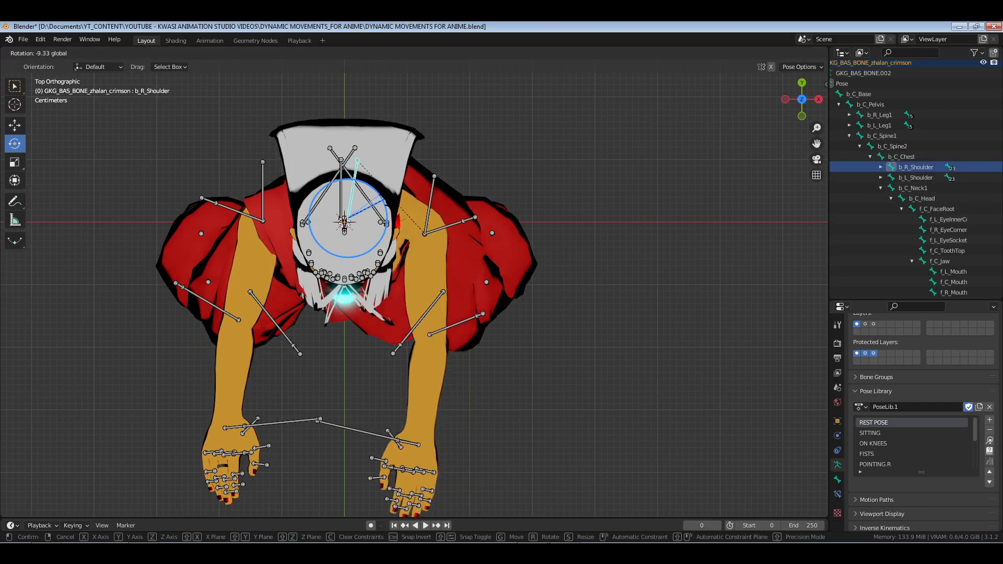
left_click_drag(387, 199, 365, 183)
left_click(911, 180)
middle_click_drag(575, 471, 444, 313)
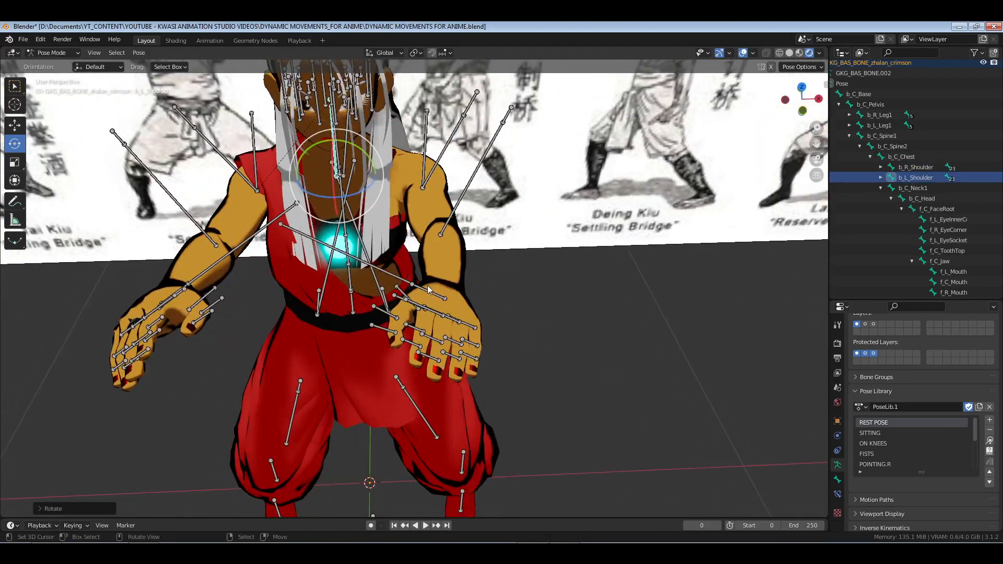
Delete the extra g_R_Hand bone at the right hand in Edit Mode and return to Pose Mode
left_click(433, 298)
key("Tab")
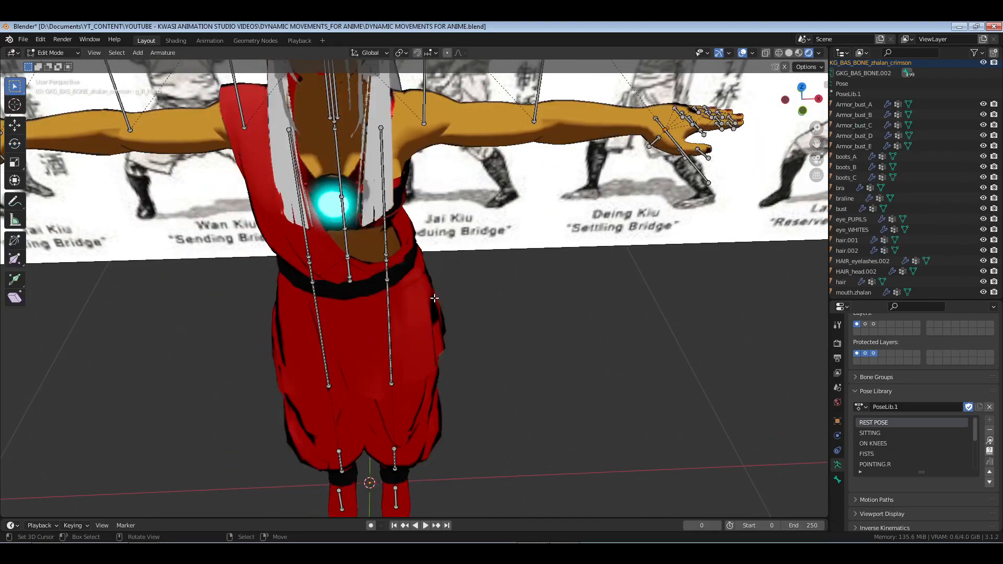
key("z")
key("Escape")
key("x")
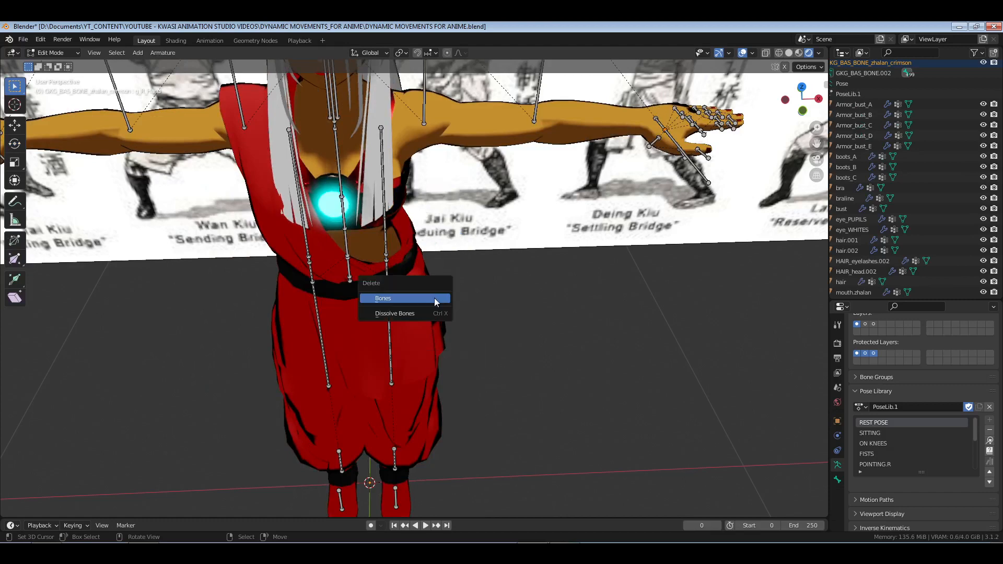
left_click(434, 299)
key("Tab")
middle_click_drag(428, 302, 195, 303)
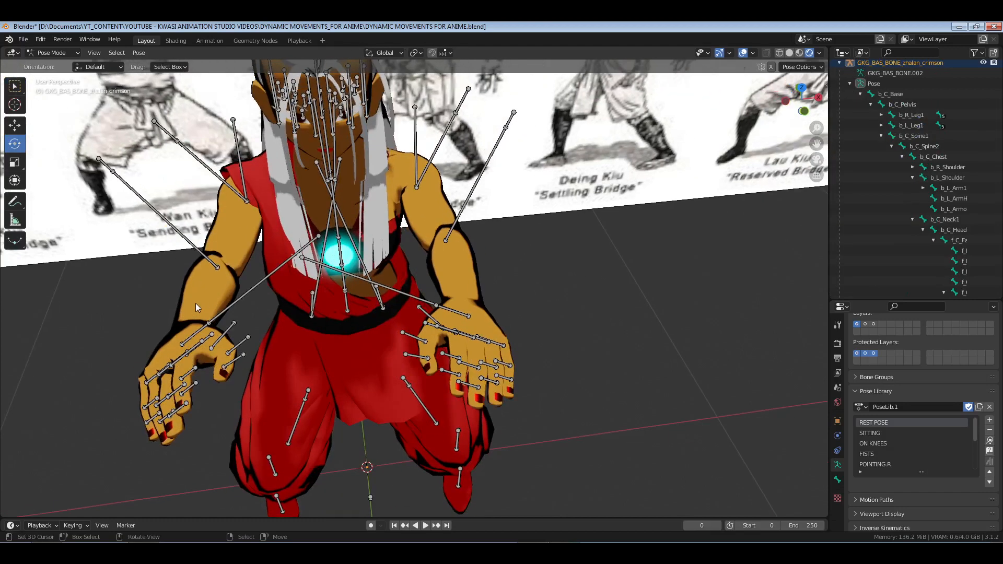
Delete the extra g_L_Hand bone at the left hand in Edit Mode and return to Pose Mode
left_click(194, 343)
key("Tab")
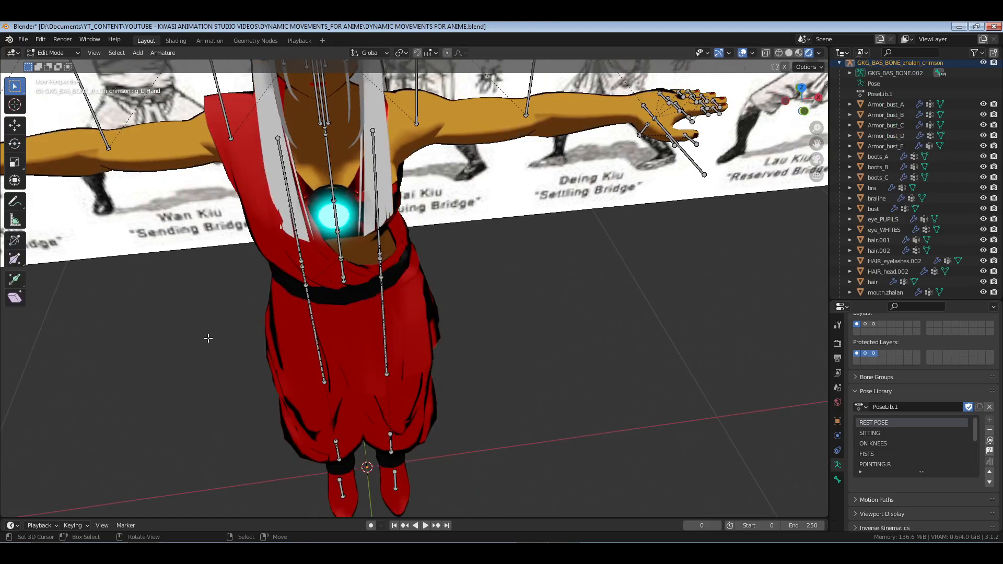
key("x")
left_click(208, 339)
key("Tab")
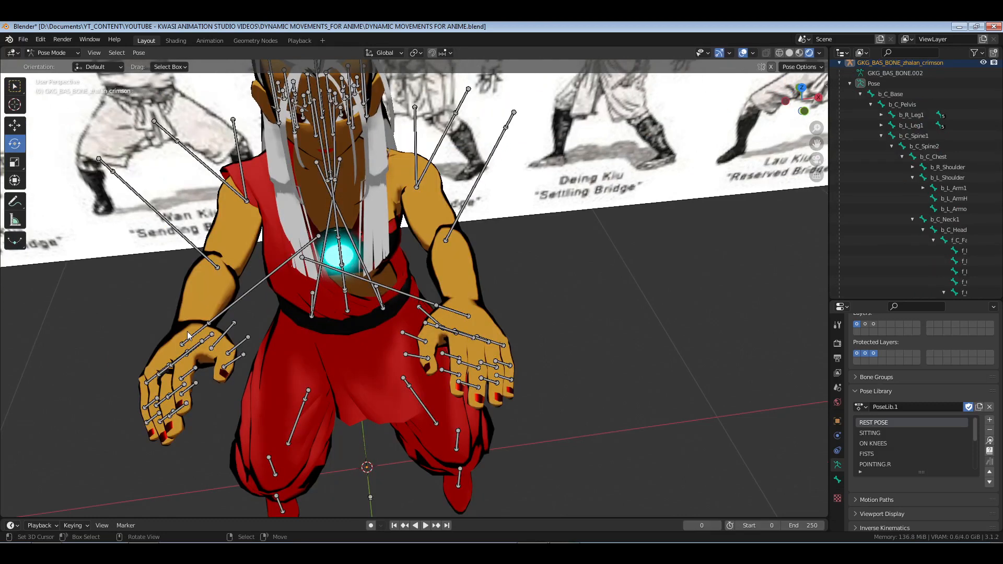
Rotate the b_L_Hand bone slightly in front view to level the palm of that forward-extended hand
left_click(189, 331)
left_click(189, 331)
key("KP_1")
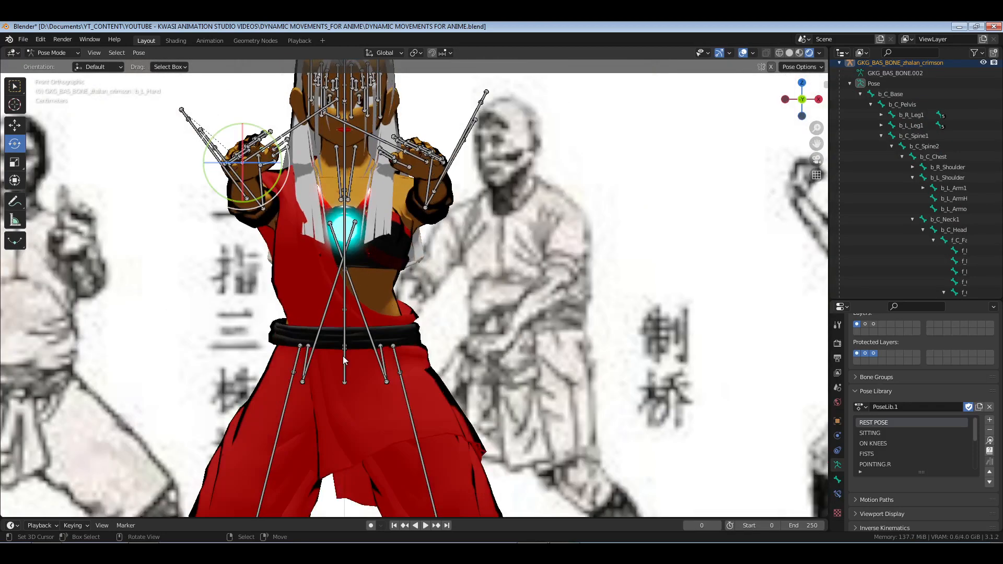
left_click_drag(276, 182, 261, 197)
middle_click_drag(456, 160, 447, 257)
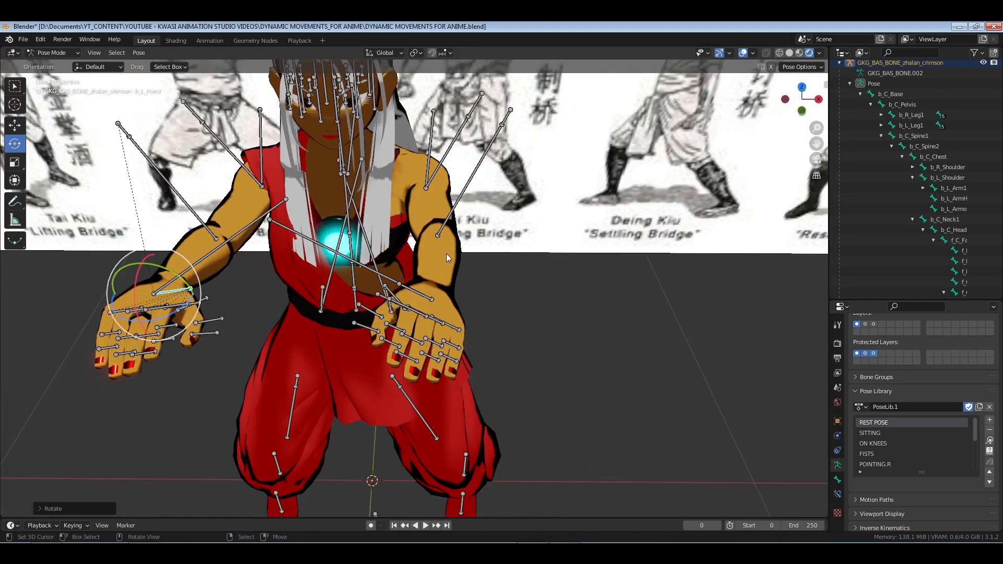
Rotate the b_R_Hand bone slightly in front view to mirror the tilt of the other hand
left_click(421, 294)
key("KP_1")
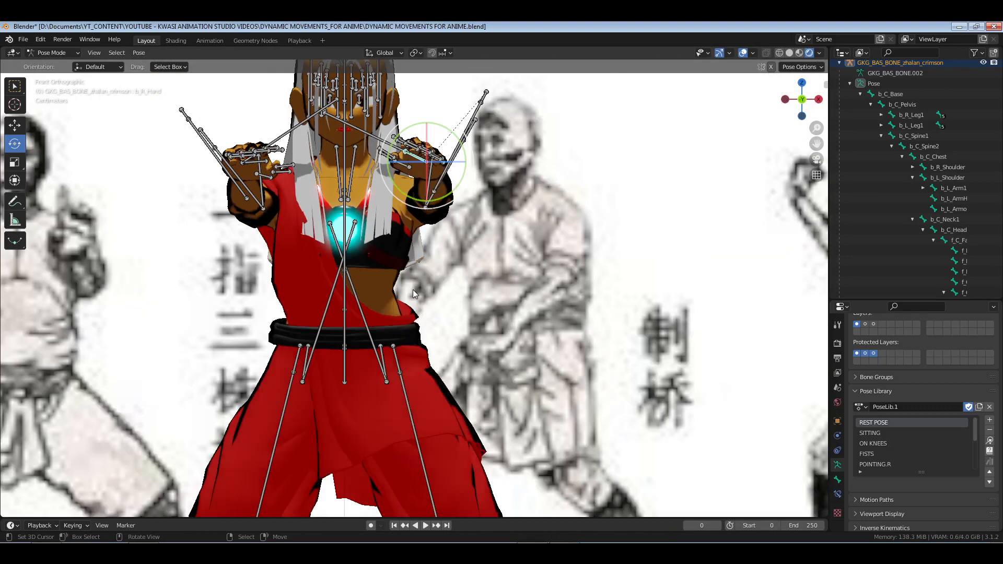
left_click_drag(462, 201, 473, 194)
scroll(467, 216, "down", 6)
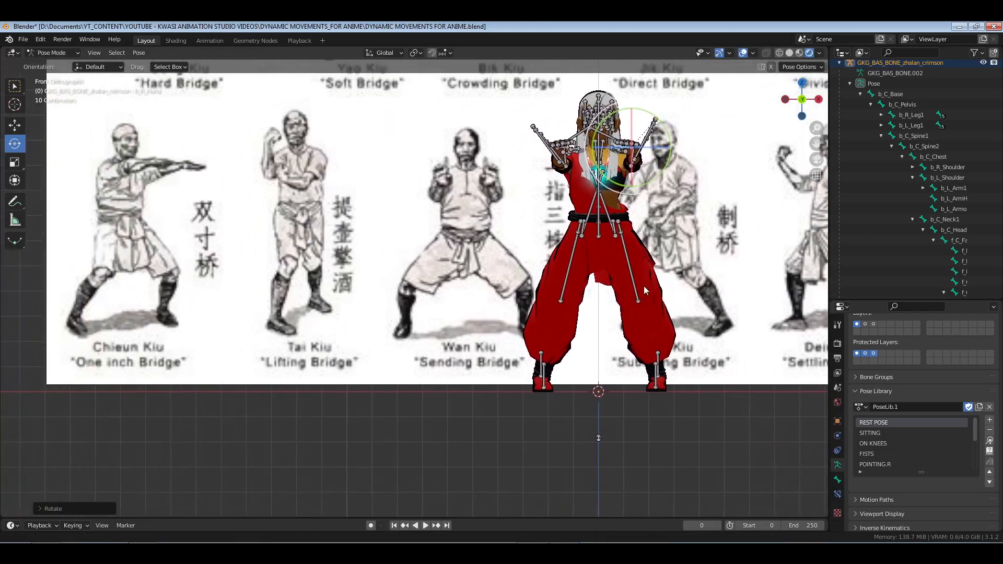
middle_click_drag(647, 286, 471, 269, "shift")
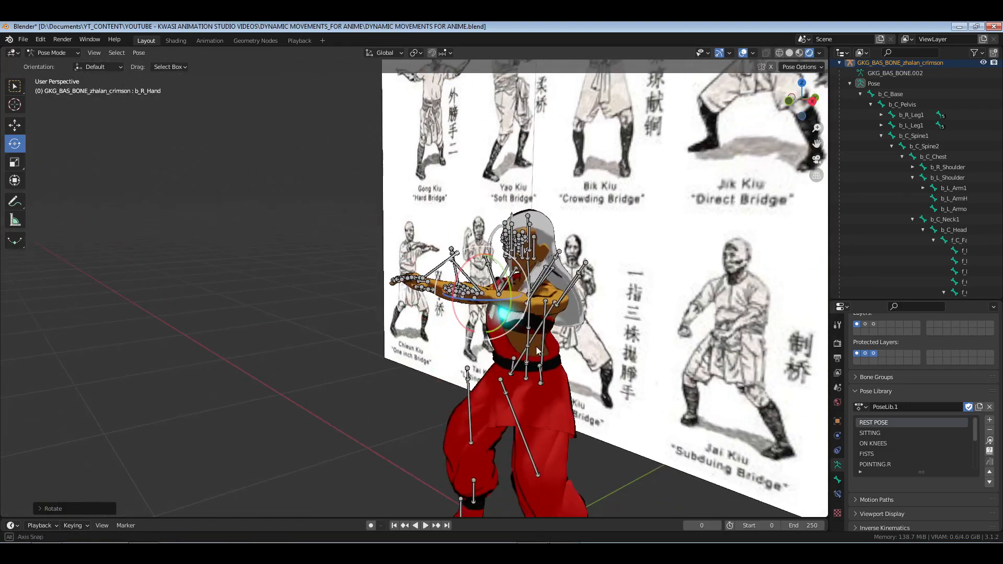
Move the b_R_Shoulder and b_L_Shoulder bones together vertically in front view
left_click(936, 168)
left_click(954, 178, "ctrl")
left_click(14, 126)
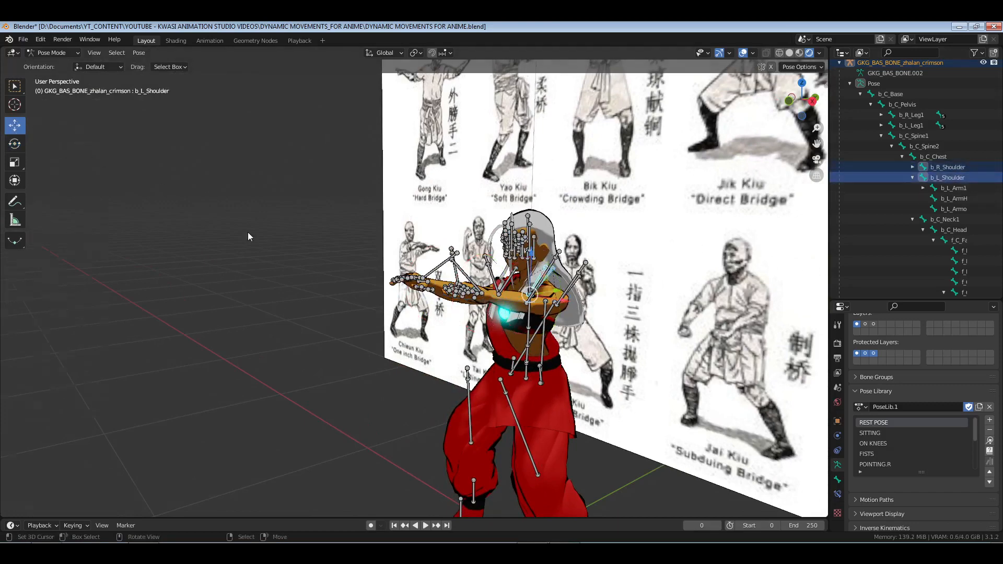
key("KP_1")
middle_click_drag(568, 324, 535, 314, "shift")
key("g")
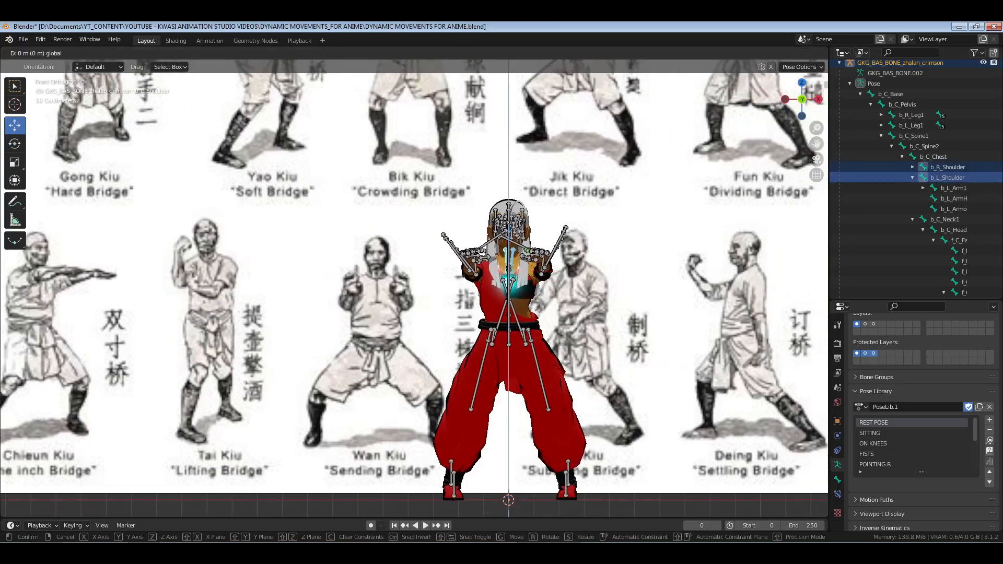
left_click(509, 207)
middle_click_drag(509, 207, 477, 296)
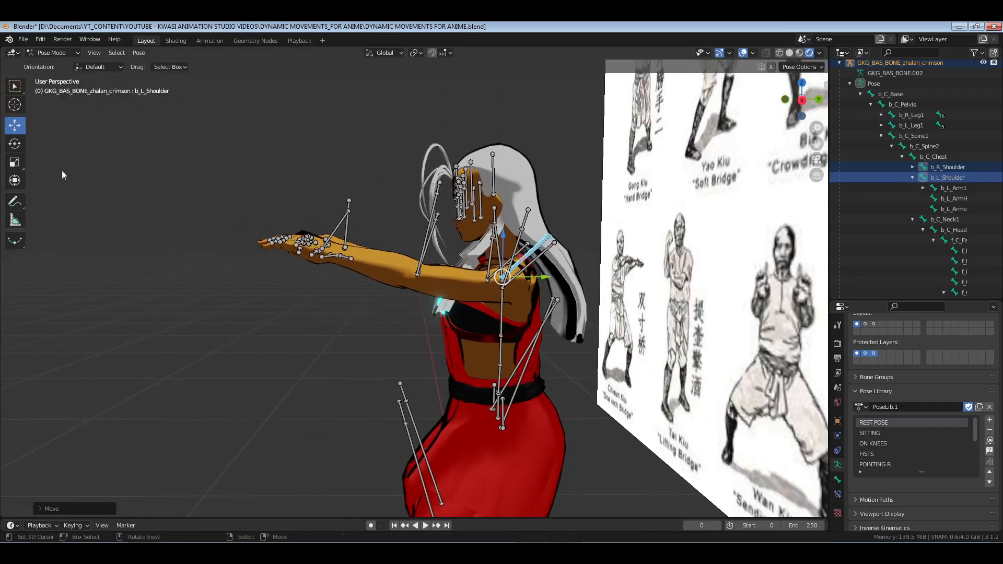
Rotate the b_R_Shoulder and b_L_Shoulder bones together from a side angle to adjust the extended arms
left_click(14, 144)
left_click_drag(509, 251, 554, 327)
middle_click_drag(553, 327, 472, 393)
scroll(472, 394, "up", 4)
middle_click_drag(469, 429, 551, 456)
scroll(452, 353, "down", 3)
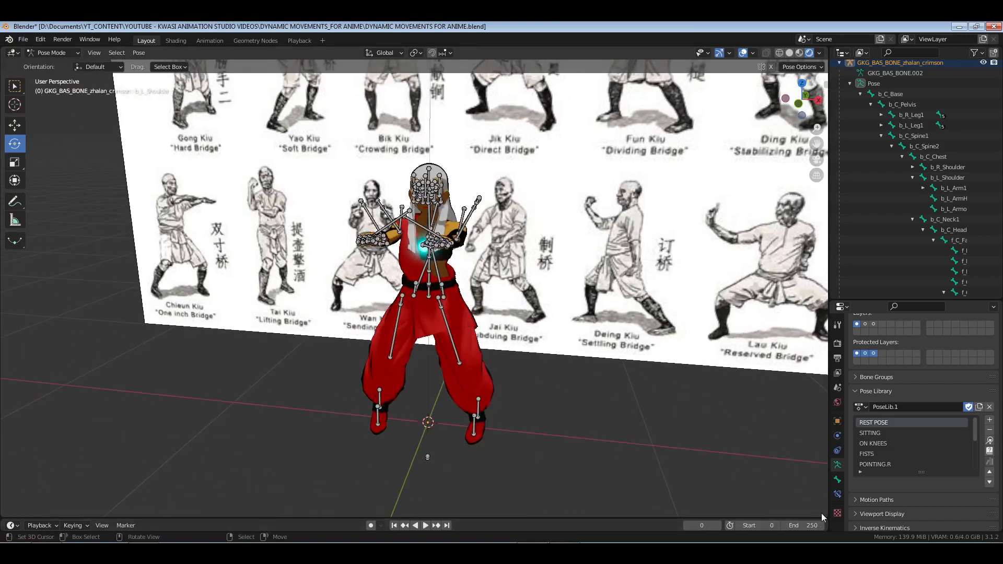
Split a strip off the lower part of the 3D viewport and turn it into a Dope Sheet in Action Editor mode
left_click_drag(826, 514, 798, 405)
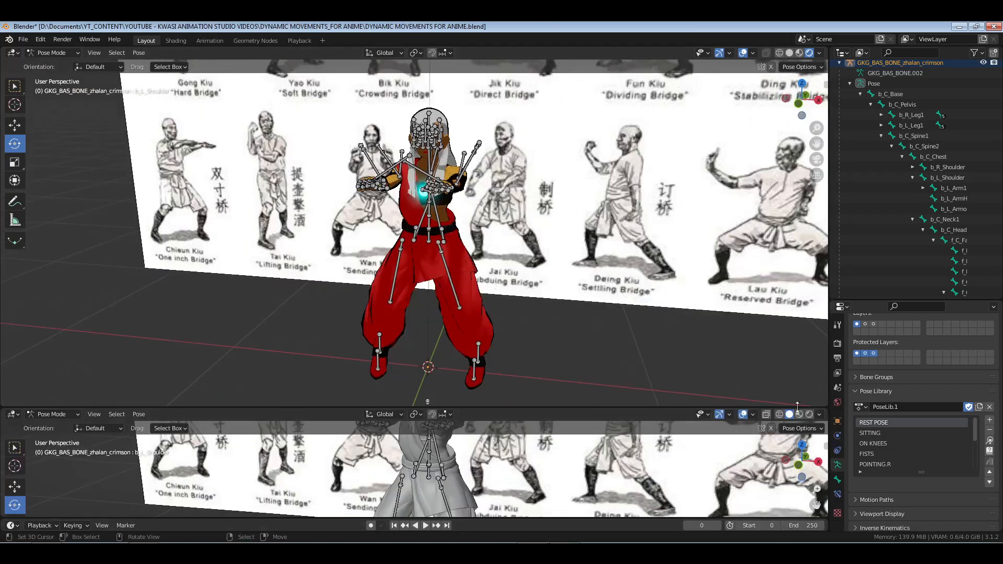
left_click(11, 415)
left_click(10, 414)
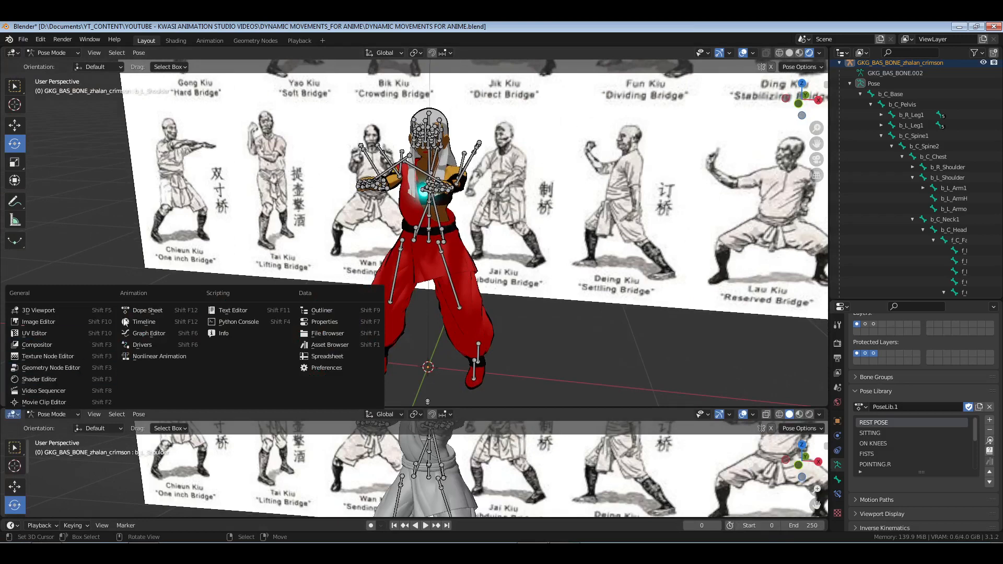
left_click(137, 311)
left_click(52, 415)
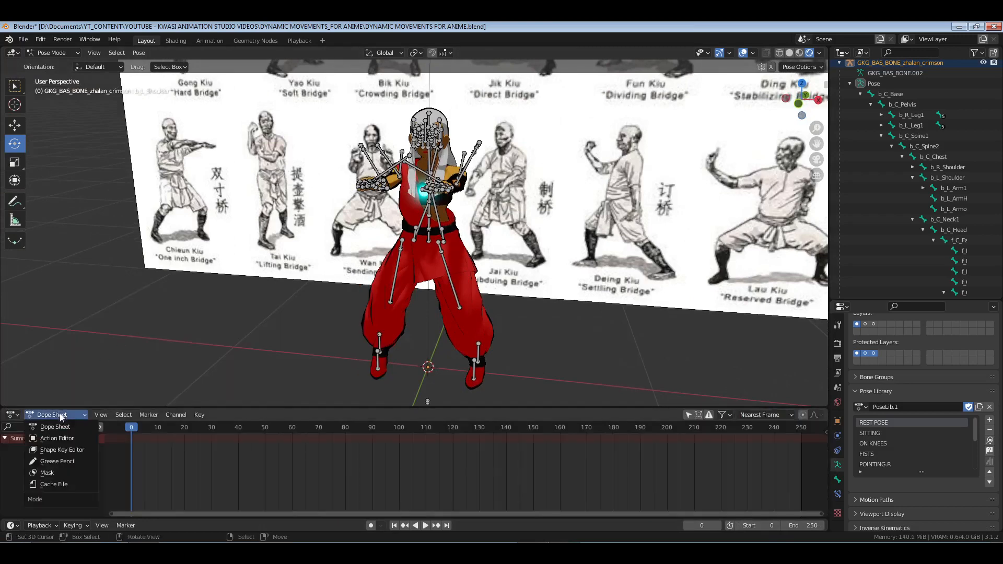
left_click(69, 441)
key("a")
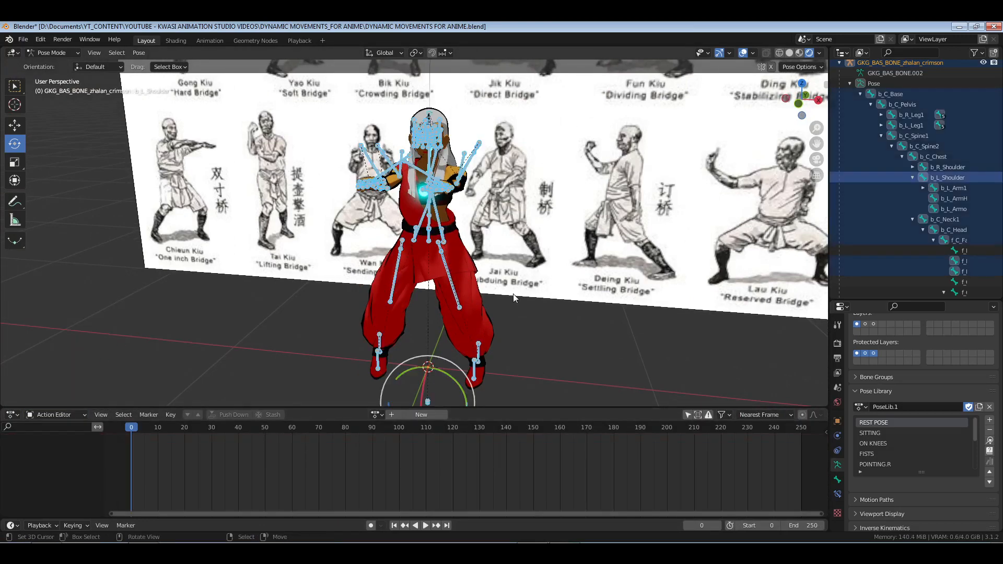
key("i")
key("i")
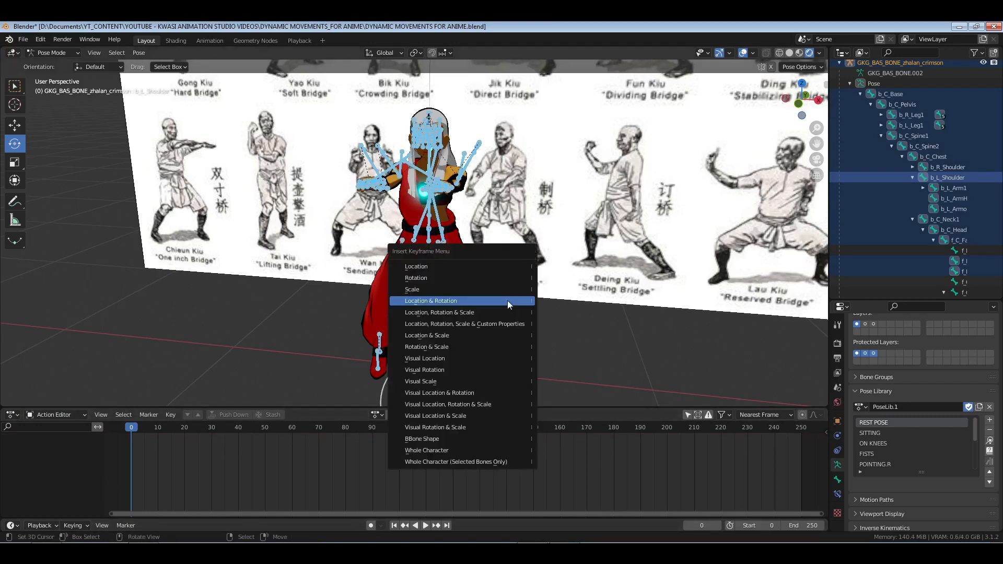
middle_click_drag(512, 376, 514, 315, "shift")
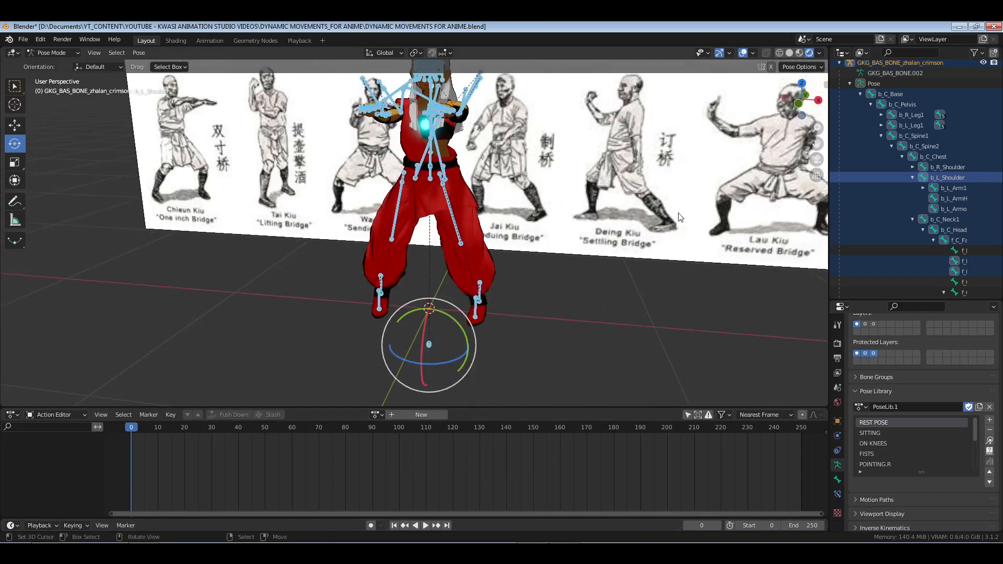
Snap the b_C_Base bone to the 3D cursor at the world origin
left_click(891, 94)
key("shift+s")
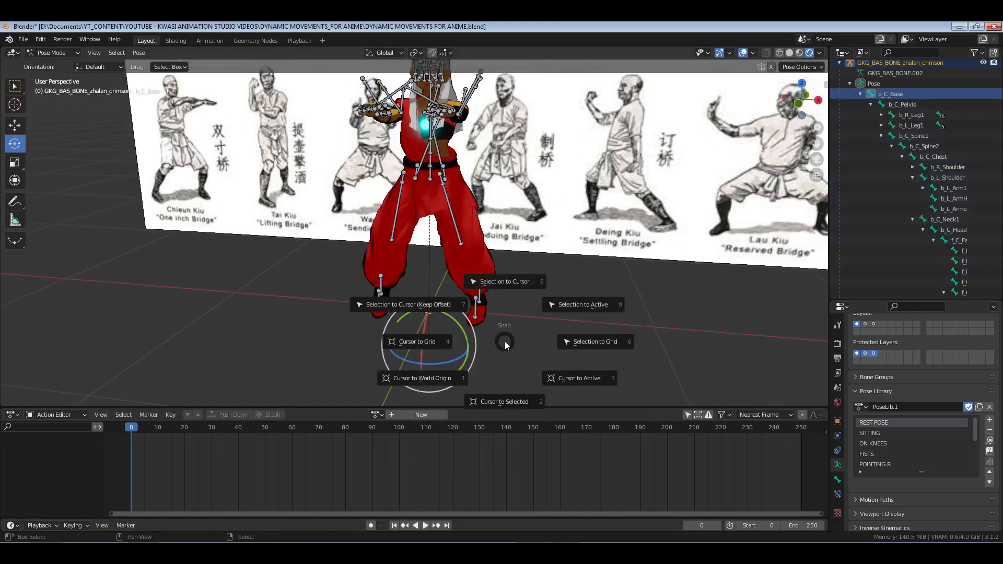
left_click(494, 331)
Lower the b_C_Pelvis bone about 0.19 m along global Z in front view so the feet rest on the ground line
key("KP_1")
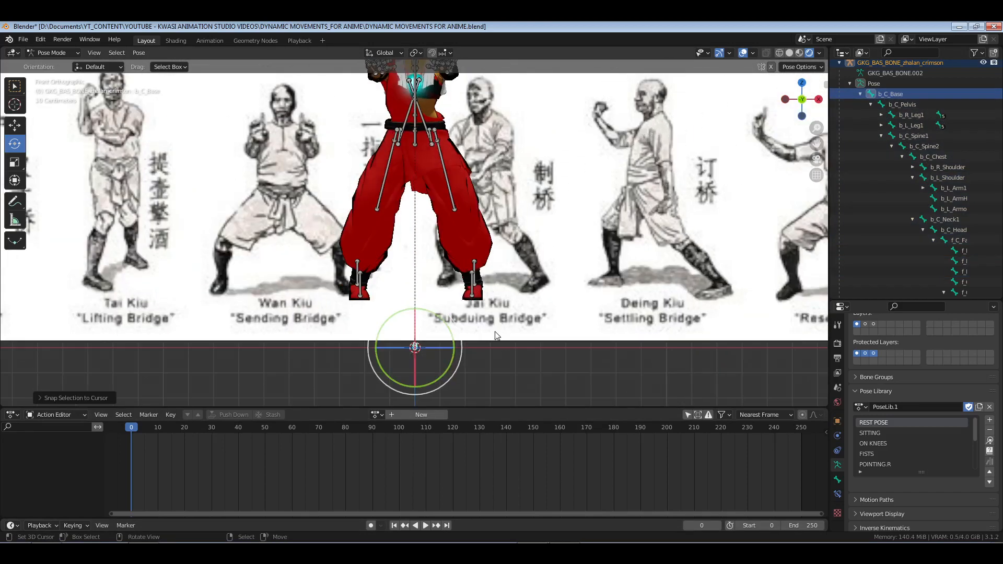
left_click(903, 105)
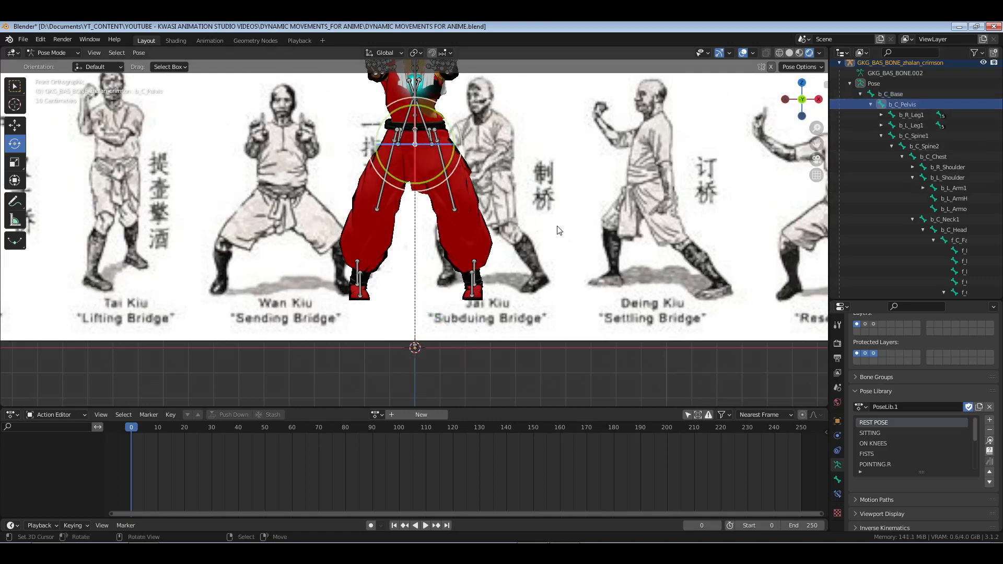
key("g")
key("z")
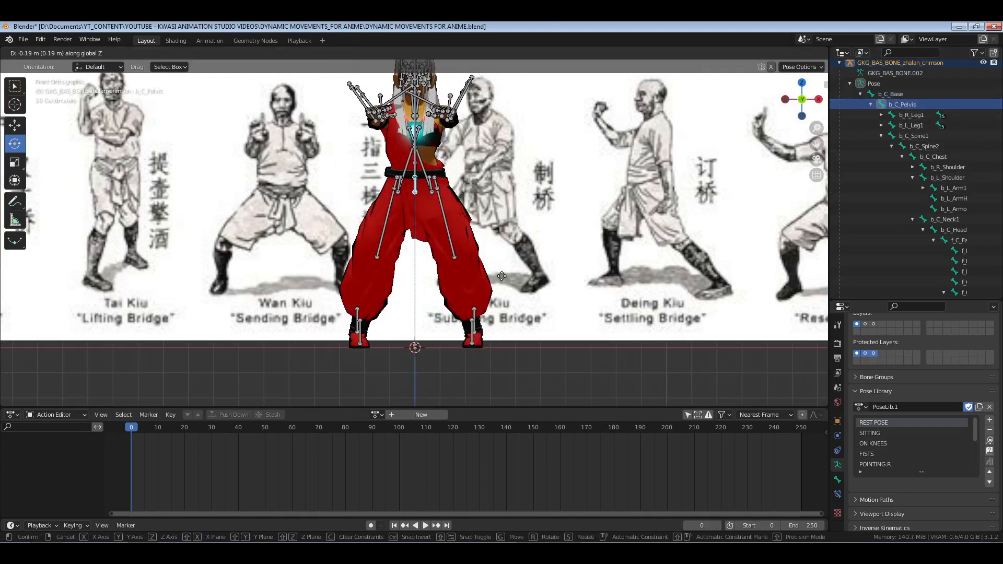
left_click(503, 267)
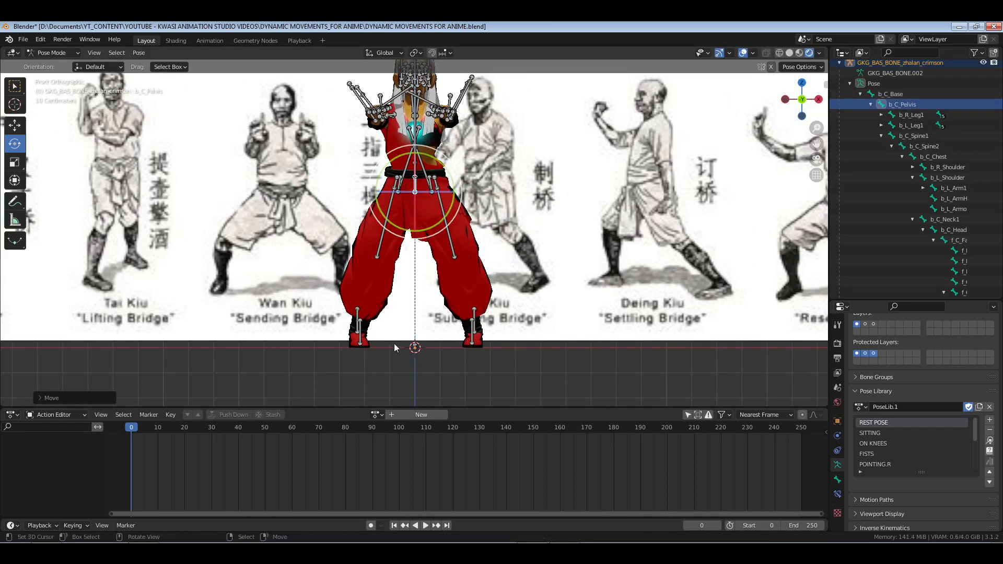
Insert a Location & Rotation keyframe on all bones at frame 0 for the stance pose
middle_click_drag(569, 253, 547, 272)
key("a")
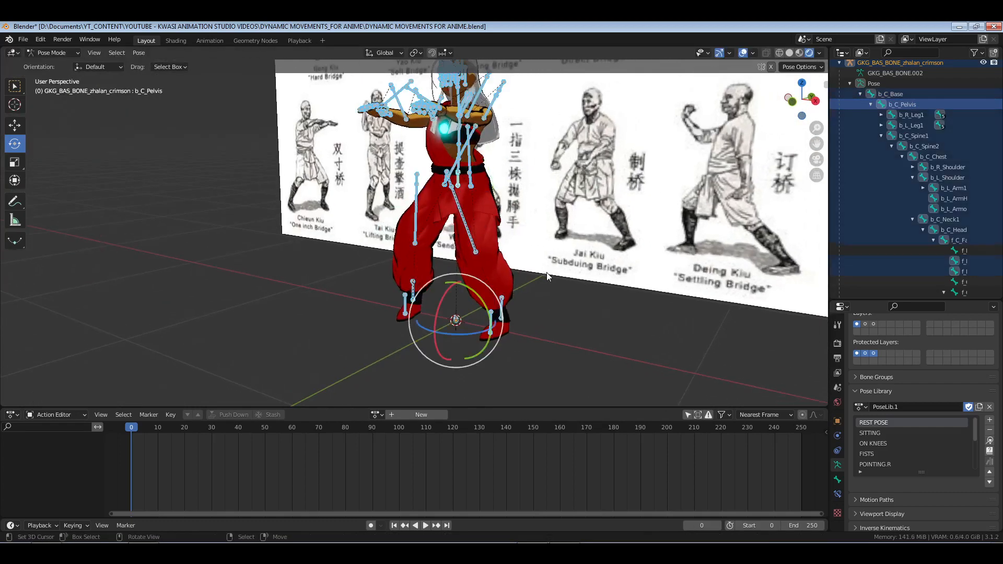
key("i")
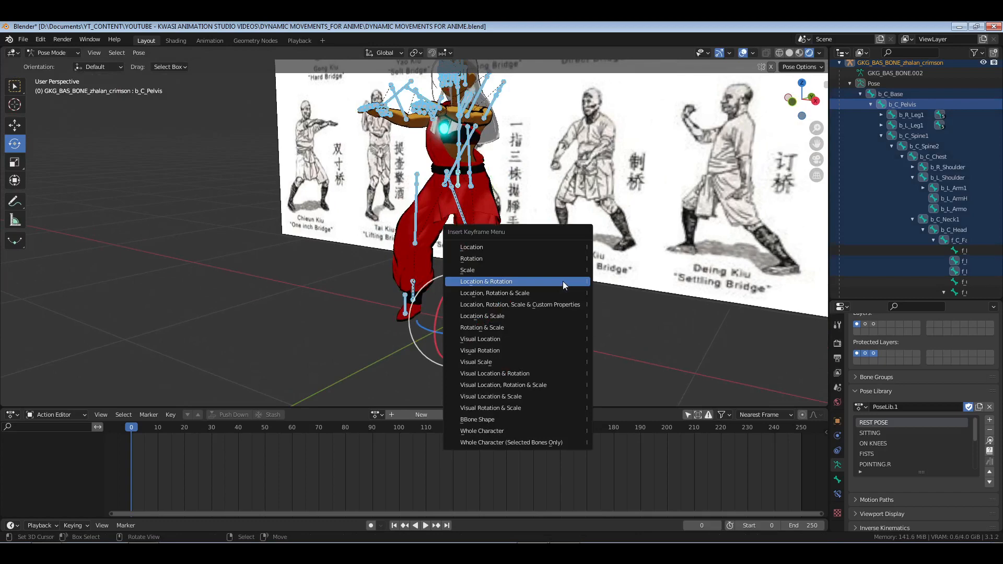
left_click(563, 281)
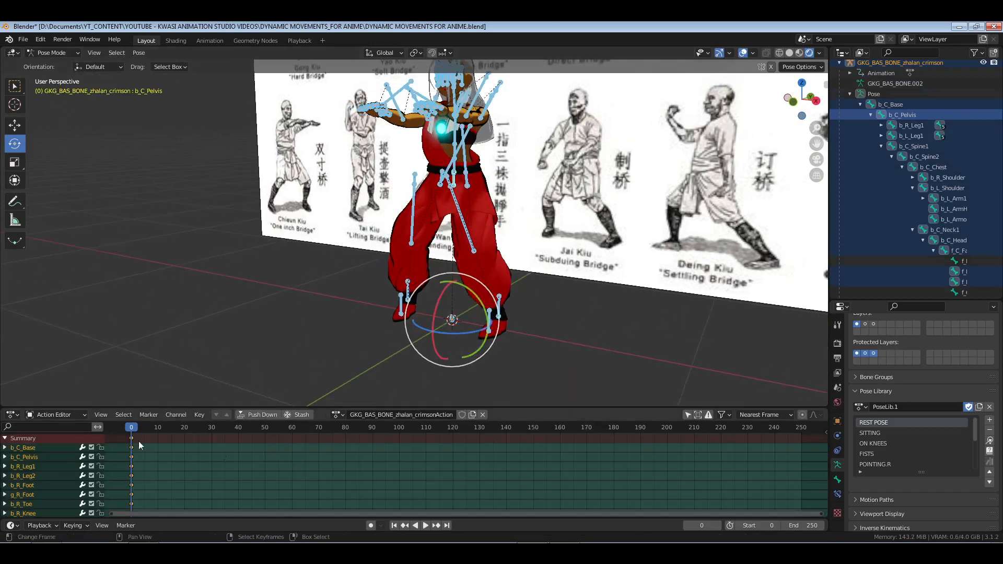
Move the stance pose's keyframes from frame 0 to frame 10 in the Action Editor
left_click(158, 429)
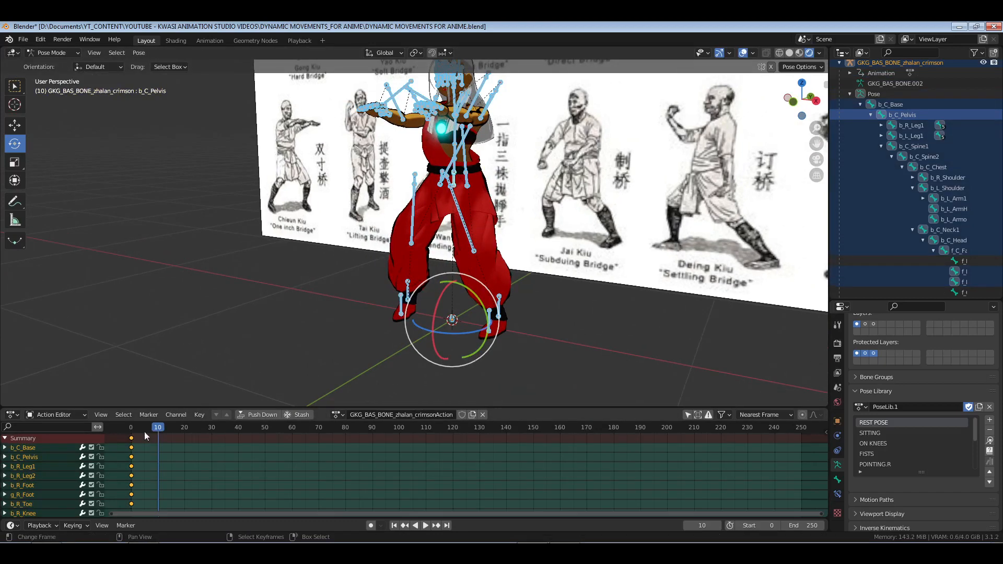
middle_click_drag(236, 366, 280, 391)
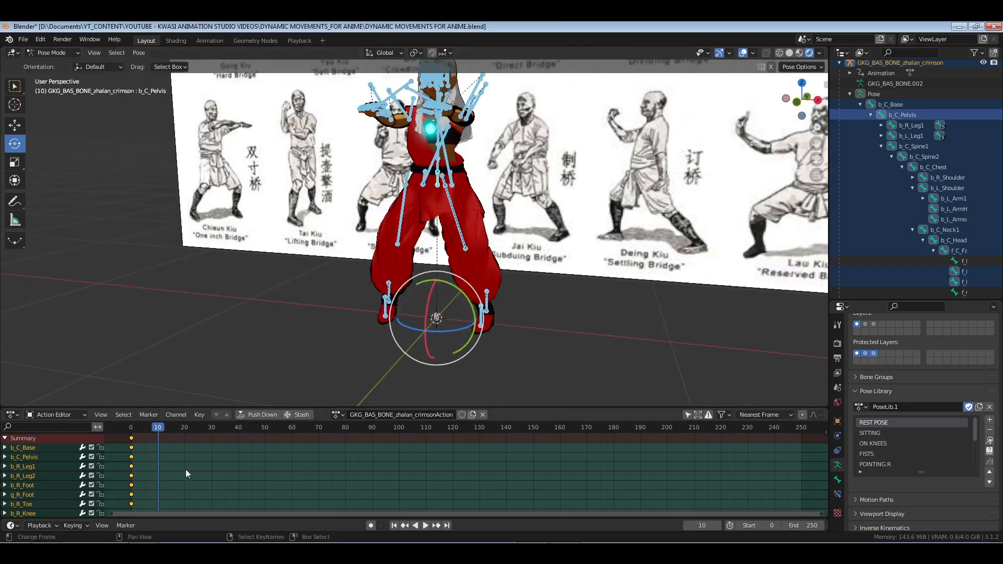
key("shift+s")
At frame 0, apply REST POSE from the pose library and snap the b_C_Base bone to the 3D cursor
left_click(131, 432)
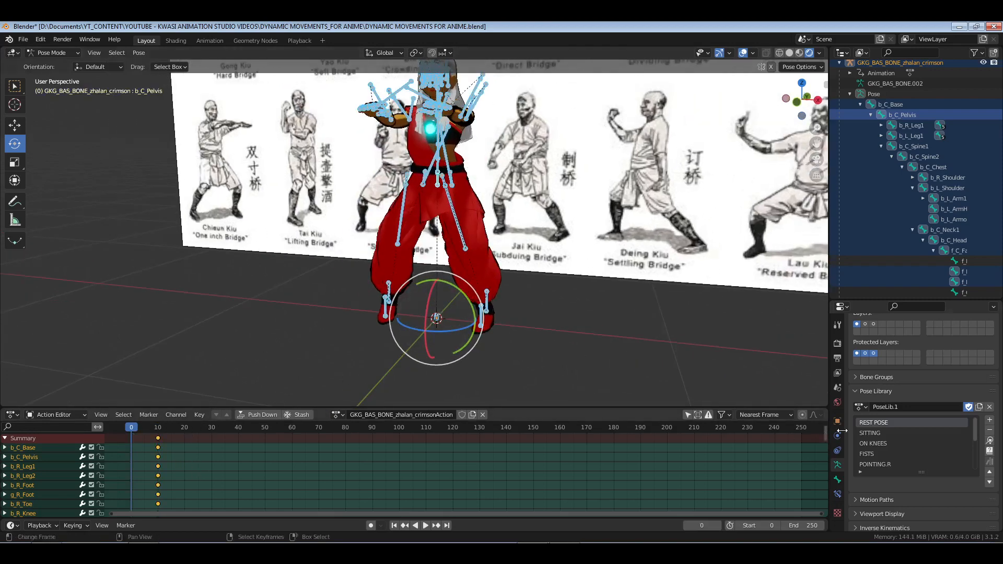
left_click(991, 442)
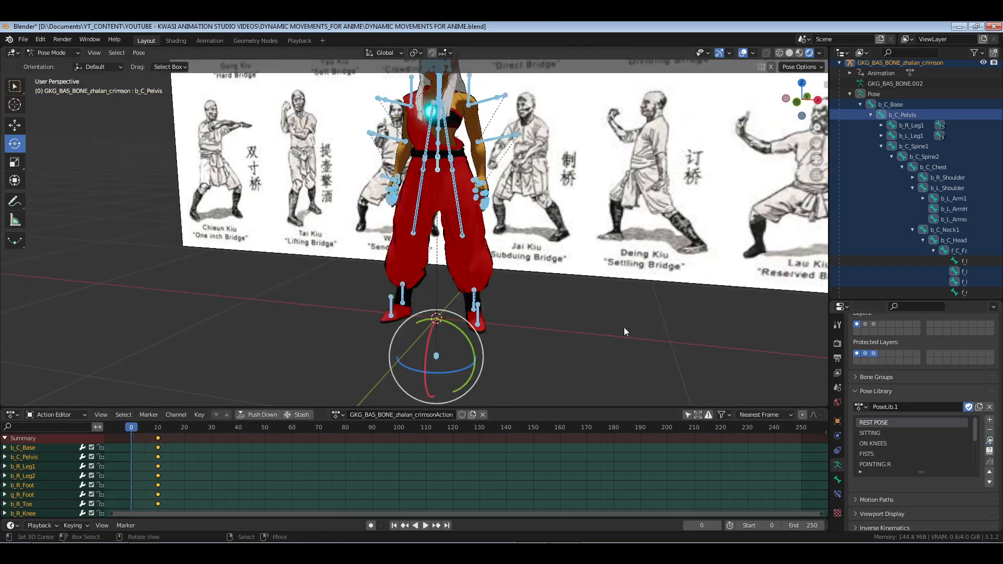
left_click(438, 357)
key("shift+s")
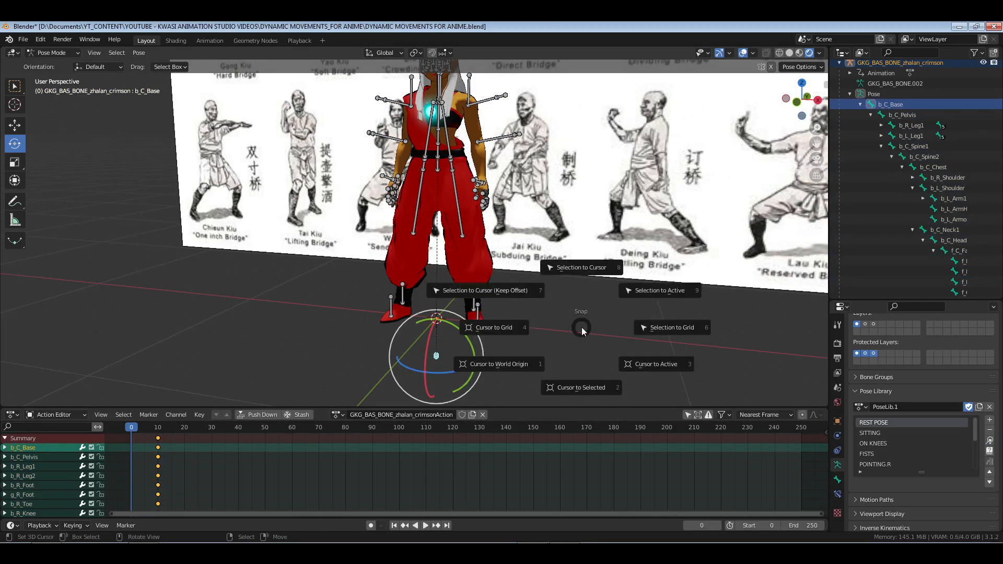
left_click(564, 300)
Lower the b_C_Pelvis bone of the rest pose about 0.19 m along global Z so the feet reach the ground
key("KP_1")
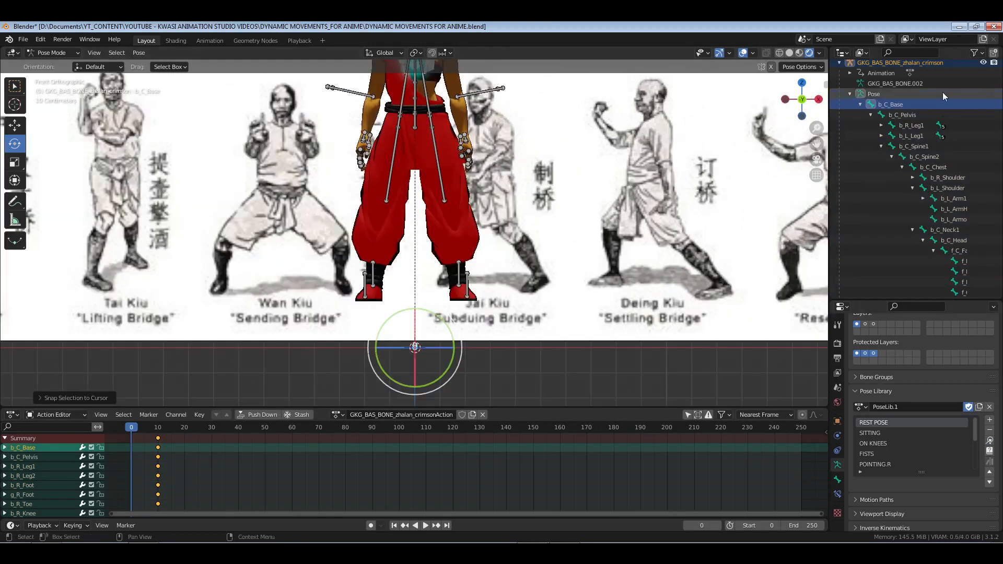
left_click(909, 114)
key("g")
key("z")
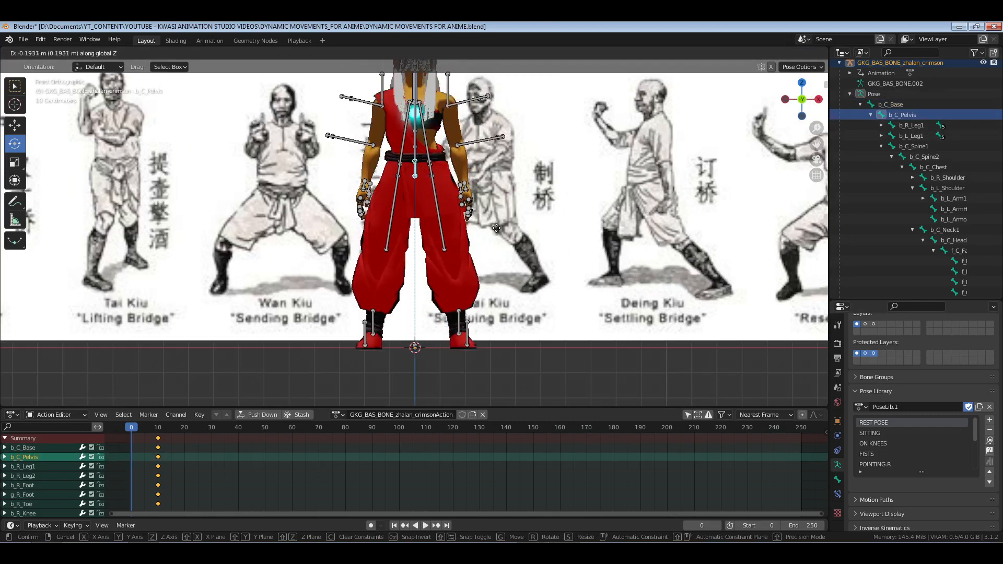
left_click(499, 214)
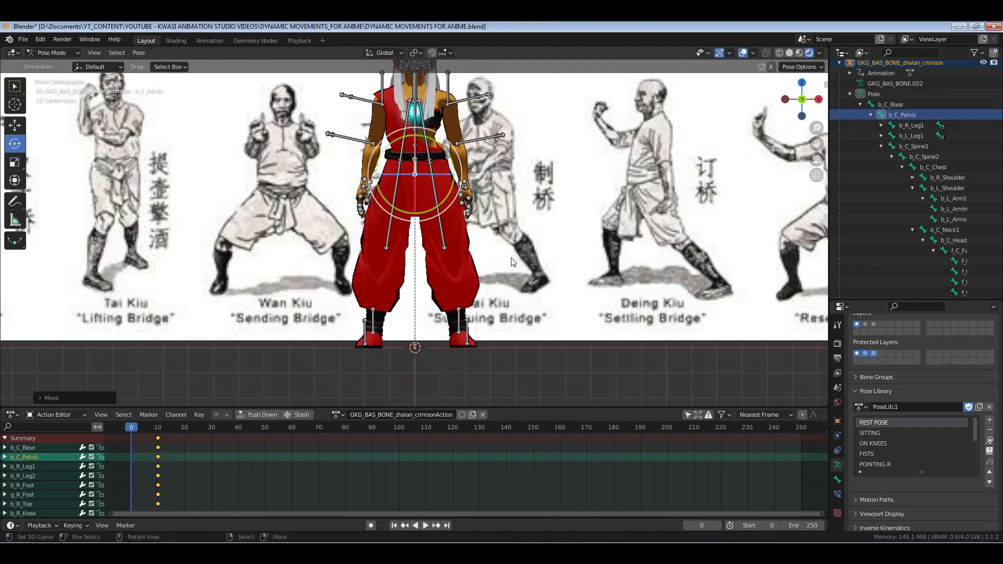
Insert a keyframe on all bones at frame 0 for the rest pose
key("a")
key("i")
left_click(519, 269)
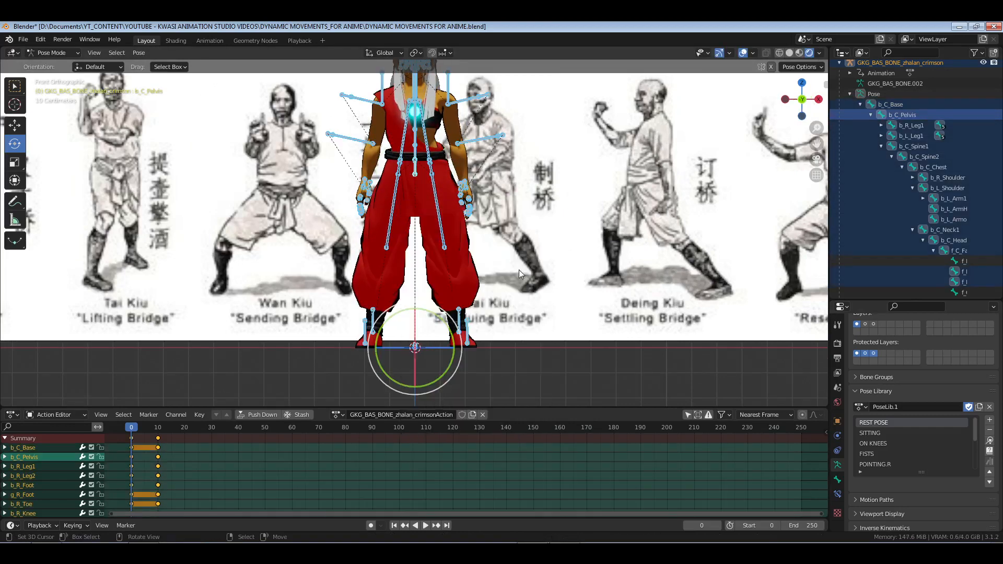
Play and scrub the transition between frames 0 and 10, examining the legs and feet around frame 5
key("space")
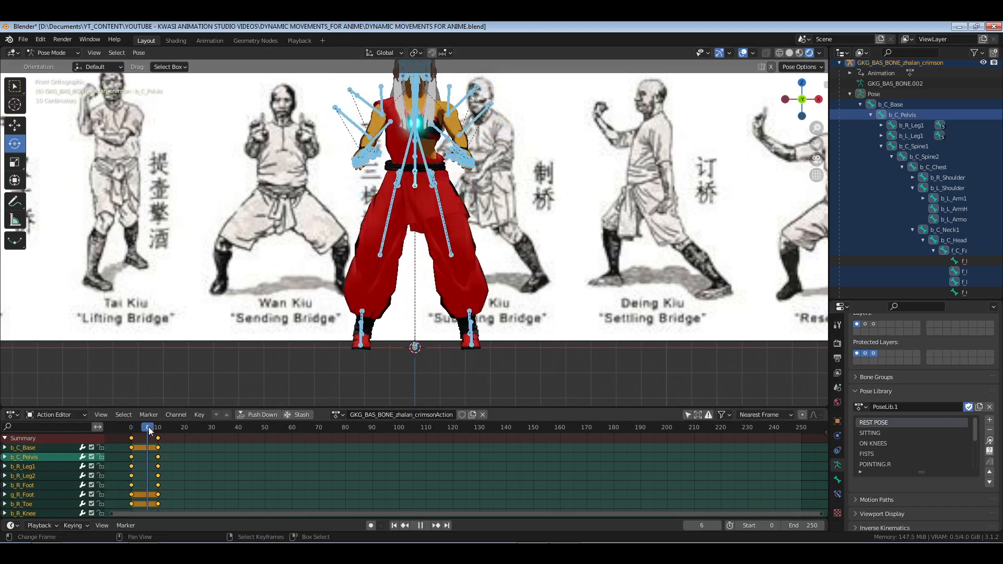
left_click_drag(138, 427, 146, 426)
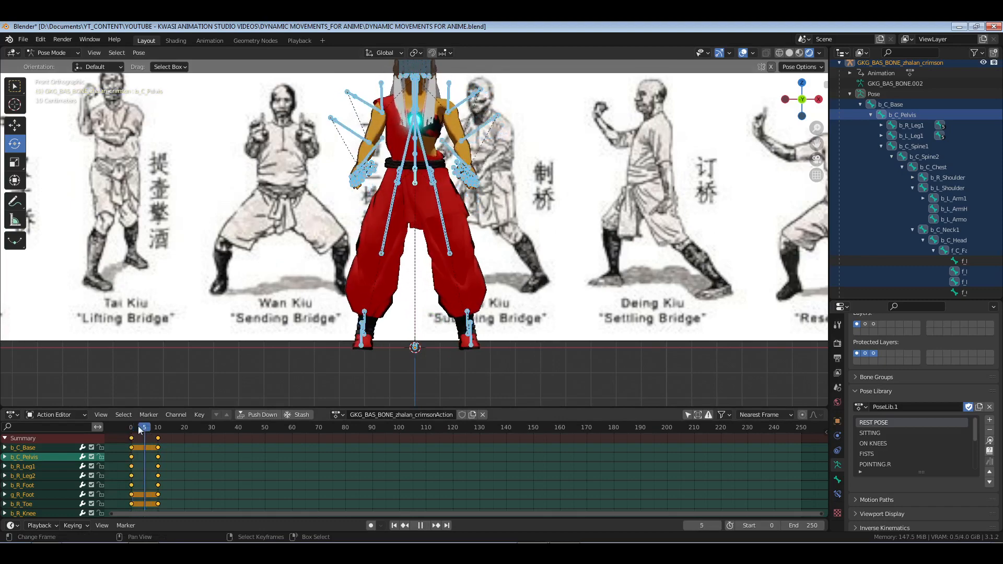
middle_click_drag(439, 366, 512, 270)
scroll(514, 337, "up", 4)
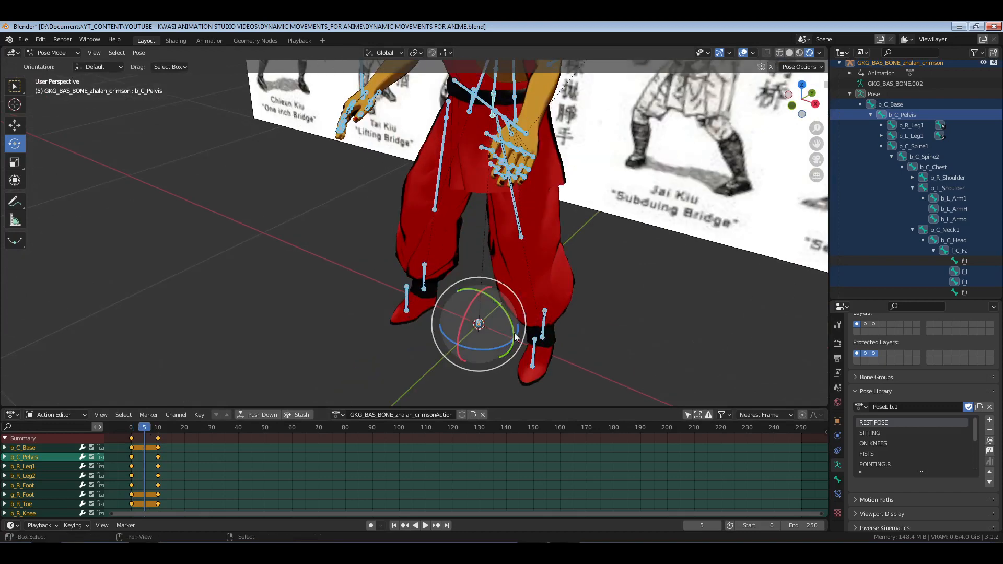
At frame 20, apply REST POSE from the pose library and snap the b_C_Base bone to the 3D cursor
middle_click_drag(515, 337, 495, 292, "shift")
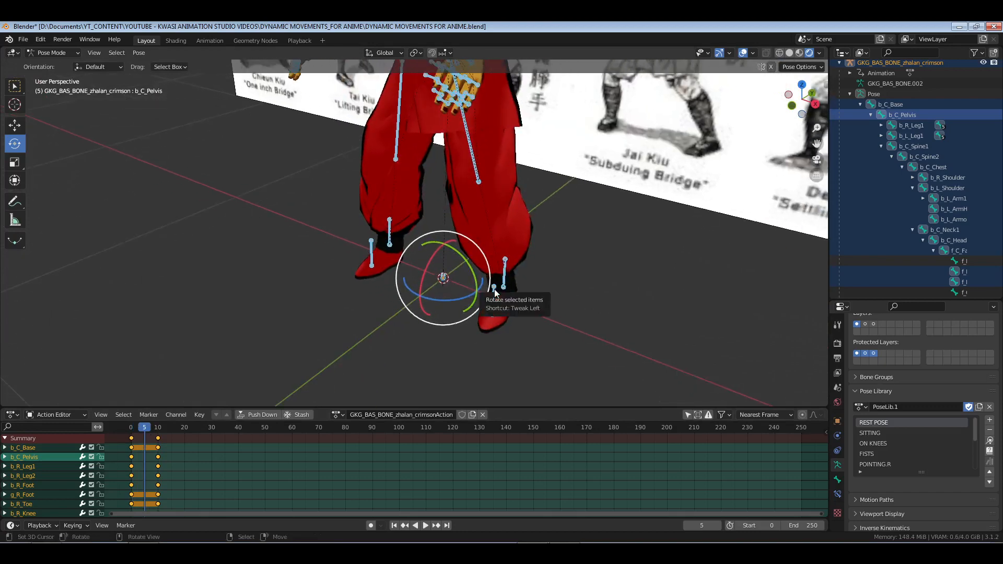
left_click(133, 428)
scroll(426, 214, "down", 3)
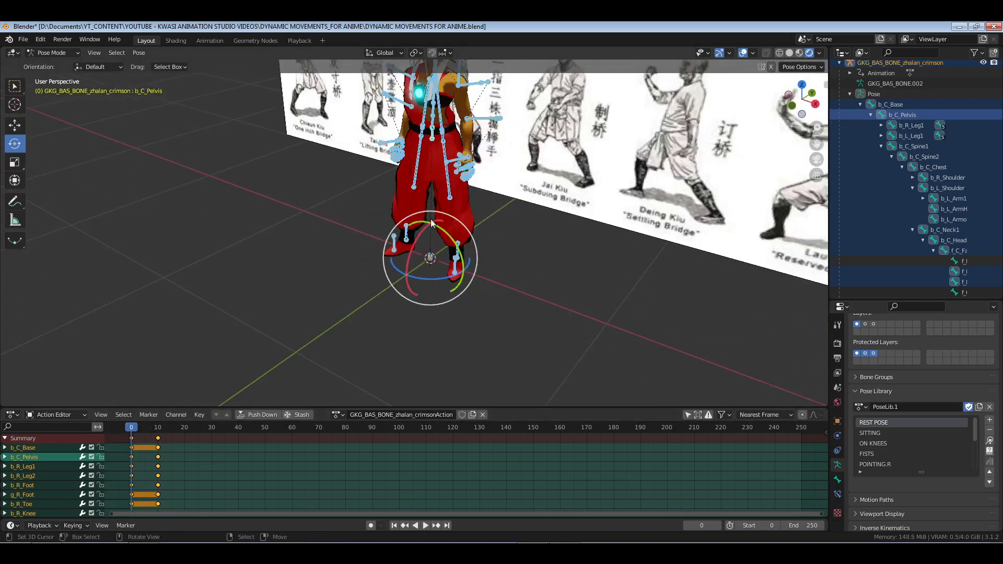
middle_click_drag(426, 214, 484, 276, "shift")
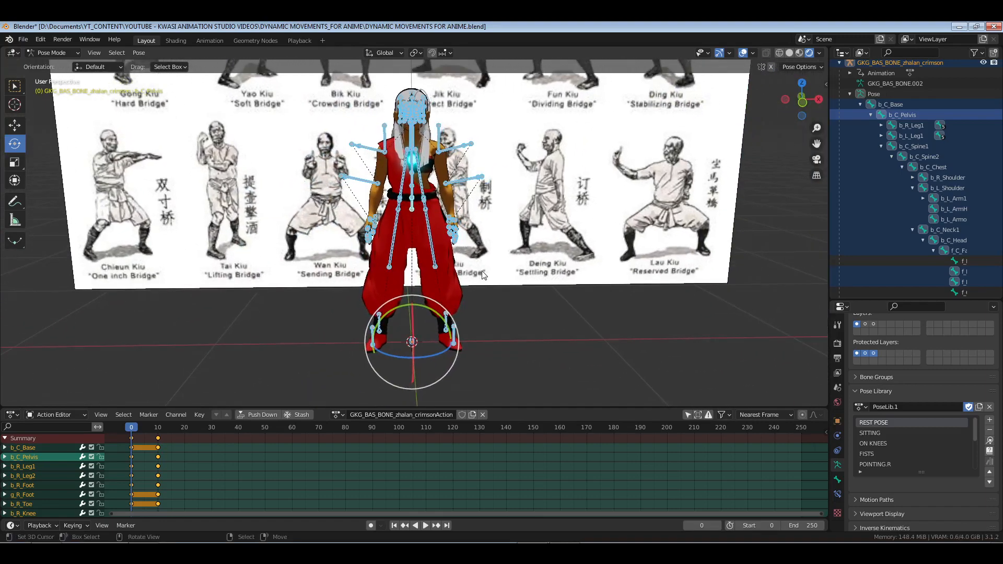
left_click(186, 427)
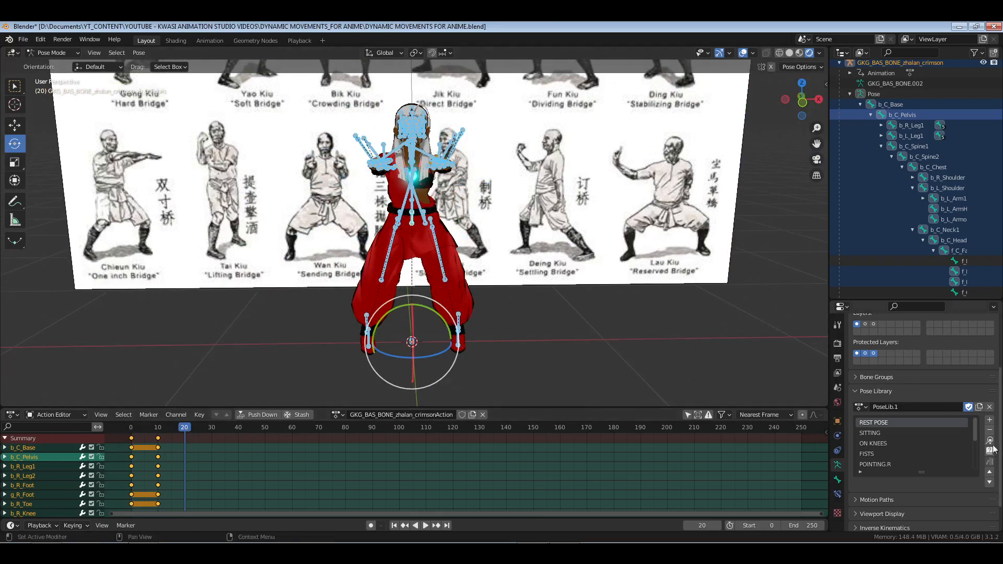
middle_click_drag(486, 300, 483, 287)
middle_click_drag(497, 343, 501, 303, "shift")
left_click(535, 346)
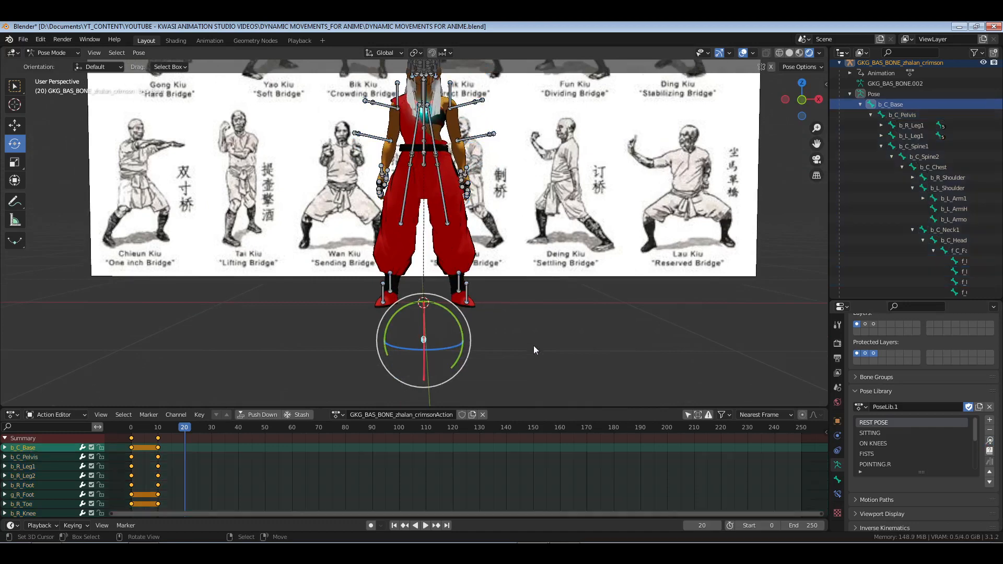
key("shift+s")
key("8")
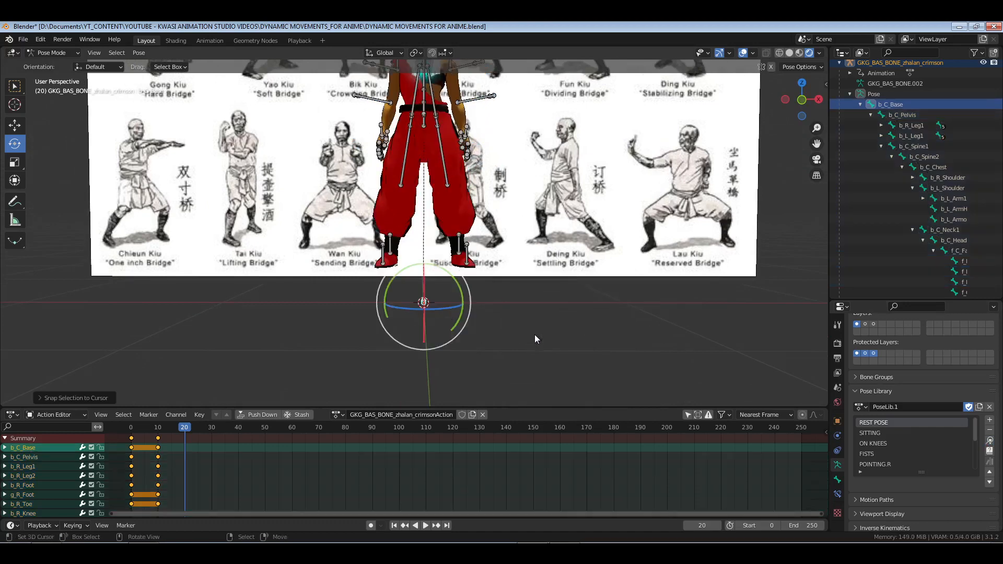
In front view, lower the b_C_Pelvis bone along global Z until the frame 20 rest pose stands on the ground line
key("KP_1")
left_click(910, 115)
key("g")
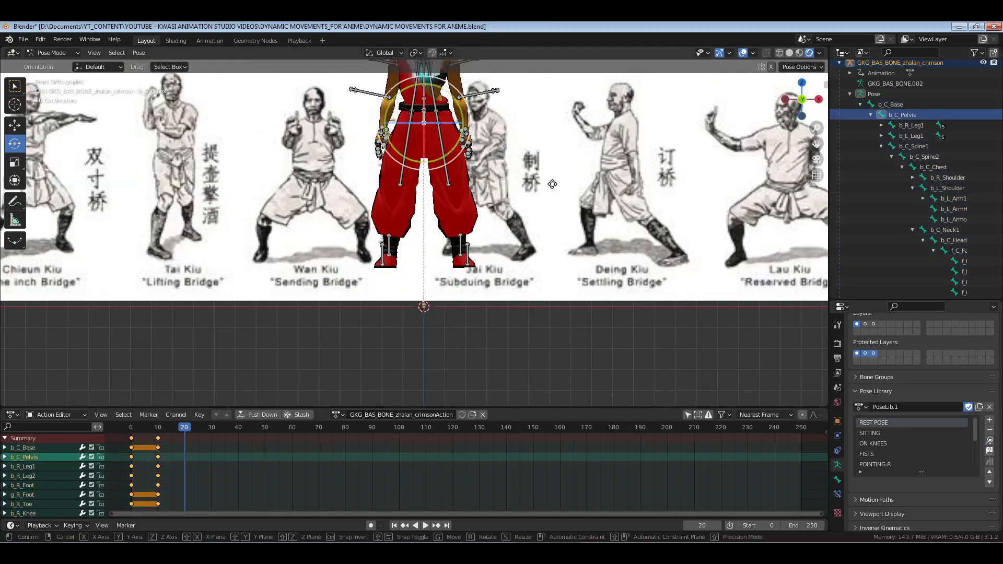
key("z")
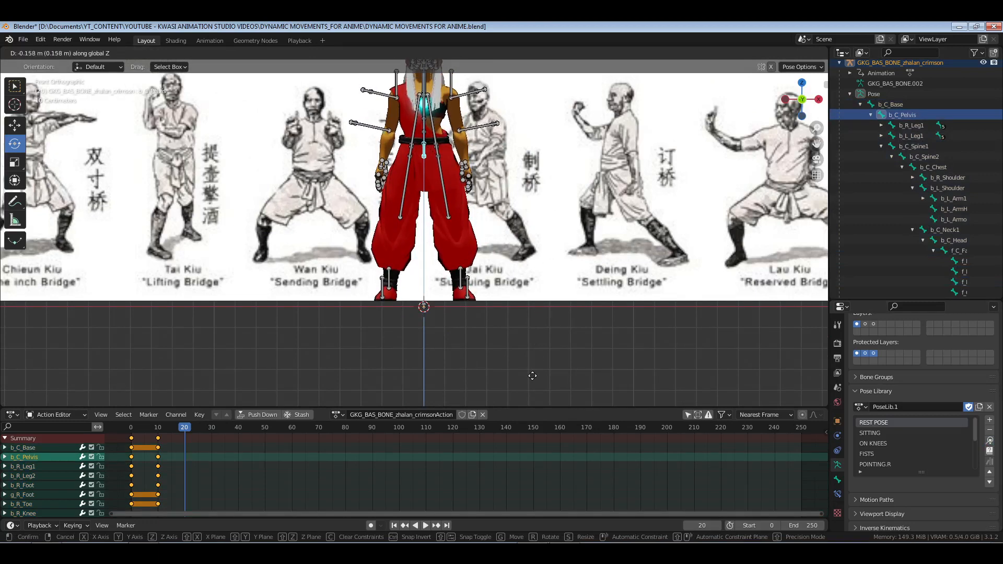
left_click(541, 393)
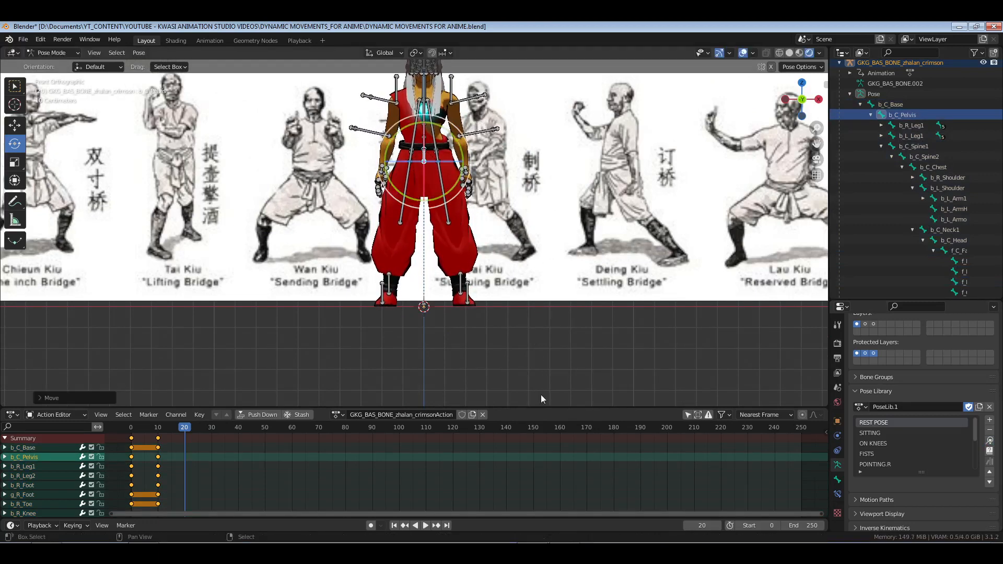
Insert a keyframe on all bones at frame 20 for the rest pose
middle_click_drag(501, 199, 506, 277)
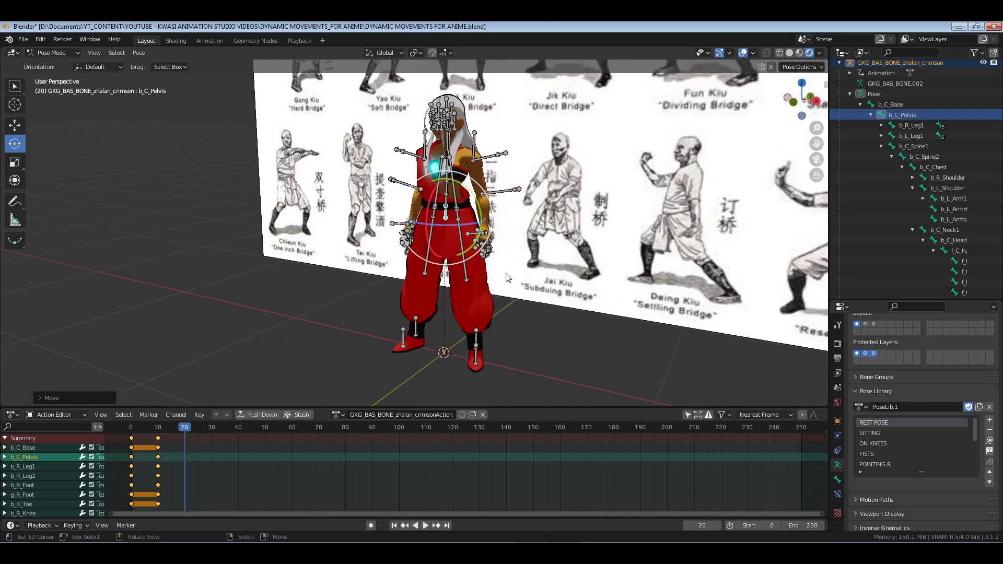
left_click(584, 269)
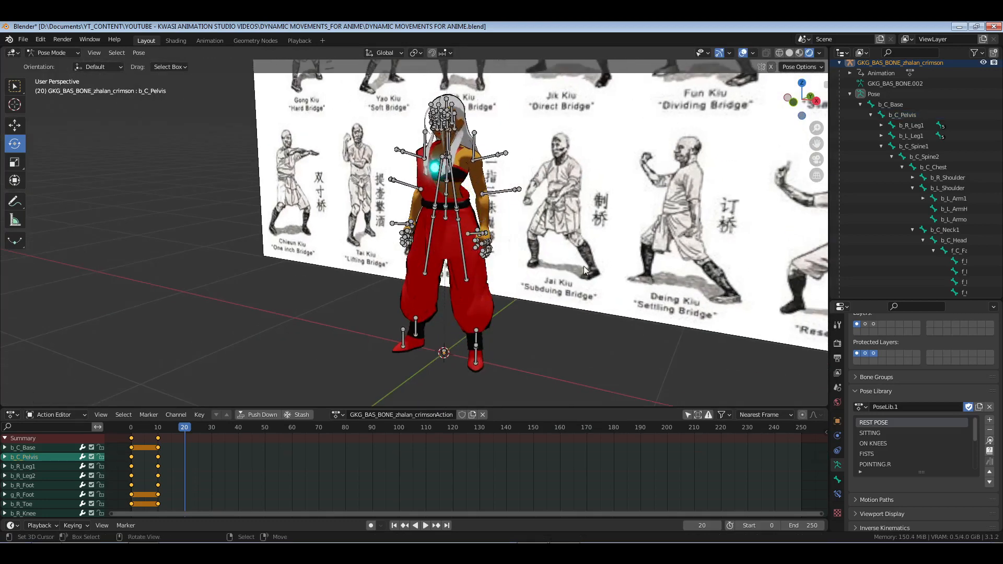
key("a")
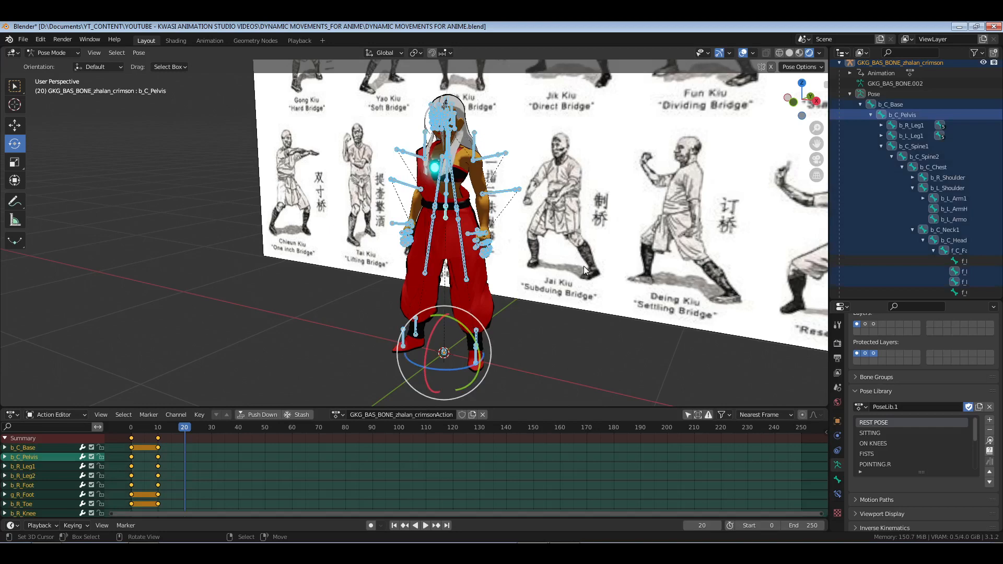
key("i")
left_click(585, 265)
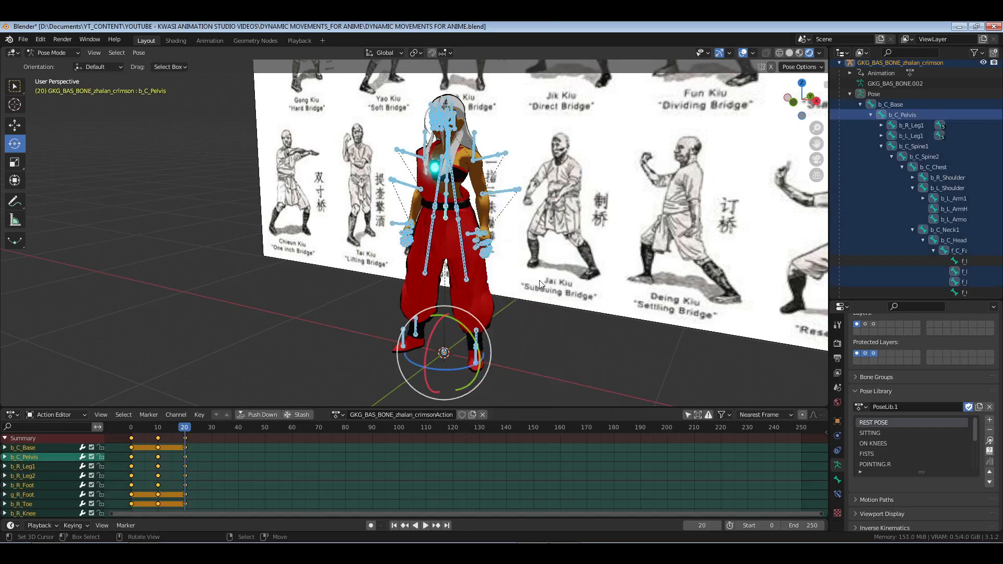
Compare the character's poses at frames 10 and 20 against the reference stances
key("alt+a")
middle_click_drag(454, 278, 490, 306)
scroll(508, 334, "up", 2)
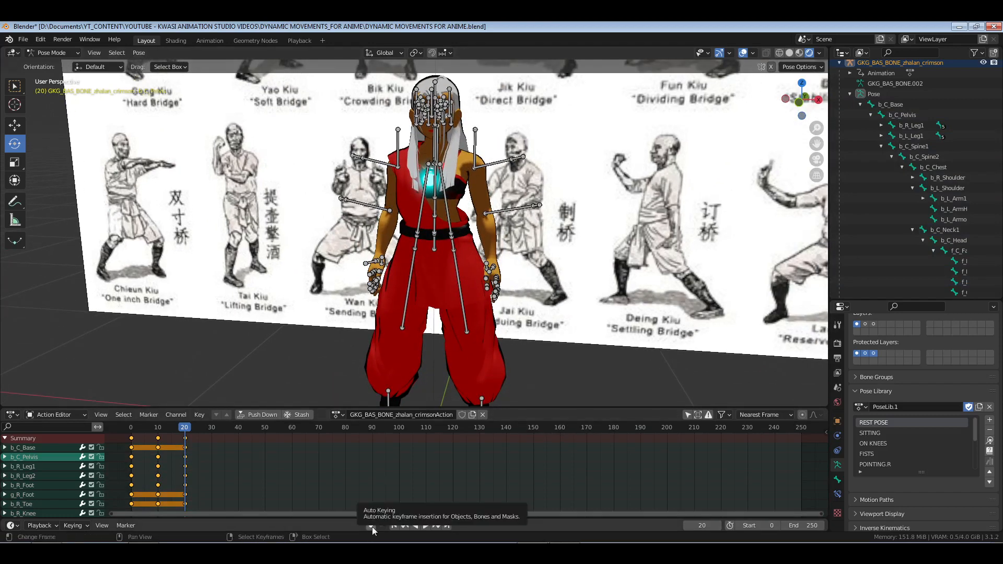
scroll(527, 244, "down", 3)
middle_click_drag(463, 256, 486, 260)
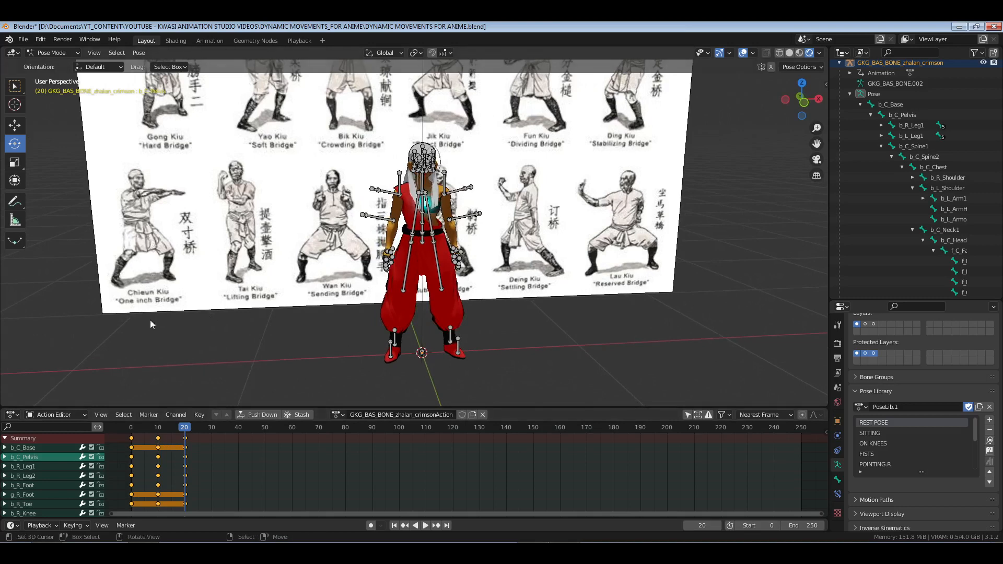
left_click(159, 427)
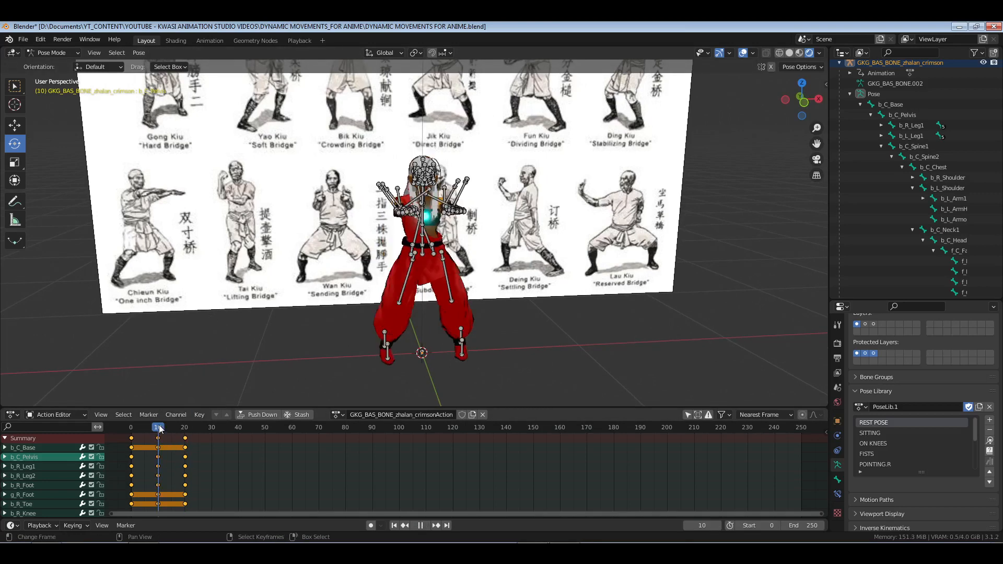
left_click(186, 435)
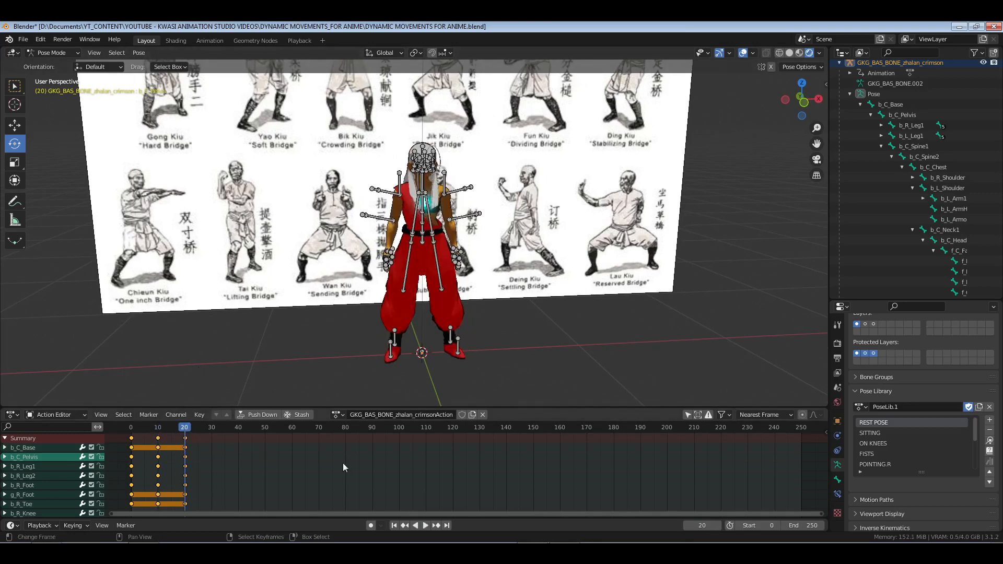
Set the interpolation of all keyframes to Constant and play the switch between the poses at frames 0, 10 and 20
key("t")
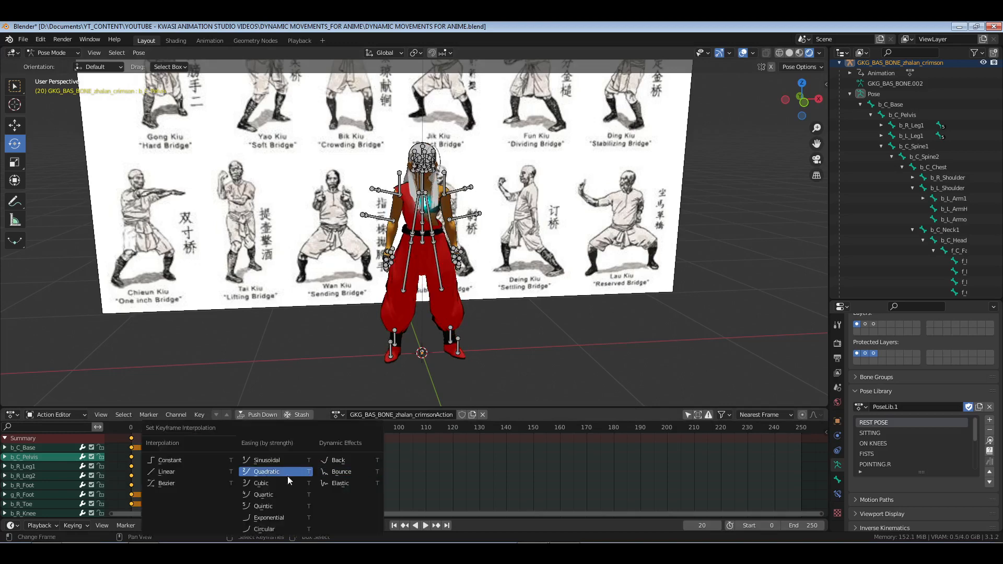
left_click(196, 462)
key("space")
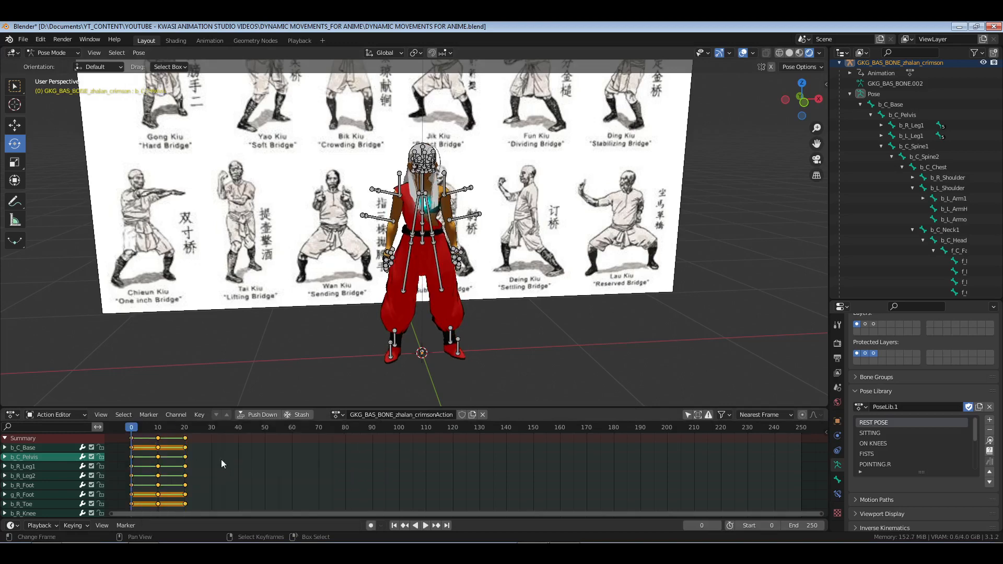
key("space")
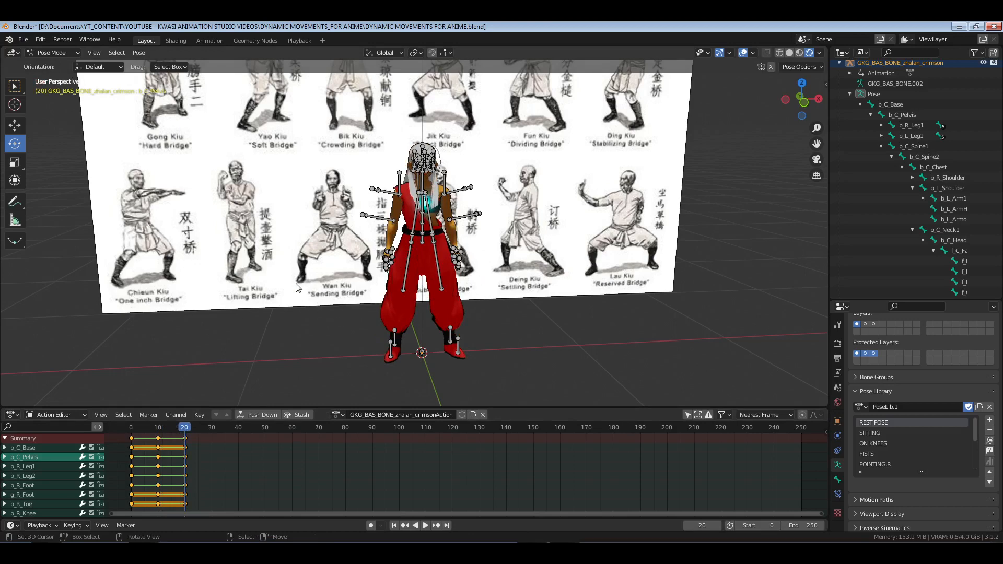
key("space")
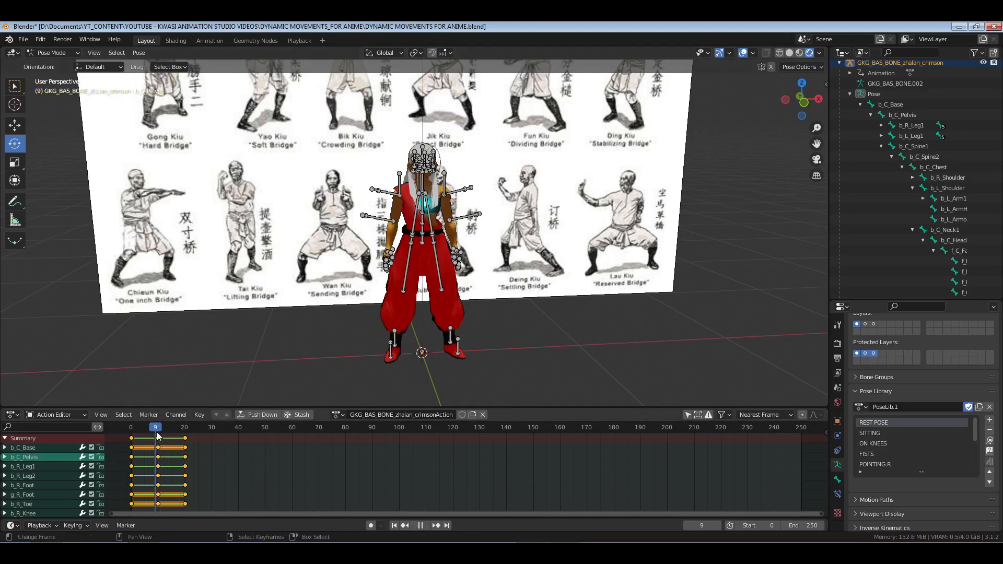
key("space")
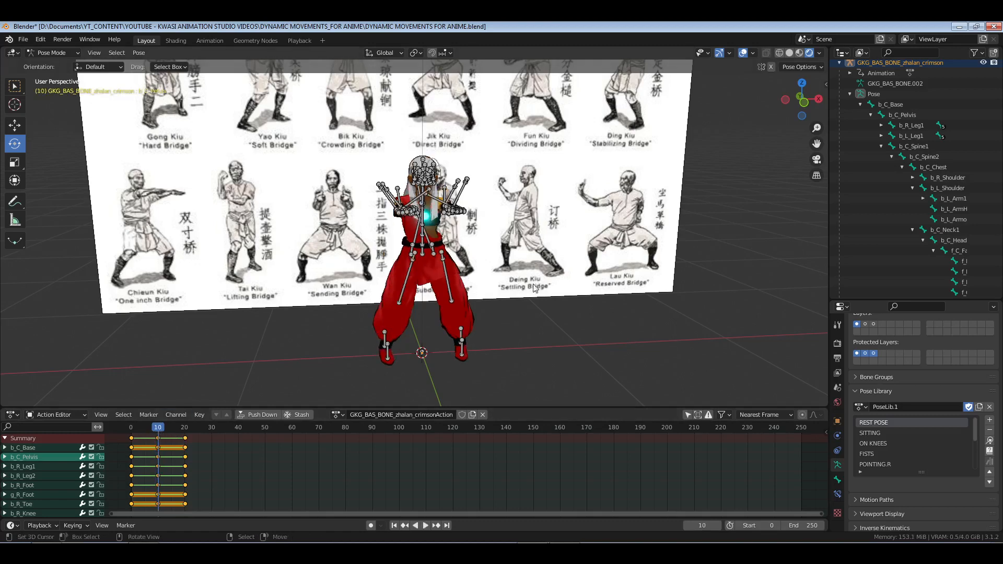
Copy all bone keyframes from frame 10 and paste them at frame 20, replacing the rest pose there
key("a")
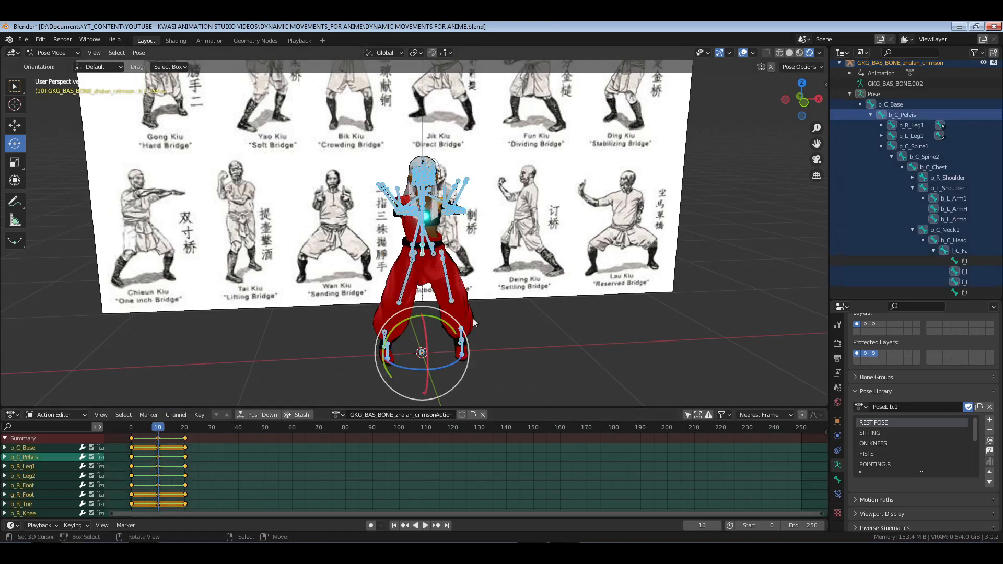
left_click(184, 433)
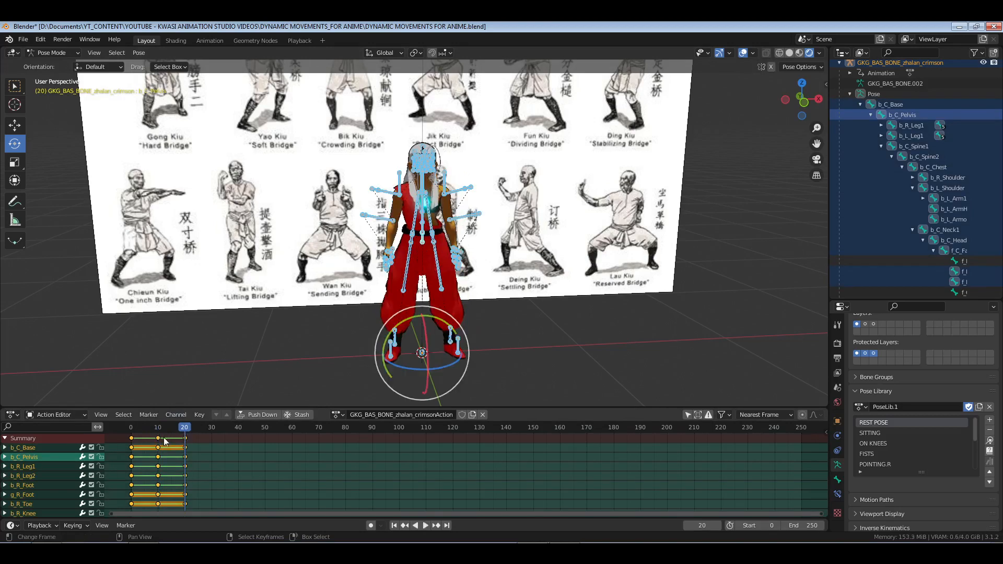
left_click(235, 453)
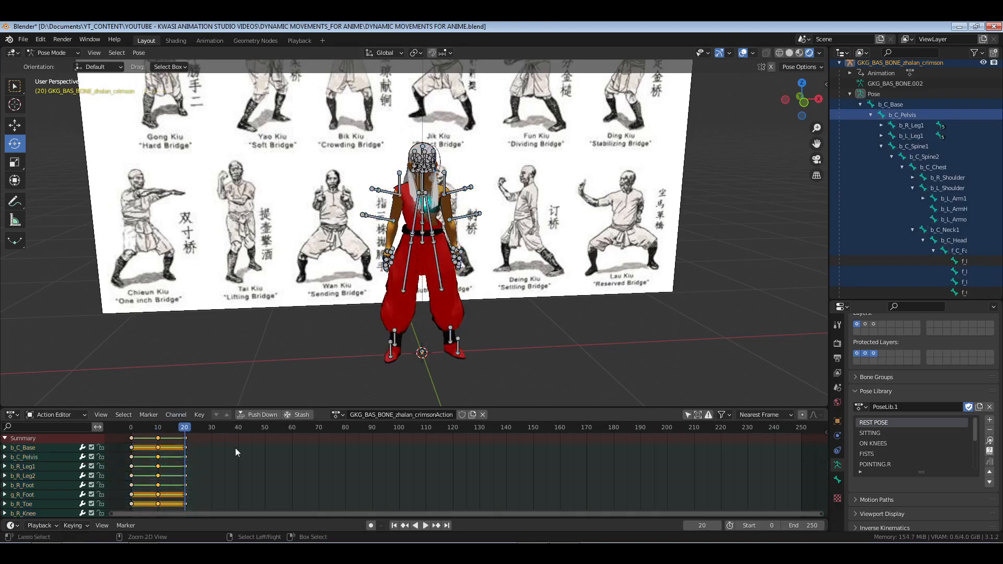
key("ctrl+v")
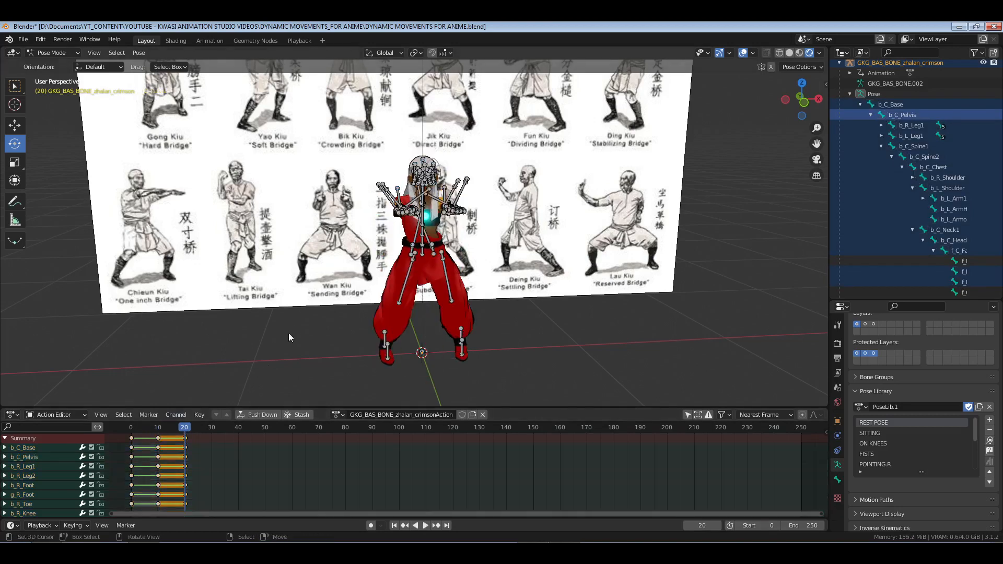
Rotate both foot bones about global Z at frame 20 so the toes turn outward
scroll(318, 283, "up", 6)
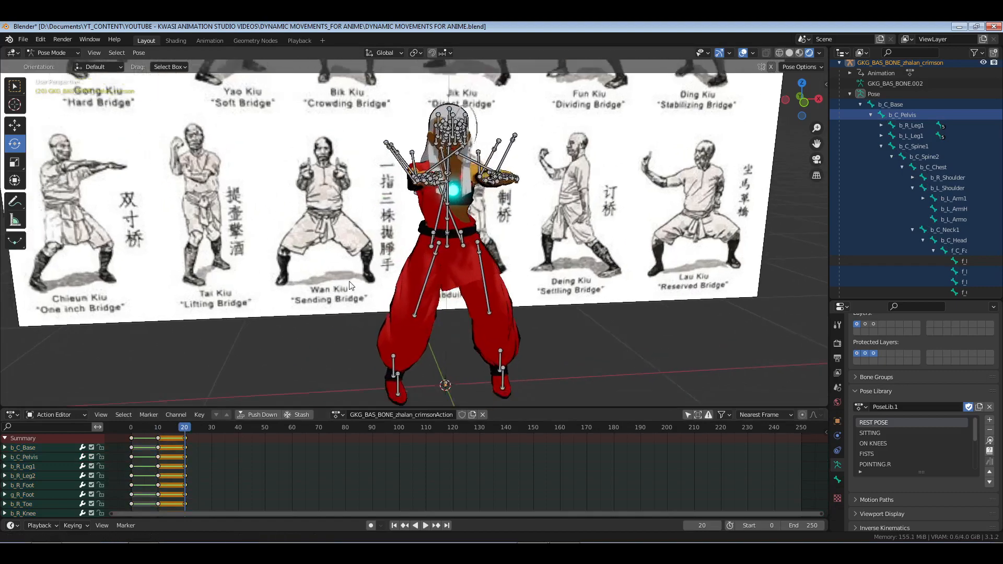
middle_click_drag(398, 279, 402, 257, "shift")
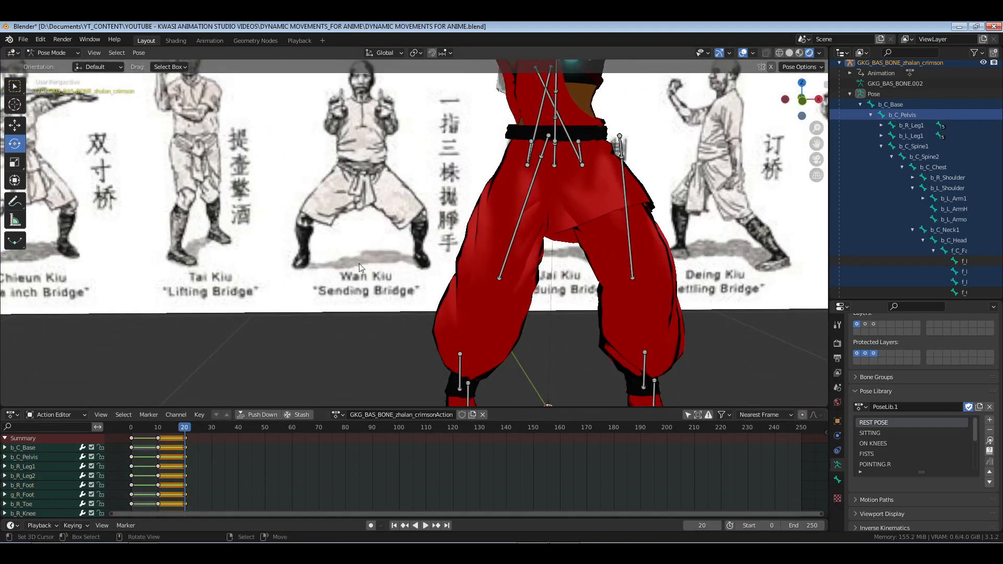
scroll(551, 278, "down", 4)
scroll(526, 291, "up", 6)
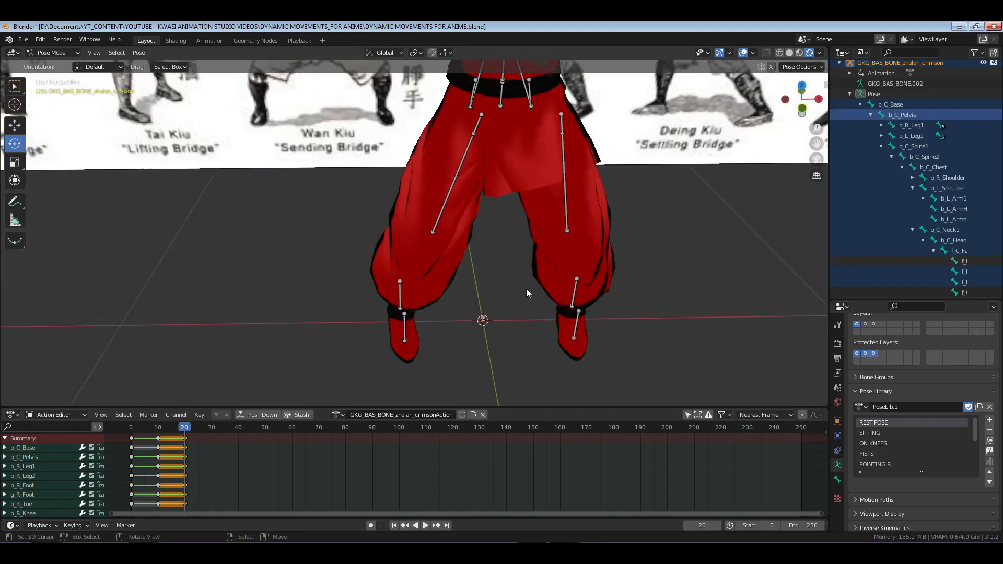
left_click_drag(569, 256, 617, 287)
middle_click_drag(617, 287, 537, 286, "shift")
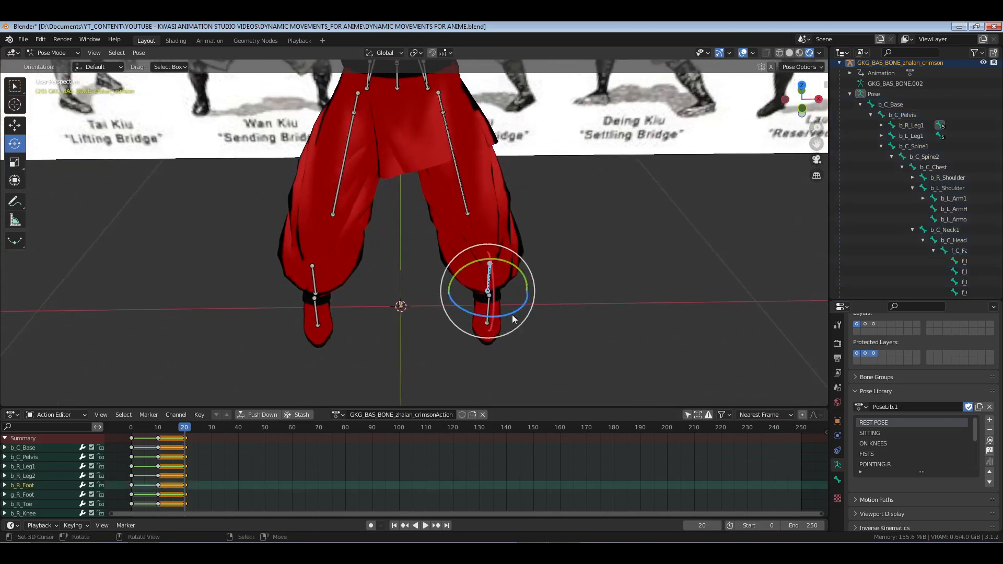
left_click_drag(513, 316, 549, 314)
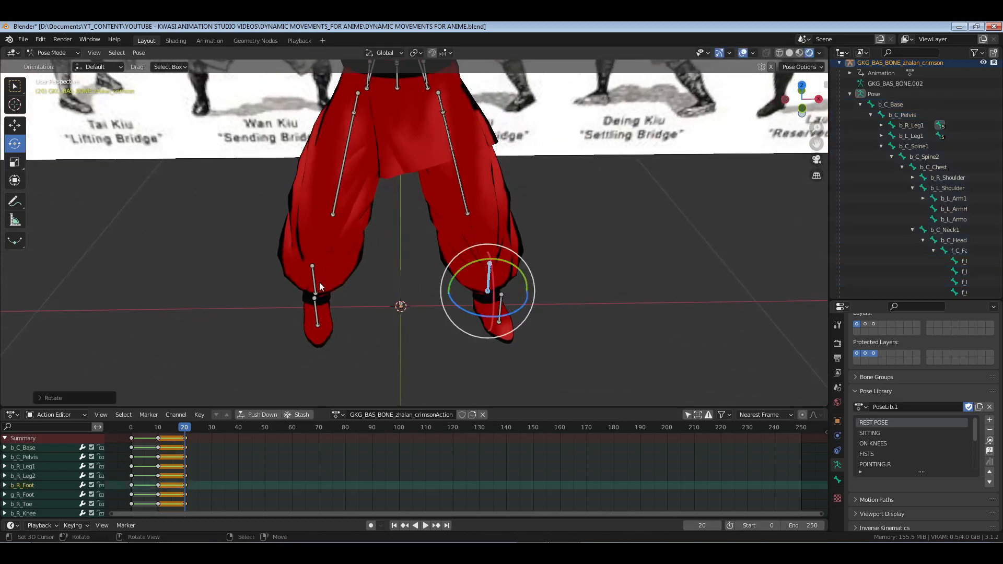
left_click(316, 286)
left_click_drag(336, 310, 330, 318)
Select the pelvis bone and examine the lower body against the reference stances from the front and at an angle
scroll(425, 191, "down", 2)
middle_click_drag(425, 190, 415, 258, "shift")
scroll(403, 220, "down", 2)
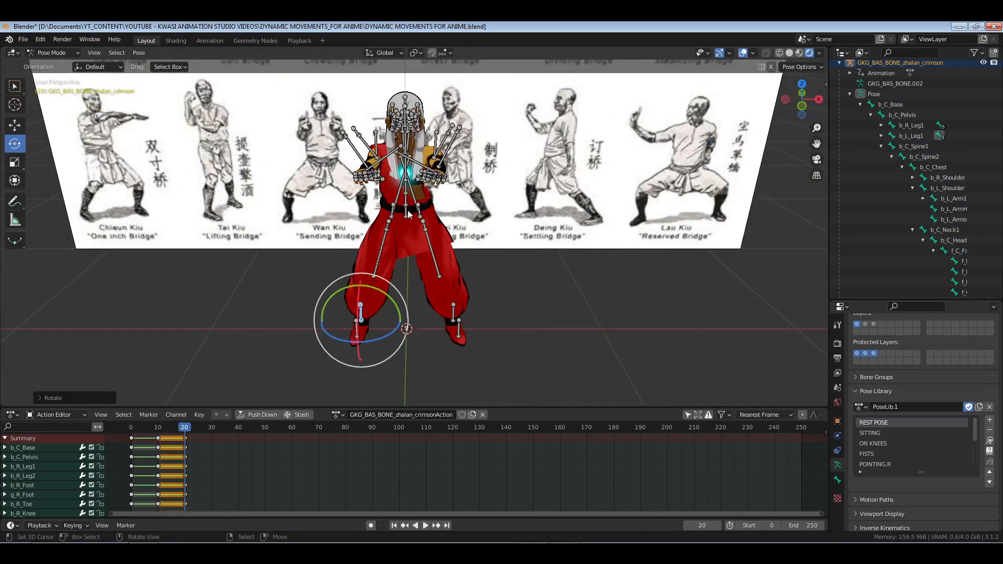
left_click(408, 215)
key("KP_1")
middle_click_drag(412, 245, 424, 209, "shift")
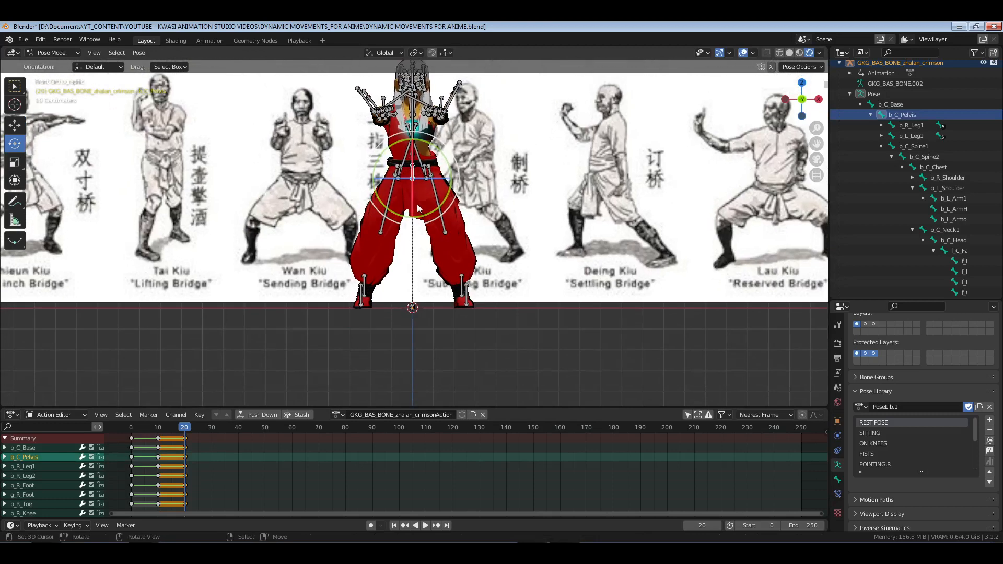
scroll(424, 209, "up", 2)
scroll(513, 200, "down", 2)
middle_click_drag(571, 209, 434, 230)
scroll(441, 237, "up", 4)
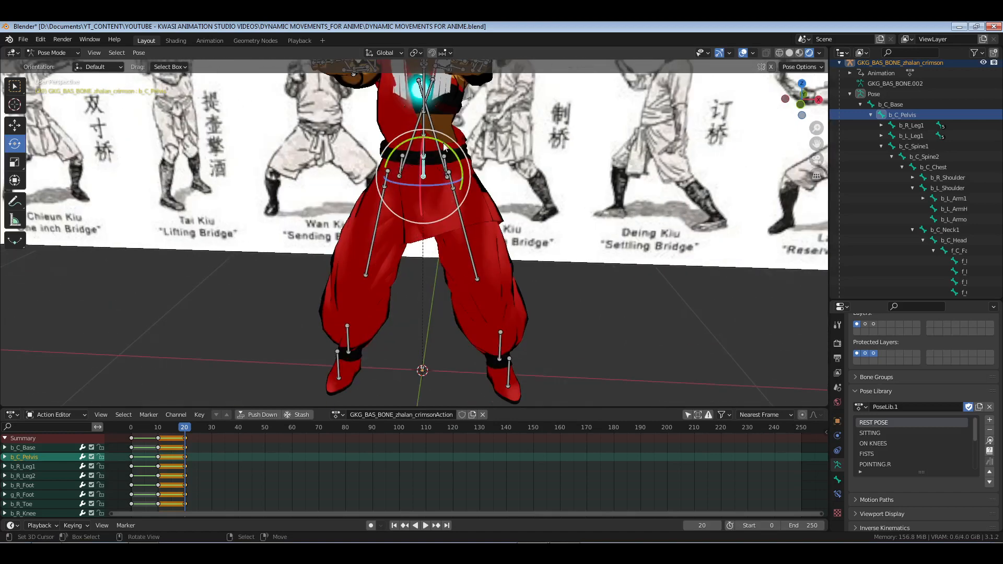
Rotate both upper leg bones (b_R_Leg1 and b_L_Leg1) outward in front view to widen the stance, the right one by about 9°
left_click(487, 230)
key("KP_1")
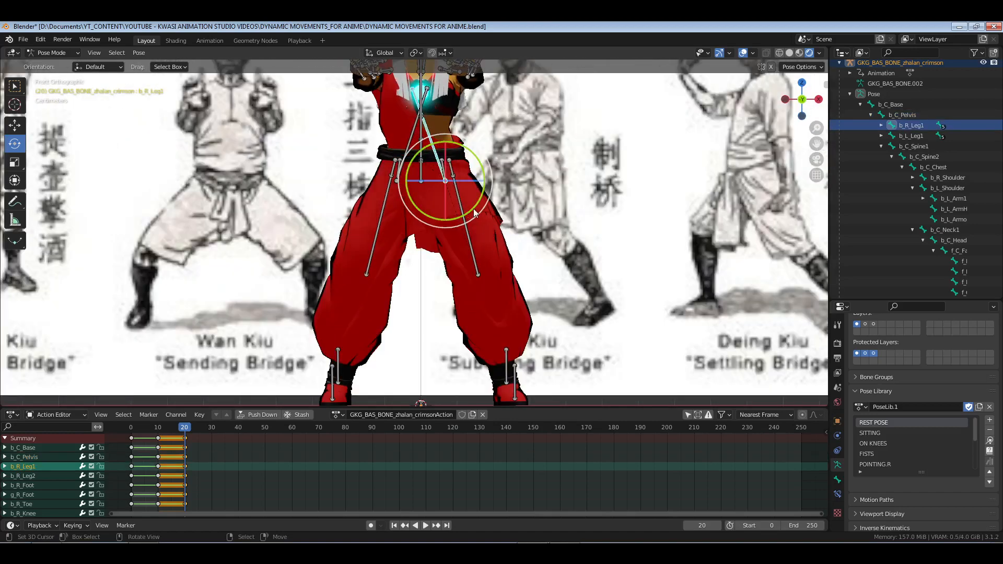
middle_click_drag(532, 278, 543, 230, "shift")
left_click_drag(487, 158, 499, 151)
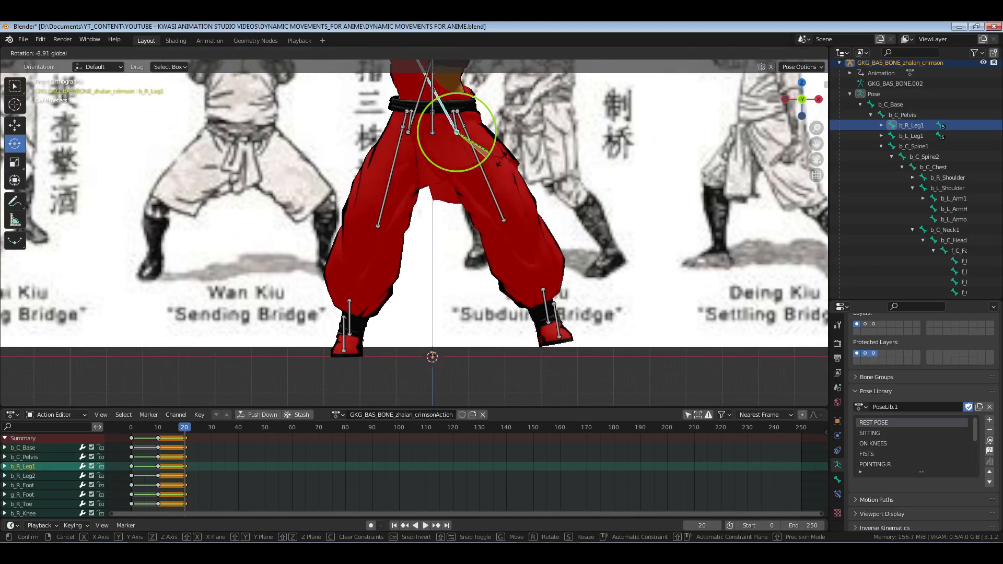
left_click(426, 145)
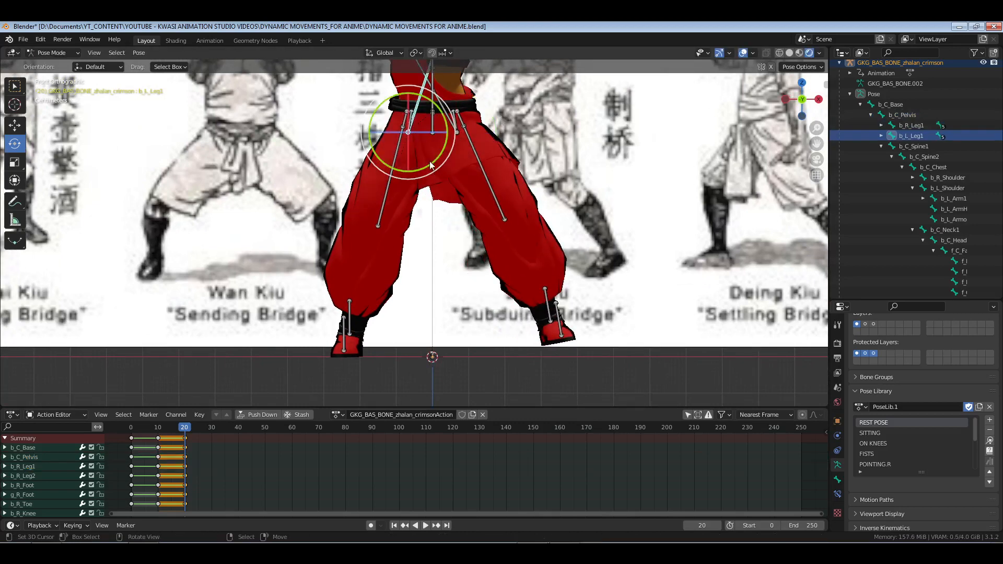
left_click_drag(430, 161, 432, 167)
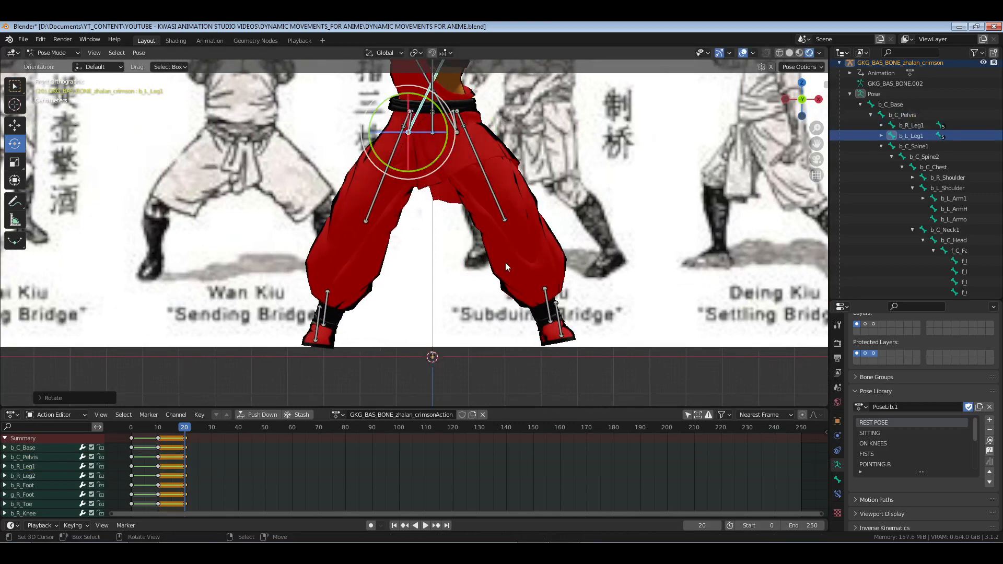
Rotate both foot bones in front view so the feet stand flat, the right one by about 9.7°, and save the file
left_click(544, 298)
middle_click_drag(560, 286, 527, 244, "shift")
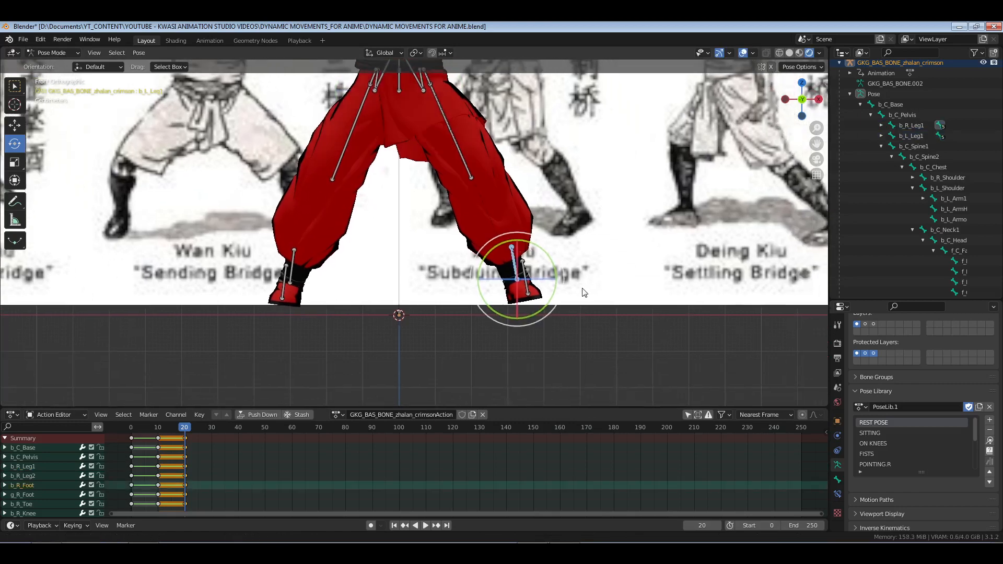
key("r")
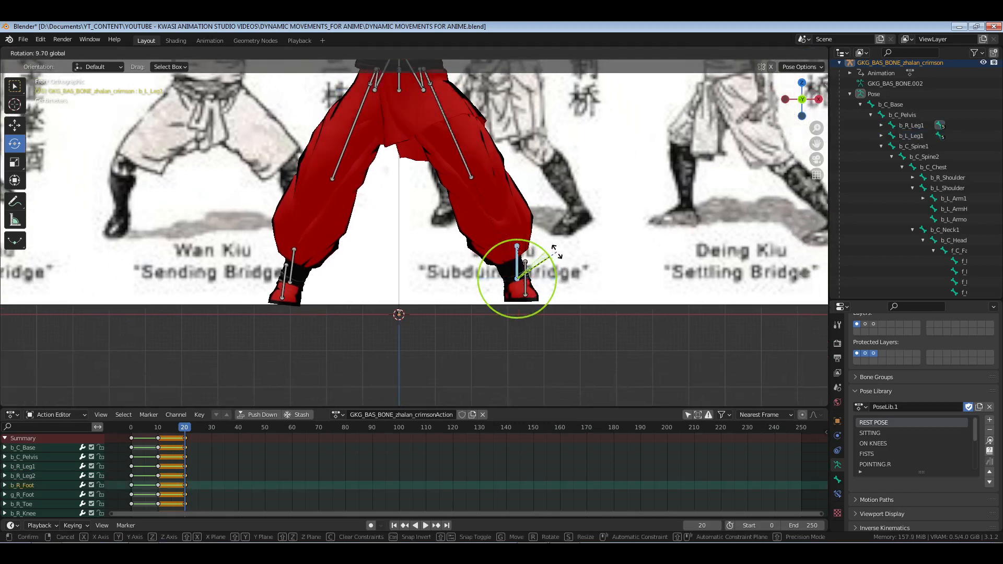
left_click(557, 252)
left_click(292, 259)
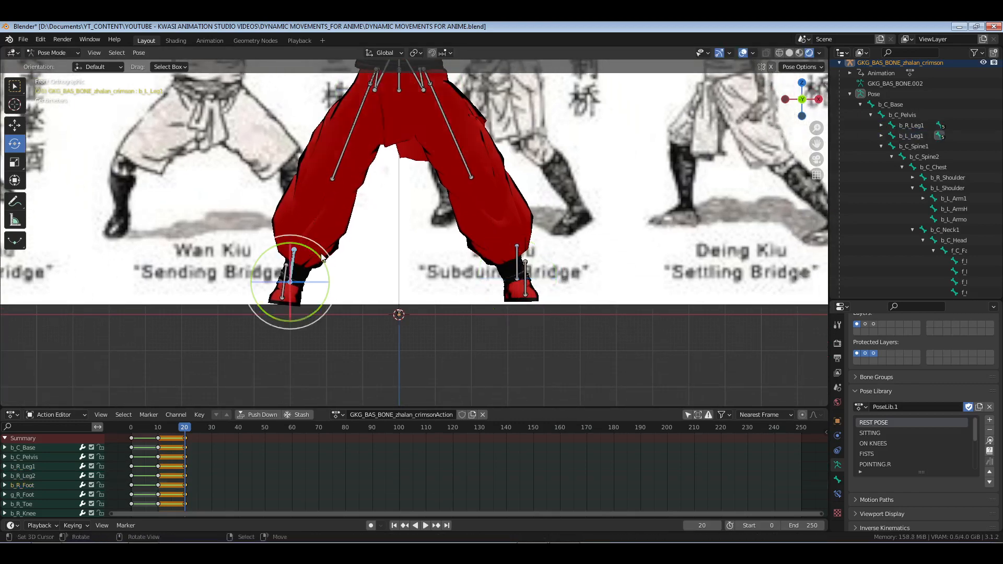
key("ctrl+s")
key("r")
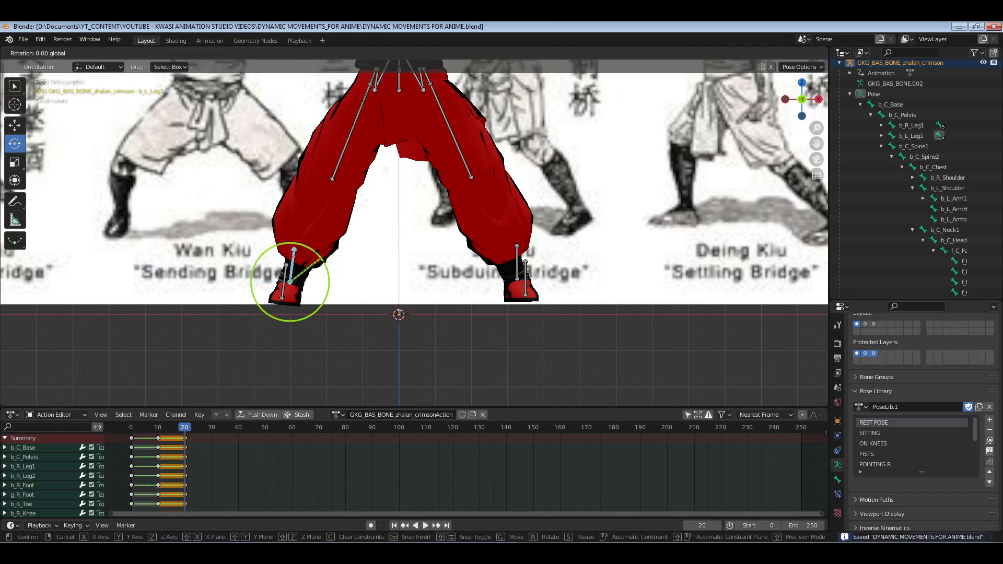
left_click(402, 219)
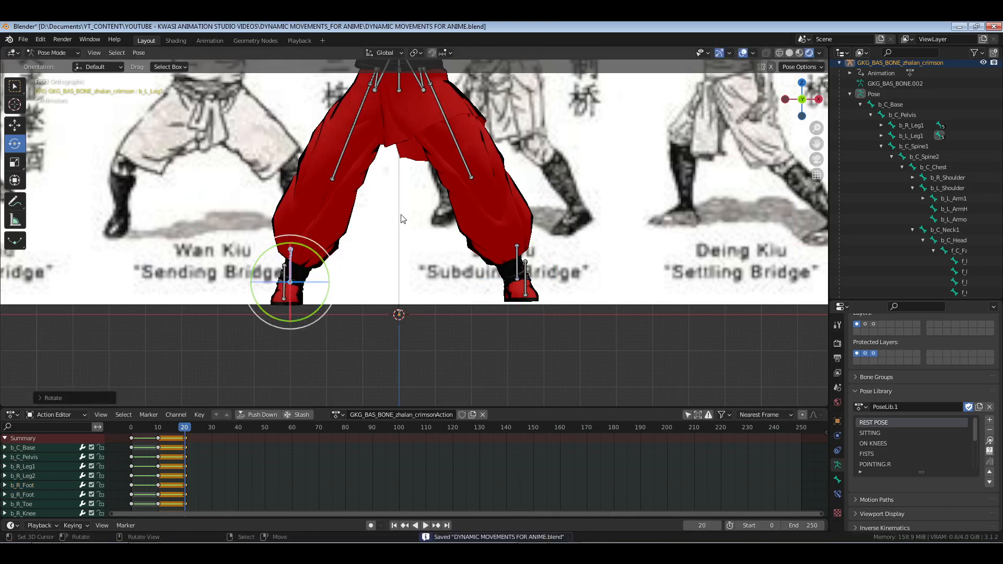
Spread b_L_Leg1 about 2° further outward and level its foot bone again by about 2.5°
left_click(386, 83)
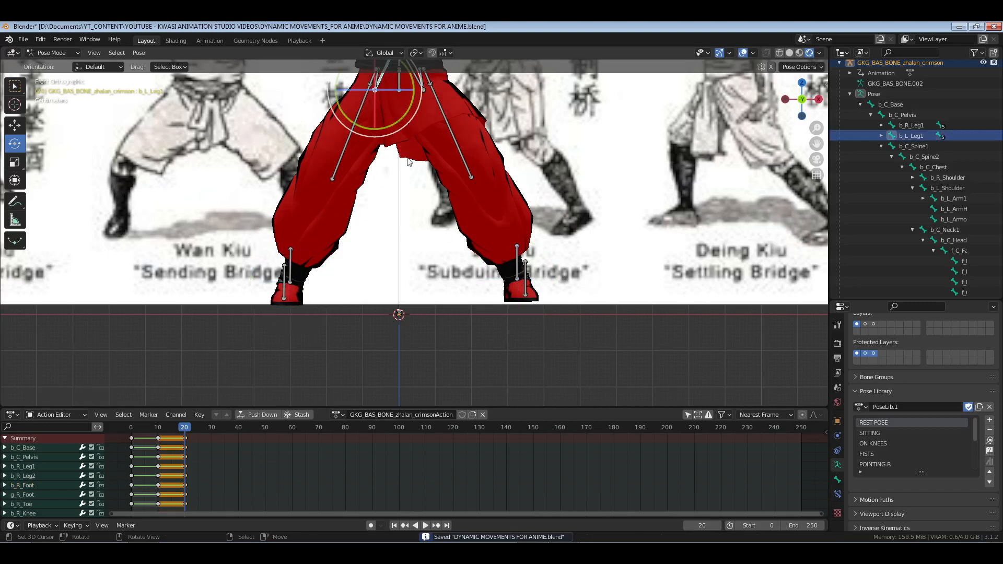
key("r")
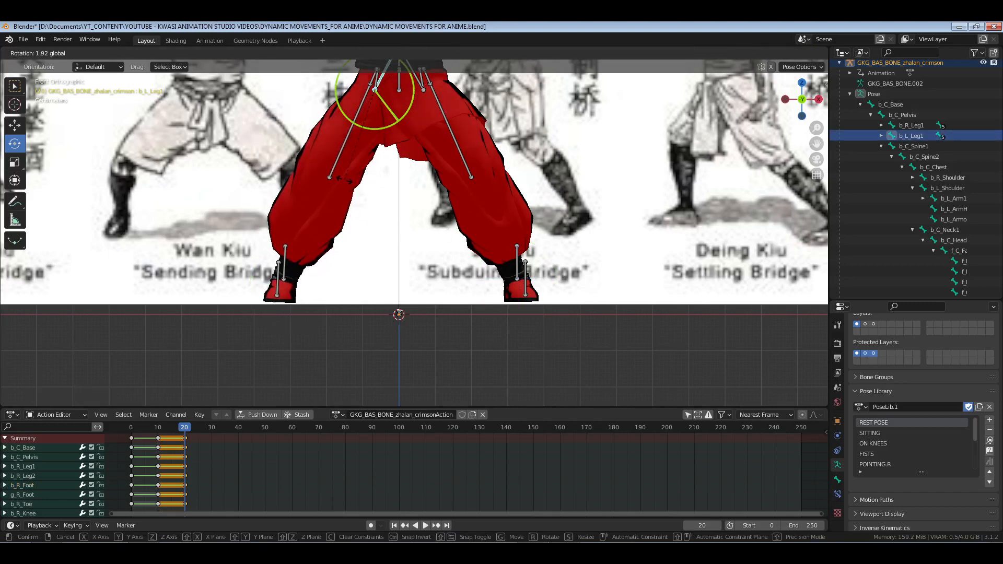
left_click(304, 222)
left_click(308, 263)
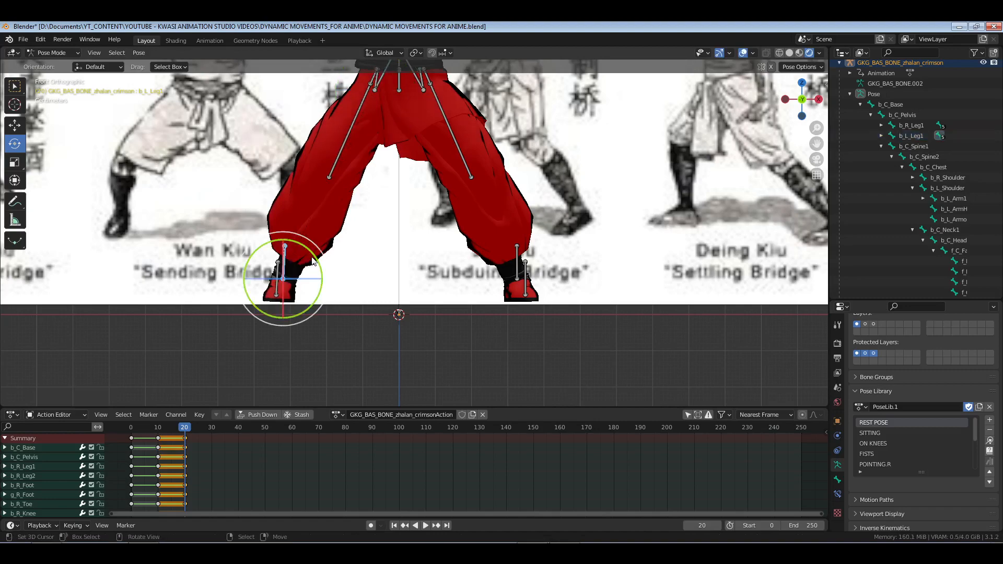
key("r")
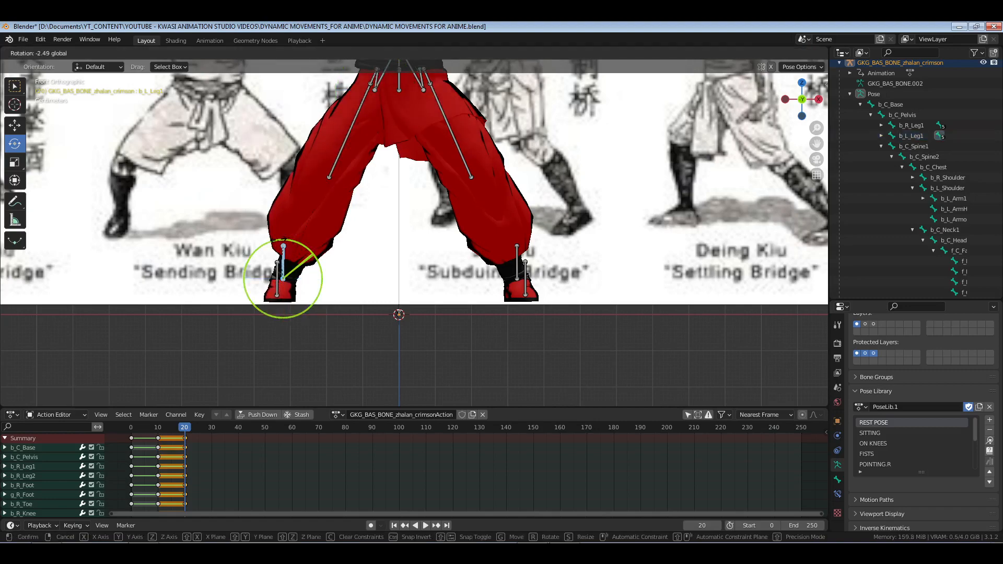
left_click(288, 240)
Rotate the b_C_Chest bone slightly backward in the right side view
scroll(376, 219, "down", 3)
middle_click_drag(442, 144, 531, 218, "shift")
scroll(439, 255, "up", 3)
scroll(434, 261, "up", 2)
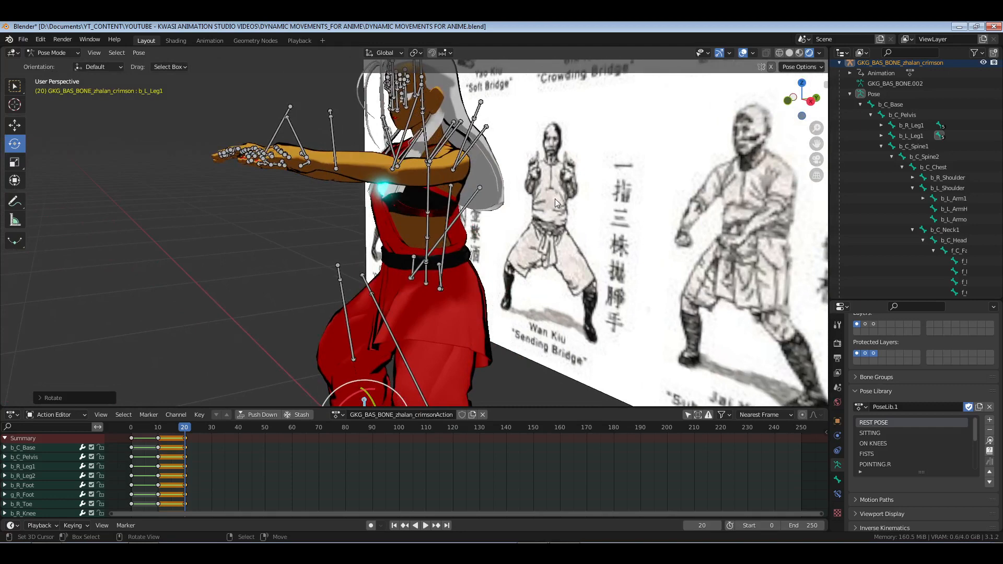
middle_click_drag(555, 202, 364, 254)
key("KP_3")
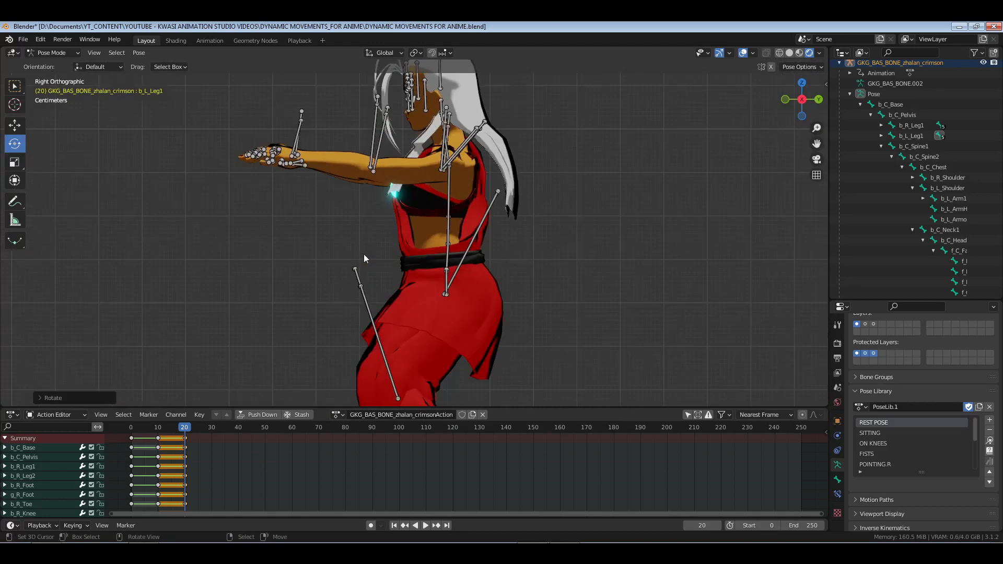
left_click(450, 205)
left_click_drag(481, 198, 503, 189)
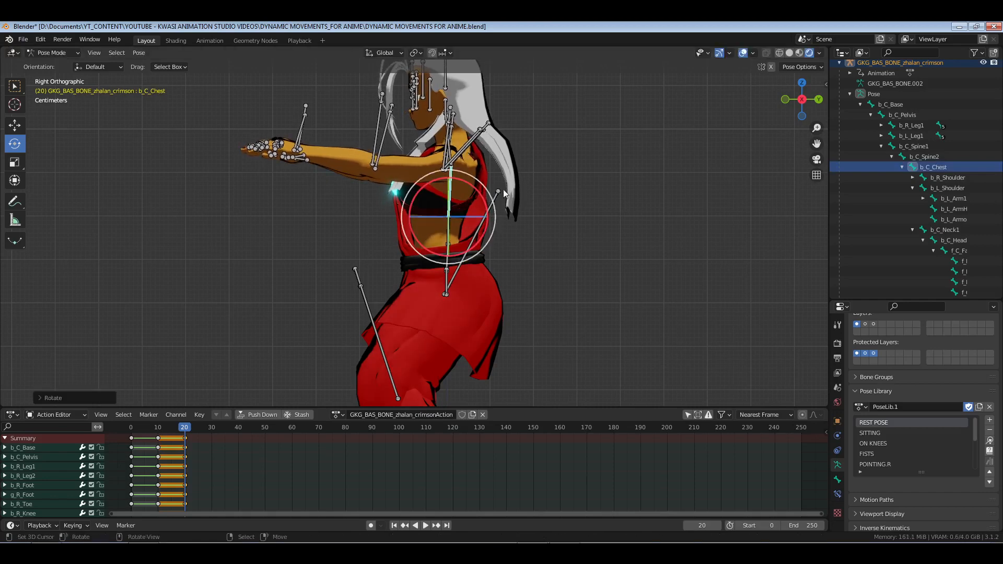
Tilt the b_C_Neck1 and b_C_Head bones slightly forward in the side view and save the file
left_click(952, 227)
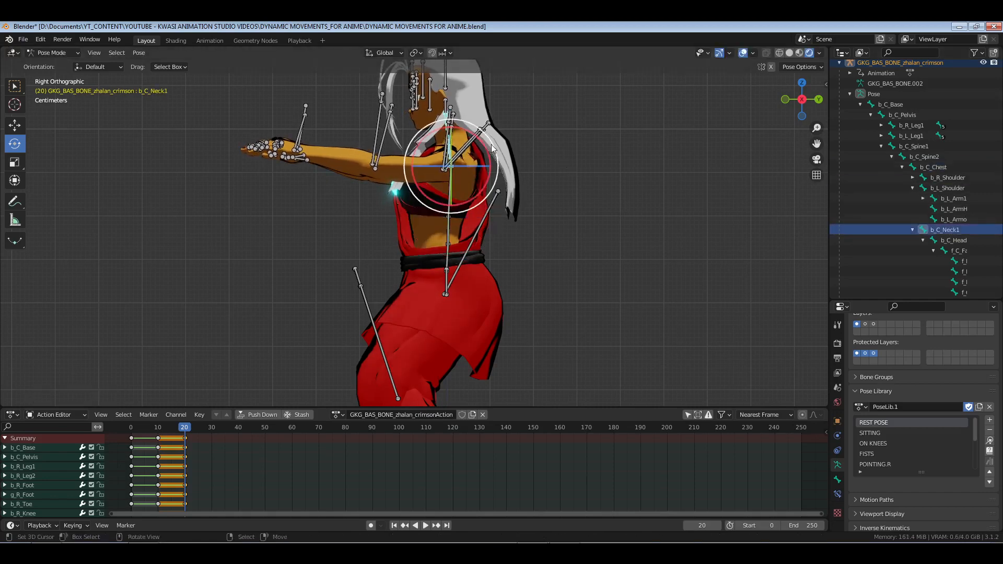
left_click_drag(485, 146, 484, 142)
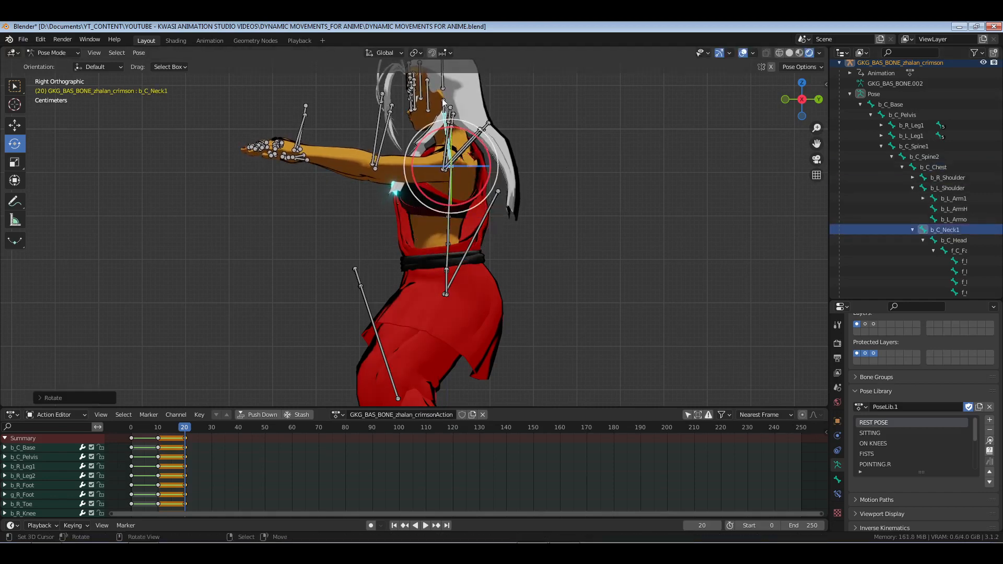
right_click(444, 103)
left_click_drag(481, 102, 481, 100)
scroll(383, 219, "down", 2)
middle_click_drag(383, 220, 525, 152)
scroll(461, 269, "up", 2)
key("ctrl+s")
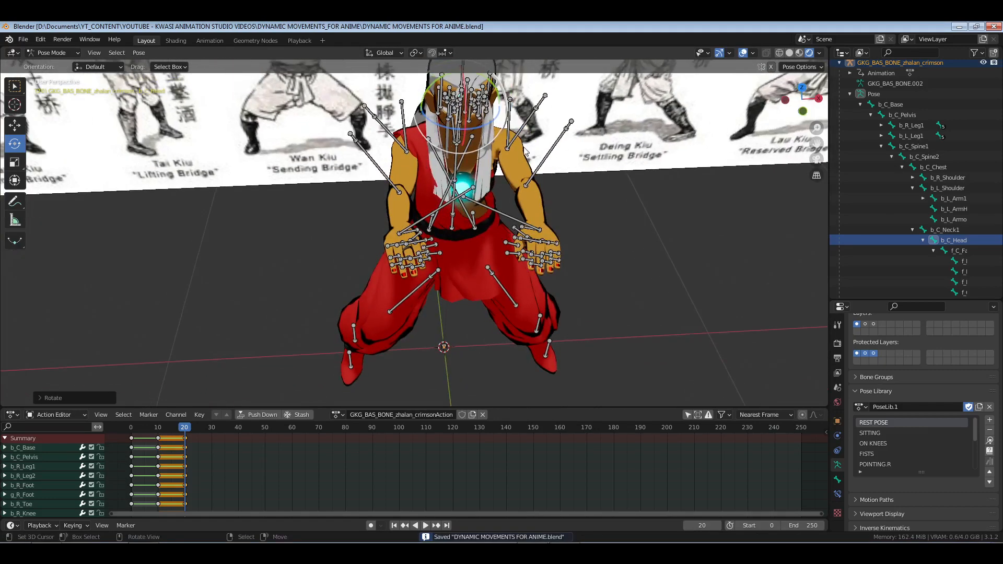
Select all arm, hand and finger bones plus both shoulder bones and clear their rotation so the arms extend sideways
left_click_drag(519, 119, 584, 271)
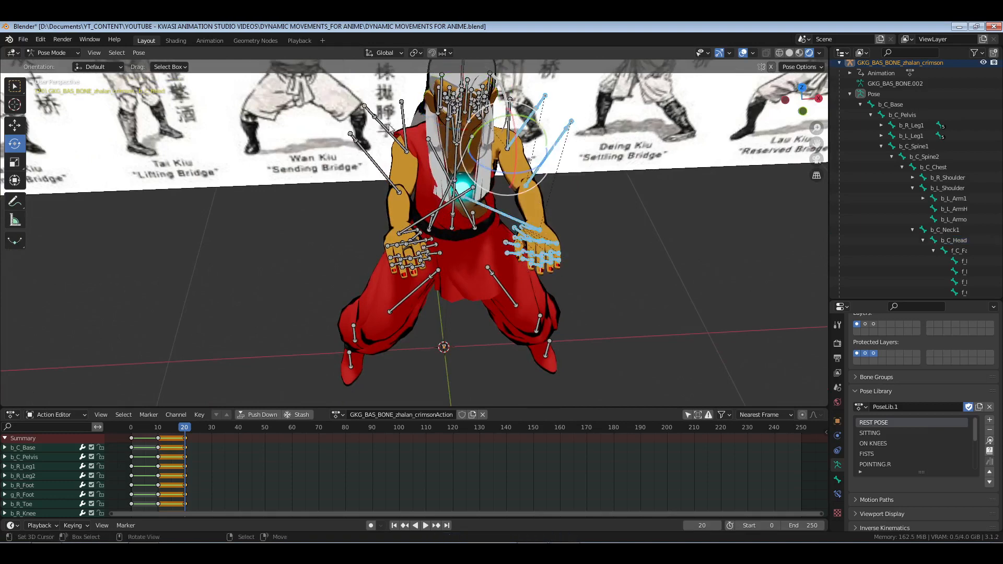
left_click_drag(310, 126, 405, 251, "shift")
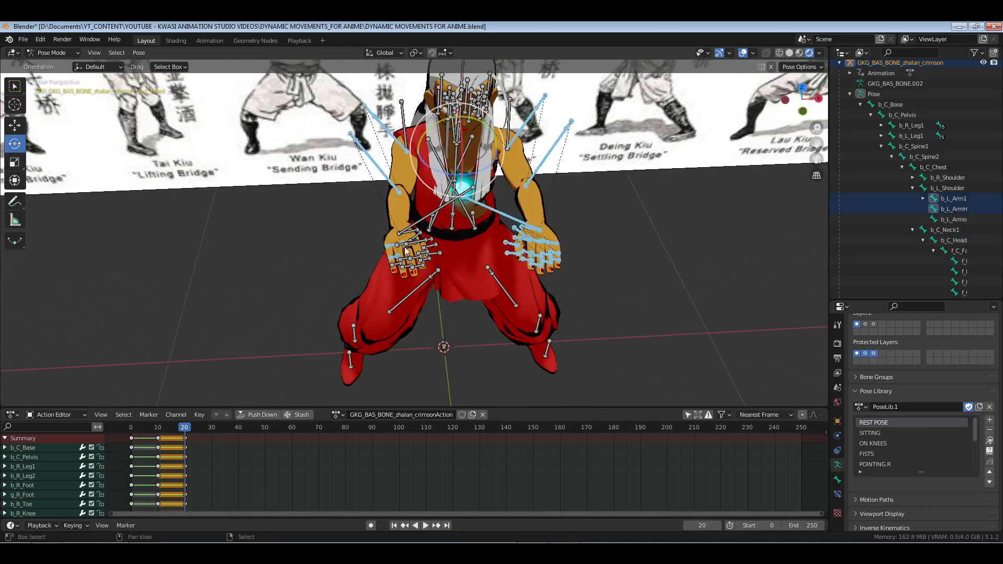
middle_click_drag(405, 250, 367, 235)
left_click_drag(297, 184, 386, 257, "shift")
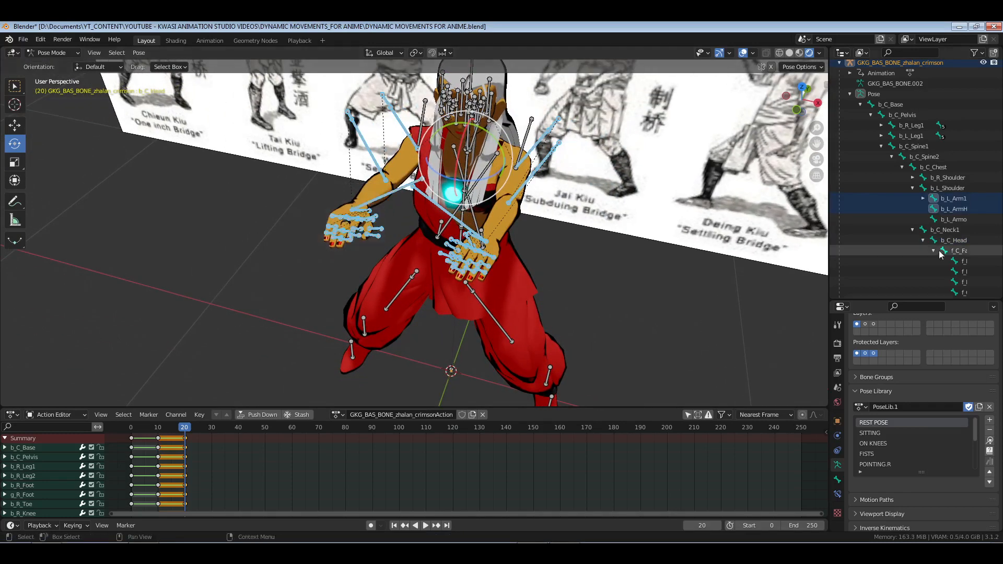
left_click(947, 178, "ctrl")
left_click(946, 189, "ctrl")
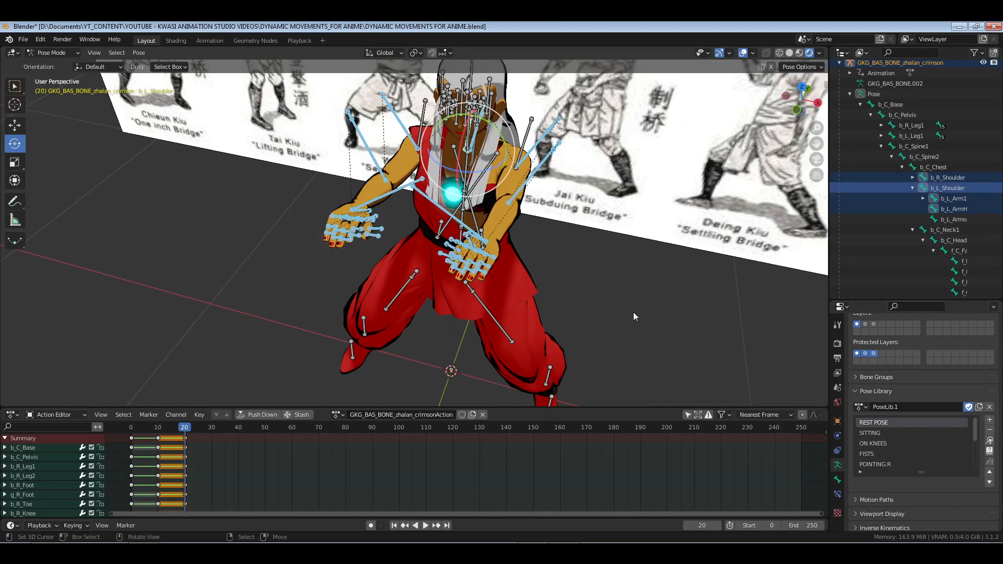
key("alt+r")
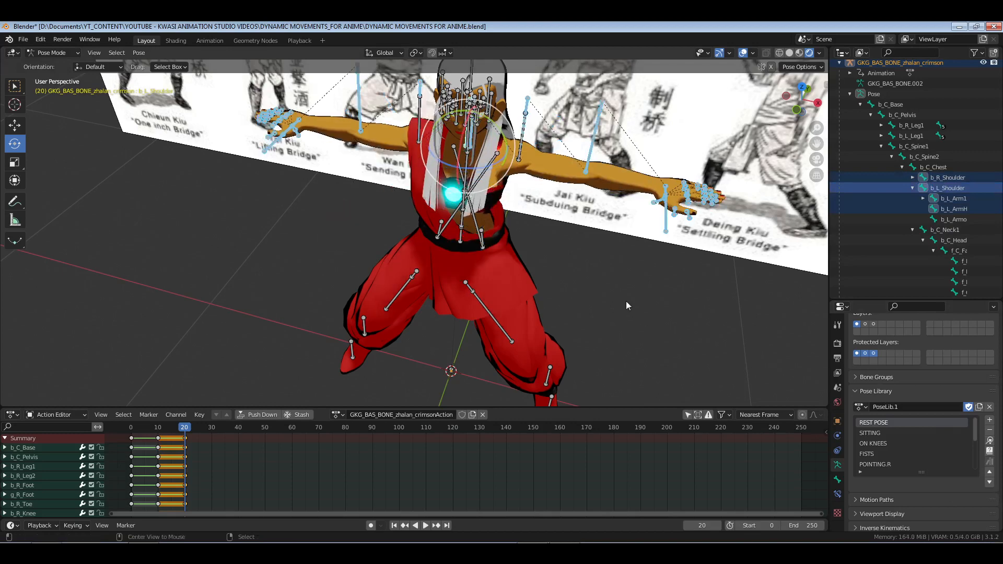
Select only b_R_Shoulder and b_L_Shoulder and move them slightly down along the global Z axis
key("KP_1")
middle_click_drag(545, 272, 562, 293, "shift")
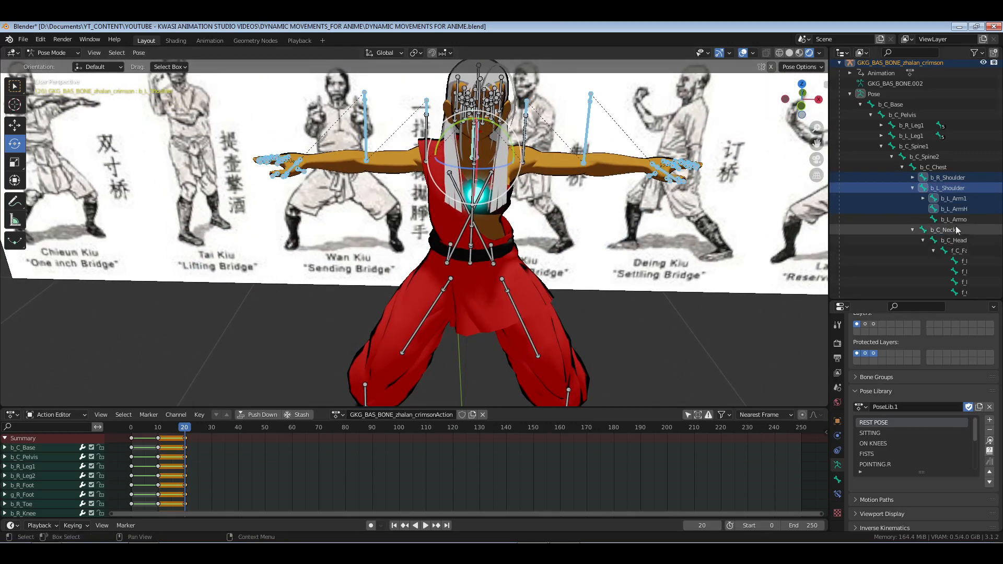
left_click(943, 181)
left_click(945, 189, "ctrl")
middle_click_drag(547, 234, 553, 234)
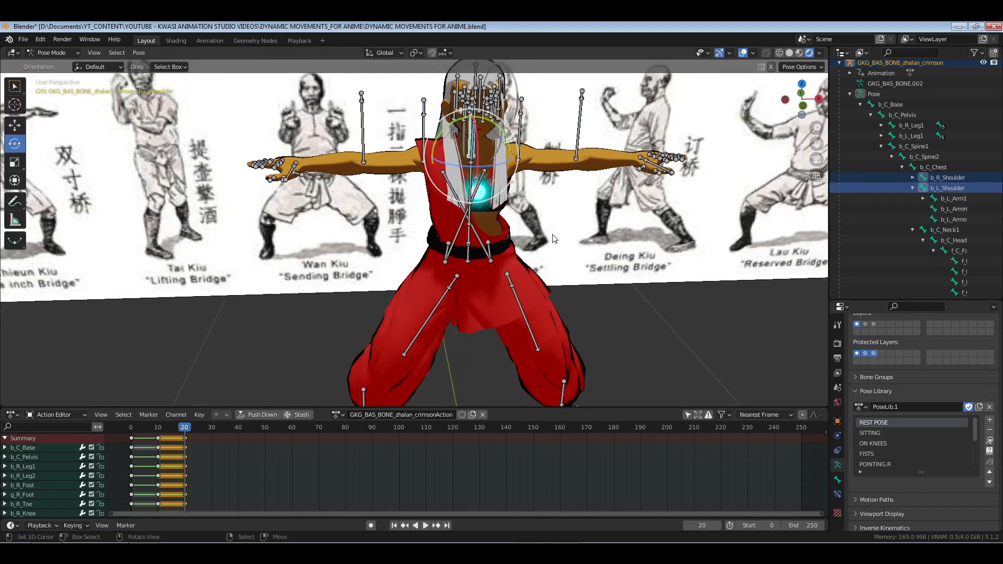
key("KP_1")
middle_click_drag(370, 207, 397, 134)
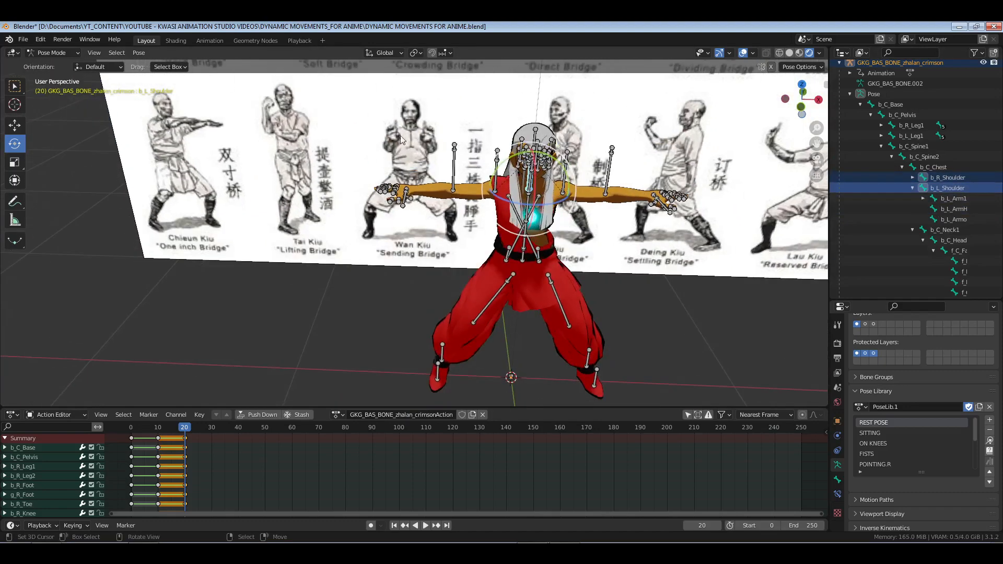
middle_click_drag(657, 272, 551, 268)
scroll(546, 264, "up", 3)
left_click(15, 130)
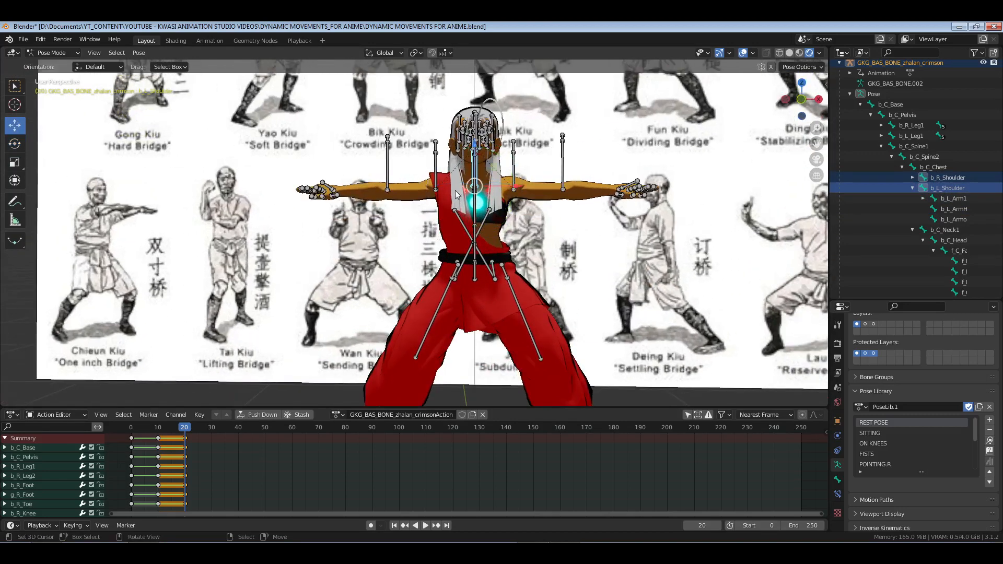
left_click_drag(476, 152, 476, 168)
Save the file and rotate b_R_Shoulder and b_L_Shoulder slightly forward in the top view
middle_click_drag(476, 168, 536, 177)
middle_click_drag(570, 207, 574, 252)
middle_click_drag(438, 134, 447, 270, "shift")
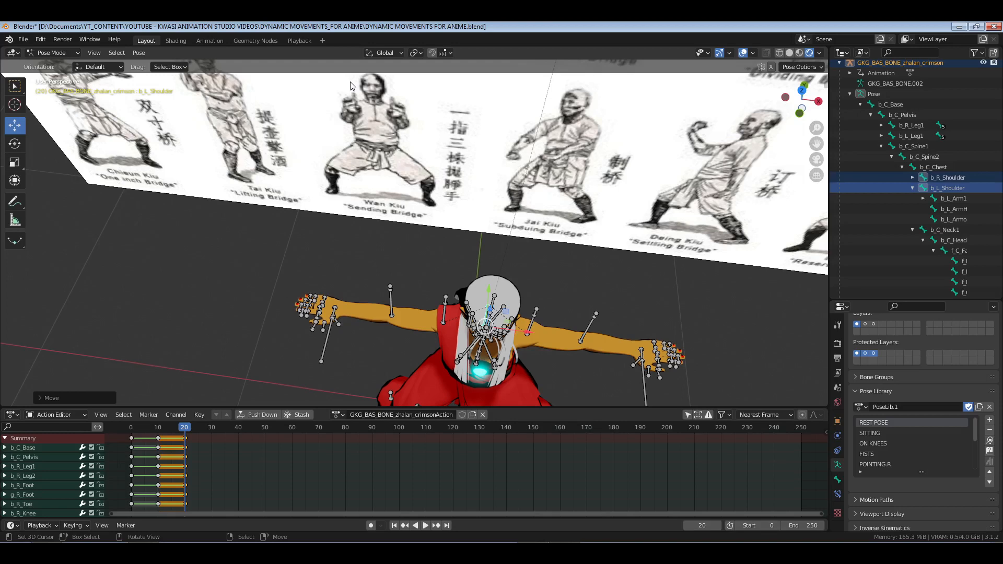
middle_click_drag(537, 359, 526, 325, "shift")
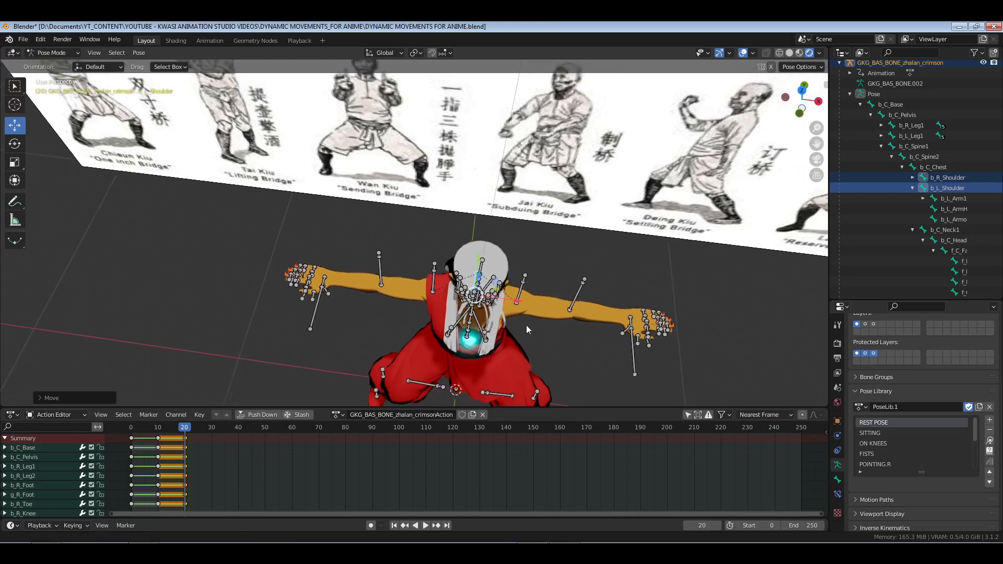
left_click(947, 179)
middle_click_drag(567, 260, 567, 270)
key("KP_7")
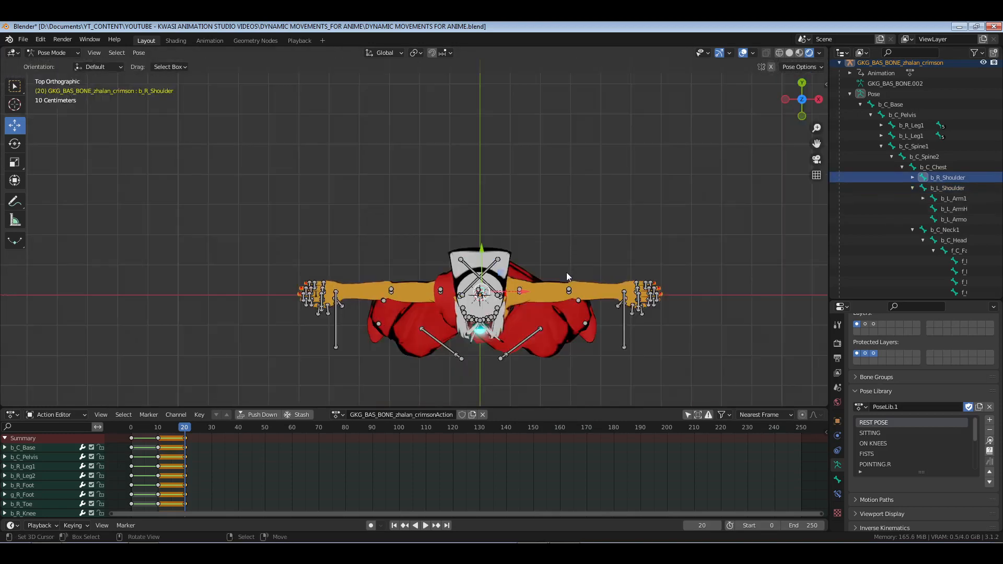
scroll(566, 271, "up", 4)
scroll(462, 232, "up", 1)
key("ctrl+s")
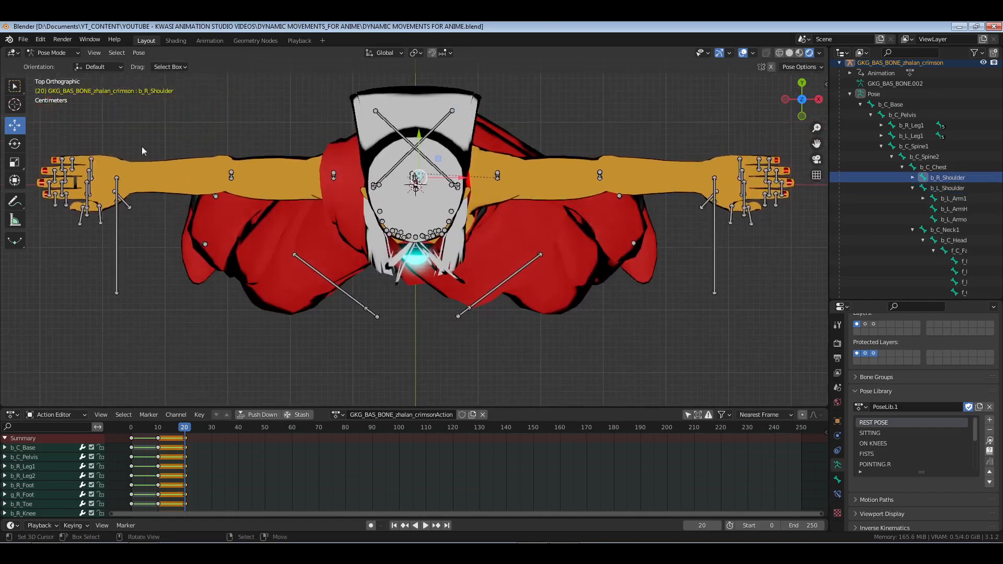
left_click(20, 147)
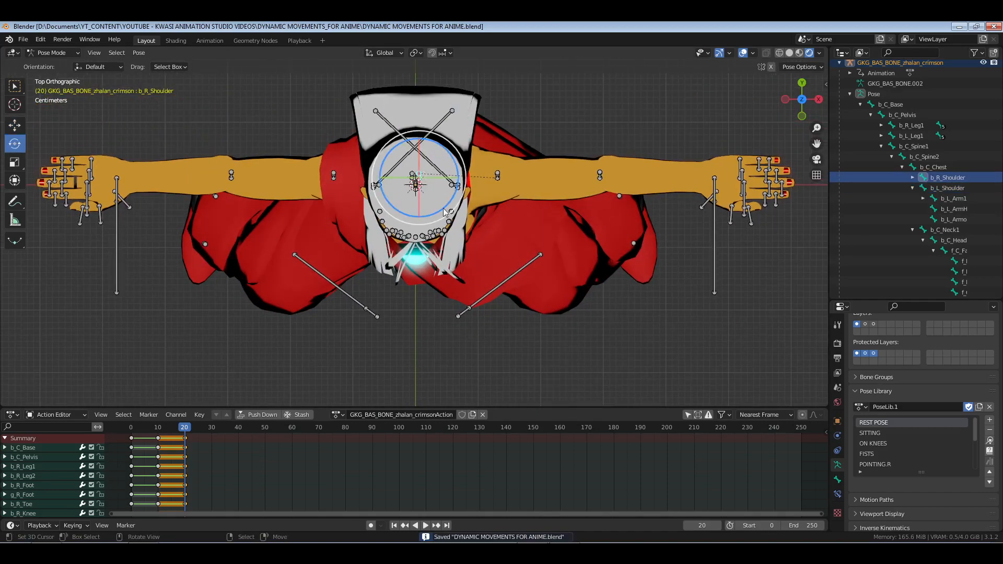
left_click_drag(448, 204, 416, 252)
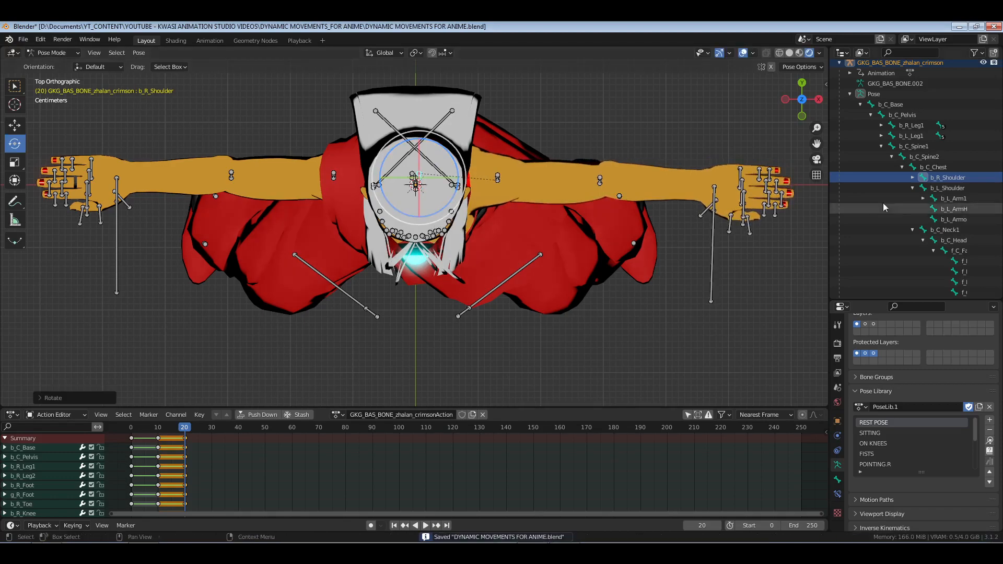
left_click(950, 189)
left_click_drag(442, 212, 535, 234)
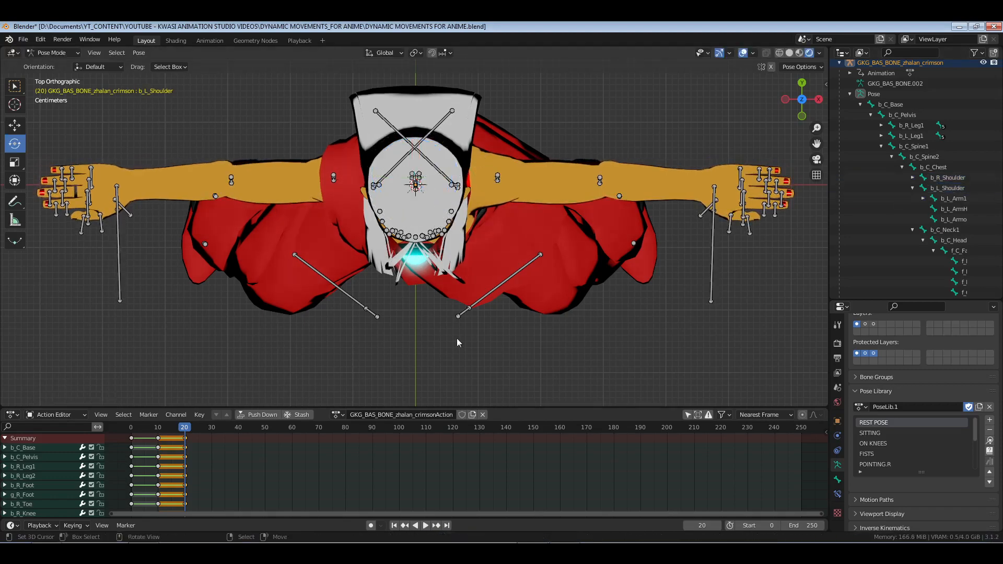
Expand b_L_Arm1 in the bone hierarchy and hide the overlapping b_L_ArmHelper and b_L_ArmorParts bones at the shoulder
middle_click_drag(457, 338, 511, 131)
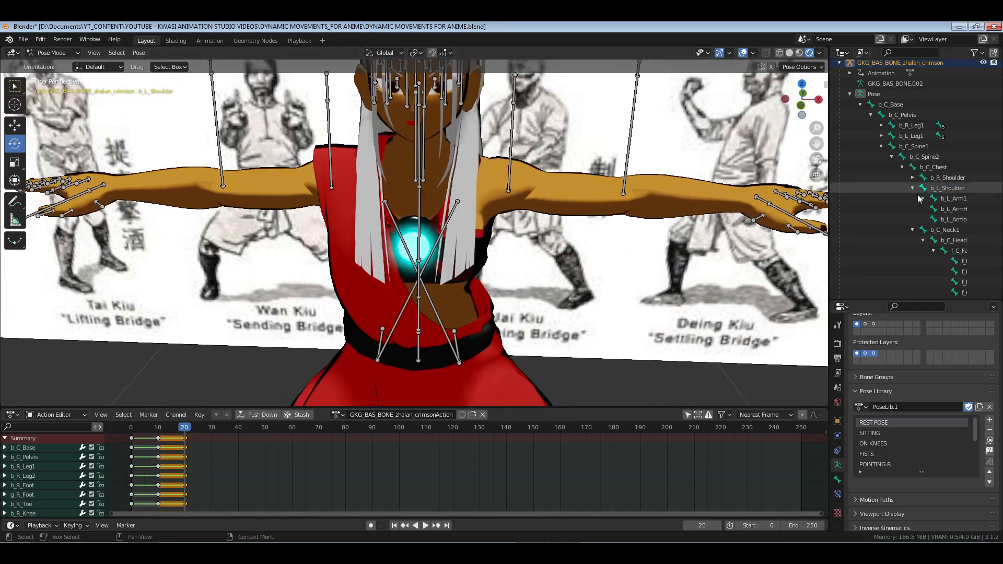
middle_click_drag(940, 209, 912, 177)
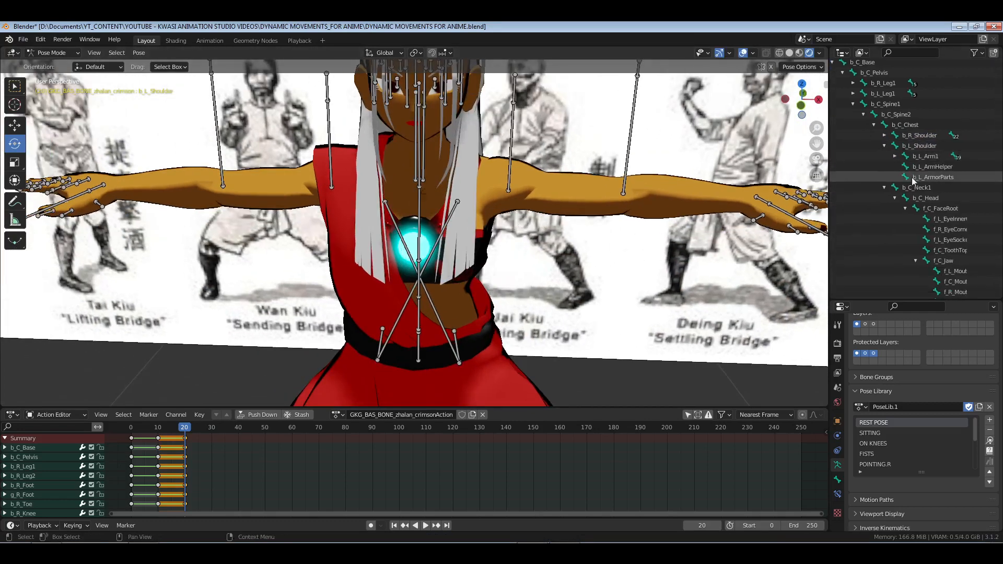
left_click(906, 158)
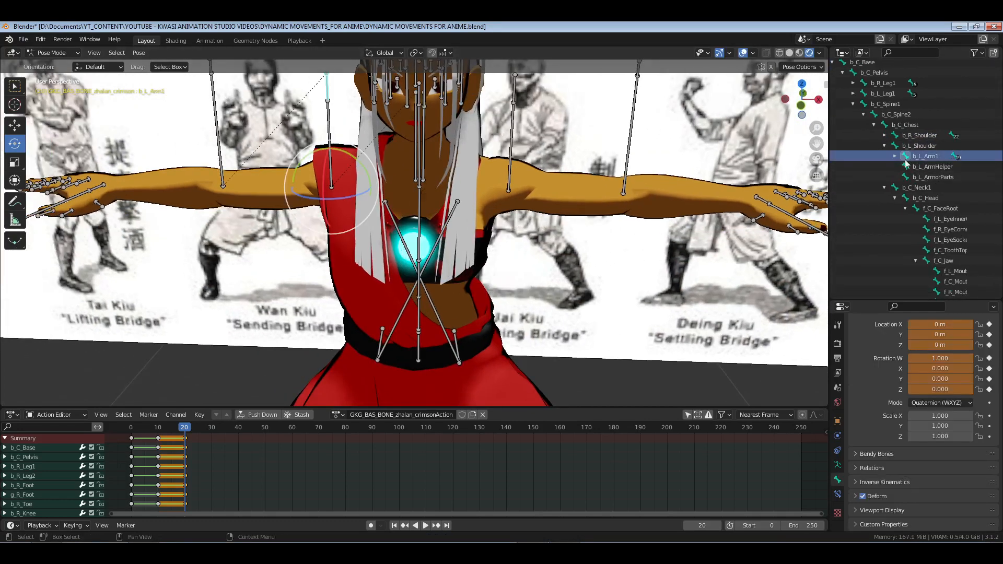
left_click(895, 156, "shift")
left_click(930, 166)
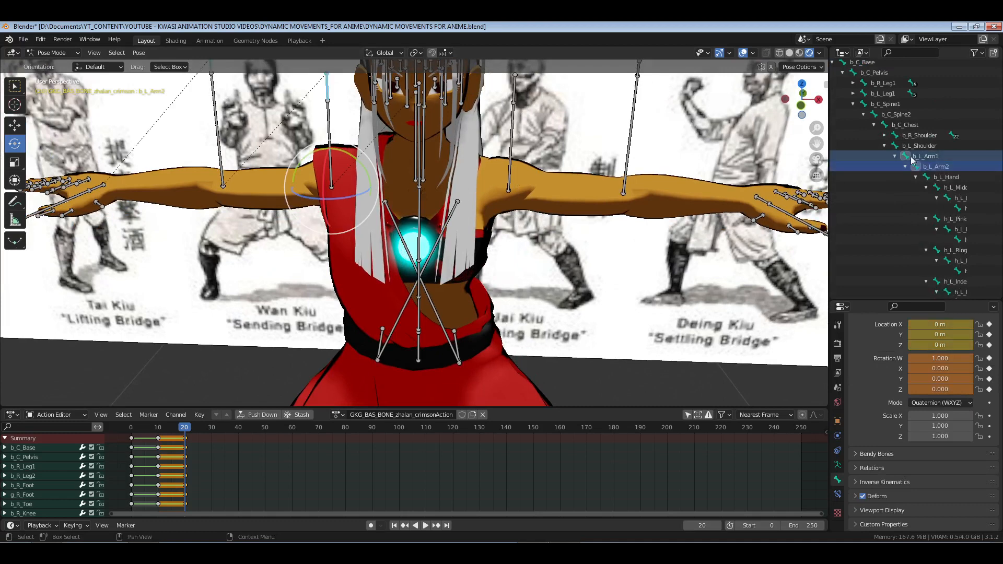
left_click(908, 157)
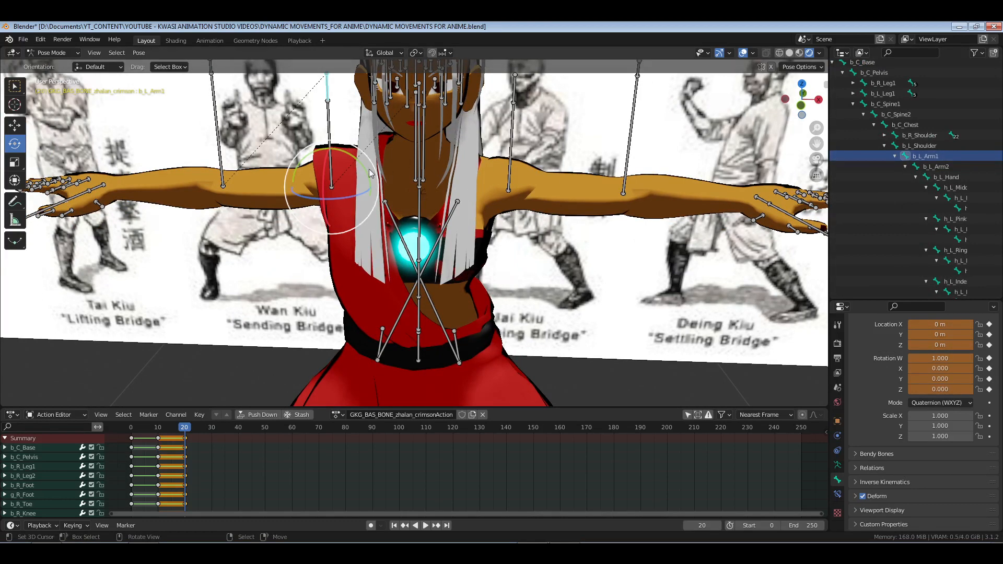
left_click(327, 163)
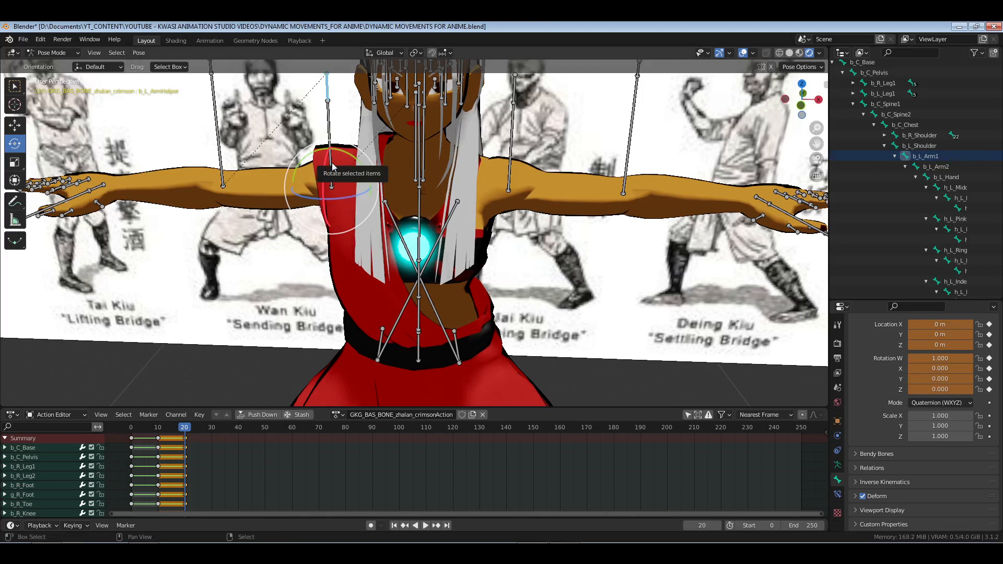
left_click(334, 163)
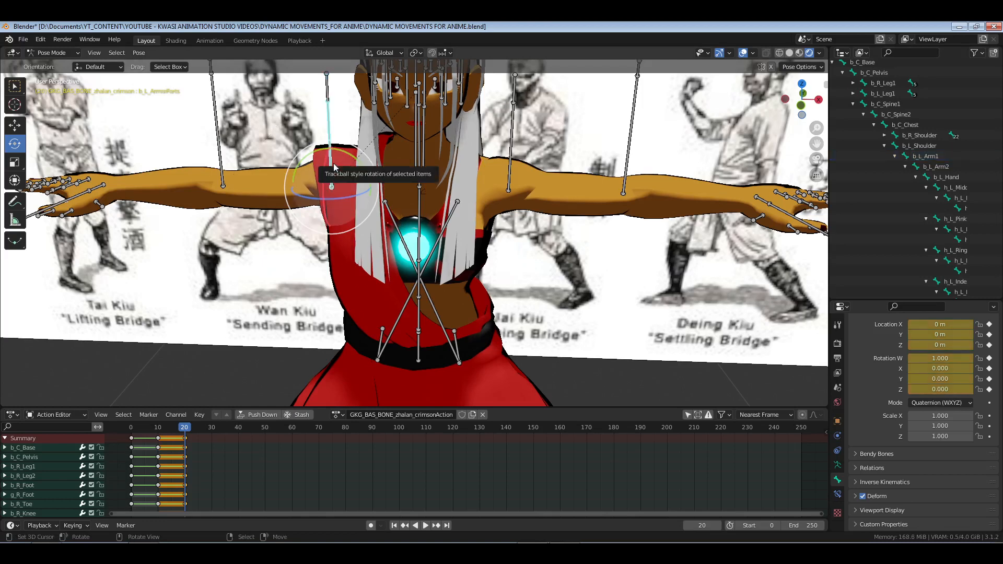
key("h")
Hide the b_R_ArmHelper bone overlapping the character's right upper arm bone
left_click(514, 152)
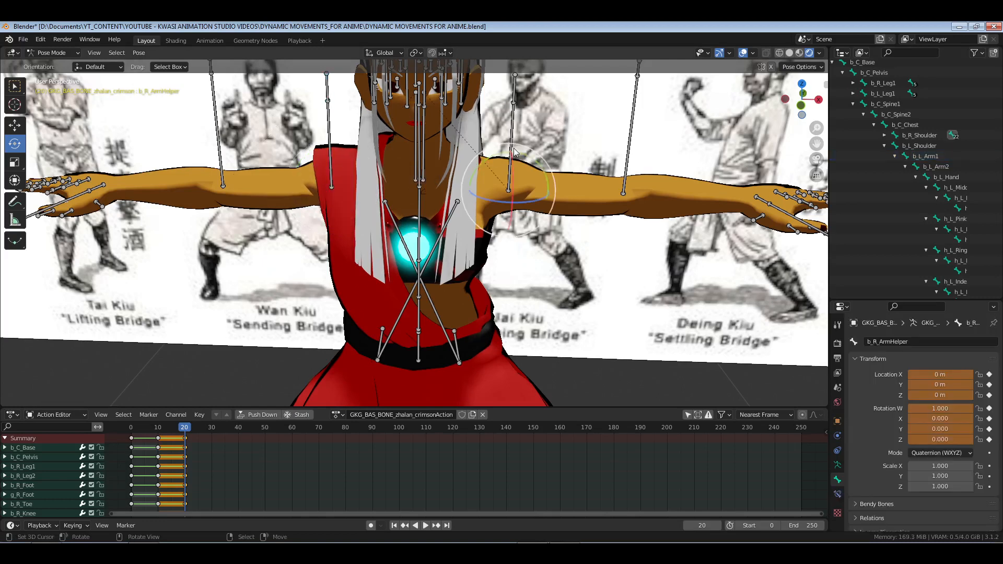
key("h")
right_click(505, 133)
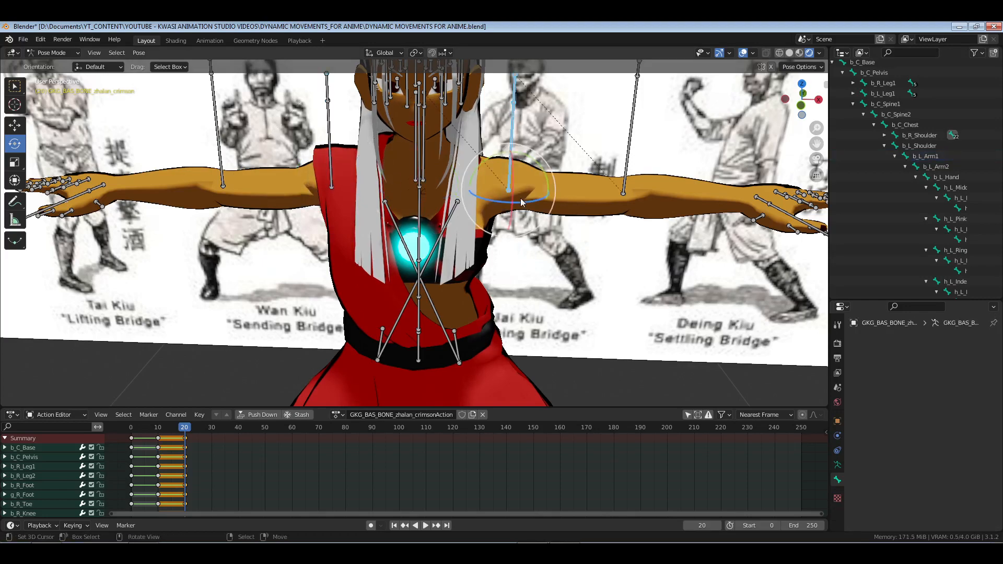
Rotate the character's right upper arm forward in the top view and tilt it slightly downward
scroll(496, 260, "down", 3)
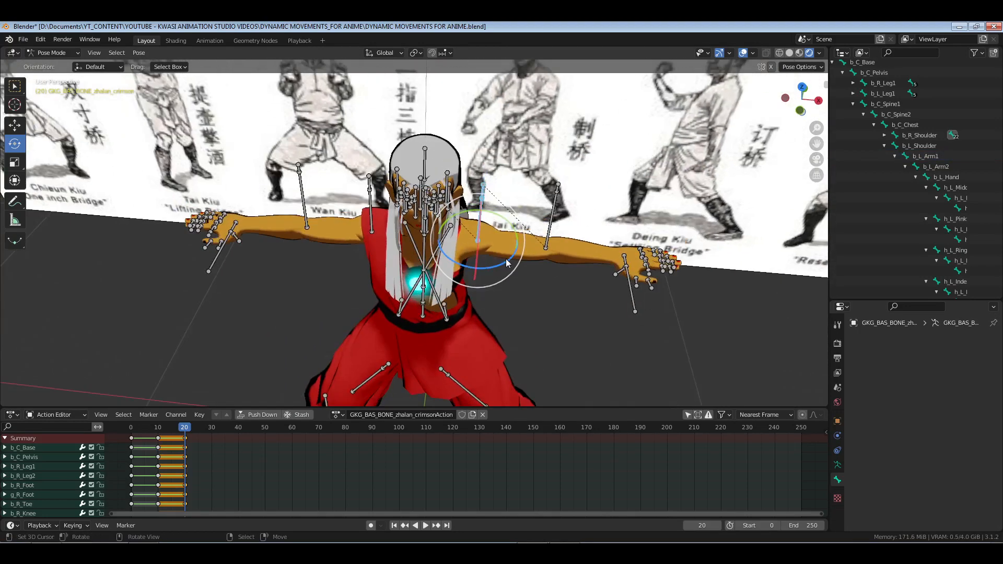
middle_click_drag(496, 260, 507, 263)
key("KP_7")
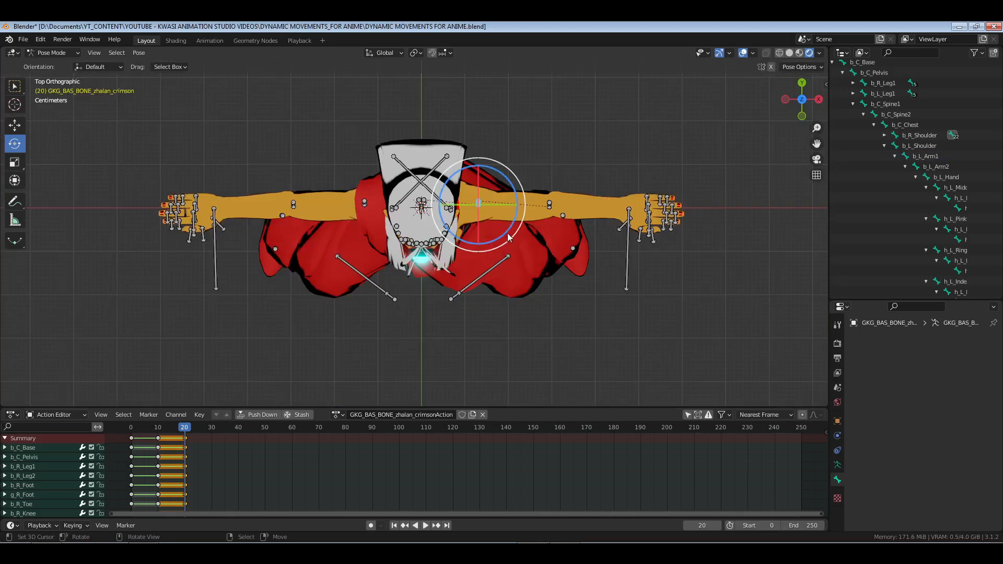
left_click_drag(508, 243, 448, 258)
middle_click_drag(565, 293, 543, 209)
left_click_drag(495, 204, 506, 226)
middle_click_drag(516, 313, 431, 255)
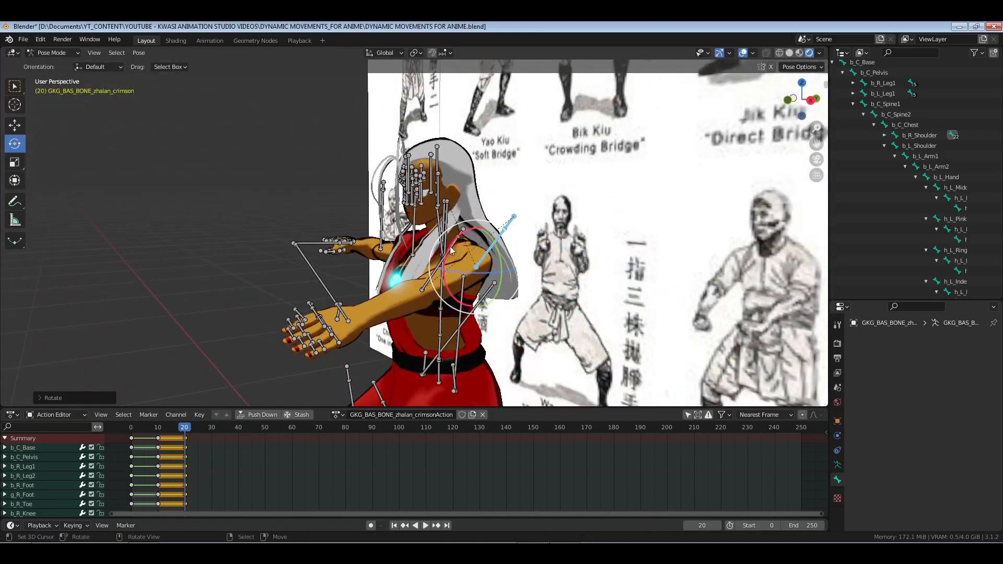
left_click_drag(452, 246, 442, 255)
middle_click_drag(442, 255, 446, 229)
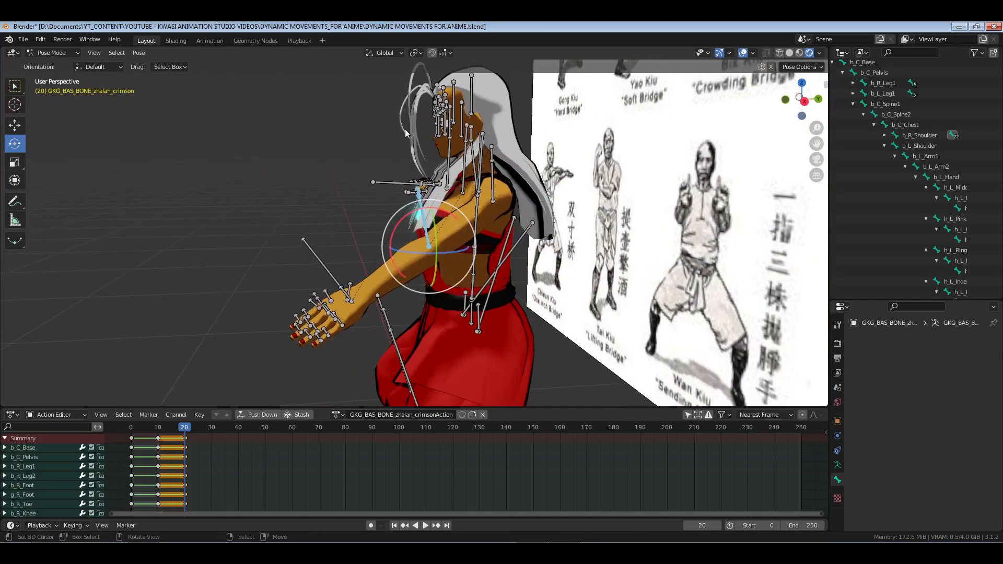
Switch the transform orientation to Local and bend the right forearm inward about its local Y axis
left_click(386, 53)
left_click(377, 97)
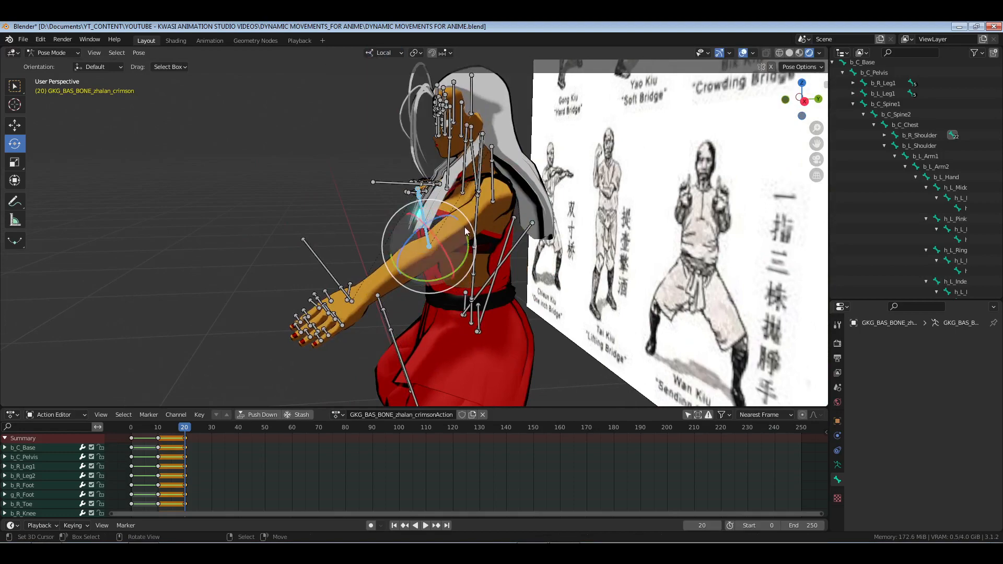
middle_click_drag(466, 227, 509, 264)
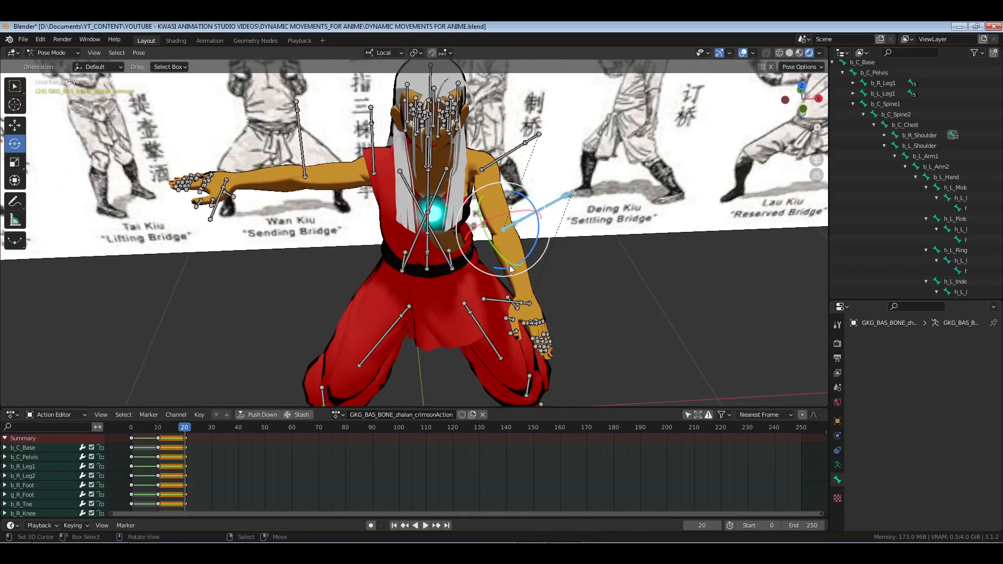
key("r")
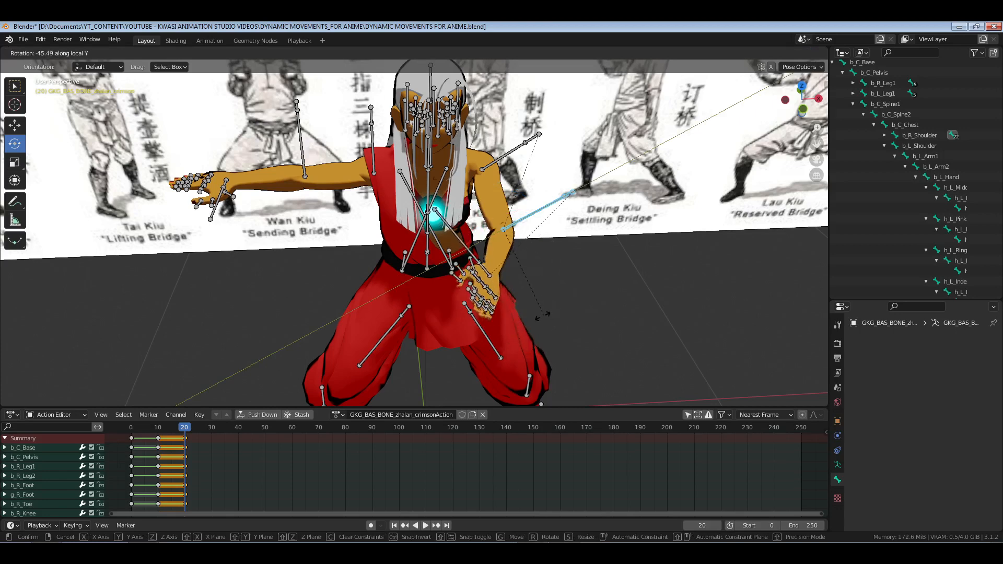
left_click(524, 308)
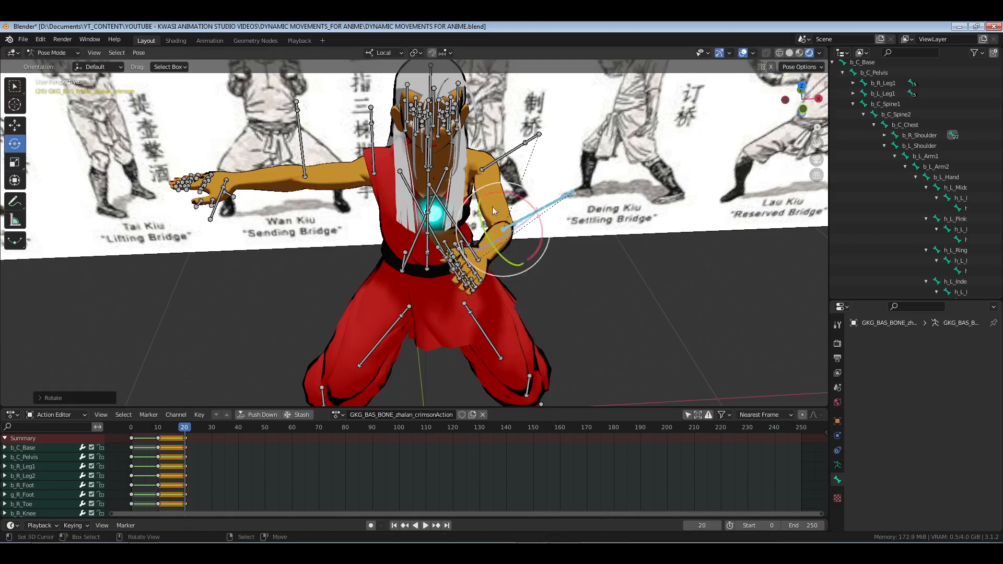
Rotate the right upper arm in the front view so the elbow drops closer to the torso
left_click(505, 160)
key("KP_1")
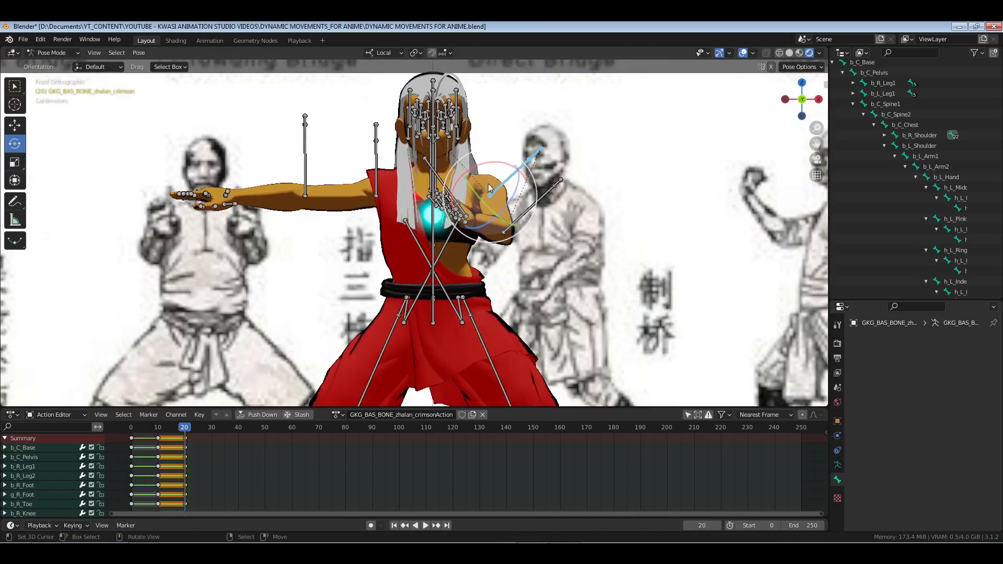
left_click_drag(479, 167, 511, 189)
middle_click_drag(510, 189, 465, 200)
Rotate the right forearm about its local axes so the hand points forward and slightly upward
left_click_drag(520, 242, 524, 272)
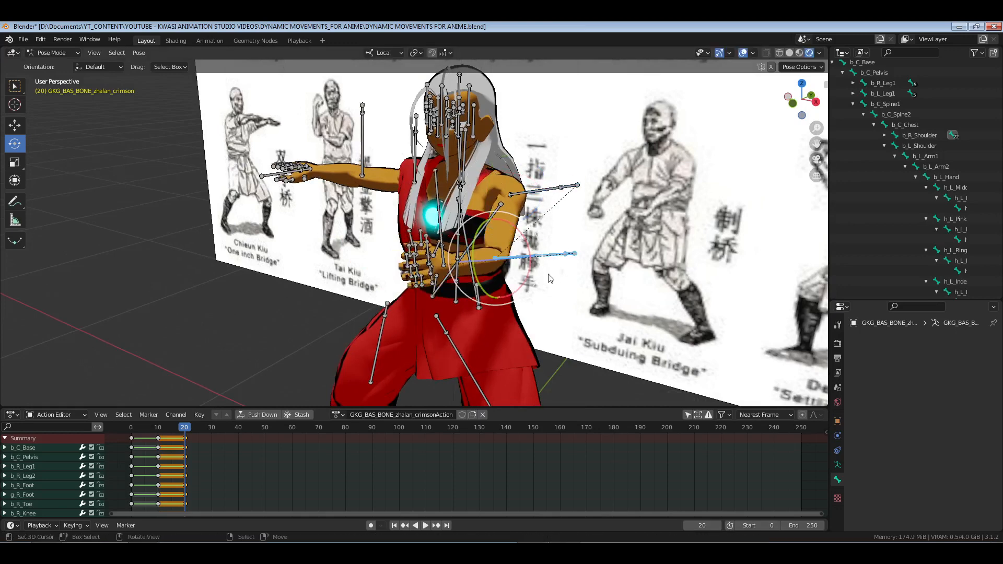
middle_click_drag(579, 280, 502, 225)
left_click_drag(501, 224, 506, 223)
middle_click_drag(505, 223, 536, 216)
left_click_drag(518, 255, 534, 262)
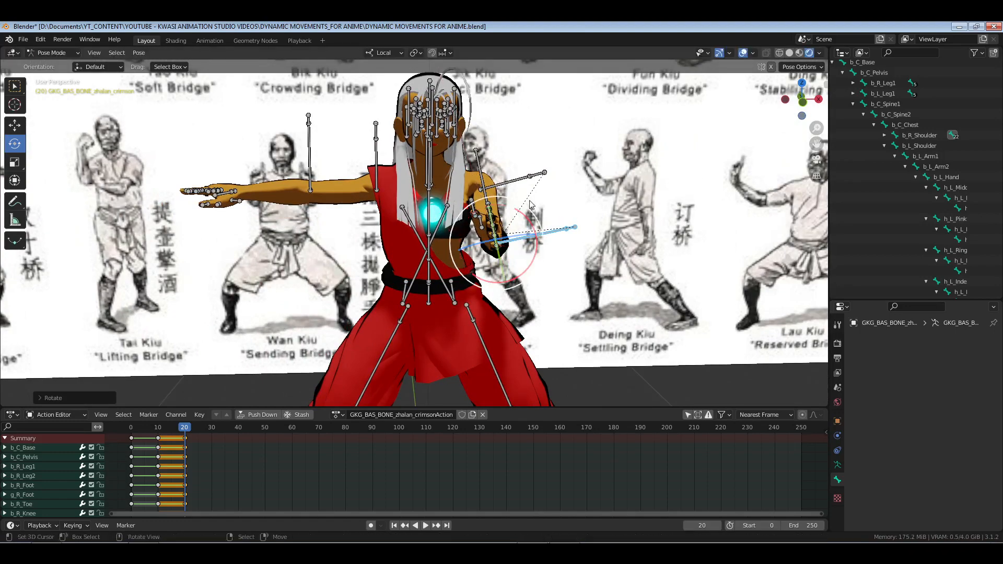
Refine the right upper arm's rotation about its local axes so the elbow is drawn back beside the body
middle_click_drag(534, 261, 480, 222)
left_click_drag(544, 217, 544, 220)
middle_click_drag(545, 219, 478, 224)
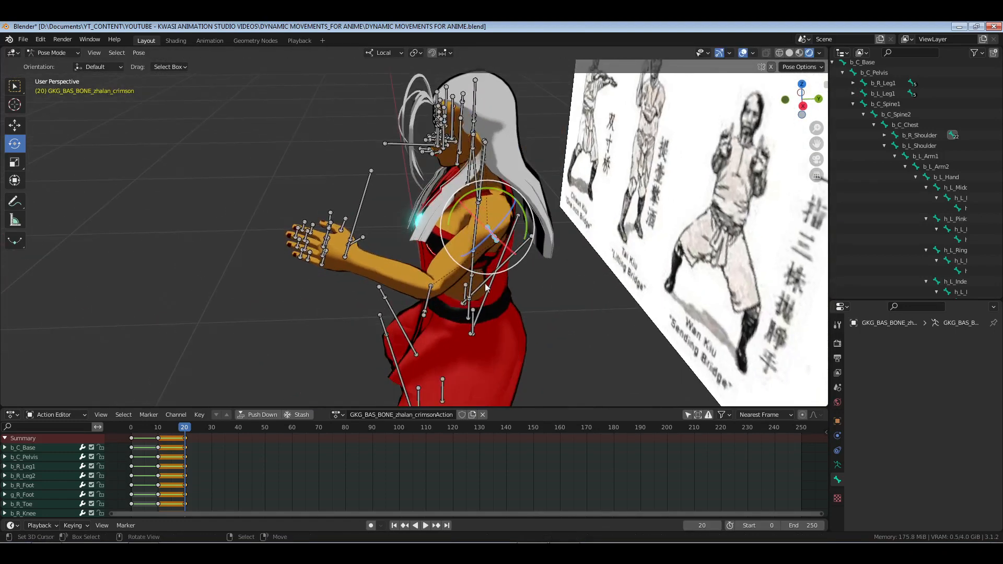
left_click_drag(486, 274, 502, 272)
middle_click_drag(502, 272, 560, 250)
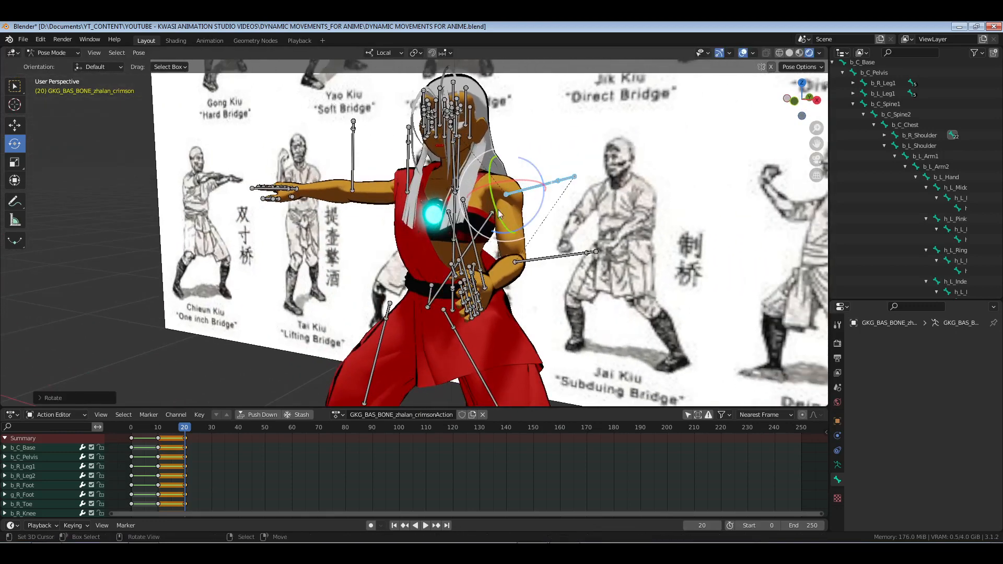
mouse_move(496, 203)
left_mouse_down()
mouse_move(489, 185)
mouse_move(488, 196)
left_mouse_up()
middle_click_drag(467, 258, 534, 273)
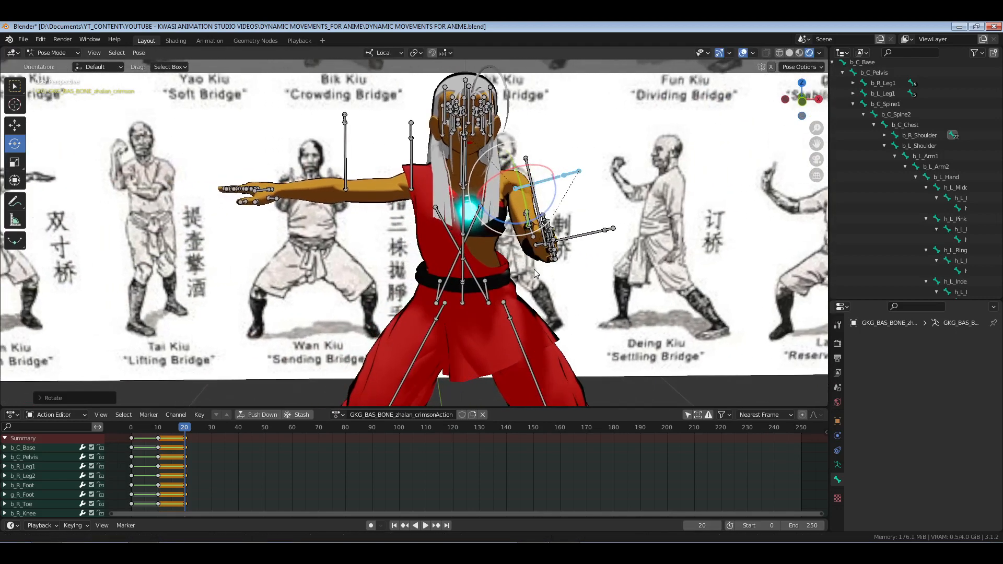
middle_click_drag(601, 270, 577, 255)
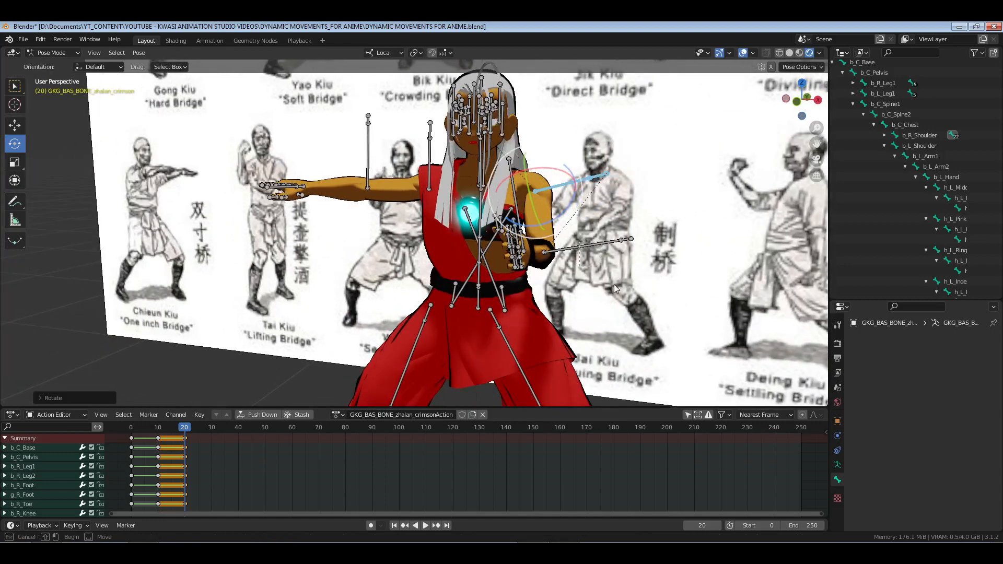
Bend the right forearm upward at the elbow so the hand rises in front of the upper chest
left_click_drag(614, 285, 617, 289)
middle_click_drag(607, 285, 526, 278)
left_click_drag(433, 246, 405, 206)
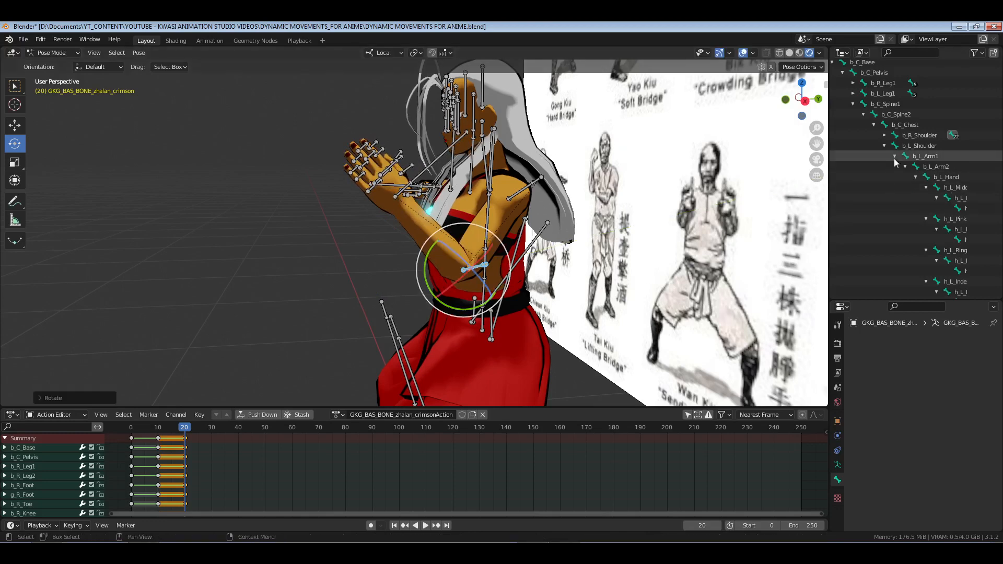
Collapse b_L_Shoulder in the bone hierarchy and rotate b_R_Hand about its local axes so the palm faces forward with the fingers up
left_click(885, 146)
middle_click_drag(398, 209, 482, 251)
left_click(487, 251)
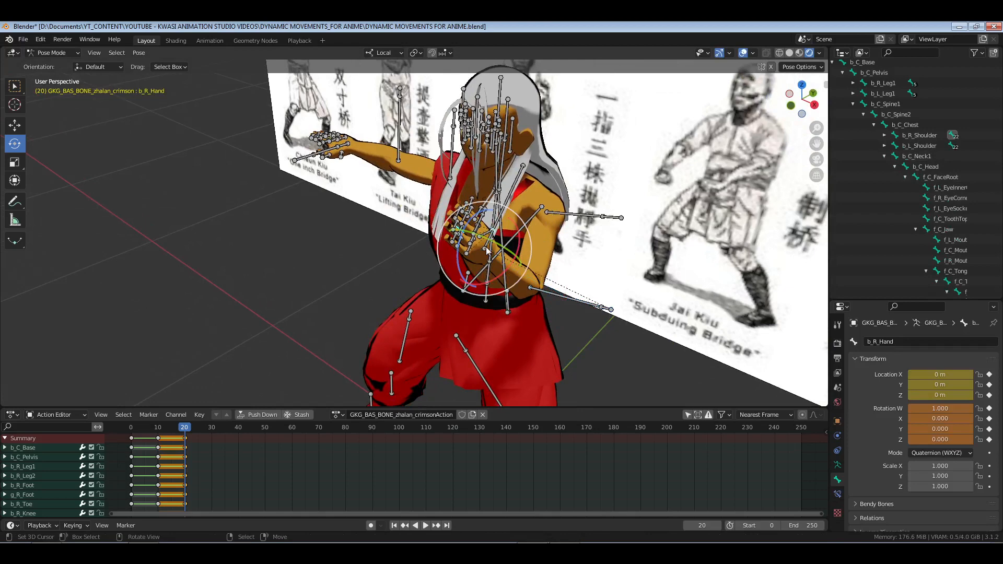
middle_click_drag(481, 287, 504, 288)
left_click_drag(532, 269, 572, 234)
middle_click_drag(572, 233, 480, 238)
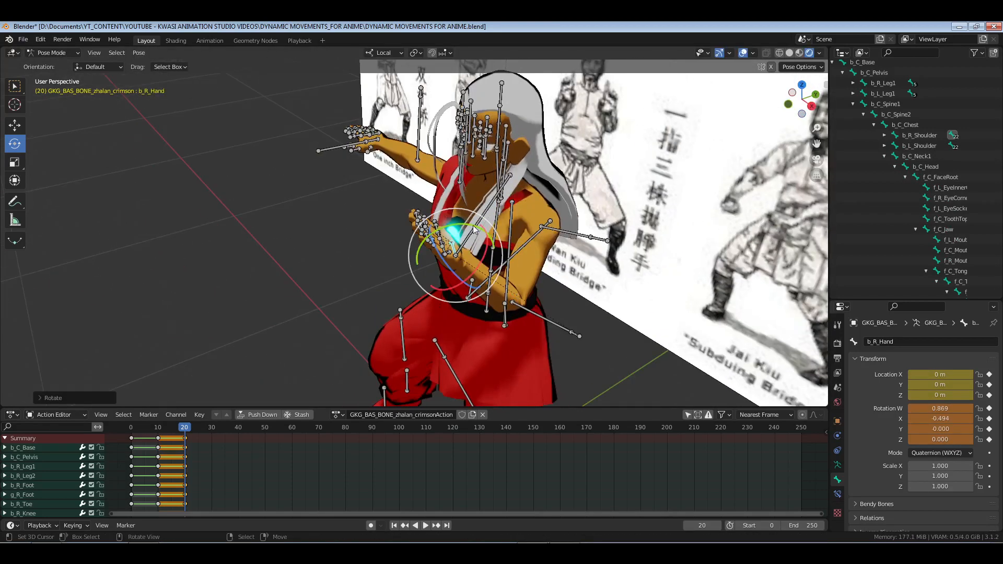
left_click_drag(474, 228, 453, 300)
left_click(535, 316)
key("KP_1")
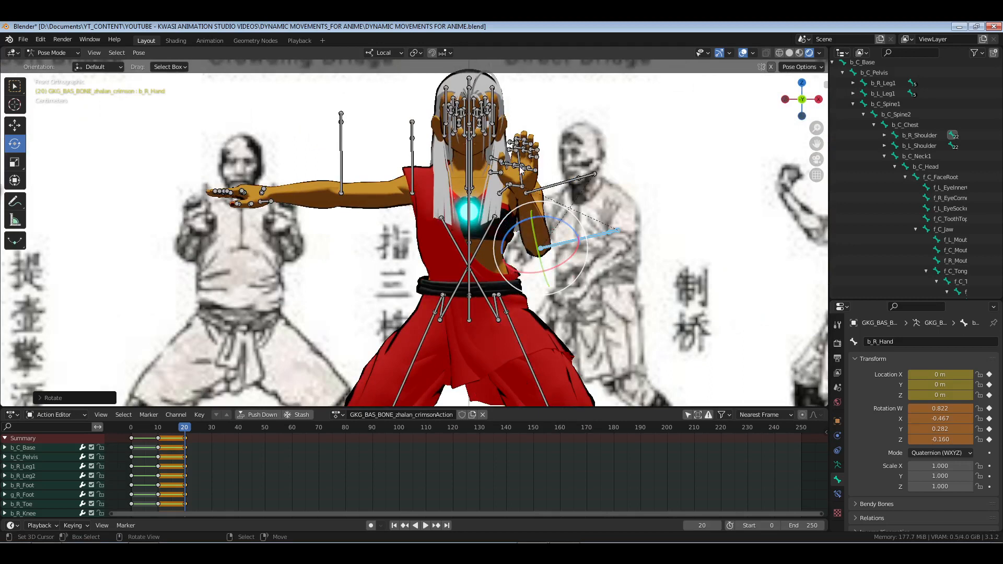
Rotate b_R_Hand about its local axes so the raised right palm faces forward with the fingers upright
left_click(521, 184)
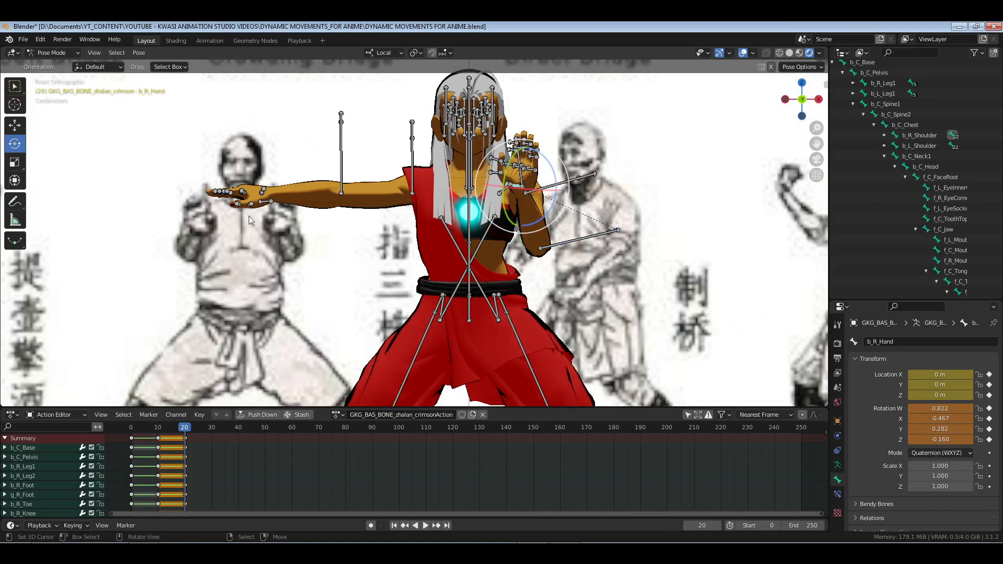
left_click_drag(529, 208, 538, 210)
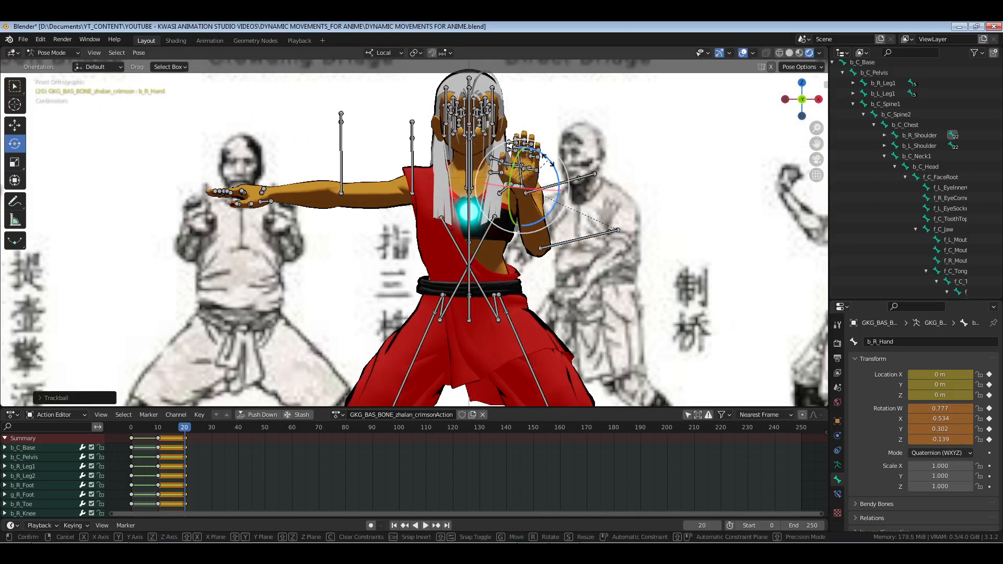
left_click_drag(544, 163, 548, 159)
left_click_drag(530, 207, 537, 207)
Rotate the right upper arm so the elbow tucks in closer to the body
middle_click_drag(438, 224, 574, 246)
right_click(559, 201)
key("KP_1")
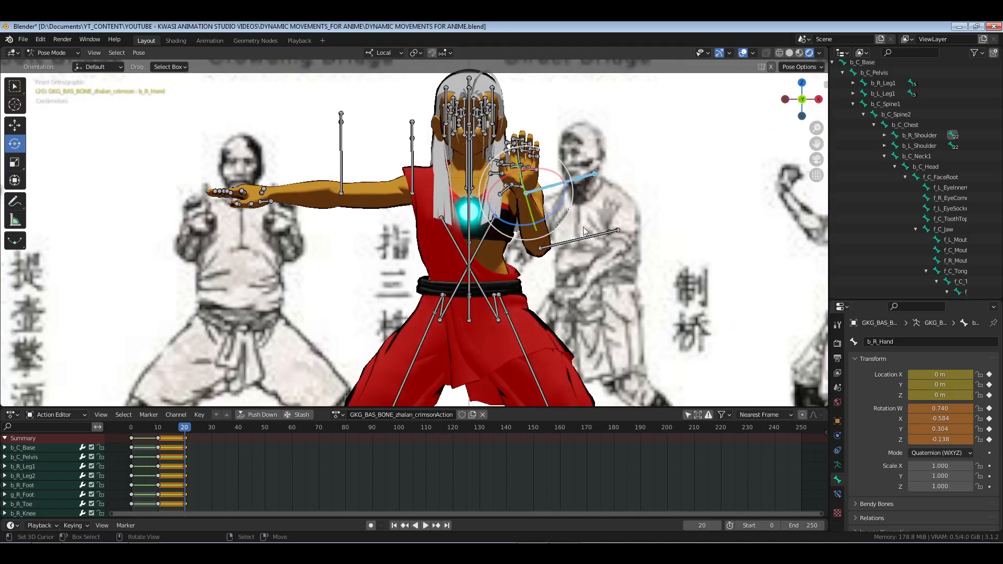
left_click_drag(557, 231, 567, 264)
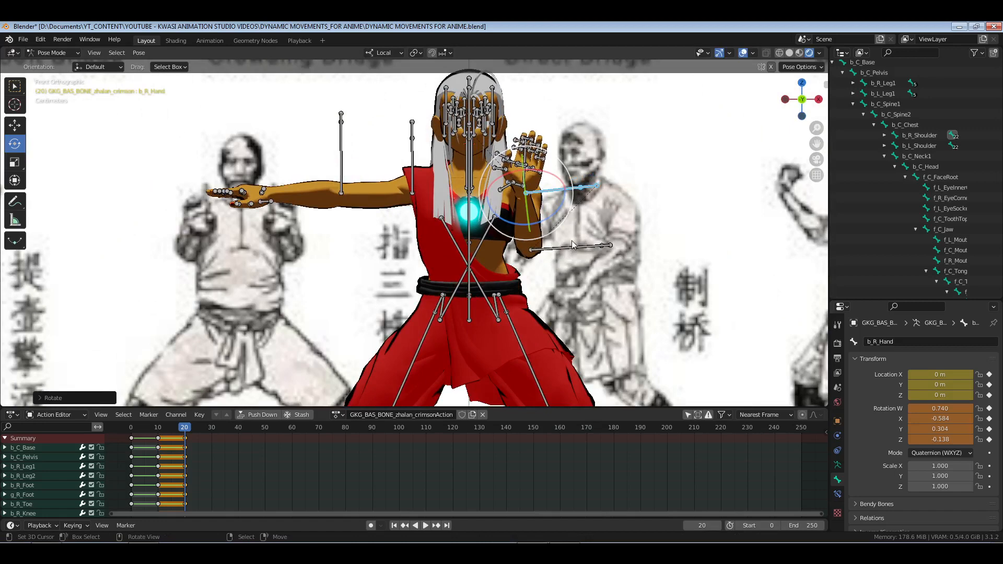
Rotate the right forearm to stand nearly vertical in front of the shoulder, and readjust b_R_Hand so the palm stays forward
left_click(573, 243)
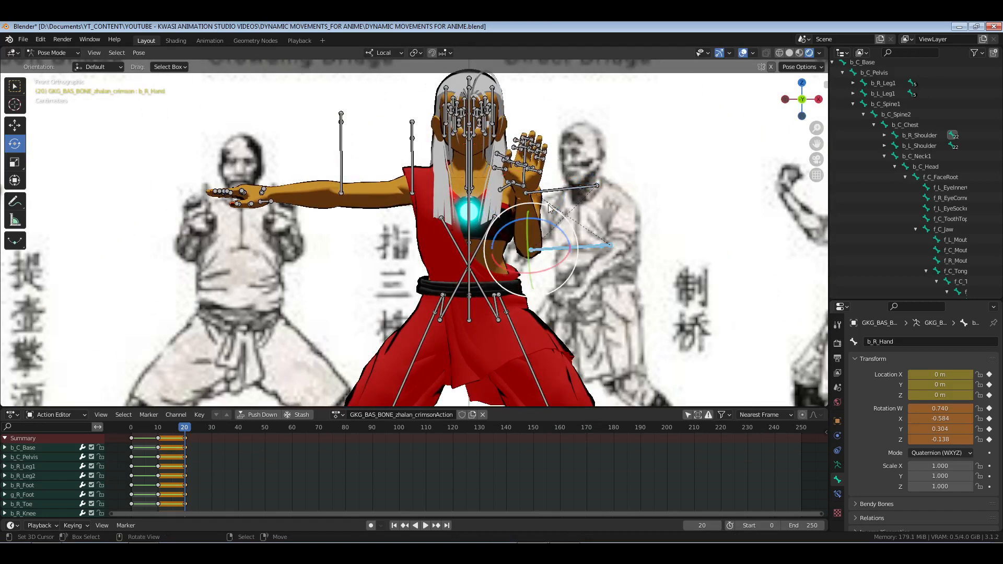
left_click_drag(548, 210, 549, 207)
left_click(549, 207)
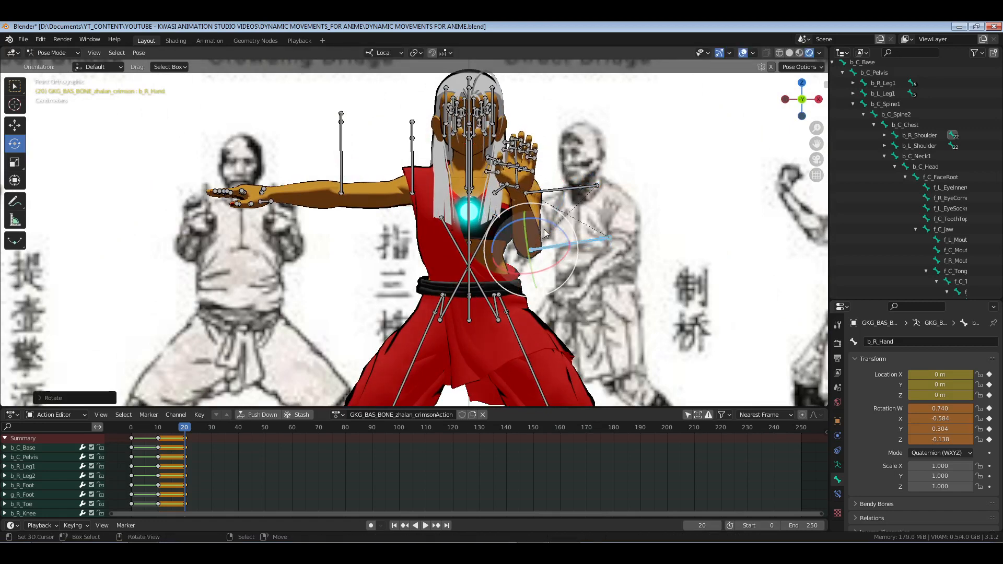
key("r")
key("r")
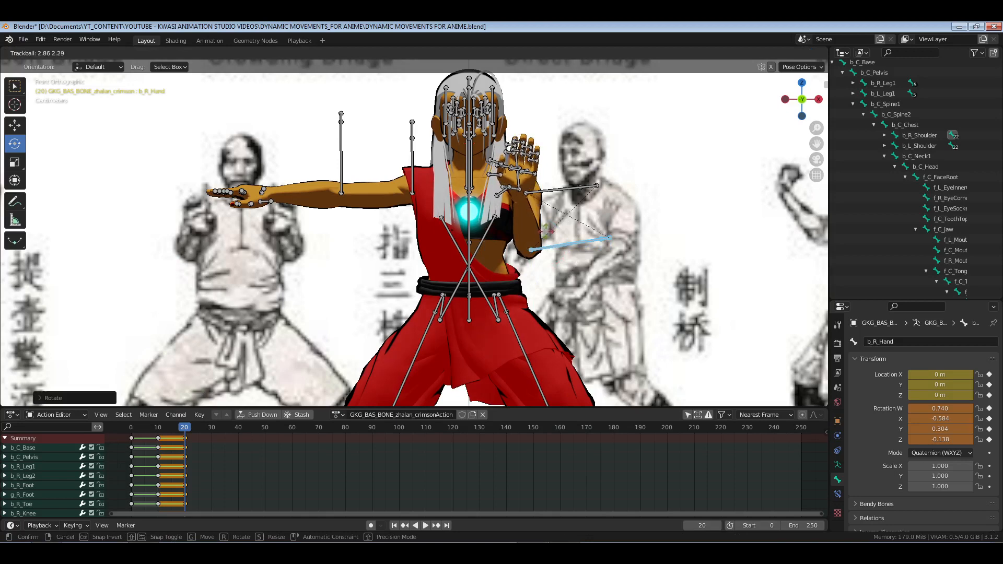
left_click(475, 222)
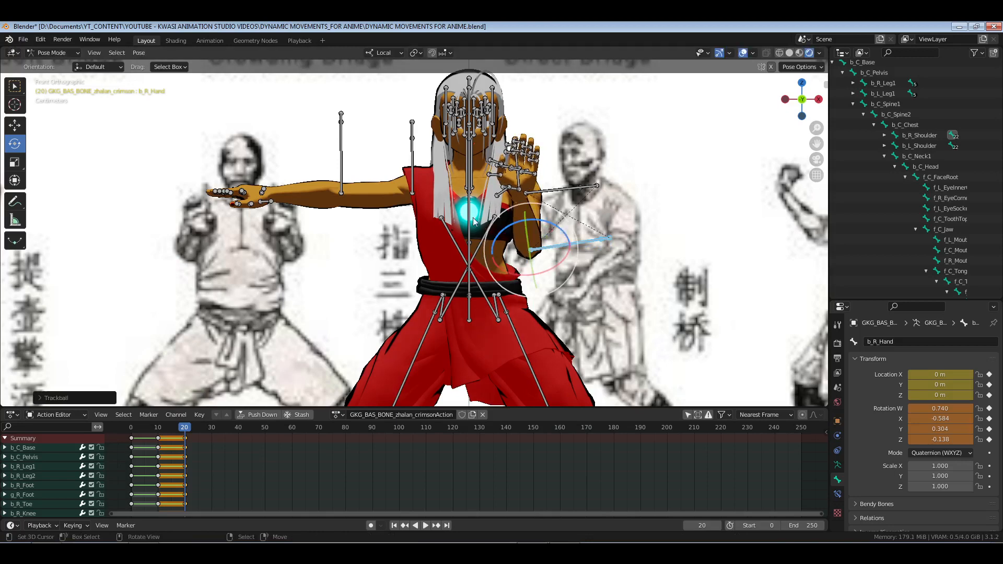
right_click(516, 193)
left_click_drag(536, 233, 528, 208)
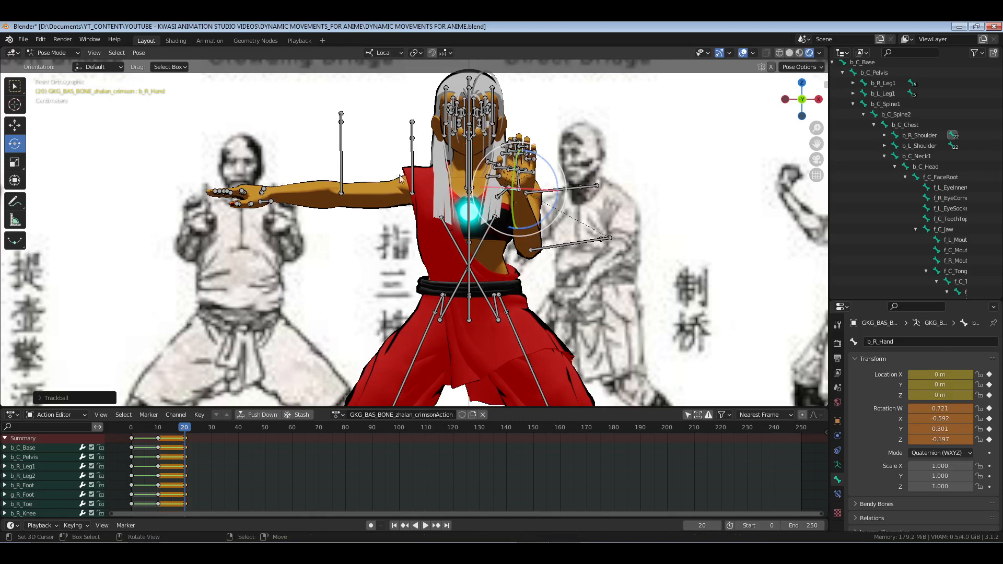
Rotate the outstretched left upper arm down and forward beside the torso
left_click(412, 193)
left_click_drag(431, 227, 432, 211)
middle_click_drag(431, 212, 447, 260)
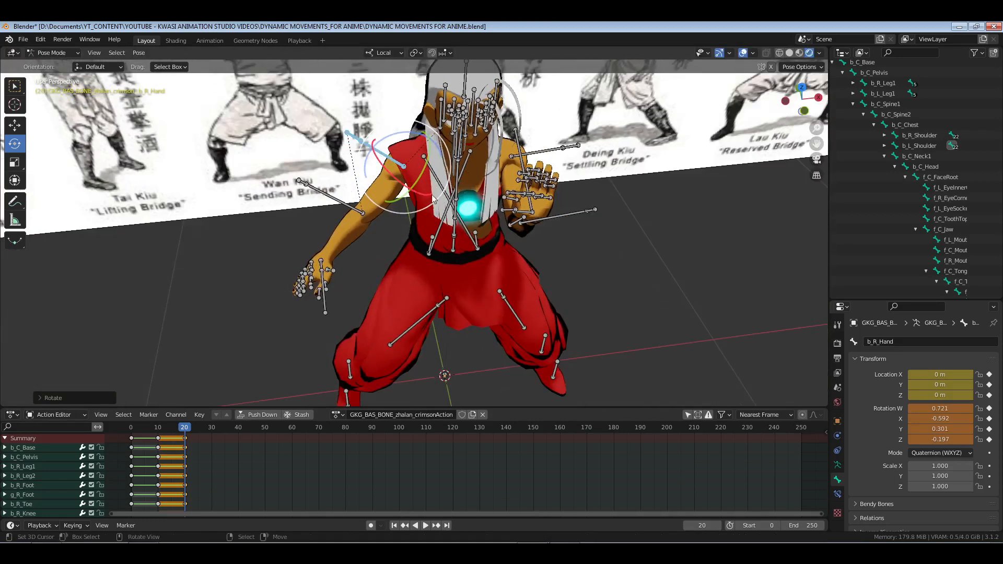
left_click_drag(432, 200, 411, 206)
Rotate the left forearm about its local Y axis by about 95 degrees to bend the elbow and raise the hand
left_click_drag(344, 189, 411, 241)
key("r")
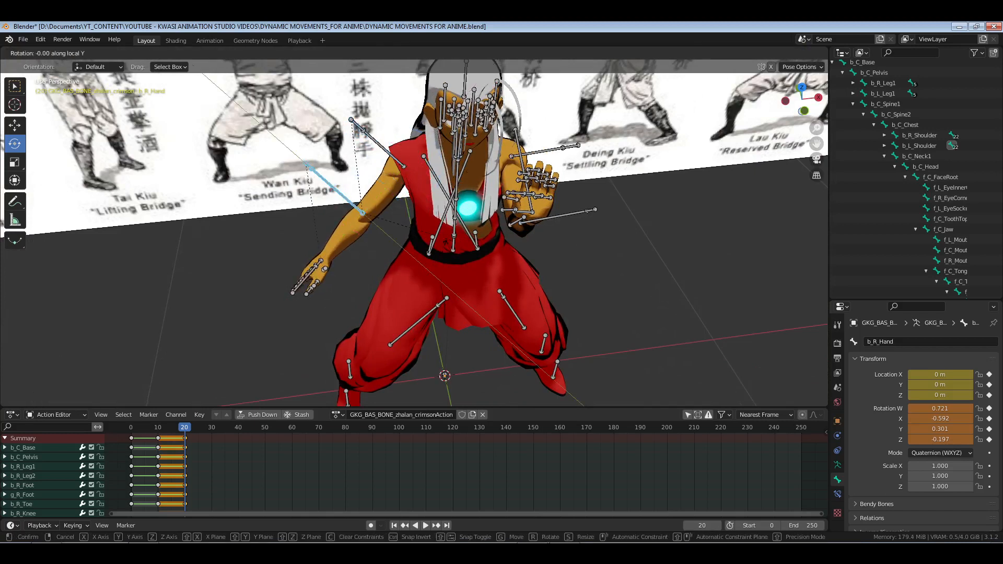
key("y")
key("y")
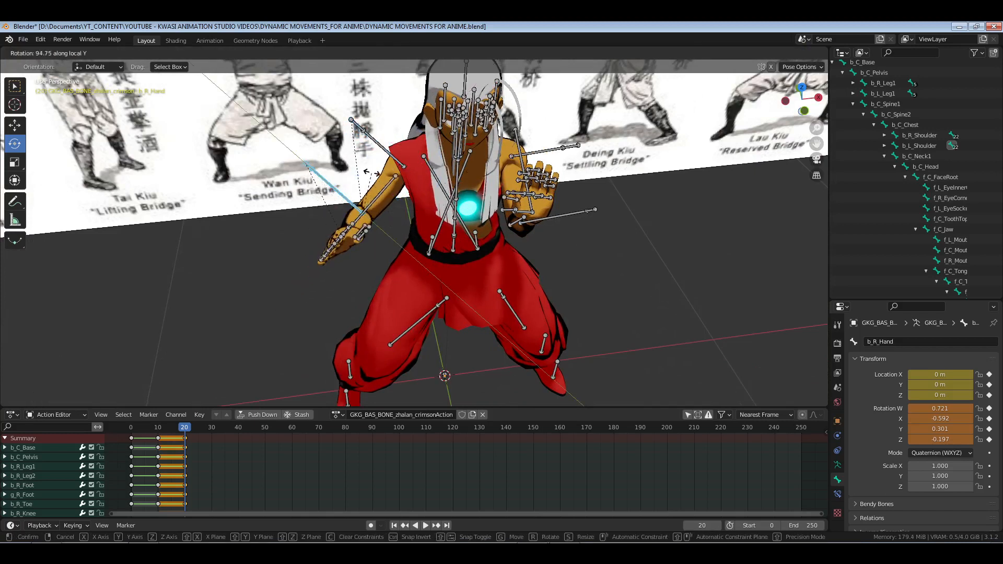
left_click(375, 172)
Rotate the left upper arm so the elbow drops beside the waist and the hand comes in front of the shoulder
left_click_drag(390, 143, 364, 153)
key("KP_1")
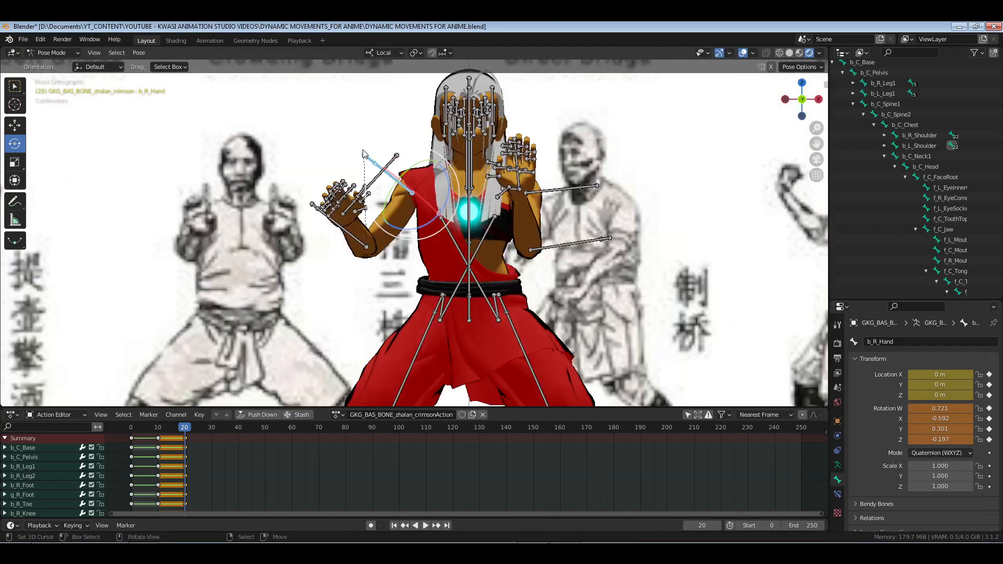
left_click_drag(407, 234, 431, 200)
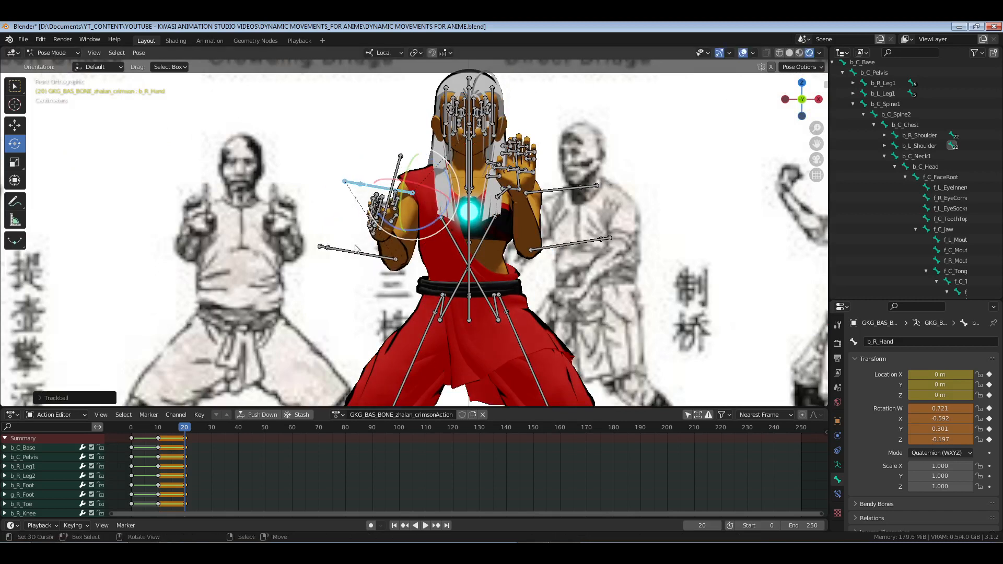
Rotate the left forearm upright and turn b_L_Hand so the palm faces forward with the fingers up
left_click_drag(355, 245, 369, 263)
left_click_drag(398, 227, 410, 205)
left_click(396, 193)
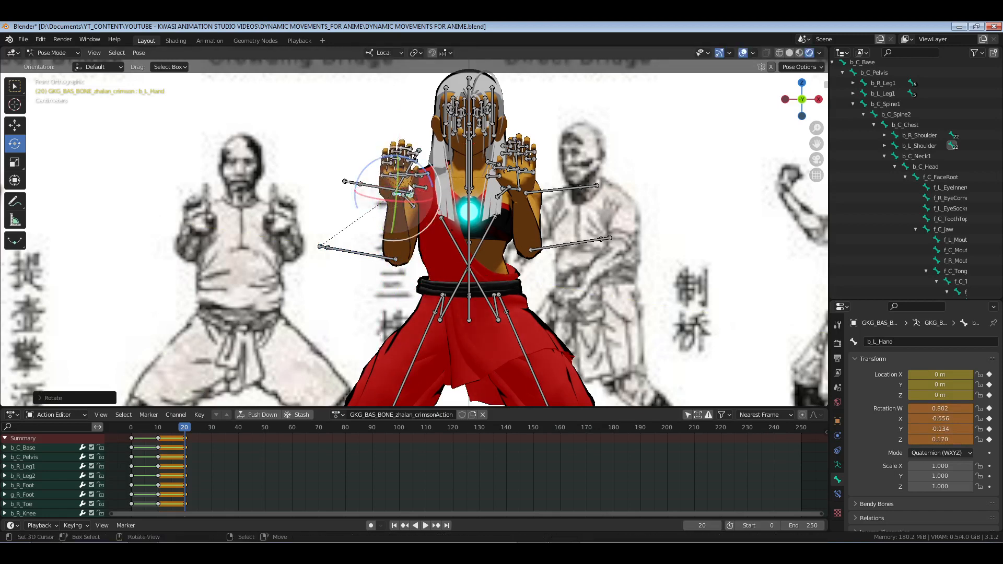
Refine the left upper arm's rotation so the raised left arm mirrors the right one from the front
scroll(410, 218, "down", 3)
middle_click_drag(409, 218, 472, 253)
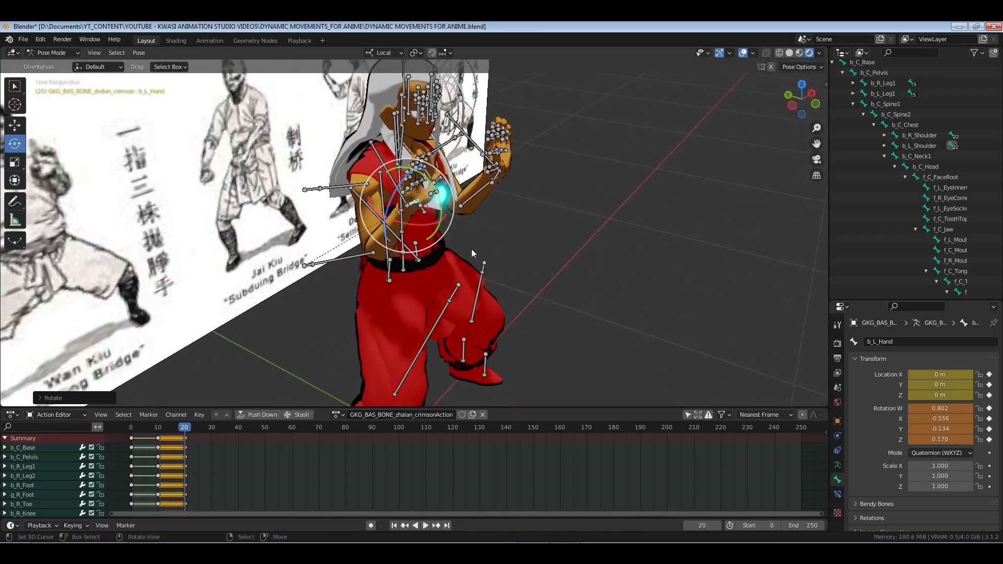
middle_click_drag(326, 181, 372, 188)
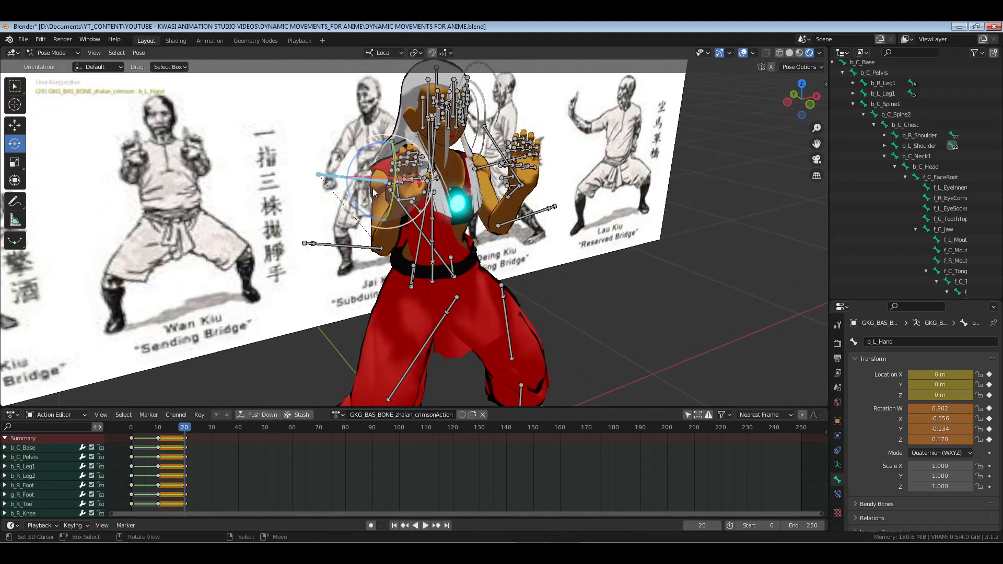
scroll(400, 232, "up", 2)
key("KP_1")
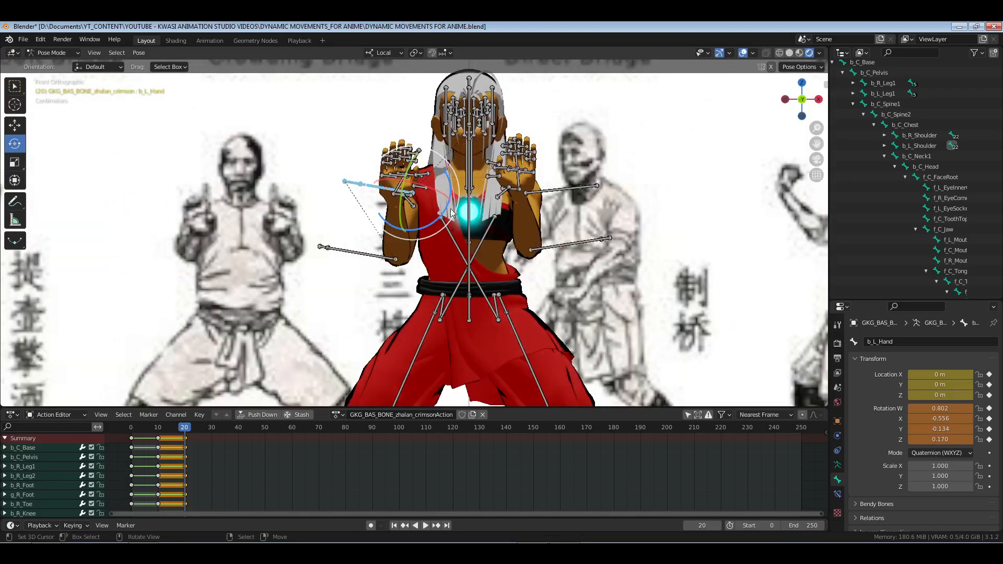
left_click_drag(450, 209, 428, 187)
Rotate the left forearm from the side so its bend and hand height match the right arm
middle_click_drag(428, 246, 404, 263)
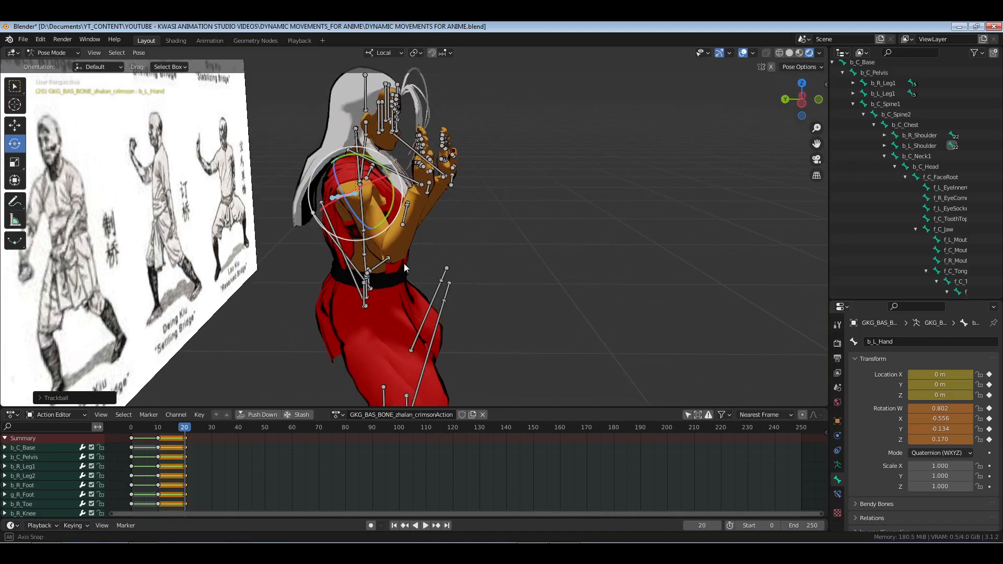
left_click(374, 263)
key("r")
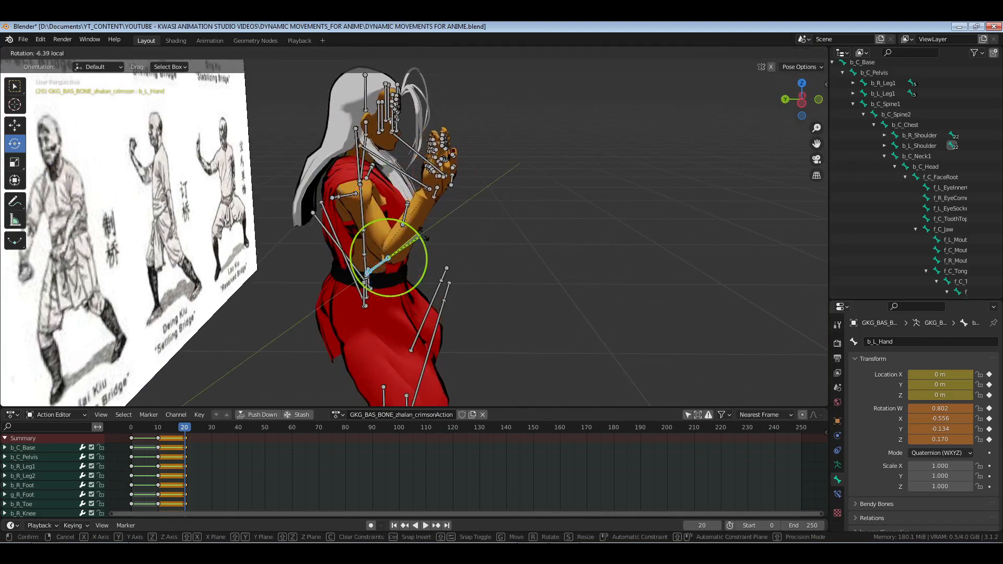
left_click_drag(424, 234, 423, 239)
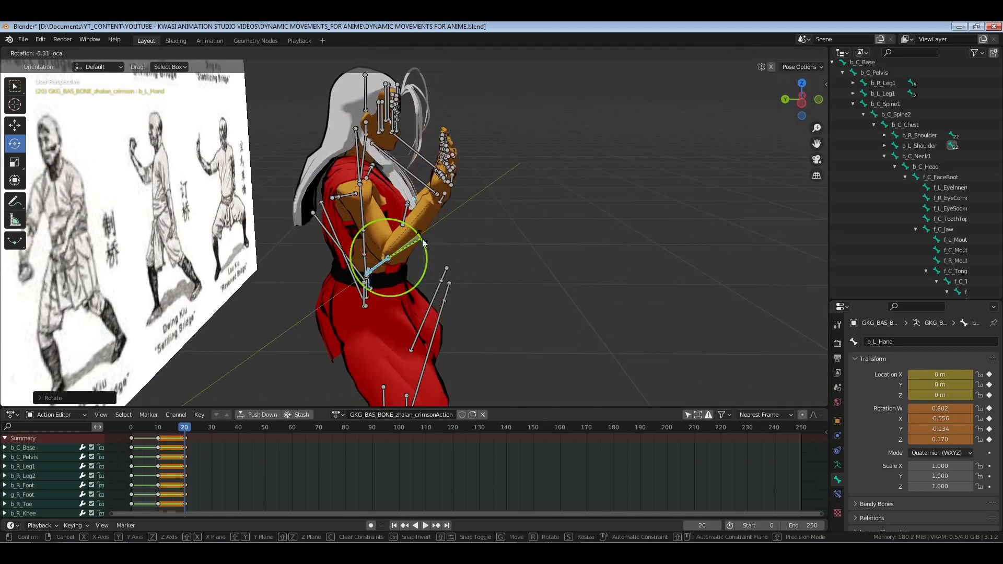
middle_click_drag(422, 240, 312, 230)
left_click_drag(412, 280, 420, 277)
Fine-tune the left forearm's rotation from the front and side so it stands upright like the right forearm
key("KP_1")
middle_click_drag(430, 246, 439, 250, "shift")
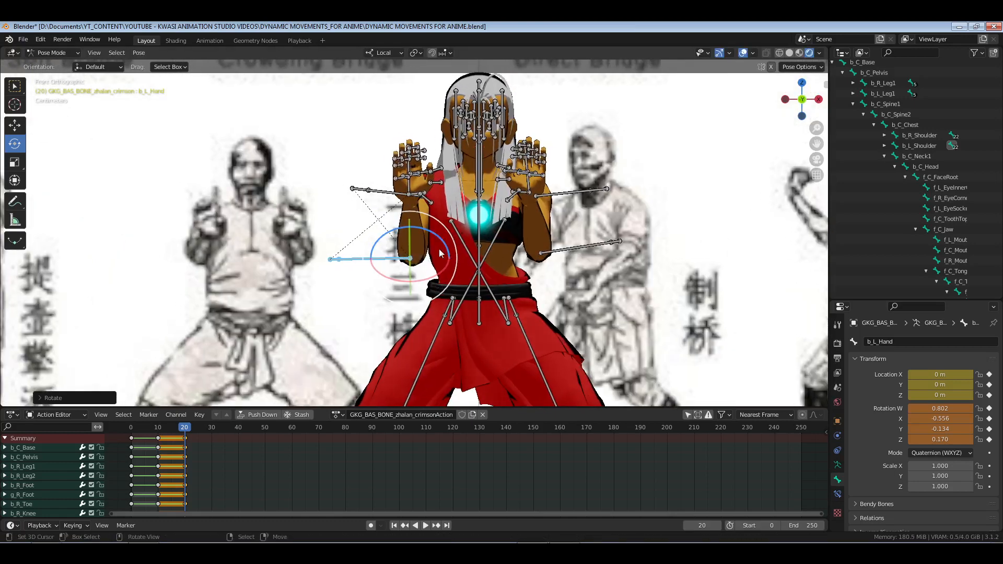
left_click_drag(439, 254, 441, 234)
scroll(526, 213, "down", 2)
middle_click_drag(526, 212, 378, 257)
left_click_drag(374, 256, 387, 251)
Rotate the left upper arm about its local axes so the left elbow lines up with the right elbow
left_click(308, 220)
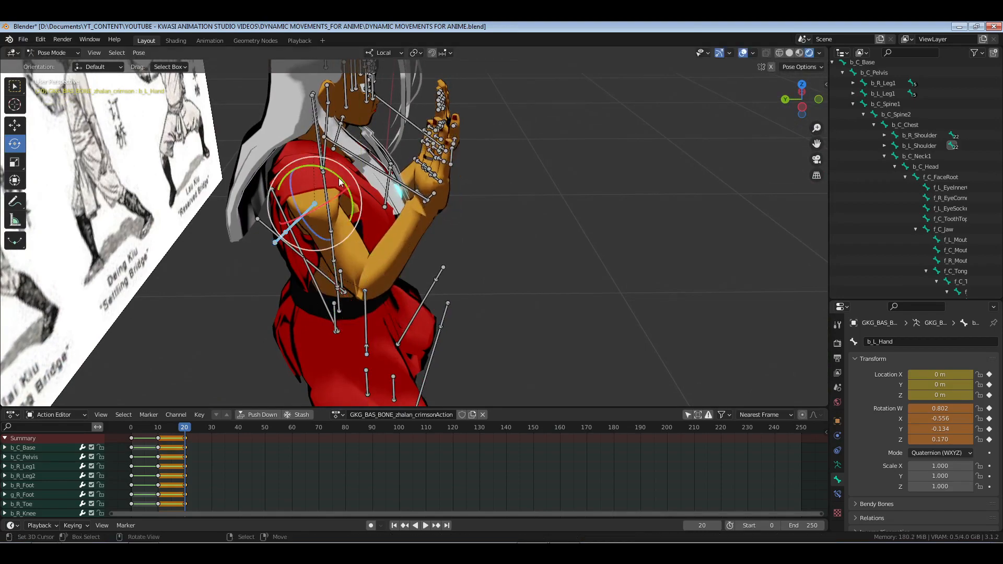
left_click_drag(340, 182, 440, 207)
middle_click_drag(440, 207, 468, 213)
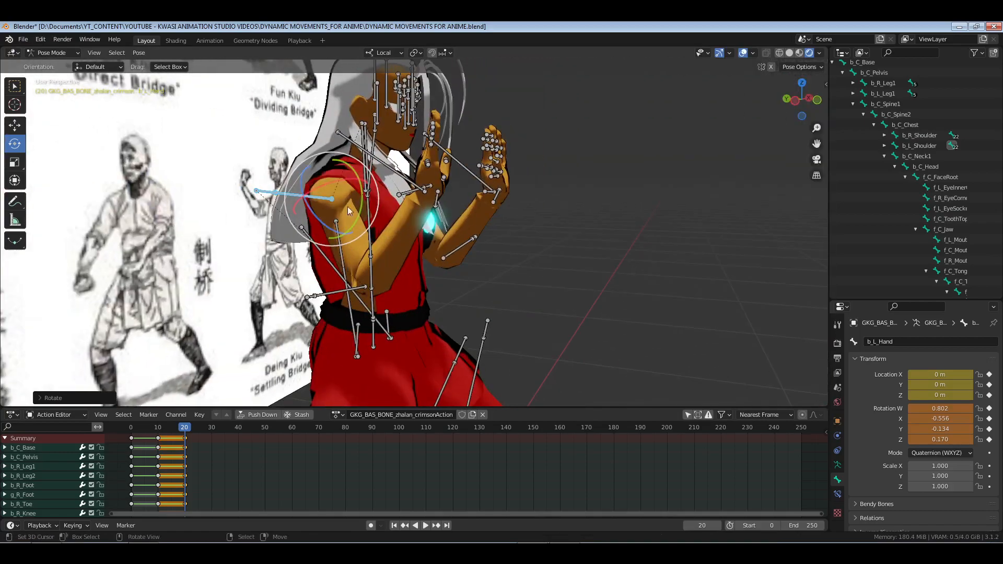
middle_click_drag(494, 273, 435, 275)
key("KP_1")
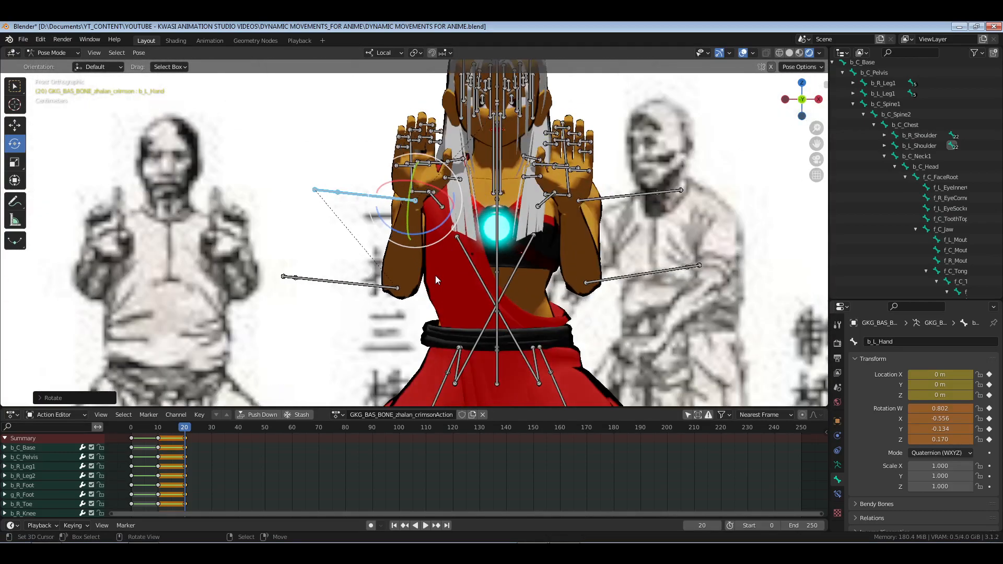
left_click_drag(438, 243, 471, 264)
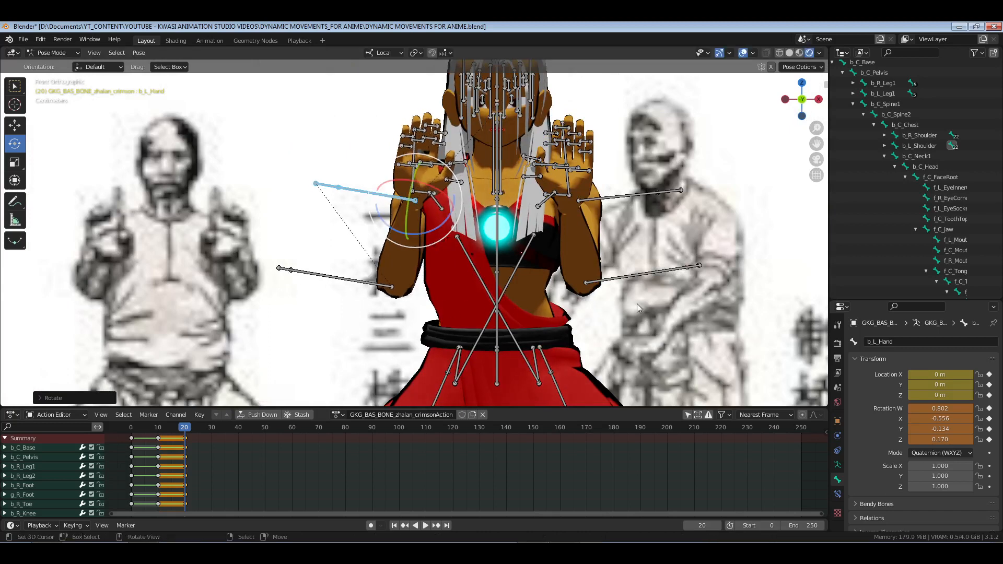
Select b_R_Shoulder and b_L_Shoulder together and clear their location
middle_click_drag(524, 288, 520, 293, "shift")
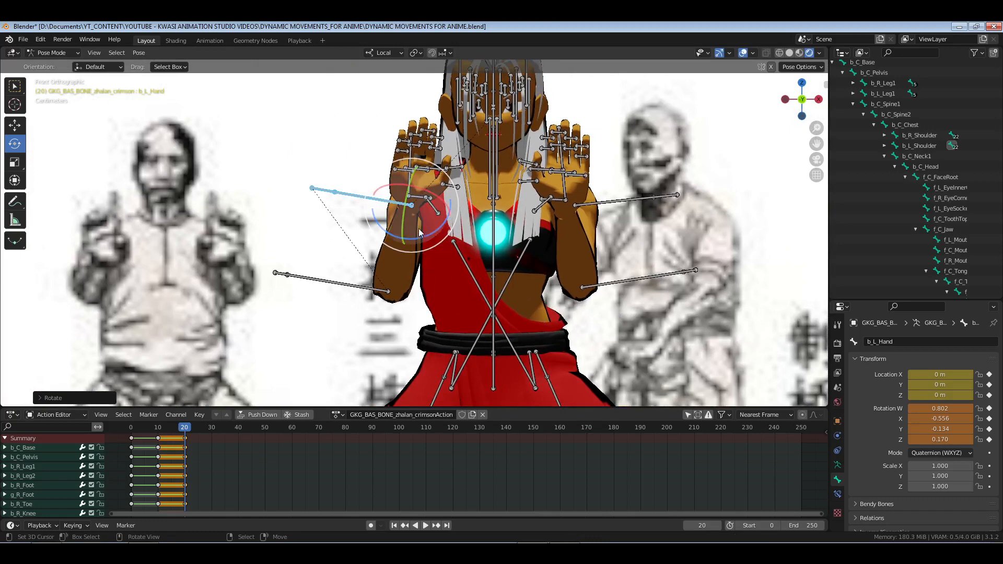
left_click(615, 201)
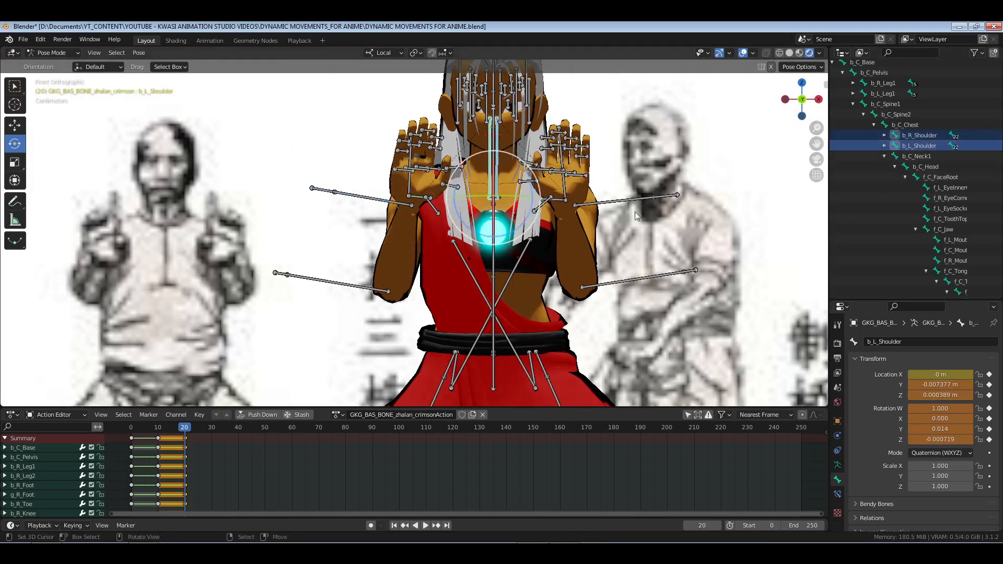
key("alt+g")
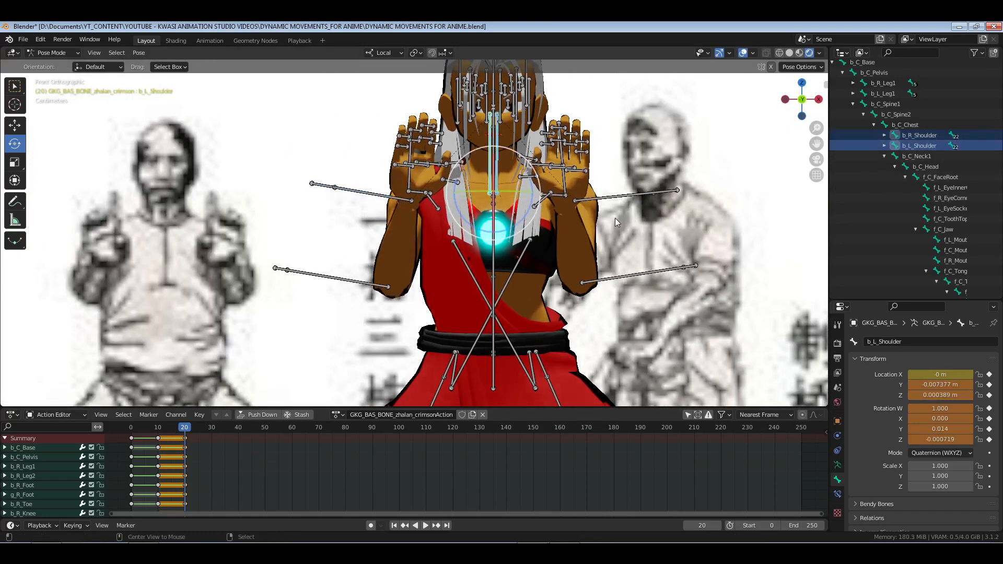
Rotate the left upper arm slightly with the trackball rotation to raise the left elbow
left_click(375, 194)
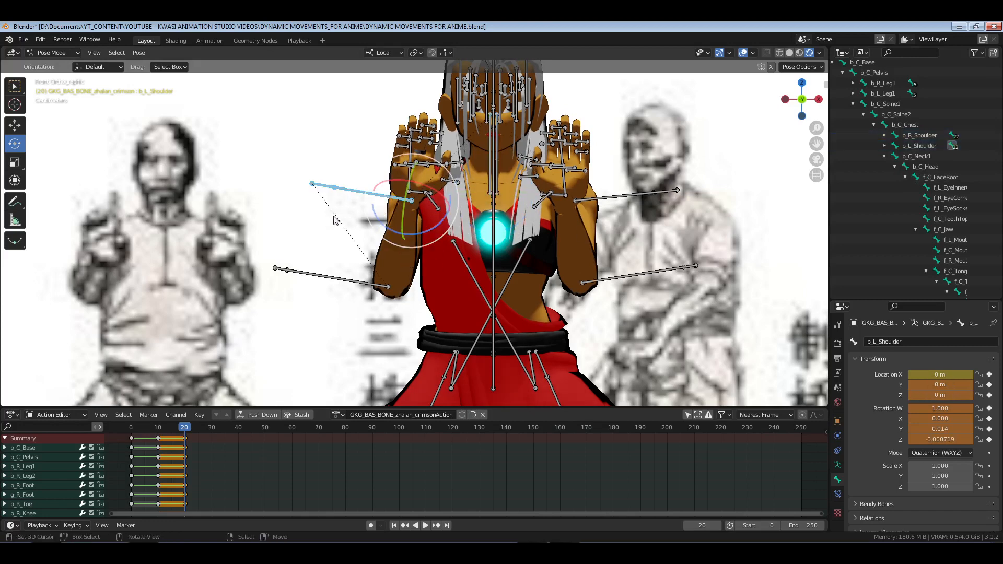
key("r")
key("r")
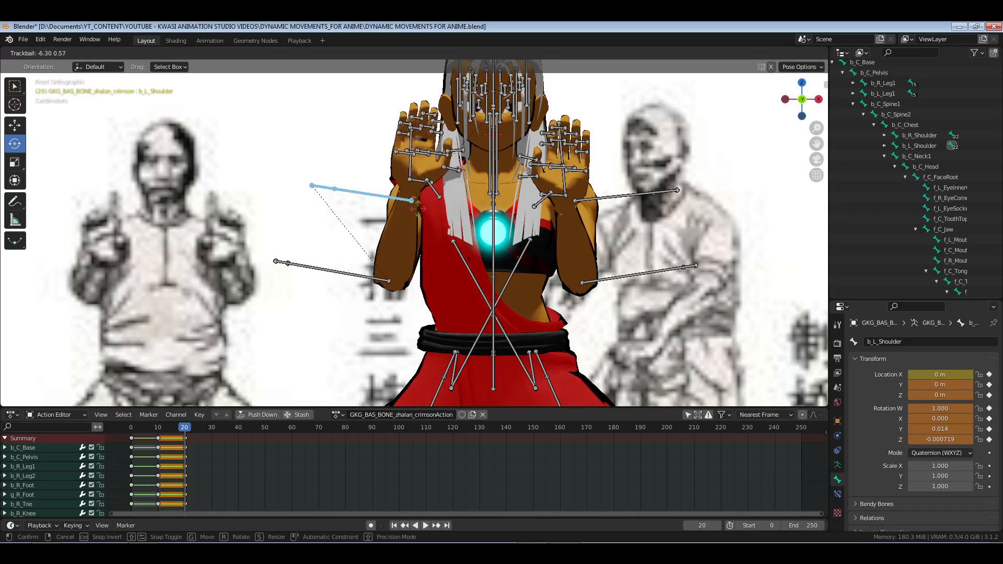
left_click(417, 227)
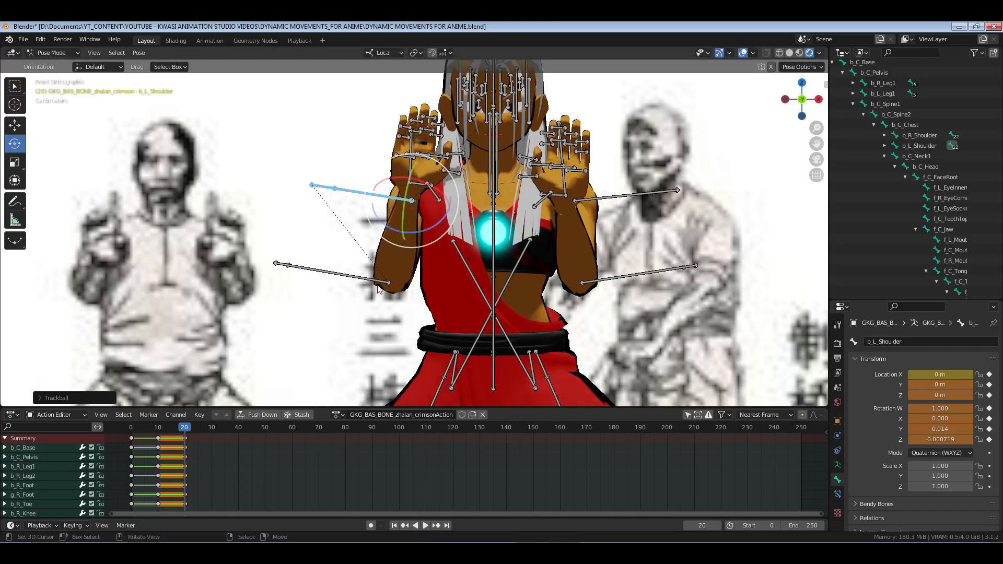
Rotate the left forearm slightly with the trackball rotation so the left hand sits level with the right hand
right_click(354, 279)
key("r")
key("r")
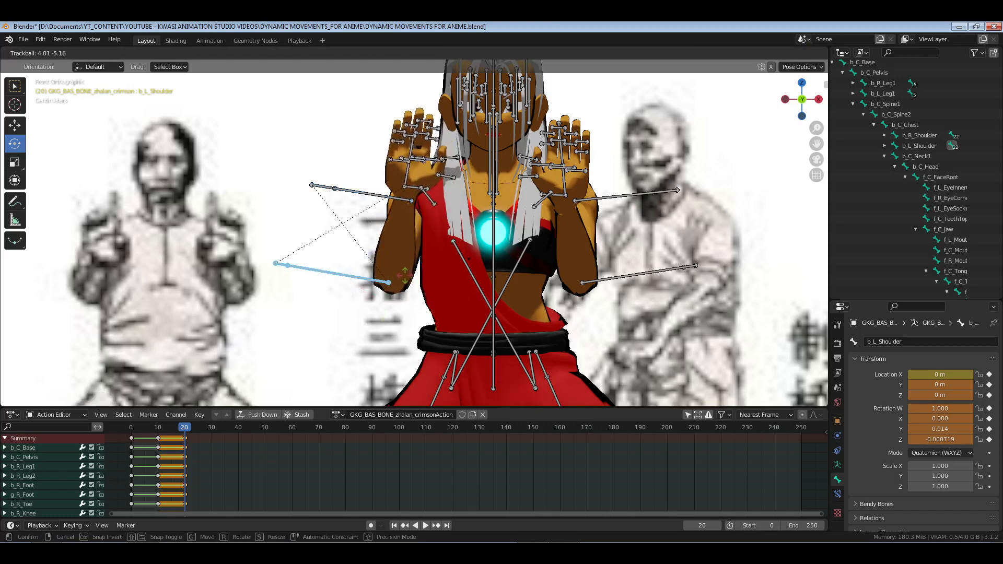
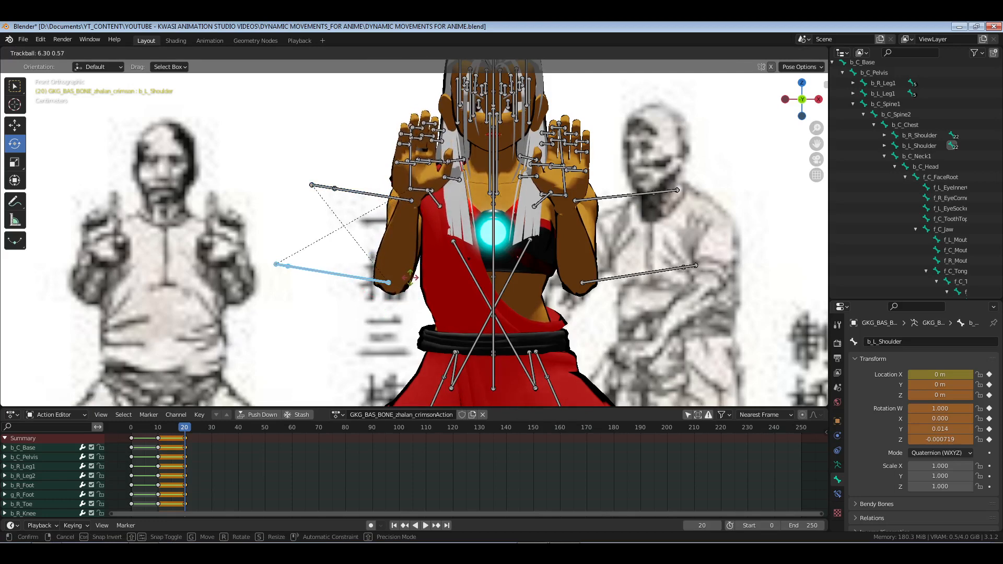
left_click(410, 278)
middle_click_drag(411, 278, 499, 291)
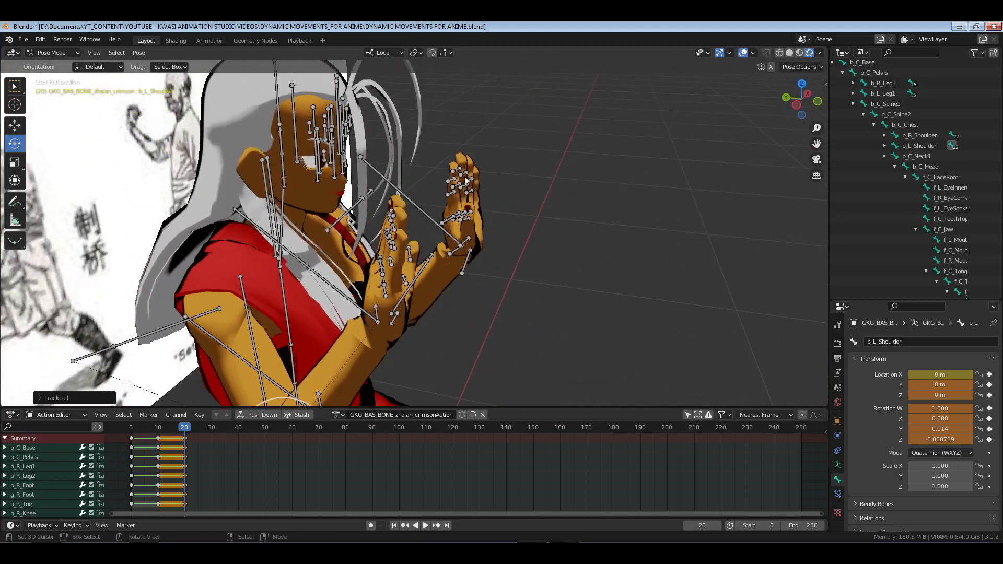
Select all bones of the right hand, including the thumb base bone h_R_Thumb1
left_click_drag(501, 139, 447, 245)
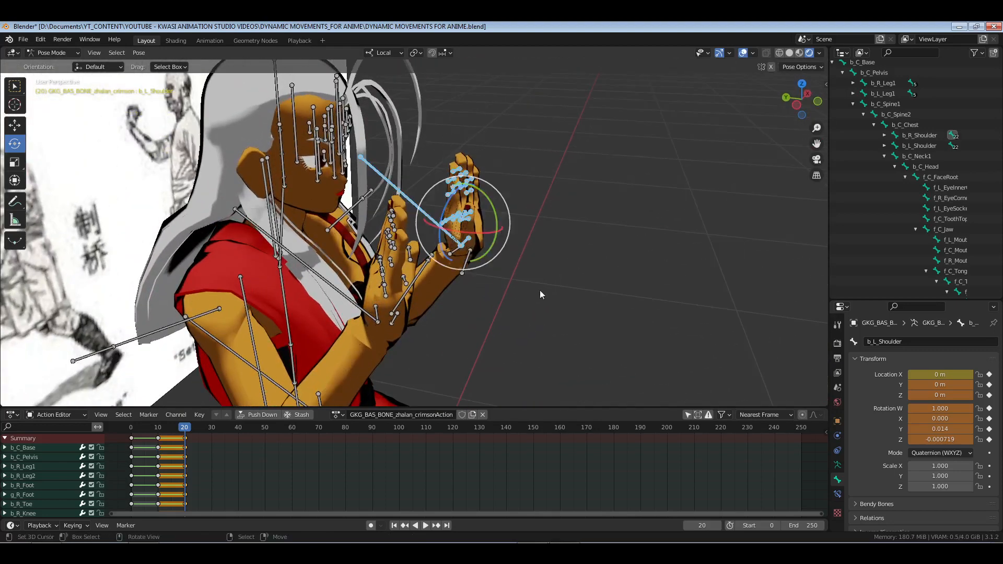
middle_click_drag(540, 290, 485, 285)
middle_click_drag(631, 309, 536, 302)
left_click(453, 293, "shift")
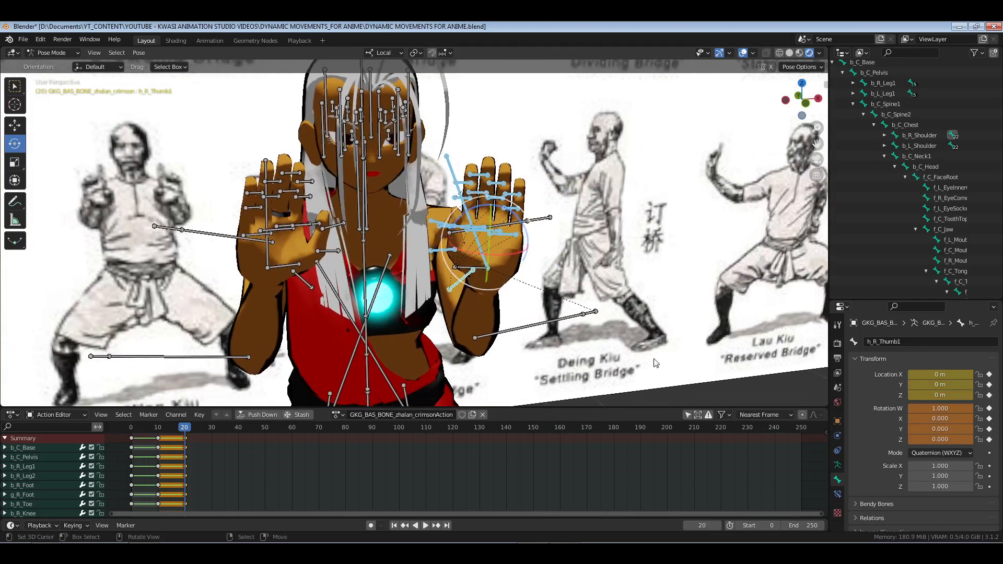
Switch the armature's pose library to PoseLib.2_HAND GESTURES and apply its FISTS pose to the selected right hand
left_click(839, 464)
scroll(912, 449, "down", 3)
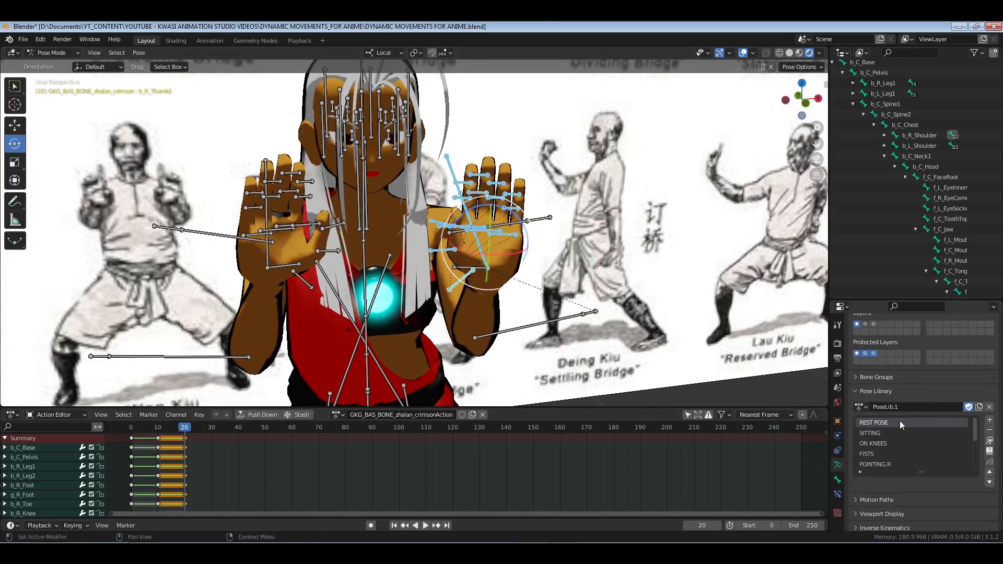
left_click(862, 408)
left_click(888, 316)
scroll(901, 444, "down", 1)
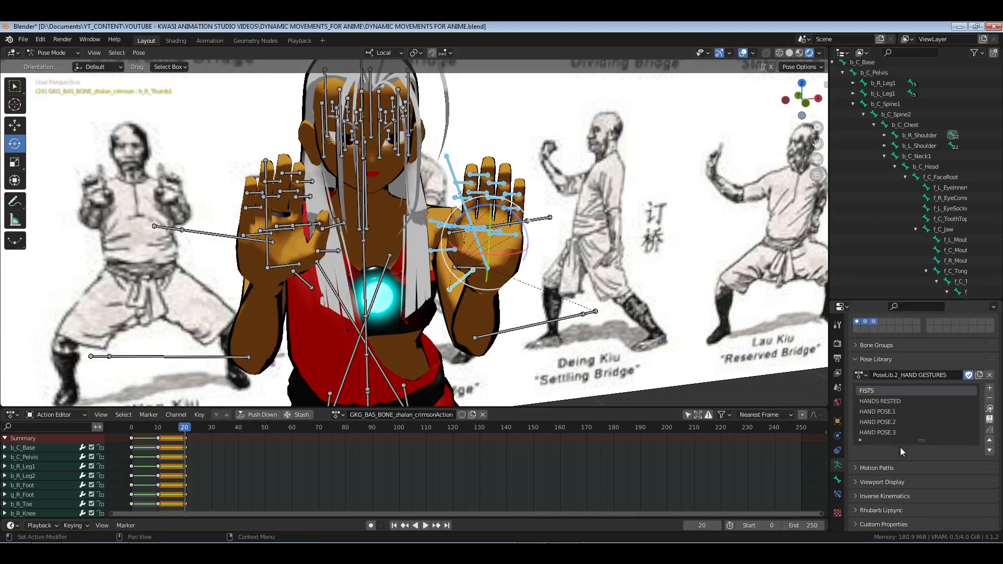
scroll(901, 448, "up", 2)
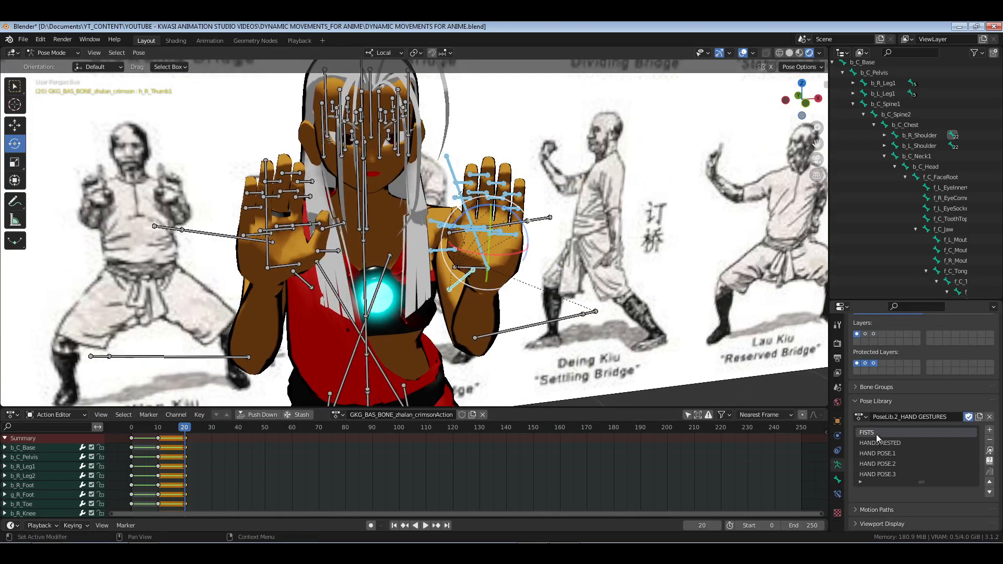
left_click(990, 450)
scroll(525, 283, "up", 3)
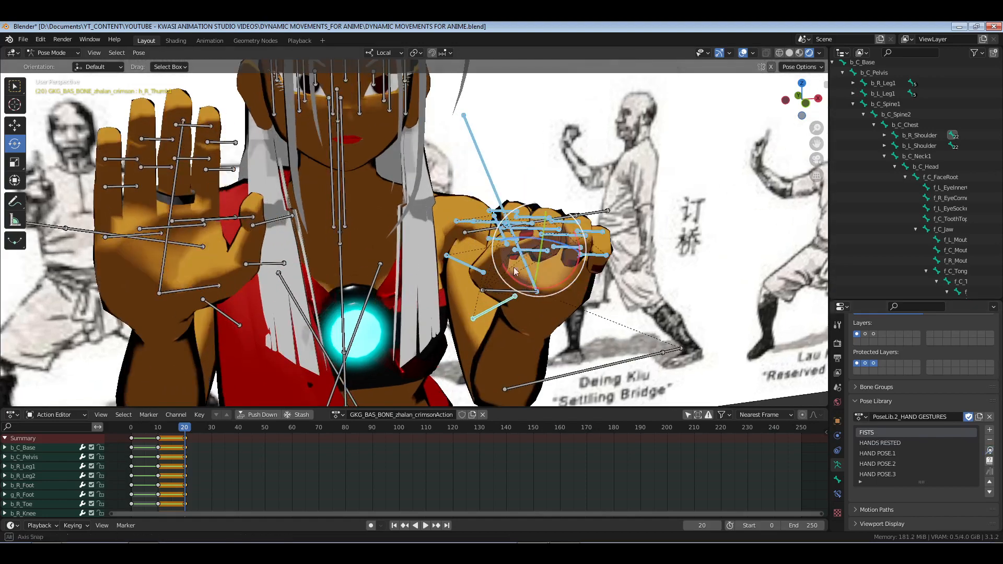
Clear the rotation of the right index finger's bones so the finger points straight up from the fist
middle_click_drag(507, 201, 460, 253)
left_click(480, 222)
left_click(491, 244, "shift")
middle_click_drag(495, 310, 556, 264)
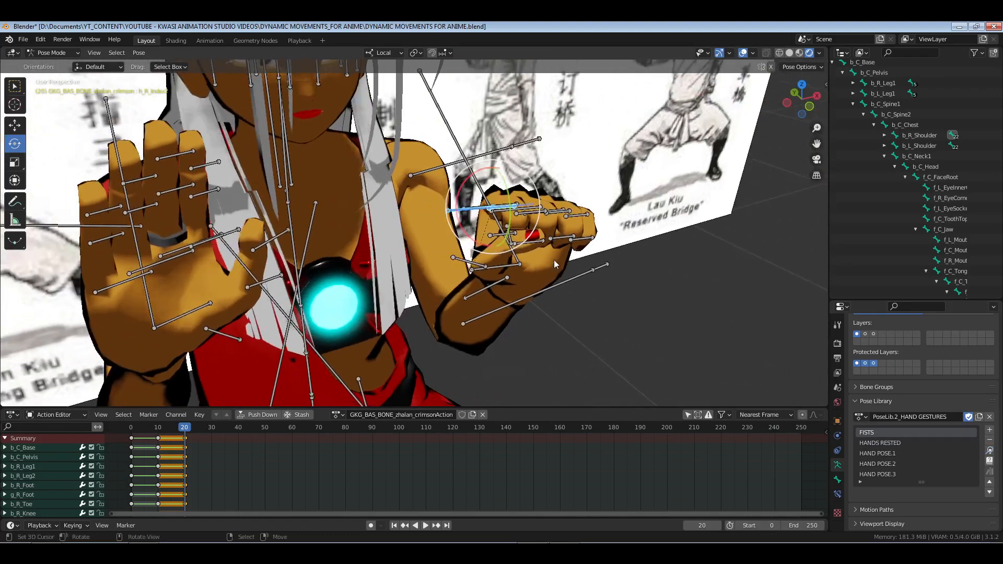
key("alt+r")
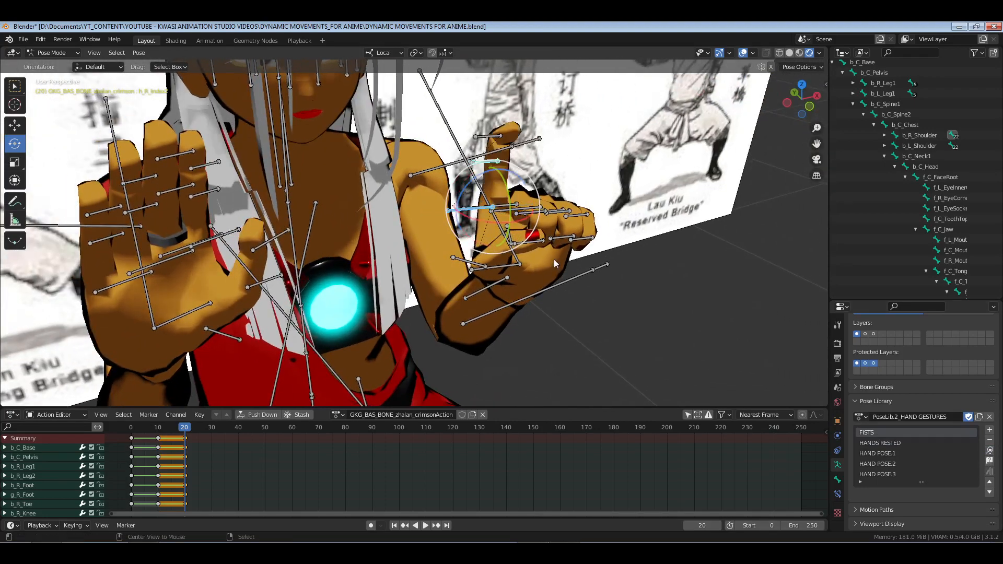
left_click(487, 138)
key("alt+r")
Clear the rotation of the base bones of the right middle, ring and little fingers so only their tips stay curled
middle_click_drag(504, 173, 539, 264)
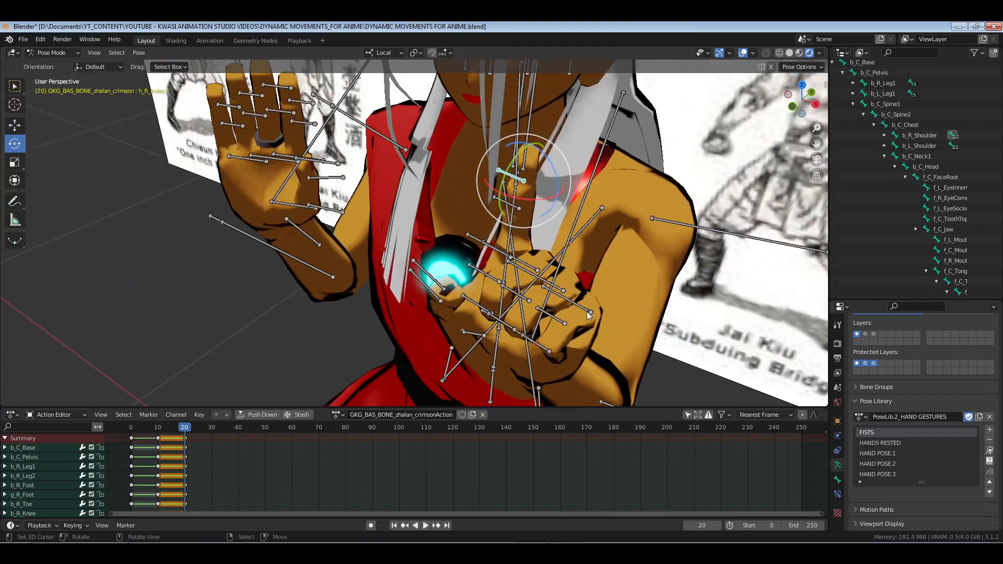
left_click(536, 269)
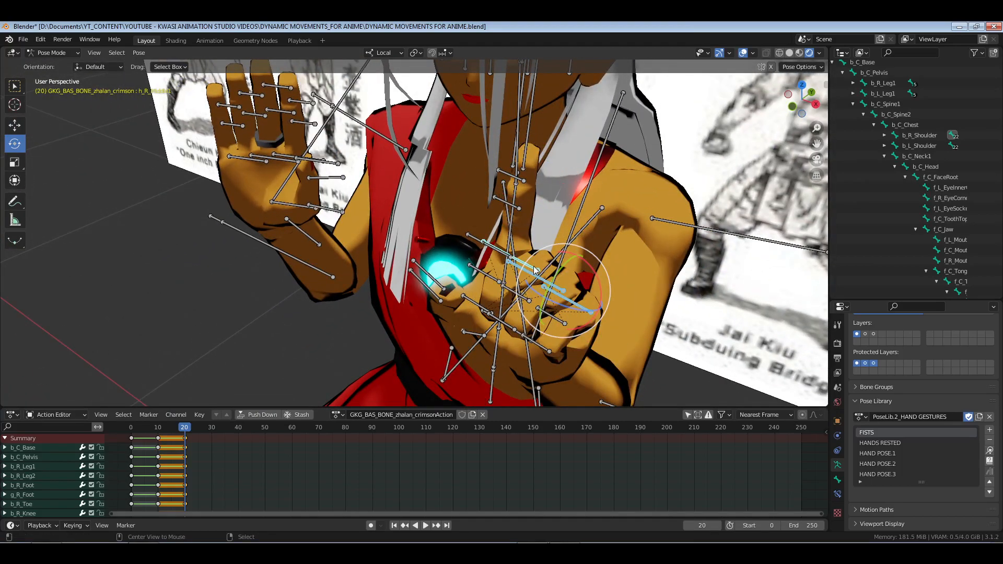
key("alt+r")
middle_click_drag(534, 269, 568, 265)
scroll(569, 265, "down", 5)
scroll(449, 277, "up", 5)
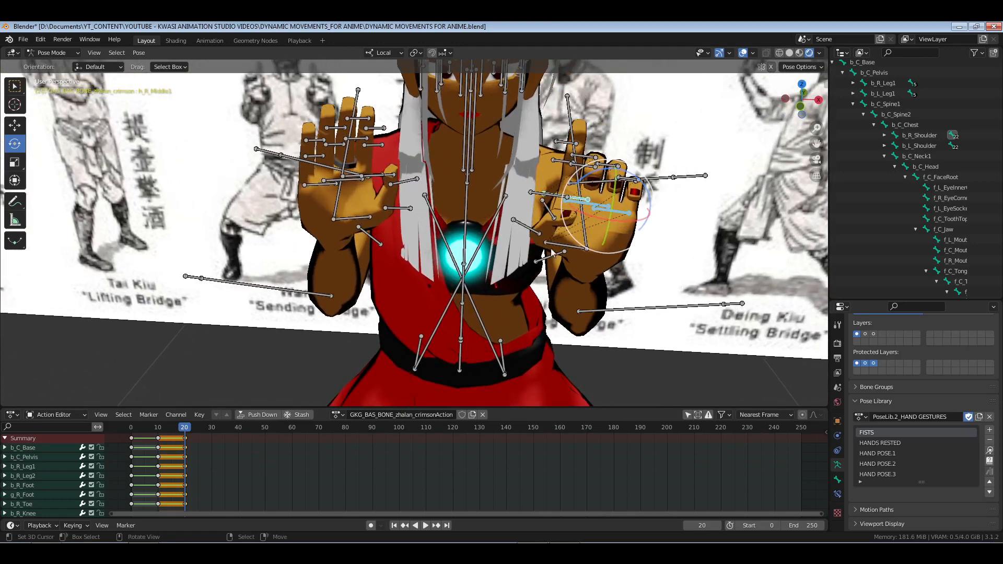
Select the right thumb's base bone and adjust its bend with the trackball rotation
left_click(552, 253)
left_click_drag(559, 255, 569, 211)
key("r")
key("r")
Select all bones of the left hand, including the thumb base bone h_L_Thumb1
middle_click_drag(609, 215, 412, 194)
left_click_drag(375, 100, 492, 226)
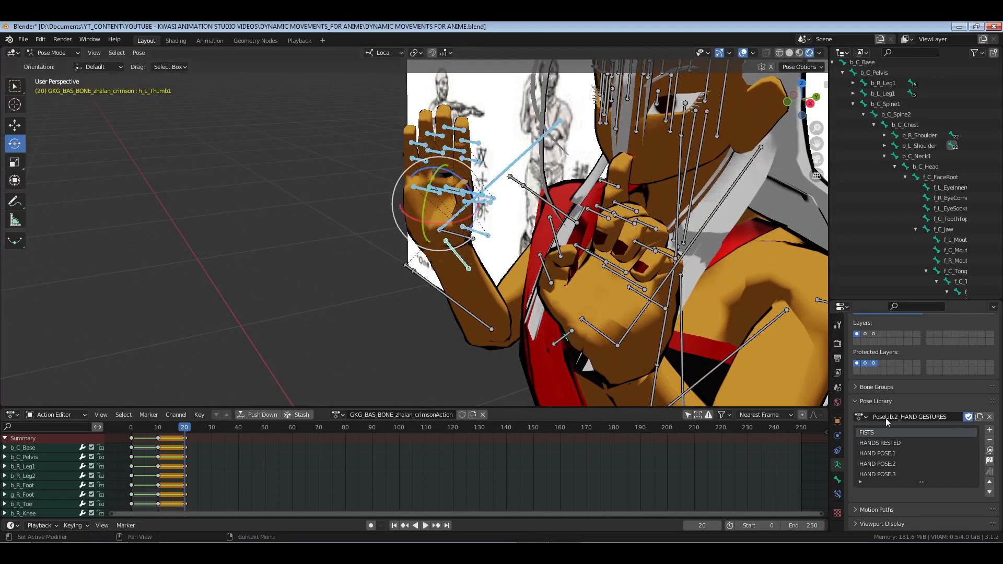
Apply the FISTS pose from the PoseLib.2_HAND GESTURES library to the selected left-hand bones and save the file
left_click(987, 453)
middle_click_drag(522, 209, 301, 296)
key("alt+a")
key("ctrl+s")
Clear the rotation of the left index finger's three bones so the finger points straight up out of the fist
left_click(387, 290)
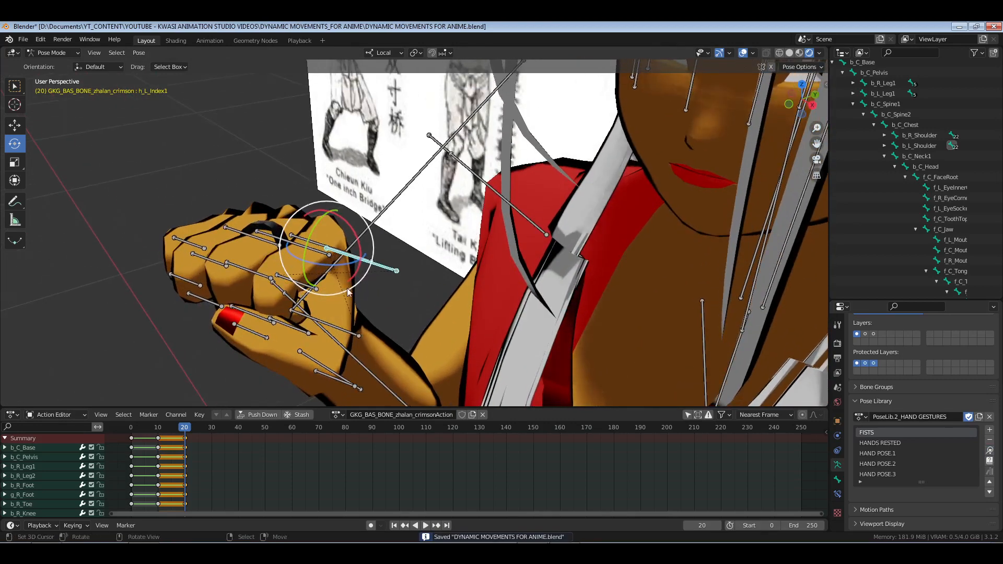
key("alt+r")
right_click(336, 189)
right_click(295, 199, "shift")
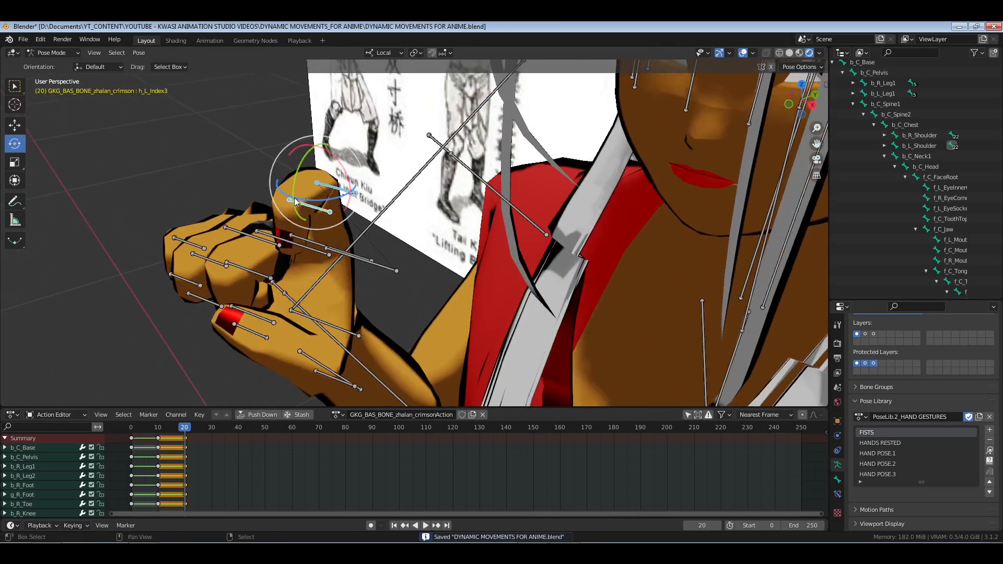
key("alt+r")
scroll(287, 228, "down", 3)
middle_click_drag(286, 229, 298, 258)
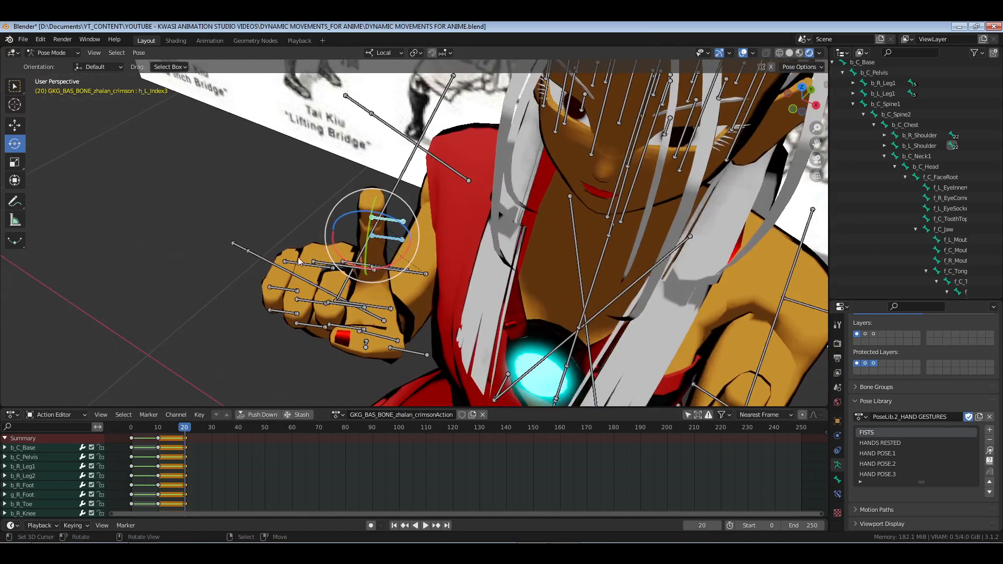
Clear the rotation of the base bones of the left hand's middle, ring and little fingers
right_click(317, 263, "shift")
right_click(347, 264, "shift")
key("alt+a")
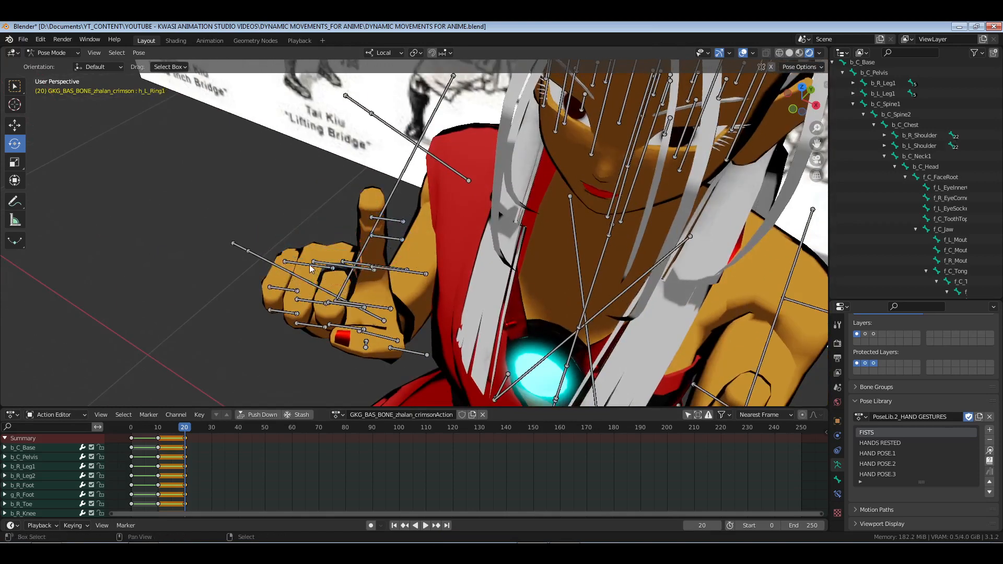
right_click(317, 263, "shift")
right_click(354, 261, "shift")
right_click(345, 263, "shift")
key("alt+r")
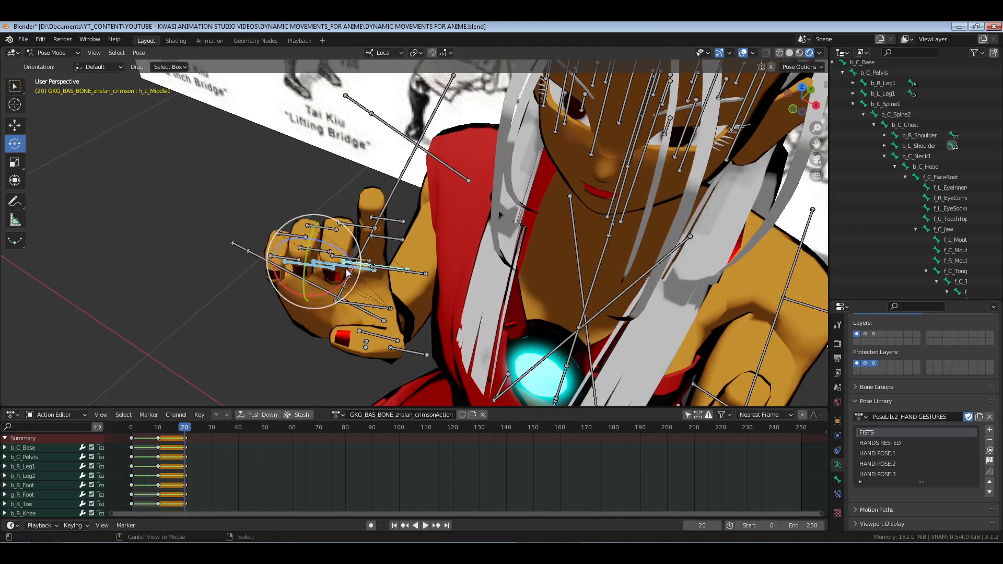
Adjust the rotation of the left thumb's base bone
middle_click_drag(374, 359, 399, 293)
right_click(398, 329)
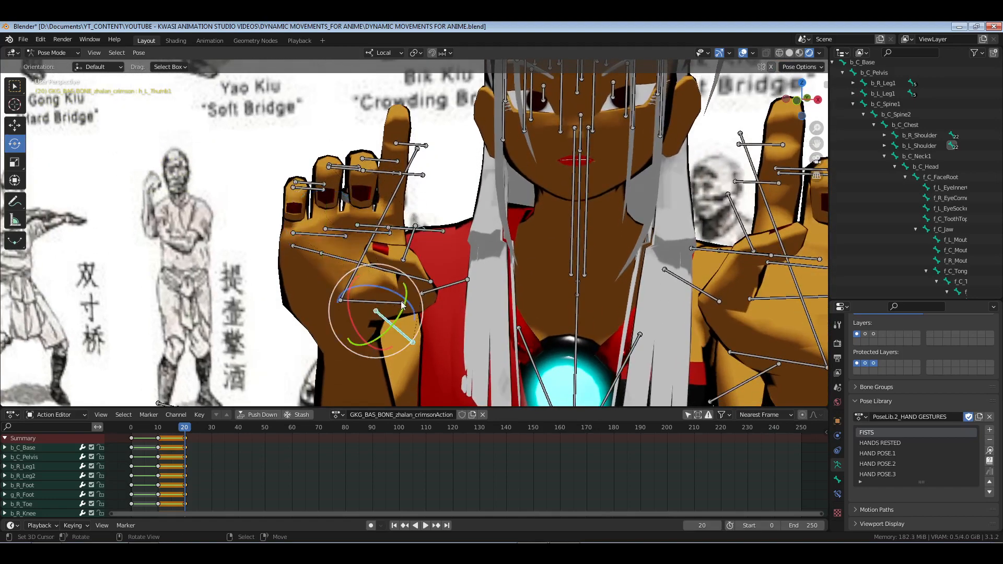
left_click_drag(390, 308, 322, 266)
scroll(539, 218, "down", 3)
scroll(540, 218, "down", 8)
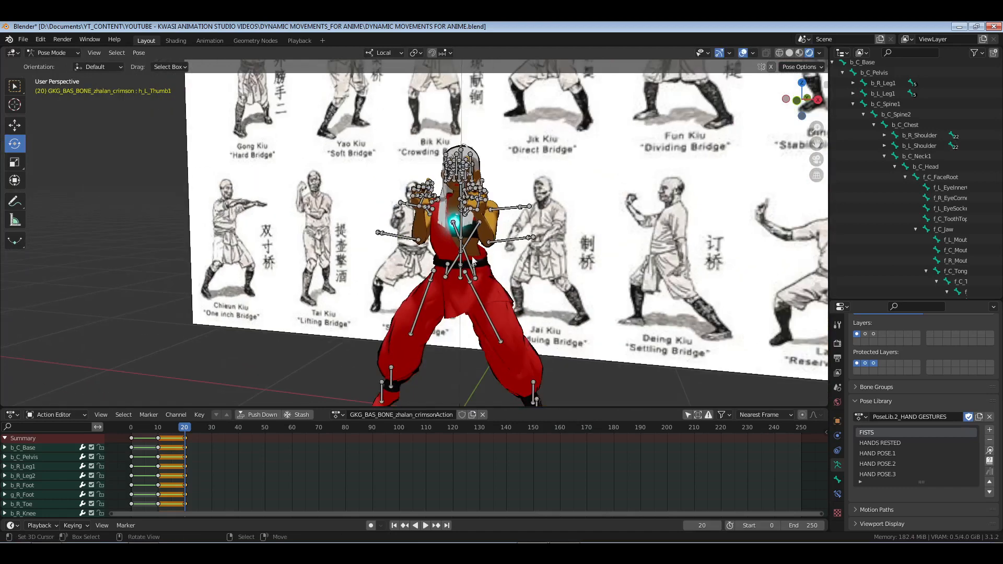
Adjust the height of the pelvis bone b_C_Pelvis in the front view with the Move tool
key("KP_1")
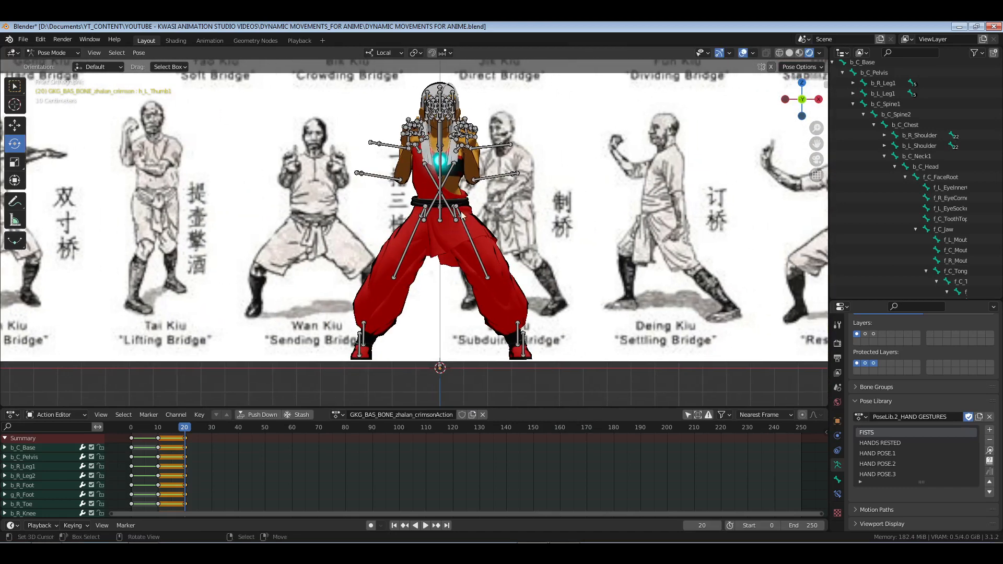
left_click(440, 217)
left_click(16, 127)
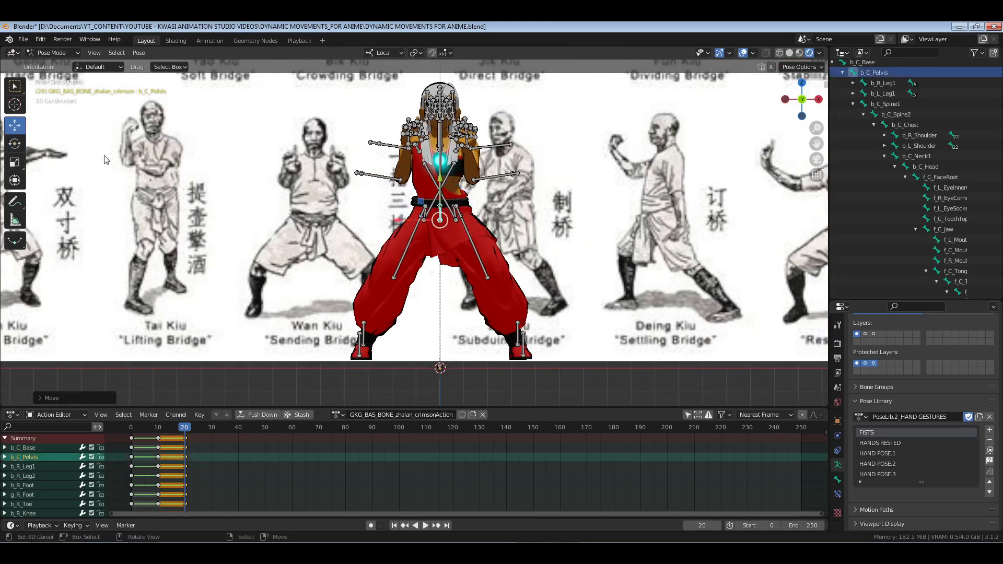
left_click_drag(440, 187, 445, 265)
scroll(444, 266, "down", 3)
middle_click_drag(445, 265, 439, 232)
scroll(449, 222, "up", 4)
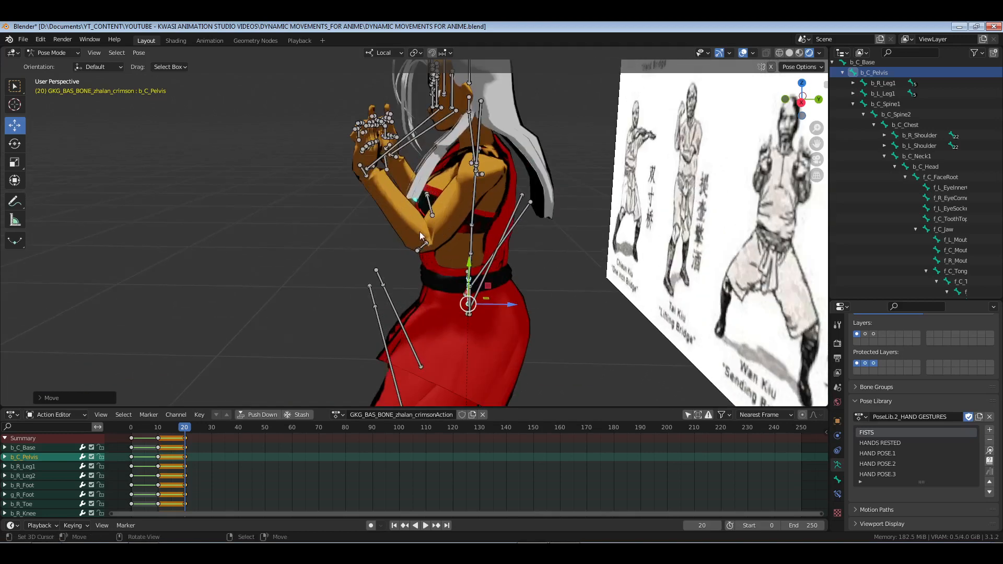
Try to rotate the upper-arm bone of the b_R arm in the right side view and undo the rotation
left_click(425, 250)
key("KP_3")
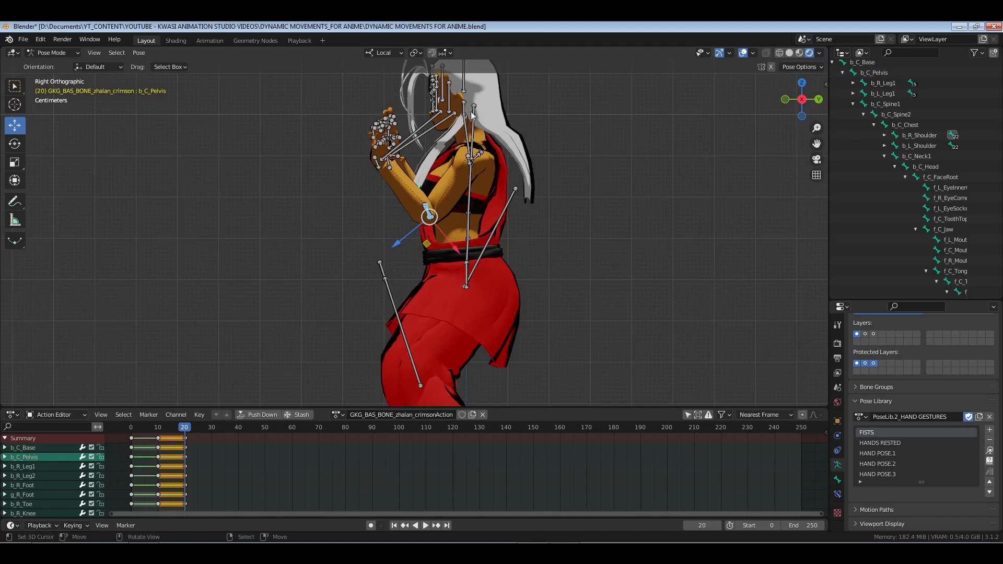
mouse_move(390, 228)
middle_mouse_down()
mouse_move(505, 233)
mouse_move(400, 235)
middle_mouse_up()
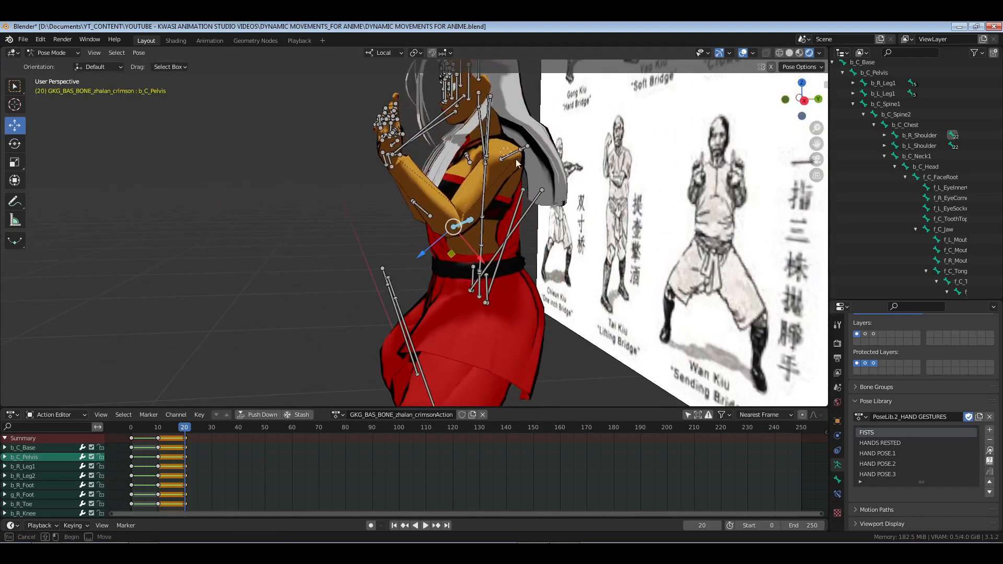
key("KP_3")
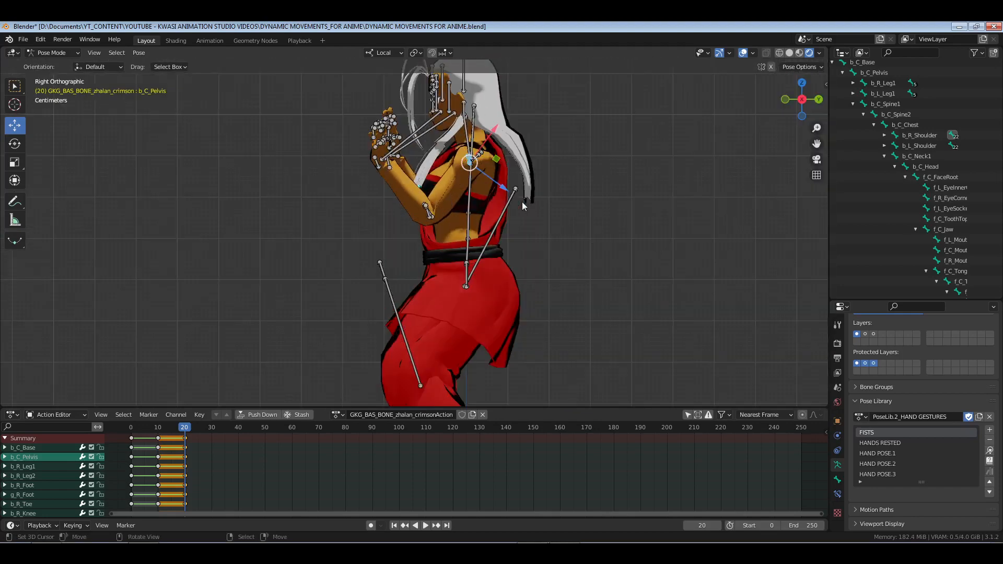
left_click(15, 144)
left_click_drag(490, 199, 517, 403)
left_click_drag(481, 214, 484, 215)
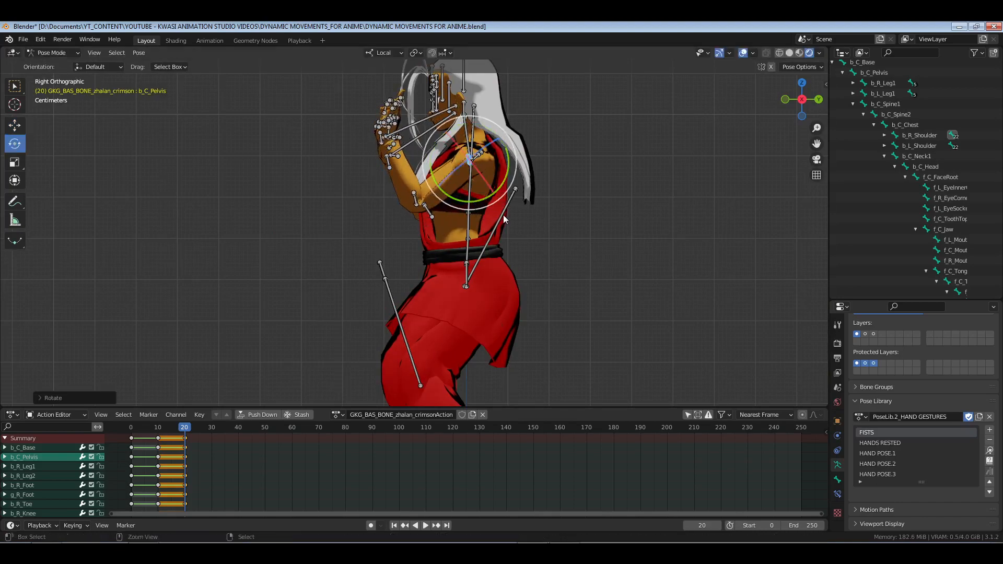
key("ctrl+z")
Select both upper-arm bones, set the transform orientation to Global, and rotate them together in the right side view
middle_click_drag(336, 179, 441, 191)
left_click(380, 152, "shift")
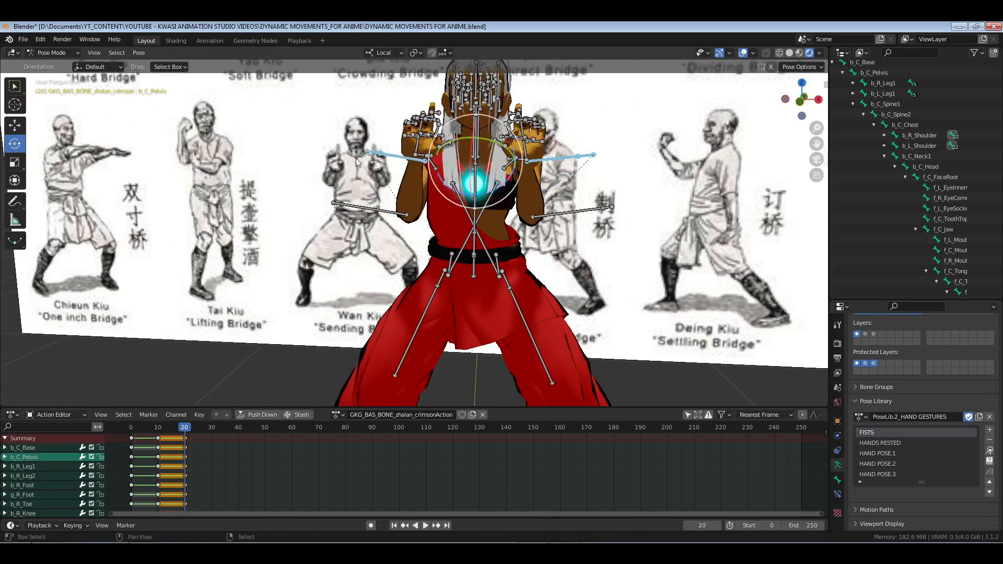
left_click(383, 53)
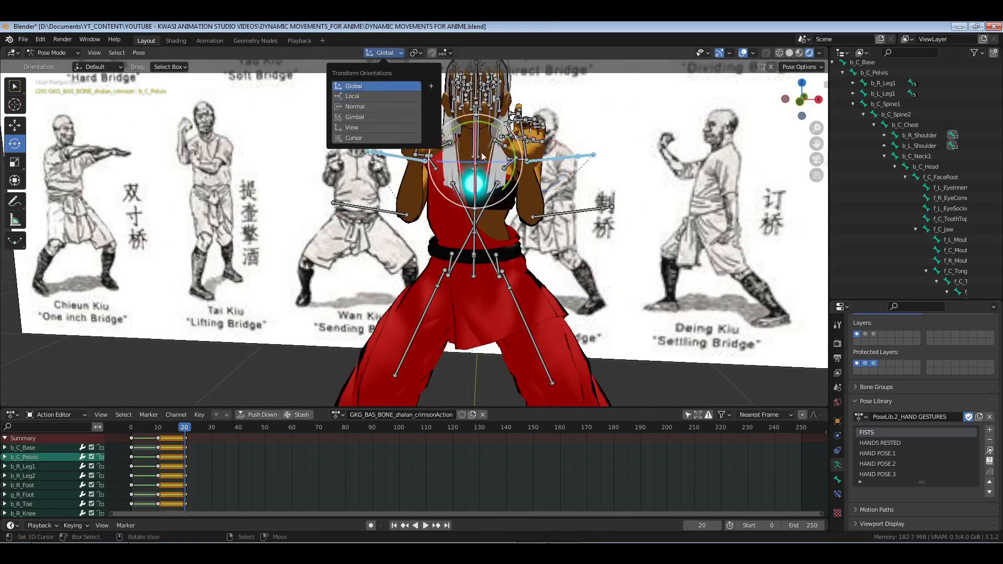
left_click(374, 79)
key("KP_3")
left_click_drag(500, 149, 505, 140)
Select both forearm bones and rotate them forward in the right side view so the hands move away from the face
middle_click_drag(361, 240, 557, 256)
right_click(568, 201)
right_click(359, 204)
key("KP_3")
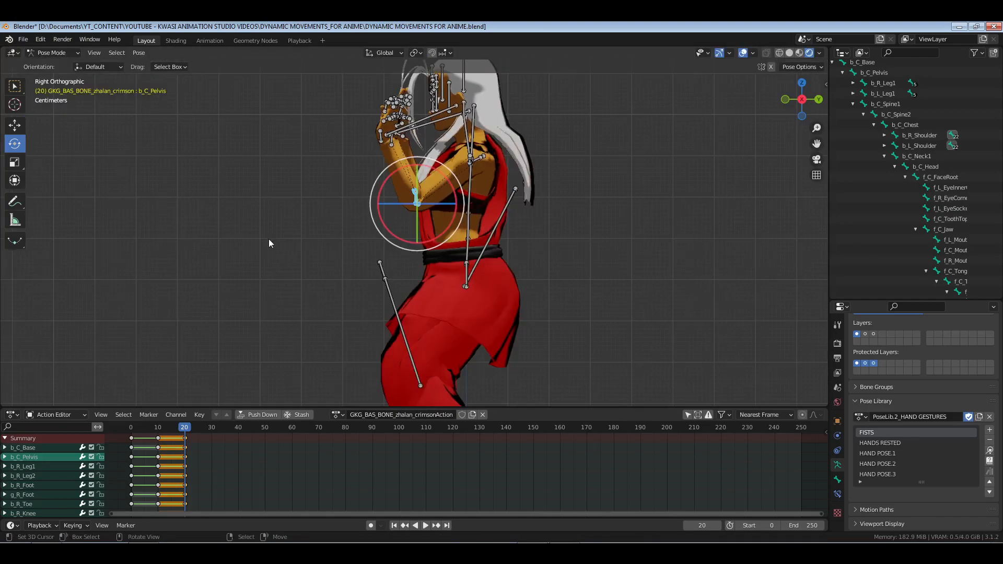
left_click_drag(445, 174, 421, 167)
Select b_R_Shoulder and b_L_Shoulder and rotate them together in the right side view, comparing with the reference from the front
left_click(921, 136)
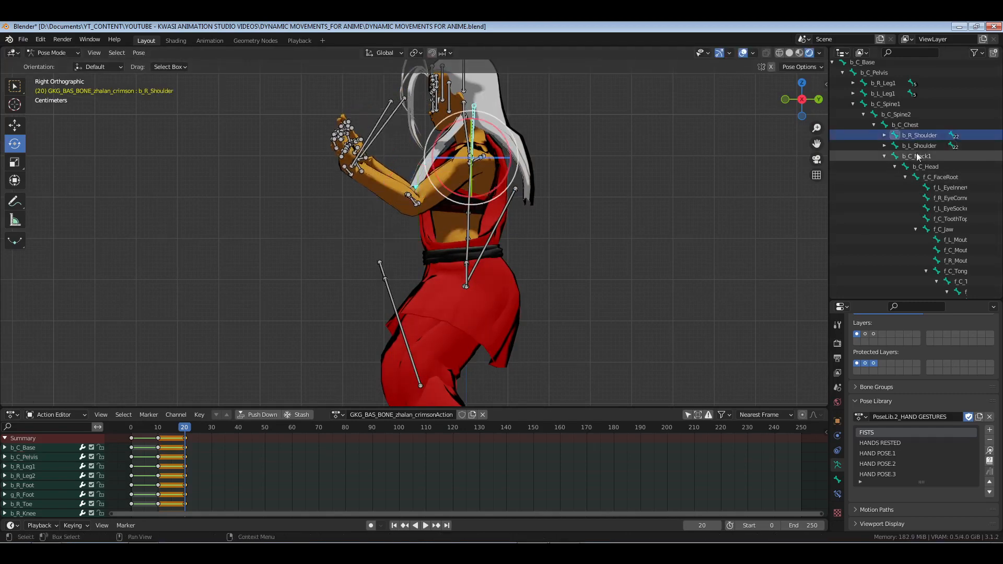
left_click(920, 147, "ctrl")
left_click_drag(501, 126, 507, 131)
key("KP_1")
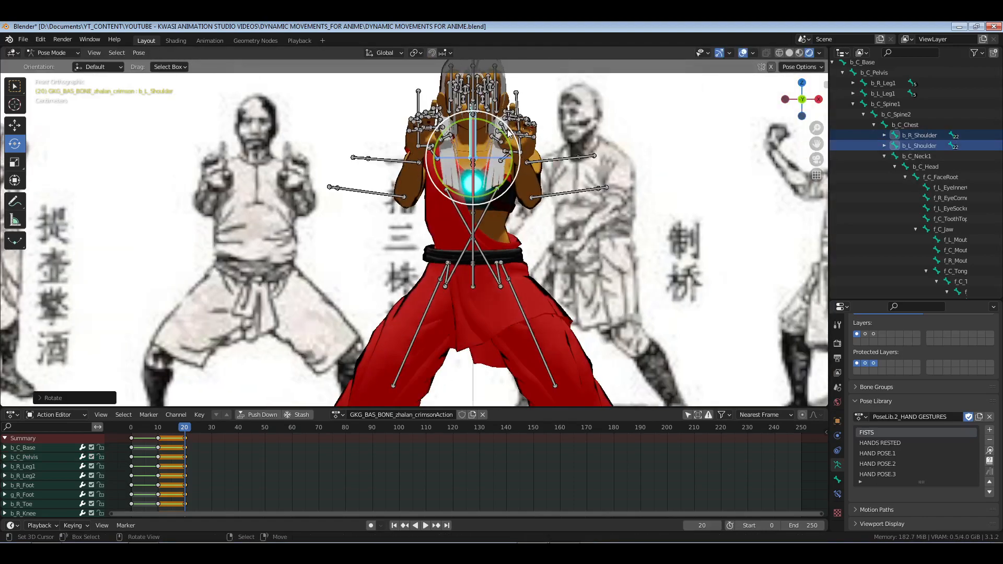
scroll(565, 139, "down", 2)
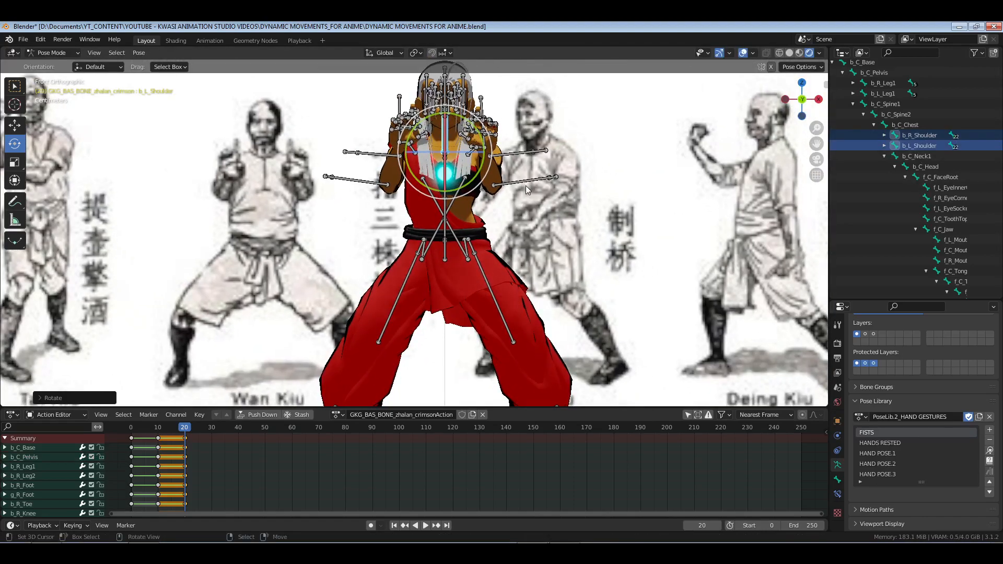
key("KP_3")
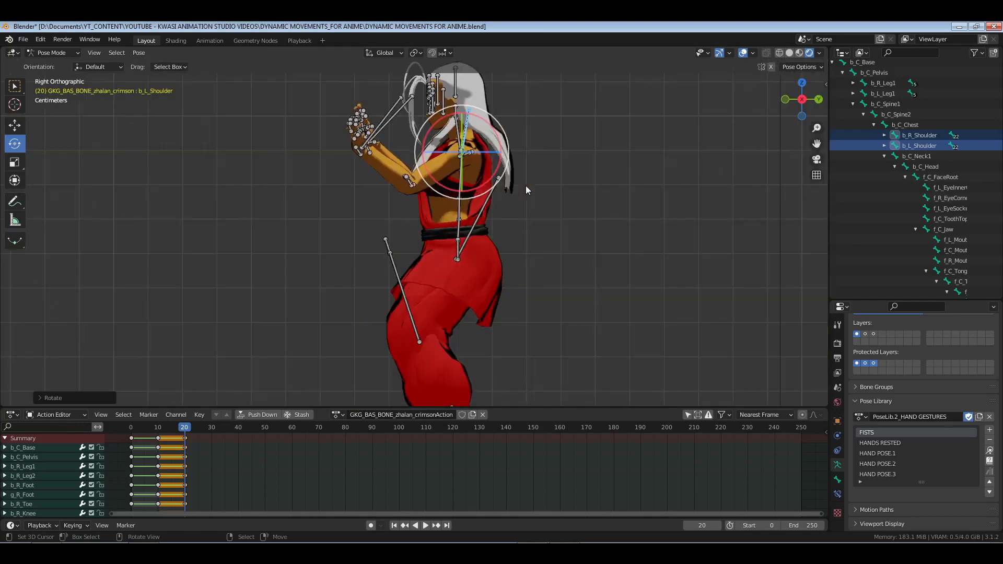
left_click_drag(490, 126, 487, 126)
Rotate both forearm bones slightly in the right side view, clear the selection, and save the file
middle_click_drag(373, 179, 475, 143)
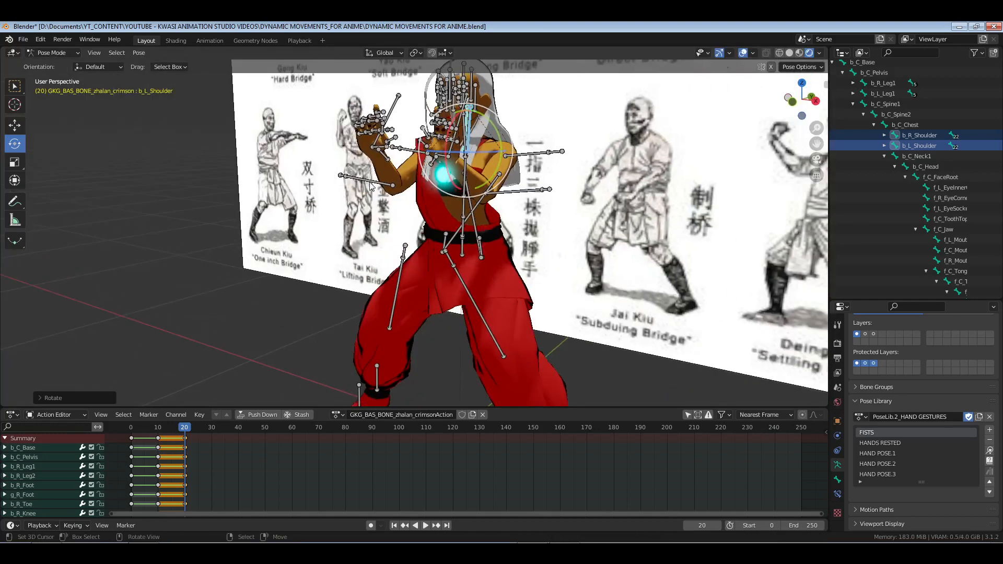
left_click_drag(368, 182, 330, 208)
key("KP_3")
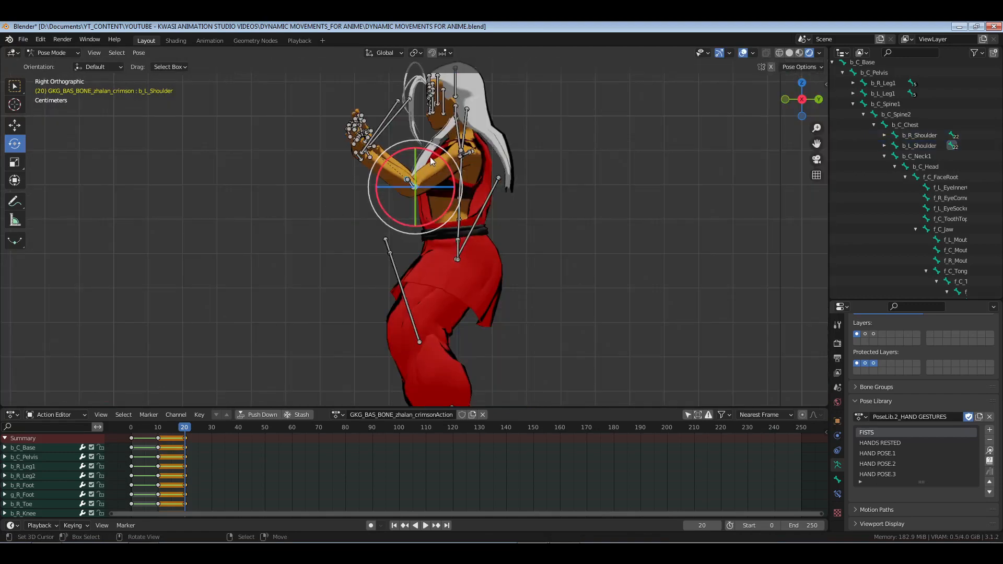
left_click_drag(430, 156, 428, 152)
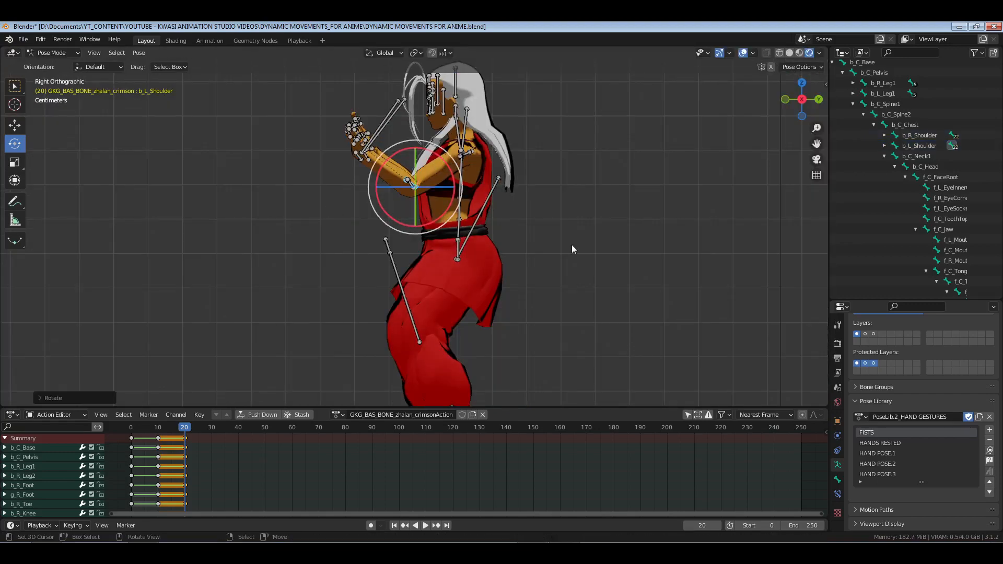
left_click_drag(571, 244, 532, 233)
key("ctrl+s")
Examine the whole pose from the front with the viewport overlays hidden, and restore the overlays
middle_click_drag(340, 233, 487, 237)
scroll(487, 237, "down", 3)
key("KP_1")
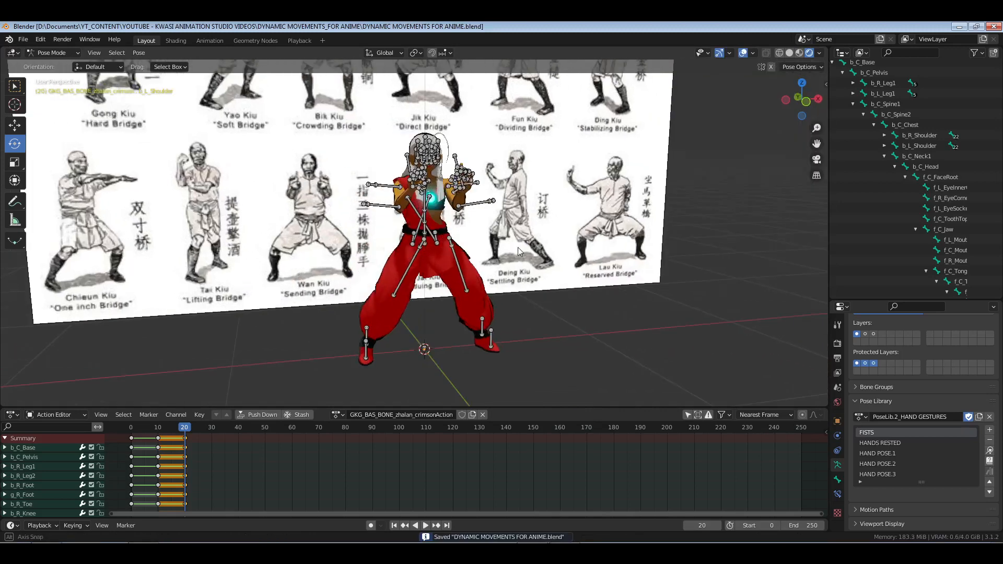
scroll(515, 249, "up", 5)
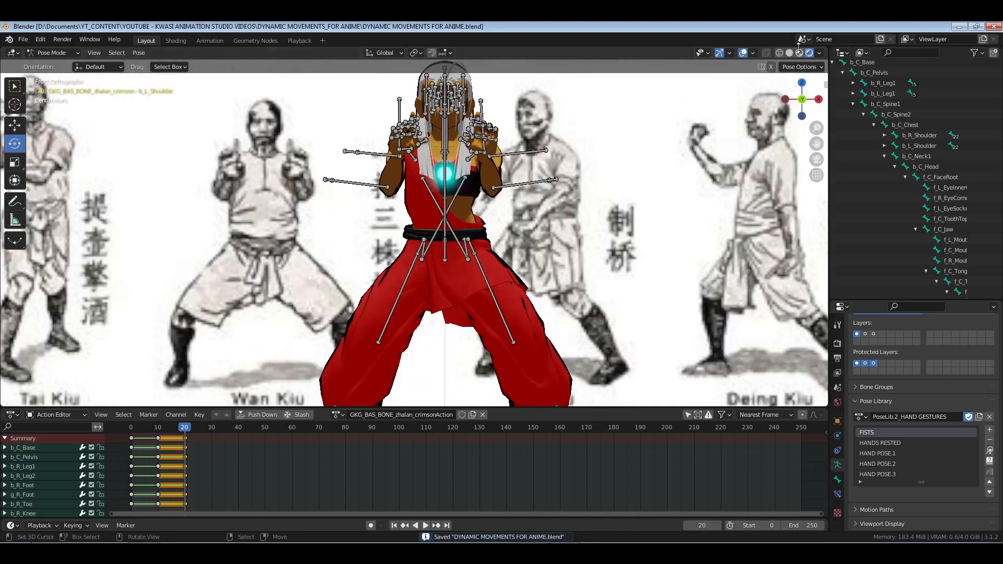
left_click(743, 53)
scroll(523, 188, "down", 4)
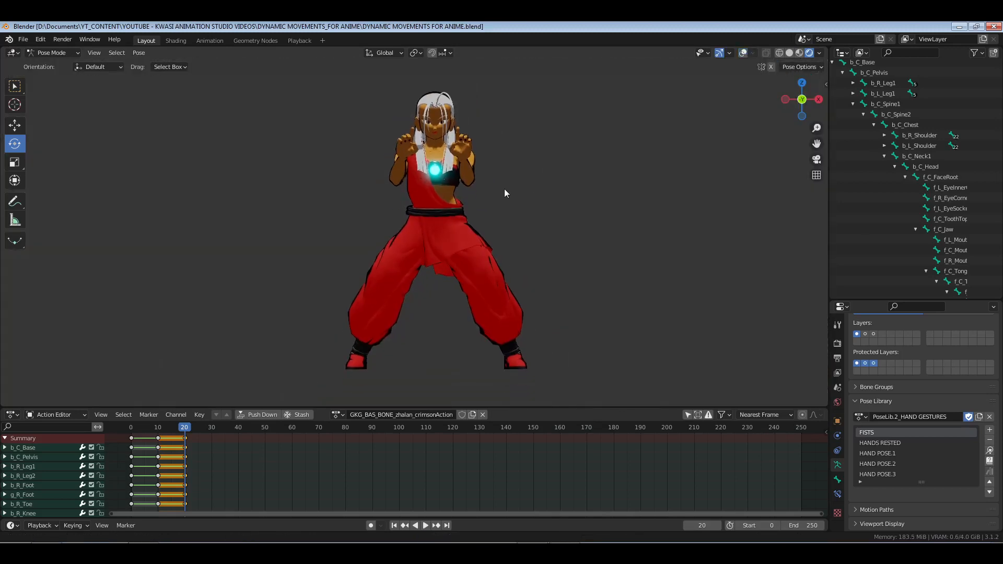
scroll(503, 189, "up", 1)
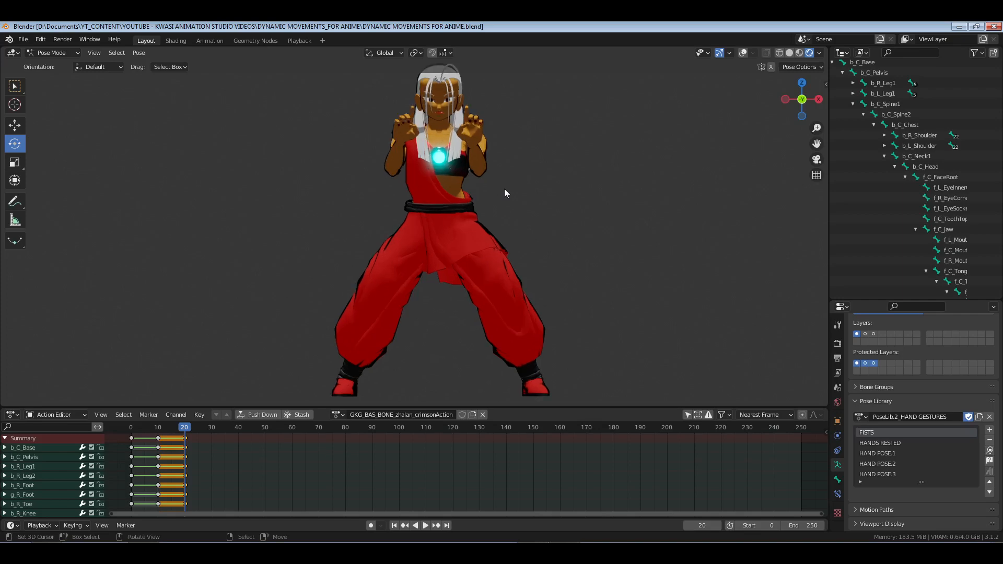
scroll(503, 189, "up", 3)
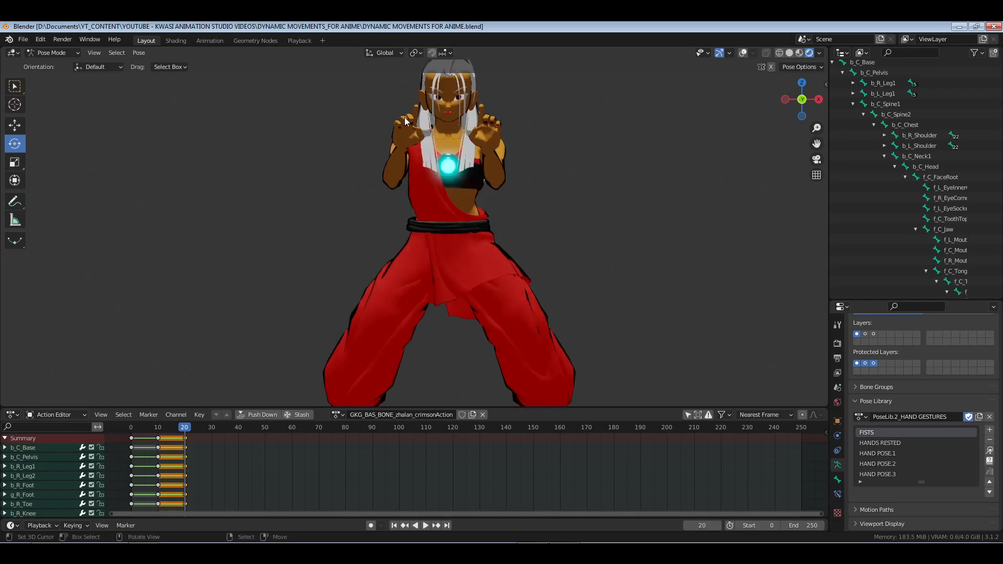
left_click(742, 53)
scroll(426, 163, "up", 2)
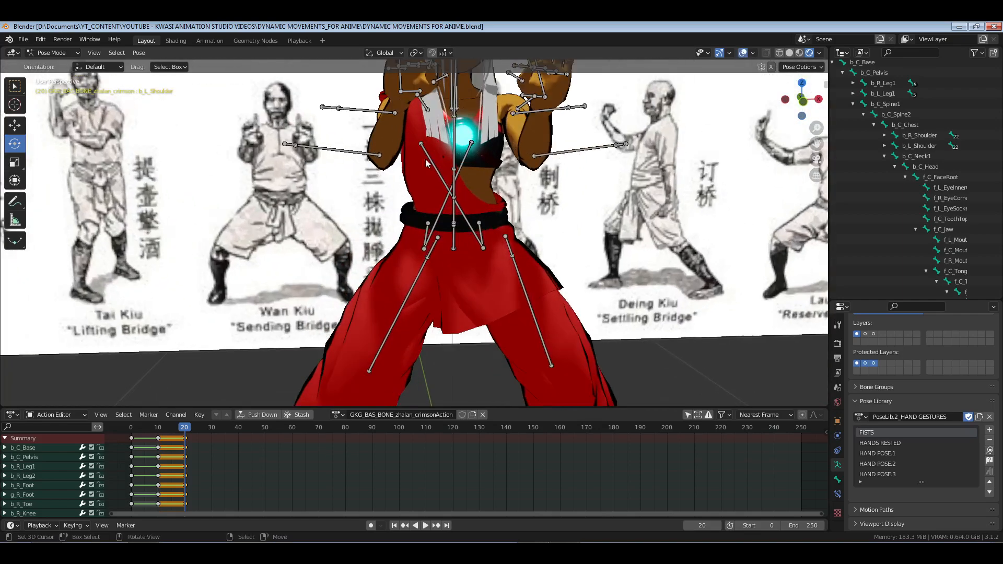
Rotate the b_L_Hand bone in the front view and refine its angle with a free trackball rotation
left_click(411, 102)
key("KP_1")
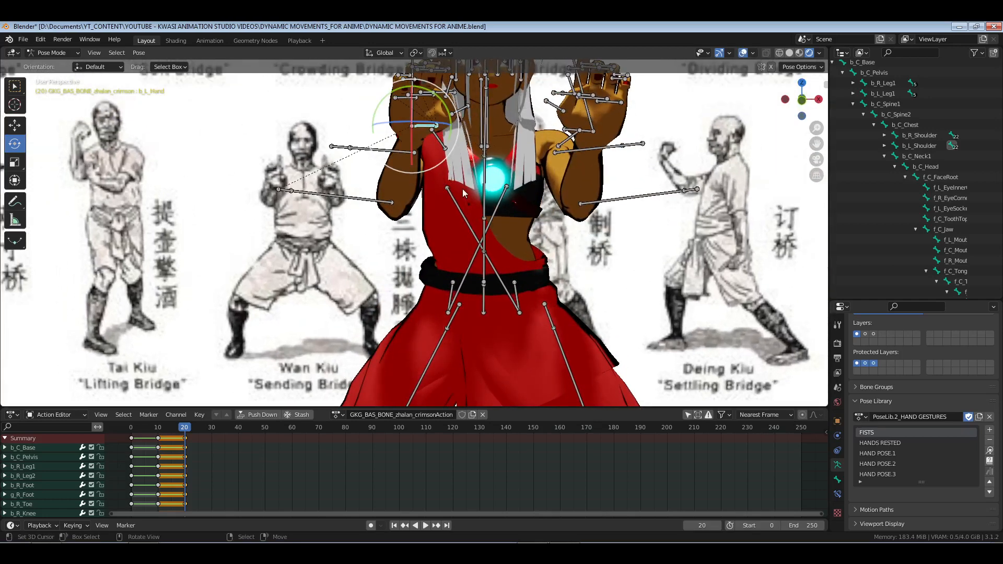
scroll(462, 189, "up", 1)
left_click_drag(449, 124, 449, 121)
key("r")
key("r")
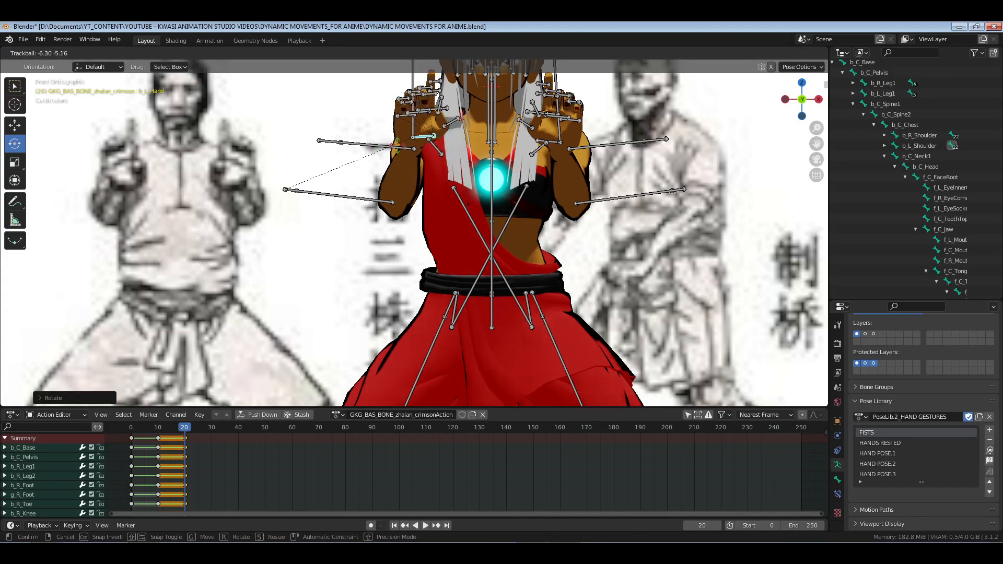
left_click(398, 150)
middle_click_drag(398, 150, 517, 207)
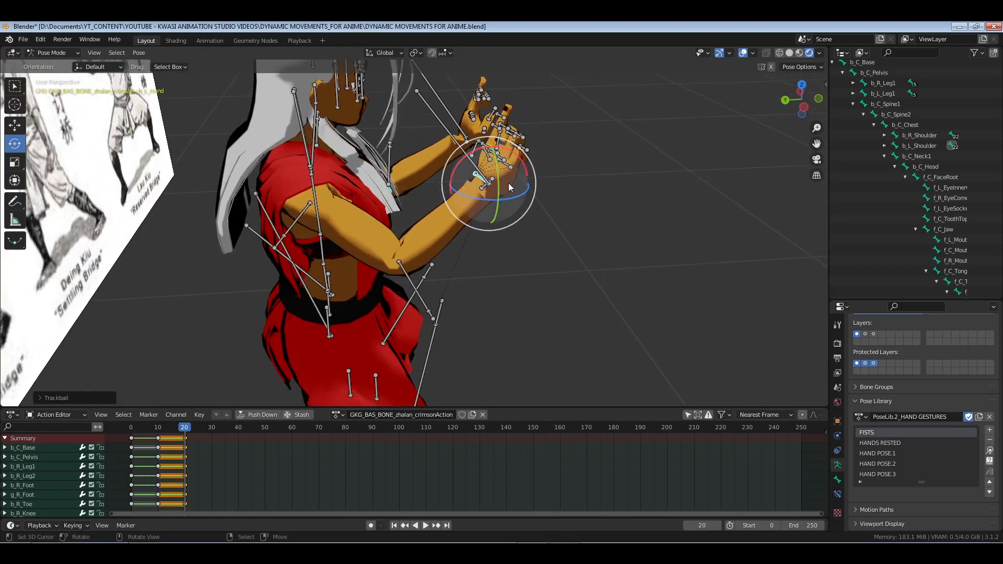
Rotate the left forearm bone at the elbow, clear the selection, and save the file
middle_click_drag(425, 155, 448, 188)
left_click(413, 238)
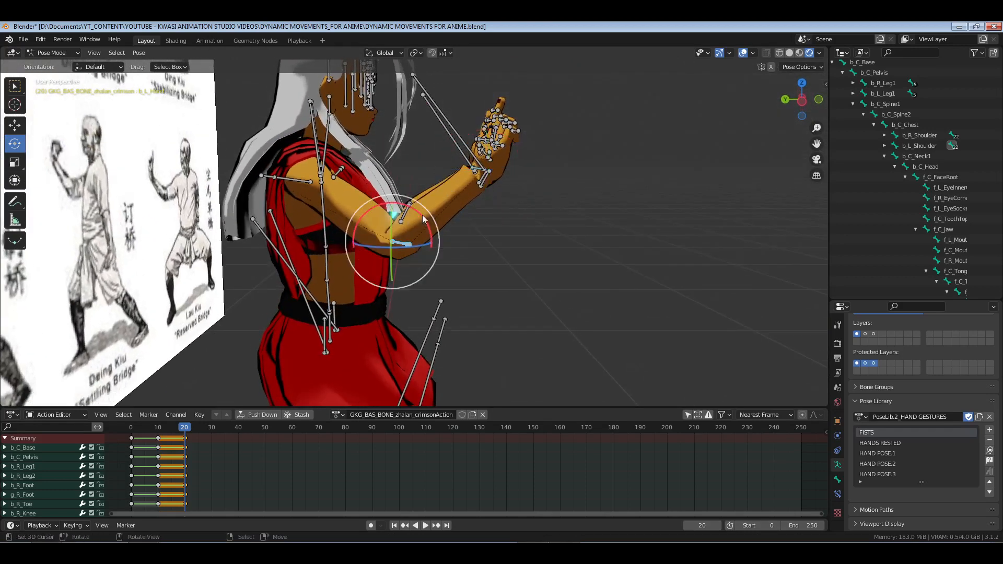
left_click_drag(415, 239, 429, 221)
left_click(523, 208)
scroll(559, 207, "down", 3)
key("ctrl+s")
middle_click_drag(609, 214, 493, 222)
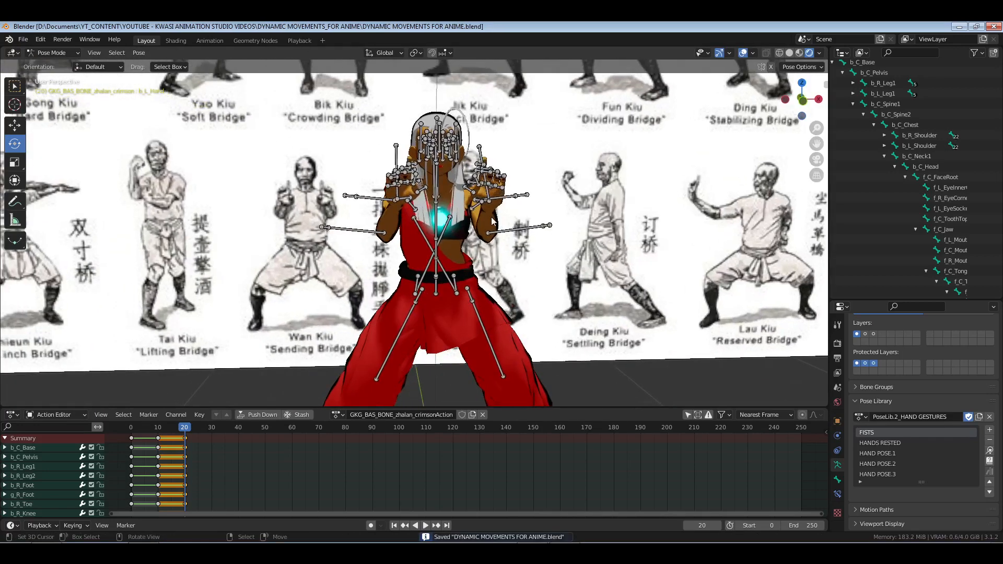
Select all bones of the rig and keyframe the whole pose at frame 20
key("a")
key("k")
left_click(493, 221)
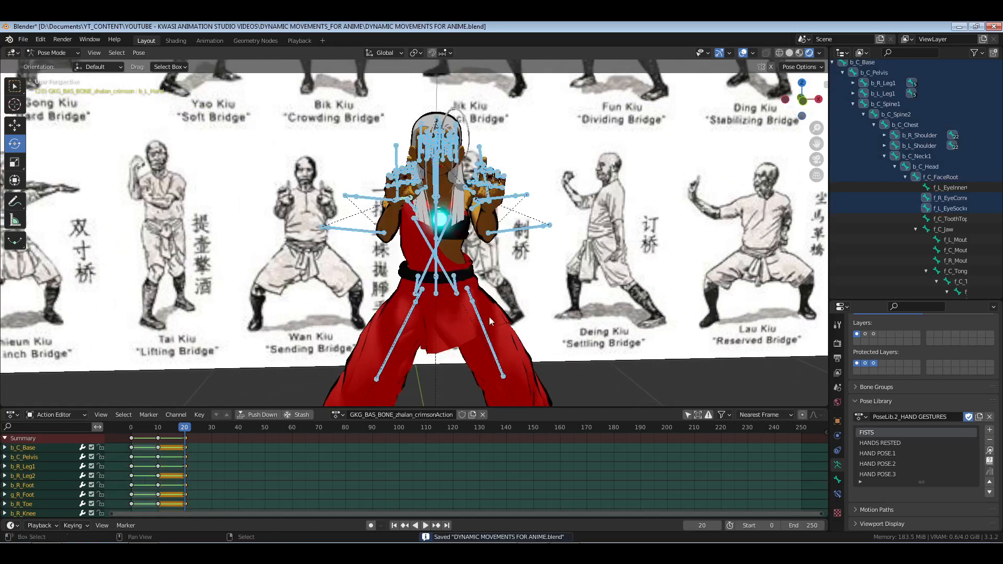
Play back the animation from frame 0 with the viewport overlays hidden to examine the motion into the stance
left_click(127, 427)
scroll(470, 261, "down", 3)
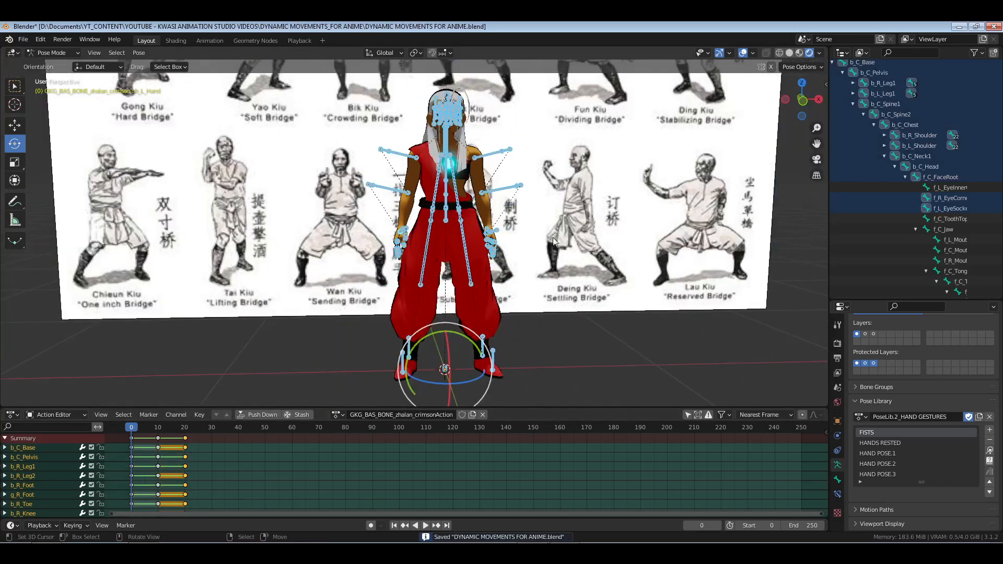
left_click(746, 52)
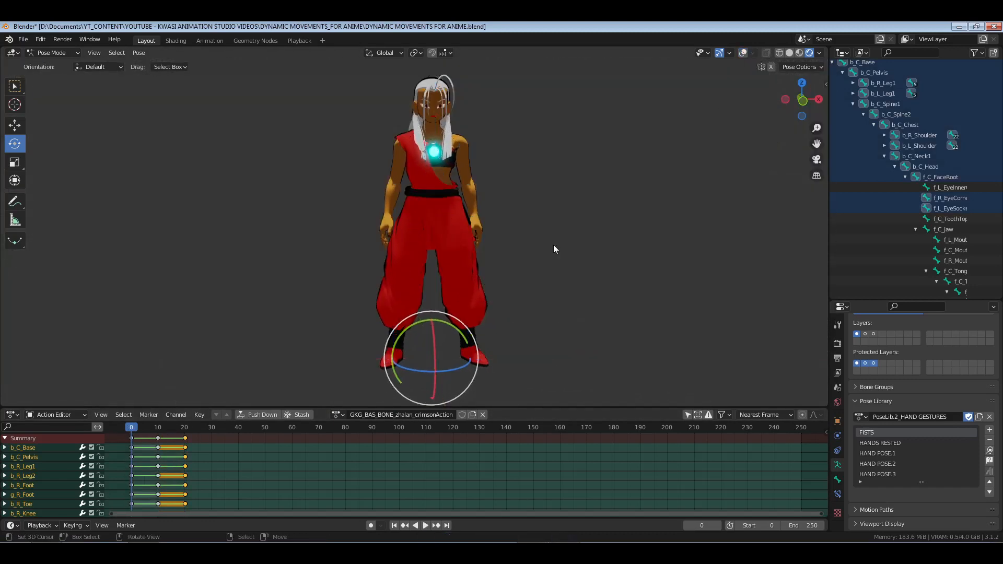
key("space")
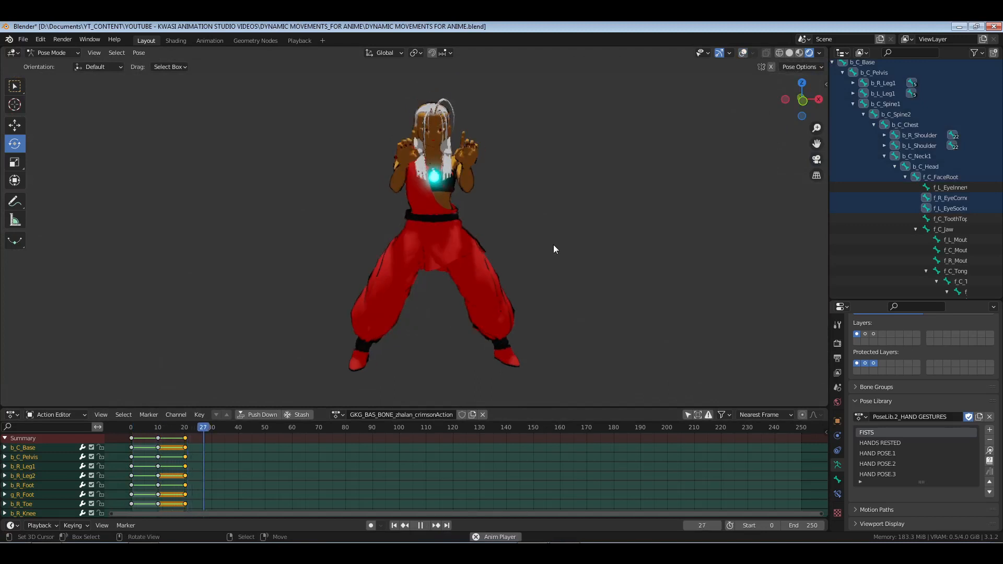
key("space")
left_click(158, 431)
key("space")
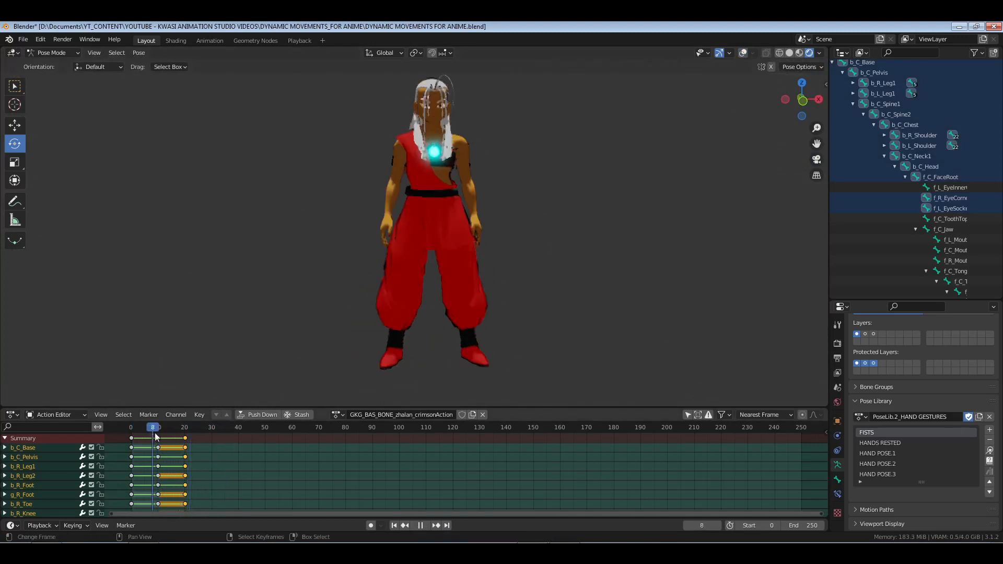
Move to frame 30 with the viewport overlays restored, and save the file with no bones selected
left_click_drag(191, 434, 211, 437)
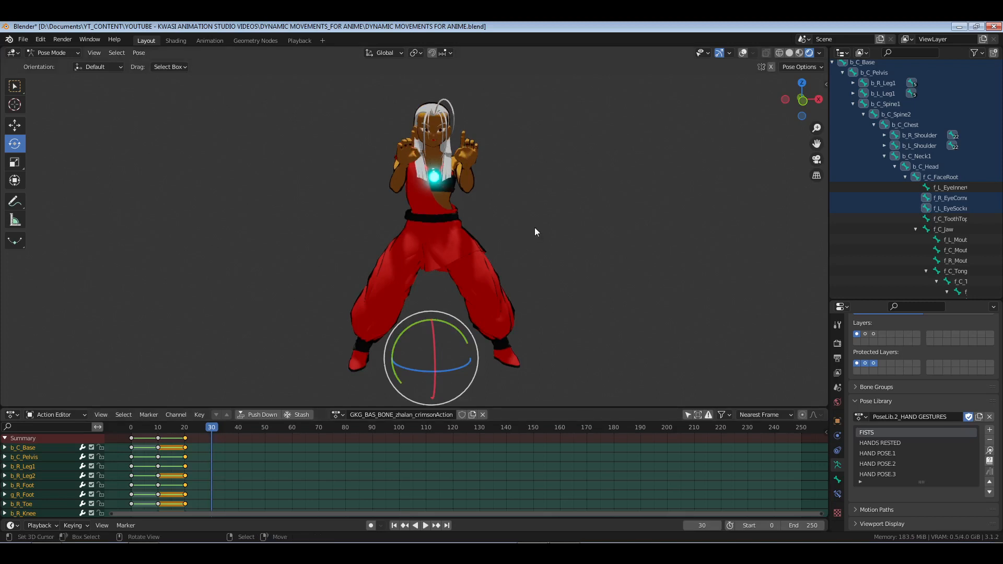
left_click(743, 53)
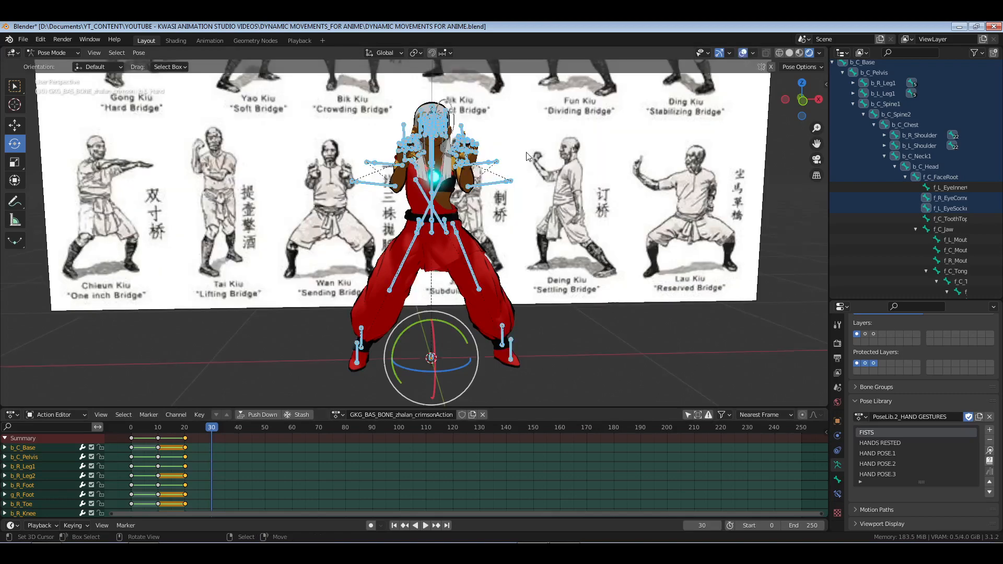
scroll(527, 154, "down", 3)
middle_click_drag(567, 183, 476, 295)
key("alt+a")
key("ctrl+s")
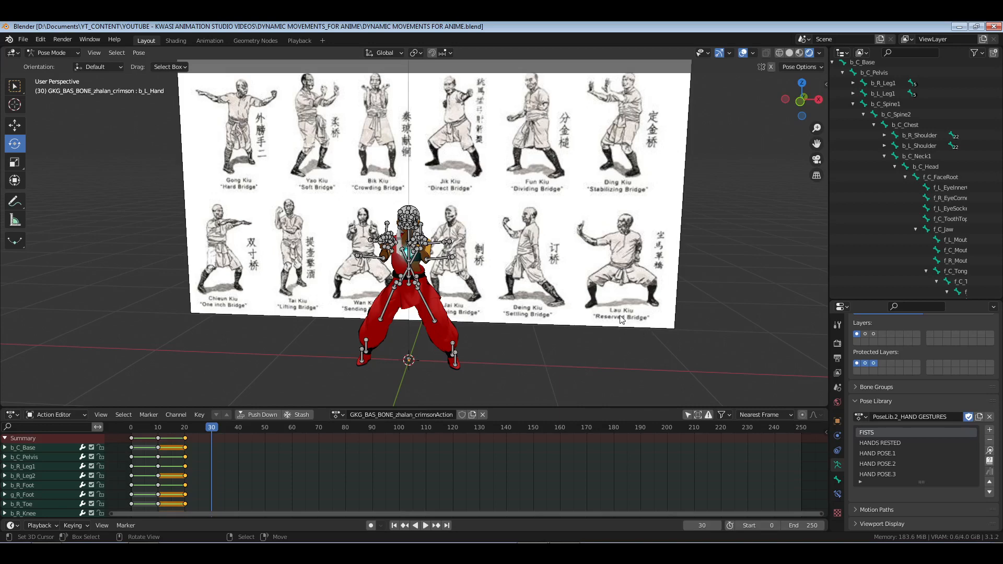
Copy the standing pose keyframes of all bones from frame 0 to frame 30, keyframe the whole rig there, and clear the selection
middle_click_drag(509, 318, 507, 297, "shift")
scroll(507, 297, "up", 3)
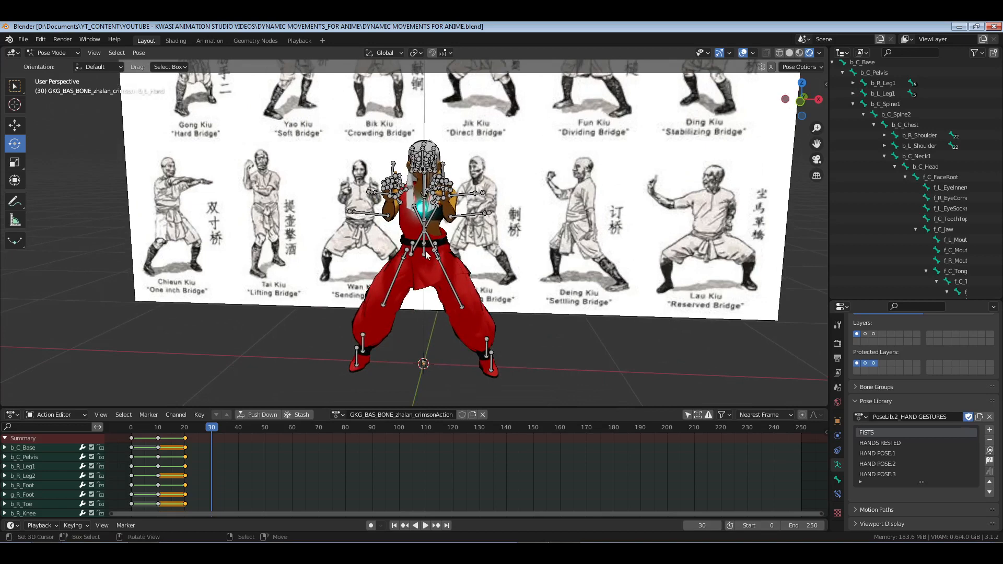
key("a")
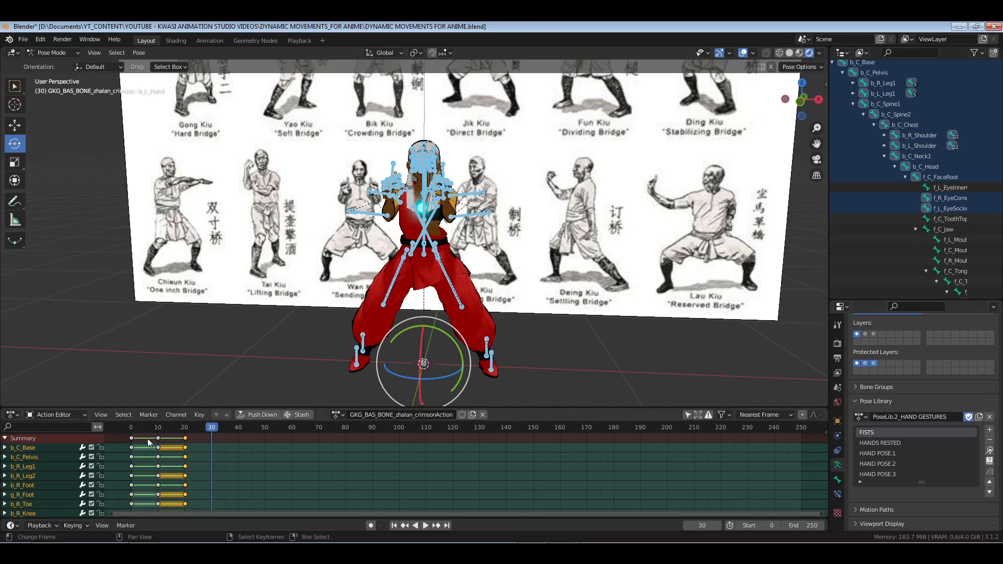
left_click(131, 439)
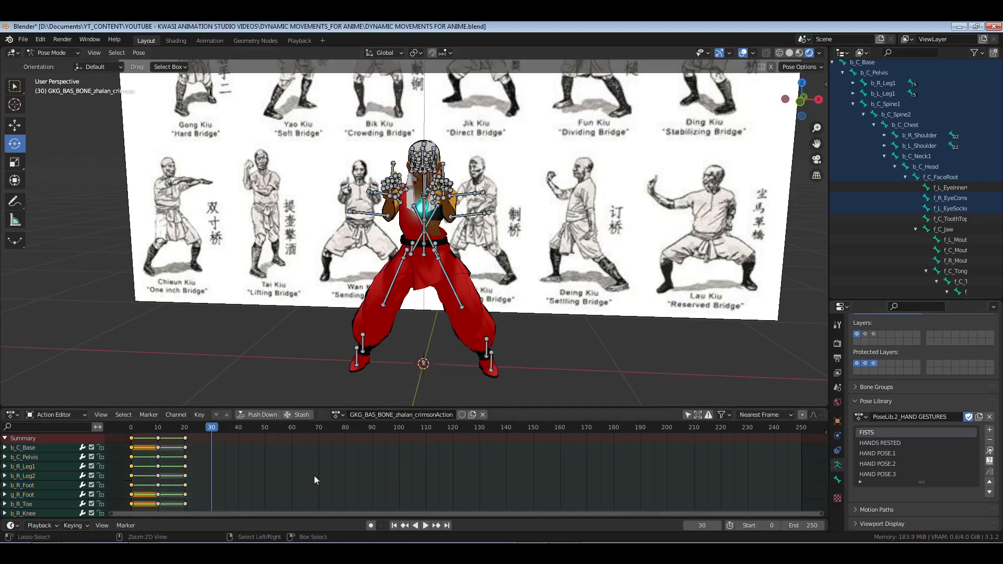
key("ctrl+v")
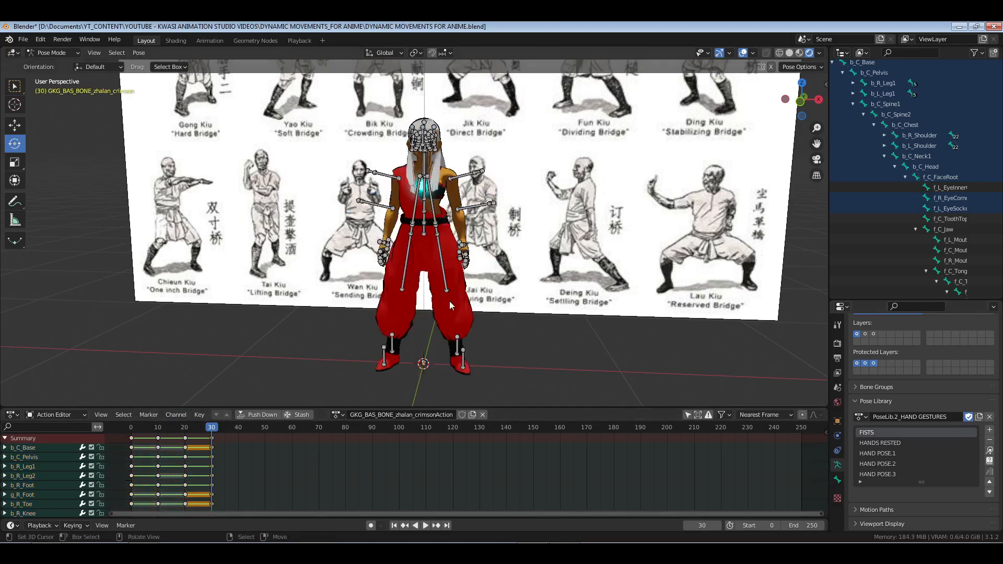
key("a")
key("i")
left_click(526, 289)
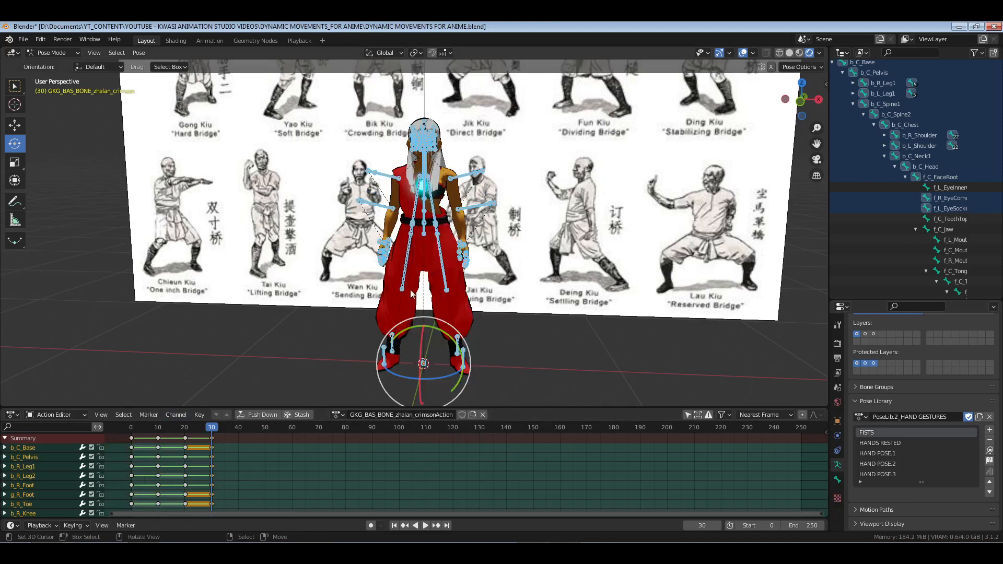
middle_click_drag(397, 293, 443, 294, "shift")
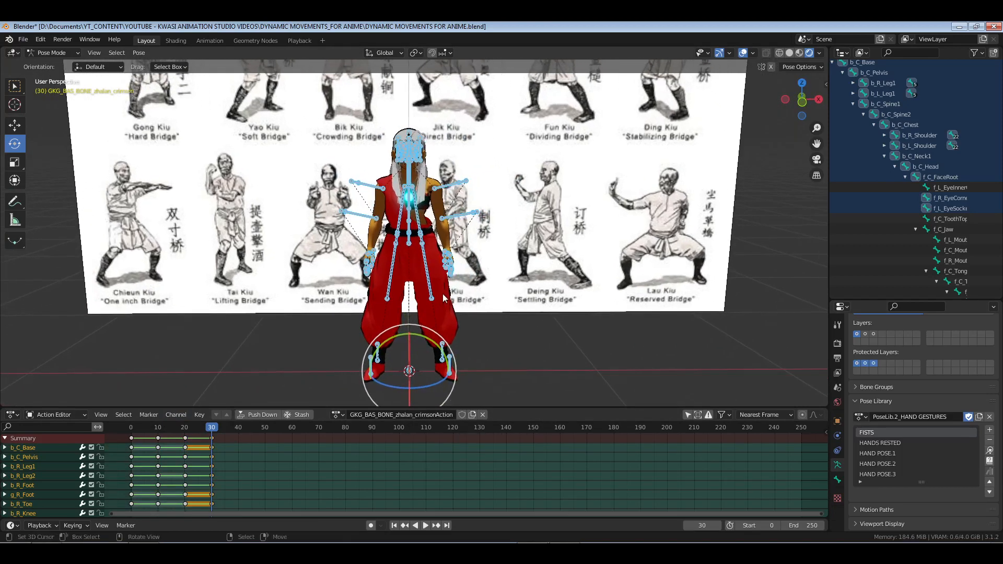
key("alt+a")
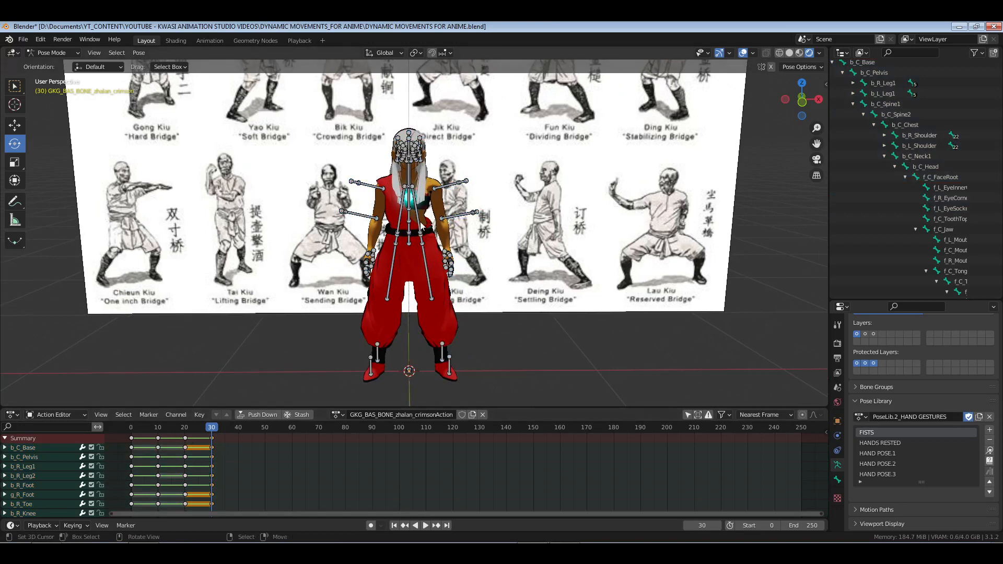
Go to frame 20 and limit the Action Editor to the channels of the selected bones
left_click(187, 432)
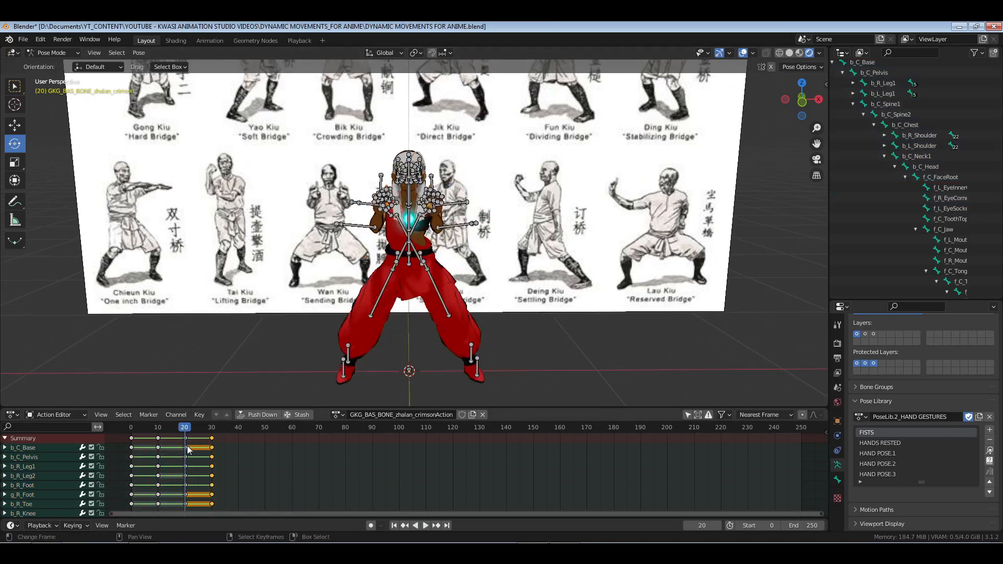
scroll(445, 284, "up", 1)
scroll(444, 284, "up", 2)
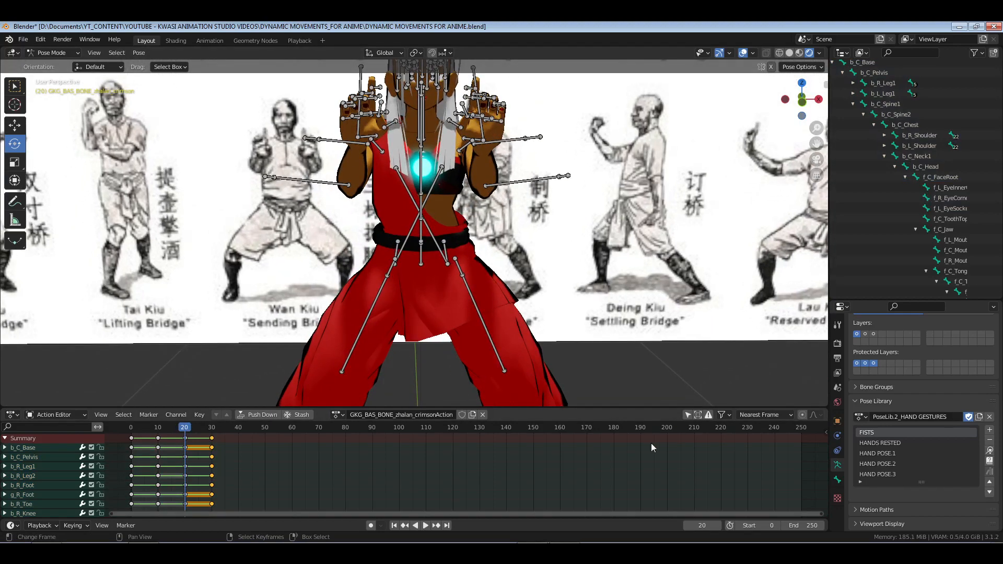
left_click(688, 416)
middle_click_drag(440, 284, 443, 244)
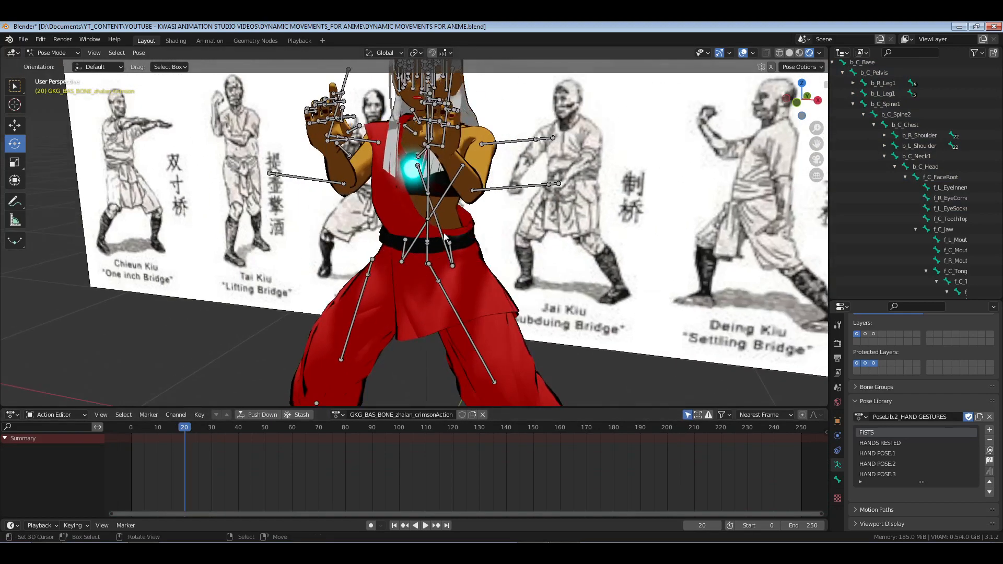
Copy the frame 20 keyframes of the Leg1, Knee and Foot bones on both sides to frame 30
left_click(444, 237)
left_click(469, 336, "shift")
left_click(381, 315, "shift")
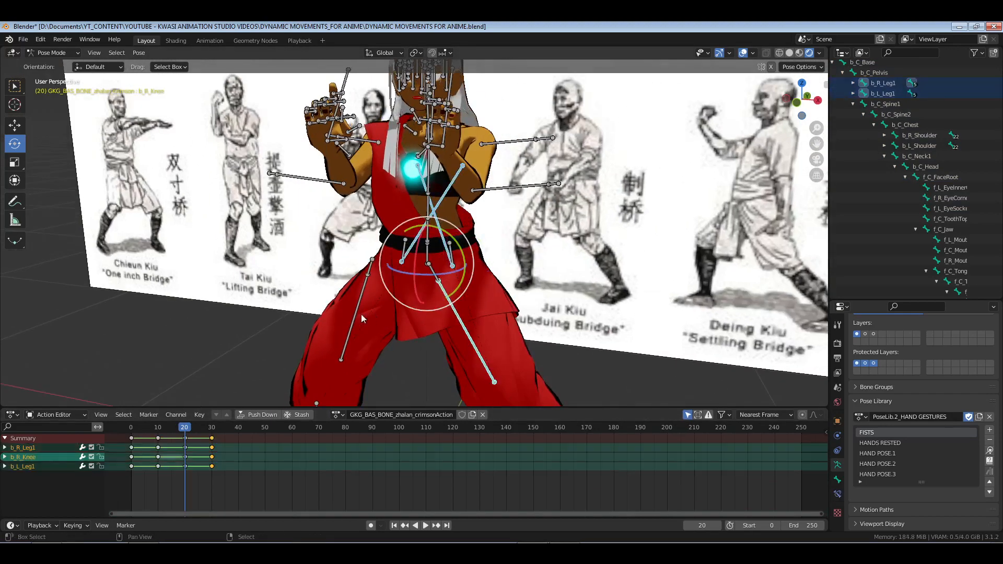
left_click(361, 315, "shift")
middle_click_drag(361, 314, 434, 266, "shift")
left_click(576, 319, "shift")
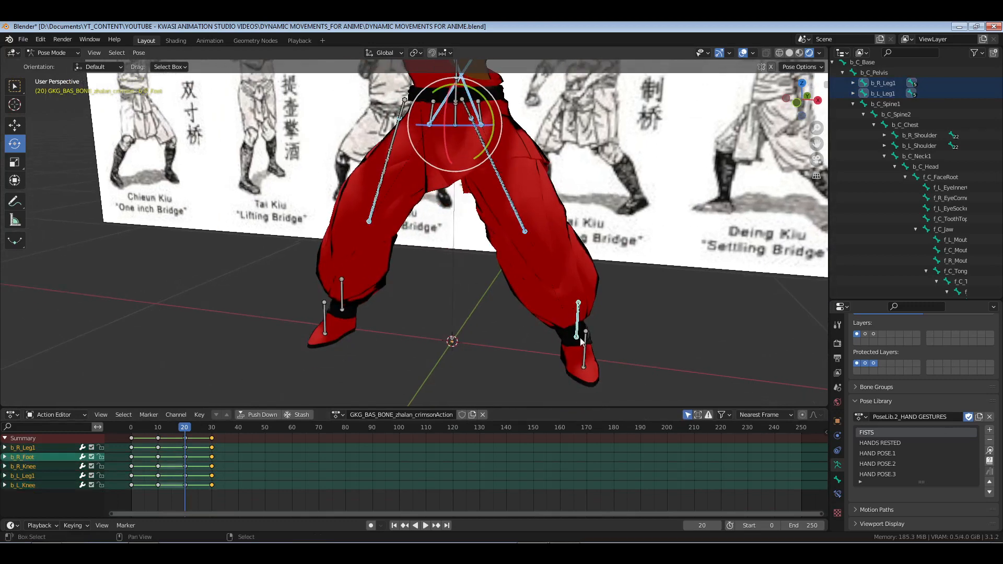
left_click(580, 337, "shift")
key("ctrl+z")
right_click(346, 293, "shift")
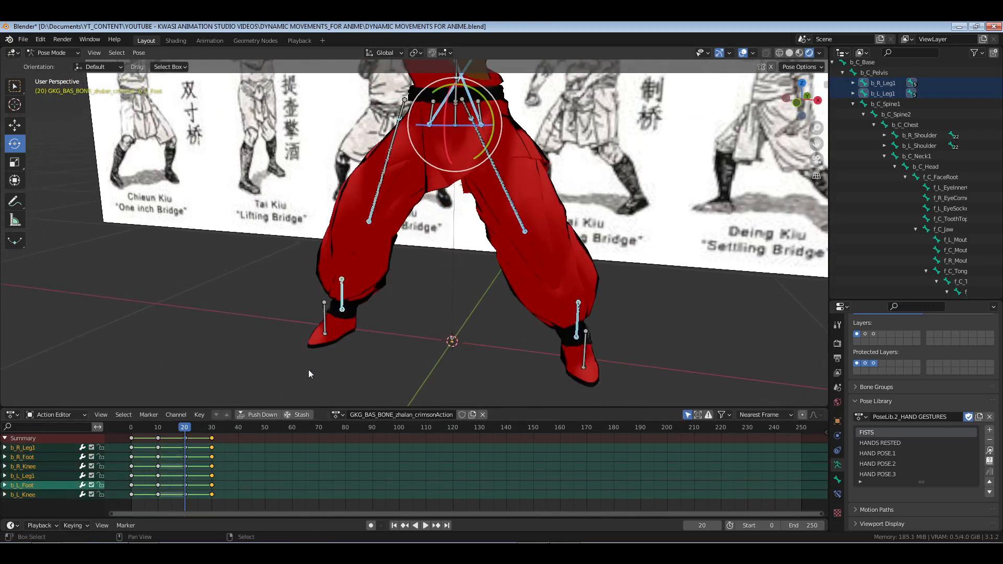
right_click(185, 439)
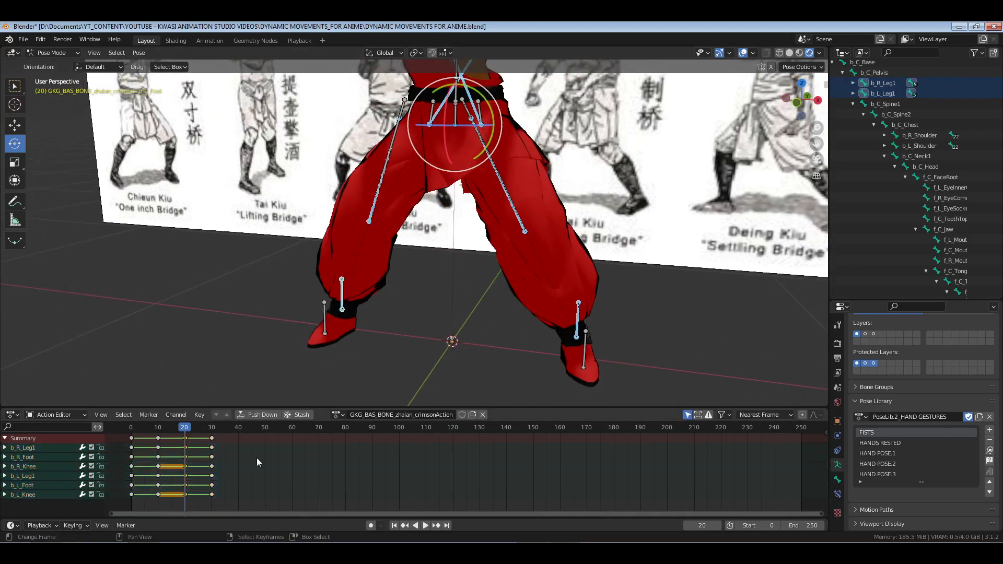
left_click(211, 430)
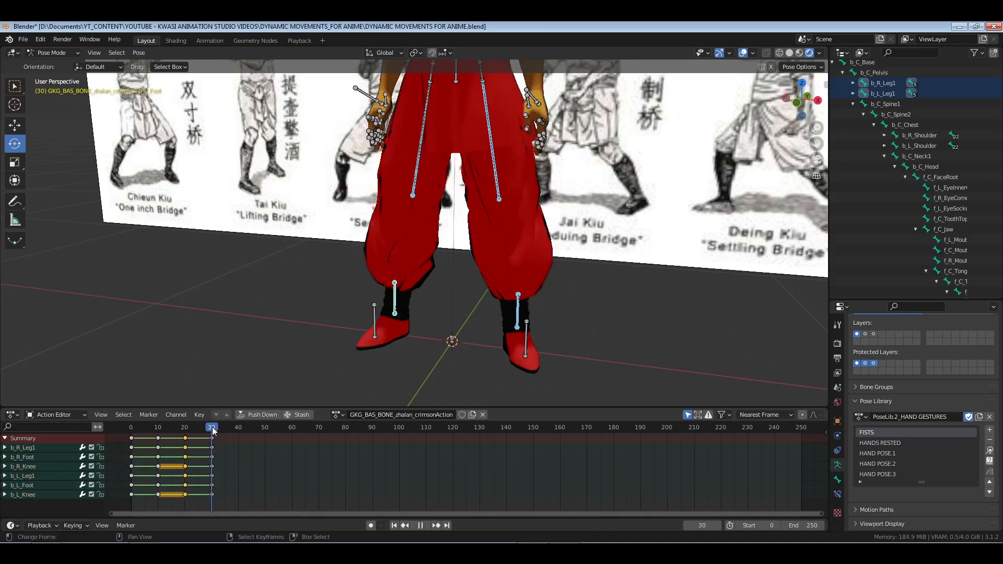
key("ctrl+v")
Copy the frame 20 keyframes of the b_R_Leg2 and b_L_Leg2 bones to frame 30
scroll(445, 210, "down", 3)
middle_click_drag(446, 210, 484, 268, "shift")
scroll(455, 266, "up", 1)
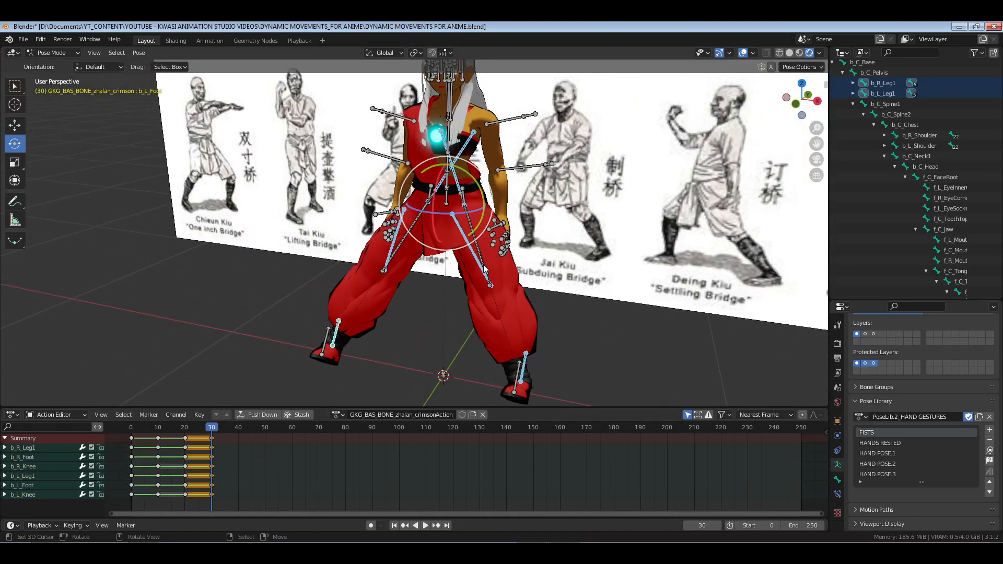
mouse_move(482, 268)
middle_mouse_down()
mouse_move(512, 296)
mouse_move(457, 290)
mouse_move(538, 290)
mouse_move(474, 281)
middle_mouse_up()
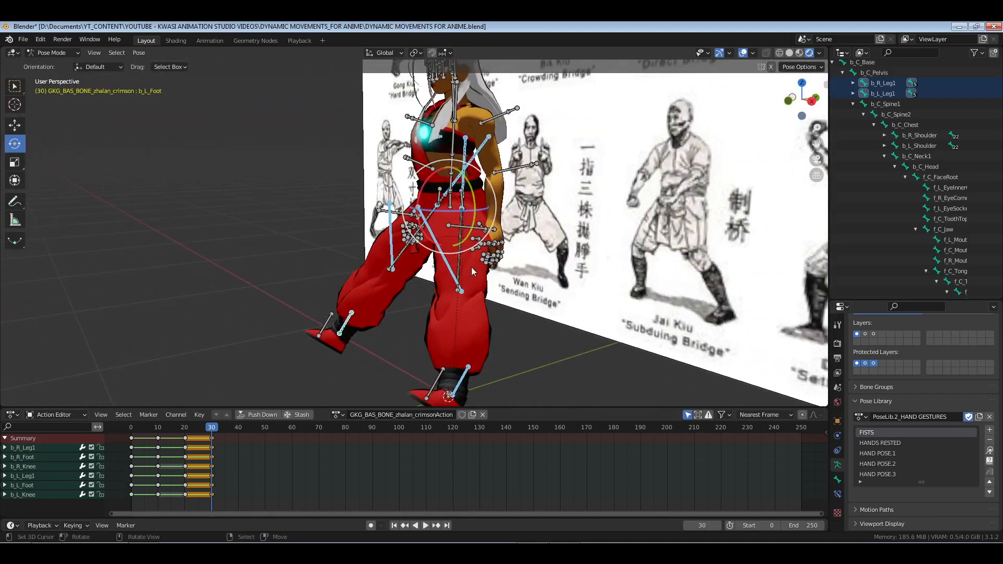
left_click(445, 269)
left_click(393, 261, "shift")
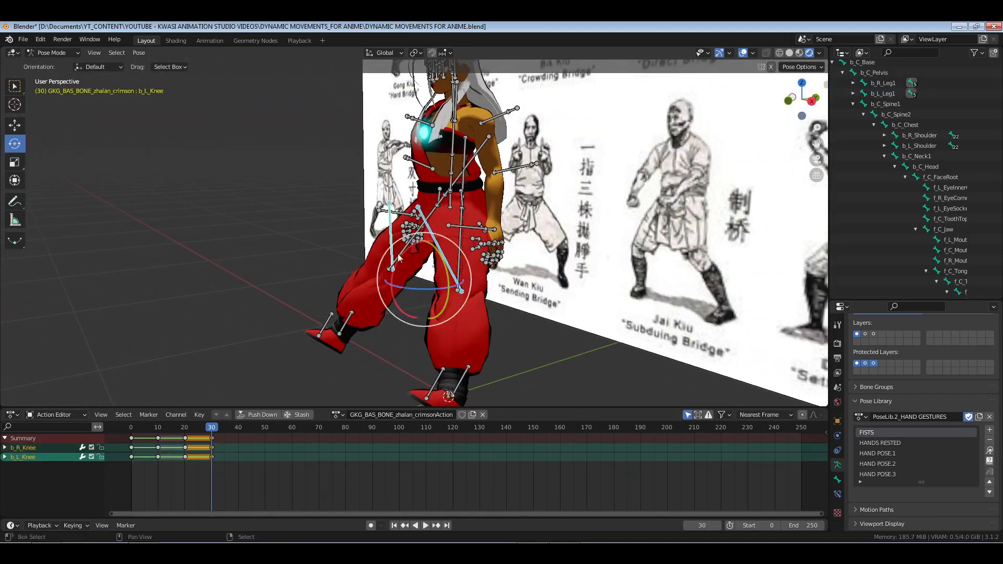
left_click(409, 256)
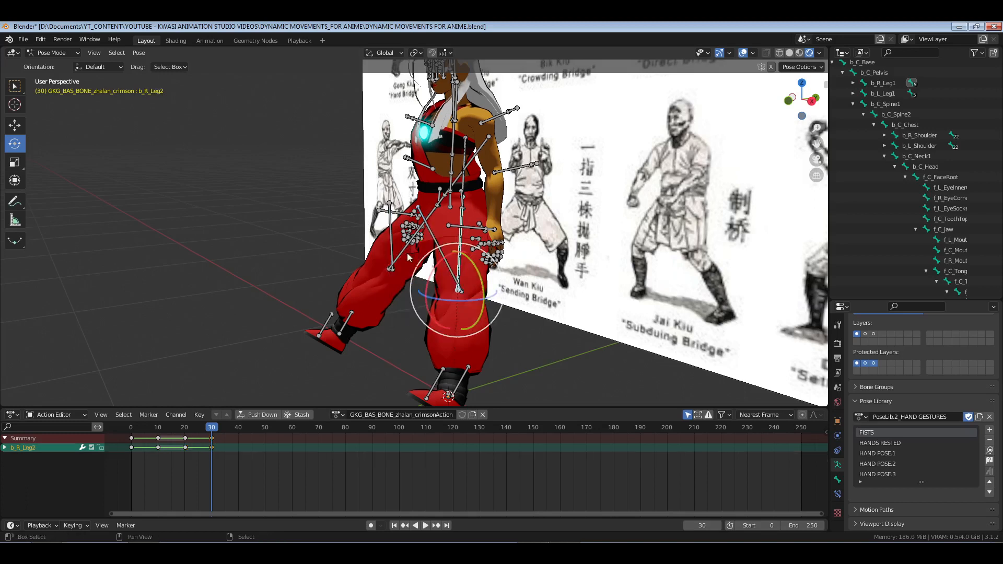
left_click(401, 263, "shift")
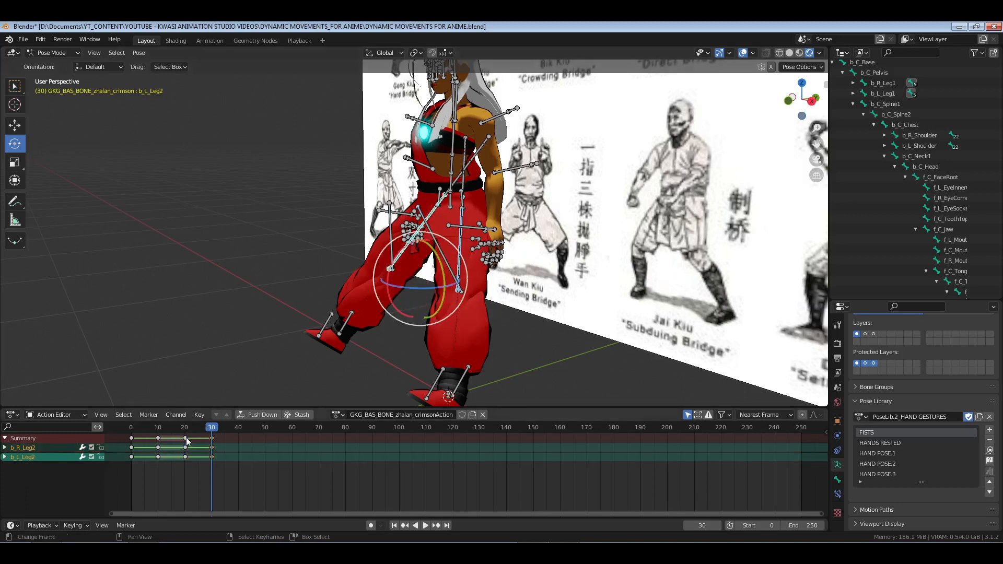
right_click(186, 439)
key("ctrl+c")
key("ctrl+v")
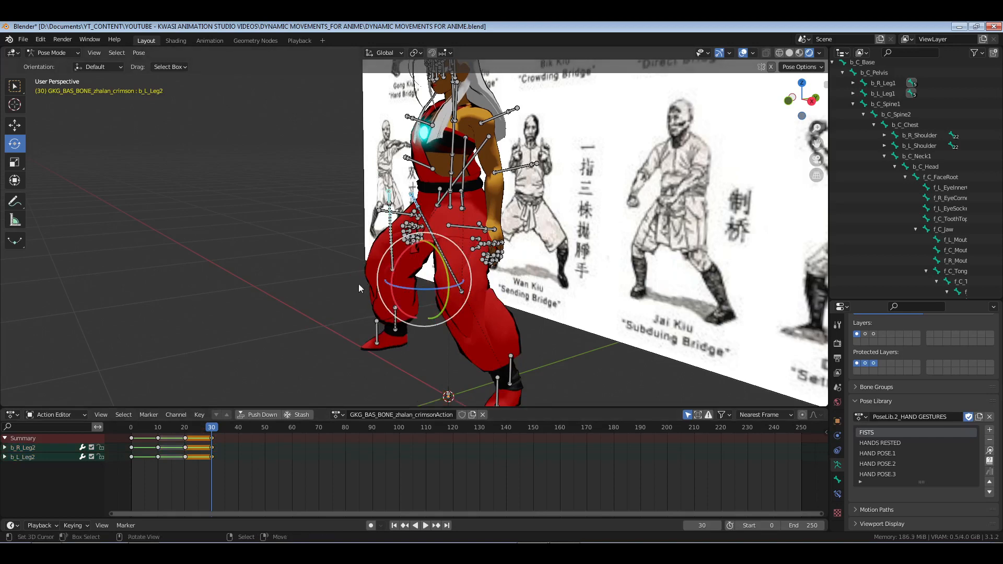
Rotate the b_L_Leg1 bone outward around the Z axis at frame 30
middle_click_drag(359, 288, 504, 283)
right_click(443, 206)
scroll(491, 281, "down", 1)
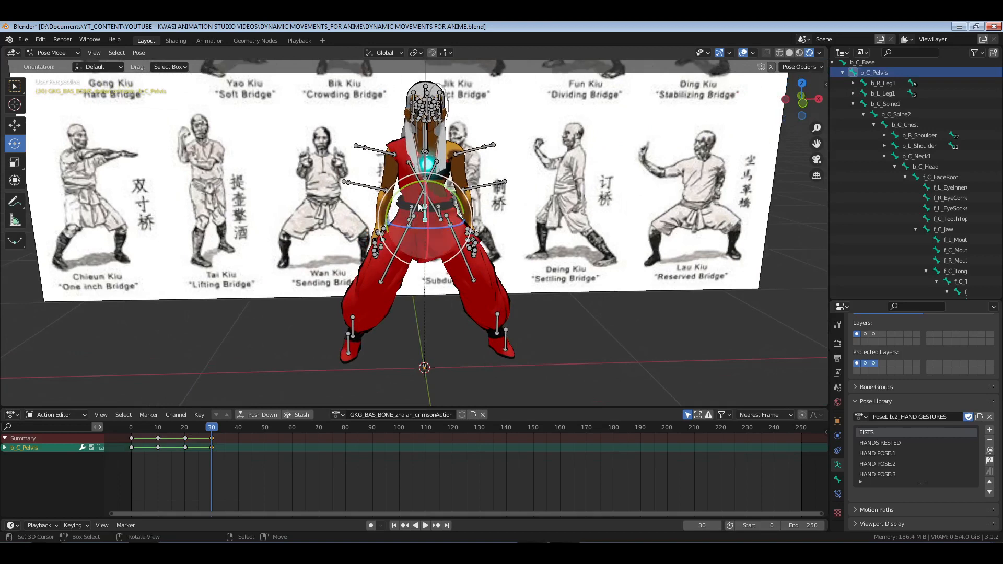
right_click(420, 226)
middle_click_drag(421, 230, 428, 278)
key("r")
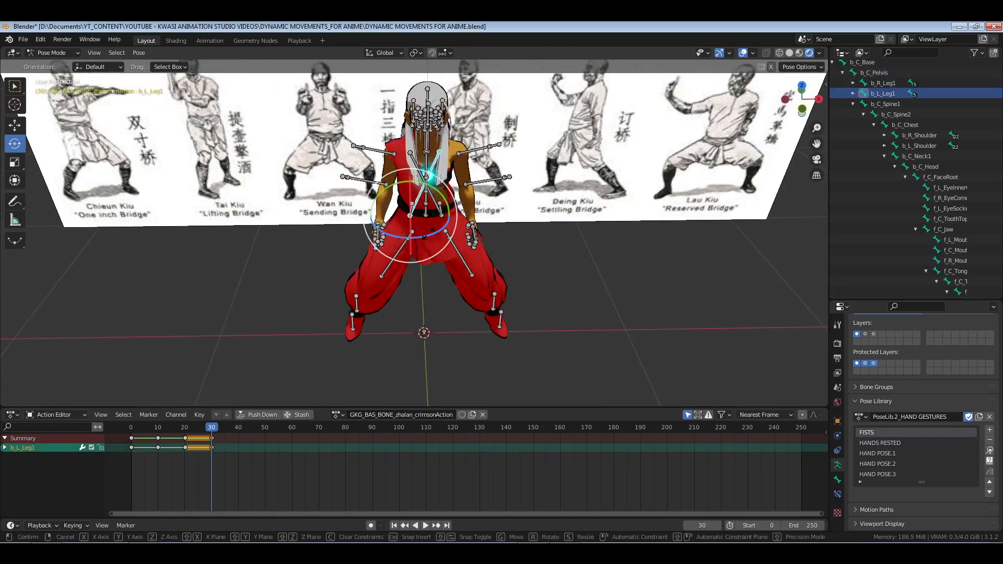
key("z")
key("Return")
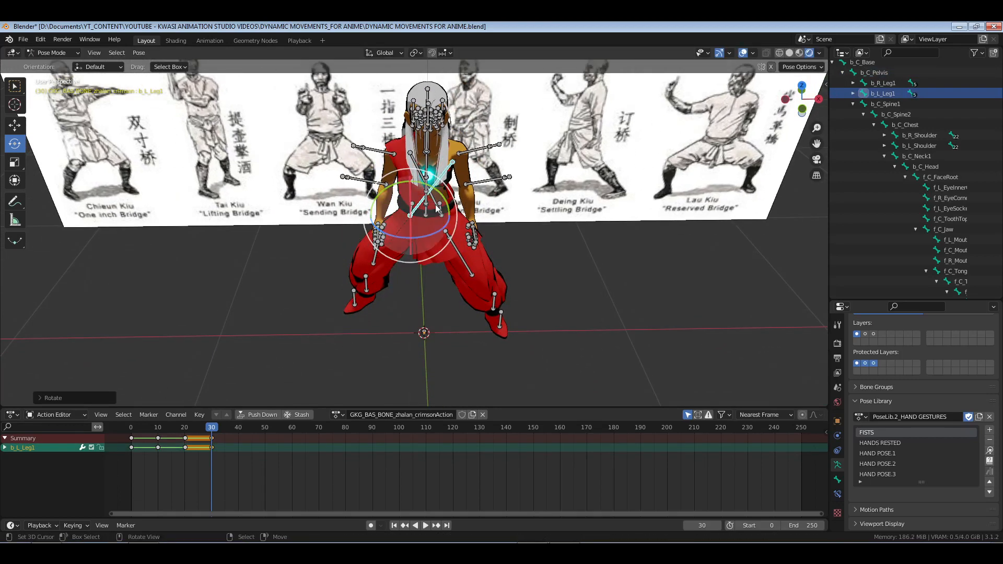
Rotate the b_R_Leg1 bone outward to match the opposite leg, and turn the b_R_Foot bone inward
right_click(437, 242)
left_click_drag(457, 239, 477, 239)
left_click(493, 292)
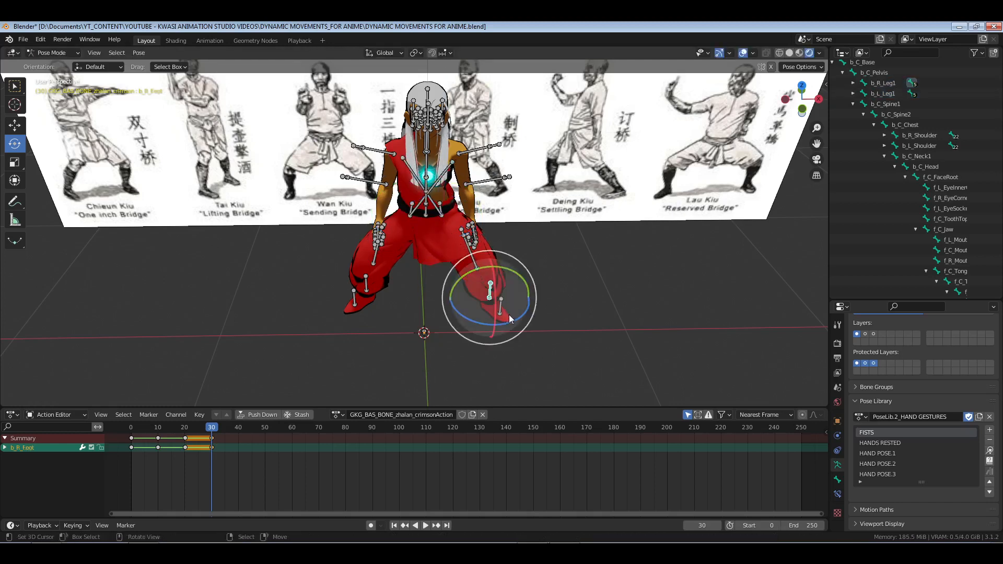
left_click_drag(510, 320, 491, 330)
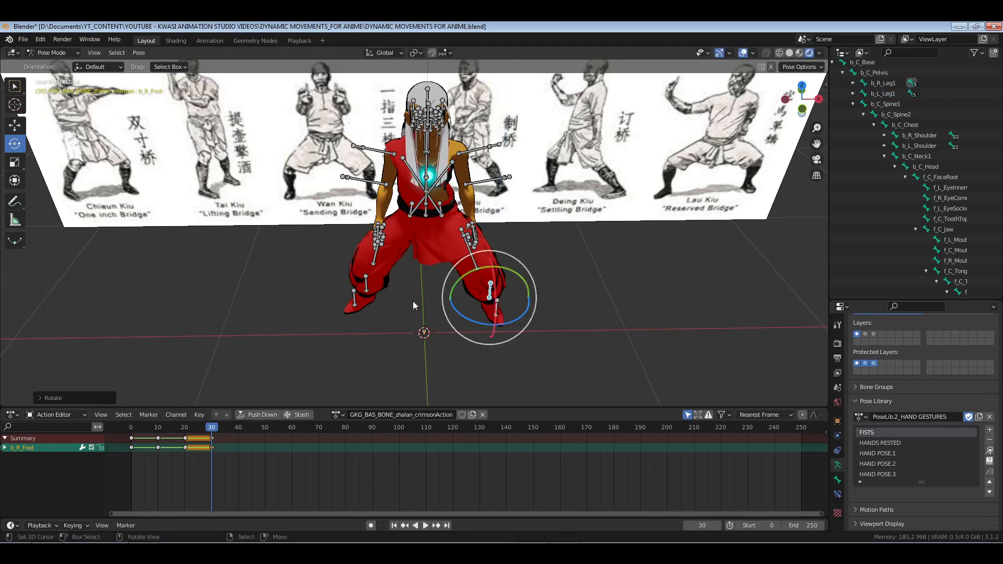
Hide the bones that overlap b_L_Leg2 and b_R_Leg2 at the knees on both legs
left_click(385, 260)
middle_click_drag(384, 260, 376, 220)
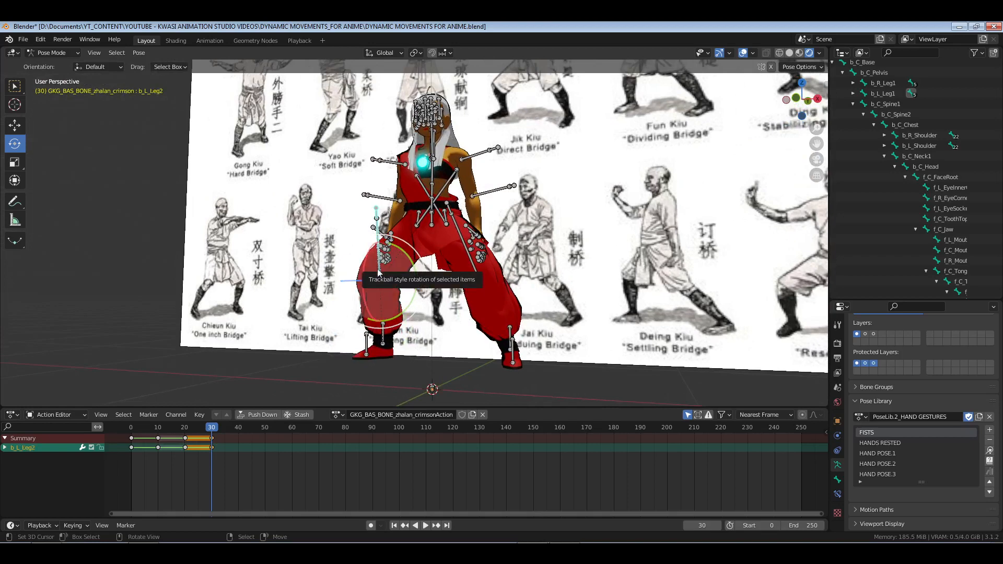
key("h")
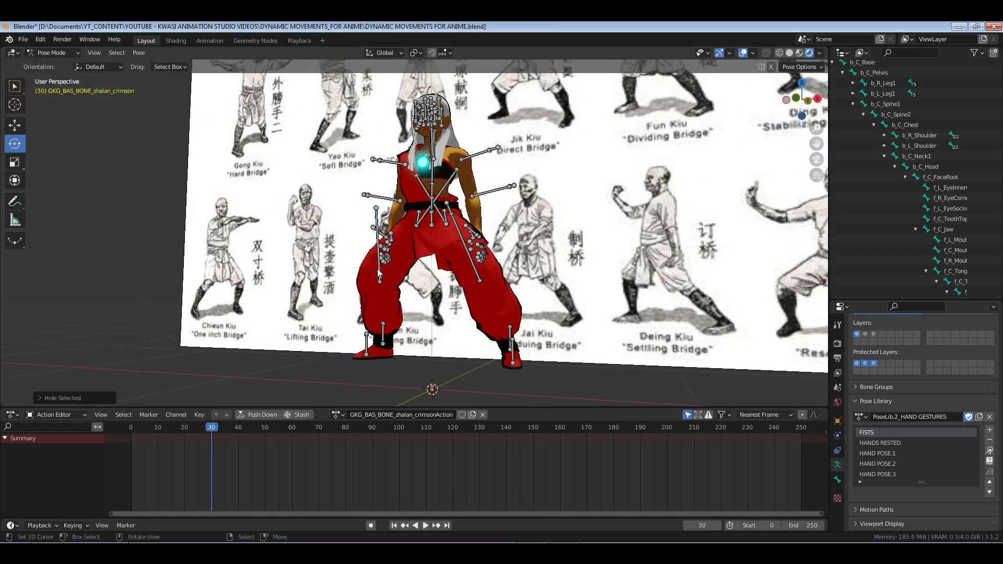
left_click(483, 281)
key("h")
Rotate the b_L_Leg2 bone slightly around the global Z axis at frame 30
right_click(380, 277)
middle_click_drag(410, 289, 412, 335)
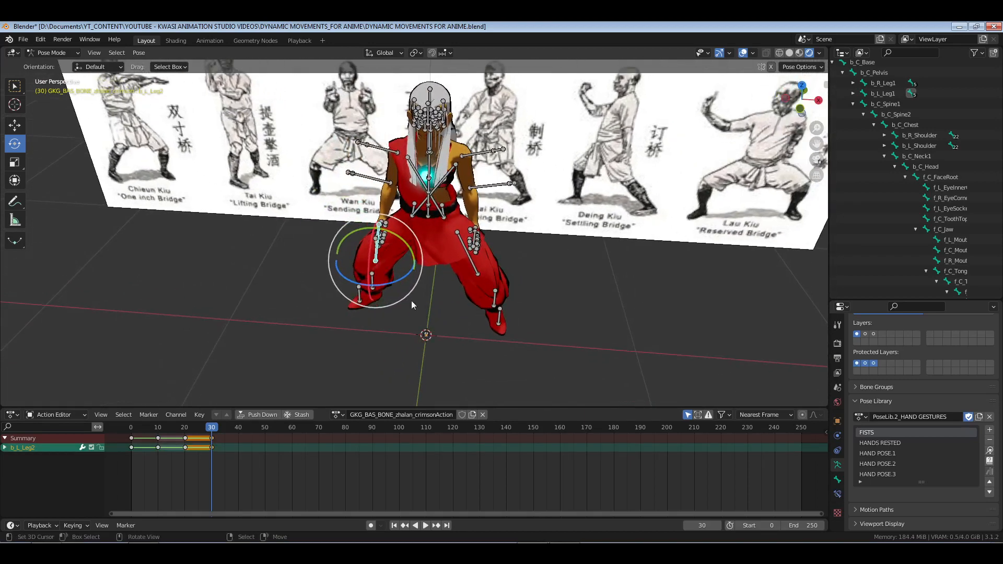
left_click_drag(401, 278, 403, 278)
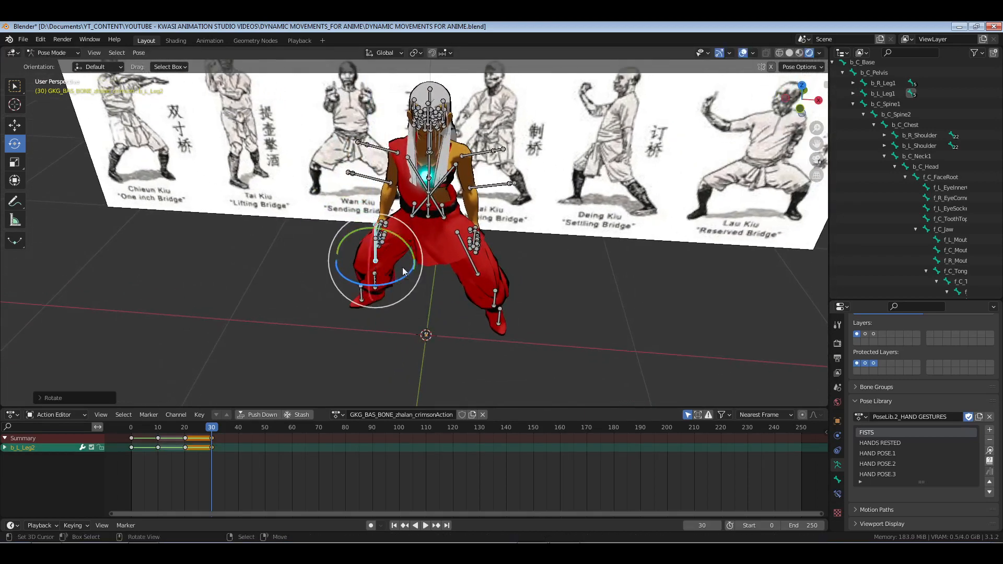
Set the transform orientation to Local and rotate the b_L_Leg1 bone around its local Y axis
right_click(422, 215)
middle_click_drag(422, 215, 448, 305)
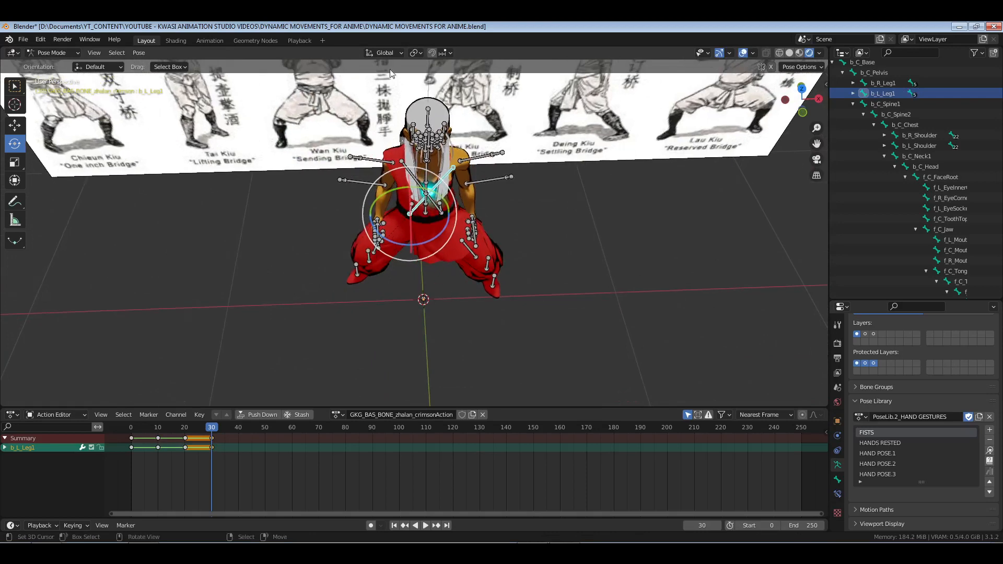
left_click(385, 53)
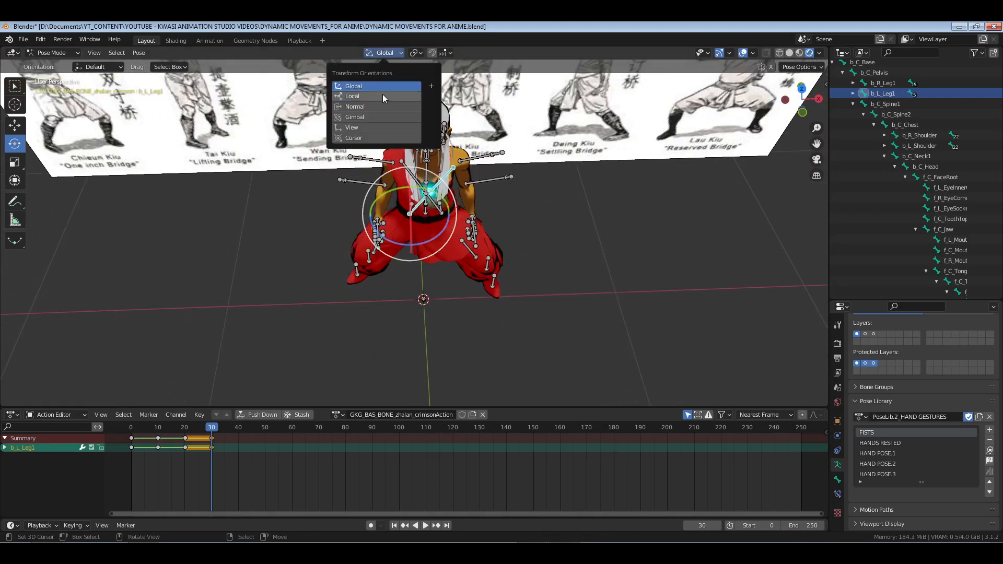
left_click(382, 94)
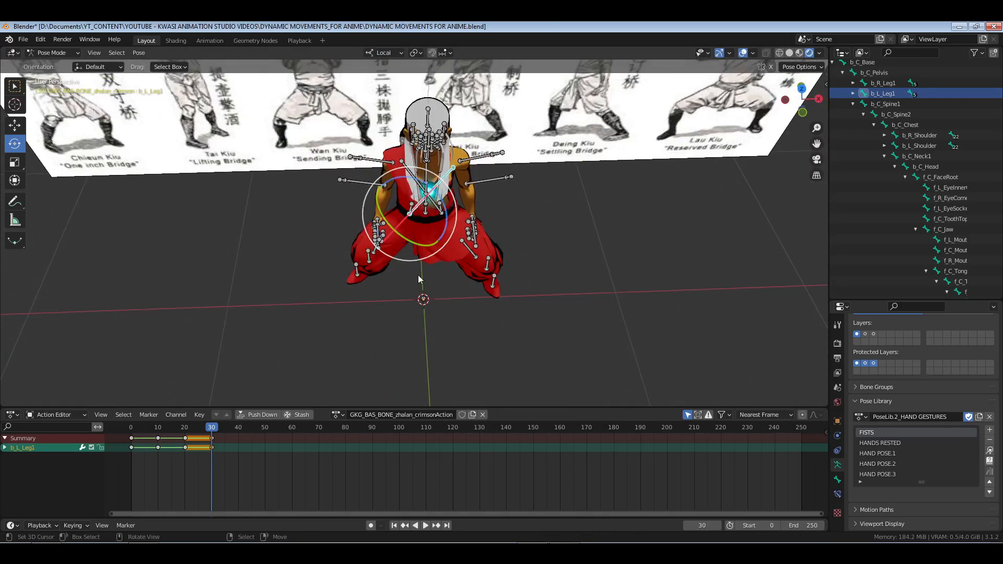
key("KP_1")
key("r")
key("y")
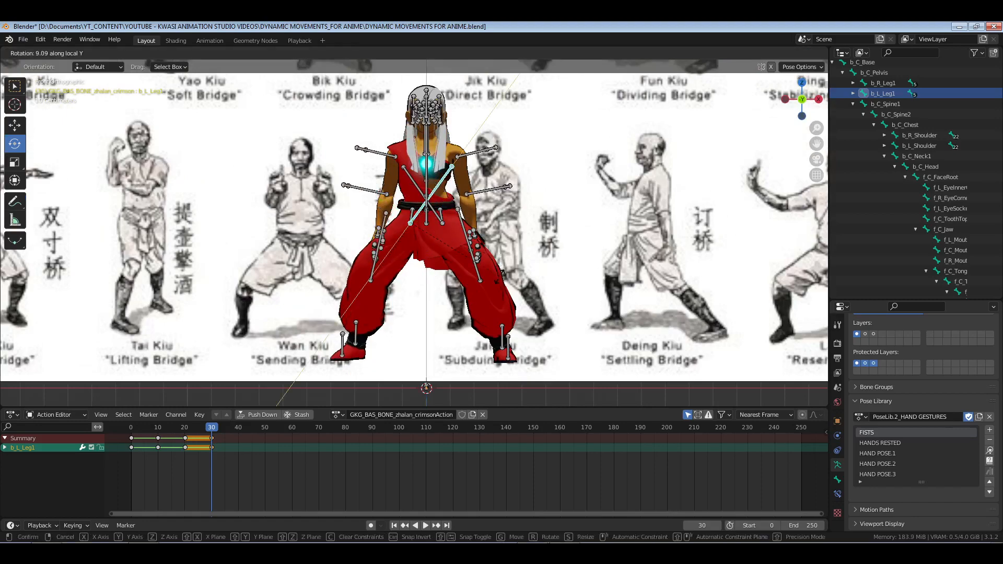
left_click(496, 278)
Rotate the b_L_Leg2 bone to adjust the lower leg's bend as seen from the side
middle_click_drag(422, 234, 482, 289)
left_click(382, 283)
left_click_drag(393, 257, 387, 269)
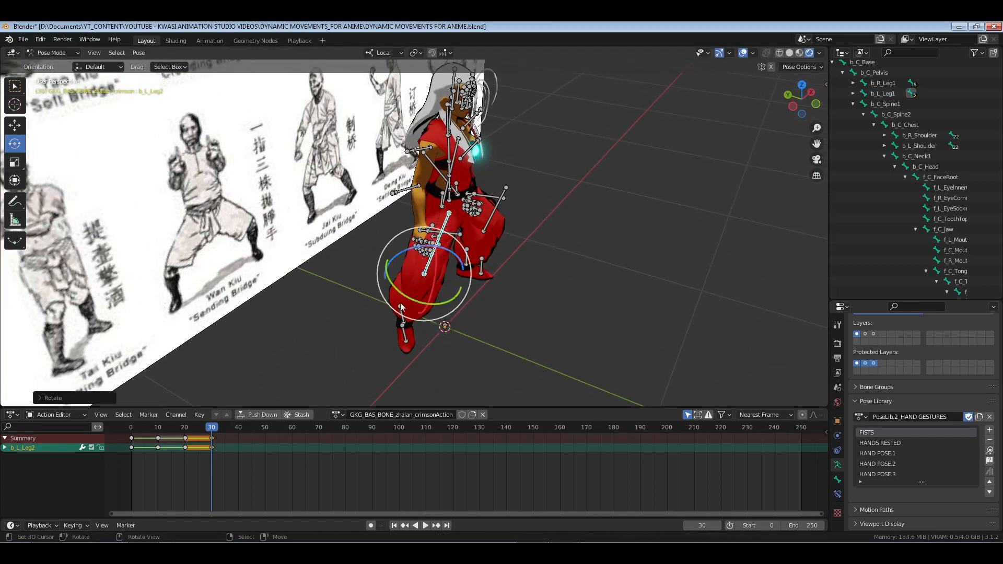
Rotate the b_L_Foot bone in the left orthographic view until the foot rests level with the floor
left_click(401, 310)
middle_click_drag(402, 313, 527, 263)
key("grave")
left_click(478, 284)
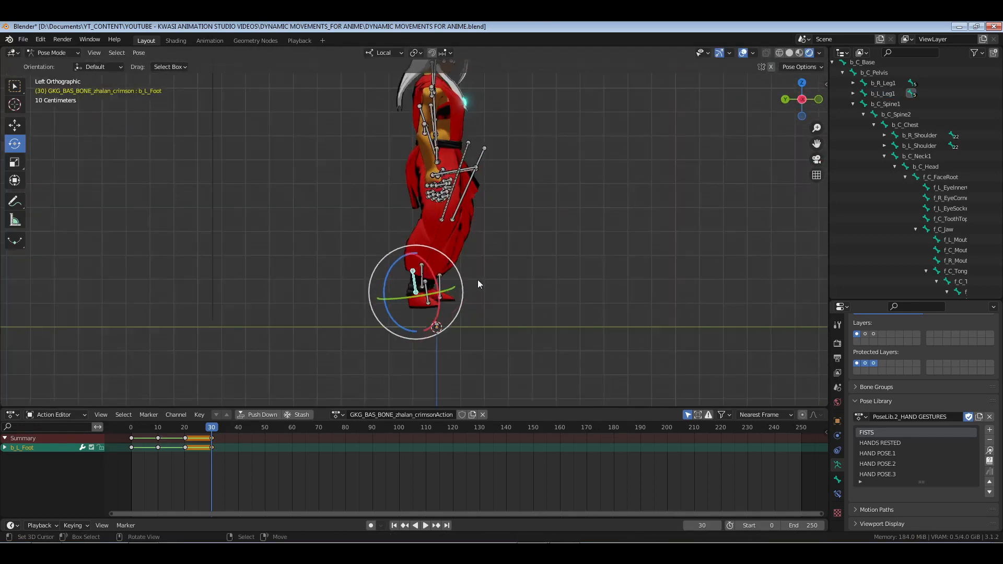
left_click_drag(401, 259, 450, 260)
key("r")
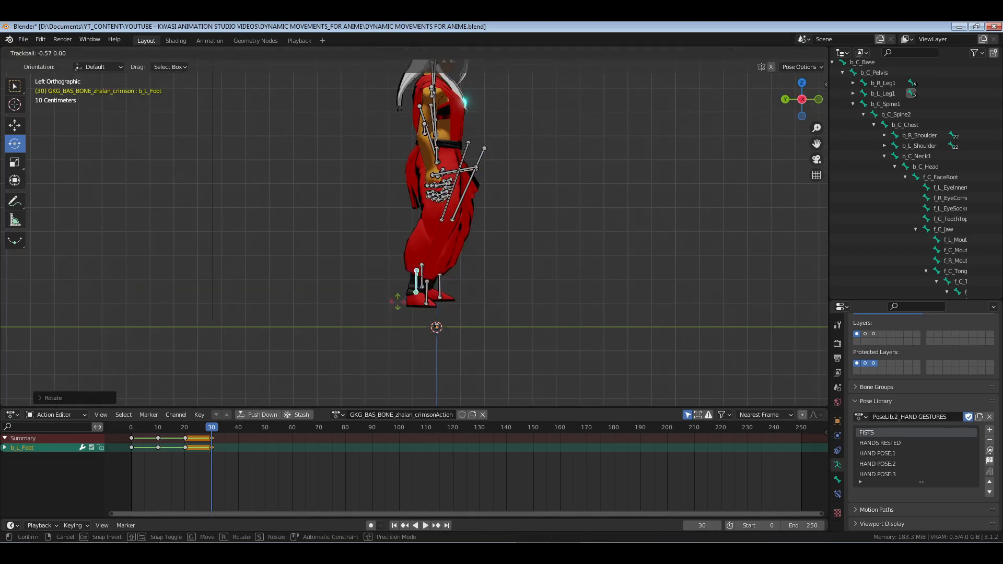
left_click(391, 301)
key("r")
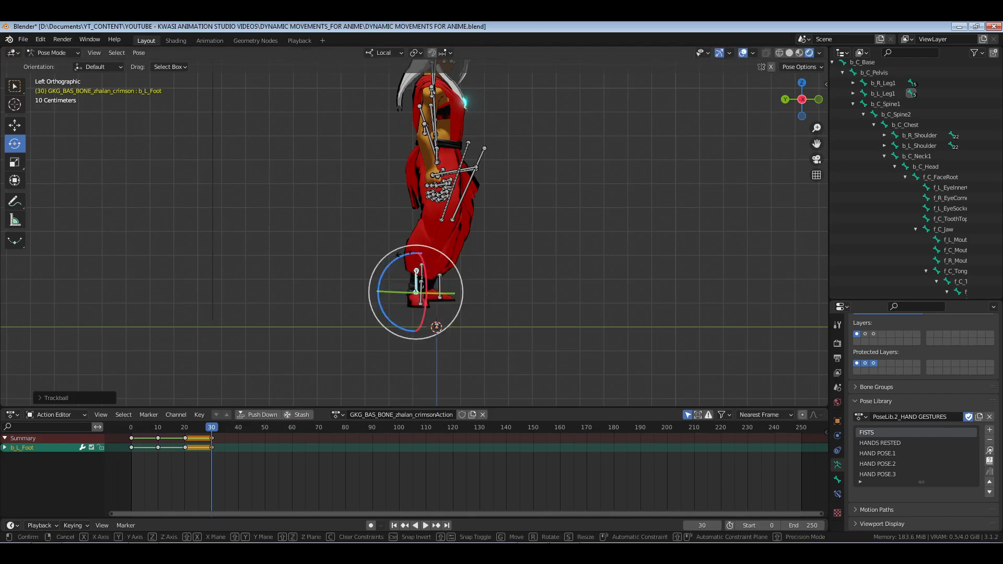
key("z")
key("z")
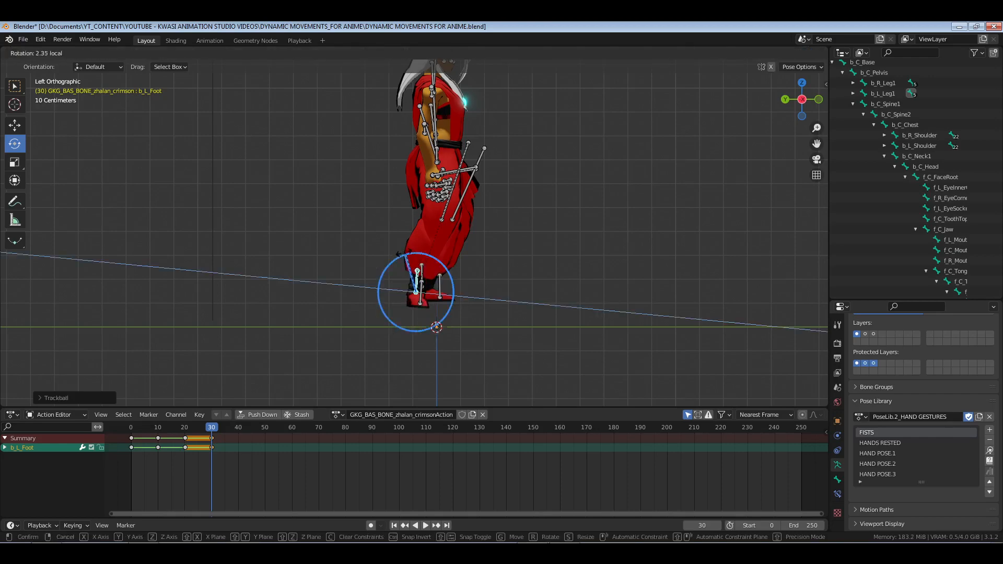
left_click(396, 255)
Turn the b_C_Pelvis bone slightly around its local Y axis at frame 30
middle_click_drag(396, 254, 421, 271)
scroll(494, 278, "up", 3)
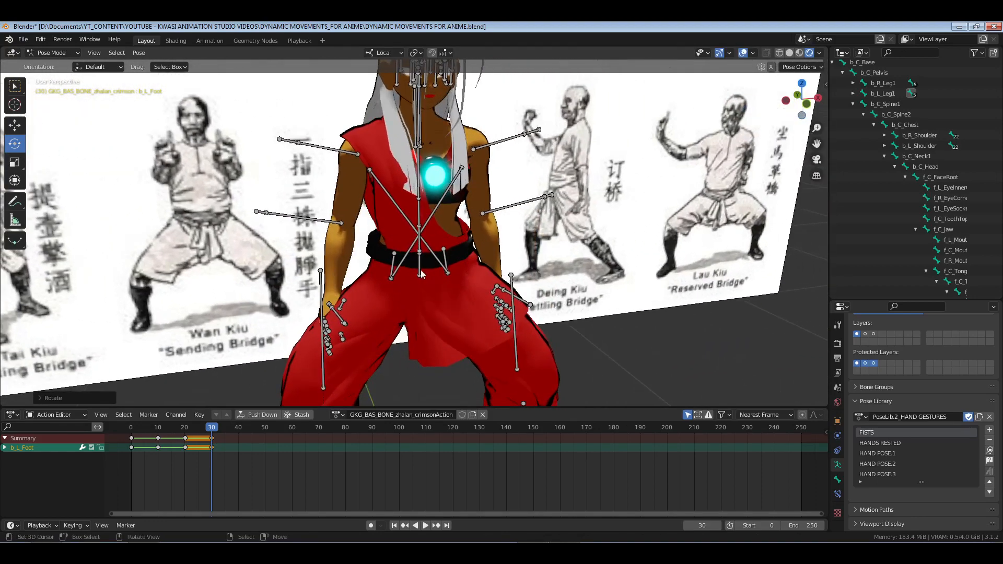
left_click(421, 272)
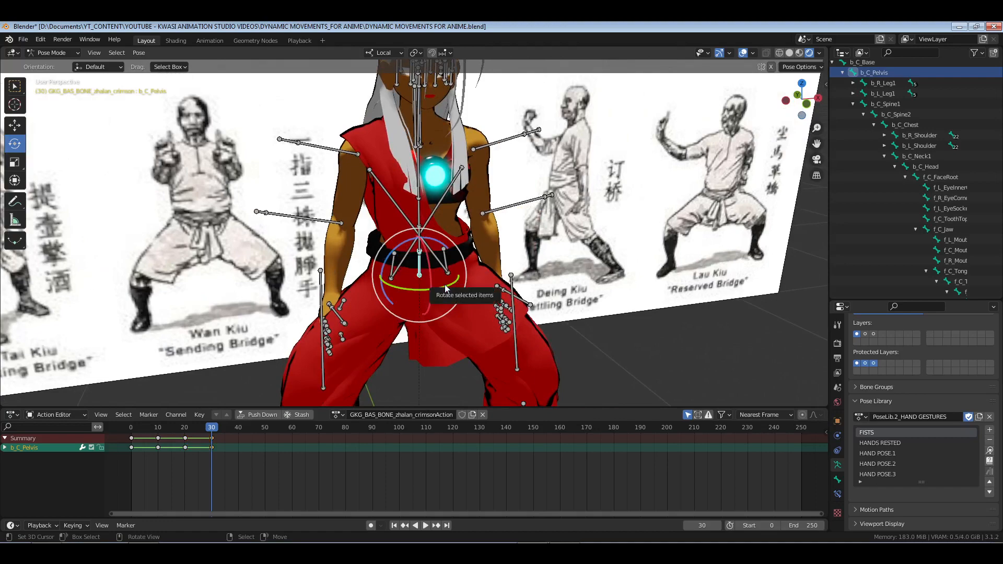
left_click_drag(446, 296, 443, 303)
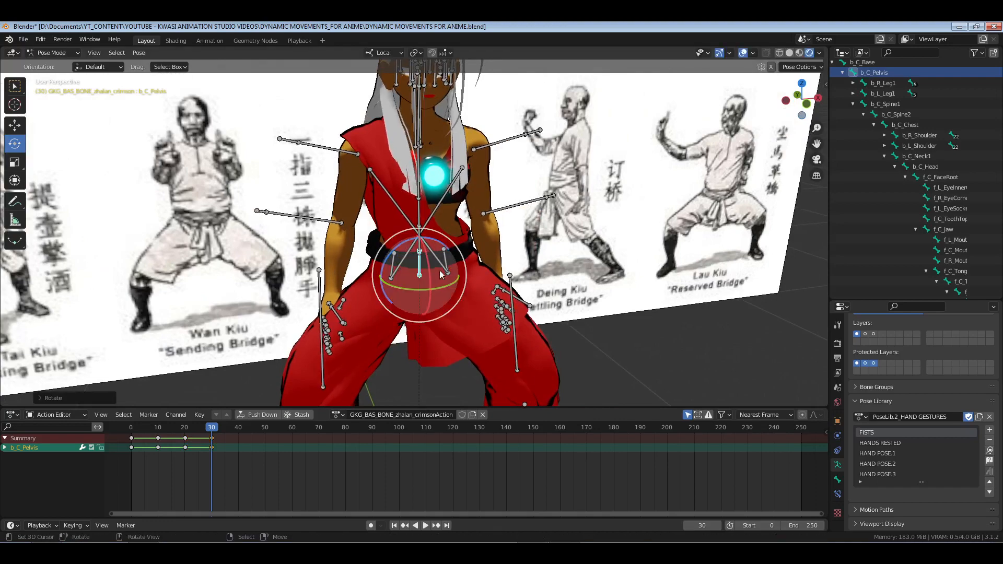
Rotate the b_R_Leg1 bone at the hip, checking the thigh's angle from above, the front and the side
left_click(445, 270)
scroll(464, 281, "down", 3)
middle_click_drag(459, 279, 506, 332)
key("KP_7")
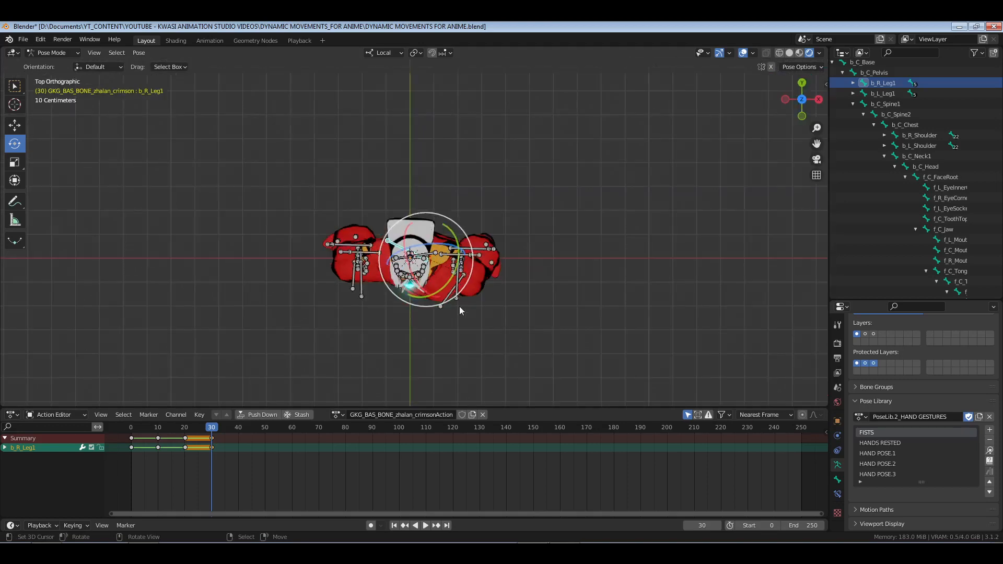
left_click_drag(454, 296, 438, 273)
key("KP_1")
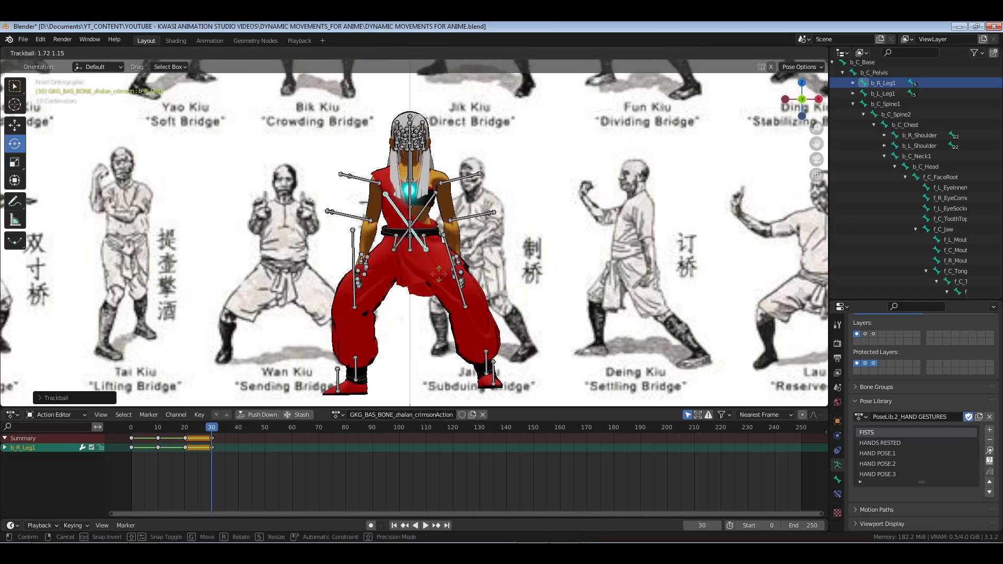
middle_click_drag(521, 277, 411, 316)
left_click_drag(428, 297, 398, 322)
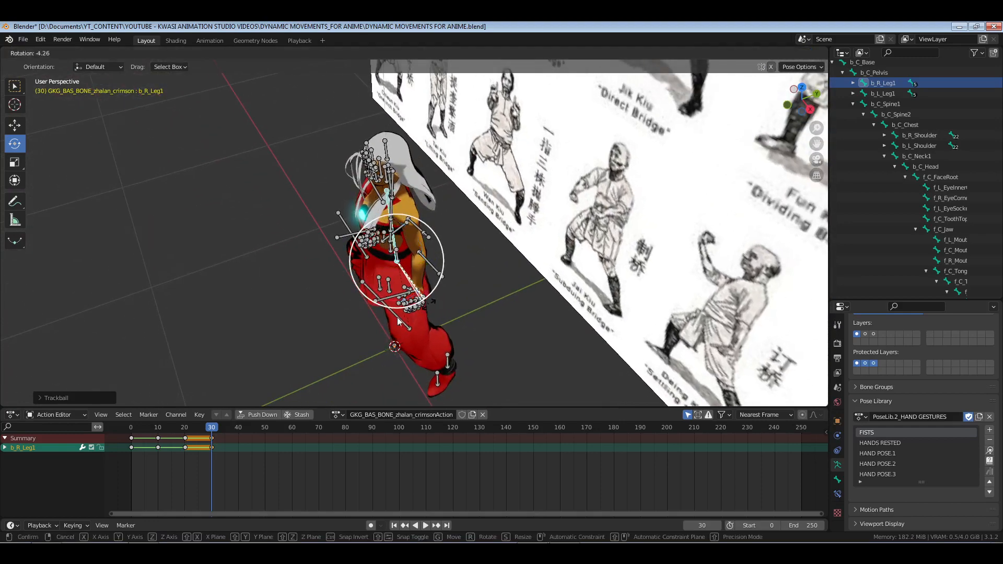
Rotate the b_R_Leg2 bone slightly to adjust the bend of the lower leg
middle_click_drag(398, 321, 490, 293)
left_click(478, 294)
left_click_drag(503, 290, 503, 291)
Rotate the b_R_Leg1 bone outward to widen that side of the stance in the front view
middle_click_drag(503, 291, 417, 248)
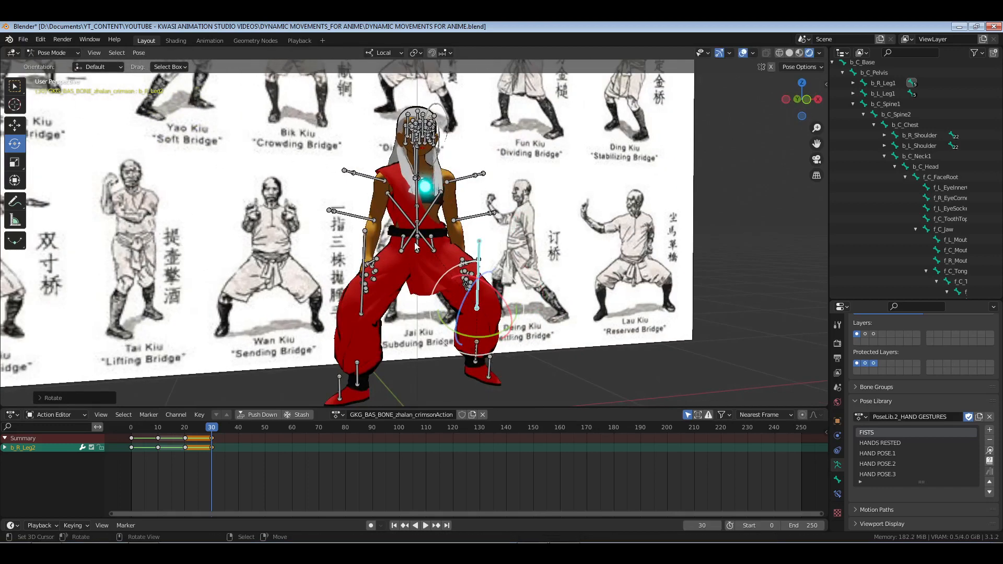
left_click(398, 212)
middle_click_drag(399, 212, 471, 234)
left_click_drag(464, 224, 481, 251)
key("KP_1")
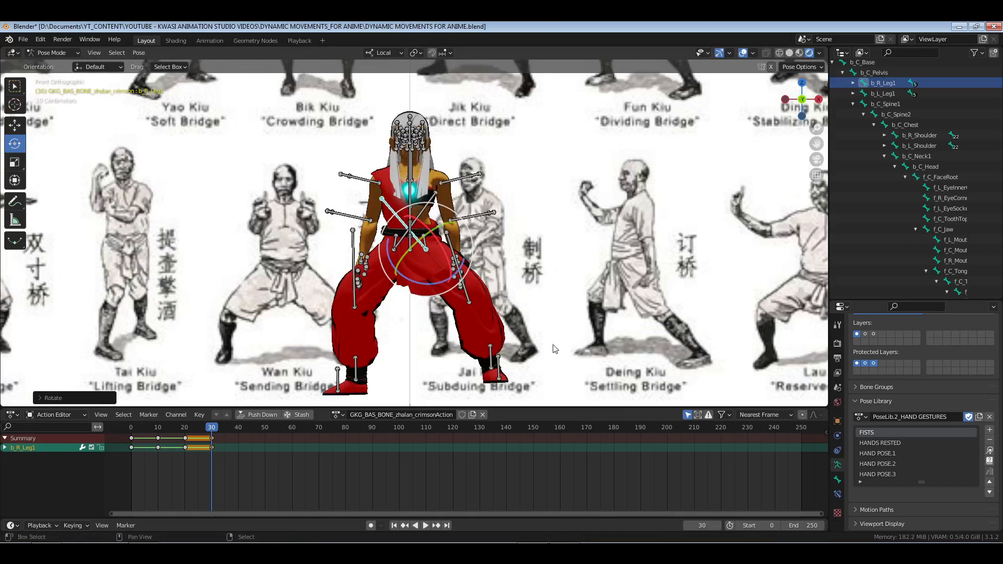
middle_click_drag(552, 346, 541, 292, "shift")
left_click_drag(443, 234, 398, 195)
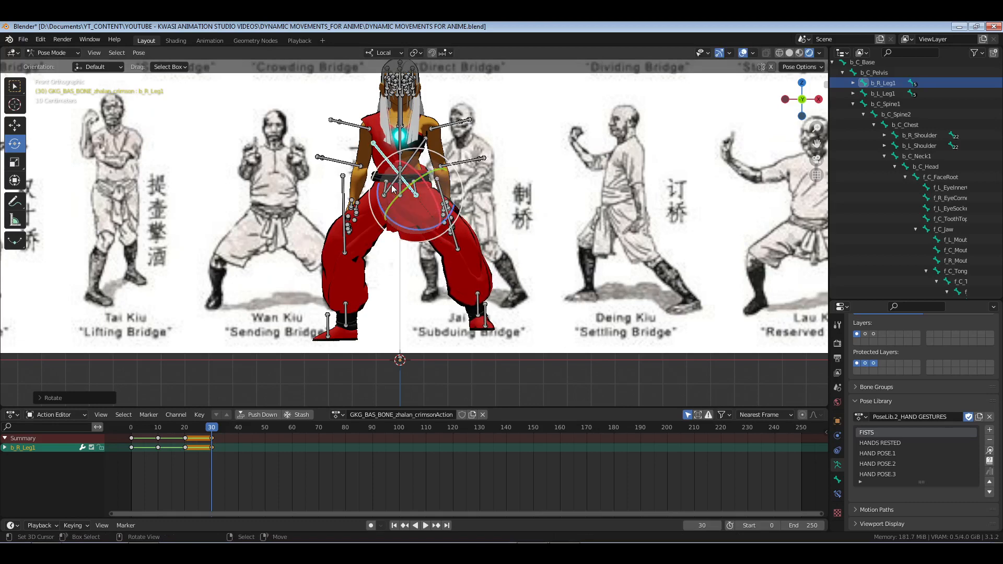
Rotate the b_L_Leg1 bone outward and turn b_L_Leg2 about 5 degrees back inward in the front view
left_click(397, 178)
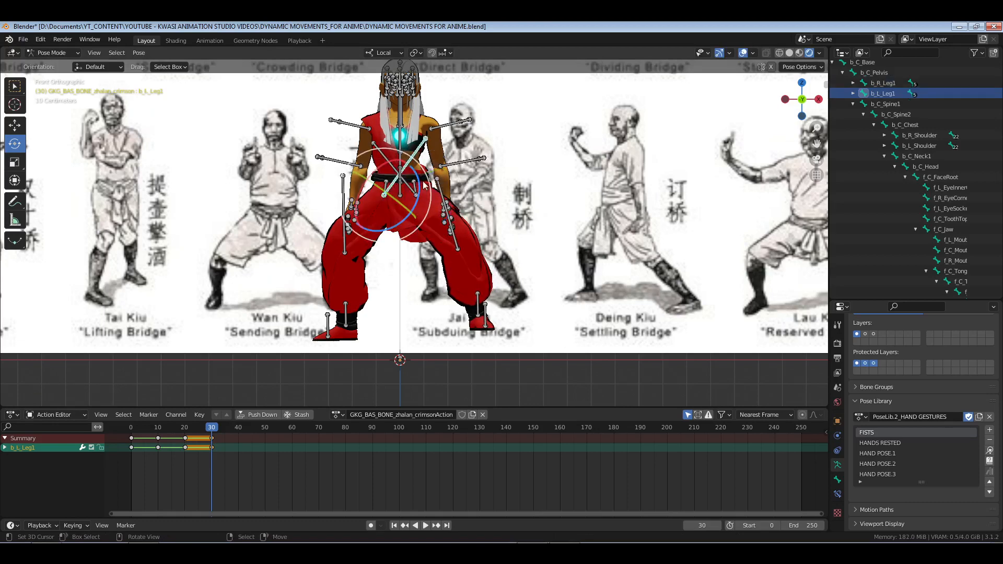
left_click_drag(425, 184, 348, 242)
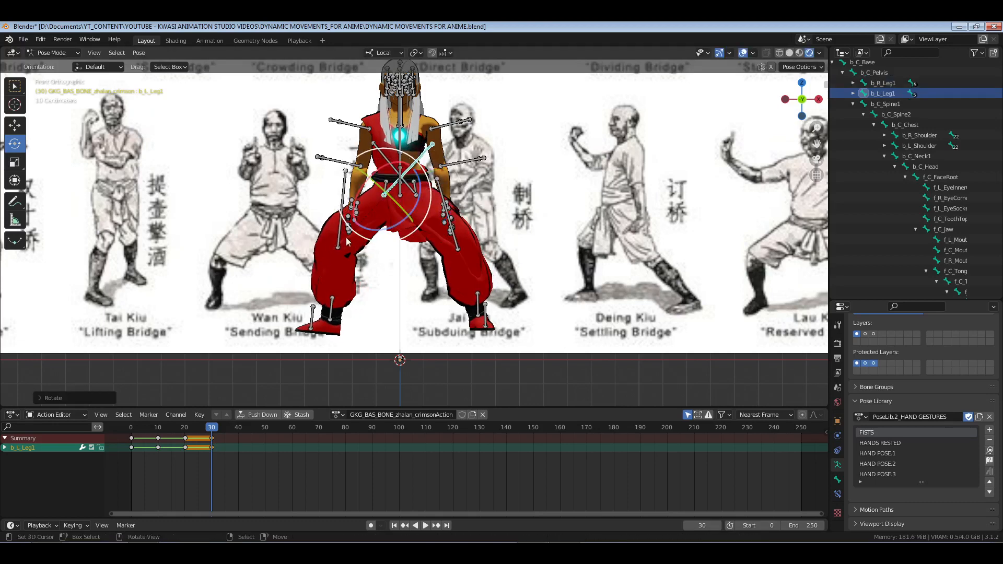
left_click(348, 244)
key("r")
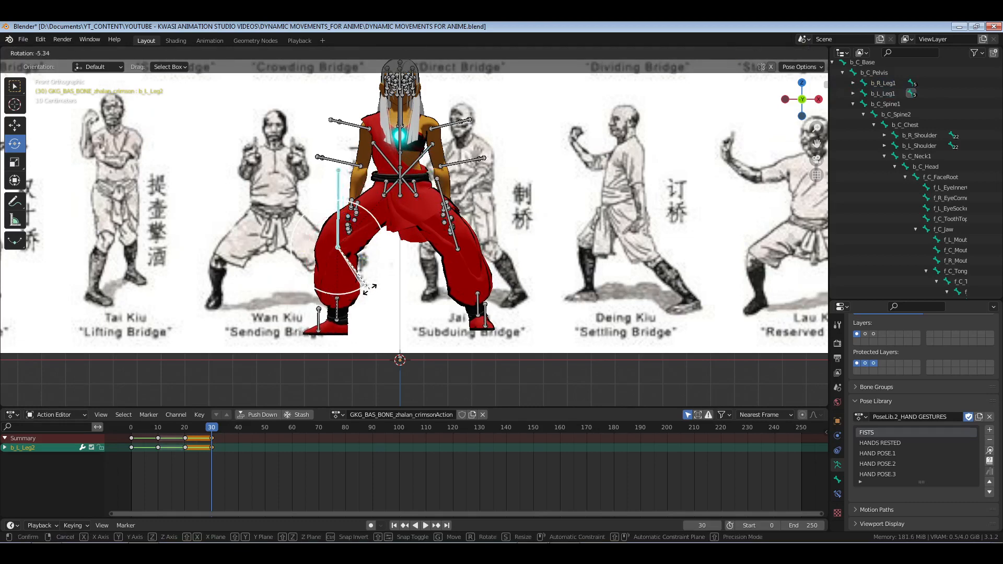
left_click_drag(370, 289, 370, 289)
Spread the b_L_Leg1 bone slightly farther and rotate b_L_Leg2 to bring the lower leg back upright
left_click(389, 193)
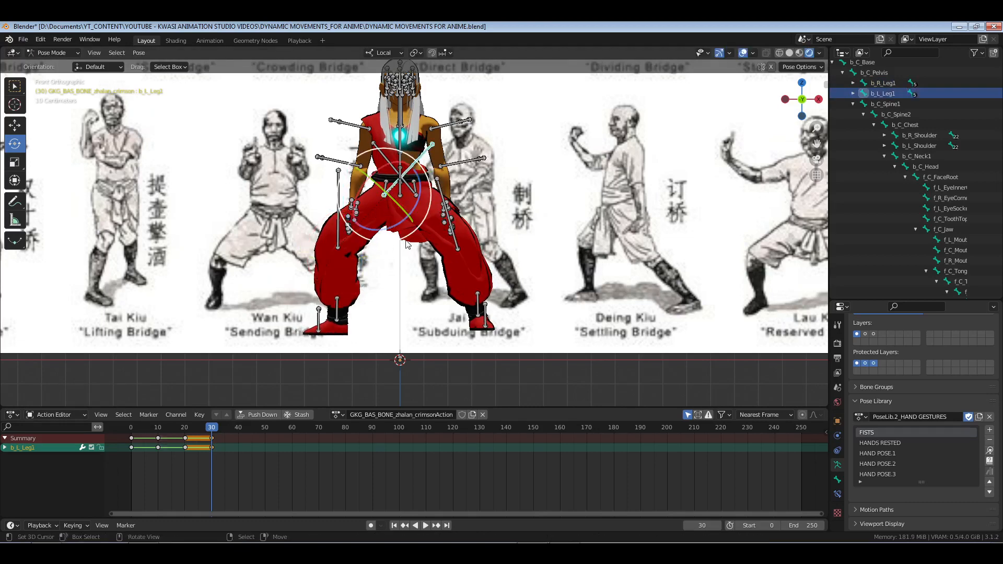
left_click_drag(405, 239, 401, 239)
left_click(338, 243)
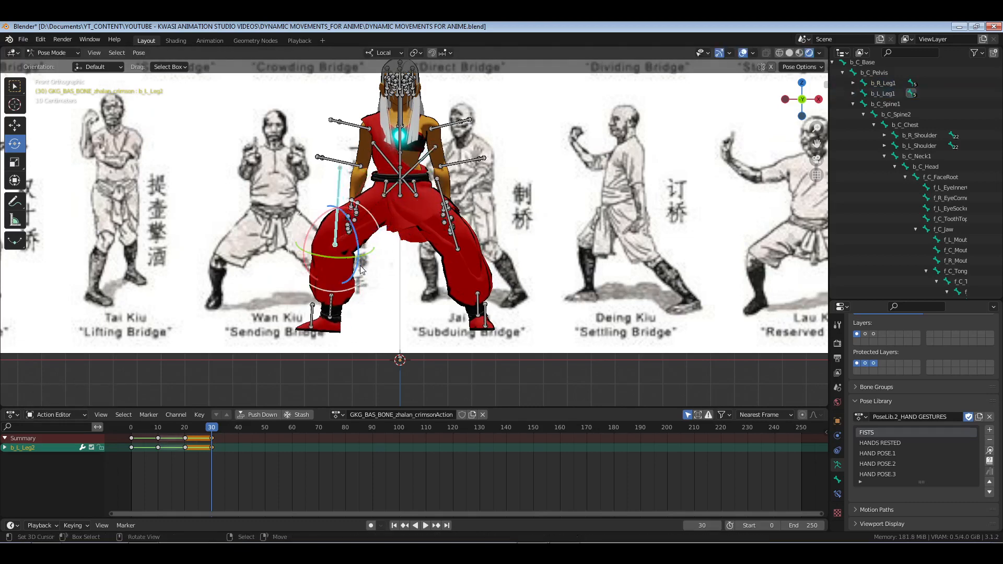
left_click_drag(356, 291, 363, 283)
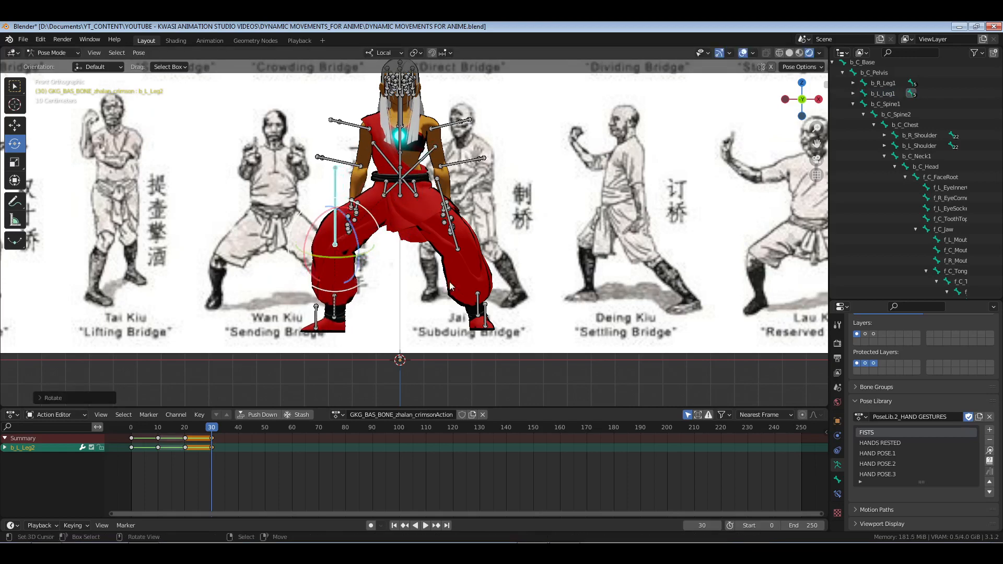
Adjust the b_R_Leg1, b_R_Leg2 and b_R_Foot bones in the front view to match the opposite leg's stance
left_click(409, 193)
left_click_drag(408, 241, 406, 272)
left_click(459, 246)
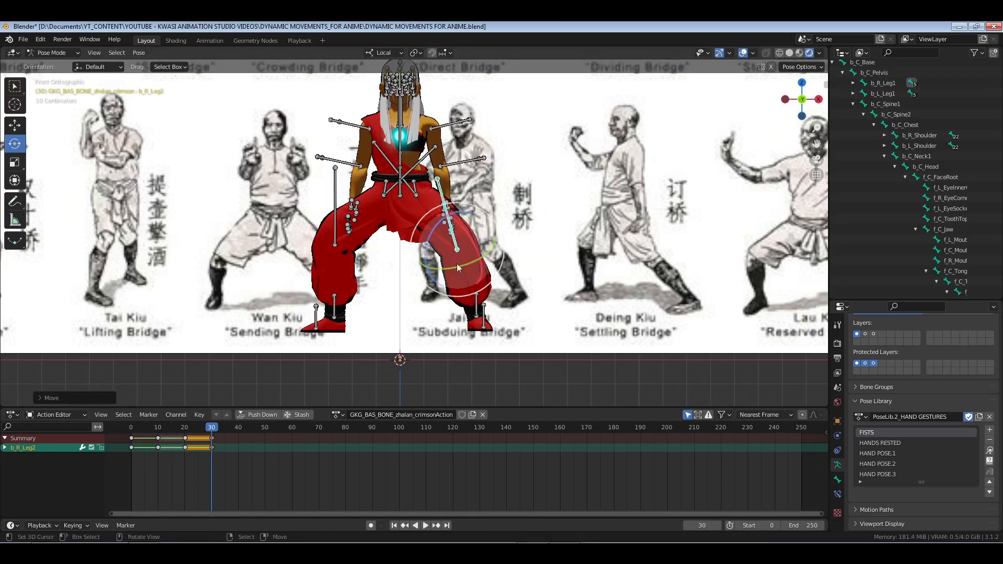
left_click_drag(456, 296, 468, 322)
left_click(478, 311)
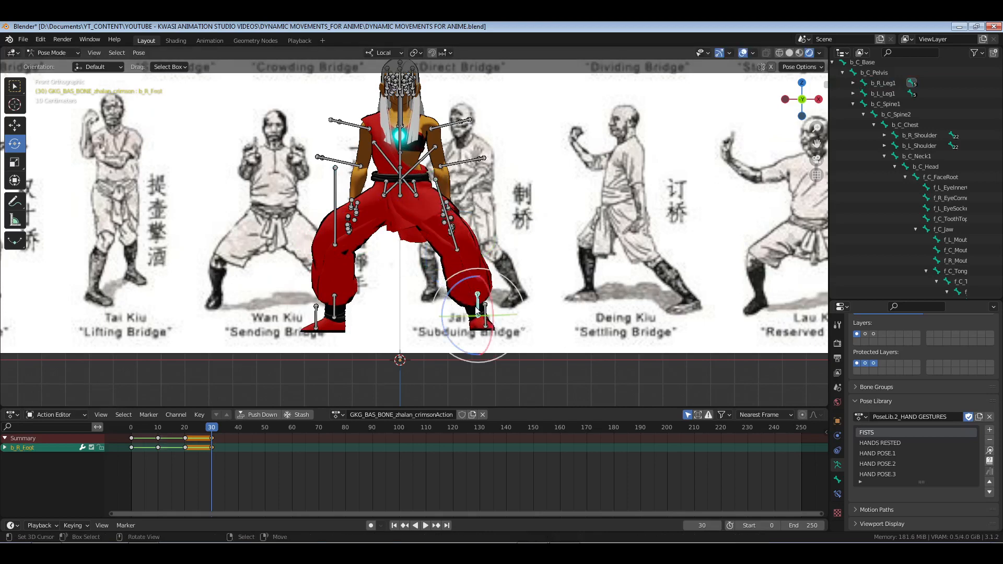
left_click_drag(456, 287, 438, 311)
Twist the b_C_Spine1 and b_C_Chest bones around their local Y axes to turn the torso
scroll(422, 292, "down", 2)
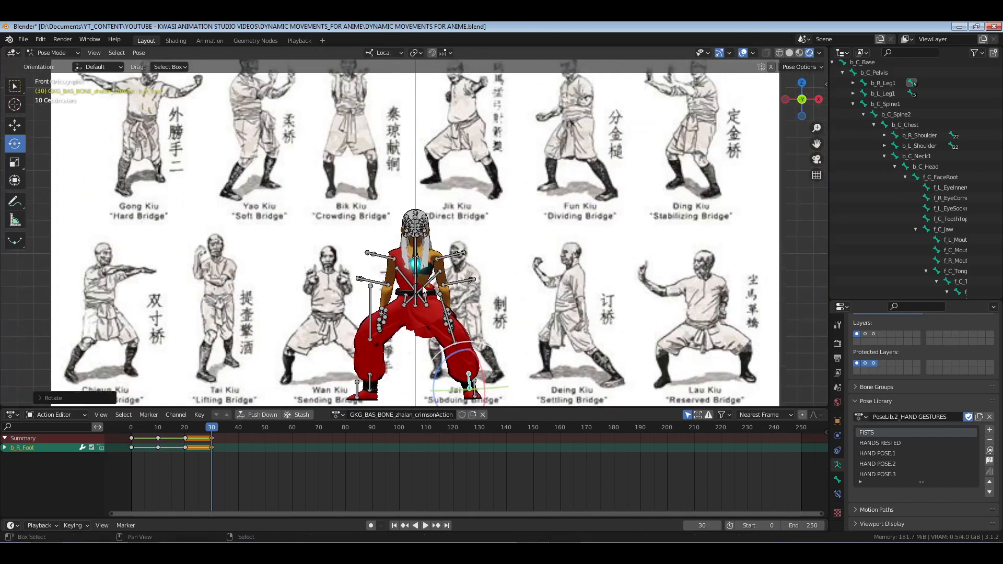
scroll(422, 292, "up", 7)
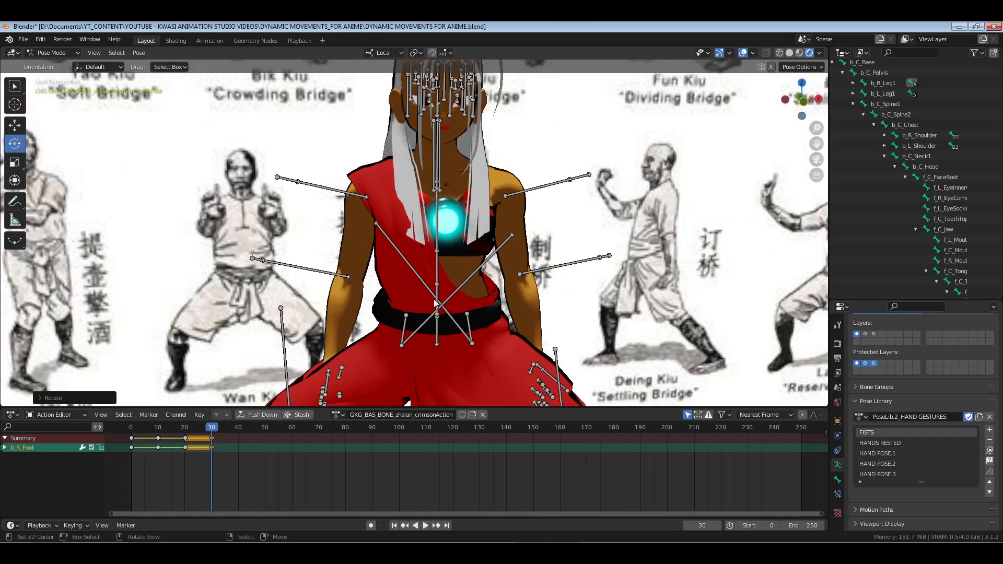
right_click(436, 303)
scroll(438, 300, "down", 4)
middle_click_drag(439, 251, 440, 297)
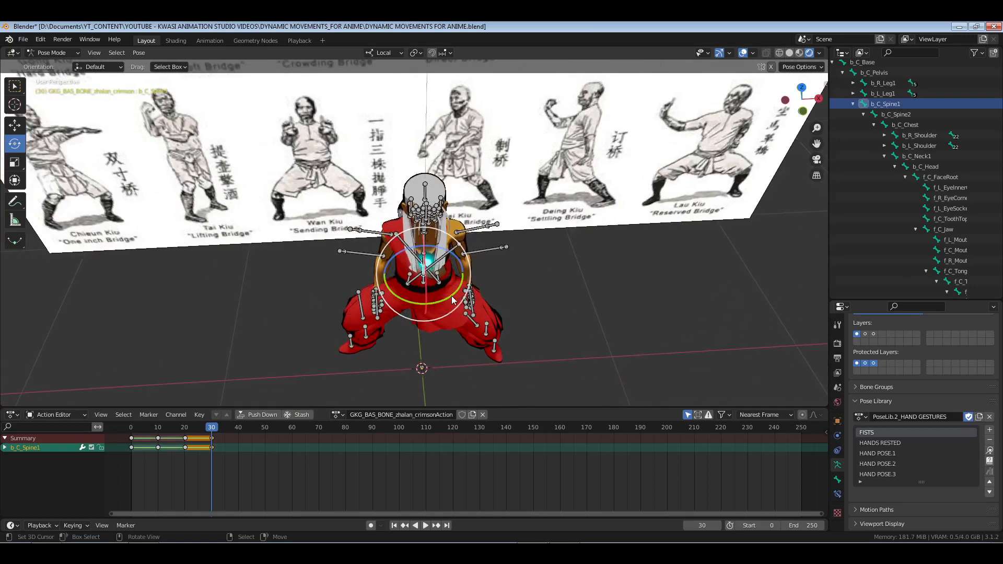
left_click_drag(452, 295, 438, 274)
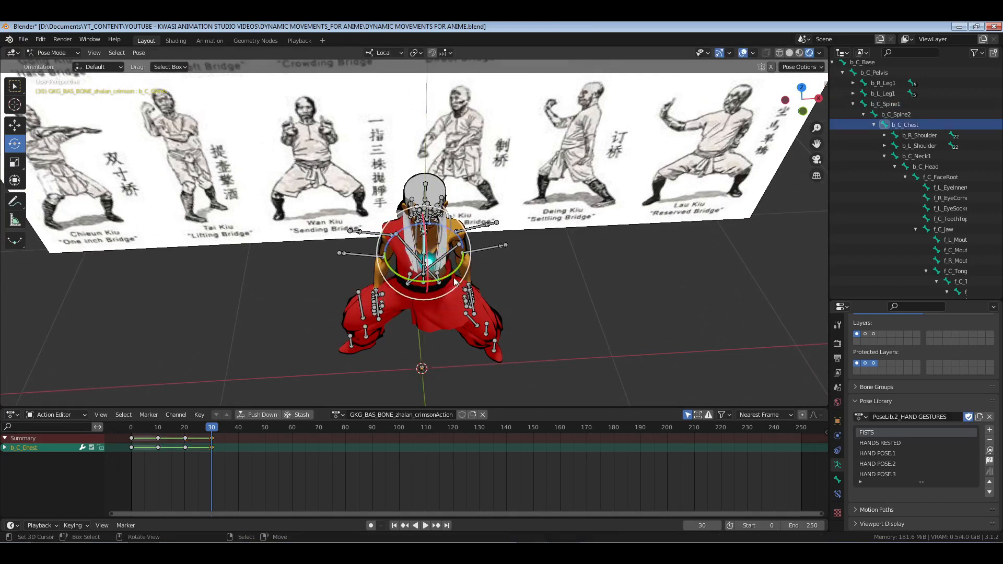
left_click_drag(455, 282, 469, 233)
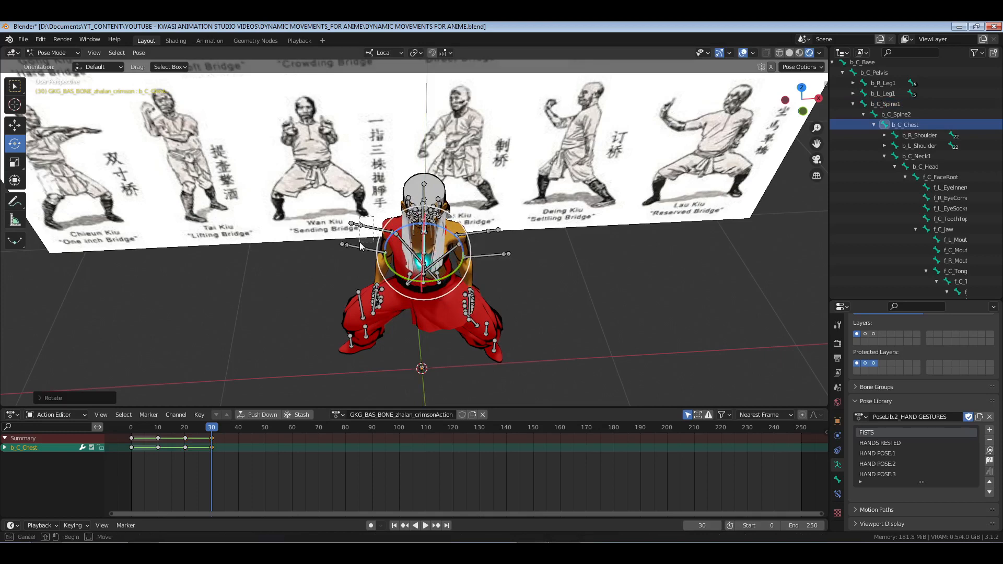
Apply the PRAYING pose from the PoseLib.1 library to the b_L_Arm1, b_L_Arm2, b_L_Elbow and b_L_ArmHelper bones
left_click_drag(359, 243, 357, 255)
key("alt+a")
middle_click_drag(387, 274, 384, 230)
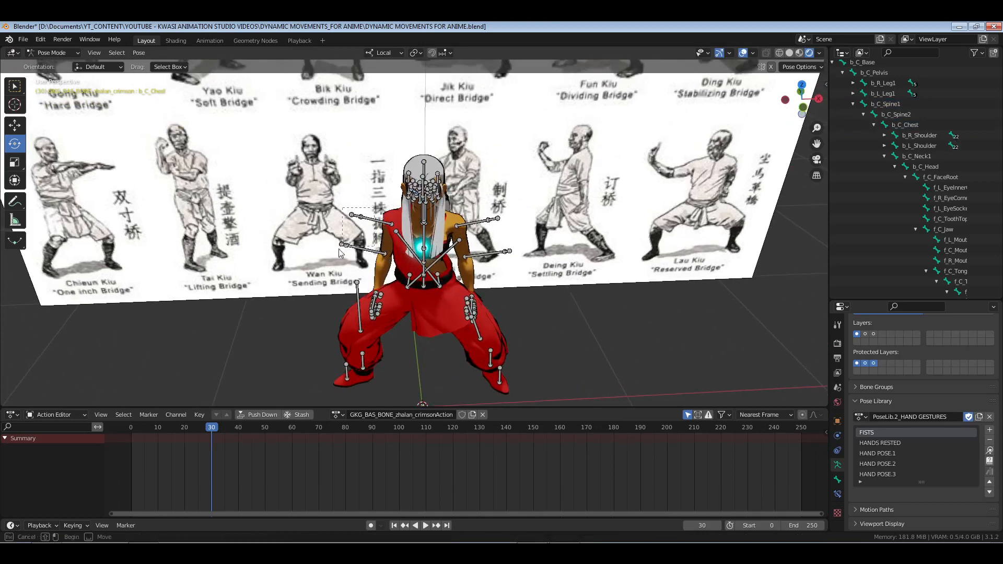
left_click_drag(340, 253, 340, 254)
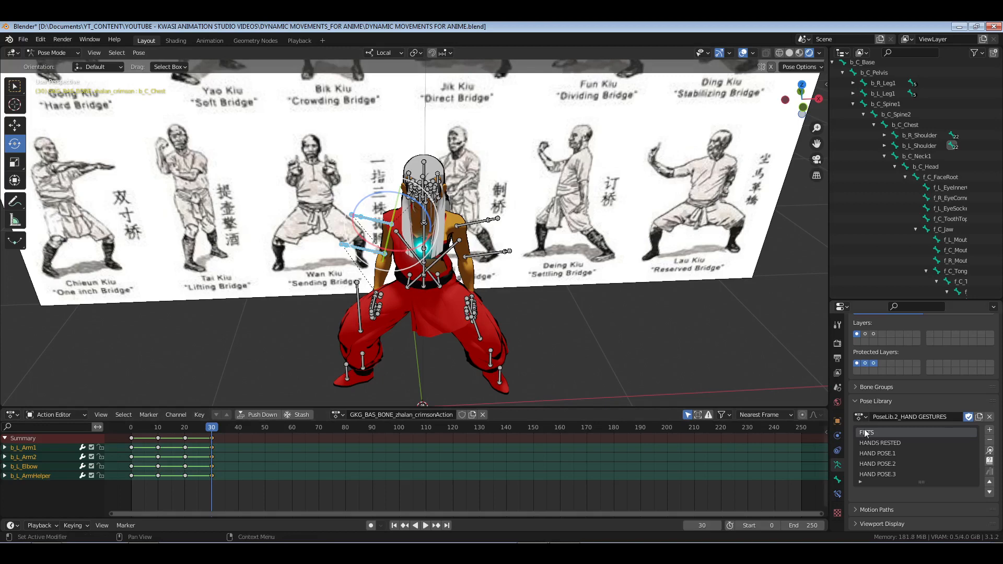
left_click(861, 416)
left_click(874, 320)
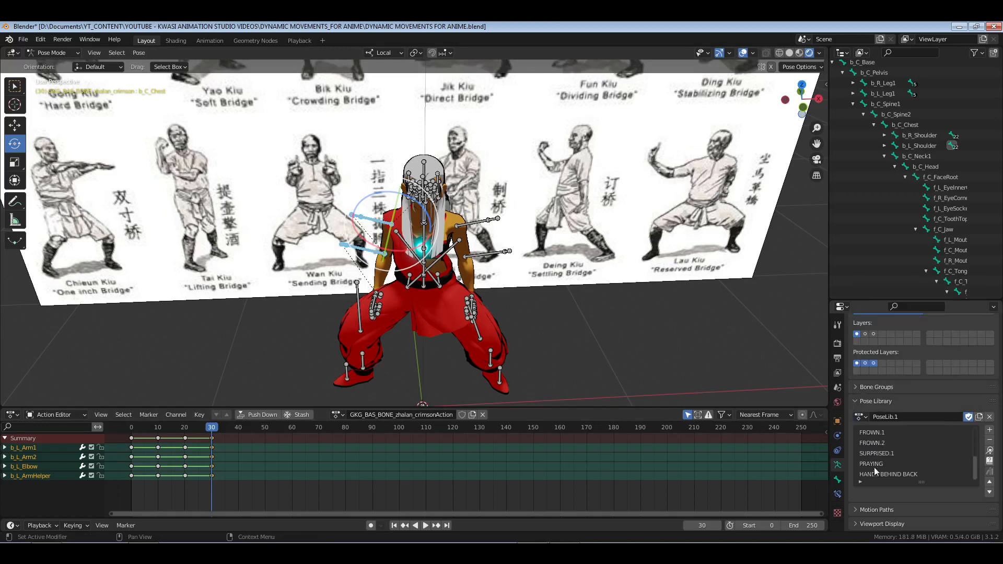
left_click(876, 463)
left_click(990, 450)
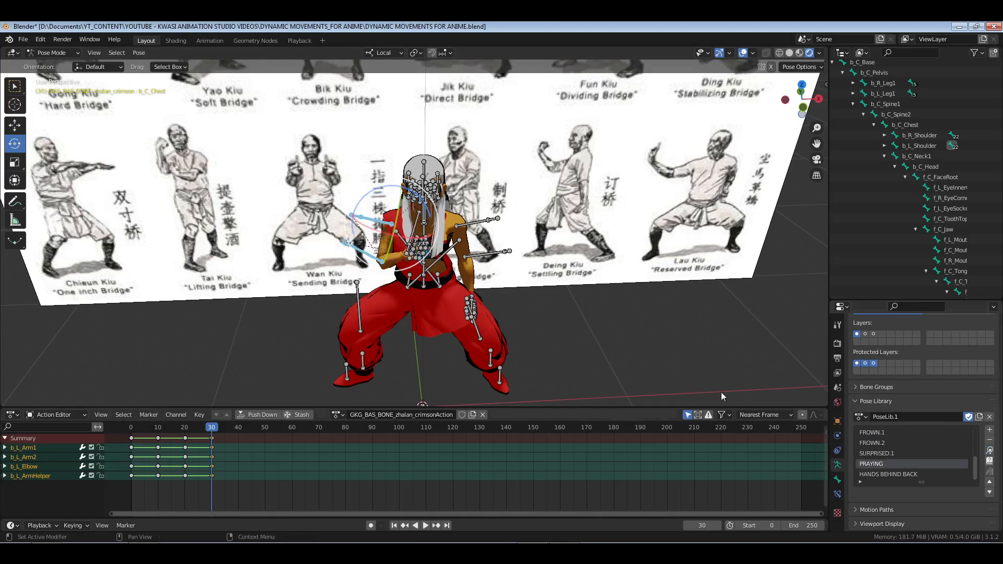
Rotate the left upper-arm bones outward, then rotate b_L_Arm2 and b_L_Elbow to swing the bent forearm out beside the body
middle_click_drag(406, 296, 408, 296)
key("alt+a")
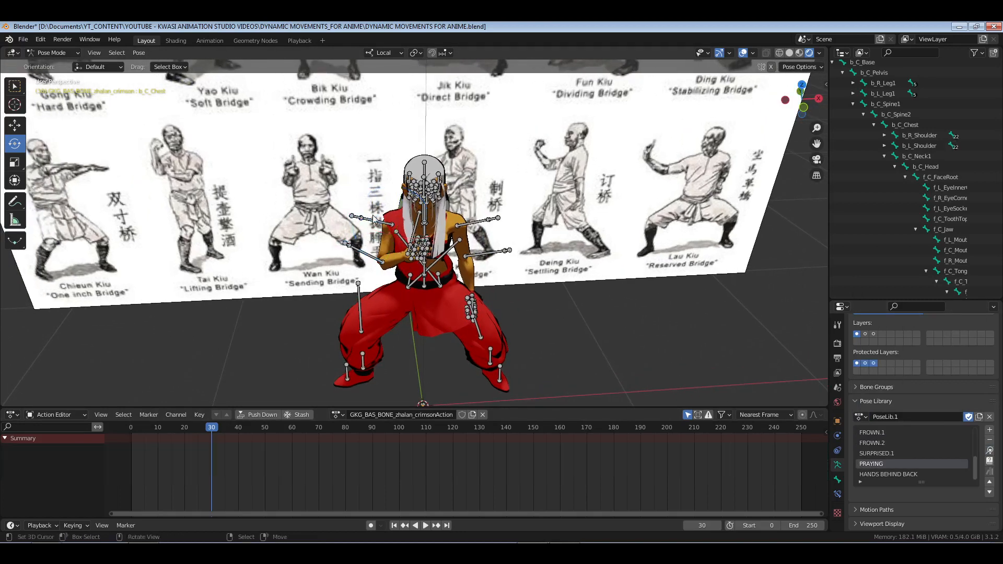
left_click_drag(370, 211, 338, 222)
left_click_drag(435, 200, 342, 265)
left_click(365, 262)
left_click_drag(368, 233, 350, 230)
middle_click_drag(328, 281, 390, 282)
middle_click_drag(460, 271, 446, 270)
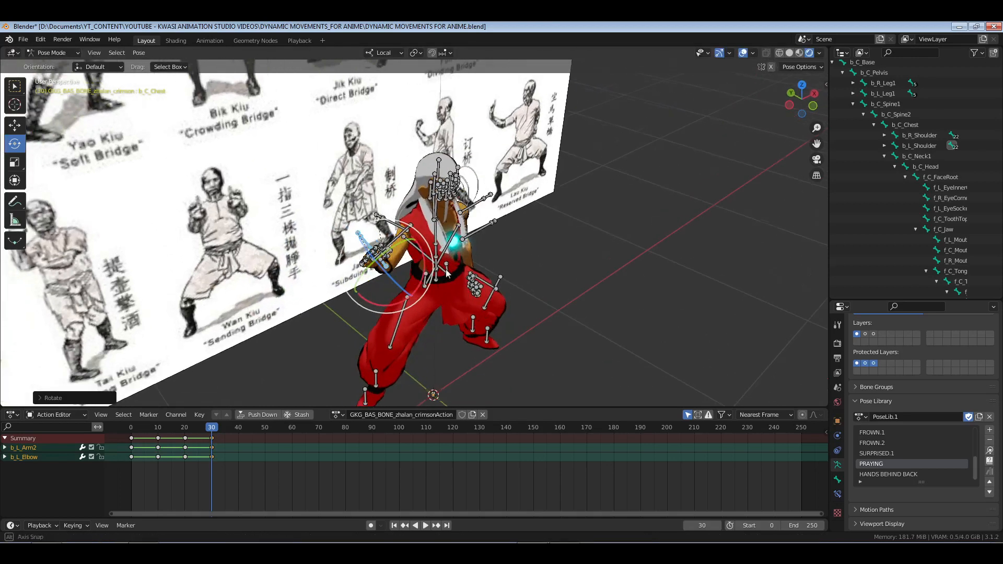
Rotate the b_L_Shoulder bone freely with a trackball rotation to adjust the left shoulder's angle
left_click(925, 145)
left_click_drag(424, 213, 416, 206)
middle_click_drag(409, 230, 389, 231)
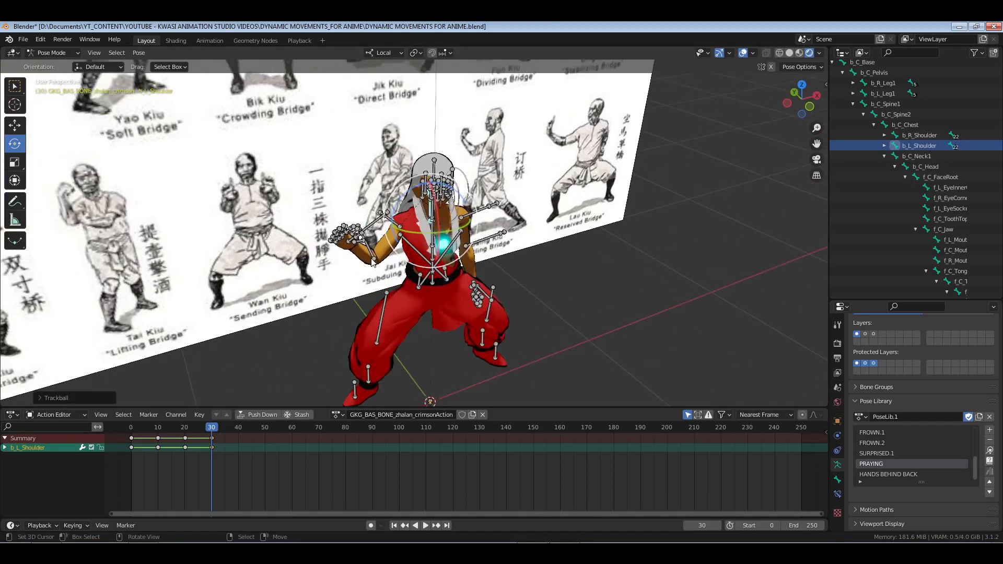
Try to copy the left hand and finger bones' frame 20 keys to frame 30, and undo the paste
scroll(389, 231, "up", 2)
left_click(353, 272)
middle_click_drag(353, 272, 322, 243, "shift")
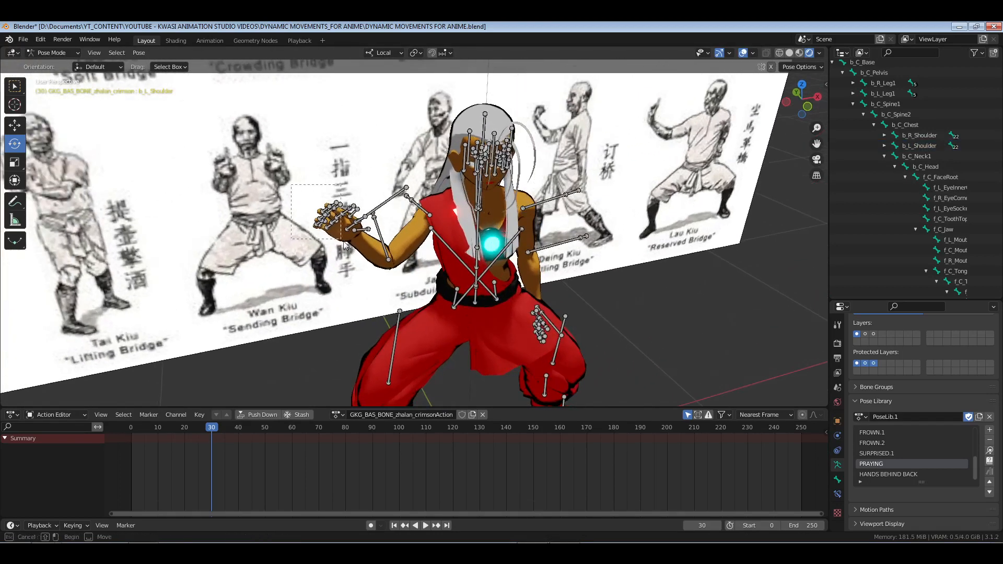
left_click_drag(362, 252, 363, 253)
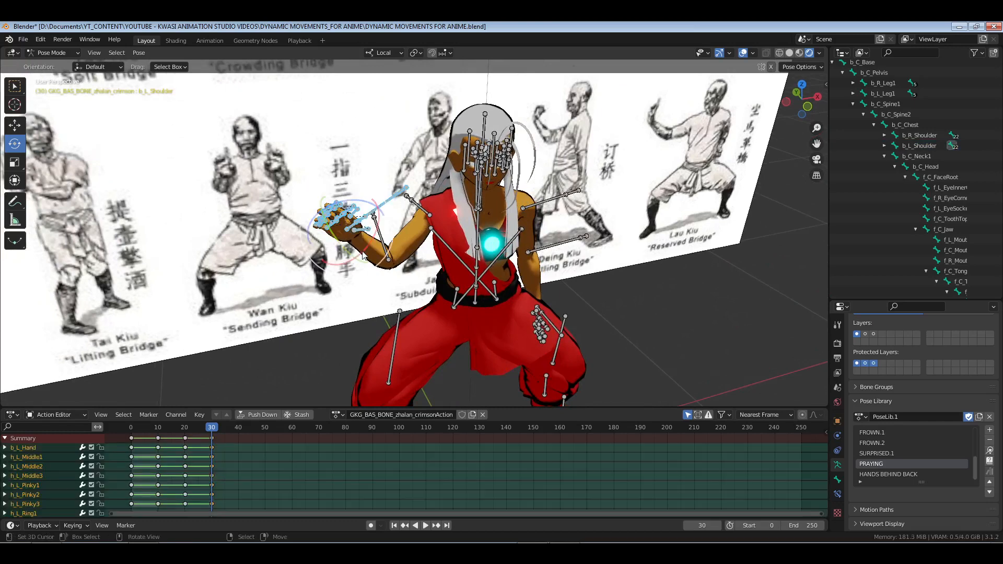
scroll(363, 253, "up", 2)
left_click(284, 224)
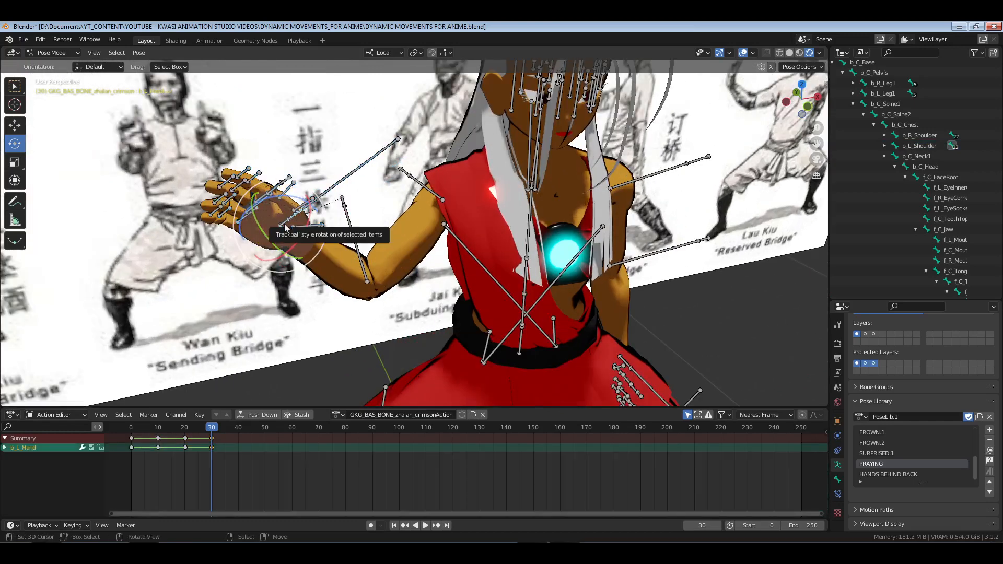
middle_click_drag(303, 237, 293, 238)
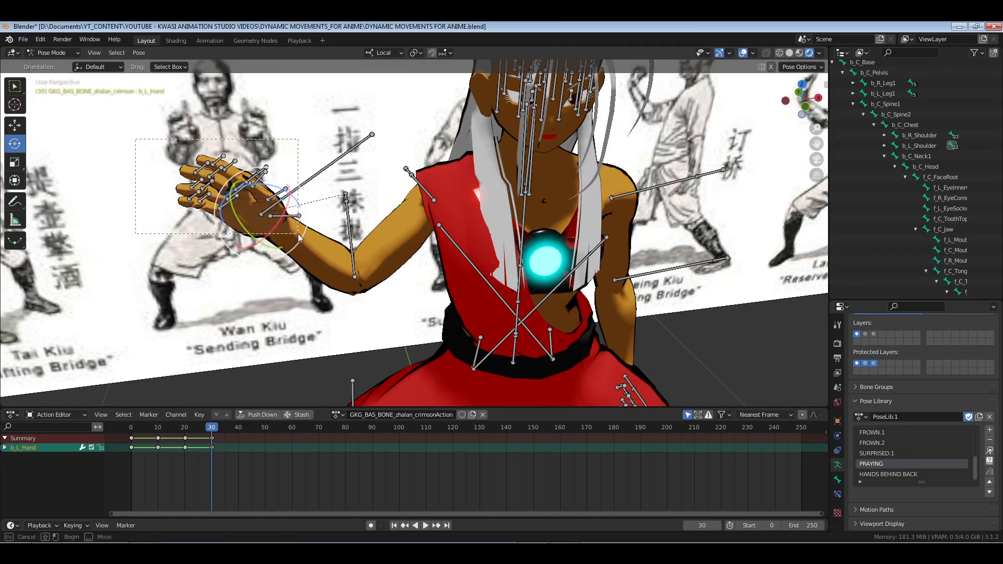
left_click_drag(299, 237, 299, 234)
right_click(187, 439)
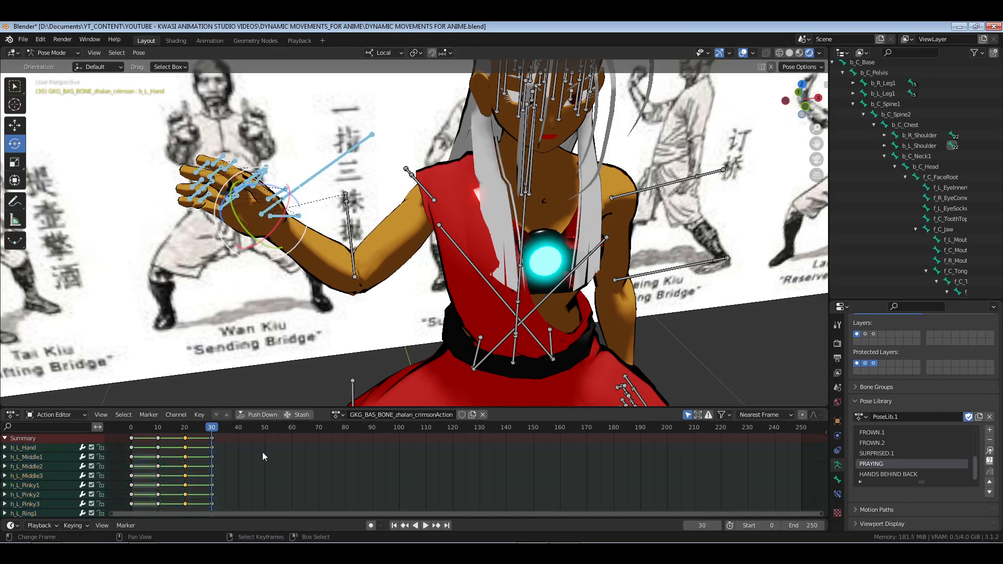
key("ctrl+c")
key("ctrl+v")
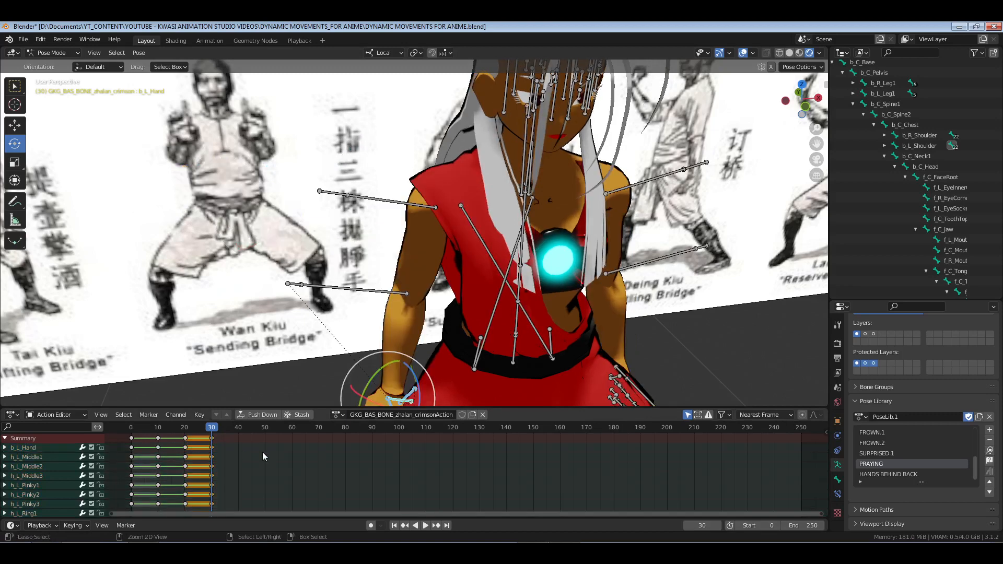
key("ctrl+z")
key("ctrl+v")
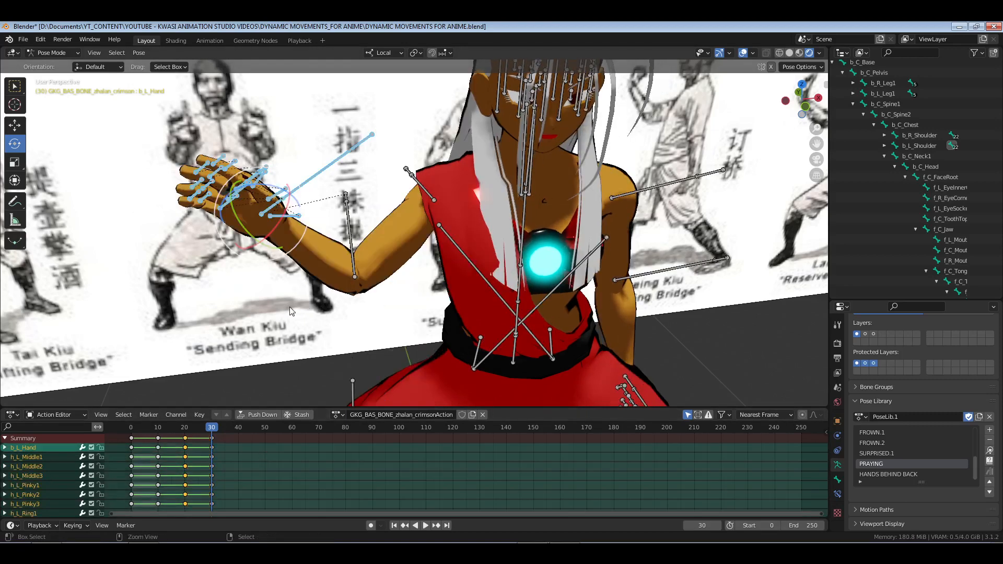
Reselect the left hand and finger bones, try pasting their copied keys at frame 30 again, and undo it
middle_click_drag(357, 299, 352, 262)
scroll(337, 299, "down", 4)
key("alt+a")
middle_click_drag(439, 296, 367, 252)
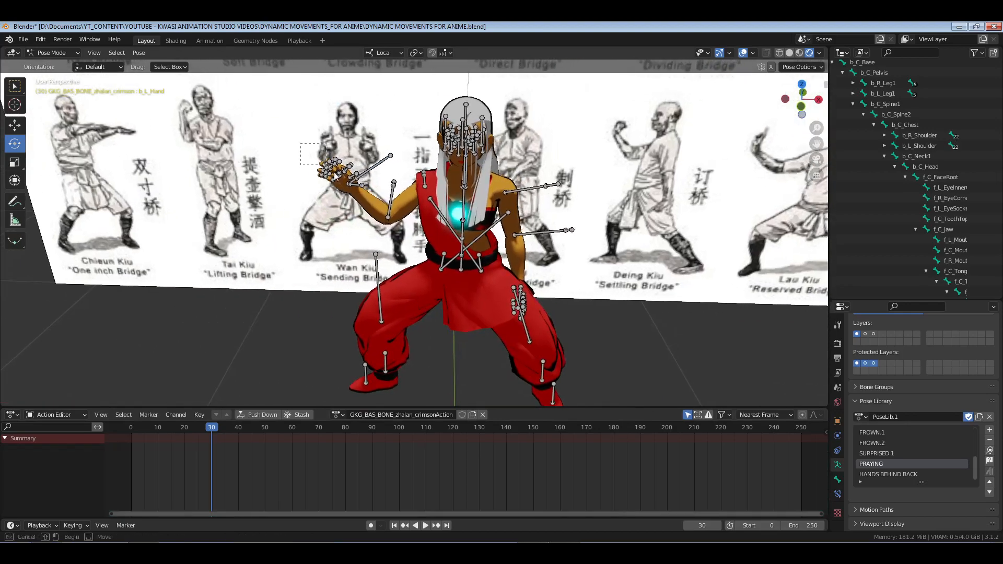
left_click_drag(334, 176, 365, 205)
left_click(322, 469)
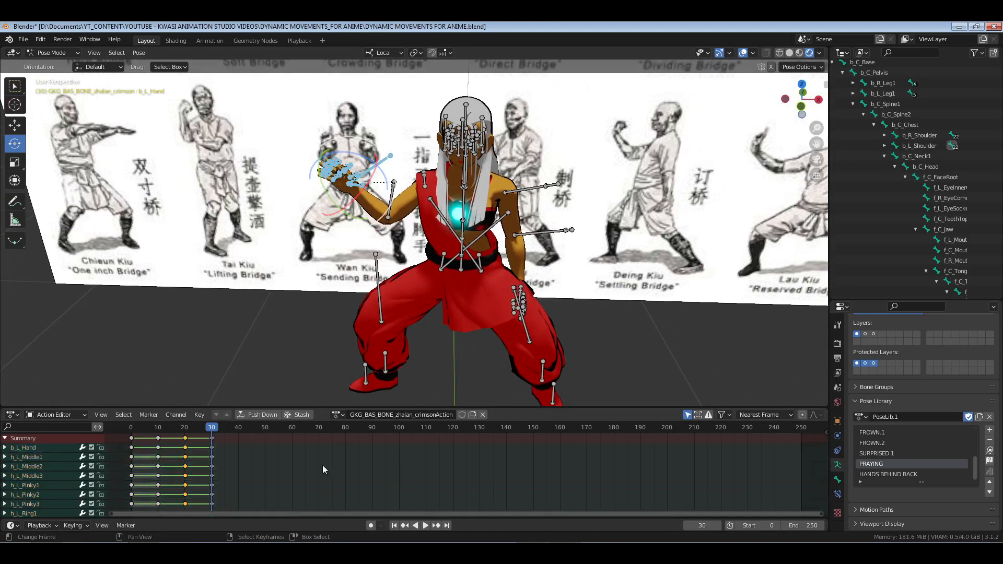
key("ctrl+v")
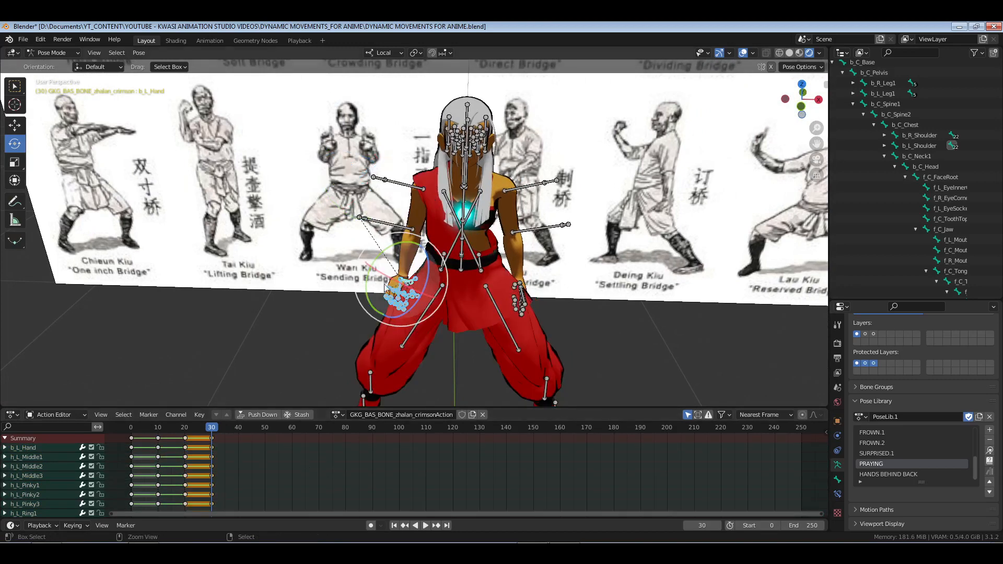
key("ctrl+z")
key("ctrl+z")
key("ctrl+v")
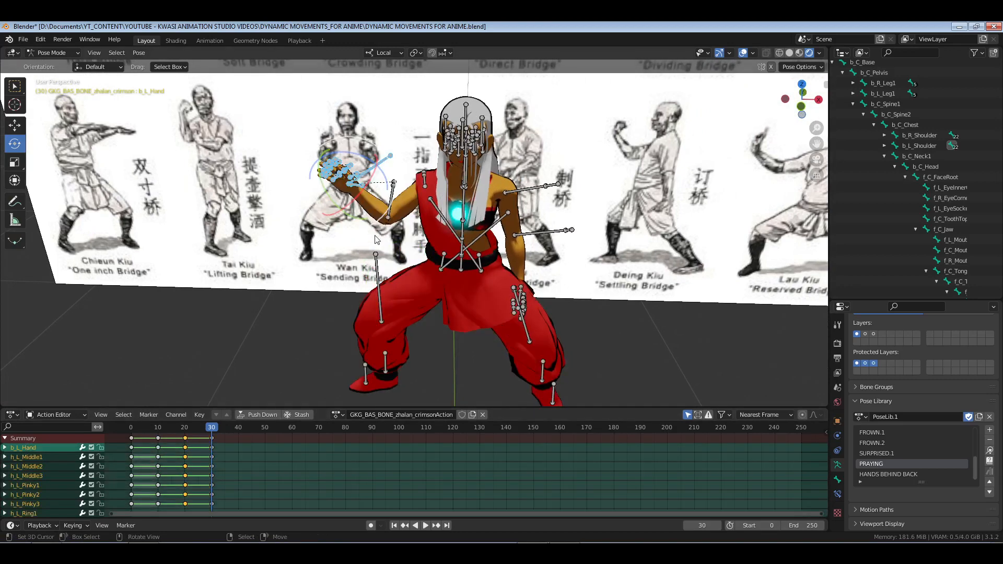
Insert Location & Rotation keyframes for all bones at frame 30
middle_click_drag(504, 248, 521, 250)
key("a")
key("i")
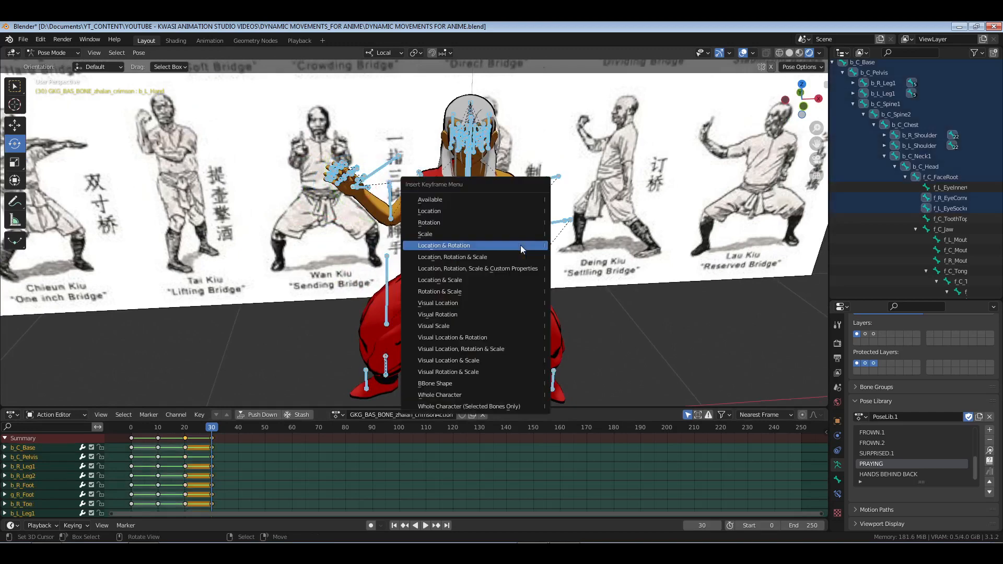
left_click(521, 246)
Paste the frame 20 keys onto only the left hand and finger bones at frame 30
middle_click_drag(344, 237, 323, 237)
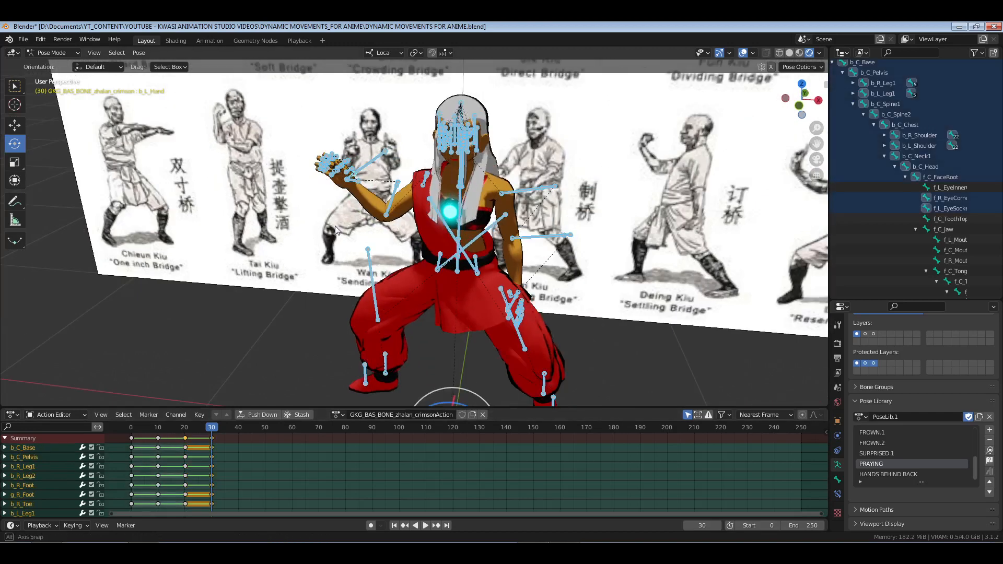
left_click_drag(304, 139, 361, 198)
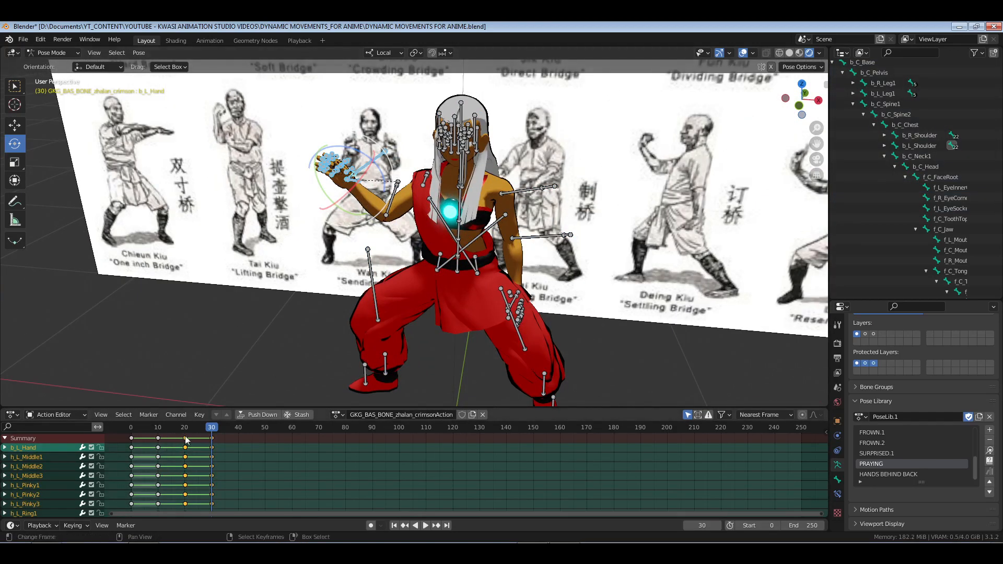
left_click(284, 462)
key("ctrl+v")
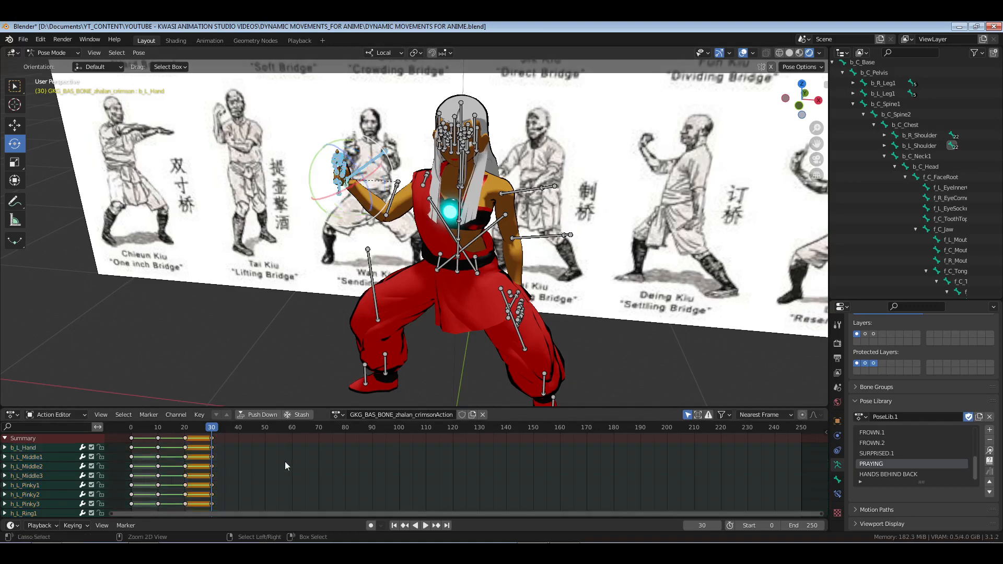
Rotate the b_L_ArmRoll bone to twist the left forearm into line with the raised hand
scroll(352, 244, "up", 2)
middle_click_drag(351, 245, 420, 303, "shift")
middle_click_drag(420, 303, 463, 286)
scroll(463, 287, "up", 2)
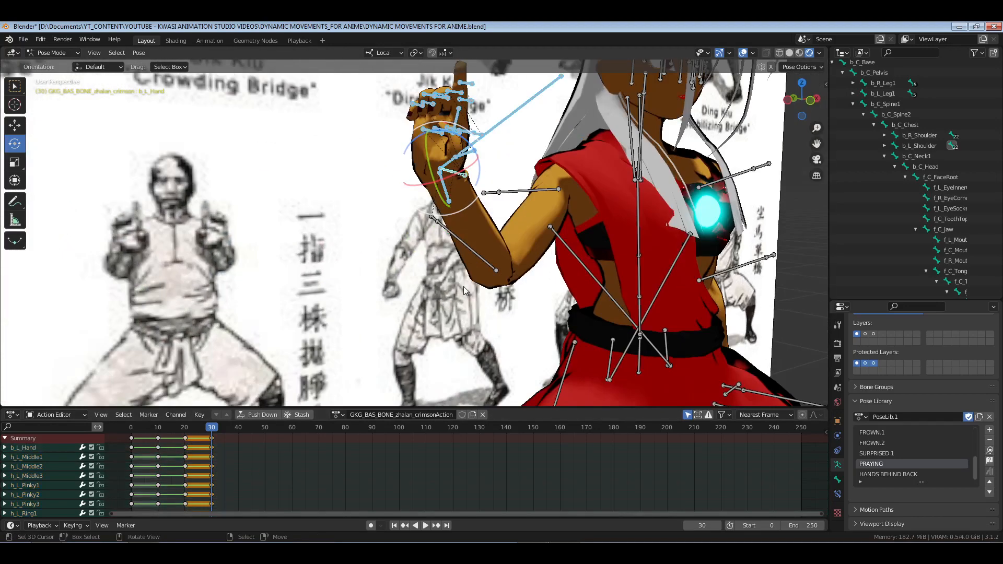
left_click(458, 172)
middle_click_drag(499, 179, 418, 233, "shift")
scroll(447, 196, "down", 3)
left_click(376, 220)
middle_click_drag(388, 189, 343, 244)
left_click_drag(344, 230, 320, 242)
middle_click_drag(321, 251, 435, 221)
left_click_drag(429, 218, 424, 221)
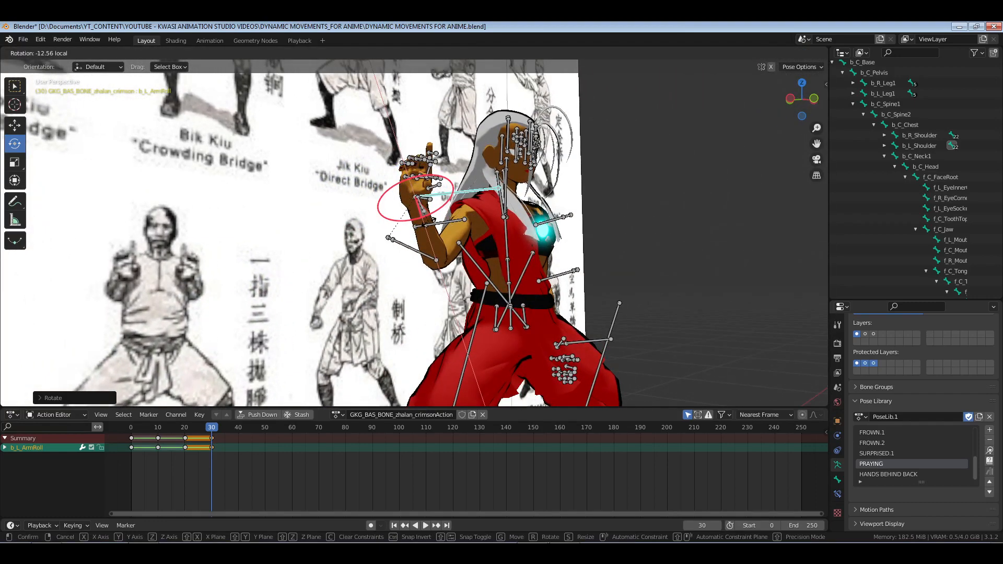
left_click(431, 226)
middle_click_drag(431, 225, 438, 276)
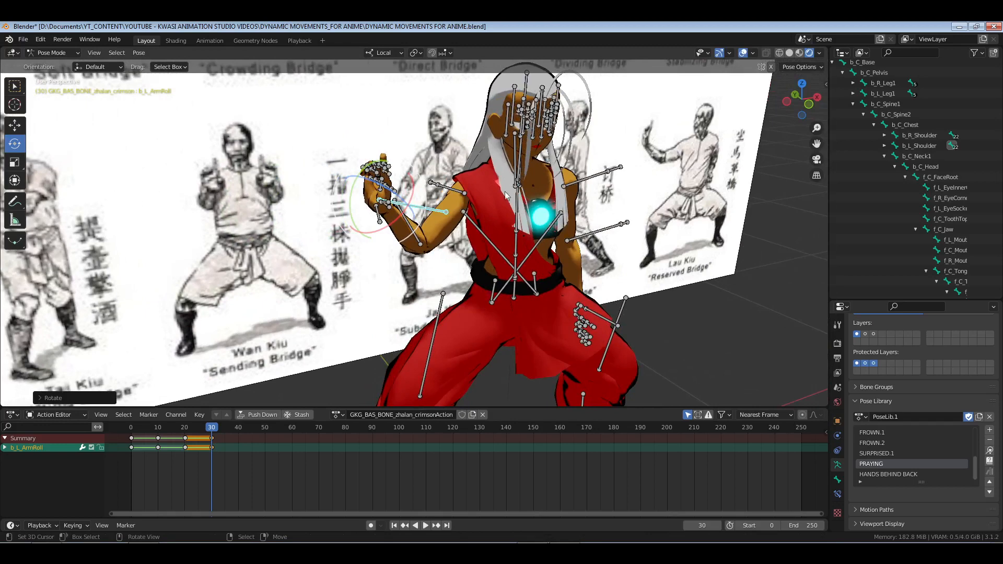
Rotate the b_C_Neck1 bone, then twist it around its local Y axis in the top view toward the raised left hand
left_click(936, 156)
middle_click_drag(609, 230, 641, 251)
key("r")
left_click(619, 287)
key("KP_7")
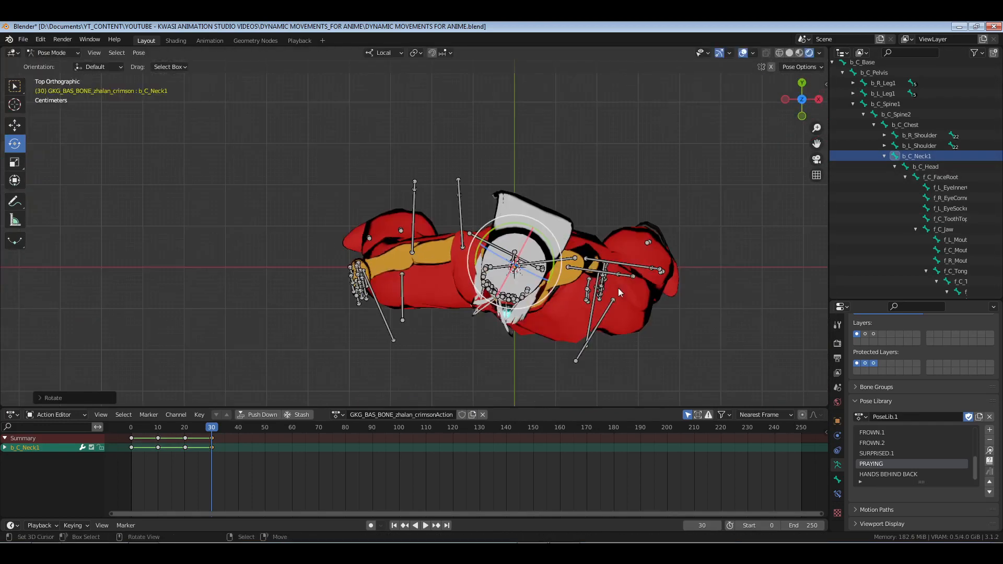
key("r")
key("y")
left_click(595, 352)
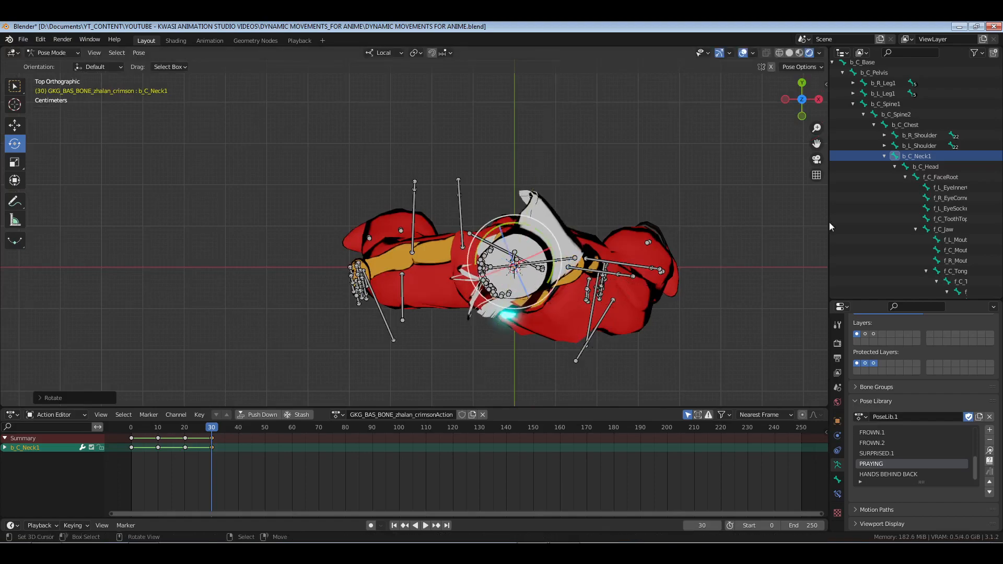
Twist the b_C_Head bone around its local Y axis so the face looks toward the raised left hand
left_click(932, 168)
key("r")
key("y")
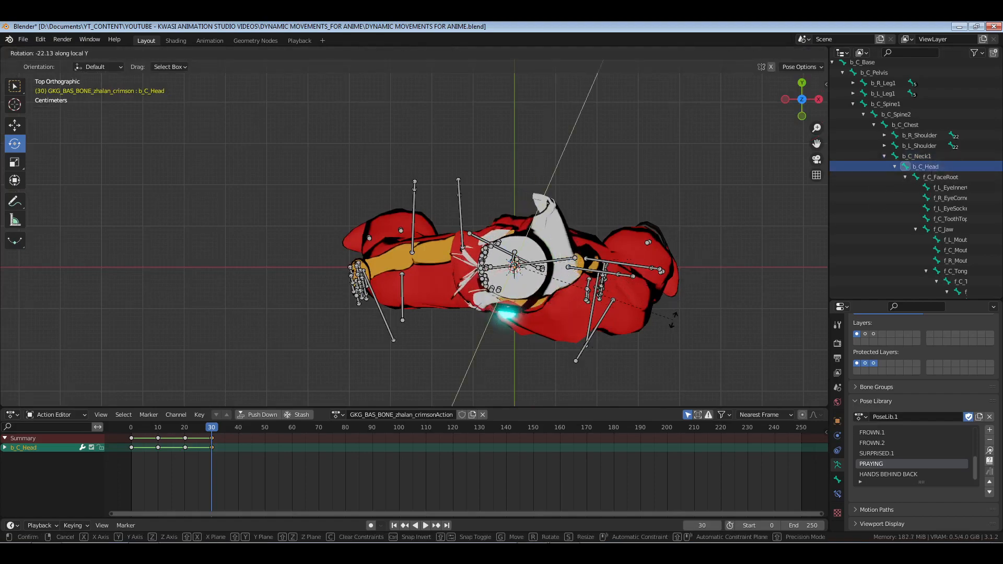
left_click(671, 335)
Apply the PRAYING pose to the b_R_Arm1, b_R_Arm2, b_R_Elbow and b_R_ArmHelper bones
middle_click_drag(541, 345, 570, 182)
left_click_drag(648, 263, 660, 267)
left_click(690, 305)
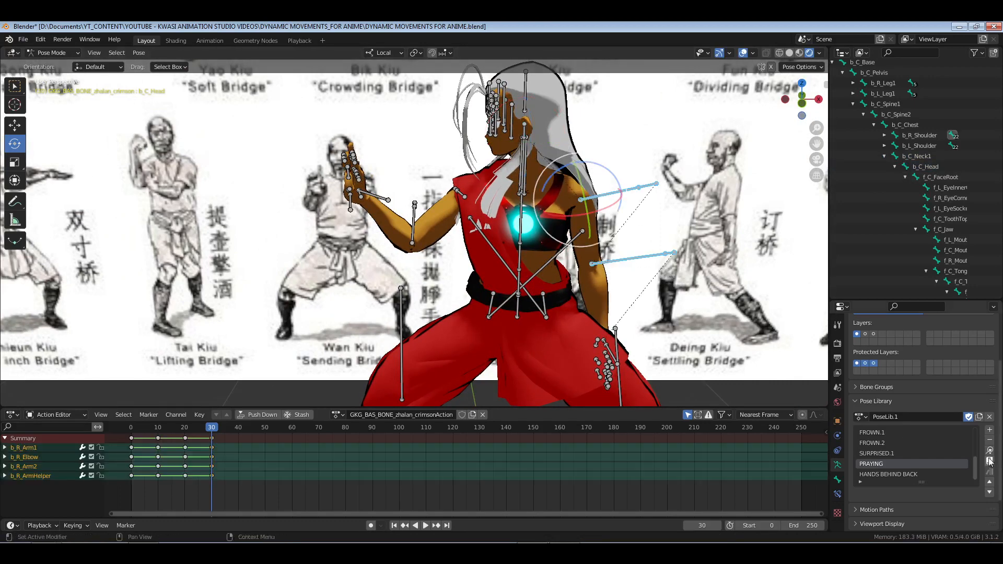
Rotate the b_R_Arm1 and b_R_ArmHelper bones to reposition the right upper arm beside the torso
scroll(659, 287, "down", 3)
middle_click_drag(660, 287, 523, 282)
left_click_drag(523, 222, 535, 240)
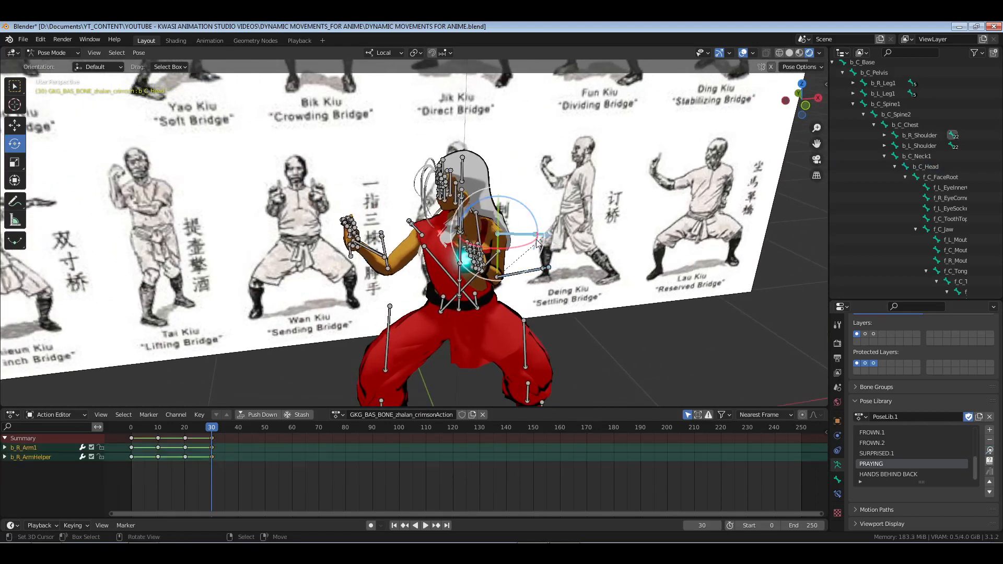
middle_click_drag(558, 289, 502, 269)
mouse_move(498, 267)
left_mouse_down()
mouse_move(505, 281)
mouse_move(517, 269)
left_mouse_up()
middle_click_drag(485, 298, 544, 307)
Rotate the b_R_Elbow and b_R_Arm2 bones to set the right forearm across the front of the torso
middle_click_drag(556, 269, 387, 276)
scroll(548, 270, "up", 3)
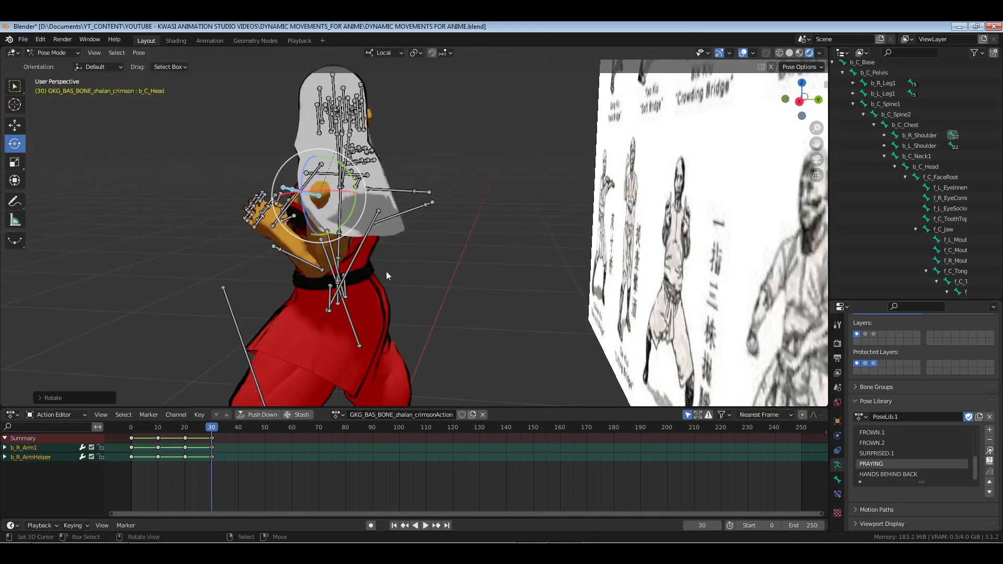
middle_click_drag(350, 239, 481, 269)
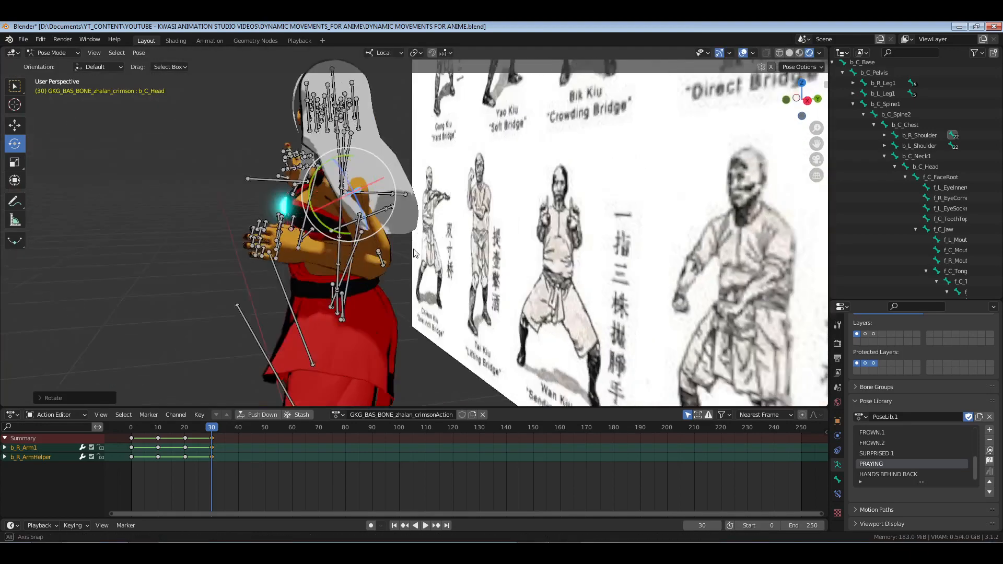
scroll(487, 270, "up", 3)
left_click_drag(500, 280, 503, 284)
middle_click_drag(481, 251, 515, 240)
left_click_drag(516, 241, 518, 255)
middle_click_drag(518, 255, 525, 267)
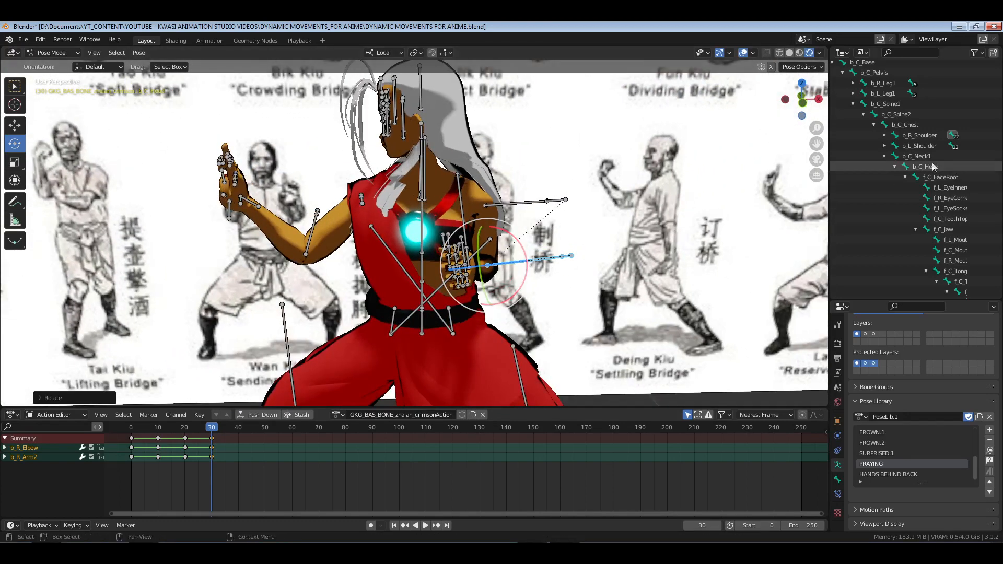
Rotate the b_R_Arm2 bone on its own to refine the right forearm's angle
key("alt+a")
left_click(572, 260)
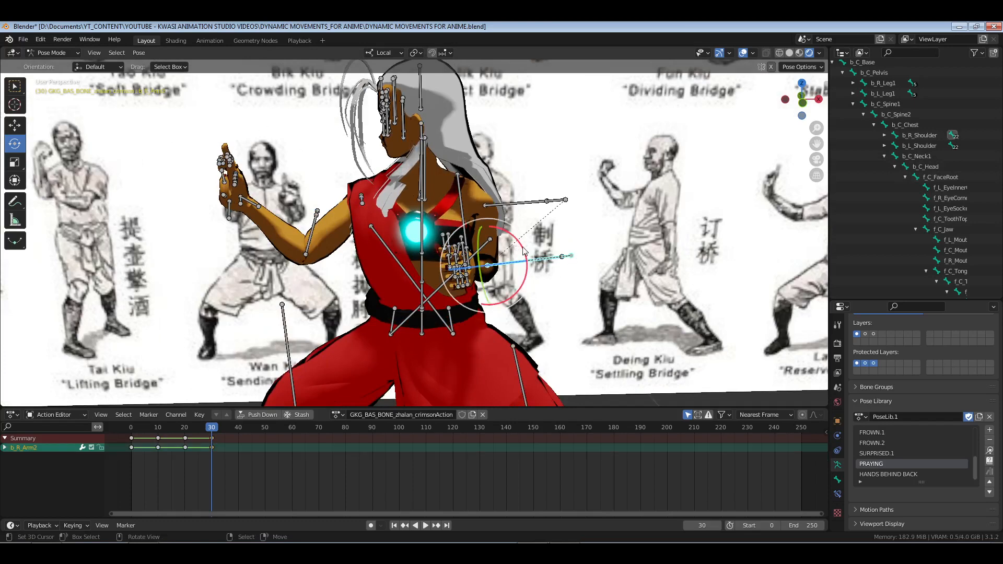
left_click_drag(525, 251, 522, 261)
middle_click_drag(522, 262, 553, 308)
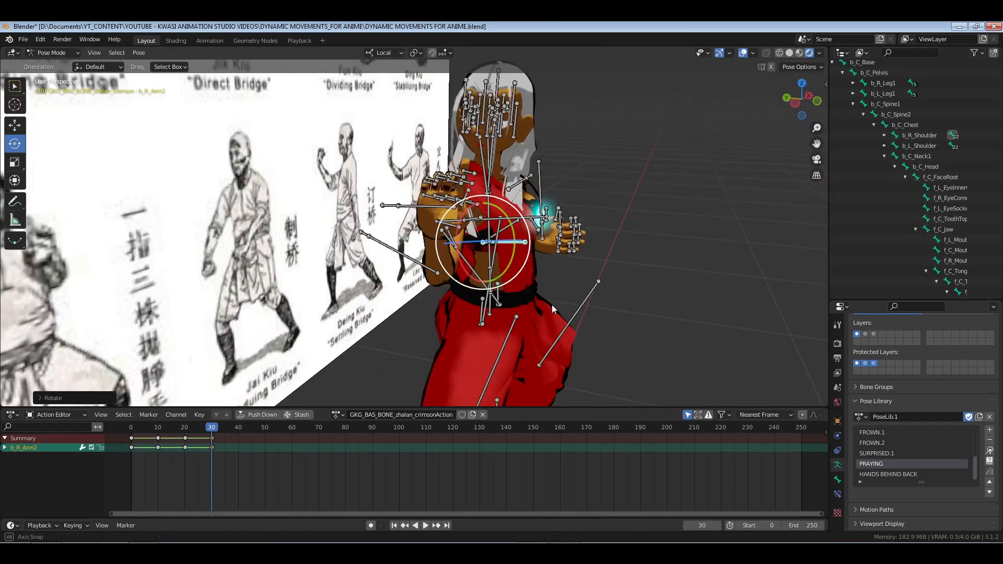
Apply the FISTS pose from the pose library to the b_R_Hand bone and all right finger bones
key("alt+a")
scroll(591, 205, "up", 6)
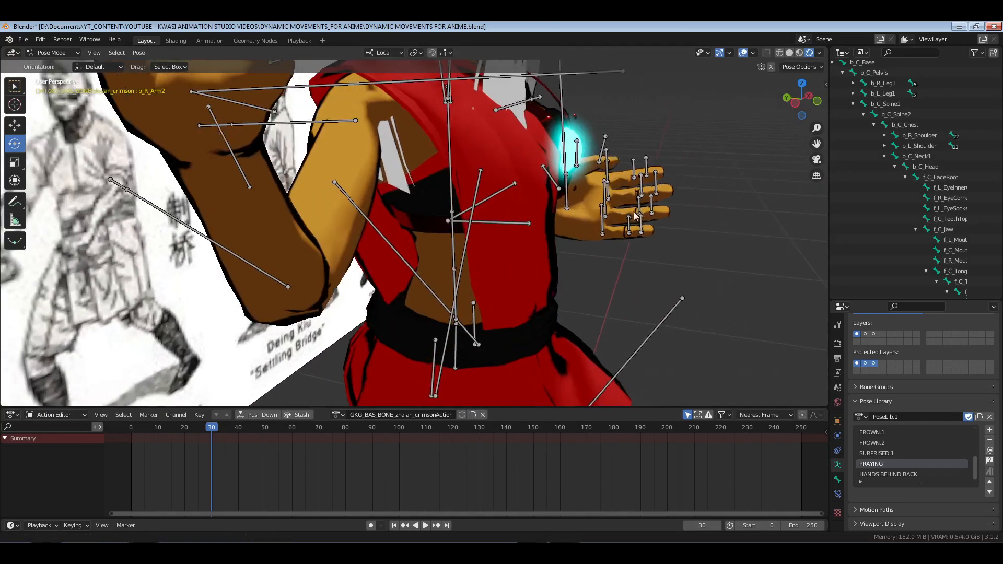
middle_click_drag(634, 212, 546, 171)
left_click_drag(534, 151, 663, 258)
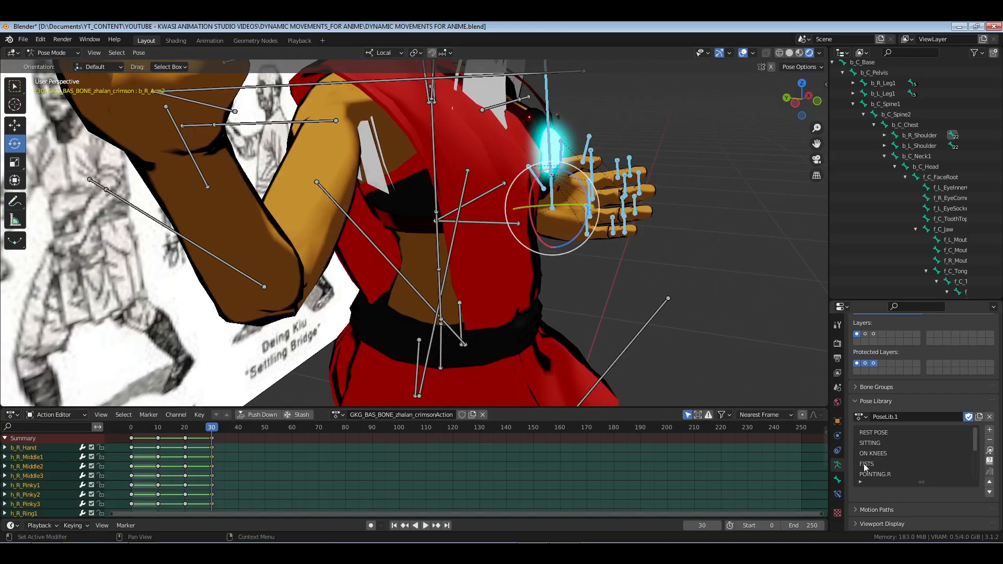
left_click(991, 460)
middle_click_drag(697, 286, 418, 211)
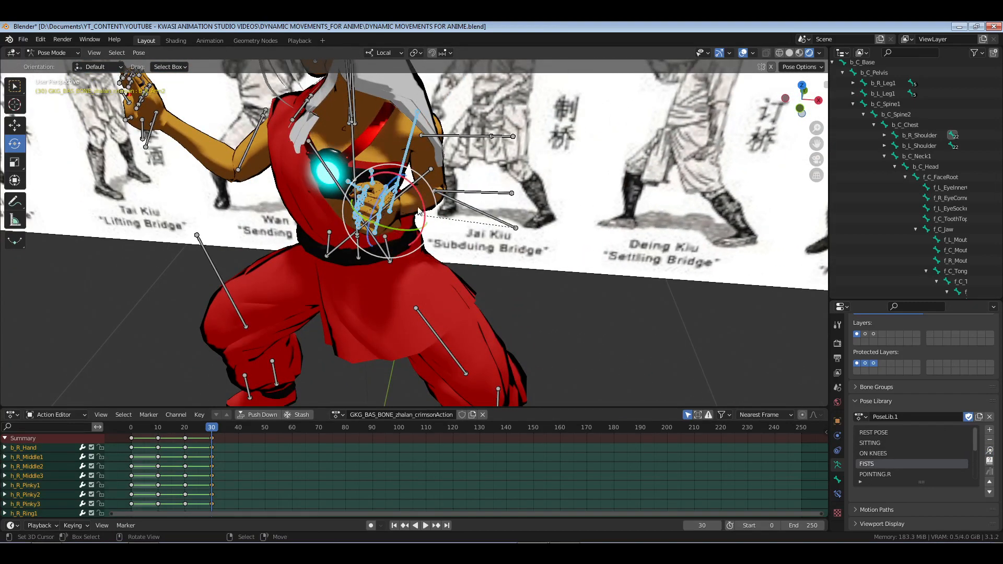
Rotate the b_R_Arm2 bone about a single local axis to swing the right fist beside the waist
left_click(475, 213)
key("r")
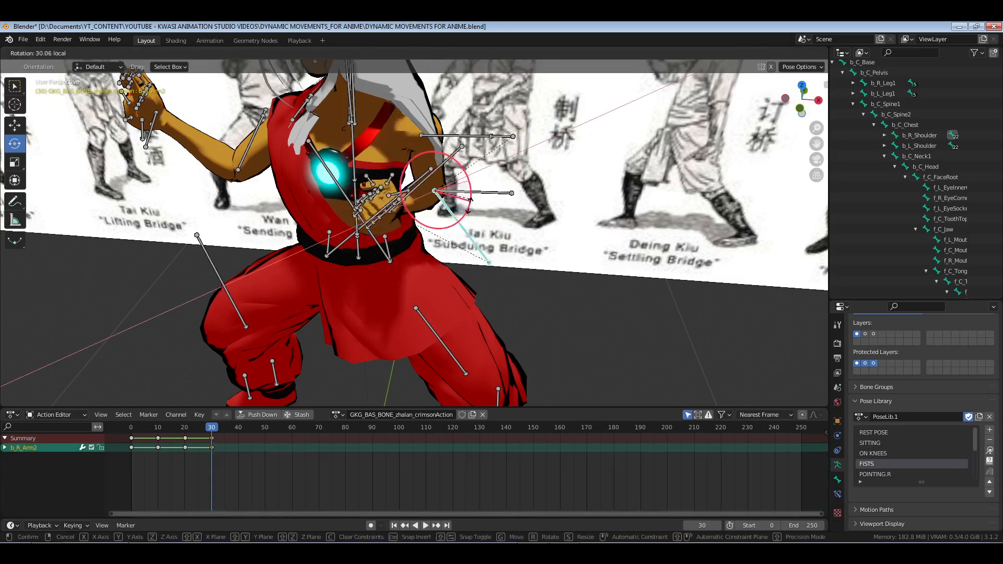
key("x")
key("x")
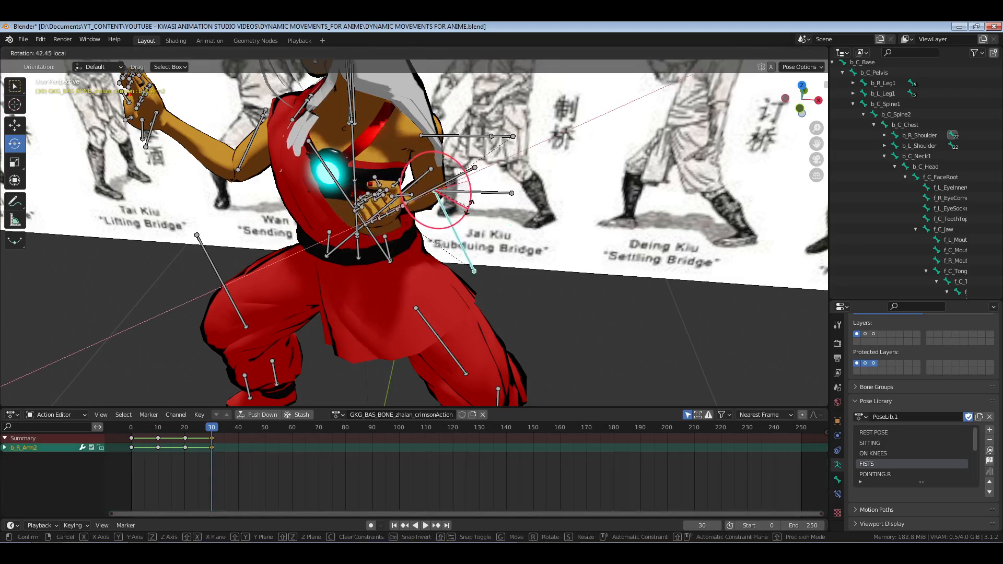
left_click(470, 214)
middle_click_drag(470, 215, 578, 264)
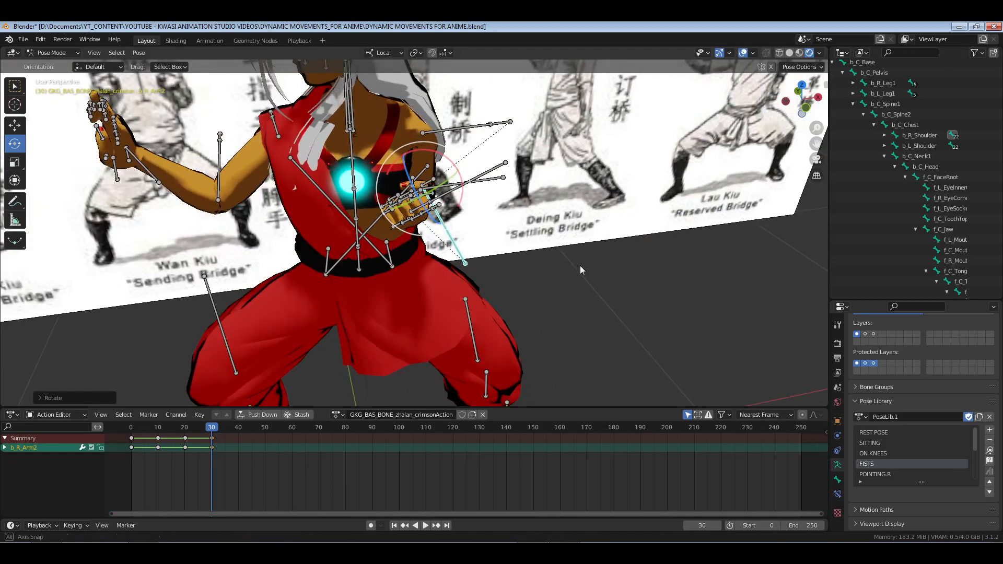
scroll(580, 265, "up", 3)
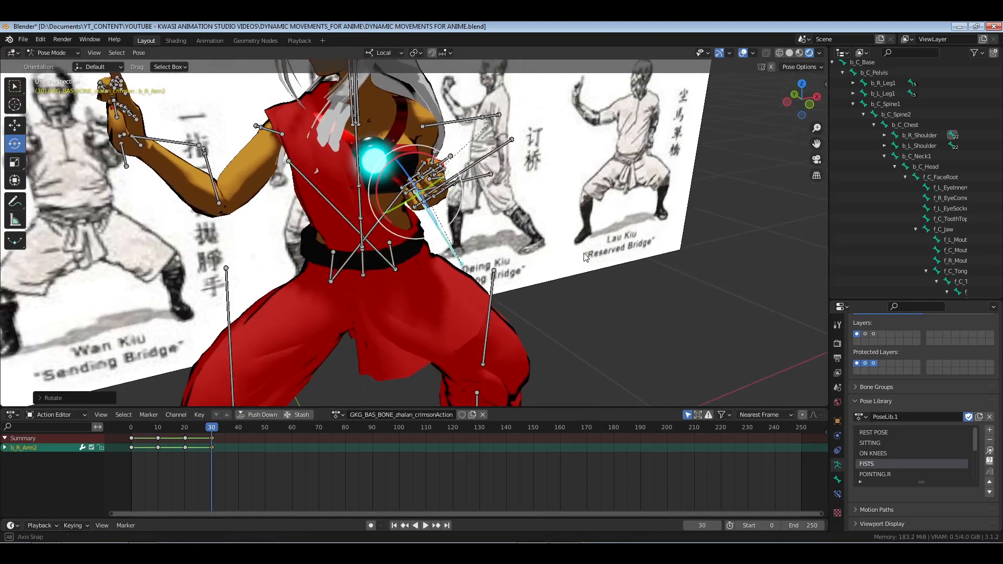
Rotate the b_R_Shoulder bone about its local Y axis by about -10°
left_click(921, 137)
middle_click_drag(462, 139, 450, 214, "shift")
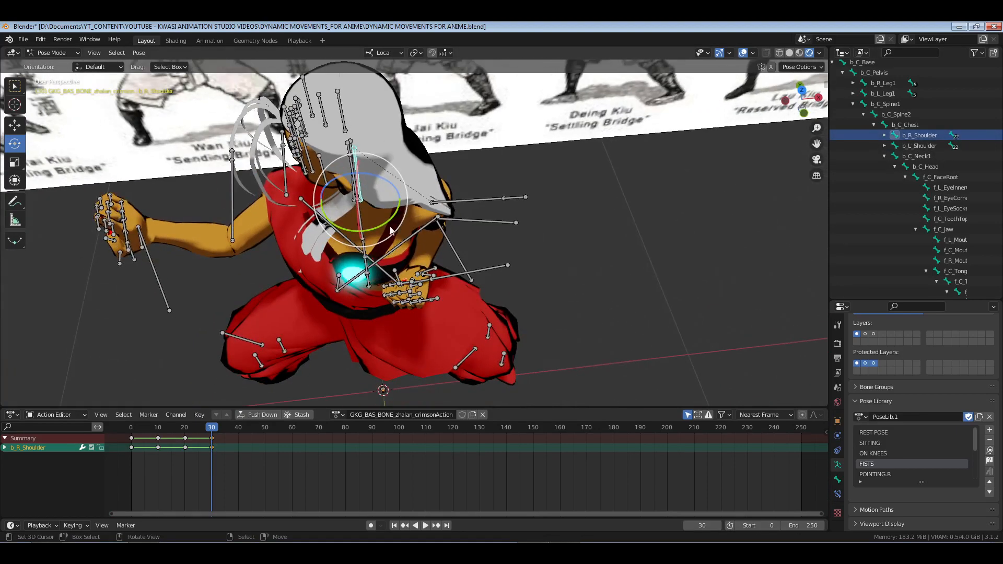
key("r")
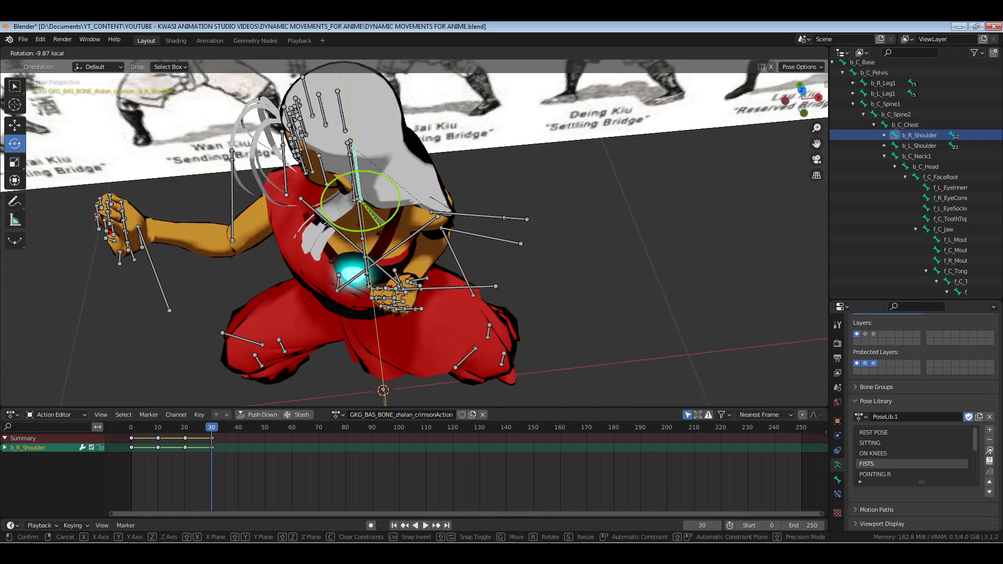
left_click(460, 271)
middle_click_drag(460, 324, 460, 271)
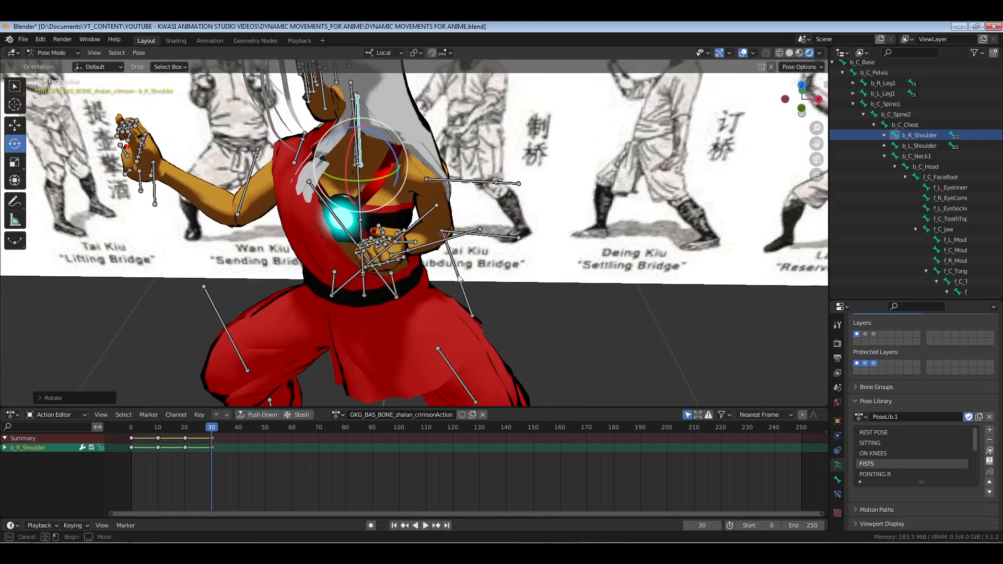
Rotate the b_R_Arm2 bone to lower the right forearm and fist toward the belt
left_click(459, 280)
key("r")
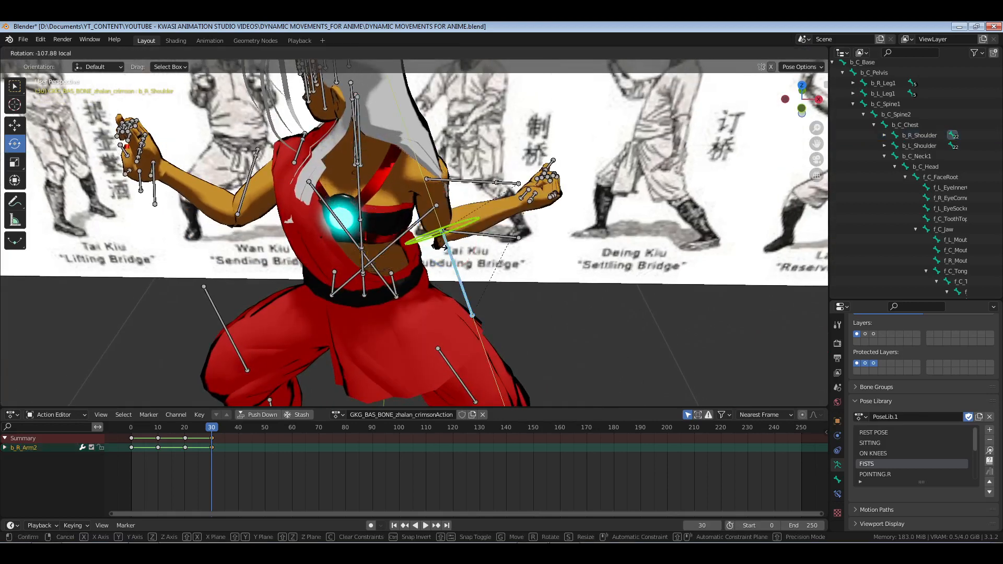
left_click(447, 248)
mouse_move(446, 248)
middle_mouse_down()
mouse_move(473, 268)
mouse_move(459, 239)
middle_mouse_up()
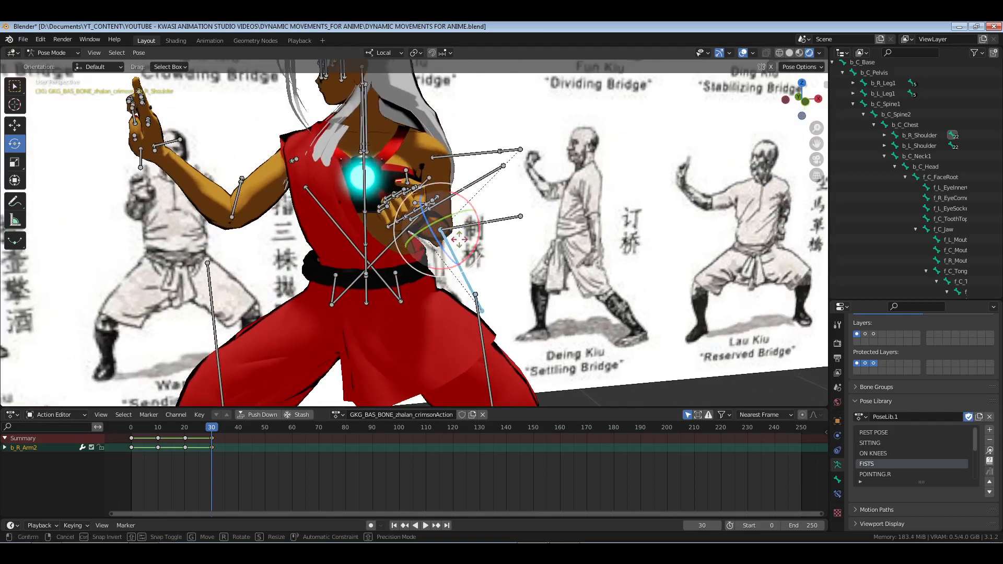
mouse_move(459, 239)
left_mouse_down()
mouse_move(459, 262)
mouse_move(464, 251)
left_mouse_up()
Rotate the b_R_Arm1 and b_R_ArmHelper bones to adjust the right upper arm beside the torso
left_click(442, 159)
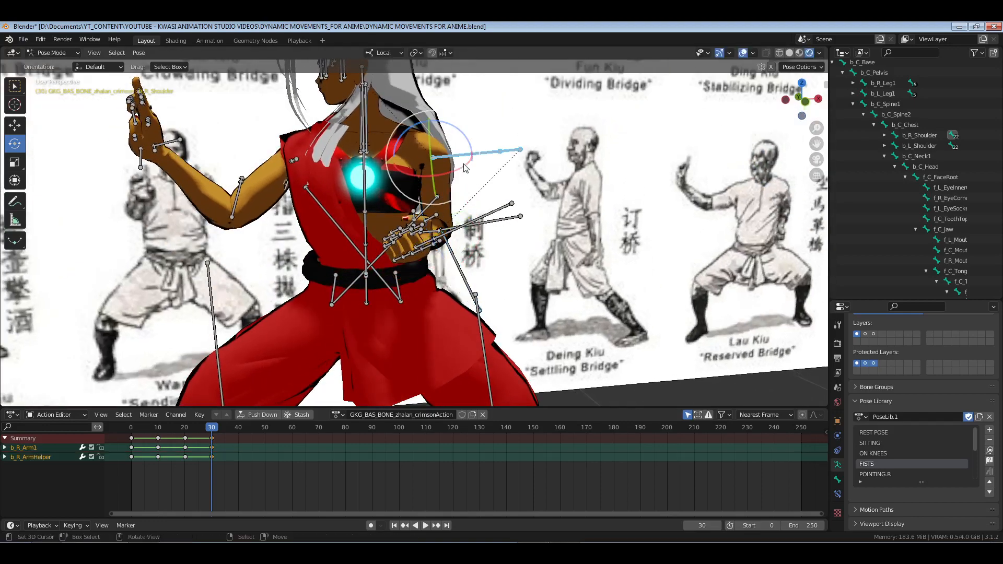
middle_click_drag(466, 169, 489, 214)
key("r")
left_click(422, 200)
Rotate the b_R_Arm2 bone freely to line the right forearm up with the adjusted upper arm
left_click(477, 252)
left_click(448, 229)
left_click_drag(445, 209, 472, 178)
left_click_drag(466, 228, 466, 229)
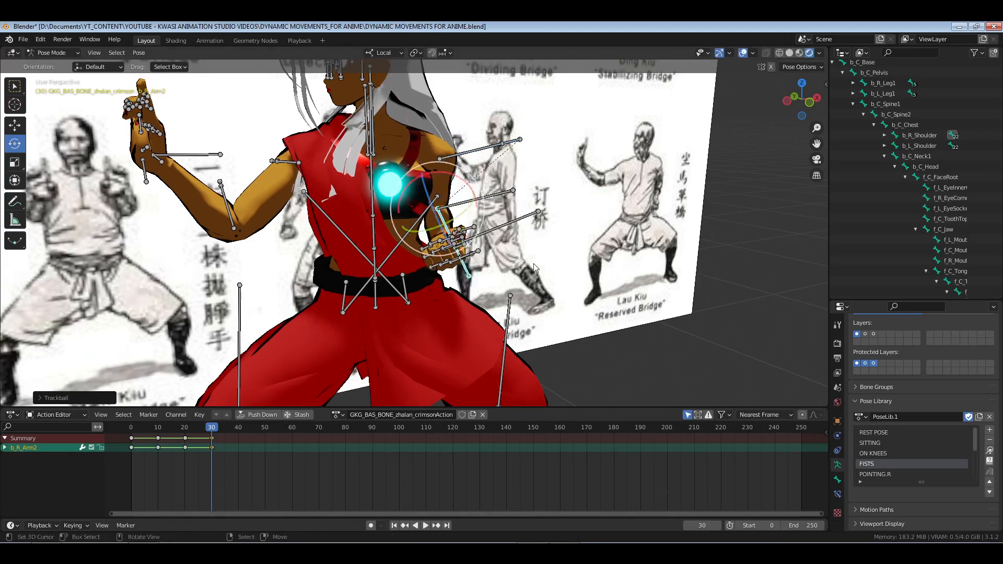
middle_click_drag(429, 246, 352, 246)
scroll(353, 246, "up", 1)
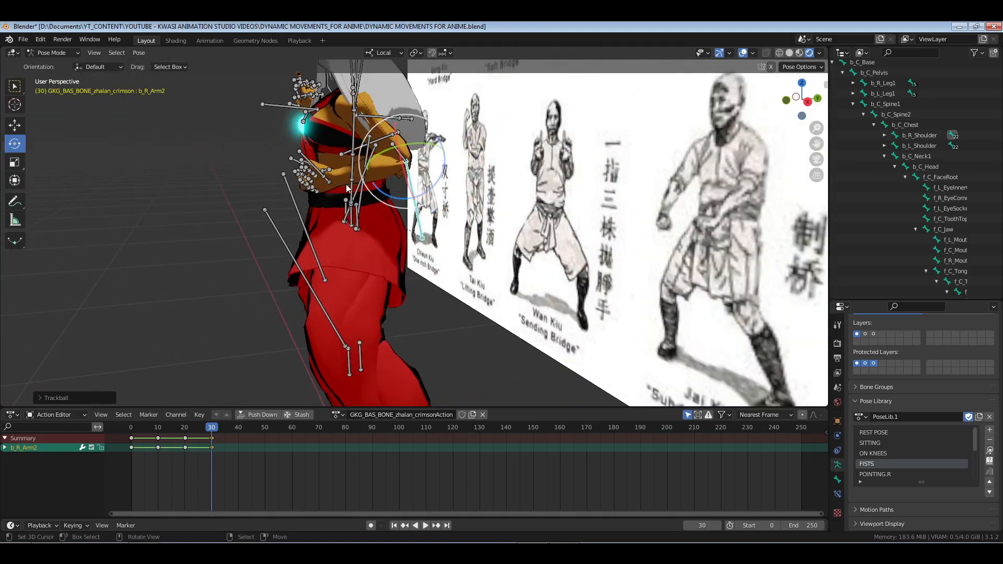
Clear the rotation of the b_C_Chest and b_C_Spine2 bones
right_click(354, 137)
right_click(353, 172, "shift")
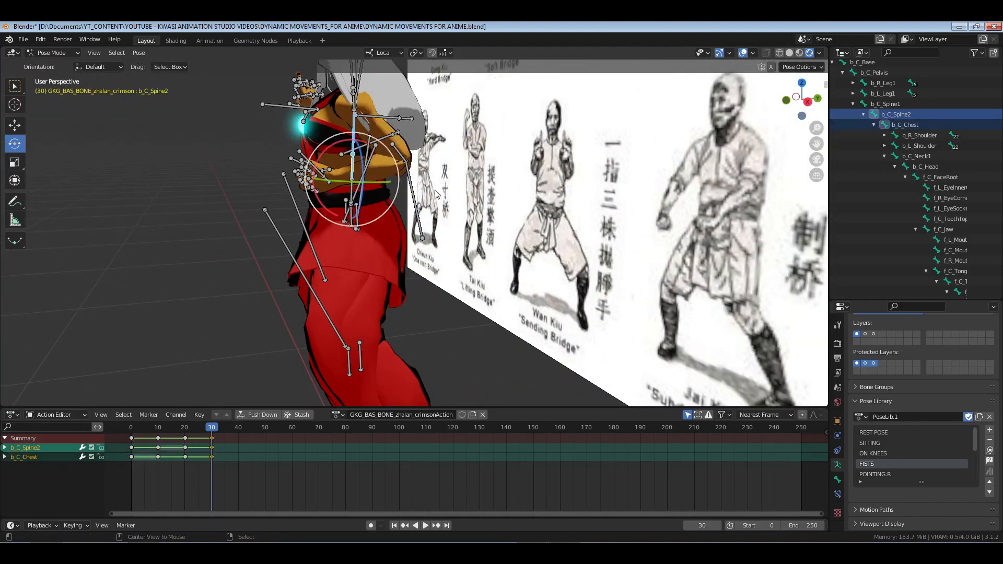
key("alt+r")
middle_click_drag(391, 173, 458, 178)
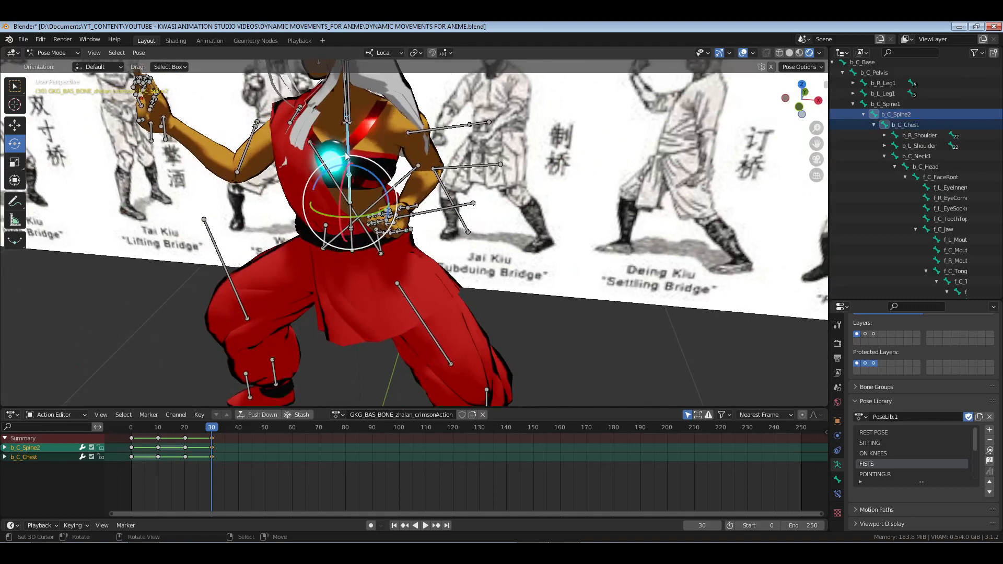
Rotate the b_C_Chest bone about its local Y axis by about -13.5° in the top view
right_click(353, 163)
middle_click_drag(355, 167, 395, 221)
key("KP_7")
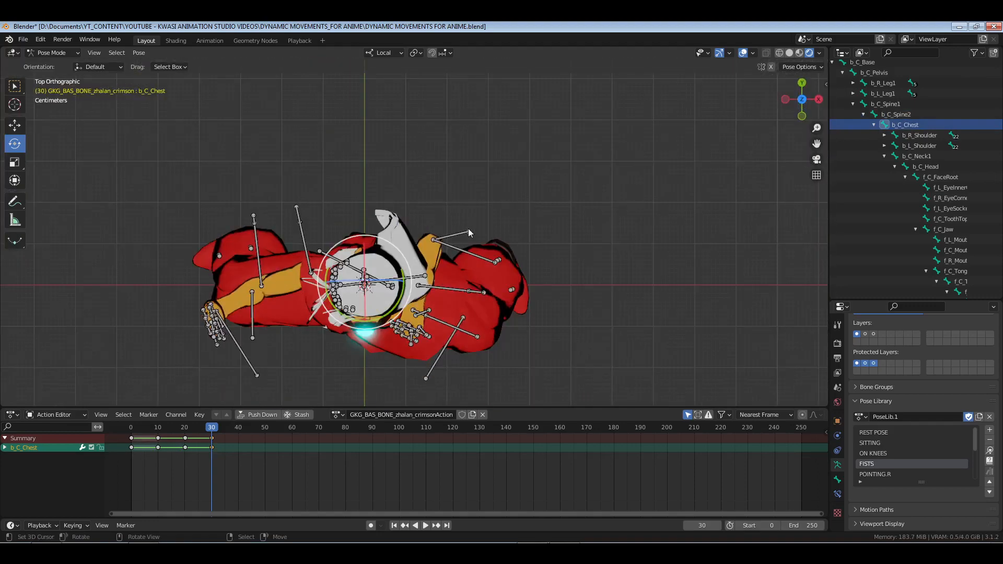
key("r")
key("y")
key("y")
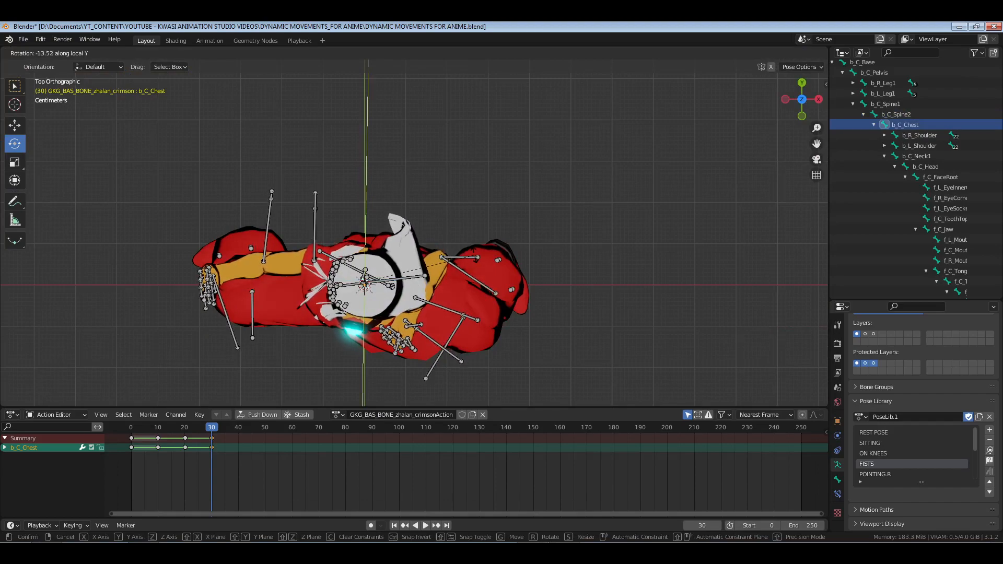
left_click(475, 256)
middle_click_drag(435, 321, 453, 246)
Move the b_C_Pelvis bone along its local Y axis by about -0.12 m so the feet meet the ground line in front view
key("KP_1")
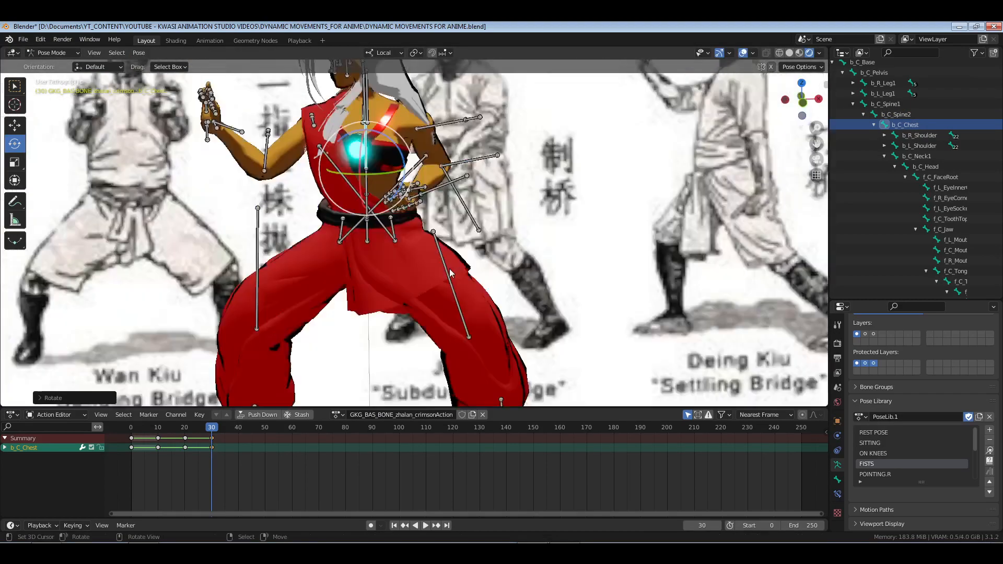
left_click(364, 225)
scroll(469, 240, "down", 2)
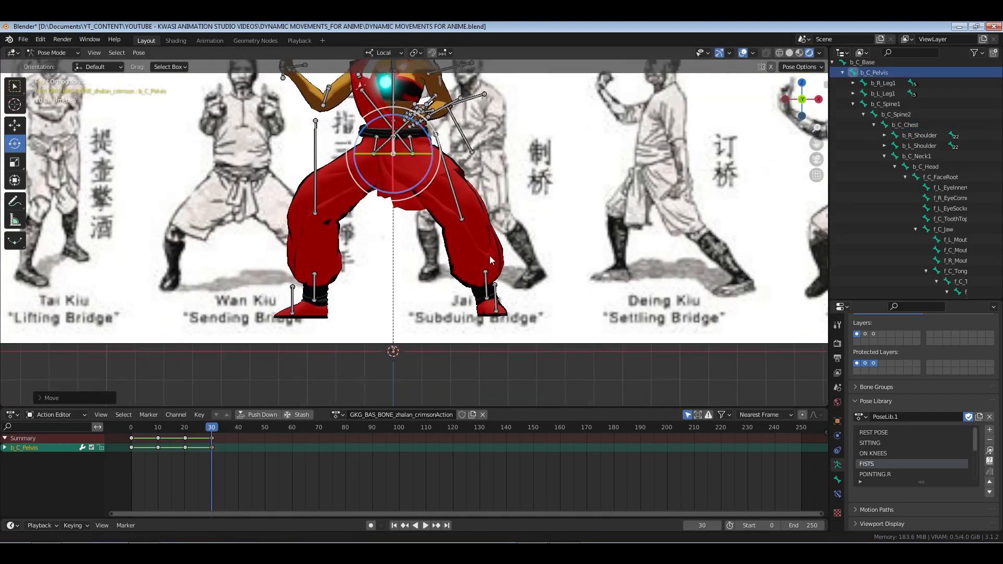
key("g")
key("x")
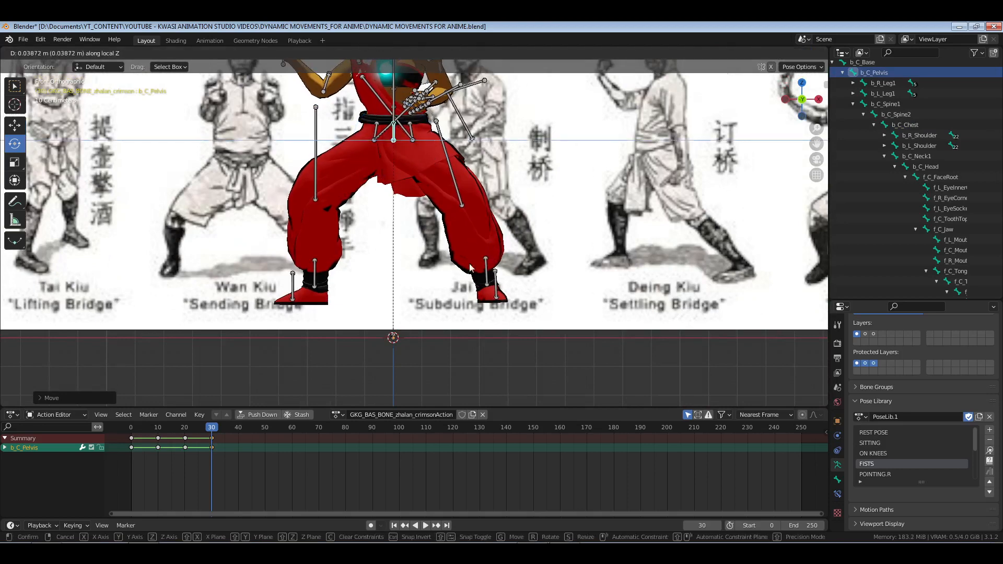
right_click(469, 240)
key("g")
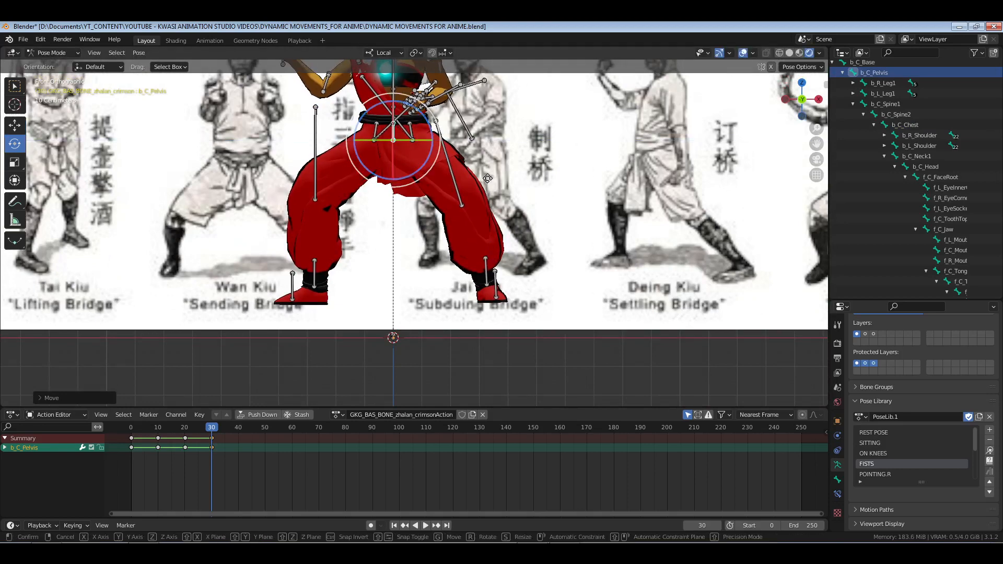
key("y")
key("y")
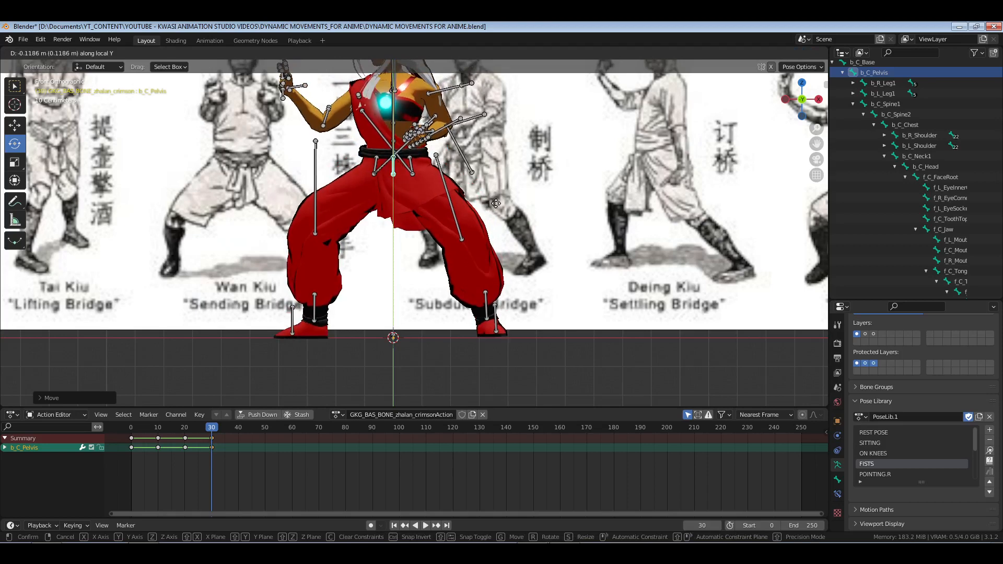
left_click(468, 211)
Rotate the b_R_Leg2 bone to nudge the right foot slightly inward and try a small rotation of b_L_LegHelper
left_click(459, 222)
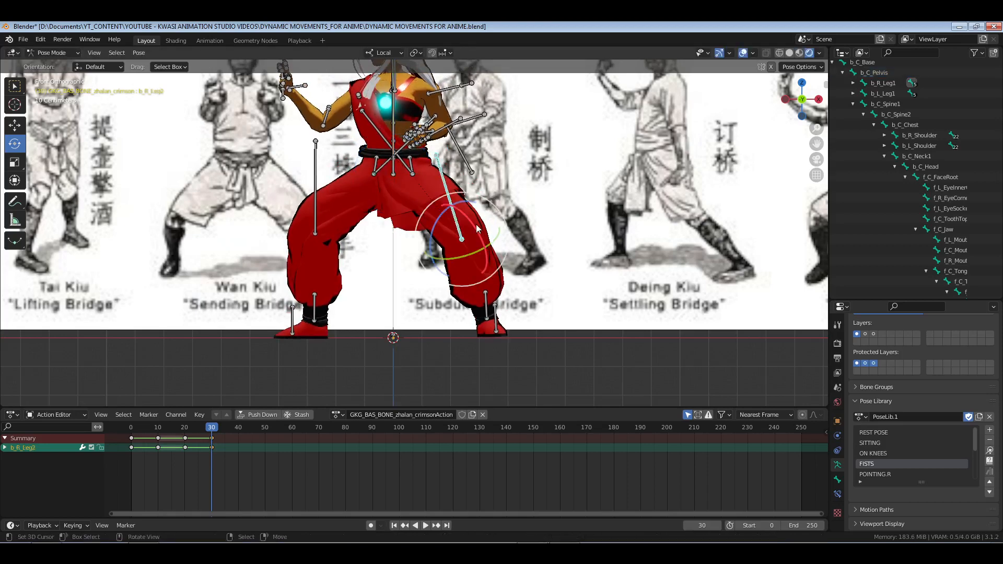
left_click_drag(498, 210, 503, 251)
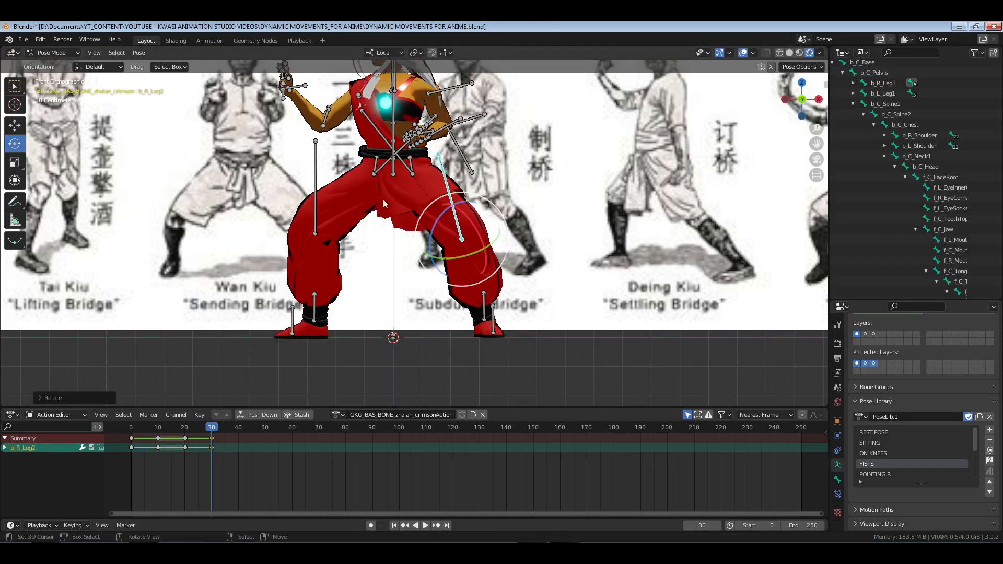
left_click(377, 173)
left_click_drag(420, 181, 425, 187)
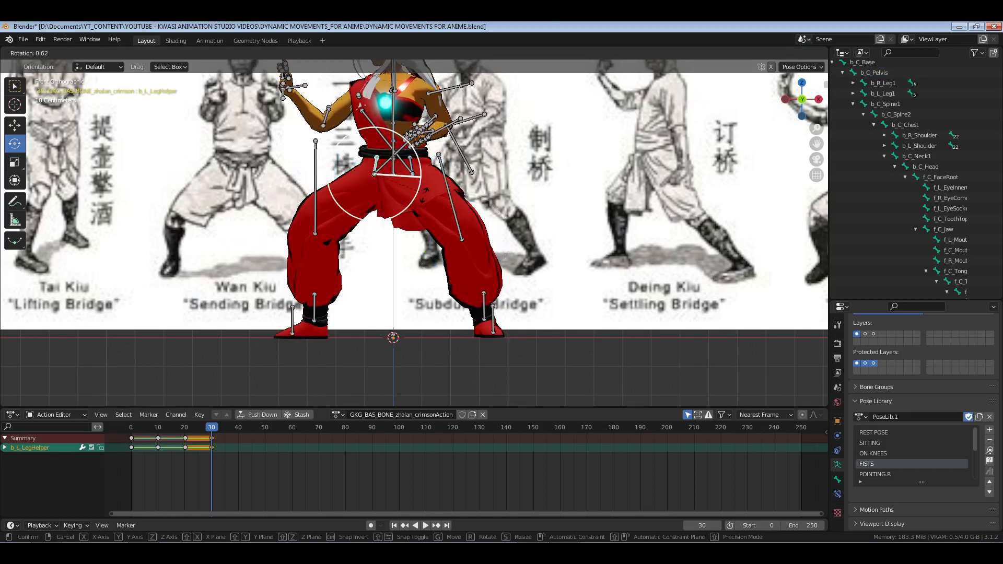
left_click_drag(415, 238, 384, 183)
Rotate the b_L_Leg1 bone slightly outward and adjust the bone at the left ankle
left_click(375, 174)
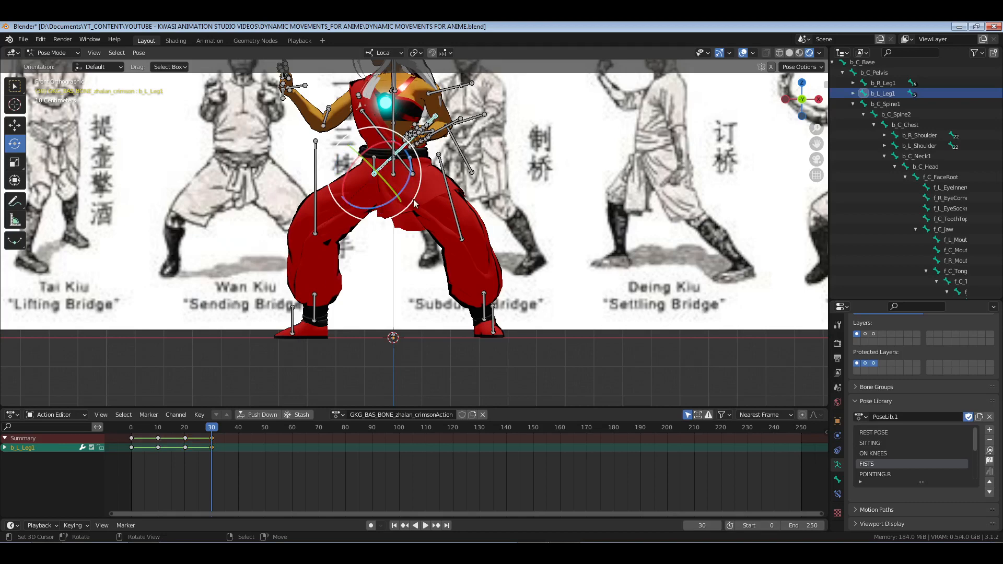
left_click_drag(412, 193, 260, 230)
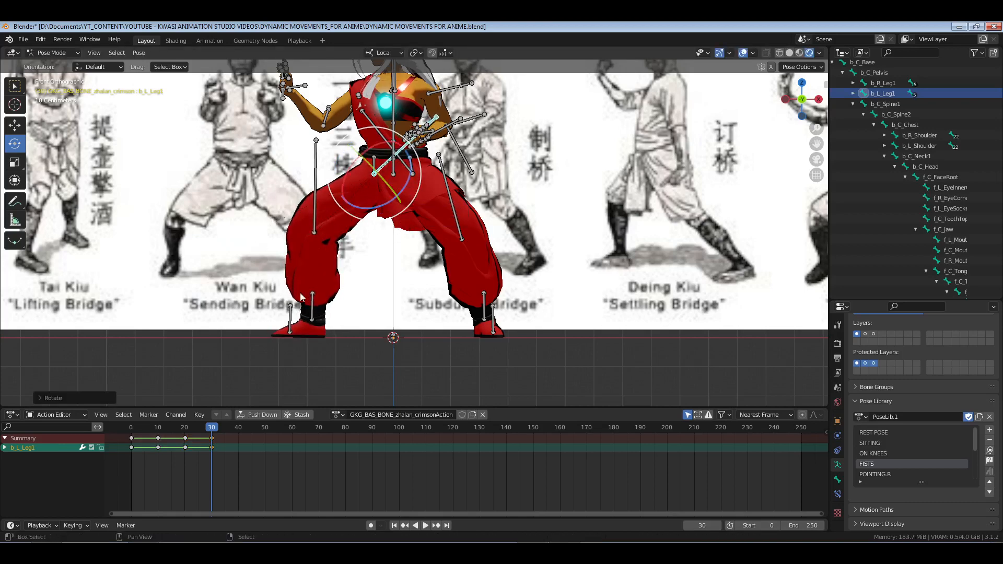
left_click(312, 308)
left_click_drag(349, 294, 318, 279)
Keyframe the pose of all bones at frame 30
key("a")
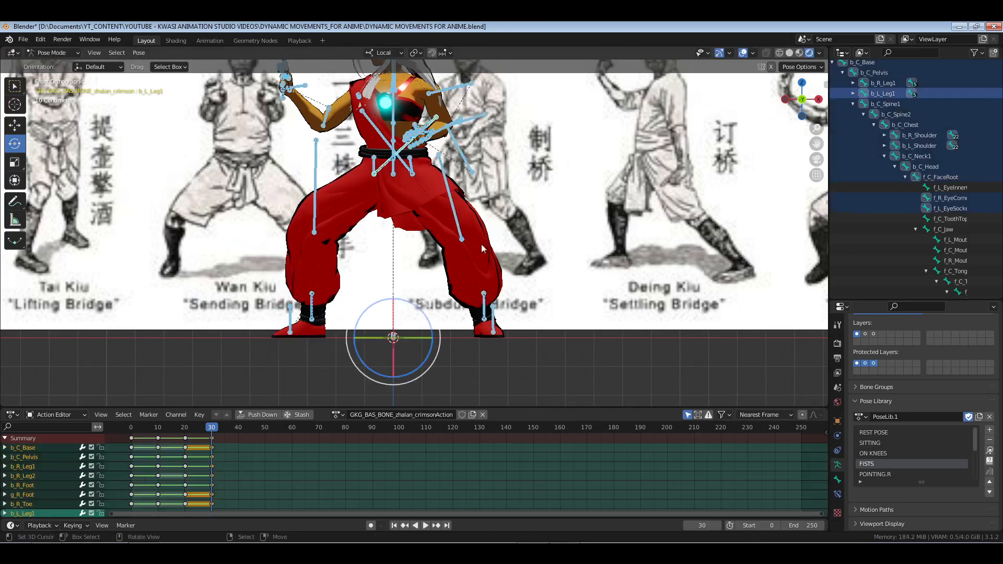
key("i")
left_click(532, 249)
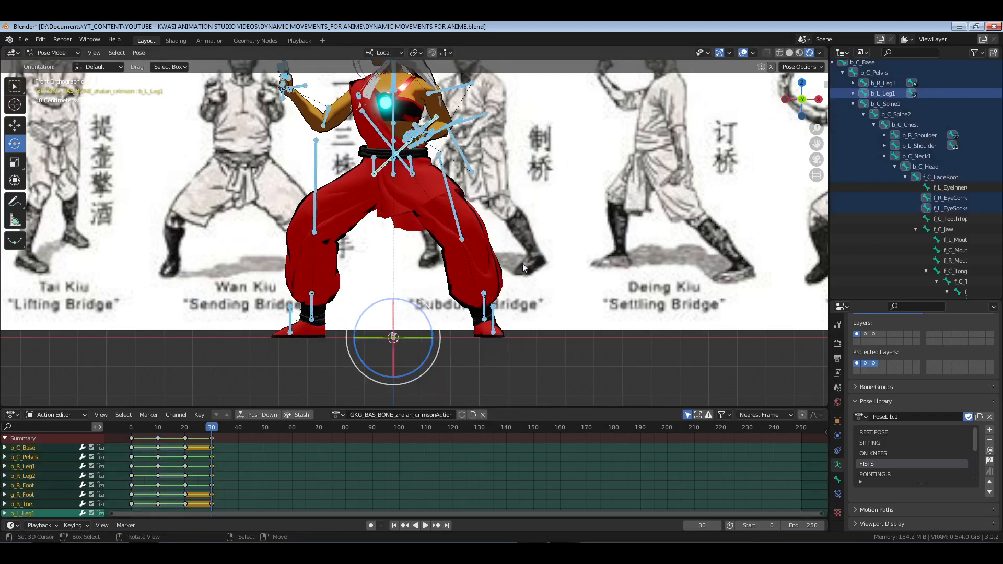
Return to frame 0 and save the Blender file
left_click(120, 434)
scroll(442, 207, "down", 4)
middle_click_drag(443, 206, 454, 240, "shift")
key("ctrl+s")
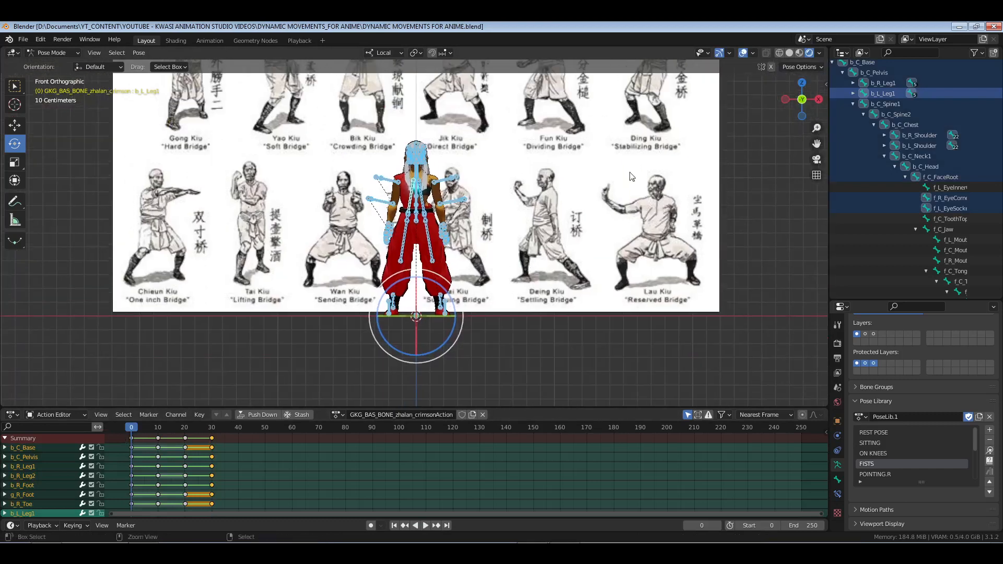
Play the animation with the viewport overlays hidden, then return to frame 0
left_click(743, 52)
key("space")
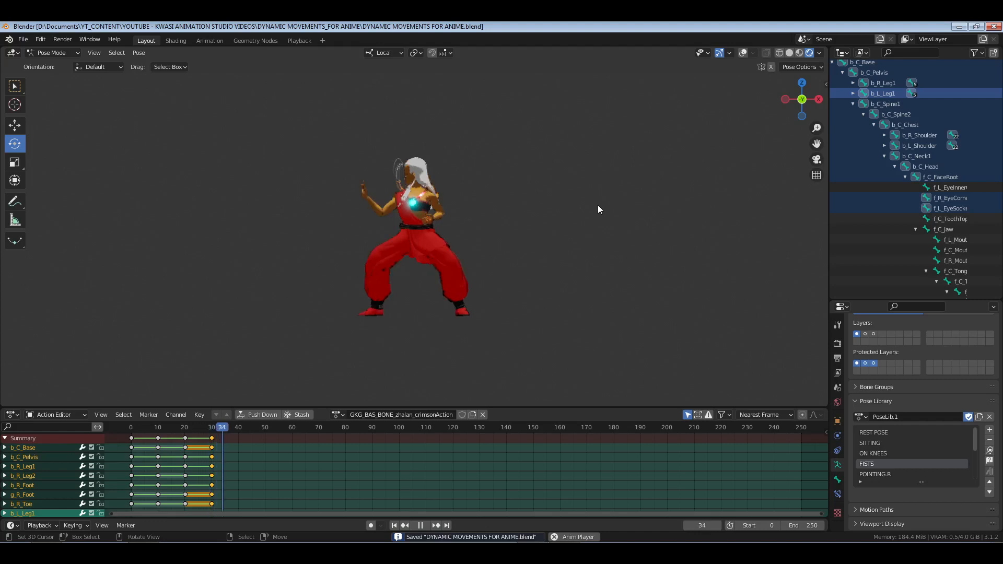
left_click(131, 434)
Move the keyframes at frames 10, 20 and 30 to frames 40, 50 and 60
left_click_drag(131, 432, 244, 453)
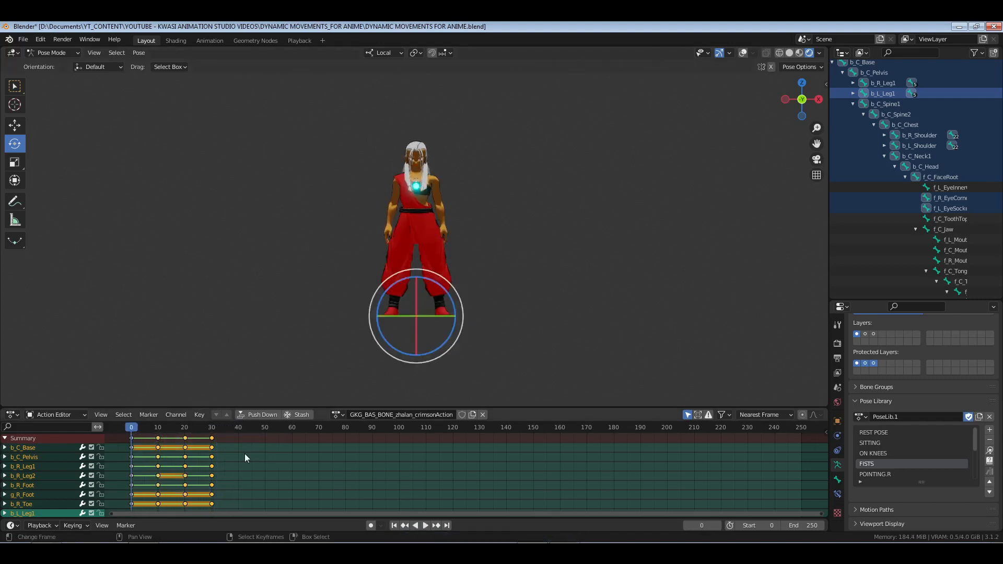
key("g")
left_click(325, 455)
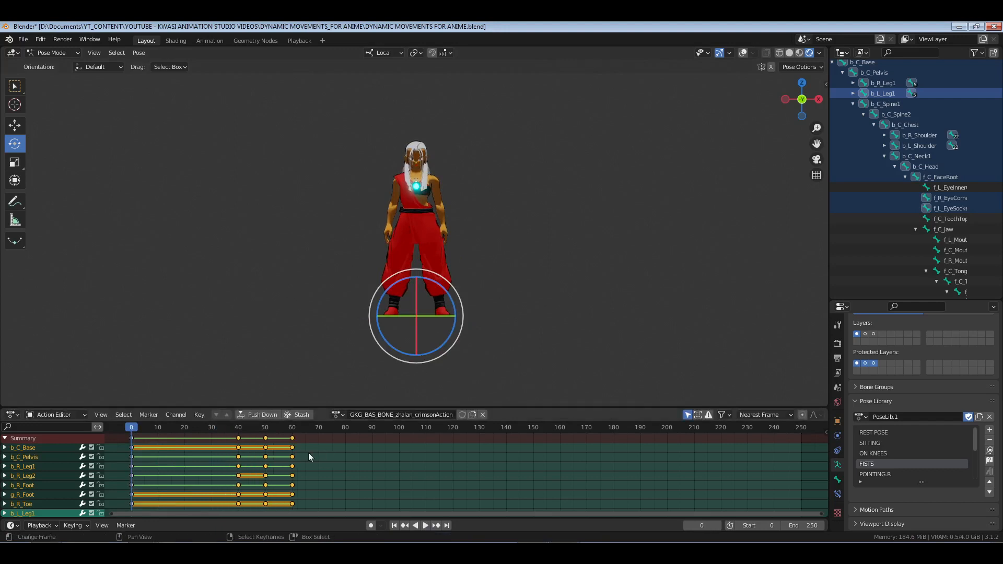
Spread the last two stance keyframes apart, placing them at frames 100 and 160
left_click_drag(256, 430, 341, 469)
key("g")
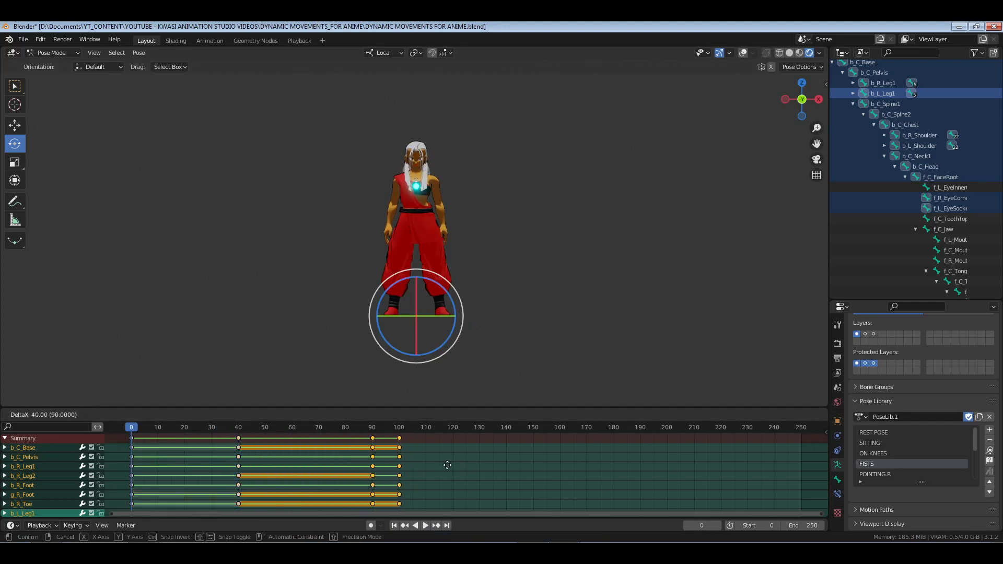
left_click(436, 458)
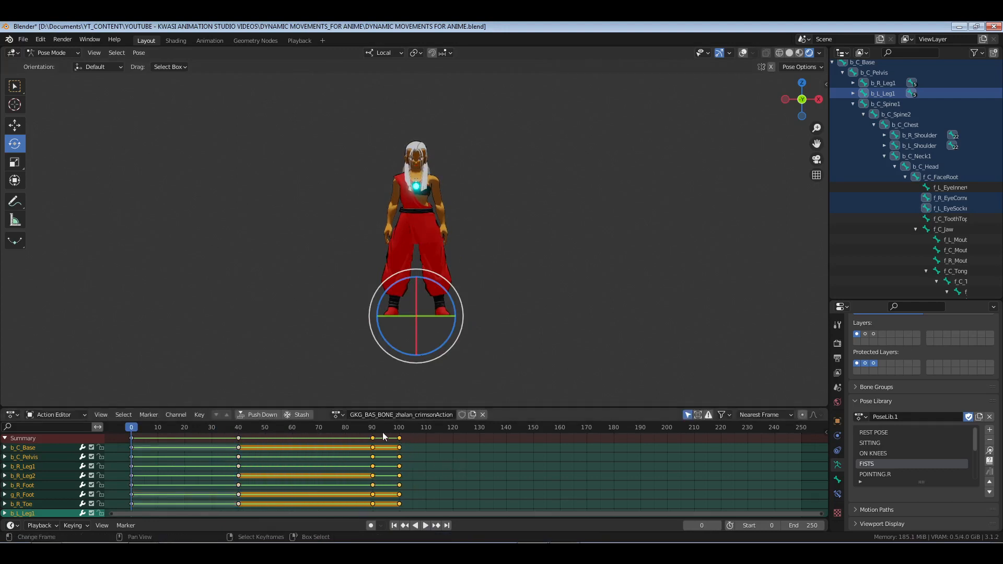
key("g")
left_click(412, 435)
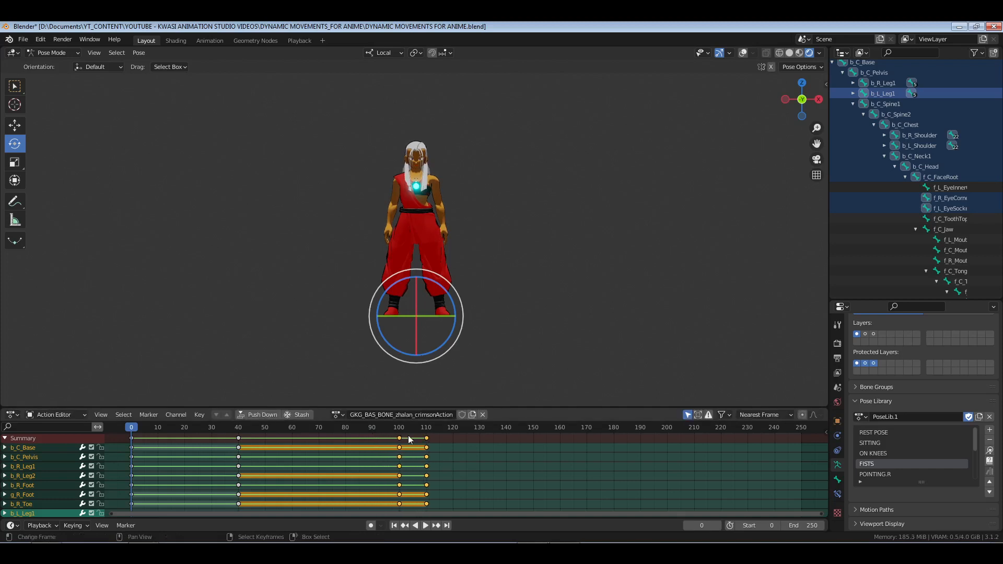
left_click_drag(409, 434, 511, 486)
key("g")
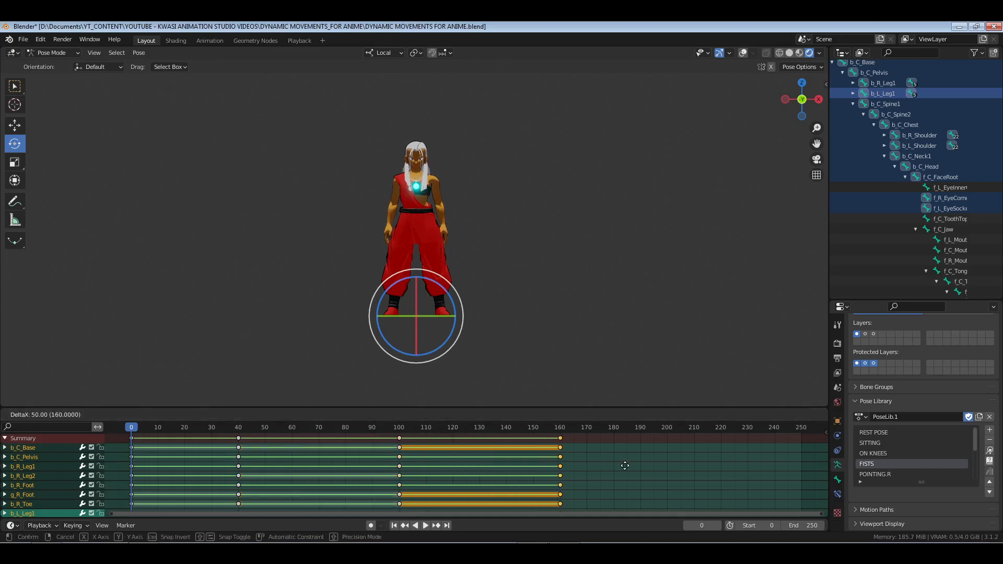
left_click(626, 468)
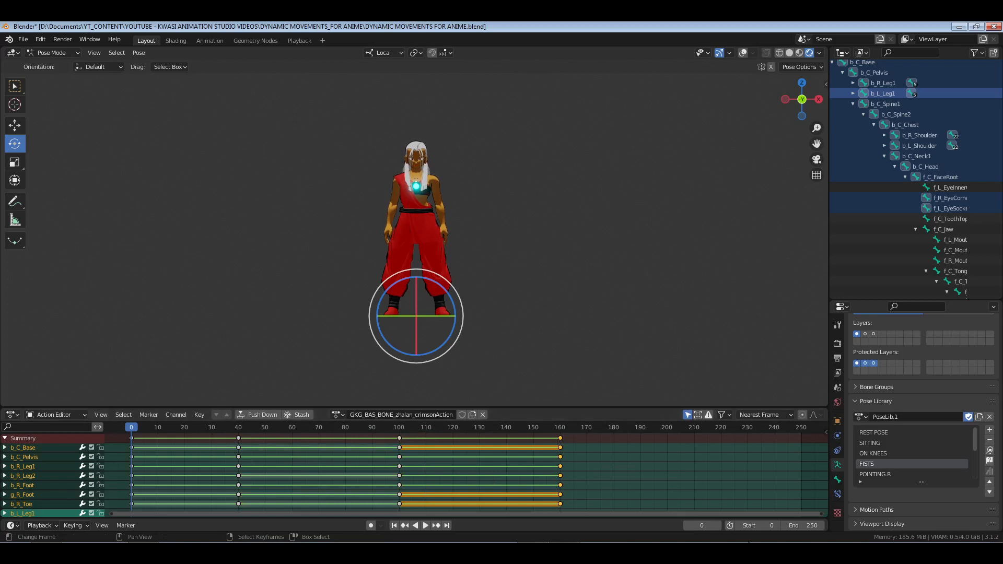
Go to frame 80 and move the keyframes at frame 100 to it
left_click(710, 526)
key("Return")
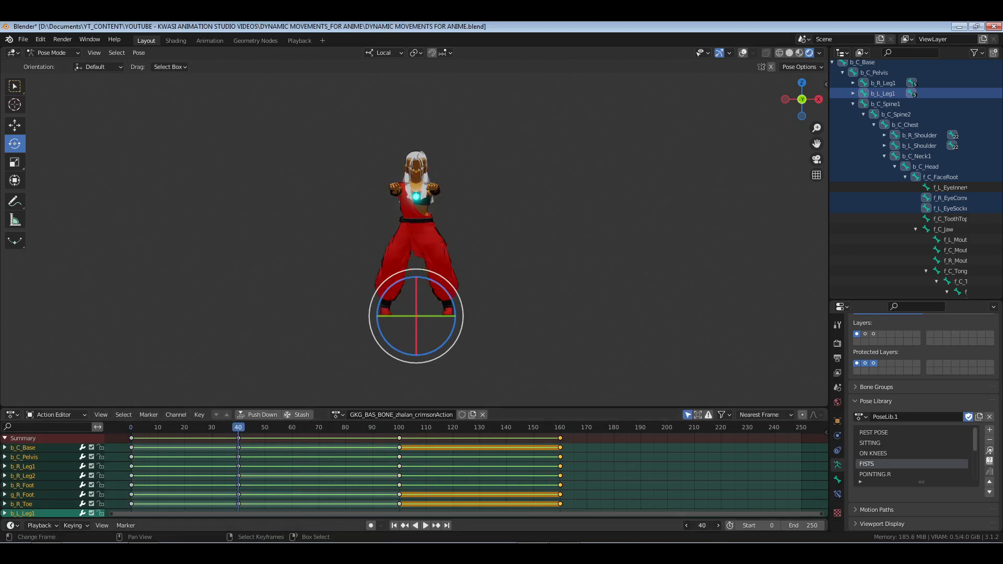
key("Return")
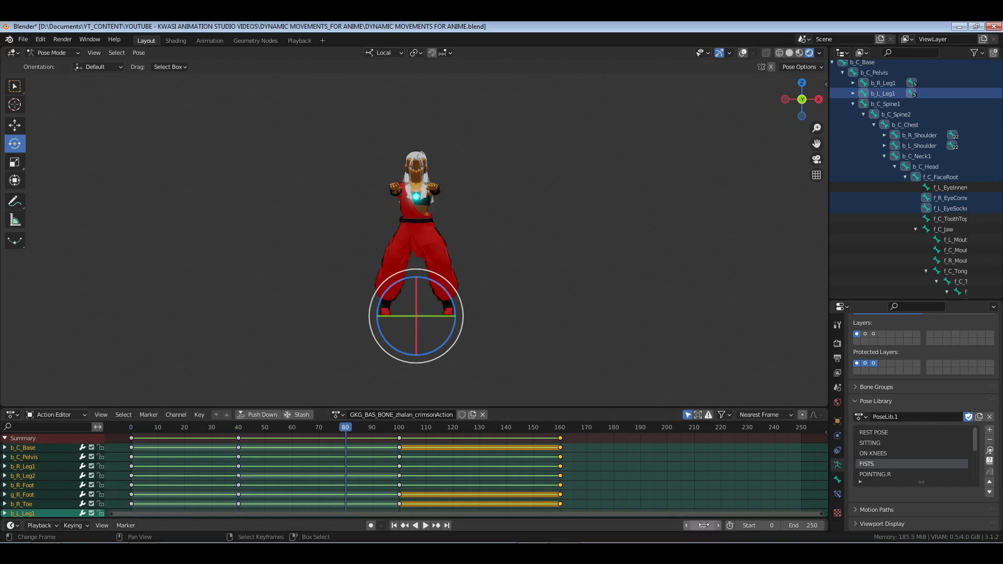
left_click(399, 438)
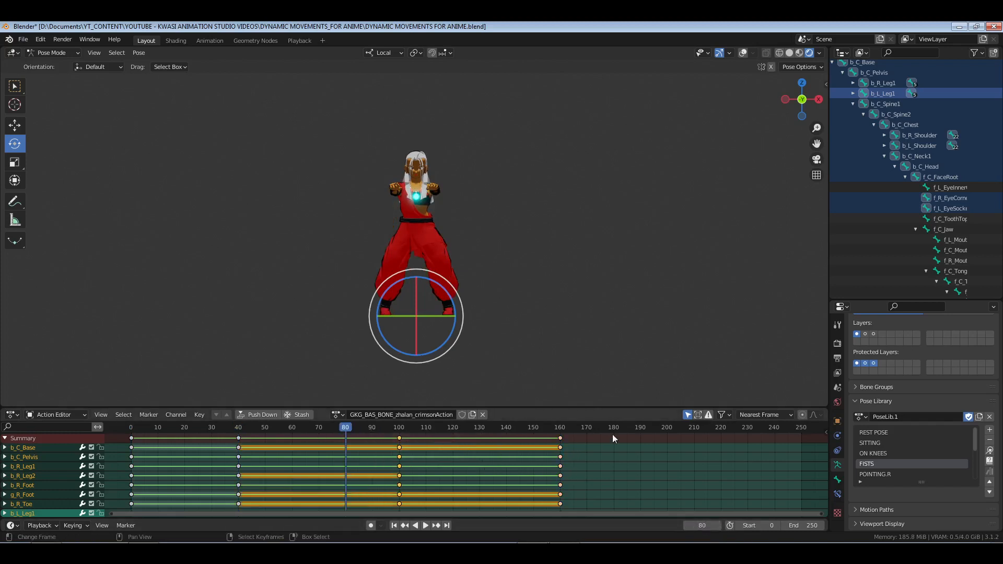
right_click_drag(613, 435, 413, 476)
right_click_drag(656, 438, 396, 473)
right_click(399, 438)
key("g")
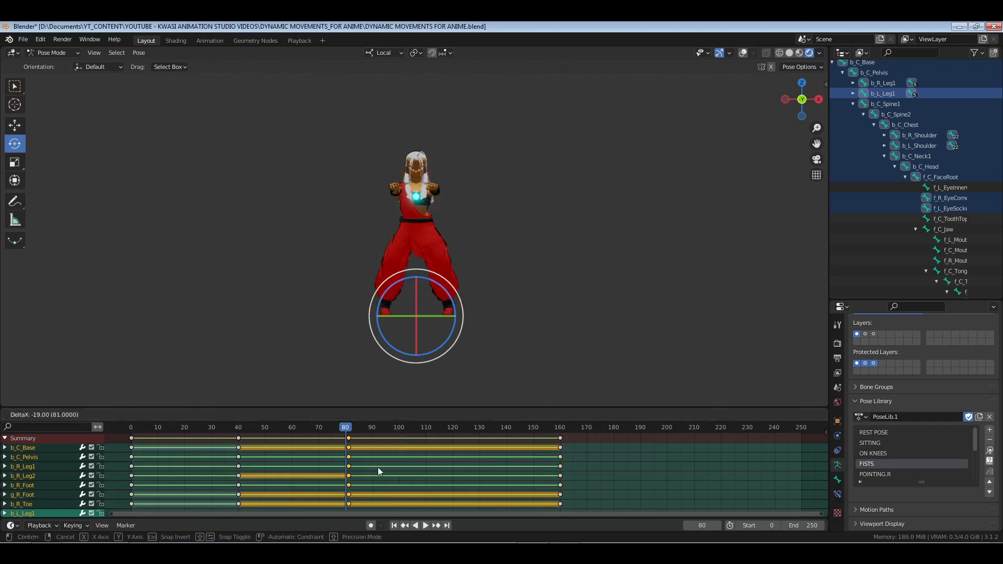
left_click(378, 467)
key("g")
left_click(371, 468)
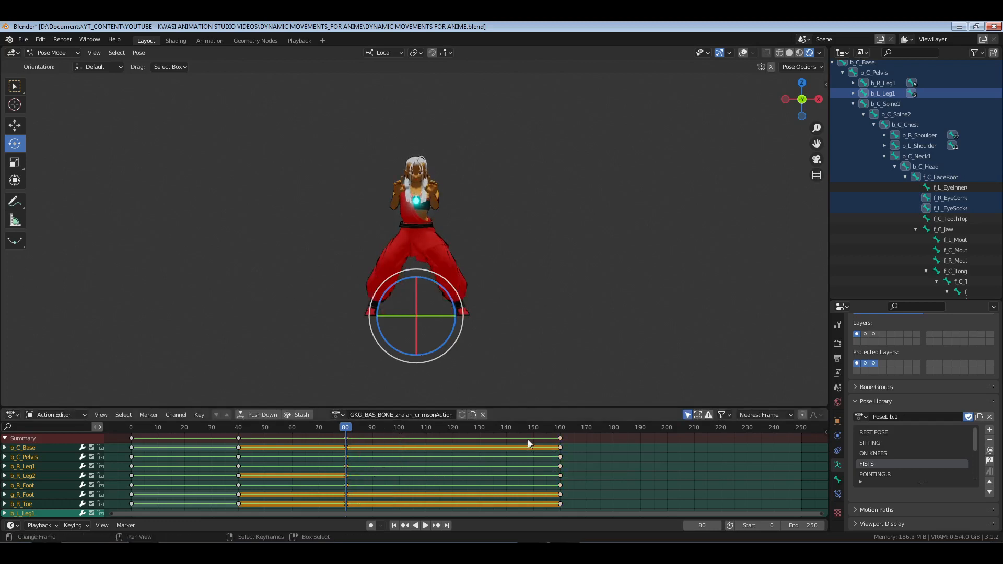
Move the last stance's keyframes from frame 160 to frame 120
right_click(561, 438)
key("g")
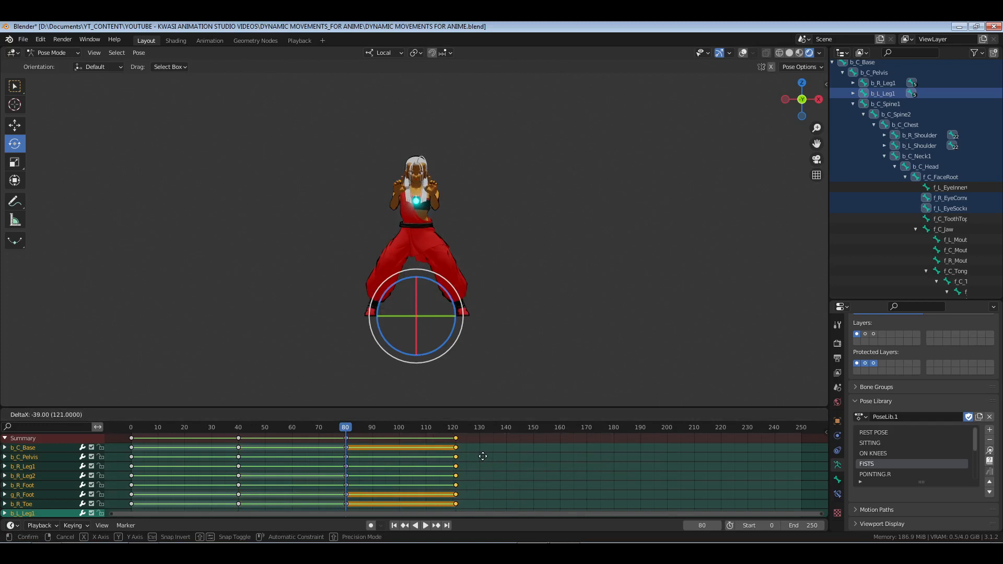
left_click(480, 456)
Set the animation's end frame to 119 and return to frame 0
left_click(809, 526)
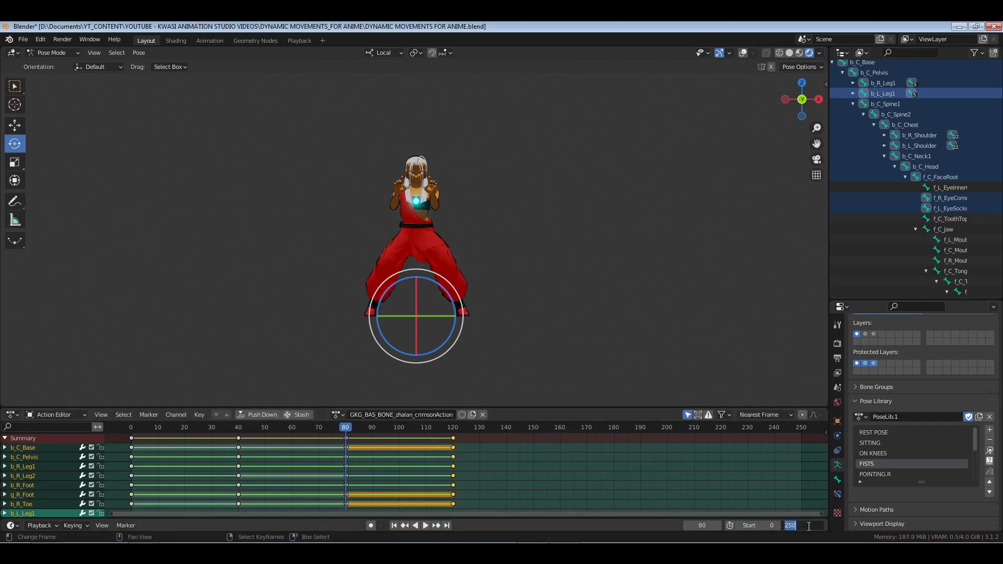
type("121")
key("Return")
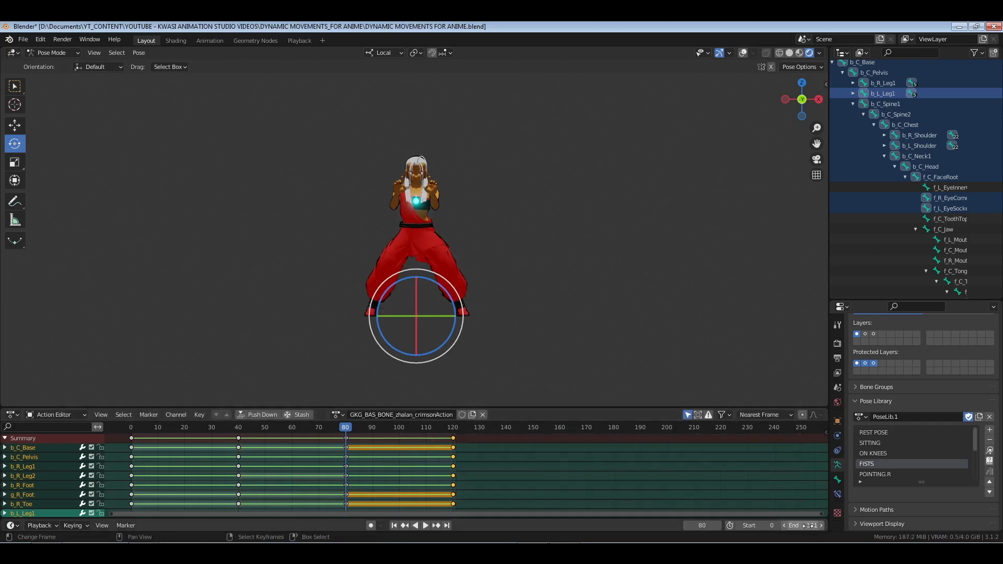
left_click(131, 426)
left_click(496, 456)
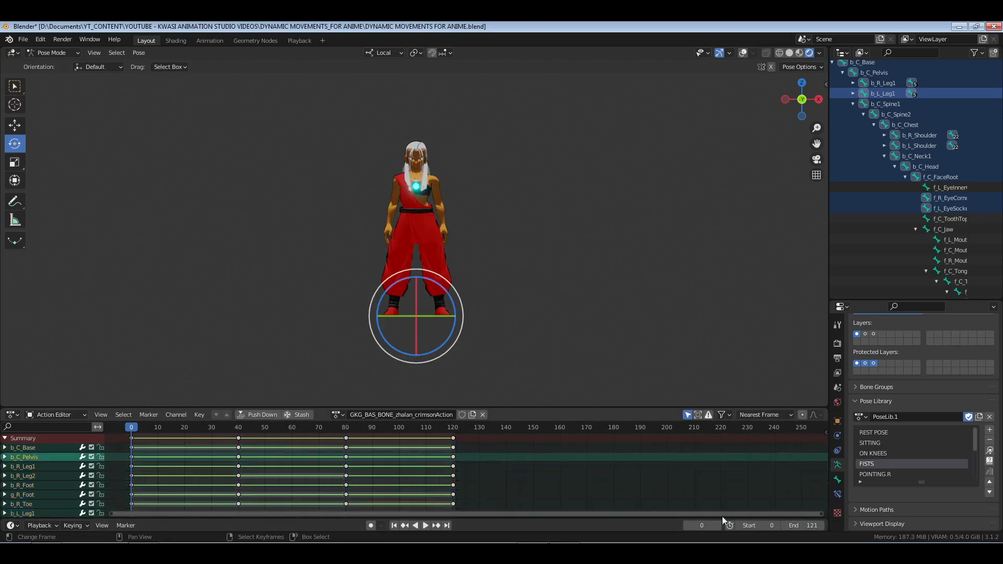
left_click(785, 526)
left_click(785, 526)
Set the interpolation of all keyframes in the action to Bezier
middle_click_drag(349, 466, 384, 464)
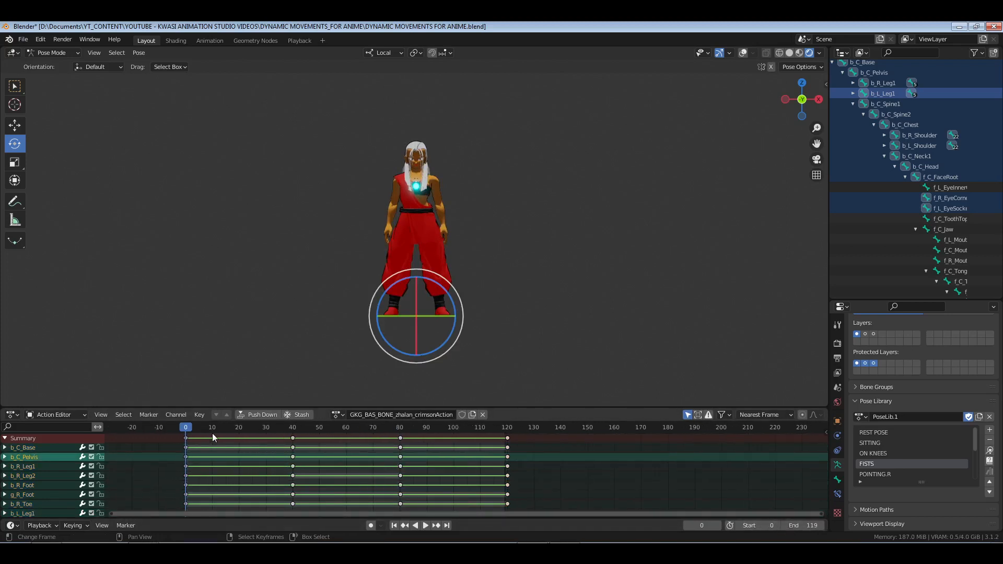
key("a")
key("t")
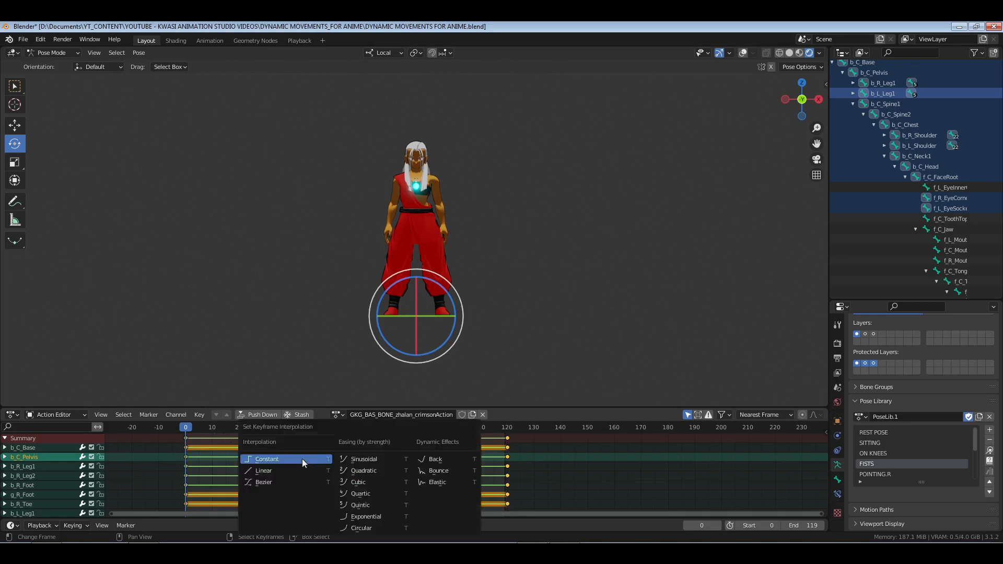
left_click(277, 482)
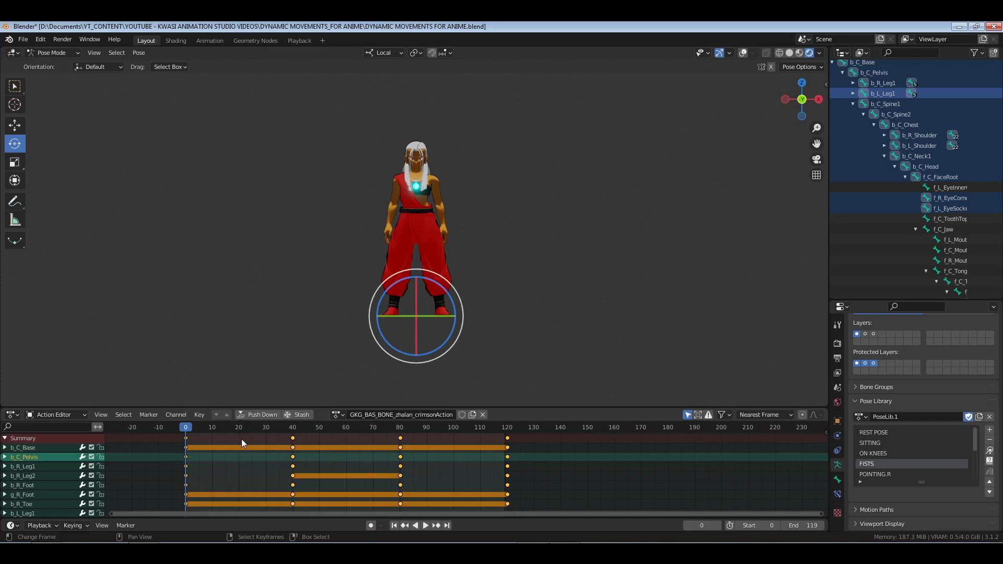
Play and scrub the retimed animation, stopping at frame 15
key("space")
mouse_move(244, 429)
left_mouse_down()
mouse_move(259, 430)
mouse_move(217, 439)
mouse_move(227, 438)
left_mouse_up()
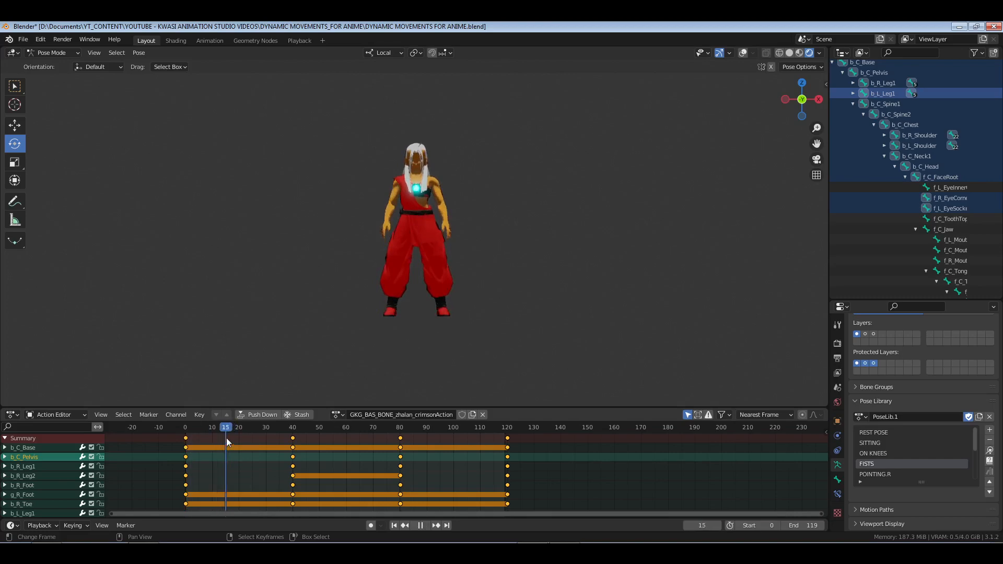
key("space")
Show the viewport overlays again and exclude the Images collection in Object Mode, returning the rig to Pose Mode
middle_click_drag(536, 255, 456, 268)
left_click(743, 52)
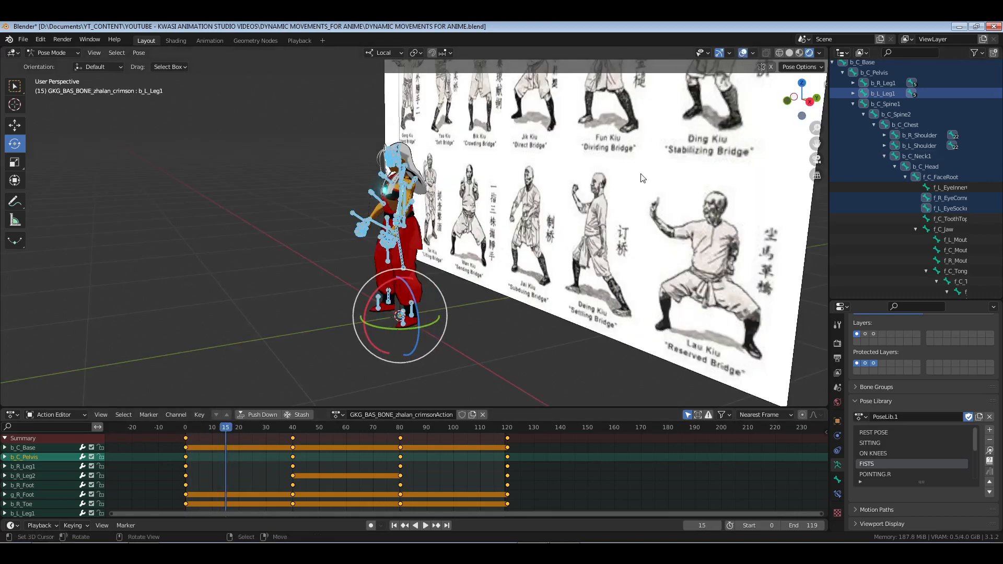
key("ctrl+Tab")
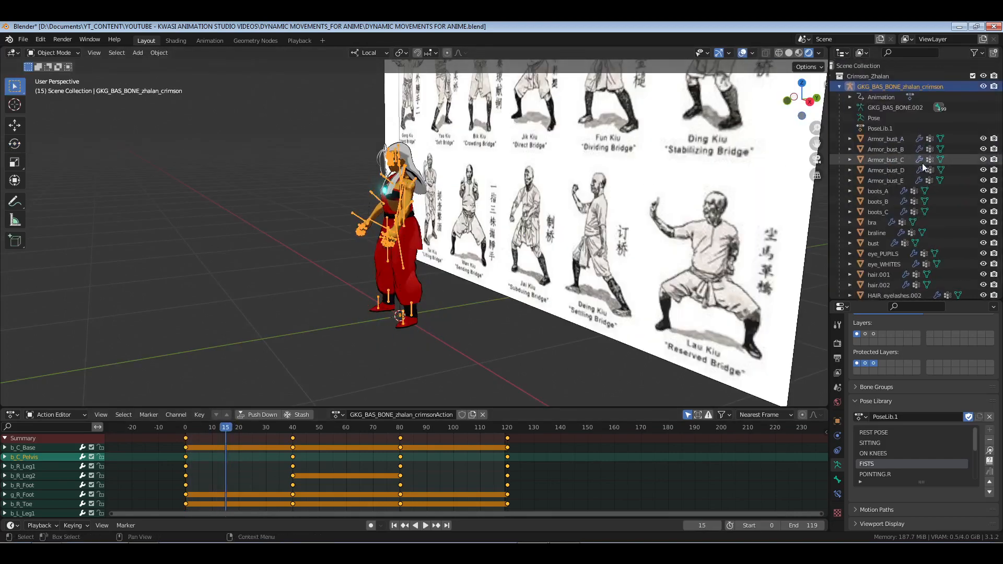
left_click(840, 87)
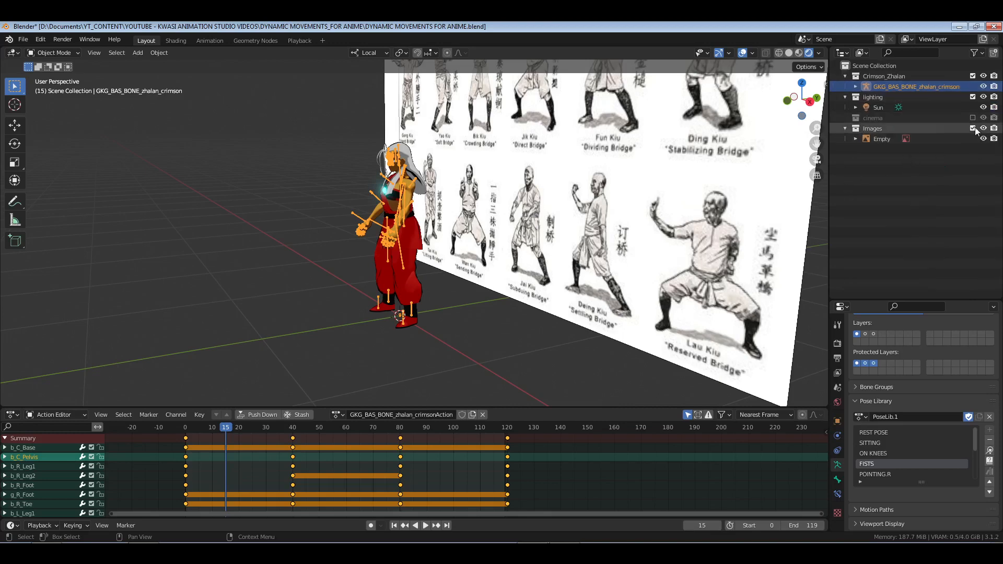
left_click(973, 128)
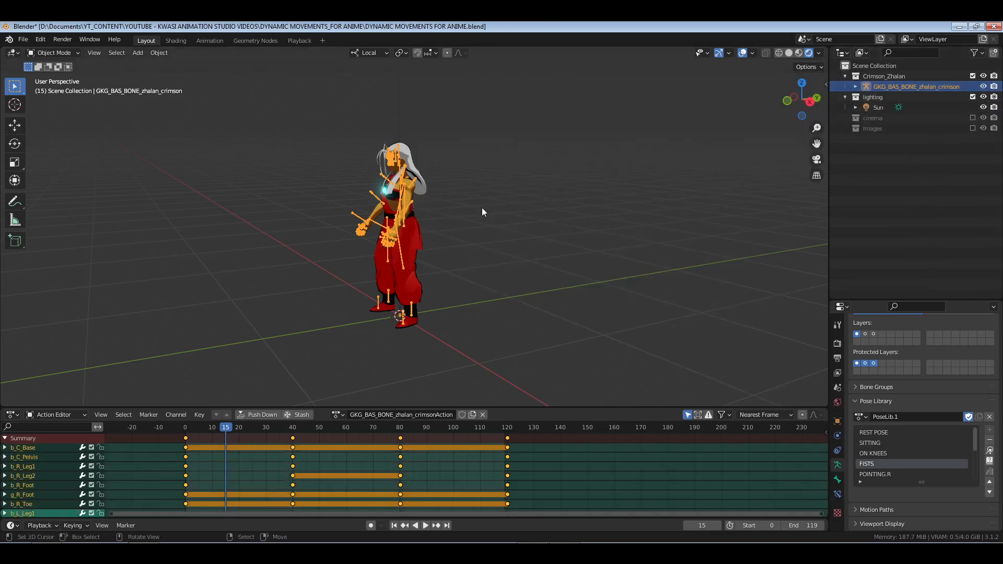
middle_click_drag(442, 210, 479, 213)
key("ctrl+Tab")
Play and scrub the animation from the front with all bones selected, stopping at frame 16
scroll(479, 213, "up", 3)
scroll(460, 232, "up", 3)
scroll(442, 250, "down", 3)
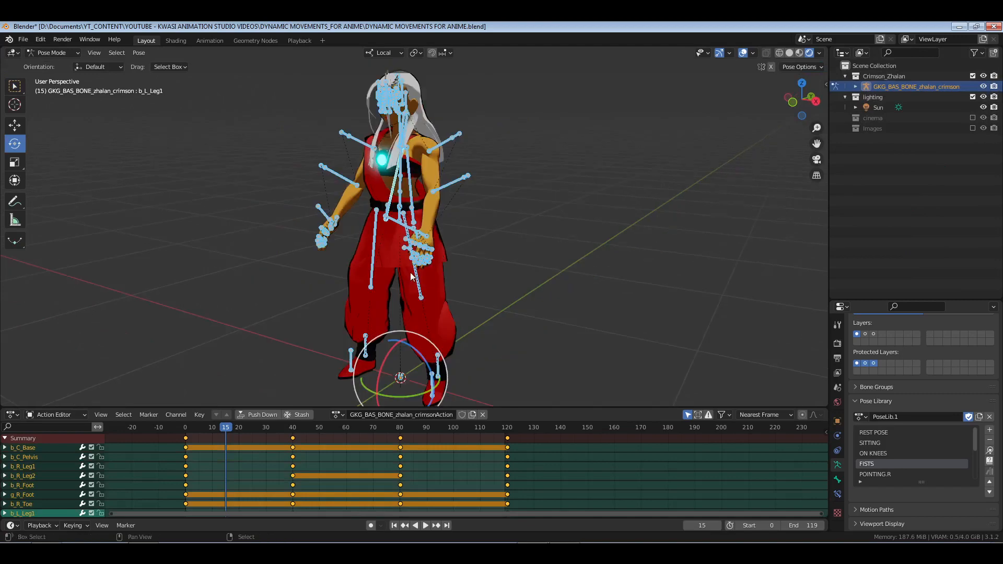
middle_click_drag(418, 267, 445, 252, "shift")
key("alt+a")
middle_click_drag(412, 257, 434, 255)
key("KP_1")
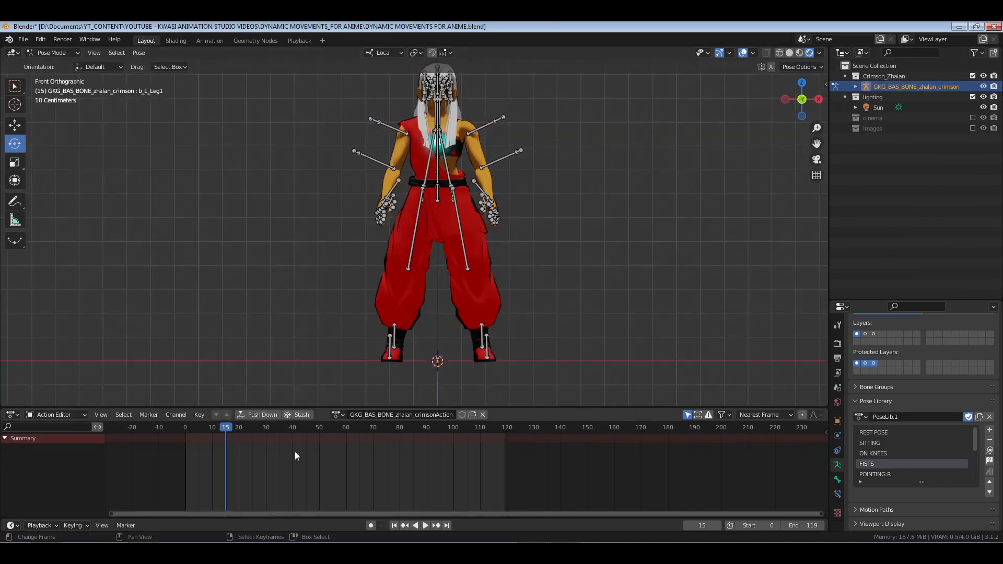
key("a")
key("space")
mouse_move(223, 429)
left_mouse_down()
mouse_move(188, 429)
mouse_move(241, 434)
mouse_move(206, 438)
mouse_move(221, 440)
left_mouse_up()
key("space")
Select the b_C_Pelvis bone in the right side view and raise it about 0.007 m along its local Y axis
key("KP_3")
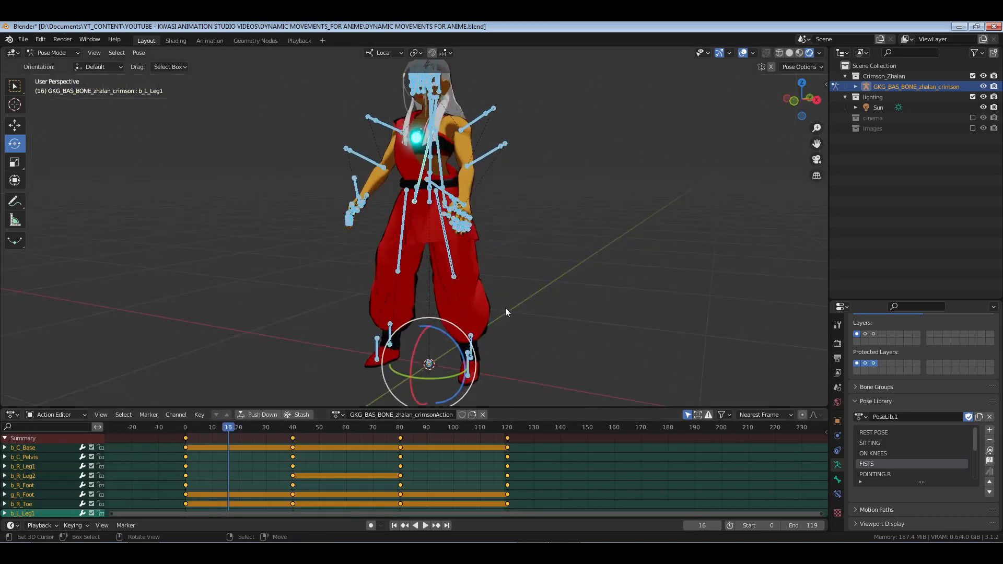
scroll(443, 324, "up", 5)
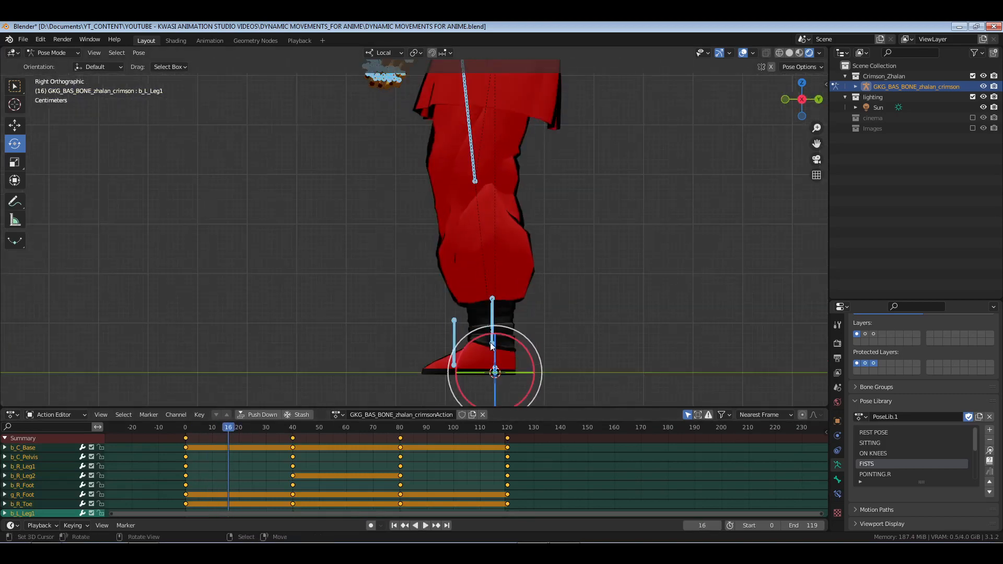
scroll(533, 140, "down", 5)
scroll(493, 204, "up", 4)
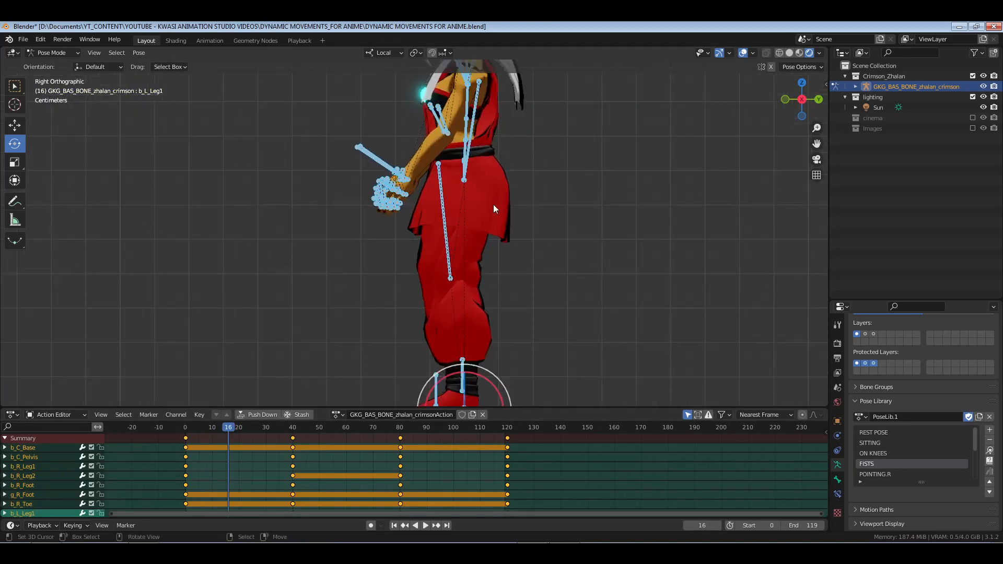
left_click(856, 87, "shift")
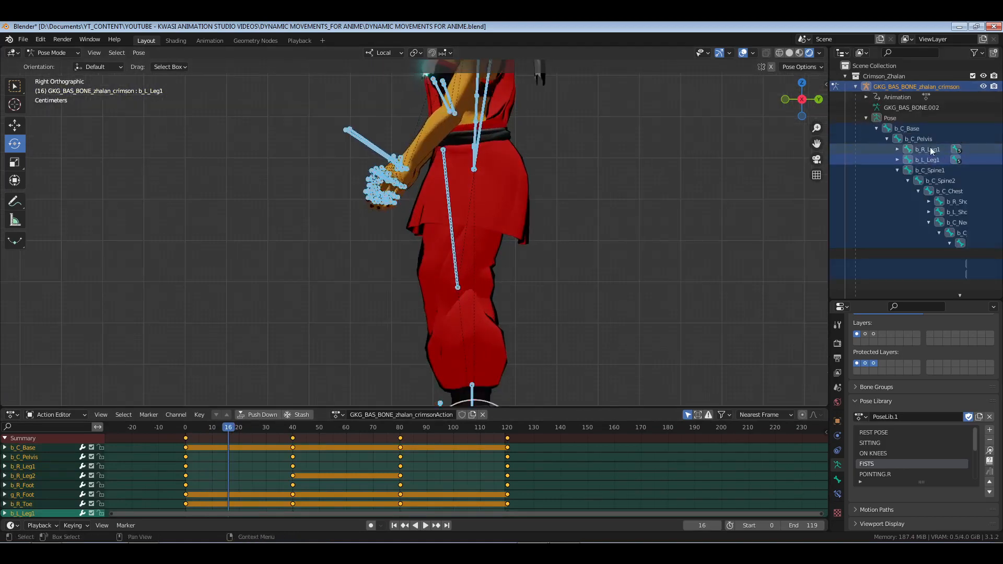
left_click(920, 139)
middle_click_drag(510, 313, 501, 239, "shift")
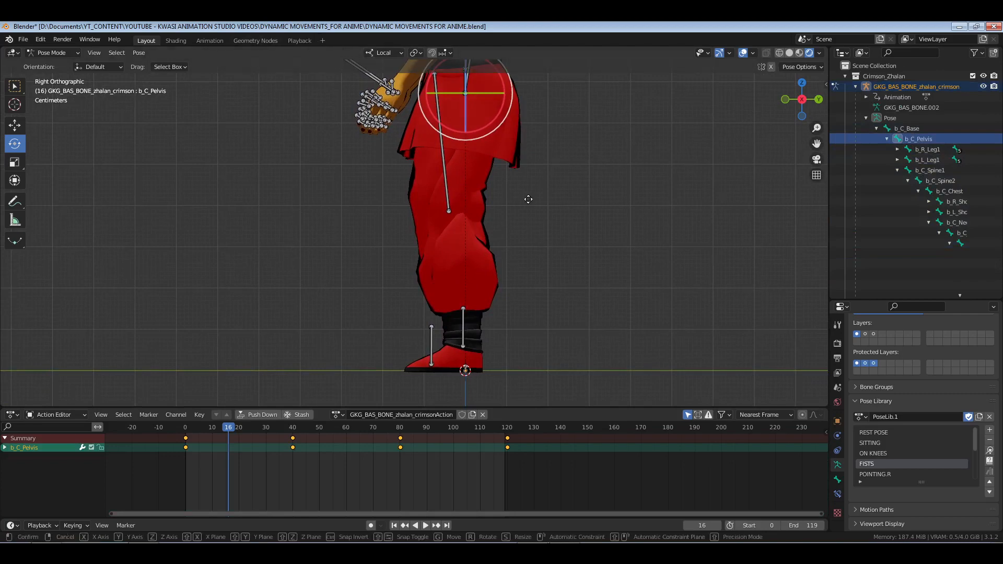
key("g")
key("y")
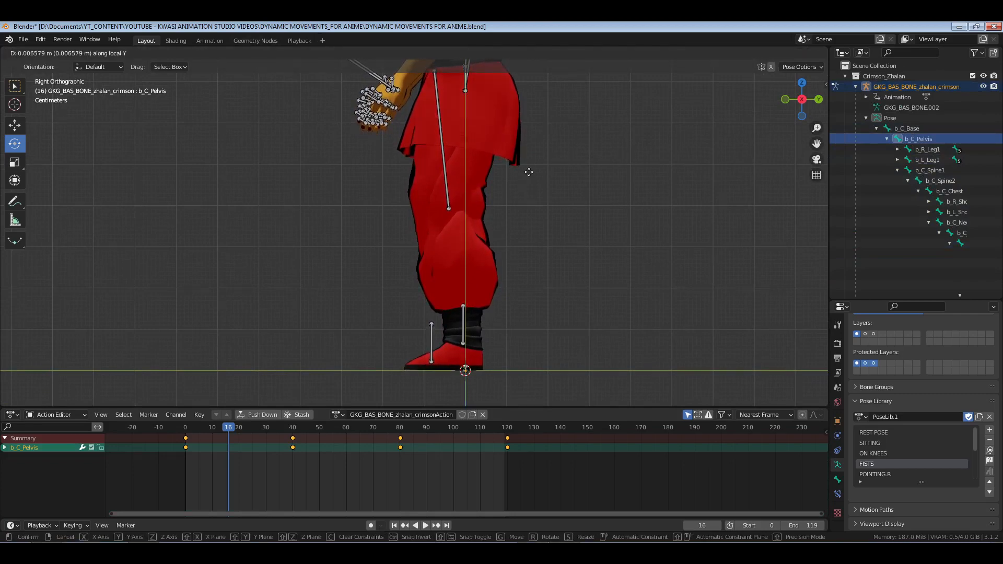
left_click(528, 170)
Rotate both foot bones slightly and set the transform orientation to Global
left_click_drag(458, 304, 495, 314)
left_click(387, 53)
left_click(383, 91)
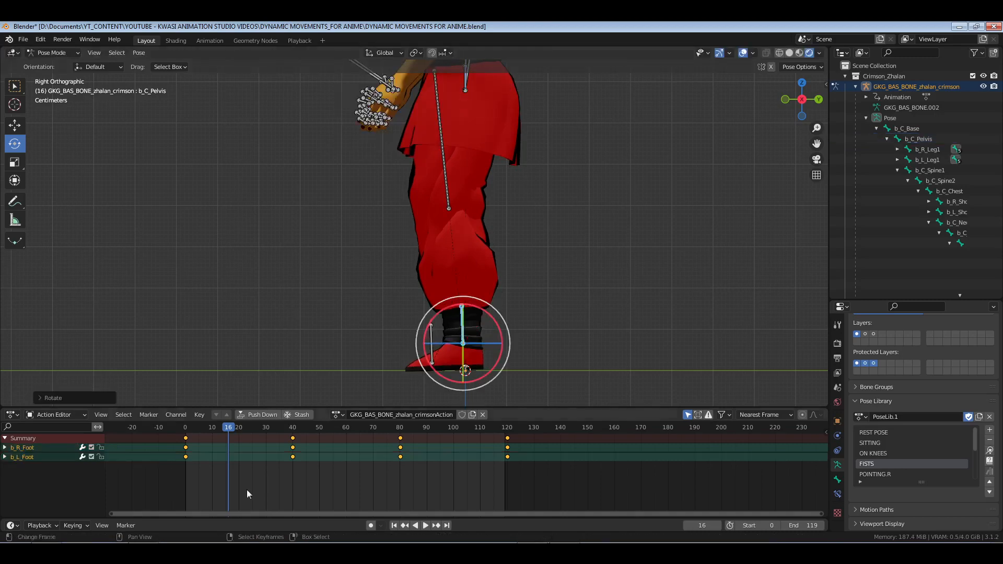
Turn on auto keying, deselect all bones, and step to frame 15 and back to frame 16
left_click(370, 526)
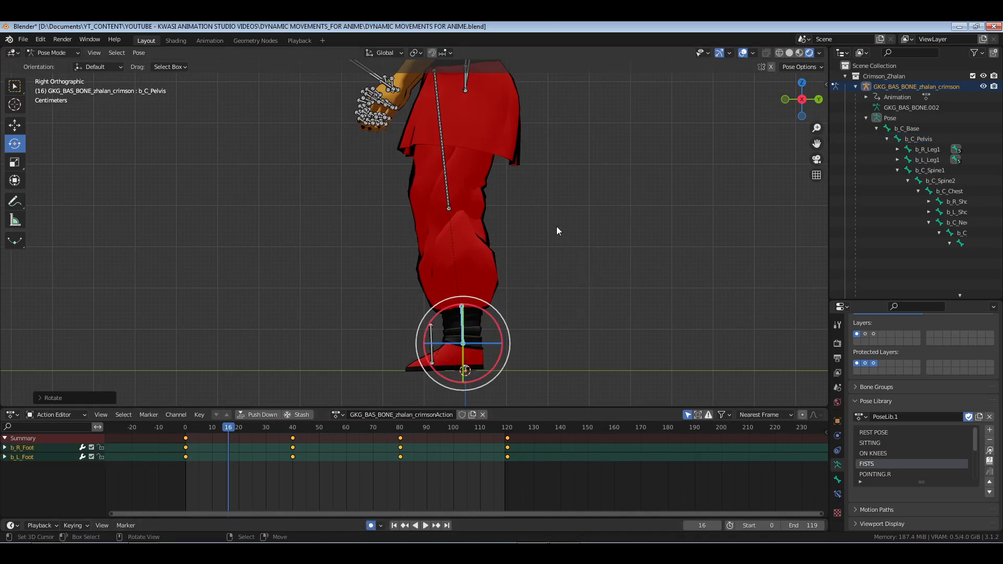
key("alt+a")
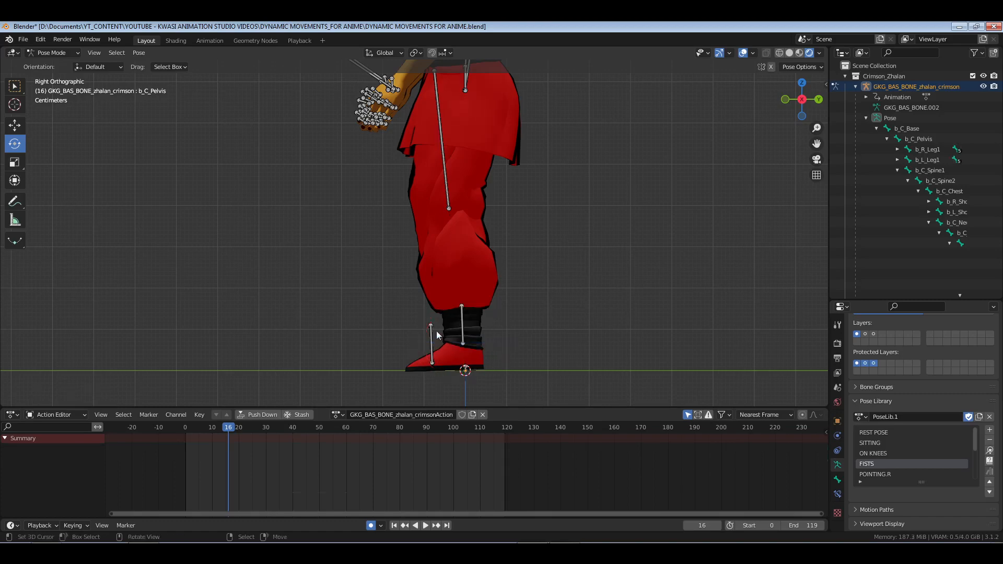
key("Left")
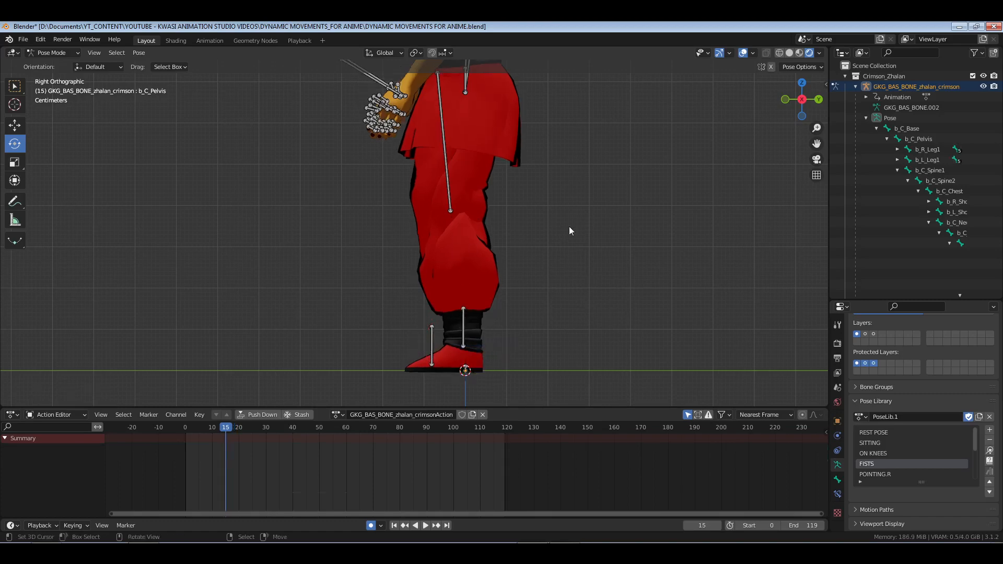
key("Right")
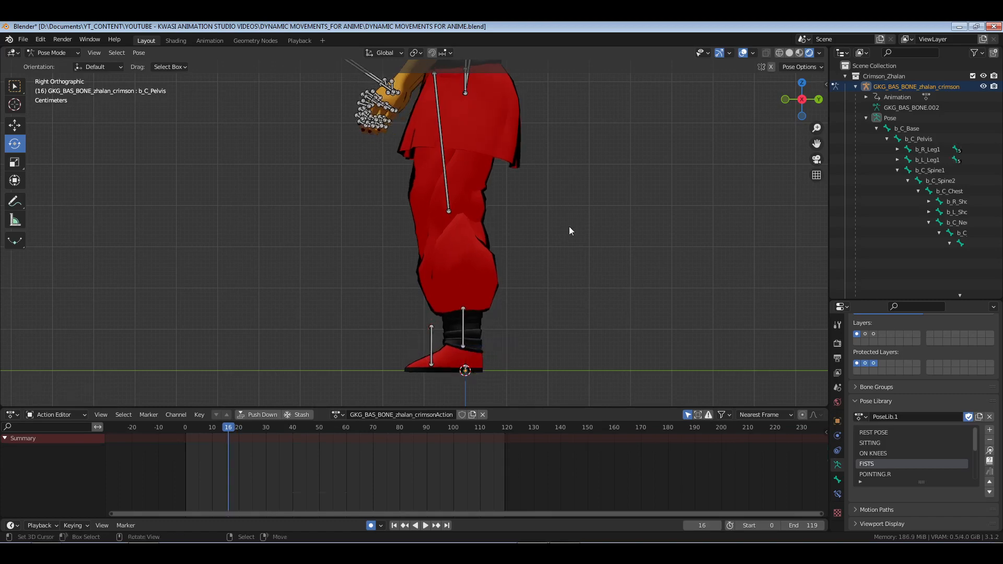
Select the b_C_Pelvis bone and raise it about 0.02 m along the global Z axis at frame 16
left_click(922, 142)
key("g")
key("y")
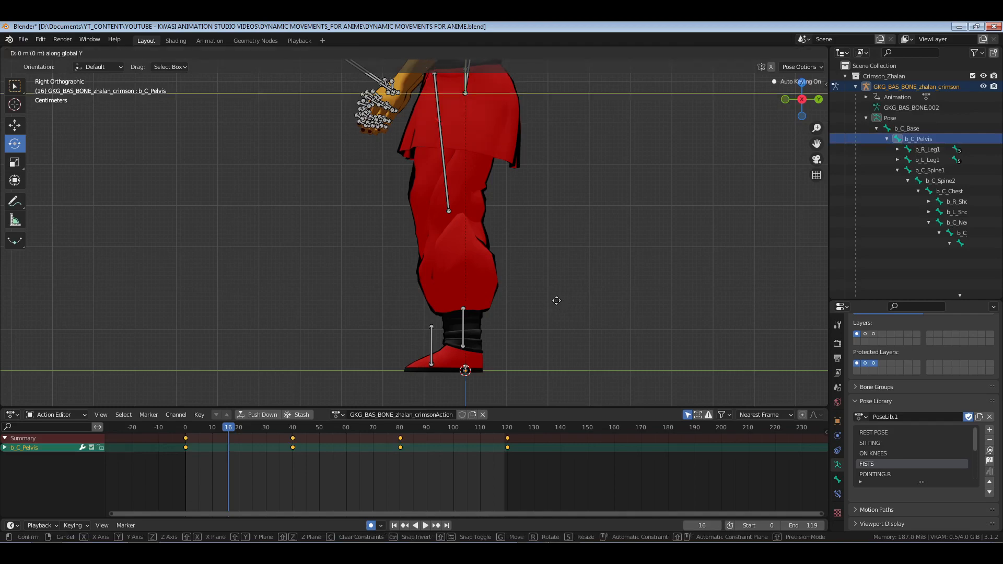
right_click(555, 241)
key("g")
key("z")
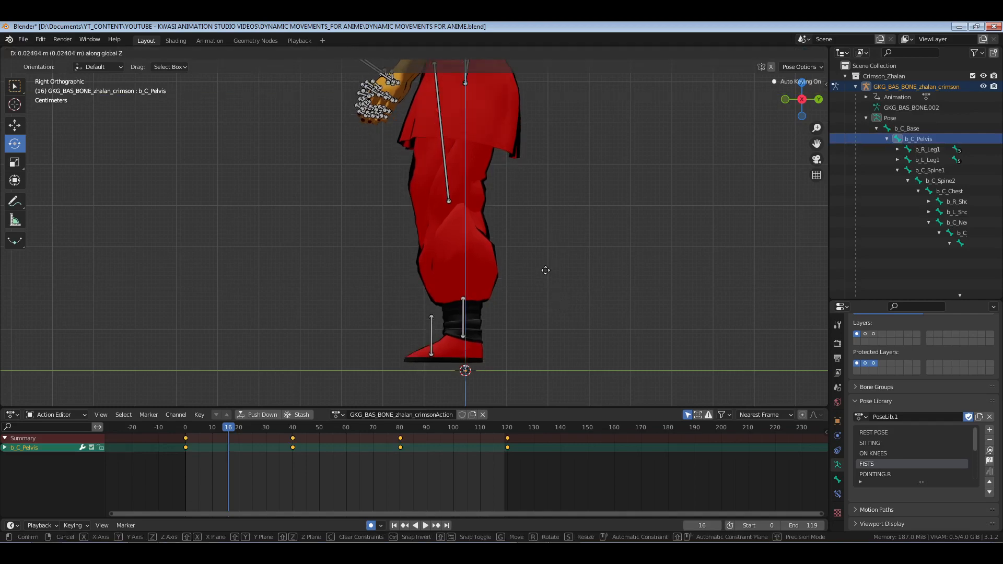
left_click(552, 298)
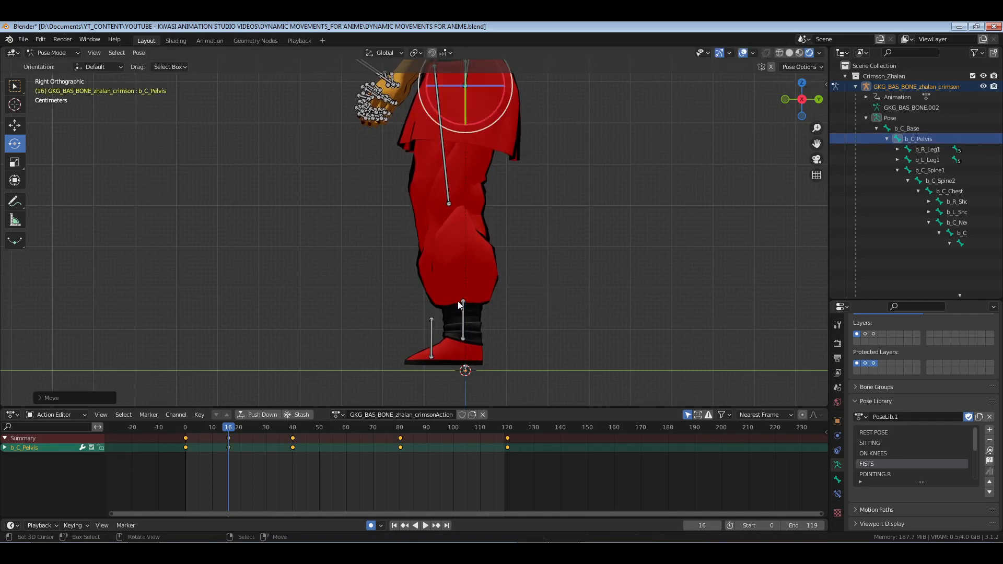
Rotate both foot bones slightly, and counter-rotate the toe bones at frame 16
left_click_drag(454, 288, 417, 358)
key("alt+a")
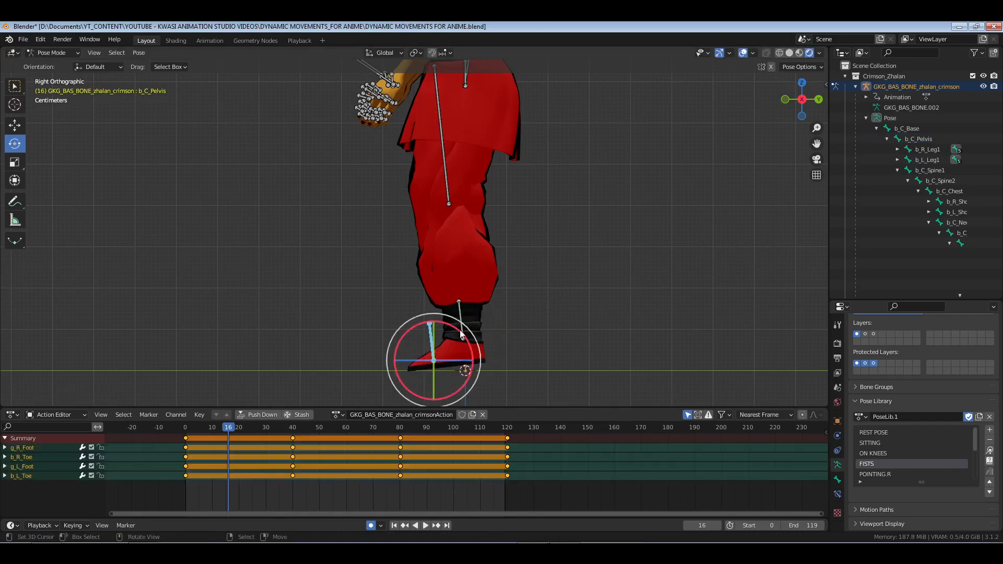
left_click_drag(459, 331, 464, 337)
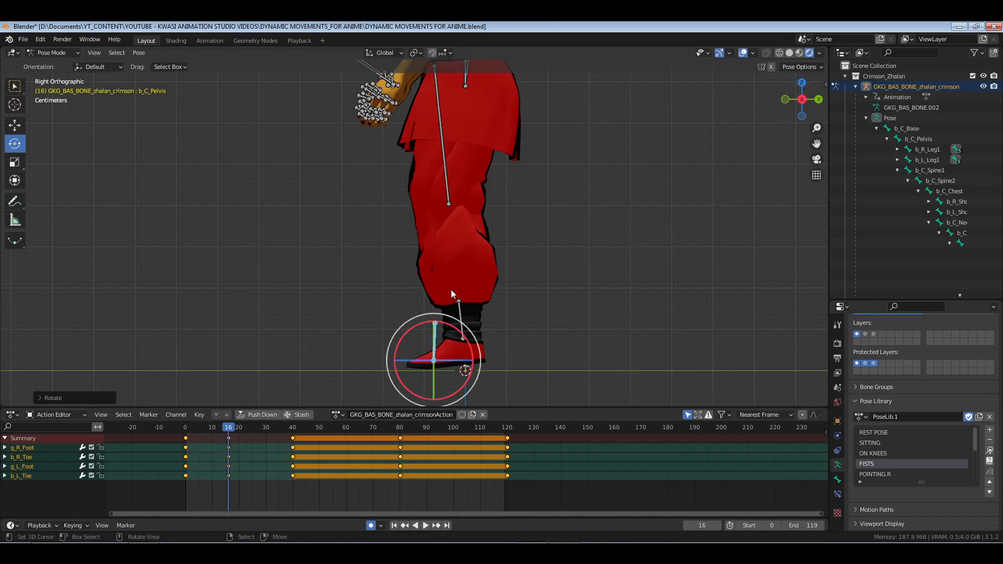
key("alt+a")
left_click_drag(451, 291, 486, 311)
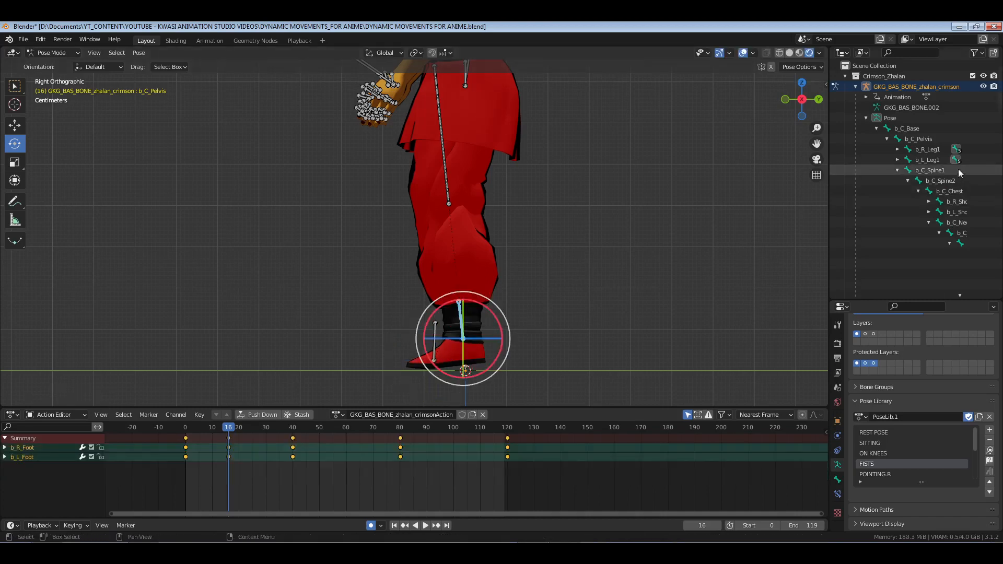
Lower the b_C_Pelvis bone slightly along the global Z axis to bring the toes to the ground line
left_click(923, 140)
key("g")
key("z")
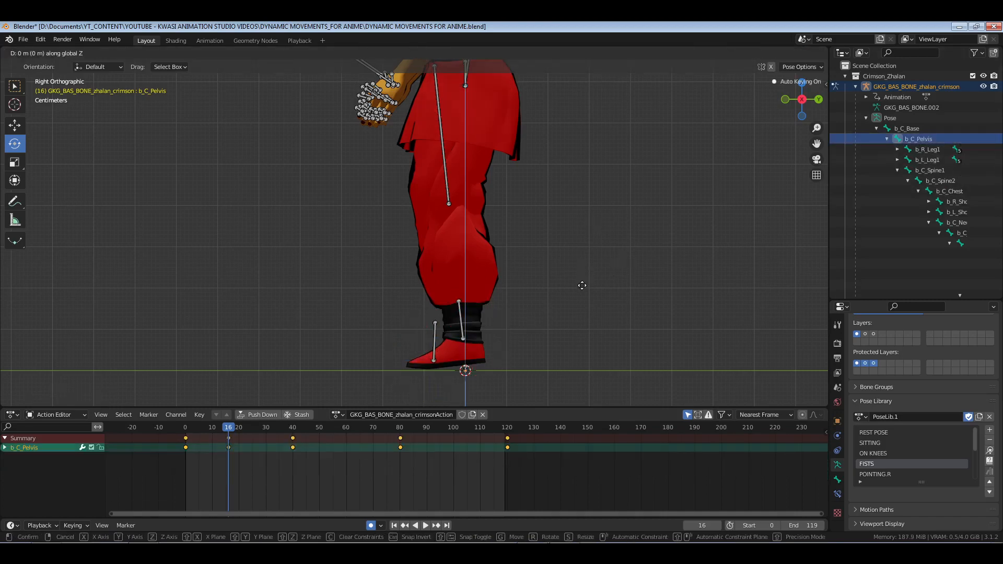
left_click(585, 292)
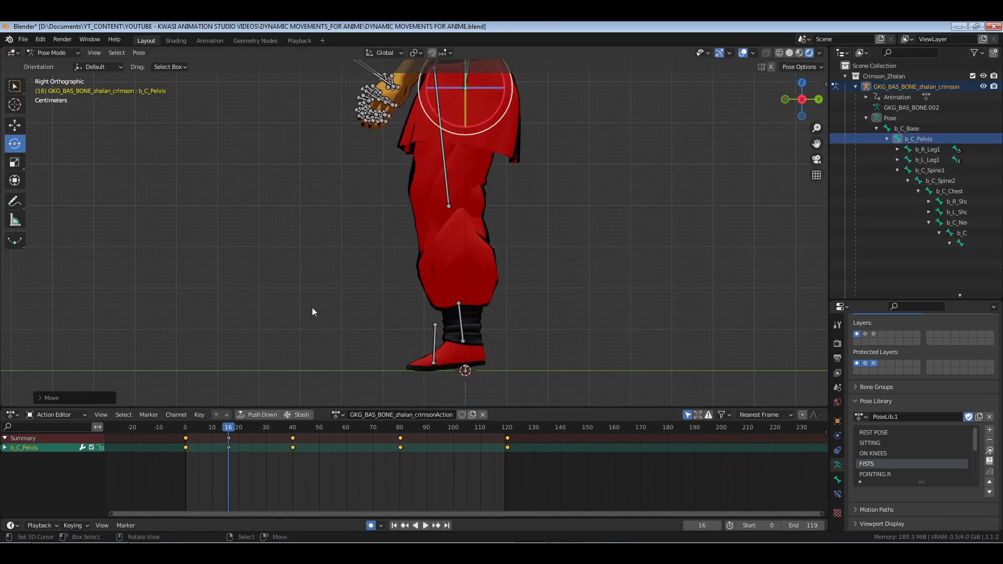
Play and scrub the animation in a front perspective and the right side view, stopping at frame 31
middle_click_drag(312, 308, 413, 319)
key("space")
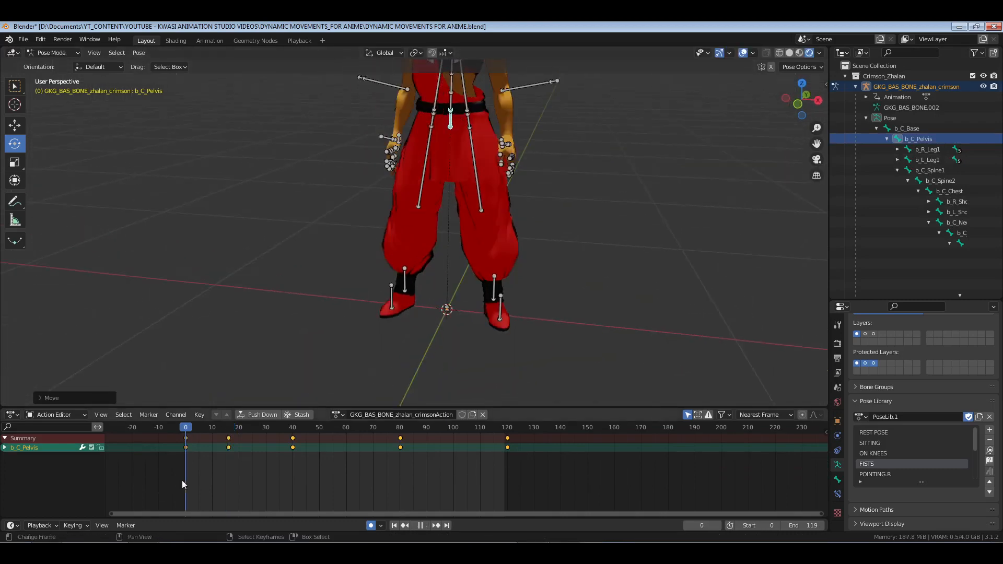
left_click_drag(266, 480, 221, 477)
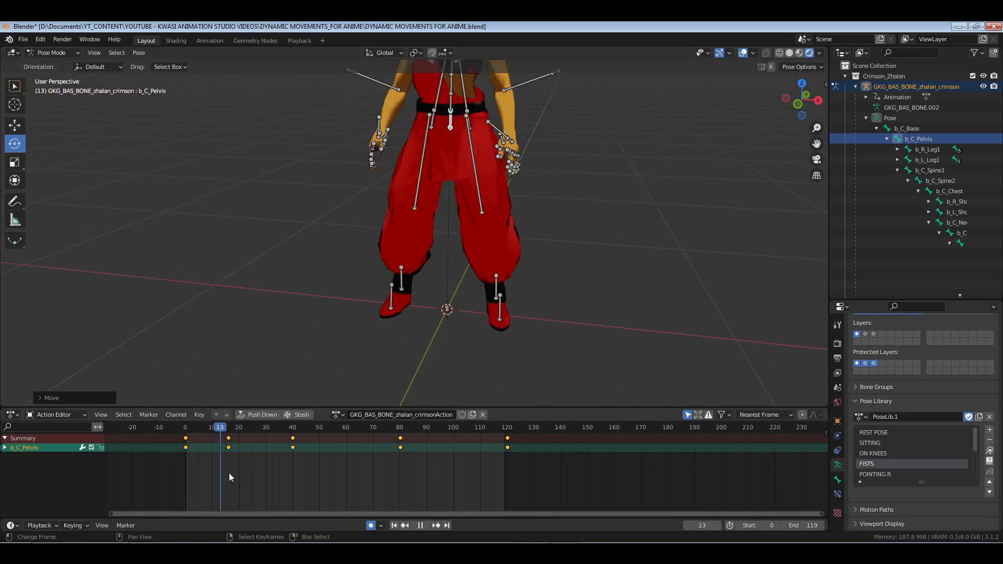
middle_click_drag(578, 265, 492, 248)
key("KP_3")
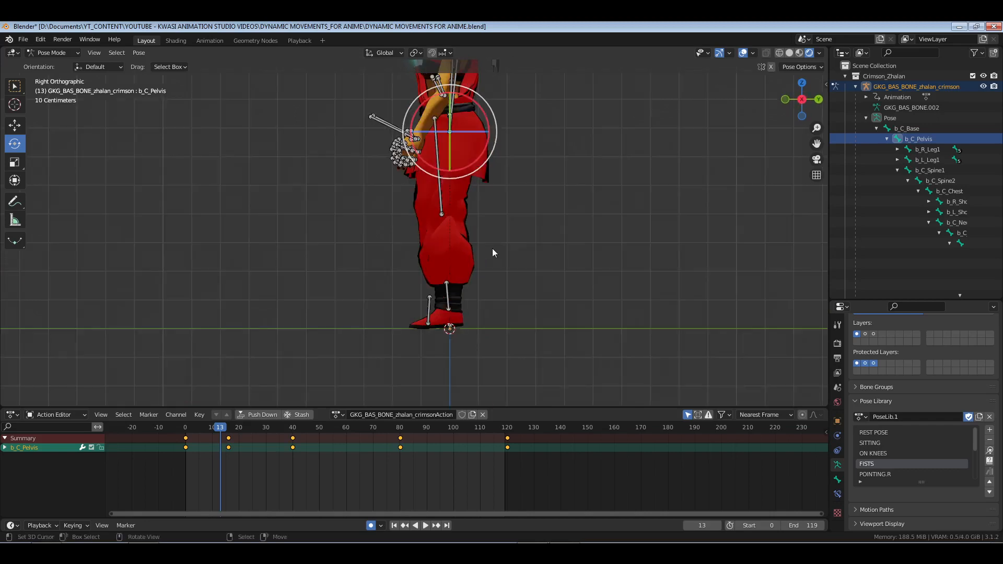
key("shift+Left")
key("space")
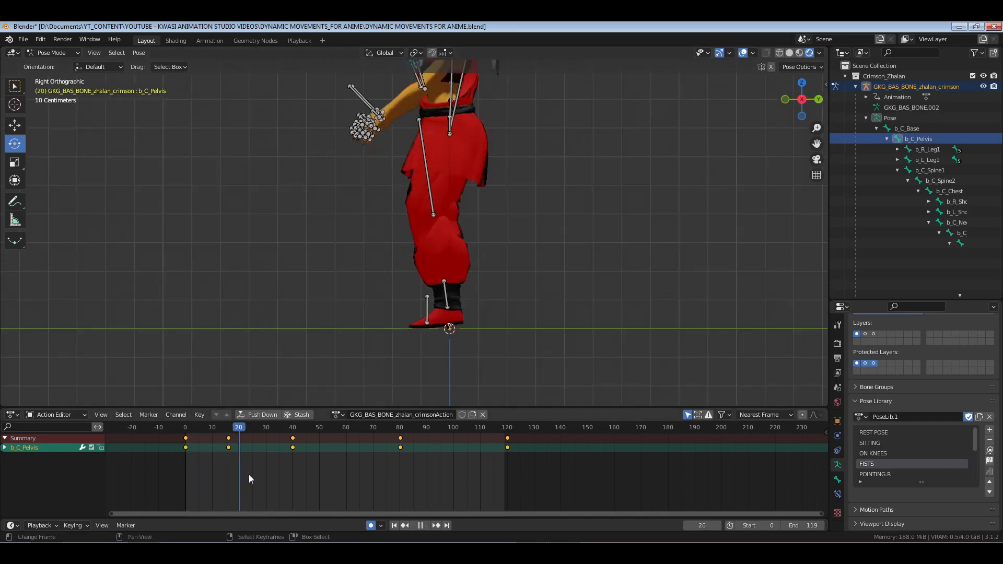
left_click_drag(293, 474, 269, 480)
key("space")
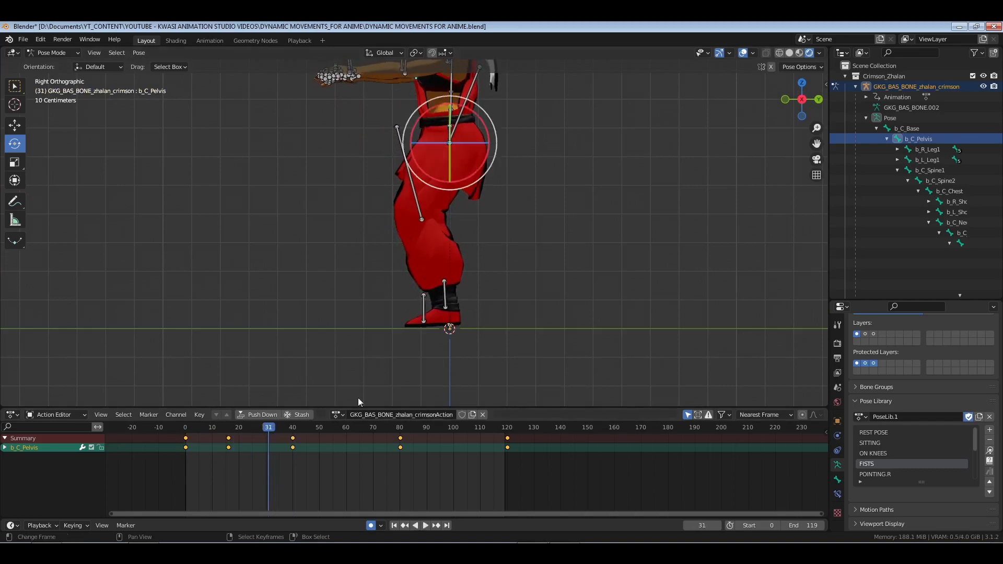
Lower the b_C_Pelvis bone about 0.006 m along the global Z axis at frame 31
scroll(460, 334, "up", 2)
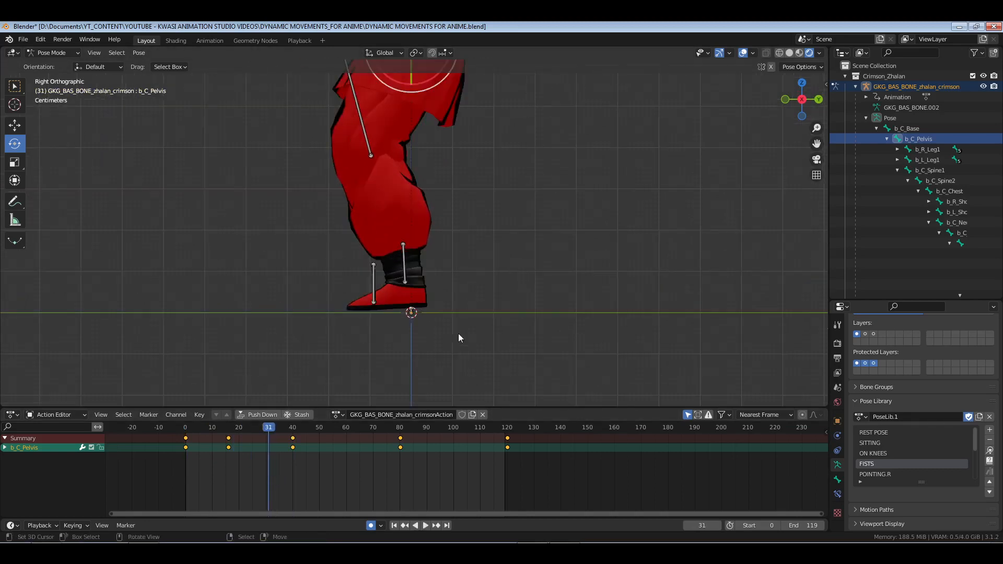
key("g")
key("z")
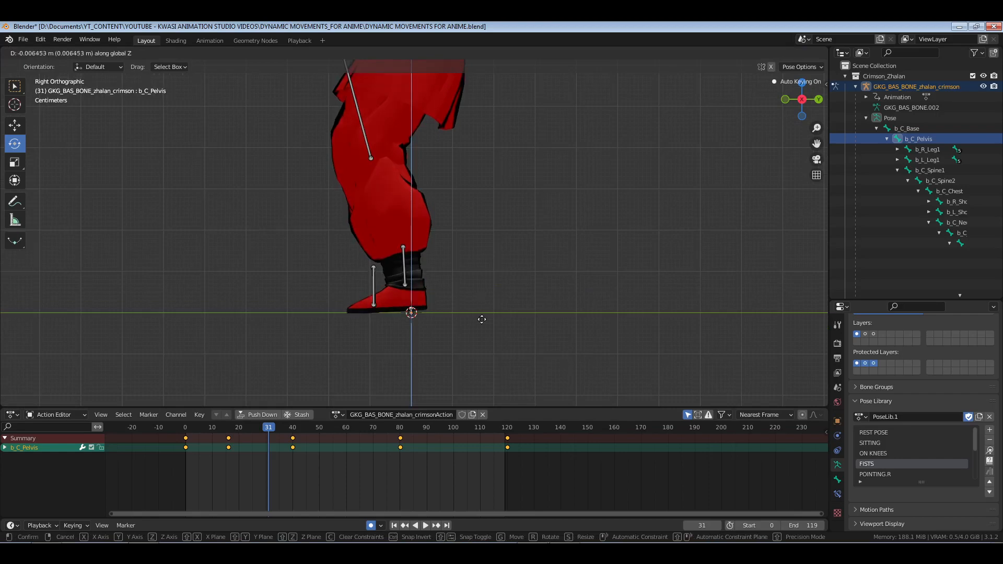
left_click(482, 317)
Raise the b_C_Pelvis bone slightly along the global Z axis at frame 40, and return to frame 0 in a front perspective view
key("space")
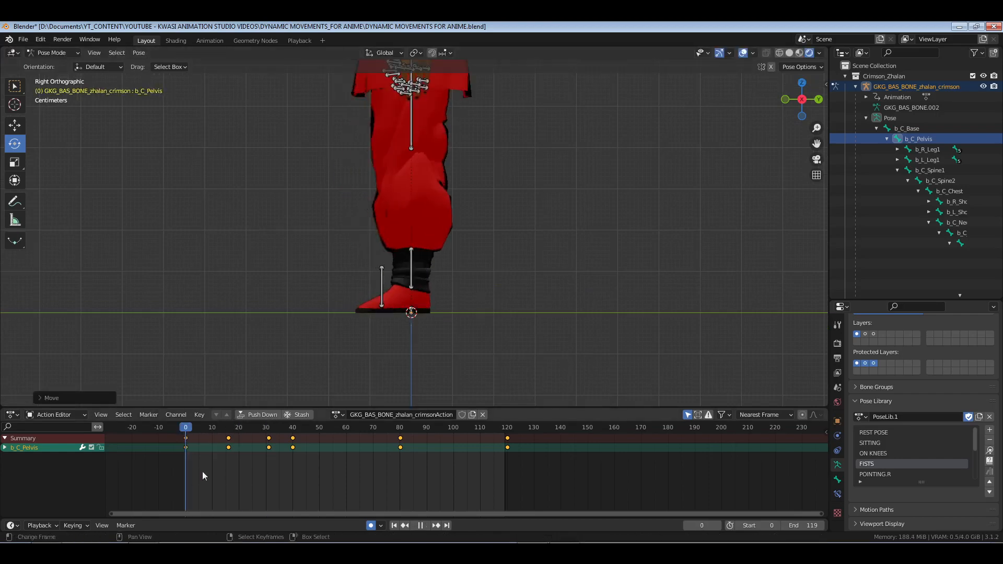
left_click_drag(245, 472, 291, 472)
key("g")
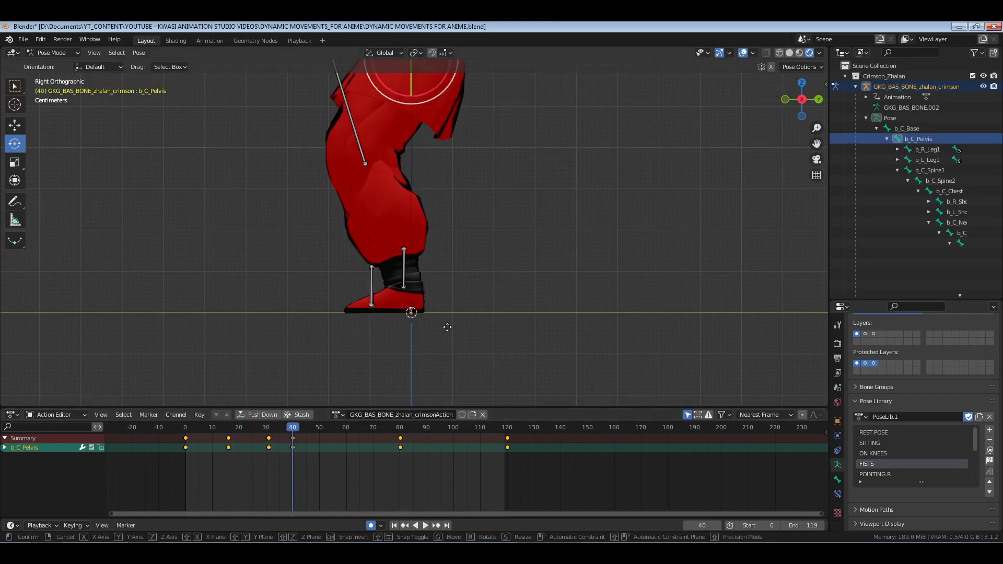
key("z")
left_click(452, 322)
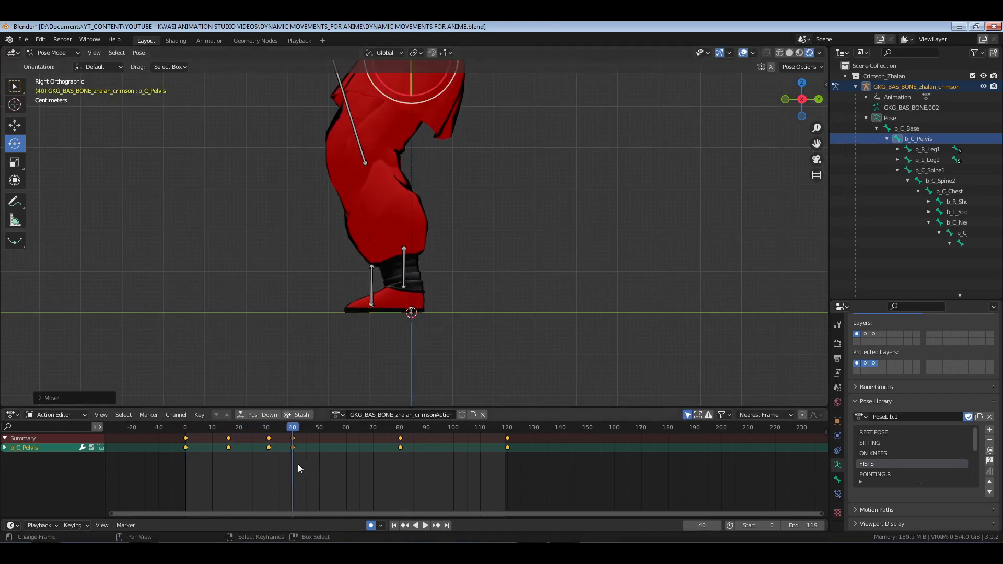
left_click_drag(298, 465, 182, 477)
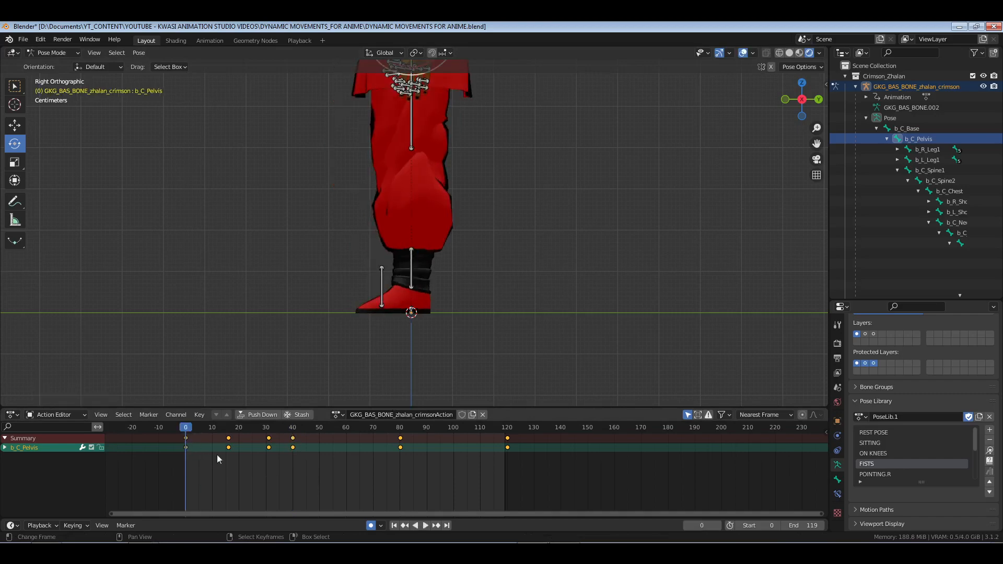
middle_click_drag(378, 231, 413, 235)
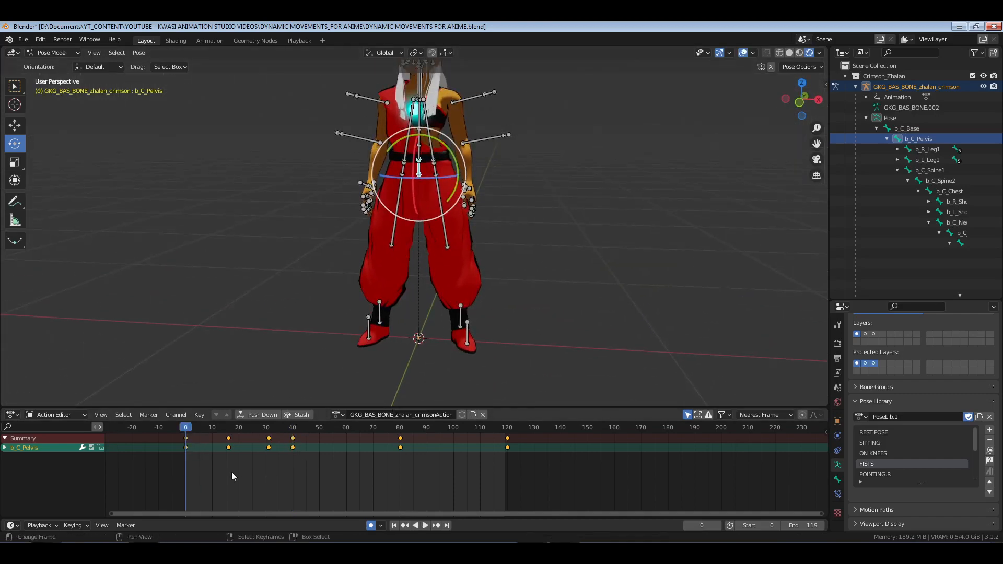
Set the animation's end frame to 160
double_click(808, 526)
type("160")
key("Return")
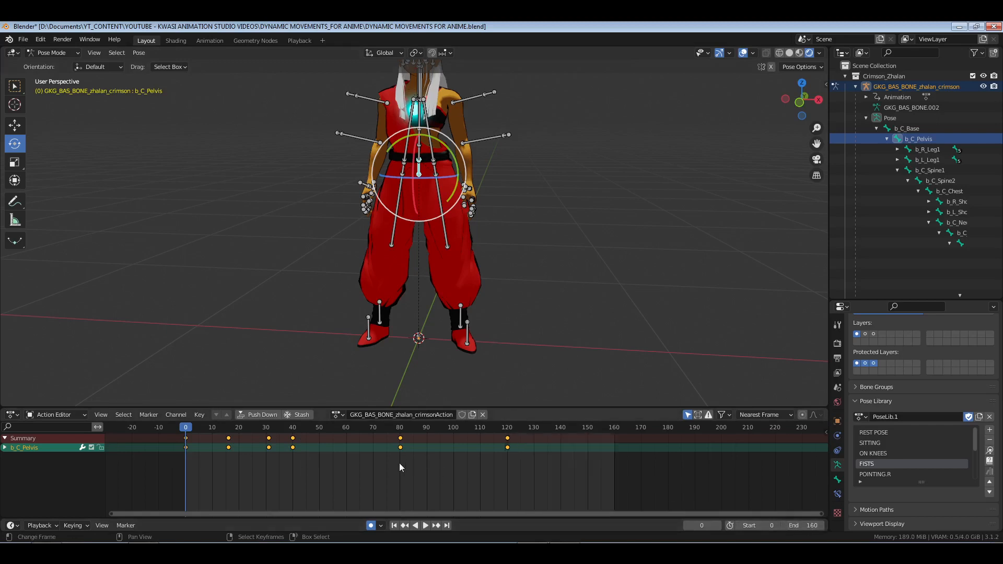
Set the end frame to 250 and shift all bones' keyframes at 80 and 120 to frames 120 and 160
key("a")
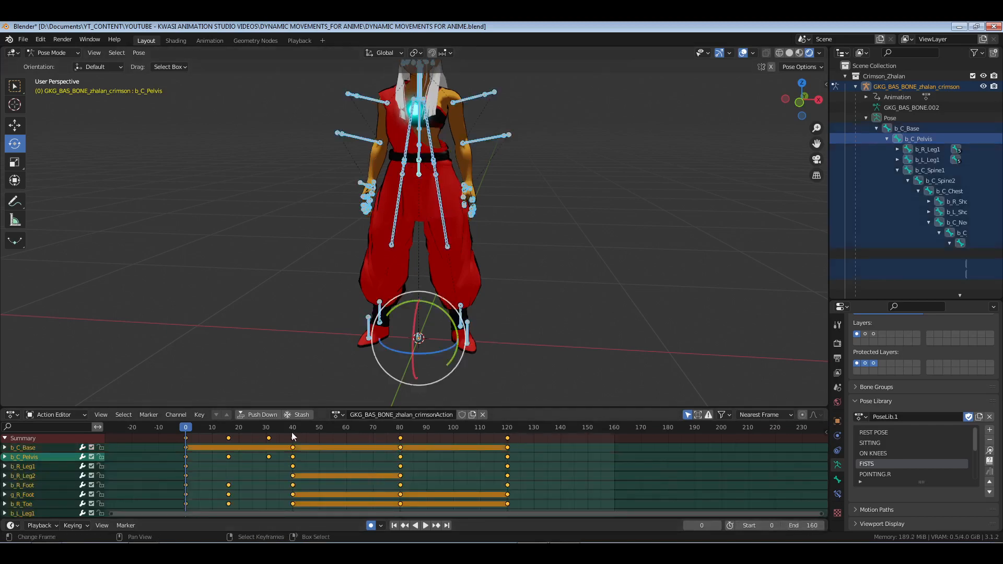
left_click_drag(393, 430, 582, 462)
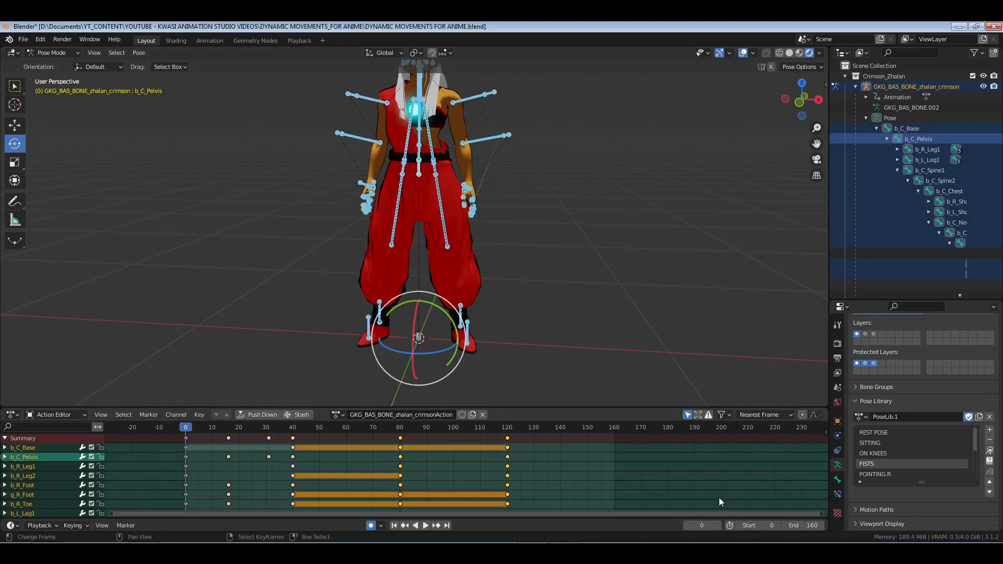
double_click(810, 526)
type("250")
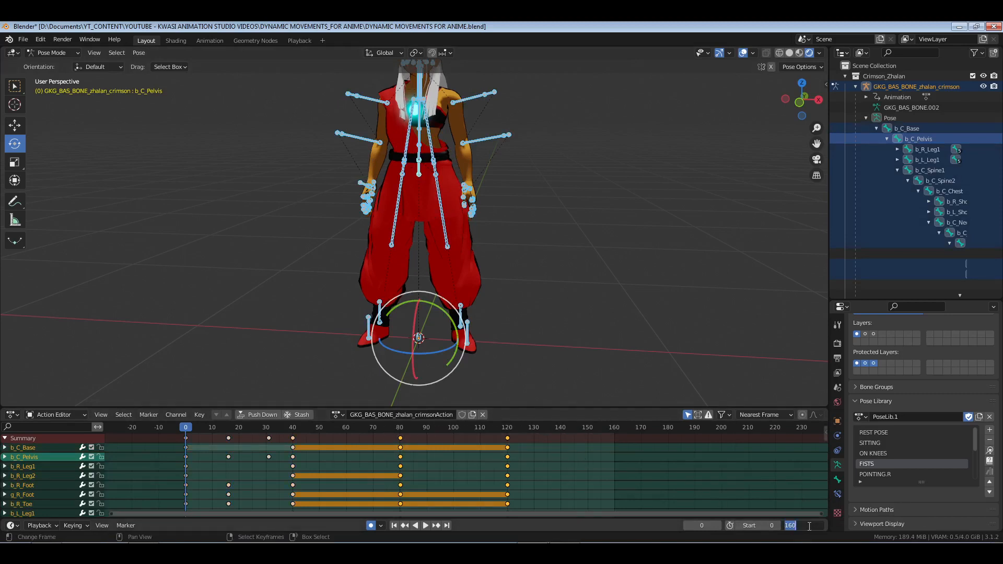
key("Return")
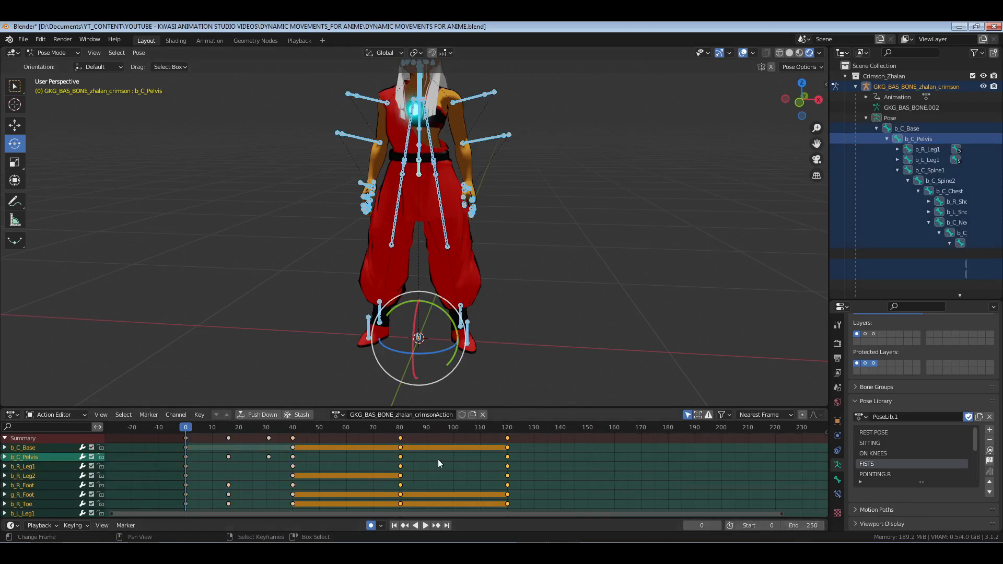
key("g")
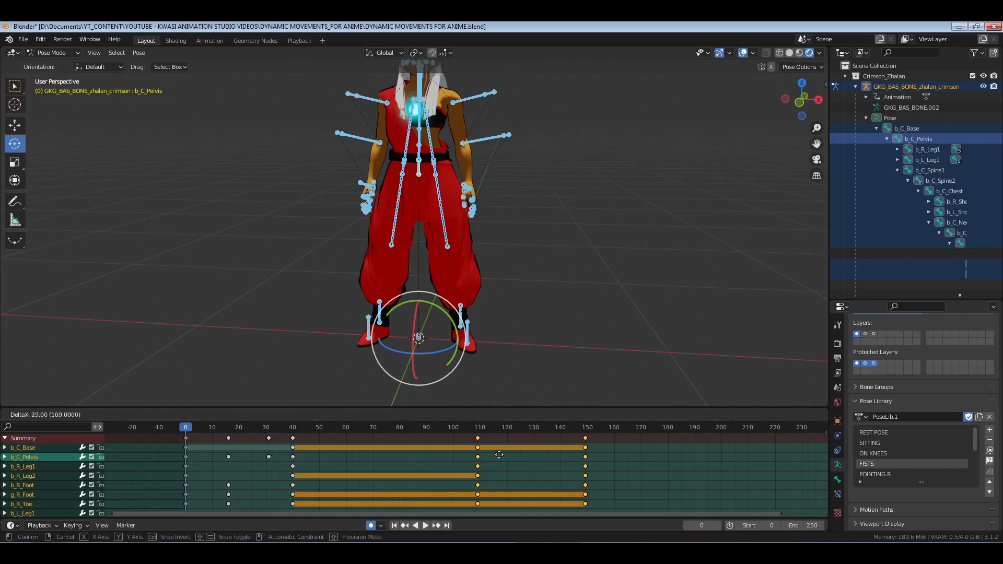
left_click(524, 454)
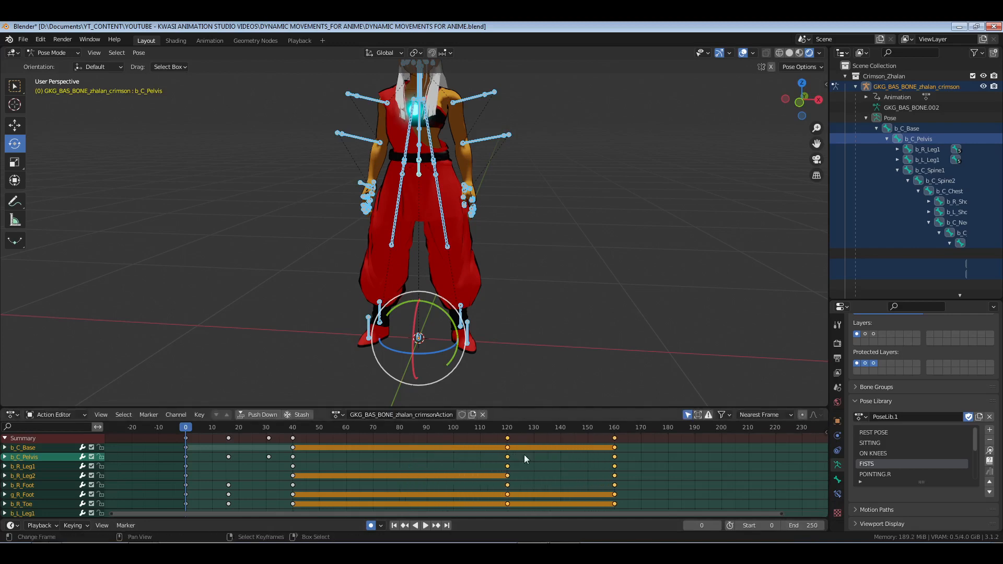
Move the last keyframe column of all bones from frame 160 to frame 220
left_click_drag(560, 433, 734, 484)
key("g")
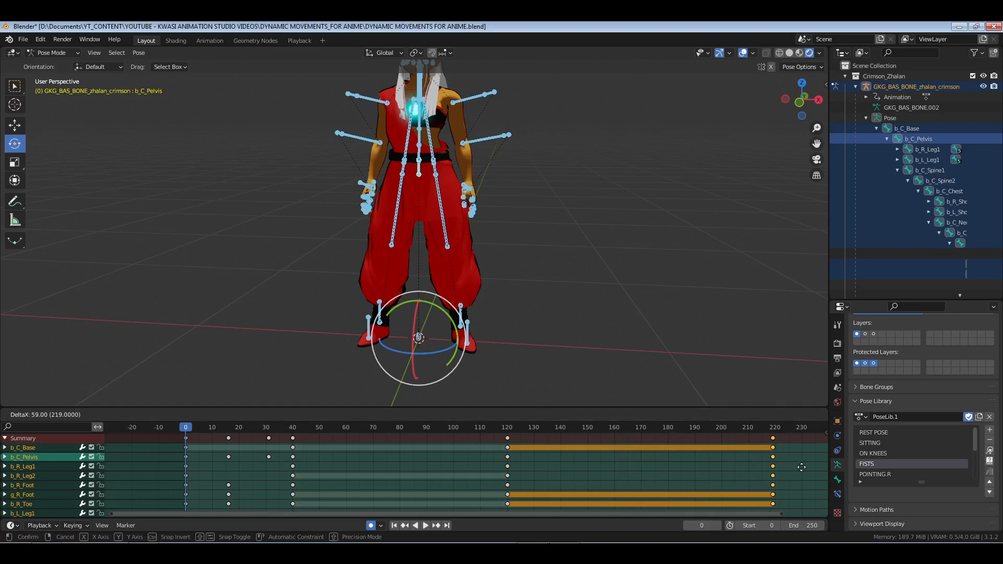
left_click(804, 467)
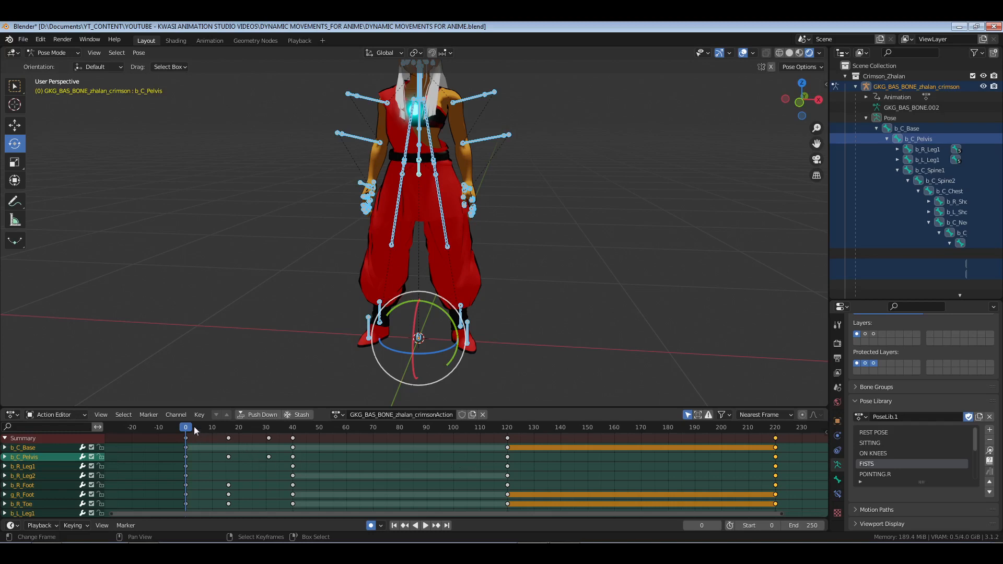
Play and scrub the retimed animation from the start, stopping at frame 72
key("space")
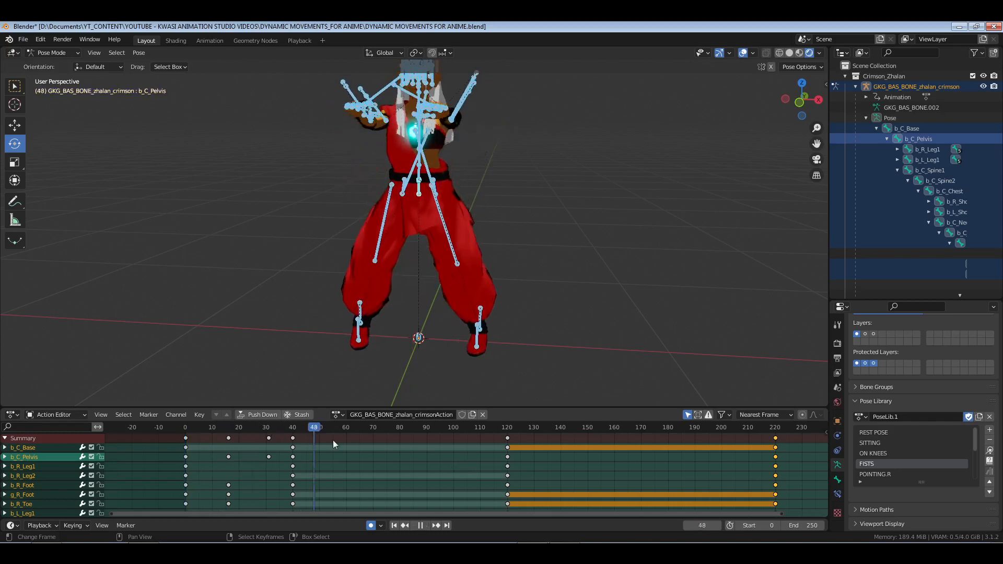
left_click(129, 455)
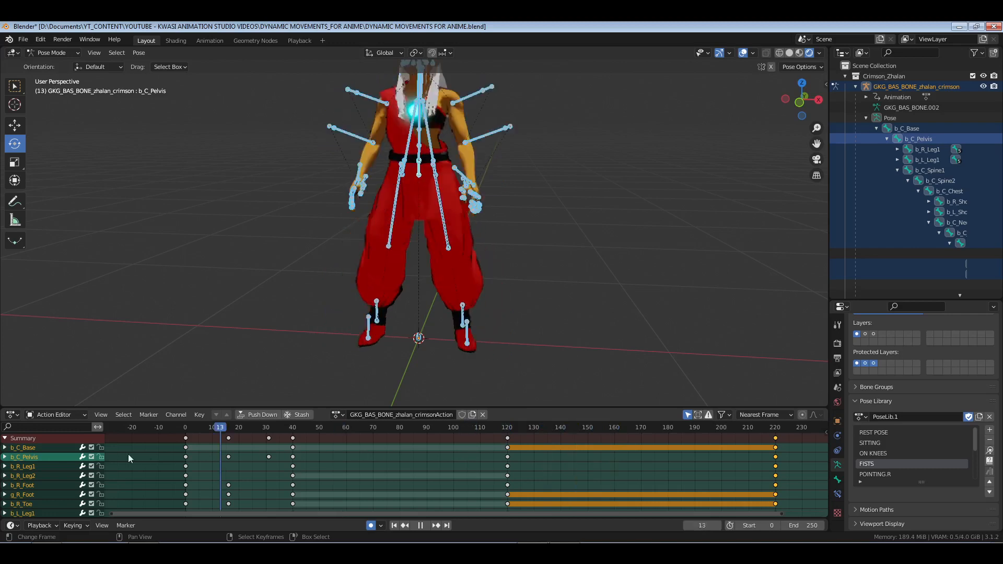
key("Escape")
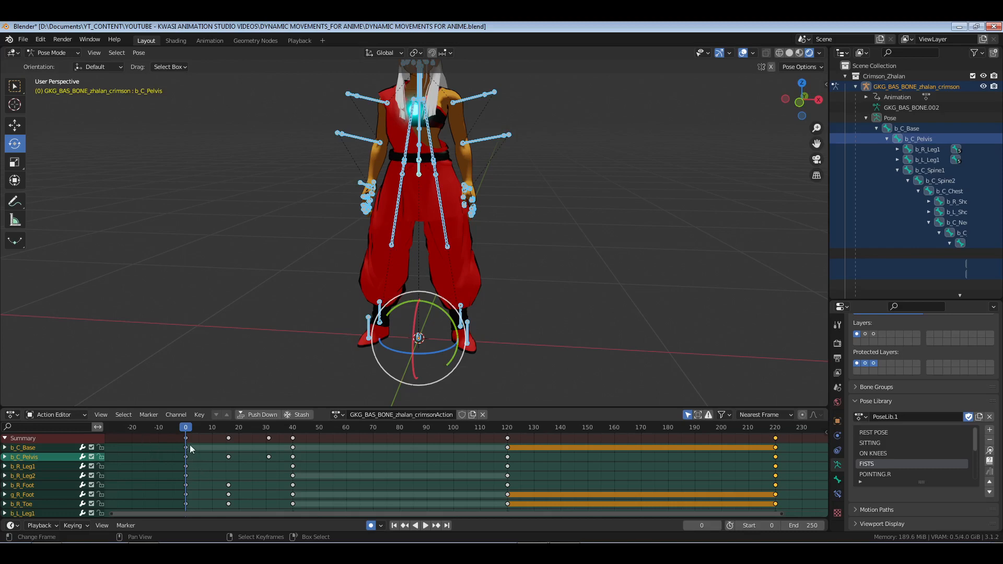
key("space")
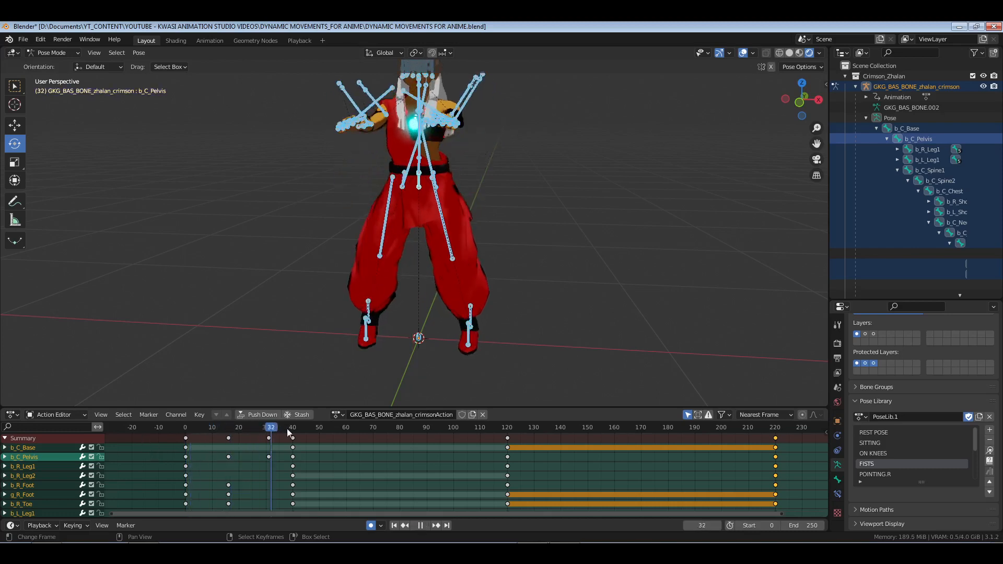
left_click(183, 429)
left_click(183, 429)
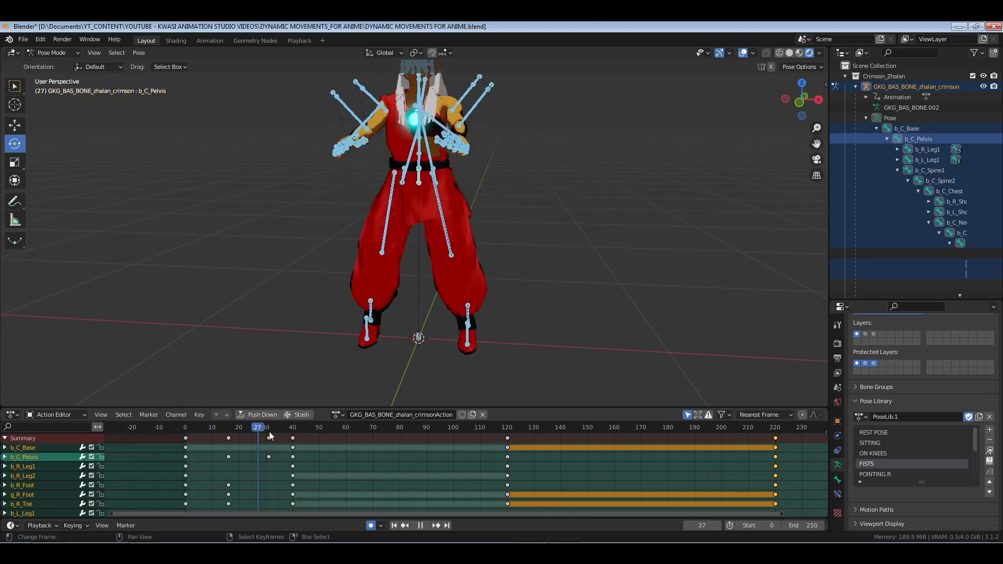
left_click_drag(237, 437, 380, 437)
key("space")
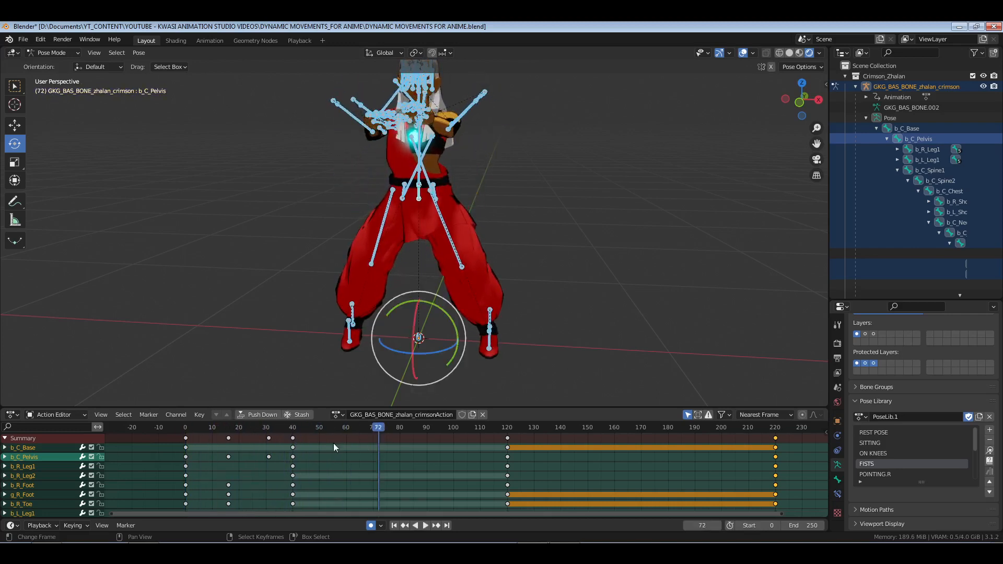
Duplicate all bones' frame-40 keyframe column to frame 80 and go to frame 80
left_click(292, 438)
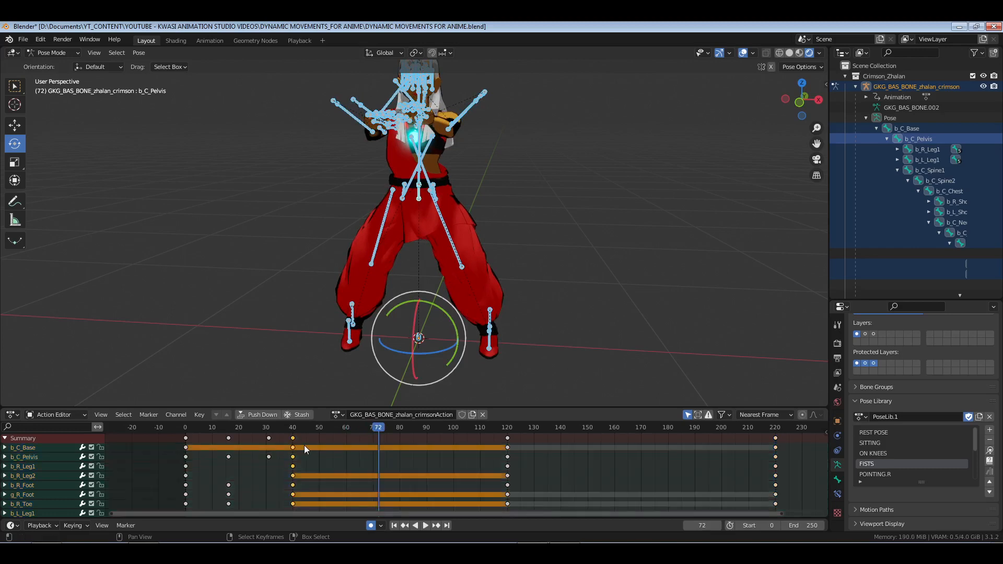
key("g")
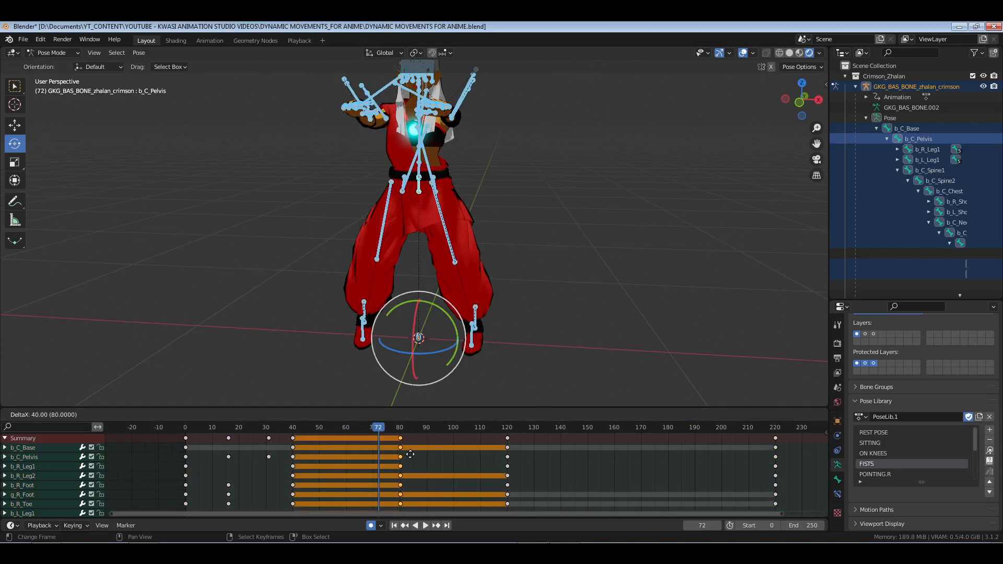
left_click(408, 446)
left_click(400, 428)
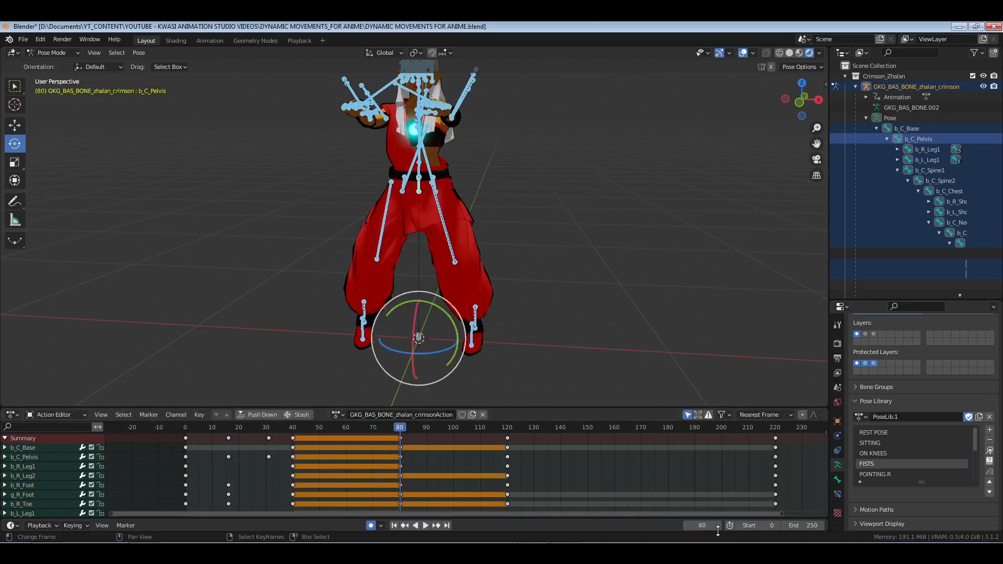
Add 32 to the current frame to reach 112, and shift the duplicated keyframes 8 frames later to frame 88
left_click(700, 526)
key("End")
type("+32")
key("Return")
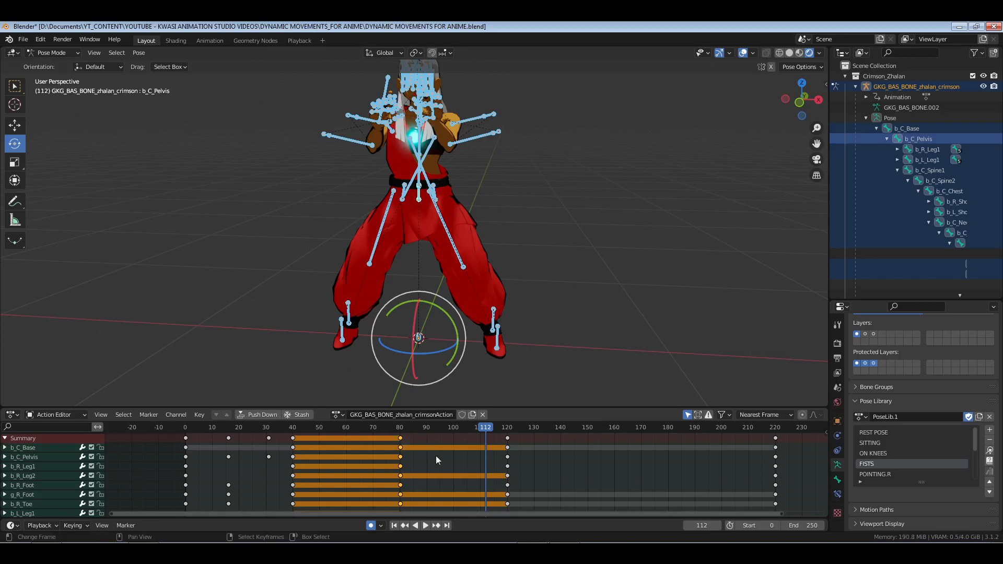
type("g8")
key("Return")
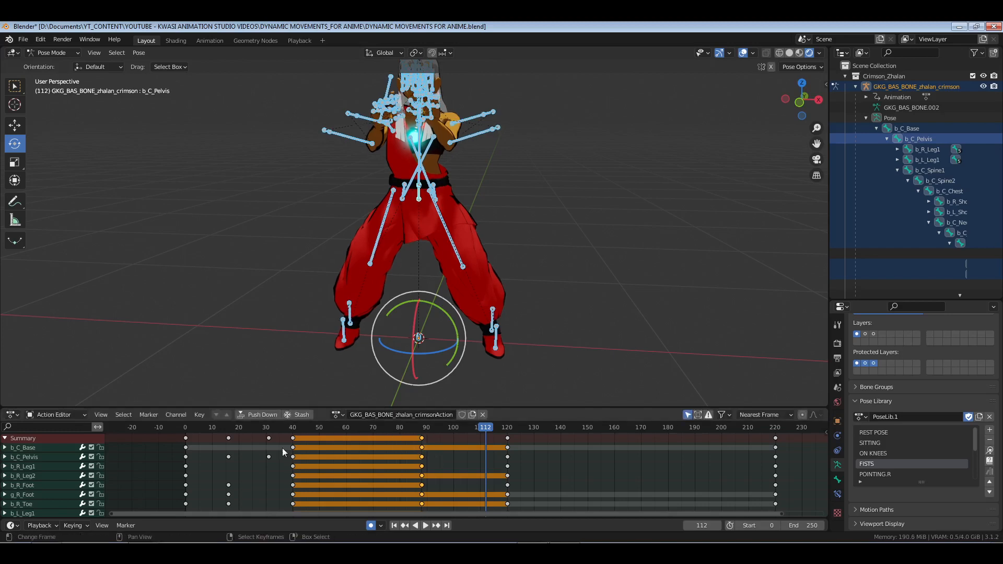
At frame 88, rotate b_R_Shoulder and b_L_Shoulder together slightly around the X axis in the right orthographic view
left_click(420, 427)
key("r")
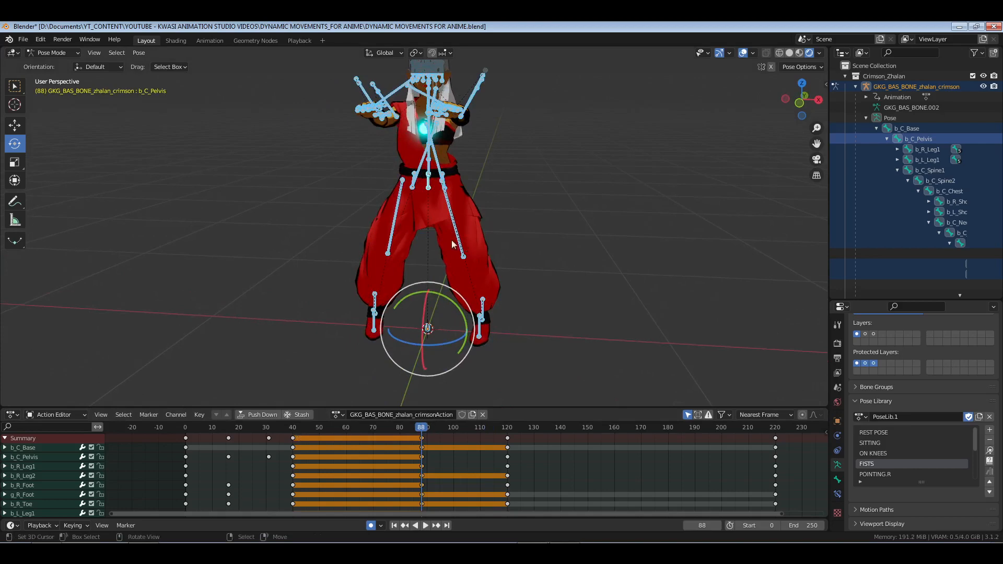
middle_click_drag(480, 261, 465, 276)
middle_click_drag(465, 276, 499, 281)
scroll(403, 279, "up", 4)
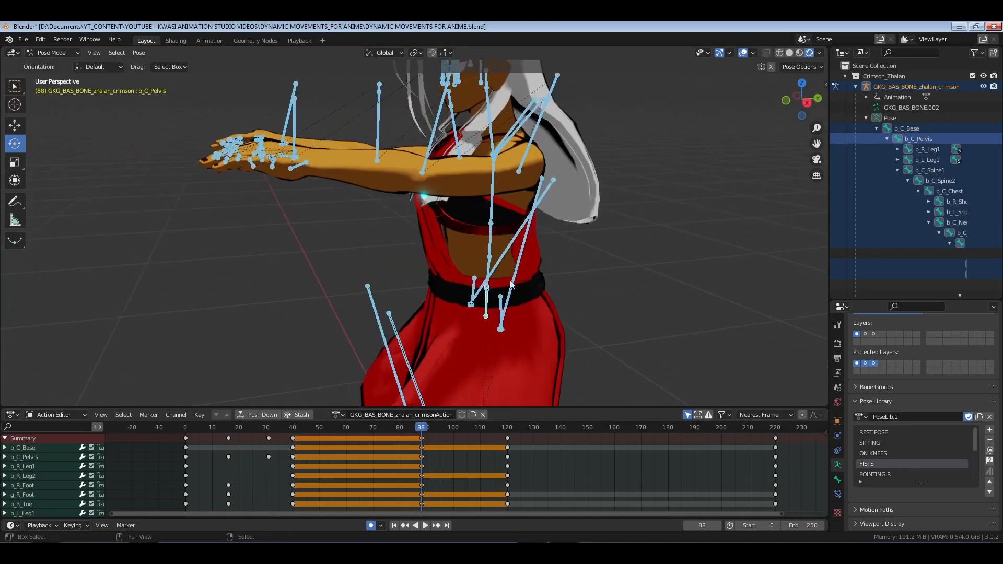
middle_click_drag(970, 200, 896, 175)
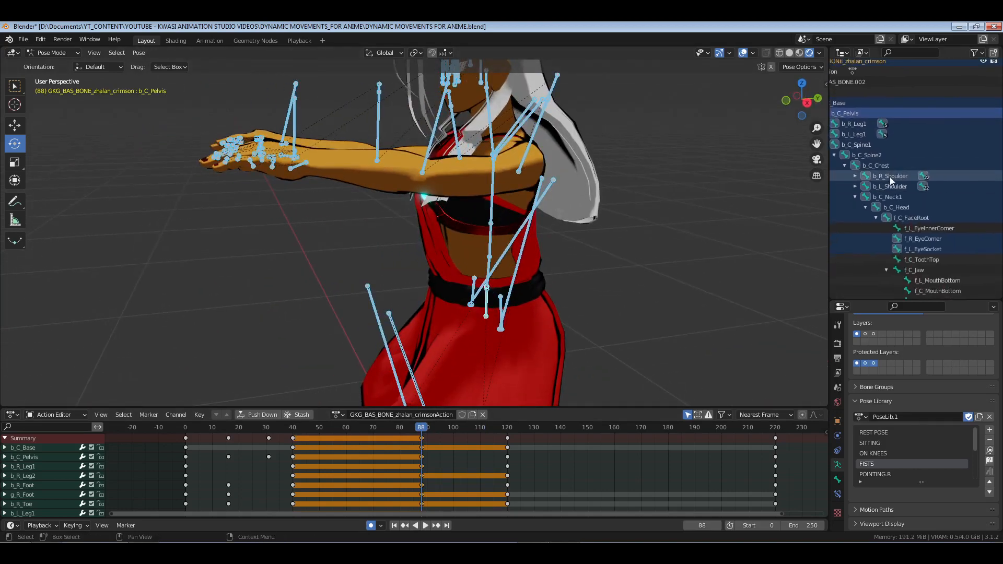
left_click(889, 177)
left_click(887, 183, "ctrl")
middle_click_drag(758, 183, 547, 209)
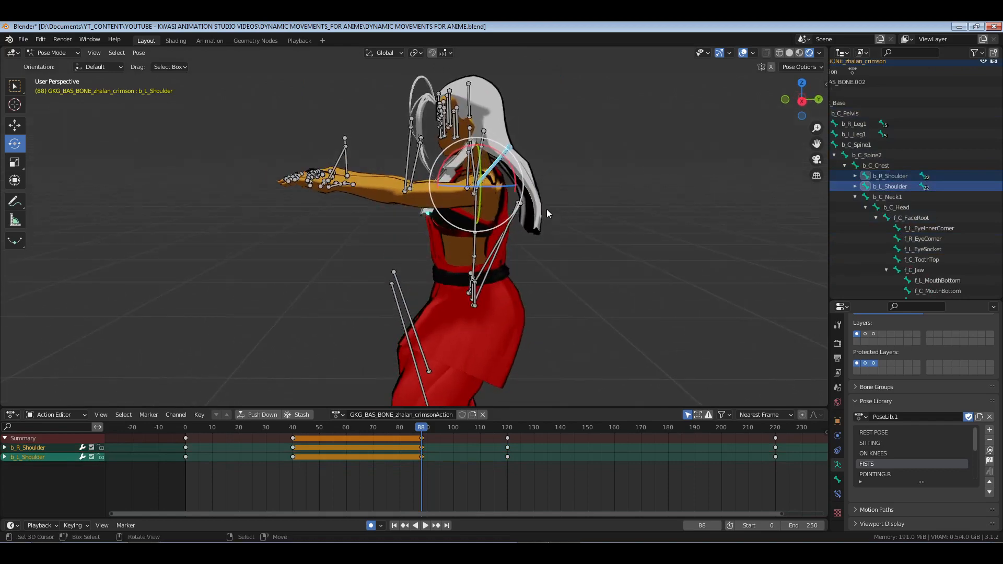
key("KP_3")
mouse_move(506, 167)
left_mouse_down()
mouse_move(498, 163)
mouse_move(513, 184)
left_mouse_up()
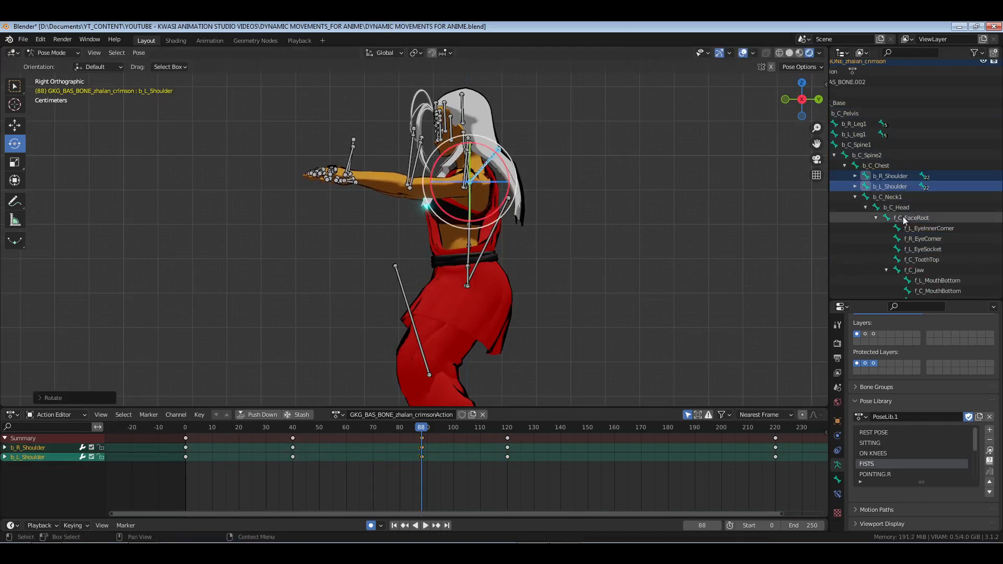
Rotate the neck bone b_C_Neck1 slightly around the X axis at frame 88
middle_click_drag(902, 219, 923, 219)
left_click(909, 197)
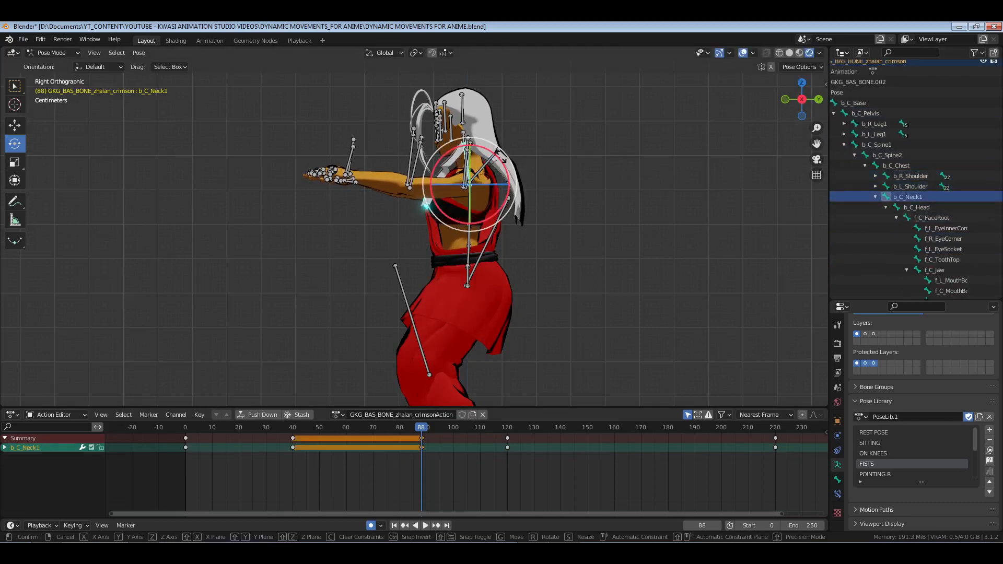
left_click_drag(498, 159, 509, 170)
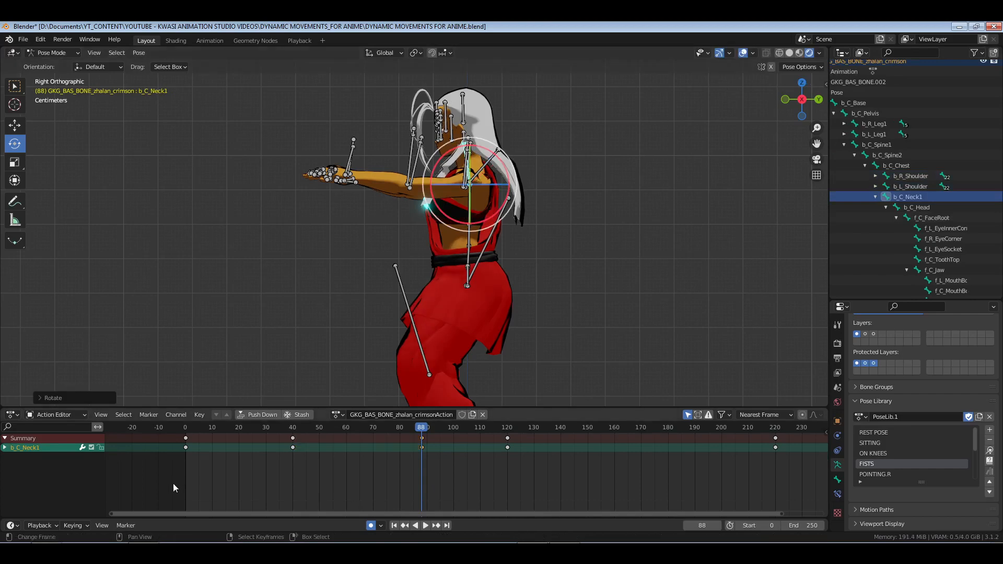
At frame 0, switch to Object Mode, select the Camera and pull it back and down until the whole character fits the frame
left_click(185, 479)
middle_click_drag(361, 246, 421, 244)
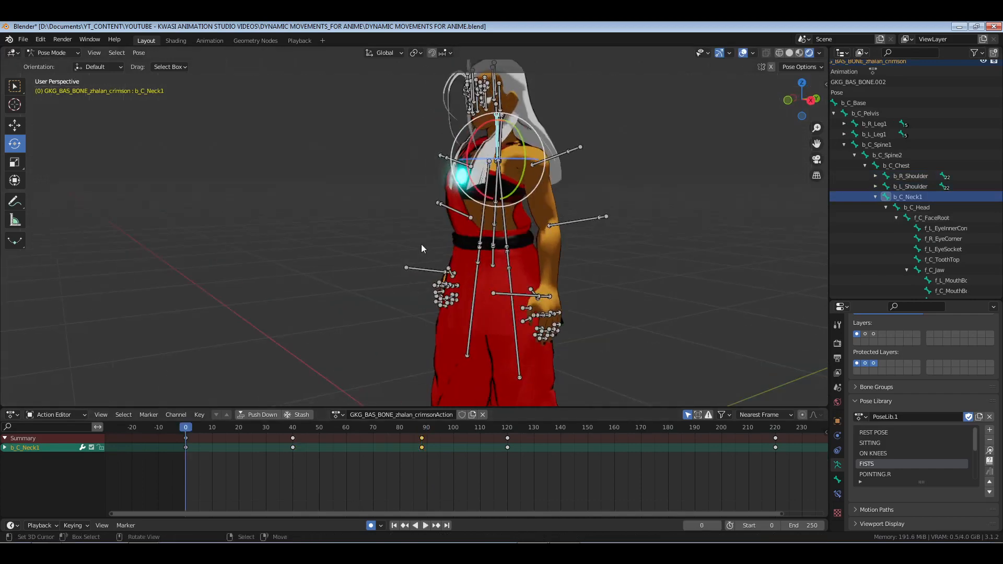
key("KP_0")
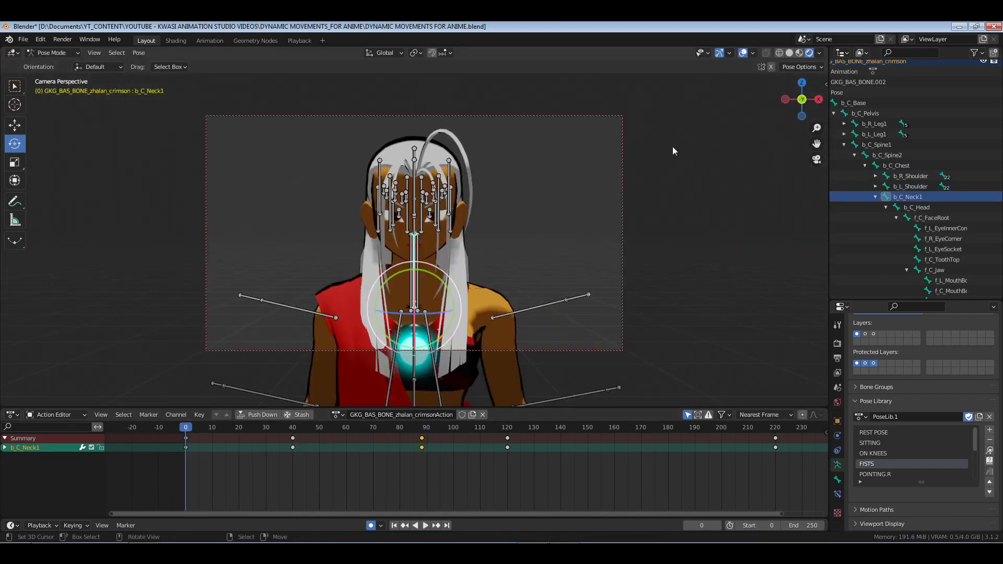
key("ctrl+Tab")
scroll(863, 130, "up", 5)
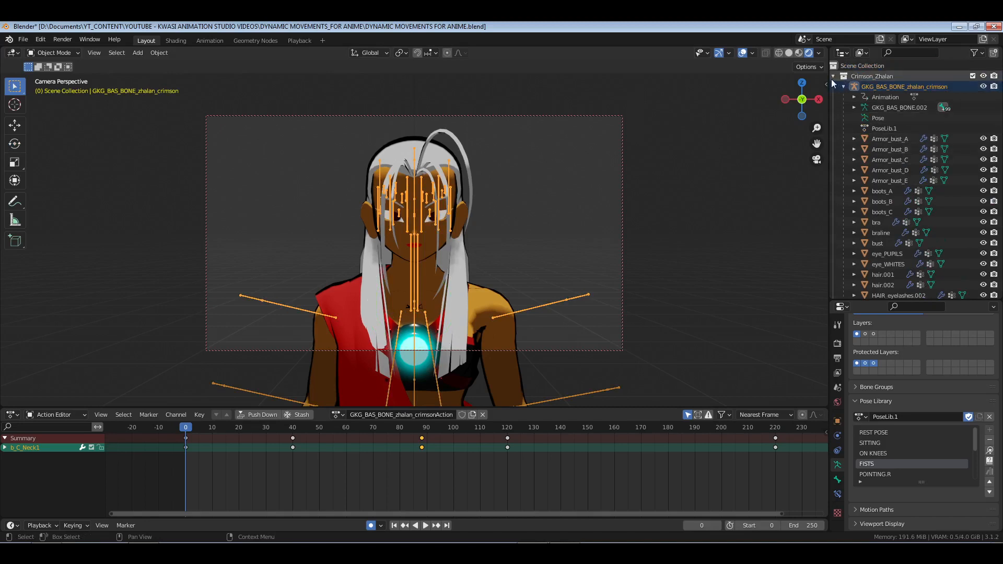
left_click(834, 77)
left_click(973, 107)
left_click(884, 118)
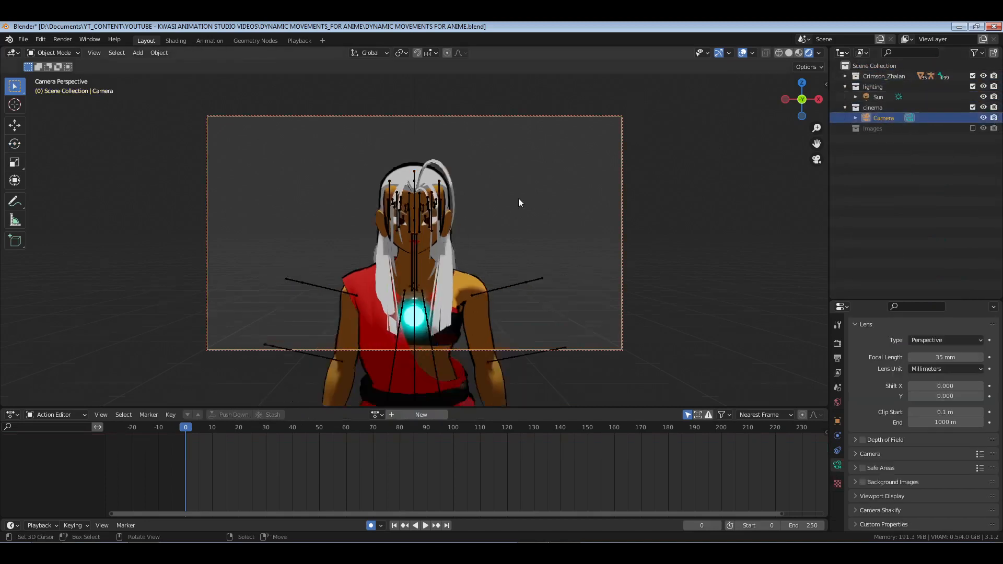
scroll(462, 272, "down", 3)
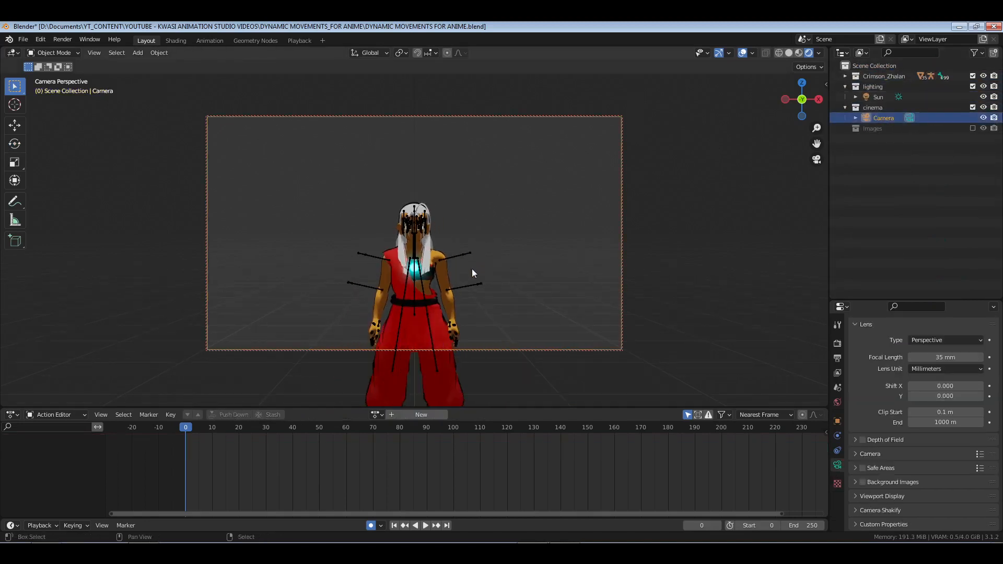
middle_click_drag(472, 268, 471, 212, "shift")
scroll(474, 188, "down", 2)
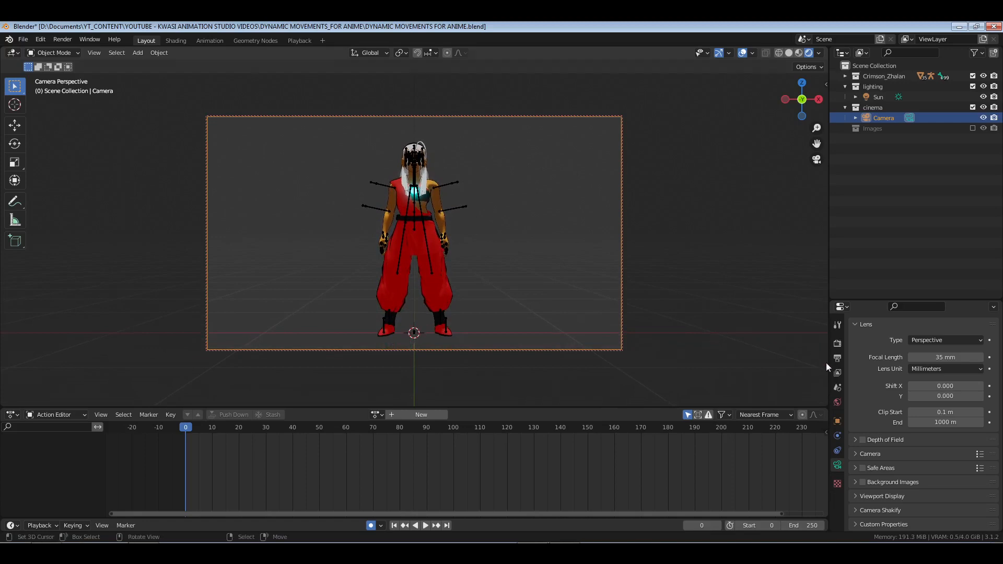
Set the Camera's X location to 0 m
left_click(837, 422)
left_click(941, 341)
type("0")
key("Return")
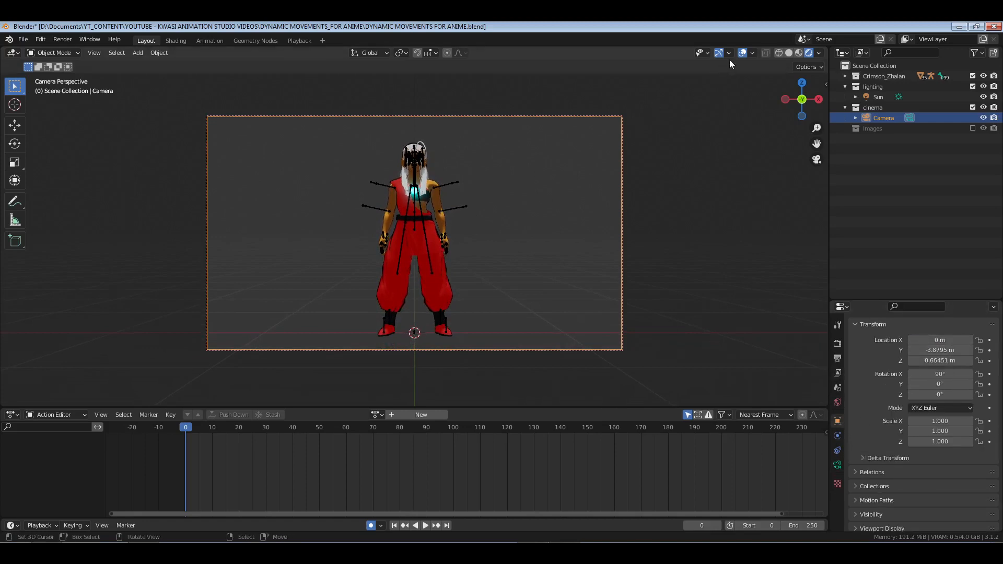
Hide the viewport overlays, try the playback and set the playback sync mode to Frame Dropping
left_click(742, 52)
key("space")
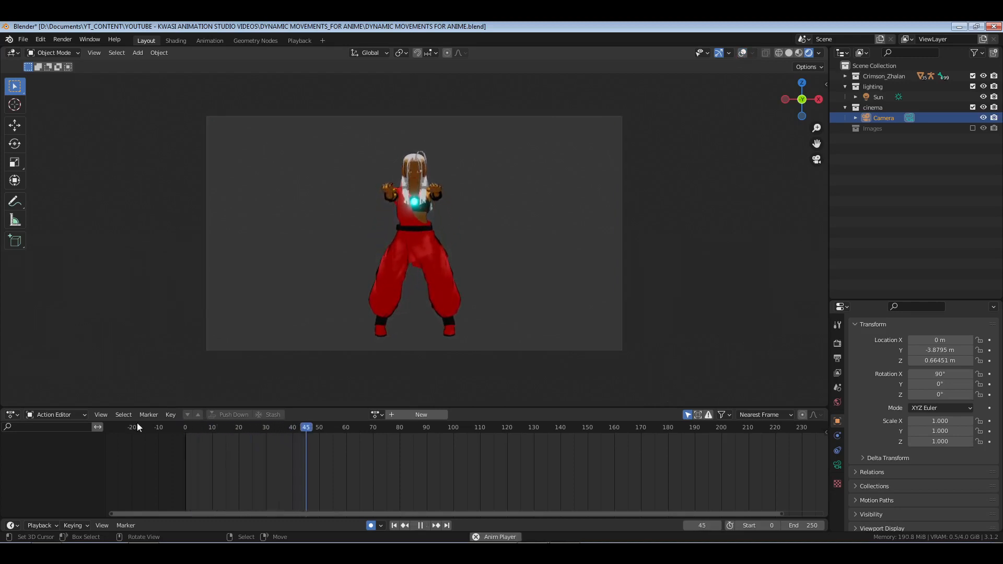
key("space")
left_click(48, 524)
left_click(110, 331)
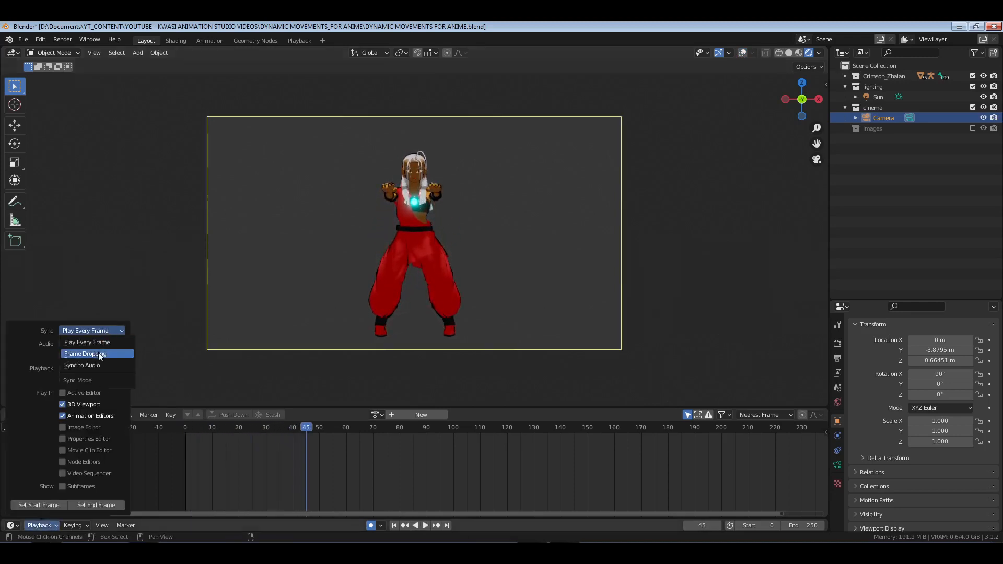
left_click(98, 354)
Play the animation from the start through the camera and return to frame 0
key("shift+Left")
key("space")
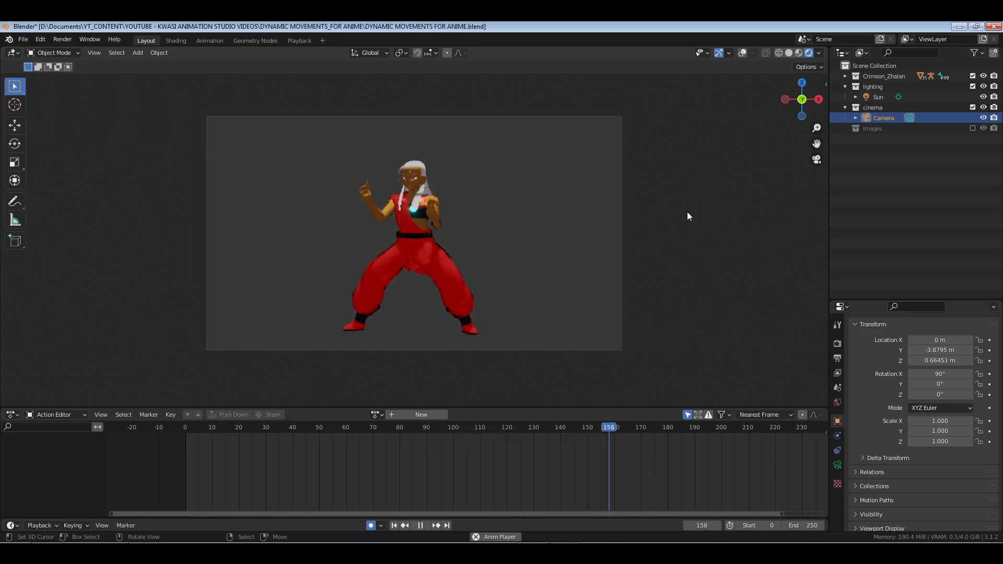
left_click_drag(375, 479, 147, 484)
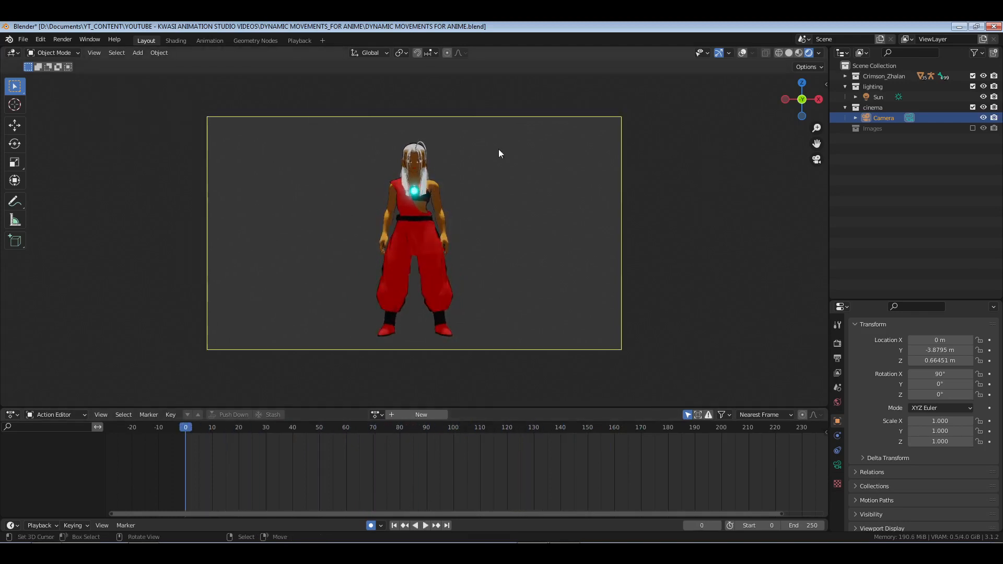
key("space")
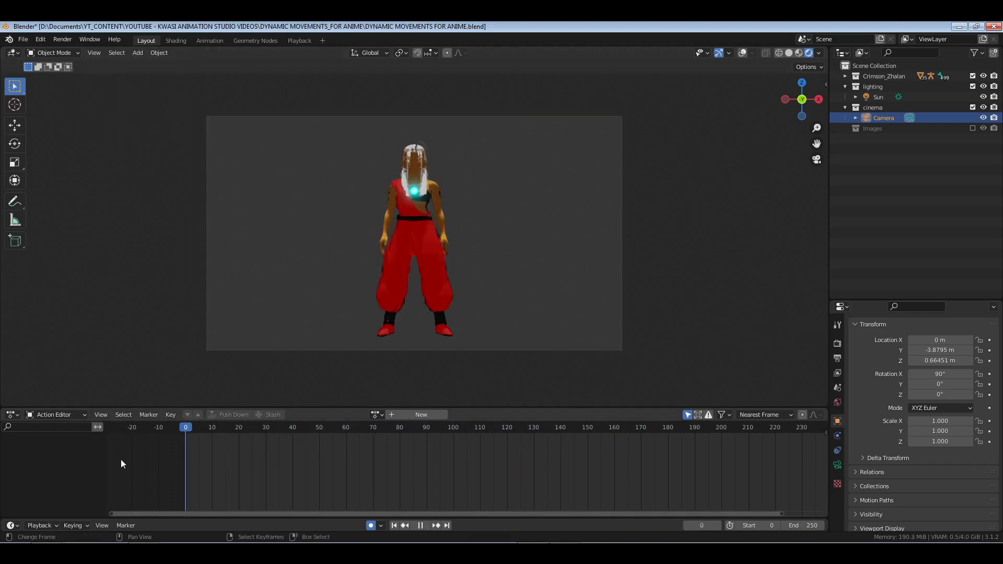
key("space")
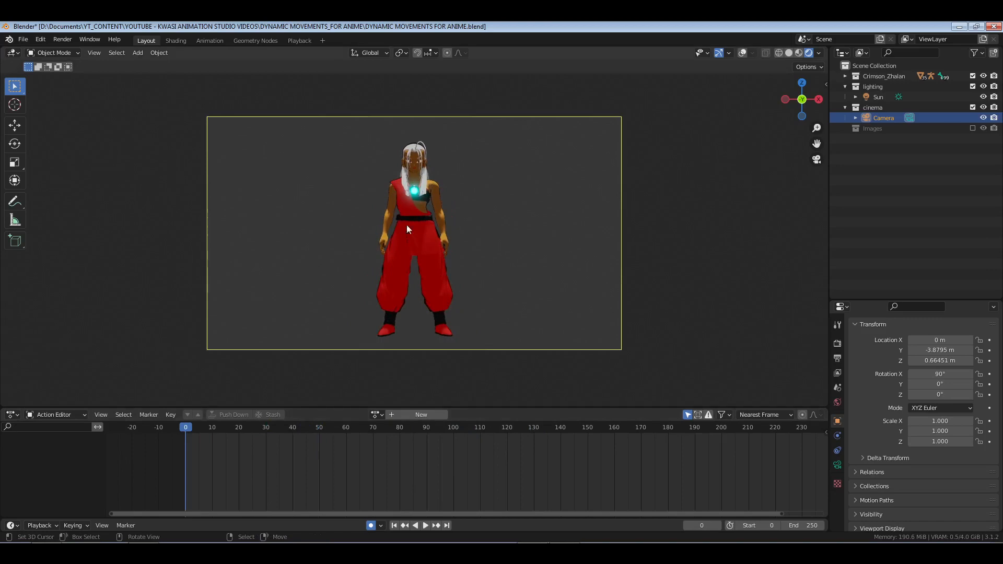
Show the overlays, leave the camera view, and in Pose Mode rotate both elbow bones at frame 15 to raise the forearms
left_click(741, 56)
key("KP_0")
left_click(458, 190)
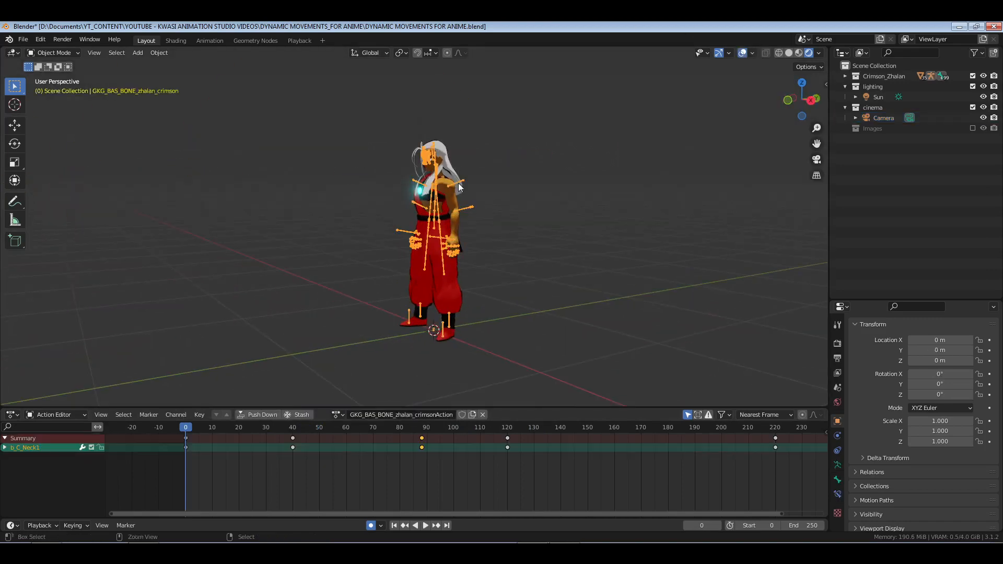
key("ctrl+Tab")
scroll(465, 204, "up", 6)
right_click(529, 167)
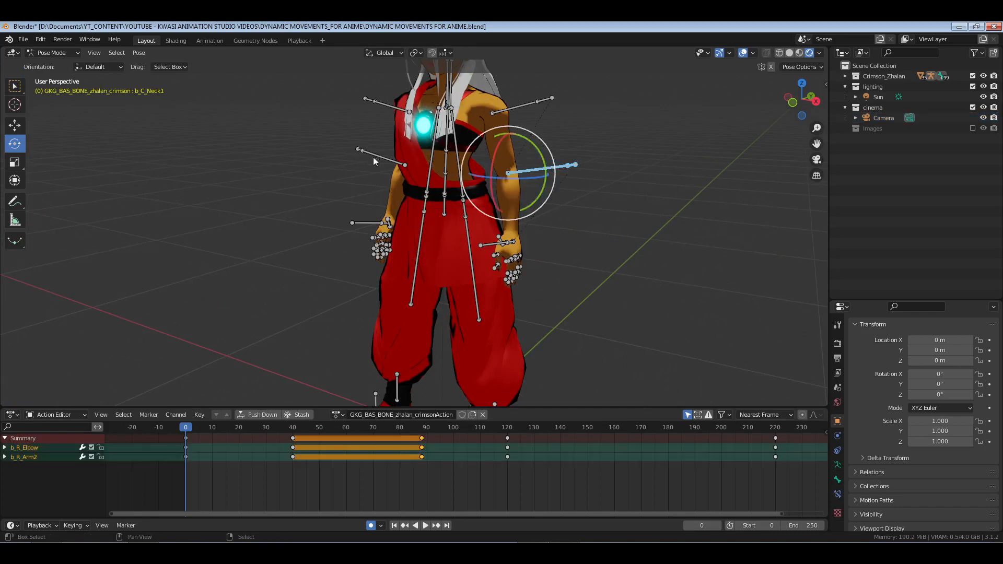
right_click(373, 157, "shift")
key("space")
key("space")
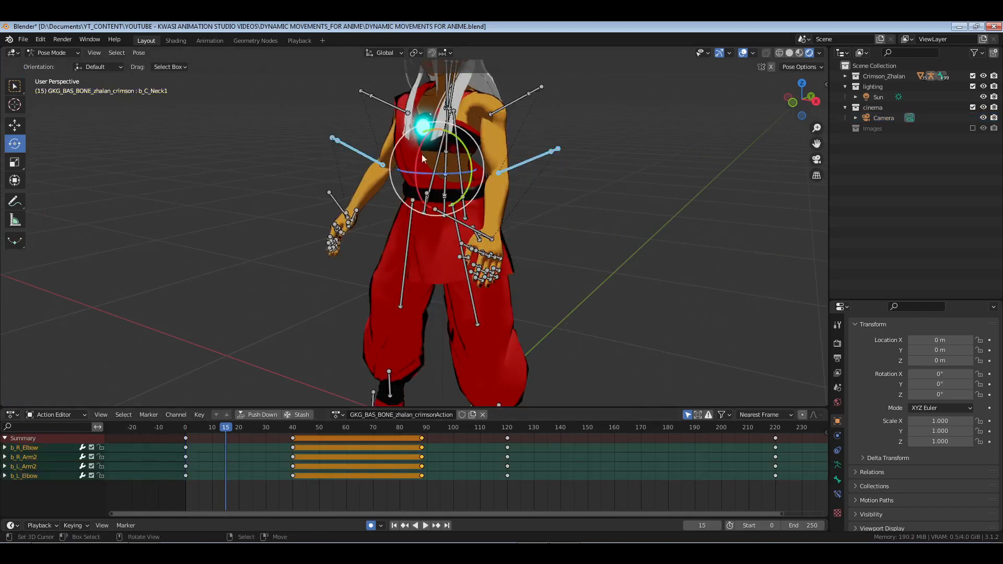
left_click_drag(432, 141, 458, 116)
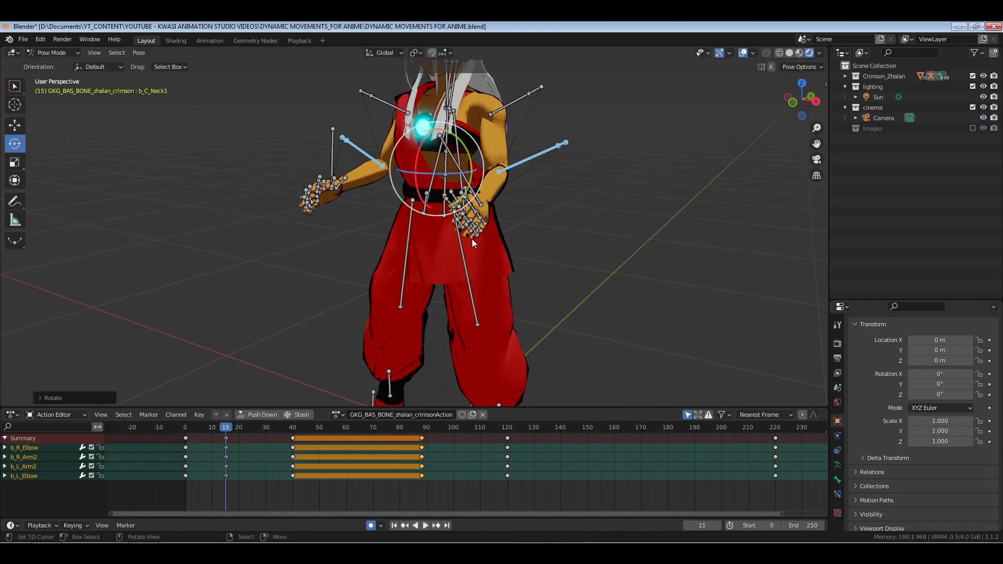
Rotate b_R_Hand and b_L_Hand at frame 15 to turn the palms along with the raised forearms
middle_click_drag(471, 239, 516, 271)
scroll(517, 238, "up", 2)
left_click(543, 199)
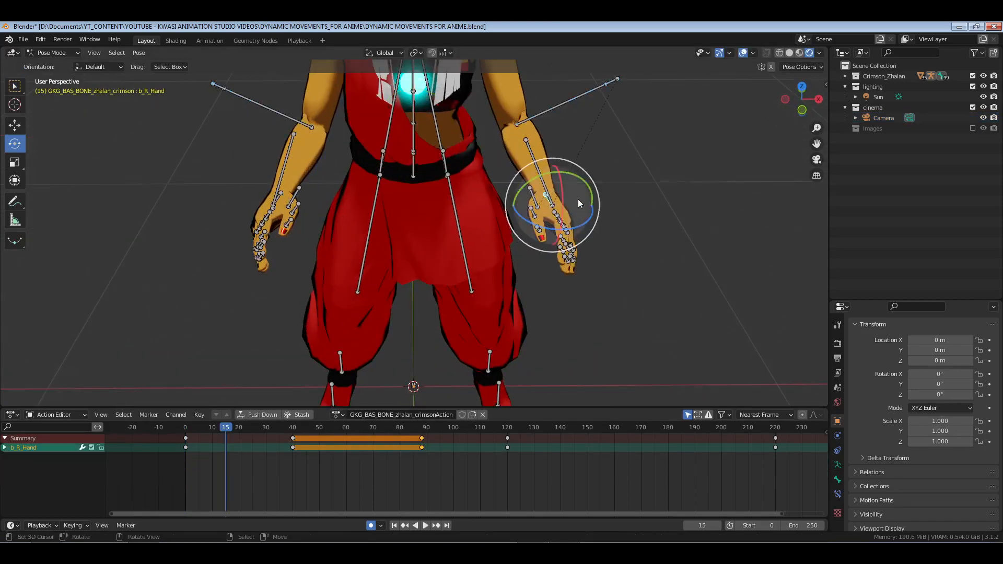
left_click_drag(578, 176, 569, 197)
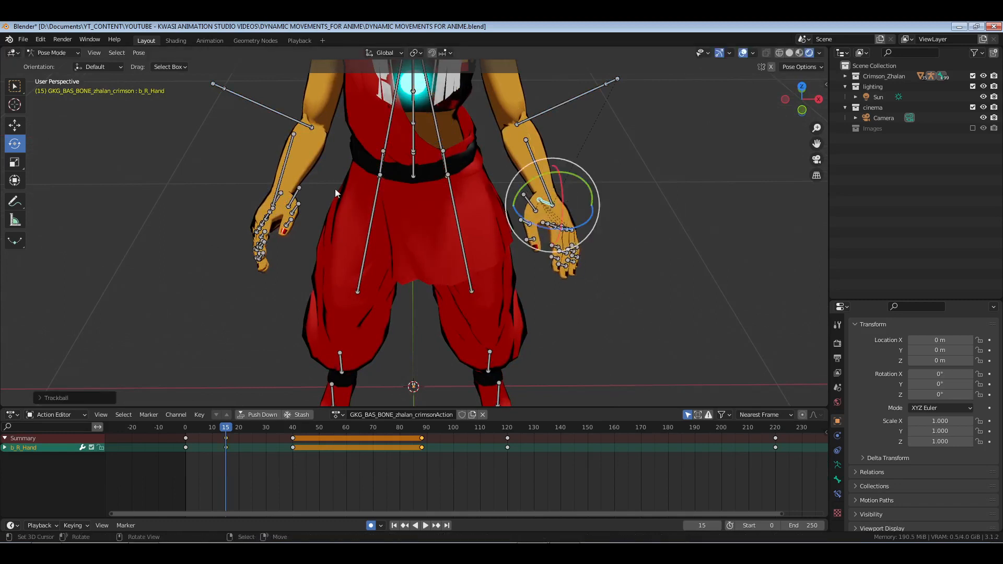
left_click(284, 194)
left_click_drag(294, 183, 307, 196)
left_click_drag(282, 213, 289, 211)
left_click_drag(253, 176, 244, 204)
Replay the opening frames and refine the rotation of b_L_Hand and b_R_Hand at frame 15 so both palms match
left_click(184, 464)
key("space")
mouse_move(211, 460)
left_mouse_down()
mouse_move(285, 468)
mouse_move(227, 463)
left_mouse_up()
middle_click_drag(323, 221, 339, 191)
left_click_drag(300, 198, 312, 206)
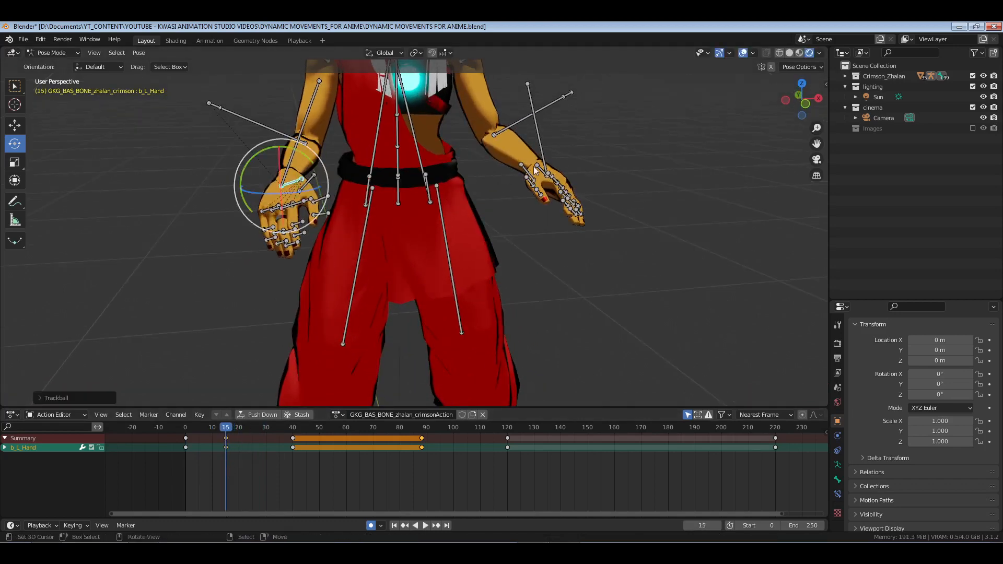
right_click_drag(535, 167, 540, 169)
middle_click_drag(609, 193, 592, 187)
left_click_drag(537, 139, 561, 193)
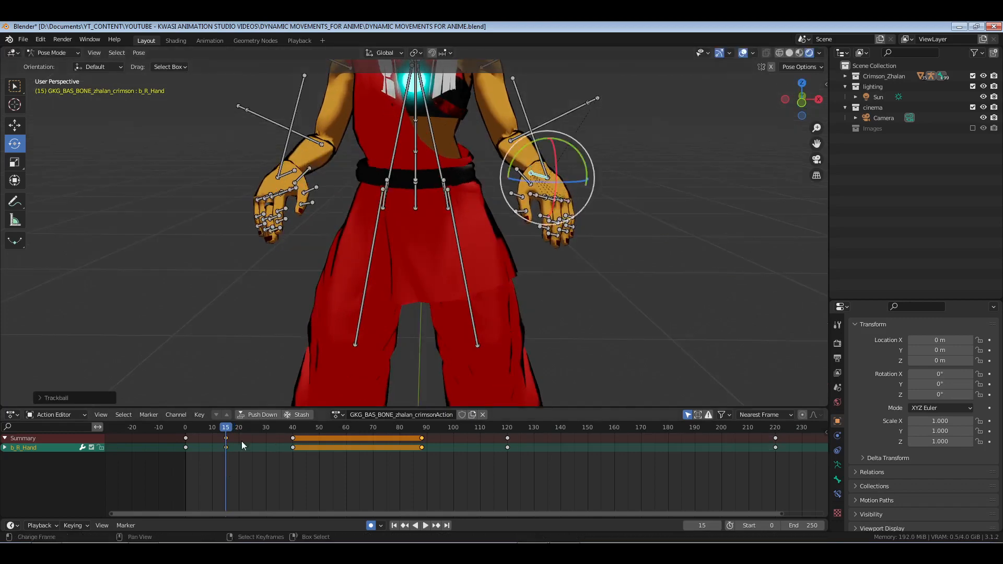
Review the opening frames through the camera with the overlays hidden, then scrub to frame 27
mouse_move(229, 458)
left_mouse_down()
mouse_move(179, 475)
mouse_move(213, 466)
left_mouse_up()
key("KP_0")
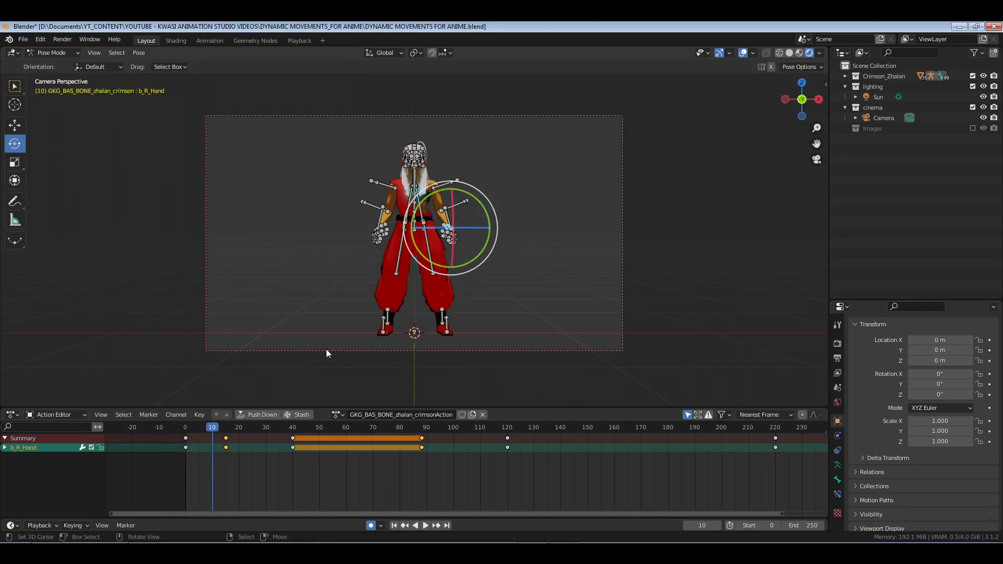
left_click(187, 475)
left_click(752, 53)
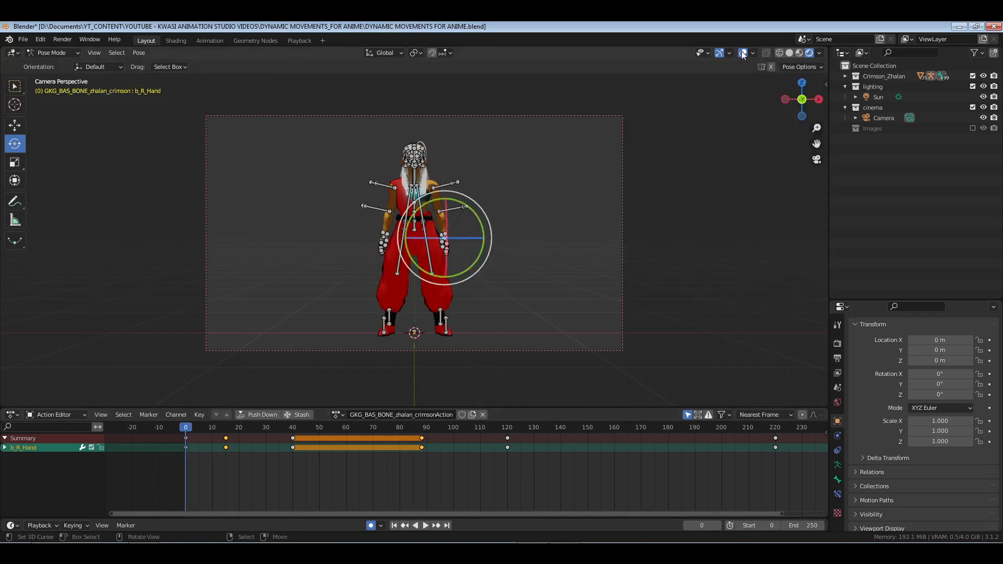
left_click(743, 53)
key("space")
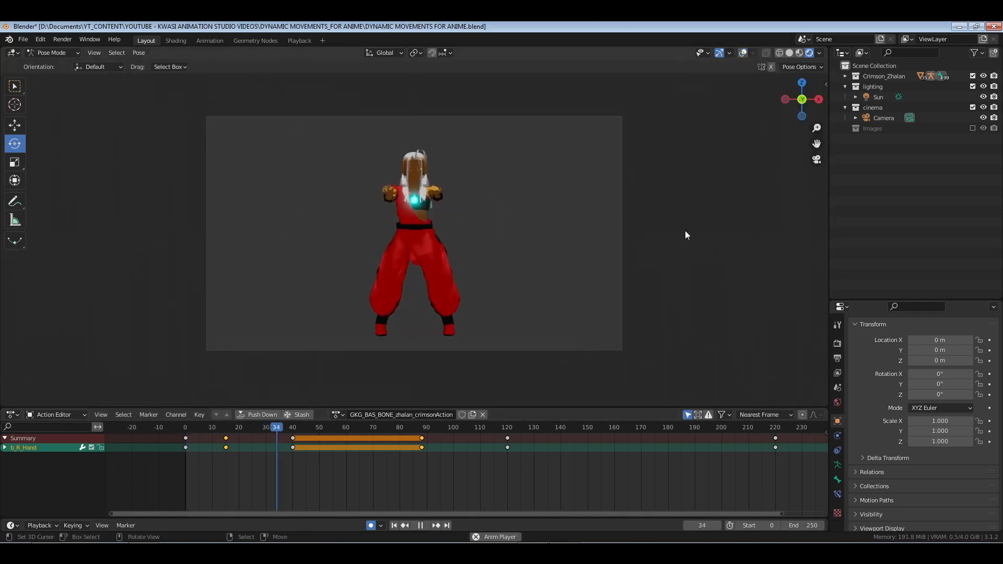
key("space")
left_click_drag(204, 470, 258, 473)
Show the overlays, duplicate the frame 15 keys of b_R_Hand and b_L_Hand to frame 29, and save the file
left_click(743, 53)
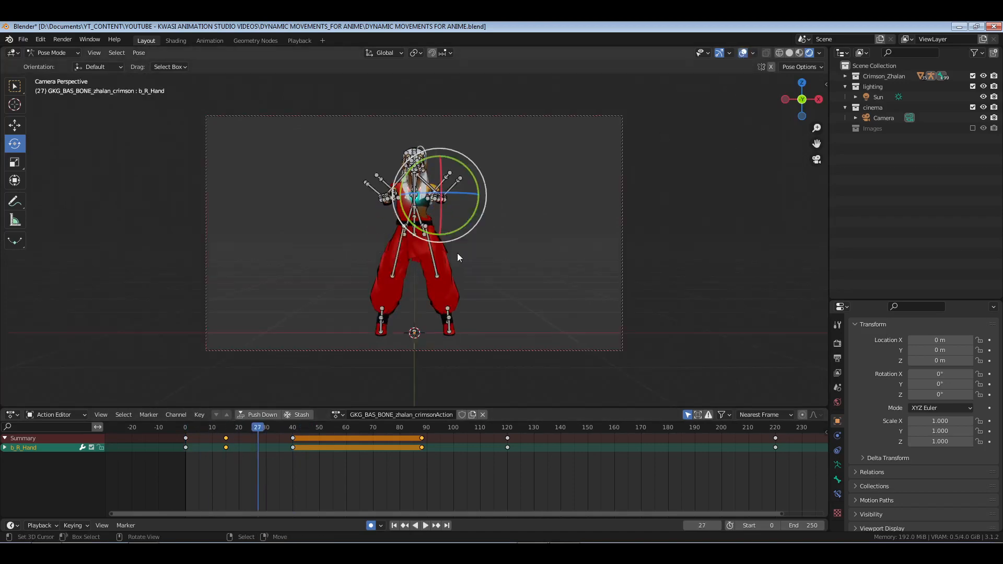
middle_click_drag(457, 253, 341, 184)
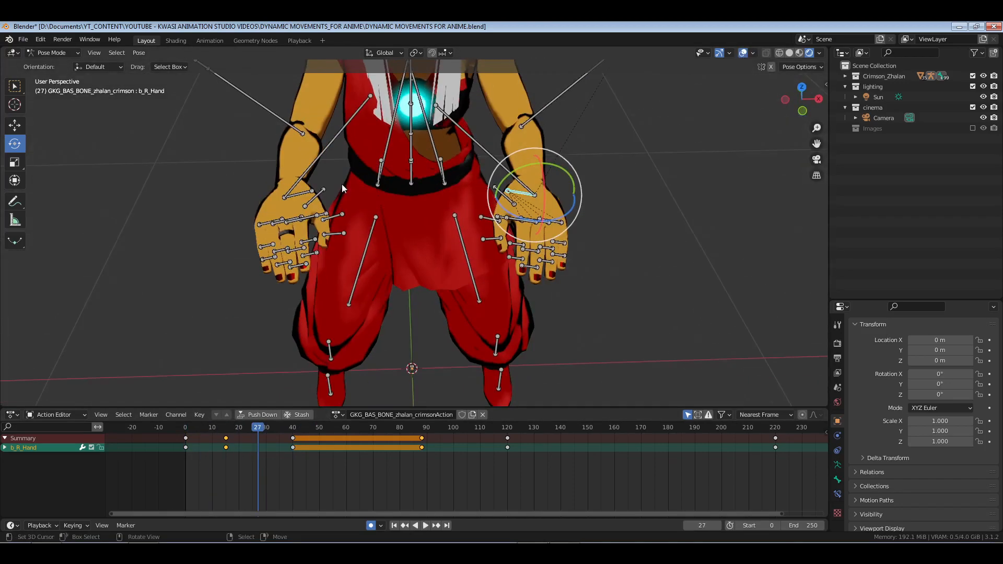
left_click(305, 194, "shift")
key("shift+d")
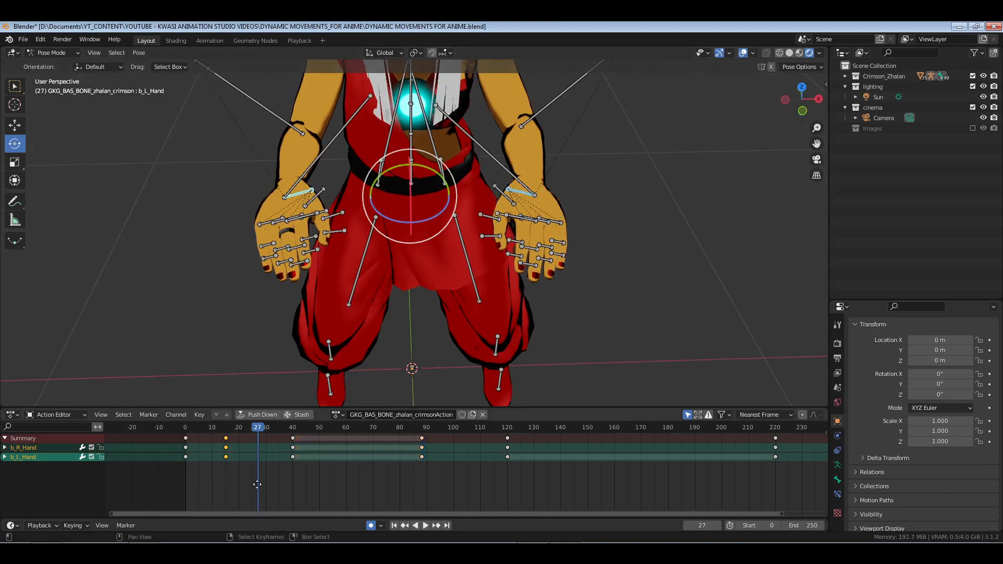
left_click(284, 484)
left_click(184, 475)
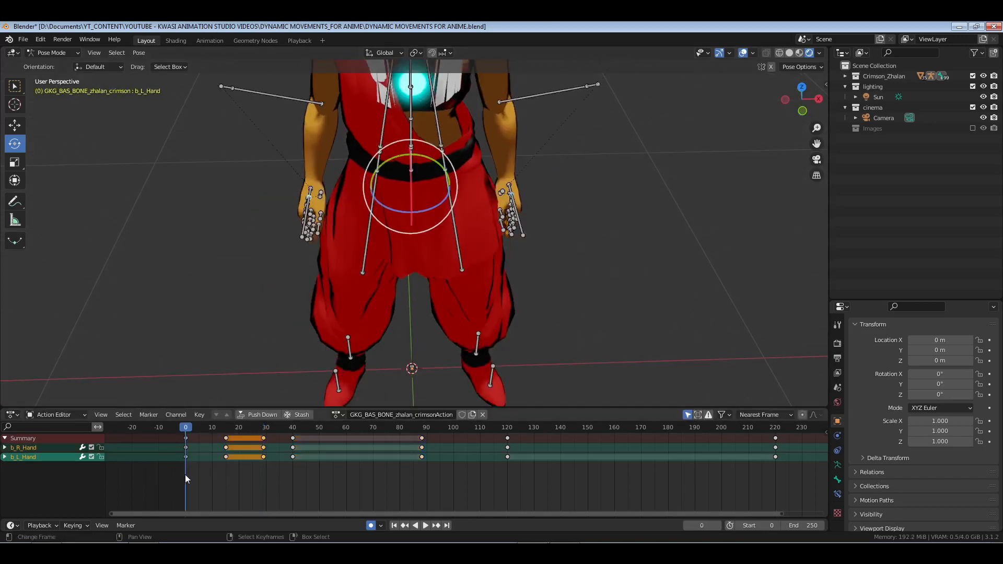
key("ctrl+s")
Play the animation from a side angle, scrub back to frame 20 and check the arm pose
middle_click_drag(479, 294, 534, 235)
scroll(510, 264, "down", 5)
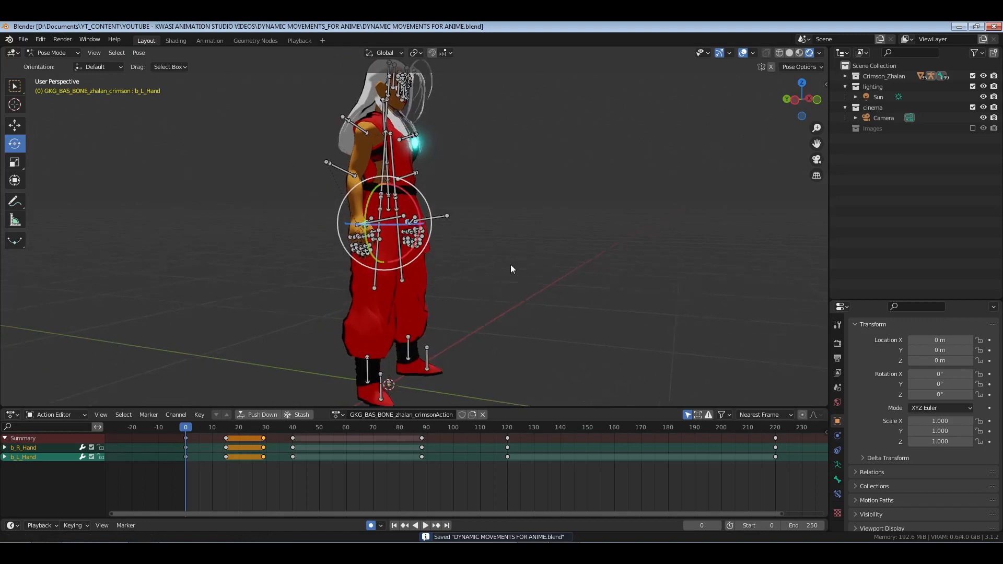
key("space")
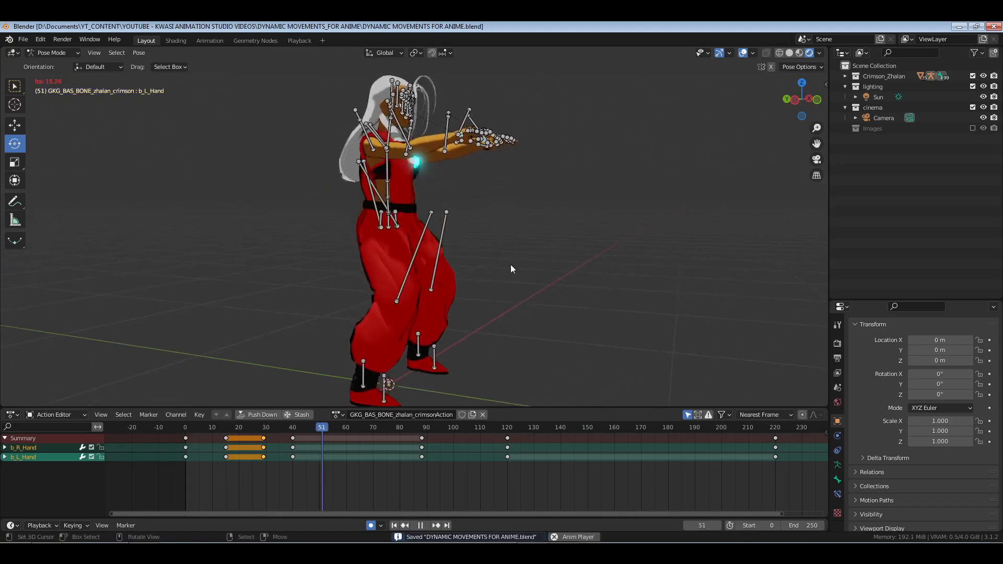
key("space")
left_click_drag(340, 484, 239, 489)
scroll(458, 285, "up", 5)
middle_click_drag(429, 334, 468, 312)
scroll(523, 272, "down", 5)
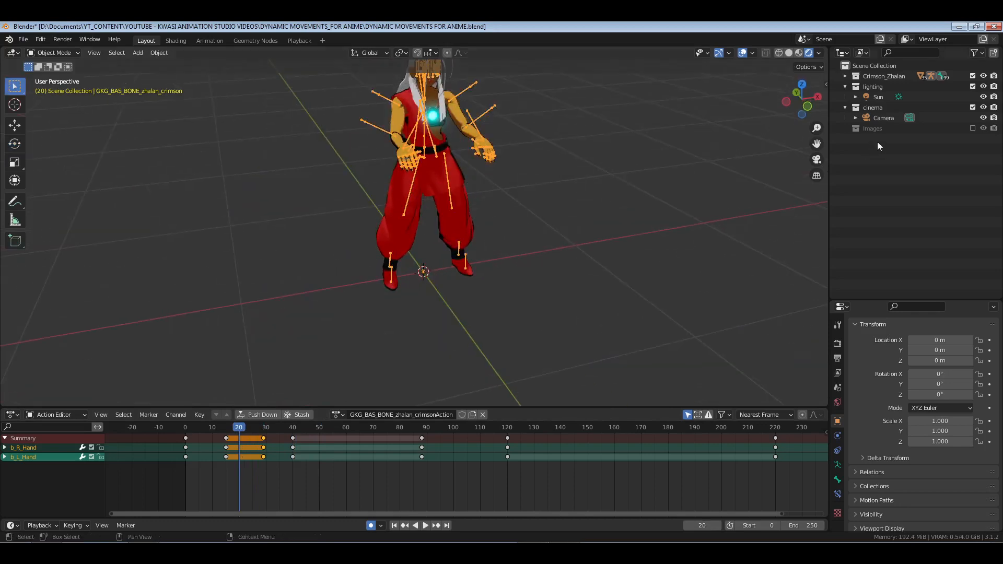
Create a new collection in the Scene Collection and name it "set"
right_click(879, 67)
left_click(879, 67)
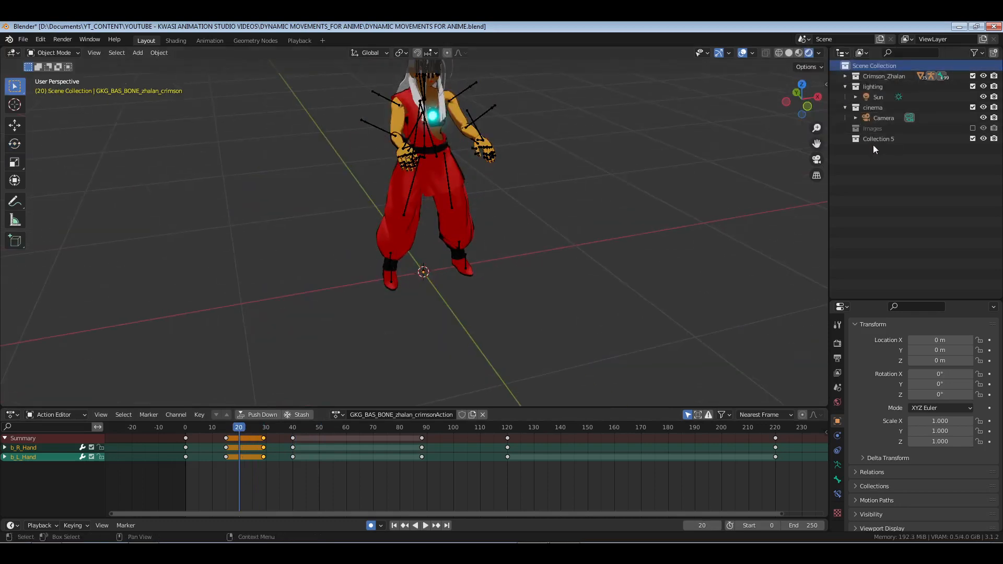
left_click(873, 140)
double_click(873, 141)
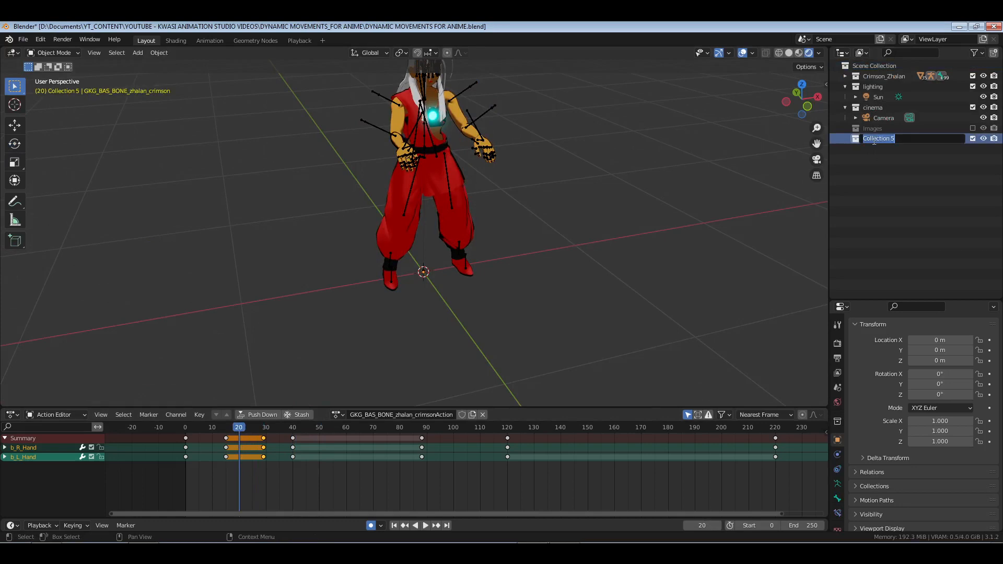
type("set")
key("Return")
Add a plane to the set collection as a floor, scale it up to about 2.045, and save the file
key("shift+a")
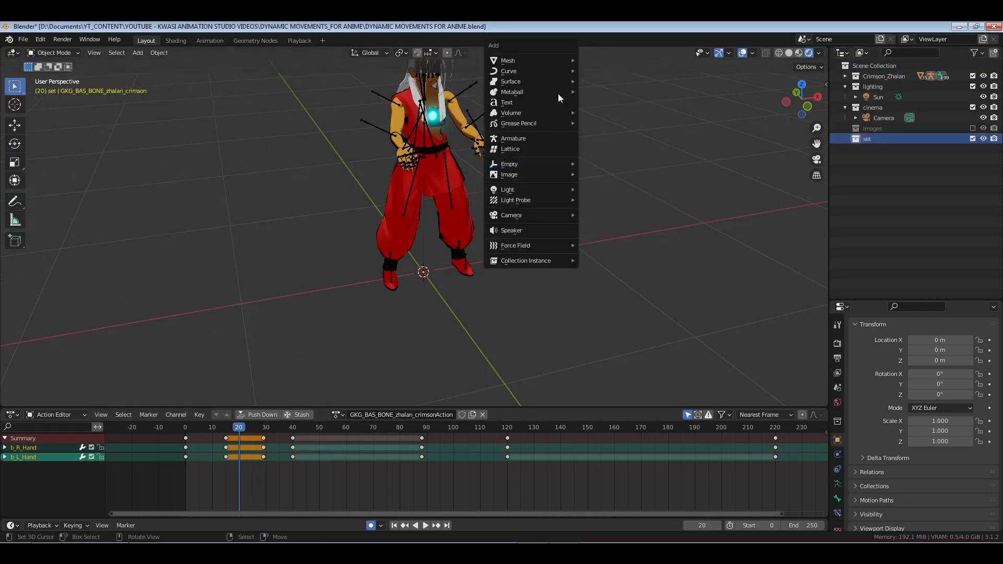
mouse_move(577, 61)
left_click(612, 60)
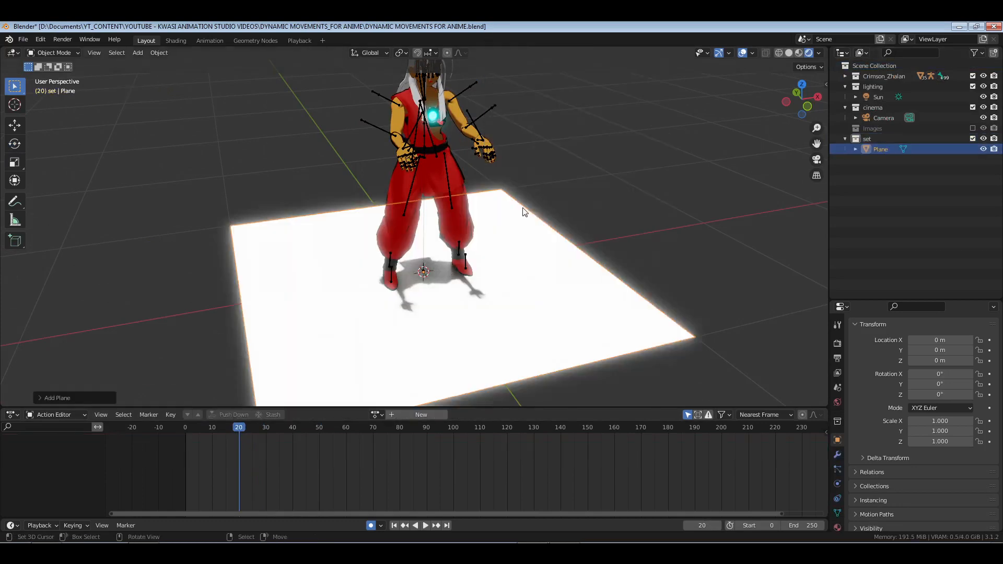
key("s")
left_click(670, 272)
key("ctrl+s")
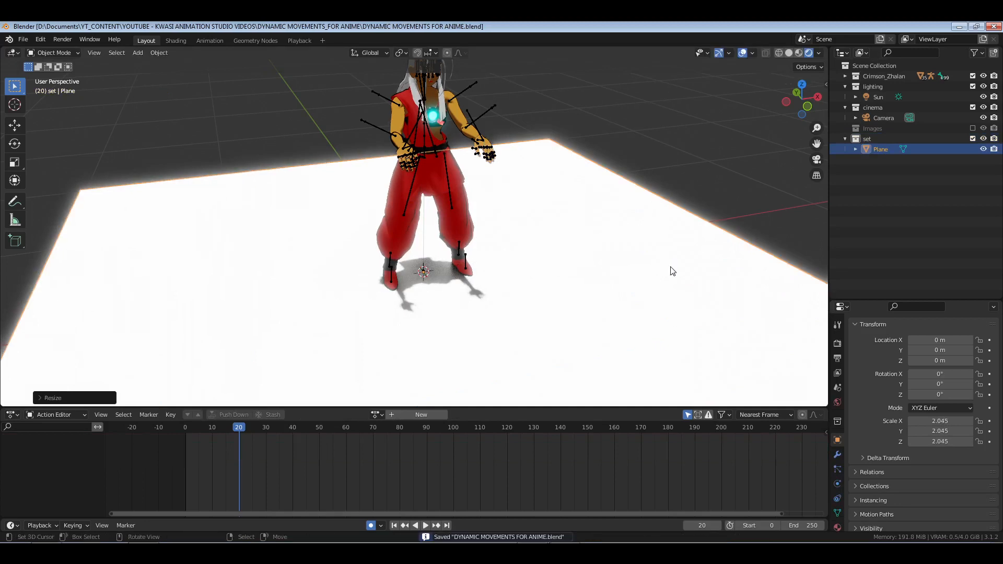
Deselect the floor plane and turn off Bloom in the render settings
key("alt+a")
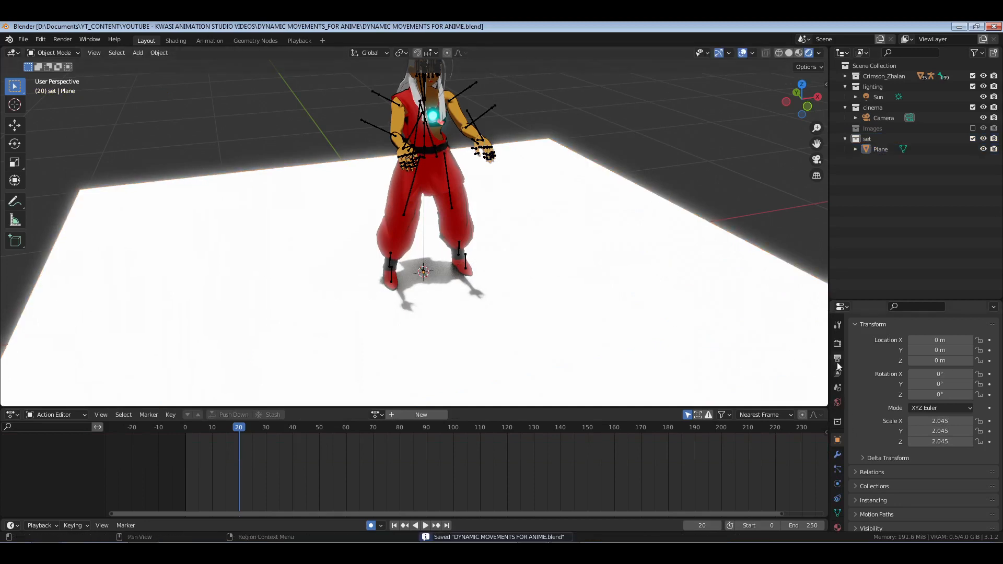
left_click(838, 343)
left_click(862, 353)
scroll(472, 237, "down", 3)
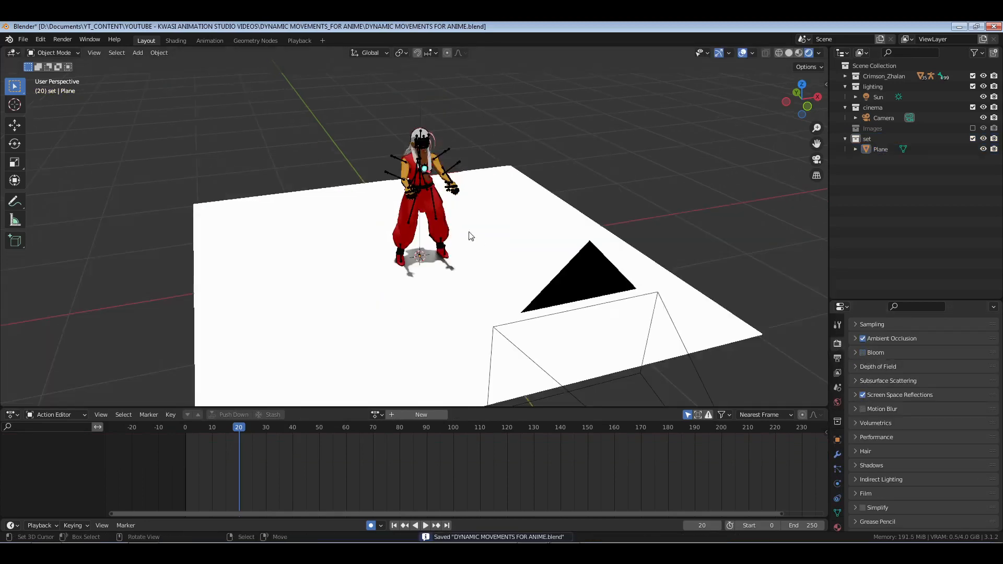
Play the animation from frame 0 through the camera with the overlays hidden, then scrub the opening and stop at frame 19
key("KP_0")
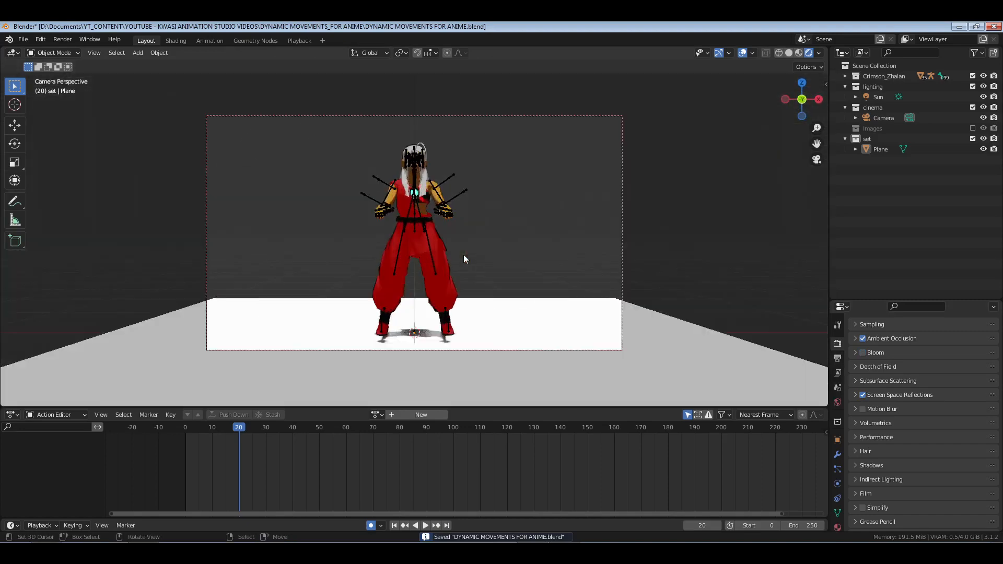
key("shift+Left")
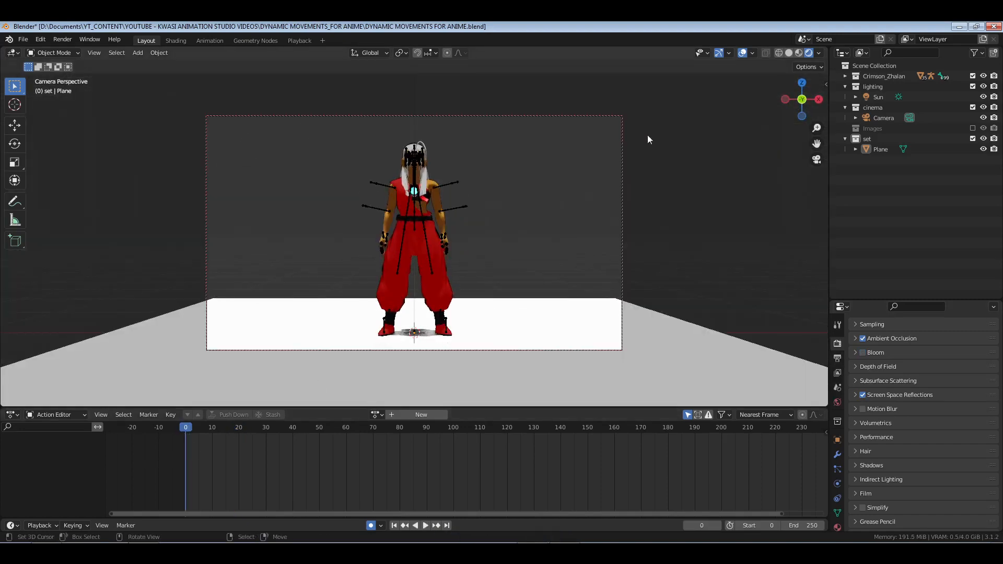
left_click(742, 54)
key("space")
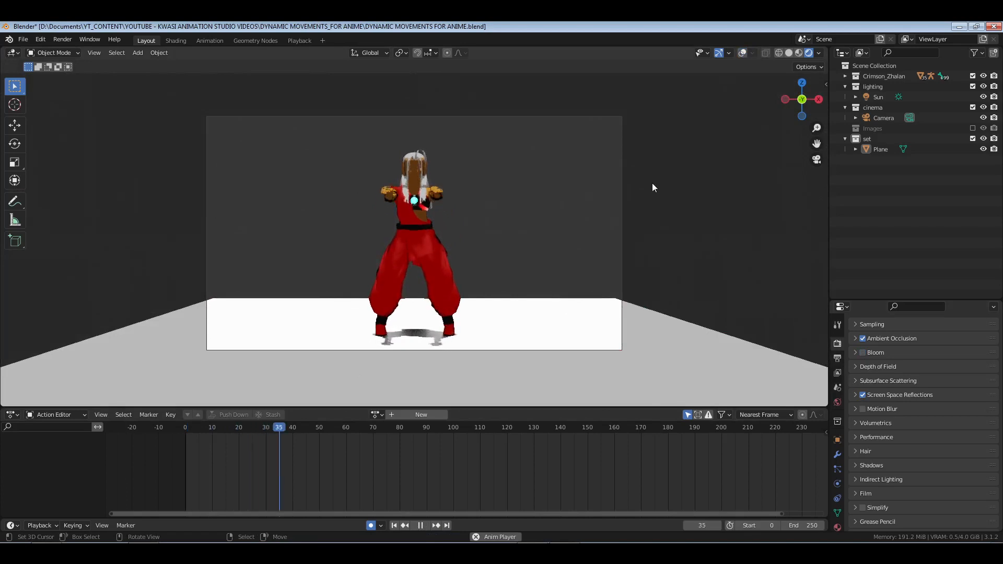
left_click(197, 475)
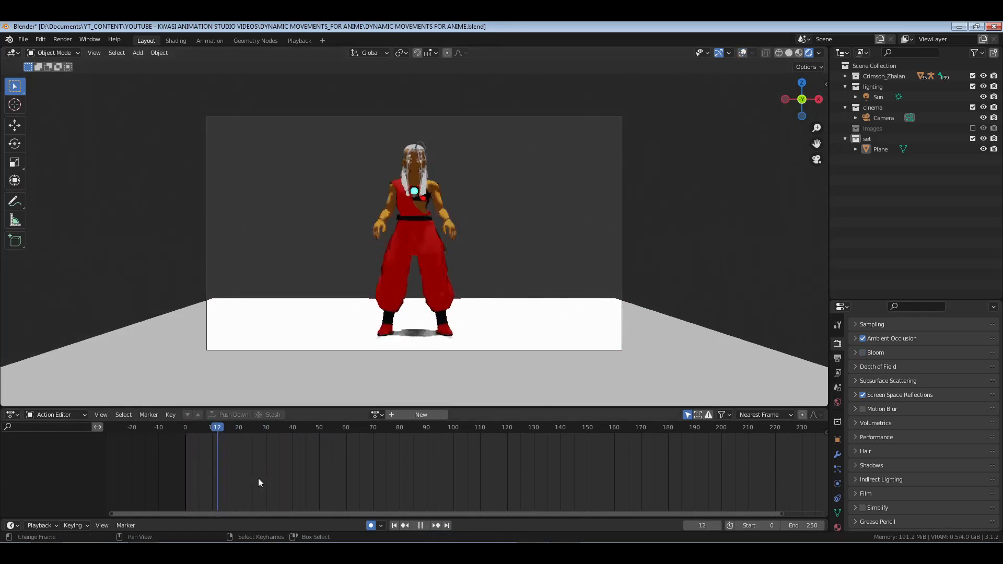
left_click(153, 481)
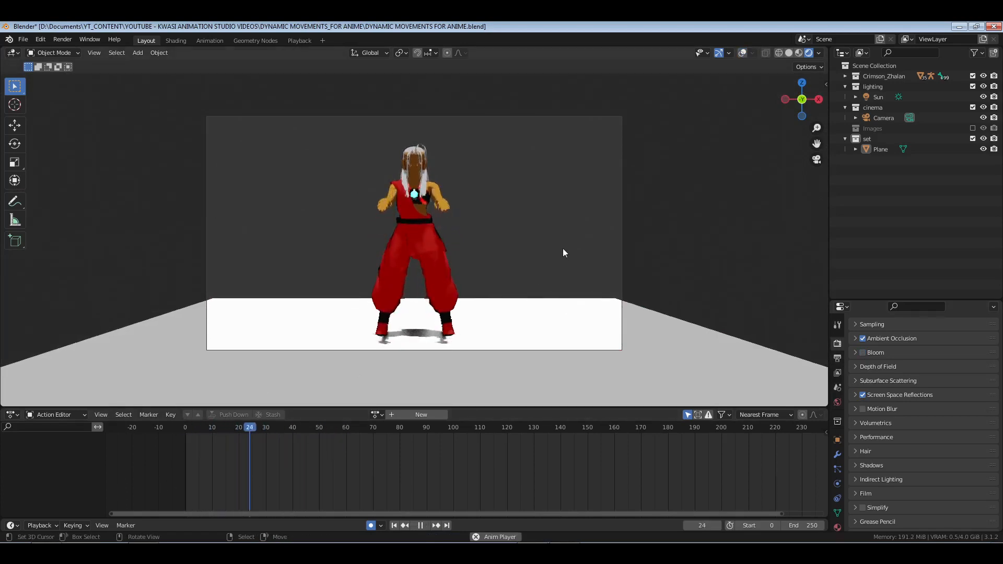
left_click(236, 472)
key("space")
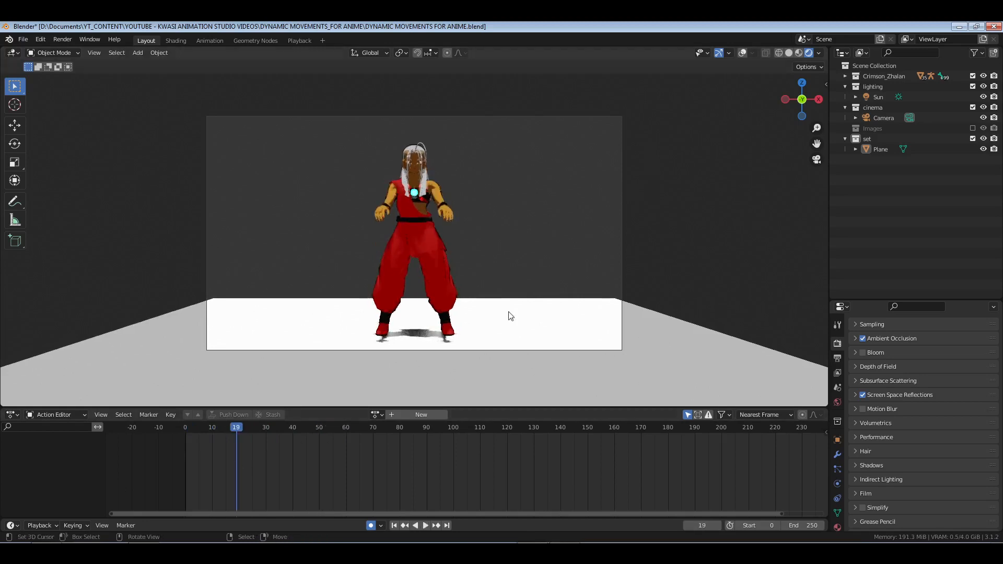
Play the animation in Material Preview shading, return to frame 0 and restore Rendered shading
left_click(799, 53)
key("space")
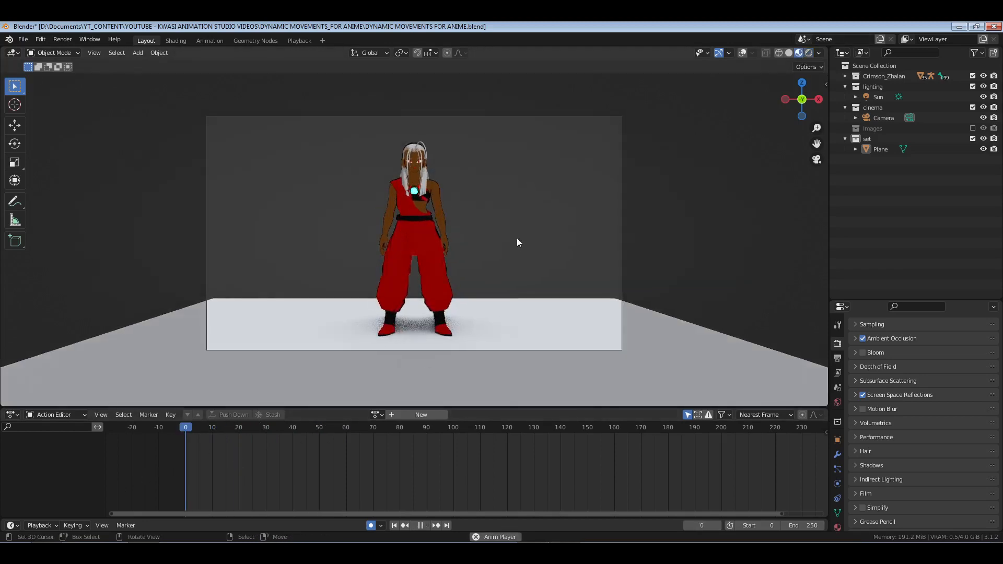
key("shift+Left")
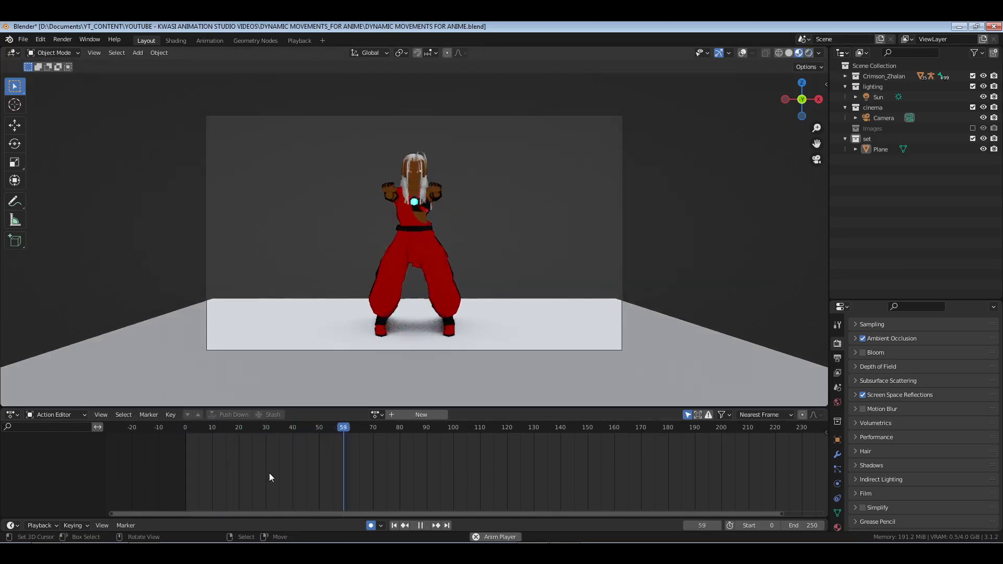
key("space")
key("shift+Left")
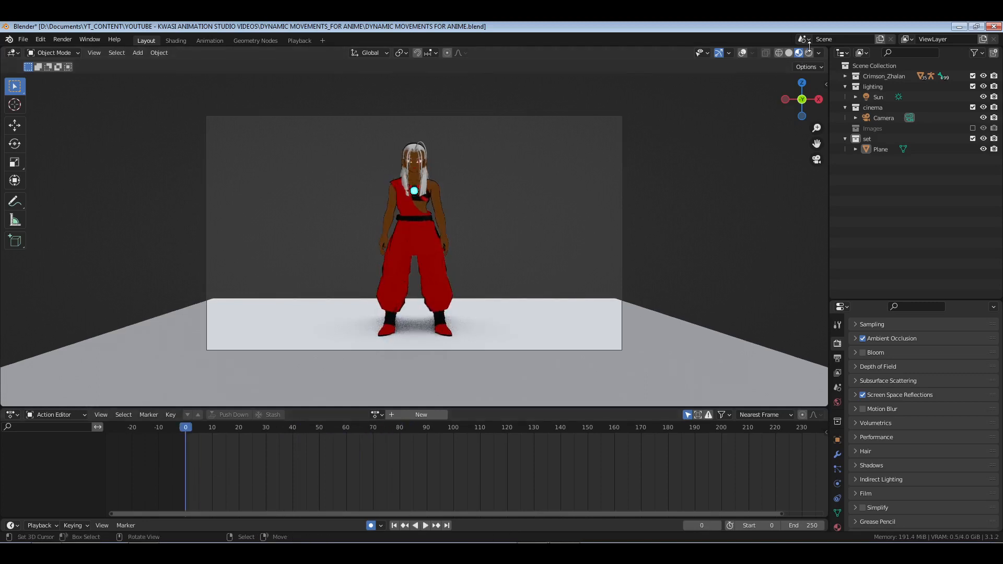
left_click(809, 53)
Leave the camera view, show the overlays, and examine the standing character from the side at frame 0
mouse_move(526, 195)
middle_mouse_down()
mouse_move(457, 200)
mouse_move(483, 255)
mouse_move(497, 256)
middle_mouse_up()
scroll(510, 198, "up", 2)
left_click(742, 53)
scroll(493, 210, "up", 3)
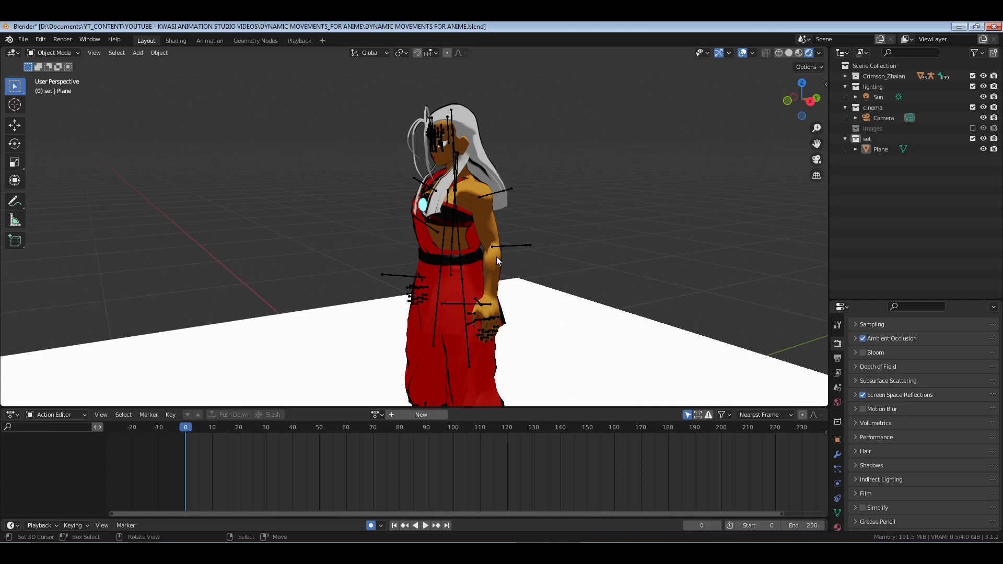
middle_click_drag(538, 232, 476, 259)
scroll(443, 293, "up", 4)
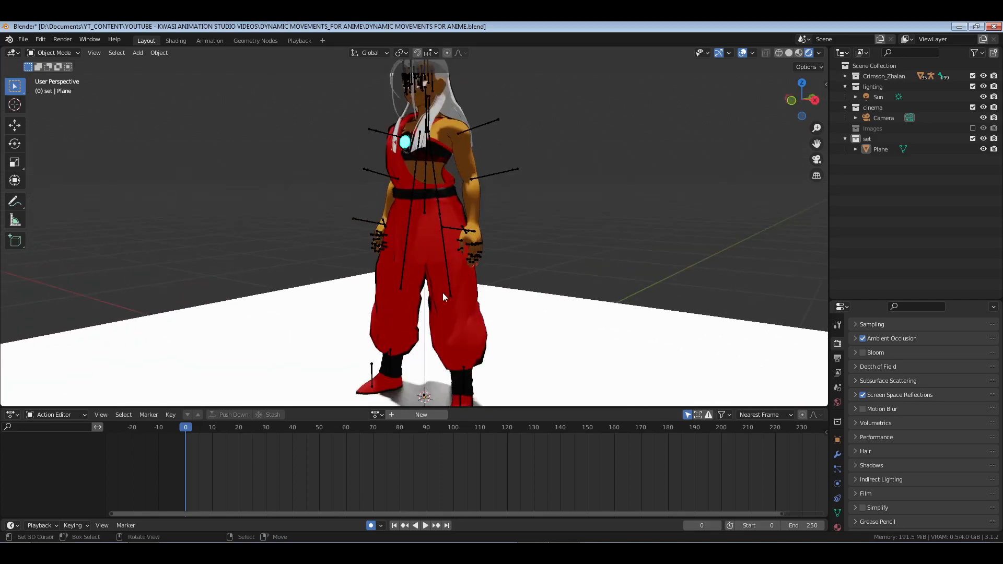
left_click(143, 553)
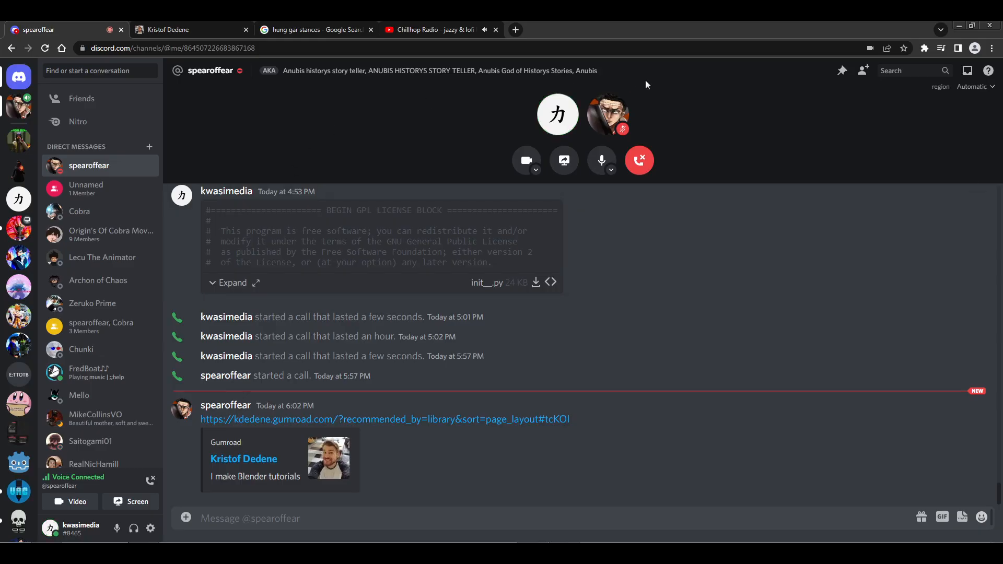
left_click(564, 553)
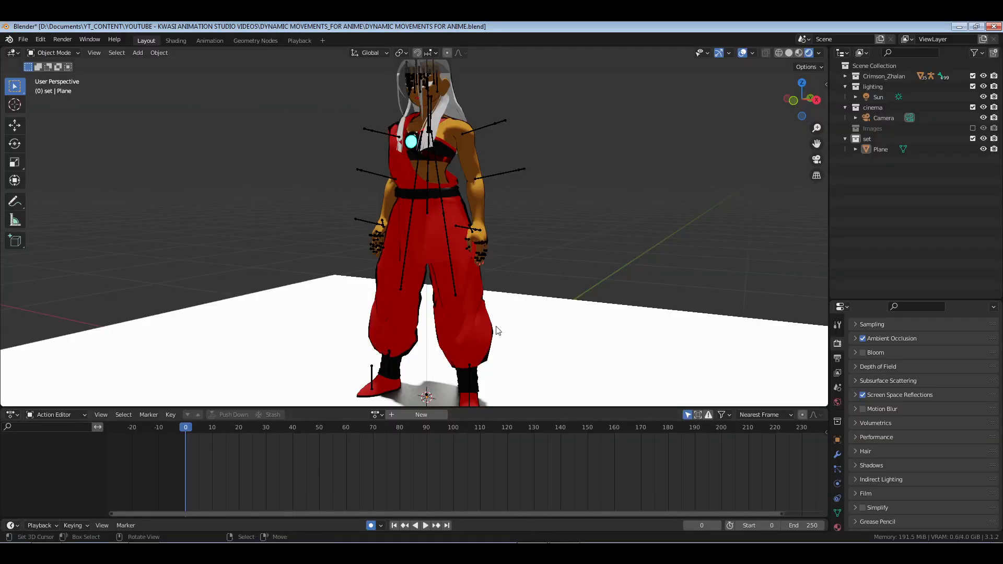
Play the opening frames from a three-quarter angle and return to frame 0
scroll(453, 262, "down", 5)
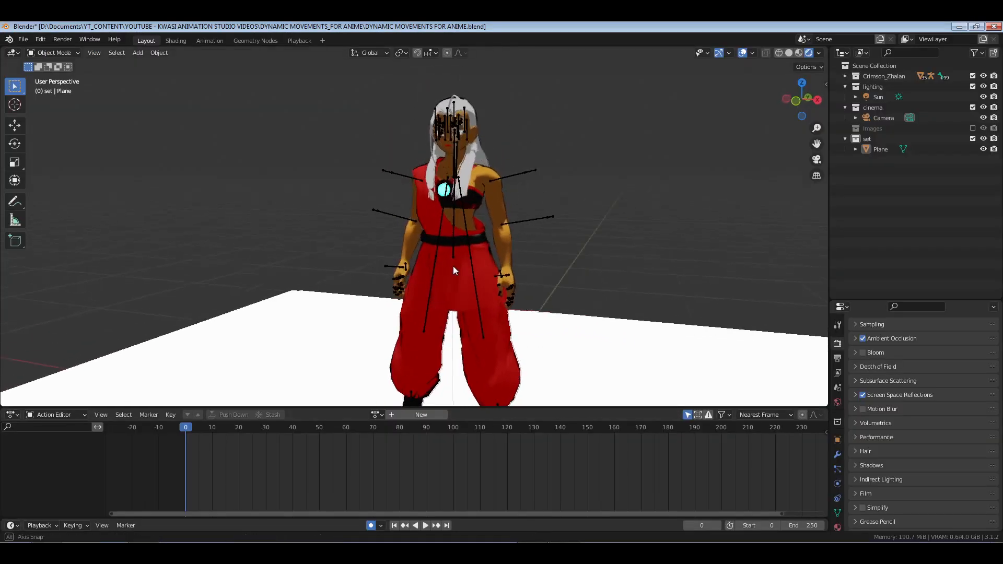
scroll(441, 291, "up", 5)
key("space")
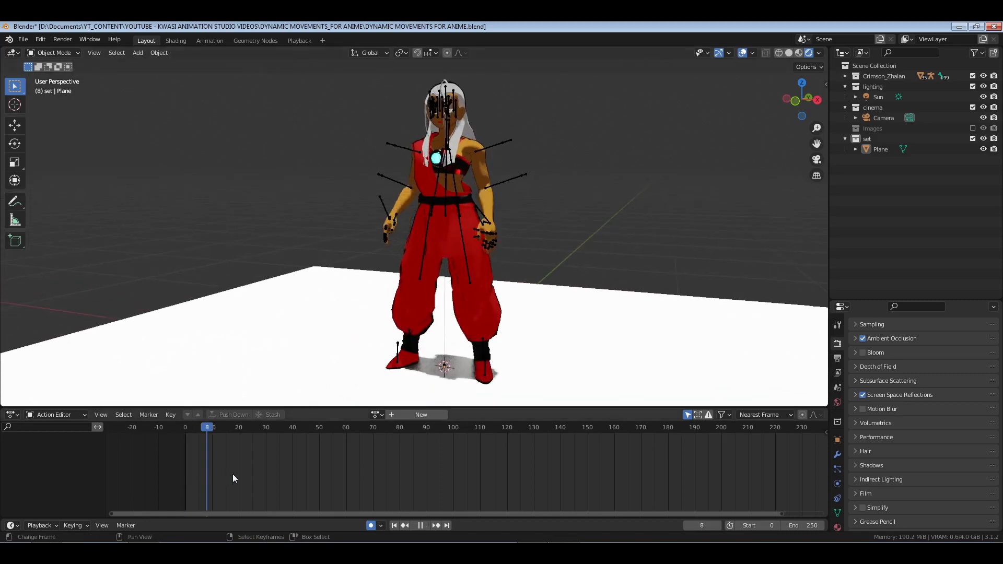
left_click_drag(232, 481, 163, 484)
key("Escape")
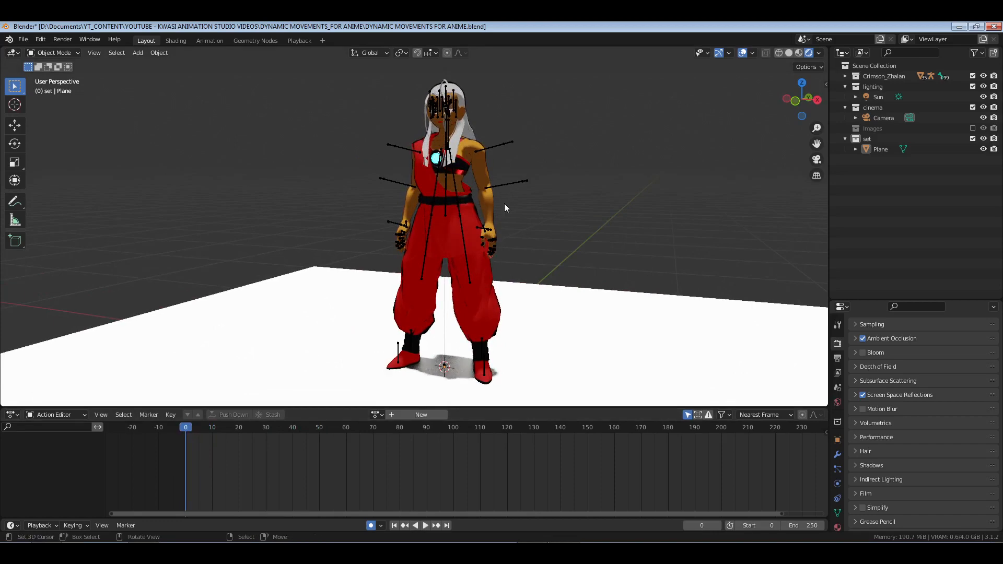
Enter Pose Mode on the character's armature and bring the animation to frame 15, with the hands in close view
right_click(510, 186)
key("ctrl+Tab")
scroll(443, 246, "up", 6)
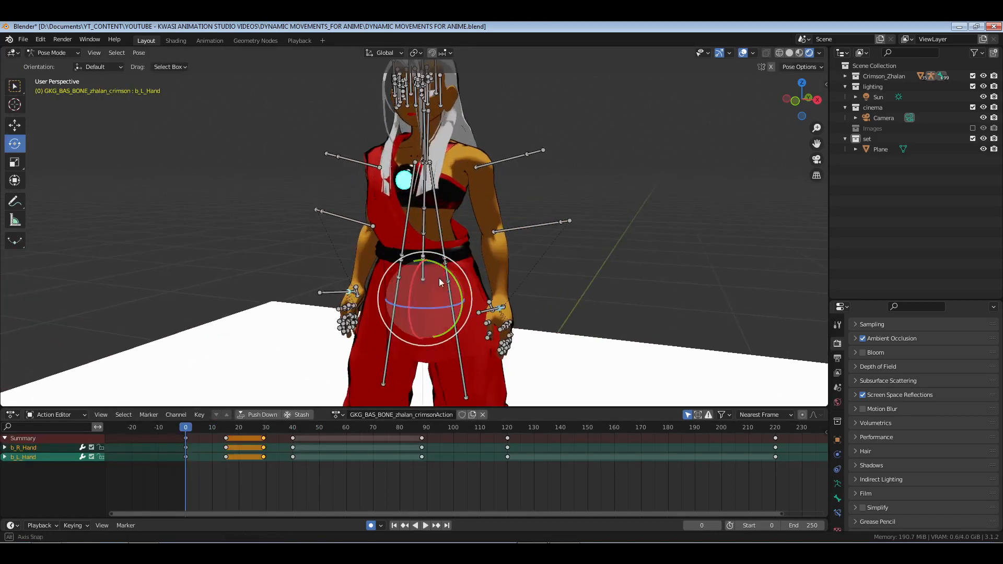
key("space")
mouse_move(228, 477)
left_mouse_down()
mouse_move(262, 476)
mouse_move(227, 478)
left_mouse_up()
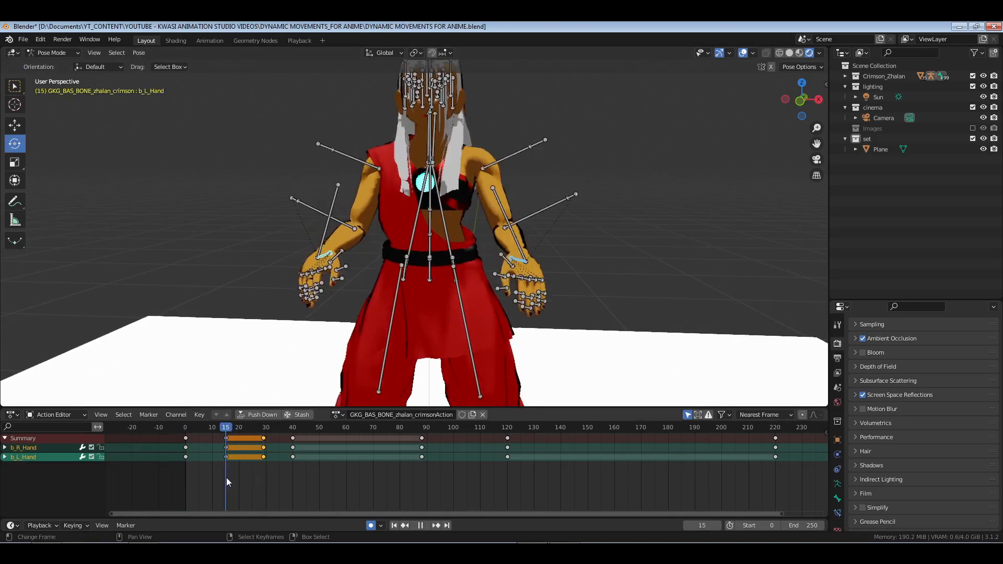
middle_click_drag(335, 287, 345, 315)
middle_click_drag(462, 327, 391, 299, "shift")
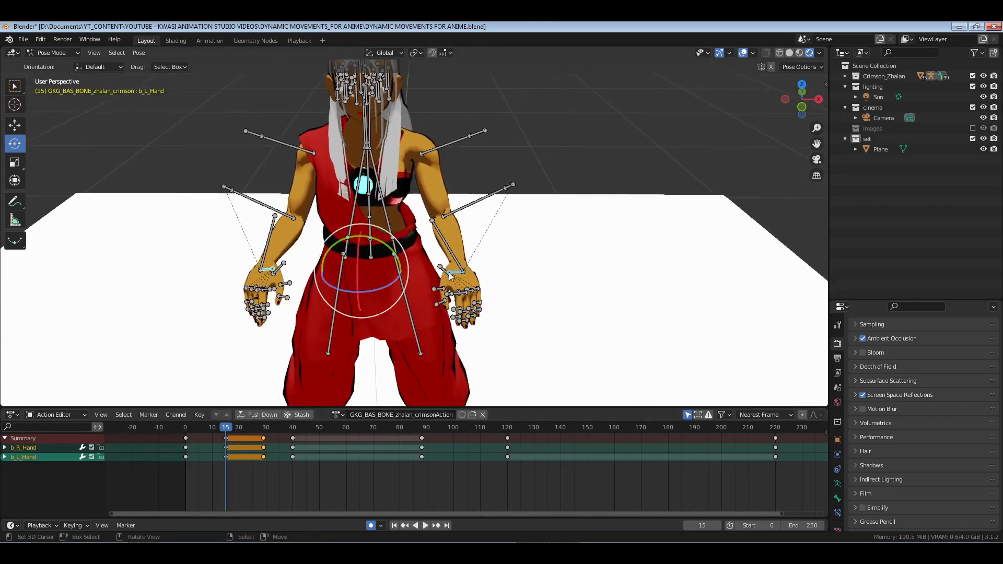
Set the transform orientation to Local and rotate the b_R_Hand bone at frame 15
right_click(451, 275)
scroll(527, 318, "up", 3)
middle_click_drag(528, 318, 508, 235)
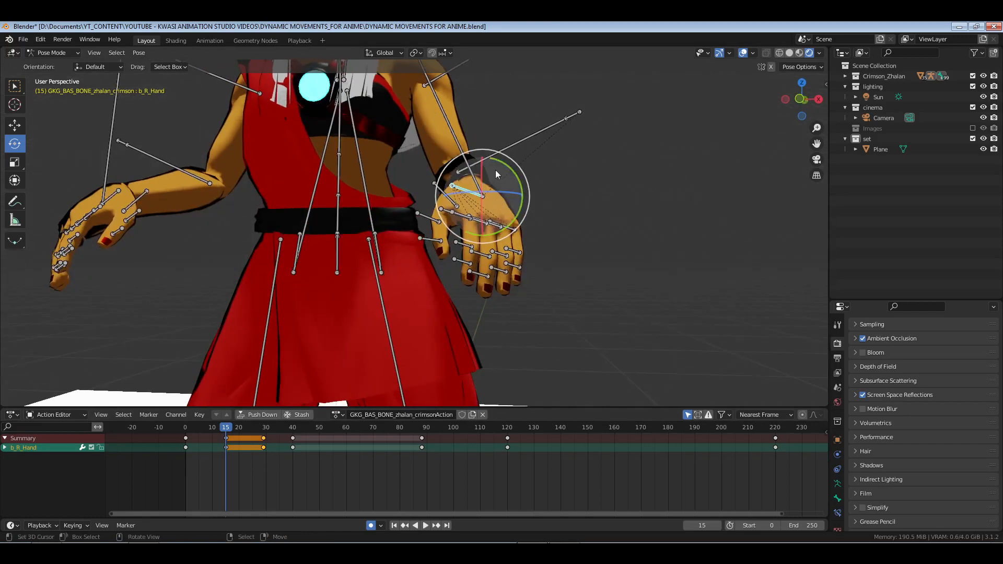
left_click(383, 52)
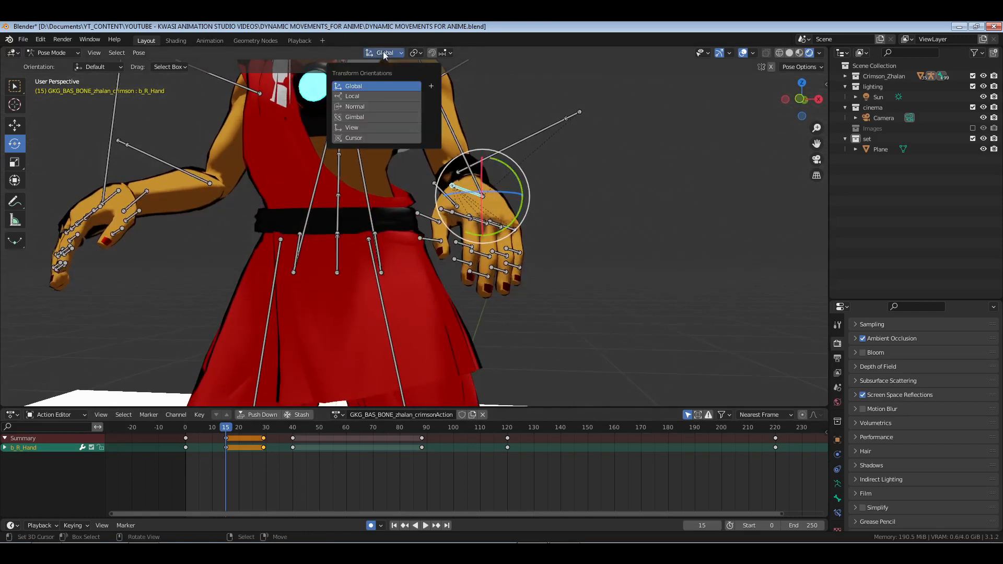
left_click(374, 95)
left_click_drag(486, 188, 499, 206)
Rotate the b_L_Hand bone at frame 15 to match the opposite hand
middle_click_drag(198, 224, 224, 225)
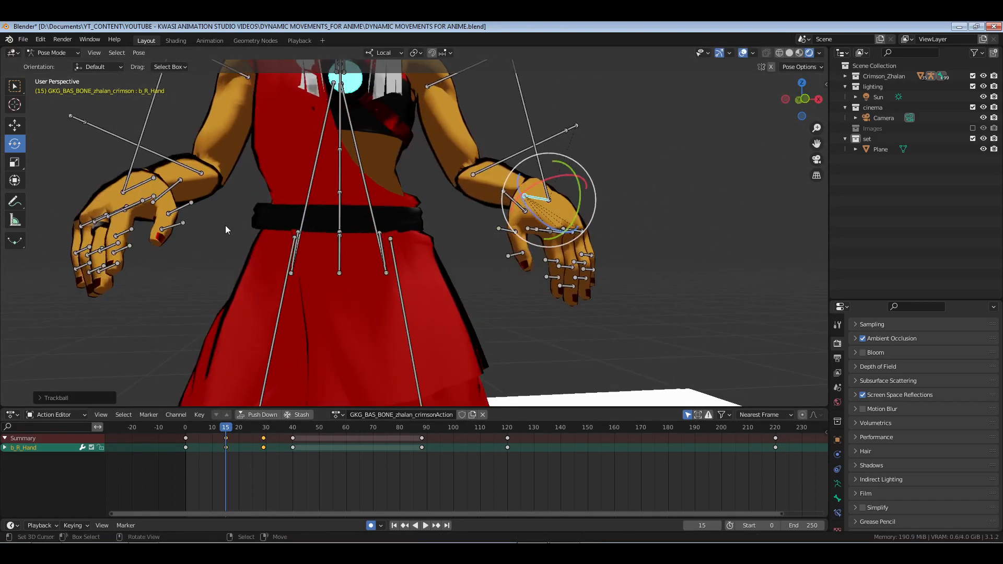
right_click(149, 185)
middle_click_drag(152, 209, 183, 209)
left_click_drag(175, 160, 172, 196)
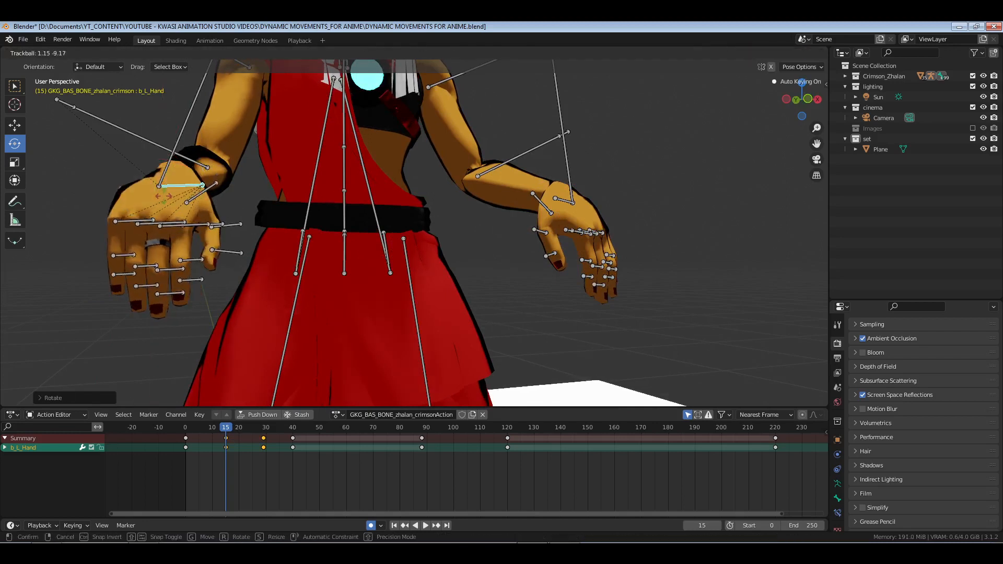
left_click(189, 240)
Copy both hand bones' frame 15 keyframes to frame 29 and save the file
left_click(575, 222, "shift")
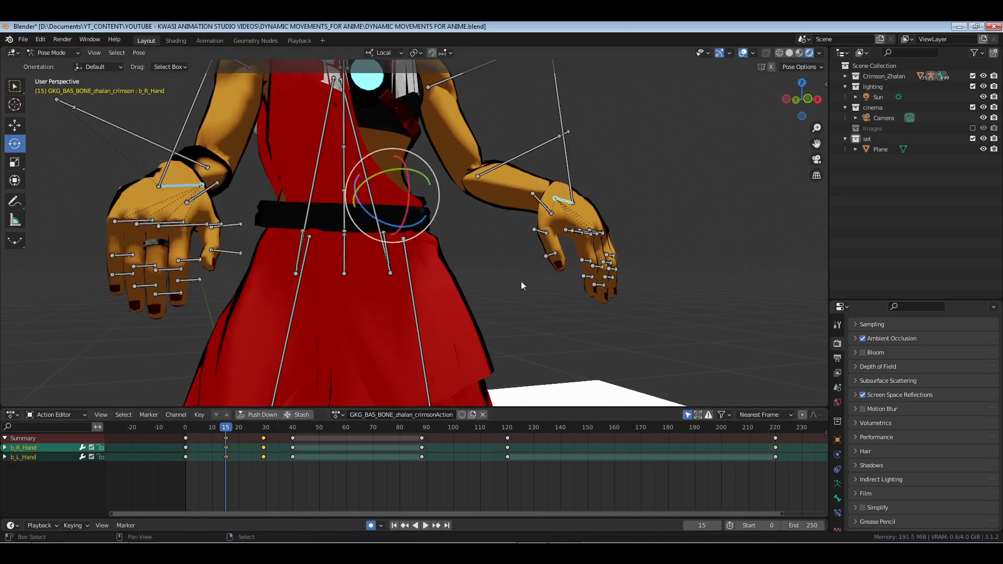
left_click(262, 428)
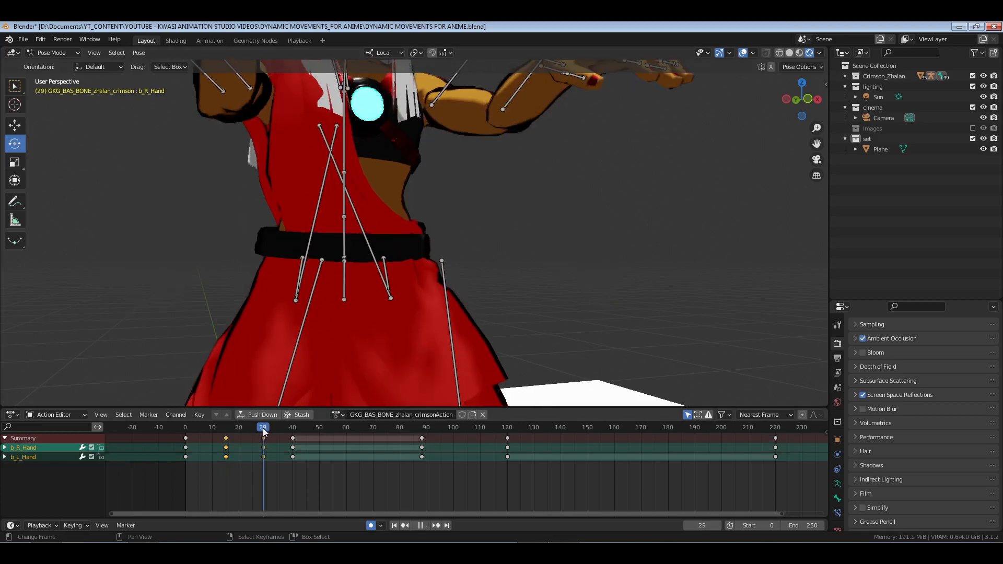
left_click_drag(222, 433, 249, 470)
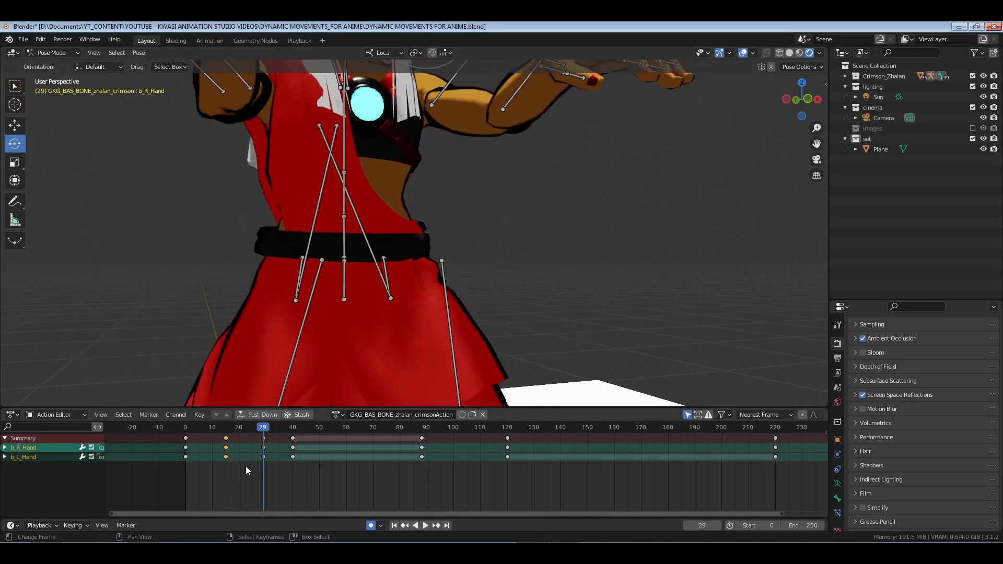
key("ctrl+c")
key("ctrl+v")
key("ctrl+s")
Play the animation from frame 0 through the camera with the viewport overlays hidden
key("shift+Left")
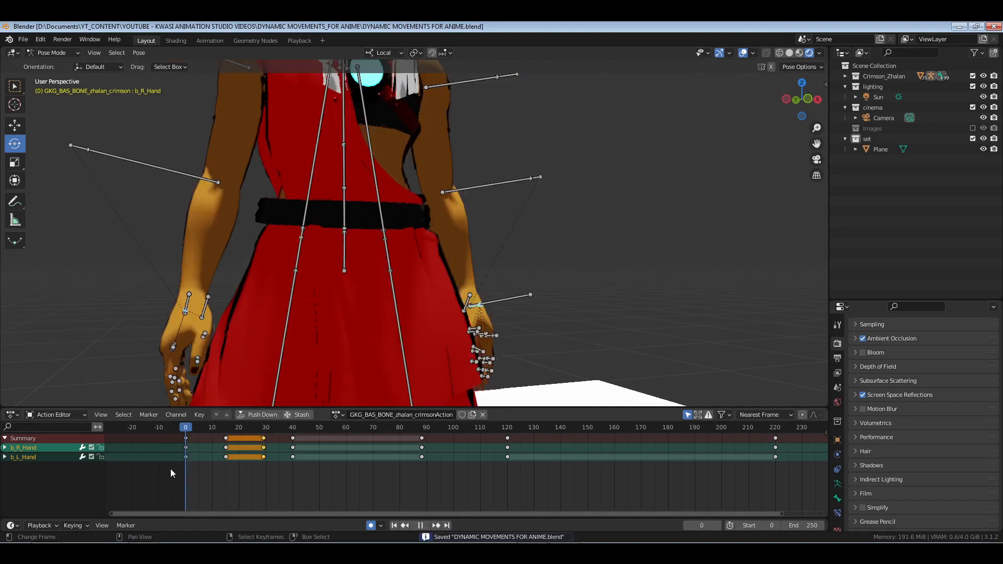
scroll(323, 272, "down", 6)
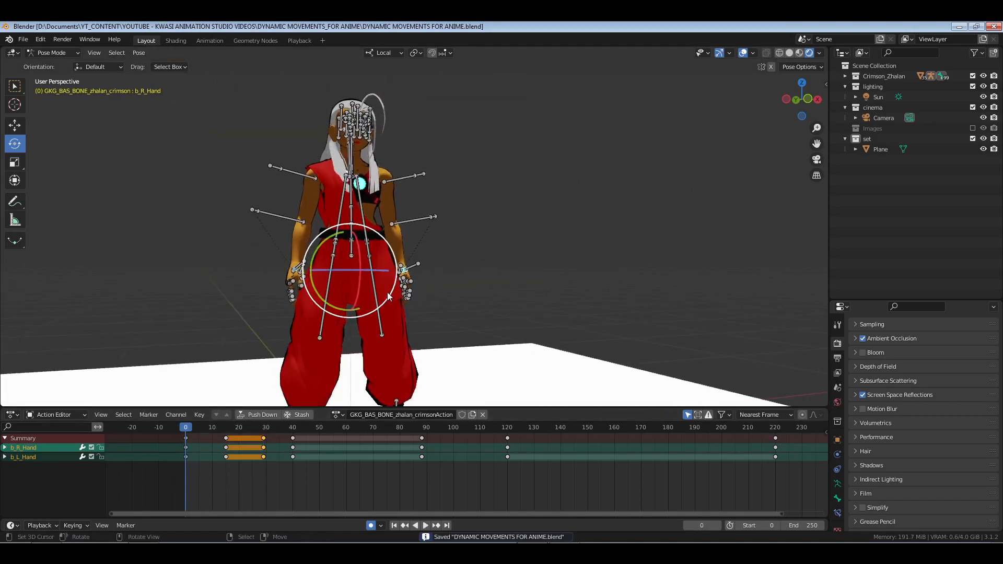
key("KP_0")
left_click(742, 54)
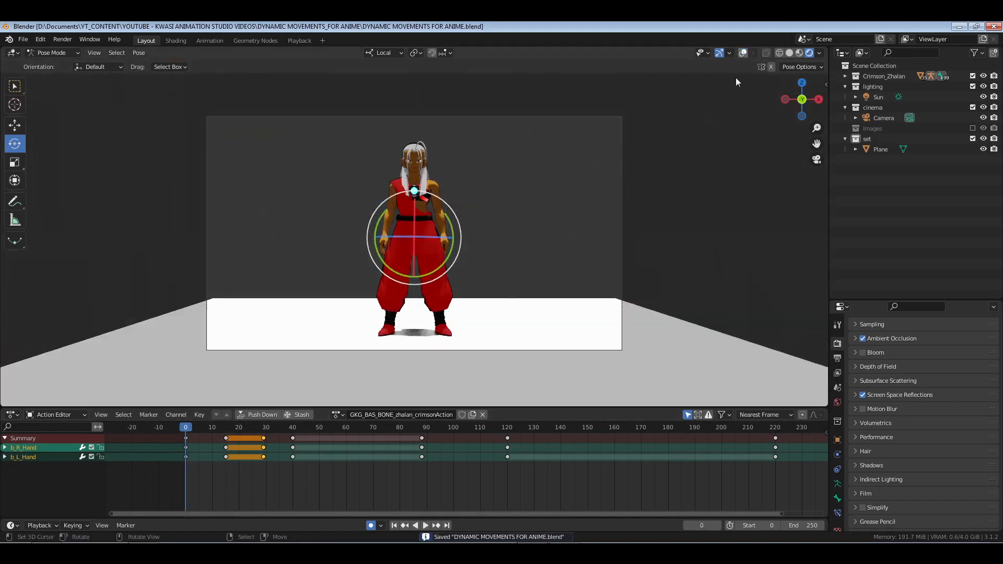
key("space")
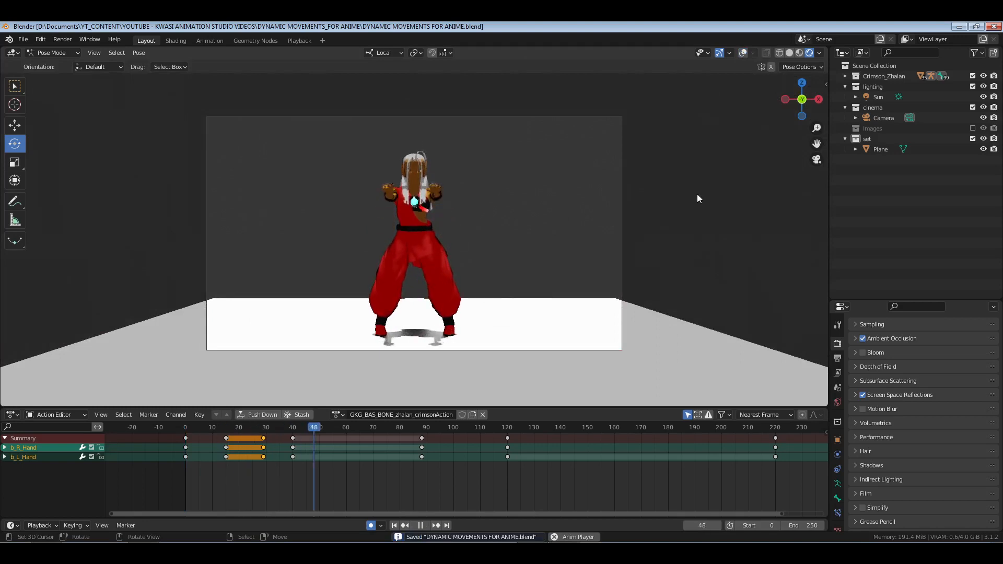
Go to frame 11, turn the overlays back on, and select the elbow bones' keyframes at frame 15
left_click_drag(323, 460, 215, 487)
left_click(742, 53)
left_click(744, 53)
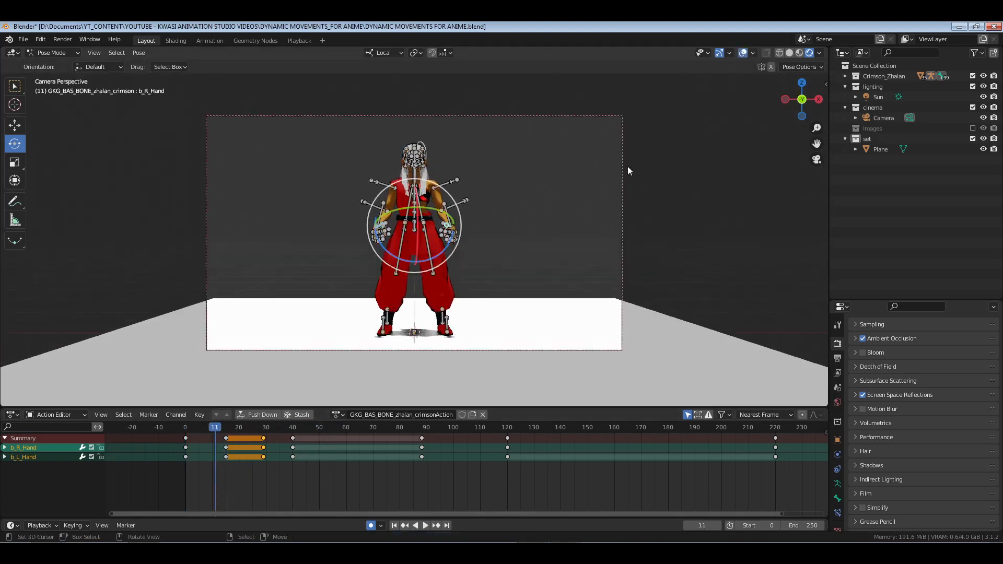
key("alt+a")
left_click_drag(459, 197, 477, 218)
left_click_drag(368, 196, 354, 212, "shift")
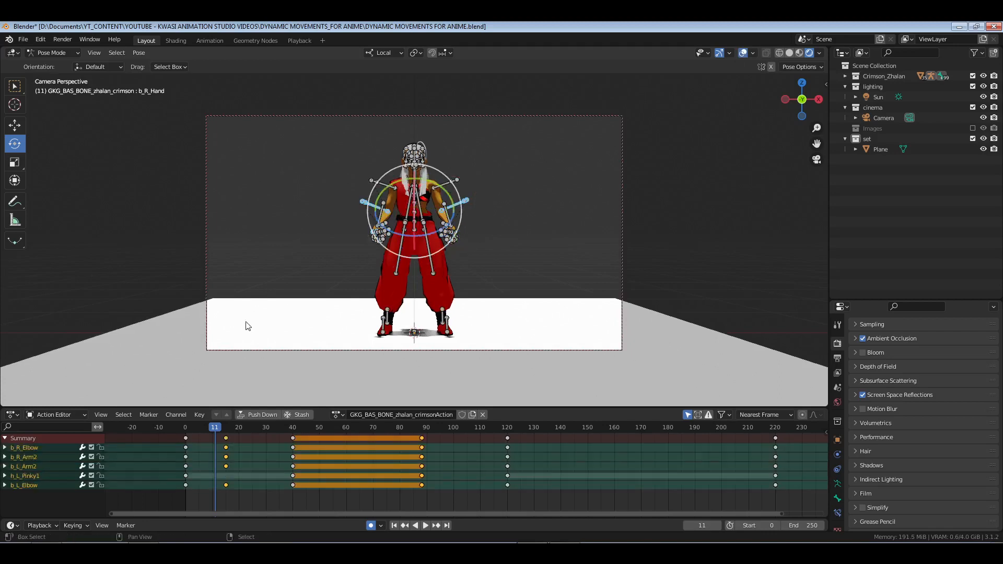
left_click(225, 436)
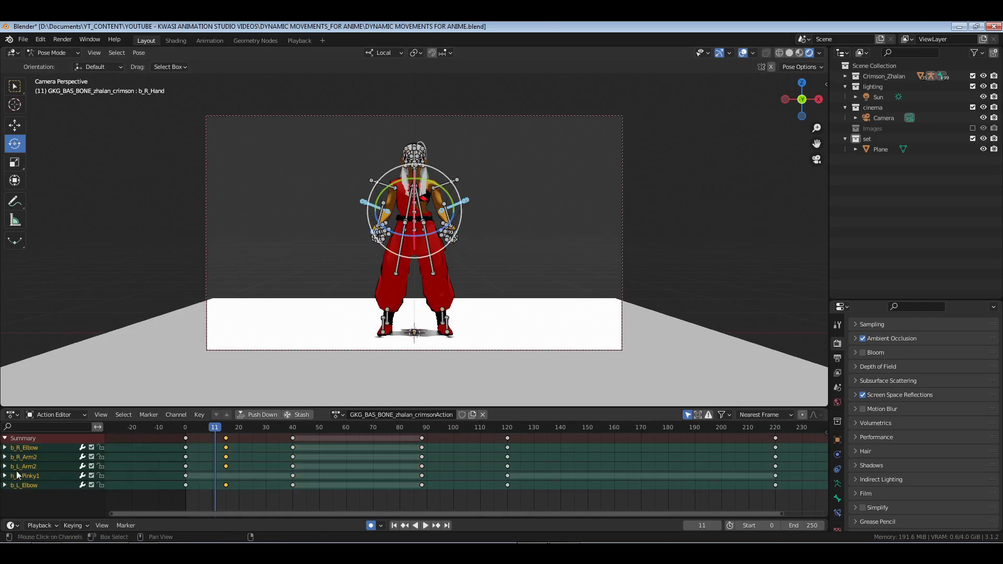
Select only the Elbow and Arm2 bones of both arms and move their frame 15 keyframes to frame 11
middle_click_drag(410, 246, 432, 273)
scroll(435, 256, "up", 2)
scroll(432, 269, "up", 3)
left_click_drag(418, 187, 462, 239)
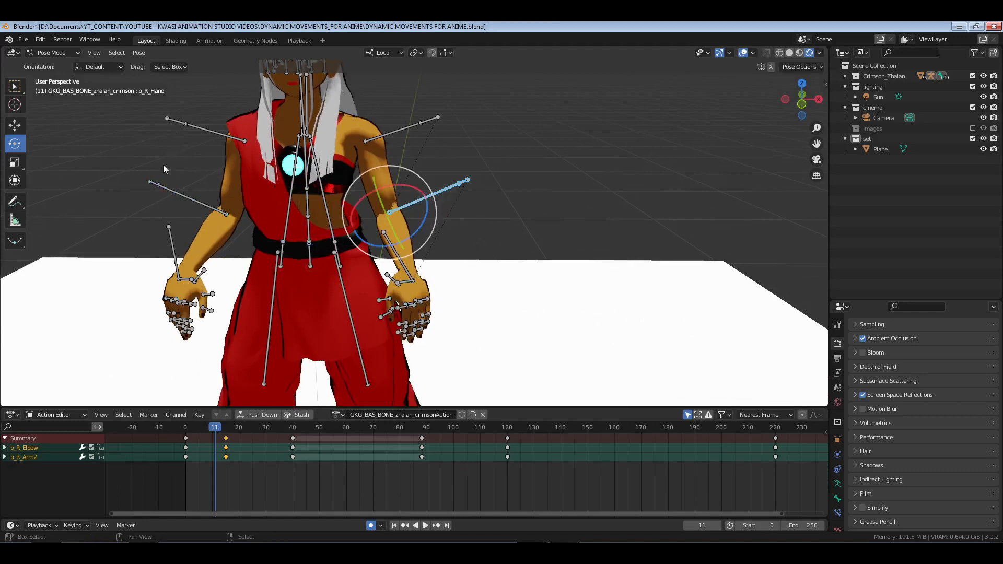
left_click_drag(126, 165, 196, 222, "shift")
middle_click_drag(255, 287, 275, 280)
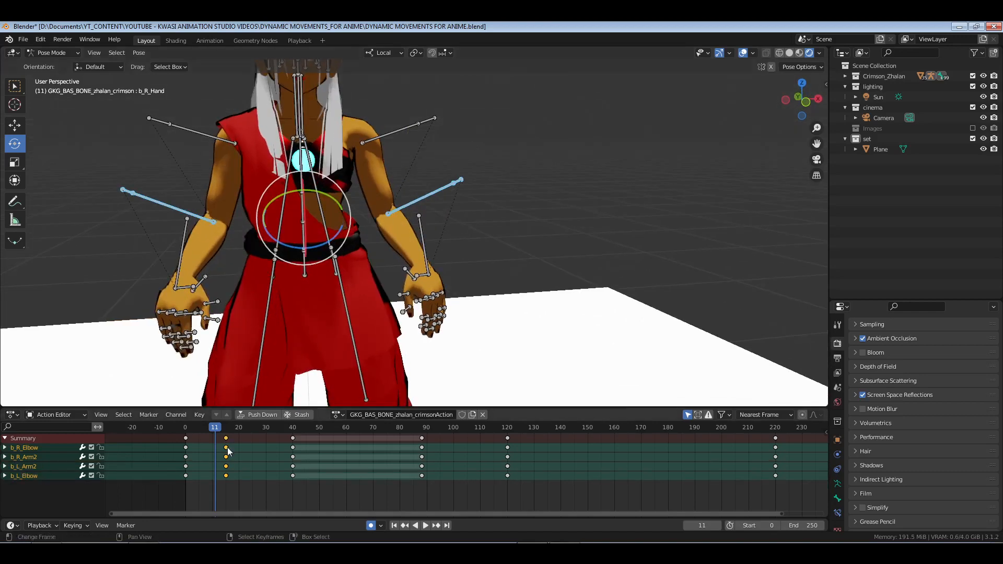
key("g")
left_click(219, 461)
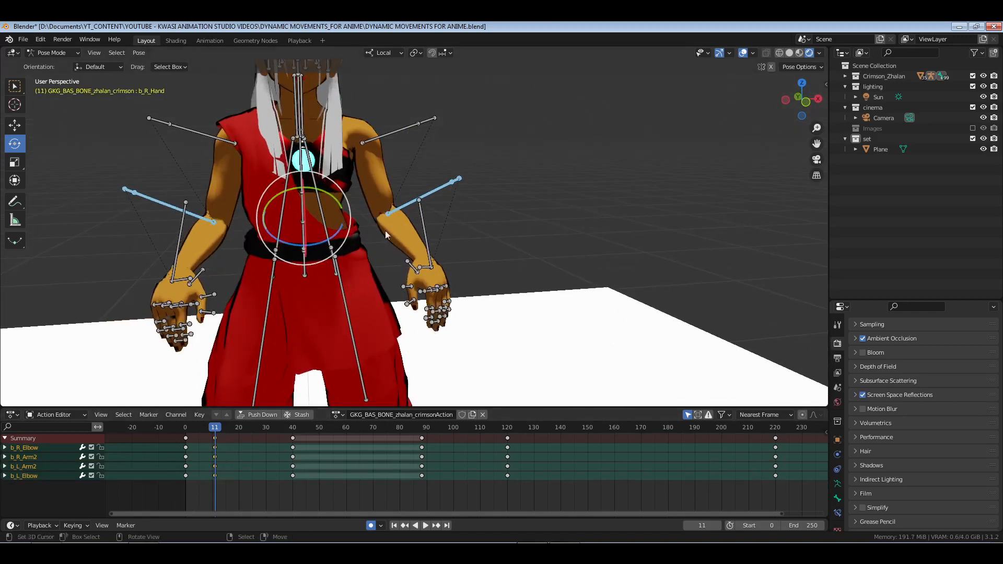
Set the transform orientation to Global and rotate both forearms' Elbow and Arm2 bones at frame 11
middle_click_drag(455, 235, 418, 156)
left_click(390, 54)
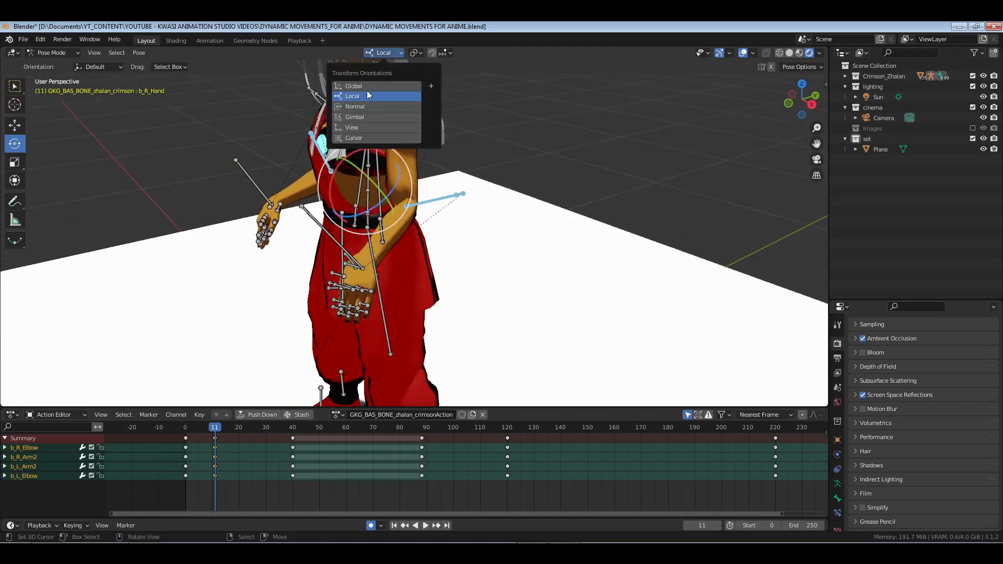
left_click(367, 90)
middle_click_drag(493, 204, 410, 160)
key("r")
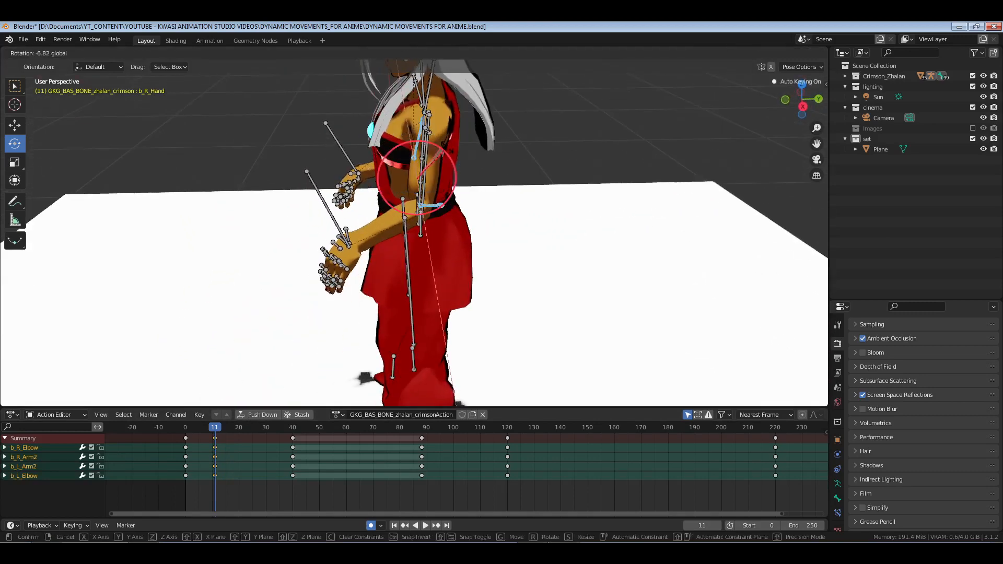
left_click_drag(445, 151, 449, 157)
Try rotating the Arm1 and ArmHelper bones of both upper arms at frame 11
middle_click_drag(366, 155, 458, 159)
left_click_drag(391, 115, 426, 149)
left_click_drag(262, 96, 149, 129, "shift")
middle_click_drag(523, 121, 444, 108)
left_click_drag(443, 107, 437, 101)
Move the upper-arm bones' frame 11 keyframes to frame 17
left_click_drag(211, 432, 243, 482)
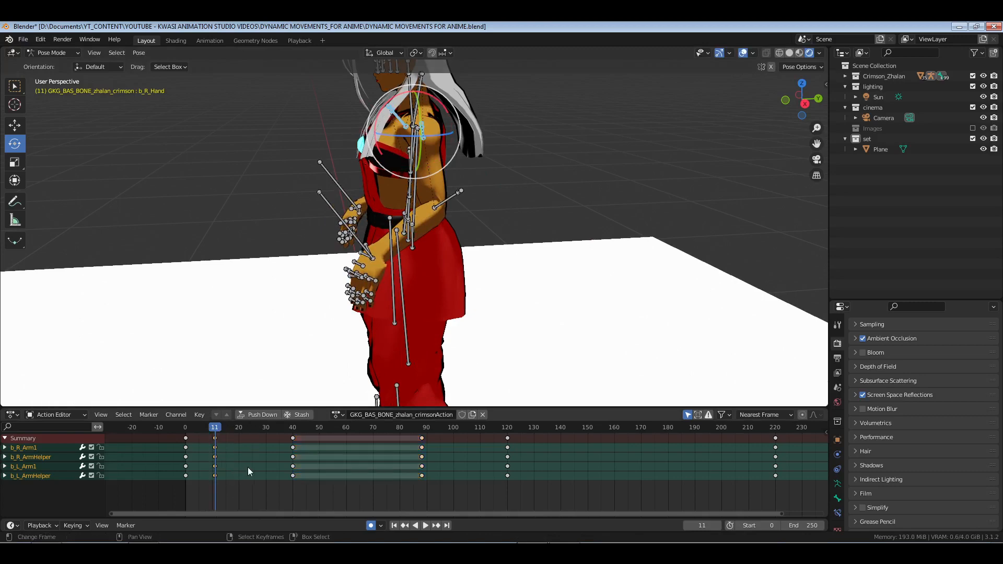
key("g")
left_click(264, 467)
Play the animation from frame 0 in camera view without overlays to check the arm timing
key("shift+Left")
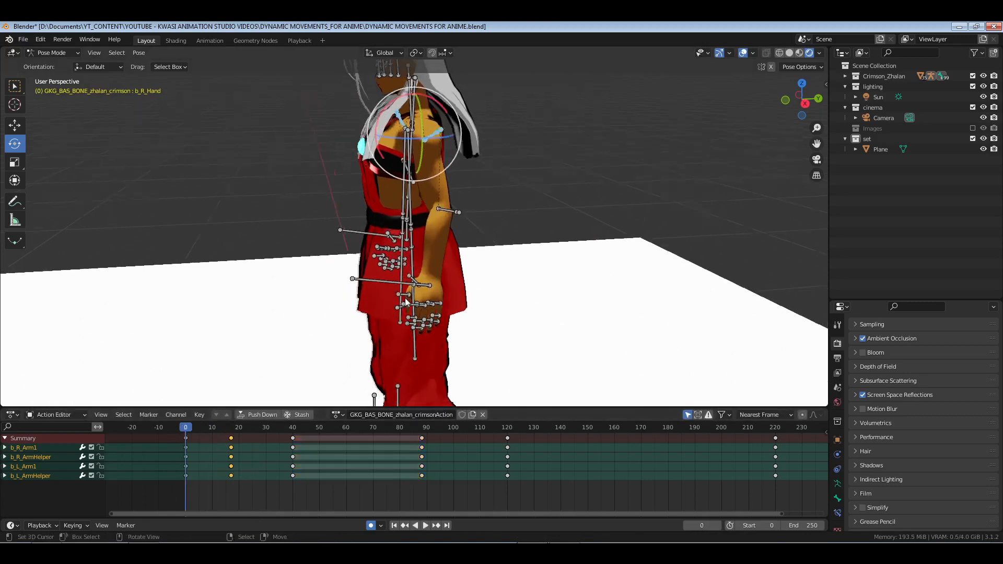
key("KP_0")
left_click(743, 52)
key("space")
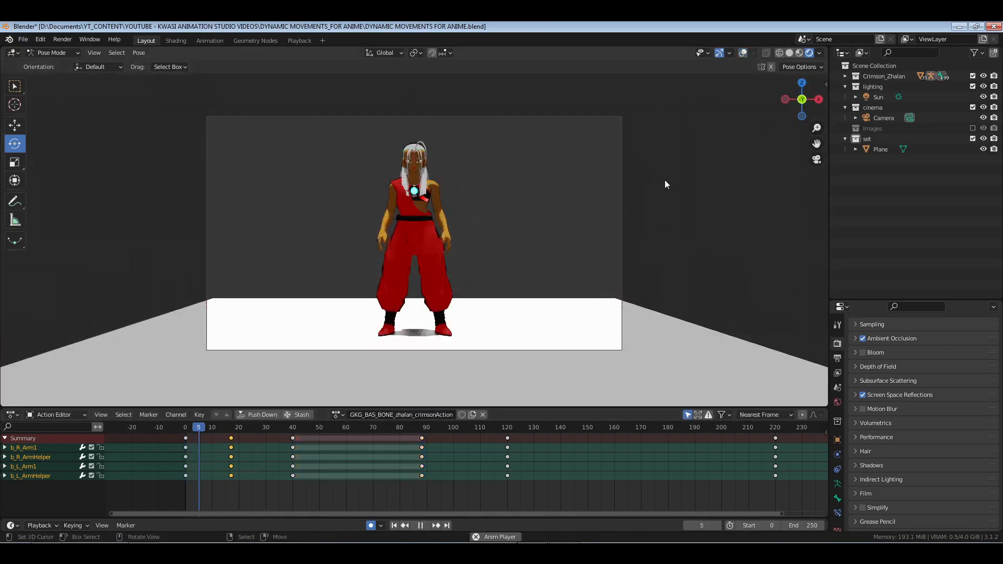
key("space")
Delete the upper-arm bones' keyframes at frame 17 and replay the animation
mouse_move(208, 480)
left_mouse_down()
mouse_move(224, 481)
mouse_move(212, 485)
left_mouse_up()
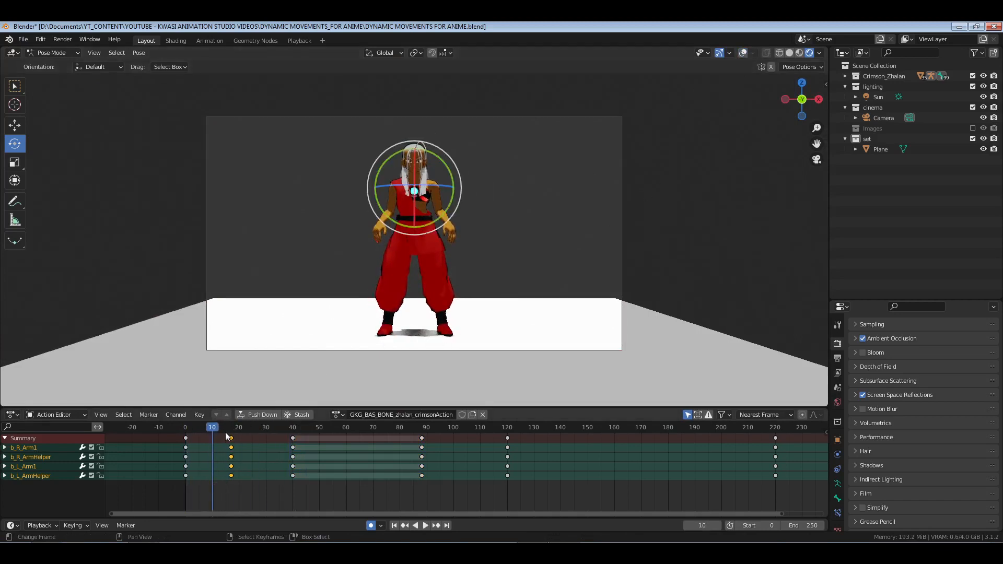
key("x")
left_click(255, 485)
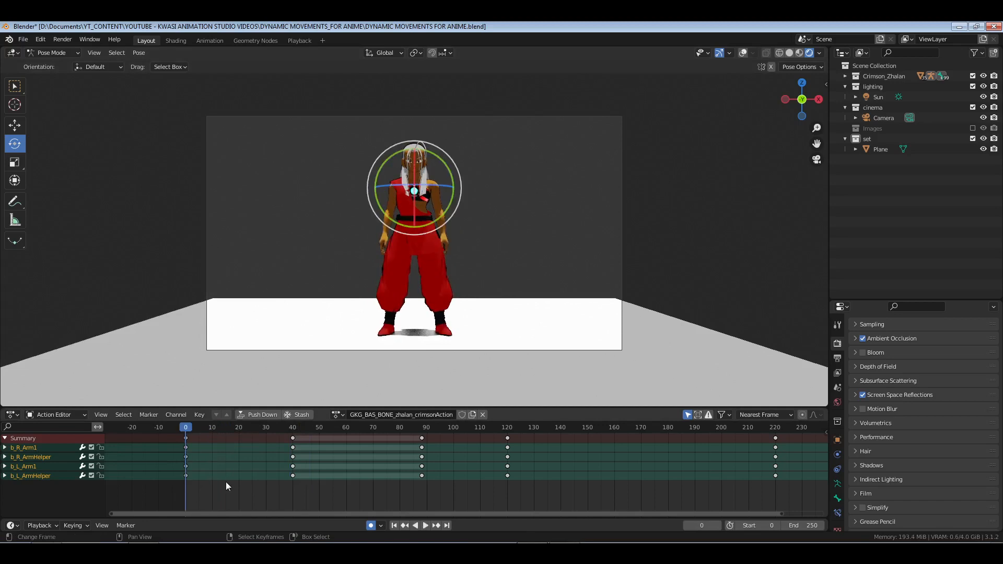
key("space")
key("space")
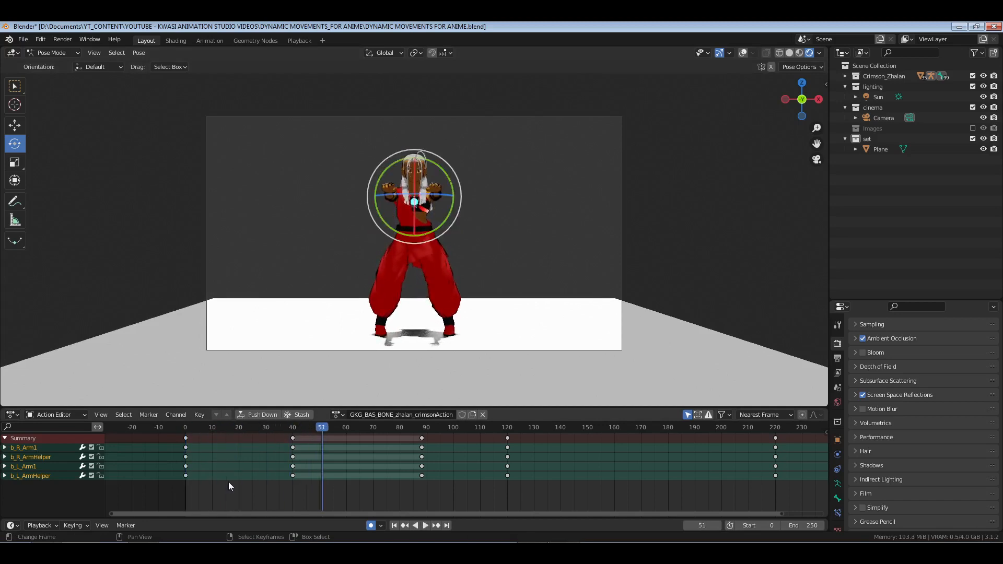
At frame 13, show the overlays and rotate both upper arms' Arm1 and ArmHelper bones outward
left_click_drag(213, 487, 220, 487)
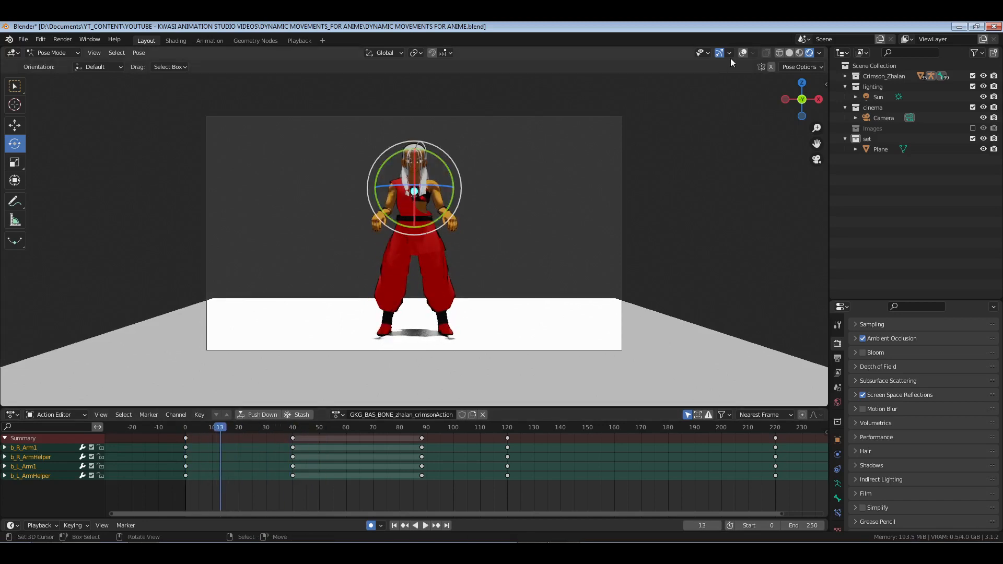
left_click(743, 53)
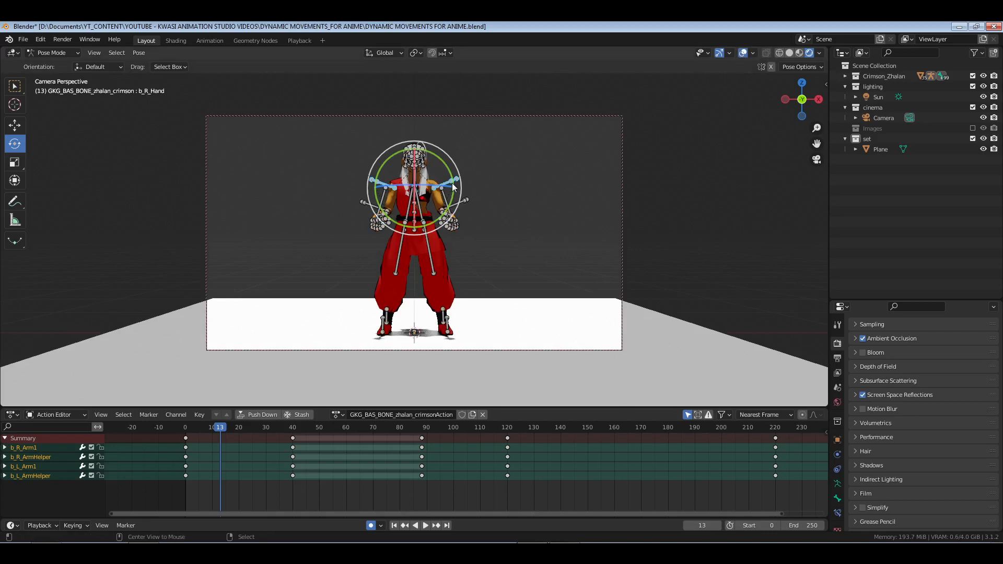
key("alt+a")
left_click_drag(447, 173, 469, 190)
left_click_drag(457, 157, 450, 153)
key("alt+a")
left_click_drag(382, 177, 348, 57)
key("alt+a")
left_click_drag(461, 177, 455, 155)
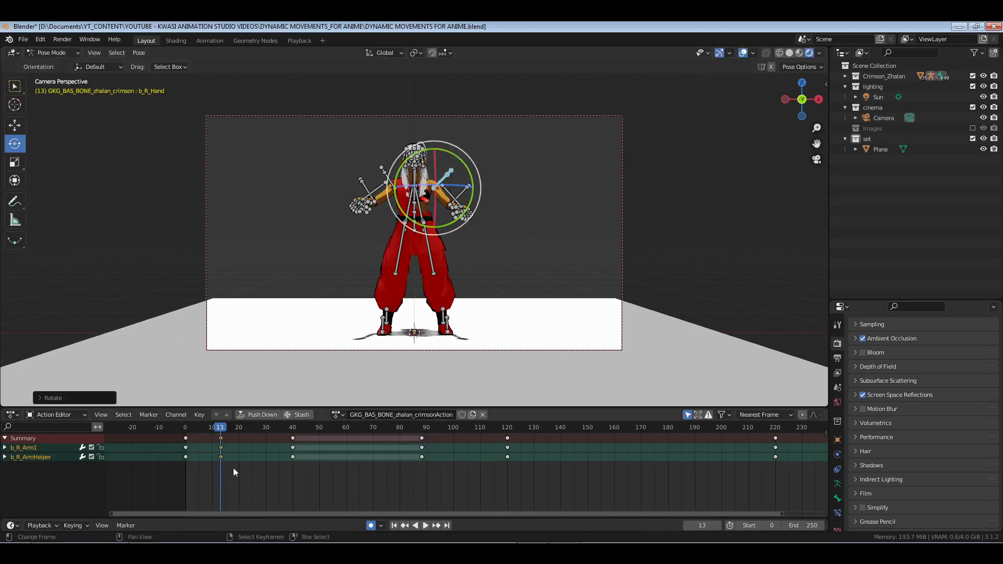
Snap the frame 13 keyframes of both upper arms to frame 22 and replay the animation from the start
key("shift+Left")
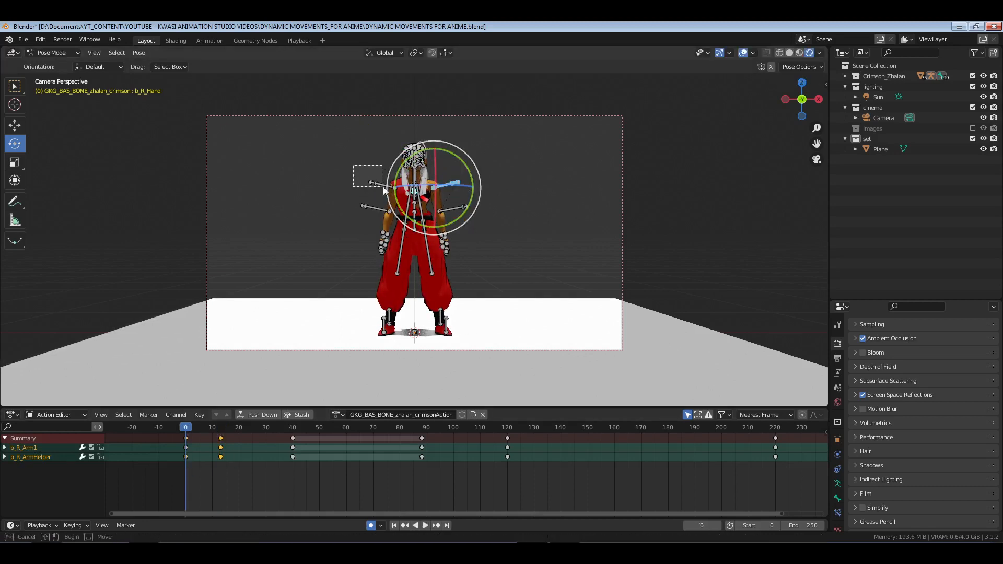
left_click_drag(383, 187, 385, 187, "shift")
key("space")
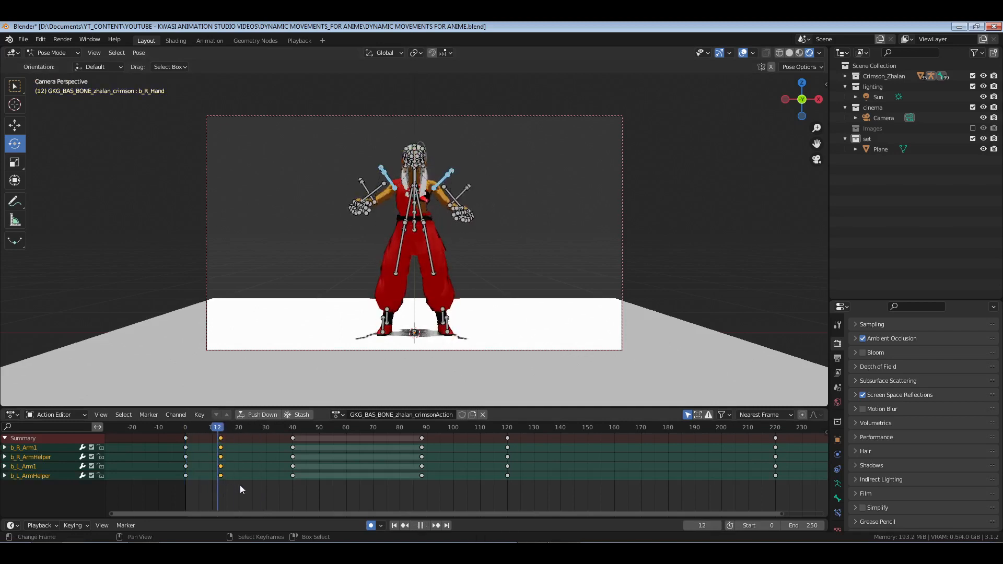
key("space")
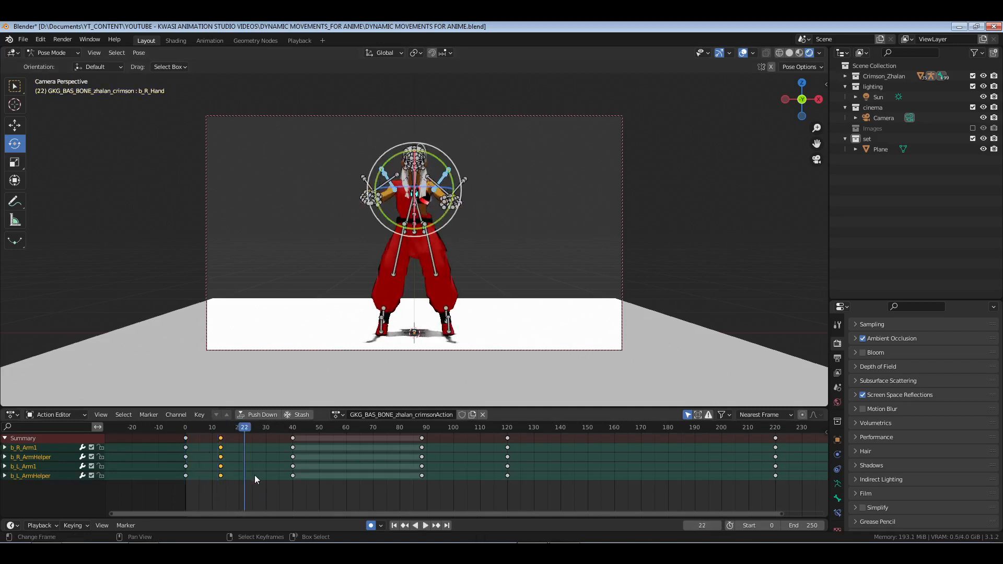
key("shift+s")
key("shift+Left")
key("space")
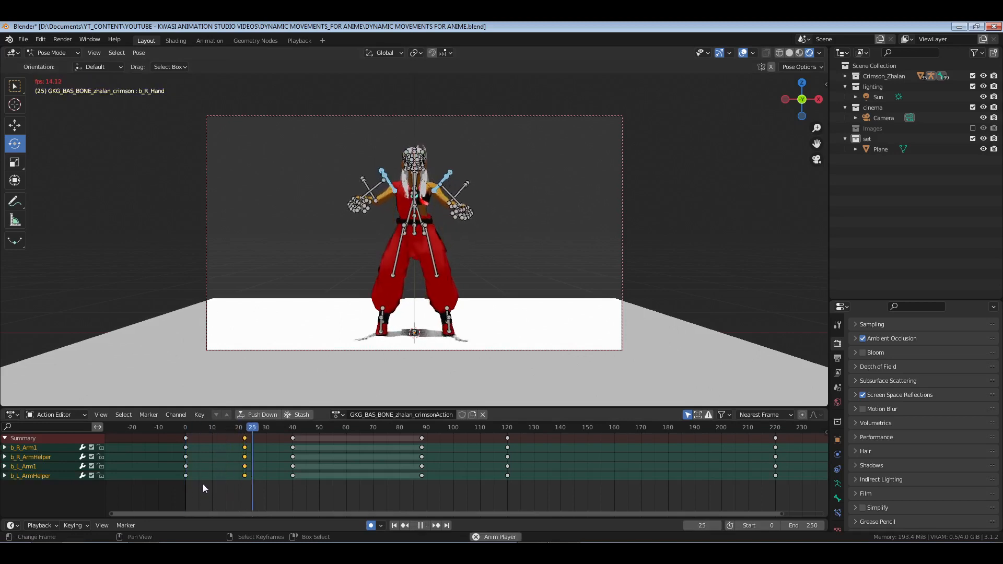
Duplicate the frame 11 keyframes of both arms' Elbow and Arm2 bones to frame 24 and replay the animation
key("space")
left_click(234, 488)
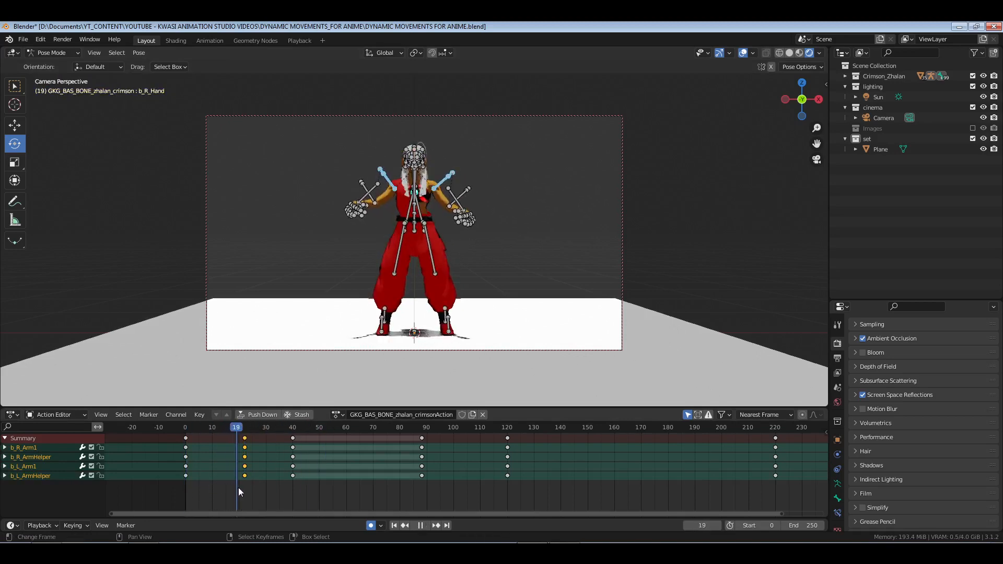
left_click_drag(239, 487, 231, 488)
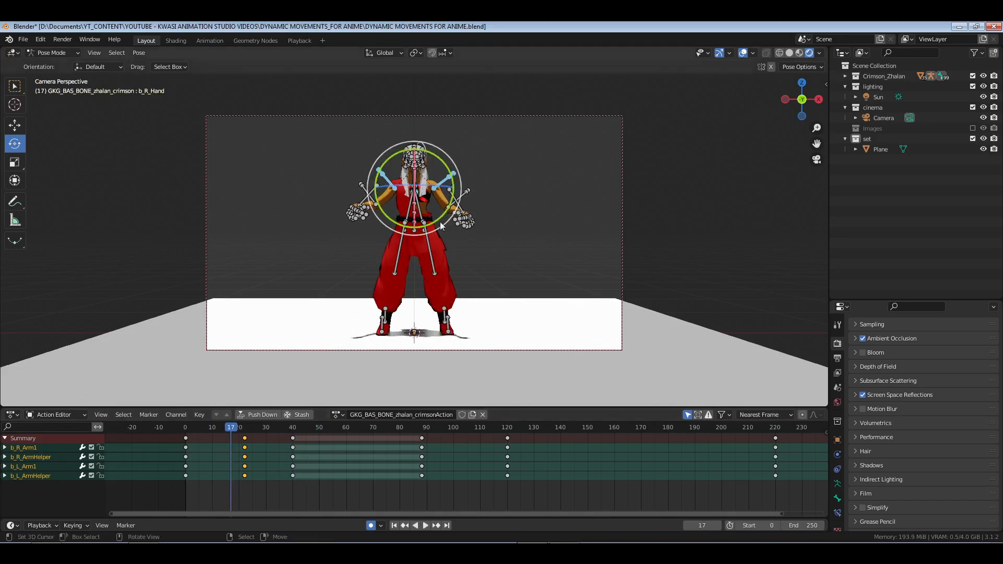
key("alt+a")
left_click_drag(459, 189, 466, 204)
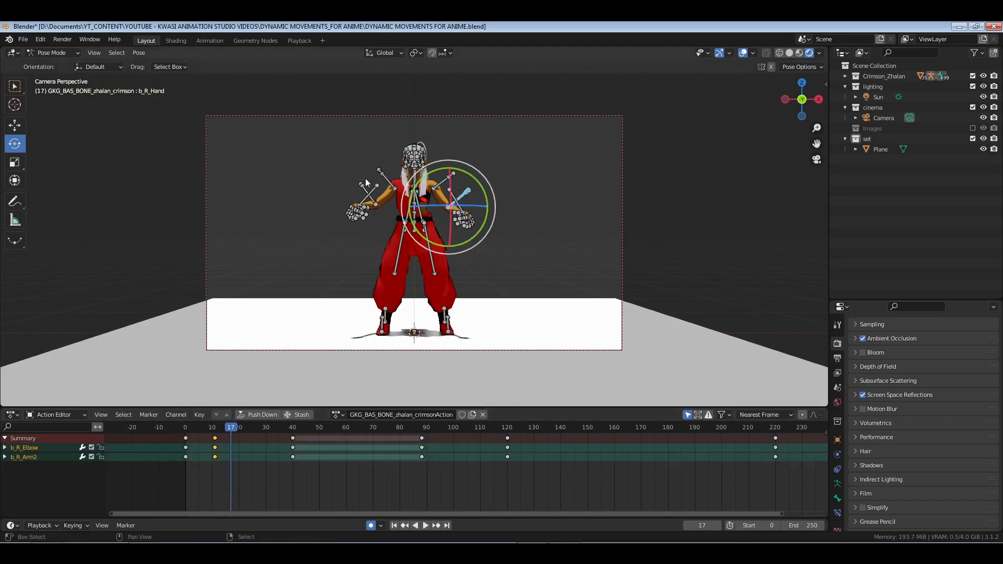
left_click_drag(333, 187, 337, 189, "shift")
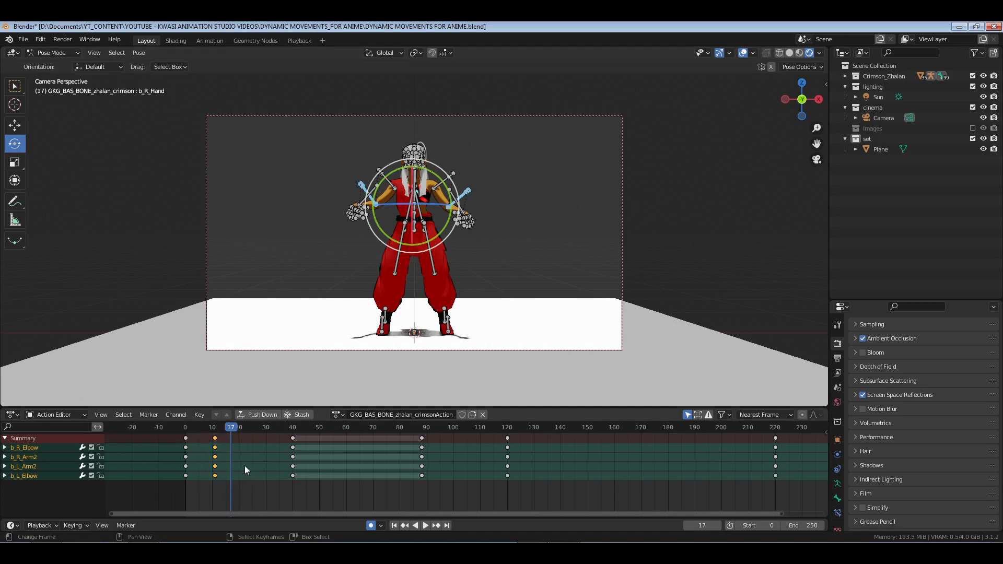
key("shift+d")
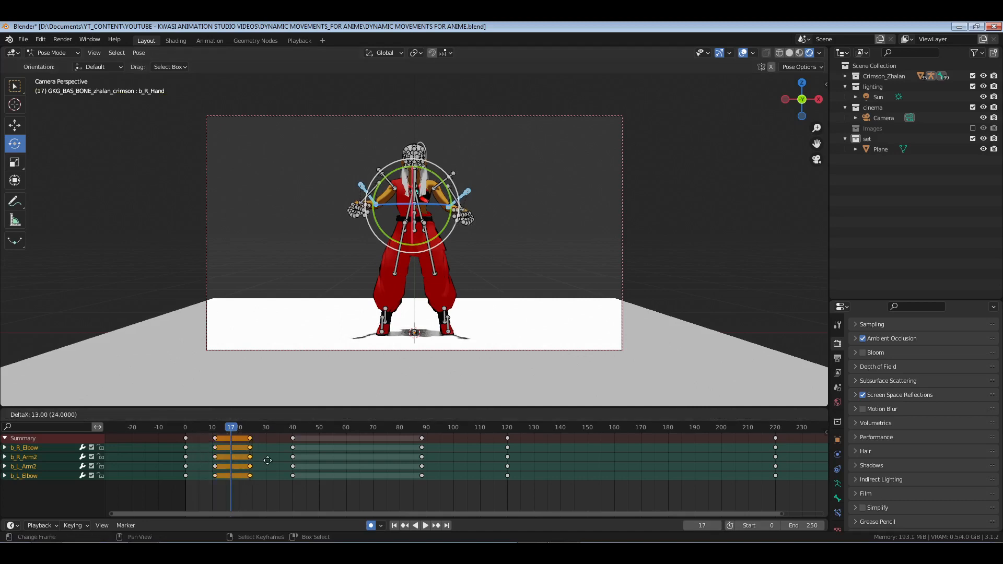
left_click(267, 460)
key("space")
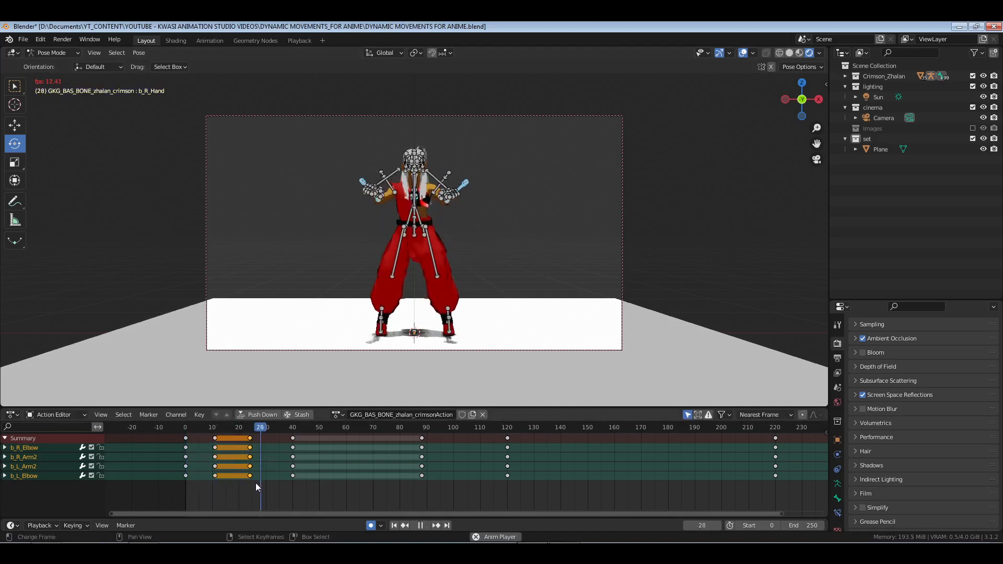
Move the duplicated Elbow and Arm2 keyframes to frame 16, and save the file before replaying
key("space")
left_click_drag(255, 482, 230, 482)
key("g")
left_click(246, 480)
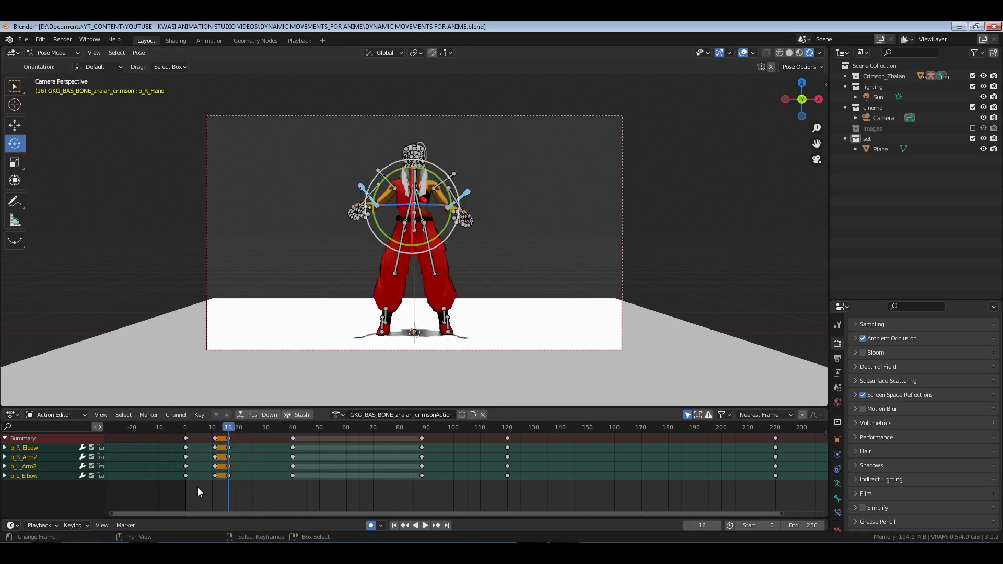
key("ctrl+s")
key("space")
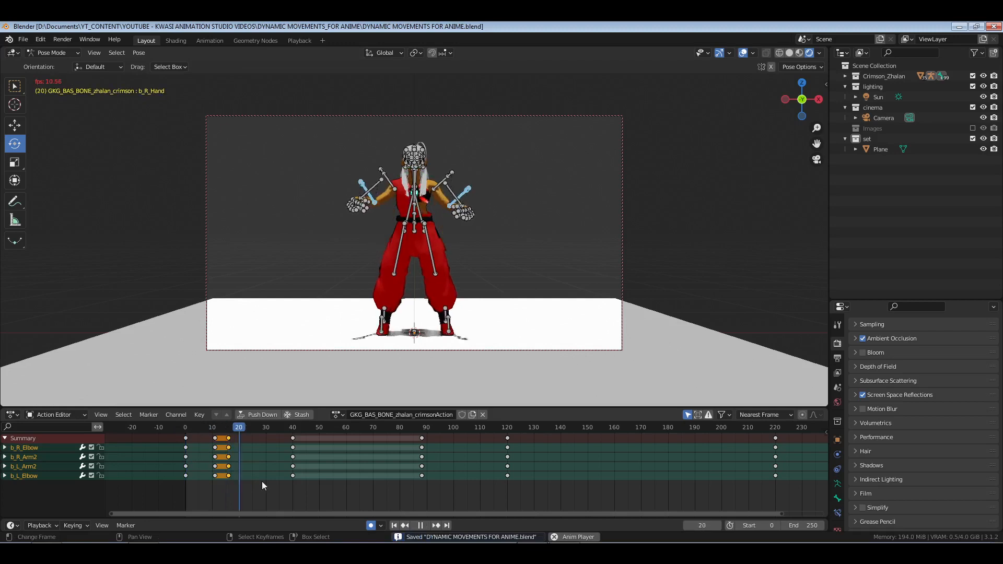
Move the frame 22 keyframes of both arms' Arm1 and ArmHelper bones to frame 8 and replay the animation
key("space")
left_click(226, 483)
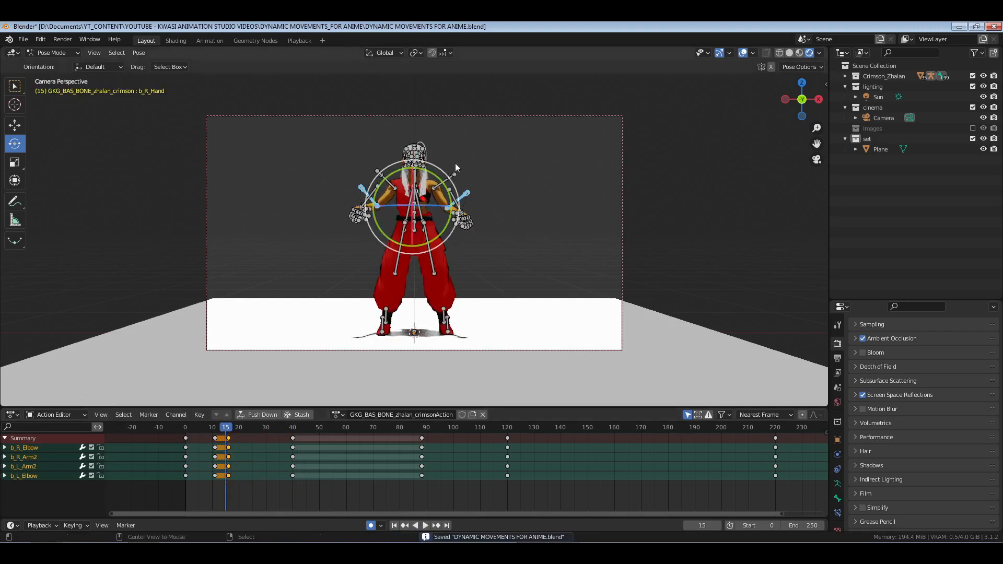
left_click(455, 163)
left_click(453, 177)
left_click_drag(369, 163, 390, 183)
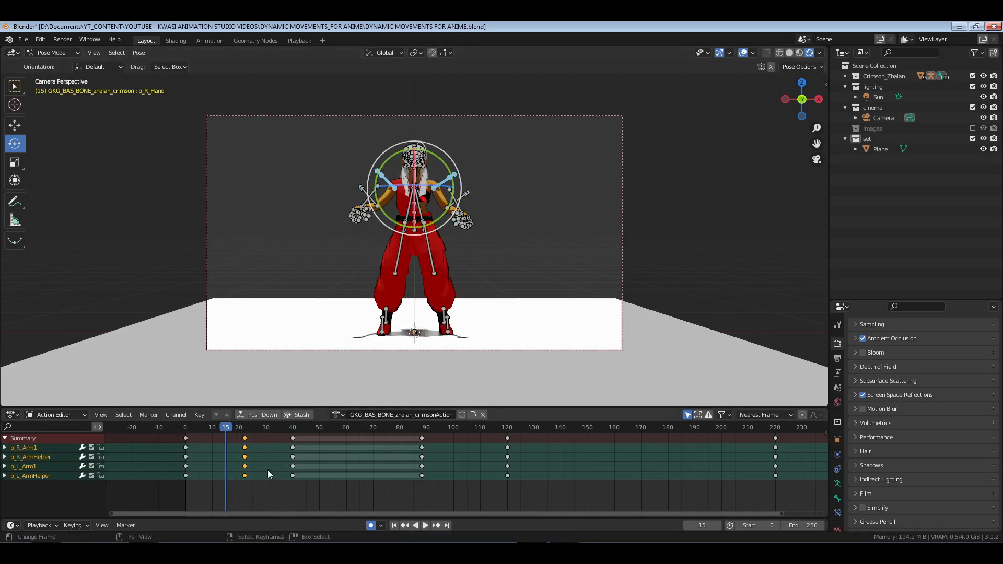
key("g")
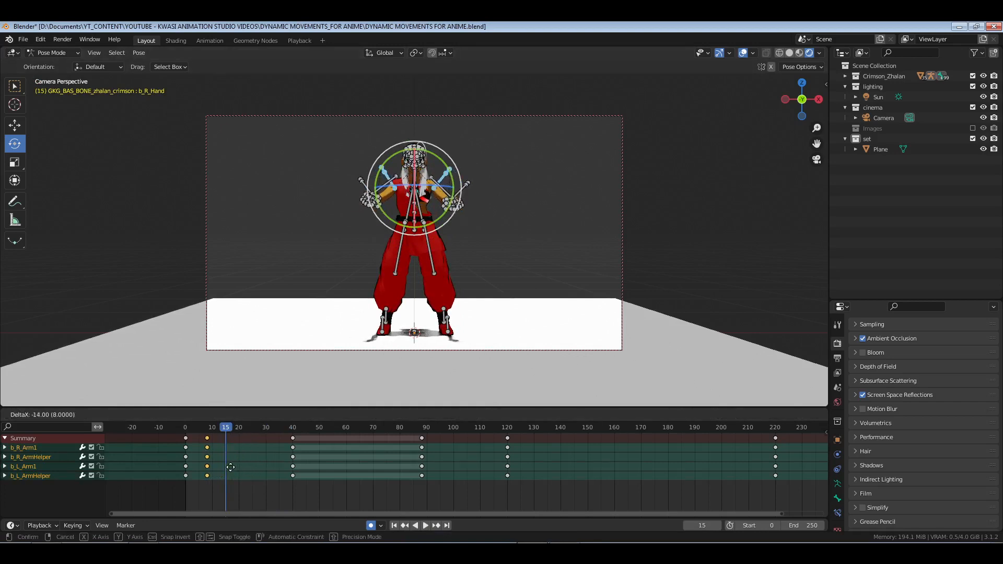
left_click(229, 470)
key("space")
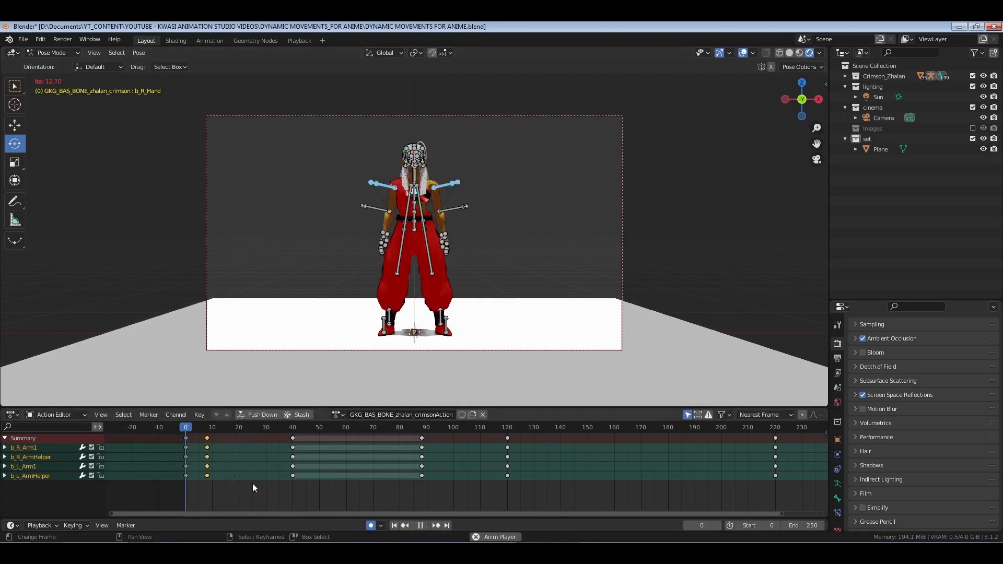
Try shifting all bones' keyframes from frames 8 to 40 four frames earlier, and undo the shift after replaying it
mouse_move(253, 483)
left_mouse_down()
mouse_move(234, 484)
mouse_move(247, 485)
left_mouse_up()
key("a")
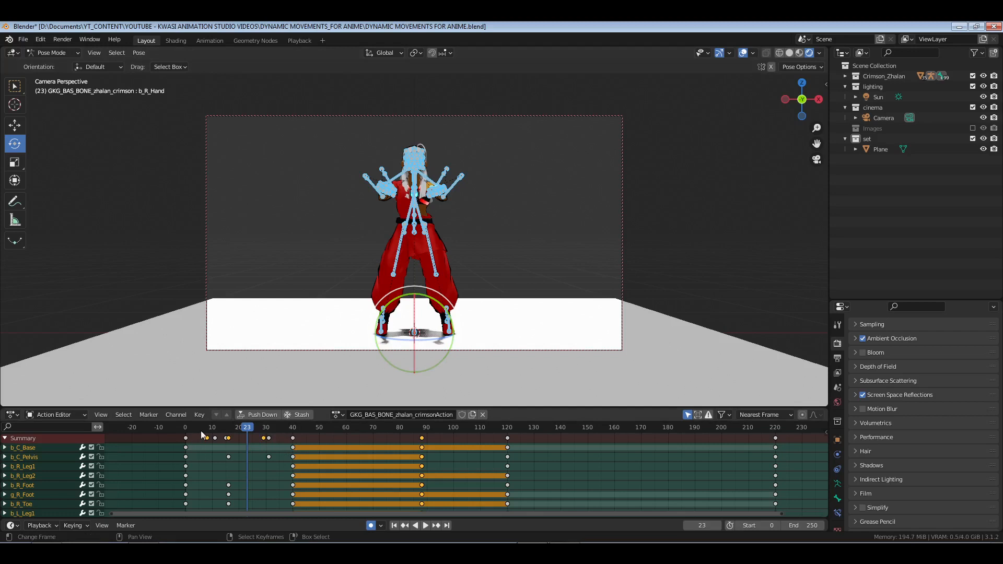
left_click_drag(201, 432, 303, 464)
key("g")
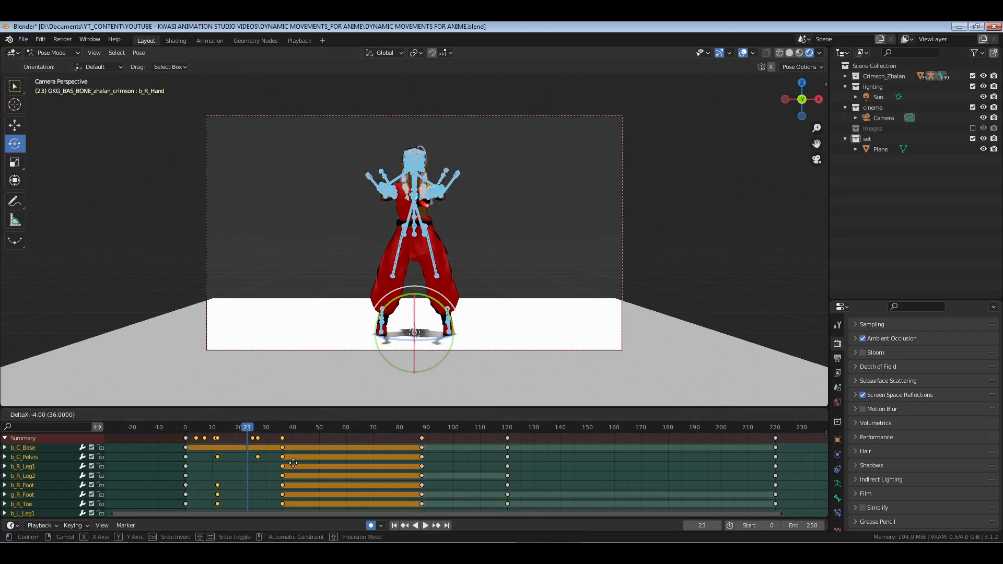
left_click(291, 464)
left_click(177, 458)
key("space")
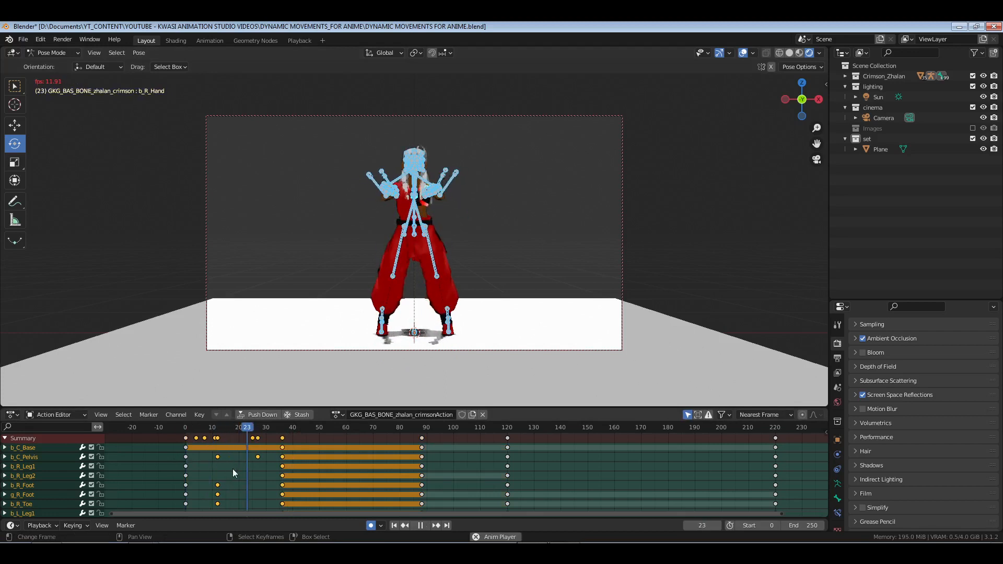
key("space")
left_click(150, 472)
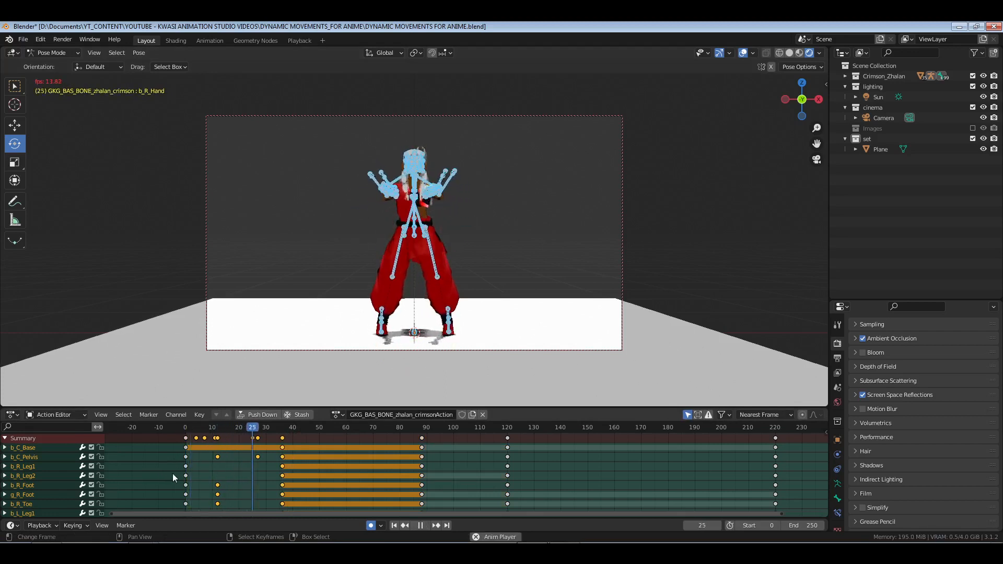
key("space")
key("ctrl+z")
key("ctrl+z")
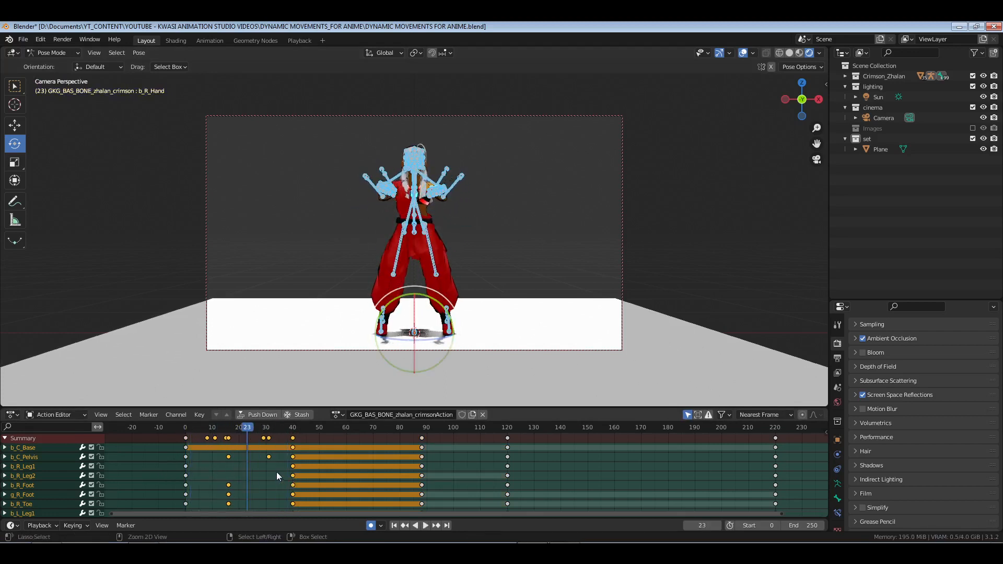
Play the animation onward from frame 23 and examine the movement between frames 88 and 136, ending at frame 88
key("space")
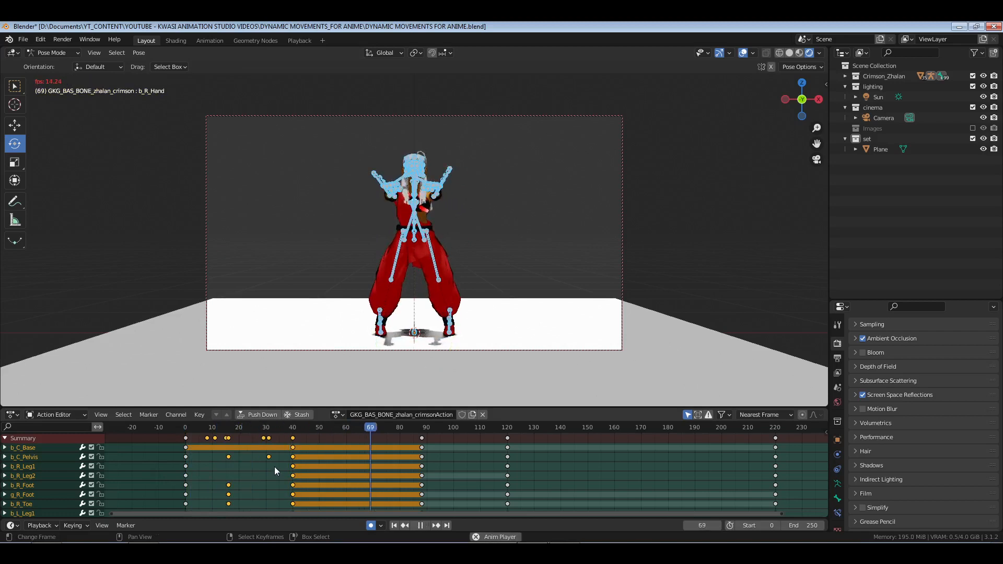
key("space")
key("space")
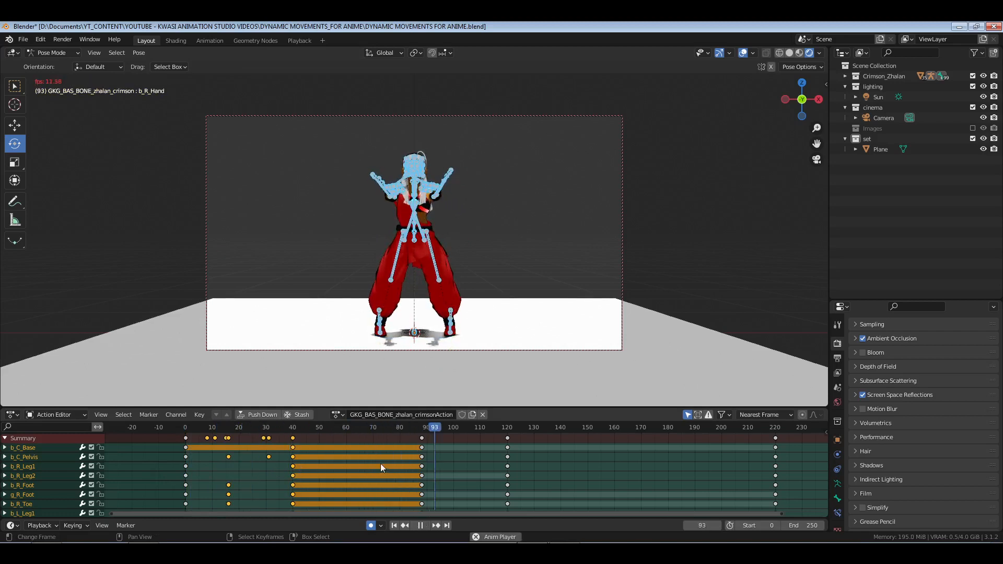
key("space")
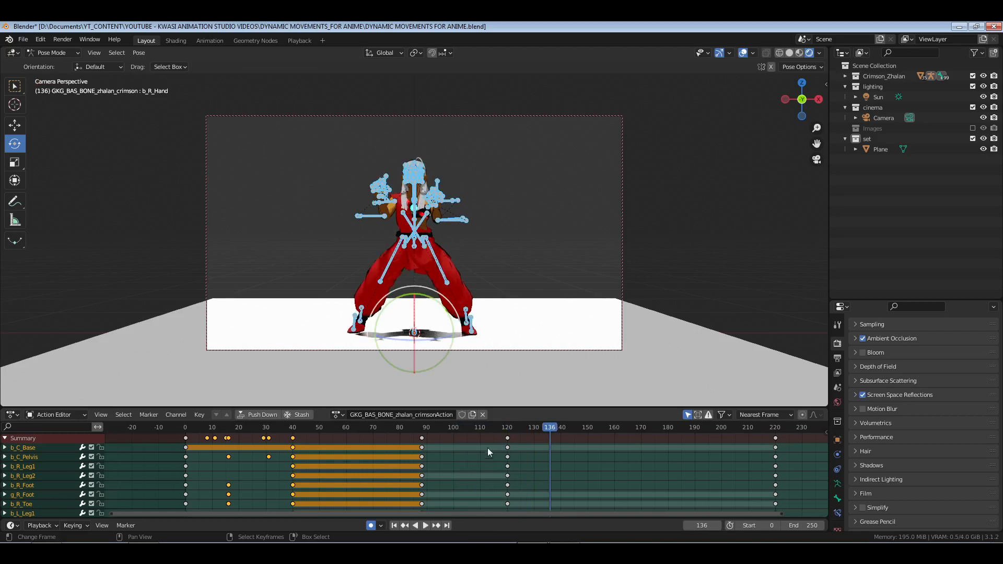
left_click(451, 431)
key("space")
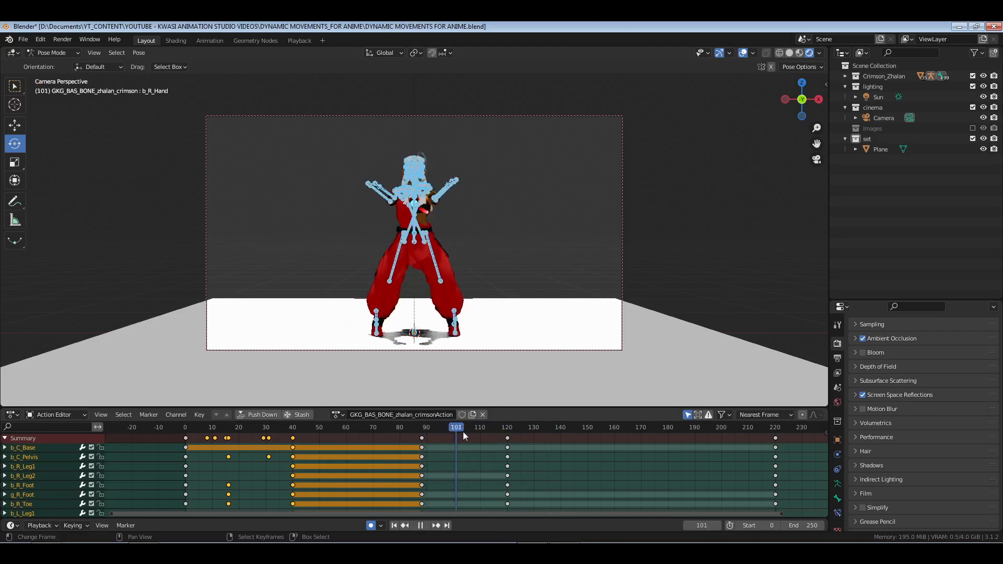
mouse_move(478, 431)
left_mouse_down()
mouse_move(454, 433)
mouse_move(506, 433)
mouse_move(458, 435)
left_mouse_up()
key("space")
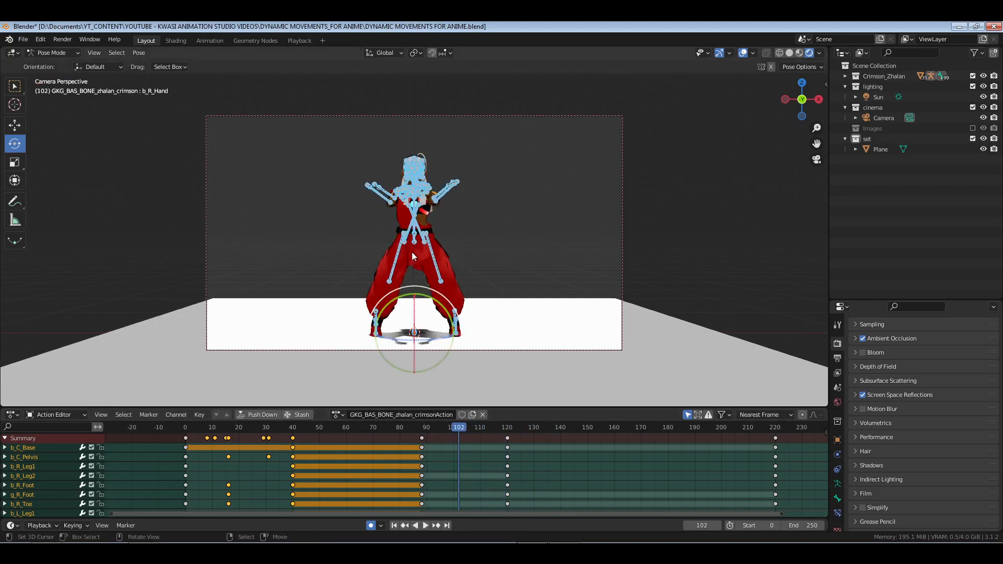
left_click(419, 427)
key("space")
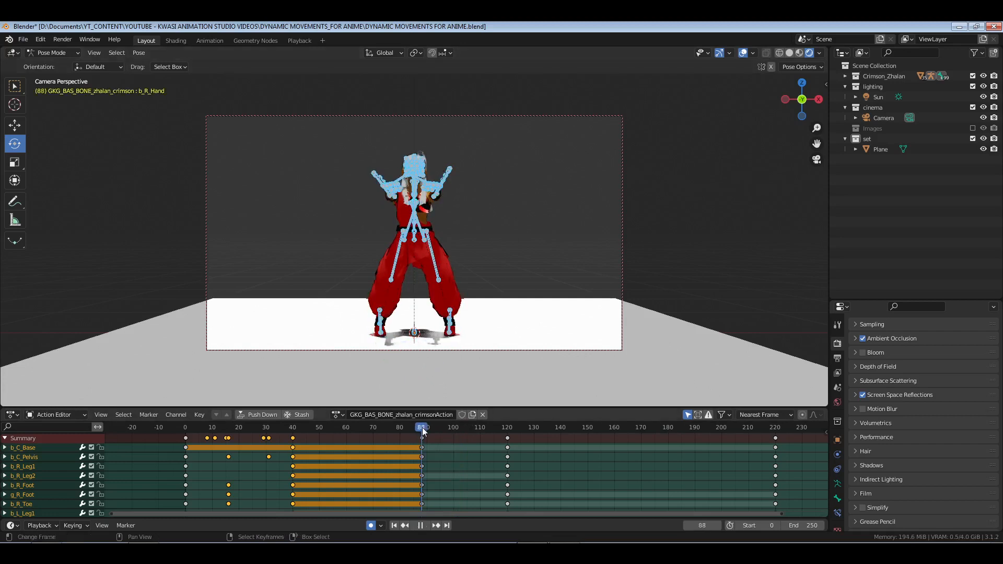
mouse_move(425, 430)
left_mouse_down()
mouse_move(477, 431)
mouse_move(422, 434)
left_mouse_up()
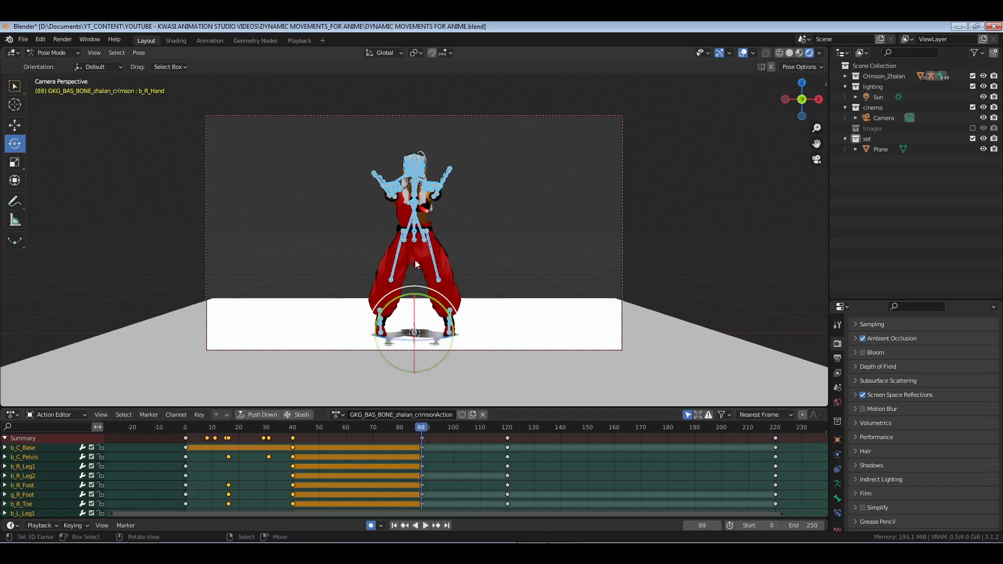
Duplicate the frame 88 keyframes of all bones except b_C_Pelvis to frame 100
left_click(415, 237)
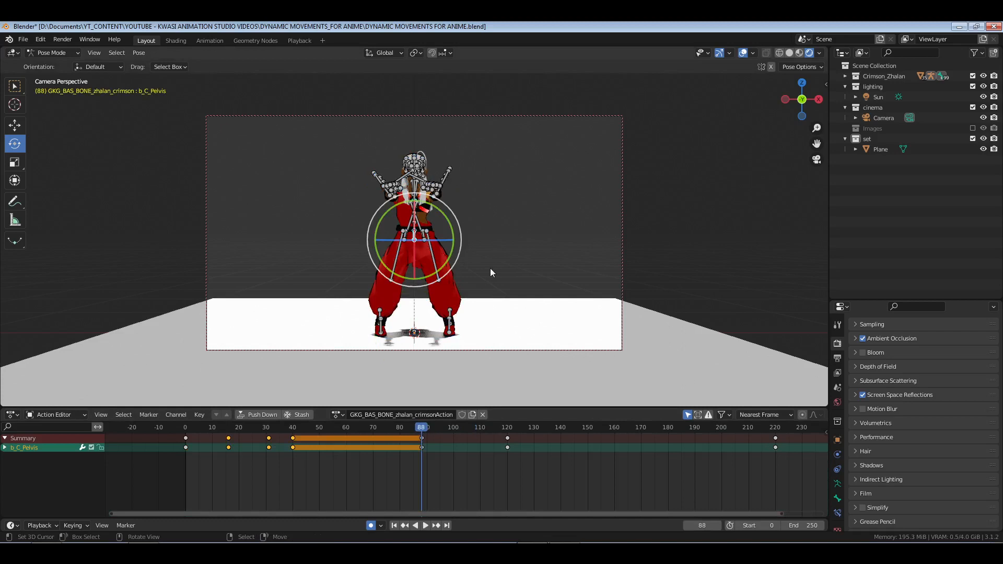
key("a")
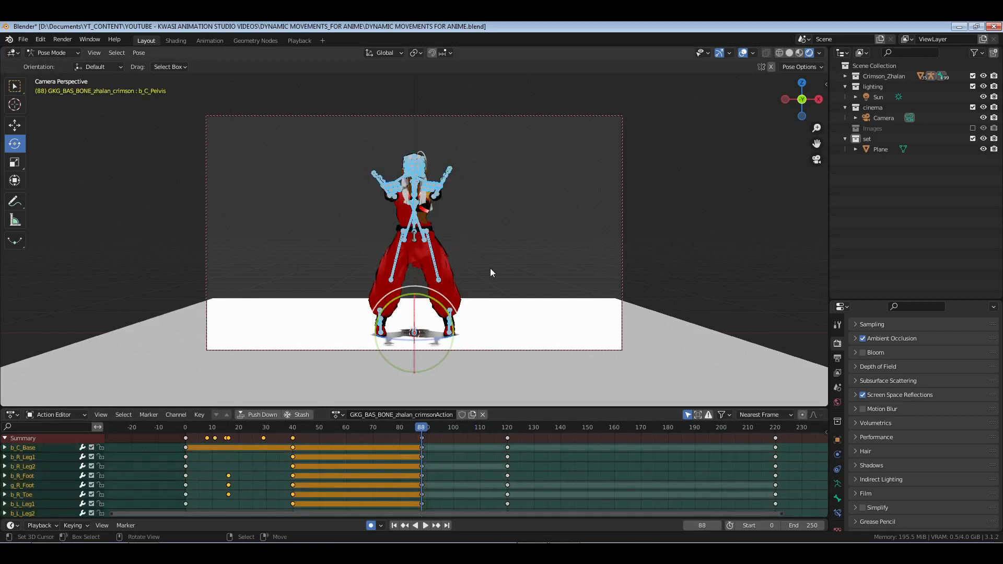
right_click_drag(412, 434, 437, 467)
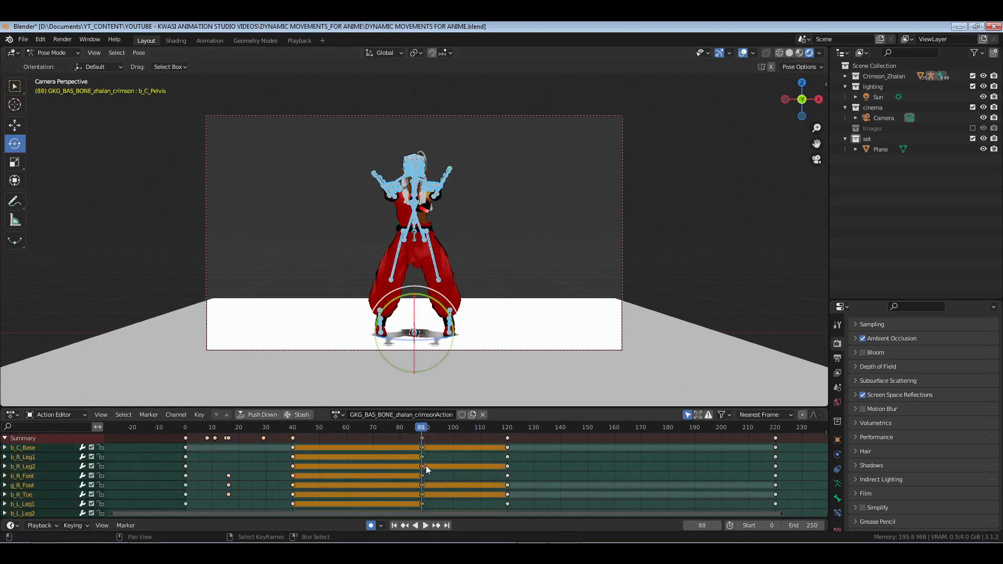
key("g")
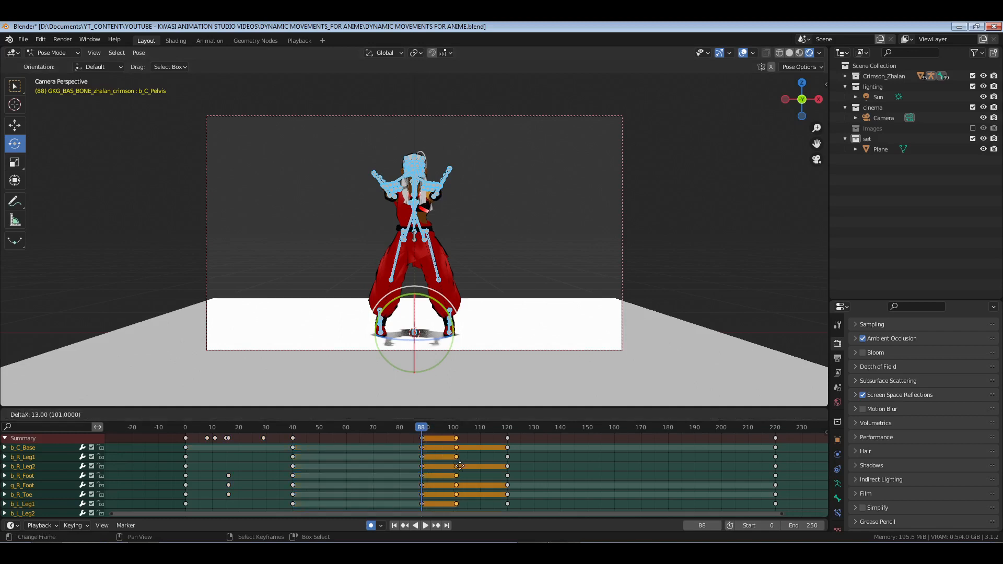
left_click(458, 466)
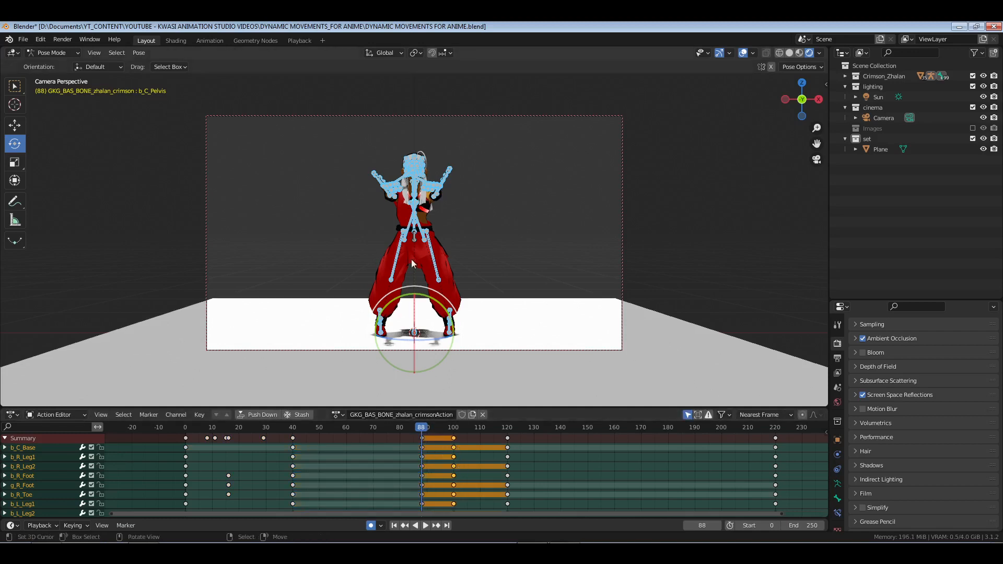
Raise the b_C_Pelvis bone about 0.02 m along global Z at frame 97 and insert a pelvis keyframe at frame 106
left_click(413, 238)
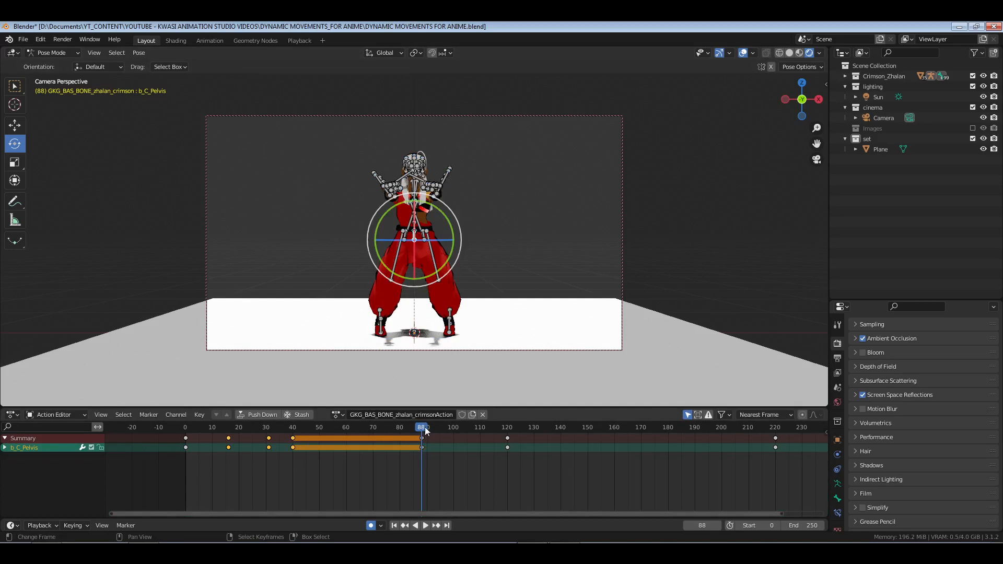
left_click_drag(425, 432, 445, 427)
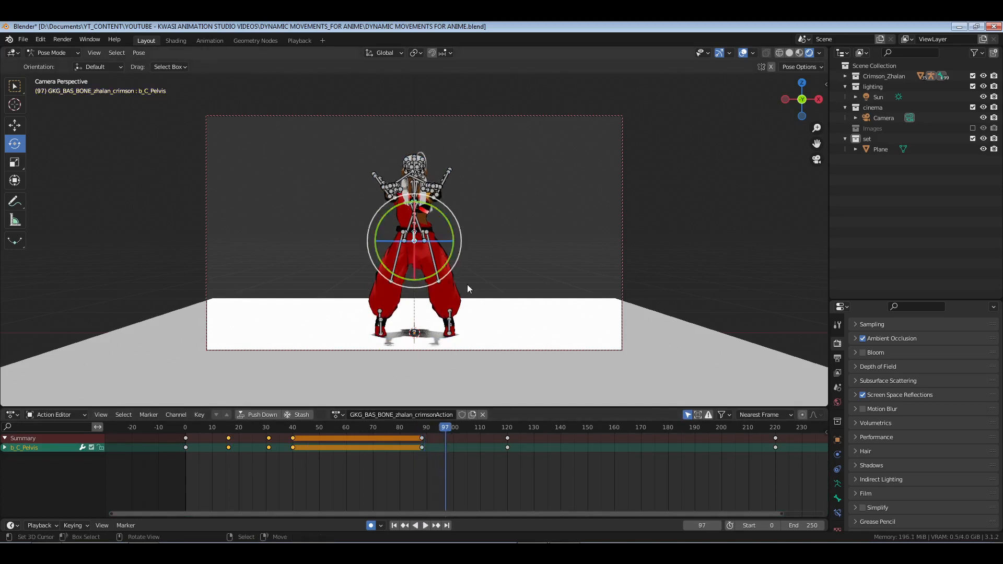
key("g")
key("z")
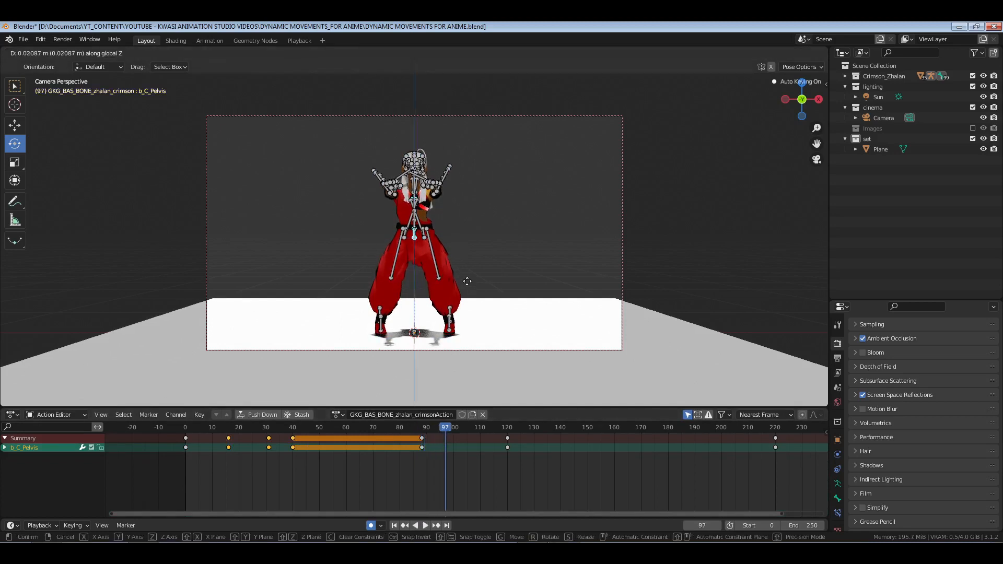
left_click(439, 319)
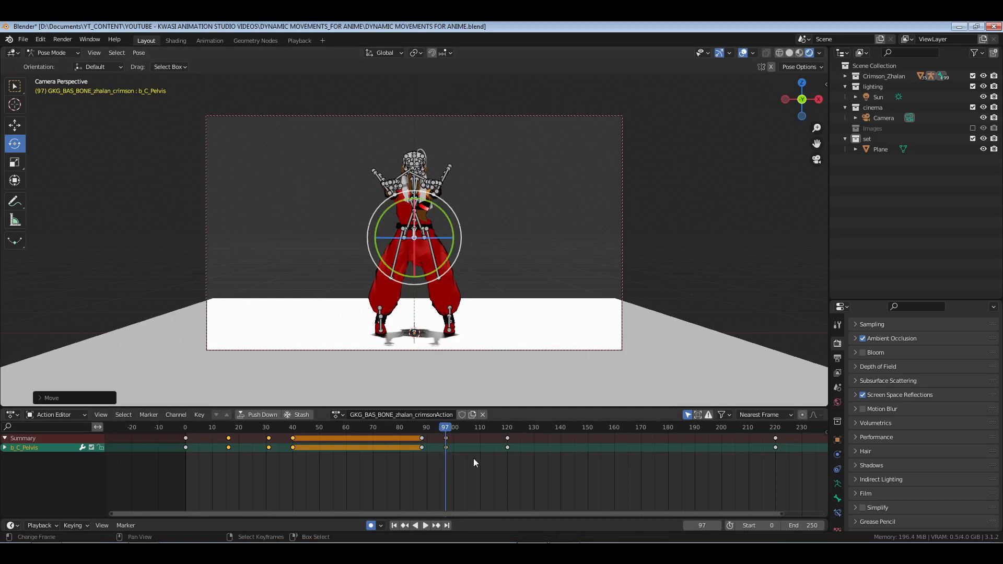
left_click(469, 458)
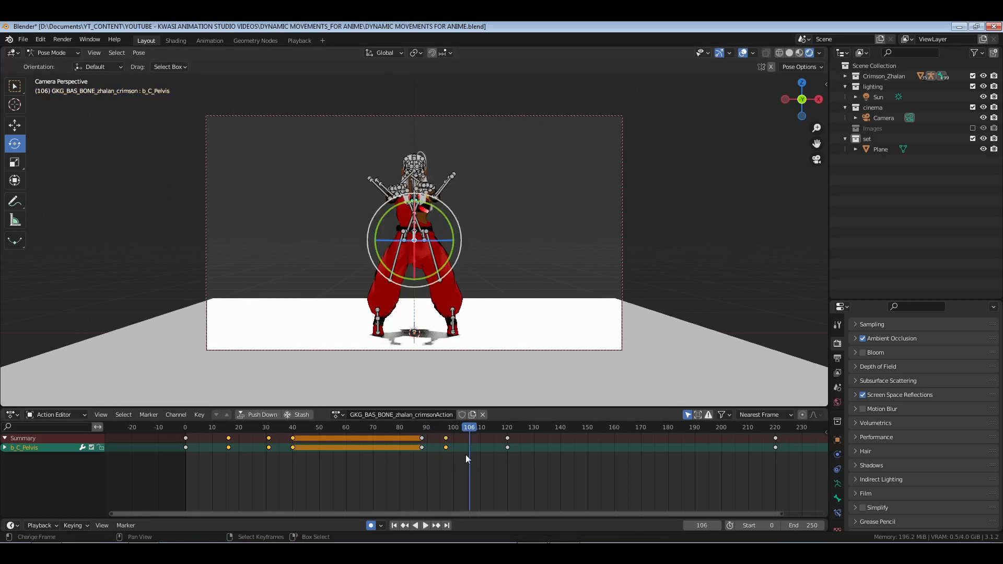
key("i")
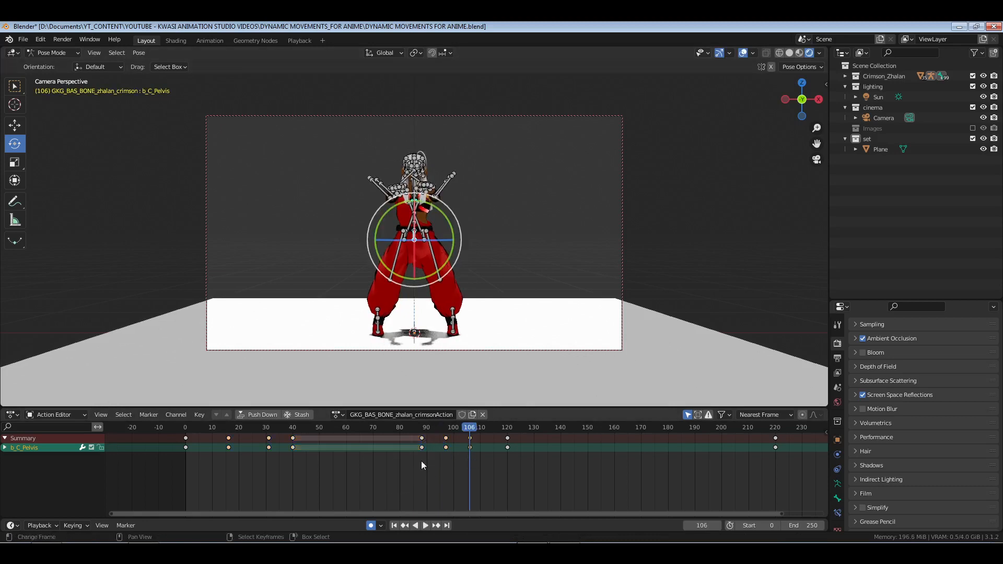
Go to frame 97, select the b_R_Foot and b_L_Foot bones, and set the transform orientation to Local
left_click_drag(469, 455, 447, 462)
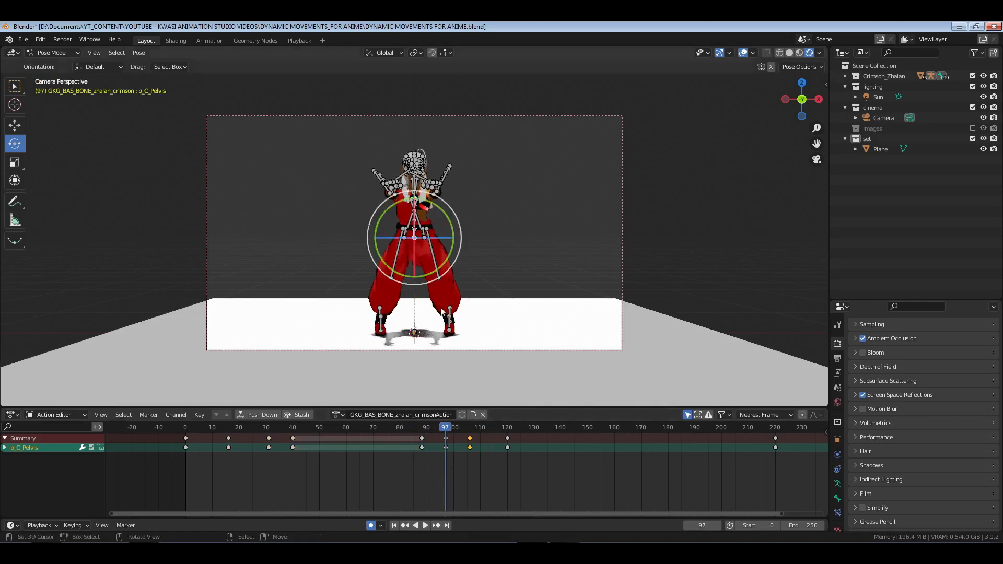
middle_click_drag(489, 295, 429, 331)
left_click_drag(429, 330, 446, 351)
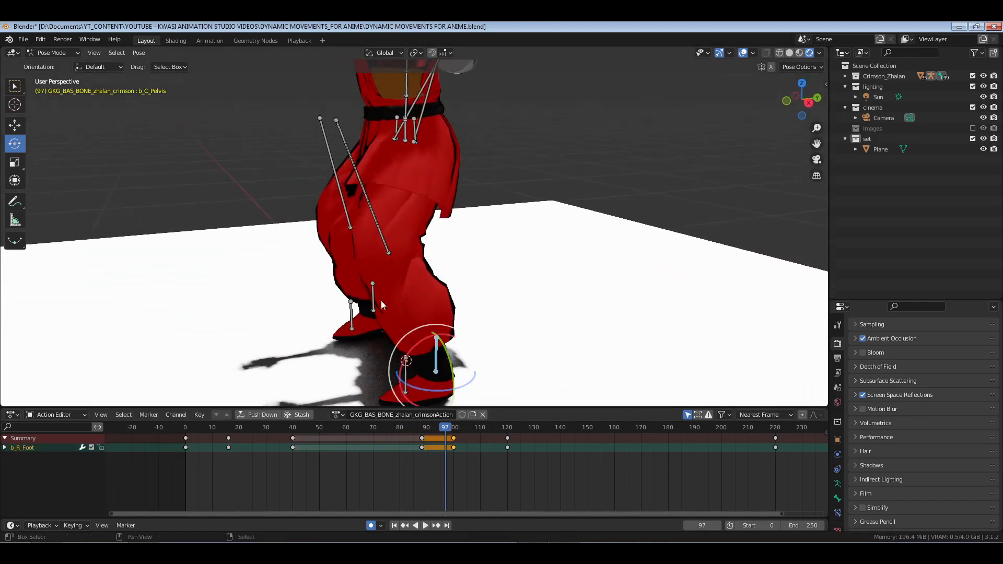
left_click_drag(370, 279, 387, 295, "shift")
scroll(389, 288, "down", 3)
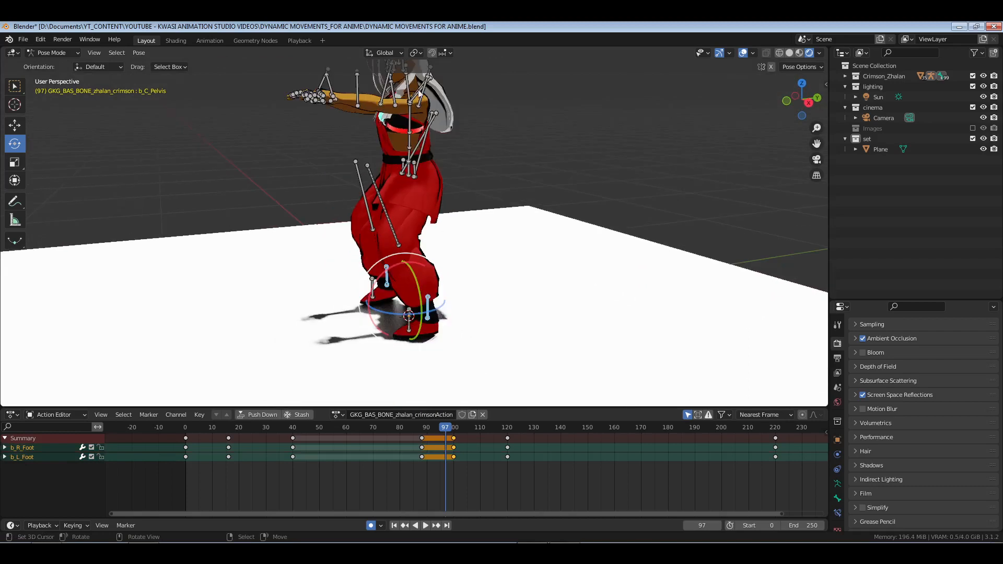
left_click(385, 53)
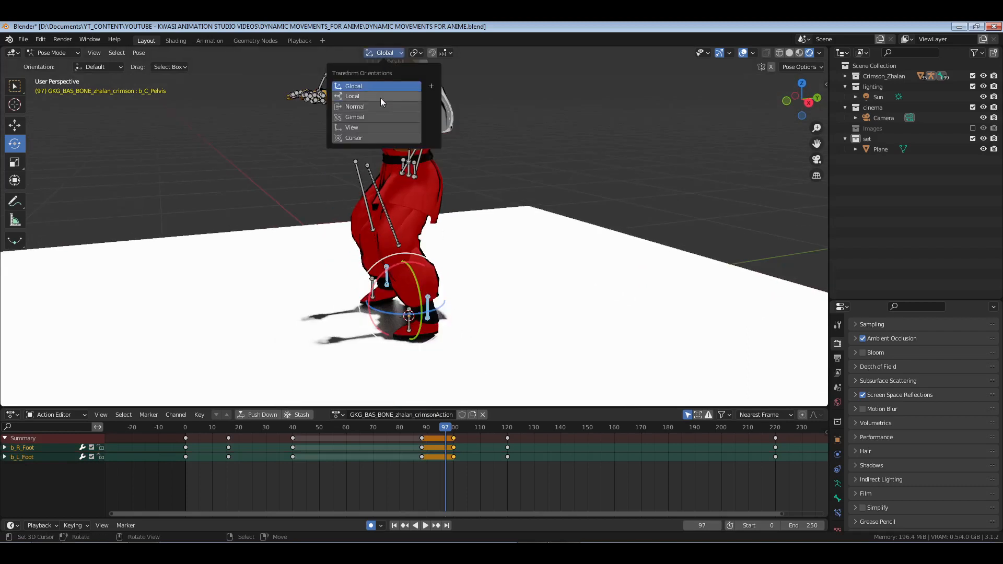
left_click(380, 99)
Keyframe the b_R_Leg1 and b_L_Leg1 bones at frame 97 with a slight rotation and delete their frame 100 keyframes
middle_click_drag(497, 265, 462, 233)
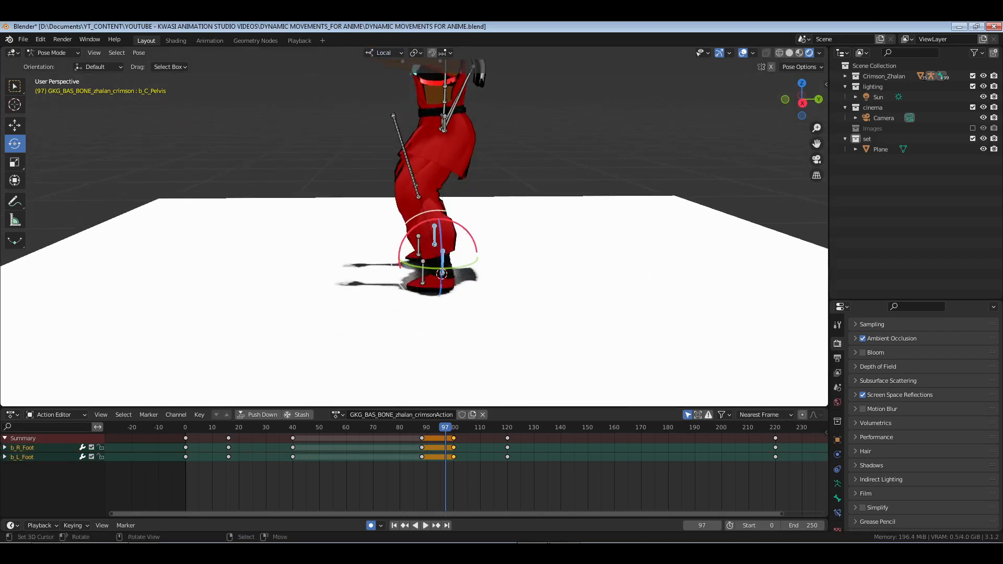
left_click_drag(462, 233, 459, 225)
key("b")
left_click_drag(412, 143, 387, 181)
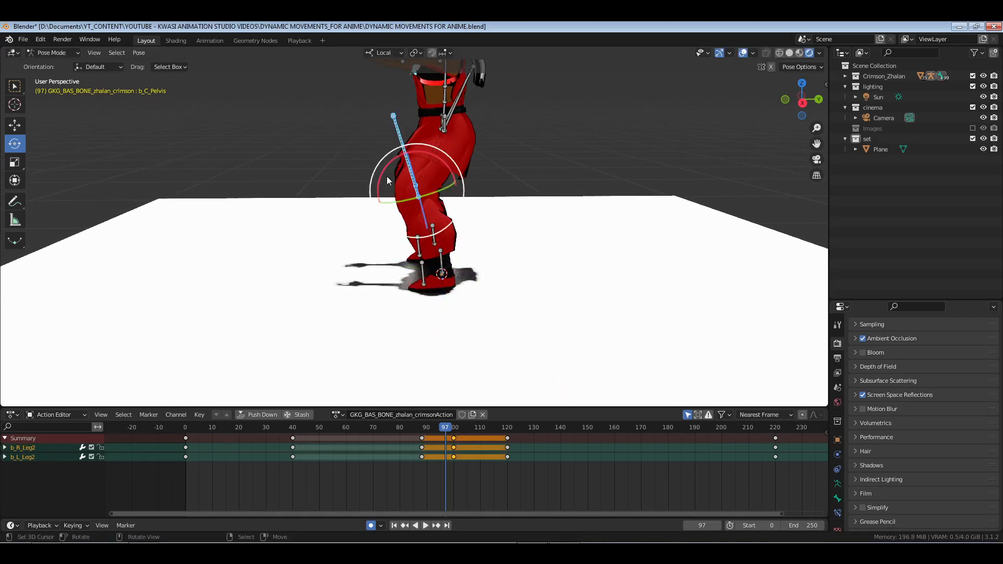
key("b")
left_click_drag(457, 91, 469, 120)
key("KP_3")
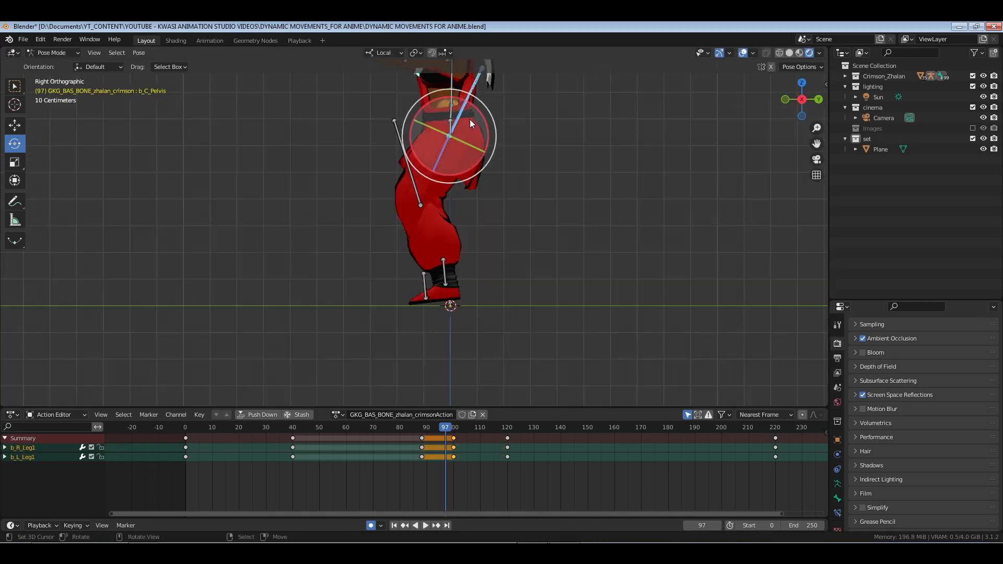
middle_click_drag(484, 187, 510, 190, "shift")
mouse_move(506, 116)
left_mouse_down()
mouse_move(517, 202)
mouse_move(537, 212)
mouse_move(504, 158)
mouse_move(507, 107)
mouse_move(503, 118)
left_mouse_up()
key("x")
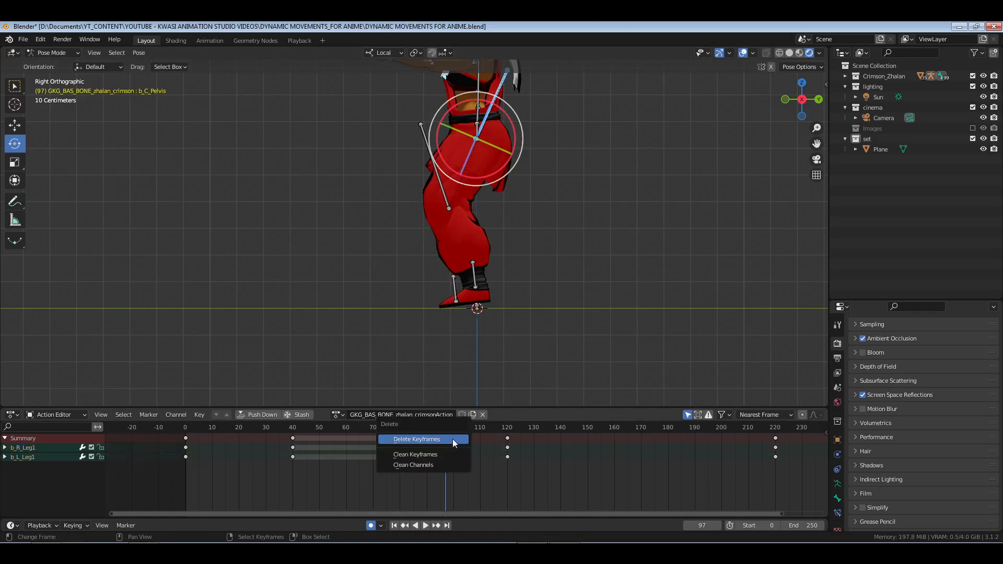
left_click(452, 439)
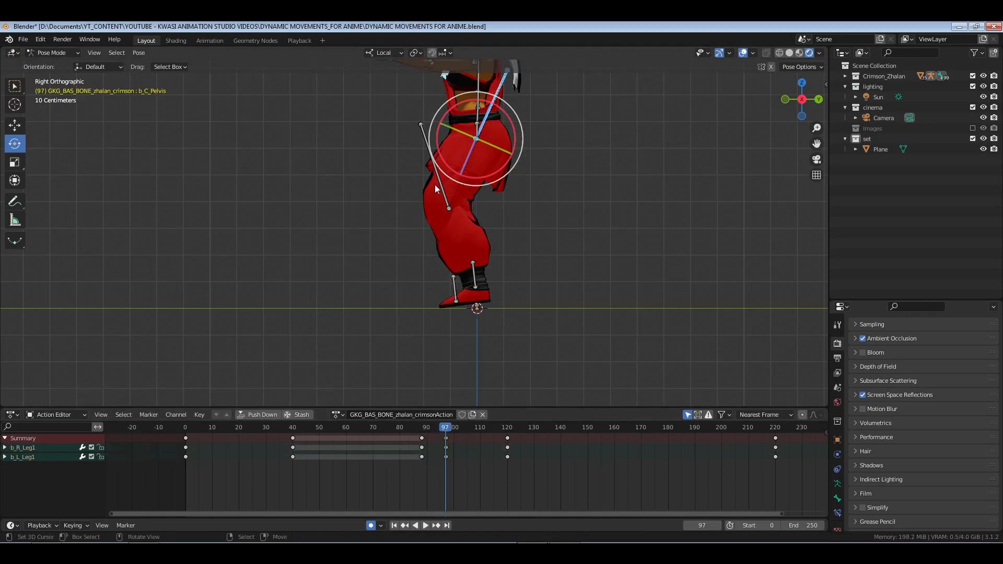
Rotate the lower leg, foot and toe bones of both legs at frame 97 to settle the feet on the ground
left_click_drag(454, 212, 486, 202)
key("r")
left_click_drag(473, 273, 487, 251)
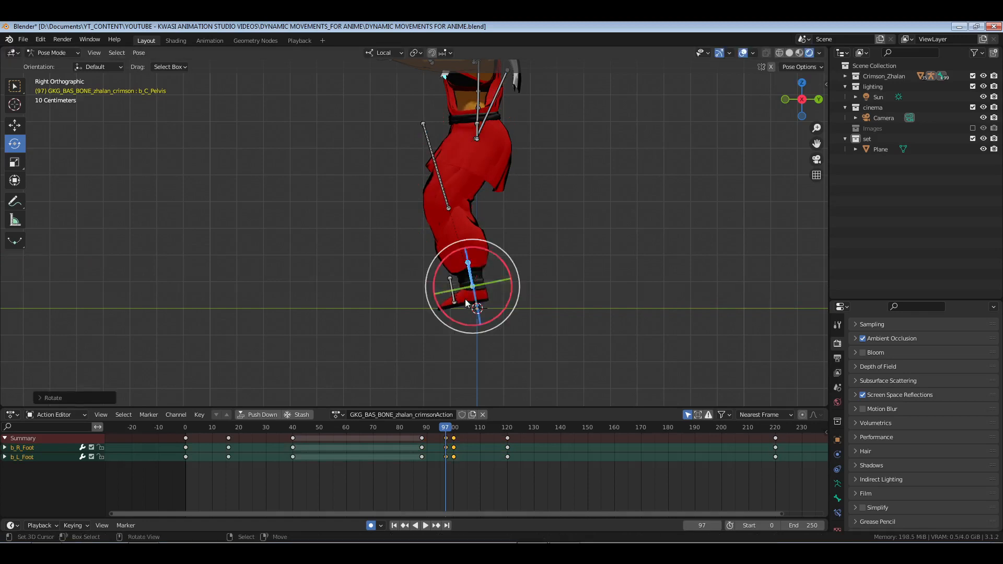
key("alt+a")
left_click_drag(452, 293, 482, 282)
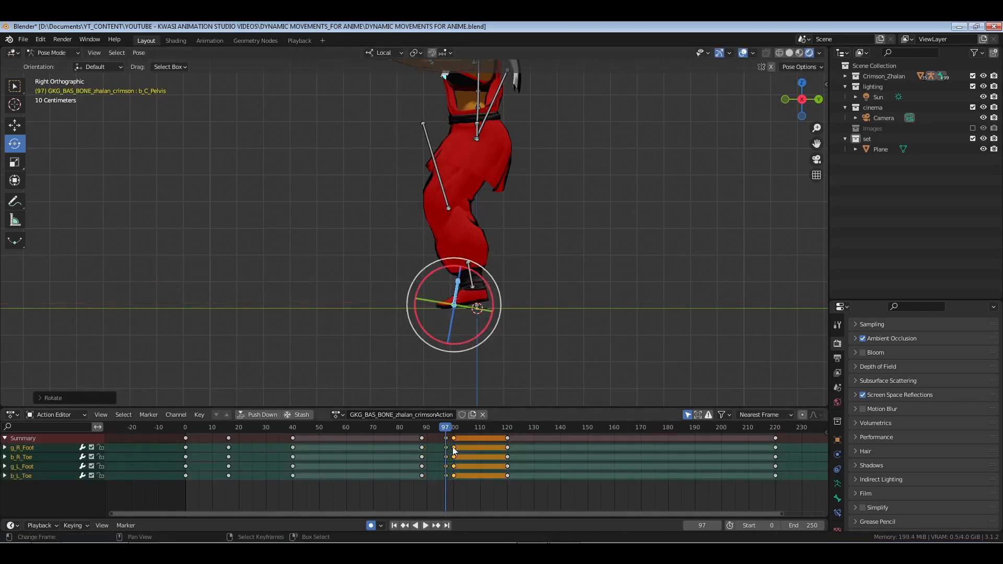
Play the animation from about frame 82 and examine the leg movement up to frame 98, ending at frame 97
left_click(400, 451)
key("space")
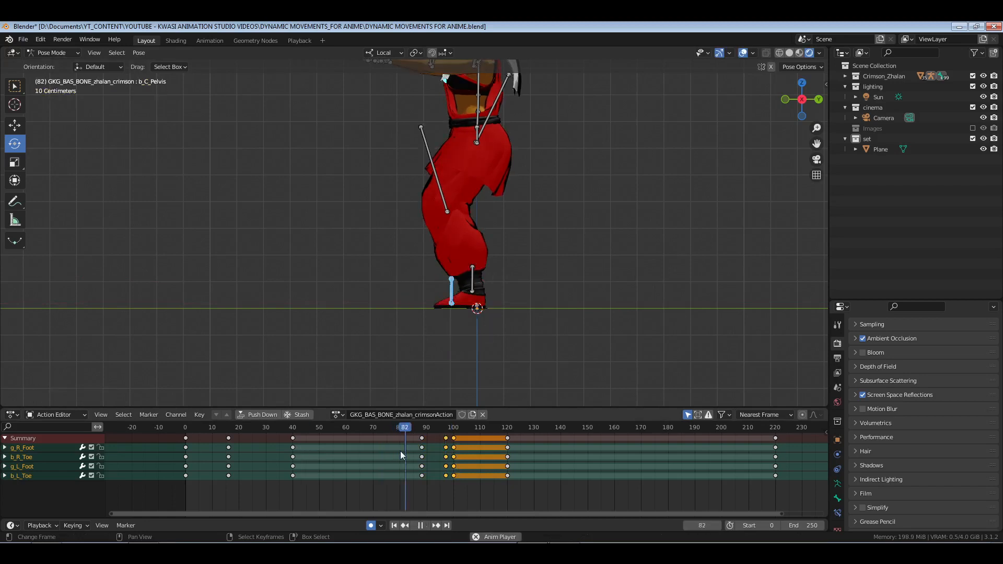
key("space")
left_click(418, 452)
key("space")
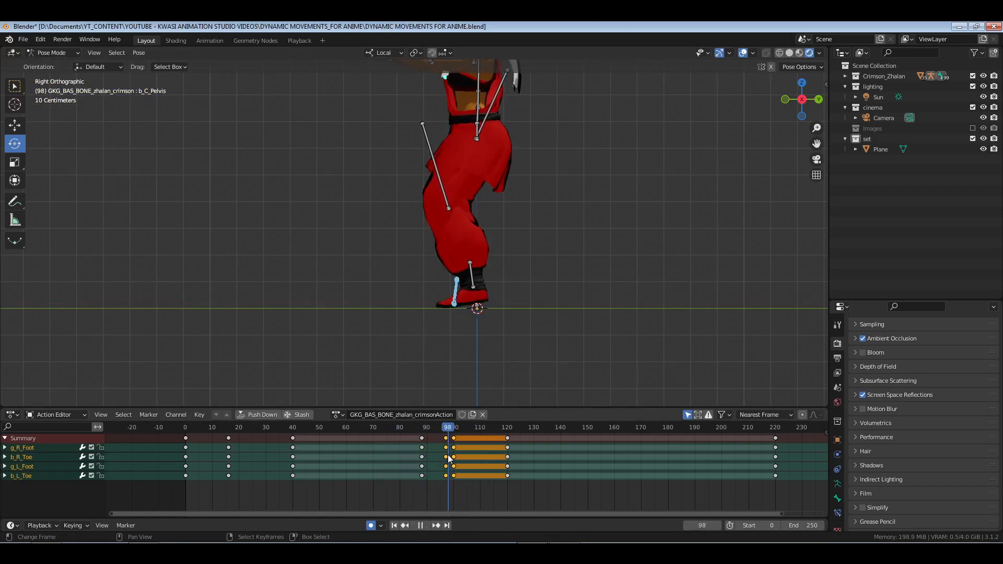
left_click(445, 458)
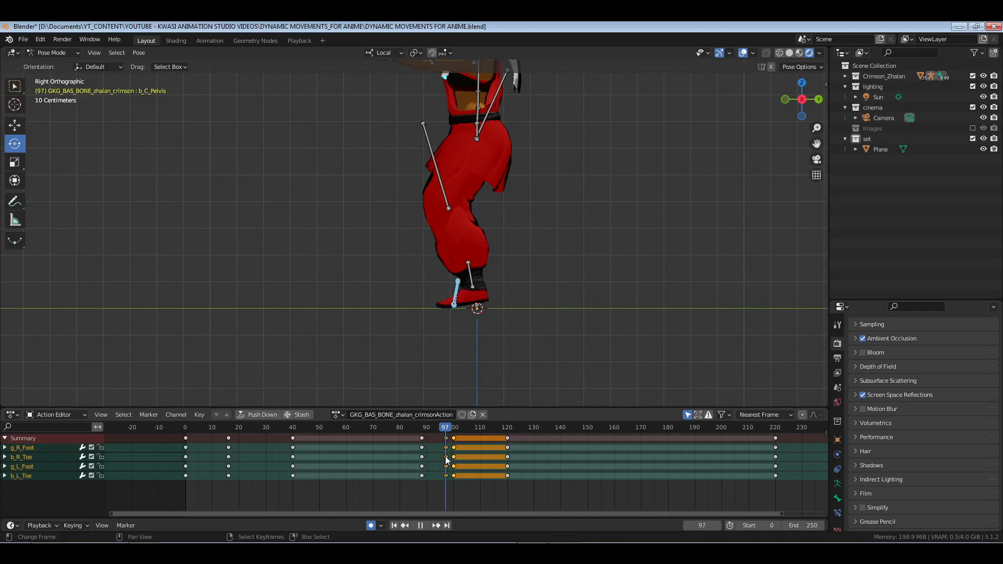
key("space")
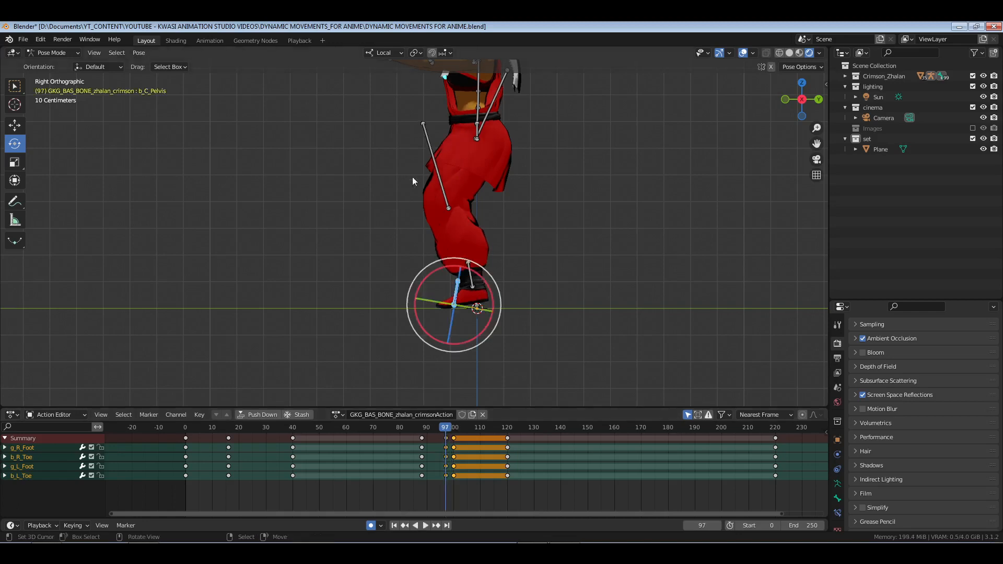
Straighten both legs at frame 97 by rotating the upper and lower leg bones, and replay the movement
left_click(456, 180)
left_click_drag(469, 177, 480, 178)
left_click_drag(491, 90, 505, 113)
key("space")
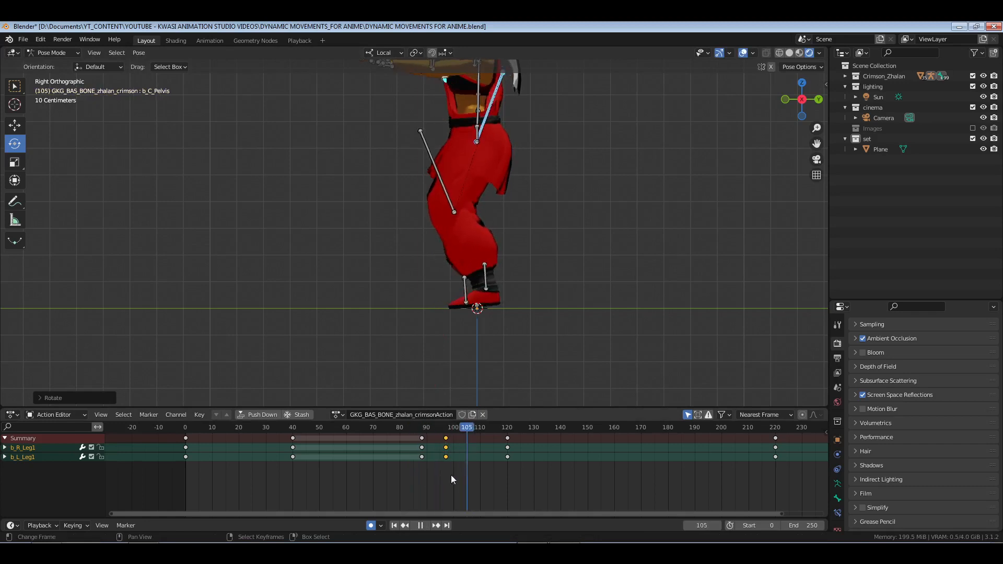
left_click_drag(451, 476, 446, 476)
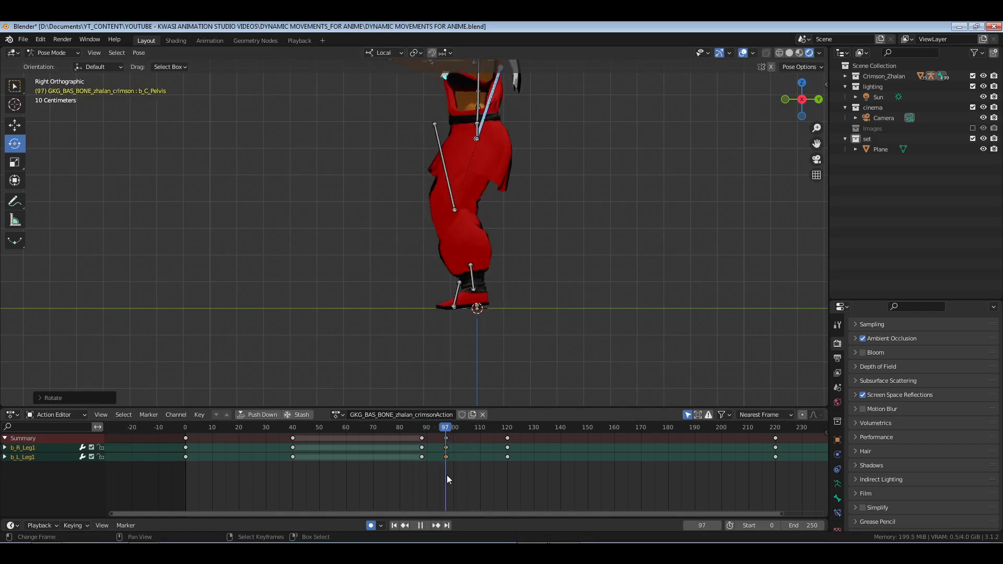
key("space")
Delete the frame 100 keyframes of the Leg2 and b_Foot bones on both legs and replay the motion
left_click(437, 207)
left_click_drag(483, 289, 443, 301, "shift")
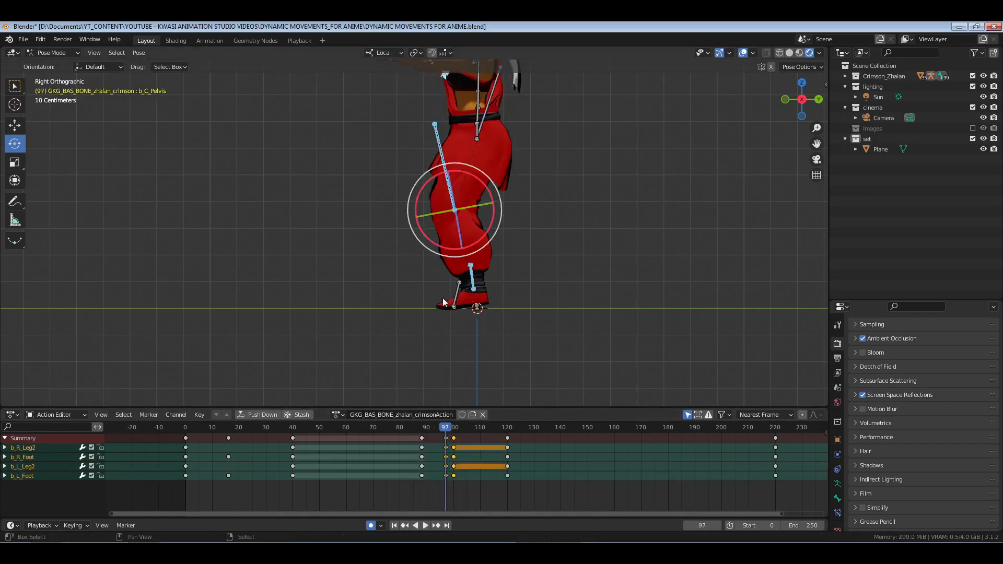
right_click(455, 438)
key("x")
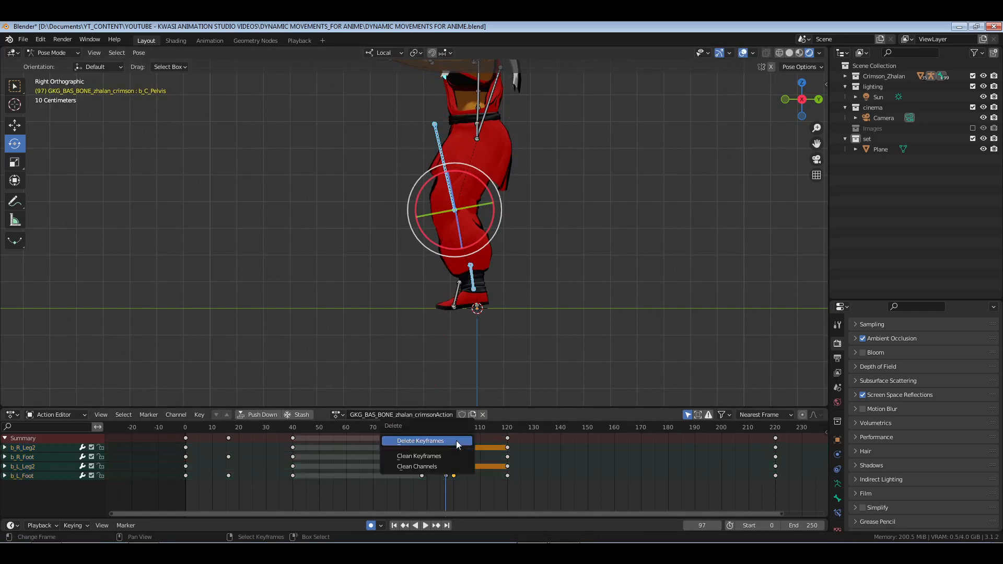
left_click(456, 442)
left_click(416, 472)
key("space")
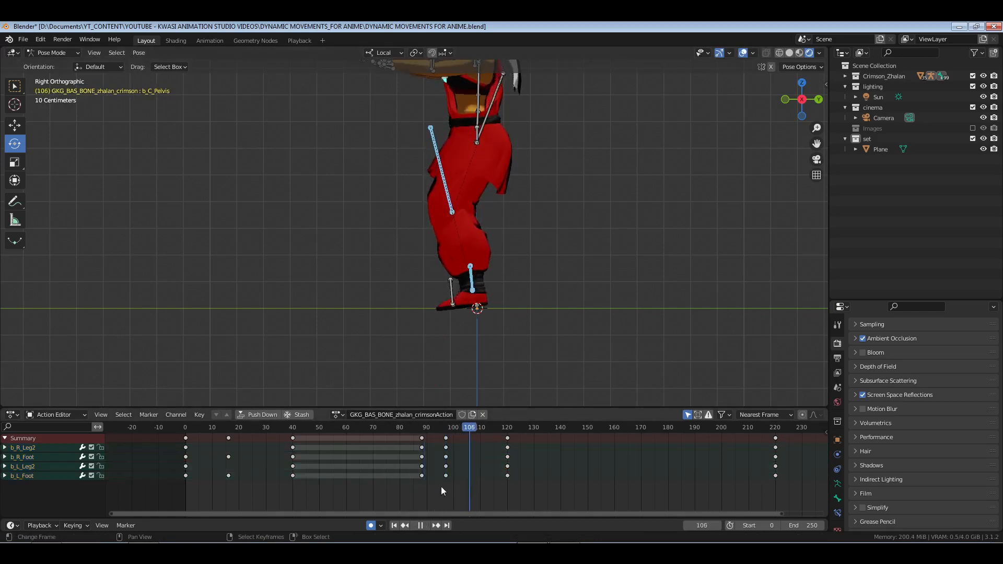
key("space")
Delete the frame 100 keyframes of the g_Foot and toe bones on both legs and replay the motion
left_click_drag(462, 312, 462, 311, "shift")
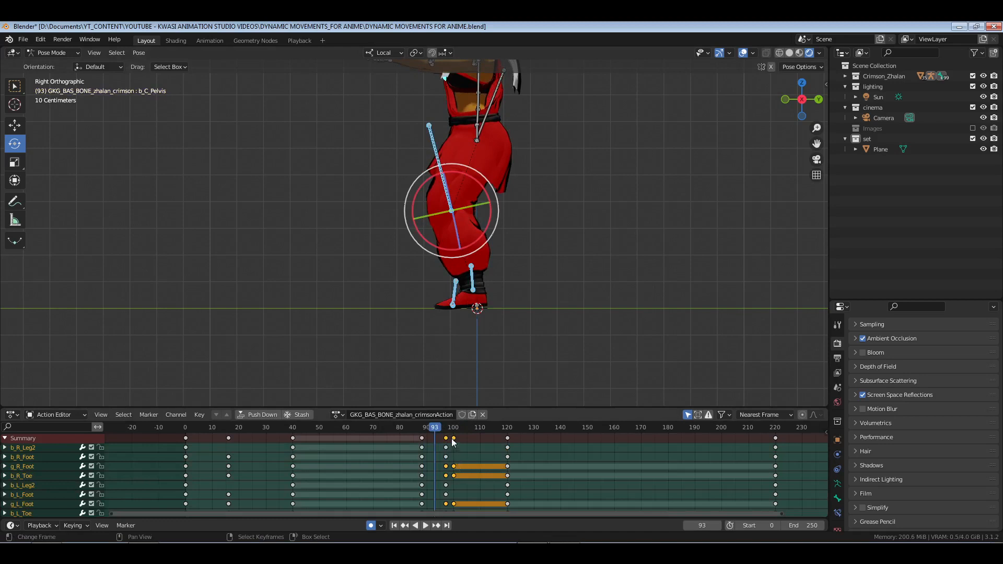
left_click(448, 435)
key("x")
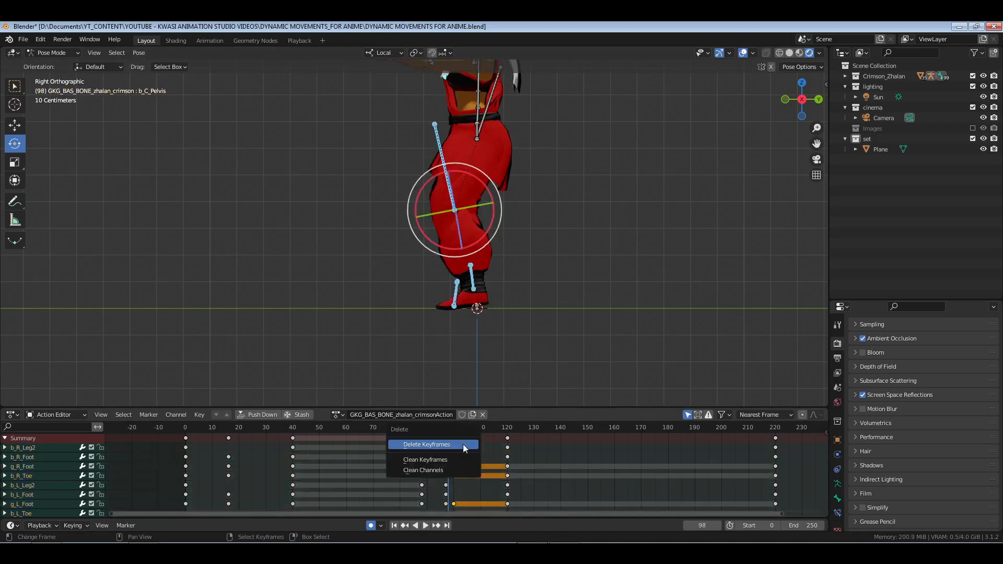
left_click(463, 445)
key("space")
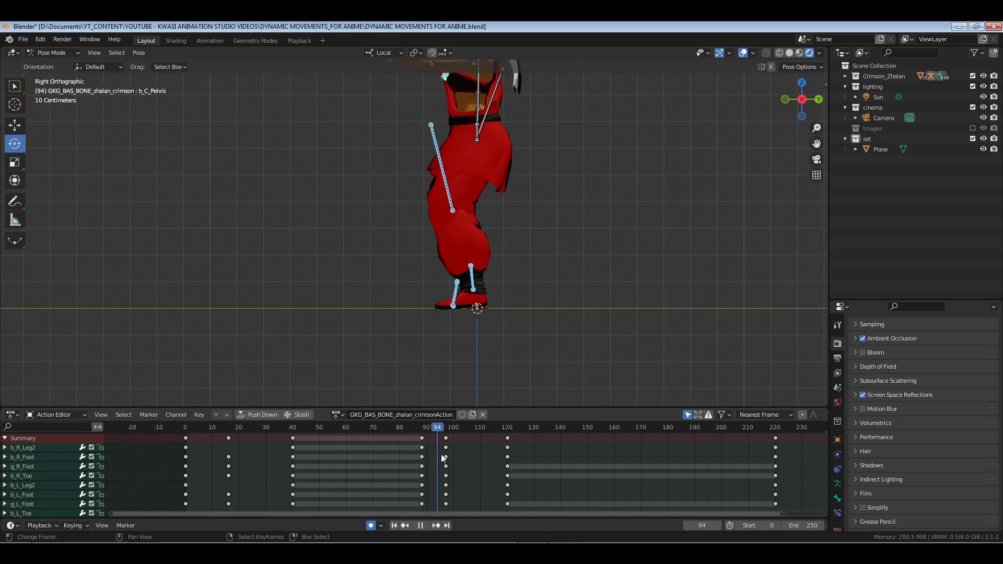
Adjust the b_C_Pelvis bone slightly along its local Y axis at frame 106 and replay from about frame 88
middle_click_drag(472, 147, 549, 172)
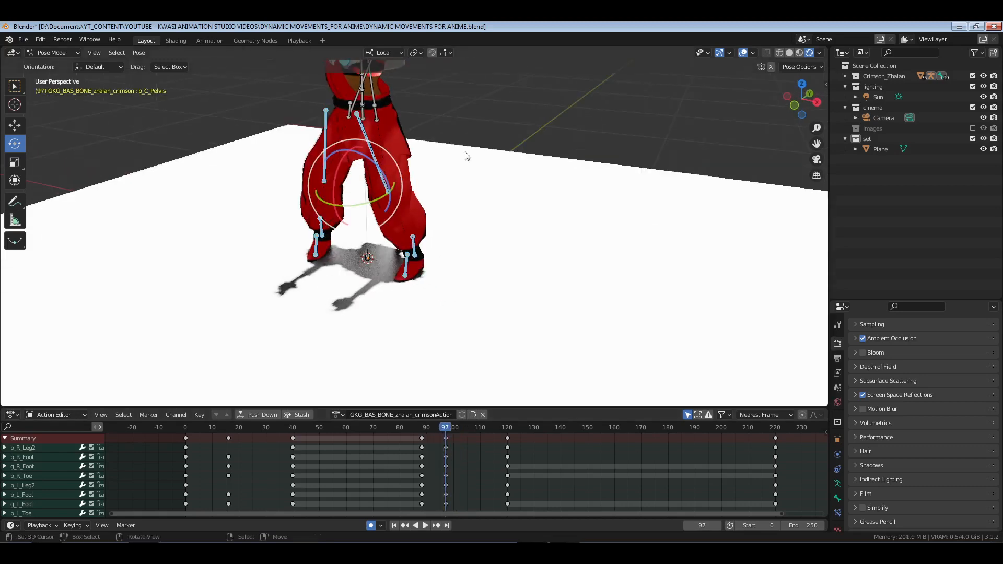
right_click(363, 113)
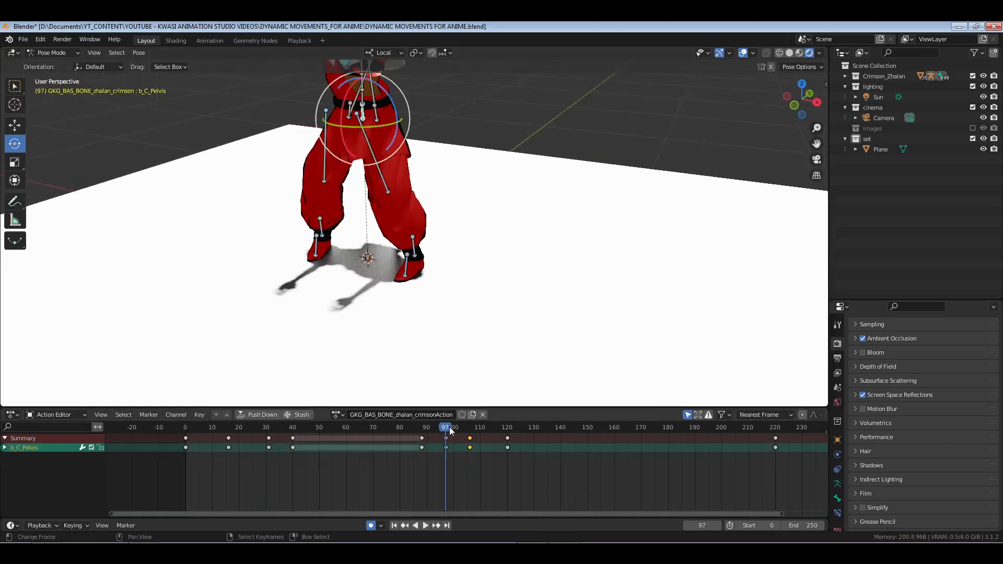
key("space")
left_click_drag(453, 430, 470, 427)
key("space")
key("g")
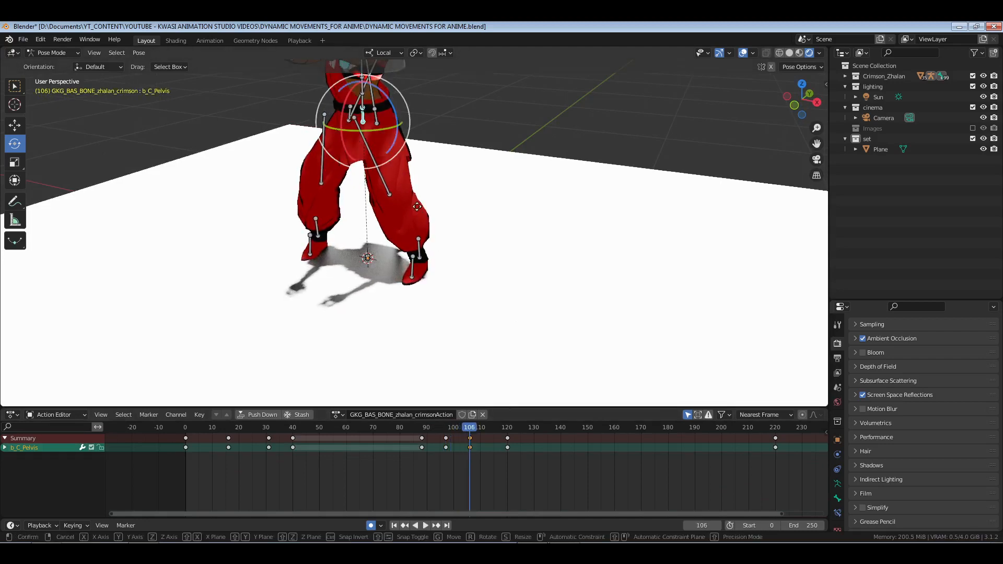
key("z")
key("y")
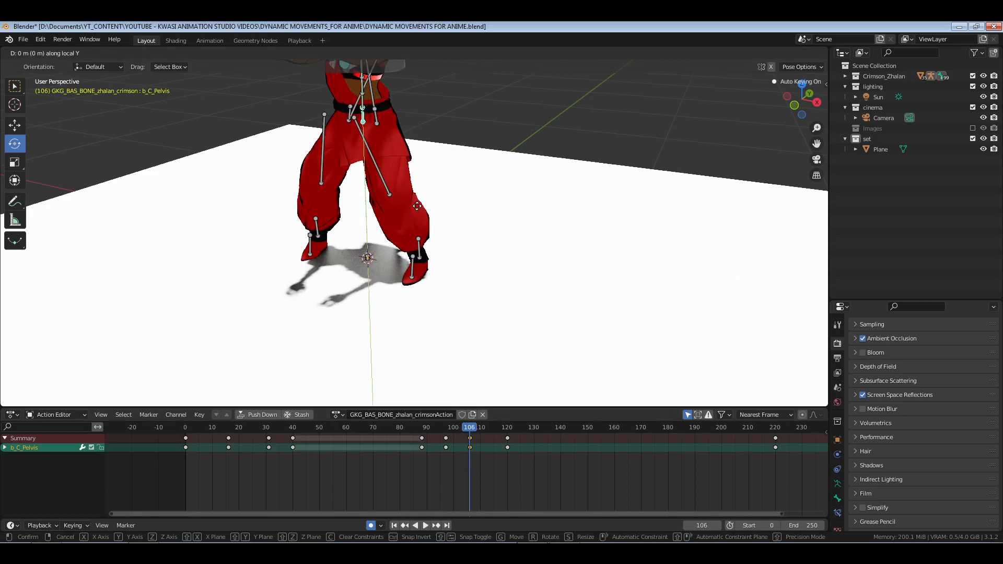
left_click(418, 202)
left_click(421, 428)
key("space")
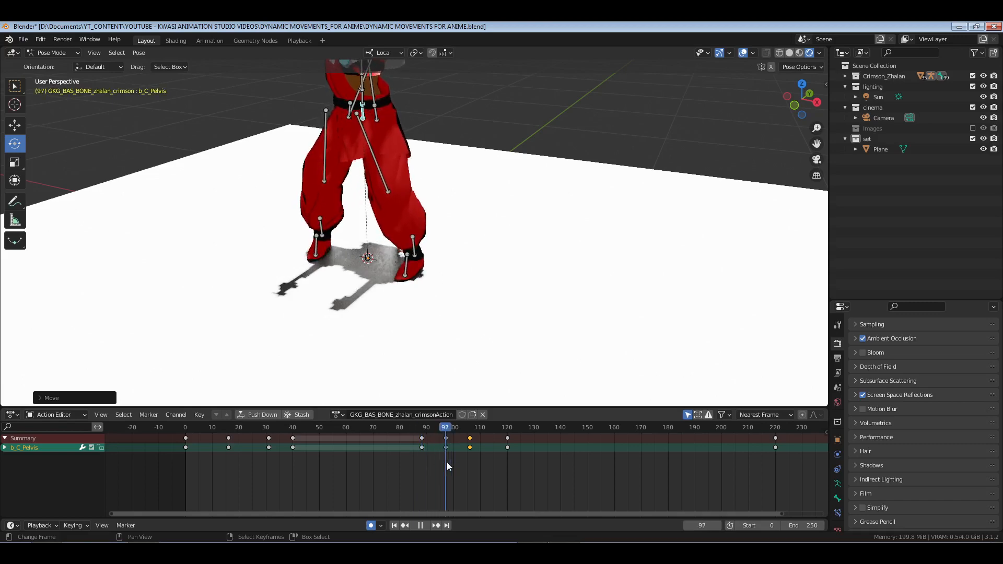
Lower the b_C_Pelvis bone along its local Y axis at frame 97, working in the right orthographic view
middle_click_drag(509, 137, 430, 183)
key("KP_3")
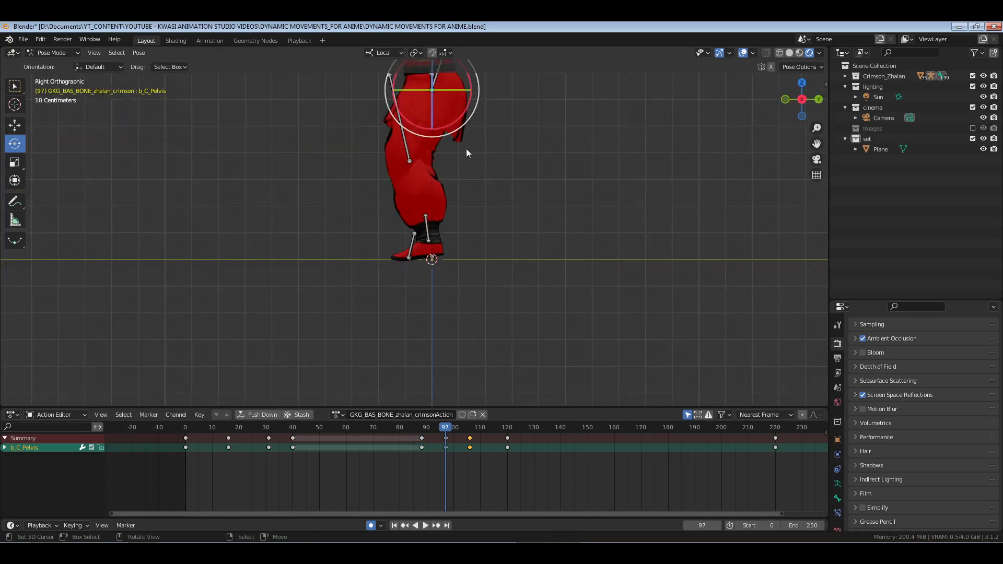
key("g")
key("y")
key("y")
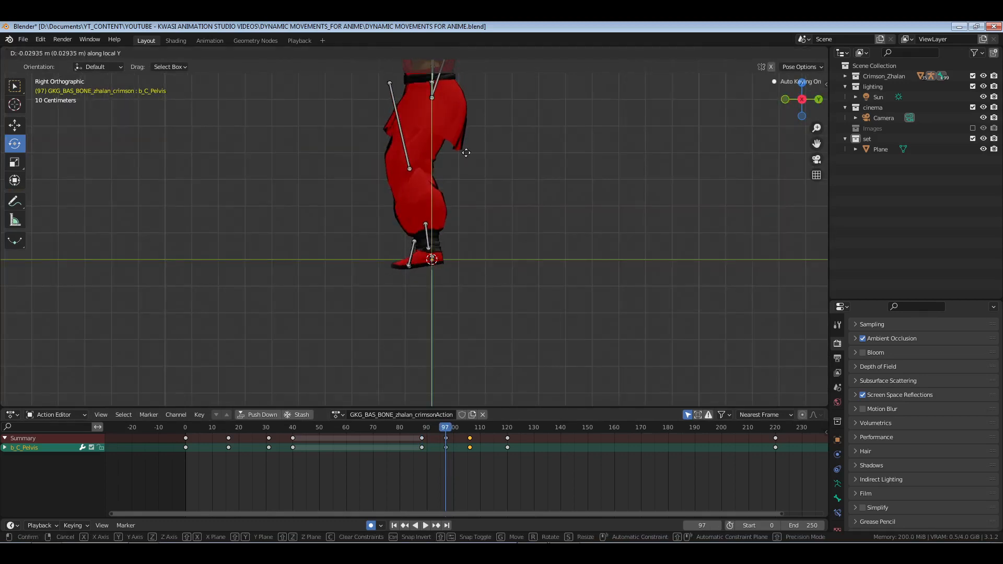
left_click(431, 121)
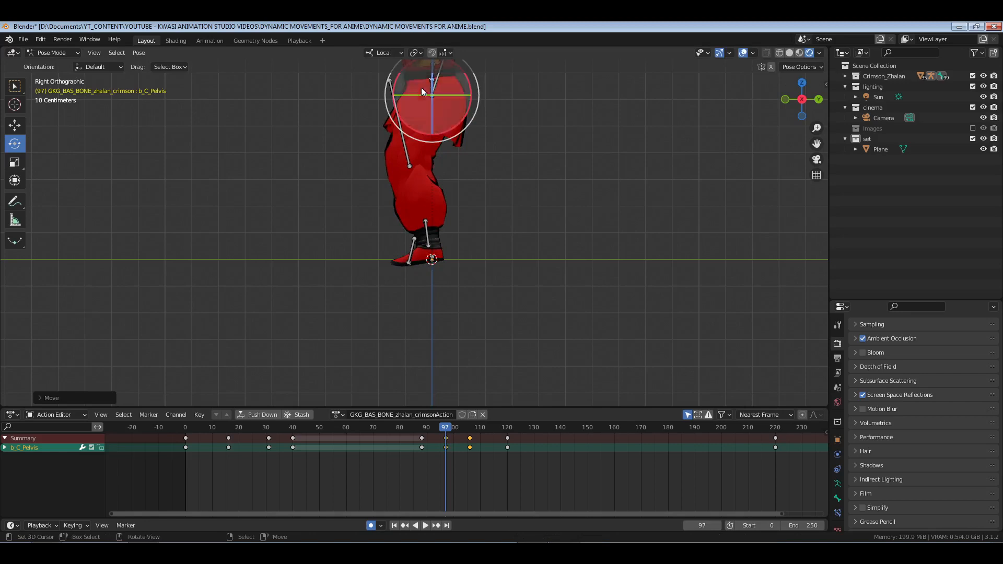
middle_click_drag(458, 84, 454, 137, "shift")
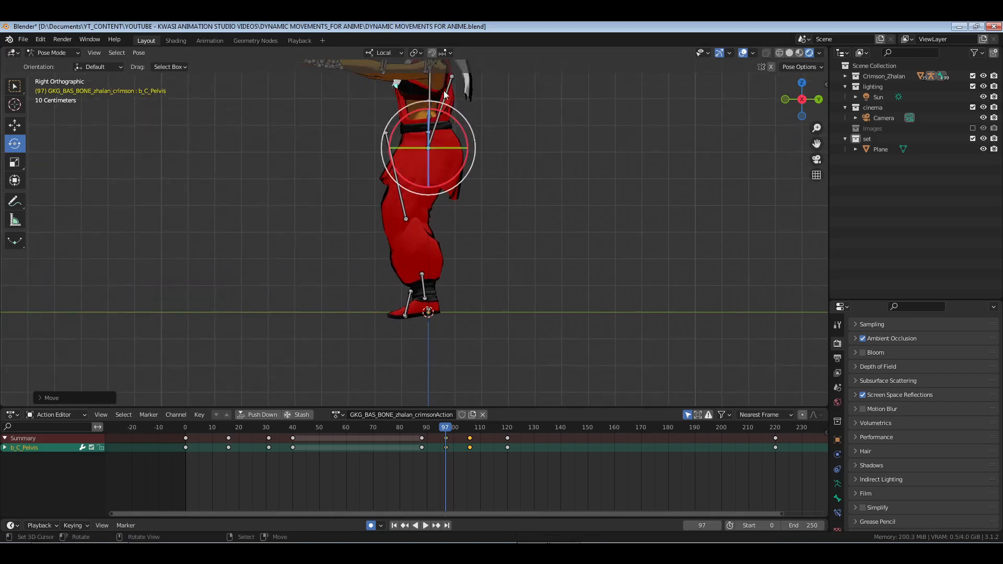
Bend both legs at frame 97 by rotating the Leg1 and Leg2 bones, and scrub the timeline to check the motion
key("b")
left_click_drag(444, 92, 457, 109)
key("r")
left_click_drag(402, 178, 462, 140)
key("b")
key("b")
left_click_drag(368, 194, 399, 221)
left_click_drag(417, 184, 428, 252)
key("b")
left_click_drag(391, 478, 444, 475)
Refine the rotation of both Leg1 bones and both b_Foot bones at frame 97, and scrub through the result
left_click(454, 106)
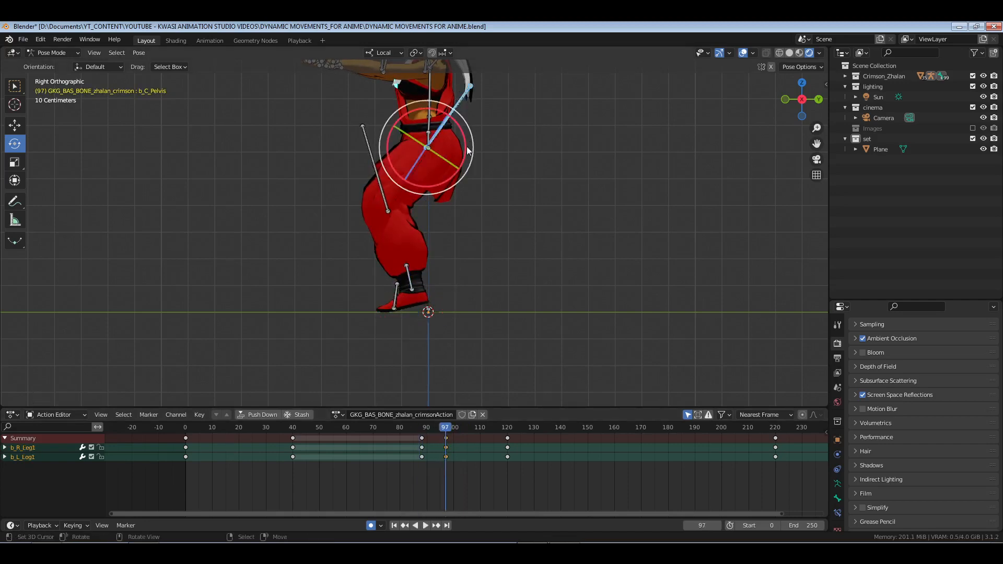
left_click_drag(462, 138, 460, 129)
key("alt+a")
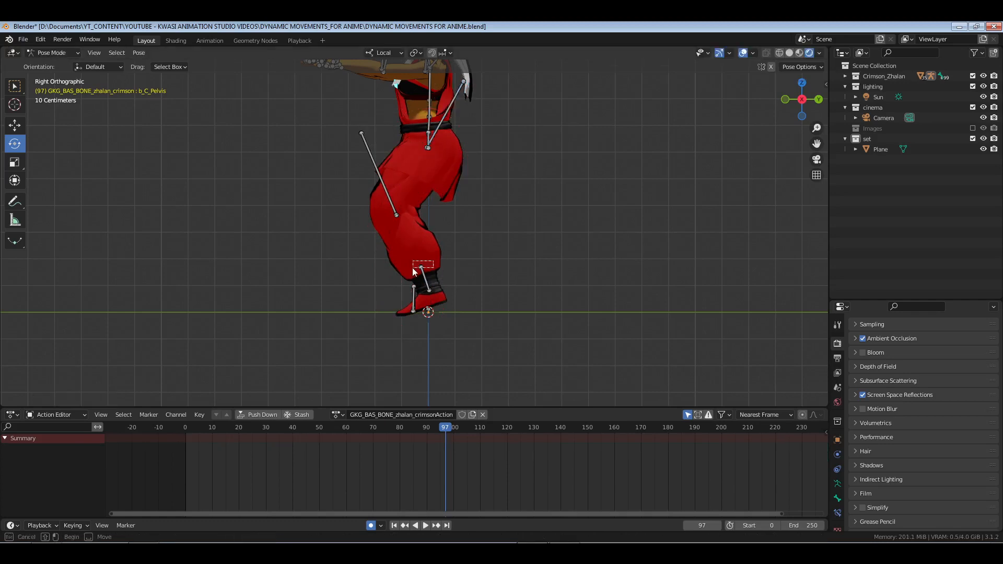
left_click_drag(413, 272, 466, 263)
left_click_drag(402, 465, 445, 465)
middle_click_drag(442, 366, 434, 201)
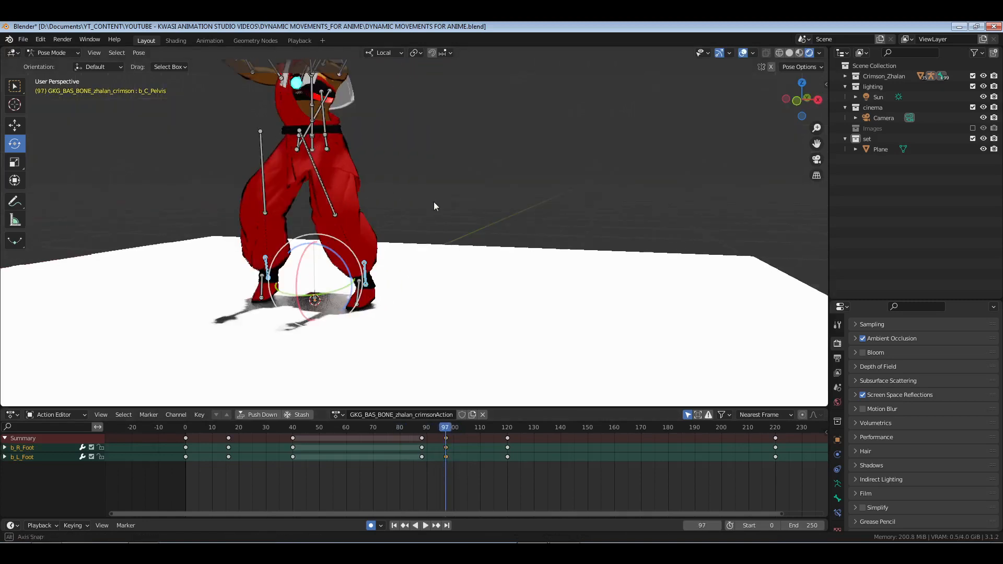
Duplicate the b_C_Pelvis keyframe at frame 97 to about frame 113 and scrub around frame 96 to check it
left_click(314, 143)
key("x")
left_click(482, 465)
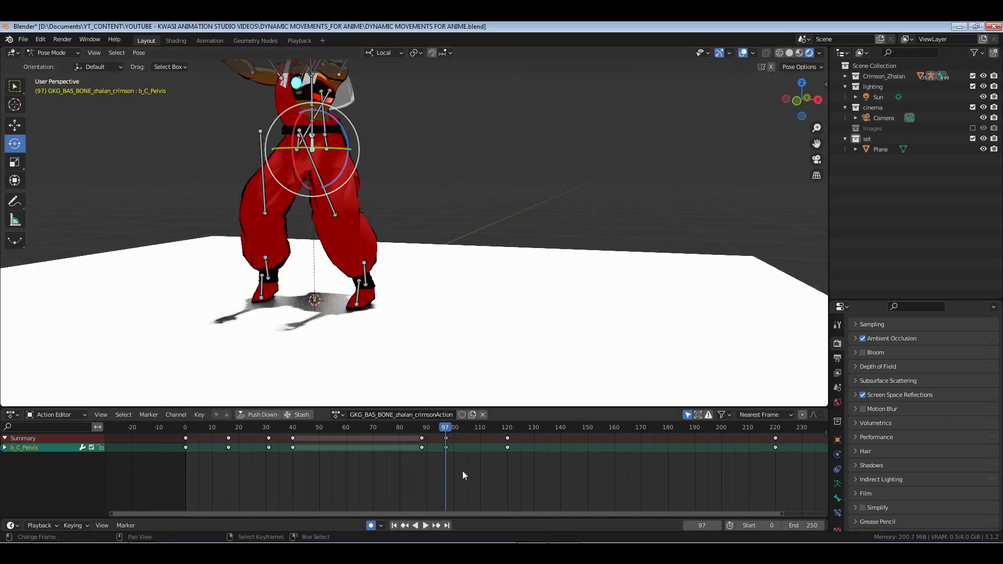
left_click_drag(462, 472, 443, 478)
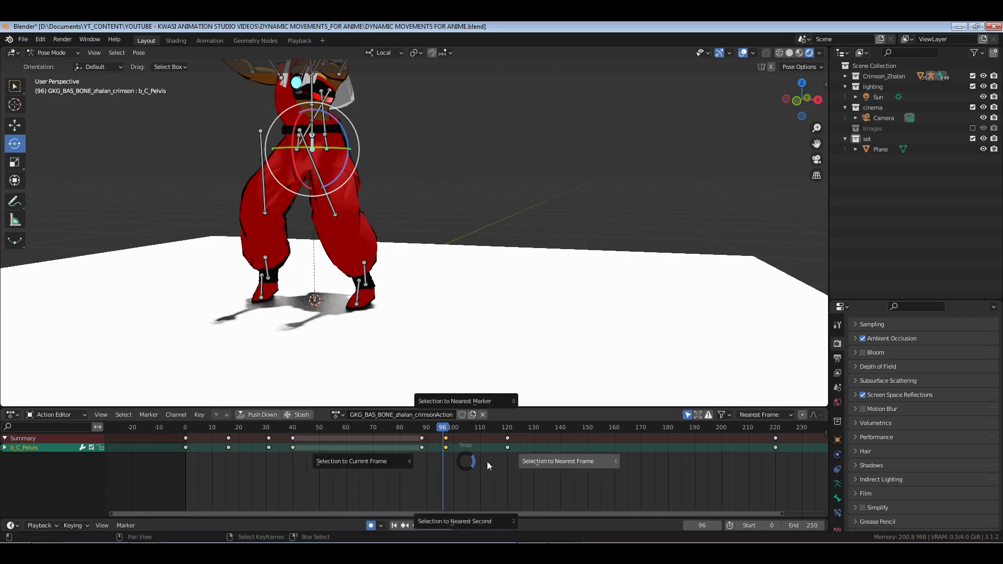
key("shift+d")
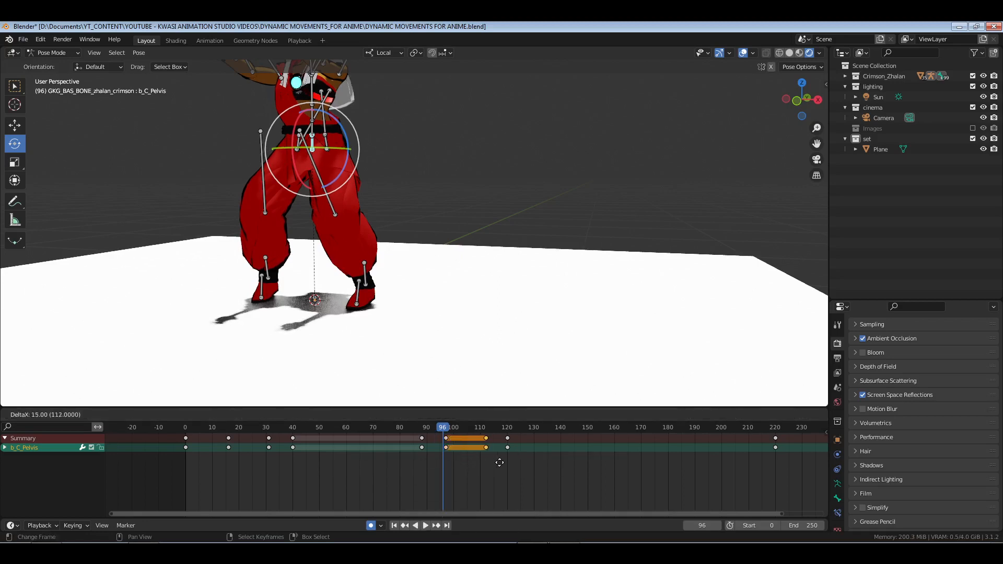
left_click(500, 463)
key("space")
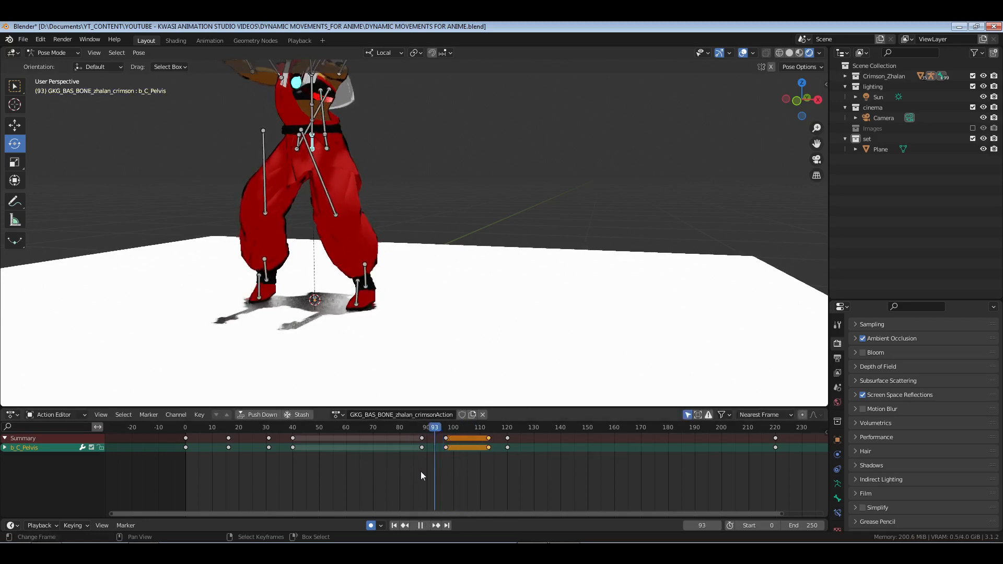
left_click_drag(421, 472, 443, 472)
key("space")
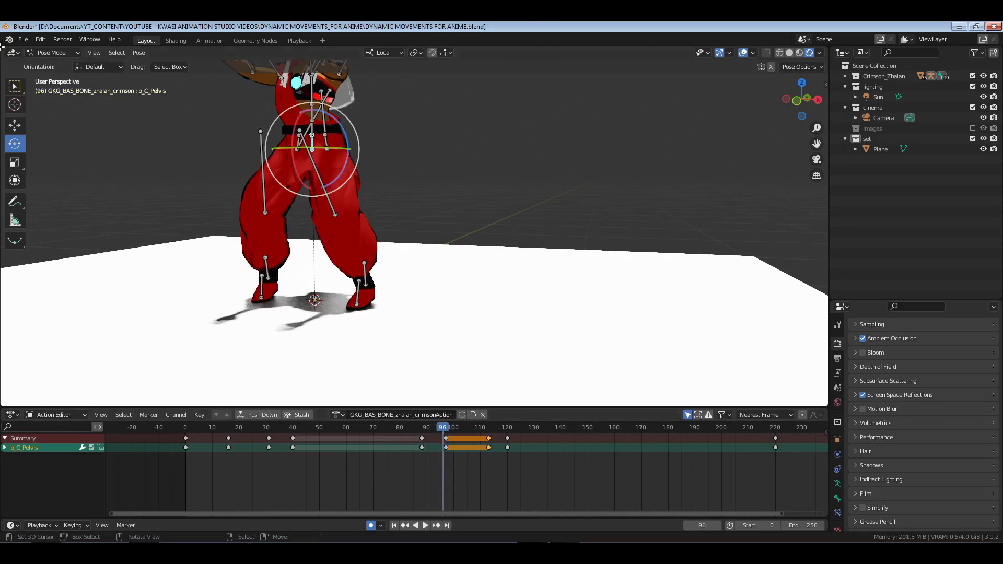
left_click(42, 39)
mouse_move(64, 77)
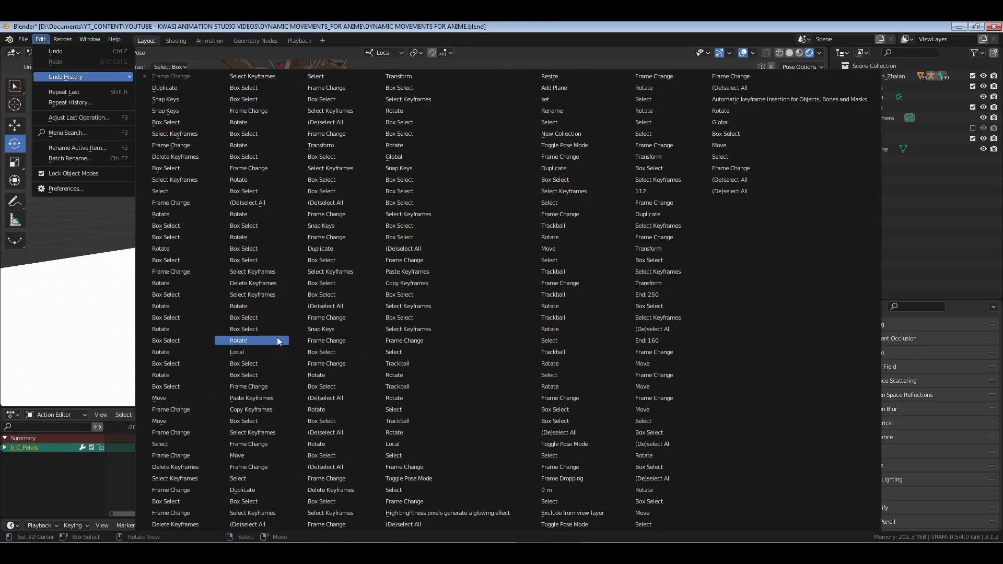
left_click(238, 341)
Delete the keyframes of all bones lying between frames 88 and 120
key("a")
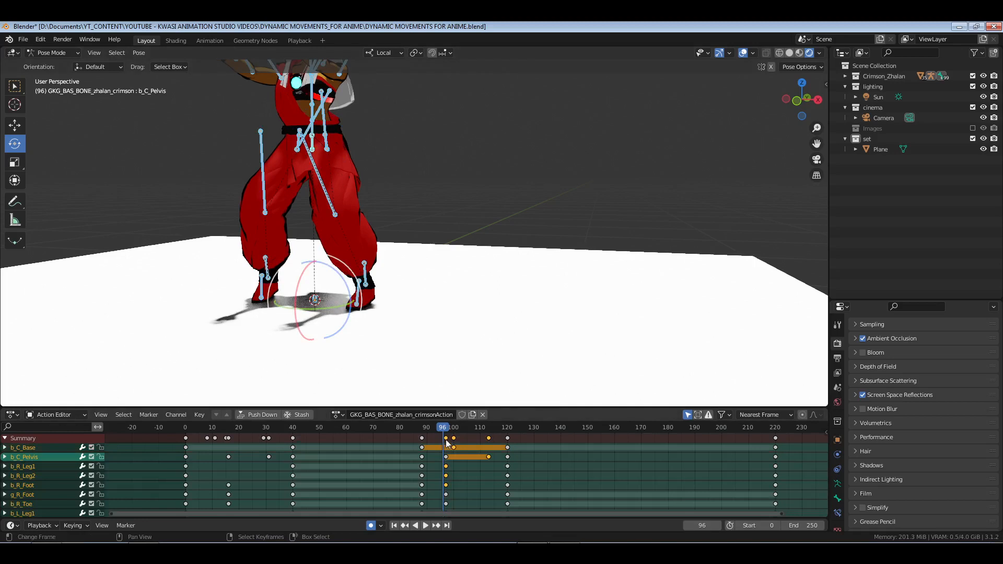
key("b")
left_click_drag(435, 433, 169, 447)
key("x")
left_click(452, 466)
Save the file and play the animation from frame 0 past frame 120, with the full character in view
key("space")
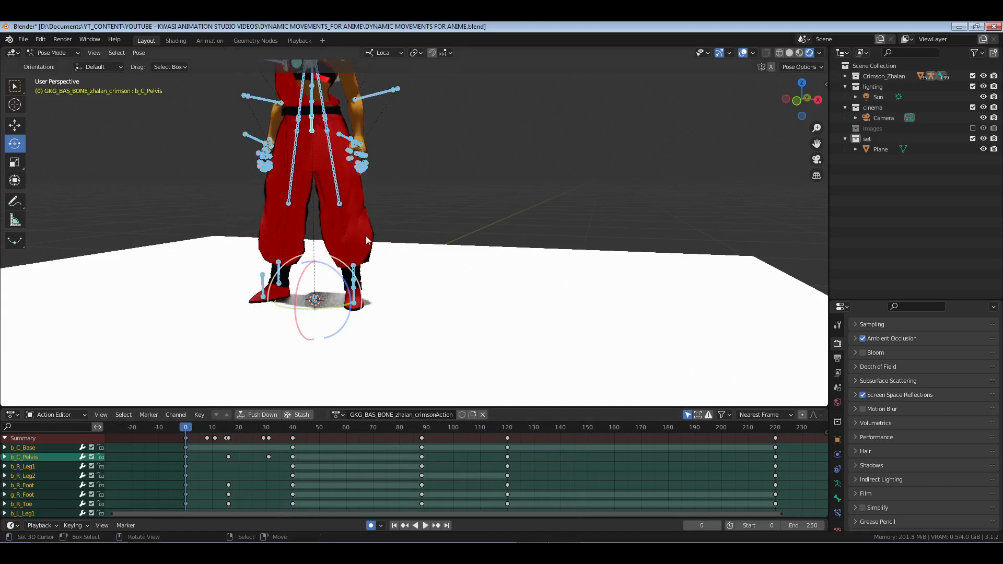
middle_click_drag(366, 241, 416, 273)
middle_click_drag(381, 226, 421, 273)
key("ctrl+s")
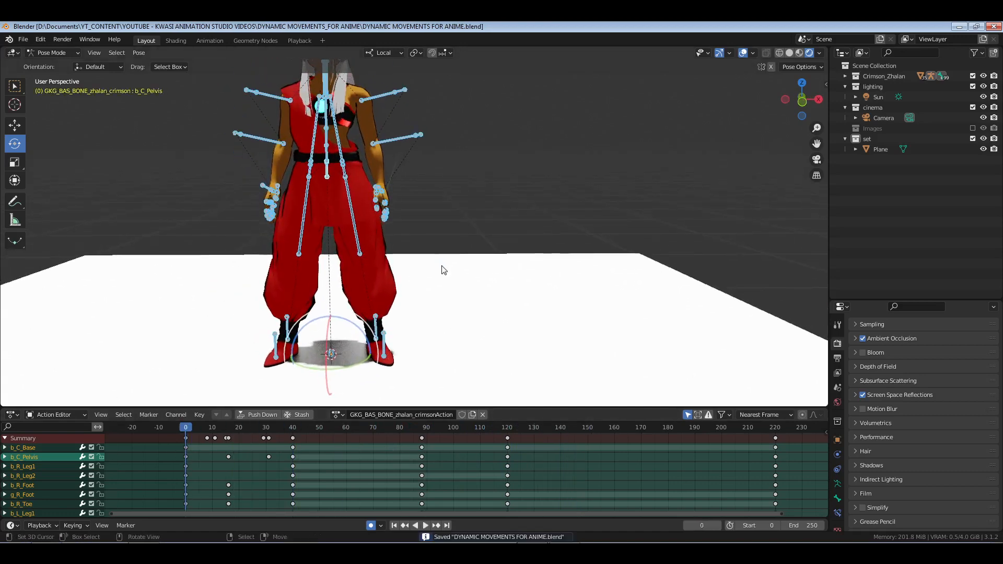
scroll(442, 266, "down", 3)
middle_click_drag(508, 276, 449, 263)
key("space")
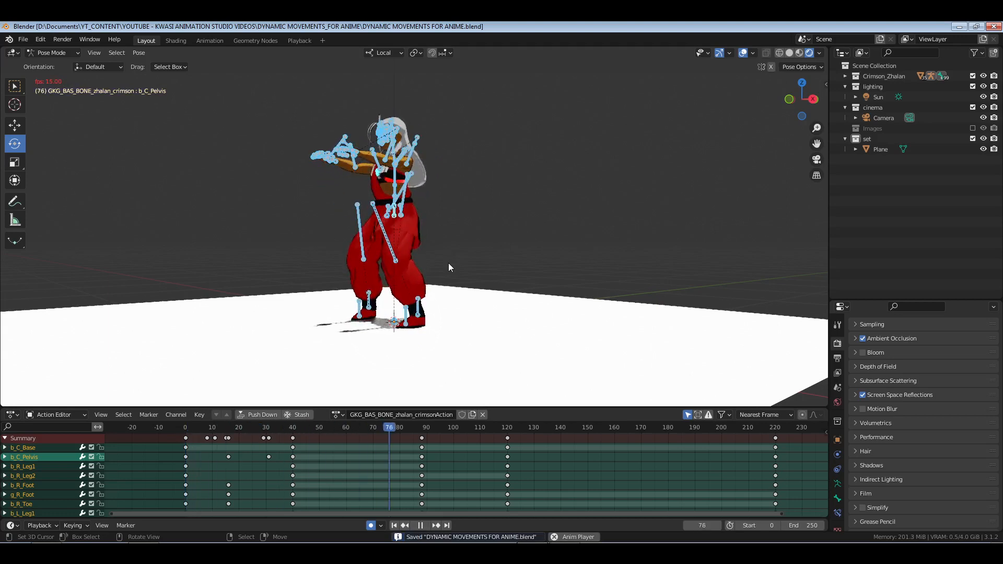
key("space")
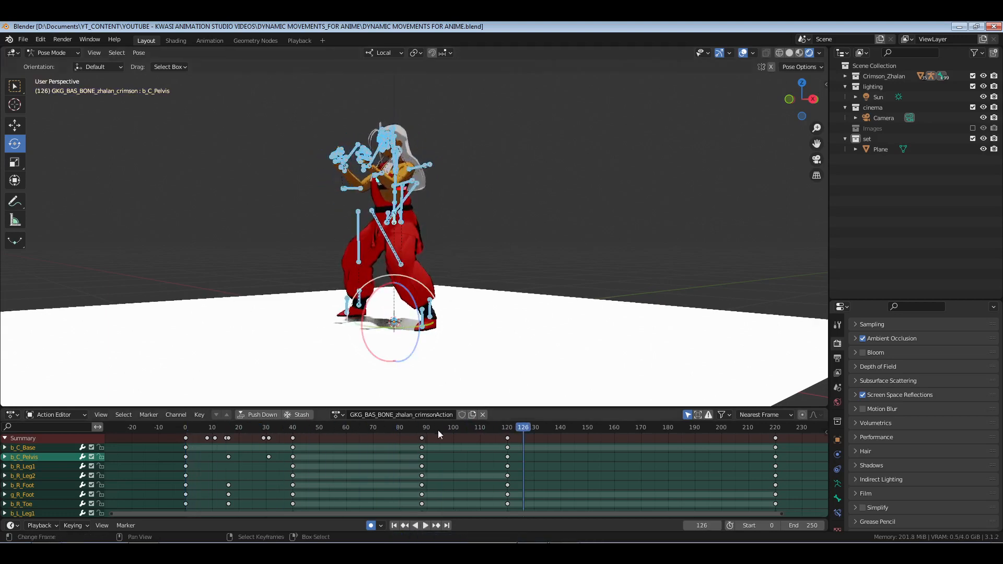
Rotate the b_L_Foot bone at frame 98 to start a new anticipation pose
mouse_move(438, 431)
left_mouse_down()
mouse_move(425, 429)
mouse_move(449, 428)
left_mouse_up()
middle_click_drag(442, 303, 449, 256)
scroll(454, 290, "up", 3)
left_click_drag(423, 258, 440, 285)
left_click_drag(448, 319, 453, 322)
left_click_drag(283, 226, 308, 247)
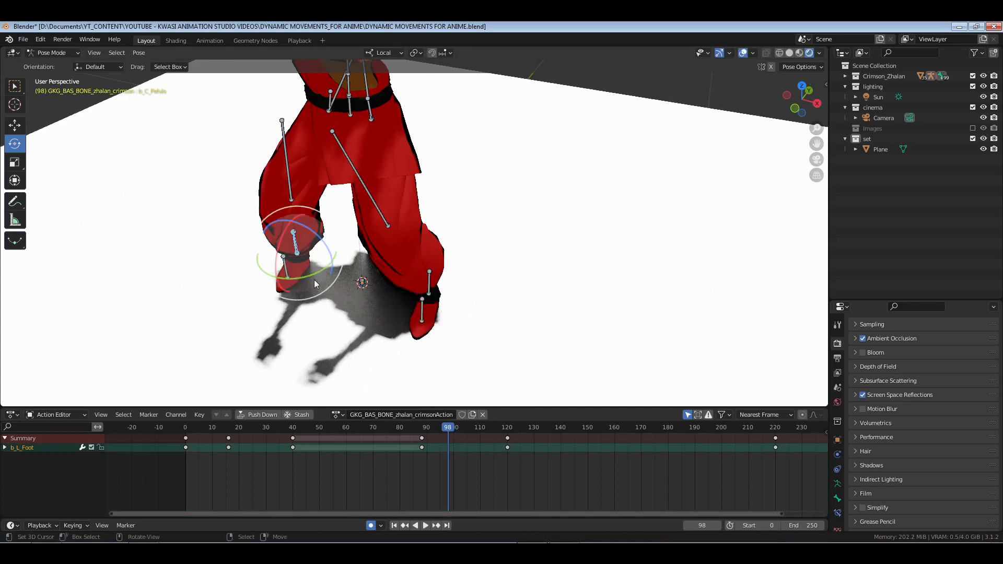
mouse_move(314, 284)
left_mouse_down()
mouse_move(317, 272)
mouse_move(307, 277)
left_mouse_up()
middle_click_drag(489, 315, 409, 268)
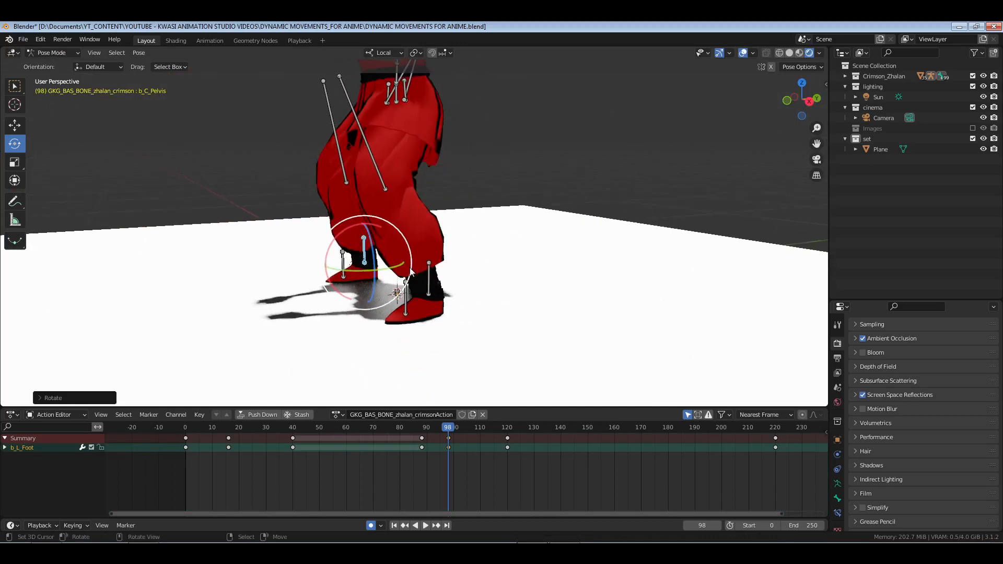
Rotate both b_Foot bones slightly at frame 98 in the right orthographic view, using Global transform orientation
key("KP_3")
key("alt+a")
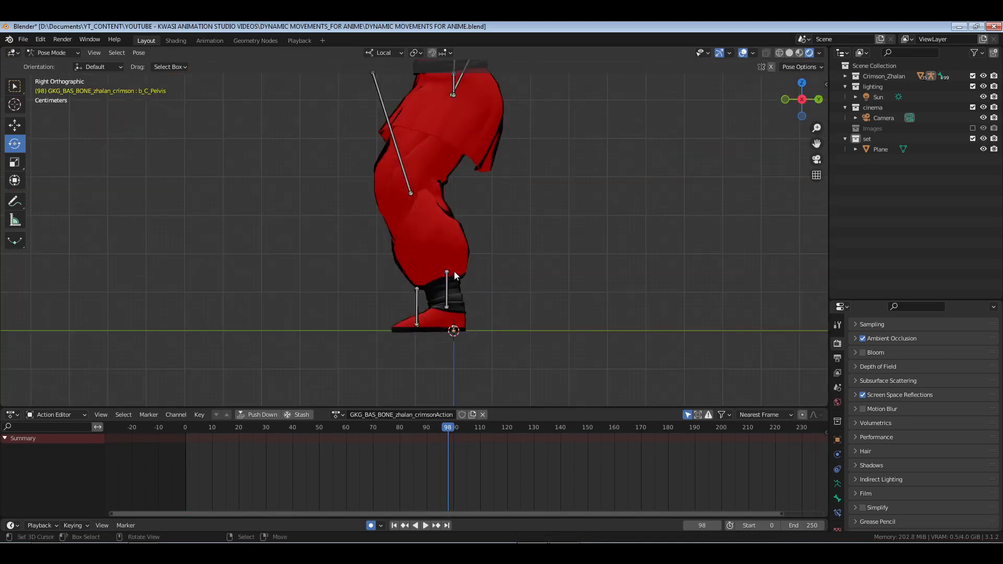
left_click_drag(441, 261, 477, 289)
left_click(385, 53)
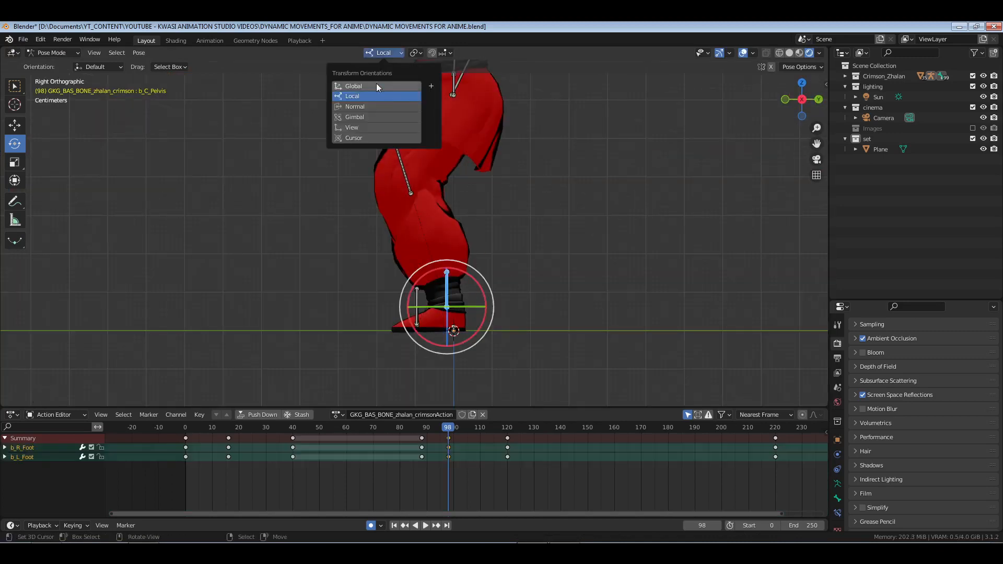
left_click(376, 86)
key("r")
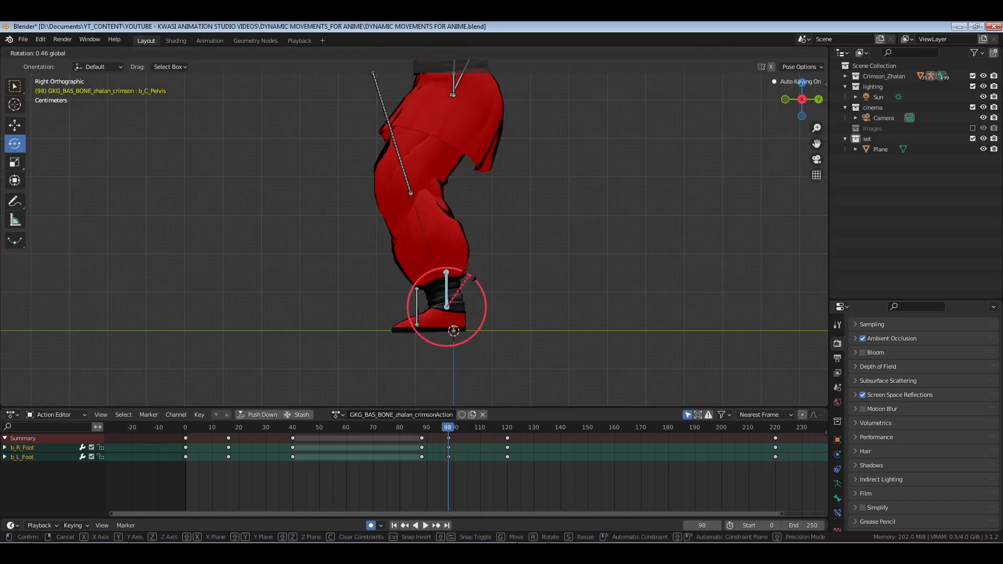
left_click(456, 298)
Rotate the g_Foot and b_Toe bones of both feet at frame 98 to adjust the front of the feet
key("alt+a")
key("b")
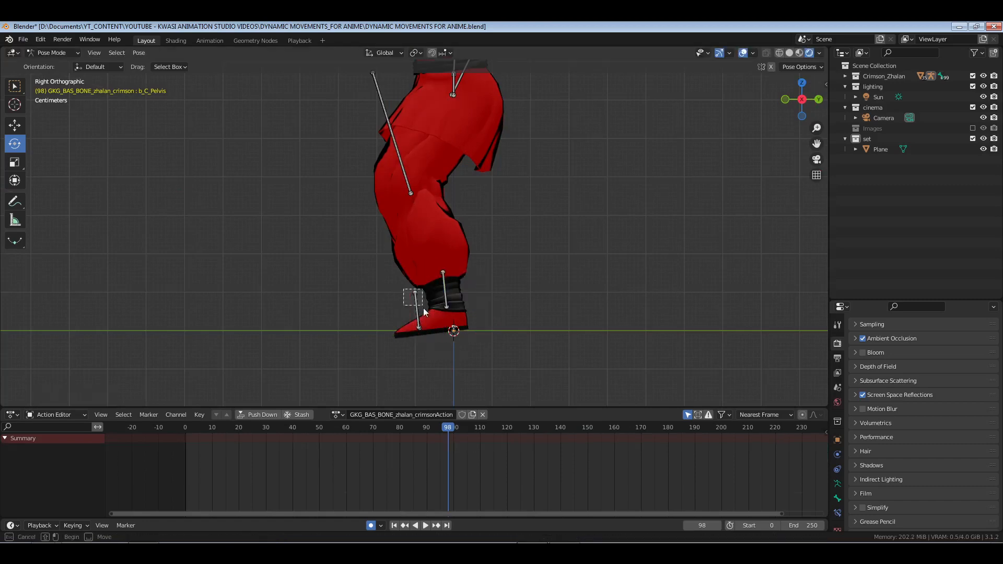
left_click_drag(423, 308, 425, 309)
key("r")
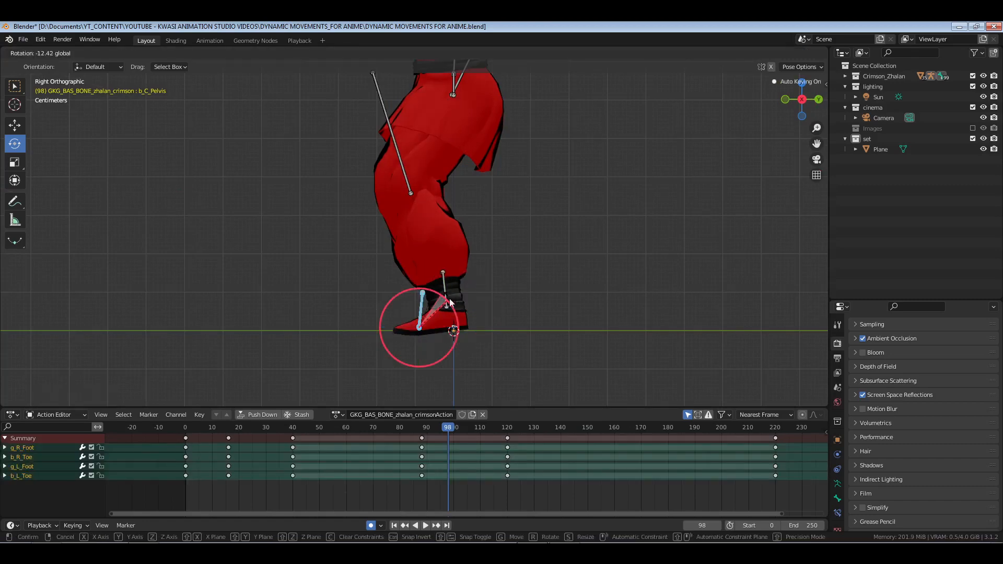
left_click(450, 302)
Raise the b_C_Pelvis bone slightly along the global Z axis at frame 98 in the right orthographic view
middle_click_drag(485, 190, 403, 205)
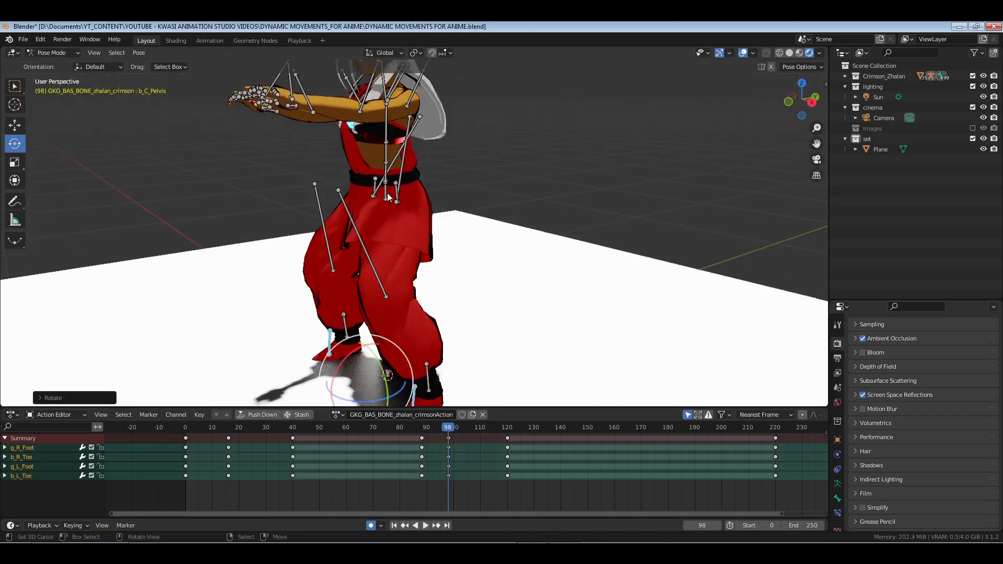
right_click(388, 194)
key("KP_3")
middle_click_drag(531, 296, 522, 211, "shift")
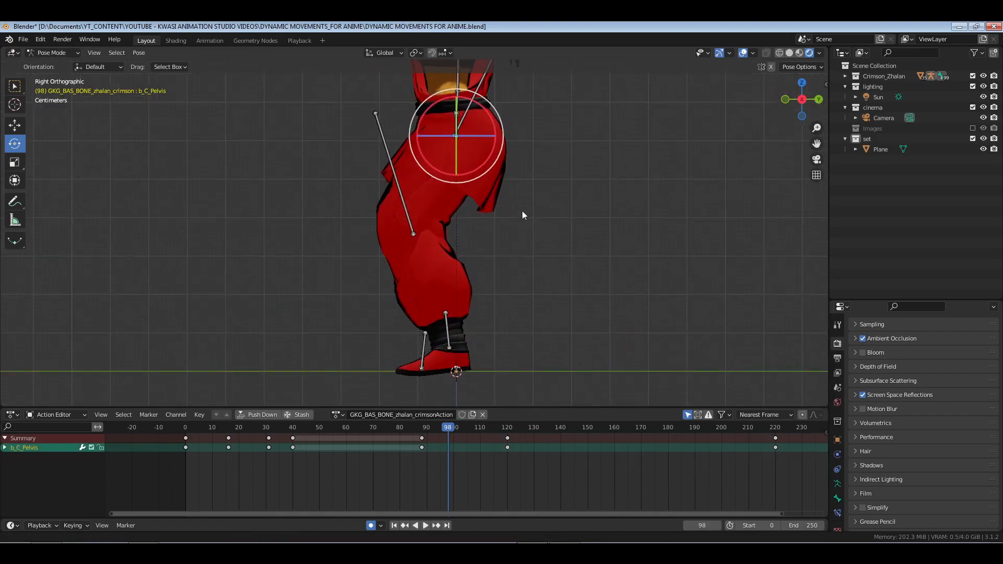
key("g")
key("y")
key("z")
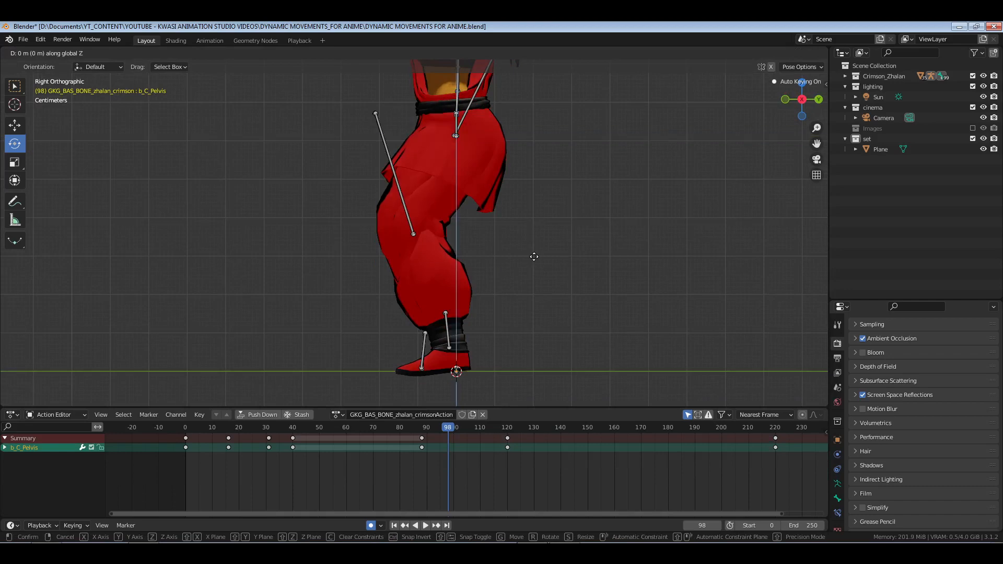
left_click(530, 219)
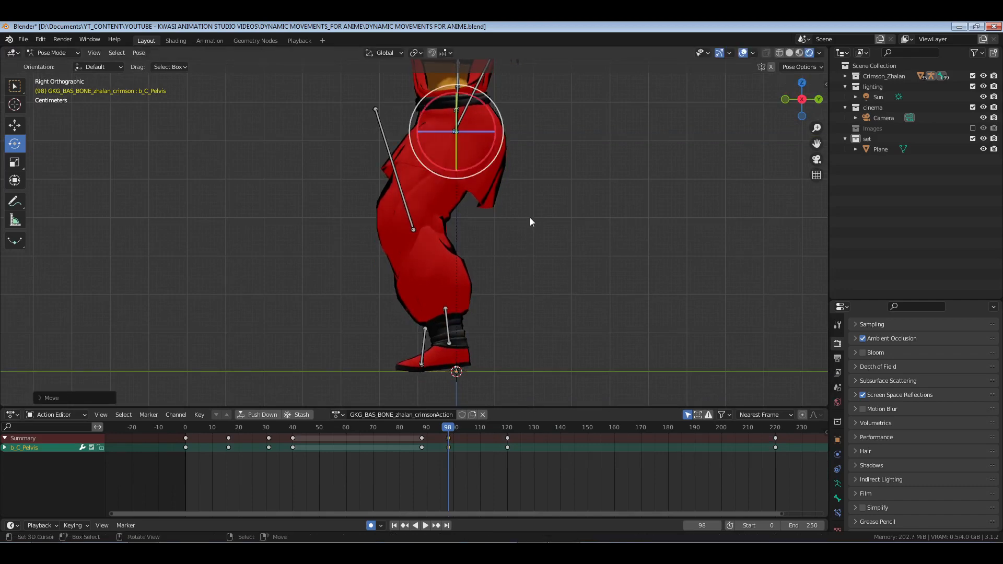
Rotate the b_R_Leg1 and b_L_Leg1 bones slightly around the global Z axis at frame 98
middle_click_drag(400, 209, 496, 335)
key("alt+a")
left_click(377, 212)
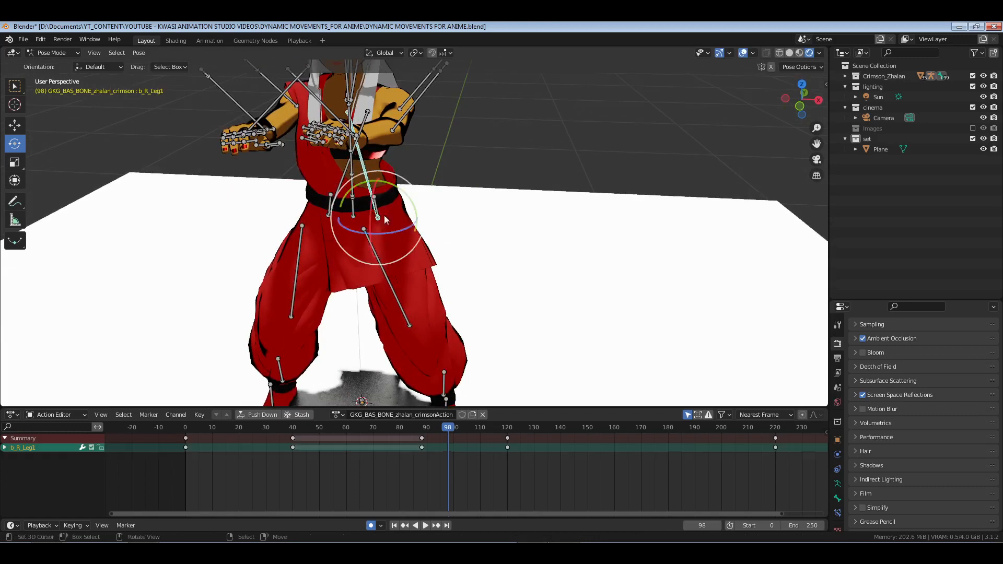
middle_click_drag(385, 215, 395, 221)
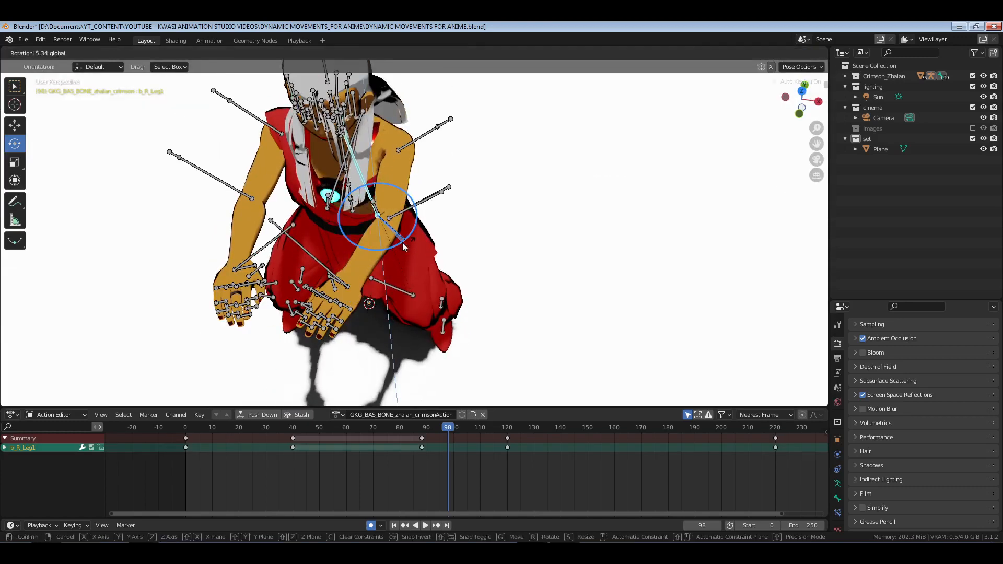
left_click(334, 198)
left_click(340, 167)
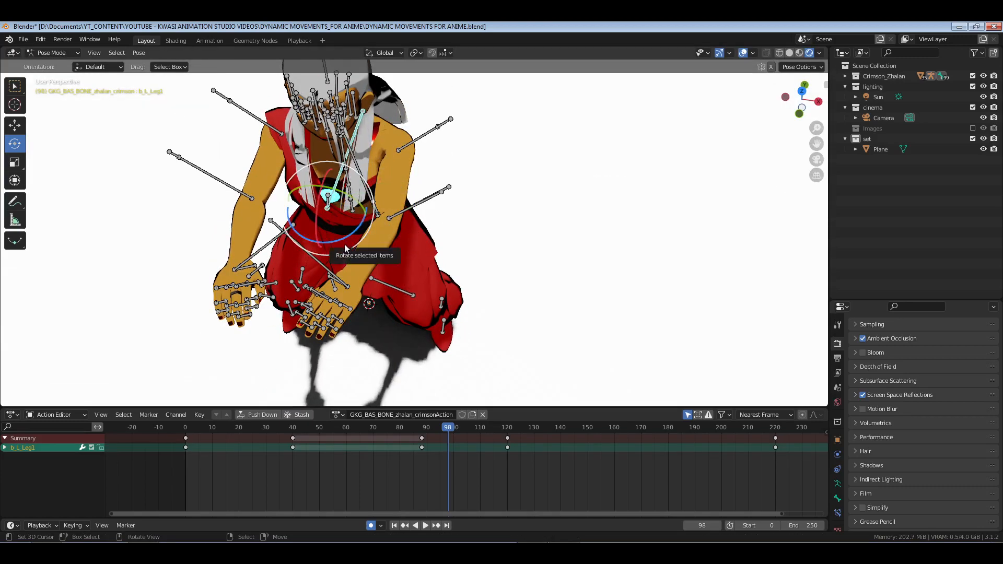
key("r")
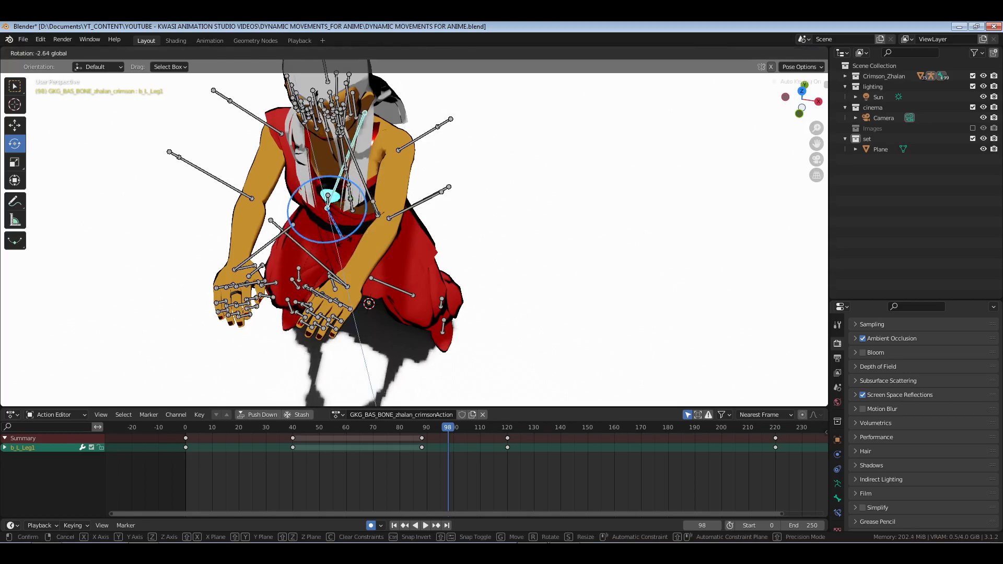
left_click(344, 246)
Select all bones and scrub the stance change around frame 98, checking the legs in perspective and right orthographic views
key("a")
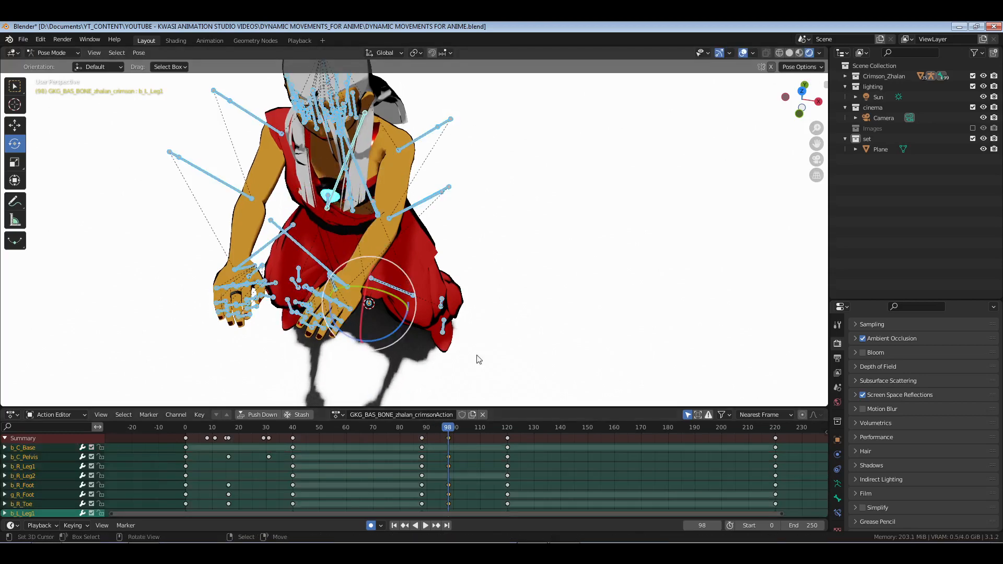
middle_click_drag(475, 359, 413, 232)
middle_click_drag(513, 315, 495, 256, "shift")
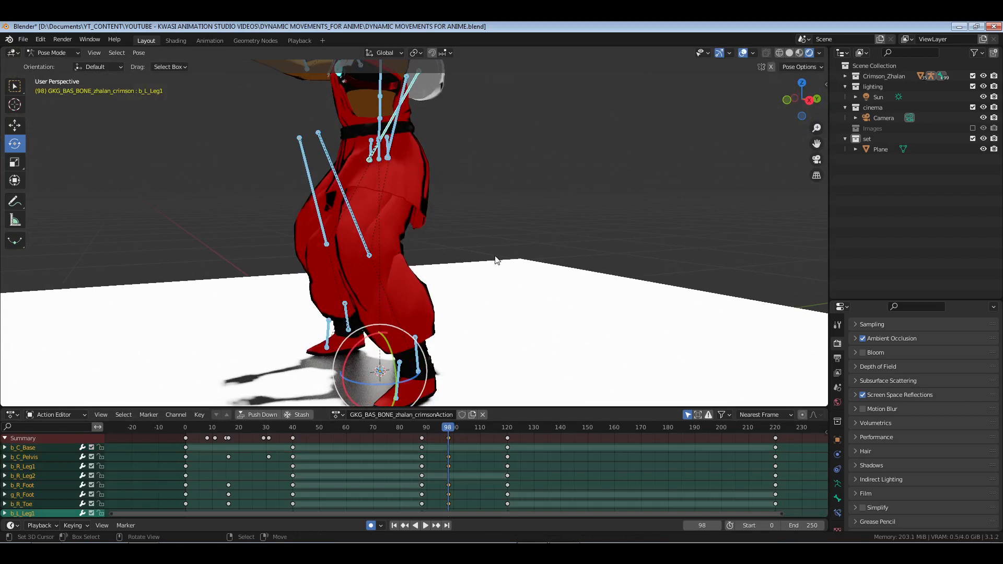
left_click_drag(416, 432, 451, 434)
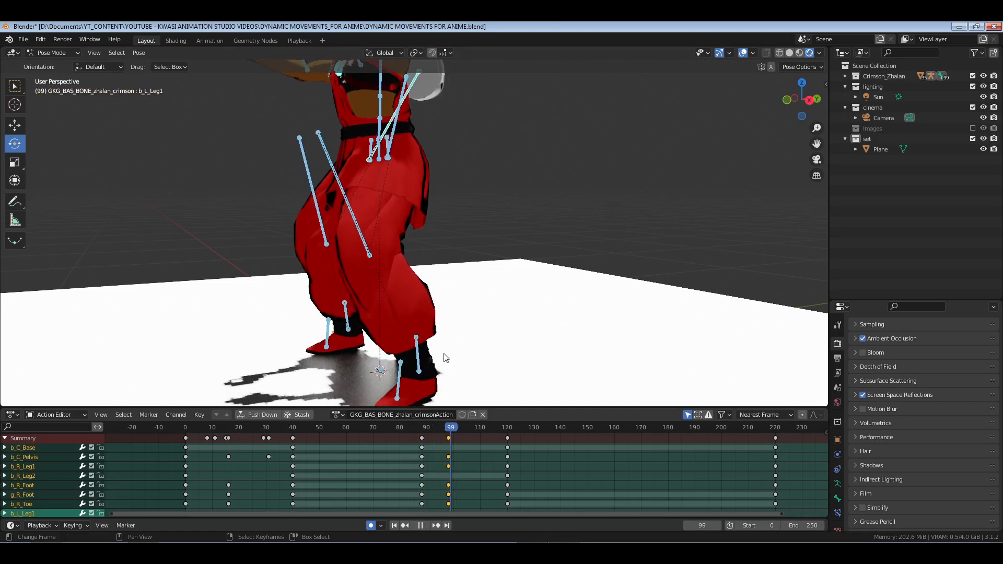
middle_click_drag(404, 310, 448, 313)
scroll(447, 312, "up", 1)
key("KP_3")
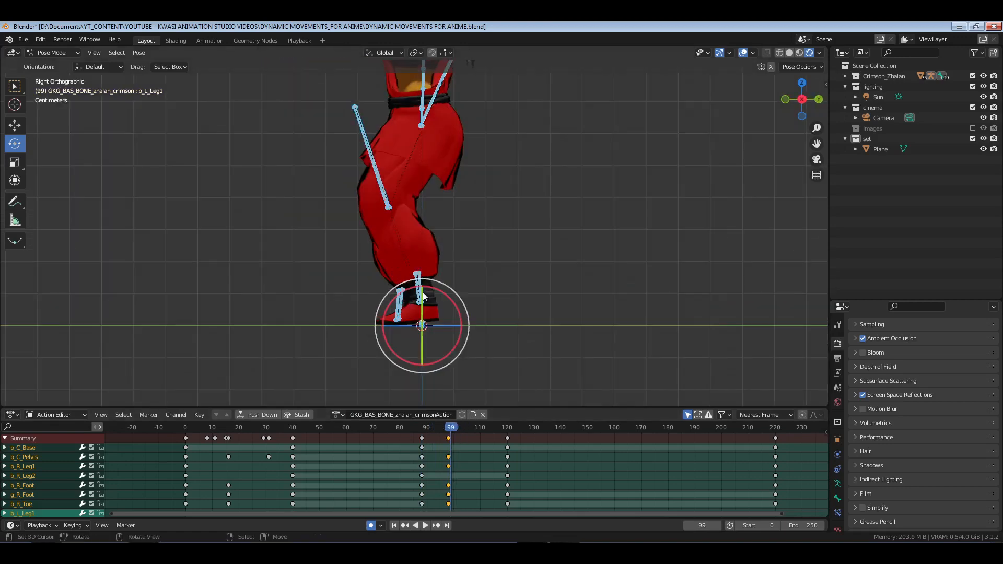
key("space")
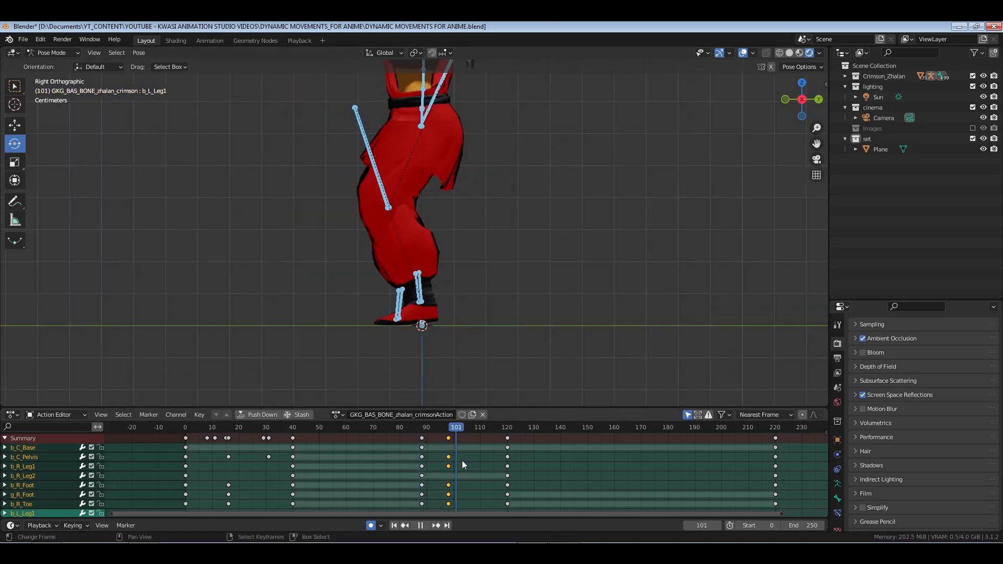
left_click_drag(450, 460, 484, 460)
key("Escape")
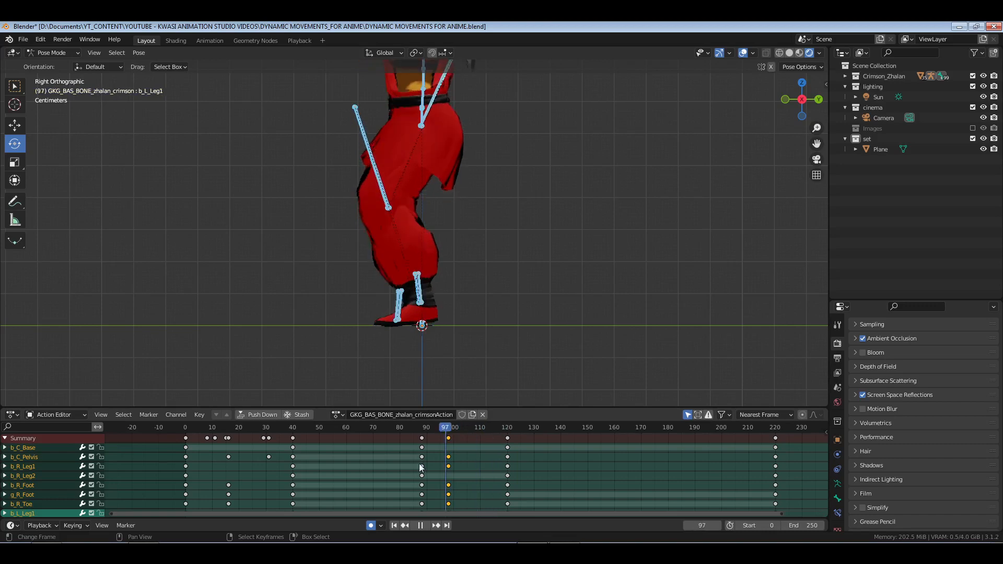
Hide the viewport overlays, save the file and replay the stance change from about frame 87 with the full body in view
middle_click_drag(423, 269, 614, 134)
left_click(743, 53)
key("ctrl+s")
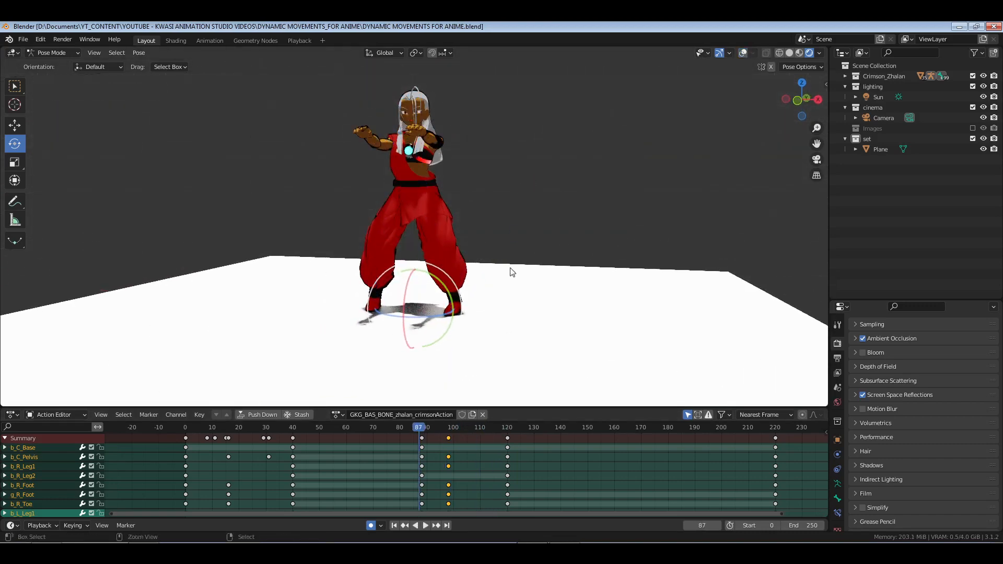
middle_click_drag(510, 269, 510, 234, "shift")
key("space")
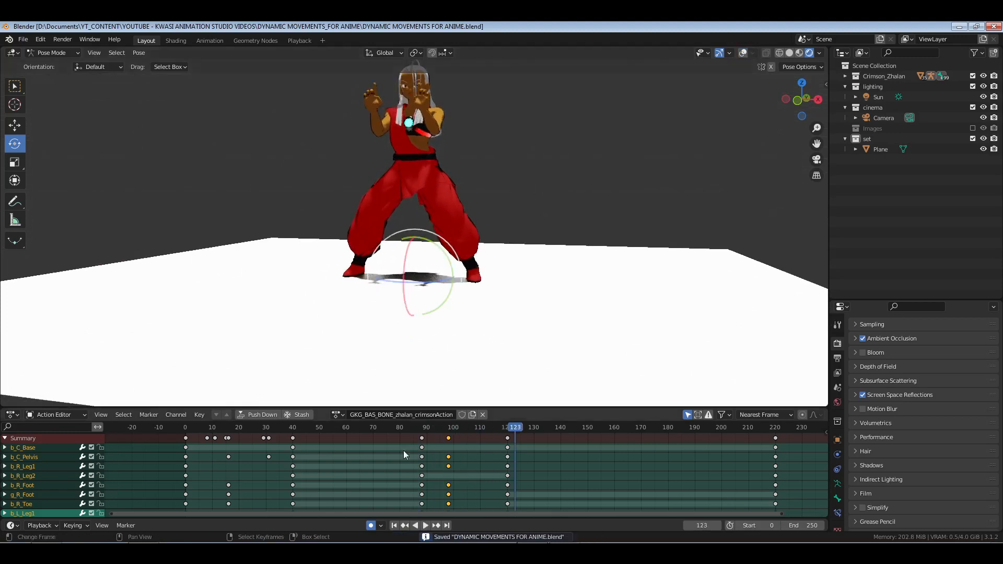
Scrub from about frame 88 to frame 104 and examine the legs and feet up close from a raised angle
left_click(425, 469)
left_click_drag(453, 469, 466, 471)
middle_click_drag(543, 253, 497, 284)
scroll(497, 284, "up", 2)
left_click(729, 53)
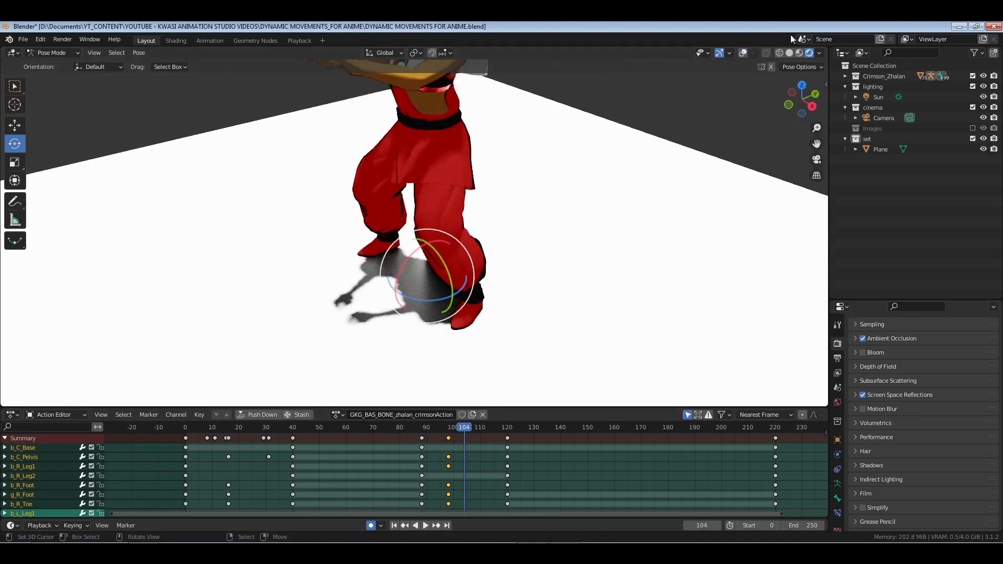
Show the viewport overlays and rotate the b_R_Foot and b_L_Foot bones slightly at frame 104
left_click(742, 53)
middle_click_drag(517, 233, 500, 275)
key("alt+a")
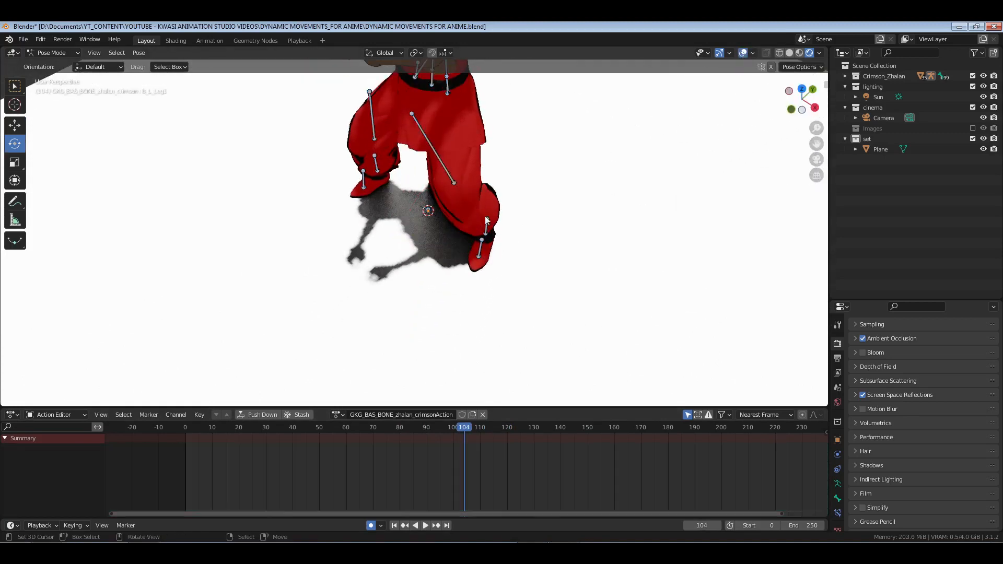
left_click_drag(484, 214, 424, 245)
left_click(376, 163)
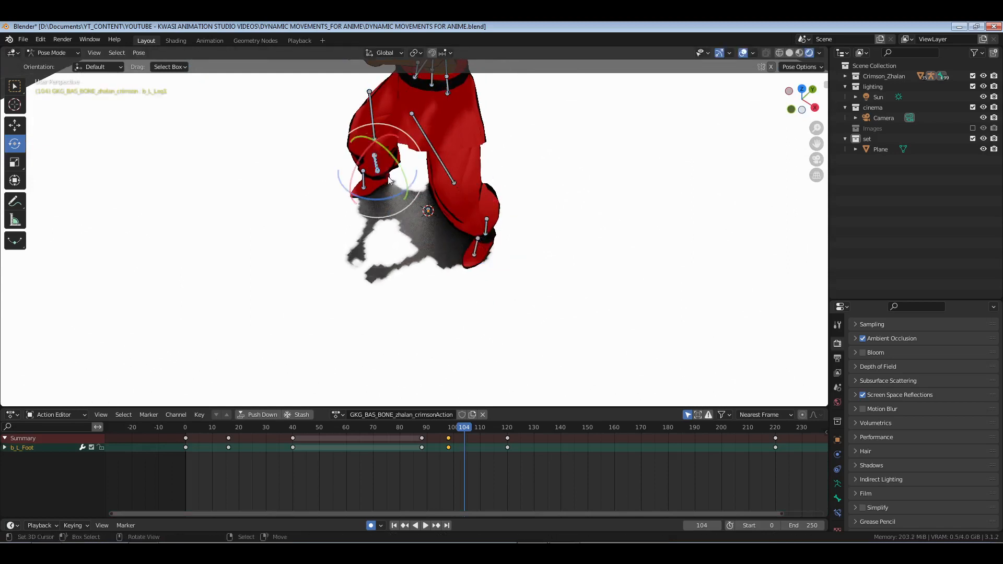
left_click_drag(387, 198, 397, 193)
middle_click_drag(476, 389, 460, 365)
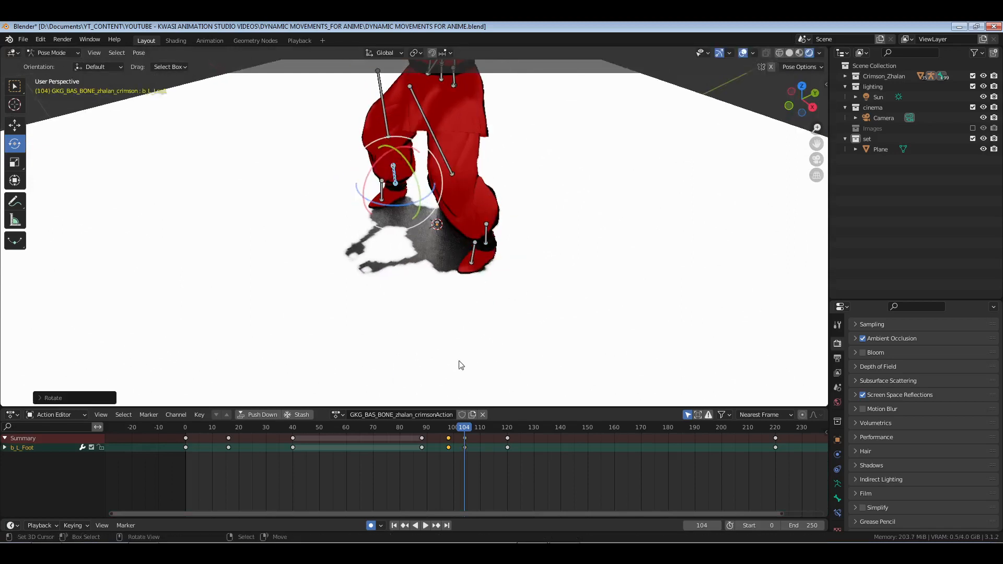
Shift the frame 104 keyframes of both foot bones 2 frames later to frame 106, save the file and replay the motion
left_click_drag(428, 488, 465, 484)
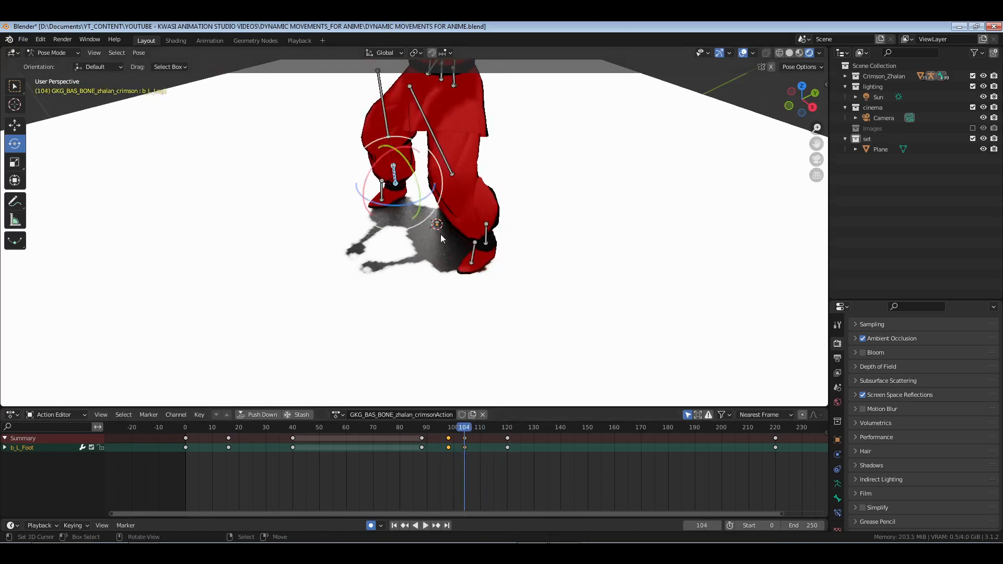
left_click(486, 234, "shift")
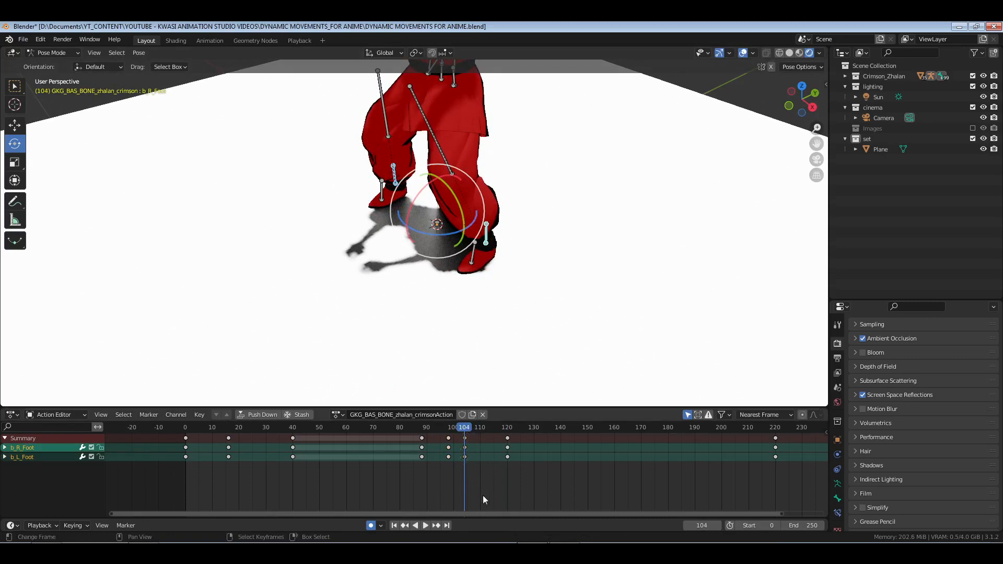
type("g2")
key("Return")
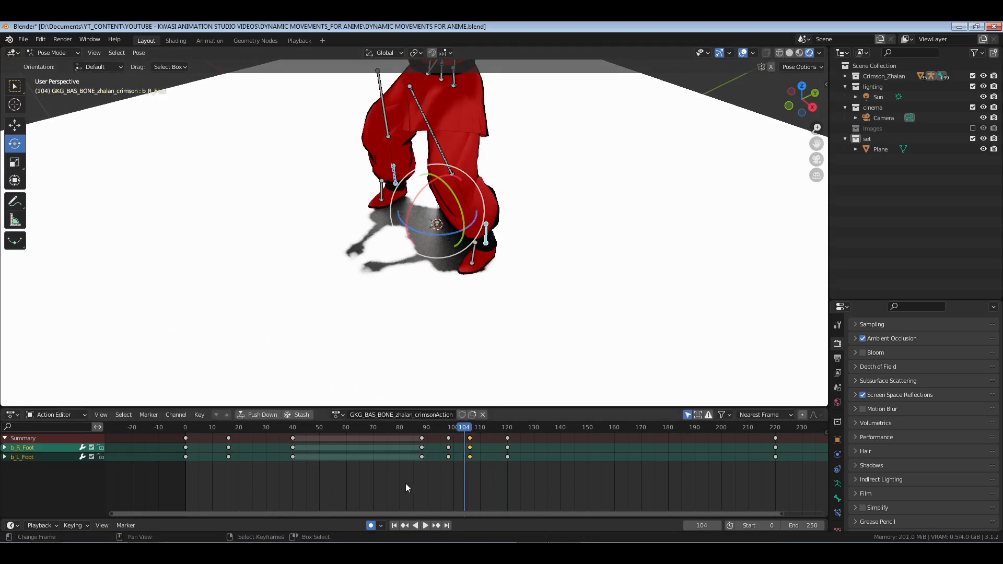
key("ctrl+s")
key("space")
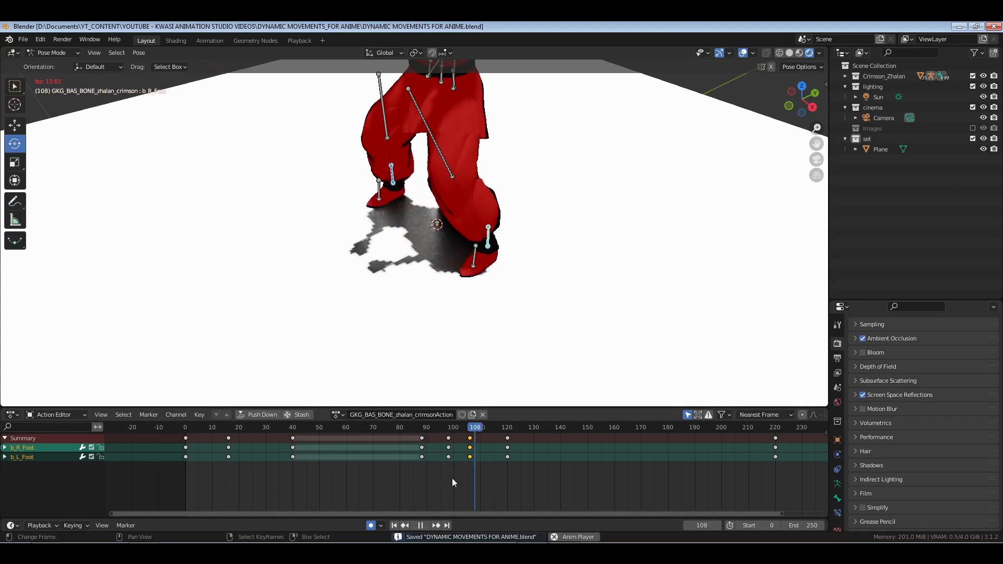
key("space")
Rotate the b_R_Leg2 bone slightly around the global Z axis at frame 98
left_click_drag(422, 465, 450, 468)
right_click(437, 137)
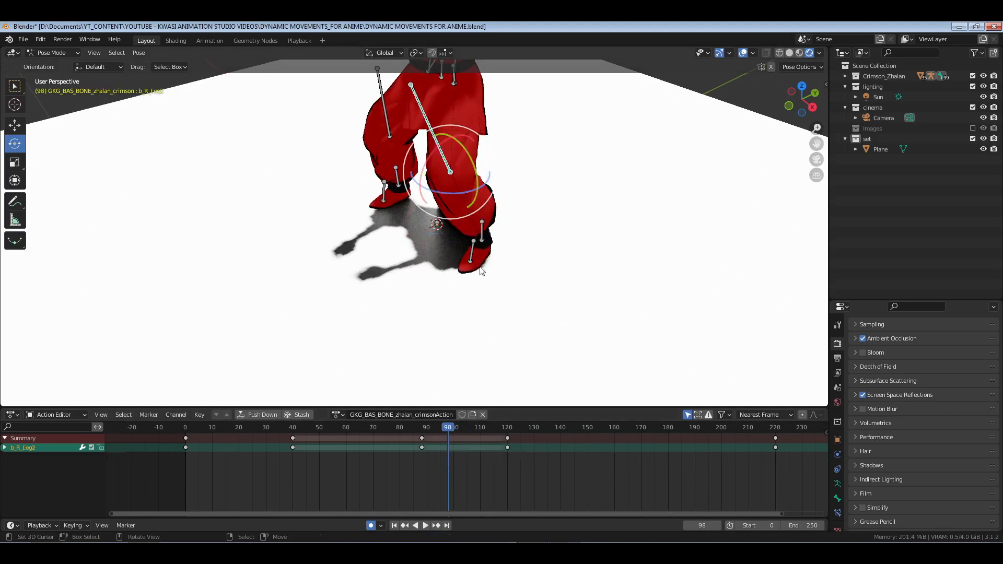
middle_click_drag(480, 266, 480, 285)
right_click(481, 234, "shift")
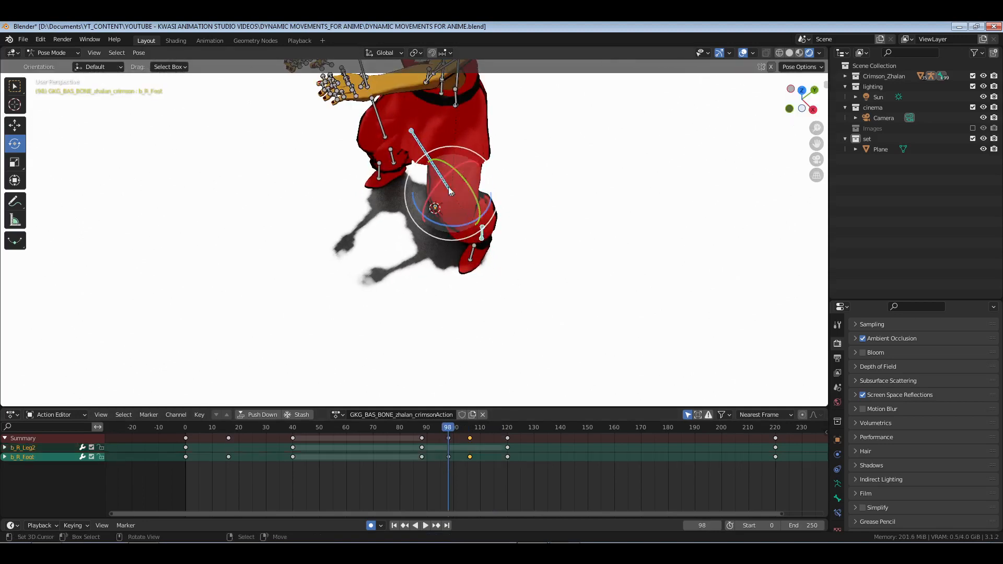
right_click(453, 204, "shift")
right_click(429, 173)
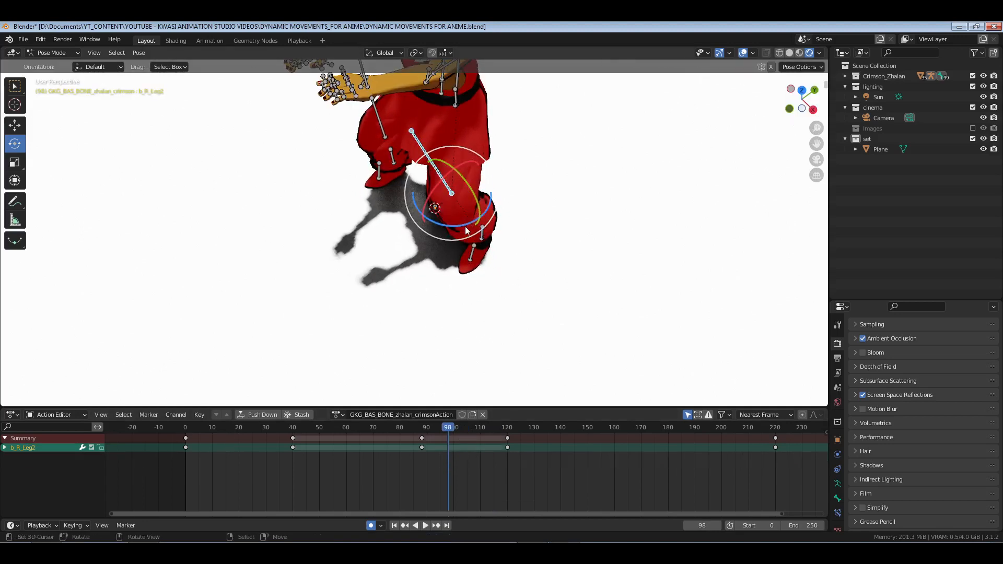
left_click_drag(466, 229, 472, 227)
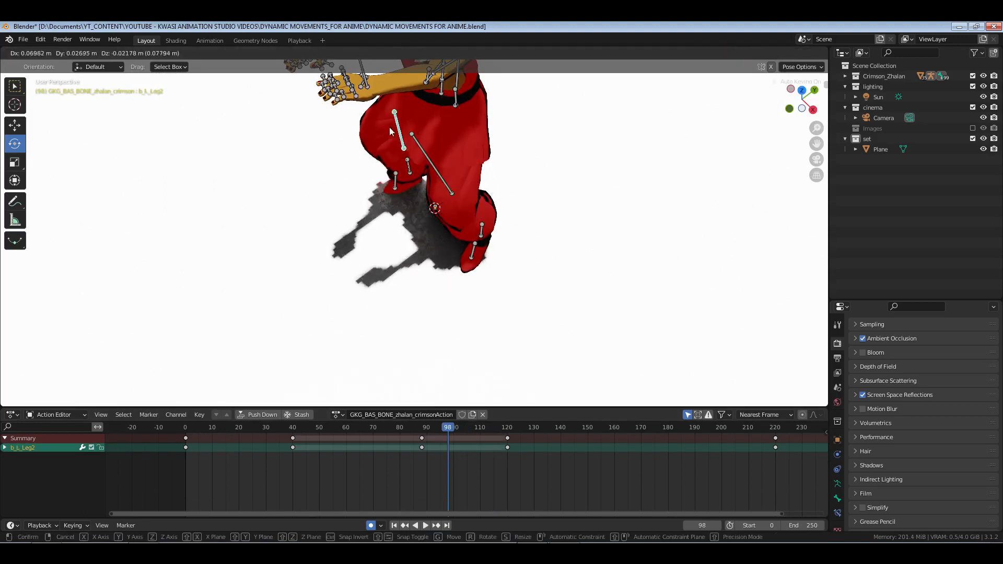
Rotate the b_L_Leg2 bone slightly at frame 98 and replay the stance change
right_click(372, 122)
key("alt+a")
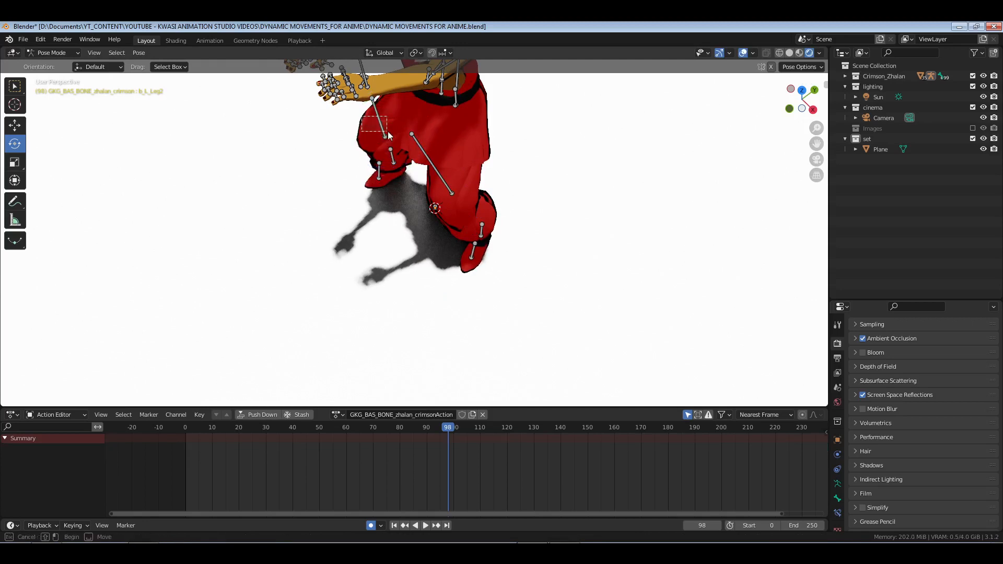
right_click(377, 140)
left_click_drag(394, 170, 354, 175)
left_click(415, 469)
key("space")
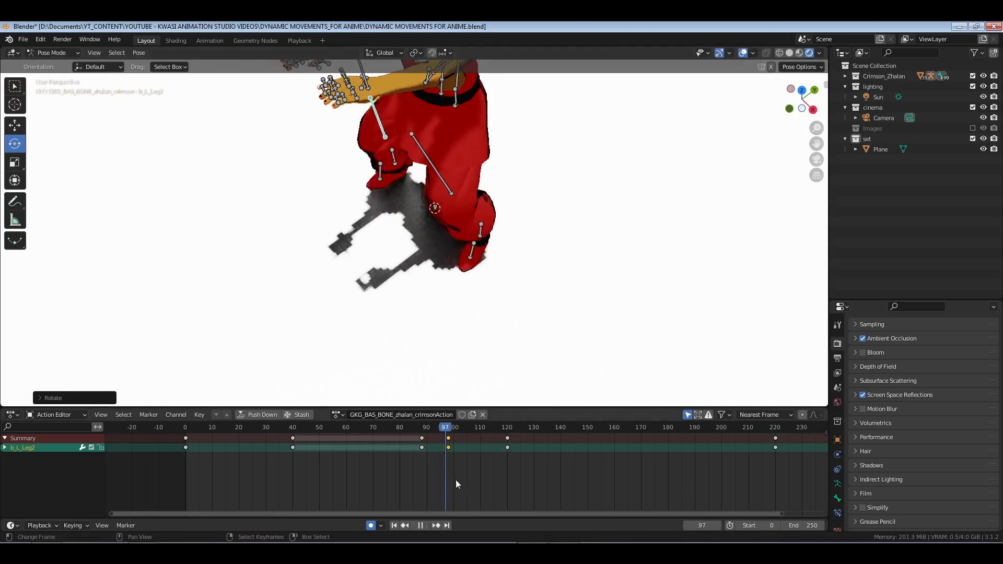
Rotate the b_R_Leg2 and b_L_Leg2 bones slightly at frame 106 to adjust the knees
left_click_drag(463, 480, 462, 480)
left_click(485, 234)
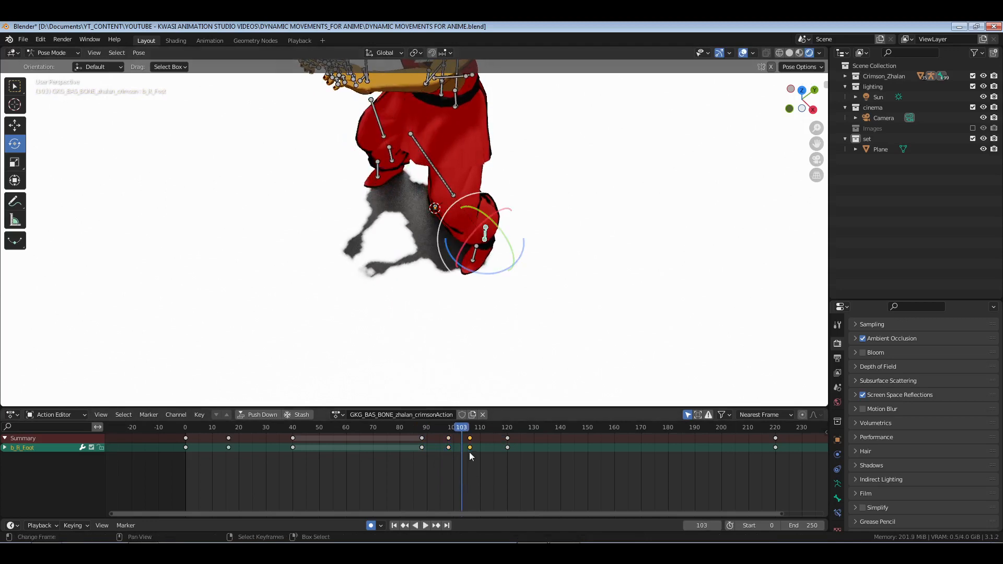
left_click(470, 465)
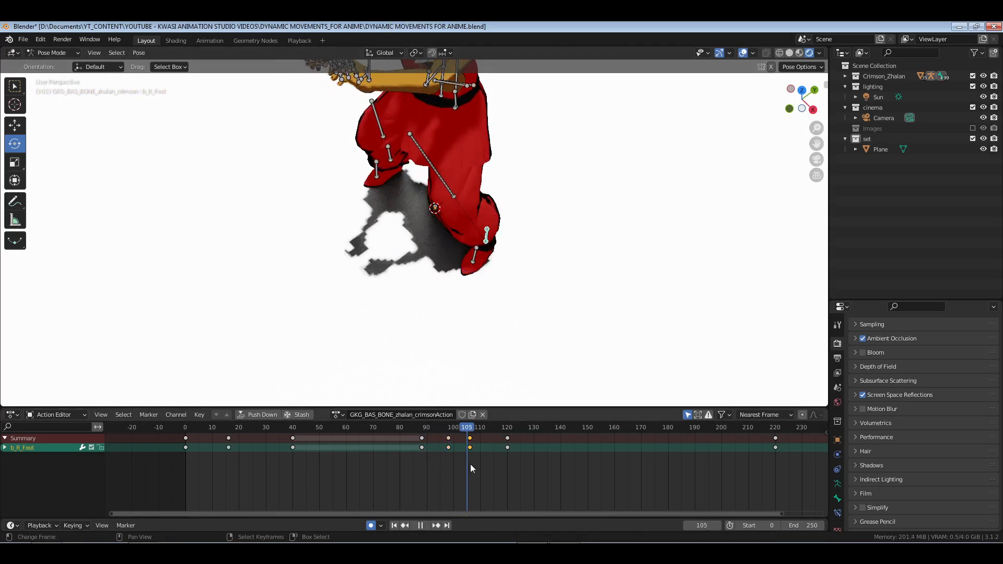
right_click(440, 176)
left_click_drag(462, 240, 438, 407)
right_click(375, 116)
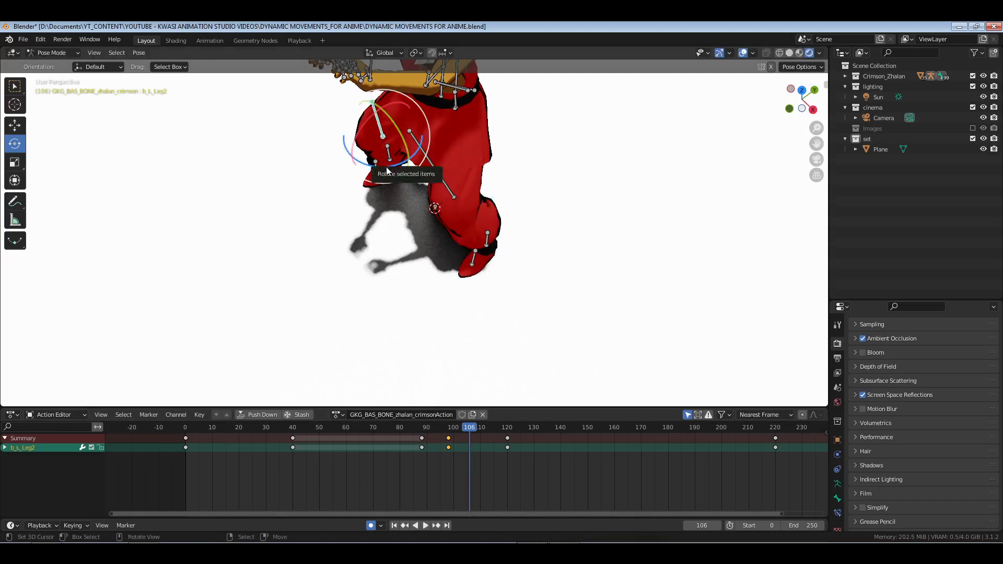
key("r")
left_click(419, 207)
middle_click_drag(419, 207, 496, 324)
Switch to the camera view, hide the overlays, save the file and replay the animation from the start
left_click(413, 427)
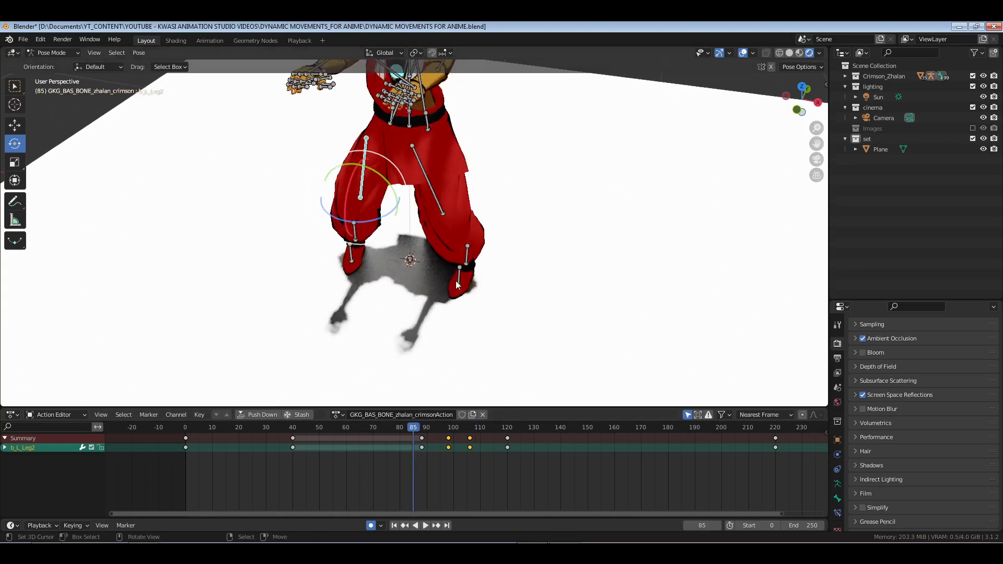
key("KP_0")
left_click(743, 53)
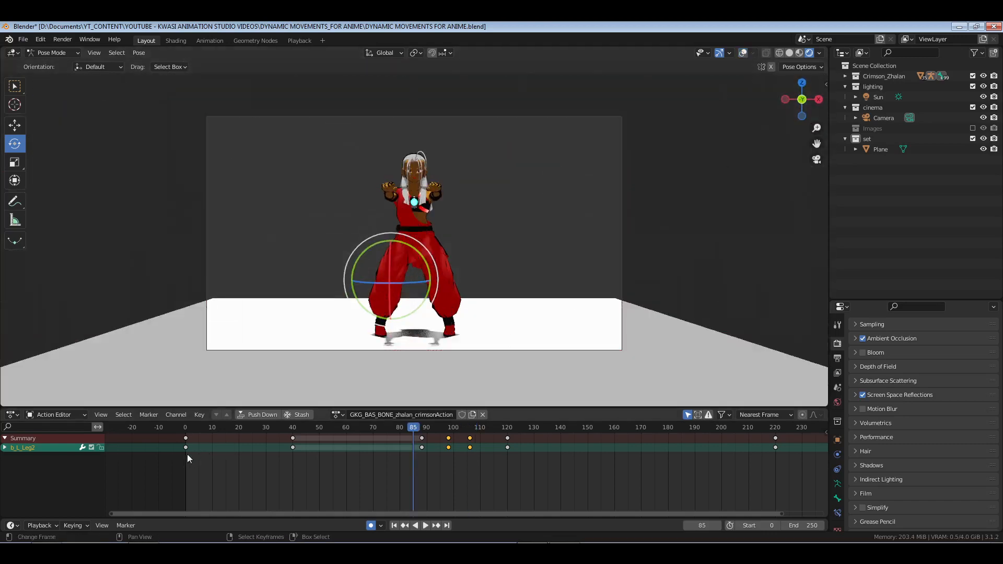
key("shift+Left")
key("ctrl+s")
key("space")
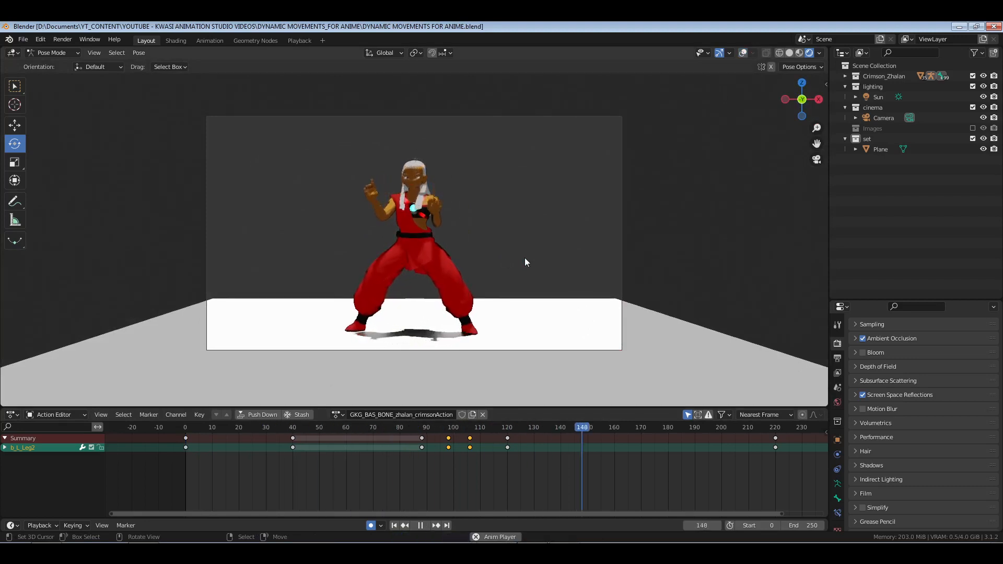
left_click(504, 499)
Duplicate all bones' frame 120 keyframes to hold the pose and snap the copies to frame 152
left_click_drag(504, 475, 507, 475)
key("space")
key("a")
right_click_drag(500, 440, 553, 493)
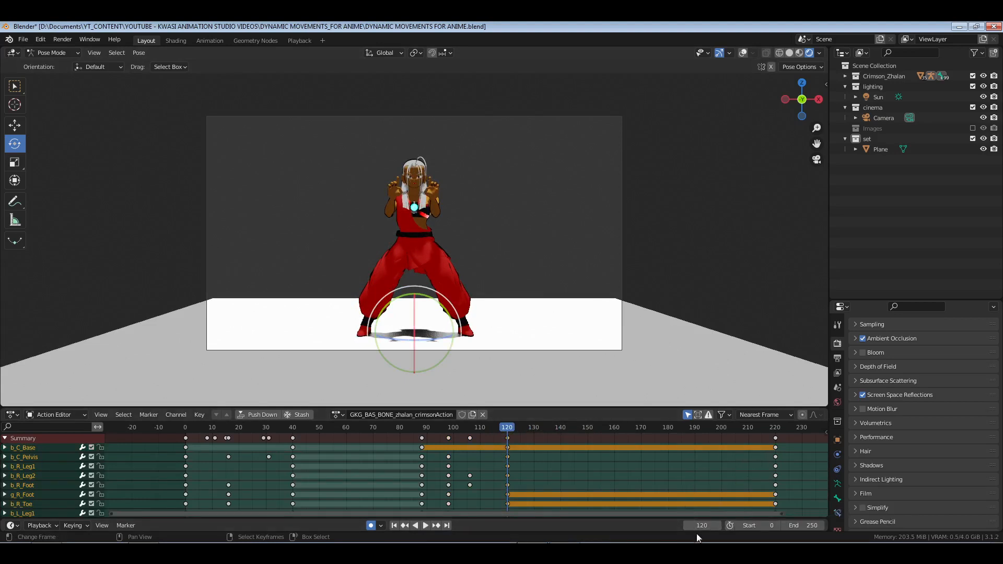
type("0")
key("Return")
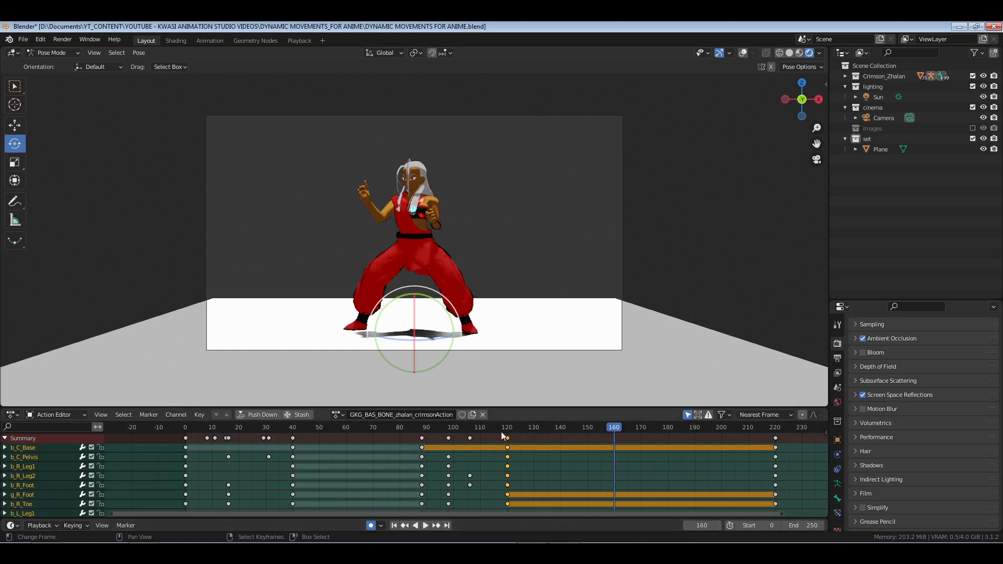
key("shift+d")
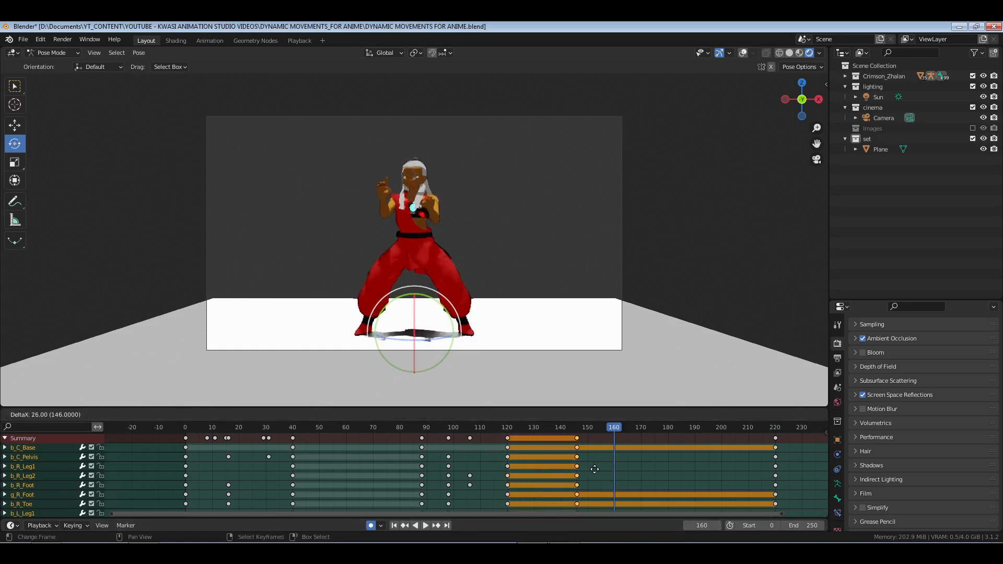
left_click(601, 474)
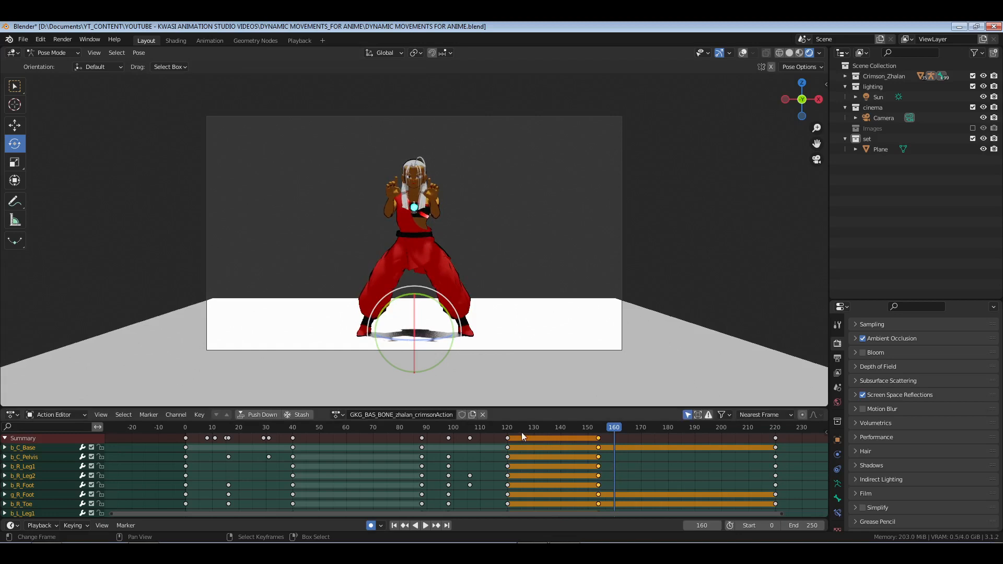
left_click(507, 428)
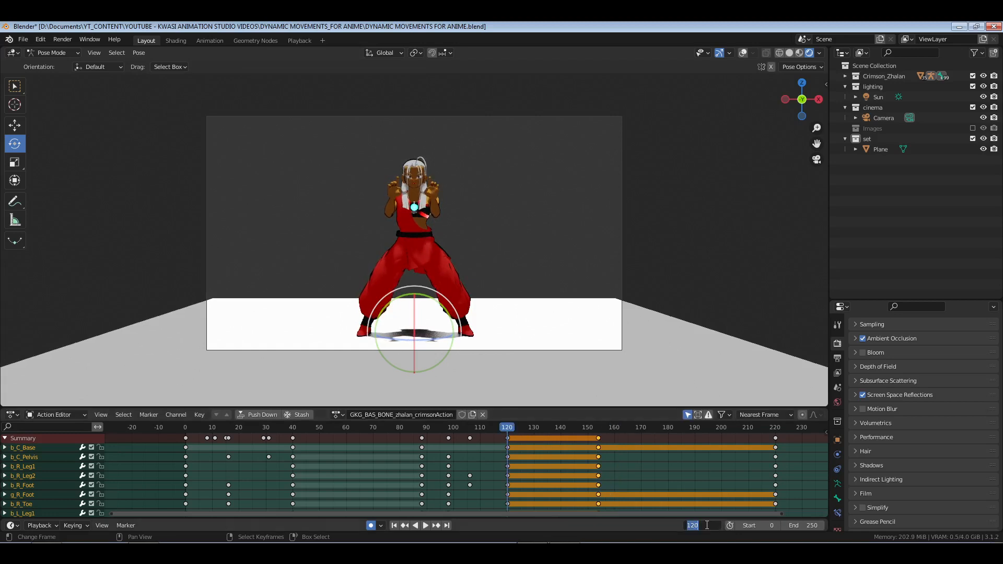
key("Return")
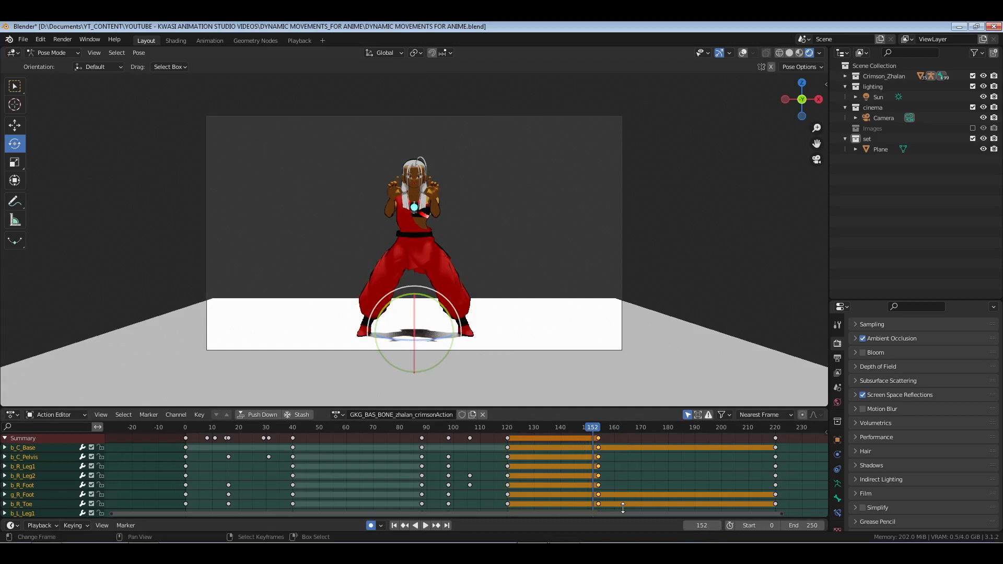
key("shift+s")
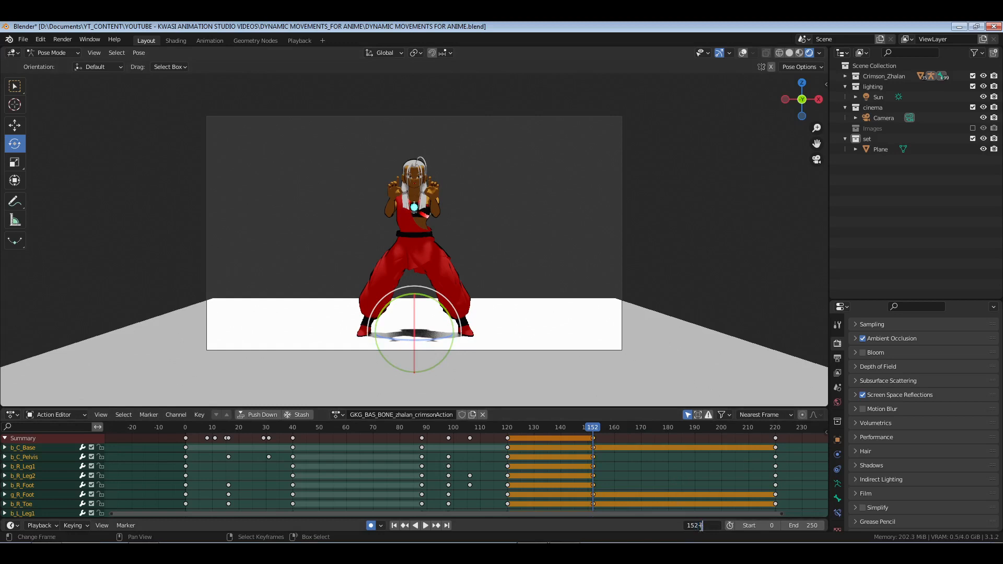
Move to frame 184, 32 frames after the held pose, and snap the last keyframes of all bones there
type("32")
key("Return")
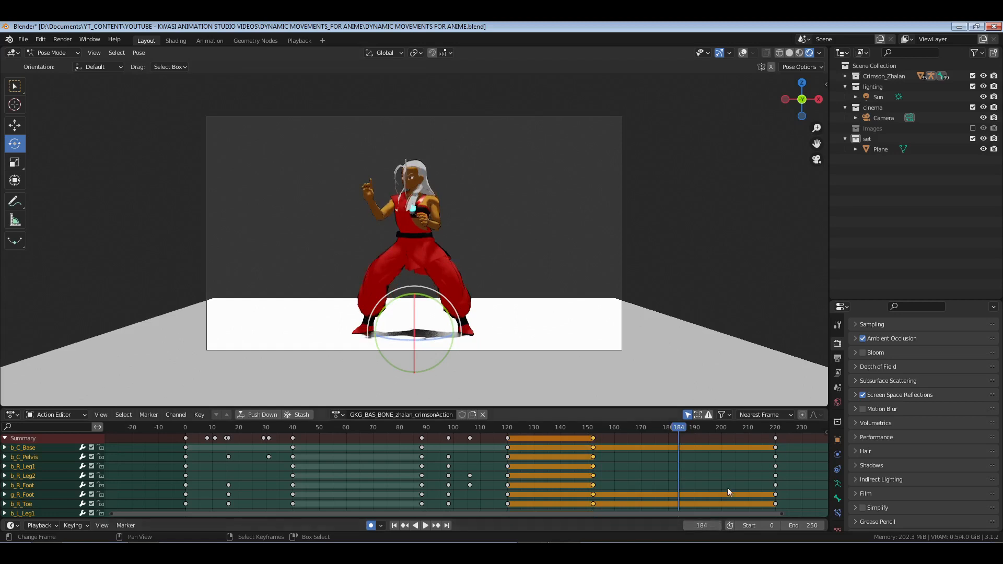
right_click(776, 438)
key("shift+s")
left_click(658, 473)
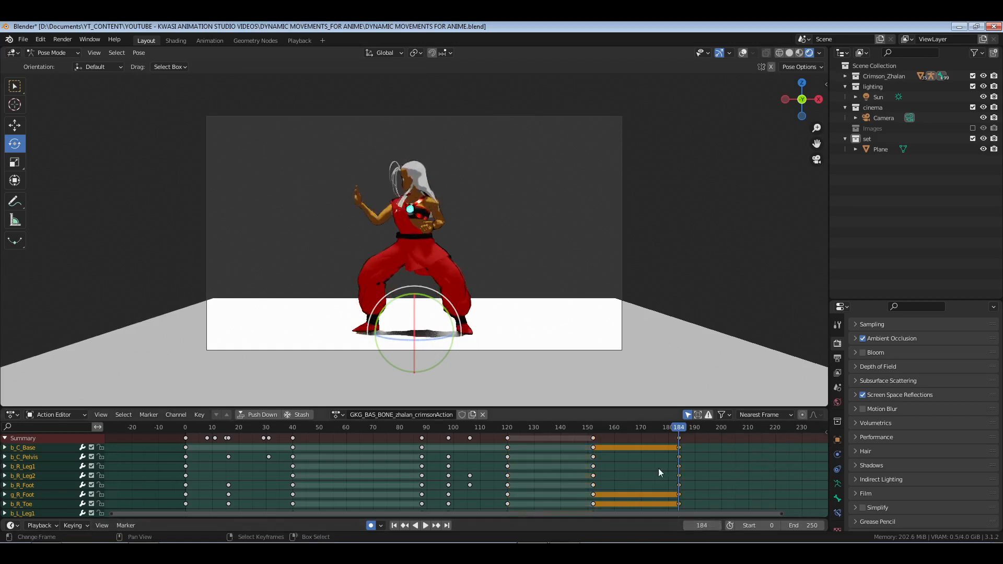
Shift all keyframes from frame 88 onward 8 frames earlier so they start at frame 80, 40 frames after frame 40
left_click(294, 430)
key("space")
key("space")
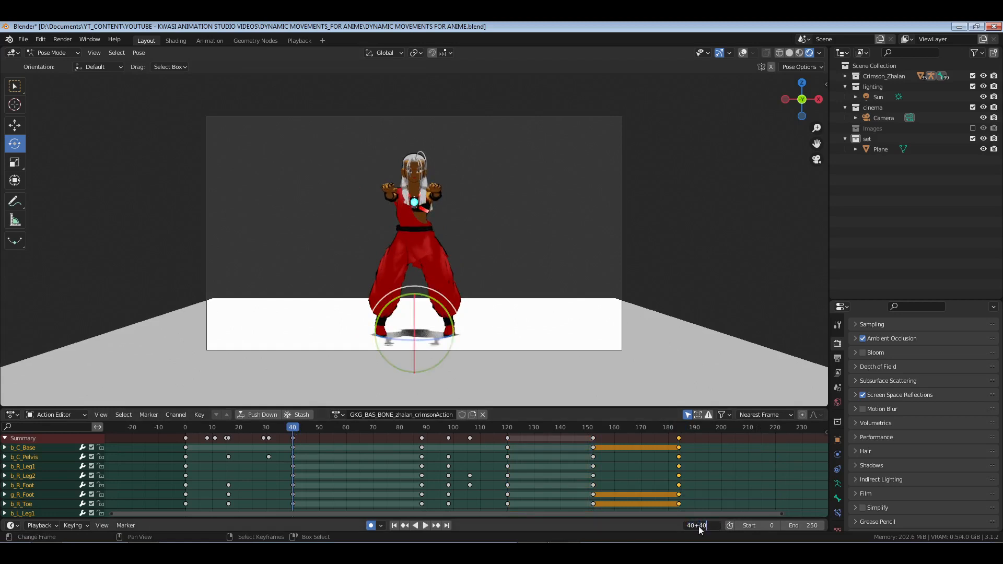
key("Return")
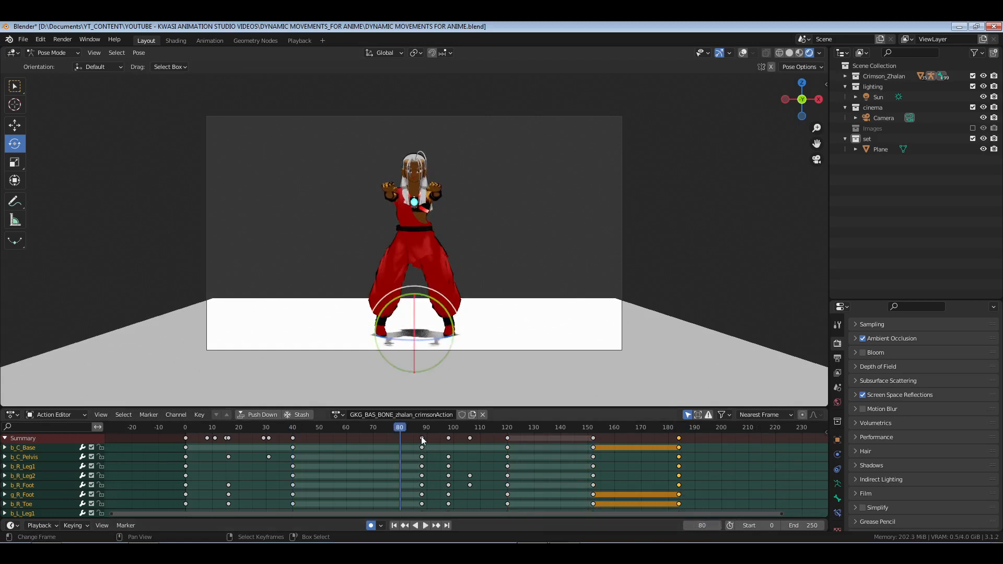
right_click_drag(406, 434, 742, 473)
key("g")
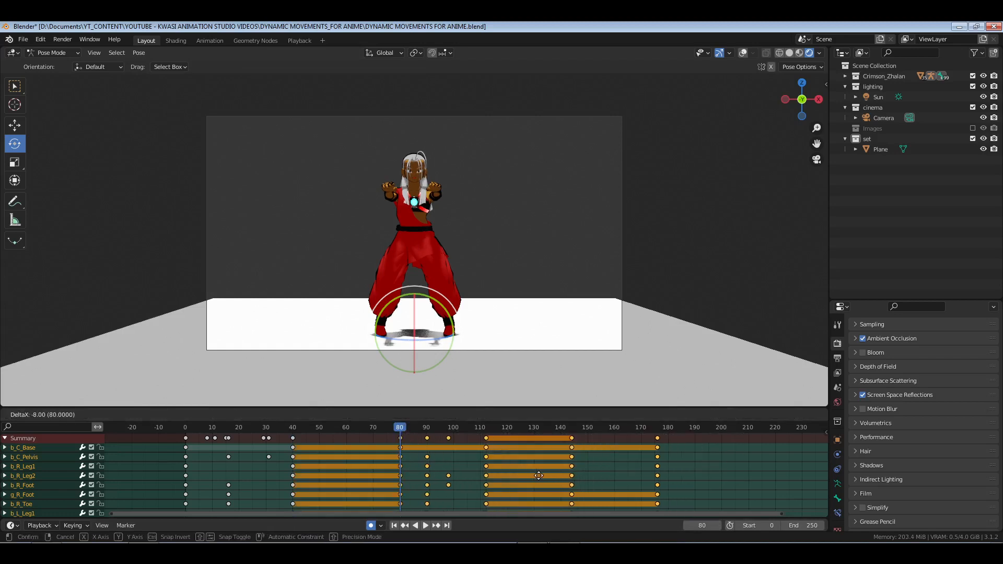
left_click(525, 462)
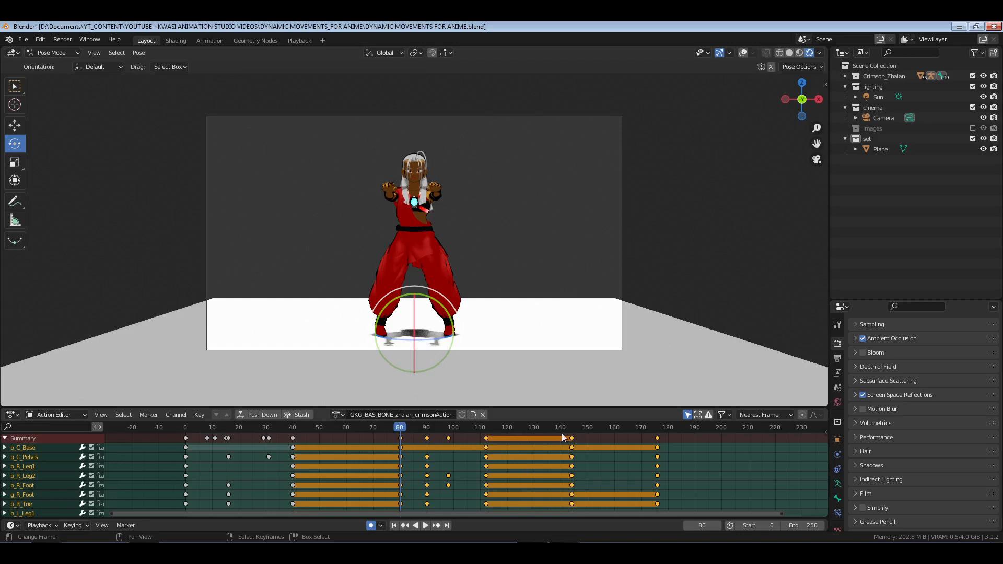
Lengthen the pose hold after frame 112 to 40 frames by moving the last two sets of keyframes to frames 152 and 184
left_click(485, 429)
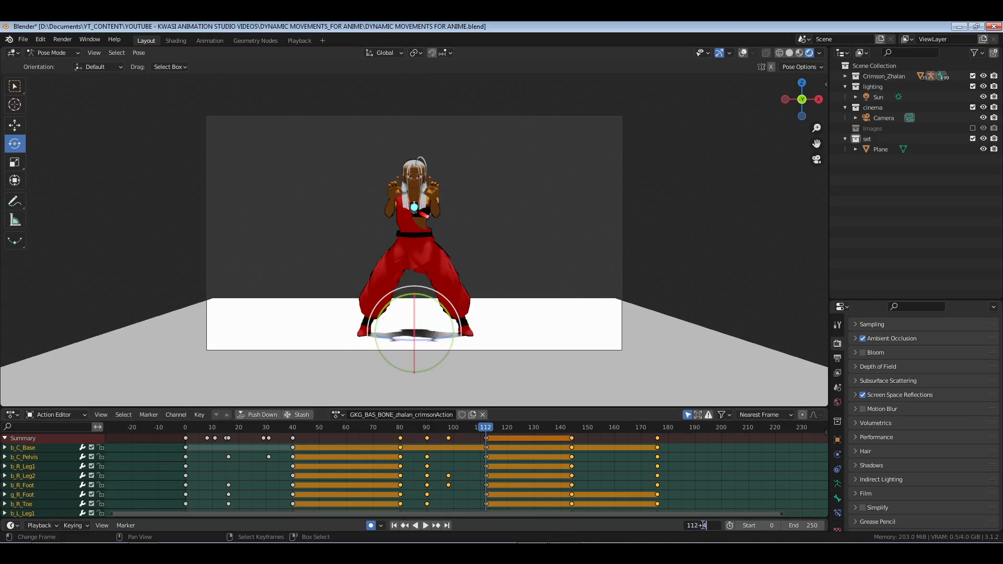
key("Return")
right_click_drag(560, 430, 726, 465)
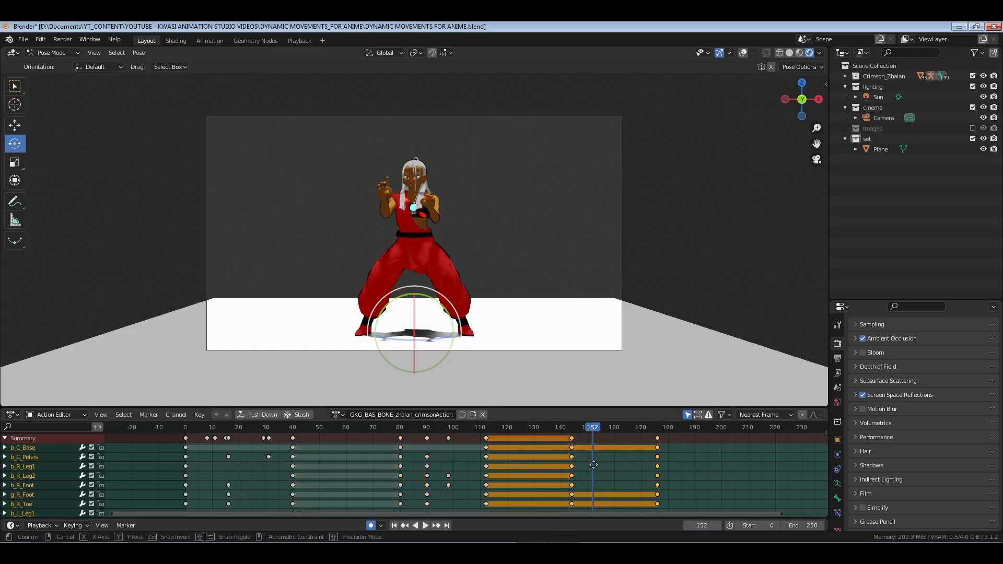
key("g")
left_click(616, 465)
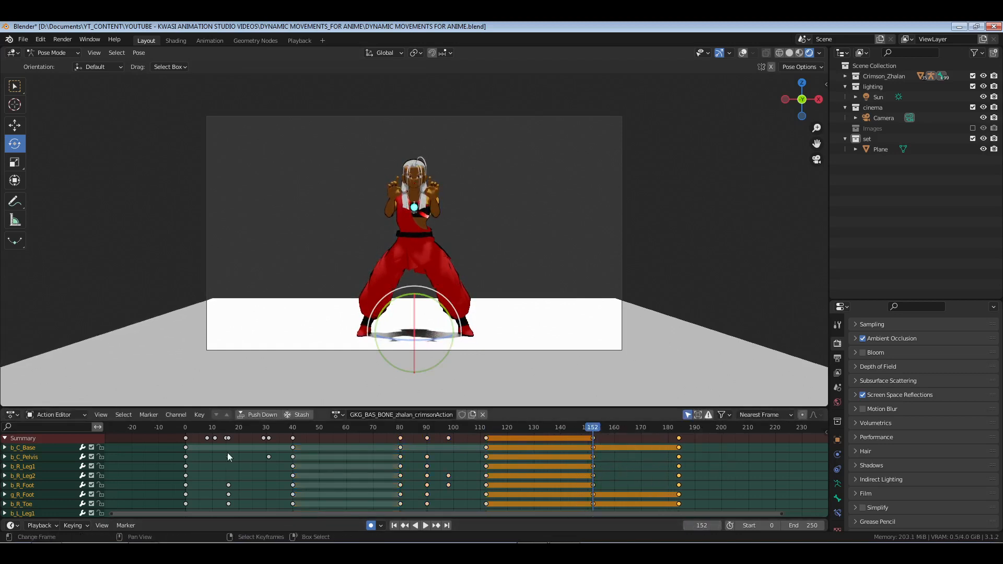
Save the file with the playhead back at frame 0 and set the animation's end frame to 190
key("shift+Left")
left_click(711, 457)
key("ctrl+s")
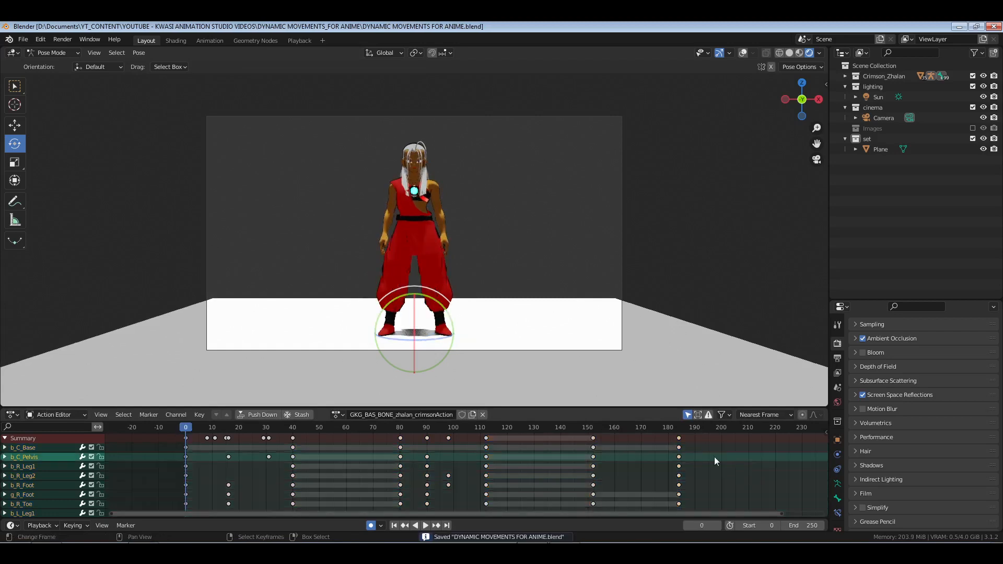
left_click(801, 523)
type("190")
key("Return")
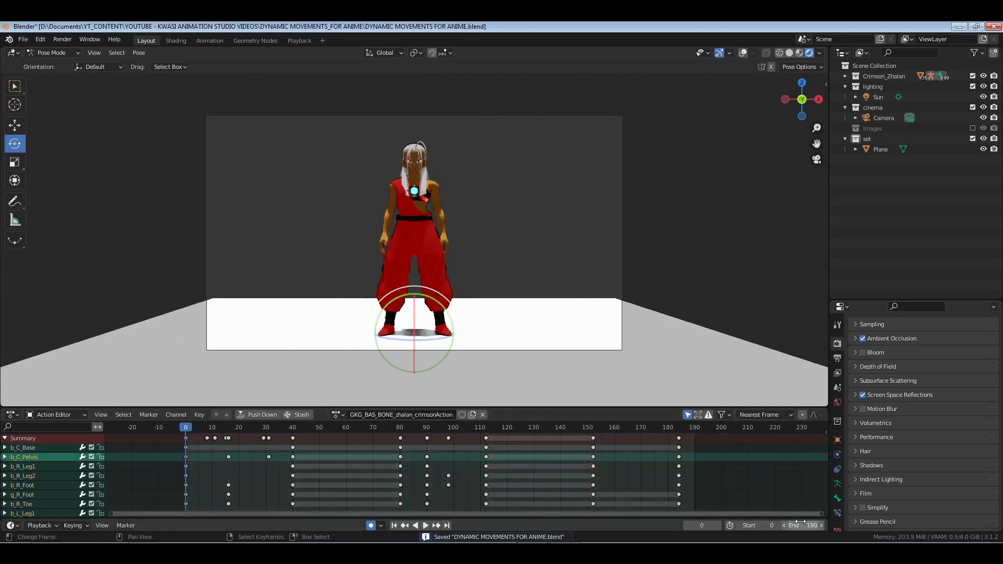
Play the animation from the start and scrub to frame 22 to examine the arm motion before frame 40
middle_click_drag(383, 481, 422, 483)
key("space")
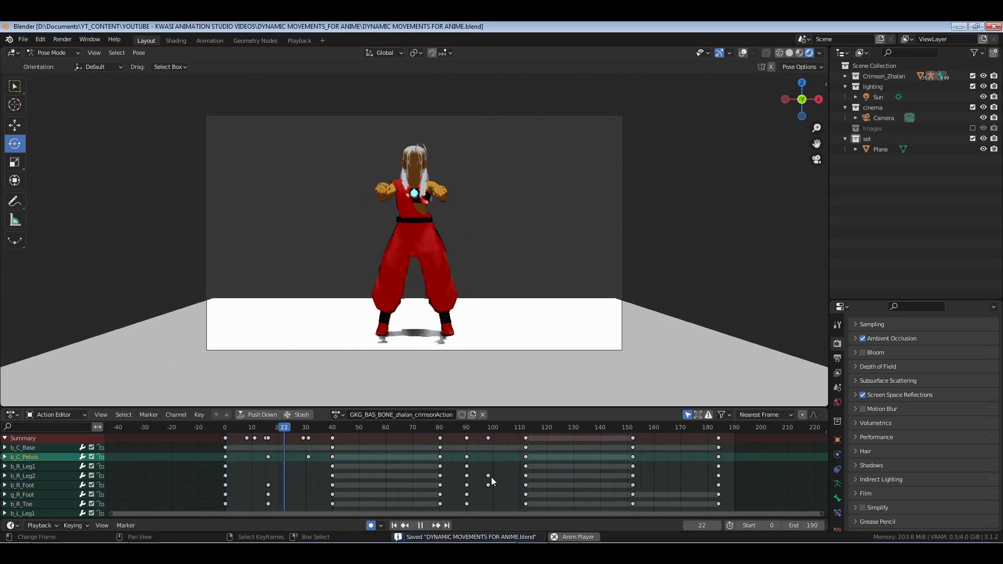
left_click_drag(261, 463, 284, 463)
Show the viewport overlays, select both upper-arm bones with their helpers, and move to frame 24
left_click(743, 54)
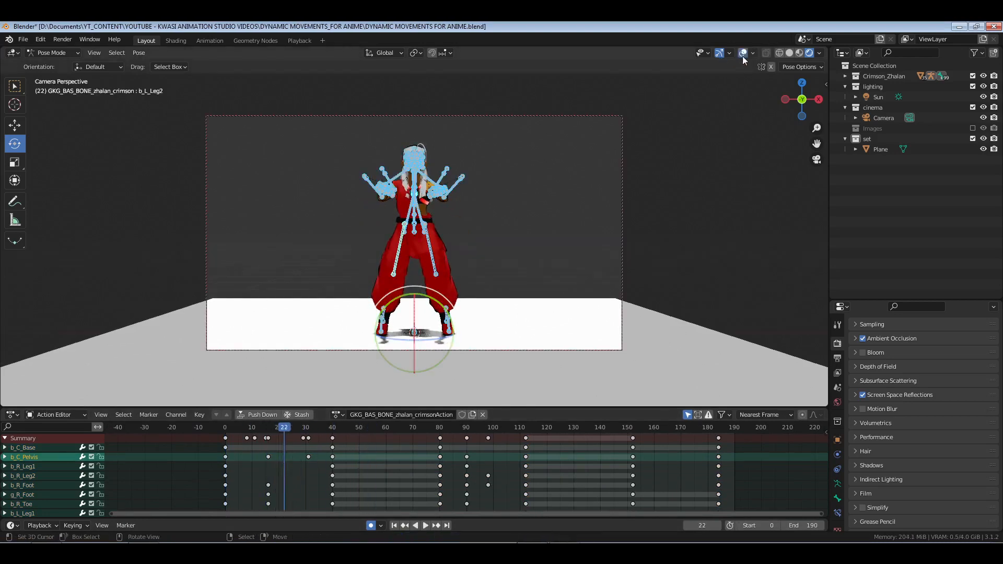
key("alt+a")
key("KP_0")
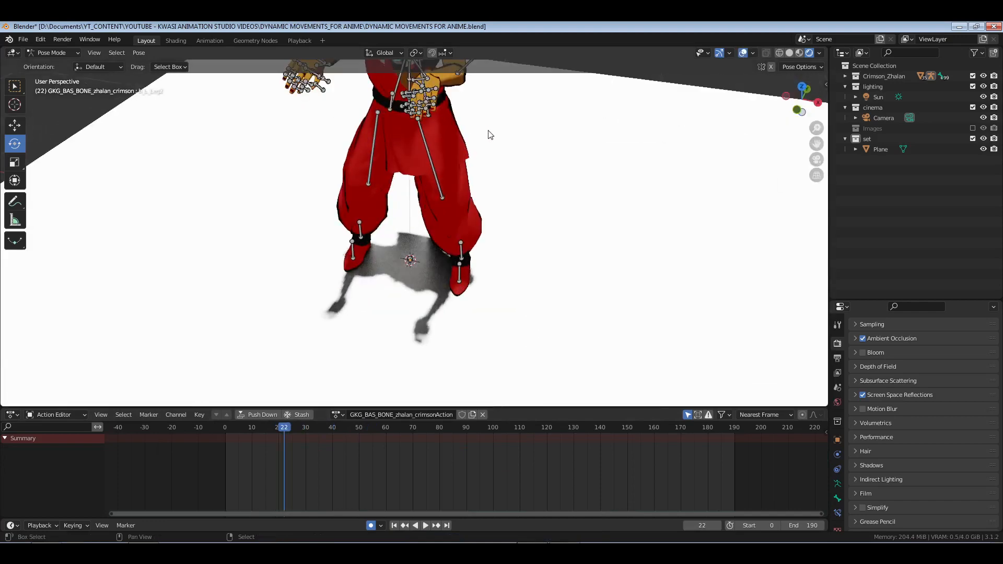
middle_click_drag(488, 135, 469, 280, "shift")
left_click_drag(464, 218, 451, 196)
middle_click_drag(363, 230, 376, 211)
left_click_drag(361, 168, 338, 145, "shift")
middle_click_drag(391, 253, 402, 247)
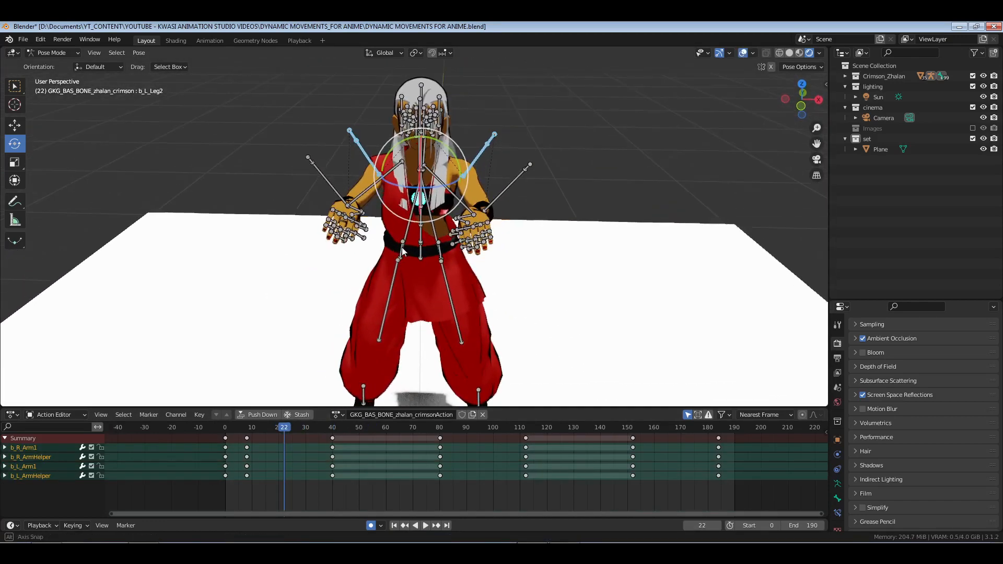
key("space")
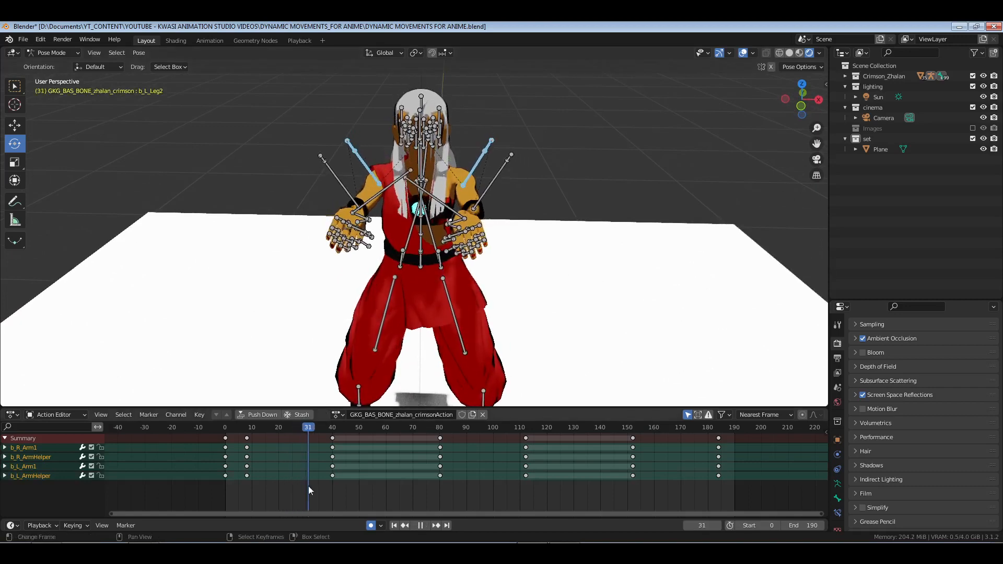
left_click_drag(293, 487, 289, 487)
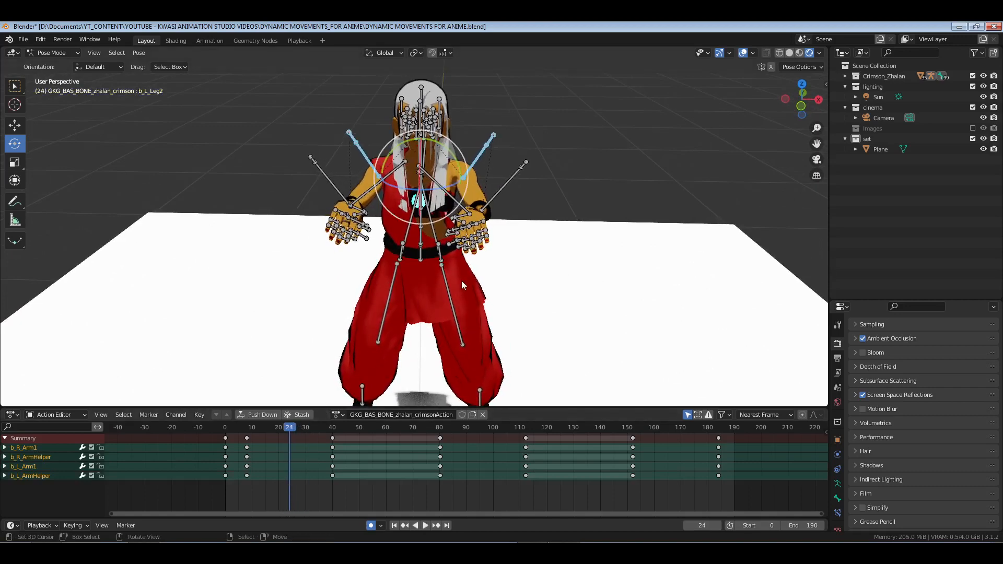
Rotate the right upper arm slightly in side view to key an in-between arm pose at frame 24
middle_click_drag(462, 281, 567, 251)
left_click(430, 114)
left_click(443, 120)
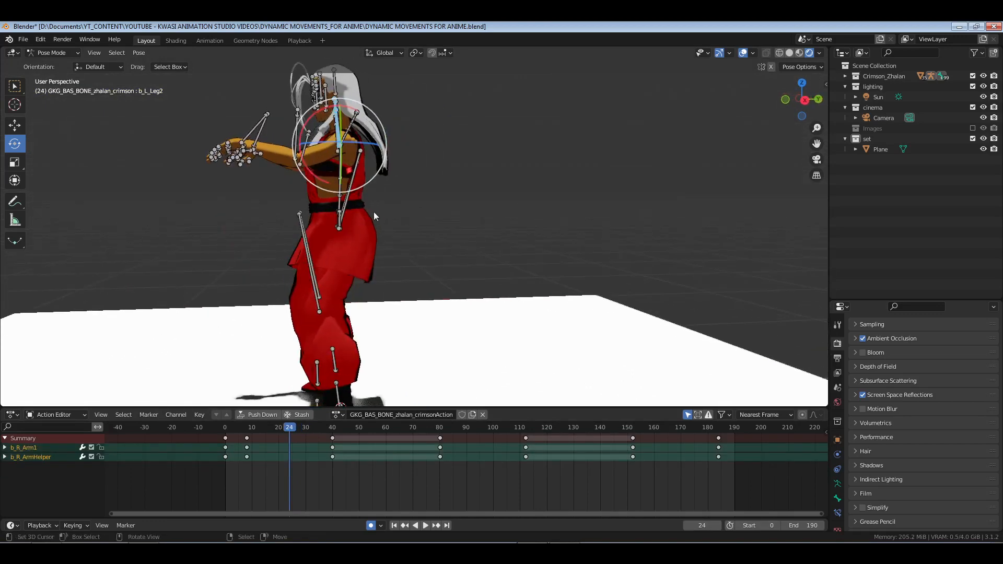
left_click_drag(367, 182, 361, 187)
middle_click_drag(435, 233, 340, 247)
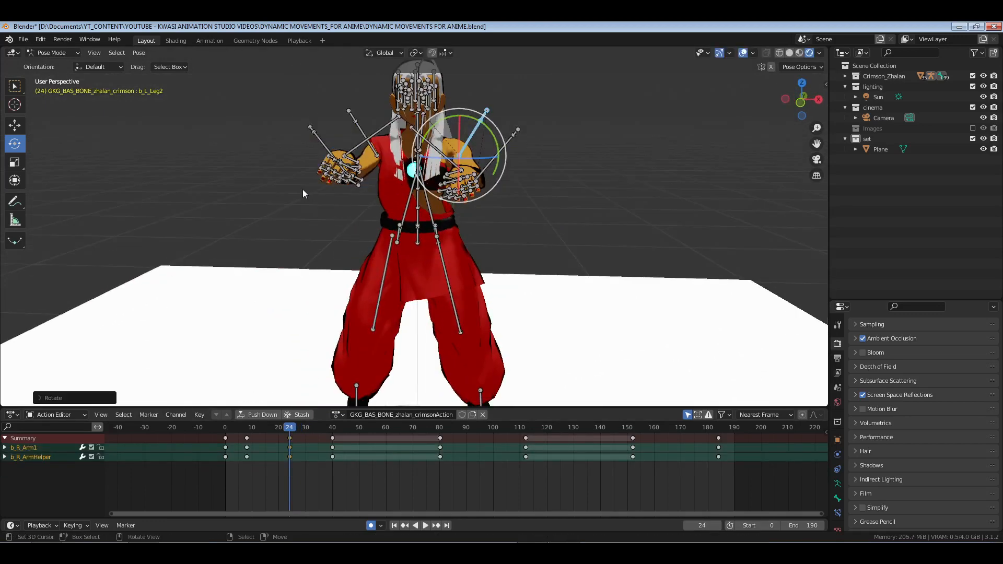
Rotate the left upper arm slightly at frame 24 to match the right arm's in-between pose
middle_click_drag(303, 190, 387, 167)
left_click(390, 163)
key("ctrl+KP_3")
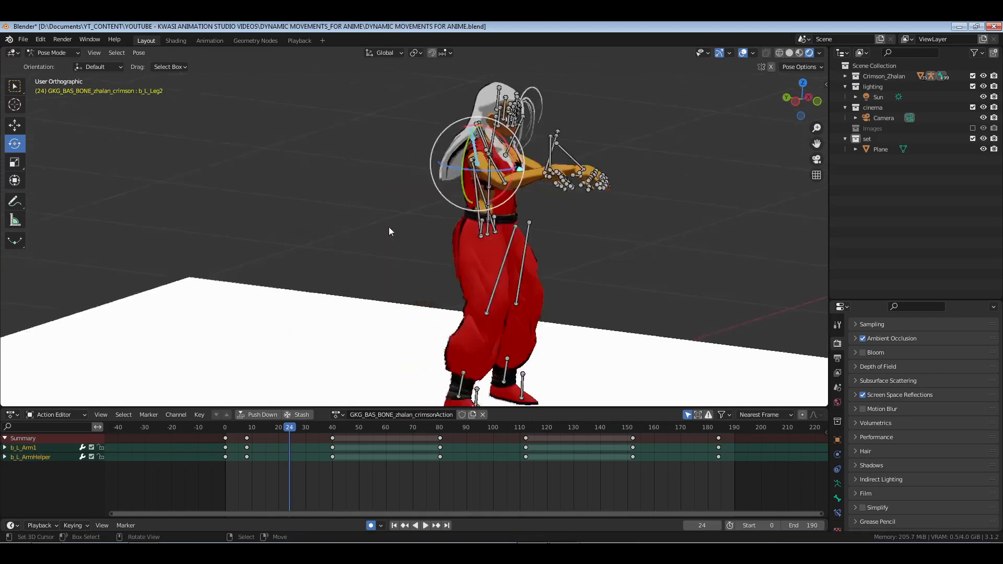
left_click_drag(504, 197, 510, 198)
middle_click_drag(696, 236, 506, 261)
Play back the adjusted arm motion, return to frame 0 in the camera view, and save the file
key("space")
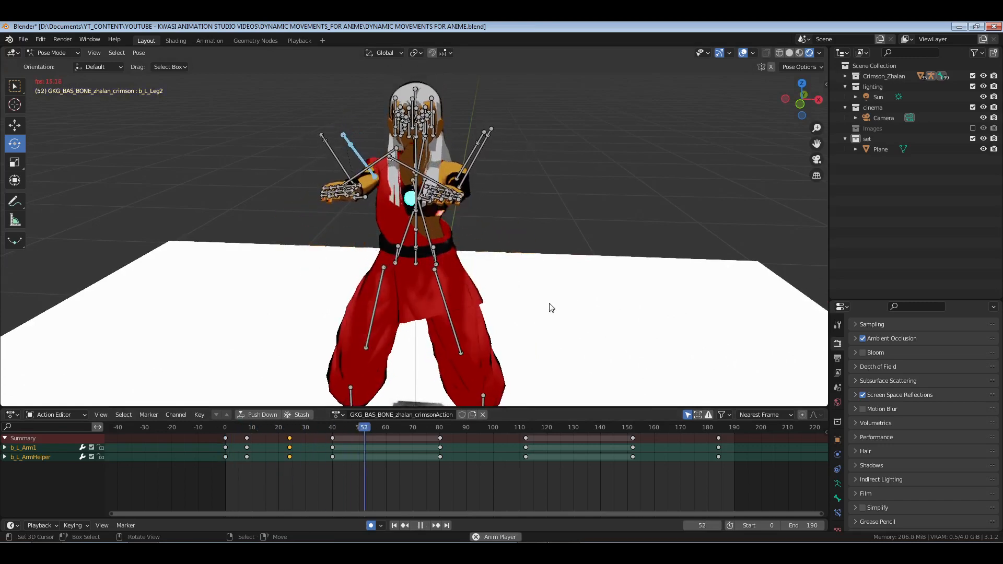
mouse_move(291, 478)
left_mouse_down()
mouse_move(343, 476)
mouse_move(276, 478)
left_mouse_up()
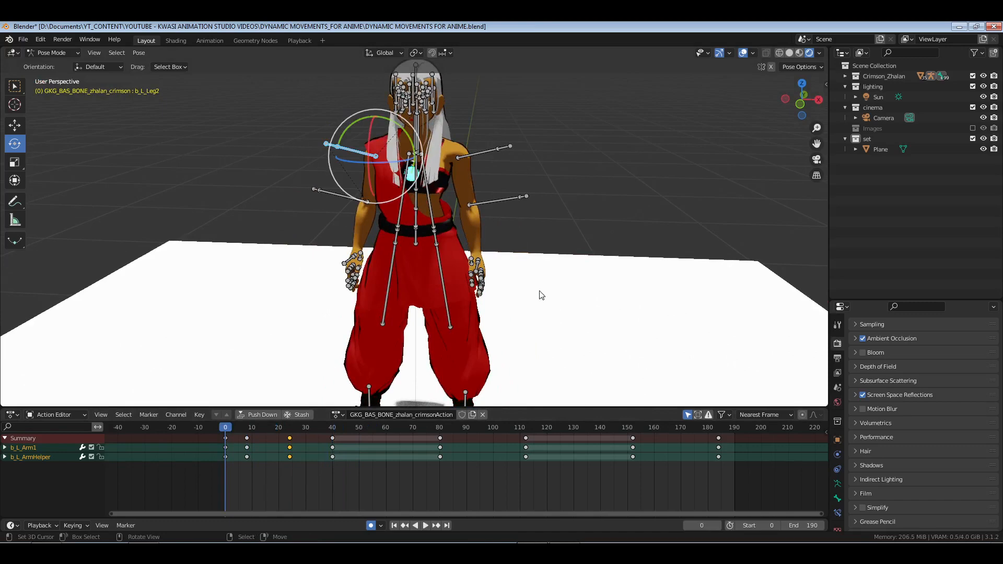
key("KP_0")
key("ctrl+s")
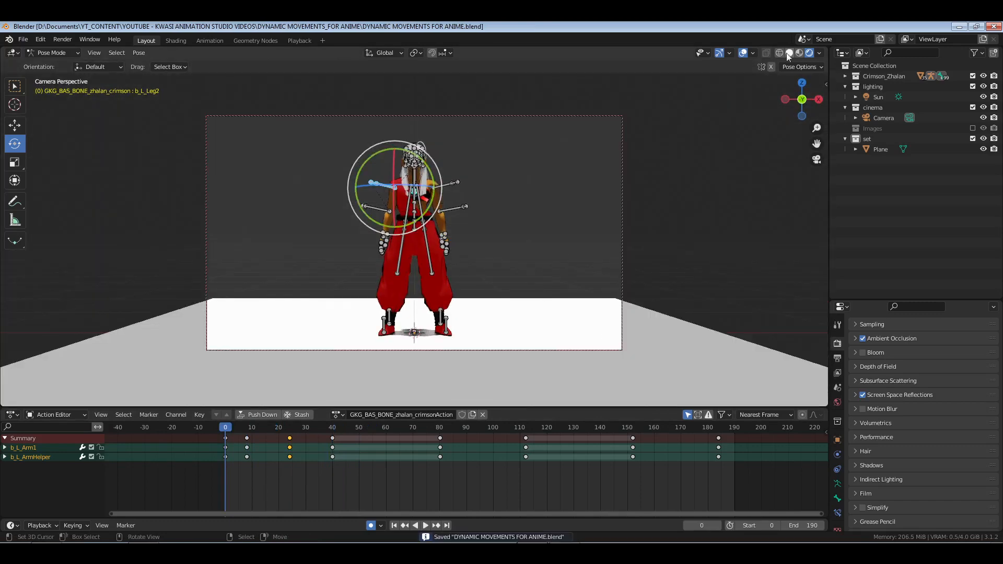
Play the animation through the camera with overlays hidden, stopping at frame 152 to examine the held pose
key("shift+alt+z")
key("space")
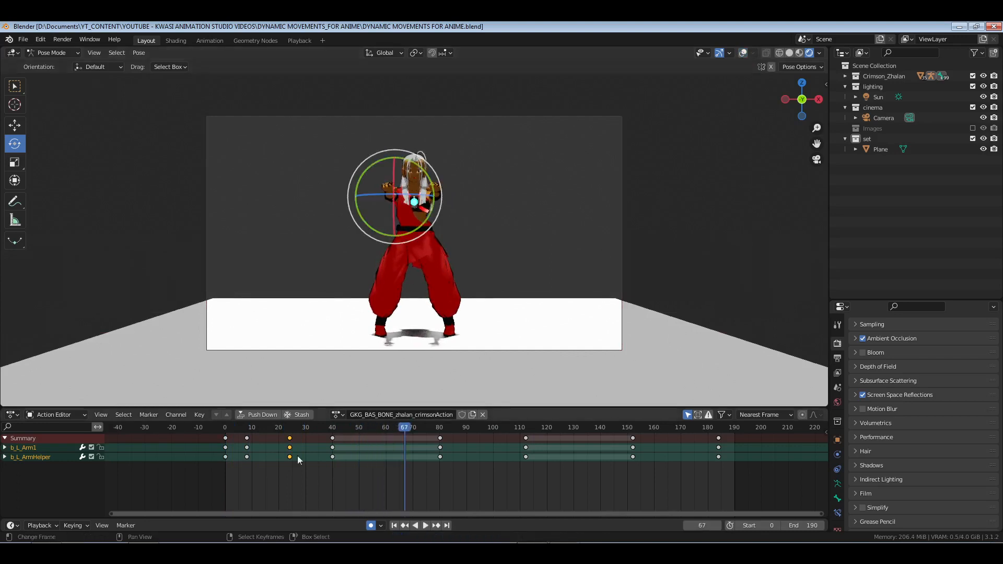
left_click_drag(297, 455, 342, 484)
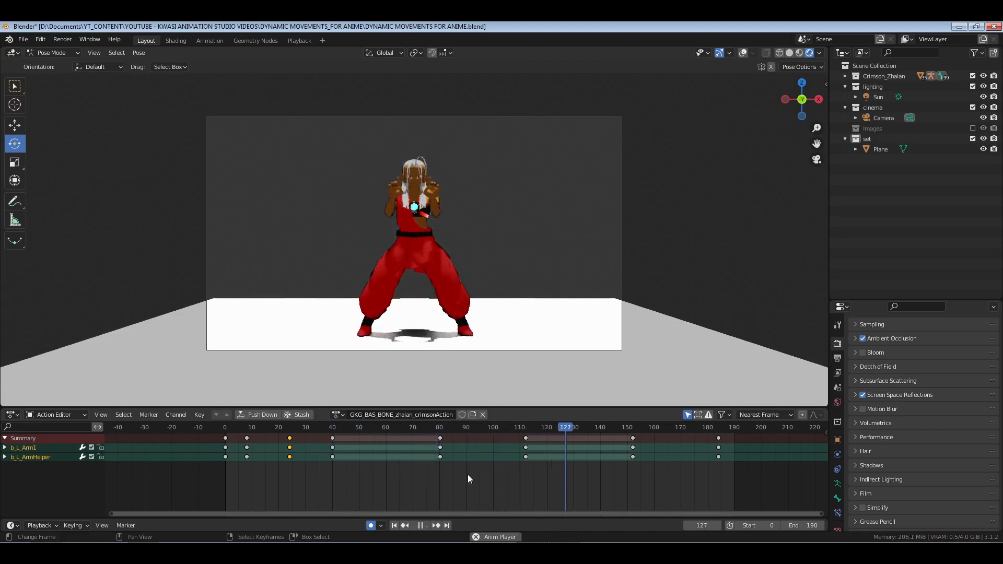
key("space")
key("space")
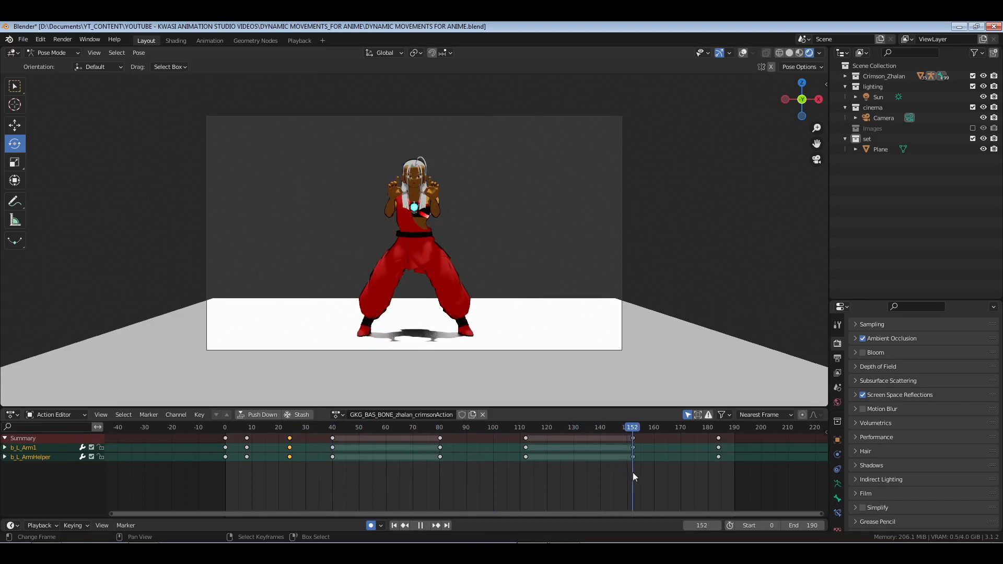
key("space")
Select both upper-arm bones and rotate them slightly in right side view at frame 152 to vary the held pose
middle_click_drag(521, 211, 500, 276)
left_click(744, 53)
scroll(473, 208, "up", 1)
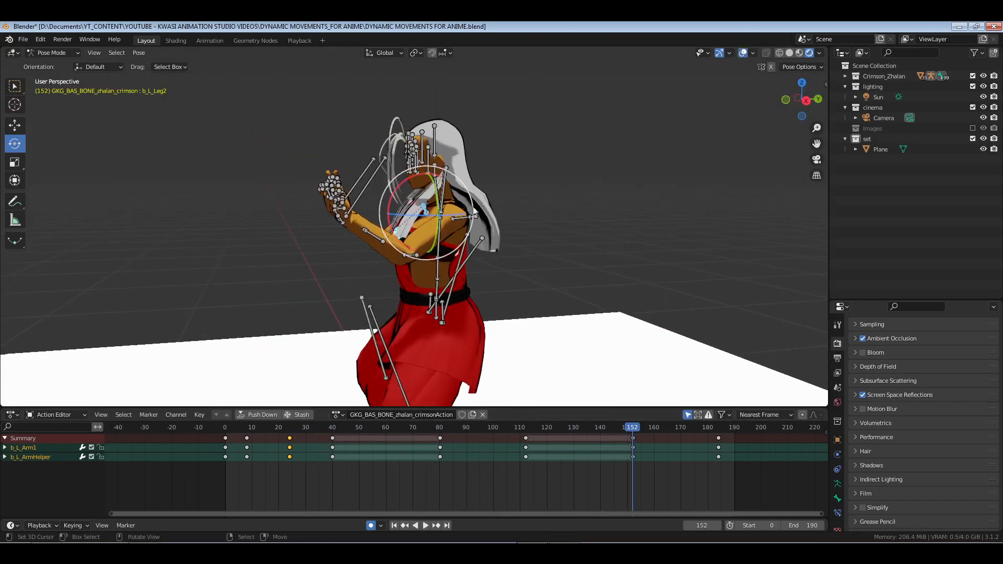
middle_click_drag(426, 184, 408, 195)
key("alt+a")
middle_click_drag(400, 263, 485, 272)
left_click_drag(520, 254, 538, 232)
middle_click_drag(535, 233, 574, 242)
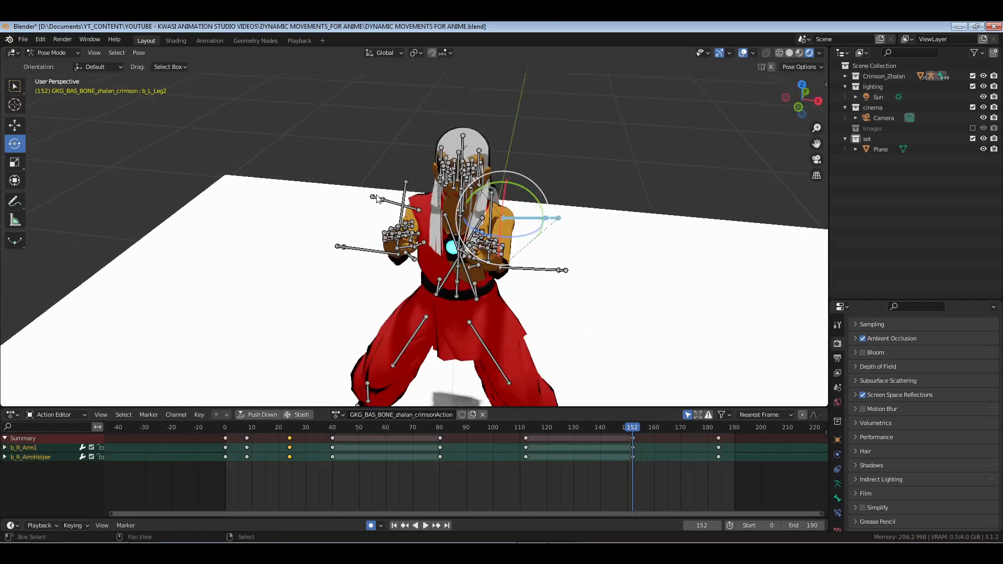
left_click_drag(385, 195, 333, 213, "shift")
key("KP_3")
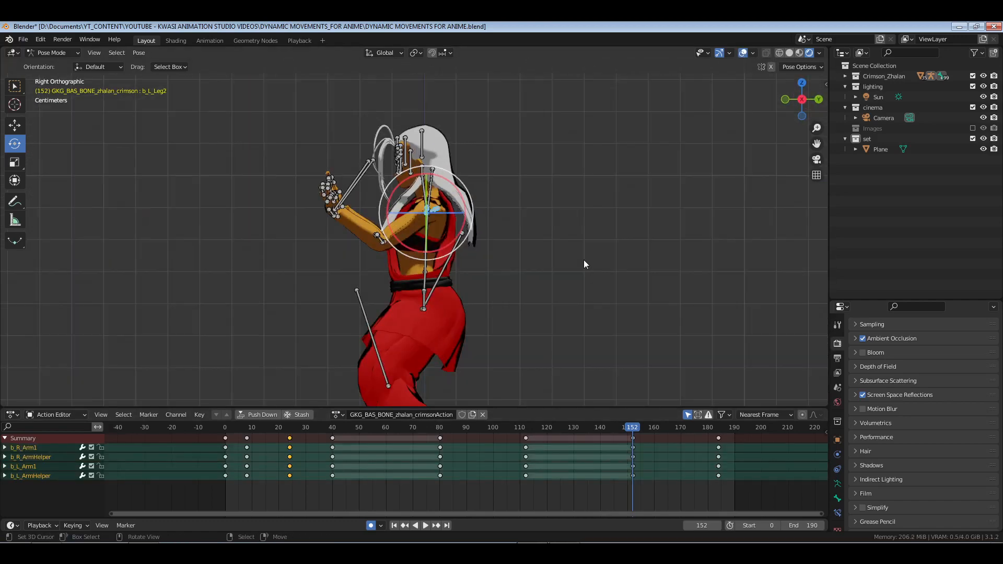
left_click_drag(456, 197, 446, 187)
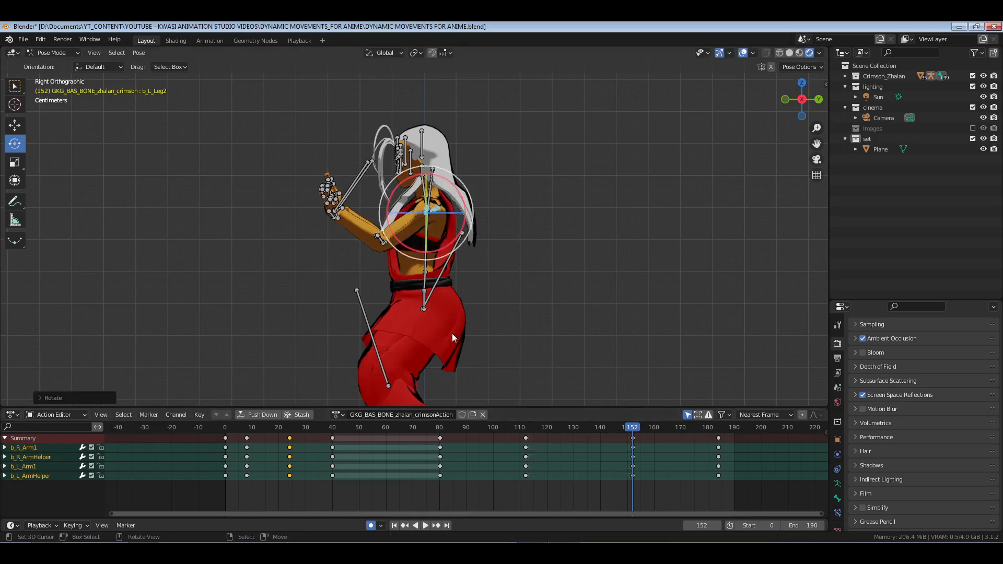
Rotate the chest and neck bones slightly in side view at frame 152 and save the file
left_click(428, 249)
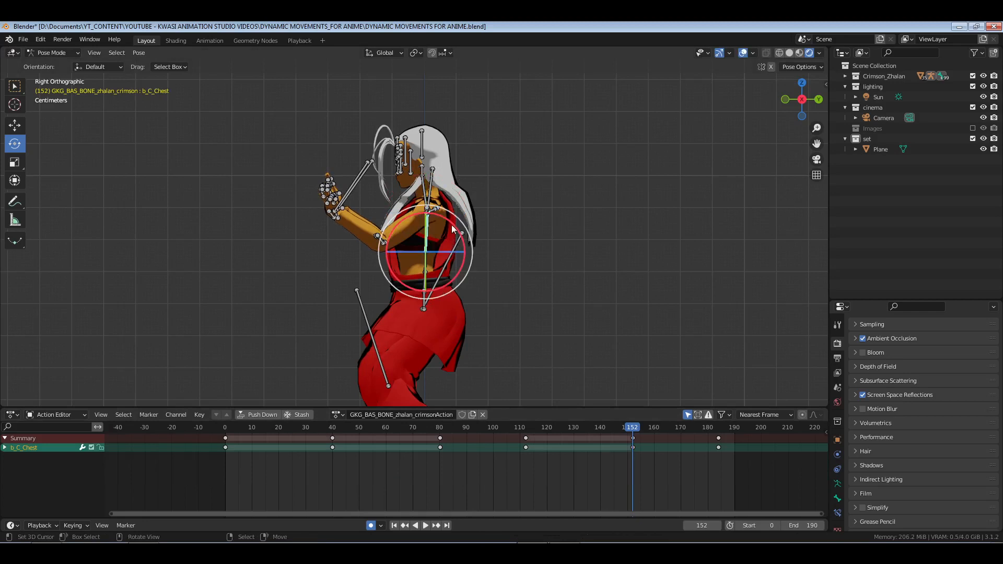
left_click_drag(453, 228, 483, 266)
left_click(431, 190)
left_click_drag(451, 185, 440, 178)
left_click(224, 428)
key("ctrl+s")
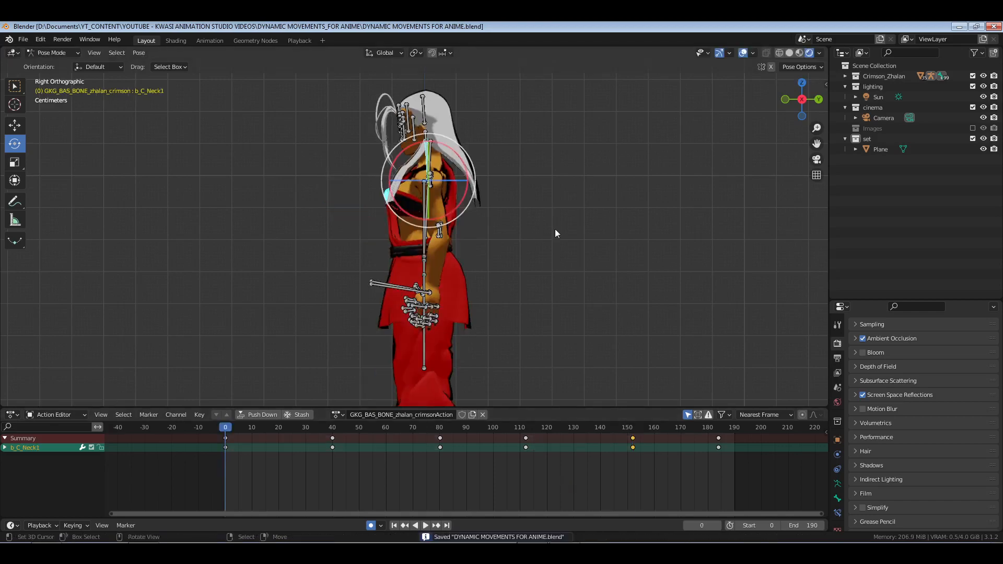
Play the animation from an angled view and scrub to frame 162 to examine the transition into the last pose
middle_click_drag(440, 272, 490, 281)
key("space")
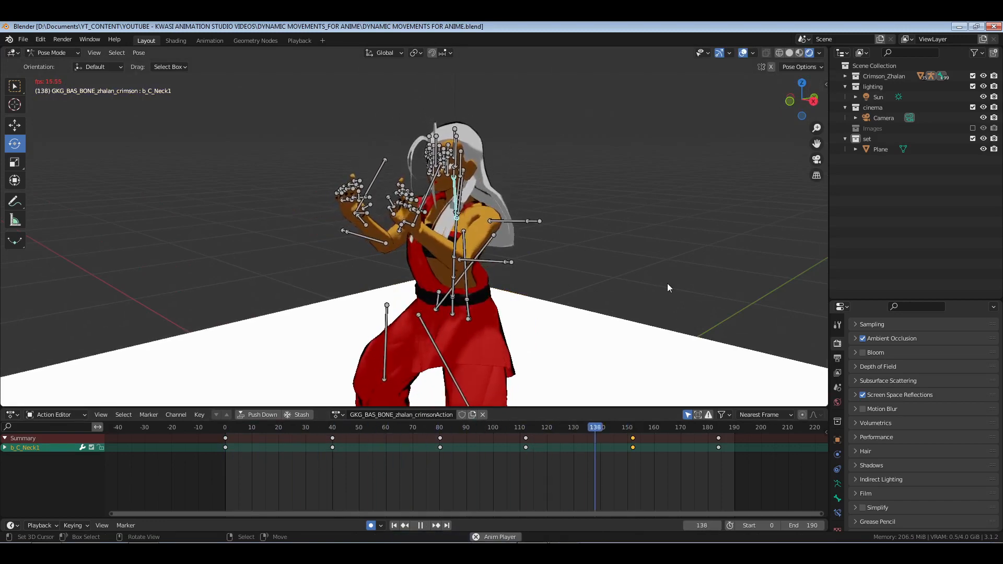
key("space")
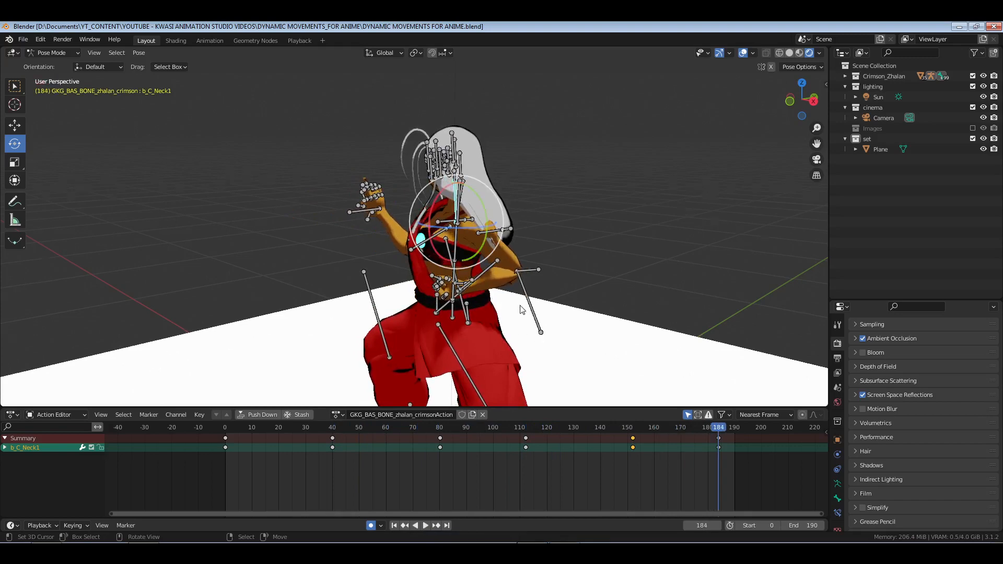
scroll(520, 306, "down", 3)
middle_click_drag(501, 324, 525, 303, "shift")
left_click_drag(544, 459, 660, 464)
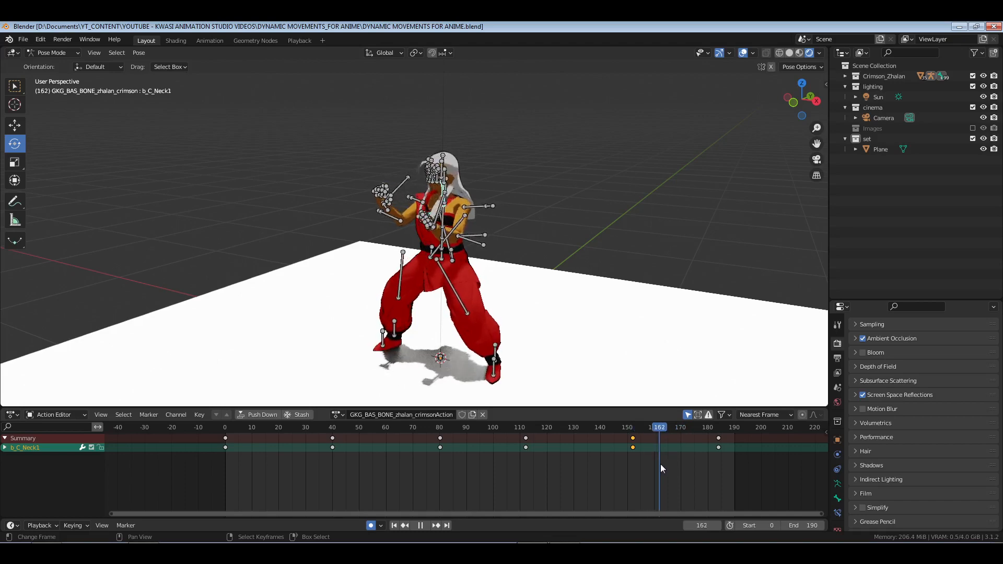
Select the left hand with all its finger bones and show the armature's pose library
middle_click_drag(340, 246, 460, 230)
scroll(418, 238, "up", 3)
middle_click_drag(460, 230, 339, 246, "shift")
left_click(371, 274)
scroll(348, 263, "up", 2)
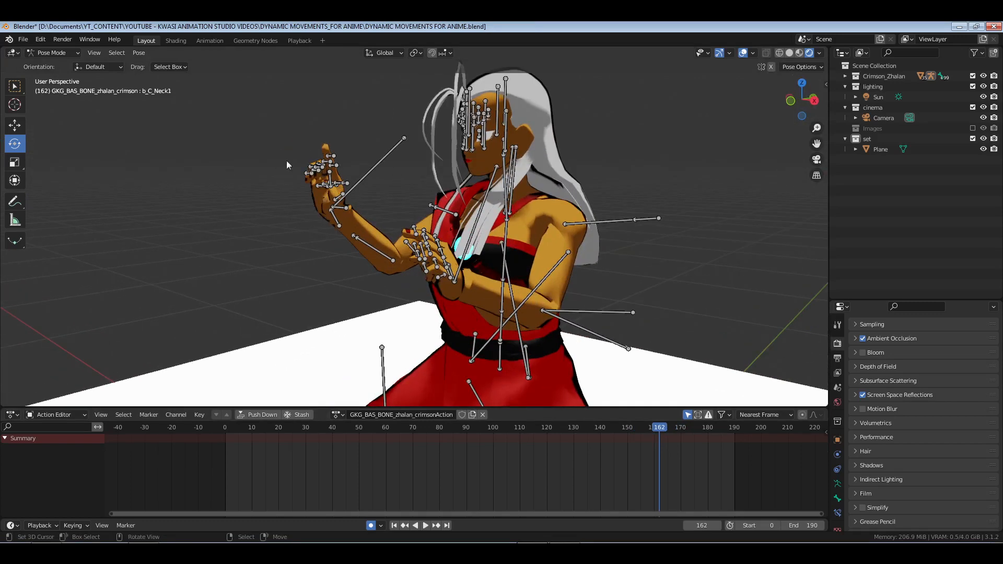
left_click_drag(269, 131, 359, 217)
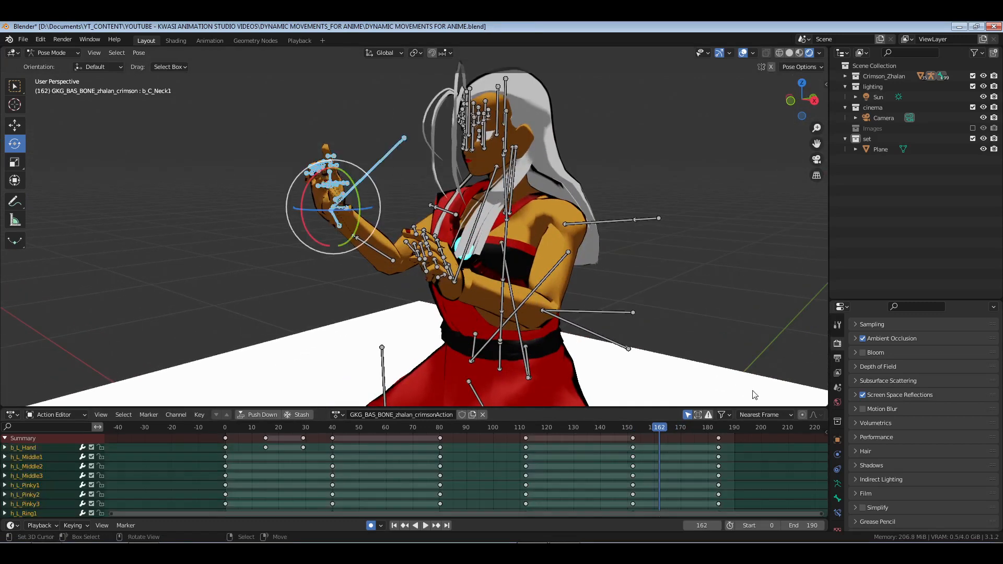
left_click(836, 489)
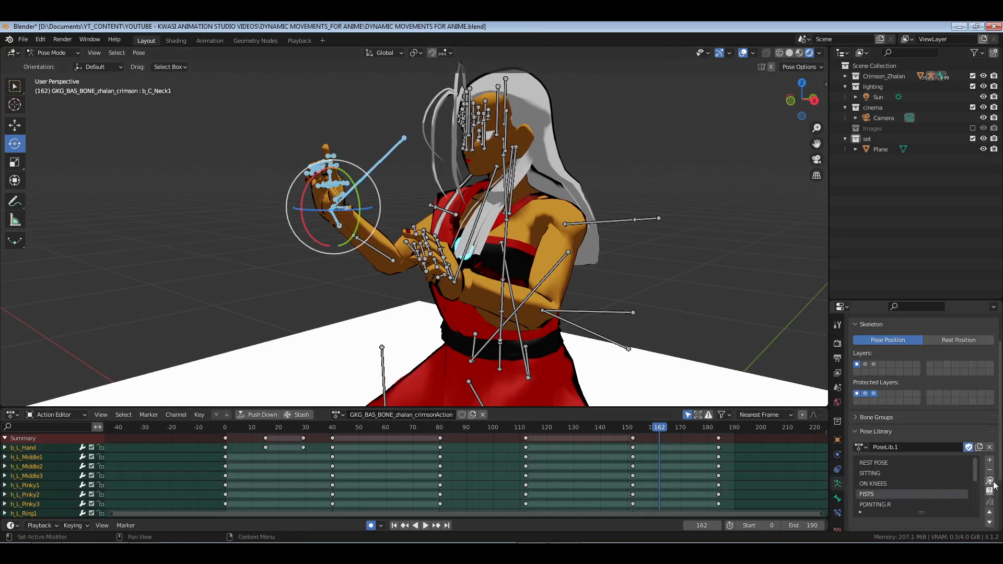
Apply the FISTS library pose to the selected left hand at frame 164 and play the result
left_click(666, 437)
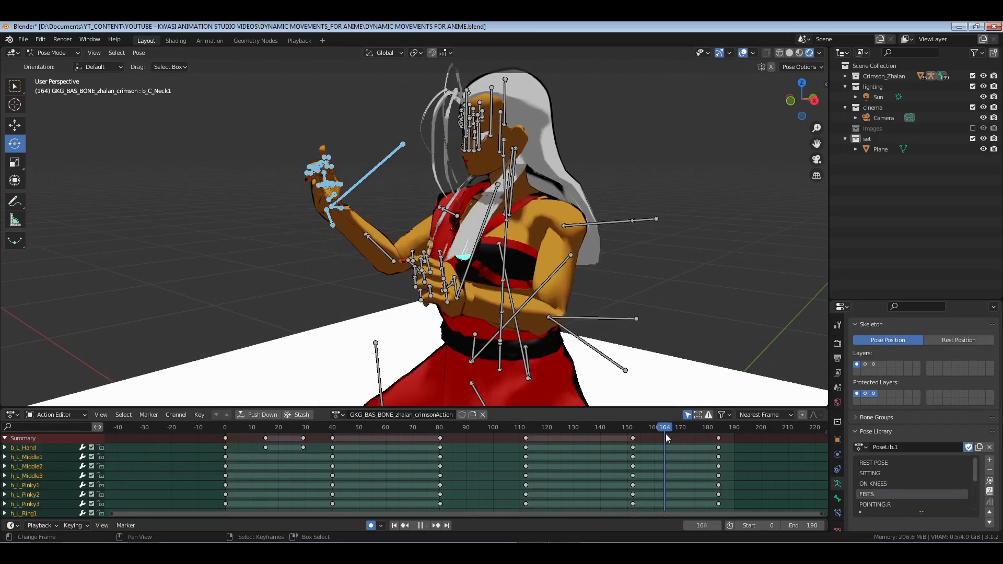
left_click(991, 481)
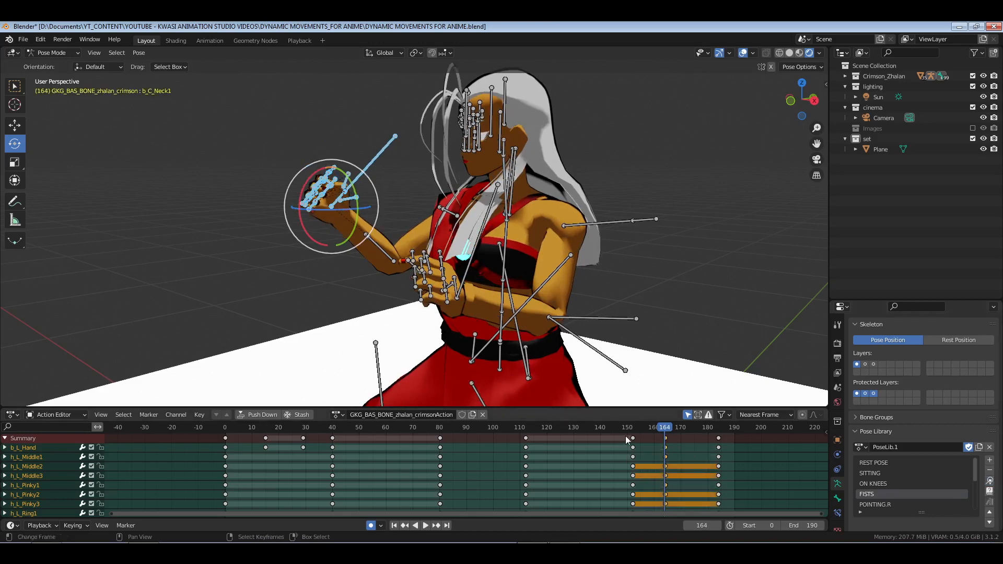
key("space")
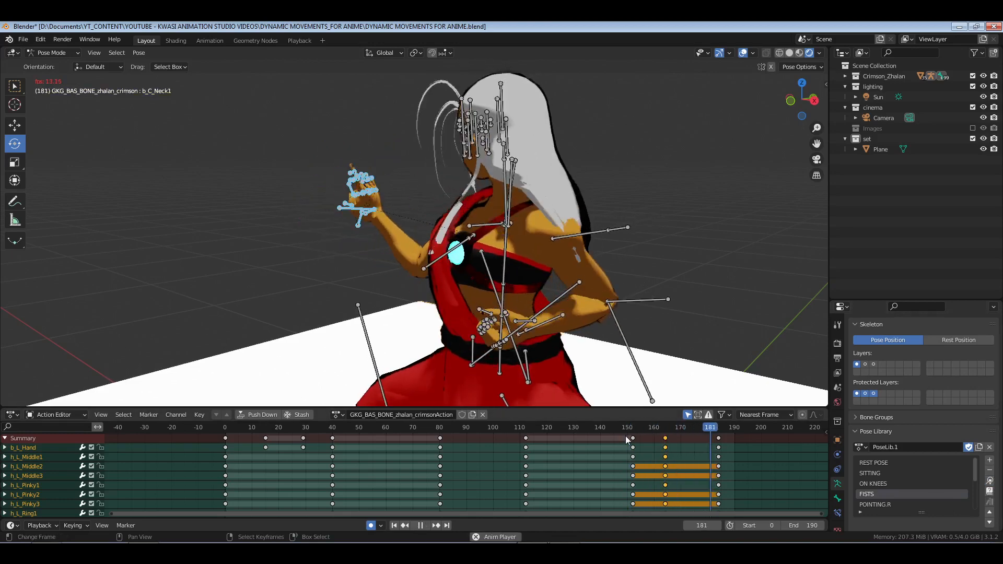
Replace the left hand's fist key at frame 164 with one at frame 157, duplicate it to frame 171 and play the result
left_click_drag(630, 429, 644, 428)
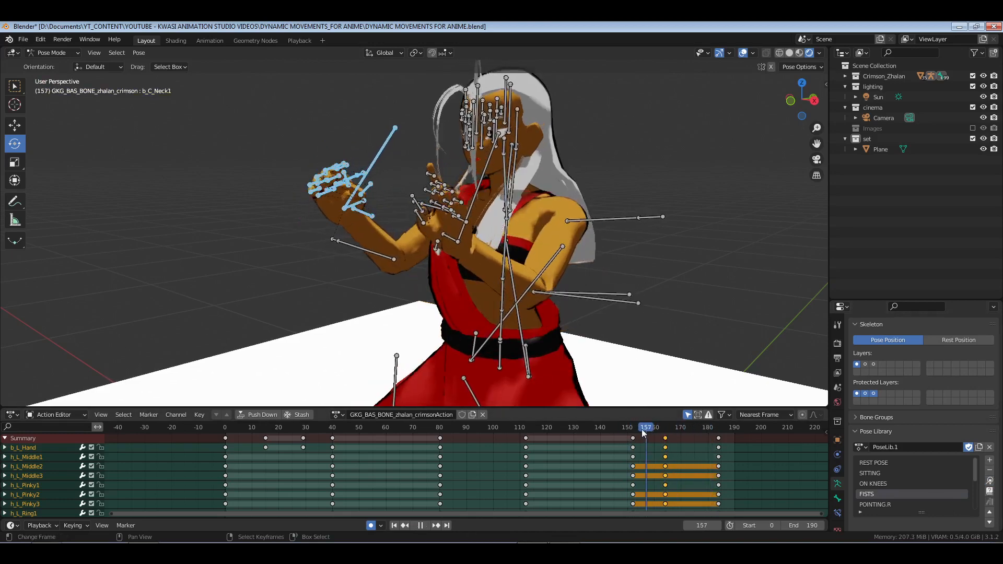
key("space")
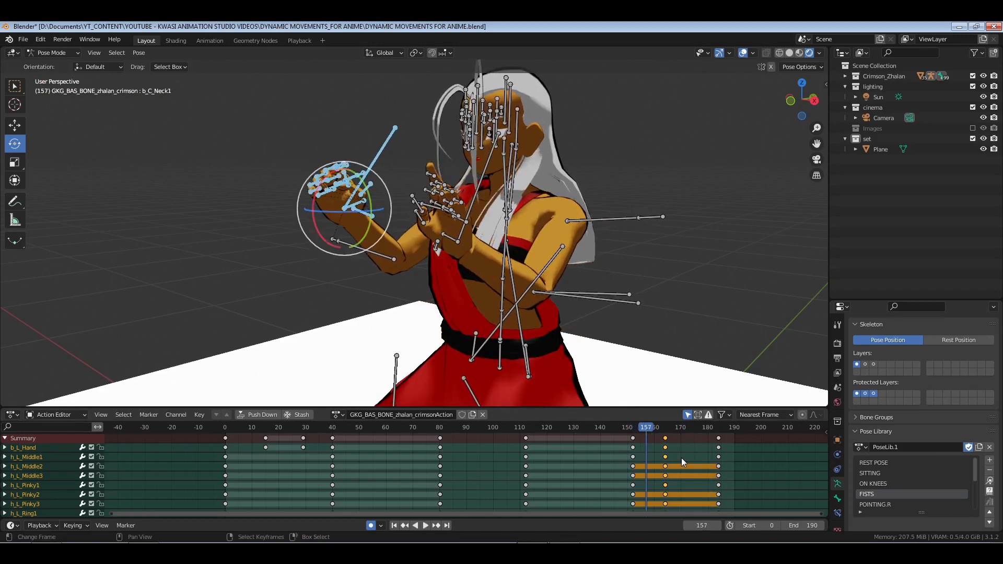
key("Delete")
key("ctrl+v")
key("shift+d")
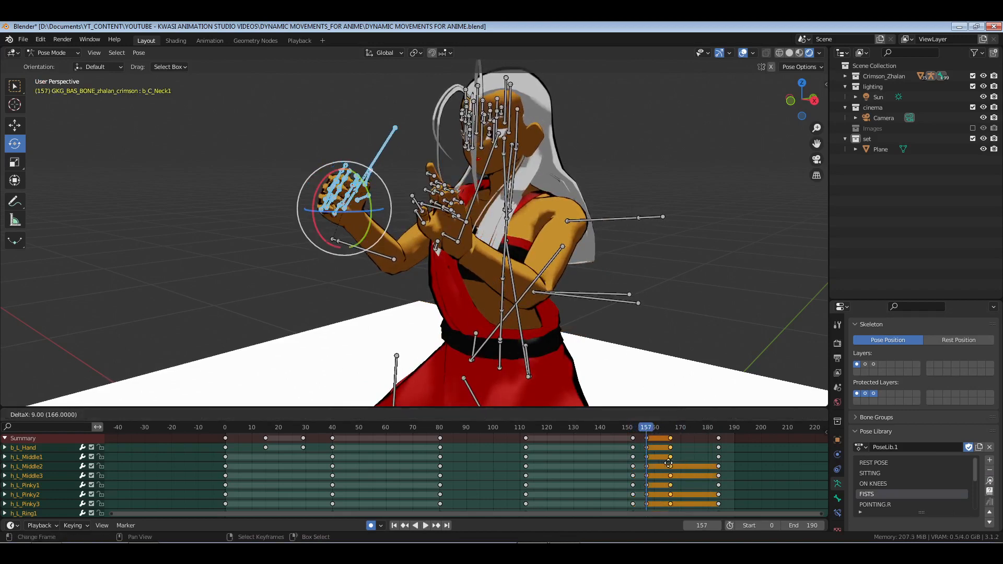
left_click(676, 463)
key("space")
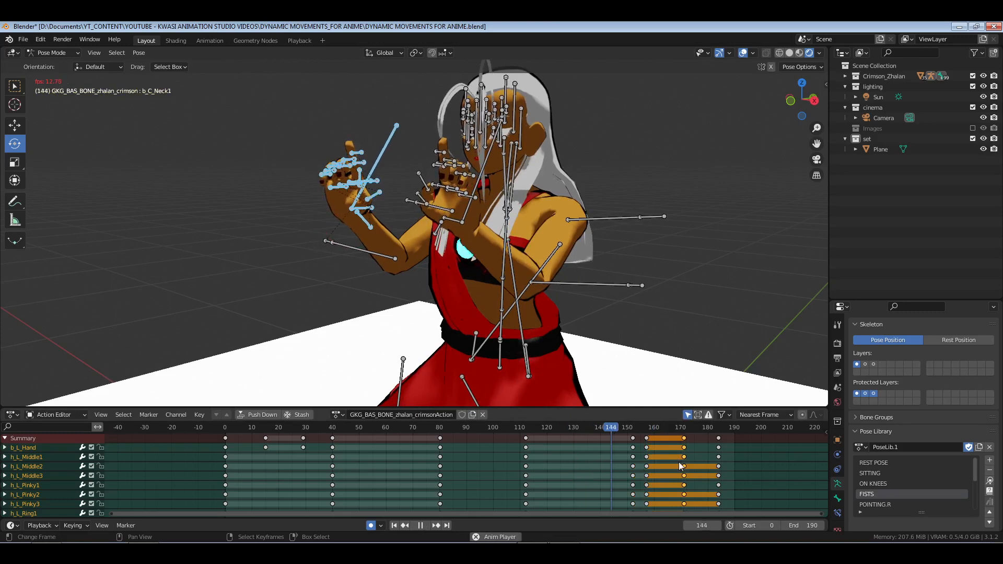
key("space")
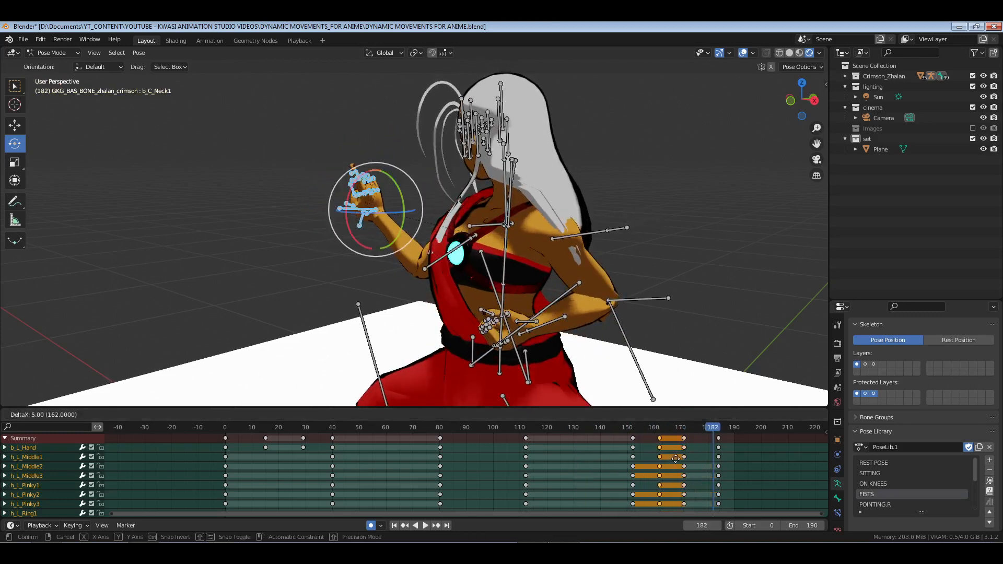
Move the left hand's fist key at frame 157 to frame 162, save the file and replay the transition
left_click(676, 459)
left_click(584, 460)
key("ctrl+s")
key("space")
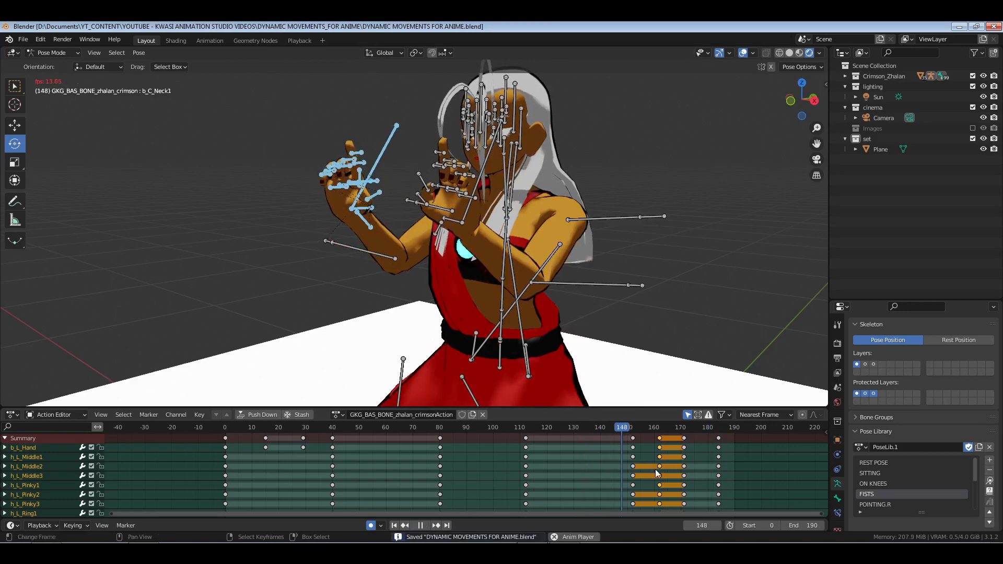
key("space")
Apply HAND POSE.2 from the PoseLib.2_HAND GESTURES library to the left hand at frame 162
left_click(663, 428)
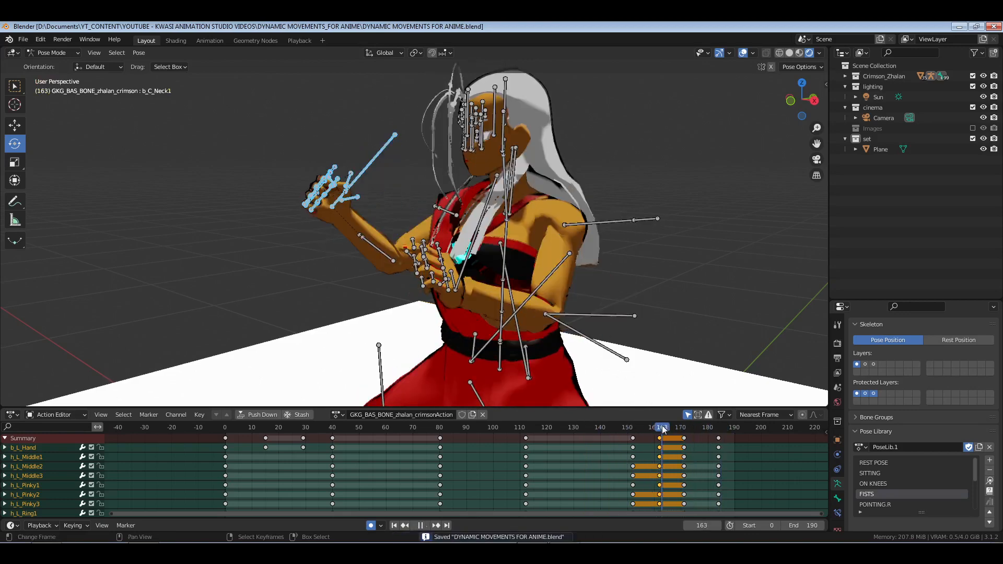
left_click_drag(663, 428, 660, 428)
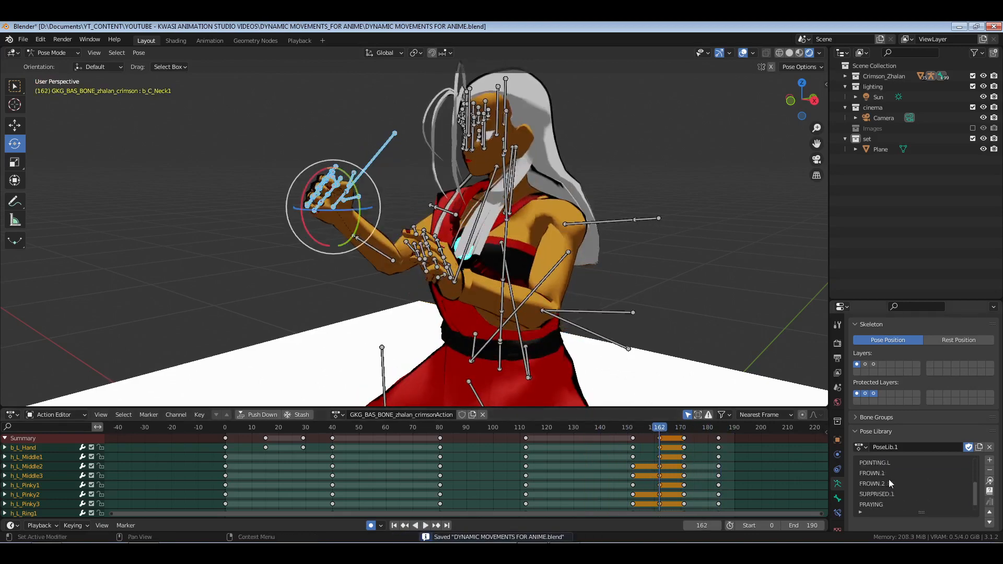
left_click(860, 448)
left_click(889, 349)
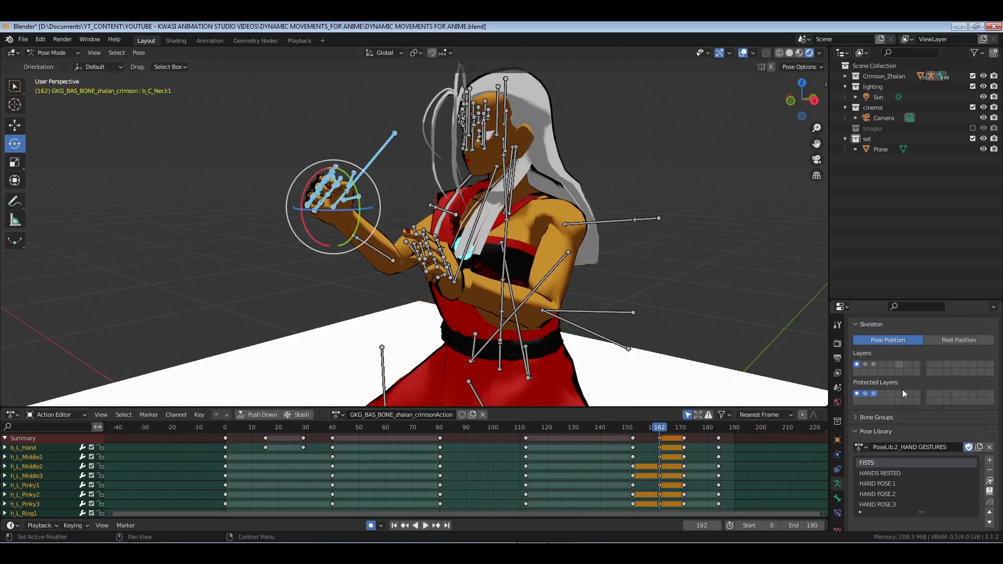
left_click(888, 483)
left_click(989, 481)
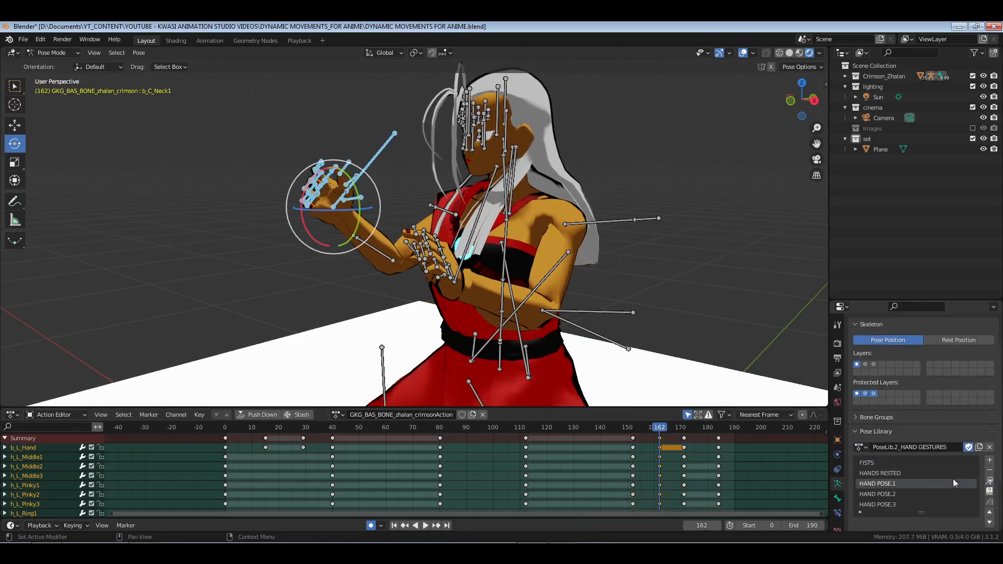
left_click(885, 495)
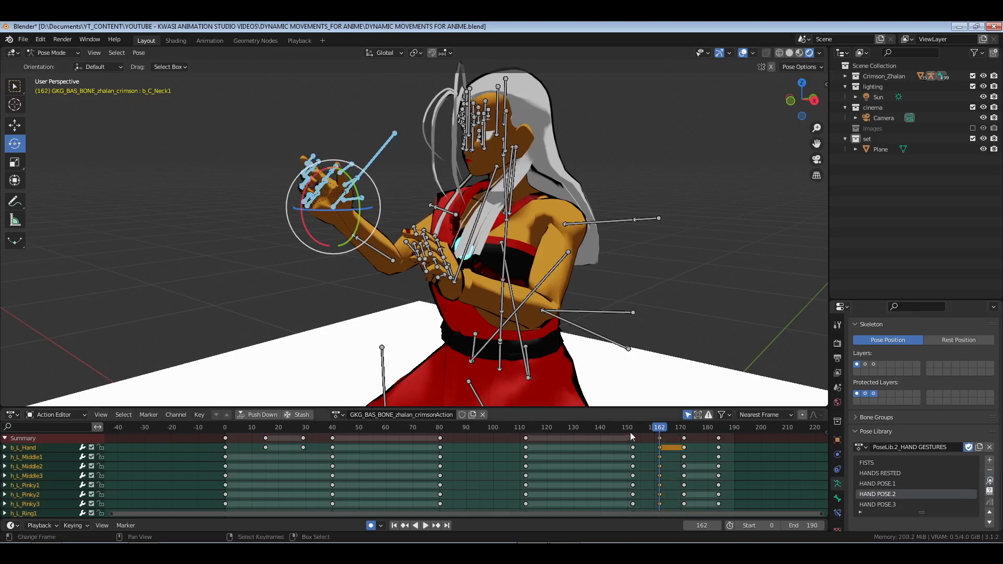
Copy the left hand's keys from frame 162 to frame 171 and save the file
left_click(683, 433)
left_click(660, 438)
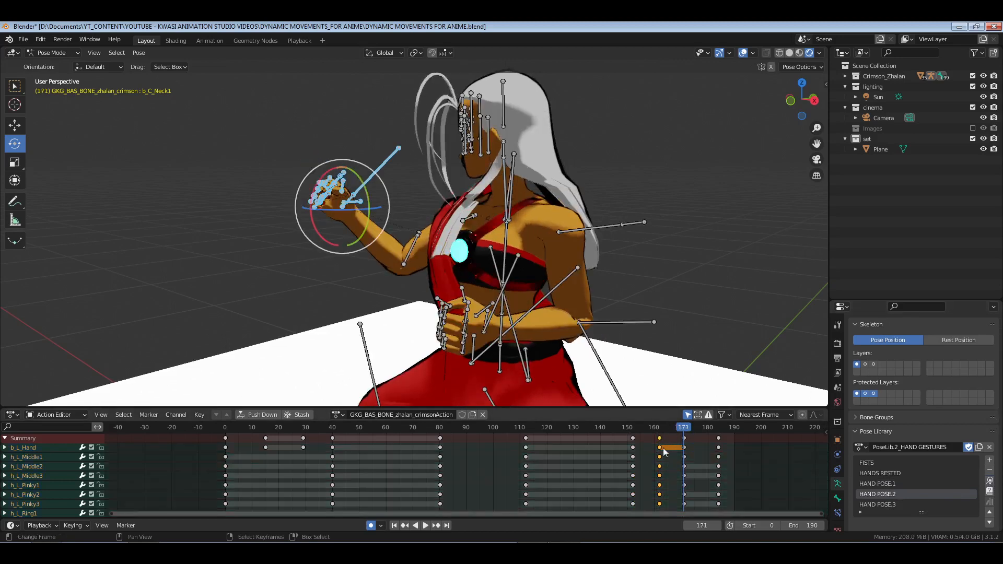
key("ctrl+v")
key("ctrl+s")
Play the animation from a more frontal angle with the bone overlays hidden
left_click(555, 431)
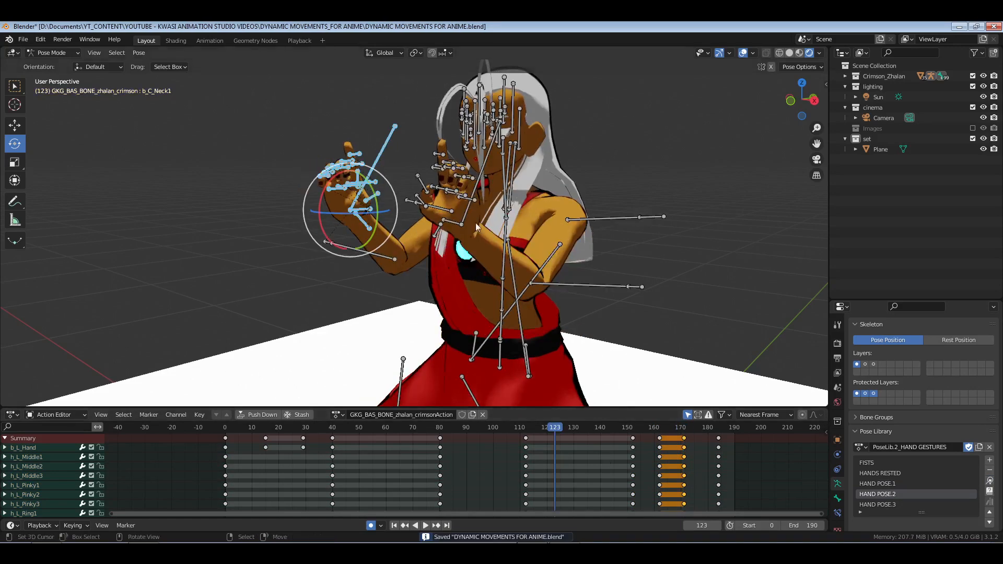
middle_click_drag(455, 222, 482, 229)
left_click(743, 55)
key("space")
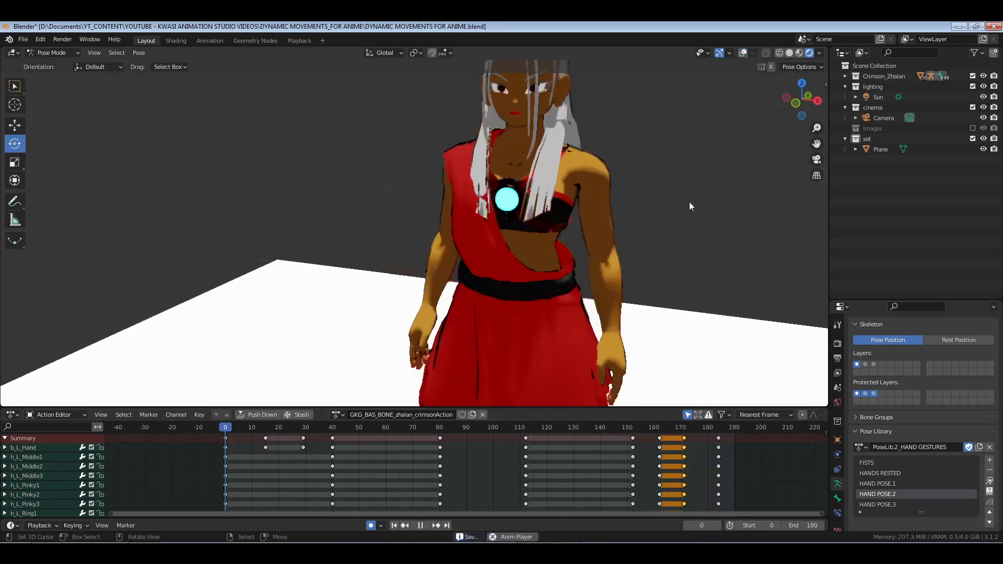
key("space")
Set the animation's end frame to 220 and replay the transition into the last pose
left_click_drag(623, 457, 723, 468)
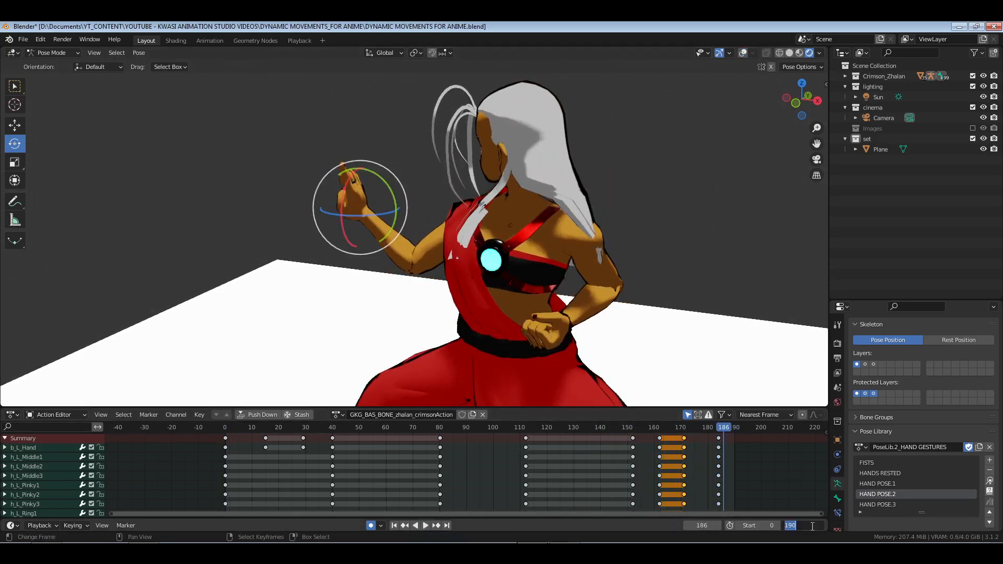
type("220")
key("Return")
key("space")
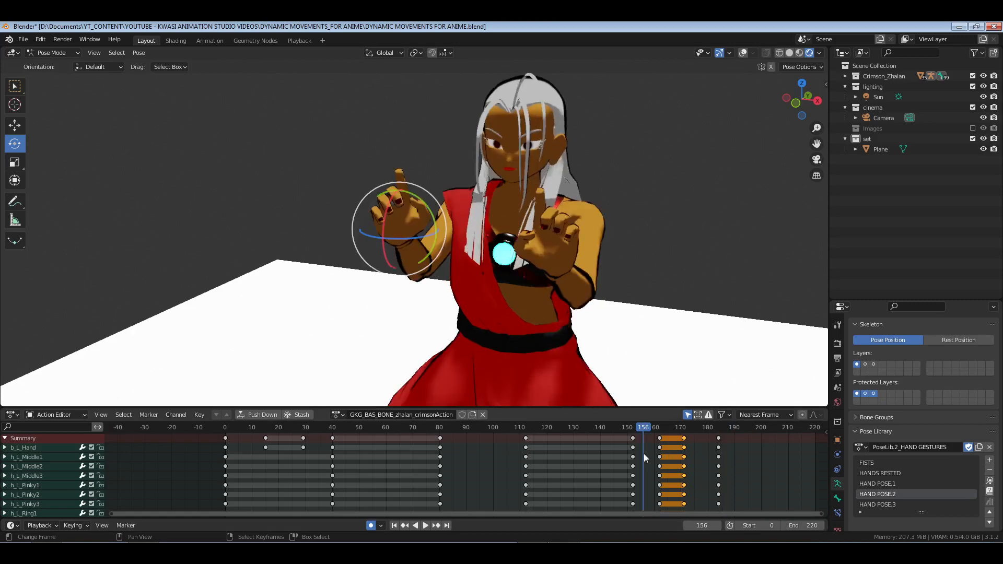
key("space")
left_click_drag(618, 459, 647, 459)
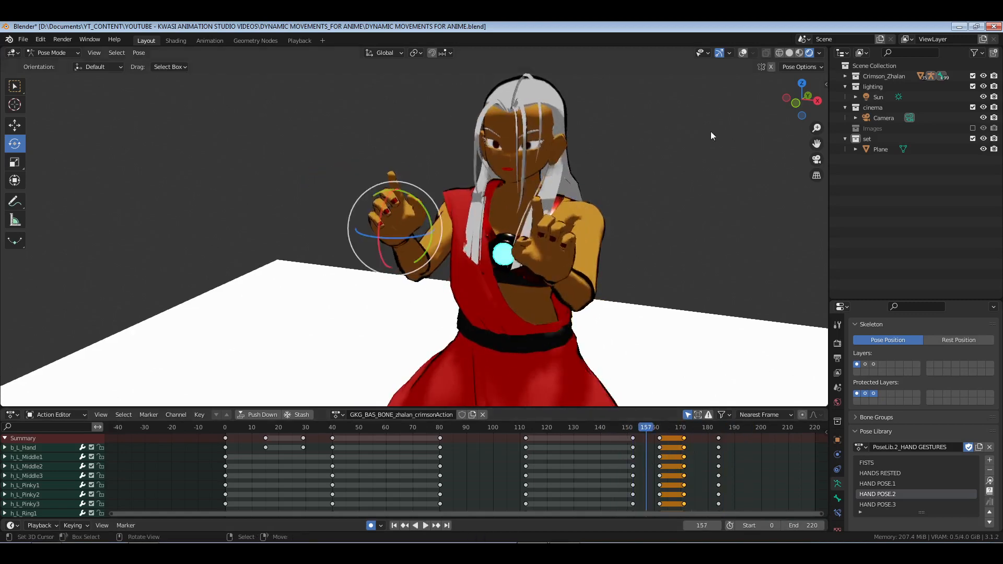
Show the bones again, select the neck and head bones, and duplicate their frame 152 keys to frame 169
left_click(744, 52)
middle_click_drag(533, 209, 501, 204)
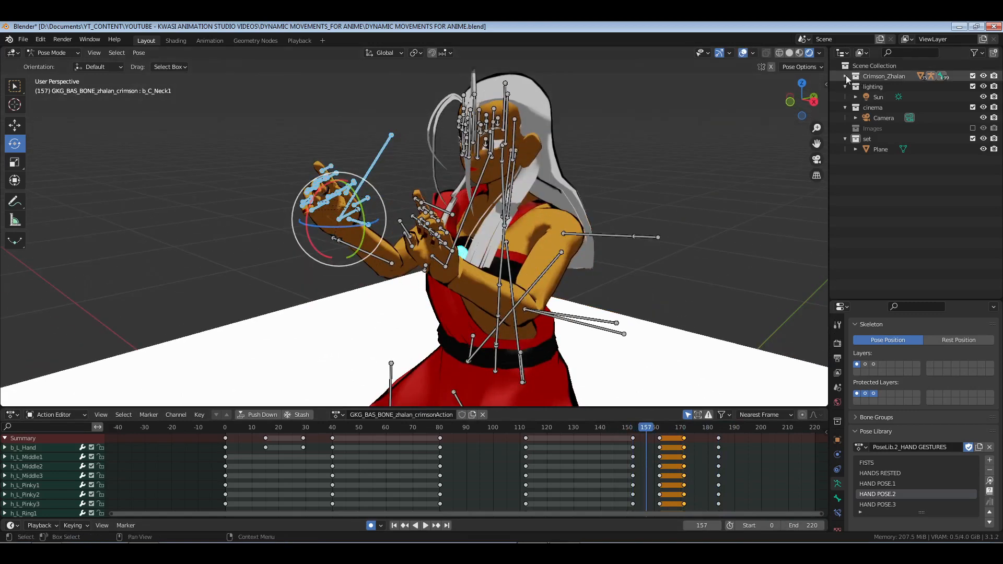
left_click(845, 76, "shift")
scroll(908, 187, "down", 5)
left_click(903, 132)
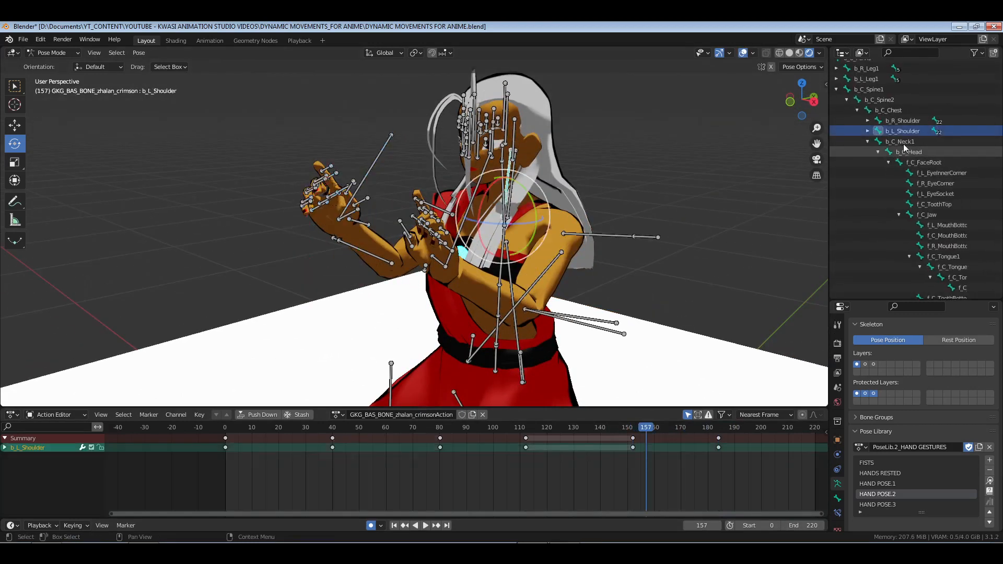
left_click(904, 142)
left_click(909, 151, "ctrl")
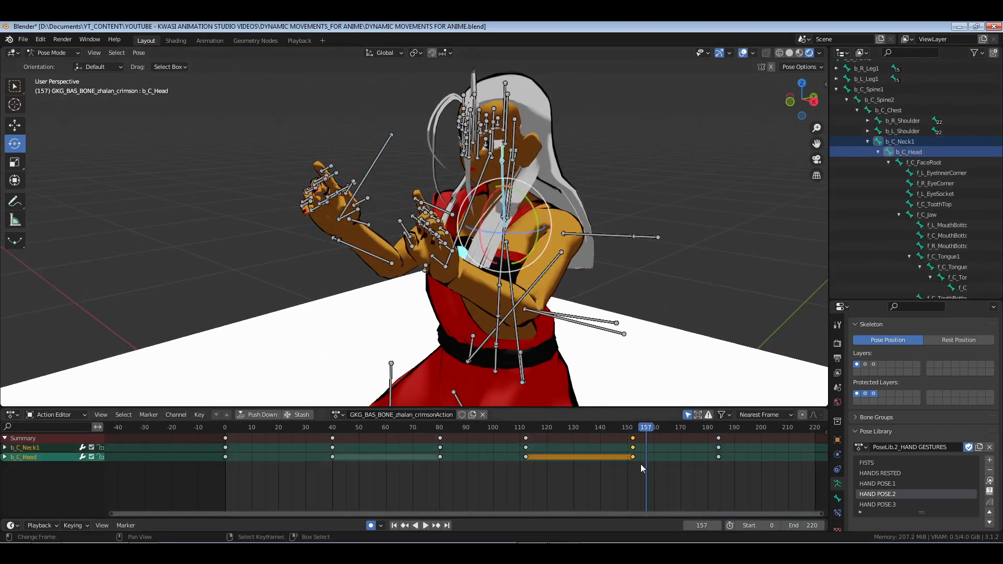
key("shift+d")
left_click(677, 467)
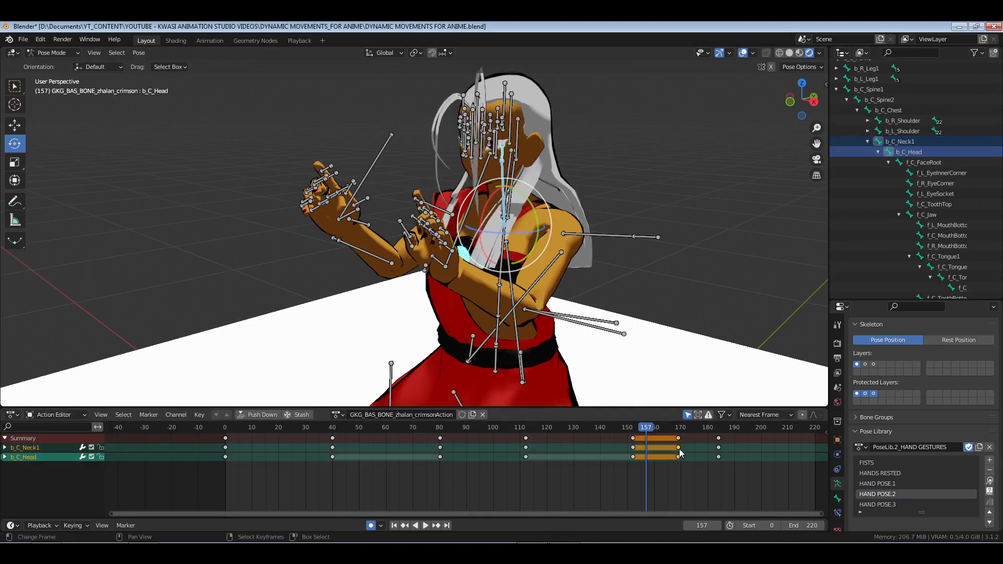
Stagger the duplicated hold keys by moving the neck key to frame 162 and the head key to frame 167
right_click(679, 450)
key("g")
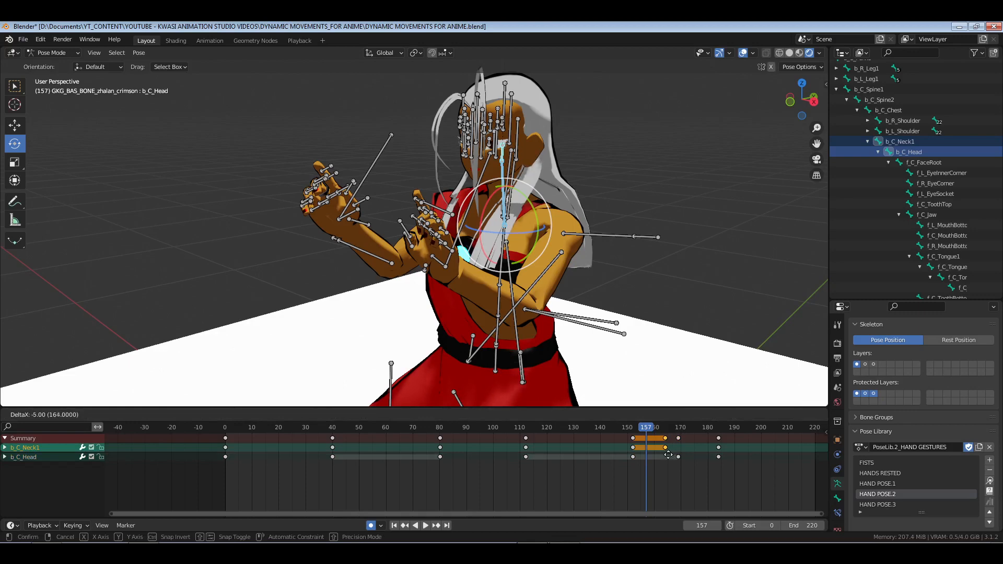
left_click(671, 459)
right_click(677, 457)
key("g")
left_click(666, 454)
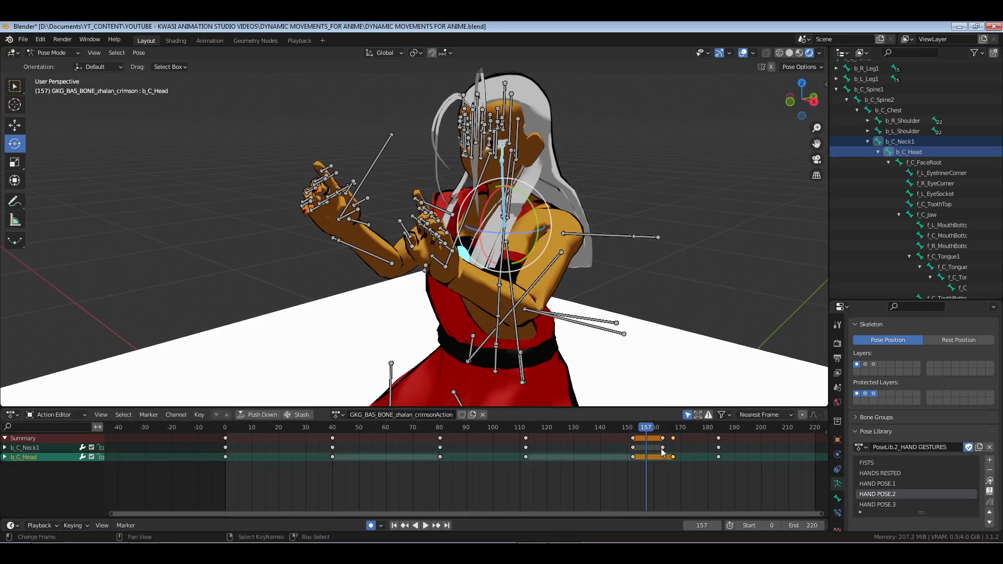
right_click(661, 447)
key("g")
left_click(660, 445)
Play the transition into the last pose repeatedly to examine the timing of the neck and head turn
key("space")
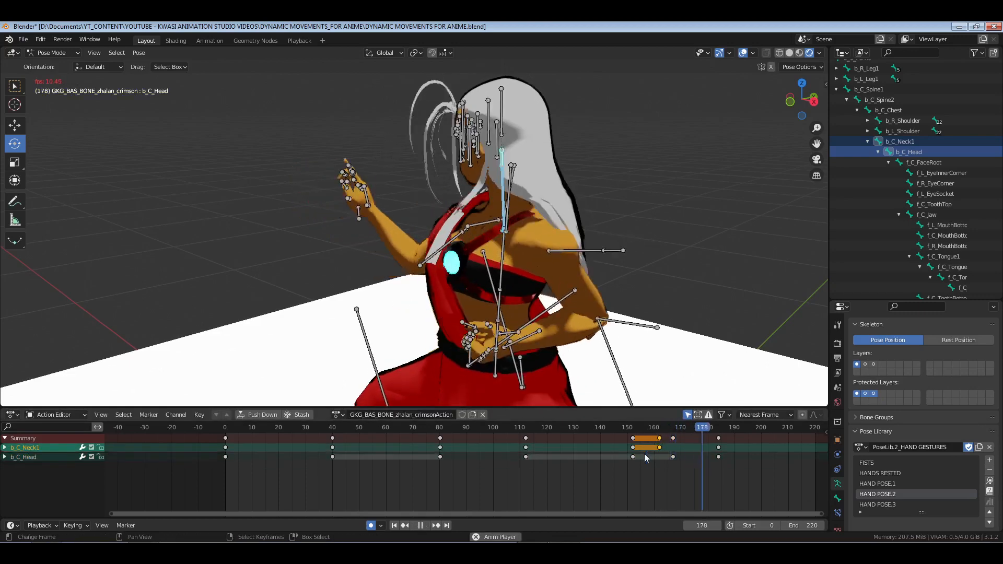
left_click(633, 468)
key("space")
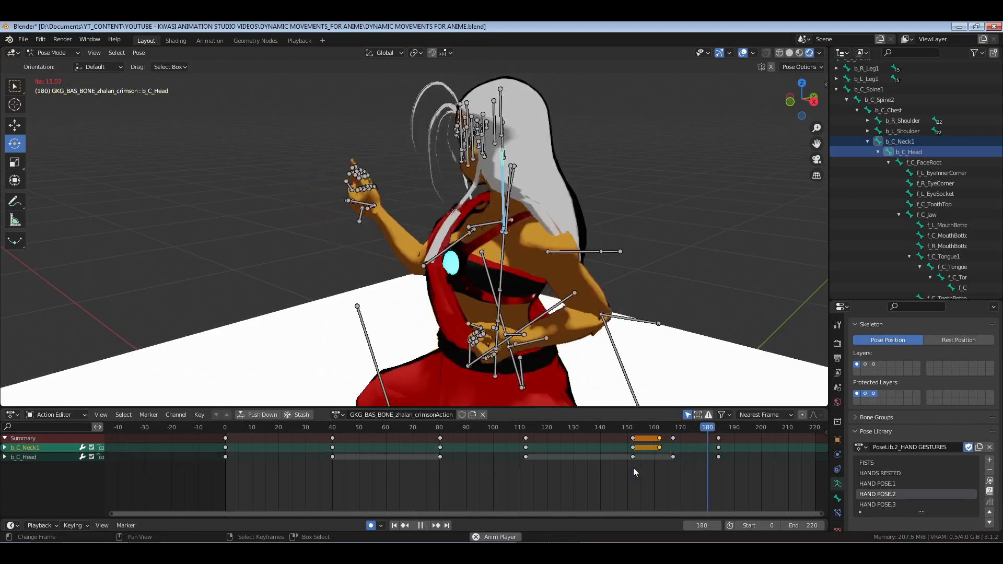
key("space")
left_click(642, 468)
key("space")
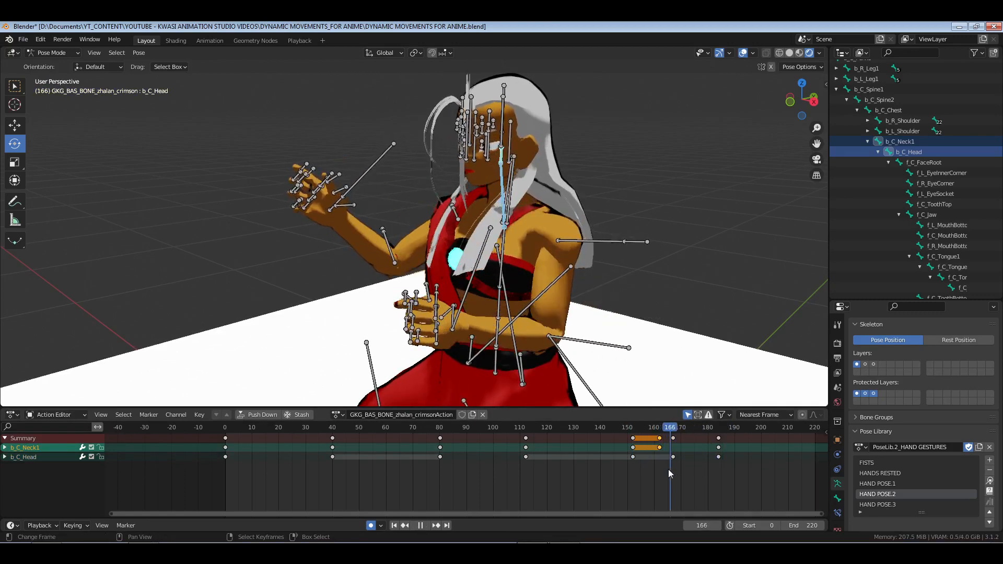
key("space")
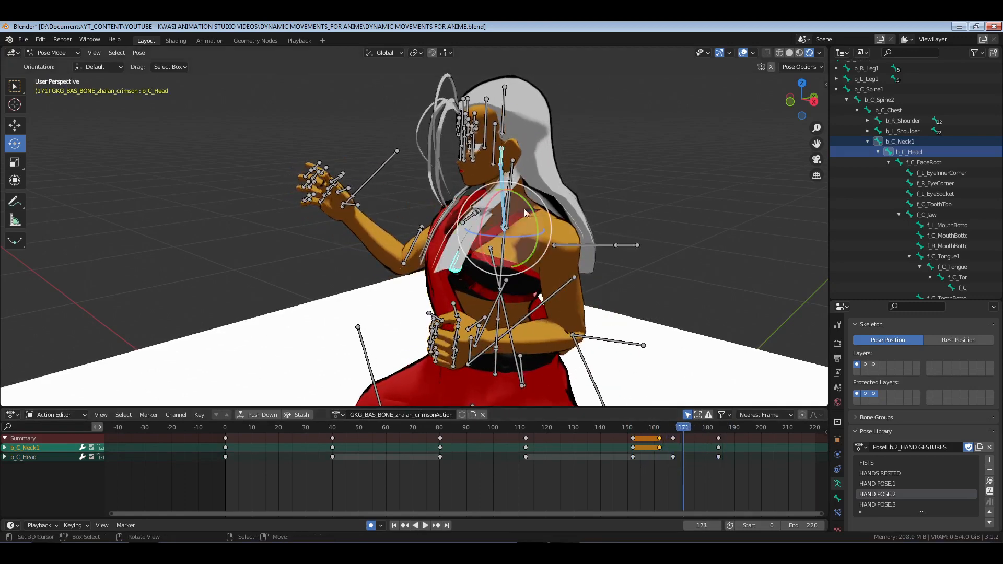
Rotate only the head bone at frame 171 using Local orientation to tilt and raise it slightly, and save the file
key("bracketleft")
middle_click_drag(572, 204, 381, 63)
key("bracketright")
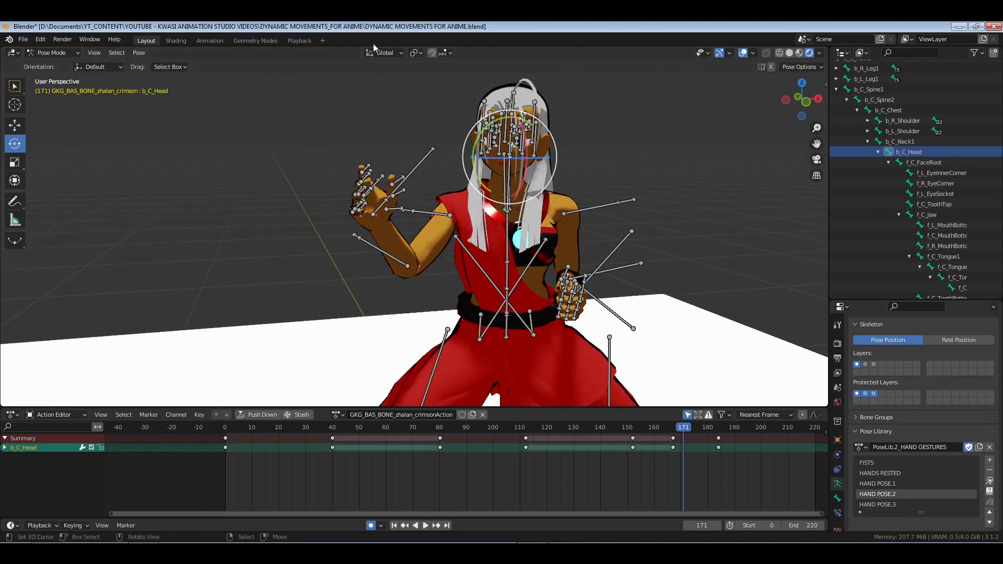
left_click(387, 53)
left_click(385, 96)
middle_click_drag(596, 252, 592, 223)
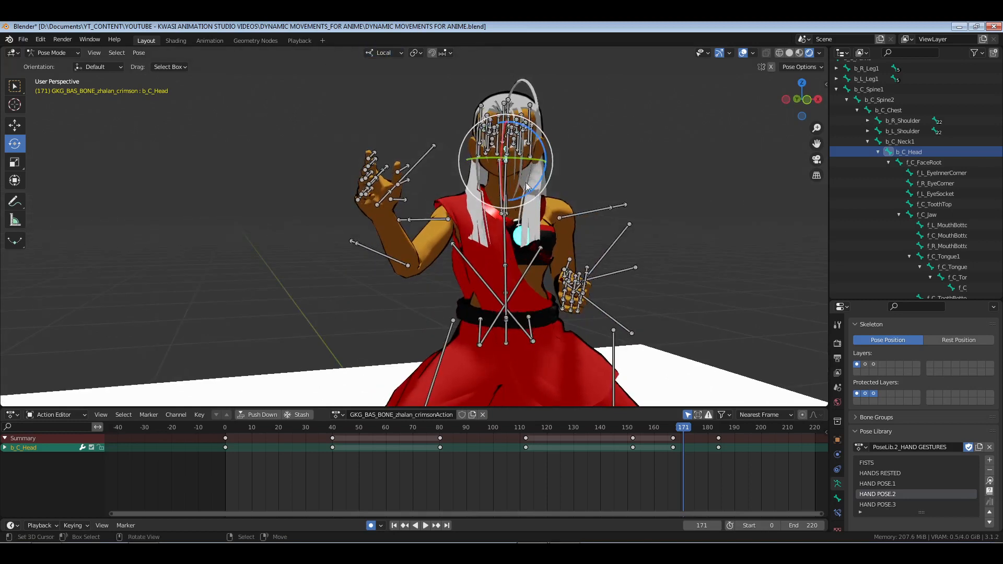
left_click_drag(530, 131, 528, 128)
left_click_drag(520, 180, 520, 185)
left_click_drag(534, 135, 540, 145)
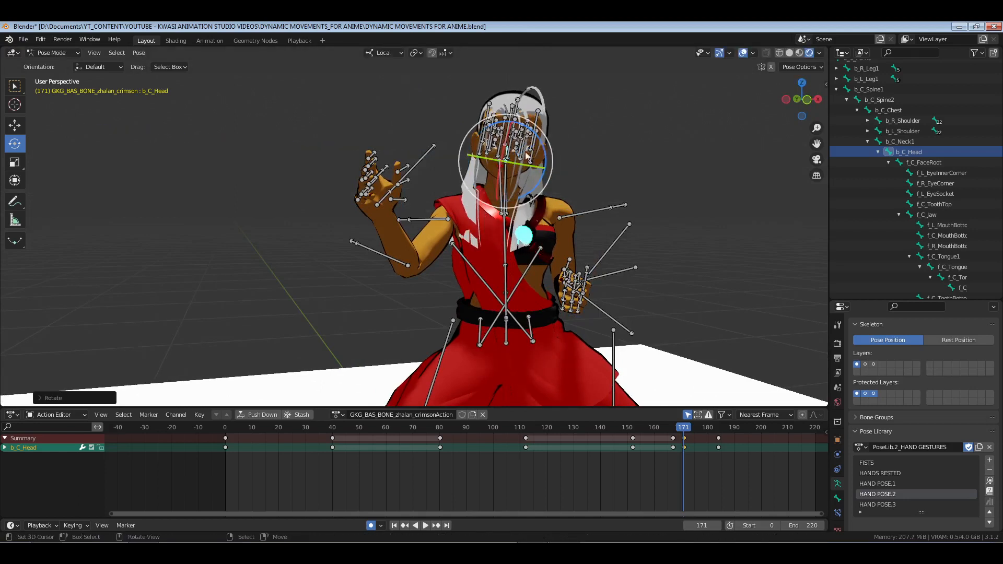
left_click_drag(527, 178, 525, 171)
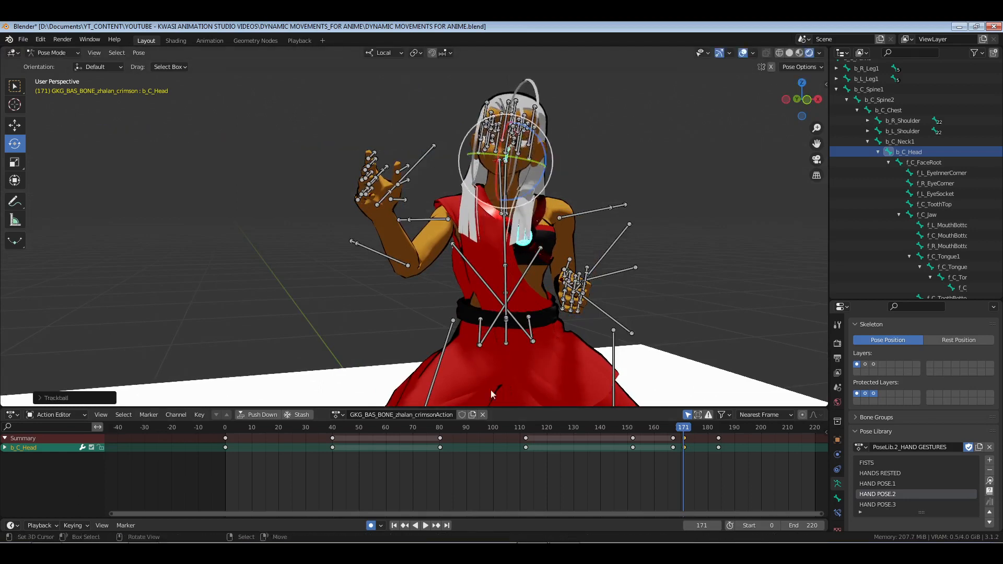
left_click(214, 458)
key("ctrl+s")
Play the animation through the scene camera with overlays hidden and recheck the last transition
key("KP_0")
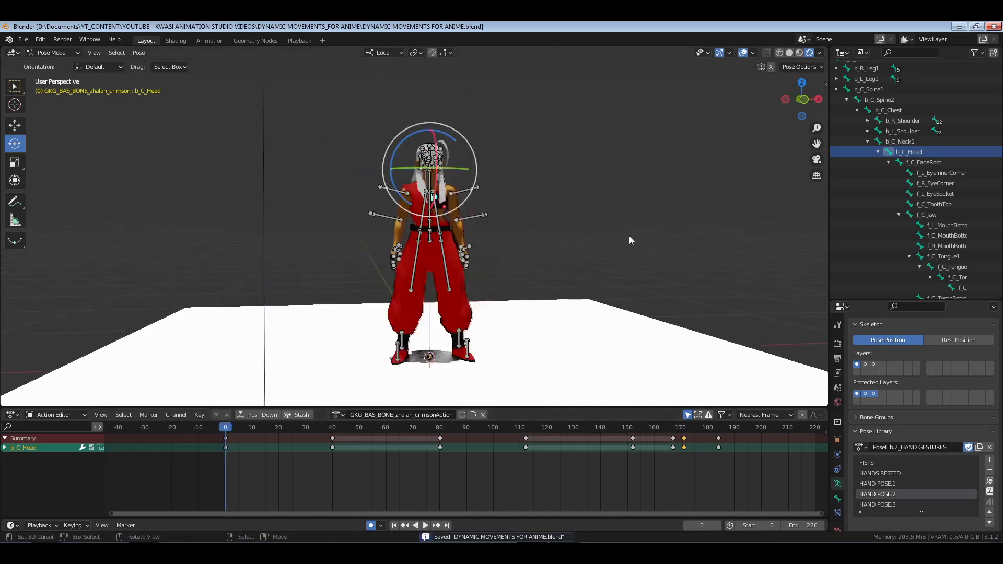
left_click(747, 52)
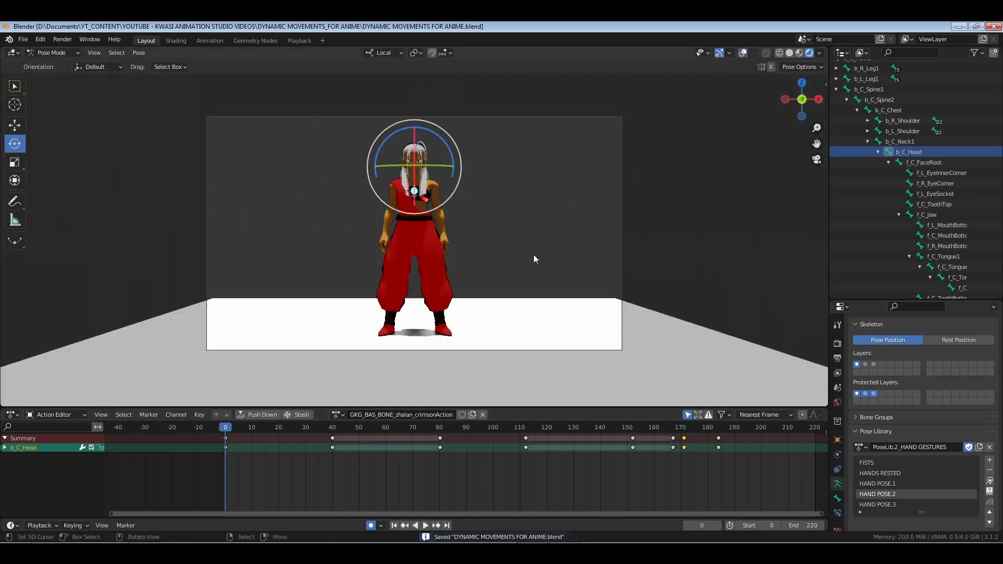
key("space")
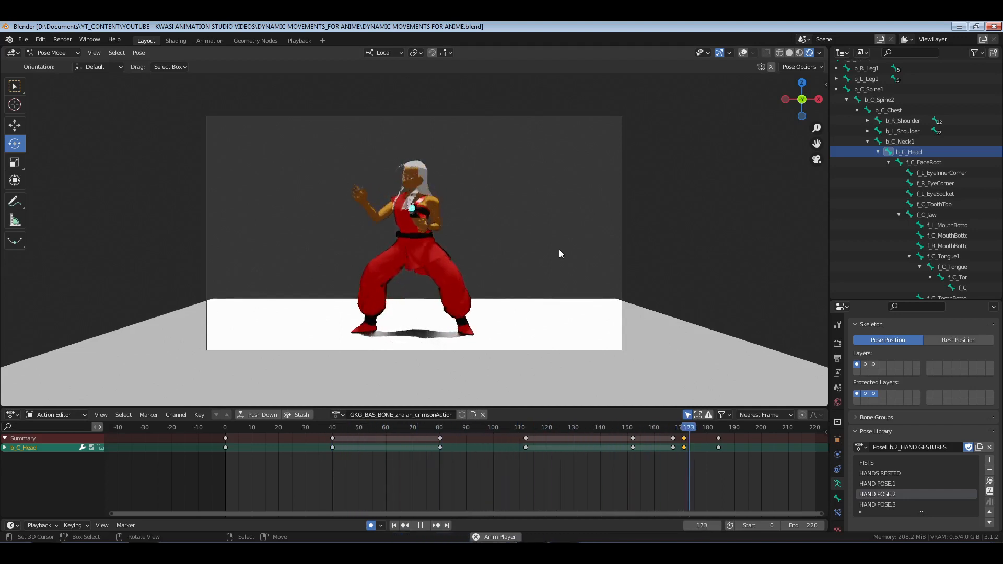
key("space")
mouse_move(647, 466)
left_mouse_down()
mouse_move(763, 466)
mouse_move(656, 463)
left_mouse_up()
key("space")
key("space")
key("space")
key("space")
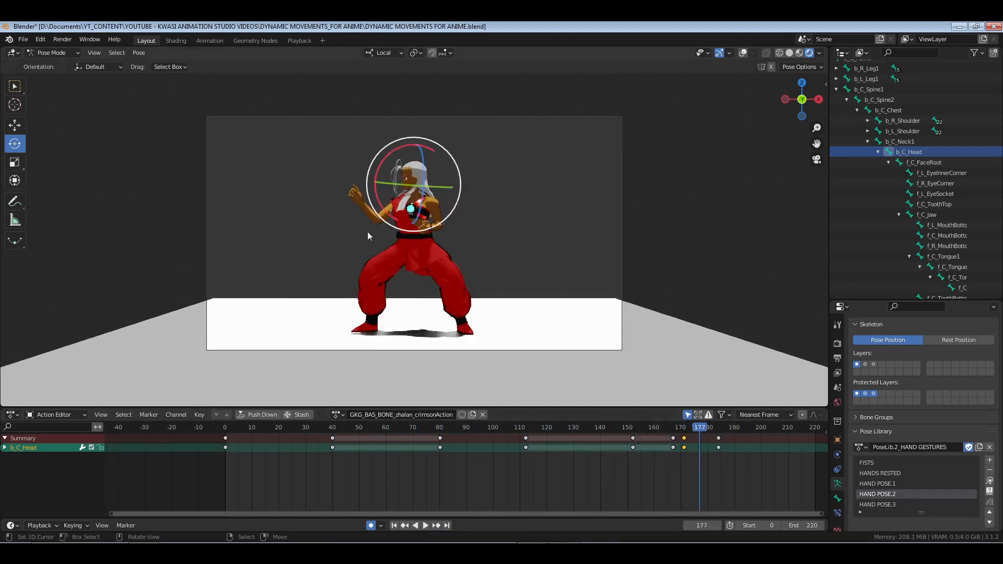
Replay the transition into the last pose through the scene camera and scrub through its final frames
left_click(648, 473)
key("space")
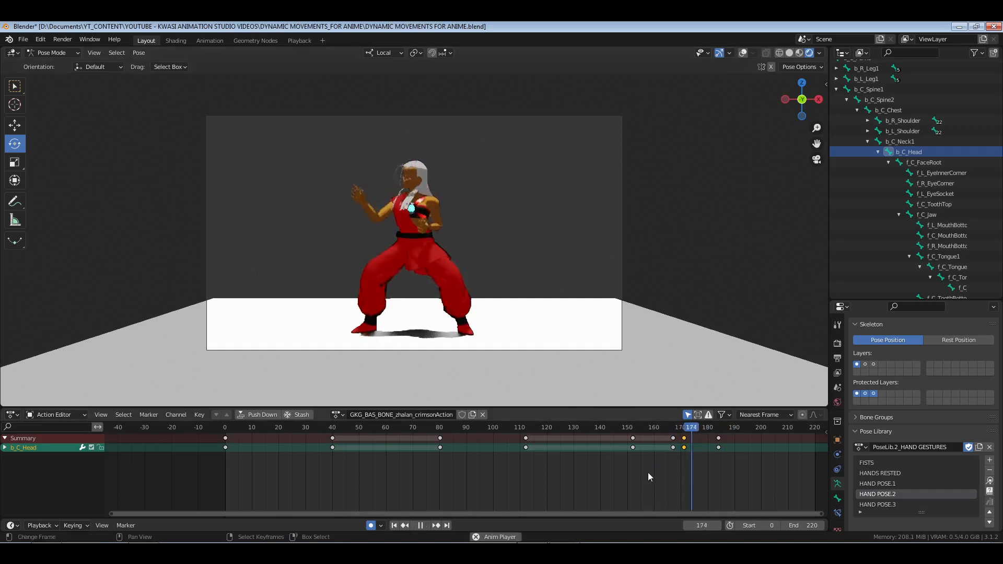
key("space")
left_click_drag(659, 467, 702, 466)
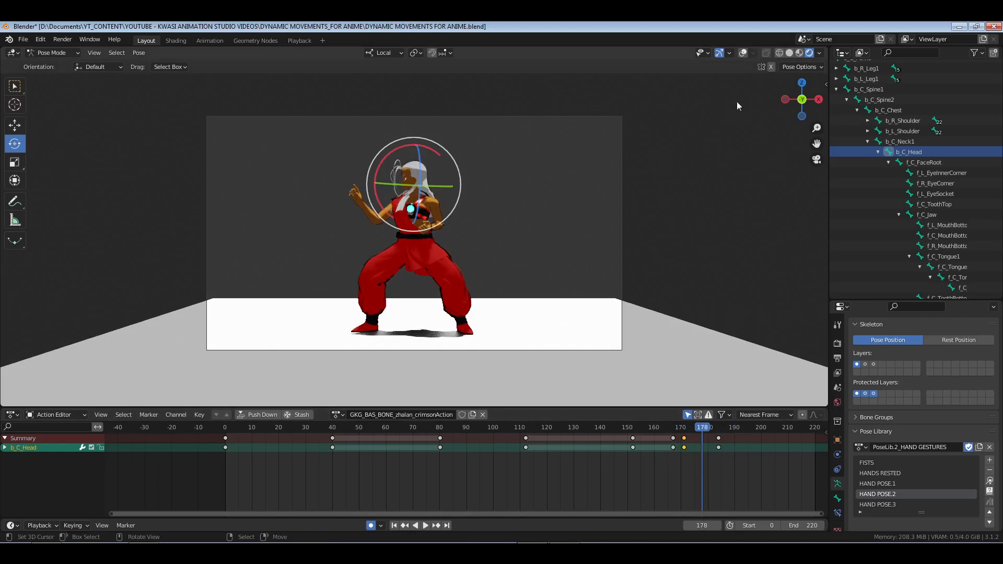
Restore the viewport overlays, leave the camera view and go to frame 152 with all bones deselected
left_click(743, 54)
key("KP_0")
middle_click_drag(526, 280, 488, 185, "shift")
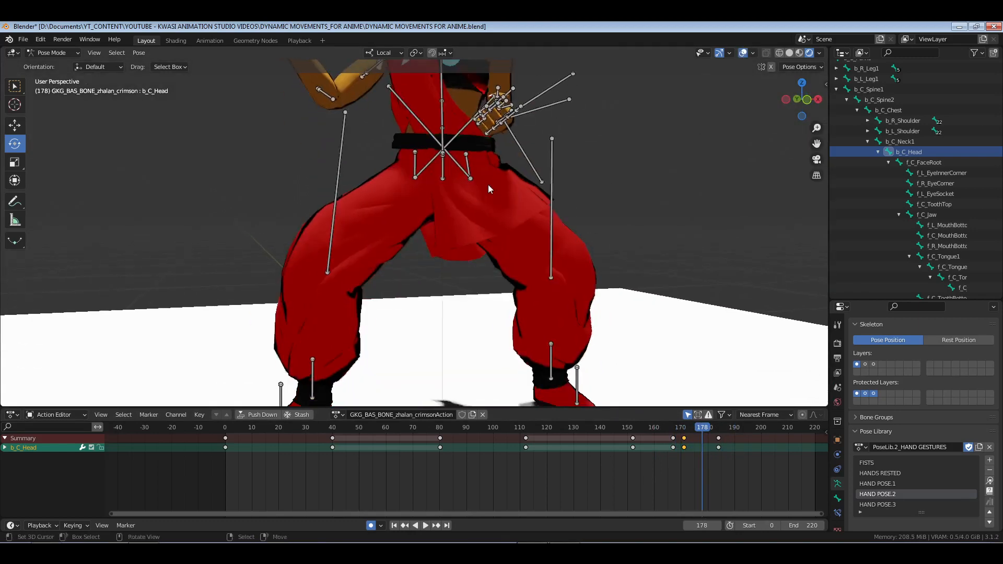
scroll(489, 185, "down", 5)
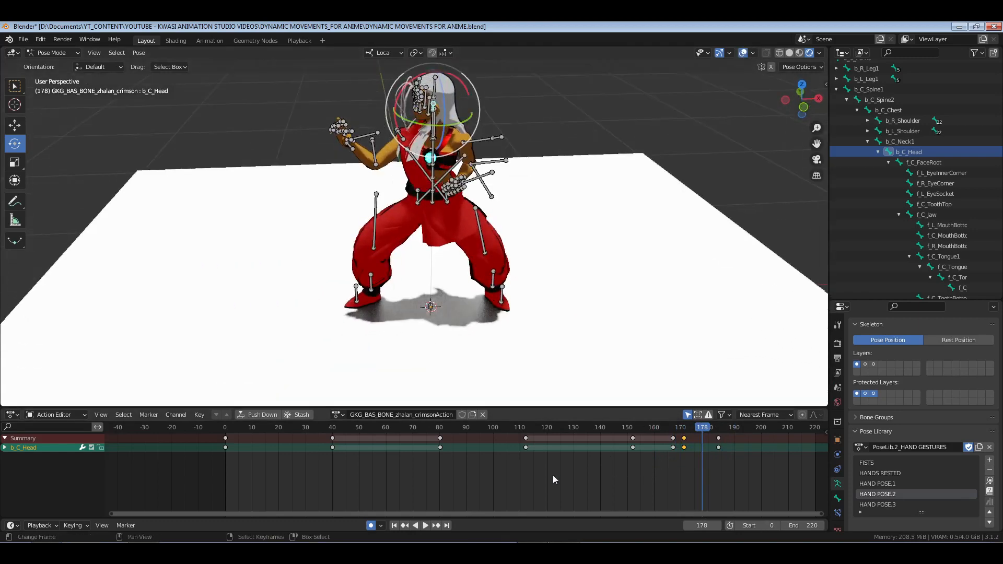
left_click(629, 465)
key("a")
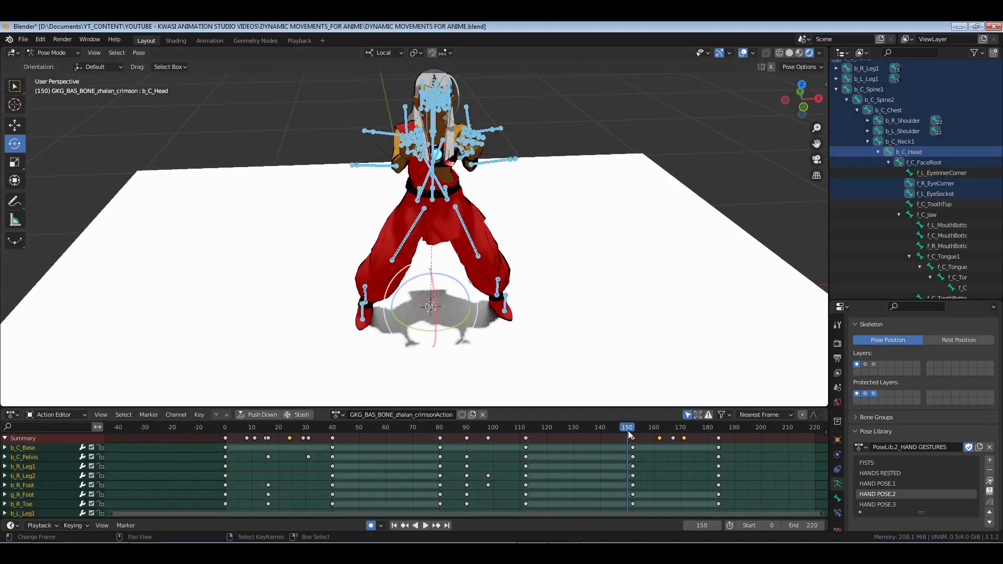
key("alt+a")
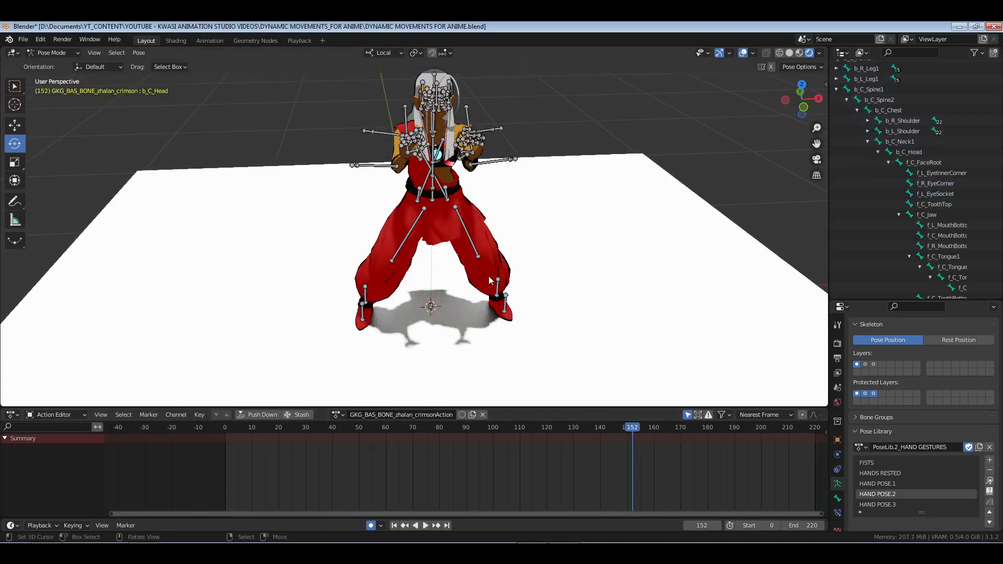
Rotate the b_R_Foot and b_R_Leg2 bones at frame 158 to key an in-between for that leg
right_click(499, 286)
middle_click_drag(544, 302, 521, 327)
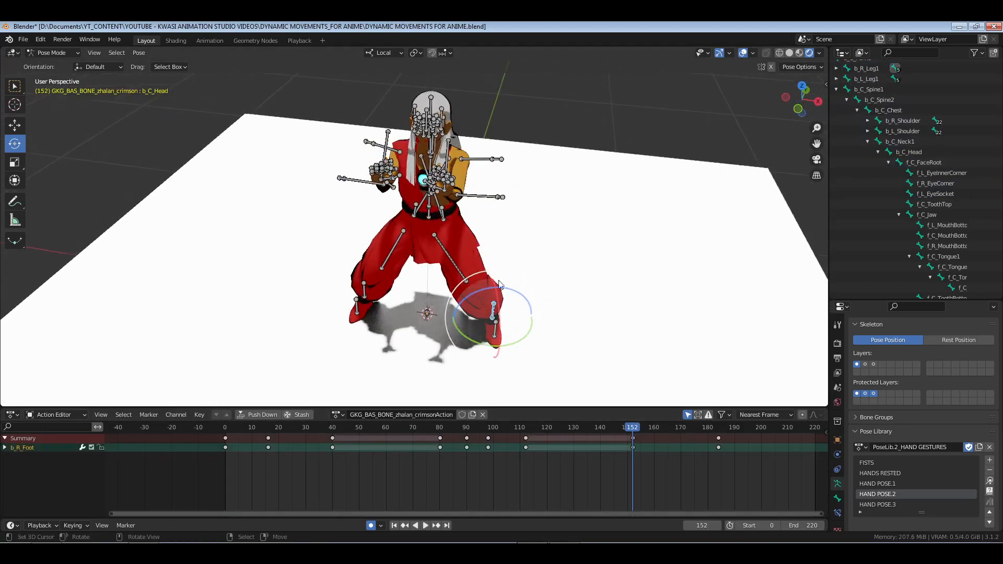
mouse_move(638, 463)
left_mouse_down()
mouse_move(661, 465)
mouse_move(637, 466)
mouse_move(649, 466)
left_mouse_up()
middle_click_drag(526, 304, 515, 334)
key("r")
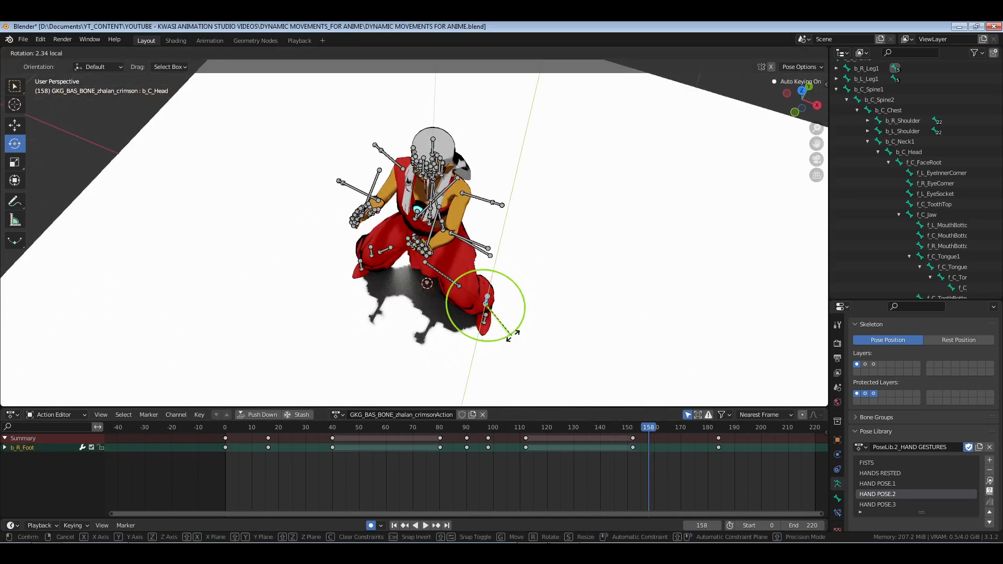
left_click_drag(519, 336, 492, 314)
right_click(444, 277)
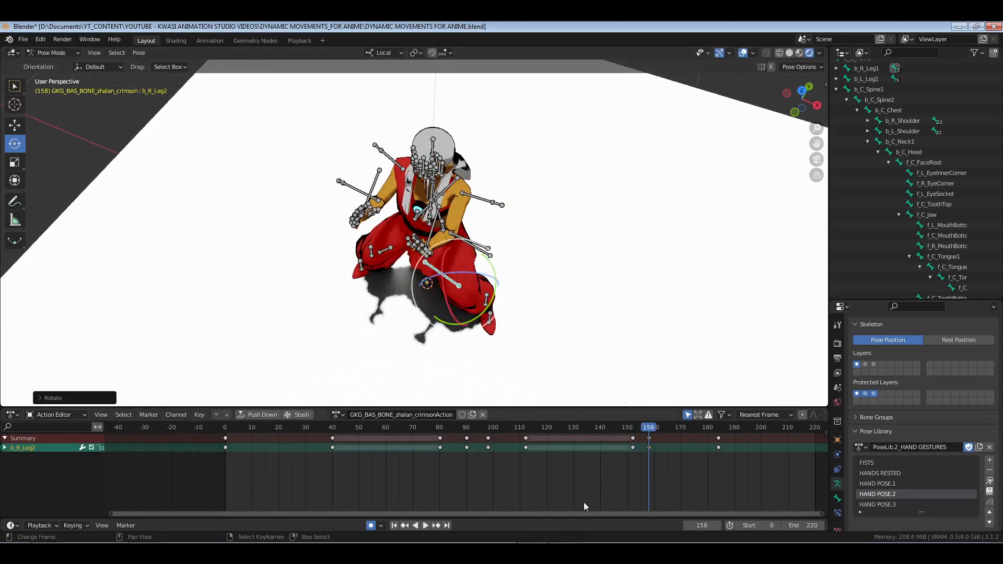
Rotate b_R_Foot and b_R_Leg2 again at frame 166 to key a second in-between for that leg
key("space")
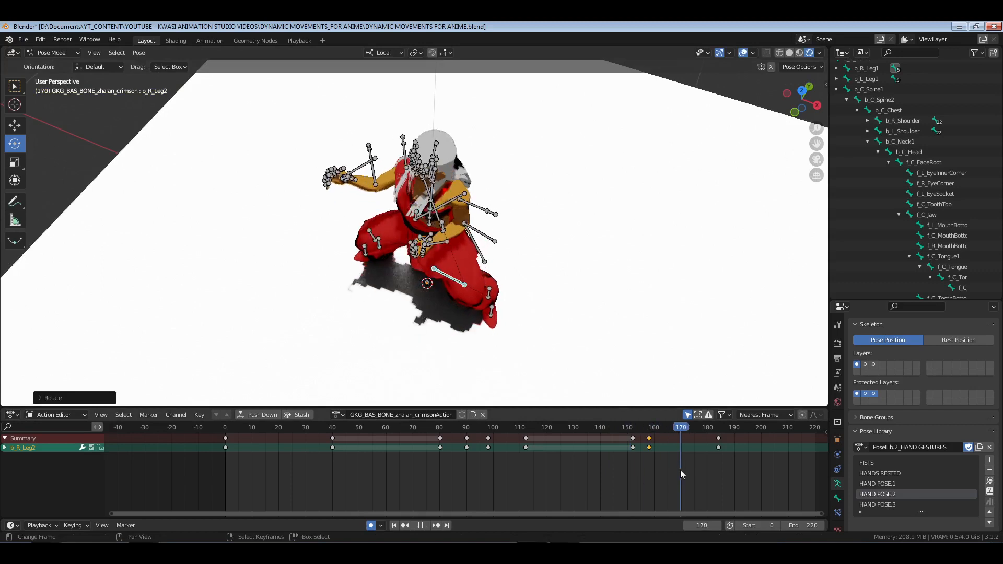
left_click_drag(680, 469, 670, 469)
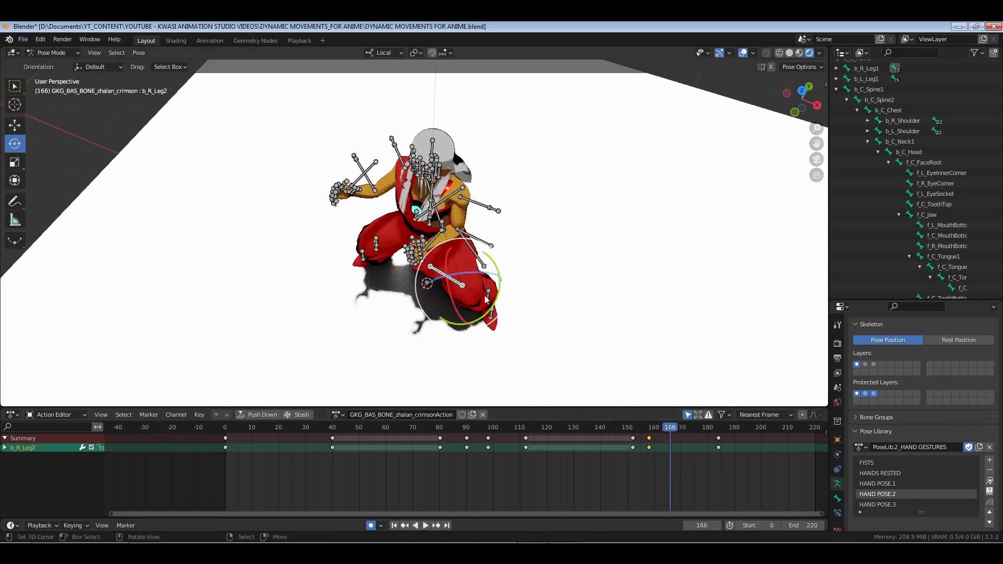
left_click(486, 328)
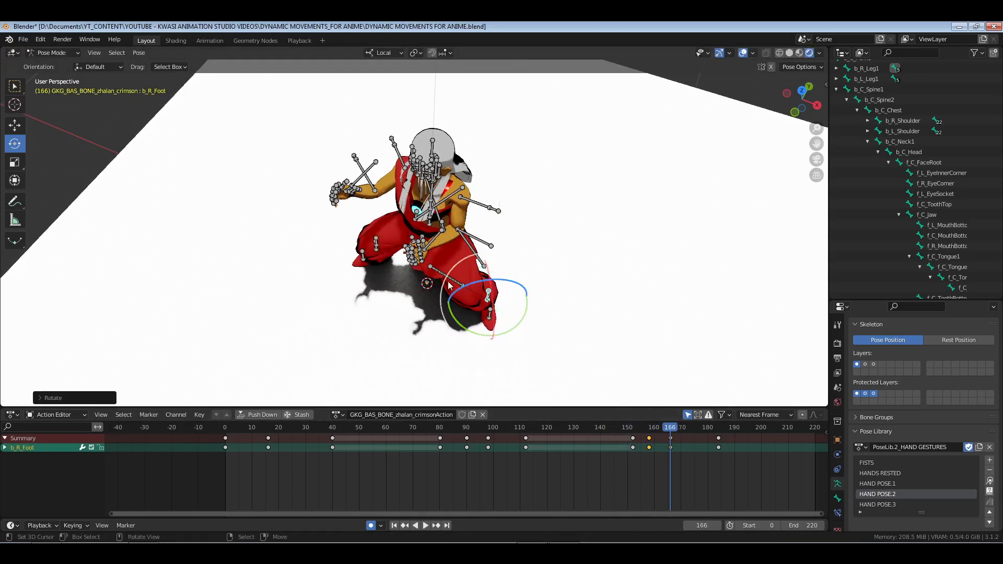
left_click_drag(484, 320, 459, 334)
Replay the leg motion and rotate the b_L_Foot bone at frame 158
key("space")
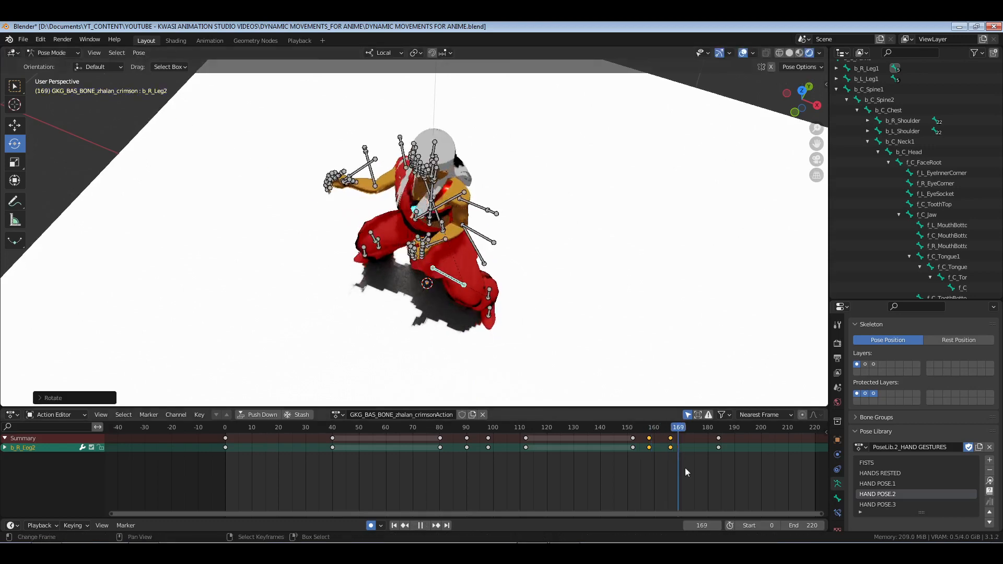
key("space")
left_click_drag(685, 469, 648, 468)
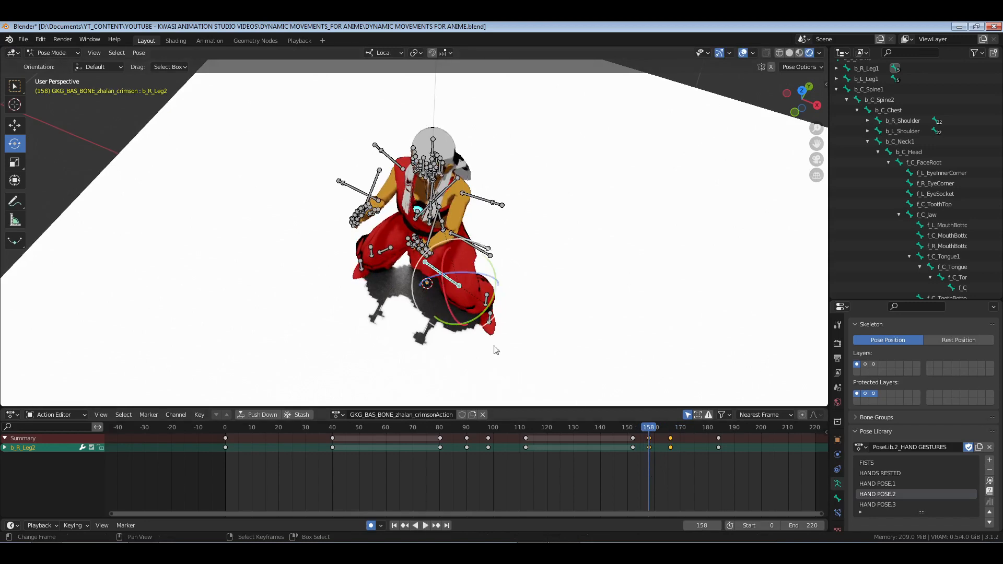
middle_click_drag(496, 350, 543, 293)
left_click(362, 289)
left_click_drag(384, 321, 388, 332)
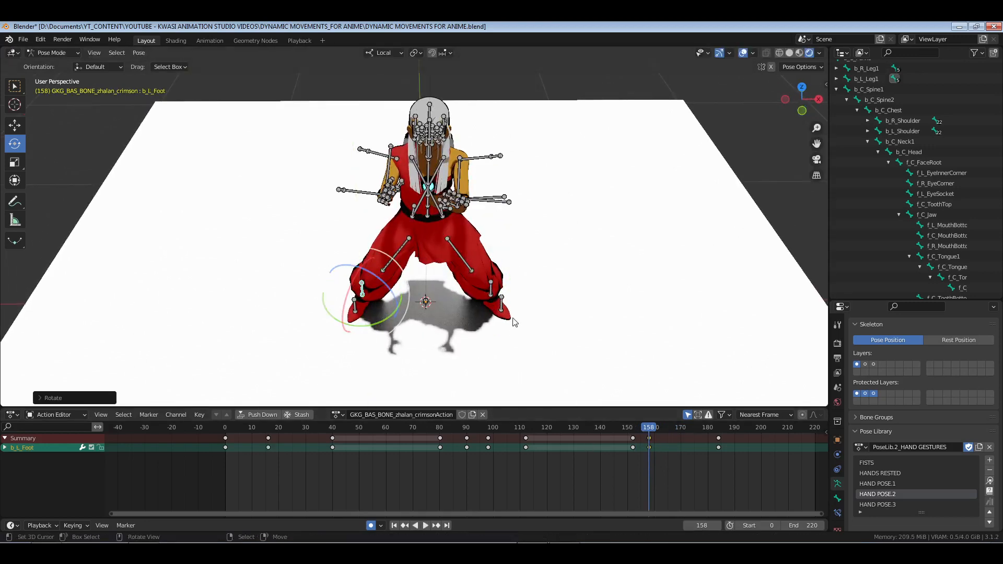
Compare the b_R_Foot poses around frames 158 and 167, and rotate b_L_Leg2 slightly outward at frame 158
left_click(491, 290)
left_click(673, 453)
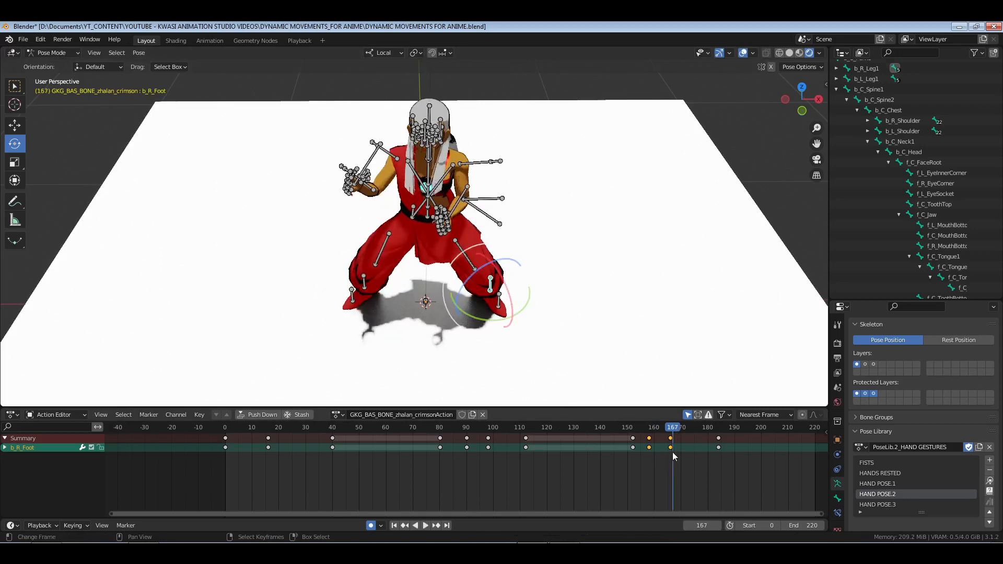
left_click(651, 452)
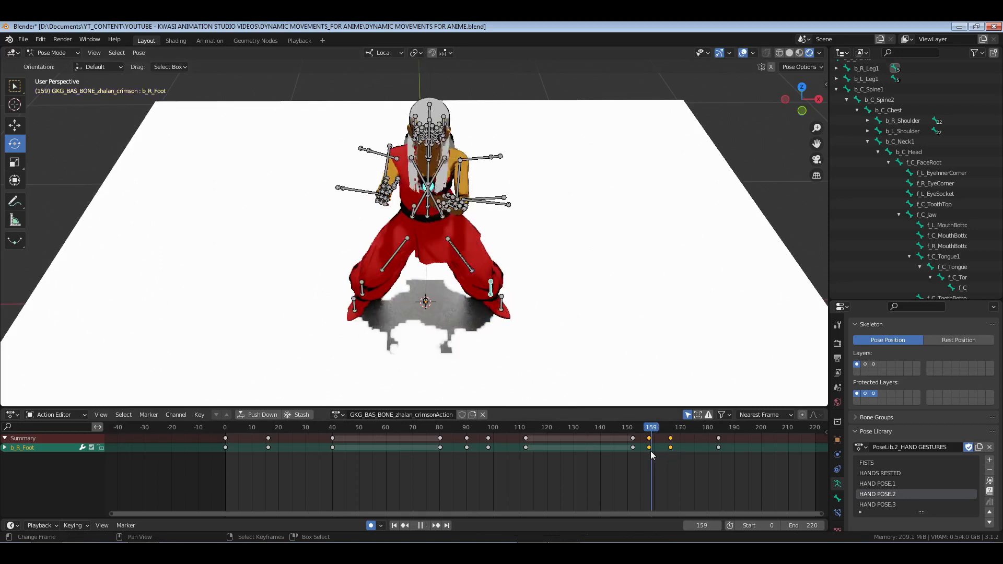
left_click(387, 268)
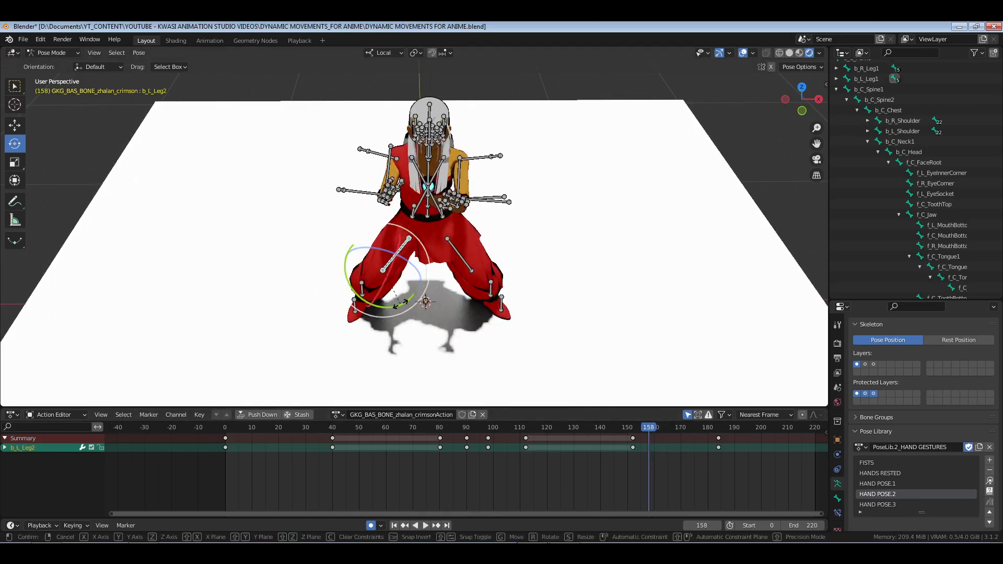
left_click_drag(377, 308, 375, 323)
left_click_drag(333, 285, 378, 301)
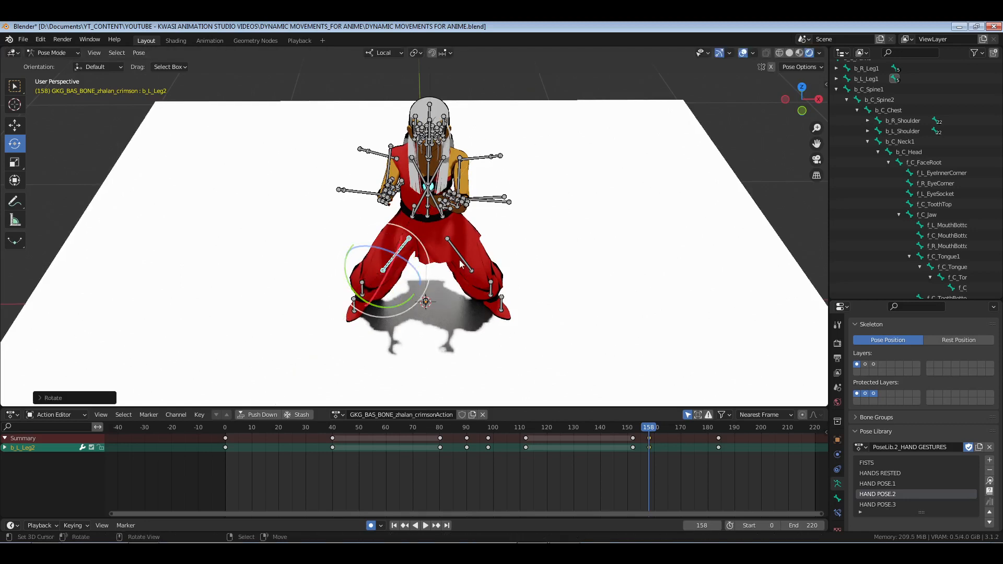
Check the b_R_Leg2 motion, go to its key at frame 166 and save the file
left_click(460, 264)
left_click(669, 461)
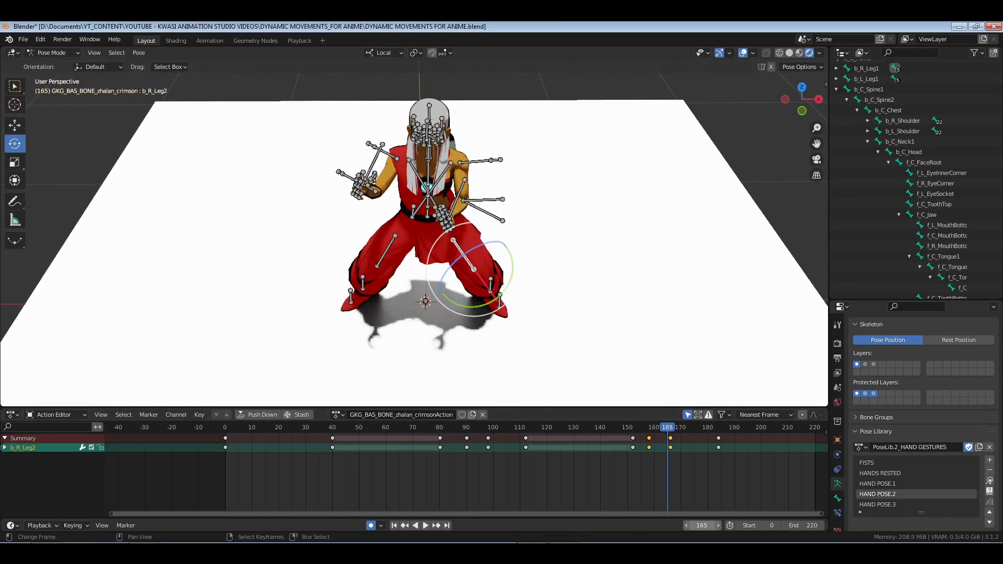
left_click(548, 553)
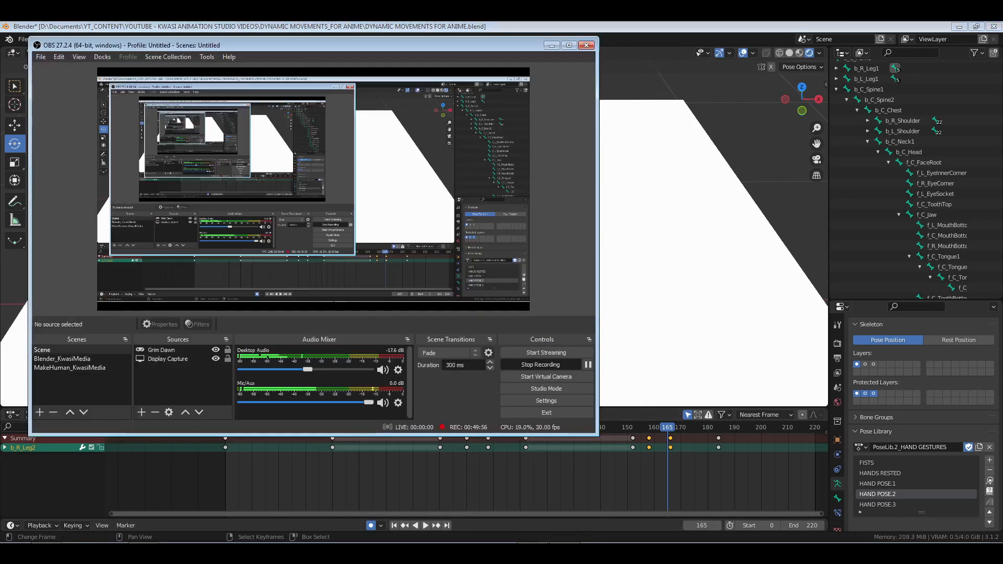
left_click(679, 483)
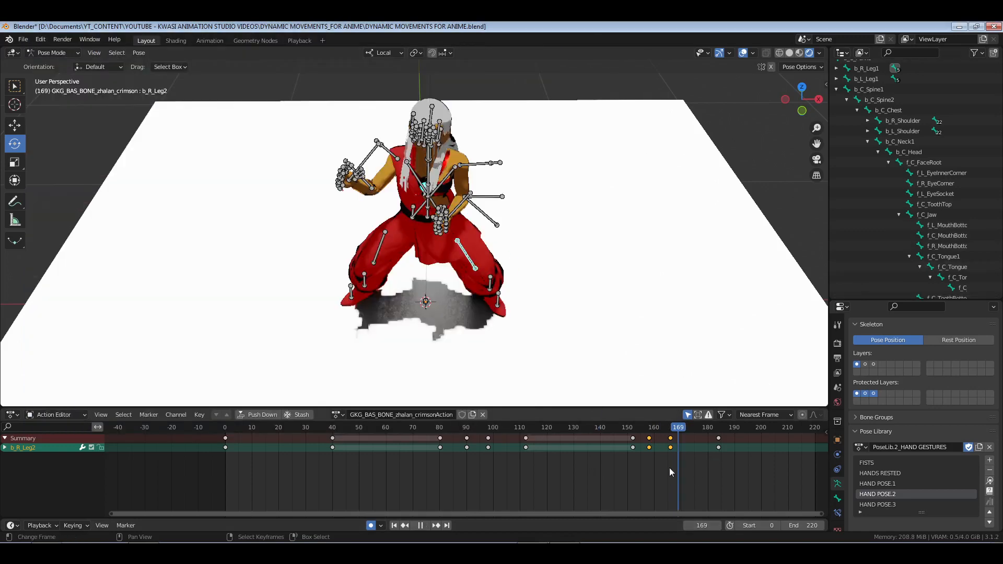
left_click(671, 459)
key("ctrl+s")
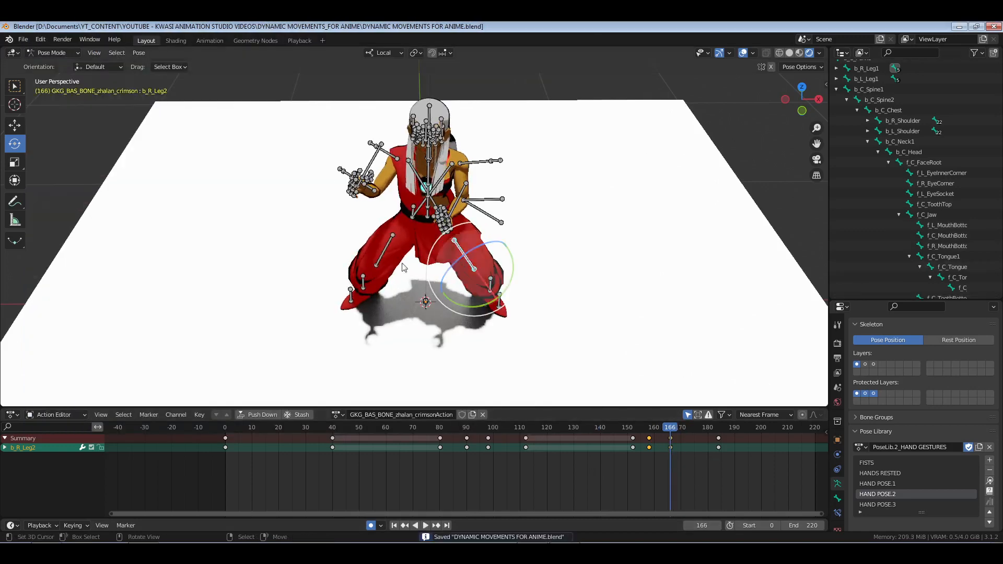
Rotate b_L_Leg2 at frame 166, replay the transition and return to frame 152
left_click(393, 300)
left_click_drag(393, 296, 337, 328)
key("space")
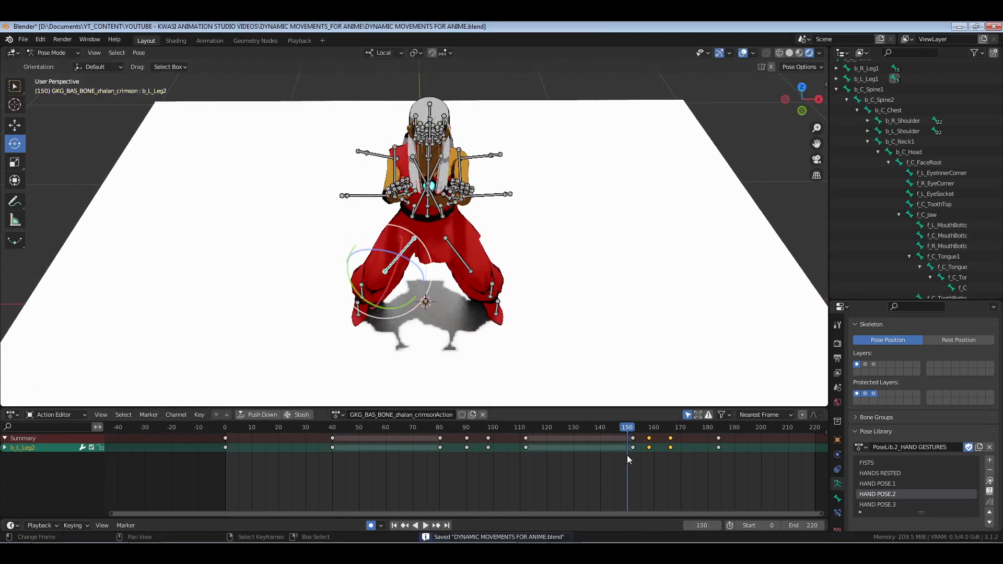
left_click_drag(653, 456, 632, 466)
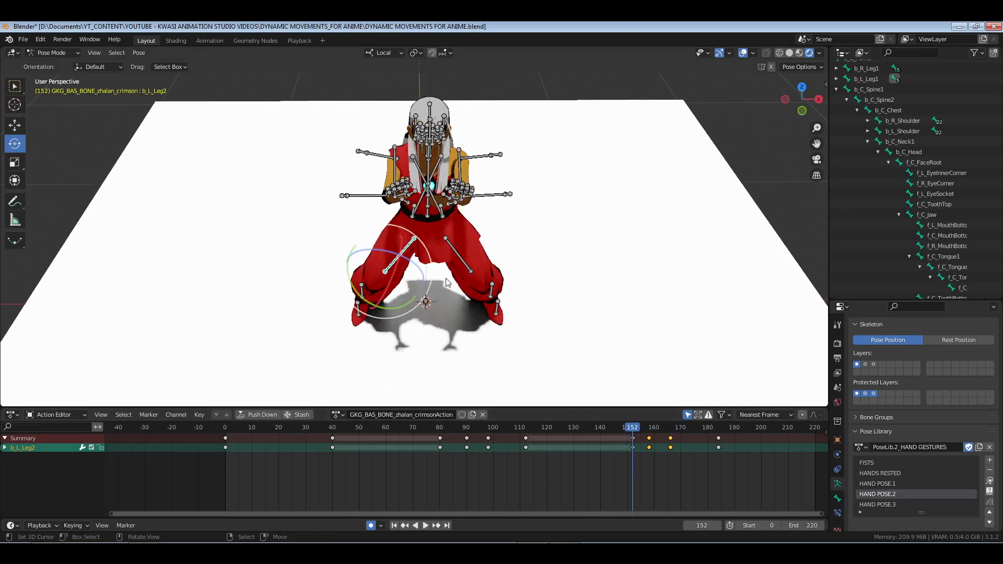
Rotate the b_C_Pelvis bone slightly around its local Y axis at frame 184
left_click(425, 214)
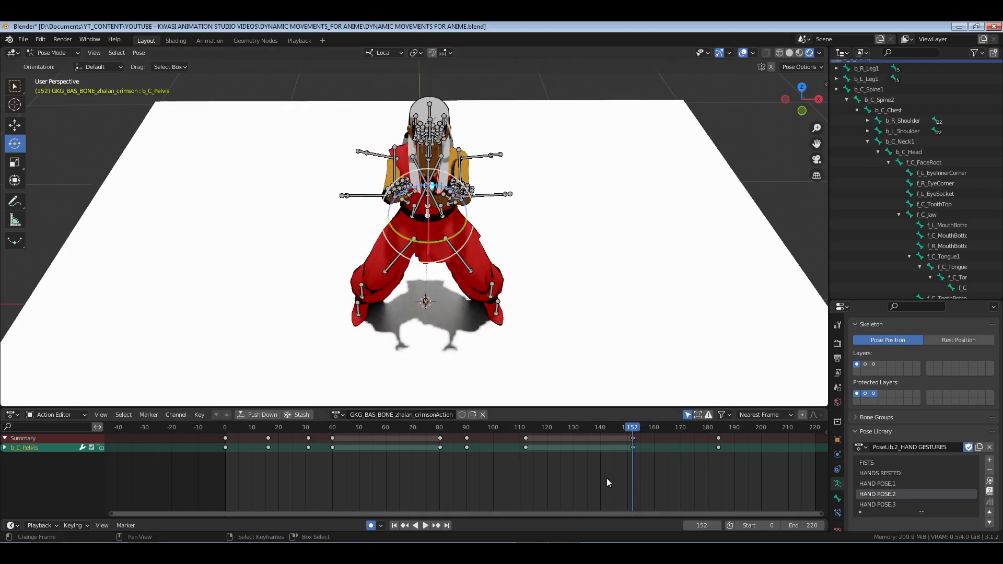
key("space")
left_click_drag(706, 471, 720, 469)
key("r")
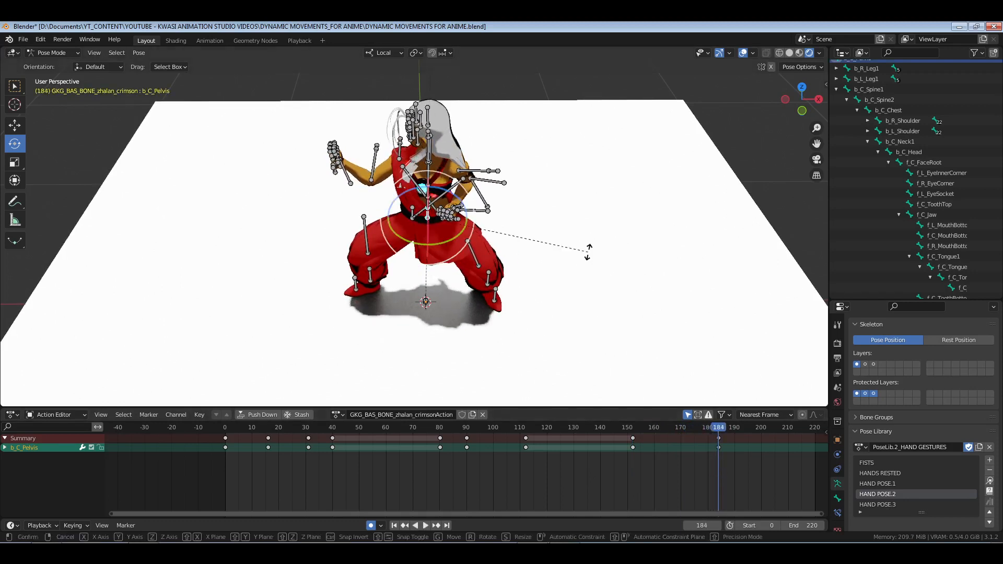
key("y")
left_click(592, 264)
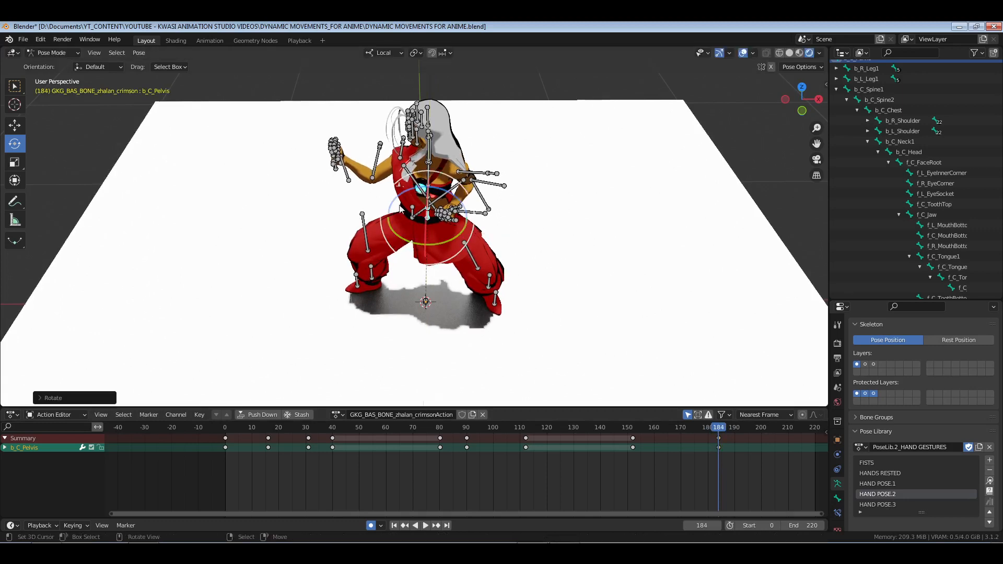
Rotate the b_C_Chest bone around its local Y axis at frame 184 to counter the pelvis turn
left_click(428, 187)
key("r")
key("y")
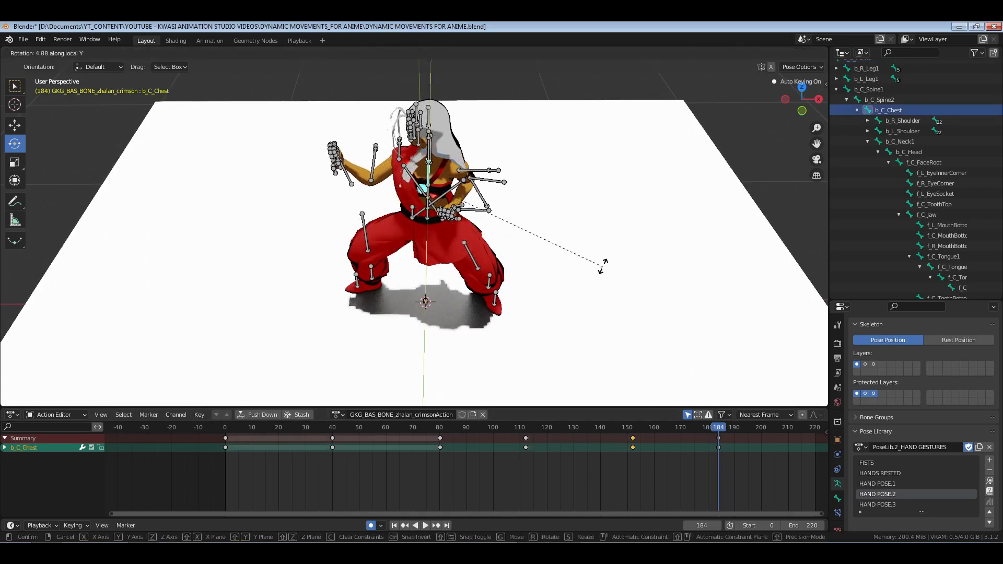
left_click(603, 259)
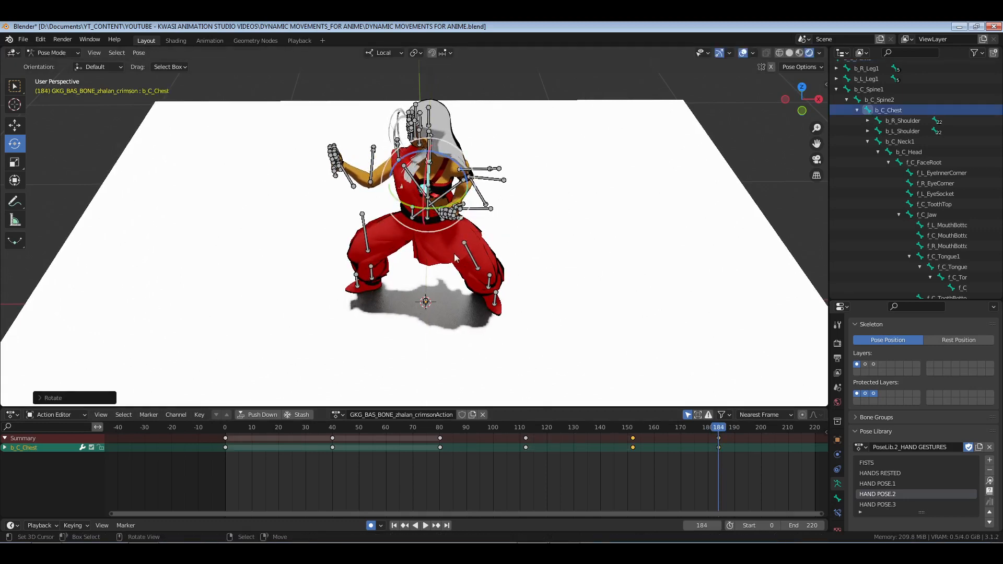
Fine-tune the last pose by turning b_C_Pelvis and b_C_Chest a little further around local Y at frame 184
right_click(427, 213)
key("r")
key("y")
left_click(614, 268)
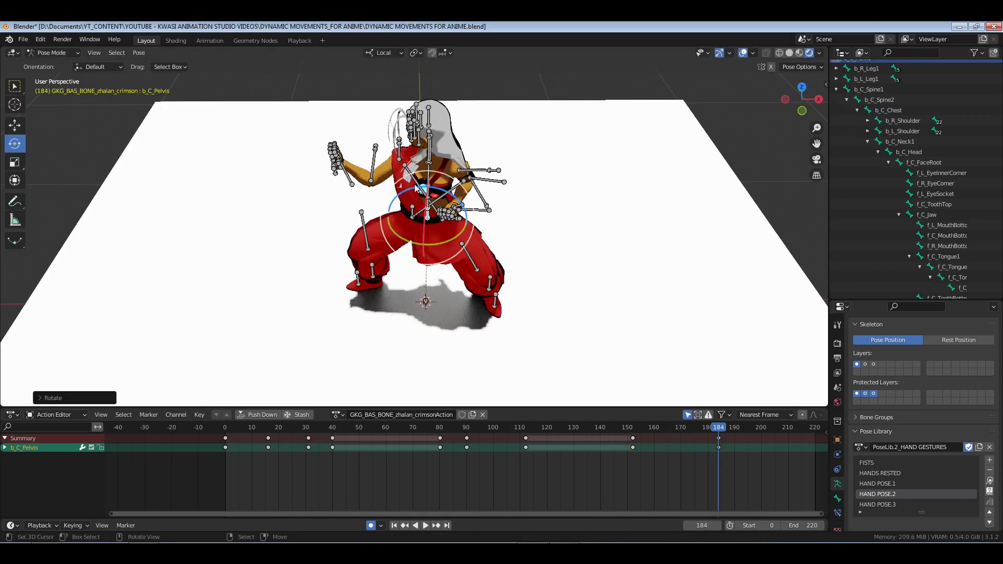
right_click(428, 178)
key("r")
key("y")
left_click(591, 269)
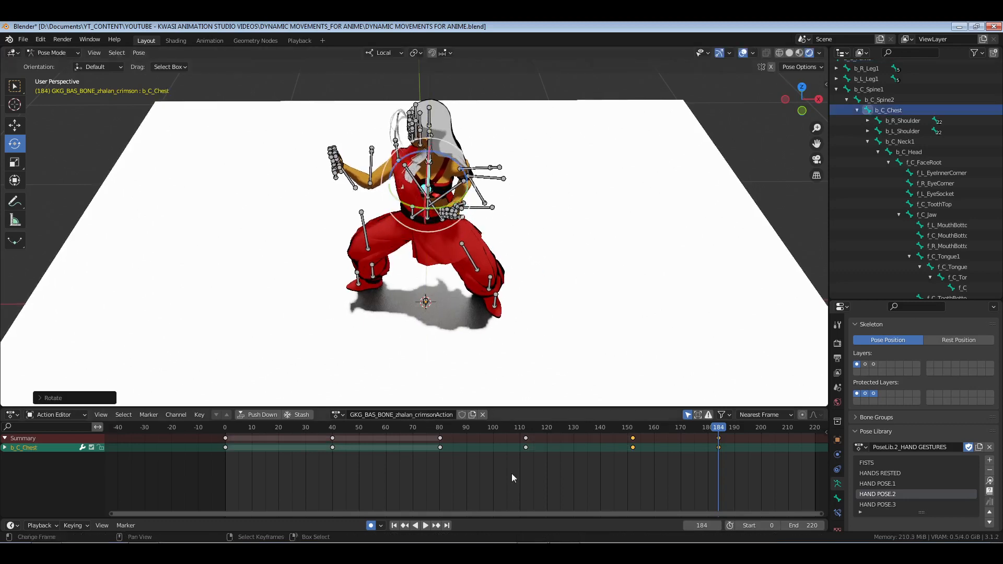
Replay the transition with the adjusted pelvis and chest, and save the file
left_click(512, 473)
key("space")
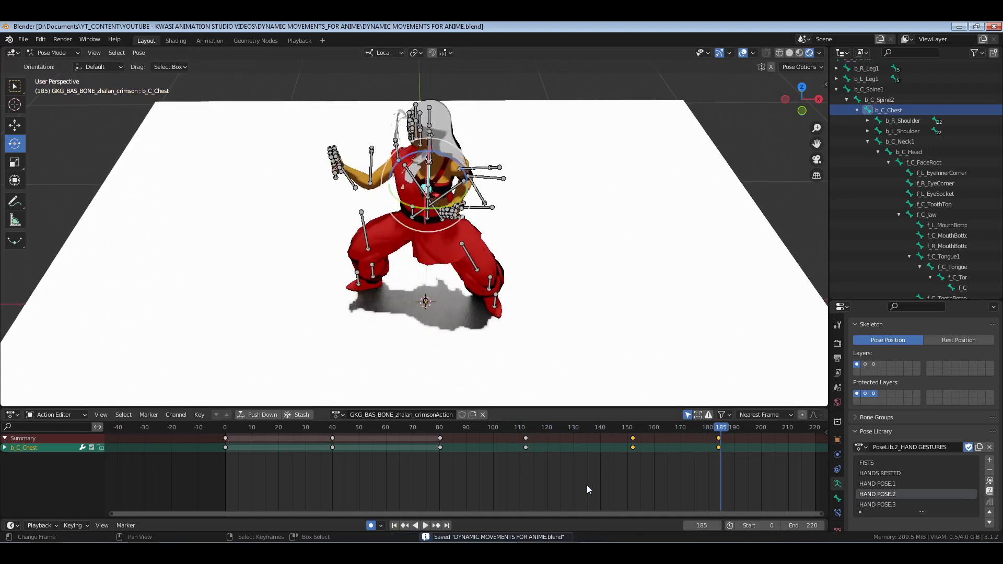
key("space")
Rotate the b_C_Spine2 bone by about -2.25° around its local Y axis at frame 160
left_click_drag(626, 460, 654, 463)
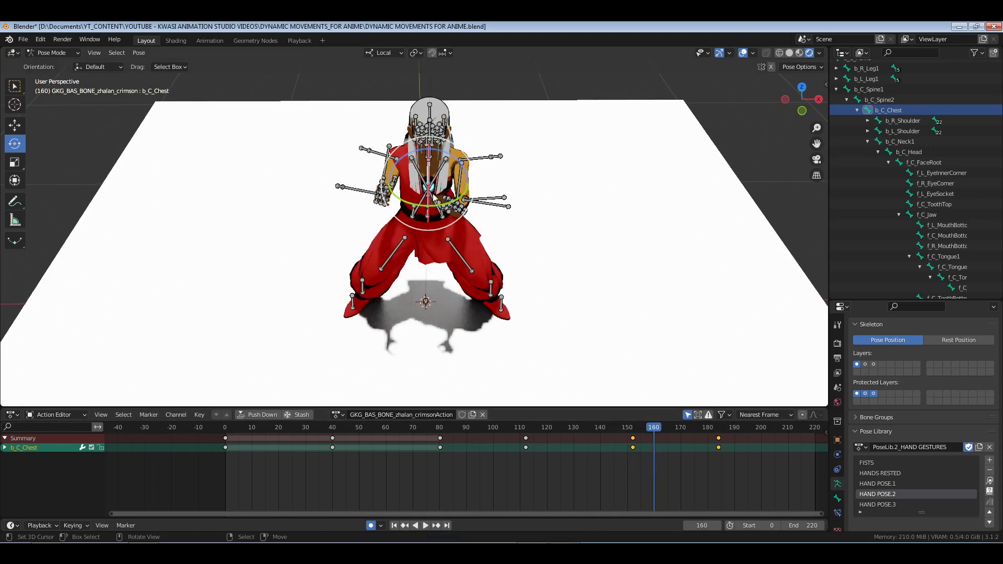
right_click(432, 196)
middle_click_drag(525, 264, 504, 233)
scroll(478, 308, "up", 2)
middle_click_drag(477, 313, 504, 321)
key("r")
key("y")
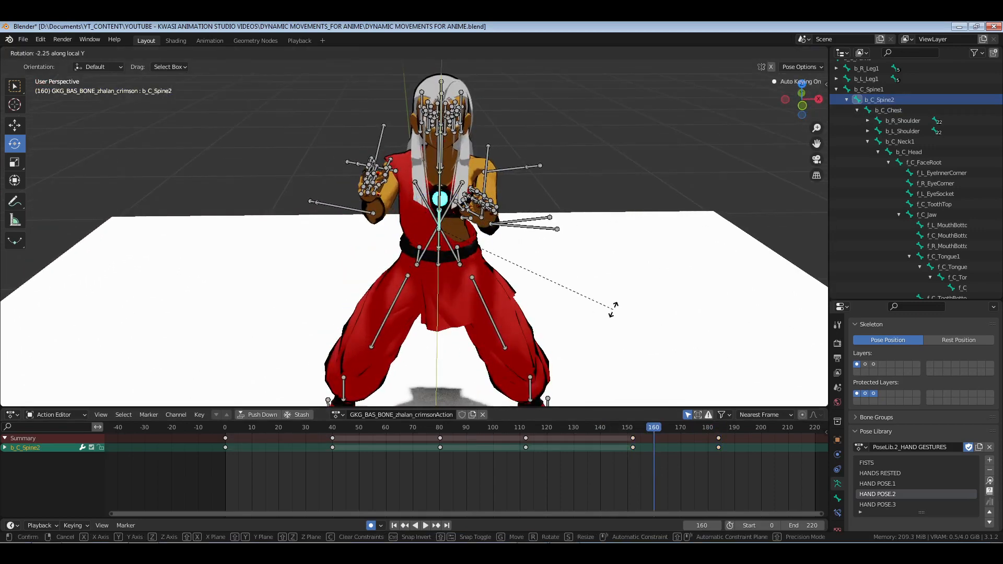
left_click(615, 311)
Duplicate the frame 152 keyframes of b_R_Arm1, b_R_Arm2 and b_R_ArmHelper to frame 165
right_click(504, 159)
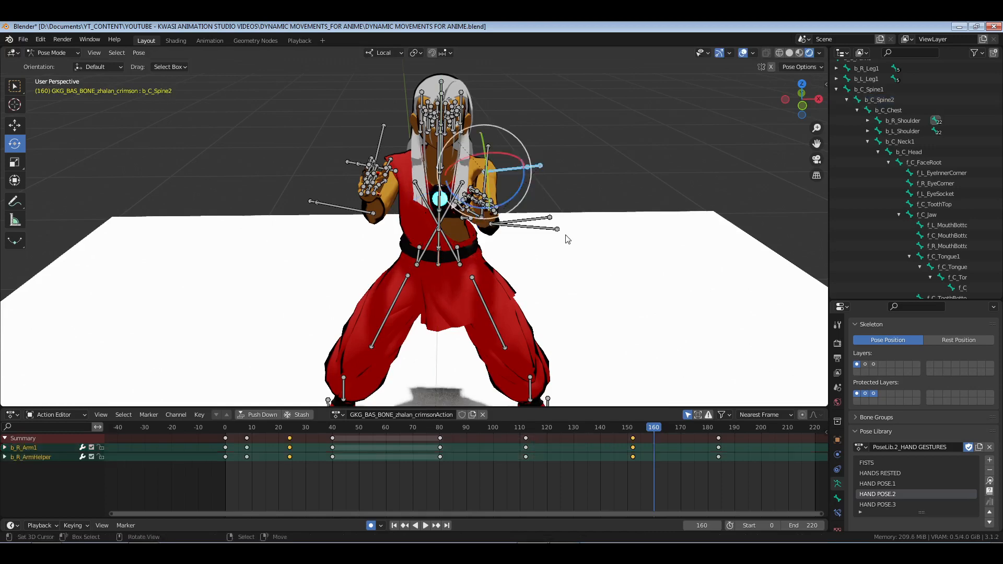
middle_click_drag(504, 158, 595, 225)
right_click(545, 236)
scroll(522, 241, "up", 3)
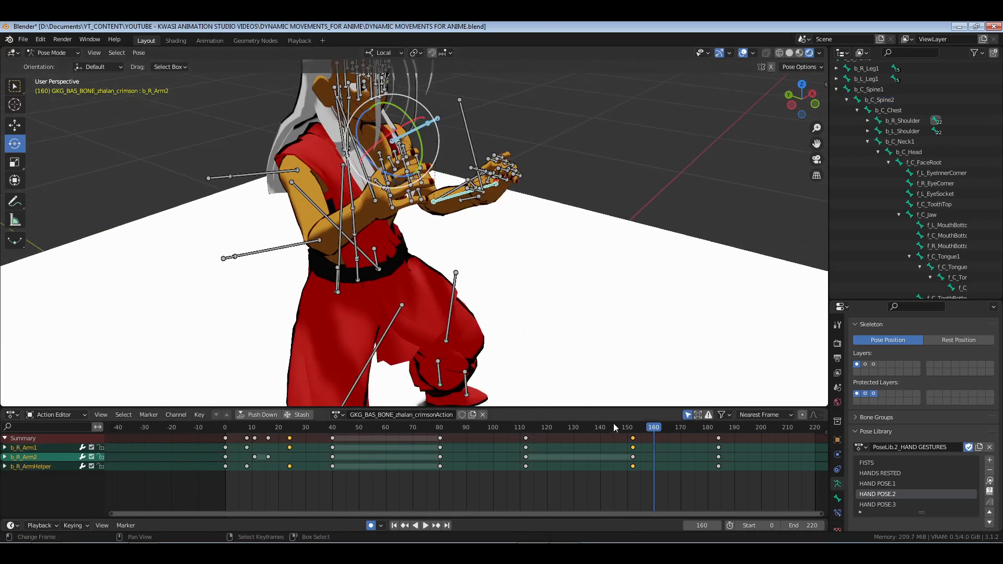
middle_click_drag(470, 218, 421, 223)
right_click(504, 141)
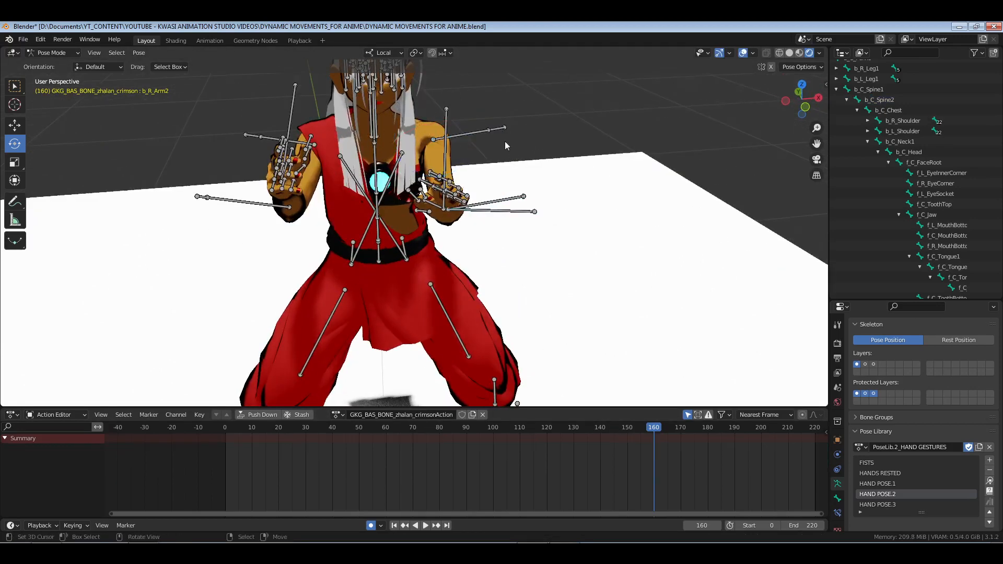
right_click(509, 211)
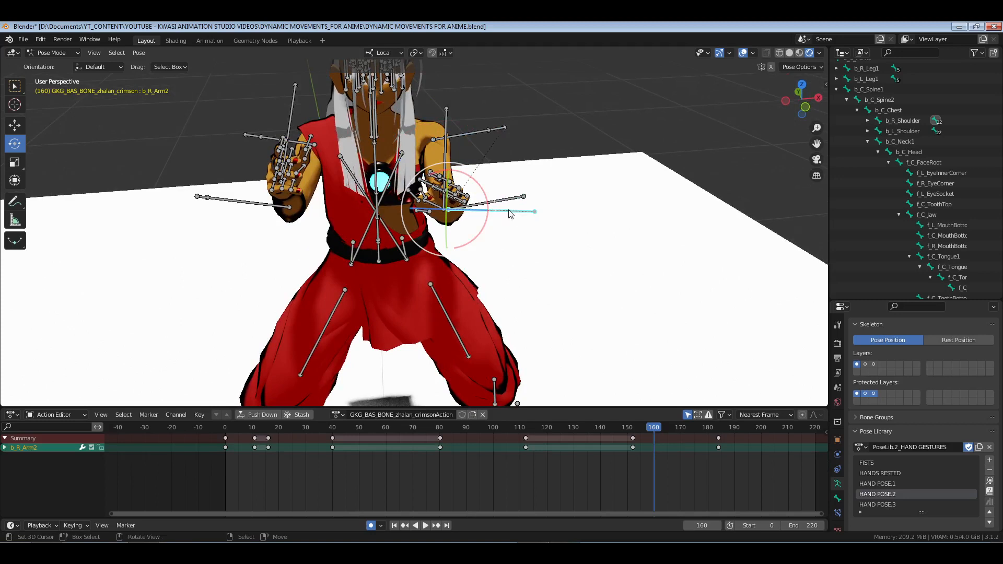
right_click(466, 128, "shift")
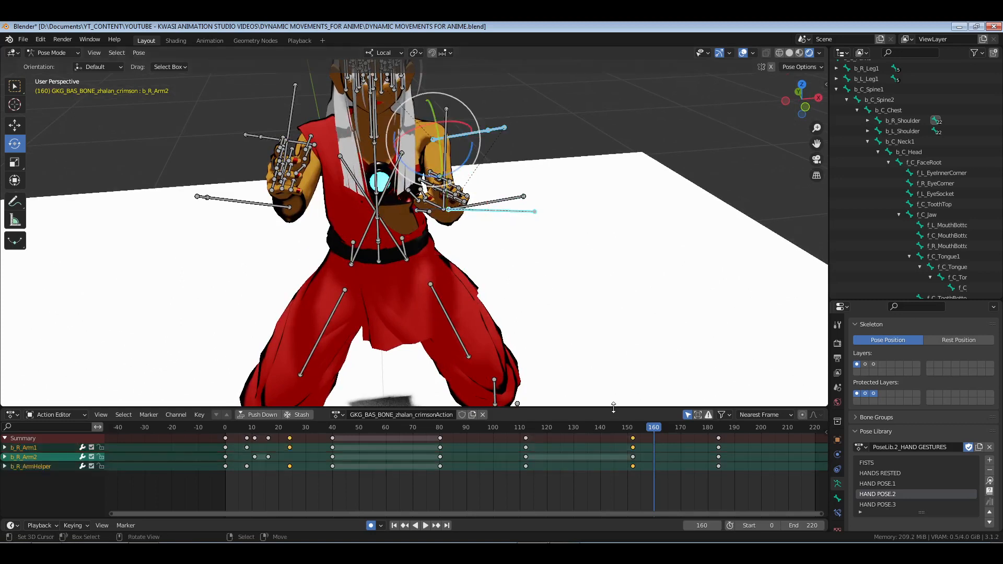
left_click_drag(620, 439, 644, 476)
key("g")
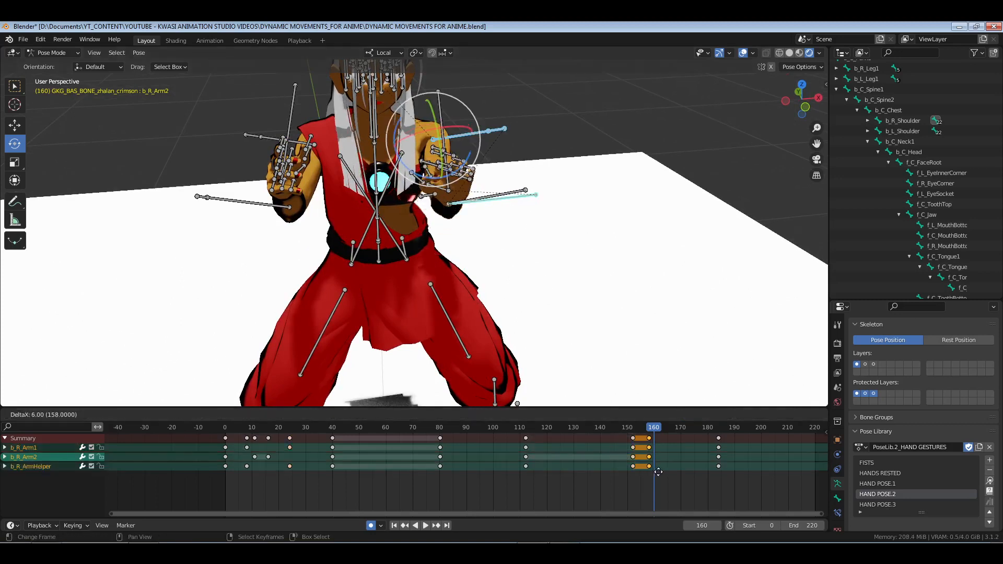
left_click(676, 472)
Play the held arm motion, then apply HAND POSE.2 to the right hand's bones at frame 165
key("space")
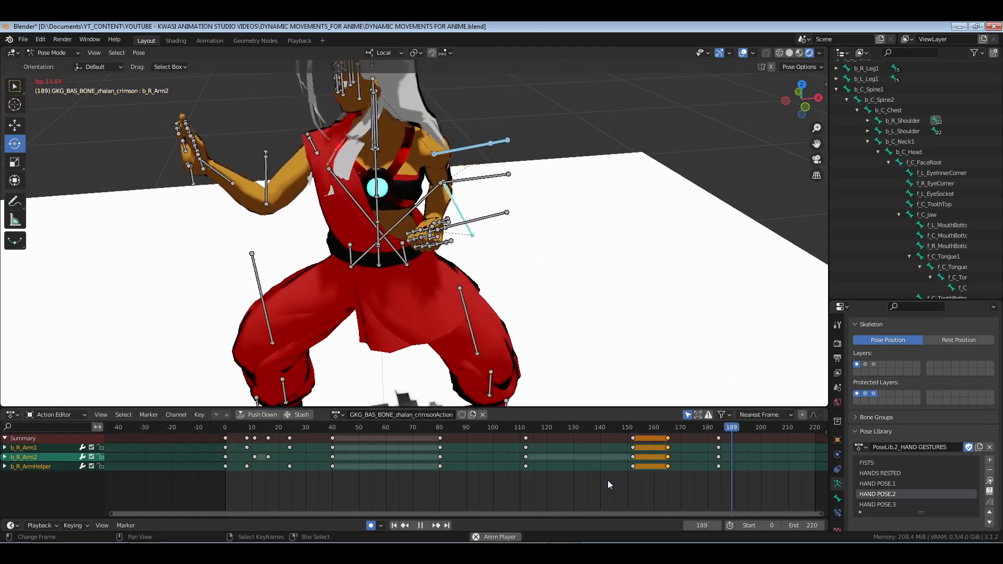
key("space")
mouse_move(675, 482)
left_mouse_down()
mouse_move(701, 483)
mouse_move(667, 488)
left_mouse_up()
middle_click_drag(439, 203, 366, 246)
left_click_drag(290, 164, 373, 251)
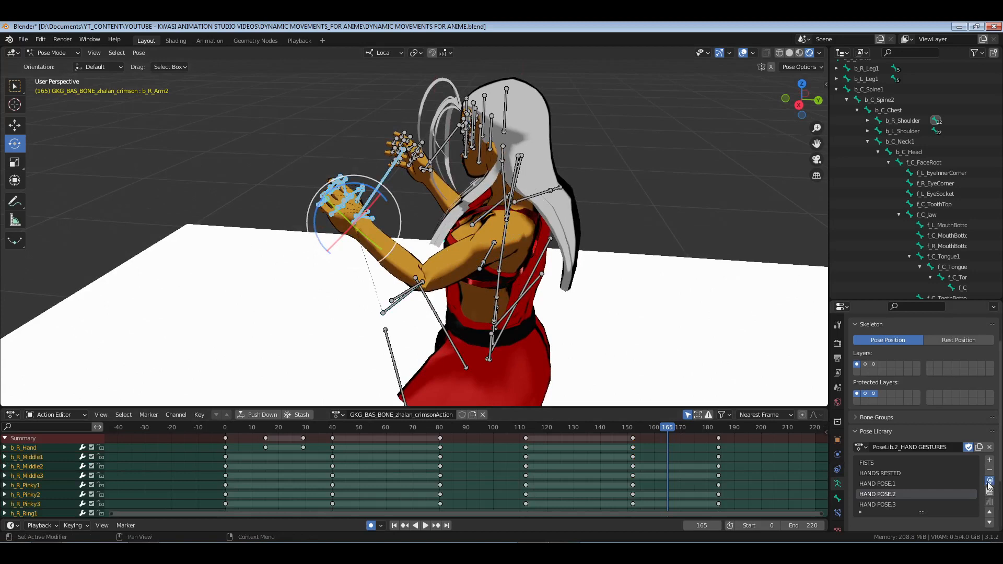
left_click(989, 484)
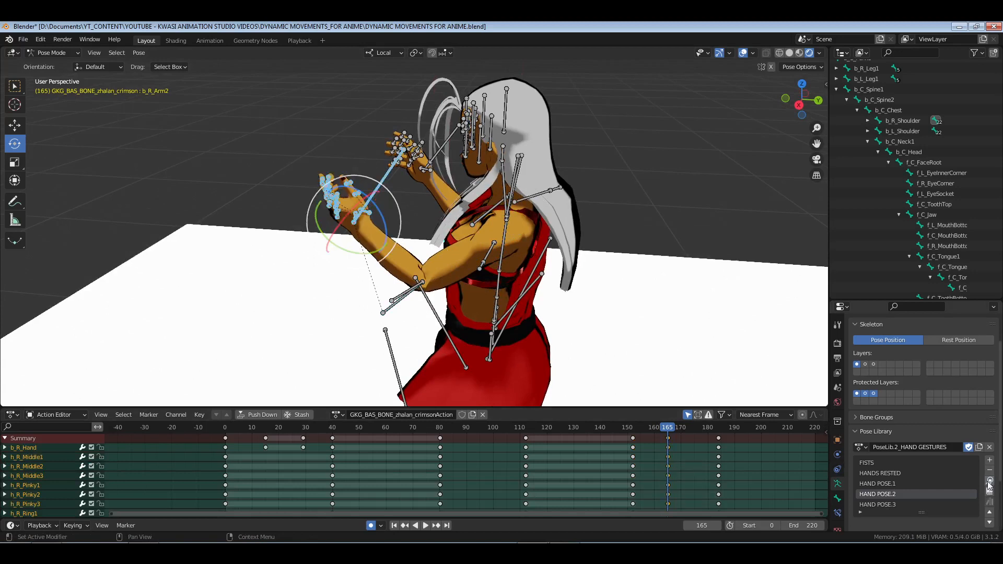
Delete the b_R_Hand keyframe at frame 165 and freely rotate the hand into a new angle there
left_click(353, 215)
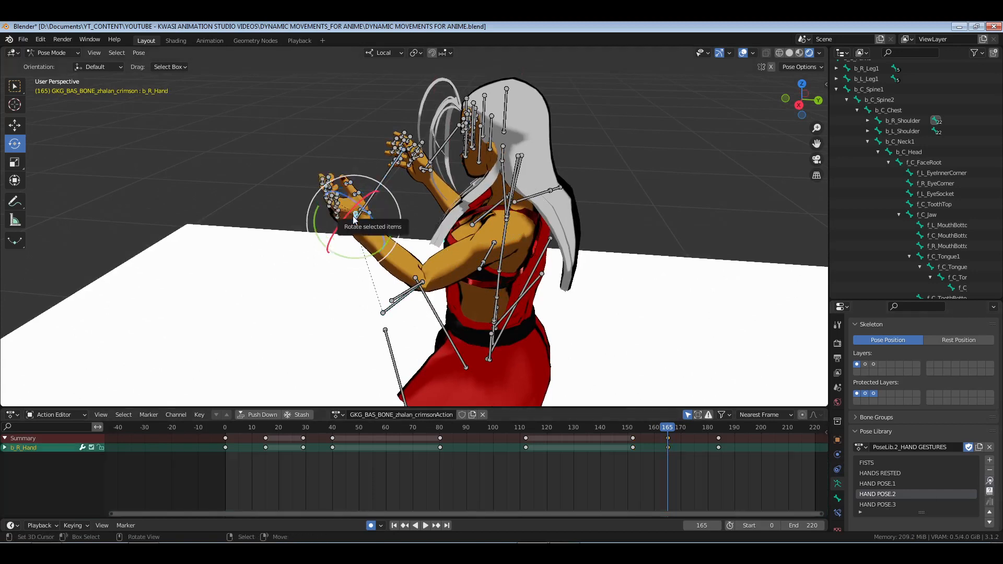
left_click_drag(680, 459, 681, 459)
key("x")
left_click(673, 454)
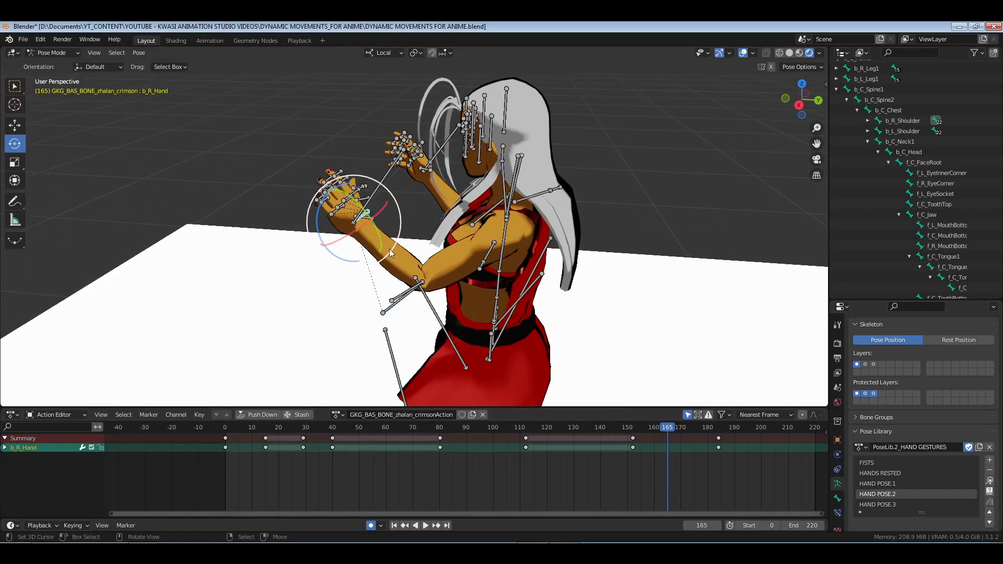
middle_click_drag(396, 286, 467, 277)
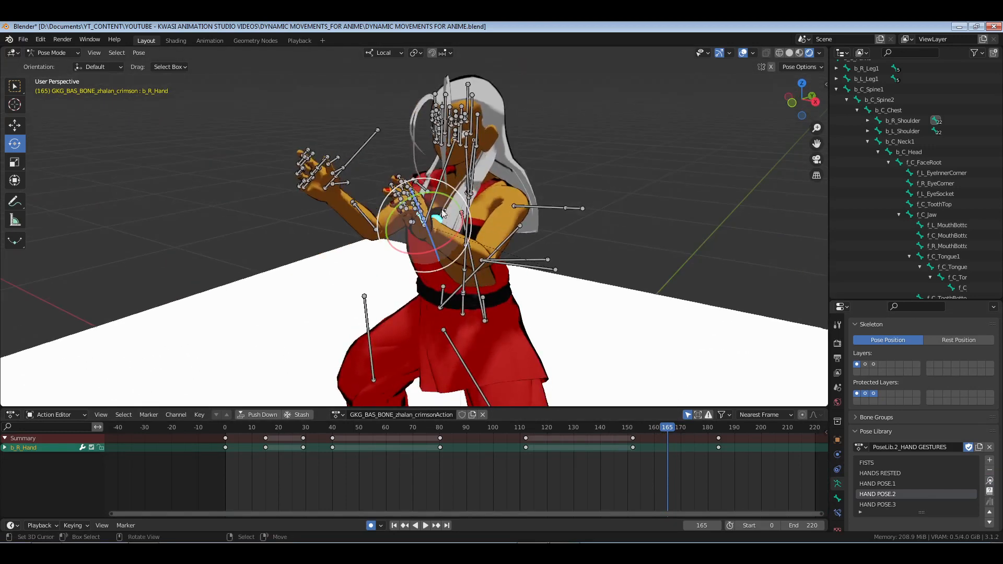
left_click_drag(457, 224, 428, 227)
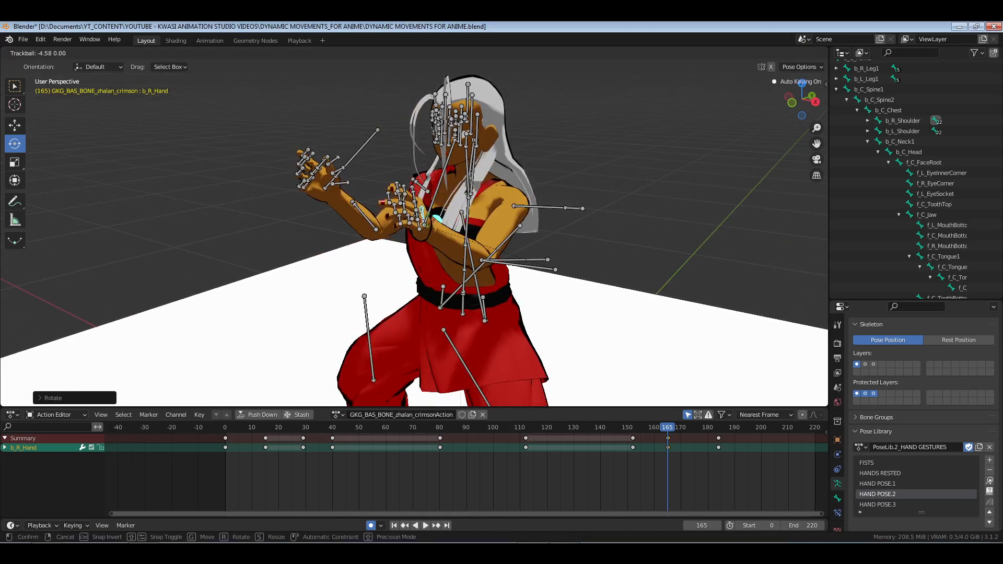
Save the file and play the animation from frame 128 through the camera with overlays hidden
left_click(569, 479)
key("KP_0")
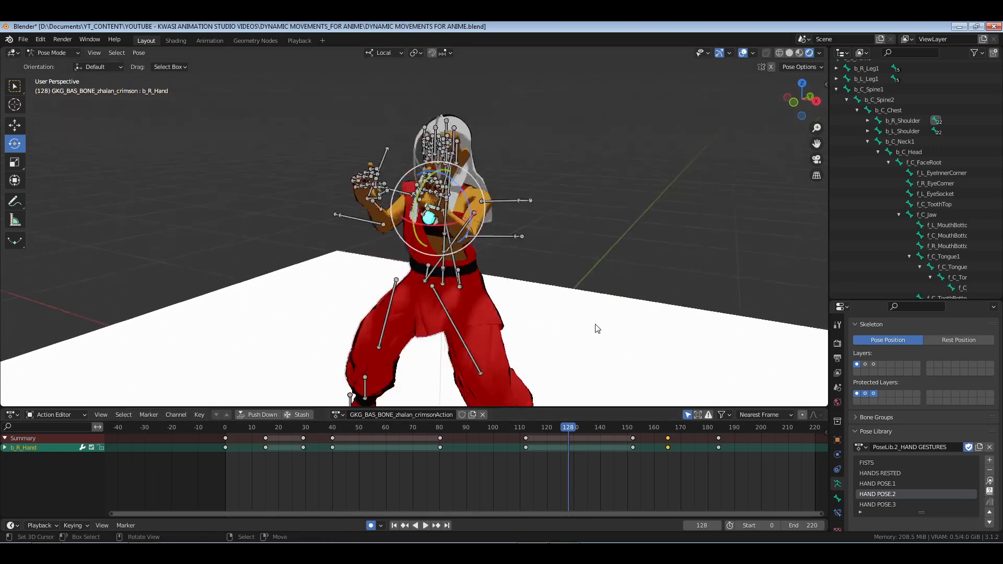
key("ctrl+s")
left_click(745, 53)
key("space")
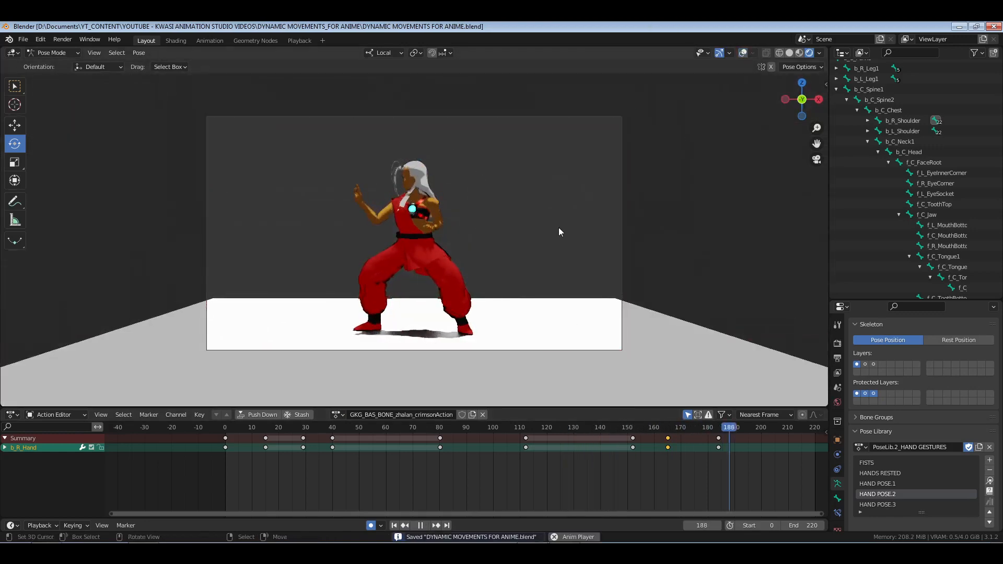
key("space")
Replay the transition into the last pose through the camera and stop at frame 162
left_click(609, 462)
key("space")
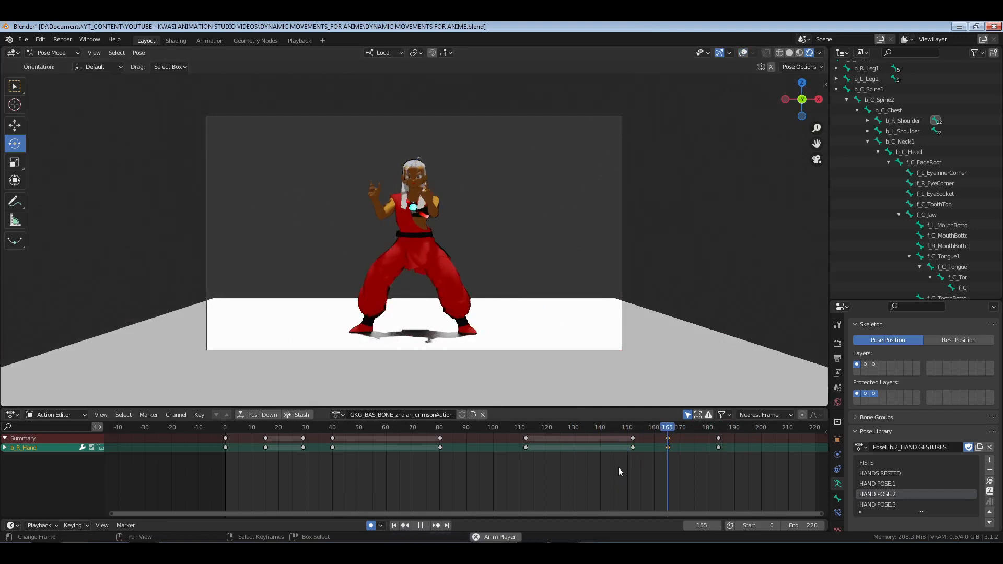
key("space")
mouse_move(645, 469)
left_mouse_down()
mouse_move(634, 469)
mouse_move(717, 468)
mouse_move(648, 466)
mouse_move(660, 465)
left_mouse_up()
key("space")
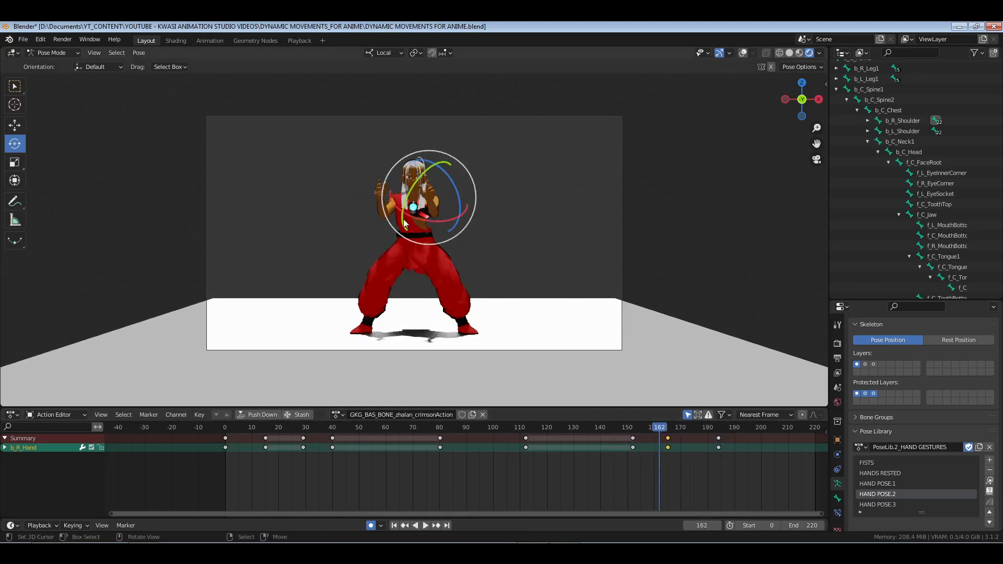
Show the overlays again, rotate the b_C_Pelvis bone at frame 162 and keyframe it
left_click(742, 52)
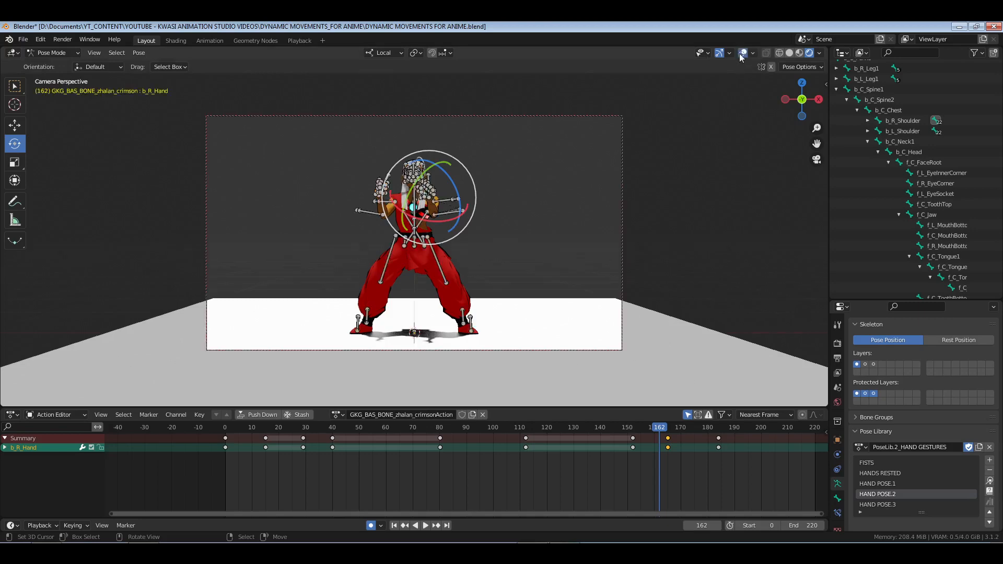
key("KP_0")
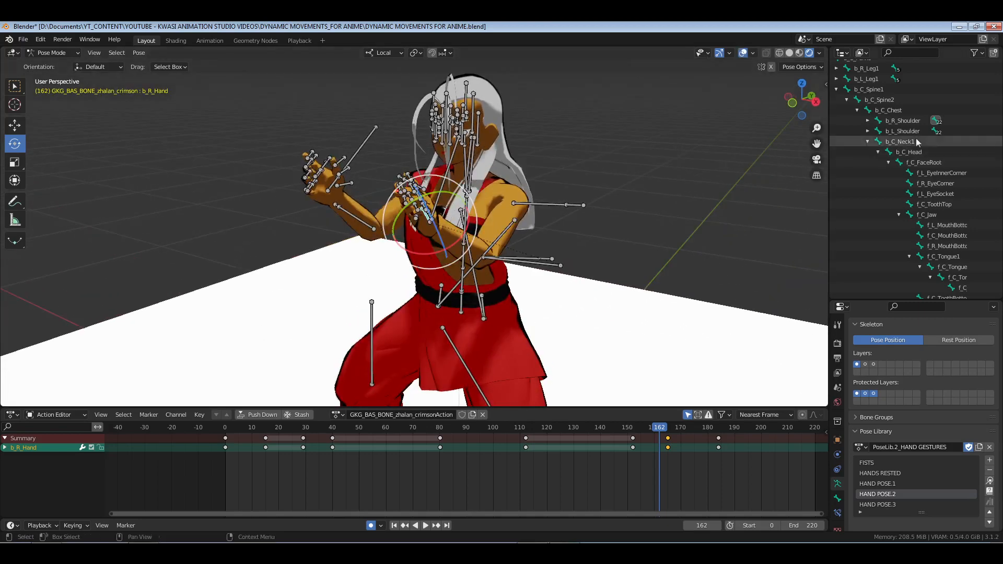
scroll(886, 126, "up", 4)
left_click(915, 139)
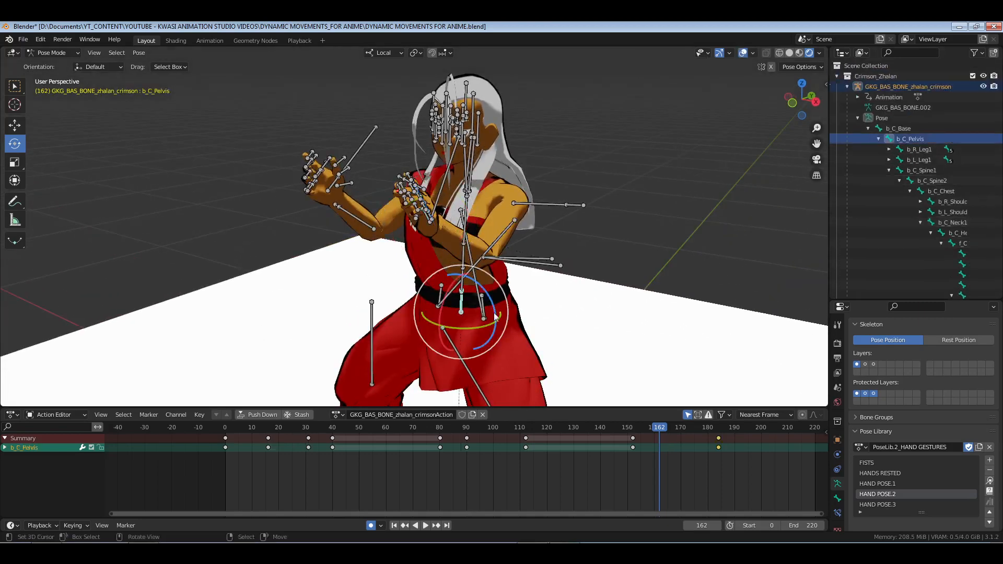
key("KP_Decimal")
middle_click_drag(507, 224, 449, 269)
left_click_drag(418, 201, 391, 221)
left_click(391, 221)
key("i")
Replay the pelvis motion, then rotate the b_C_Chest bone by about -3° around its local Y axis at frame 159
key("space")
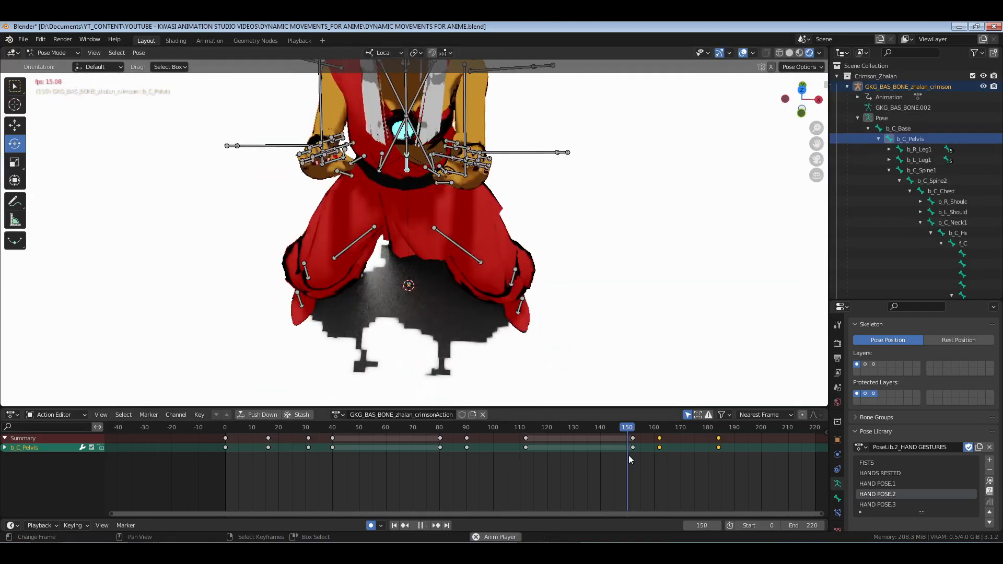
key("space")
left_click_drag(622, 462, 652, 465)
right_click(407, 97)
middle_click_drag(626, 227, 629, 263, "shift")
key("r")
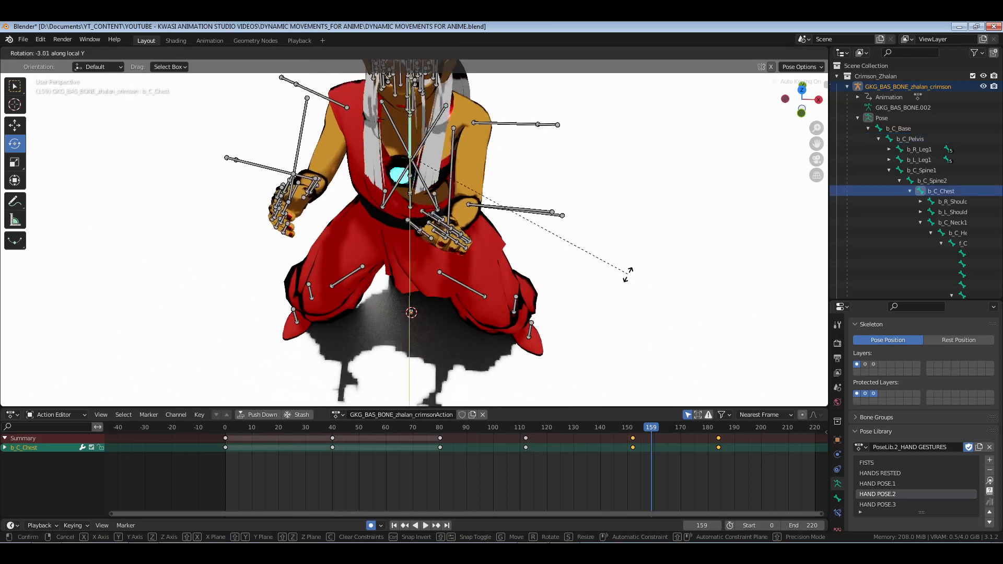
left_click(629, 271)
Rotate the b_R_Shoulder and b_L_Shoulder bones at frame 159 to follow the chest turn
scroll(898, 172, "down", 3)
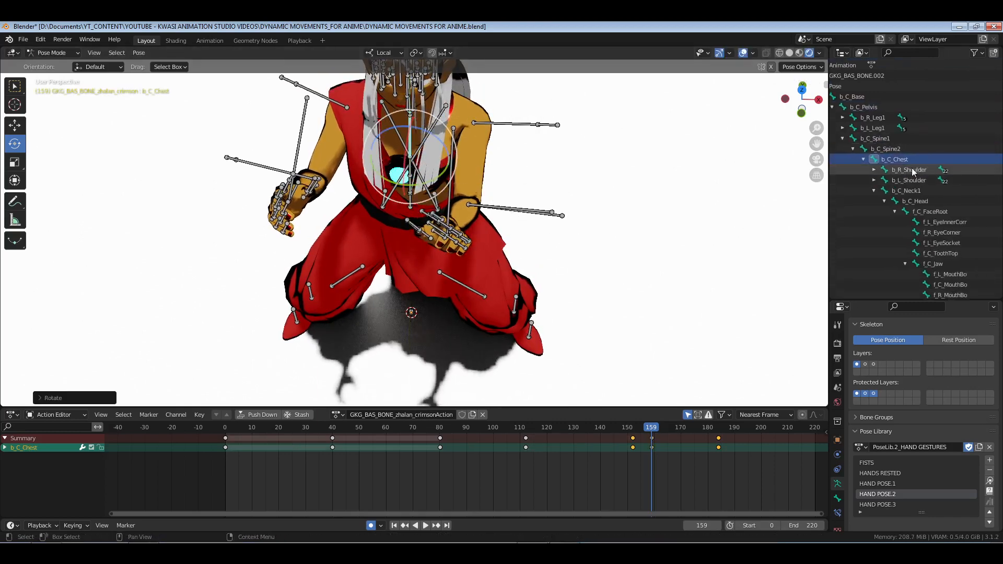
left_click(911, 170)
mouse_move(441, 131)
left_mouse_down()
mouse_move(446, 124)
mouse_move(420, 156)
mouse_move(423, 137)
left_mouse_up()
left_click(913, 181)
Save the file and play the whole animation from frame 0 through the camera with overlays hidden
left_click_drag(457, 485, 224, 466)
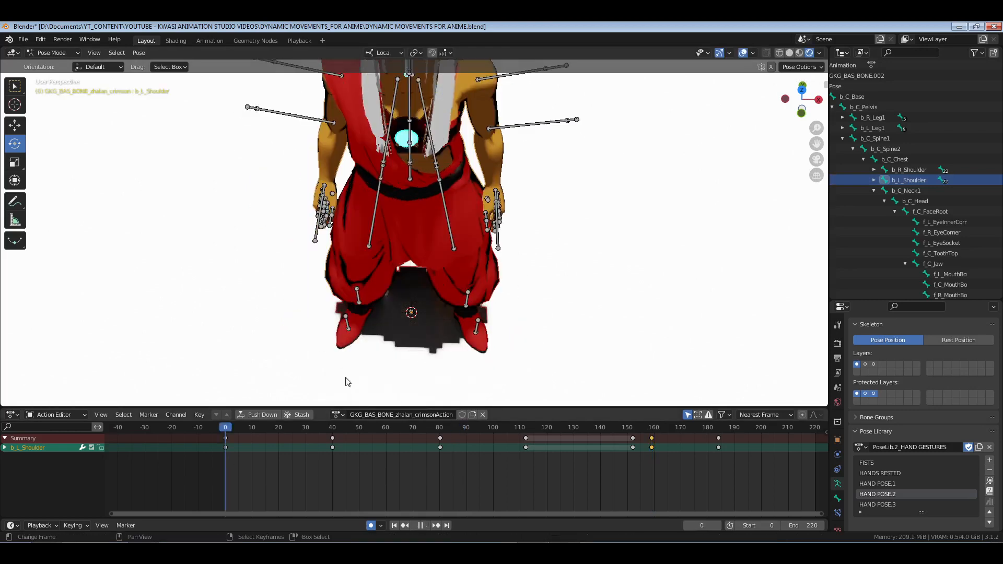
left_click(750, 53)
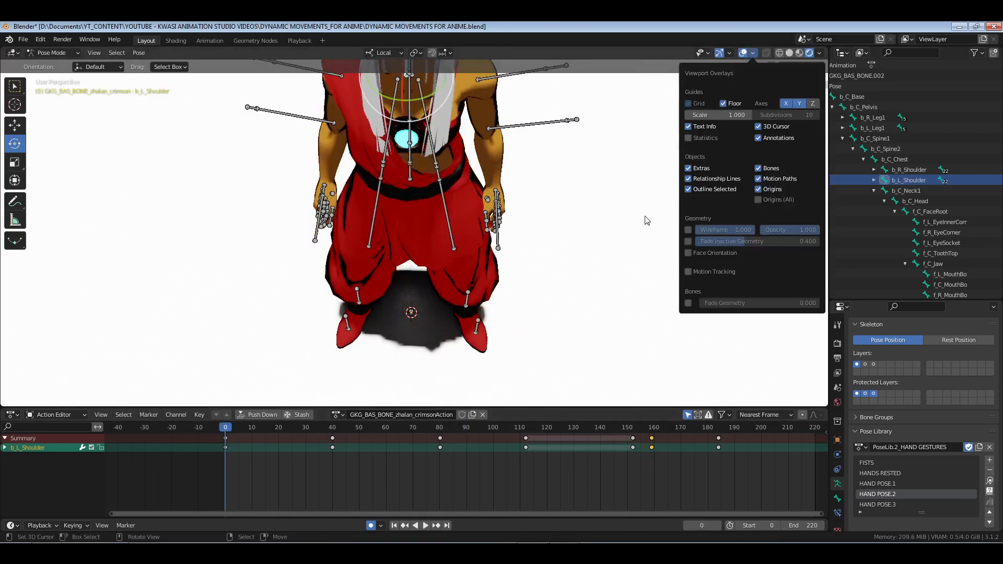
left_click(742, 53)
key("ctrl+s")
key("KP_0")
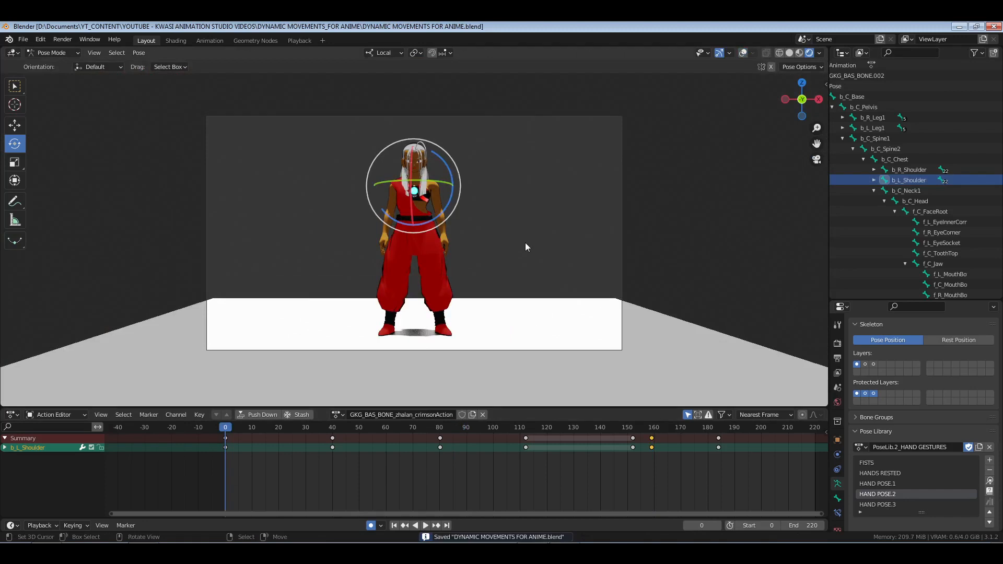
key("space")
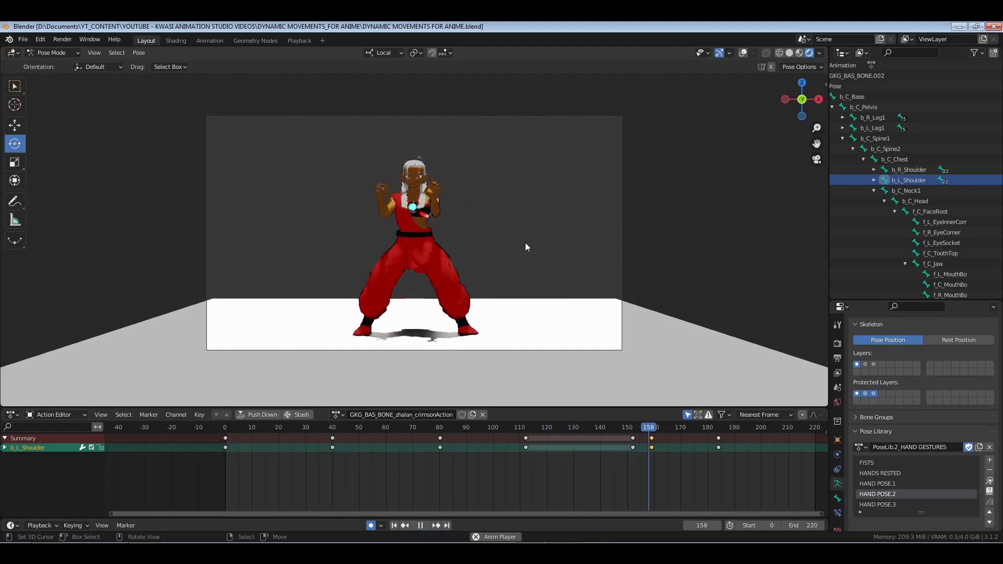
key("space")
Scrub and replay the frames leading into the last pose, stopping at frame 164 to check the movement
left_click_drag(620, 482, 655, 490)
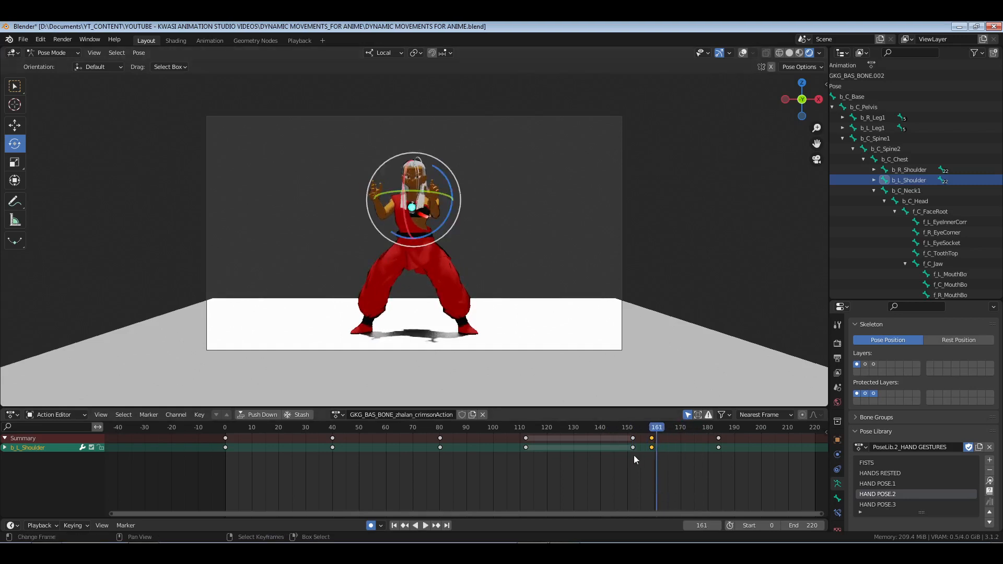
key("space")
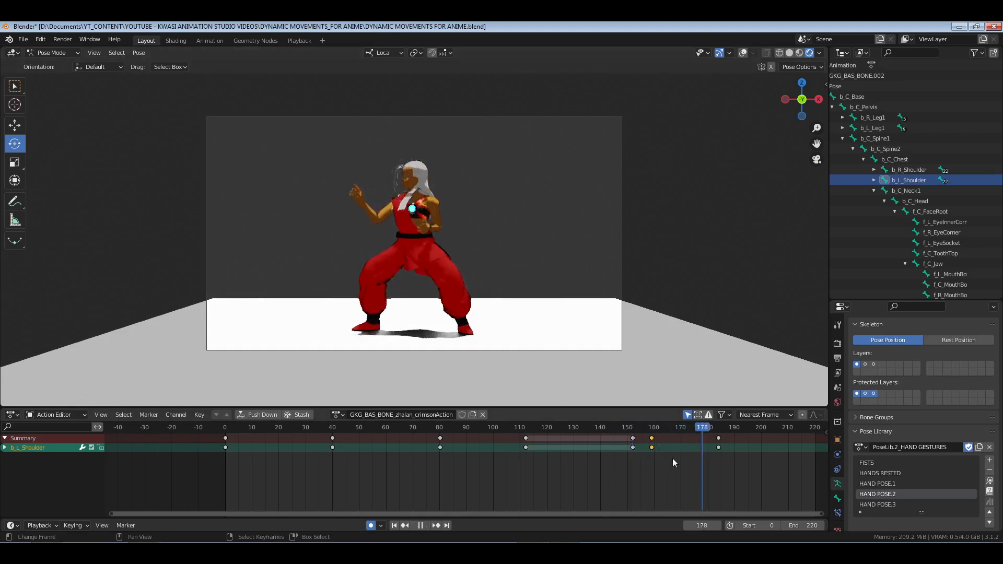
key("space")
mouse_move(672, 458)
left_mouse_down()
mouse_move(653, 458)
mouse_move(665, 459)
left_mouse_up()
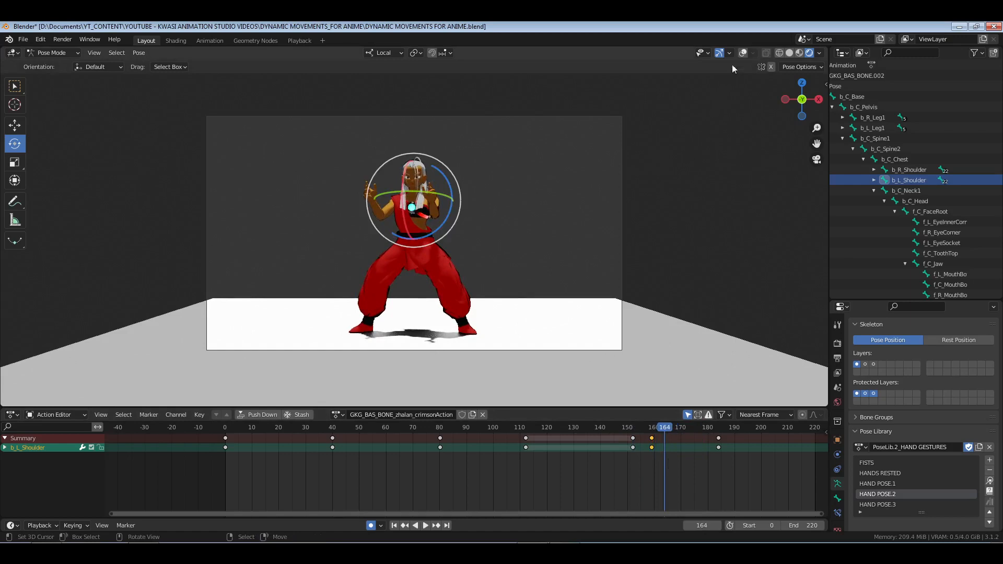
Show the overlays, leave the camera view and select the b_L_Foot bone at frame 164
left_click(743, 53)
key("KP_0")
middle_click_drag(305, 305, 298, 272)
right_click(333, 319)
middle_click_drag(375, 338, 408, 213, "shift")
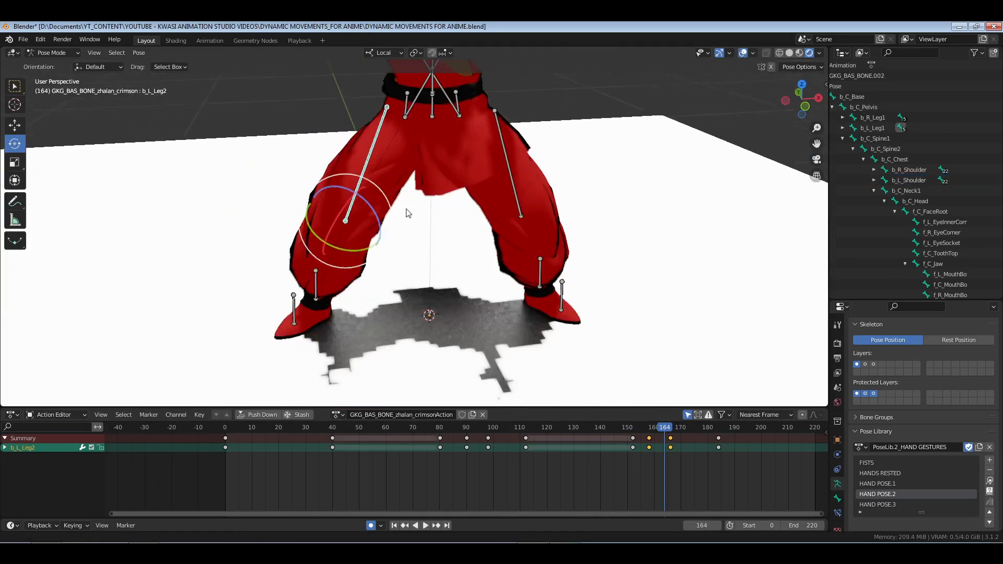
right_click(319, 287, "shift")
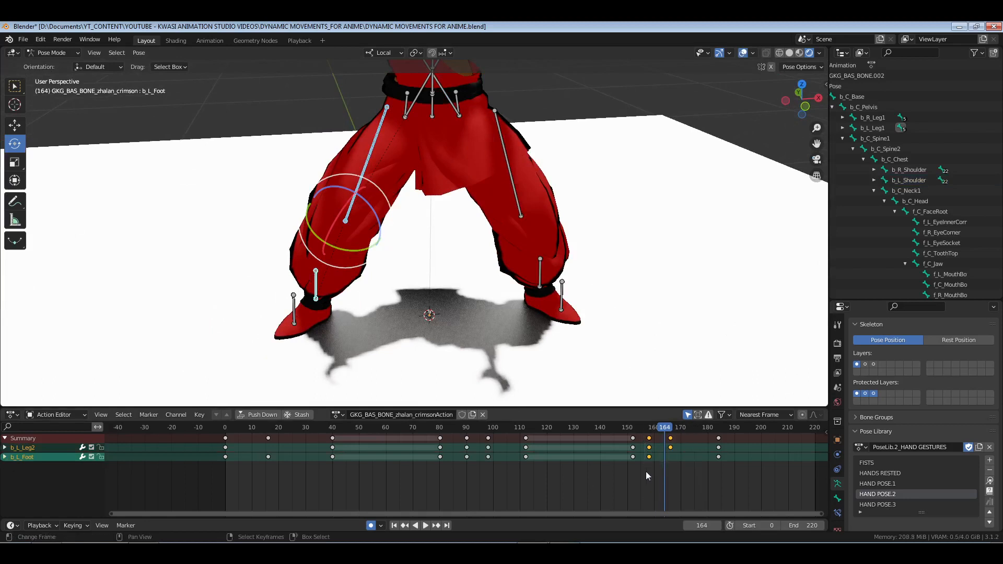
right_click(312, 285)
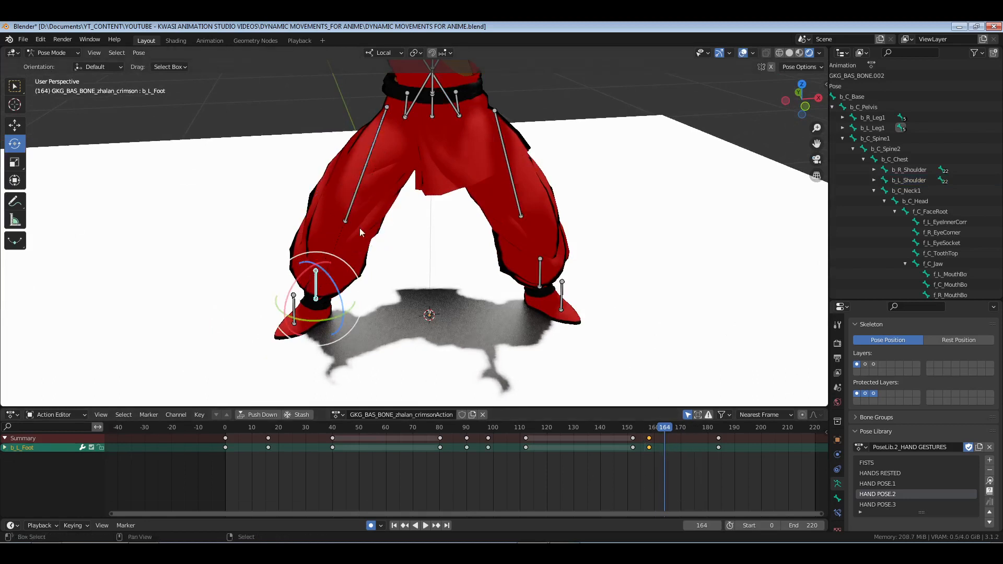
Rotate the left foot bone b_L_Foot at frame 166
right_click(360, 229, "shift")
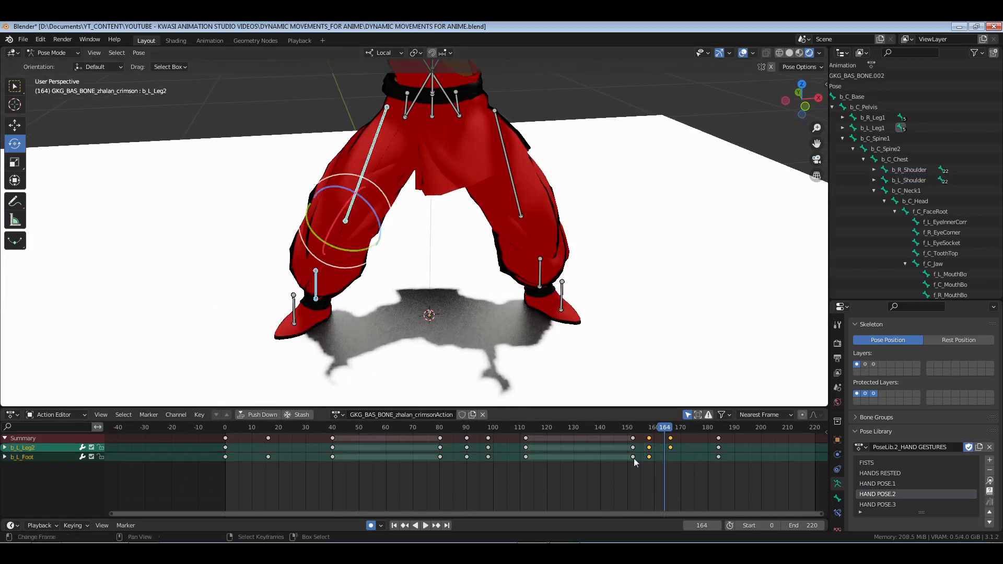
left_click(671, 456)
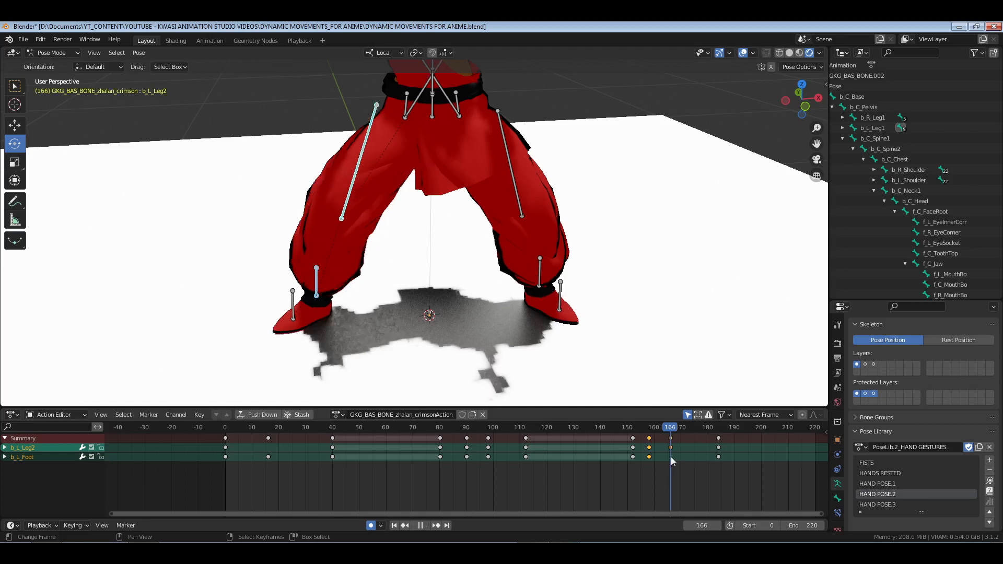
right_click(319, 282)
left_click_drag(323, 319, 355, 251)
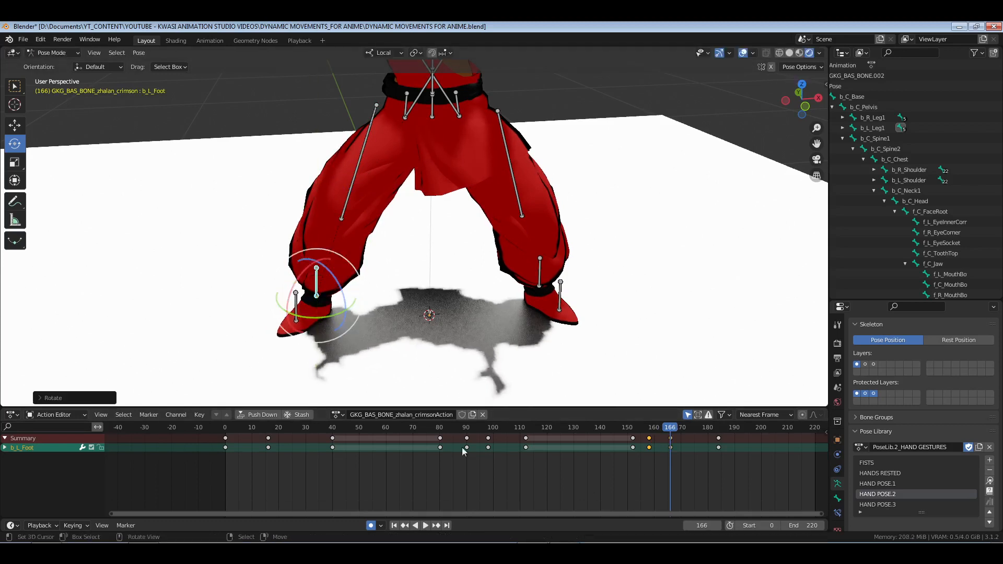
Move the b_L_Leg2 and b_L_Foot keyframes at 158 and 166 to frames 162 and 170
left_click(351, 198, "shift")
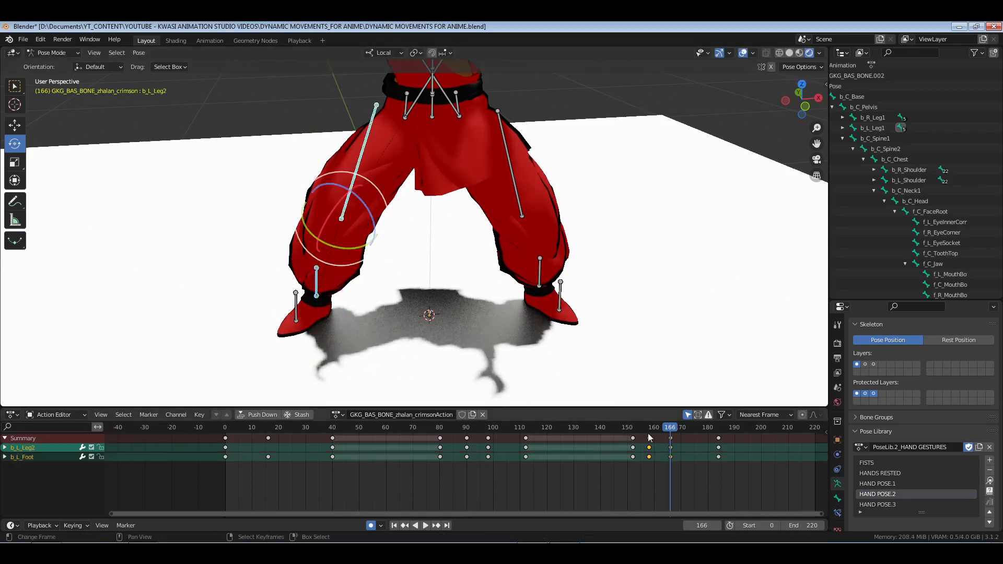
key("g")
left_click(664, 473)
Switch to the camera view with overlays hidden, go to frame 75 and save the file
left_click(606, 477)
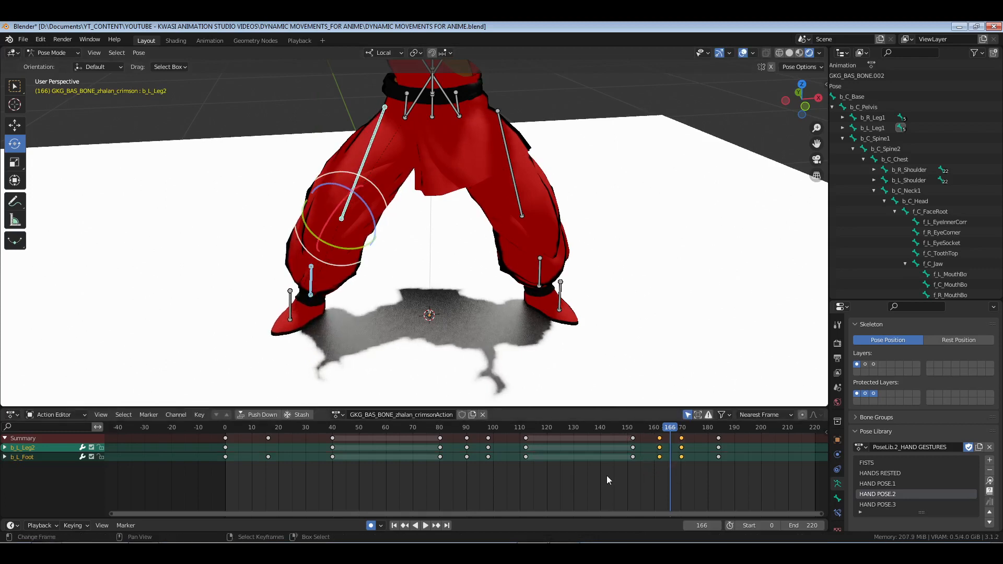
left_click(743, 53)
key("KP_0")
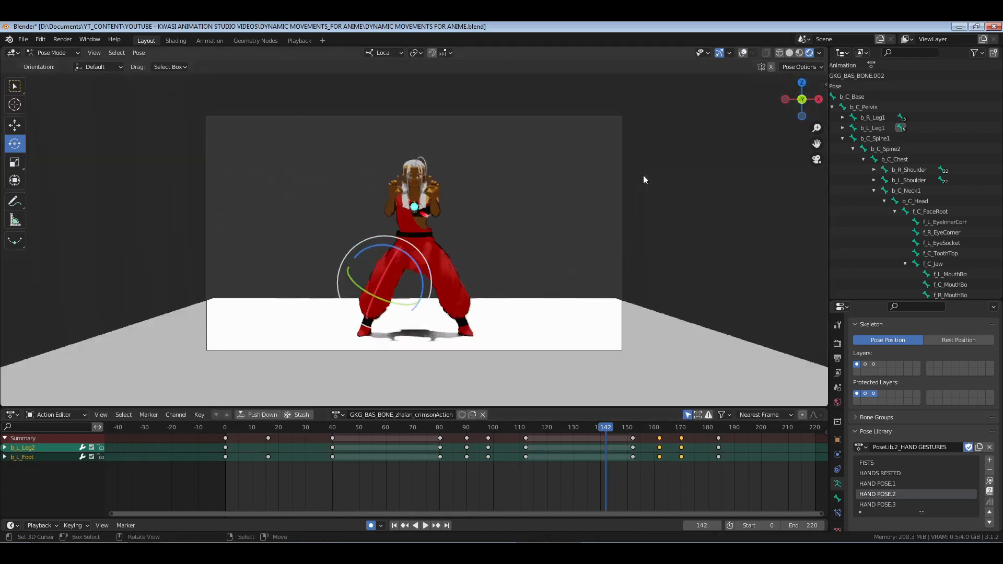
left_click(425, 467)
key("ctrl+s")
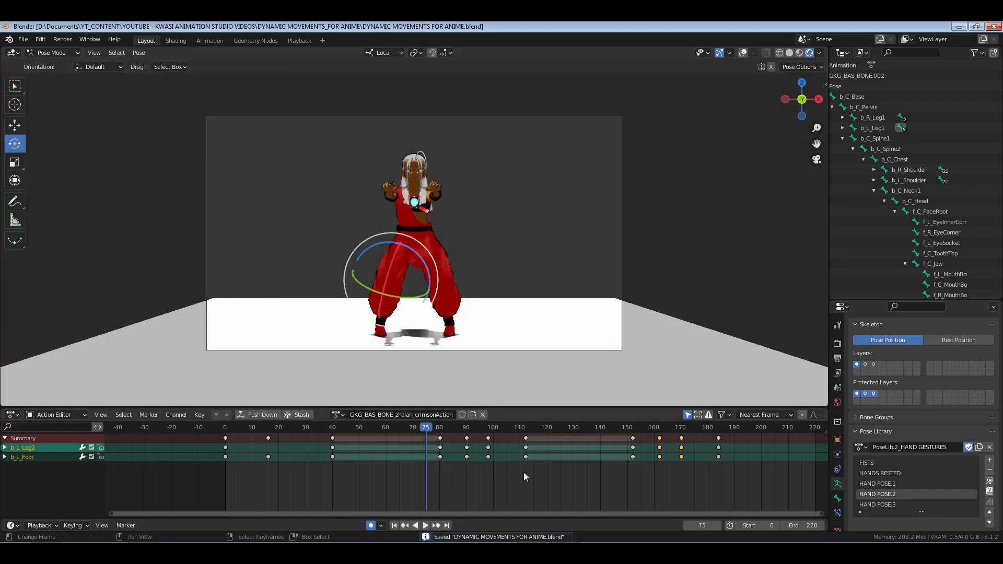
Play the animation from frame 75 and scrub to frame 176 to review the leg timing
key("space")
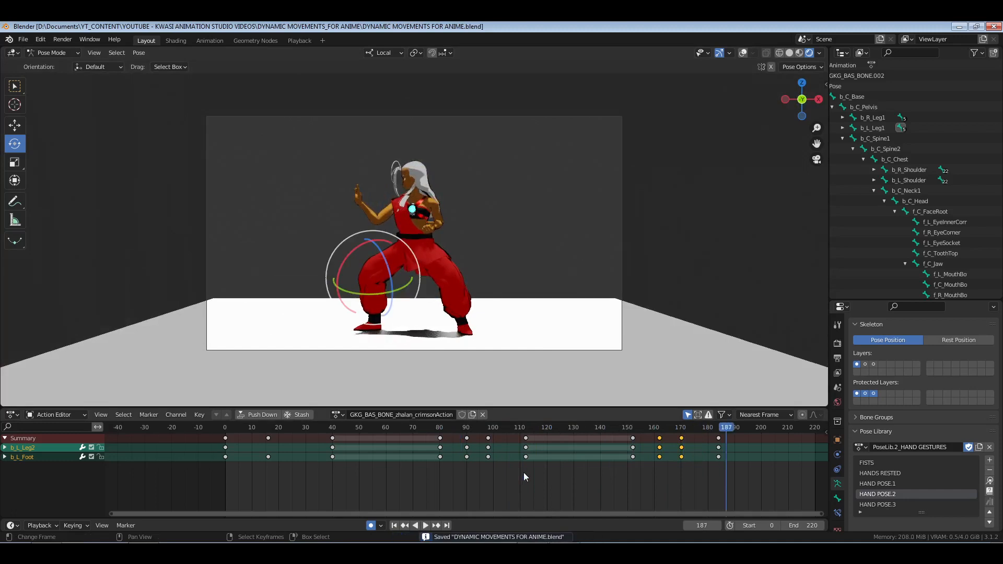
left_click(609, 477)
left_click_drag(635, 479, 697, 484)
key("space")
Select the b_C_Spine1, b_C_Spine2 and b_C_Chest bones and align the chest keyframe with frame 160
left_click(743, 53)
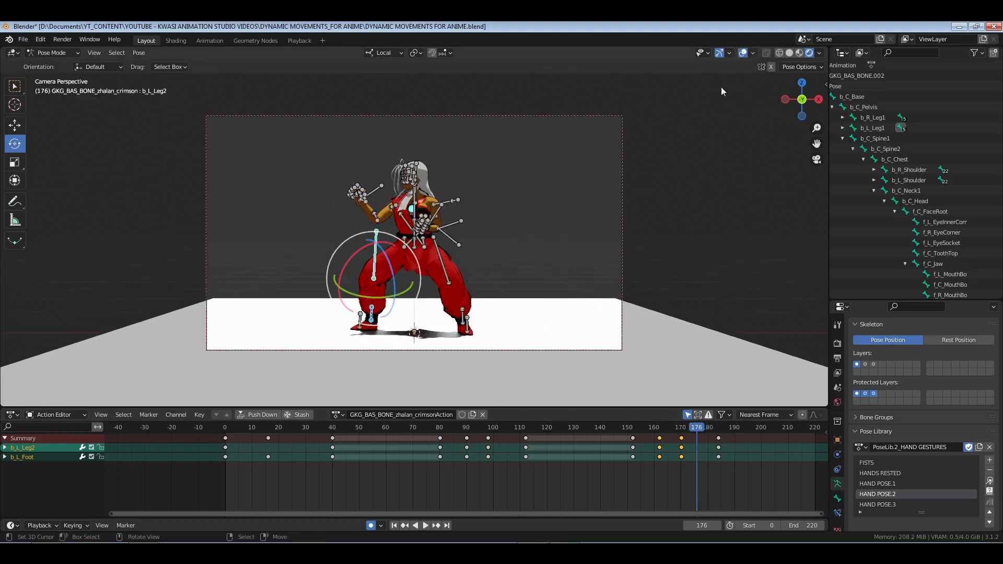
key("KP_0")
middle_click_drag(417, 144, 425, 276, "shift")
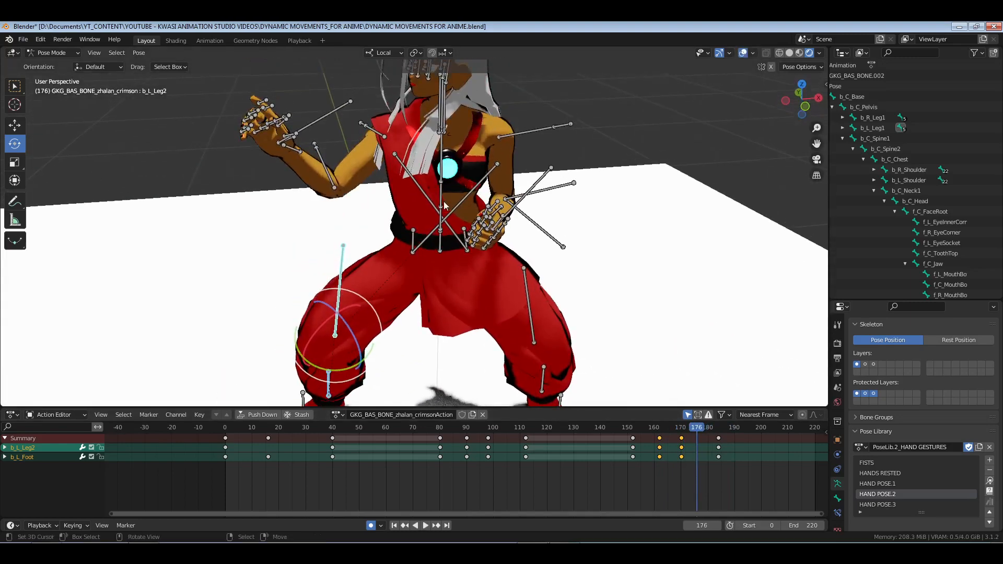
right_click(442, 196)
right_click(440, 164, "shift")
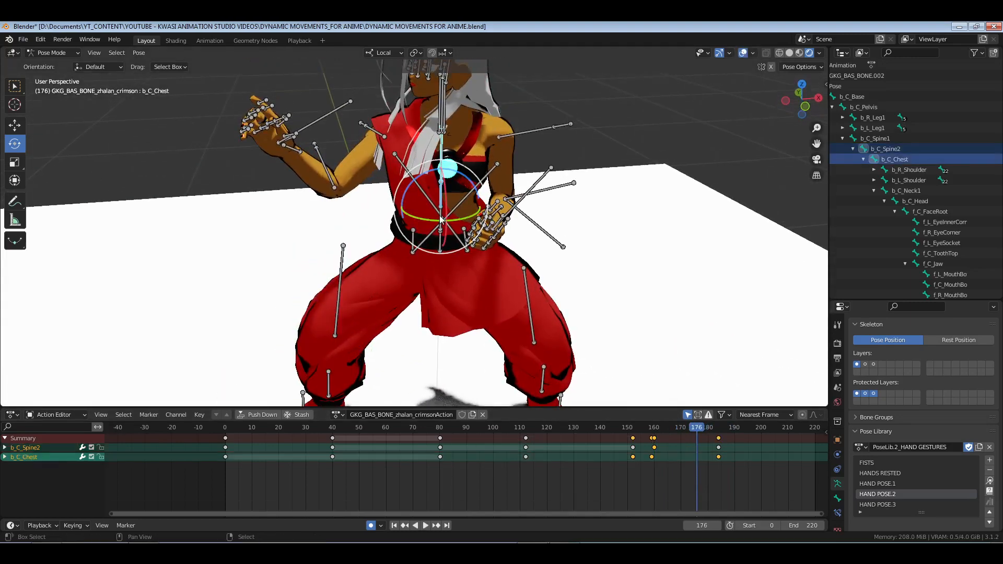
right_click(440, 227, "shift")
left_click(654, 430)
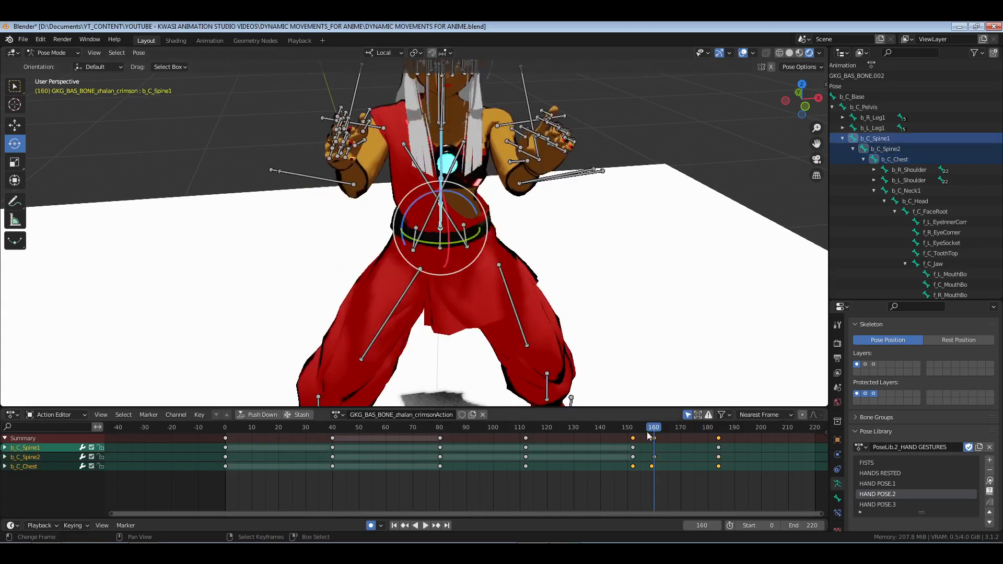
key("ctrl+z")
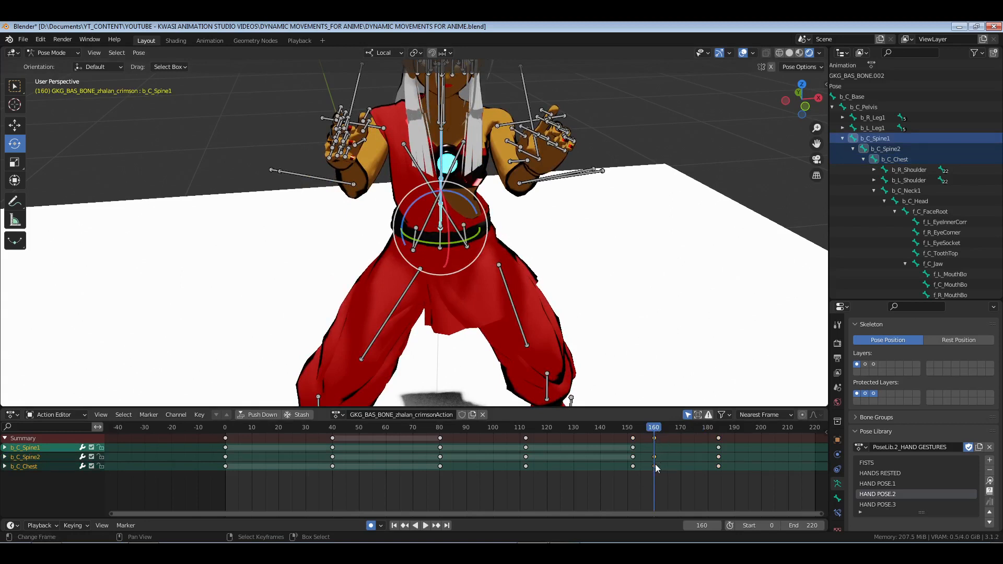
Duplicate the b_C_Chest keyframe at frame 160 to frame 173
left_click(654, 467)
key("g")
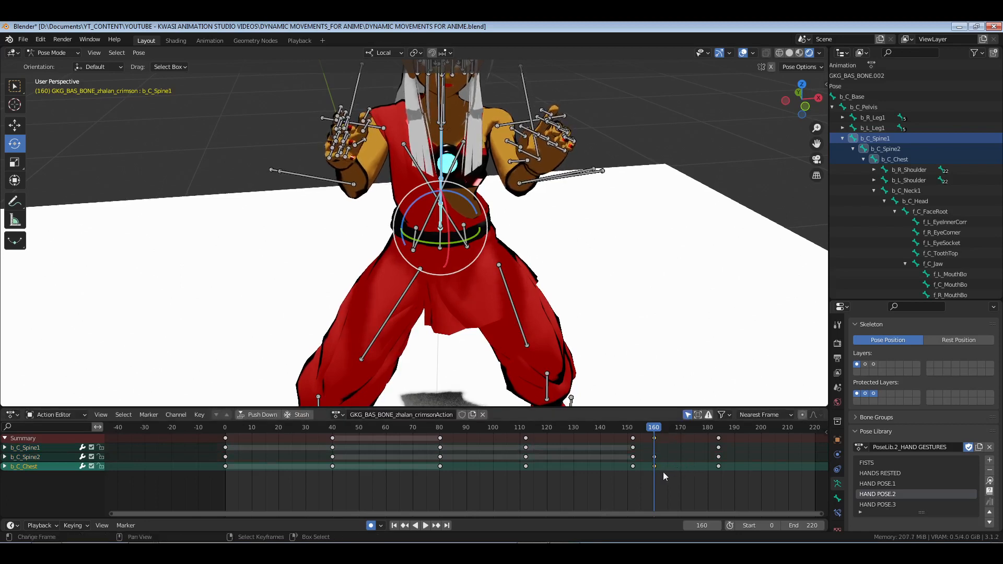
left_click(696, 472)
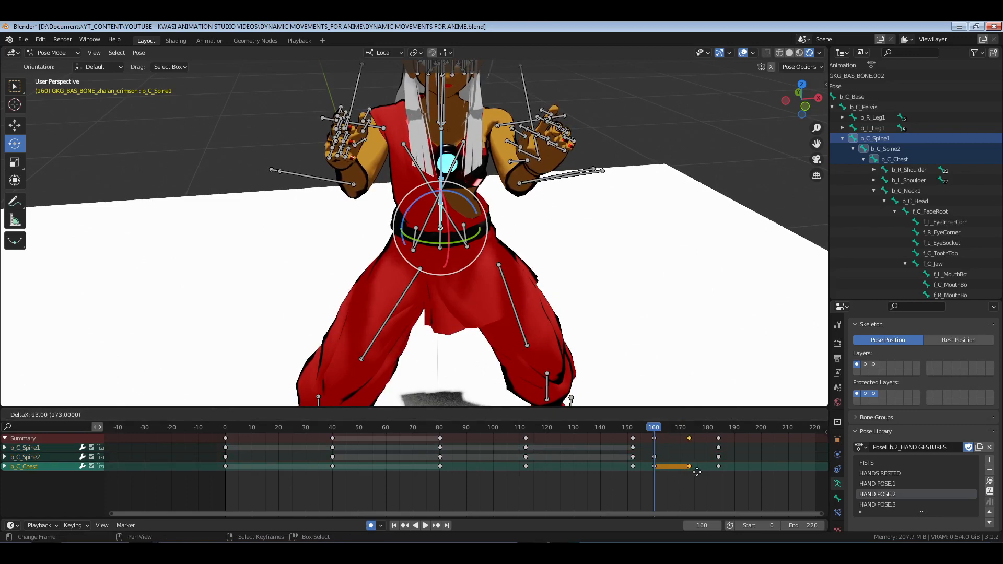
left_click(698, 473)
Return to the camera view, go to frame 108 and save the file
left_click(607, 486)
key("ctrl+s")
scroll(638, 298, "down", 1)
key("KP_0")
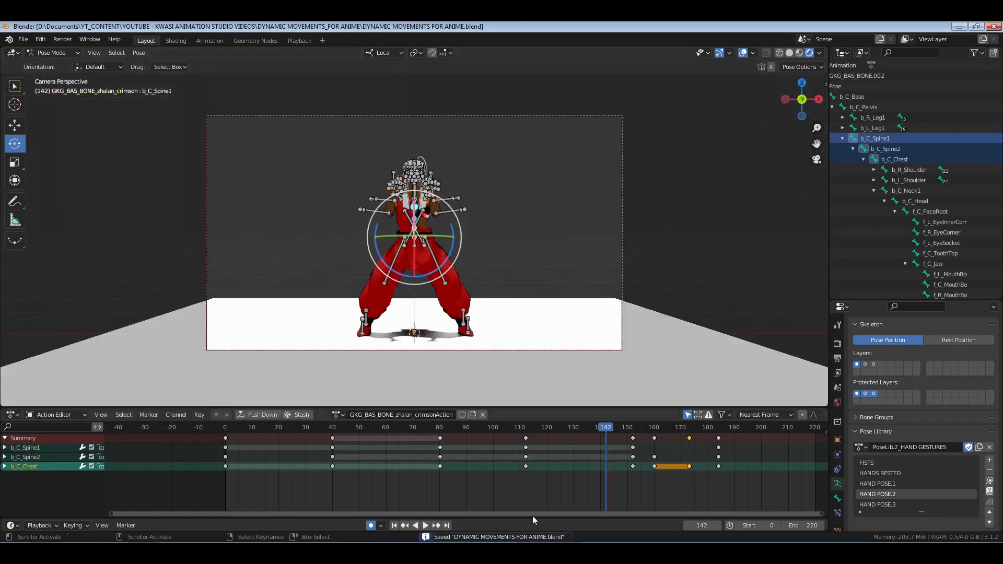
left_click(515, 486)
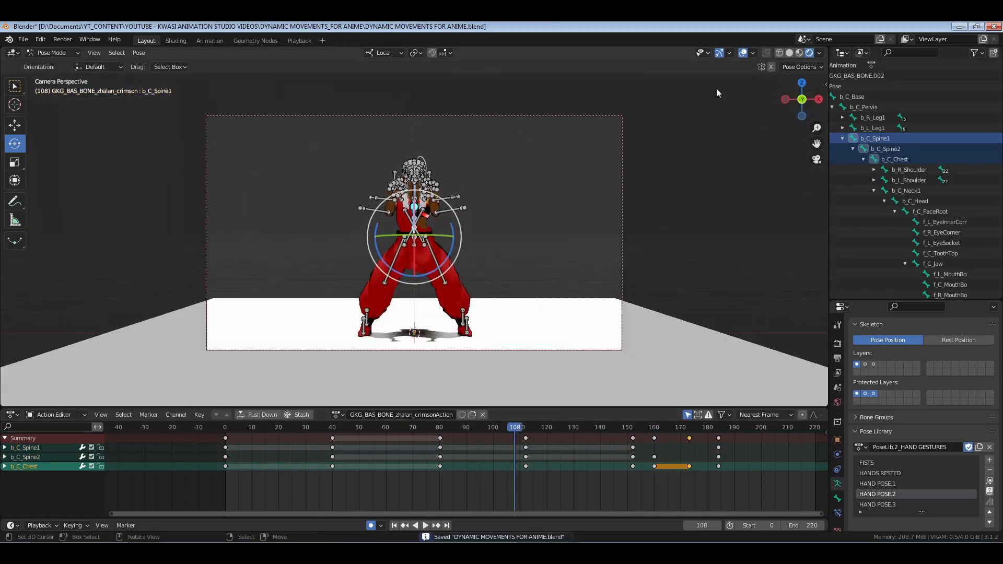
key("ctrl+s")
Hide the overlays and play back the turn to check the chest timing
left_click(743, 53)
key("space")
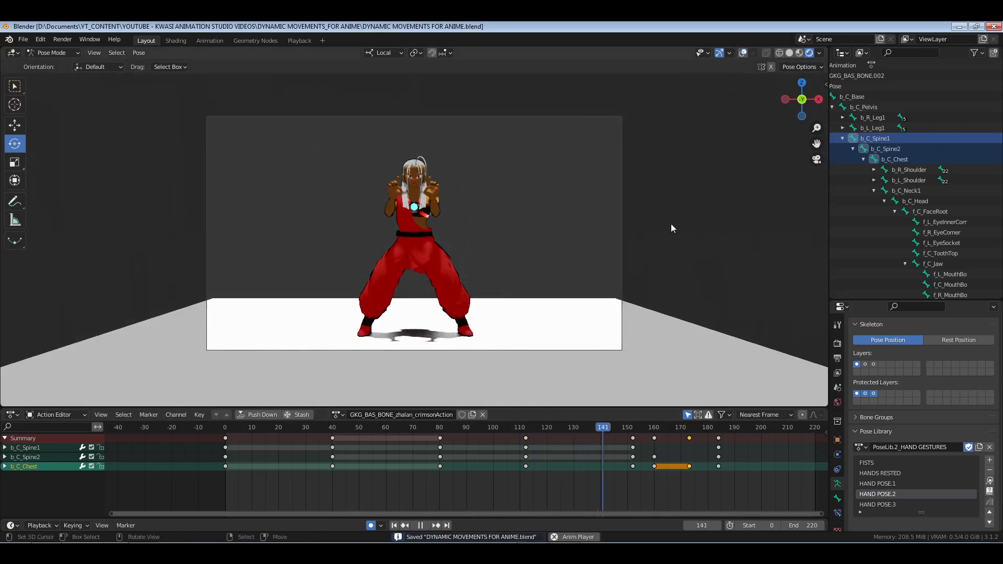
key("space")
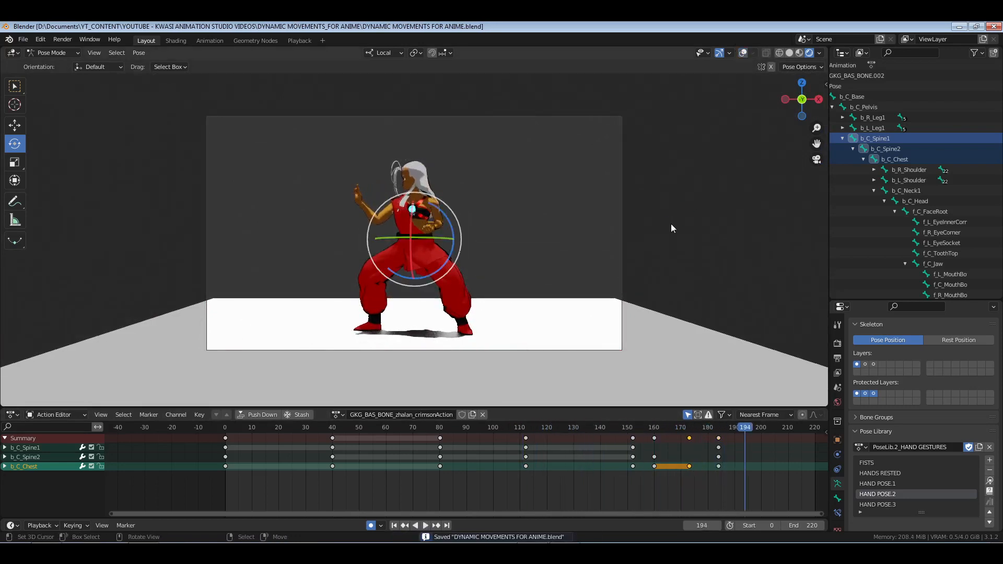
left_click(622, 485)
key("space")
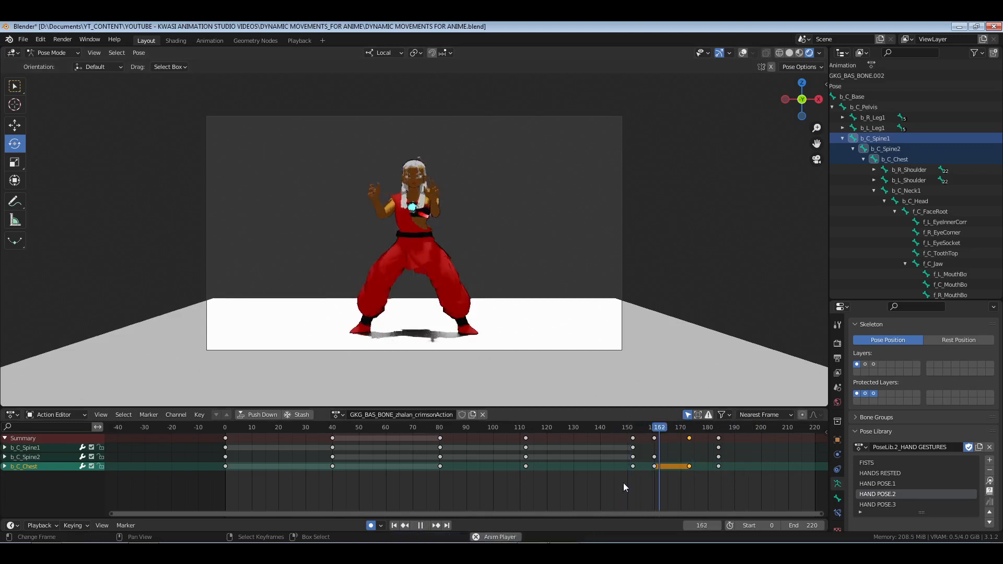
key("space")
Rotate the b_L_Arm1 and b_L_ArmHelper bones at frame 163 with overlays shown, and play back the motion
left_click_drag(647, 488, 661, 488)
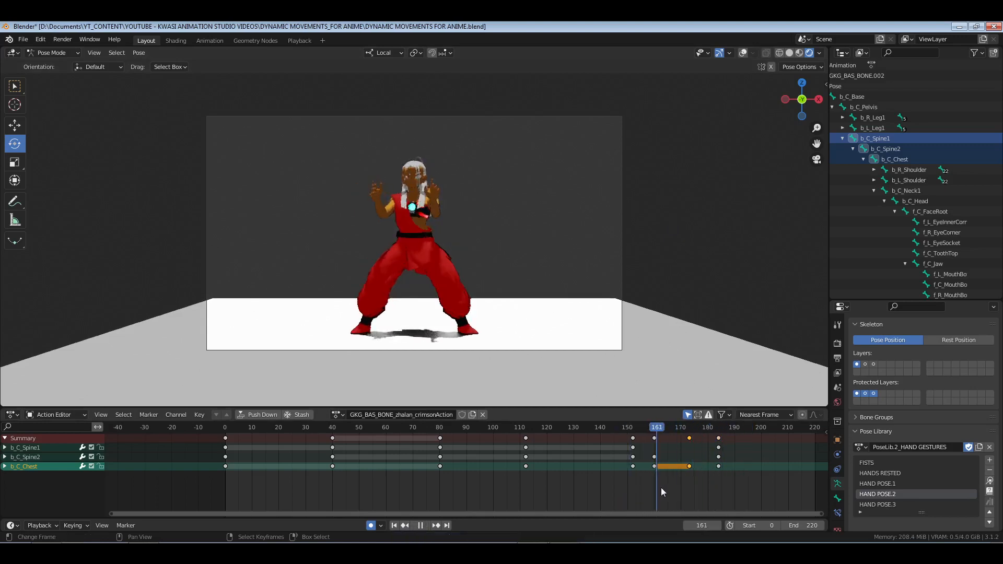
left_click(742, 53)
key("alt+a")
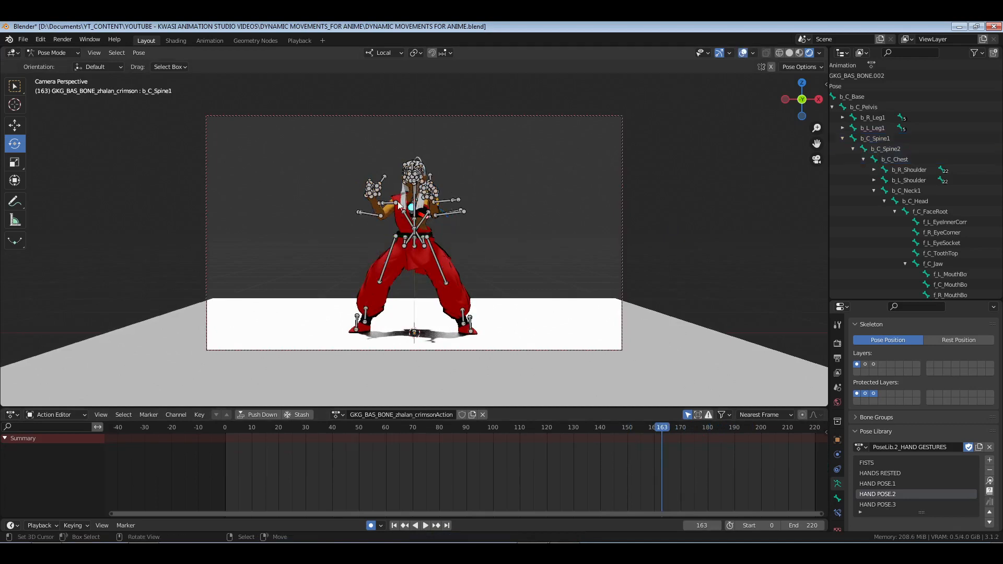
left_click(399, 205)
left_click_drag(397, 229, 397, 231)
left_click_drag(395, 195, 385, 200)
mouse_move(403, 155)
left_mouse_down()
mouse_move(387, 156)
mouse_move(402, 156)
left_mouse_up()
left_click(588, 469)
key("space")
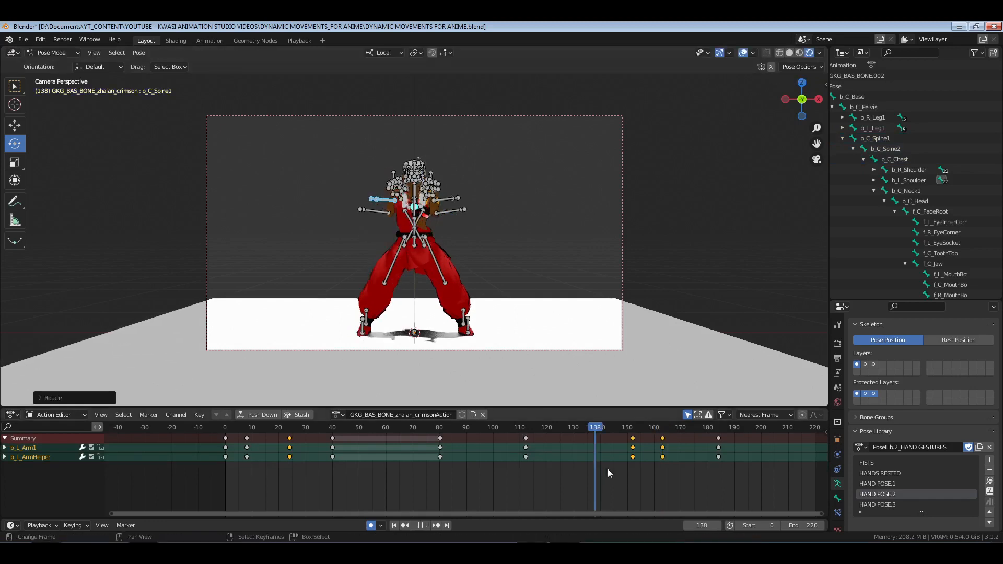
key("space")
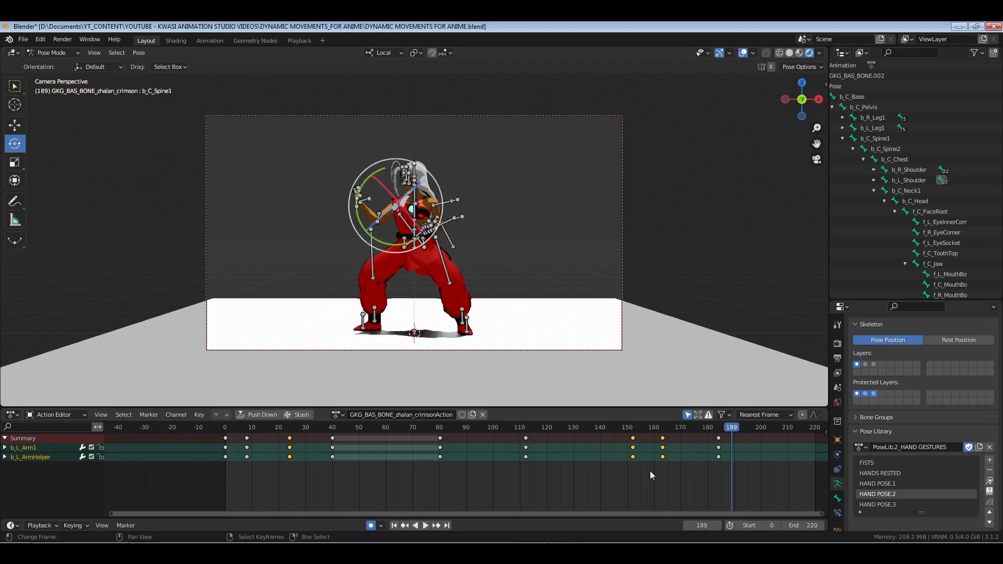
Rotate the left upper arm bones at frame 171 and replay the movement
left_click_drag(660, 471, 684, 472)
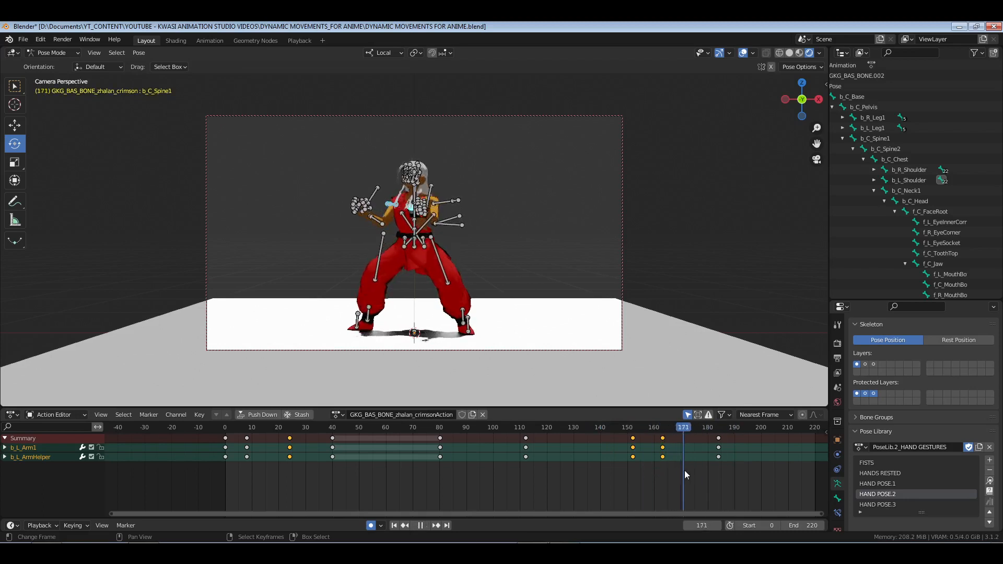
left_click_drag(434, 177, 439, 178)
left_click(614, 472)
key("space")
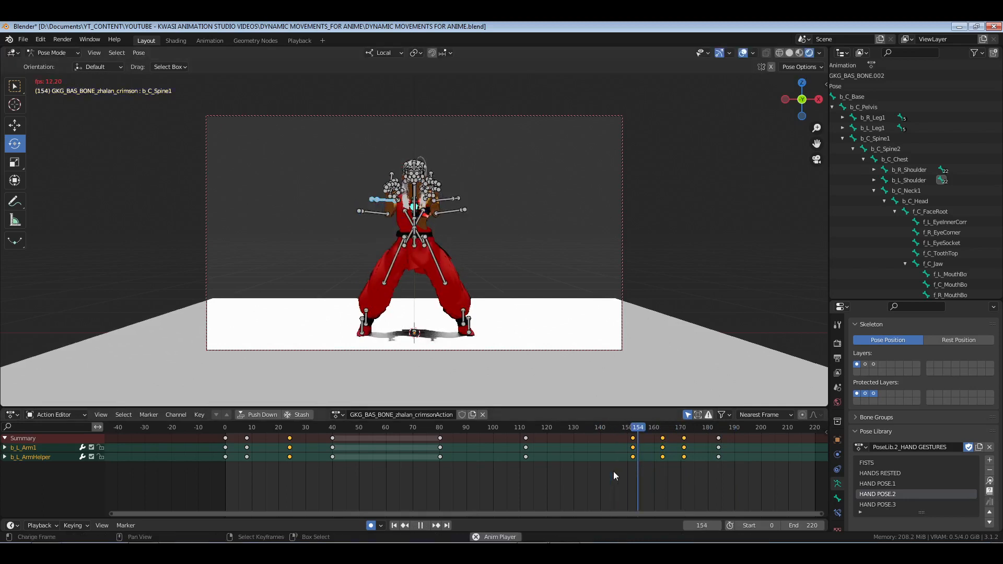
key("space")
Fine-tune the left upper arm's rotation on its keyframe at frame 171
left_click(685, 467)
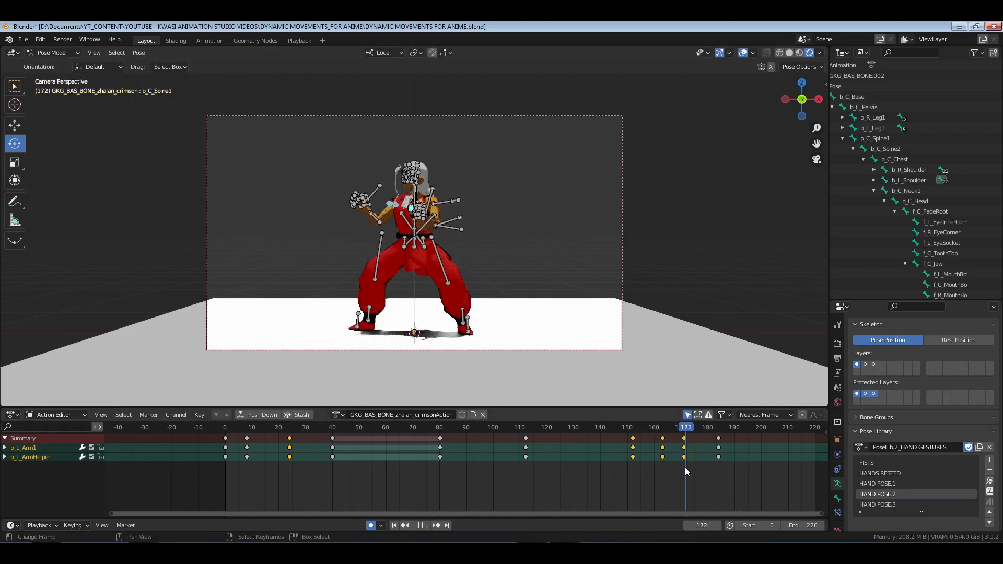
left_click(684, 467)
left_click_drag(438, 190, 438, 187)
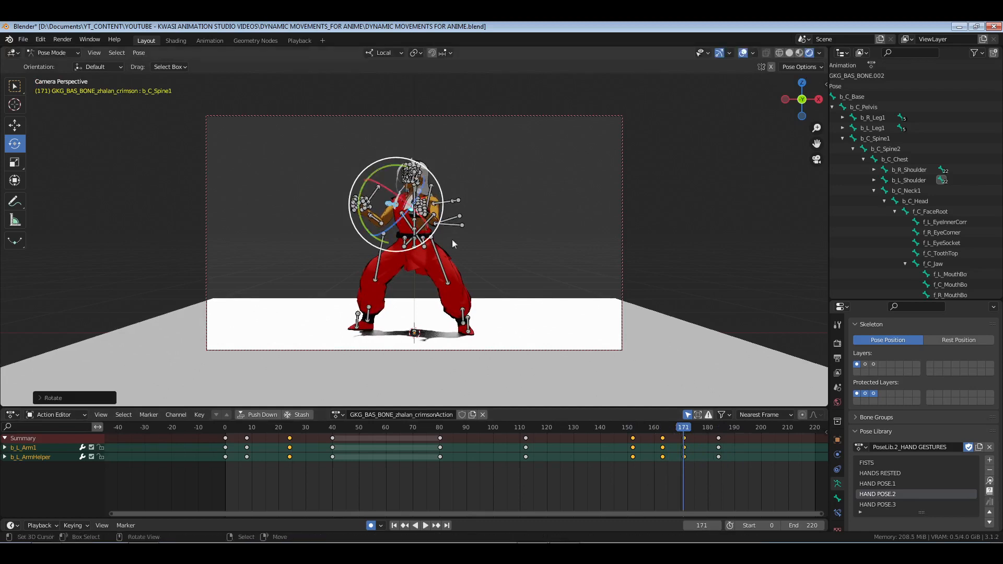
Rotate the left upper arm bones at frame 162 and save the file
left_click(660, 467)
left_click_drag(406, 150, 400, 156)
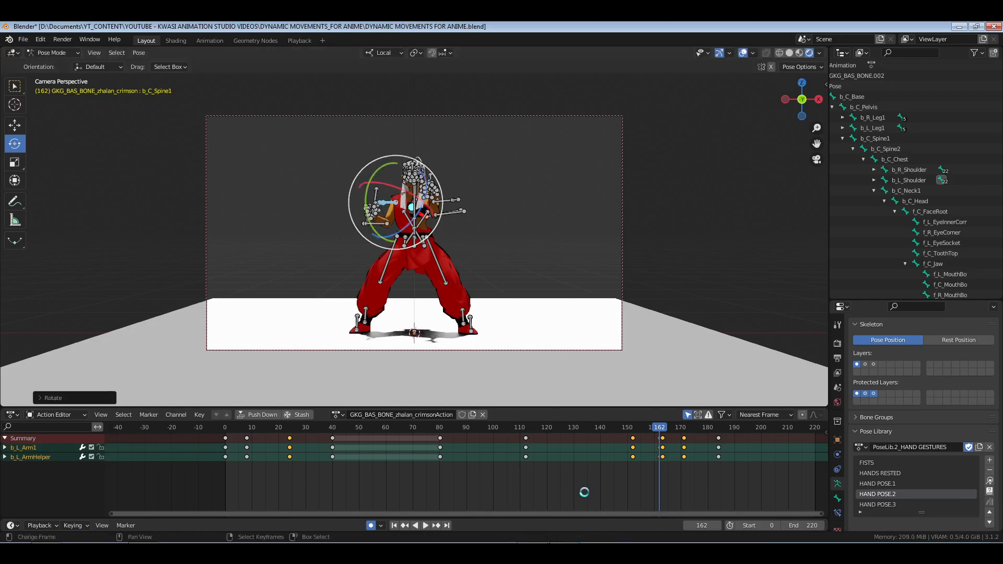
key("ctrl+s")
Delete the left upper arm keyframes at frame 163 and play back the animation from frame 134
left_click(584, 481)
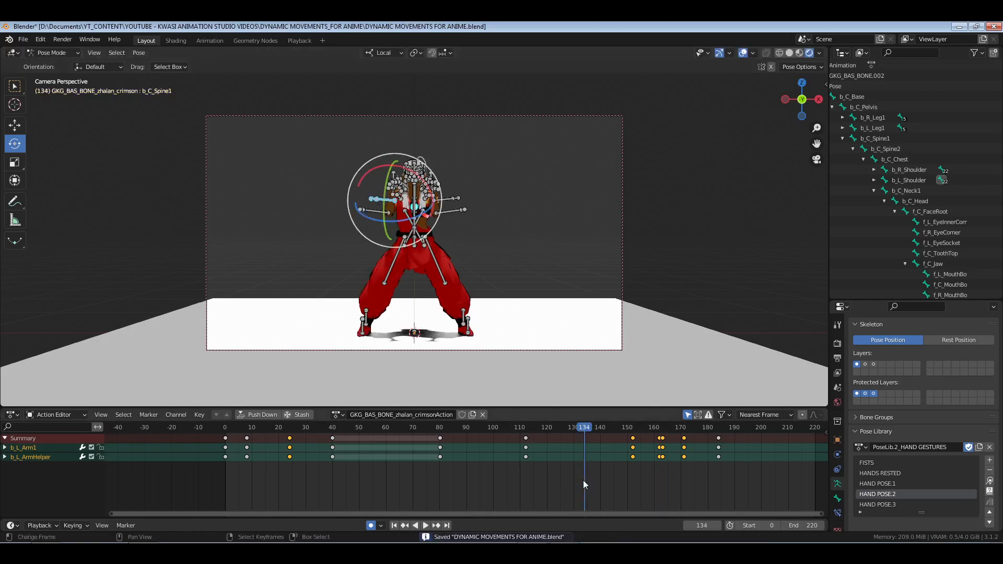
left_click_drag(668, 426, 661, 469)
key("Delete")
key("space")
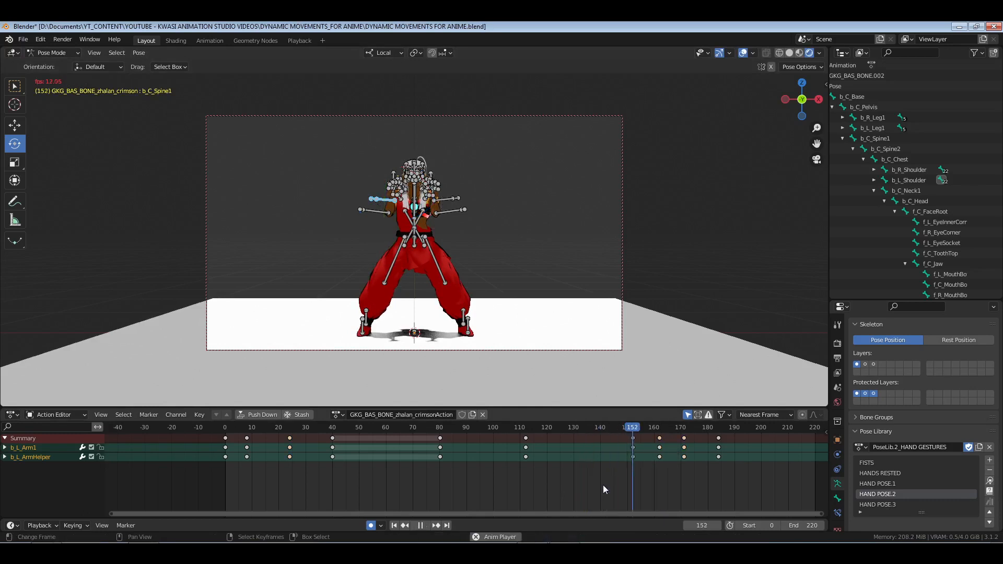
key("space")
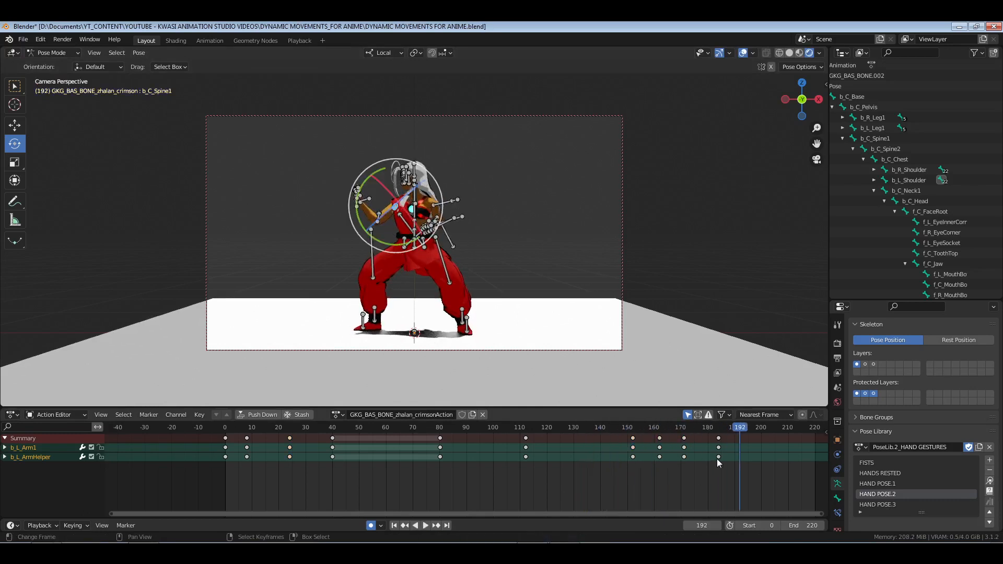
Rotate the left upper arm bones at frame 184 and return to frame 0
left_click_drag(717, 459, 720, 460)
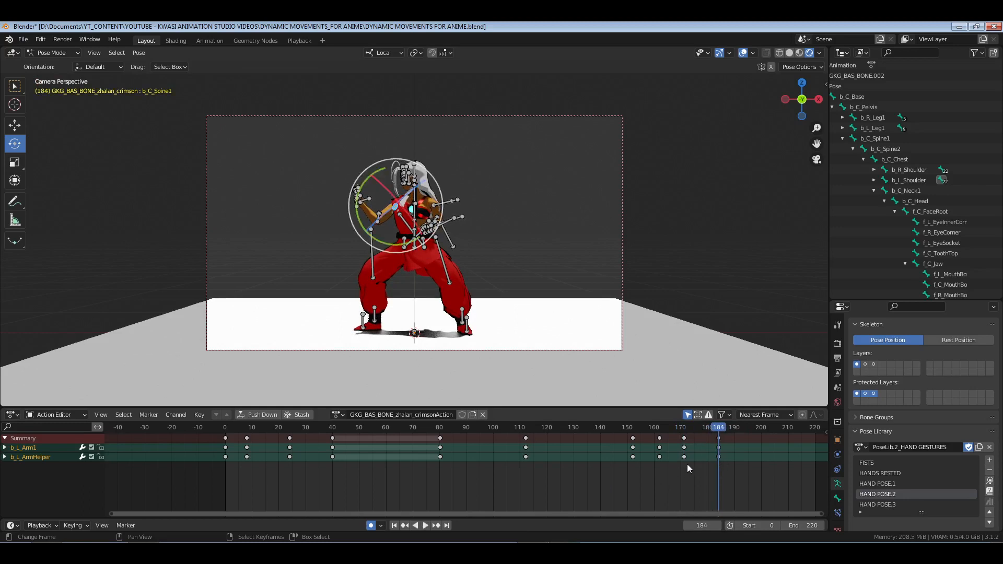
left_click_drag(439, 173, 442, 180)
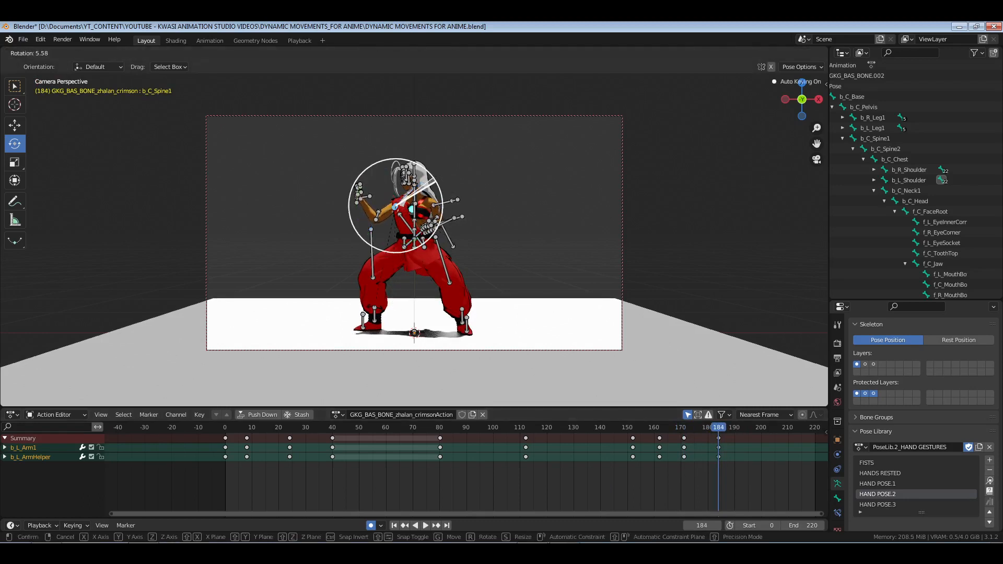
left_click_drag(334, 297, 337, 301)
left_click(224, 481)
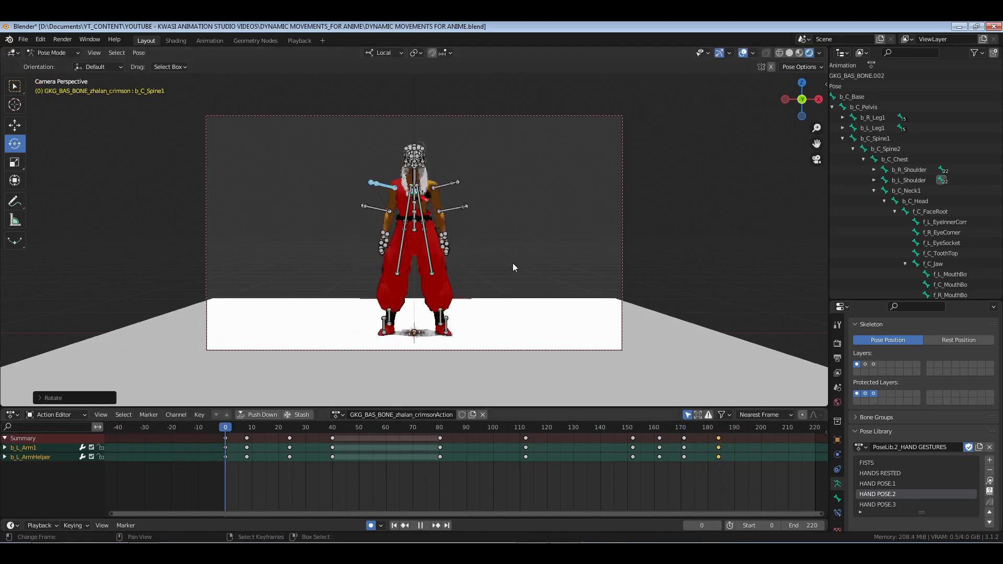
Save the file and play back the animation, scrubbing to frame 165 to review the turn
key("ctrl+s")
key("space")
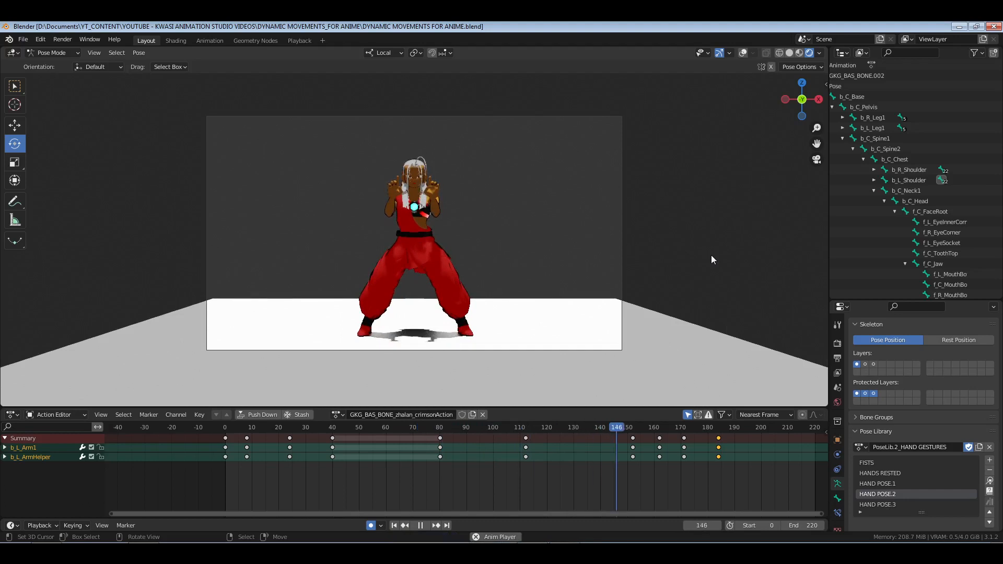
key("space")
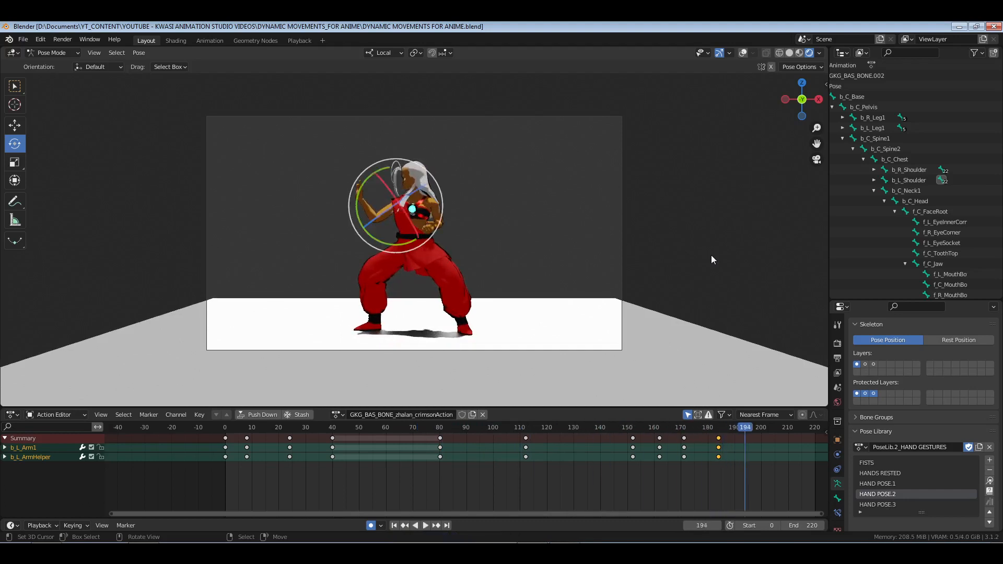
left_click(645, 484)
key("space")
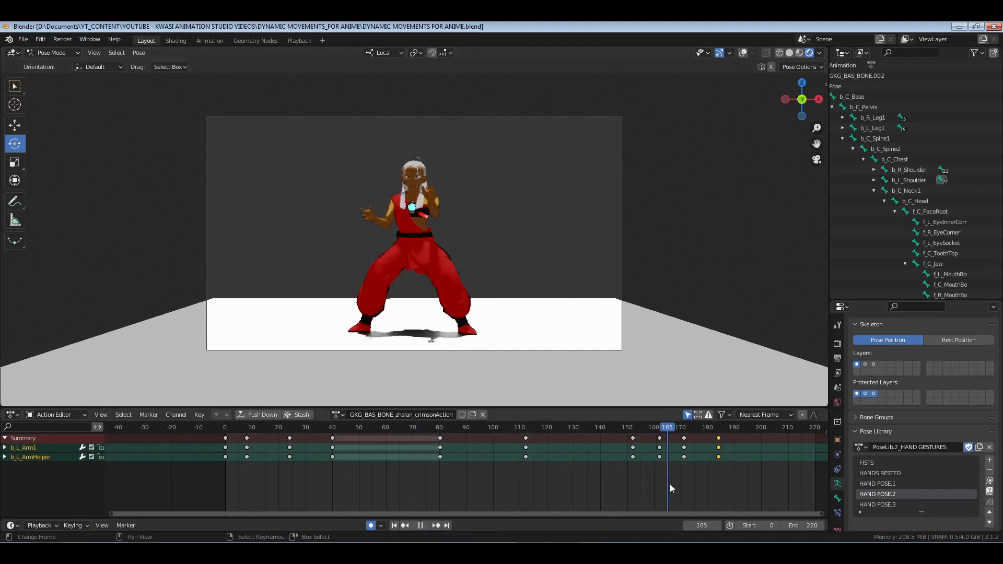
left_click_drag(645, 486, 668, 490)
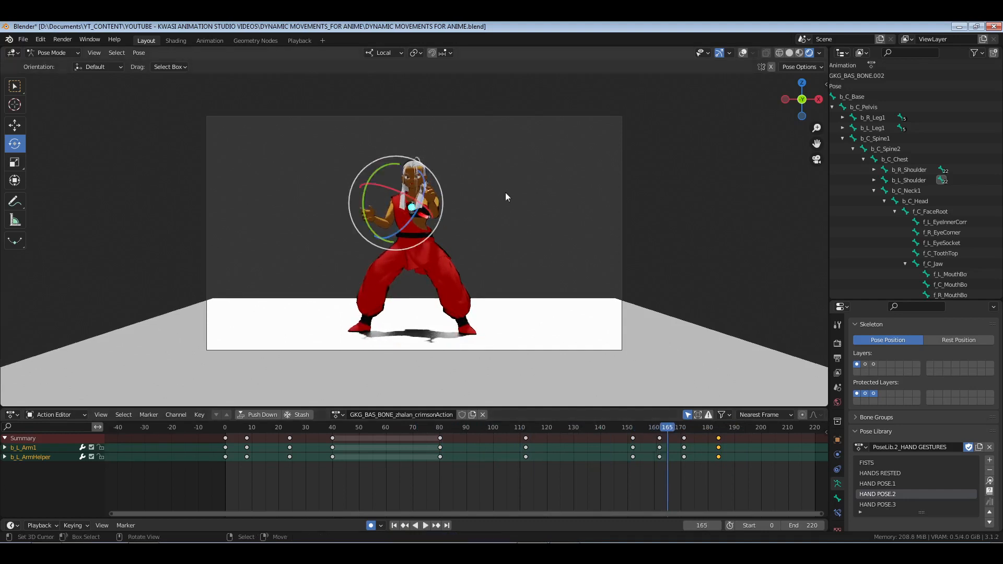
Move the head bone's keyframe at frame 167 to frame 158
left_click(922, 201)
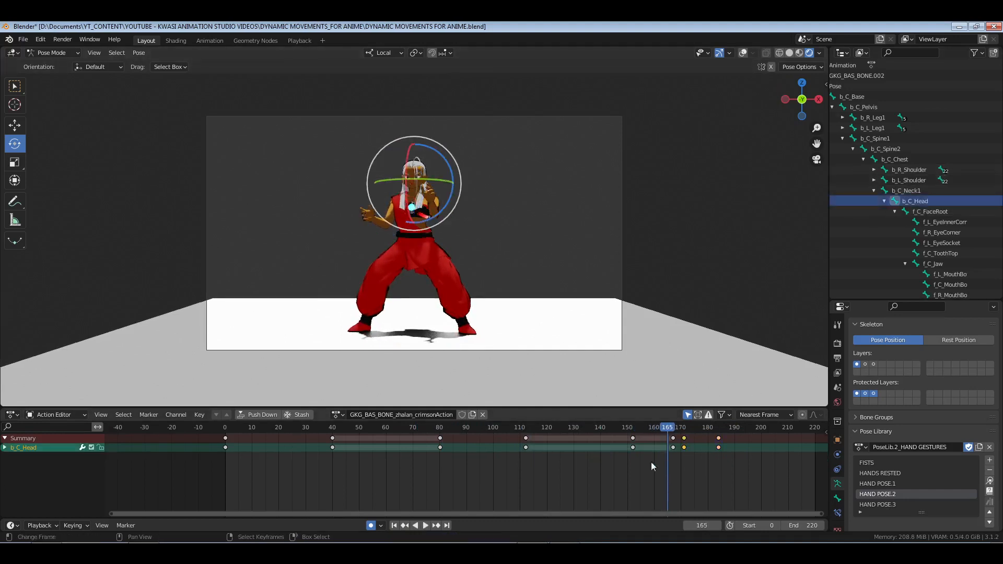
left_click(672, 449)
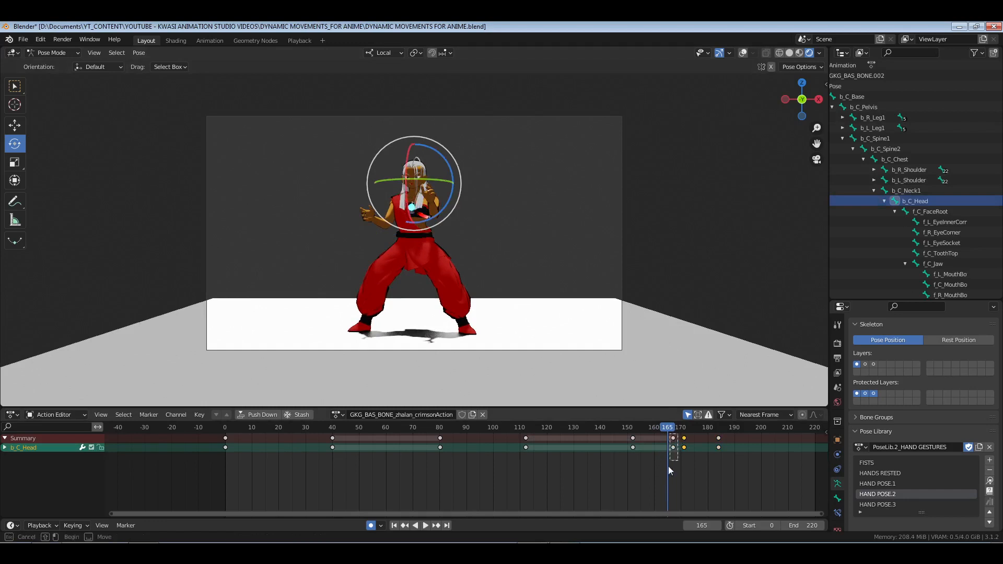
key("g")
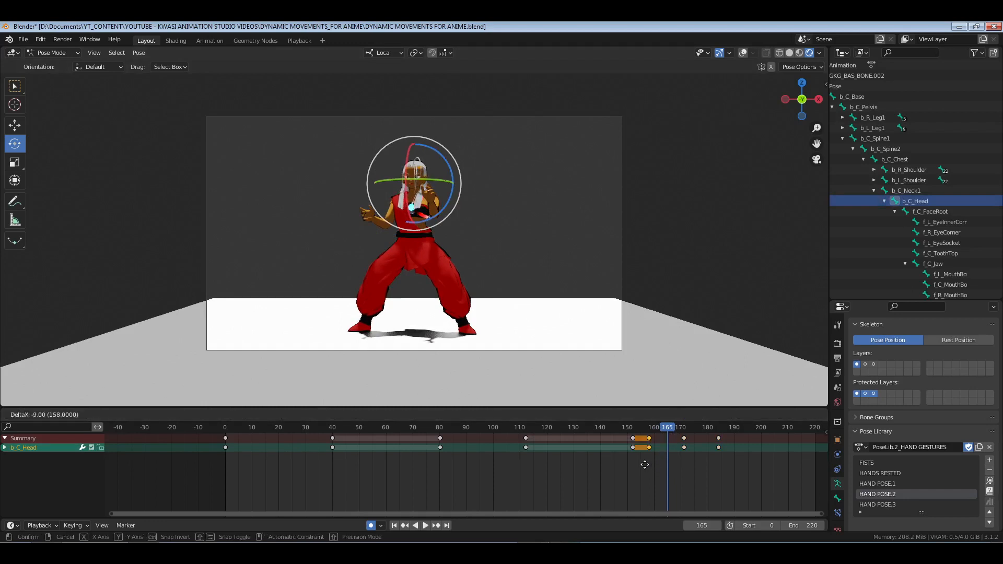
left_click(645, 465)
Rotate the head bone around its Y and X axes at frame 171 and replay the turn
key("space")
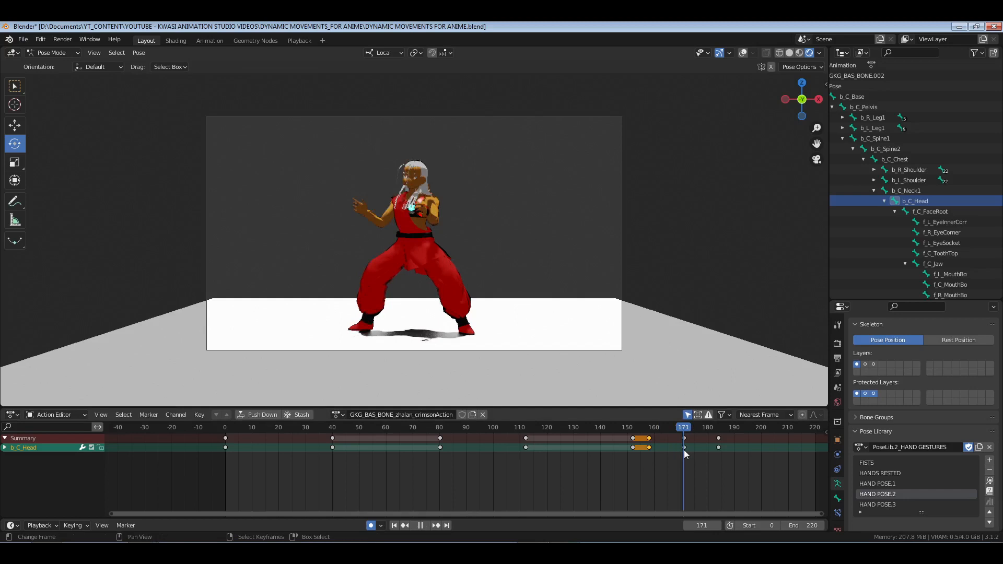
key("space")
key("r")
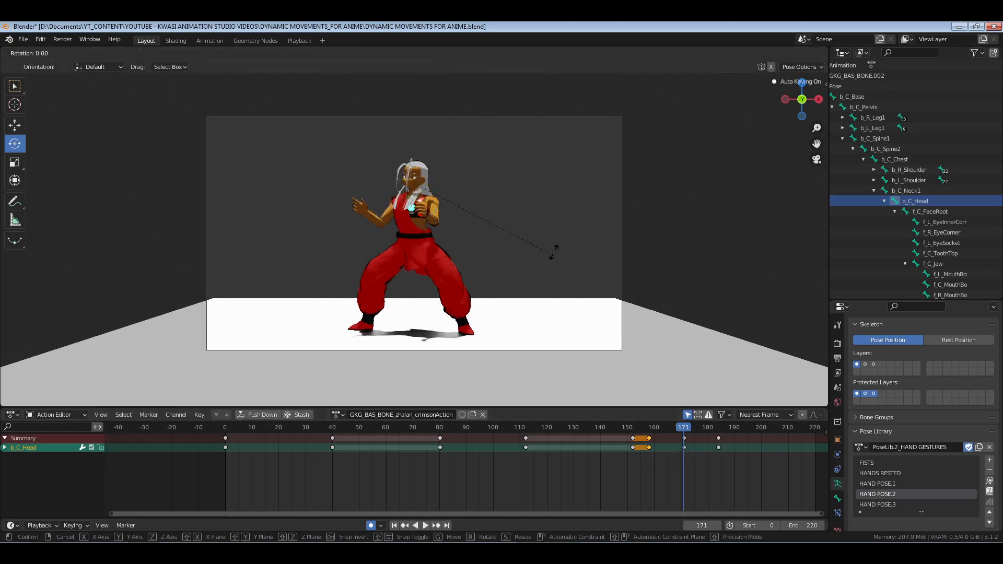
key("y")
key("y")
left_click(554, 224)
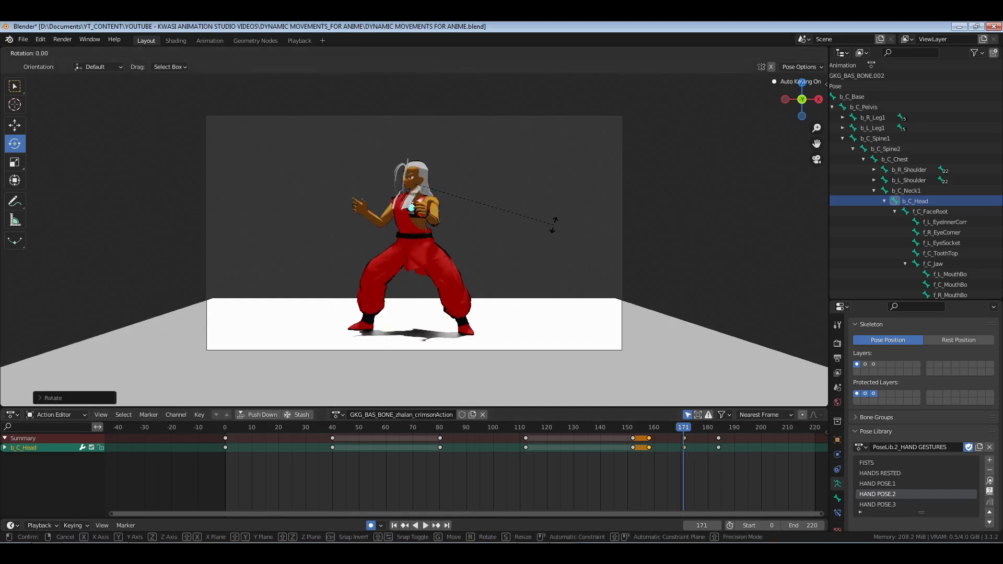
key("r")
key("x")
key("x")
left_click(554, 204)
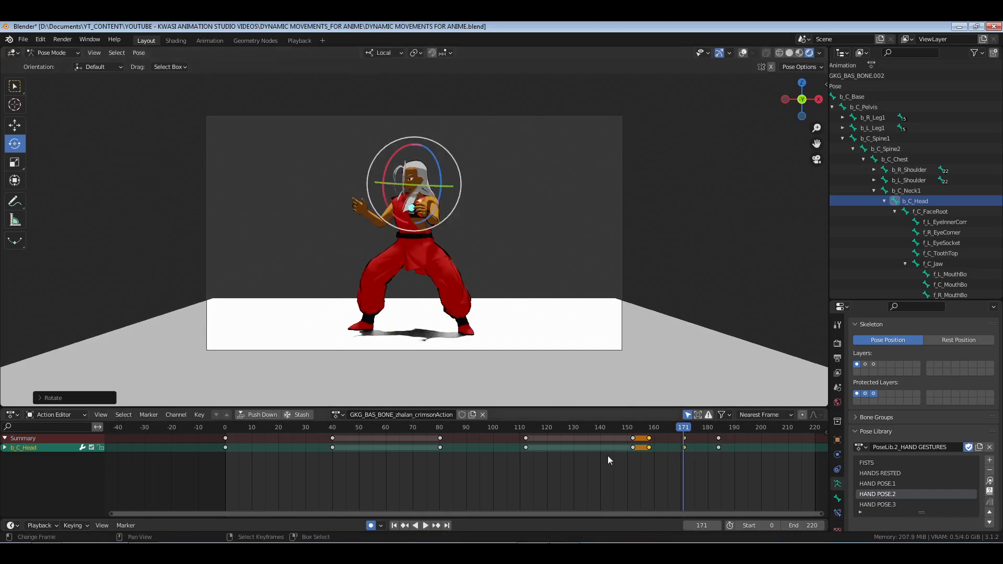
key("space")
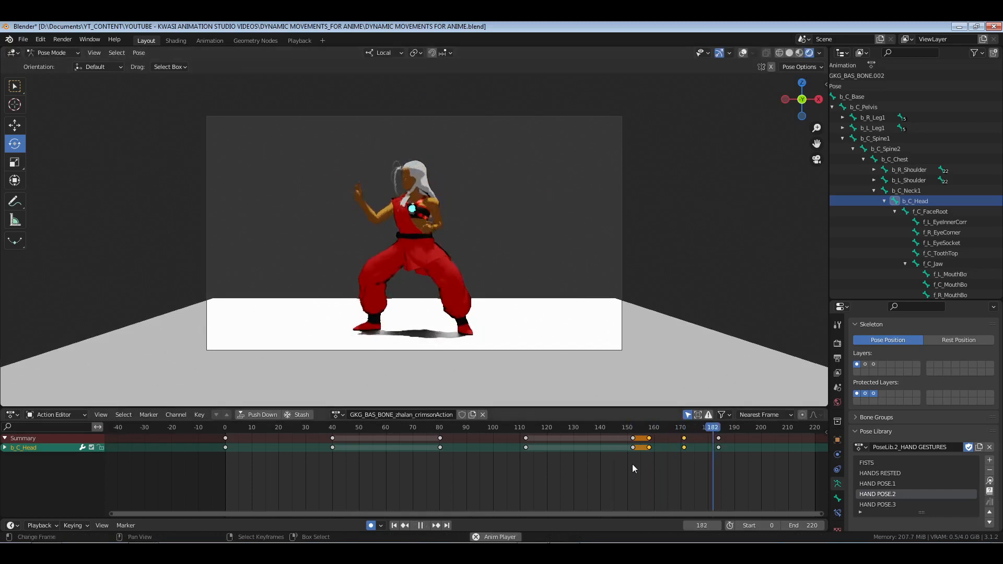
left_click_drag(636, 470, 664, 469)
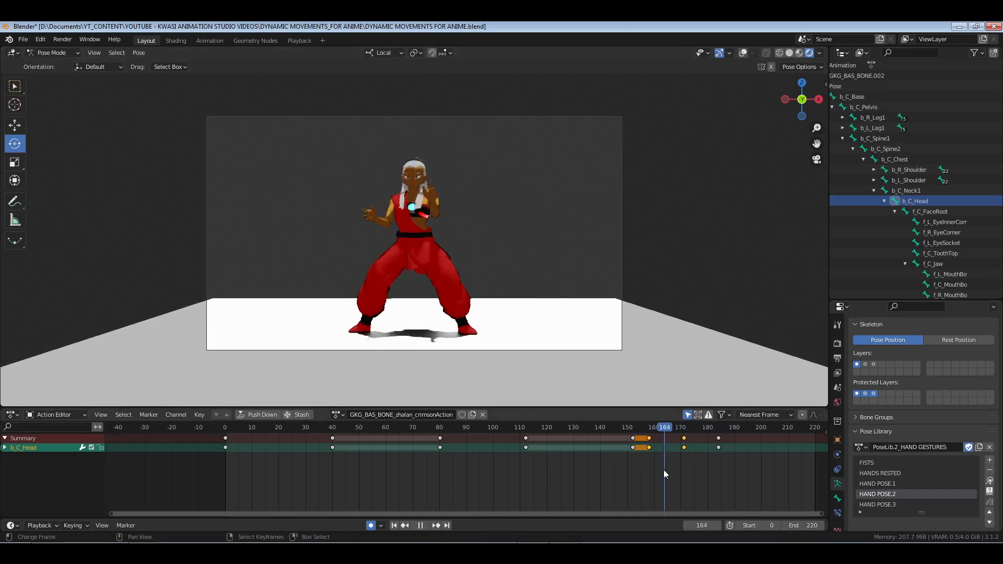
Move the neck bone's keyframe at frame 162 to frame 158 and delete its keyframe at frame 171
left_click(915, 190)
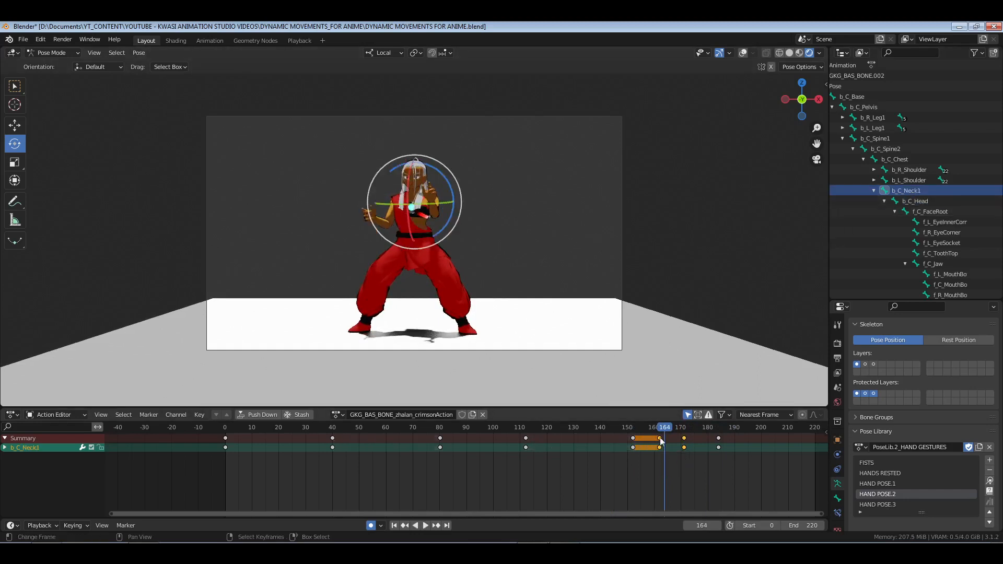
key("g")
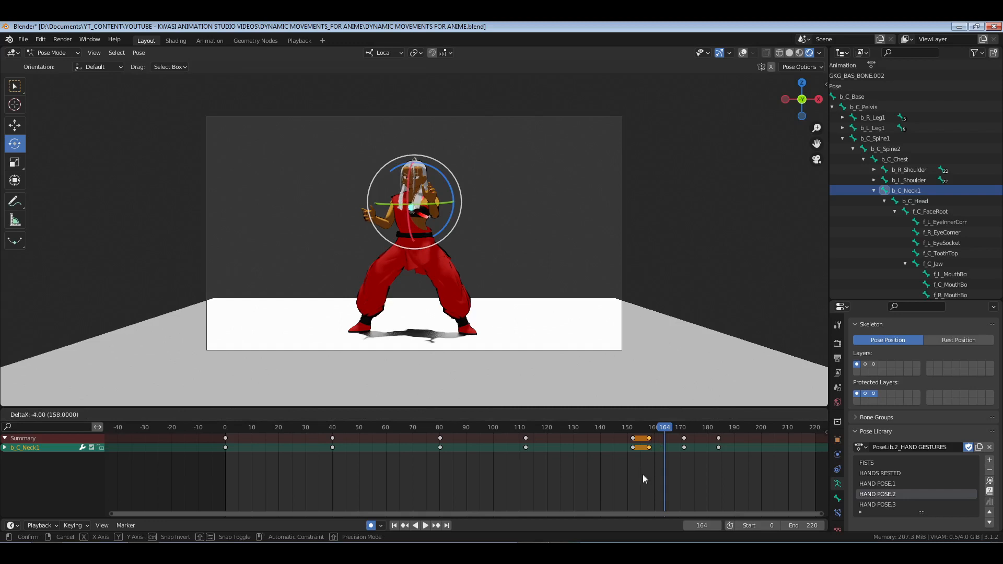
left_click(643, 475)
right_click(683, 437)
key("x")
left_click(692, 472)
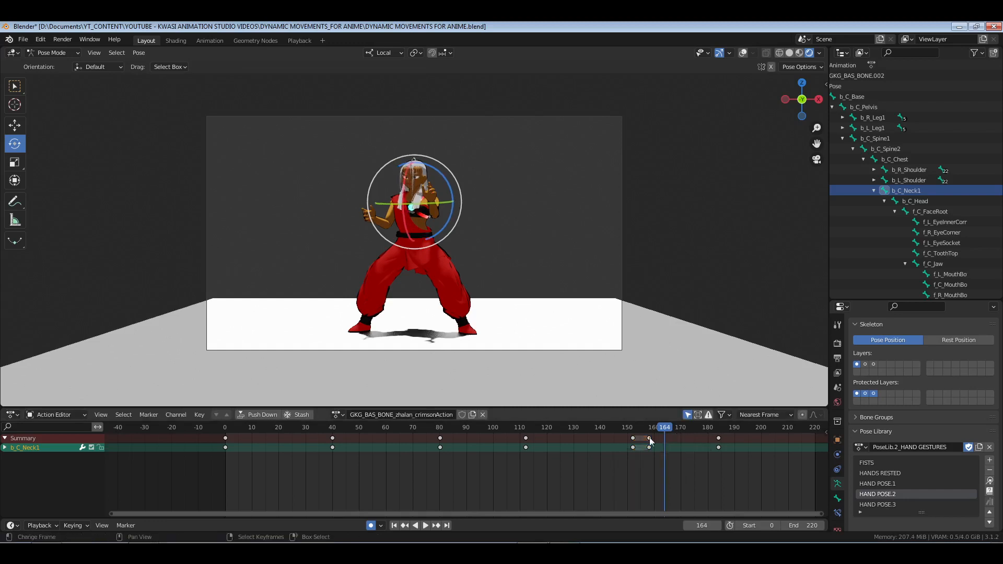
Rotate the neck about -19° around its local Y axis at frame 164 and shift that keyframe to frame 169
key("r")
key("y")
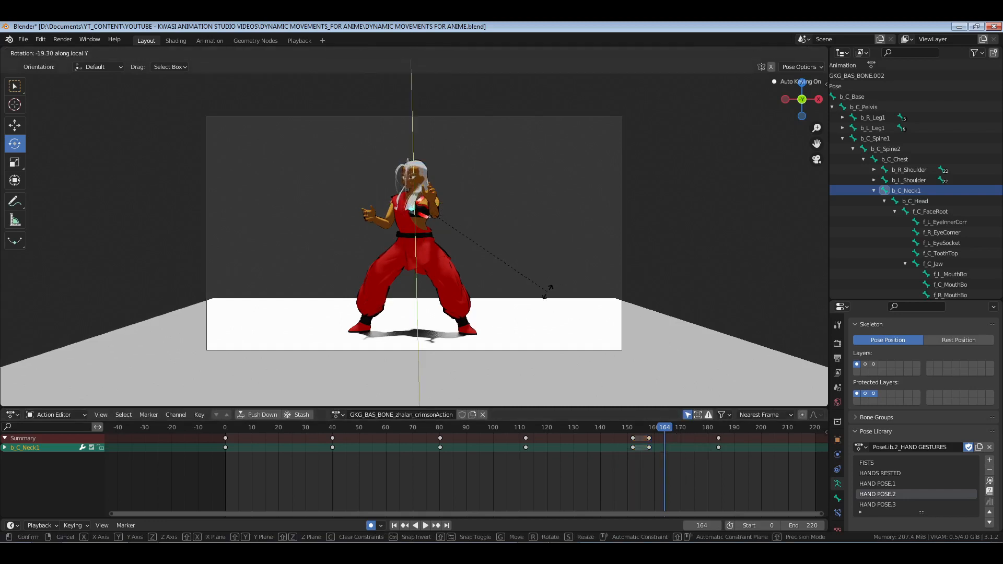
left_click(548, 293)
left_click(666, 438)
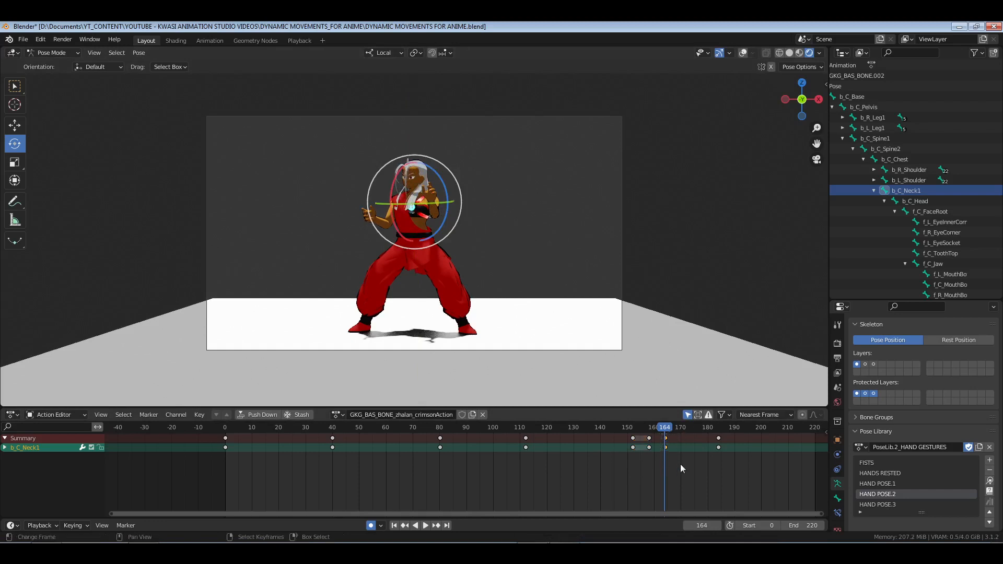
key("g")
left_click(692, 464)
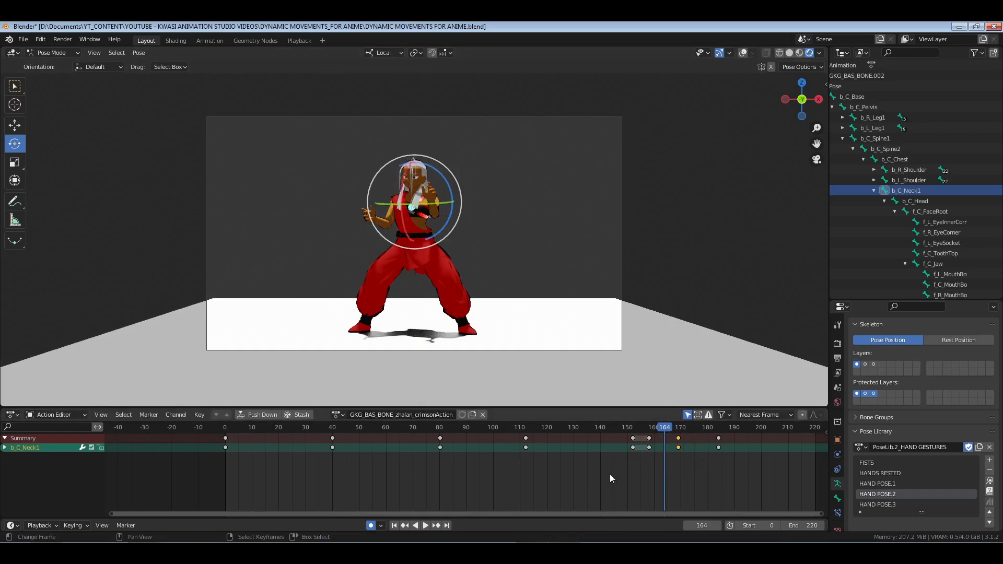
Replay the turn and move the neck keyframe at frame 169 to frame 165
key("space")
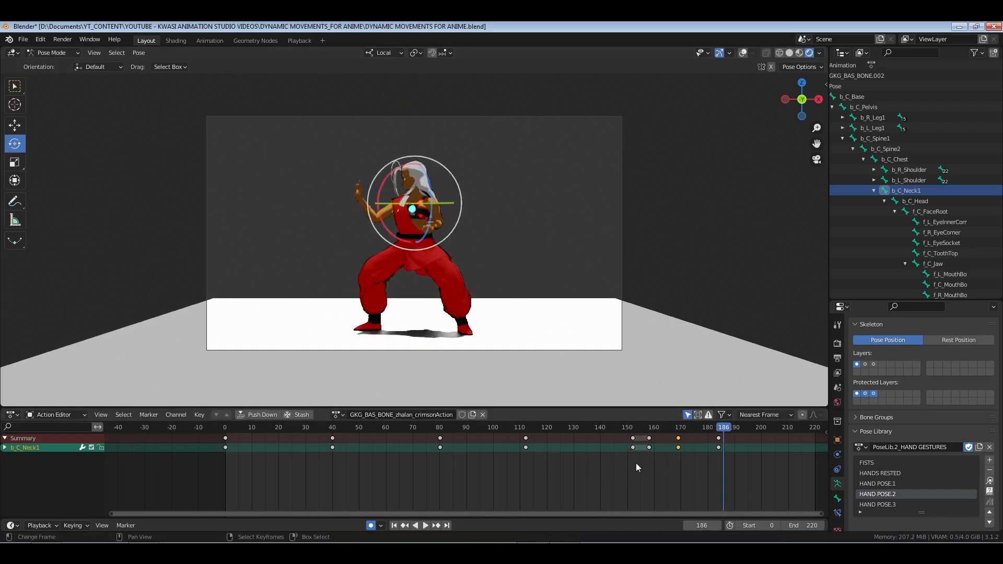
left_click_drag(636, 463, 668, 464)
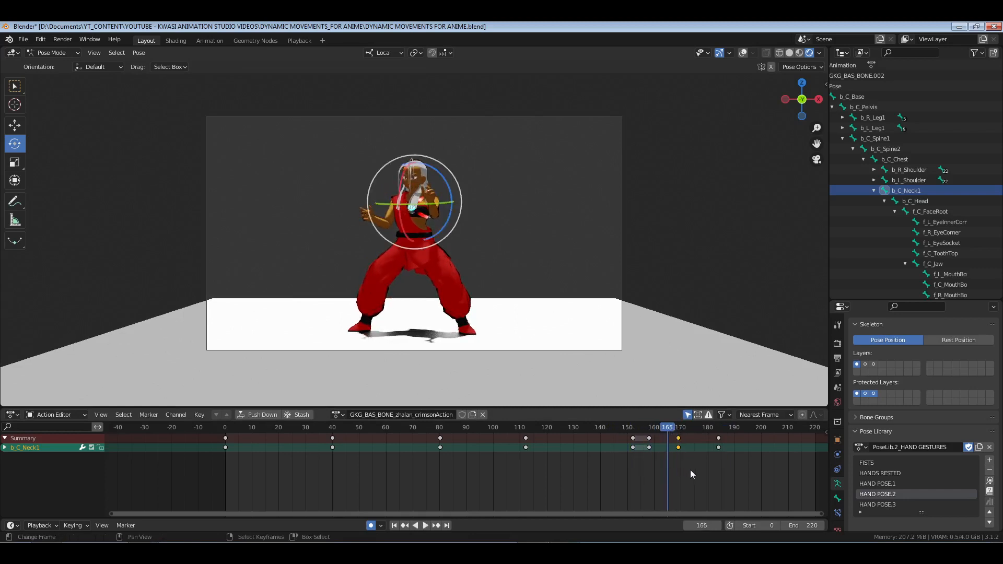
key("ctrl+z")
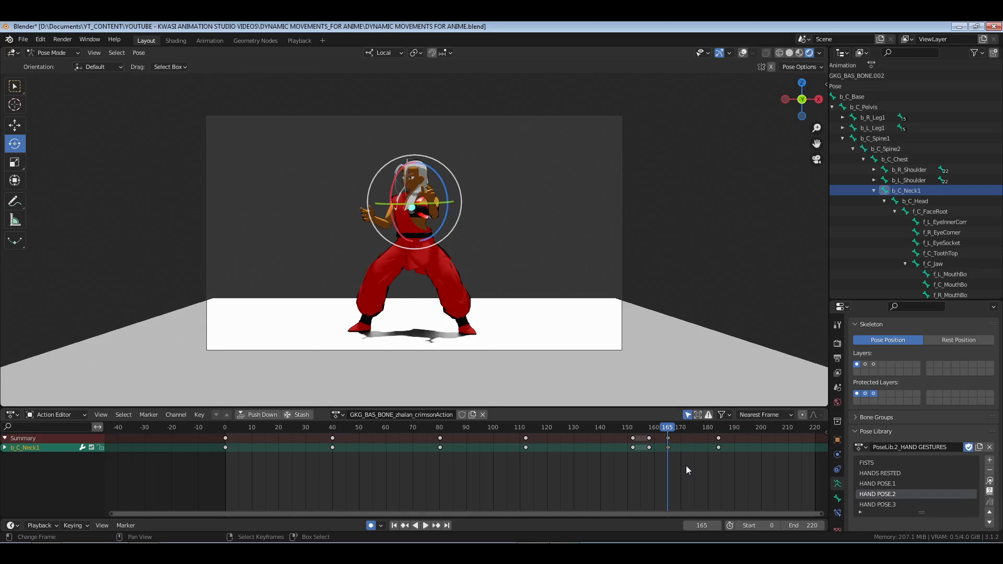
Play back the animation from about frame 80 and again from frame 158 to check the neck timing
key("space")
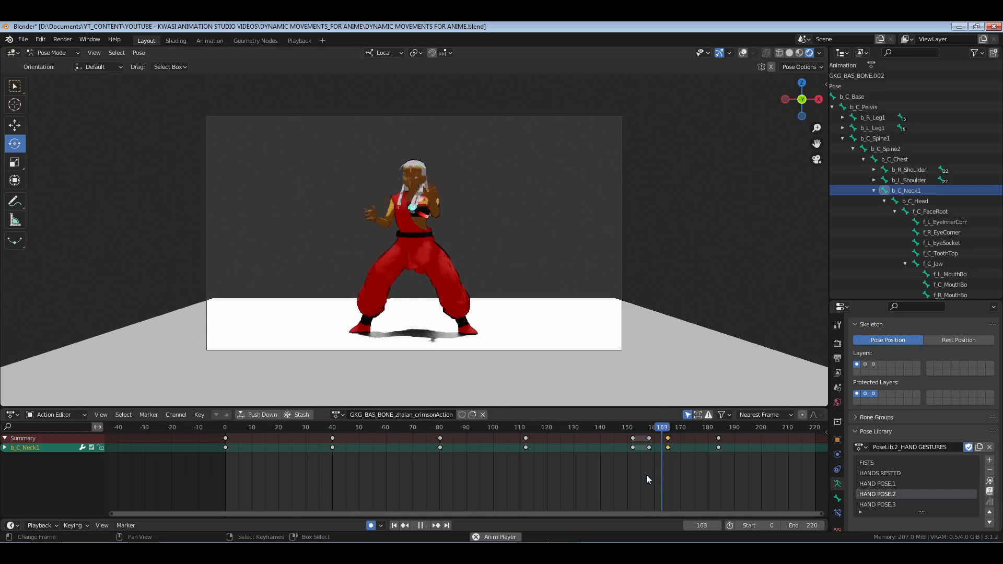
left_click(443, 472)
key("space")
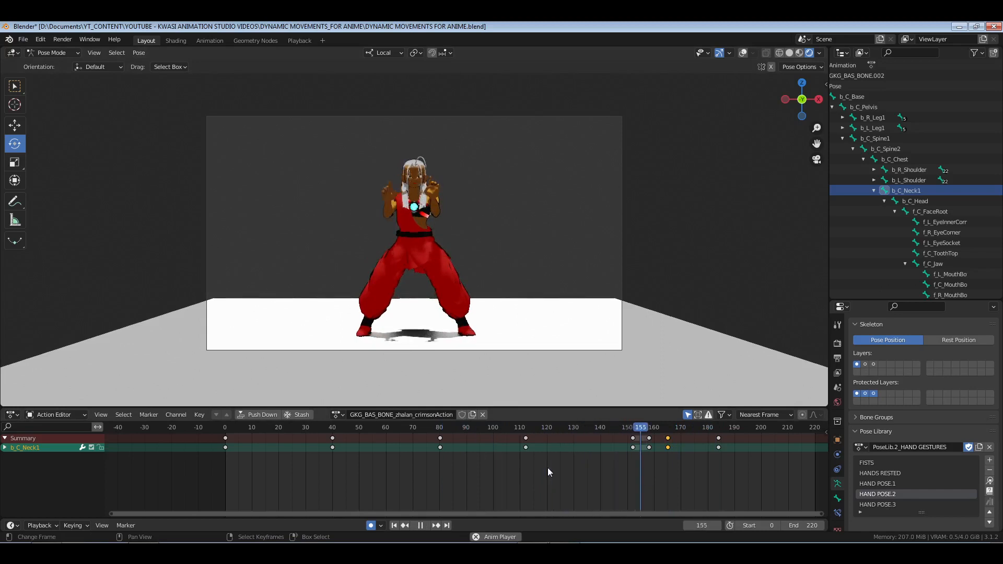
key("space")
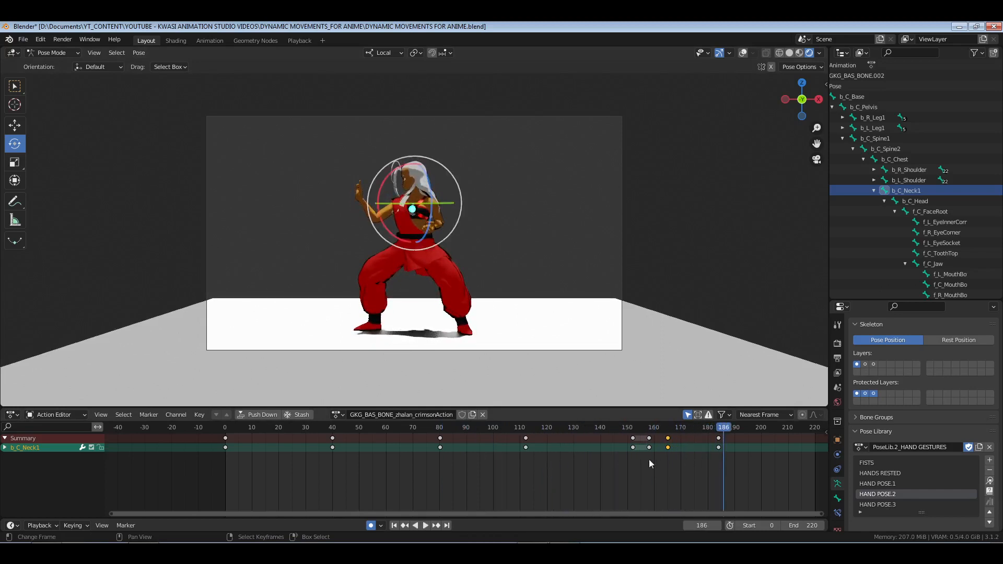
left_click(649, 460)
key("space")
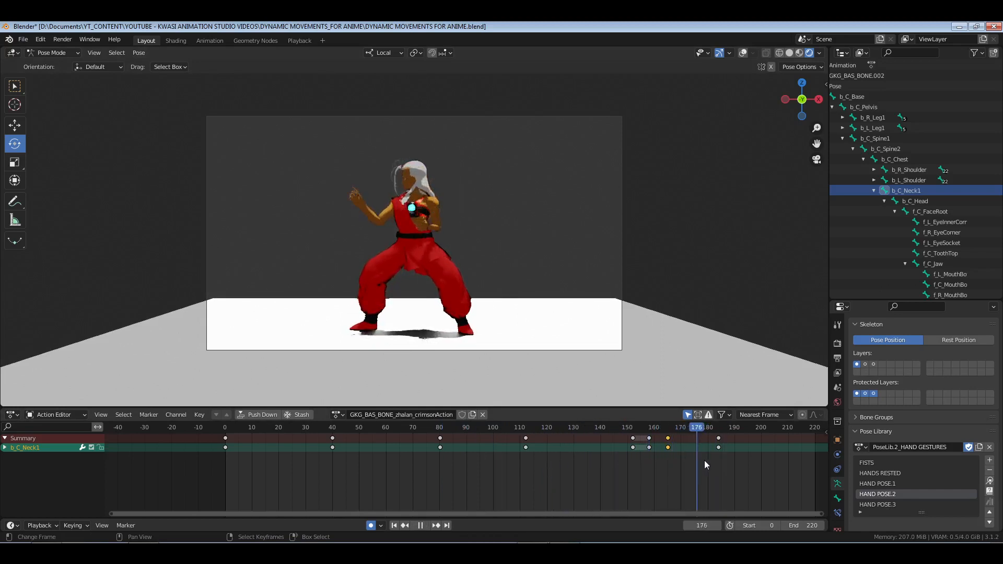
key("space")
Rotate the head bone about -20° around its local X axis at frame 171 and play back the turn
left_click_drag(687, 460, 685, 463)
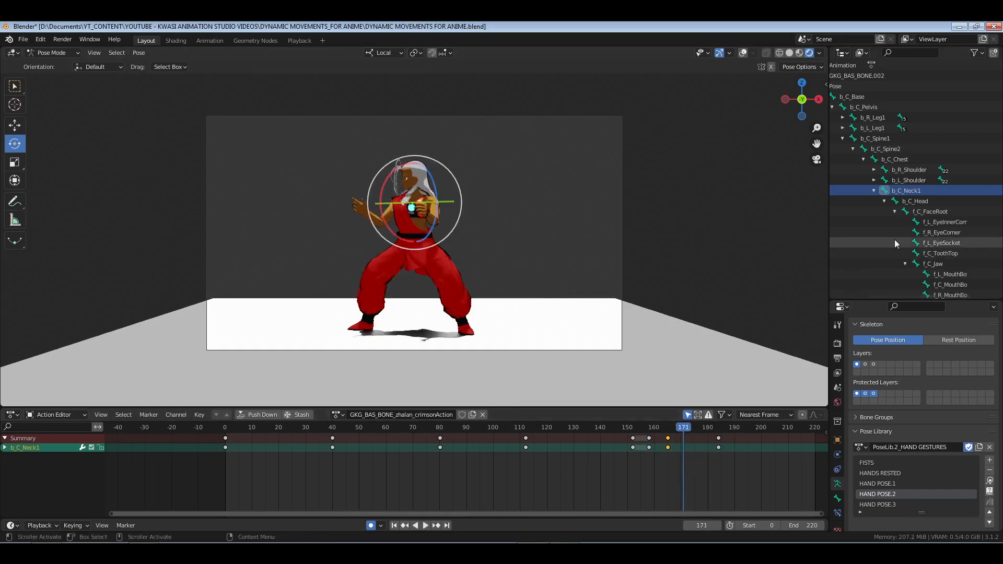
left_click(915, 201)
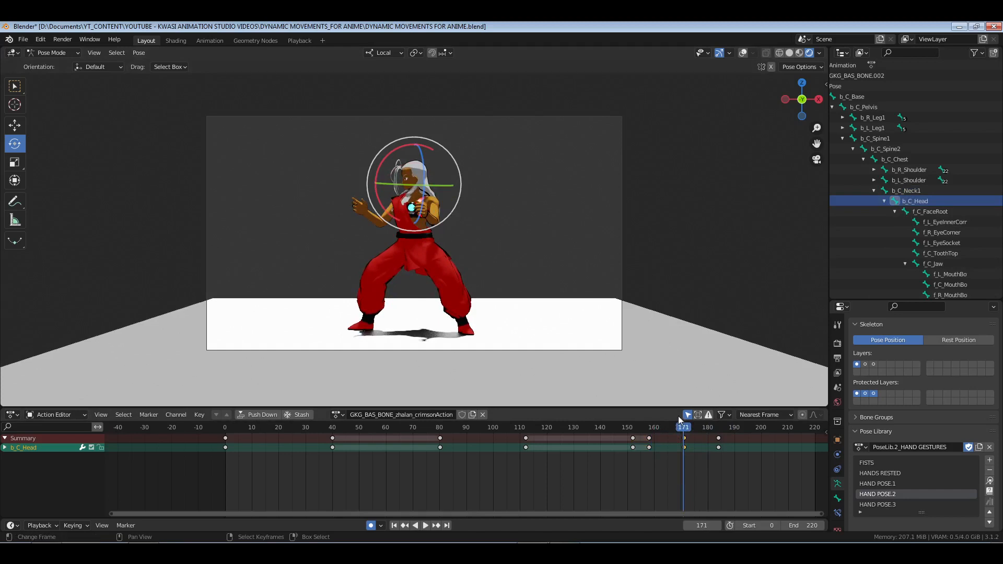
key("r")
key("x")
key("x")
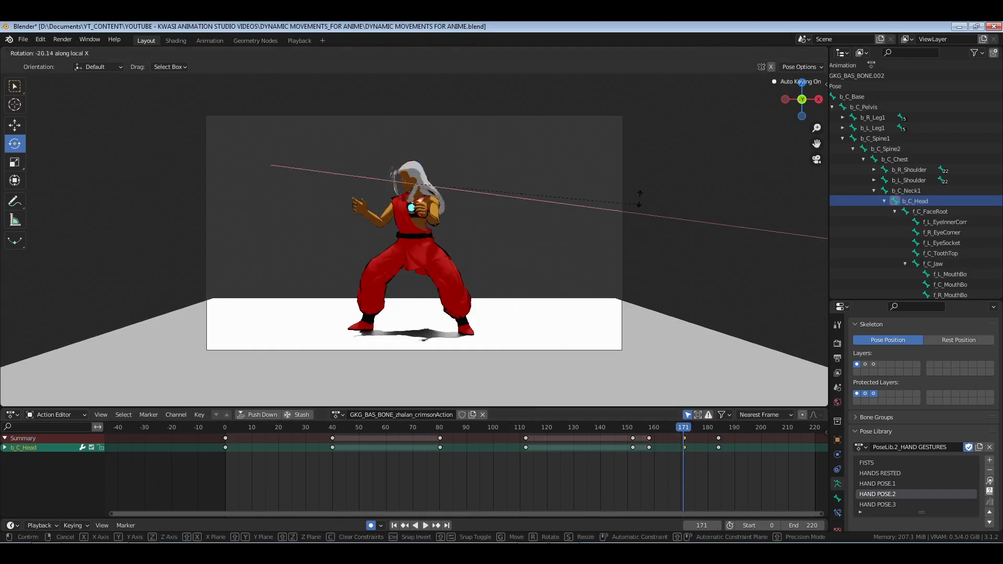
left_click(639, 199)
key("space")
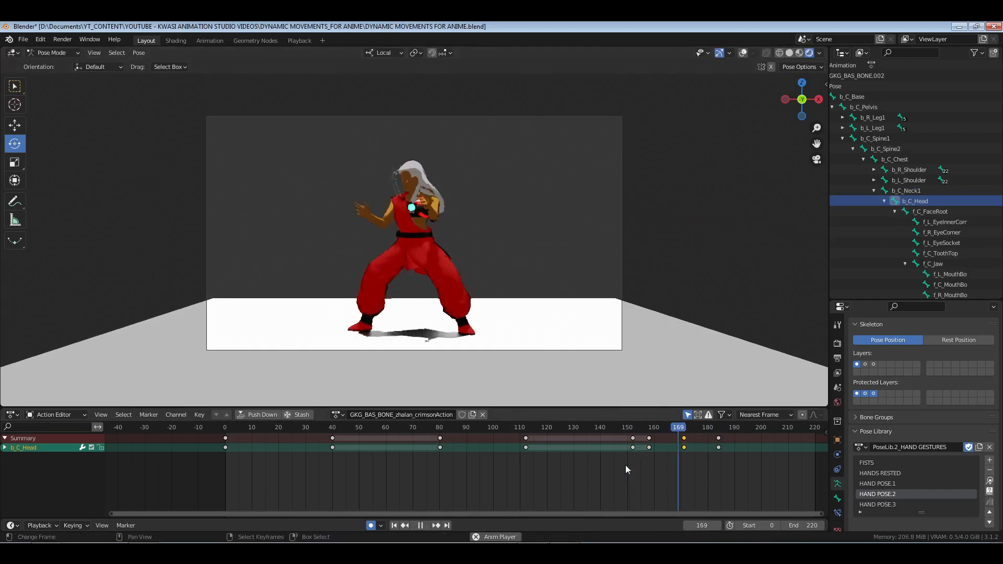
key("space")
Move the head keyframe at frame 171 to frame 165 and replay the turn
left_click_drag(702, 459, 666, 455)
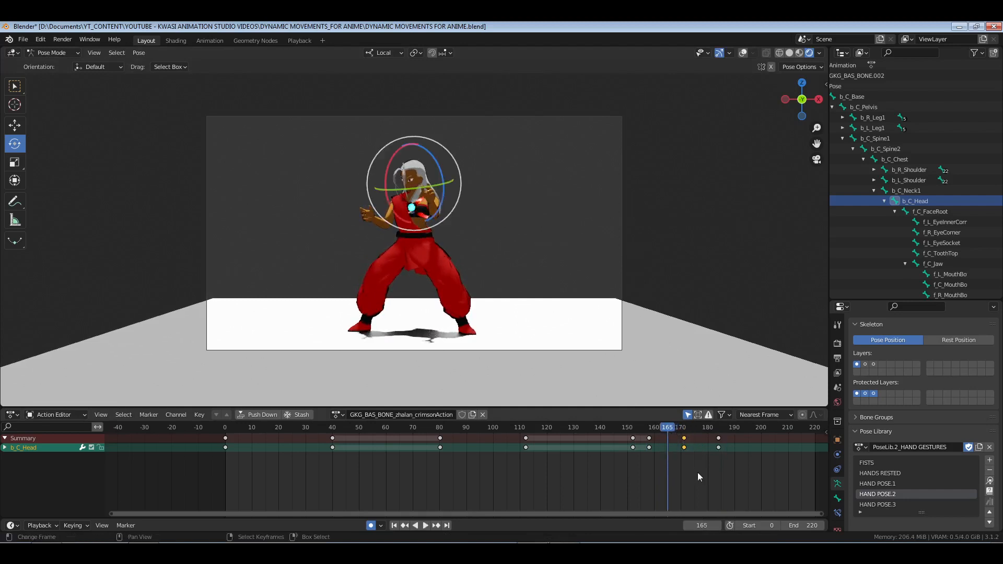
key("shift+s")
left_click(634, 475)
left_click(630, 476)
key("space")
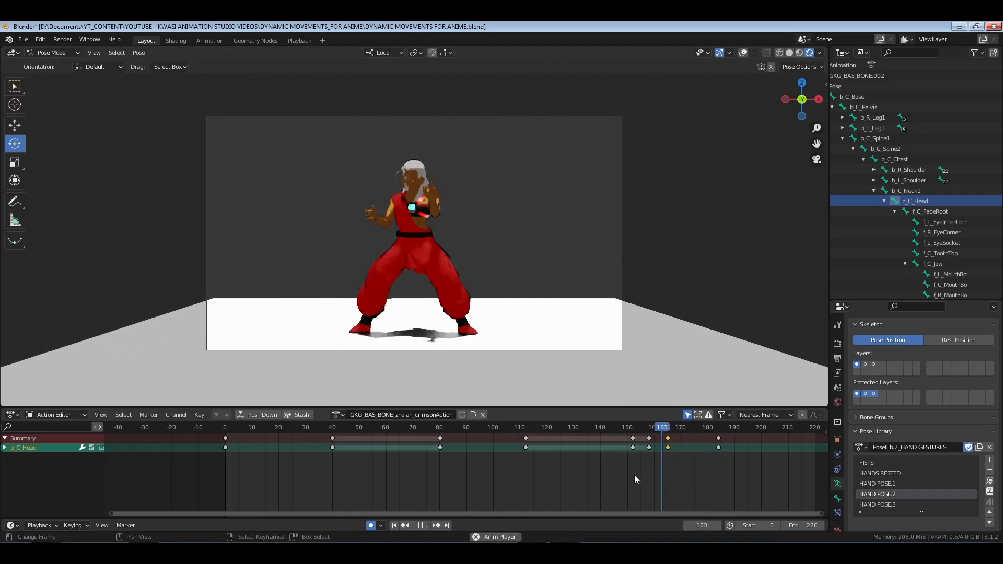
key("space")
Rotate the head about 7° around its local X axis at frame 165 and go back to frame 147
left_click(668, 454)
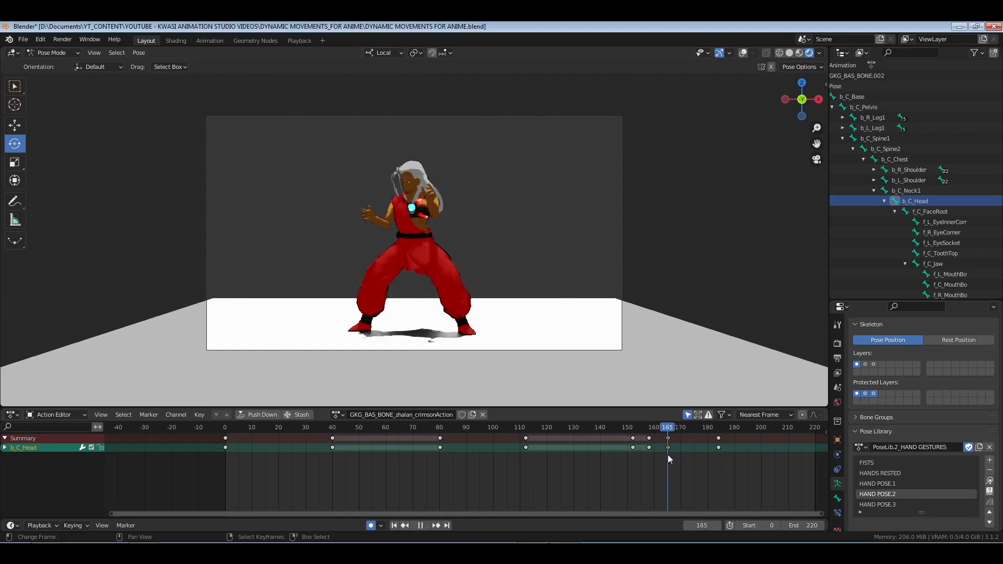
key("r")
key("x")
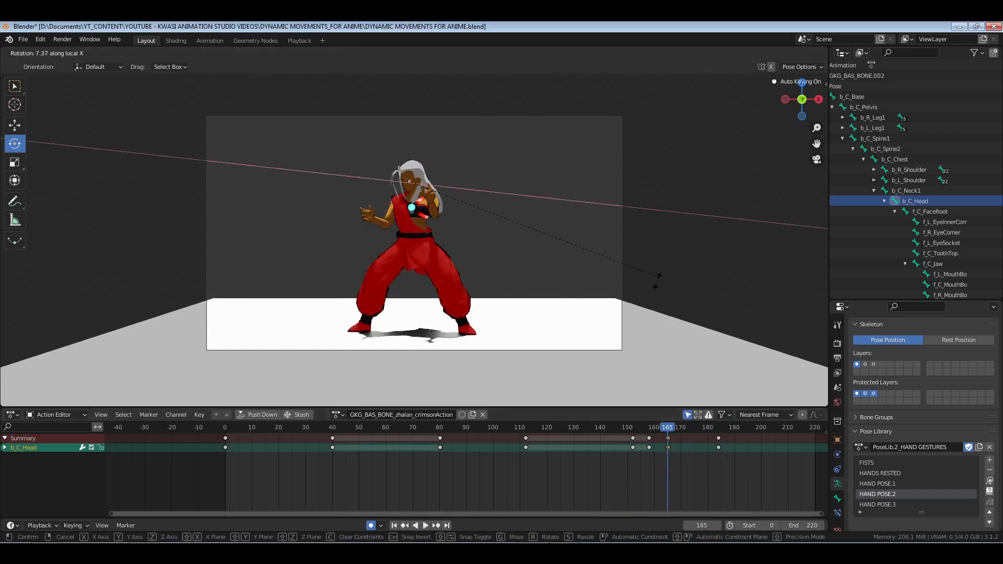
left_click(657, 286)
left_click(619, 468)
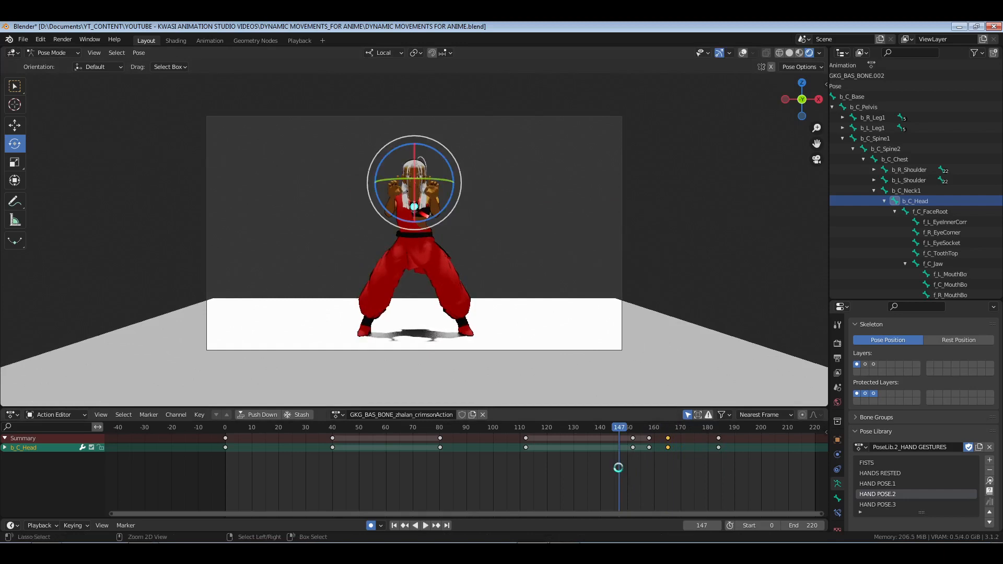
Save the file, replay the turn from frame 147, and play the animation from frame 0
key("ctrl+s")
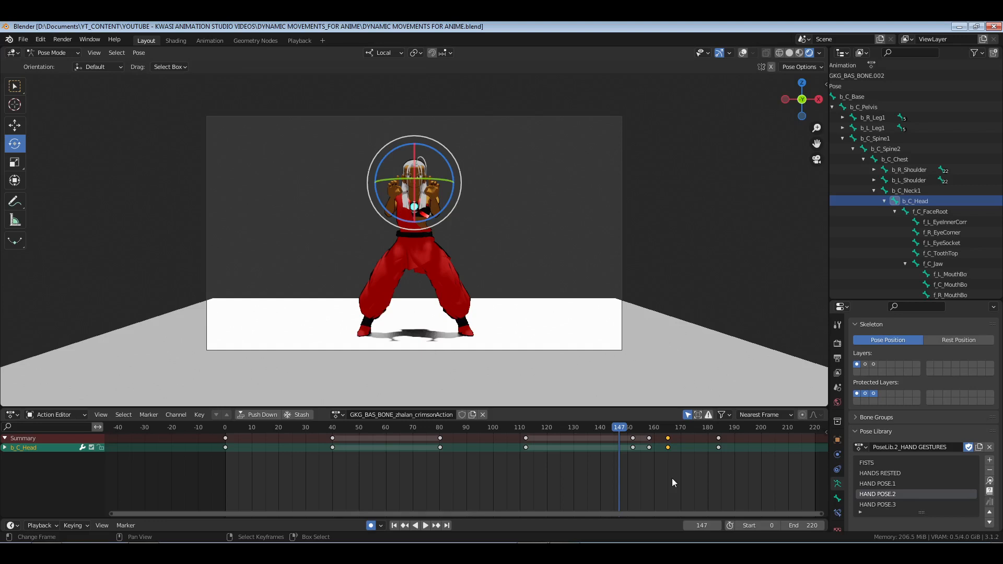
key("space")
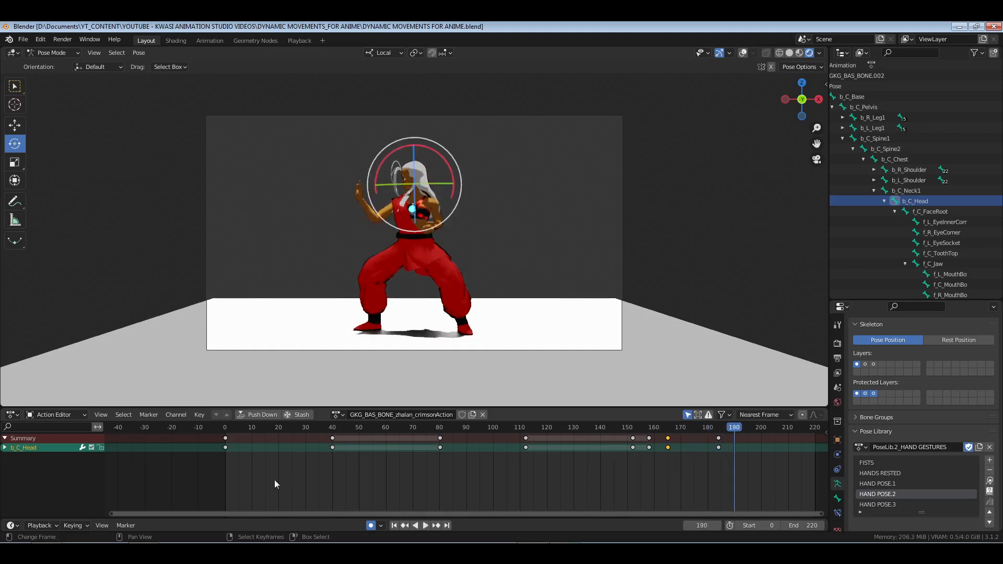
key("shift+Left")
key("ctrl+s")
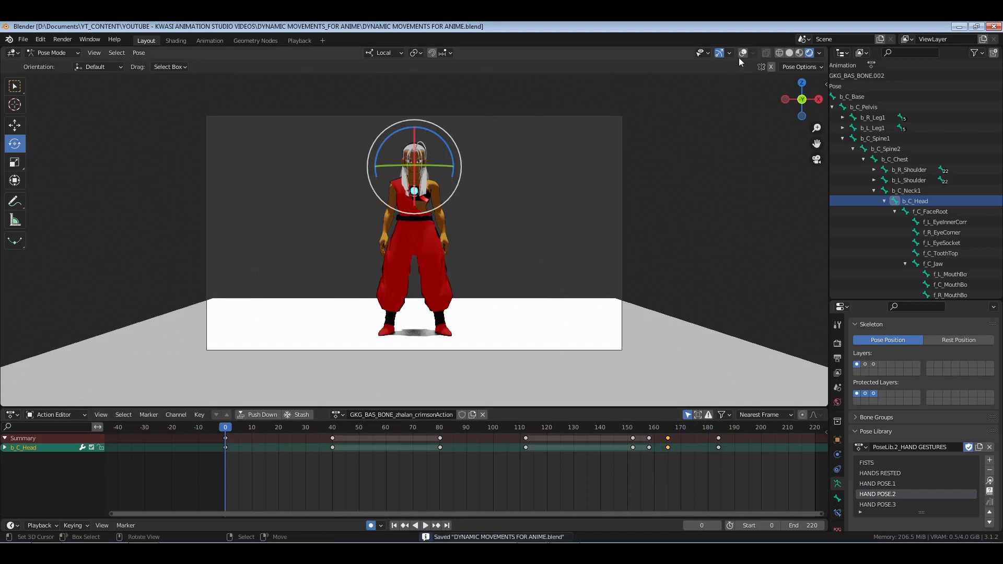
key("space")
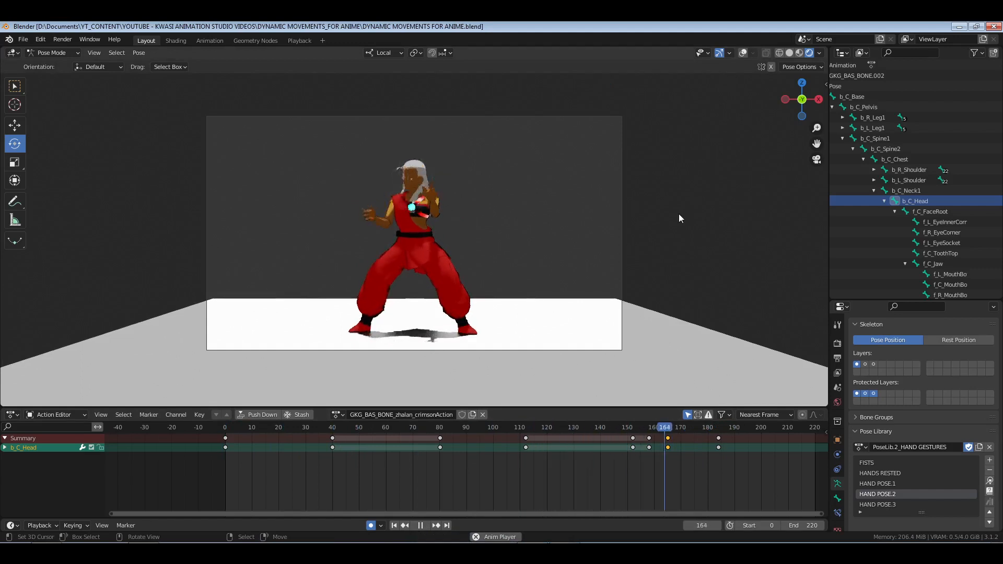
key("Escape")
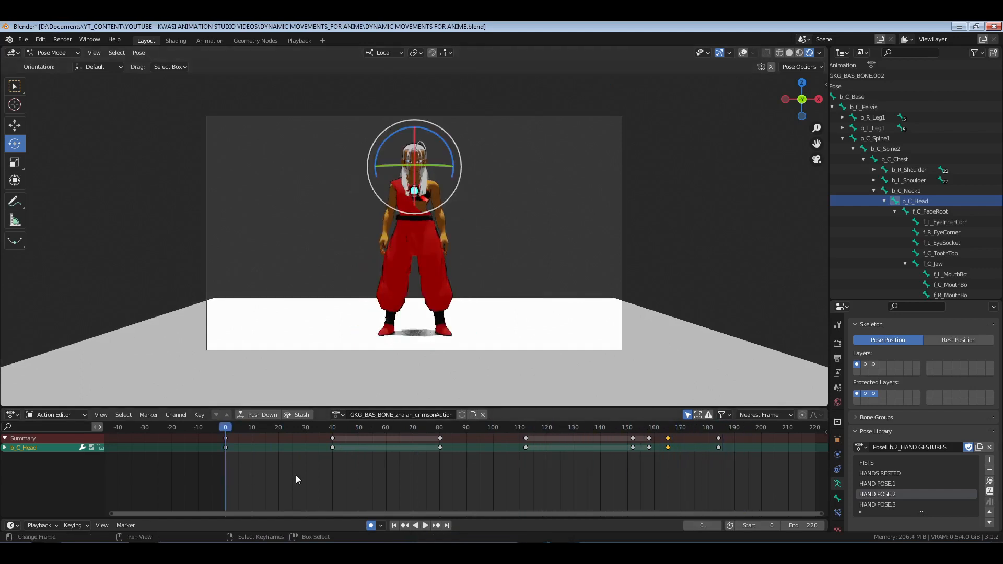
key("space")
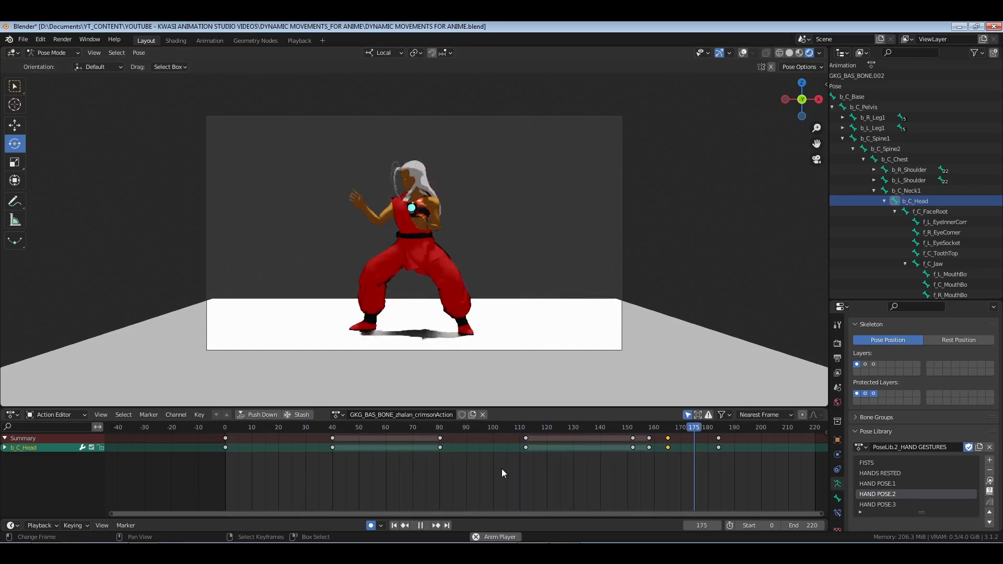
key("space")
Scrub and replay the turn between about frames 147 and 182 to check the left arm's motion
left_click_drag(577, 465, 651, 450)
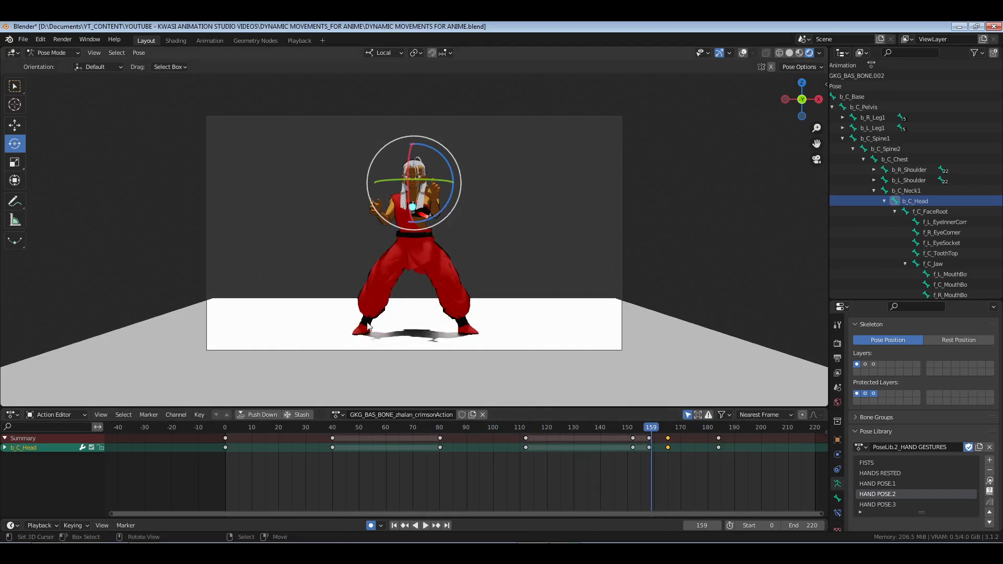
key("space")
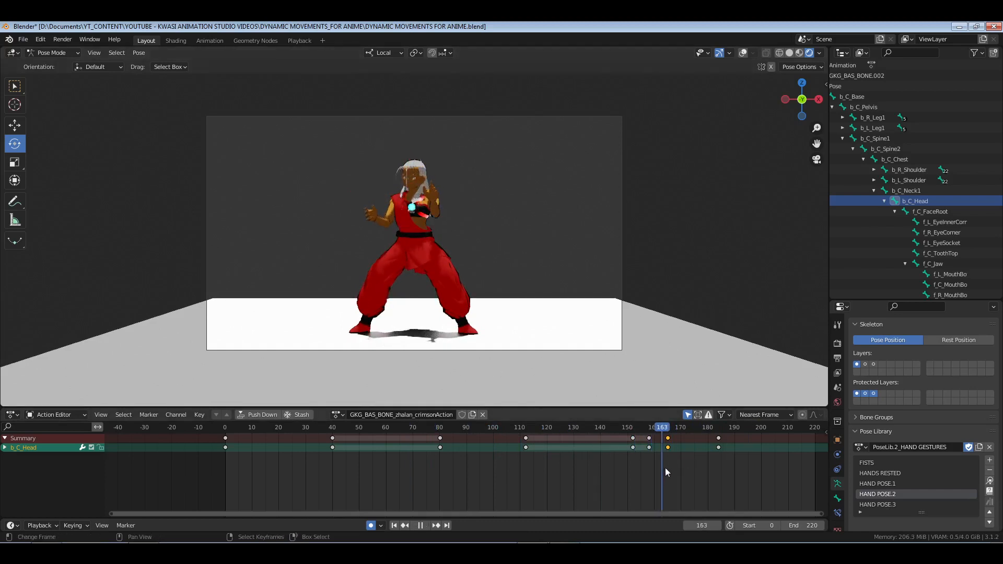
left_click_drag(676, 468, 539, 469)
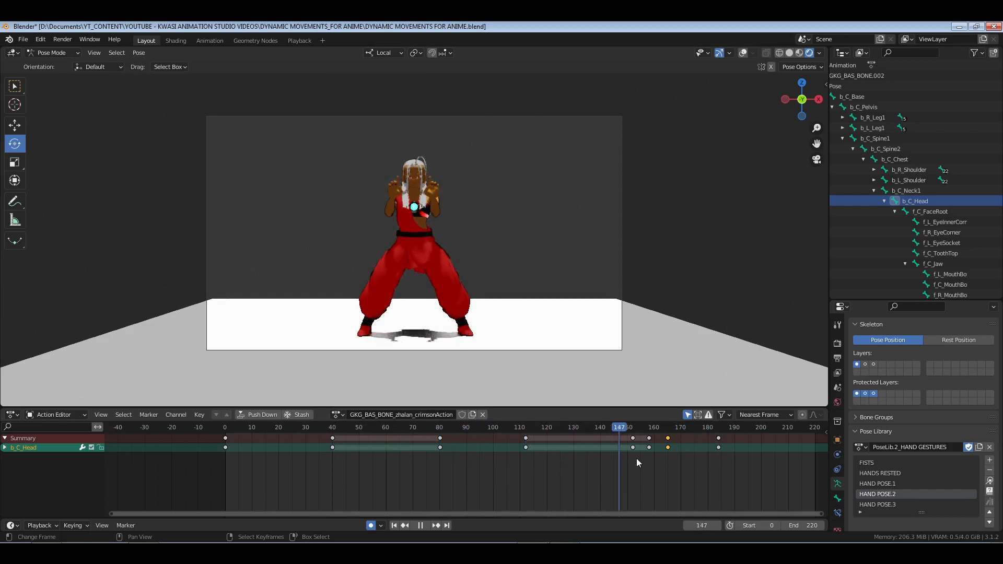
left_click_drag(636, 463, 714, 460)
key("space")
With the bone overlays shown, duplicate the left upper arm's keyframe at frame 171 to frame 178 and play it back
left_click(743, 53)
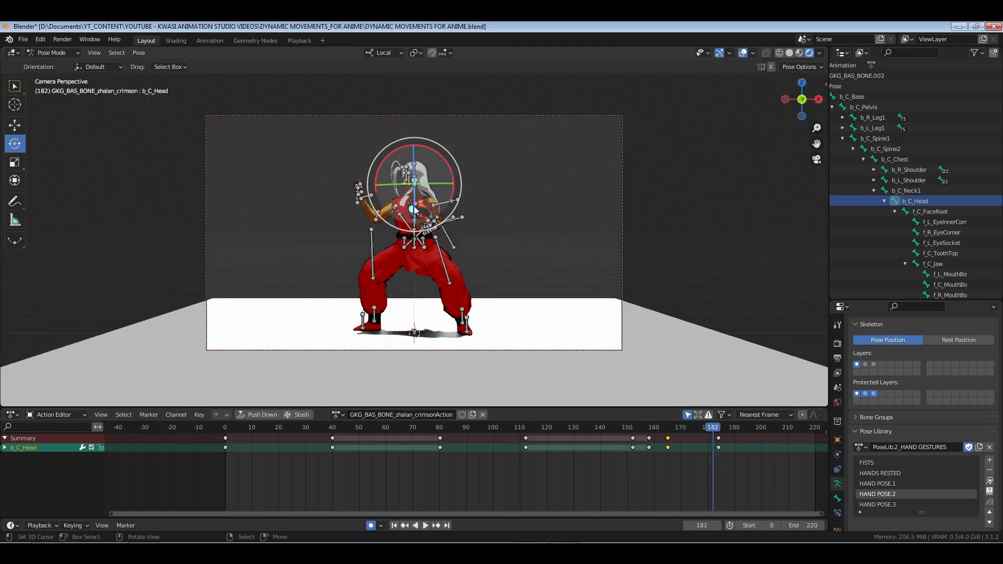
middle_click_drag(400, 189, 416, 221)
scroll(416, 221, "up", 3)
key("alt+a")
middle_click_drag(371, 144, 382, 186, "shift")
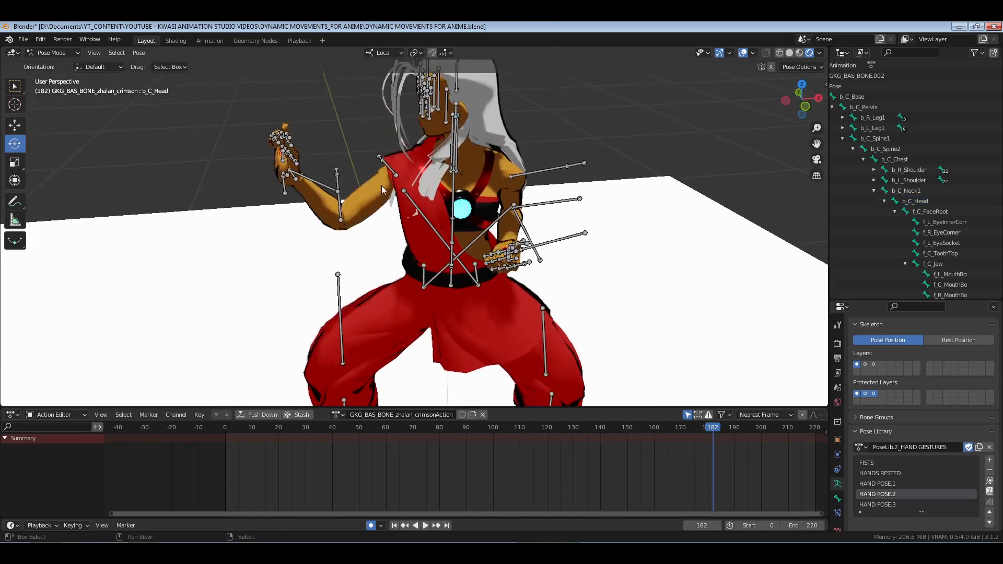
left_click(391, 165)
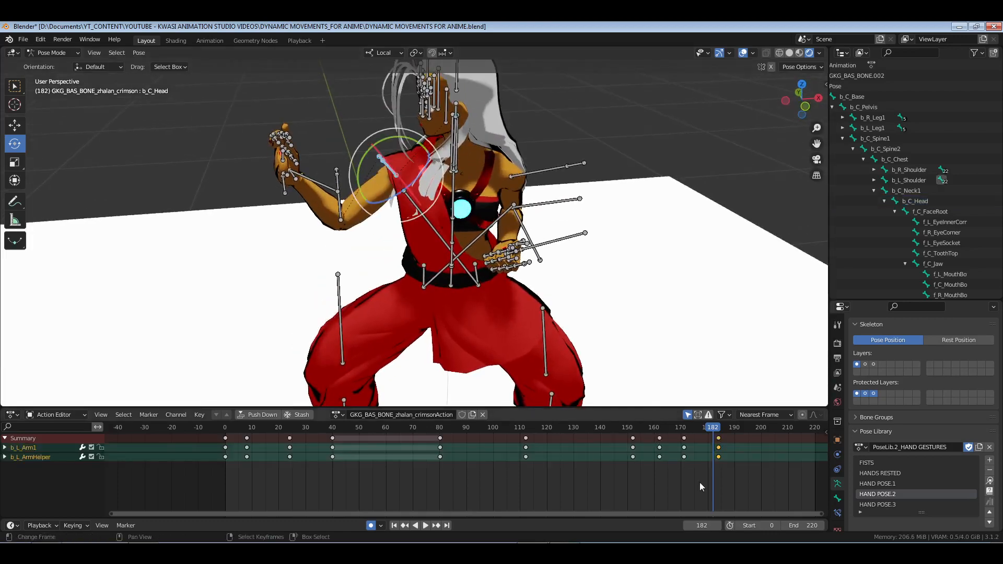
left_click_drag(681, 479, 689, 479)
key("shift+d")
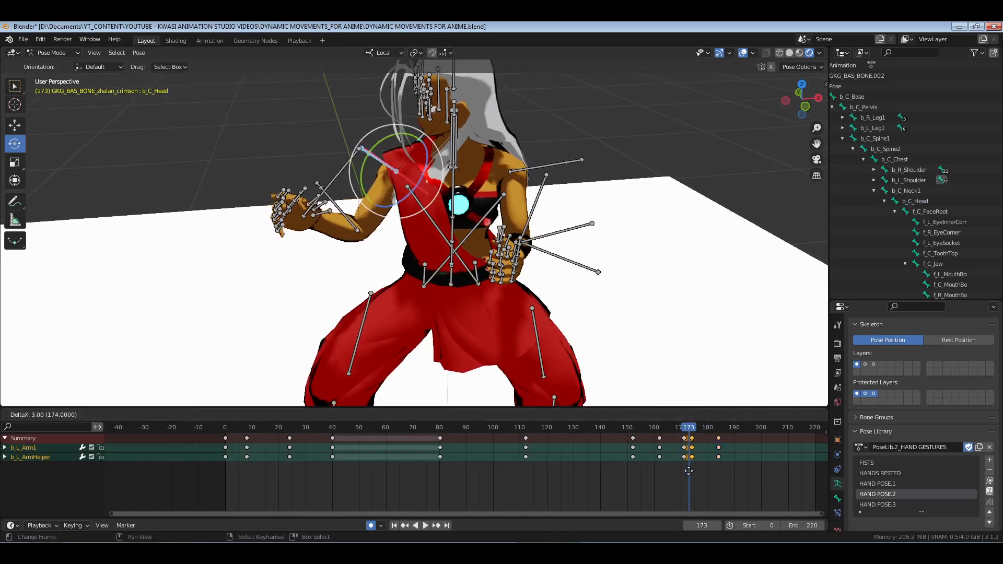
left_click(691, 469)
key("space")
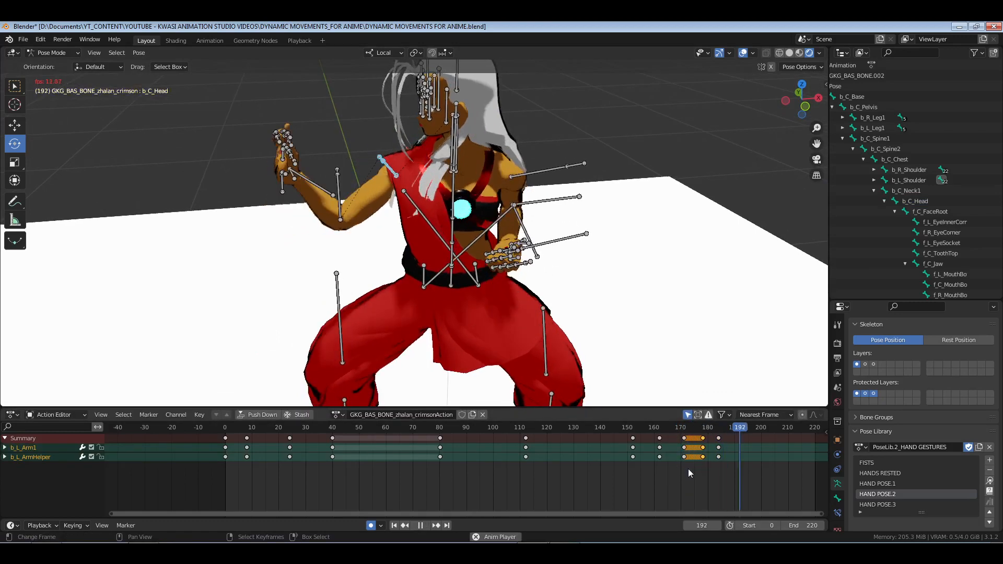
key("space")
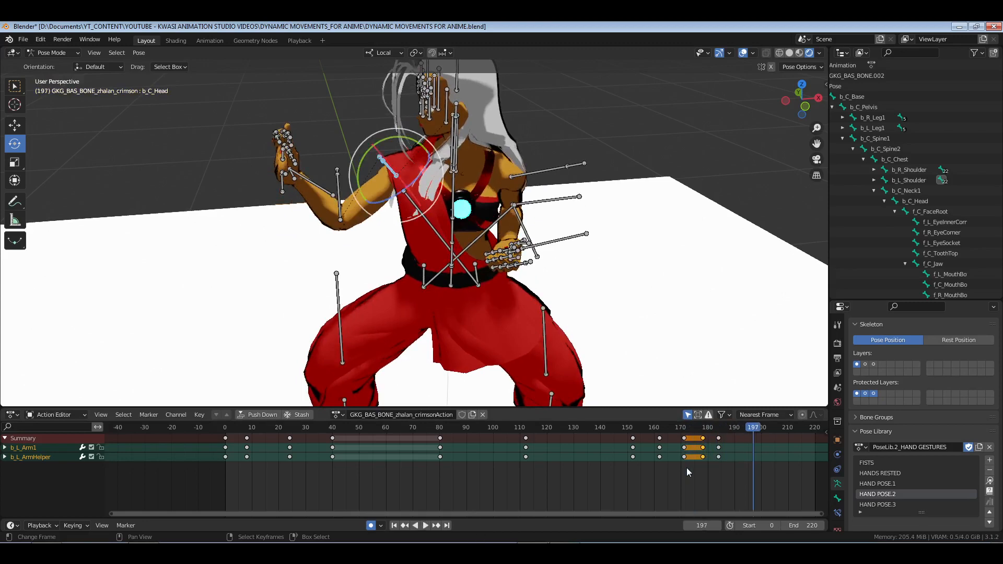
Move the left upper arm's duplicated keyframe to frame 175 and replay the turn
left_click(687, 468)
key("space")
key("space")
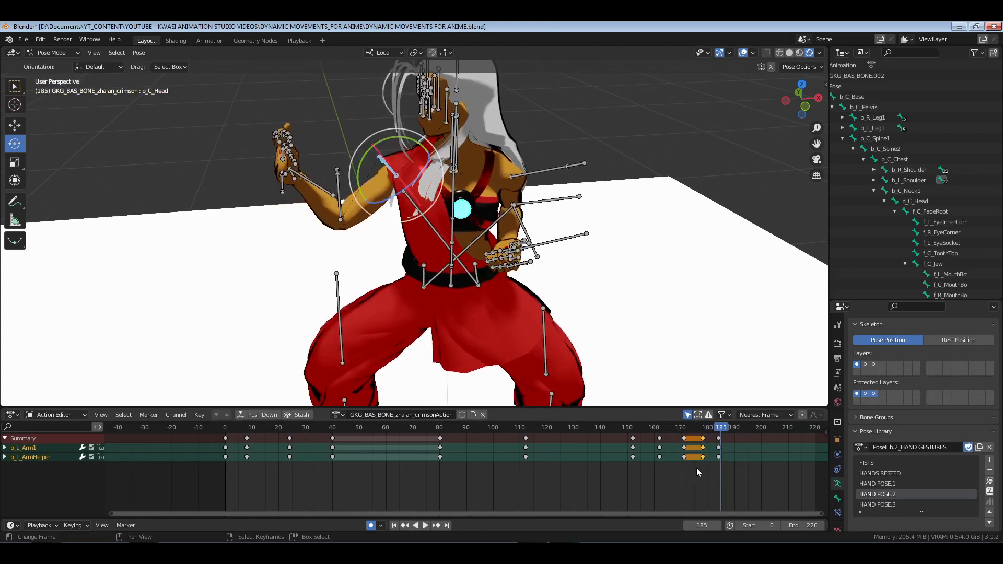
left_click_drag(699, 468, 694, 468)
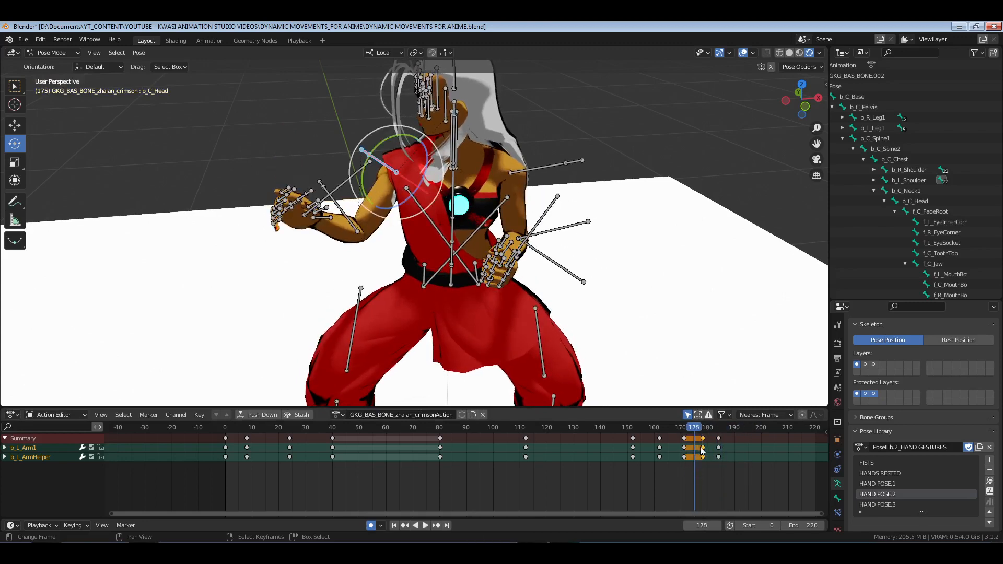
key("space")
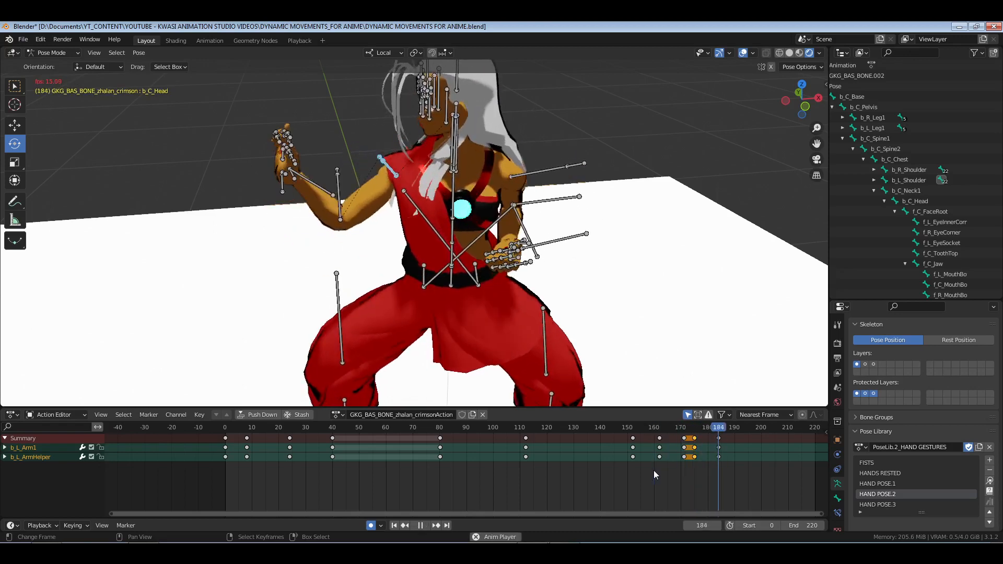
left_click(653, 471)
key("space")
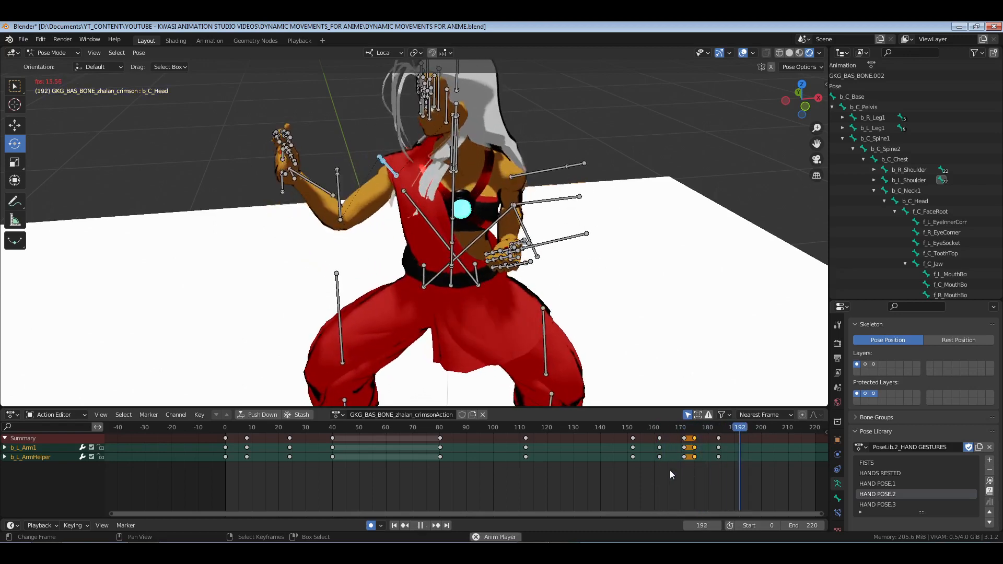
key("space")
Insert a Location & Rotation keyframe for the left forearm and elbow bones at frame 175
left_click_drag(670, 471, 695, 471)
key("alt+a")
left_click_drag(345, 229, 368, 244)
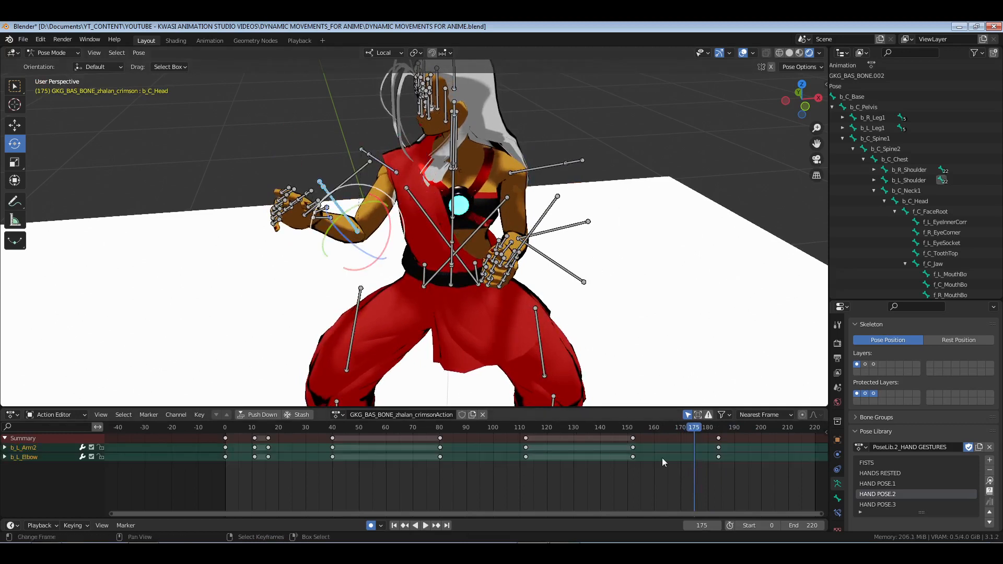
key("i")
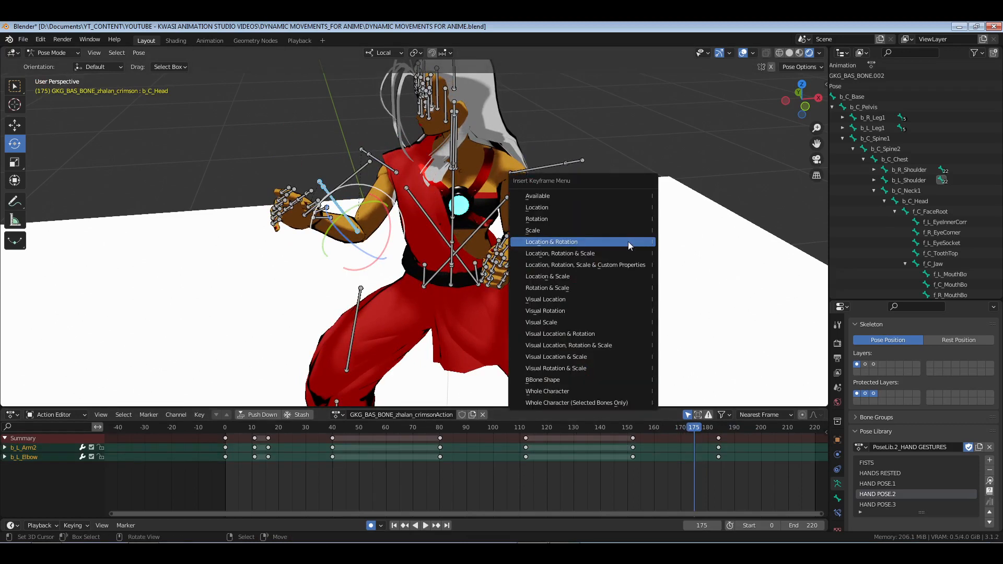
left_click(628, 241)
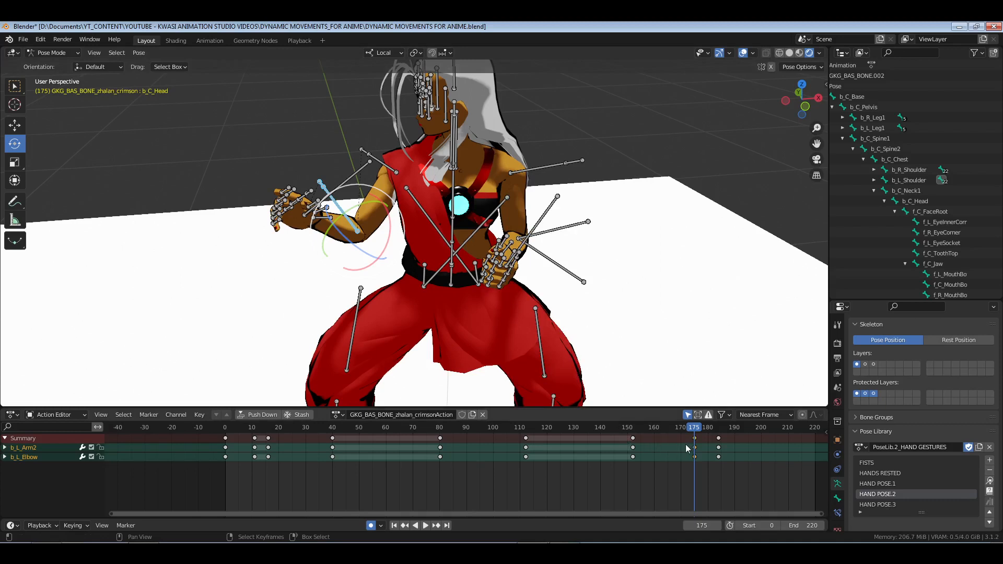
Duplicate the left forearm and elbow keyframe at frame 175 to frame 170 and play back the turn
left_click_drag(687, 449, 675, 446)
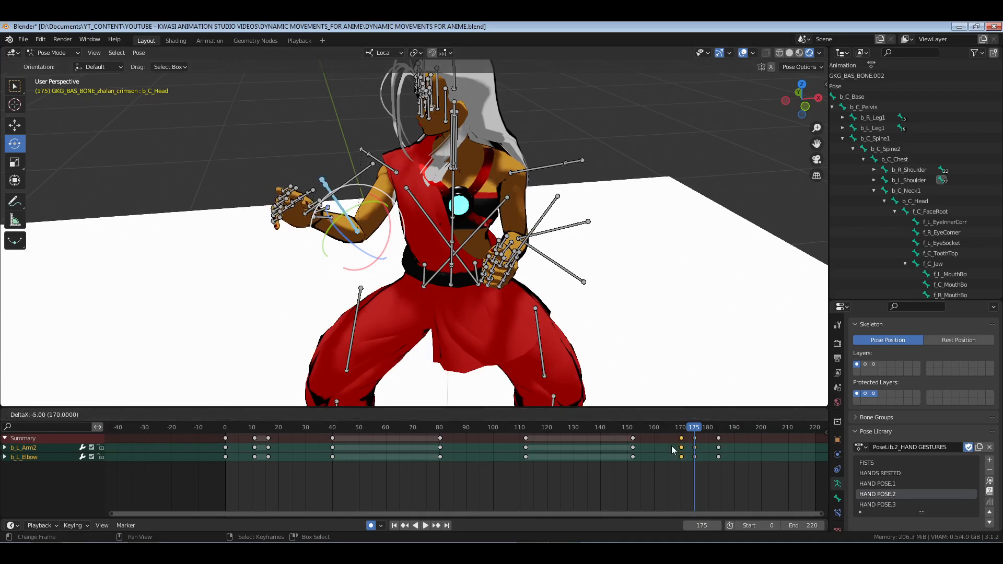
left_click(672, 450)
left_click(603, 463)
key("space")
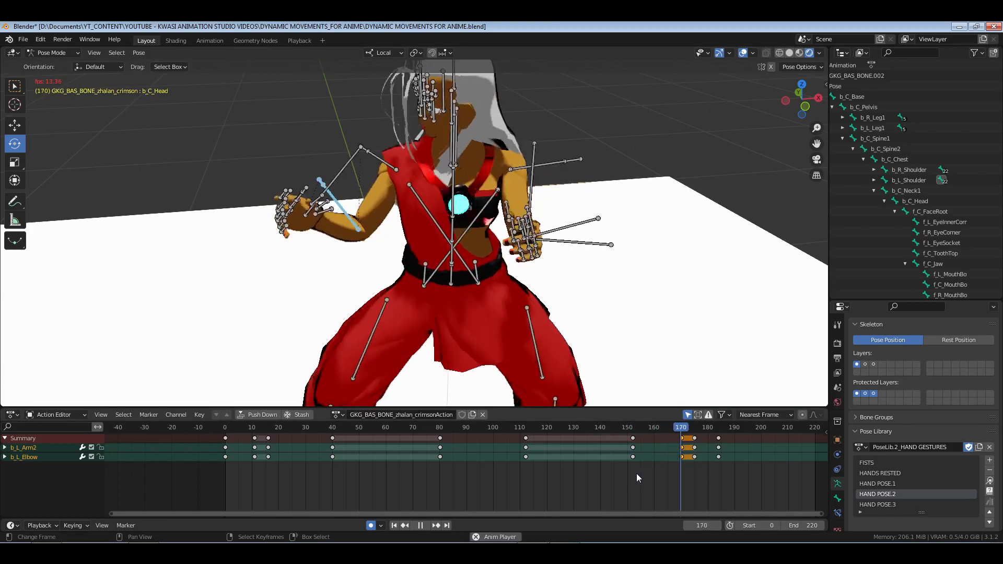
key("space")
Move the left hand bone's keyframe at frame 171 to frame 175 and replay the turn
left_click_drag(681, 475, 695, 477)
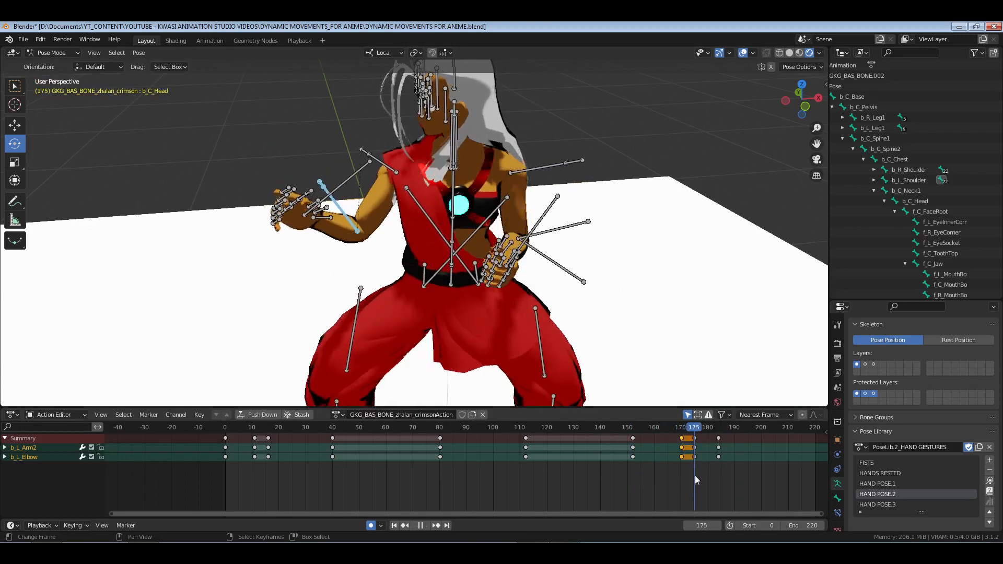
left_click(308, 218)
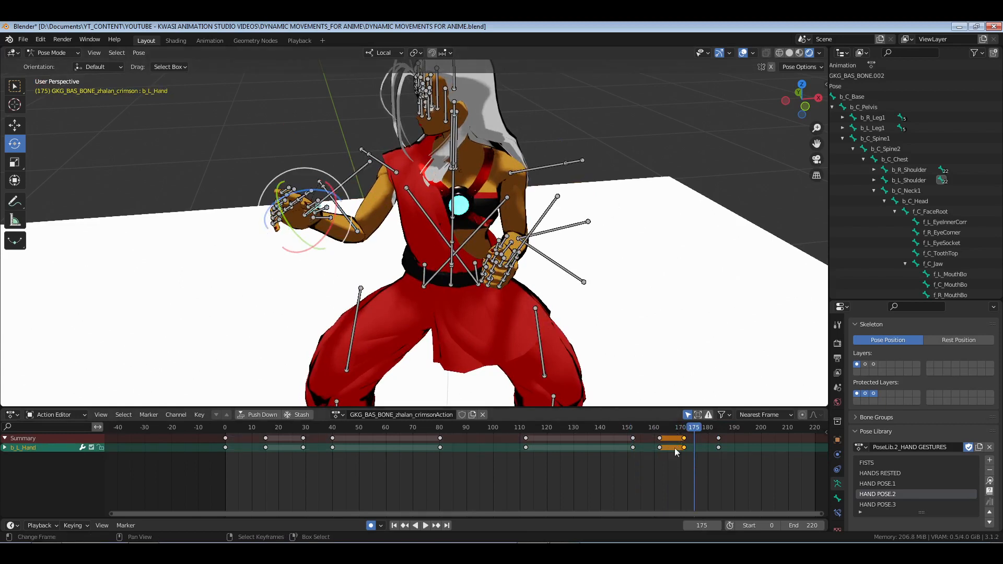
key("shift+s")
left_click(607, 460)
key("space")
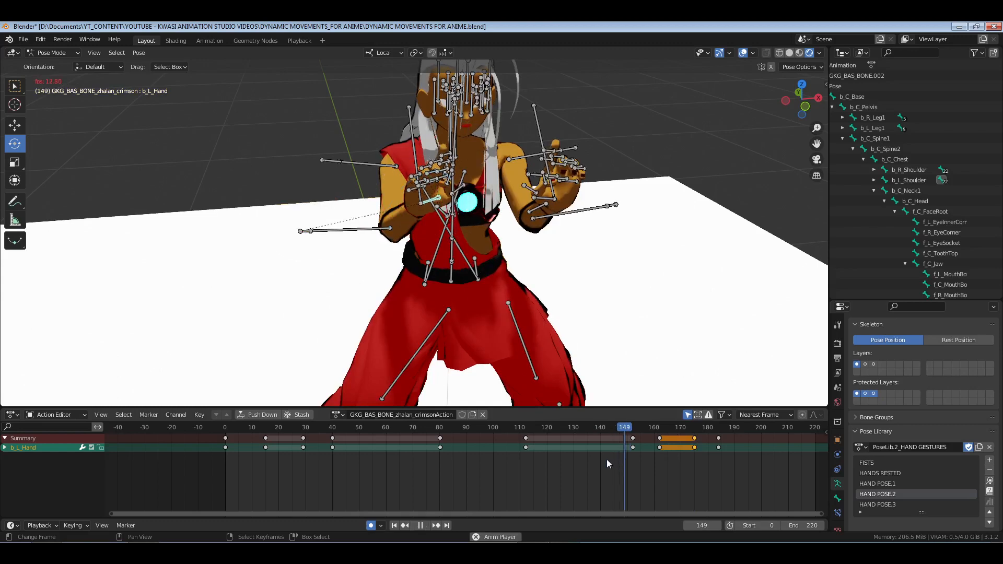
key("space")
Save the file and play the animation from frame 0 in camera view with the overlays hidden
left_click_drag(592, 475, 223, 475)
key("alt+a")
key("ctrl+s")
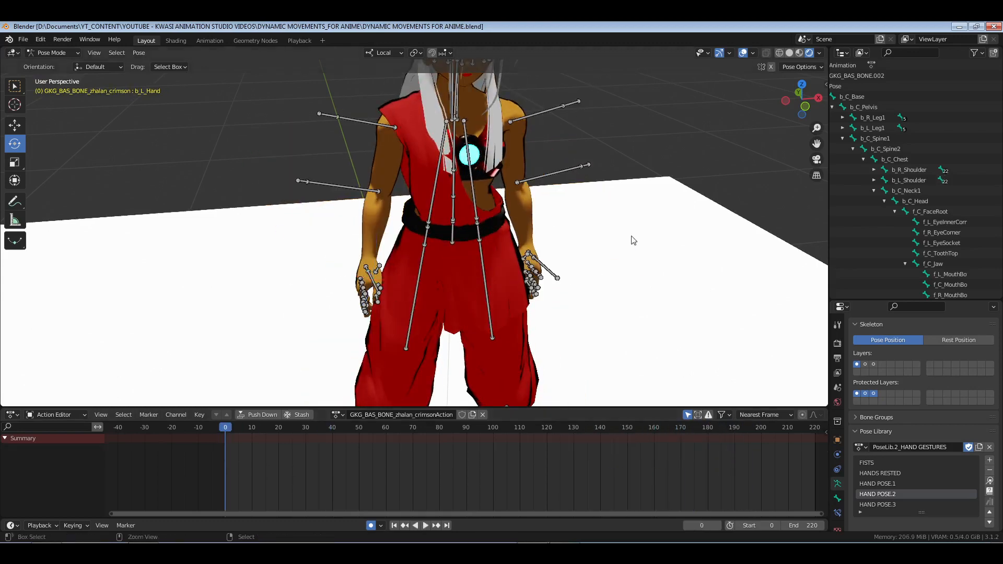
left_click(742, 53)
key("KP_0")
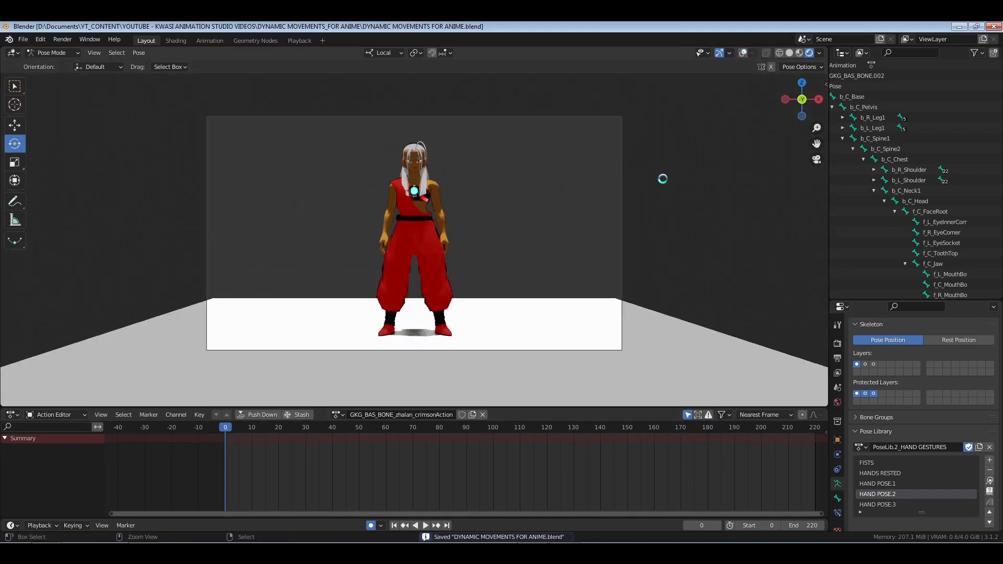
key("space")
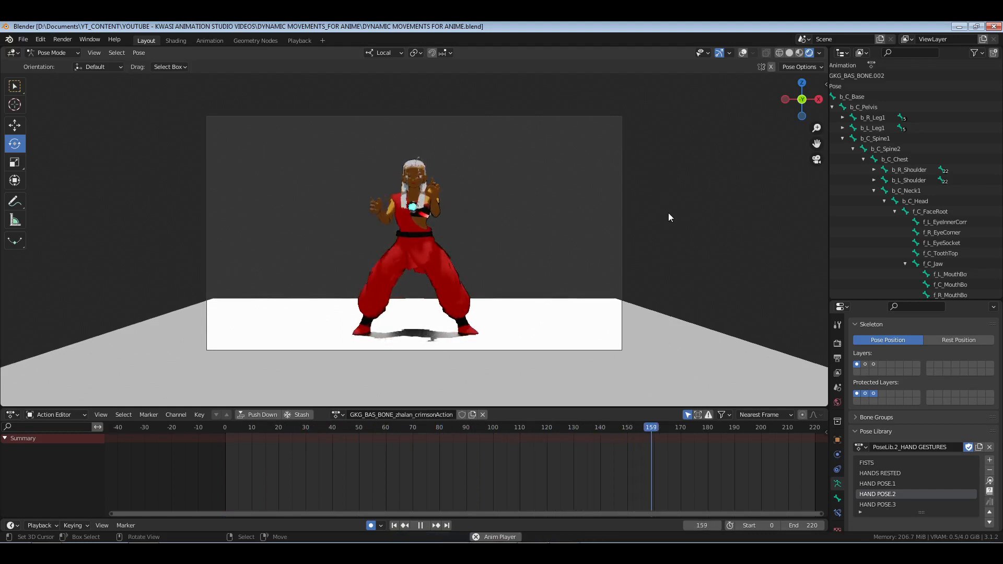
key("space")
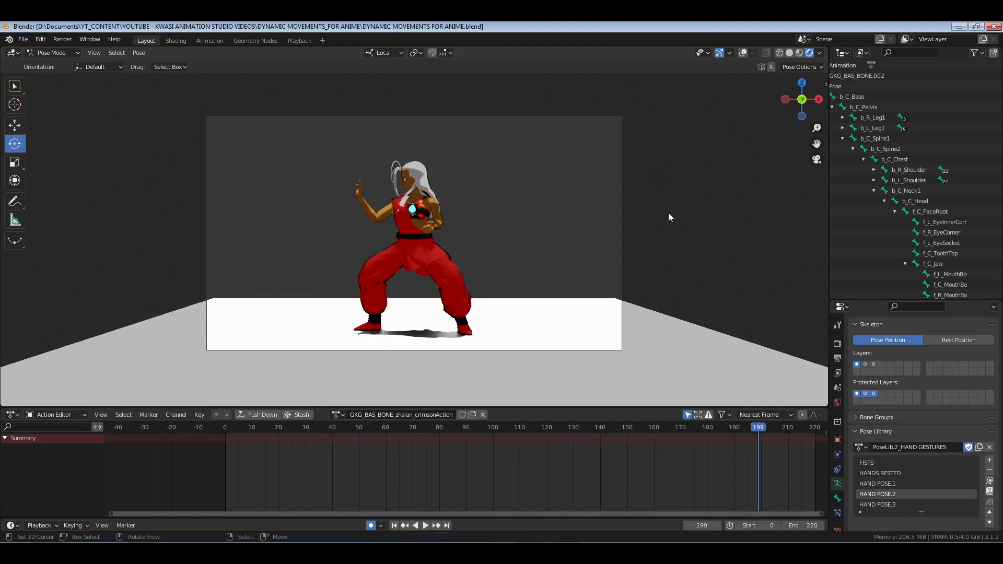
Show the overlays, delete the left upper arm's keyframe at frame 175, and replay the turn
left_click(675, 475)
mouse_move(685, 479)
left_mouse_down()
mouse_move(726, 486)
mouse_move(684, 491)
left_mouse_up()
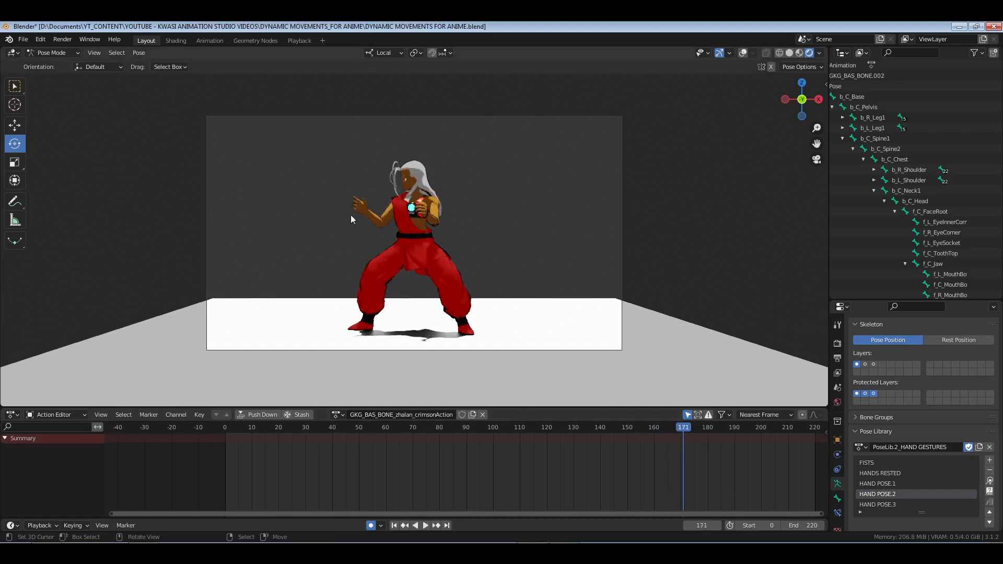
left_click(743, 53)
left_click(393, 204)
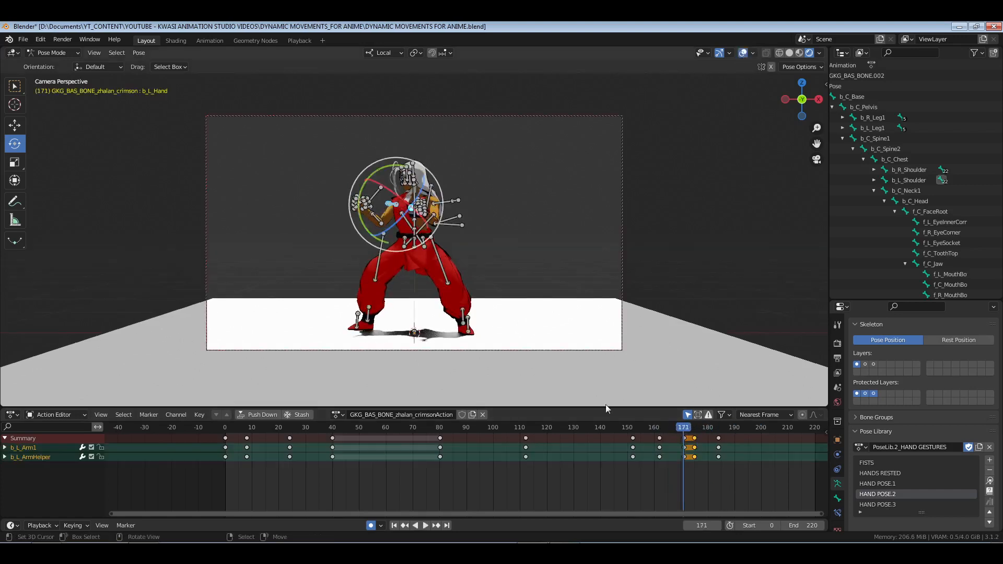
left_click_drag(677, 437, 689, 466)
key("x")
left_click(697, 467)
left_click(632, 465)
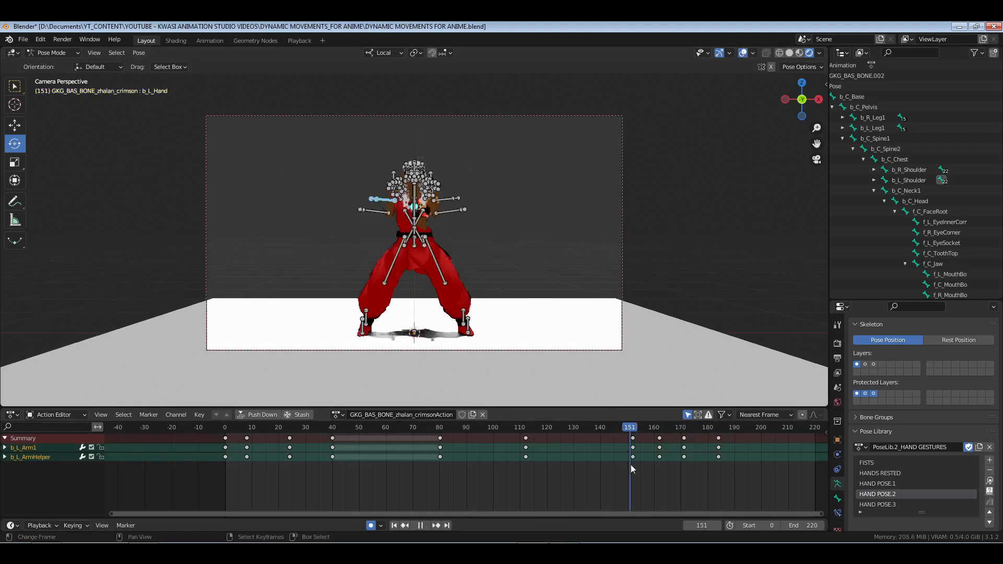
key("space")
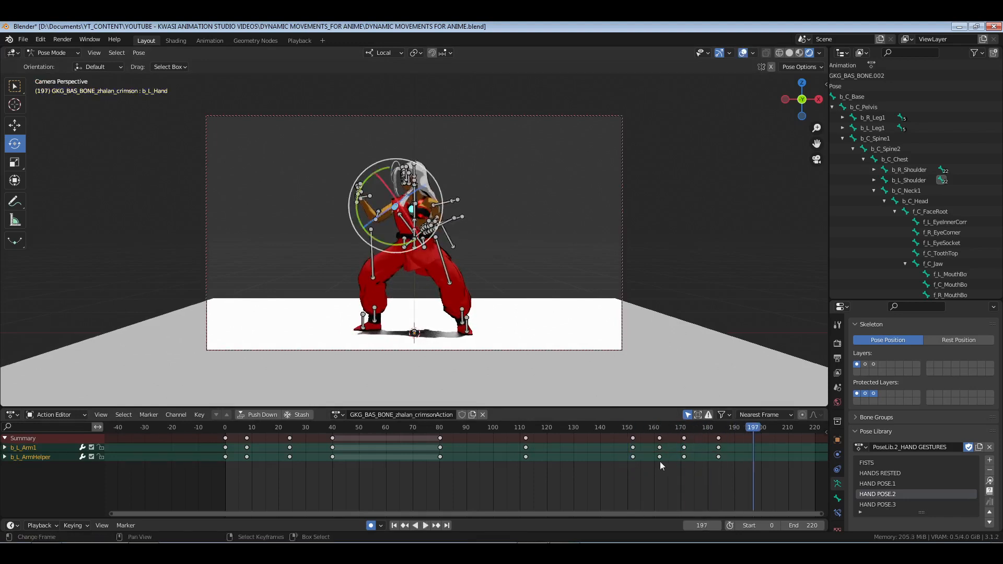
Move the left upper arm and arm helper keyframes at frame 171 to frame 175 and replay the turn
key("shift+ctrl+space")
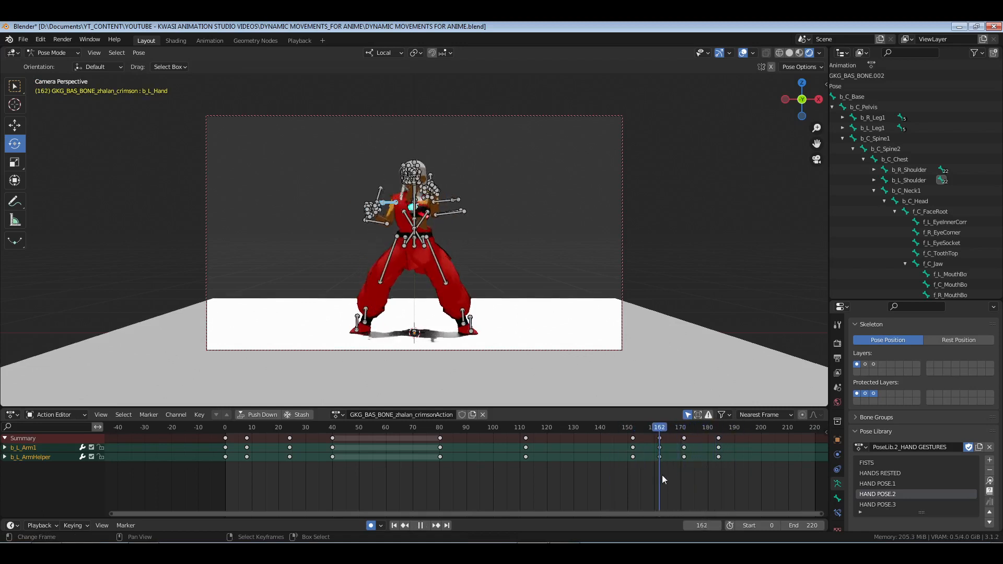
key("space")
left_click(684, 438)
key("g")
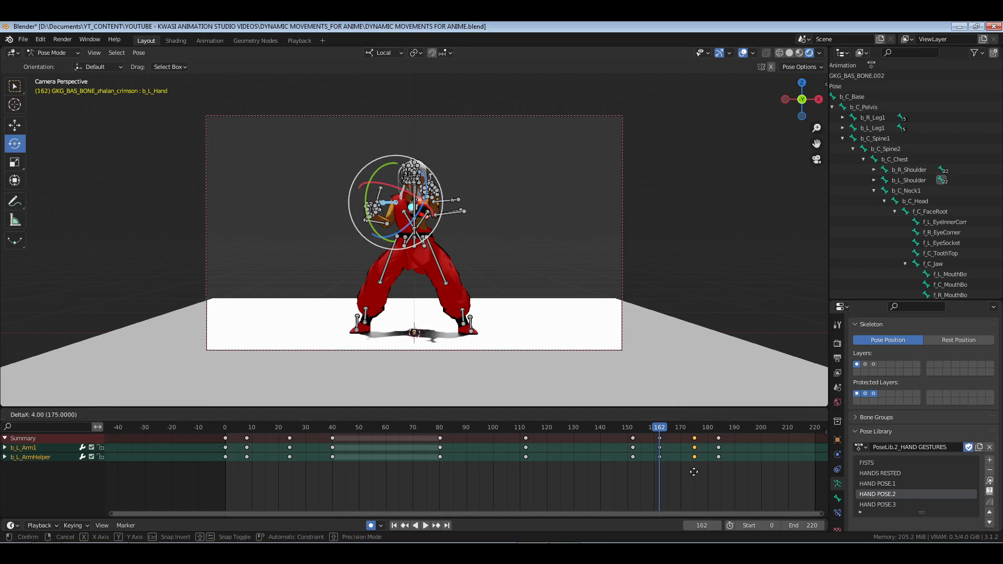
left_click(699, 472)
key("space")
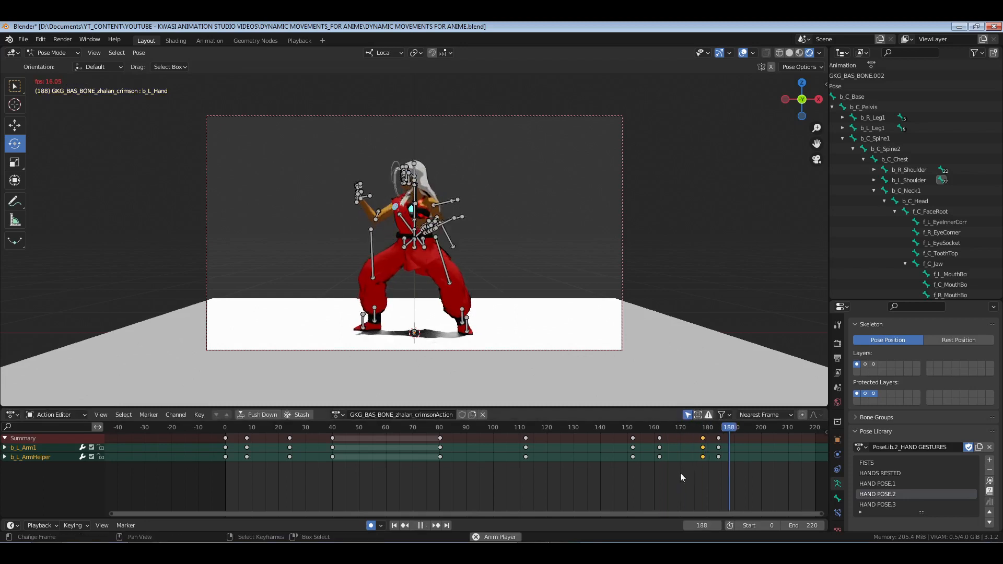
key("g")
left_click(684, 466)
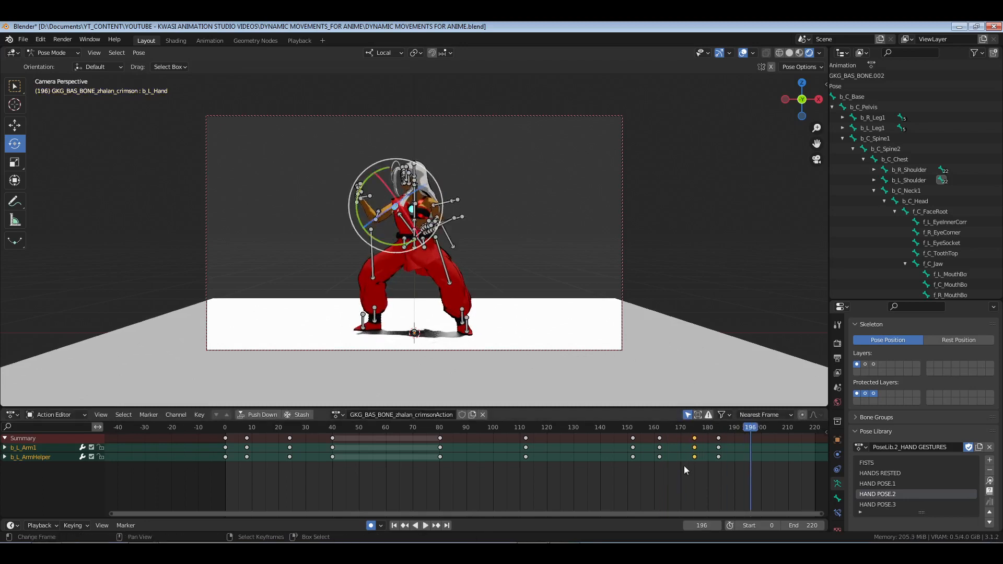
key("shift+ctrl+space")
key("space")
Return to frame 0, hide the overlays, save the file and play the animation in camera view
left_click_drag(525, 475, 171, 491)
left_click(641, 148)
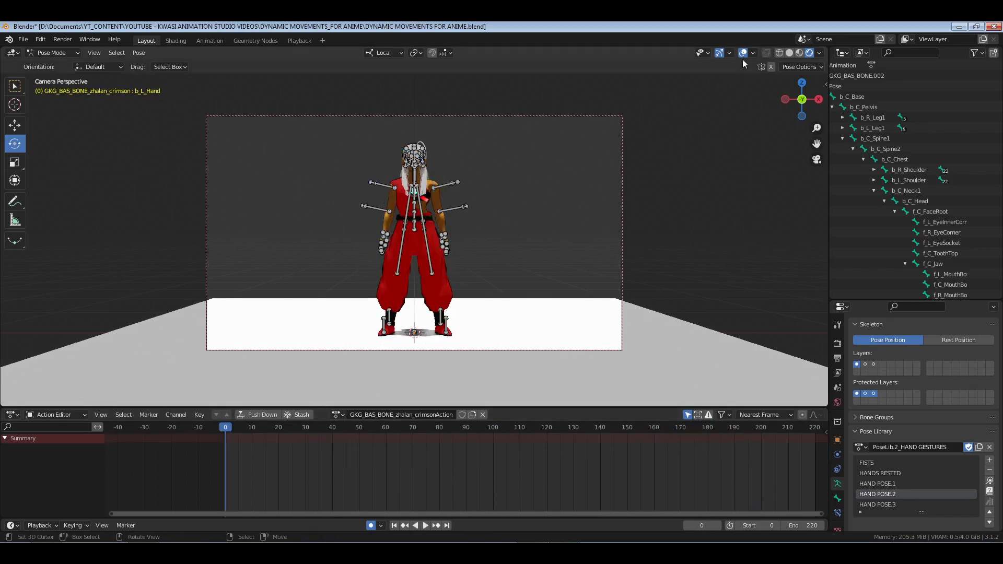
left_click(743, 53)
key("ctrl+s")
key("space")
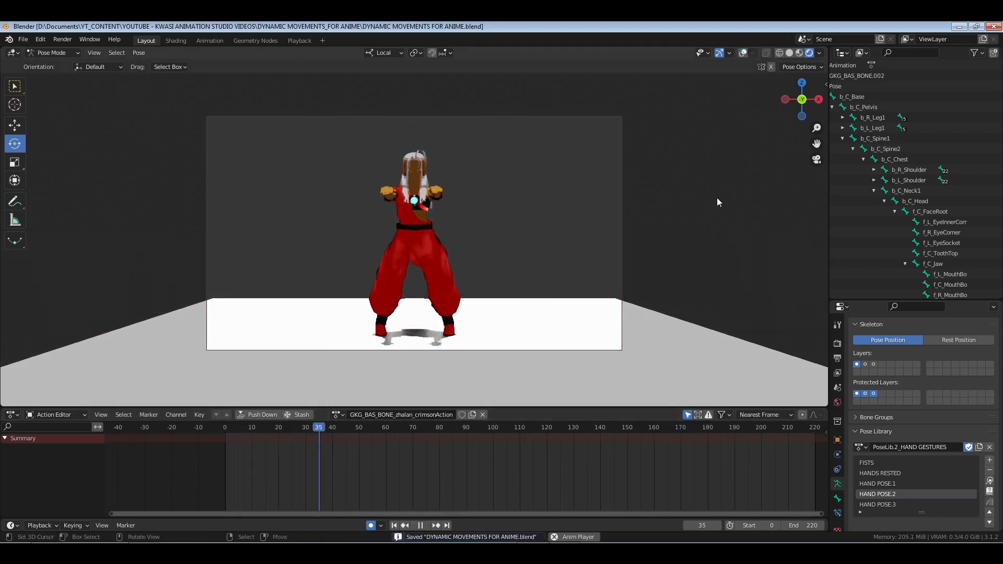
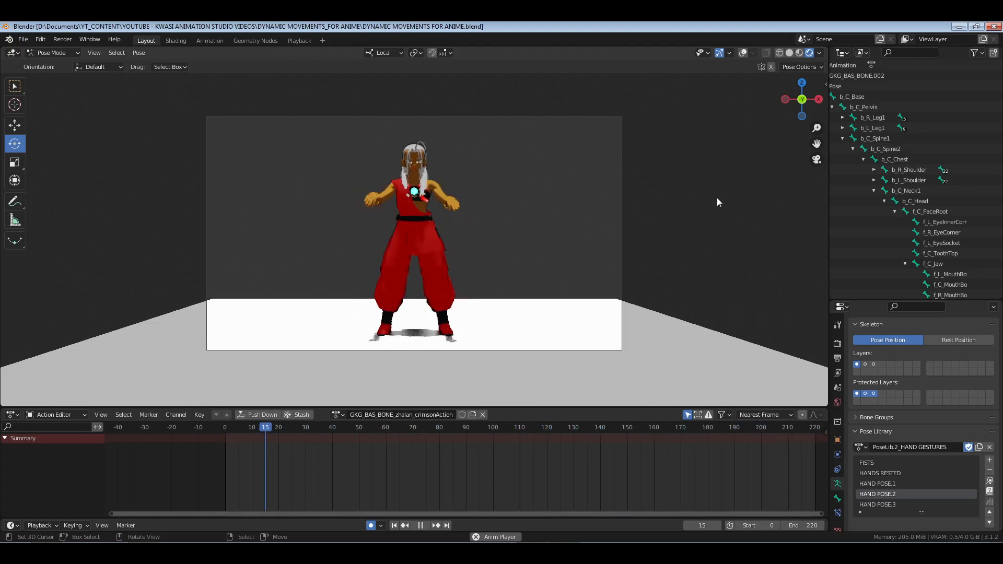
key("space")
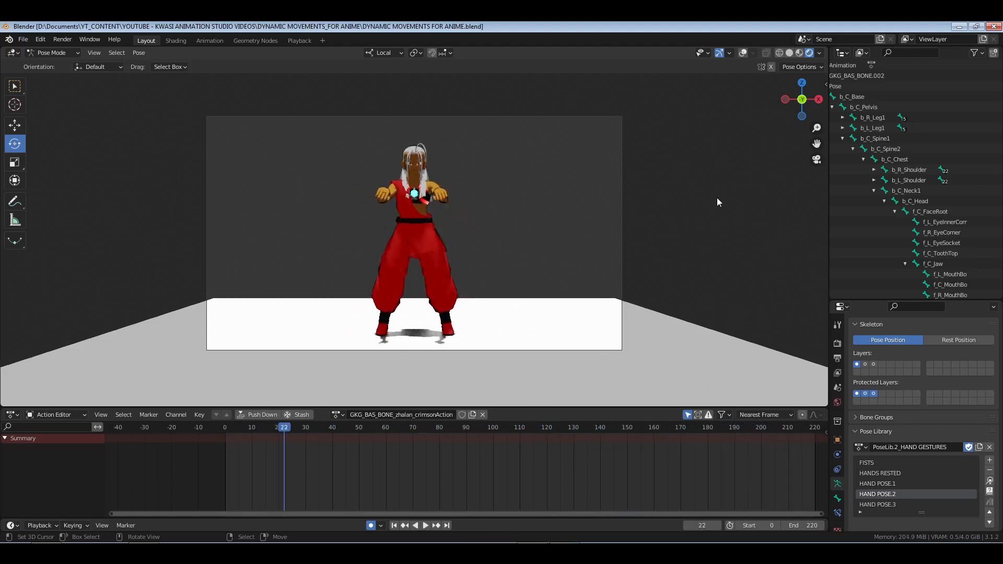
Switch the Action Editor area to the Graph Editor, view the curves of all bones, and deselect them
left_click(18, 416)
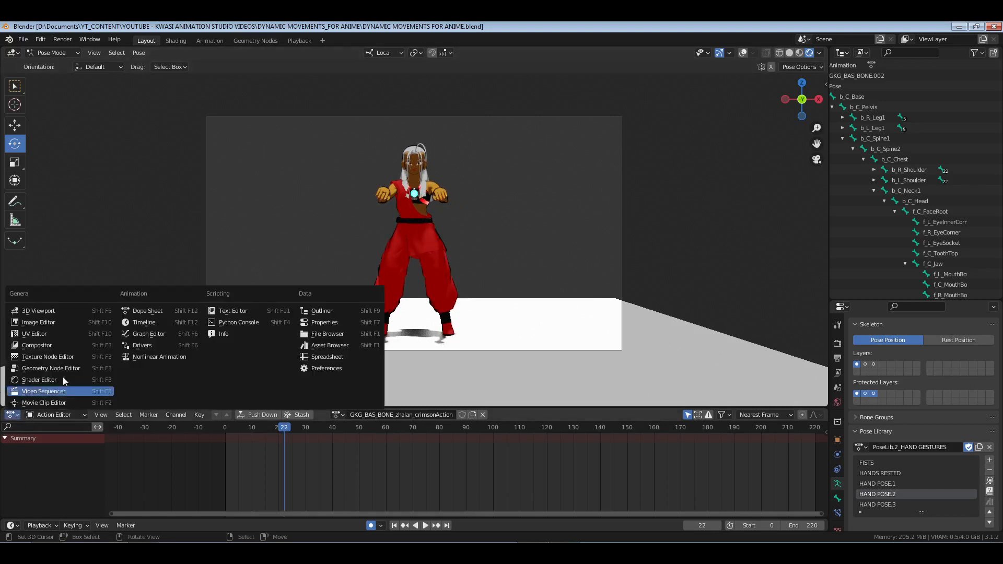
left_click(143, 334)
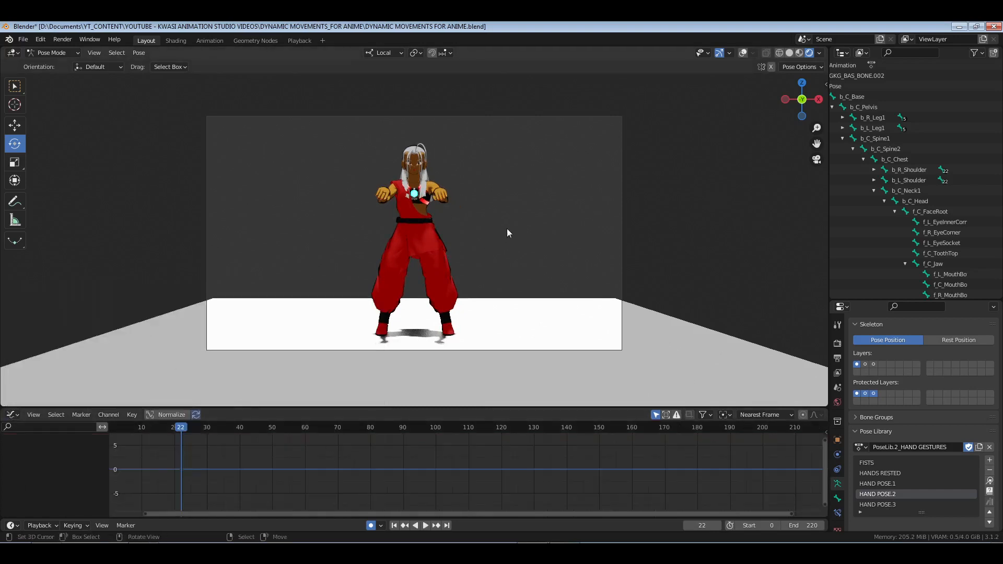
key("a")
key("alt+a")
key("a")
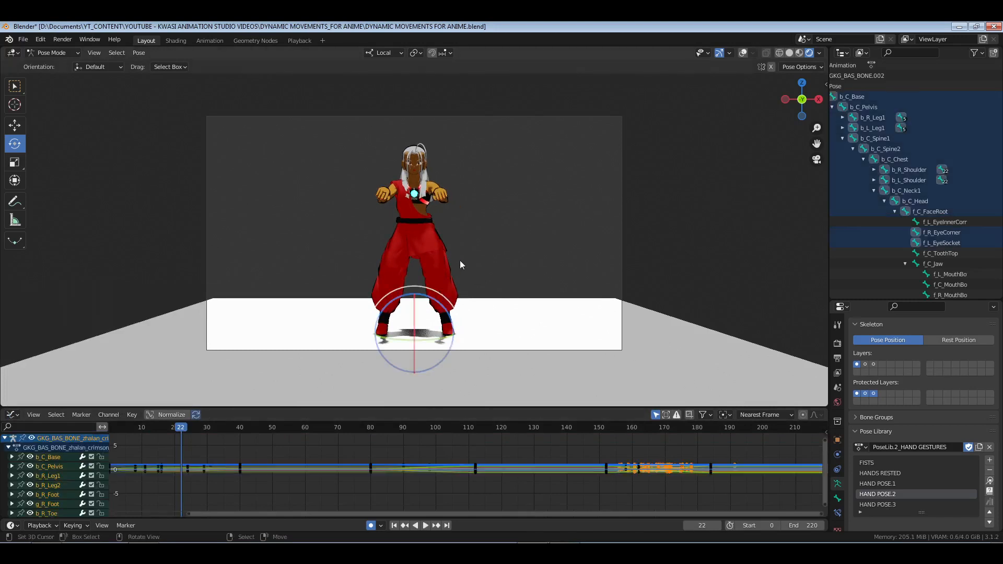
key("Home")
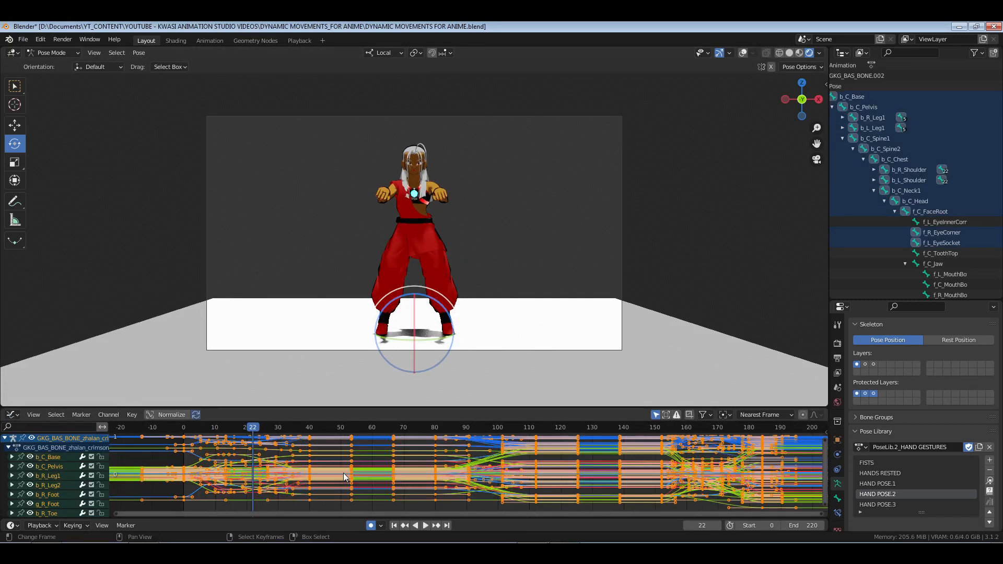
key("alt+a")
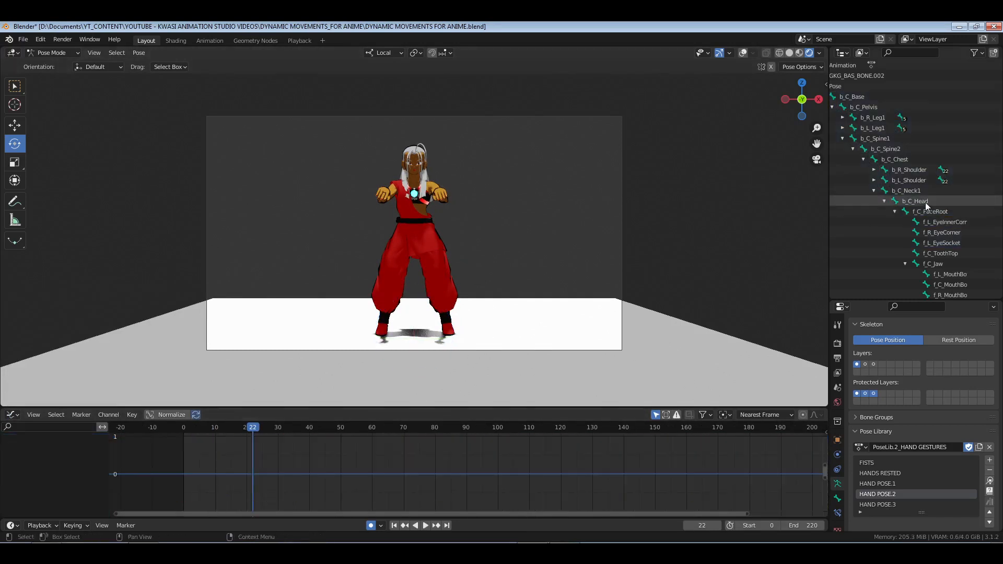
Examine the neck bone's X, Y and Z quaternion rotation curves and play the animation up to frame 152
left_click(917, 189)
key("Home")
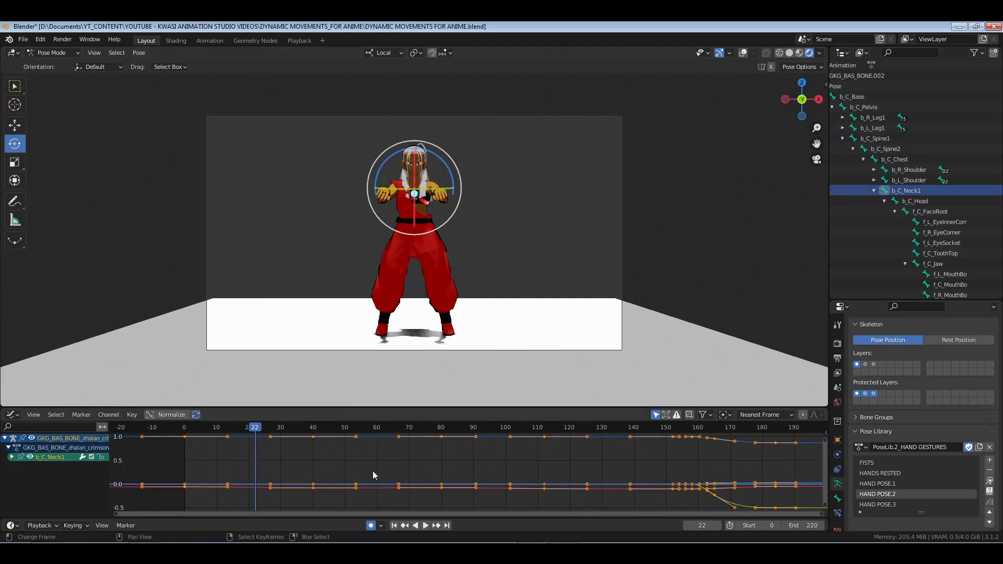
left_click(12, 457)
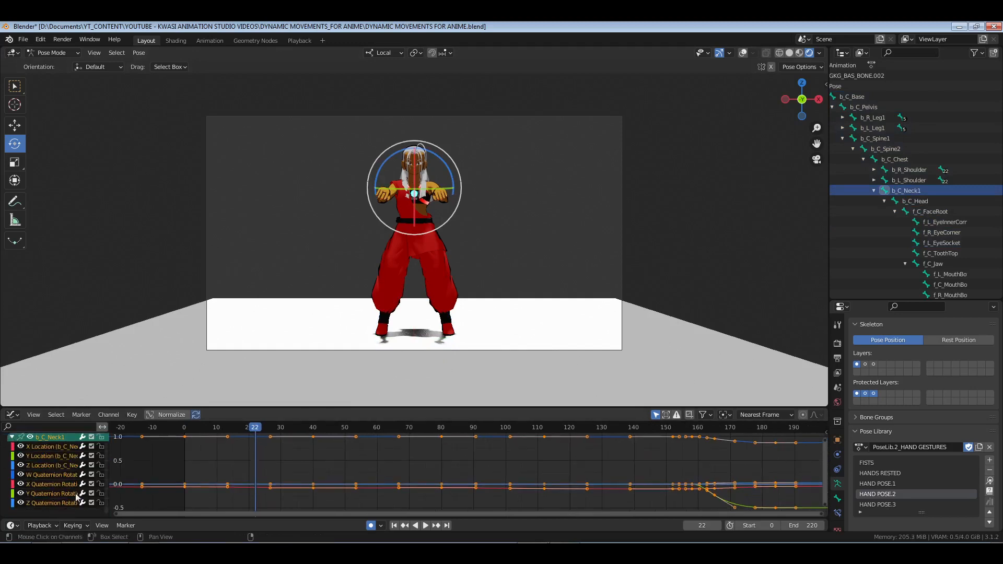
left_click(54, 501)
left_click(54, 494)
left_click(55, 486)
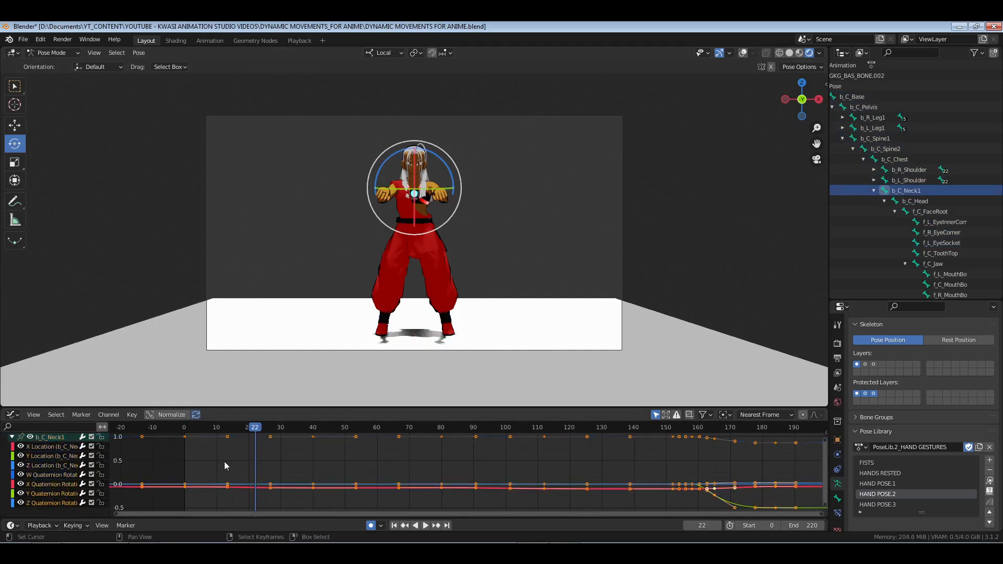
key("space")
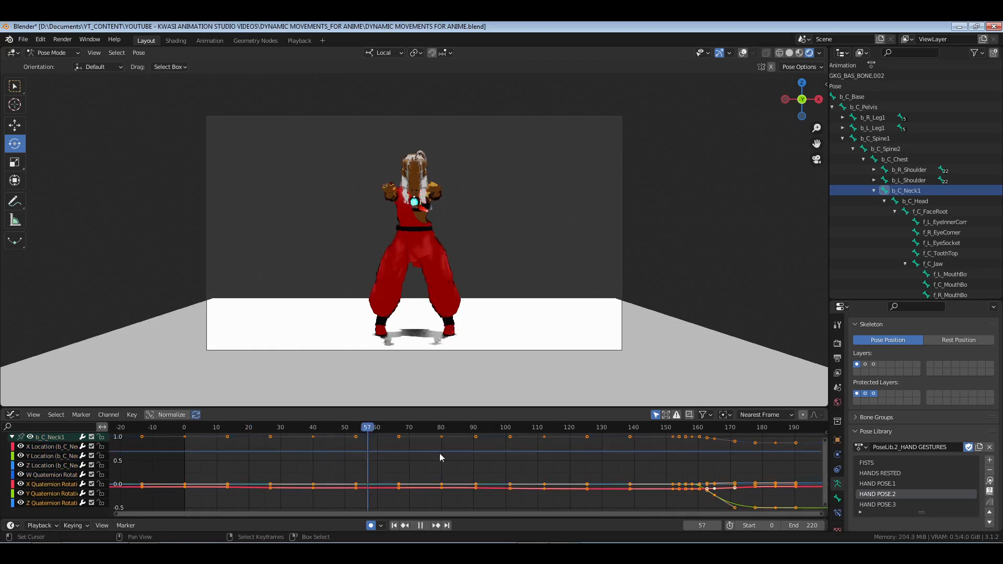
key("Escape")
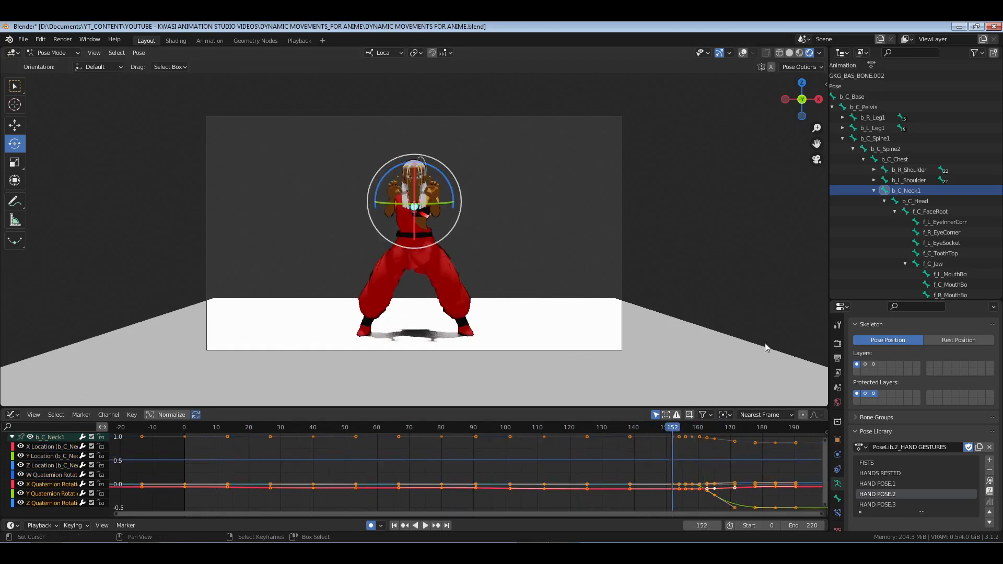
Examine the animation curves of the head bone and of both shoulder bones
scroll(934, 289, "down", 3)
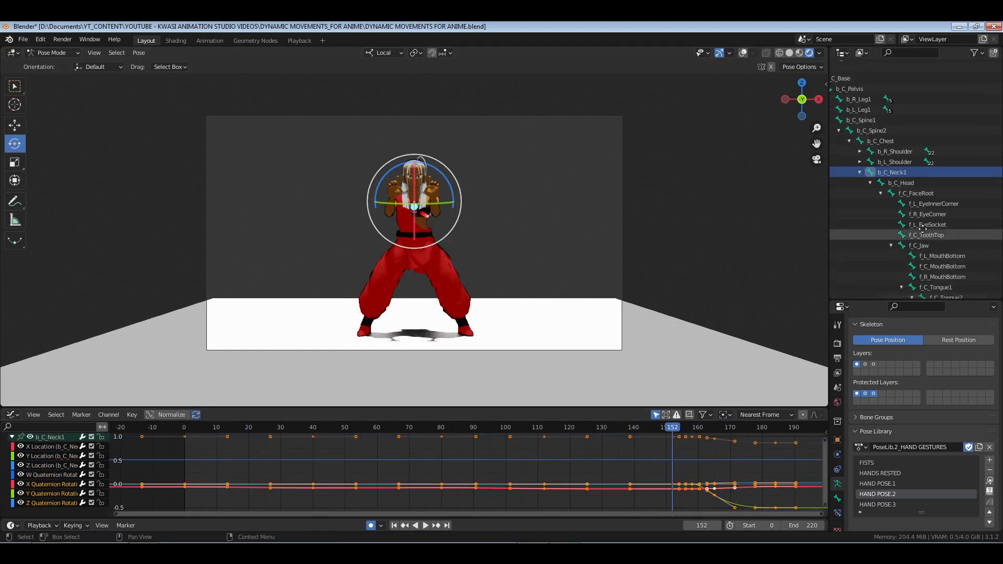
left_click(907, 168)
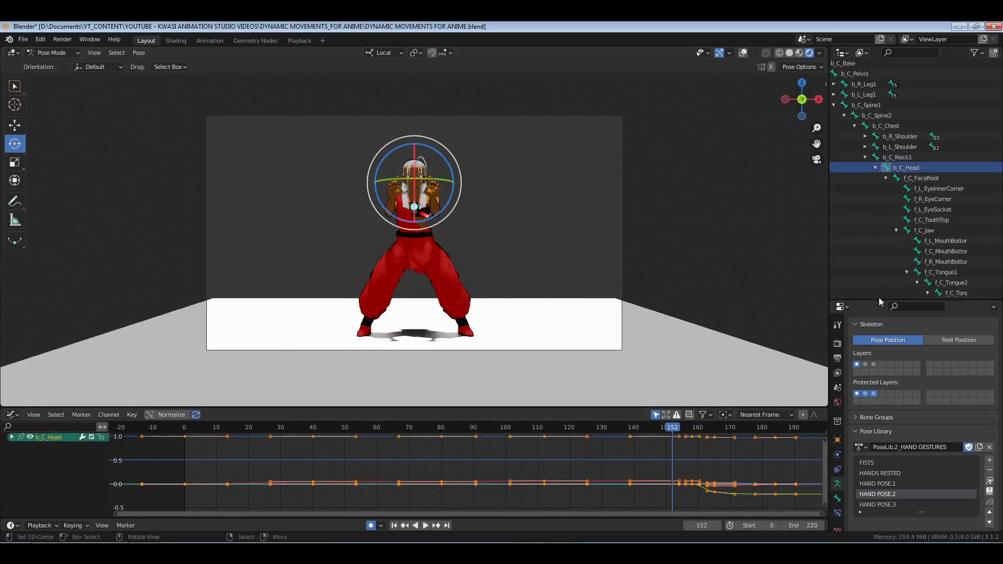
left_click(899, 137)
left_click(899, 147, "ctrl")
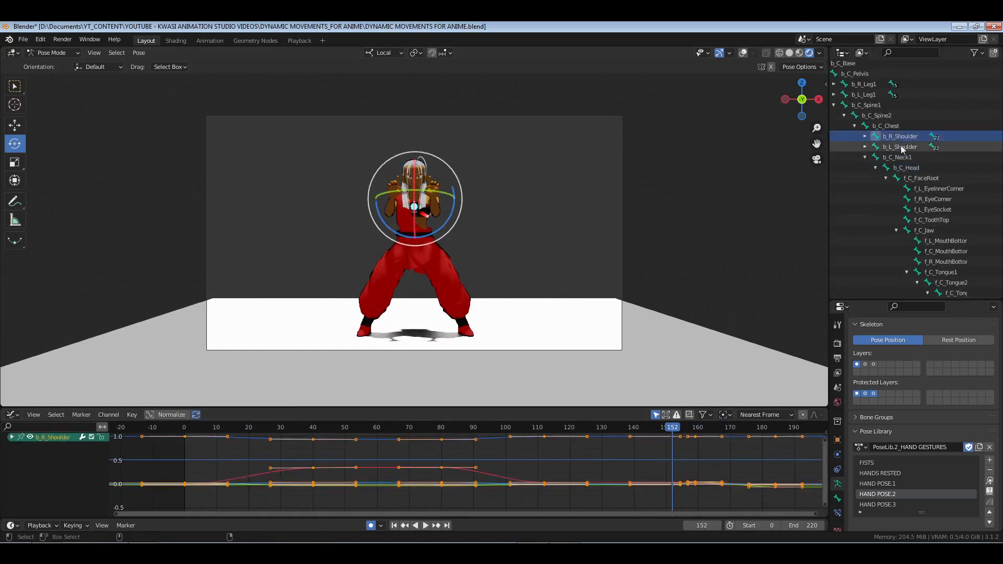
key("Home")
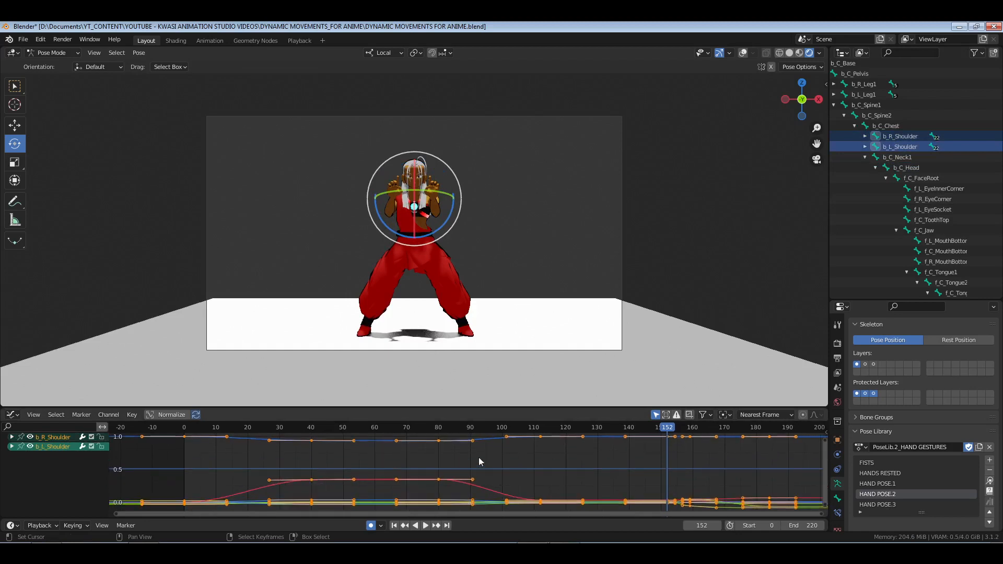
Select only the right shoulder bone, expand its channels and select its Y Quaternion Rotation curve
left_click(903, 138)
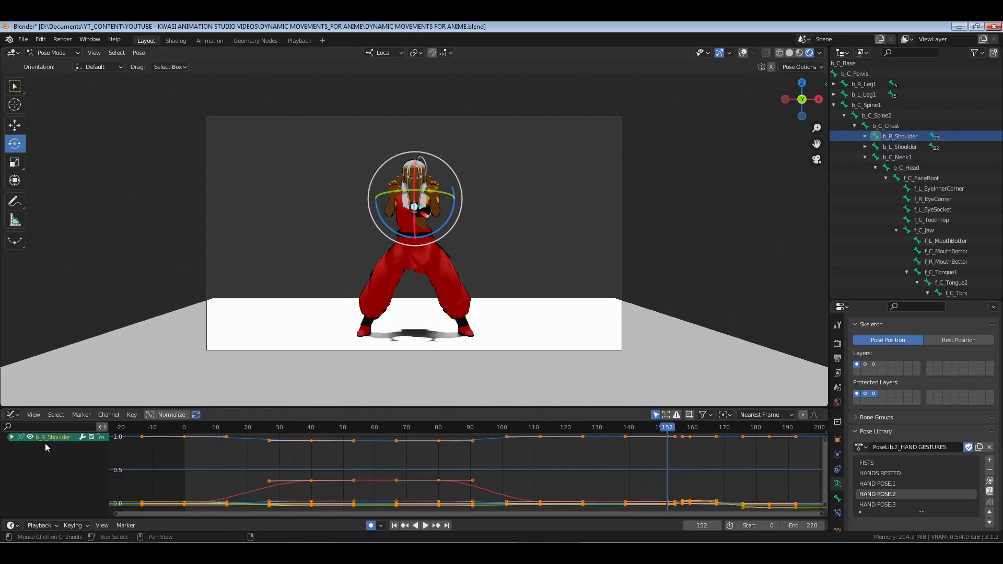
left_click(12, 437)
left_click(56, 503)
left_click(56, 486)
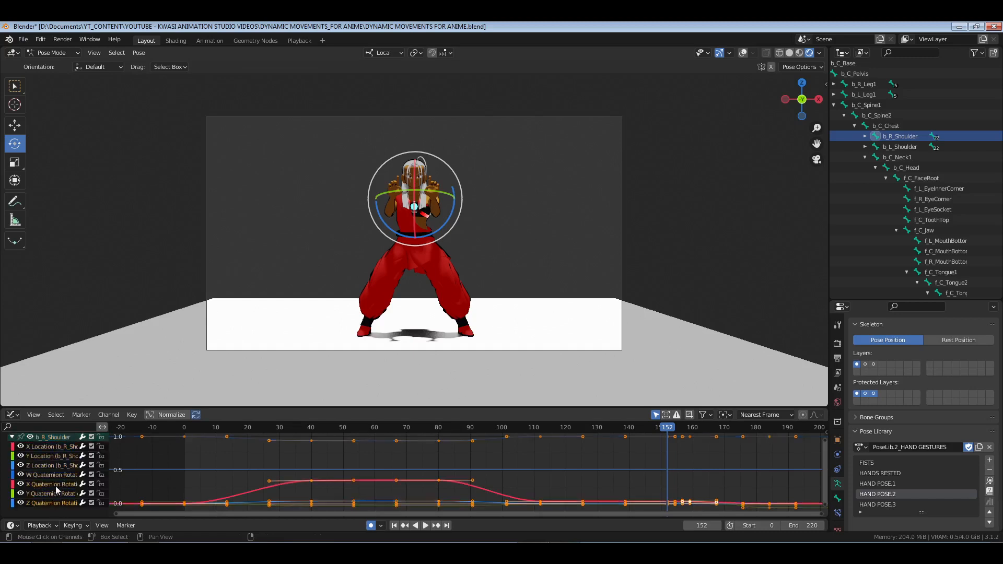
left_click(56, 496)
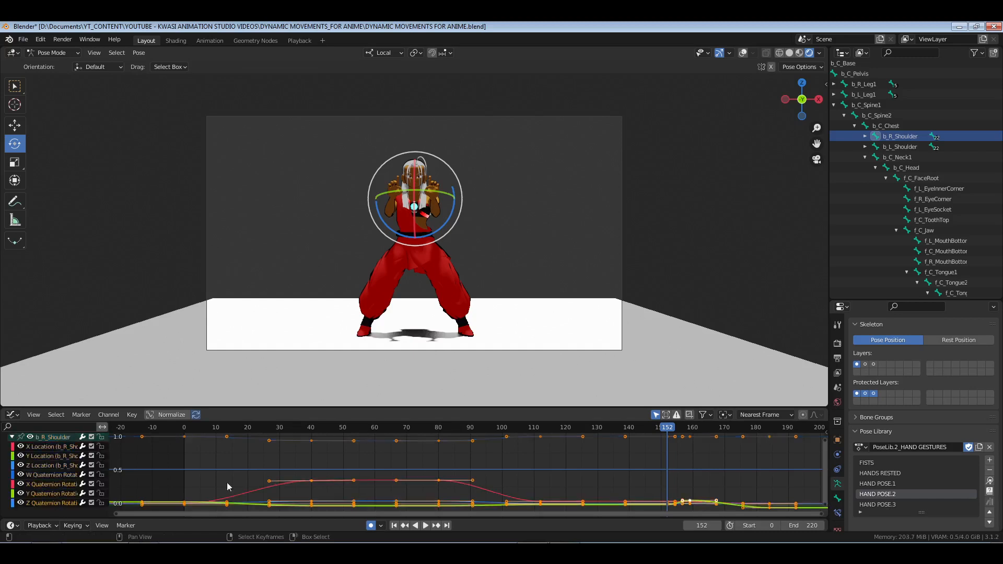
left_click(52, 494)
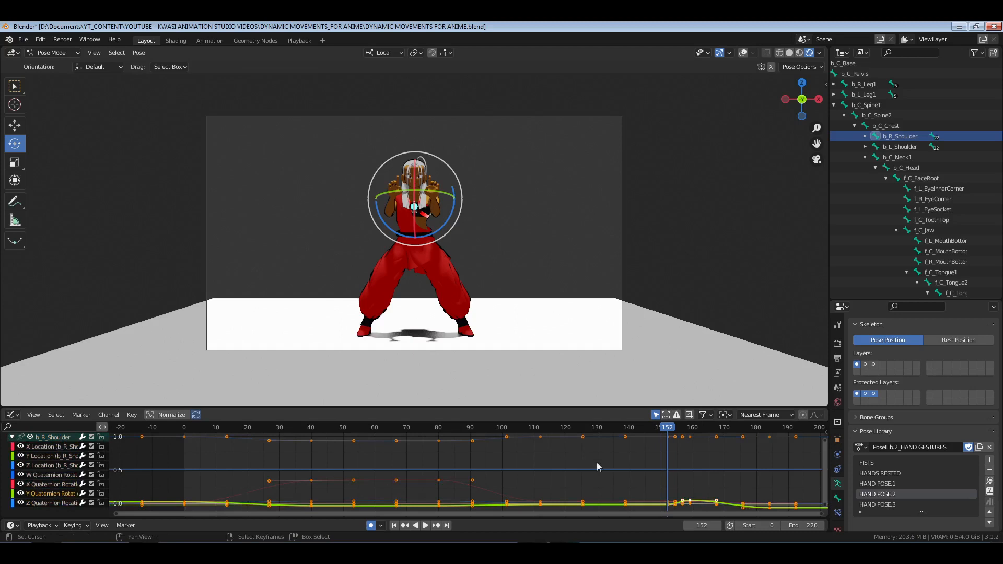
Enable showing only the selected curve's keyframes and frame the right shoulder's Y Quaternion Rotation curve
middle_click_drag(597, 462, 533, 448, "ctrl")
scroll(540, 494, "up", 5)
left_click(34, 414)
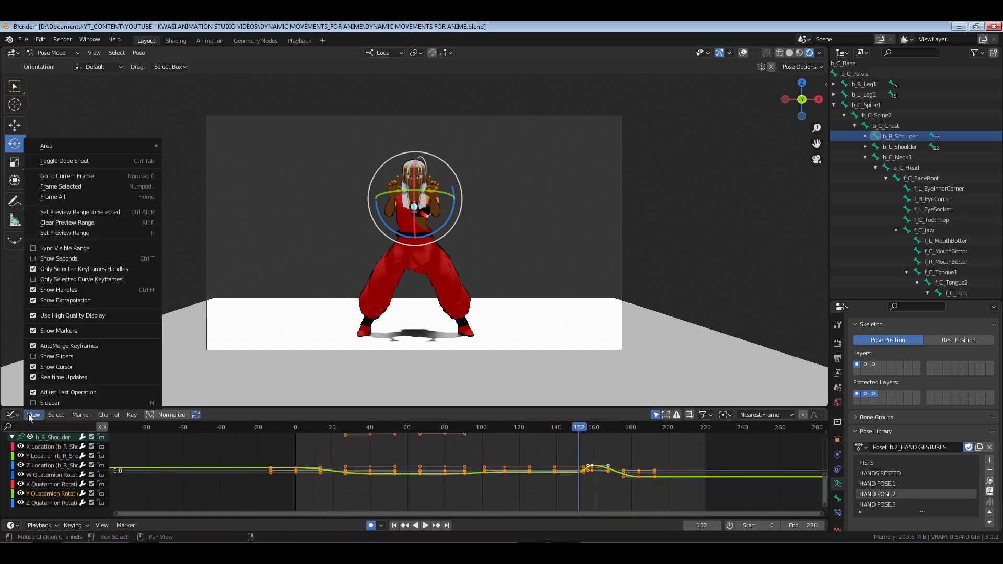
left_click(90, 280)
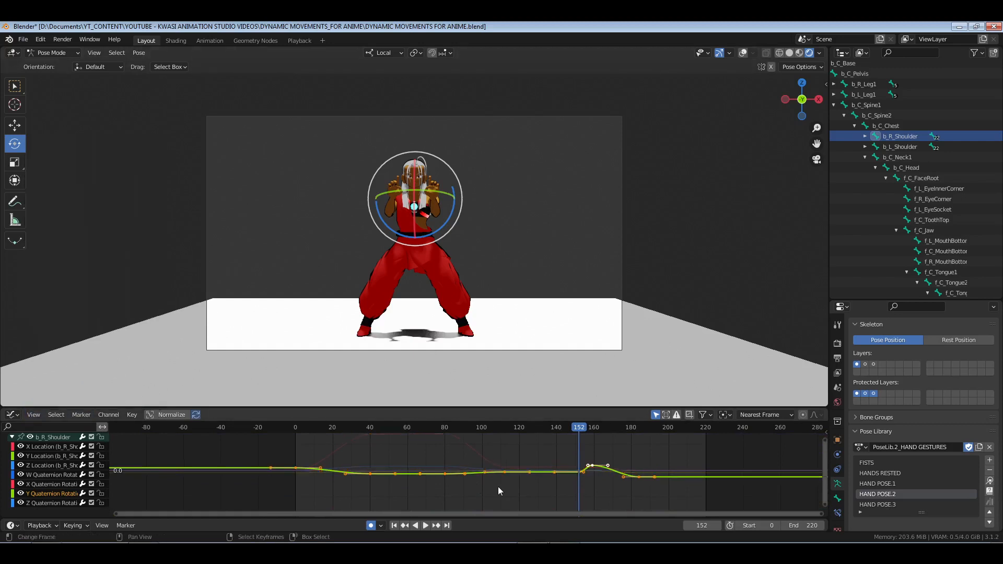
key("Home")
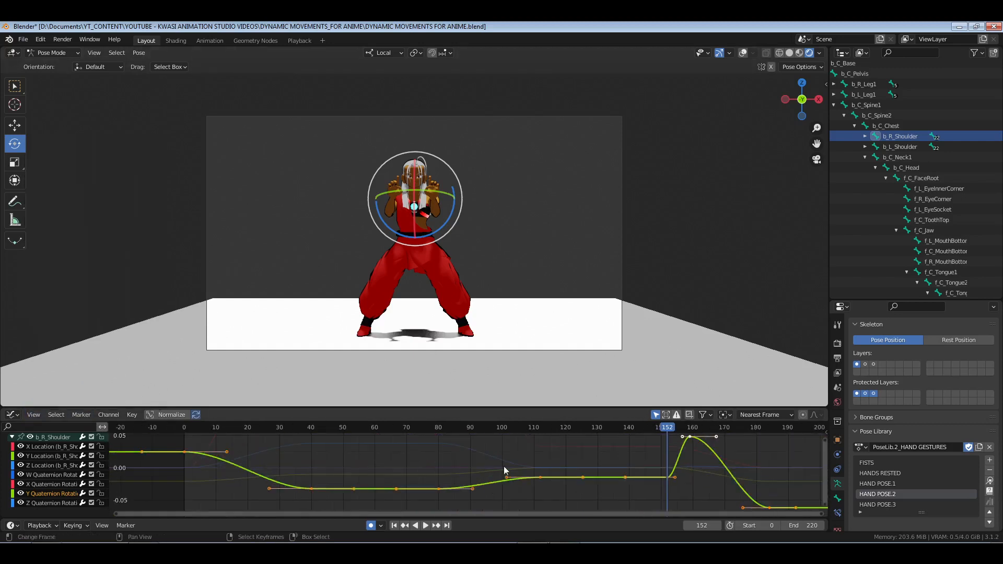
Set the right shoulder's Y rotation keyframes at frames 0 and 40 to Free handles and select the incoming handle at frame 40
mouse_move(218, 487)
left_mouse_down()
mouse_move(294, 497)
mouse_move(205, 496)
left_mouse_up()
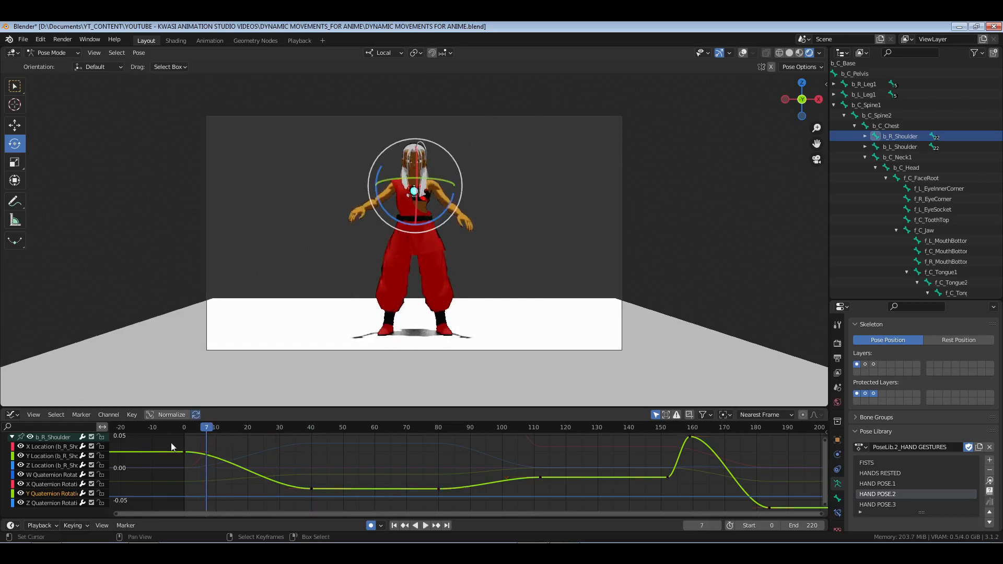
left_click_drag(171, 444, 338, 501)
key("v")
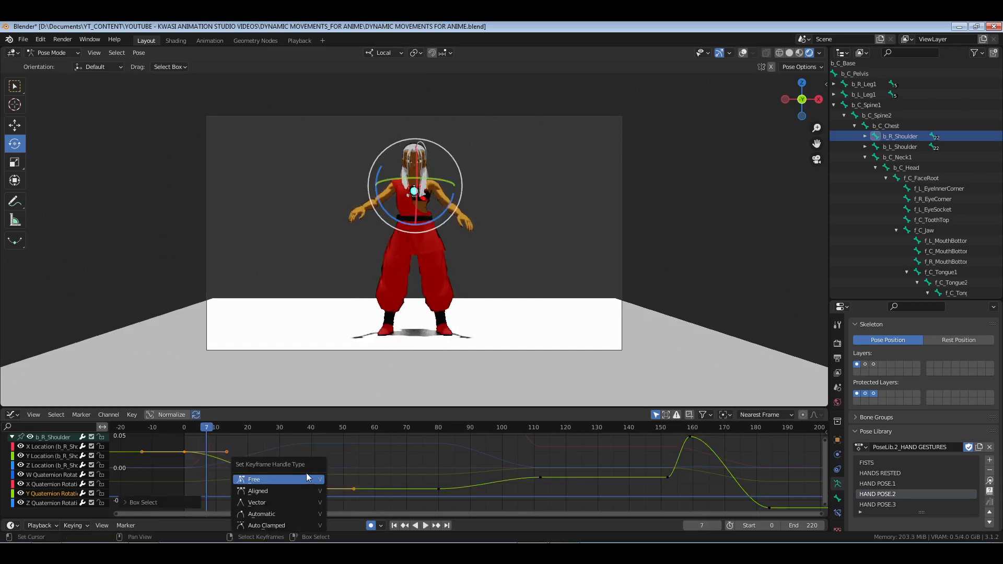
left_click(307, 472)
left_click(265, 491)
middle_click_drag(329, 478, 371, 465)
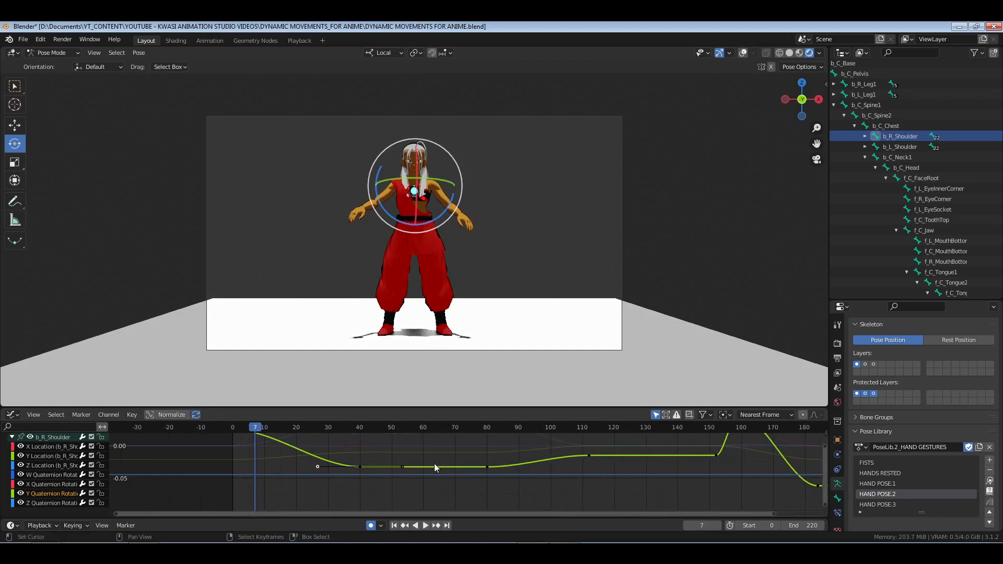
Add the left shoulder bone to the selection, expand its channels and frame both shoulders' Y Quaternion Rotation curves together
left_click(899, 147, "ctrl")
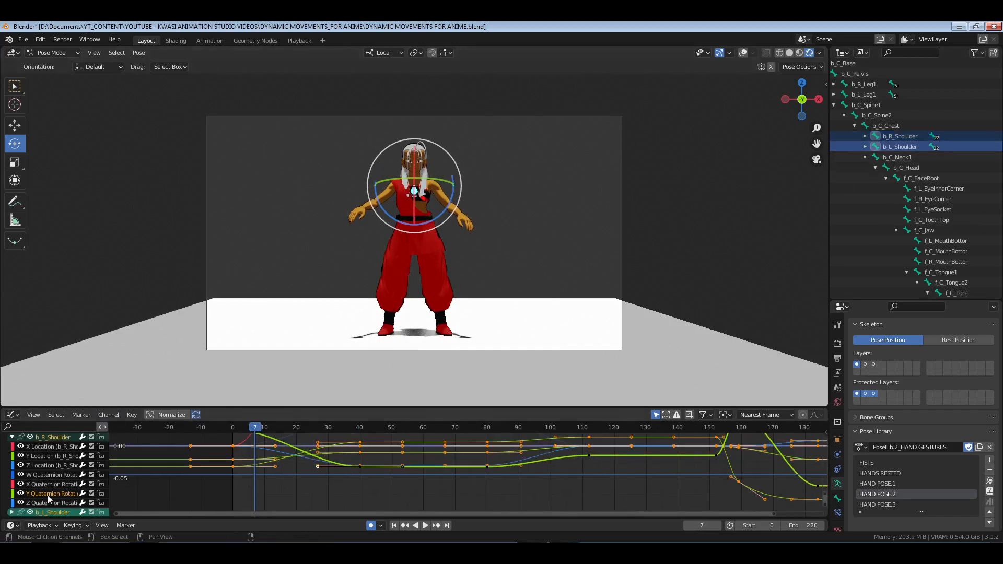
middle_click_drag(296, 486, 328, 438)
left_click(11, 513)
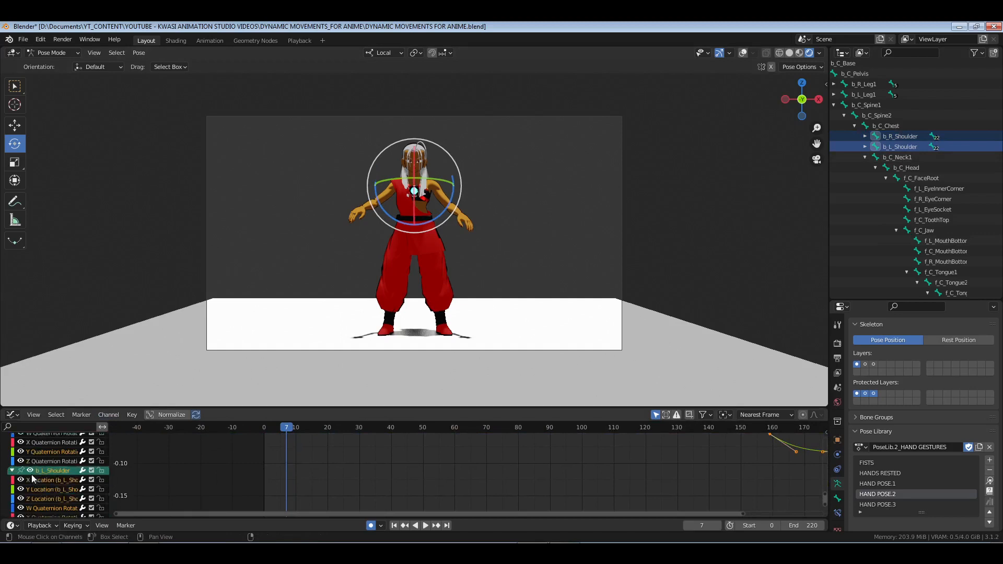
scroll(43, 483, "down", 4)
scroll(47, 492, "down", 3)
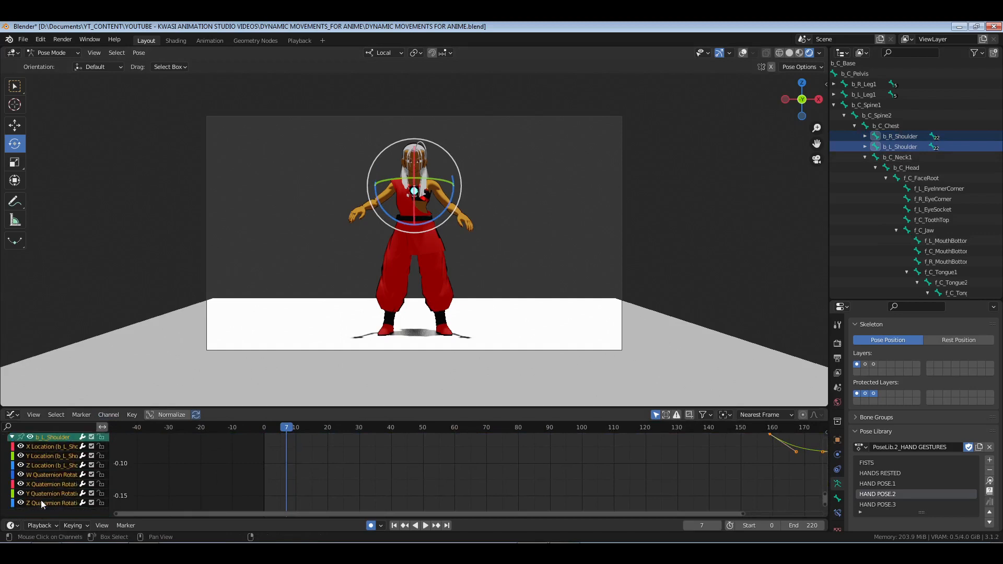
scroll(53, 493, "up", 6)
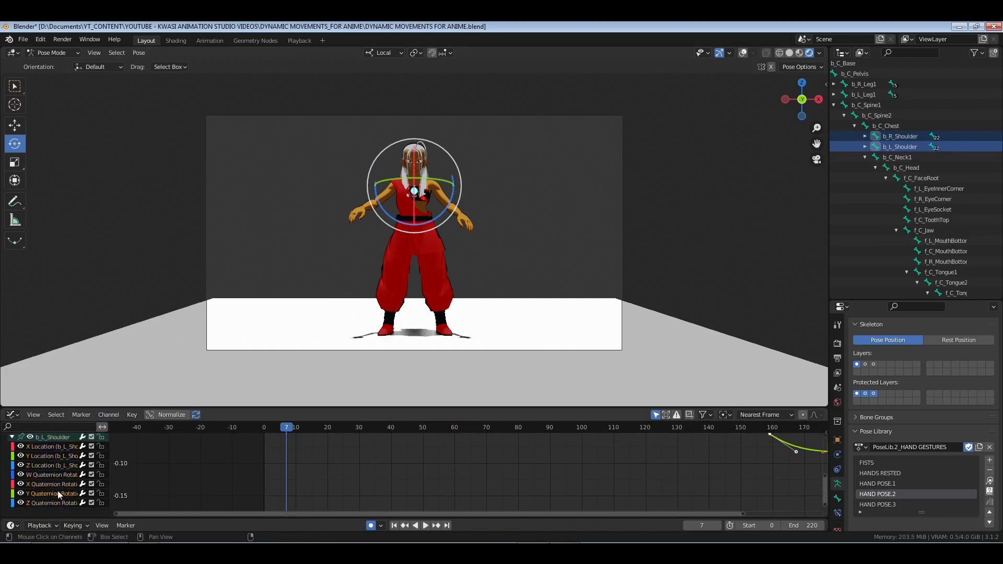
scroll(70, 496, "down", 4)
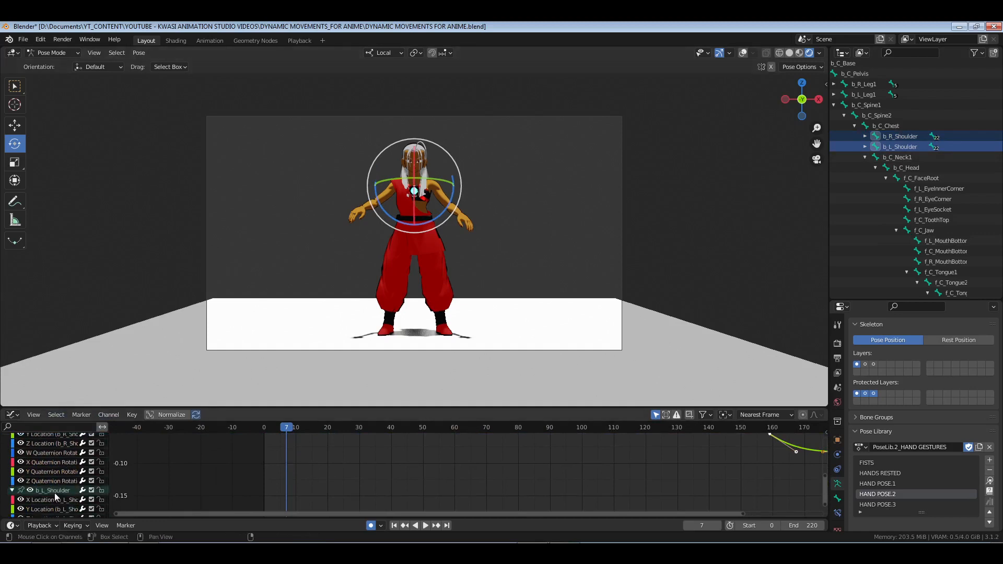
middle_click_drag(398, 465, 463, 499, "ctrl")
key("Home")
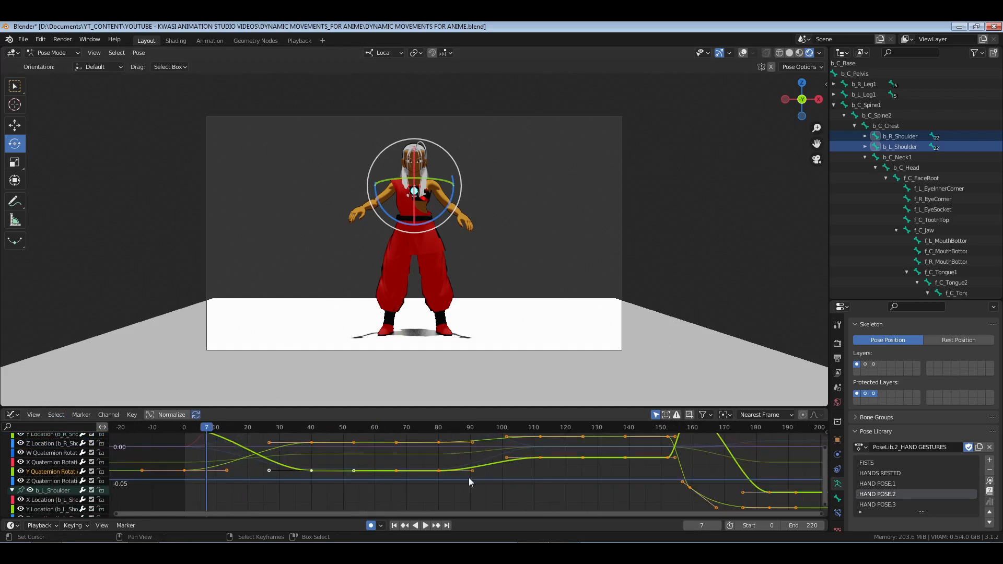
Set the keyframes at frames 0 and 40 on both shoulders' Y rotation curves to Free handles
key("alt+a")
left_click_drag(166, 431, 324, 497)
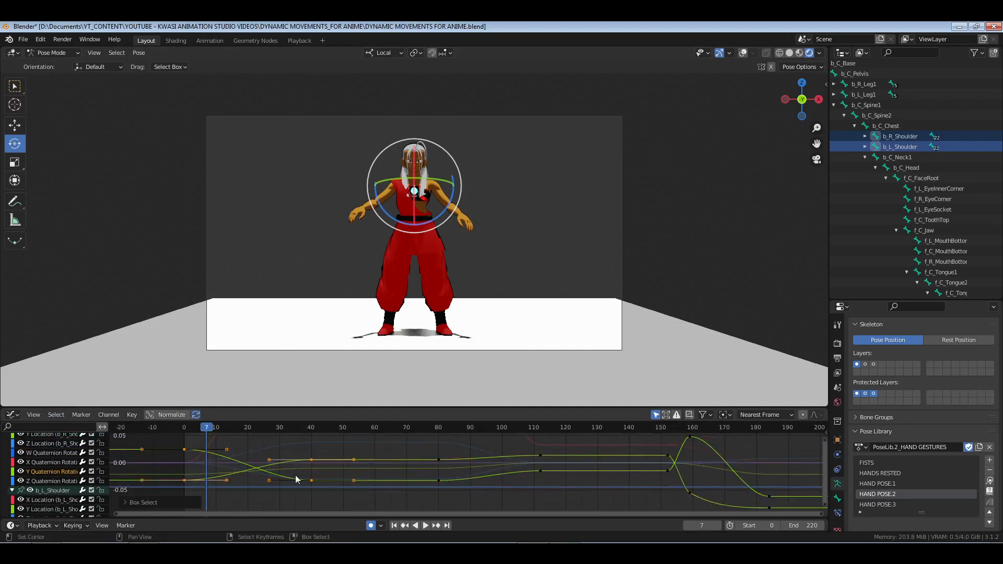
key("x")
left_click(273, 475)
key("ctrl+z")
key("v")
left_click(273, 475)
left_click(269, 476)
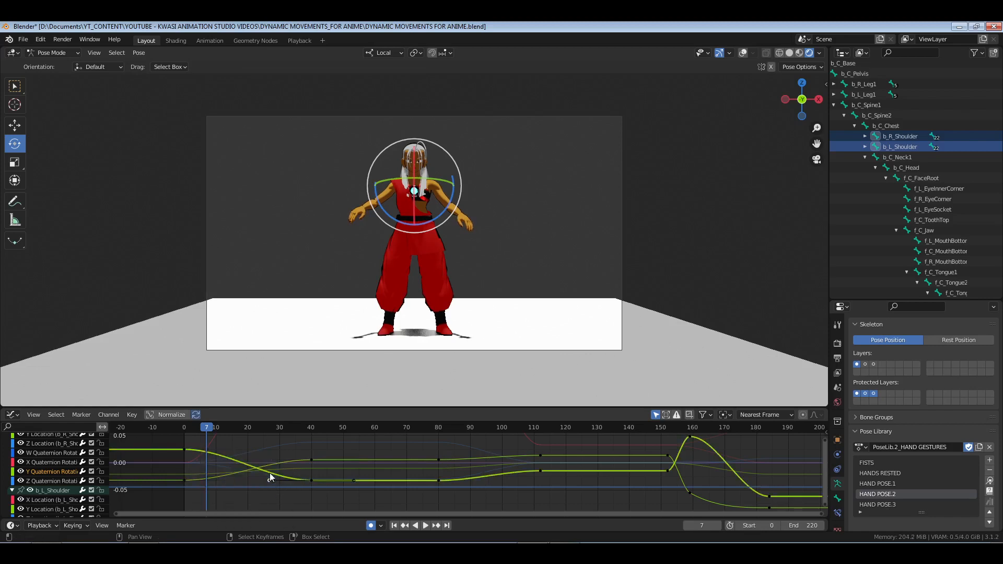
Set the left shoulder's incoming Y rotation handle at frame 40 to Free and try moving it
left_click(312, 460)
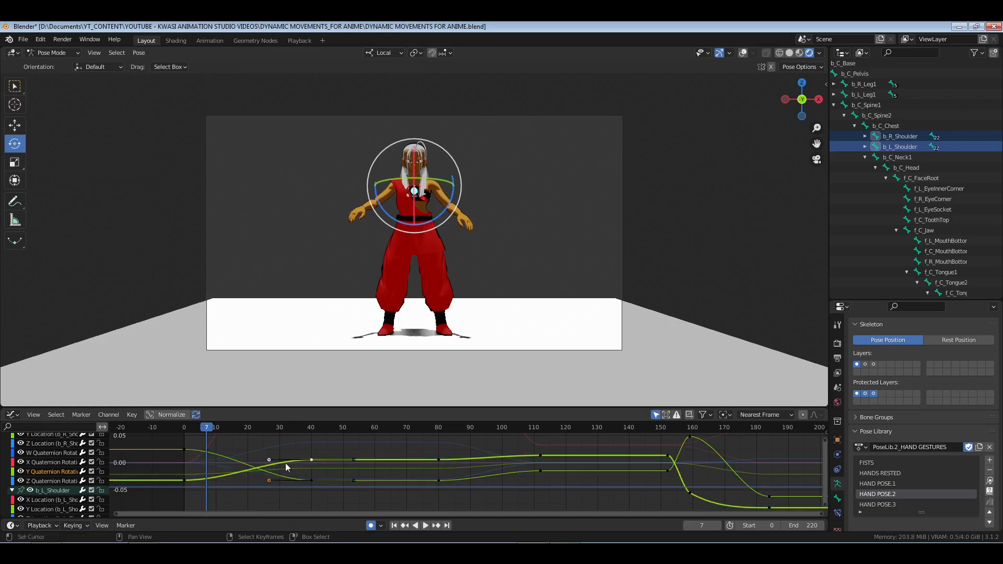
key("g")
right_click(281, 463)
key("v")
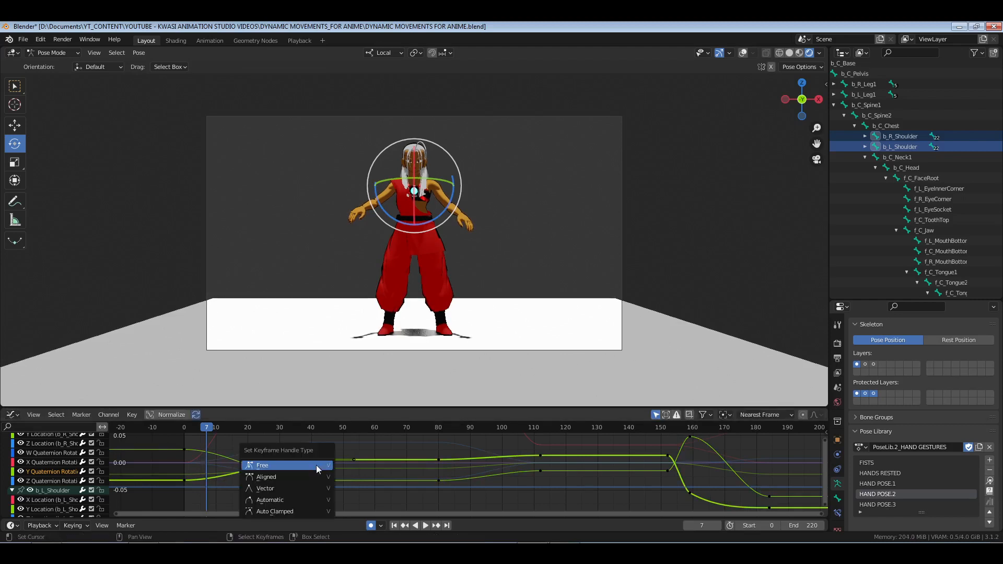
left_click(315, 465)
right_click(272, 460)
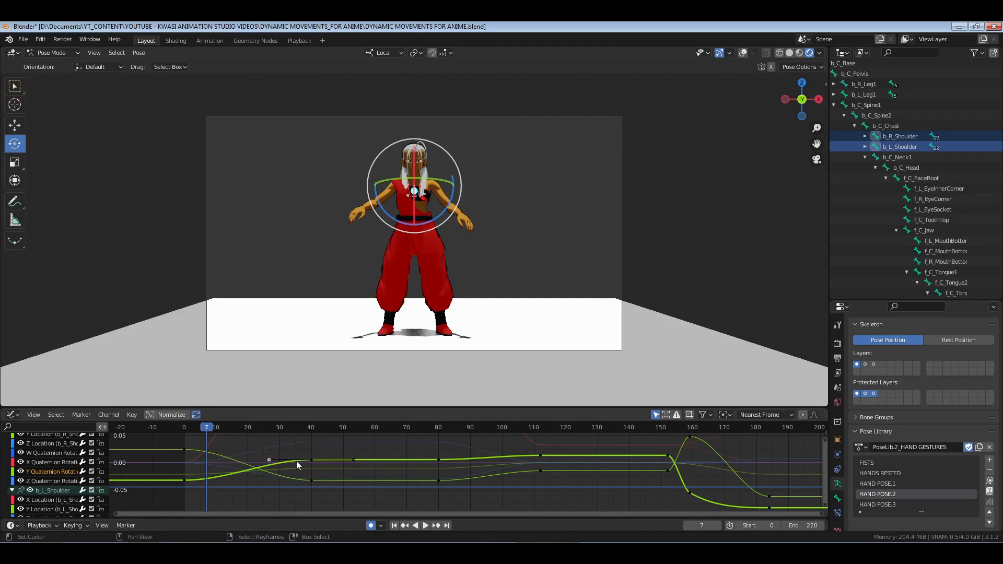
key("g")
right_click(304, 471)
Move the right shoulder's incoming Y rotation handle at frame 40 slightly lower and earlier to overshoot the key
right_click(312, 480)
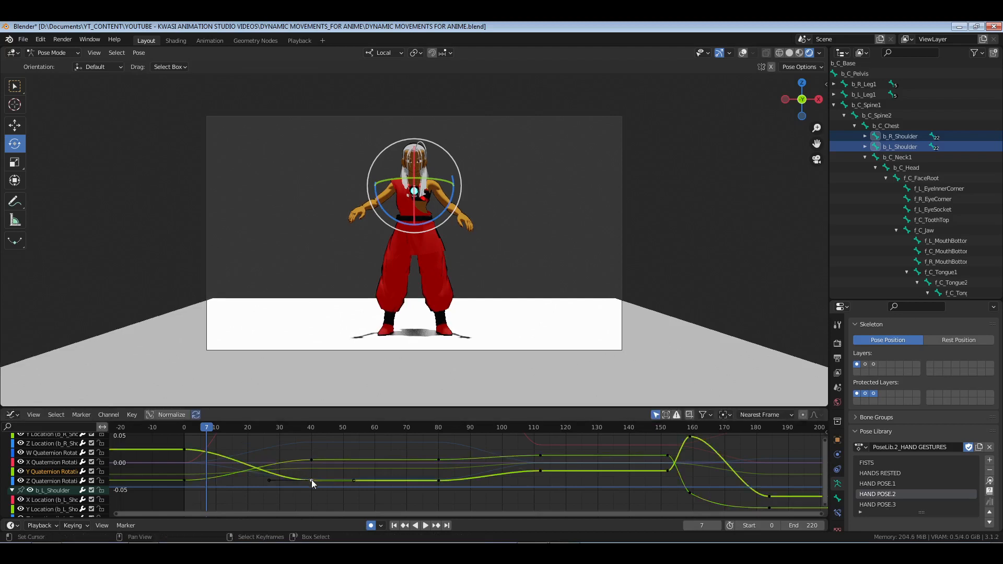
right_click(311, 460, "shift")
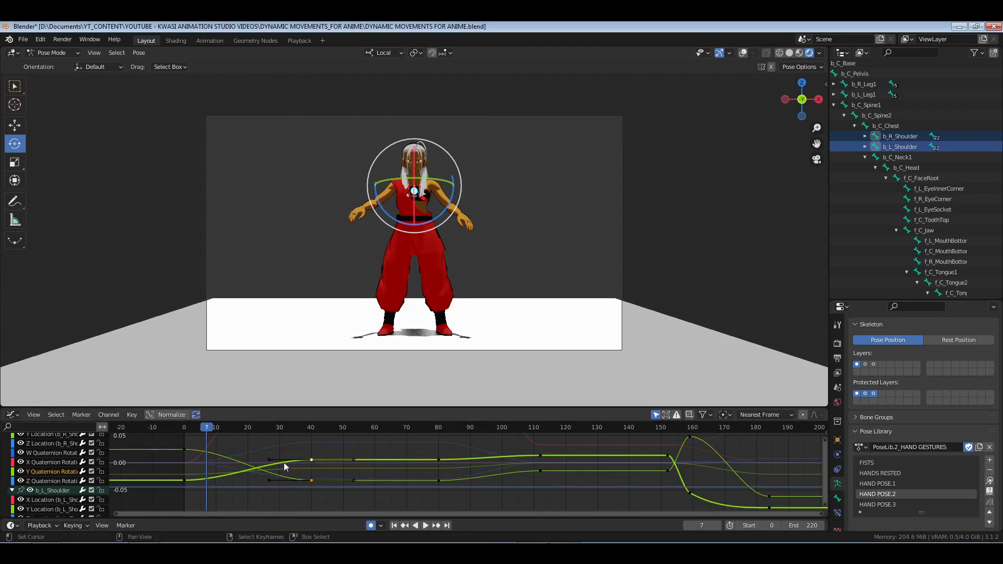
right_click(271, 459)
right_click(312, 480)
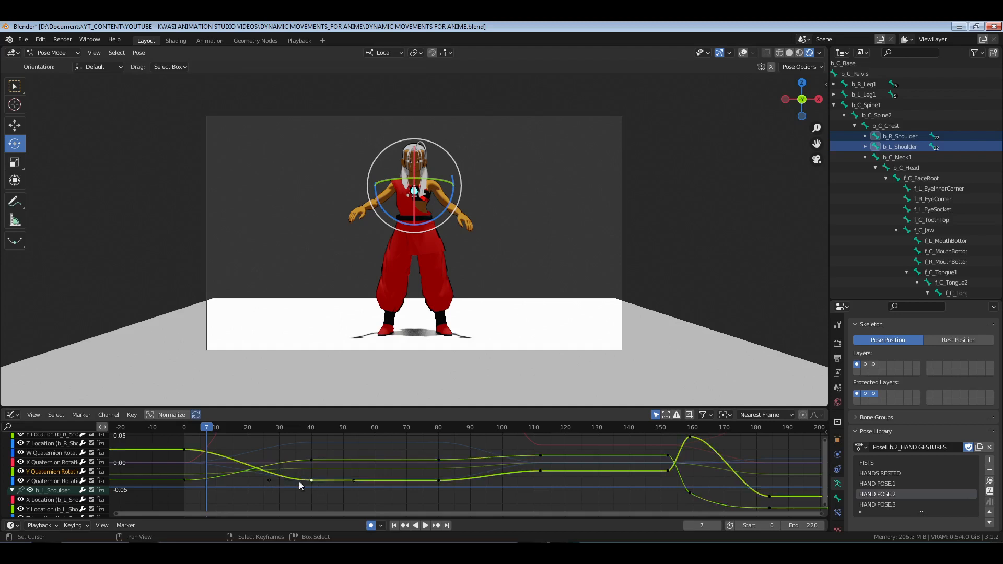
key("g")
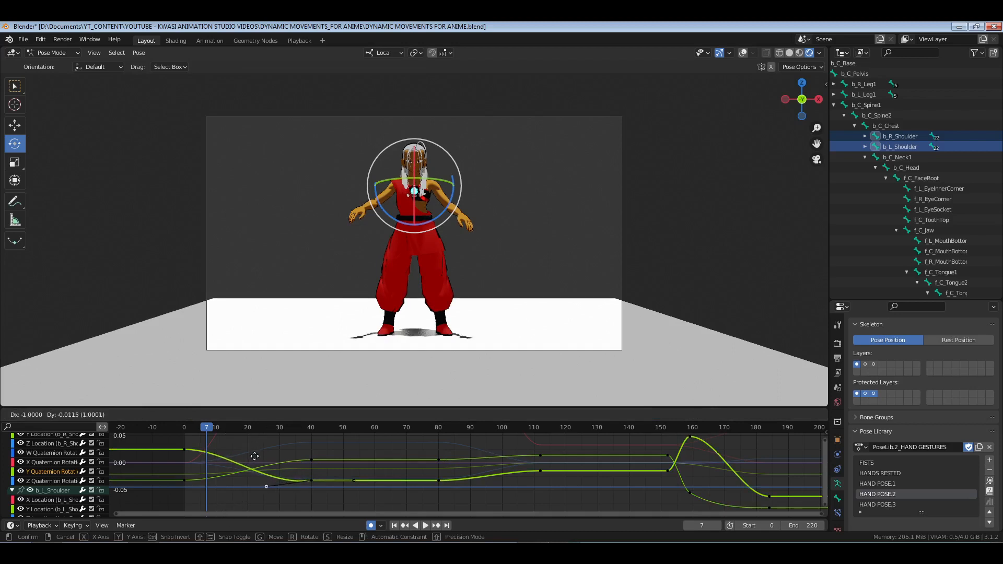
left_click(237, 455)
Move the left shoulder's incoming Y rotation handle at frame 40 slightly higher and earlier to overshoot the key
right_click(312, 460)
right_click(288, 459)
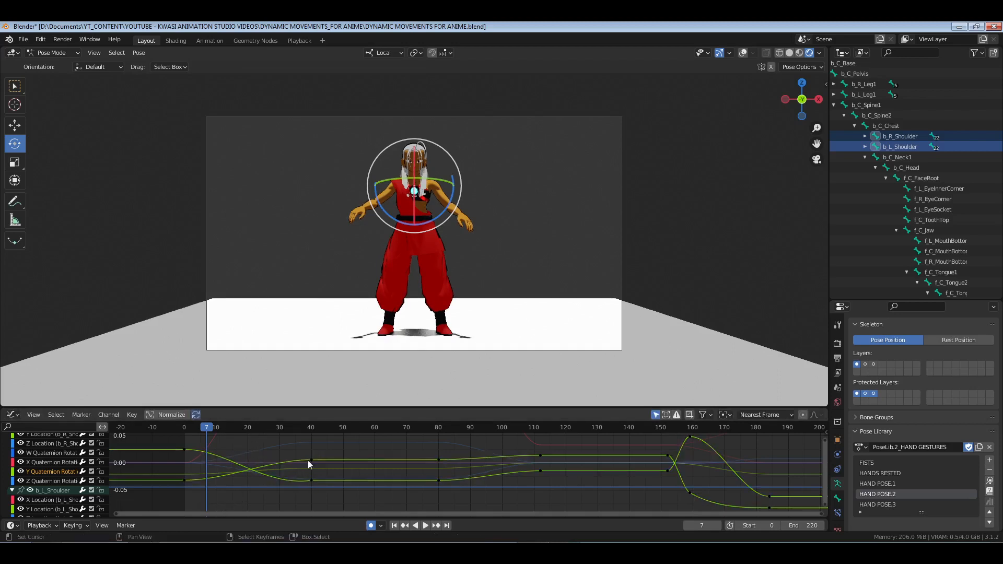
right_click(312, 461)
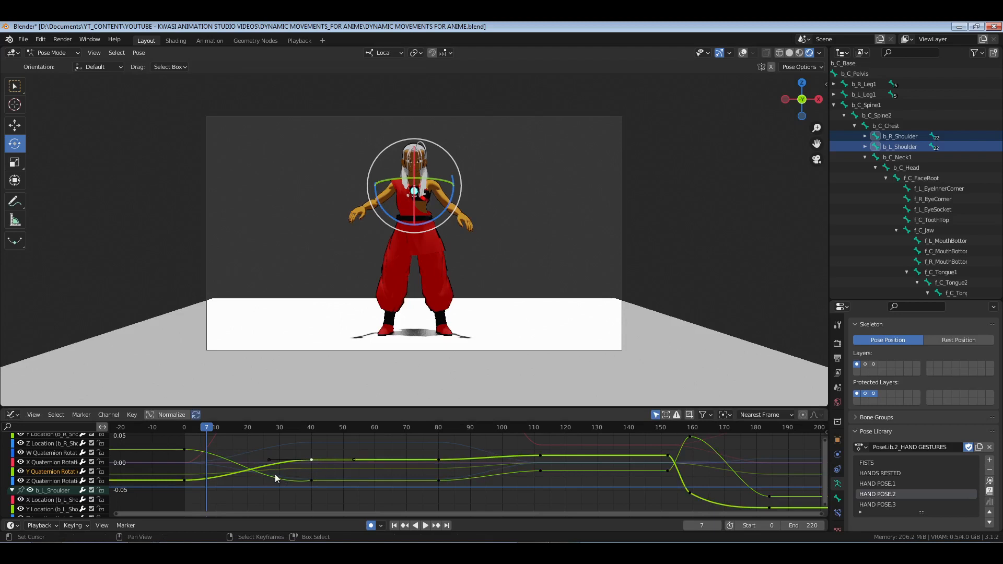
key("g")
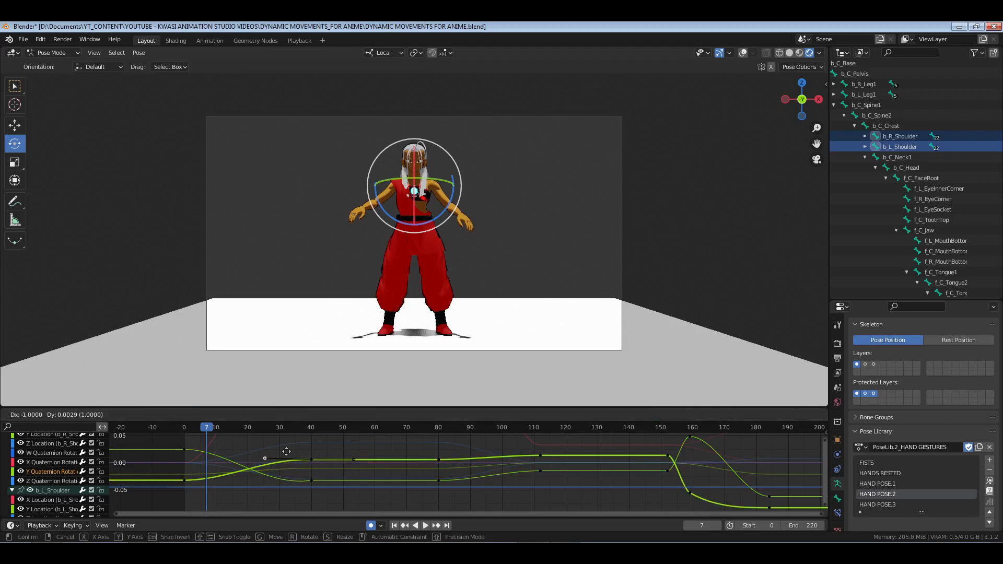
left_click(274, 445)
Play back the start of the animation to check the shoulder motion, then place the playhead at frame 39
key("space")
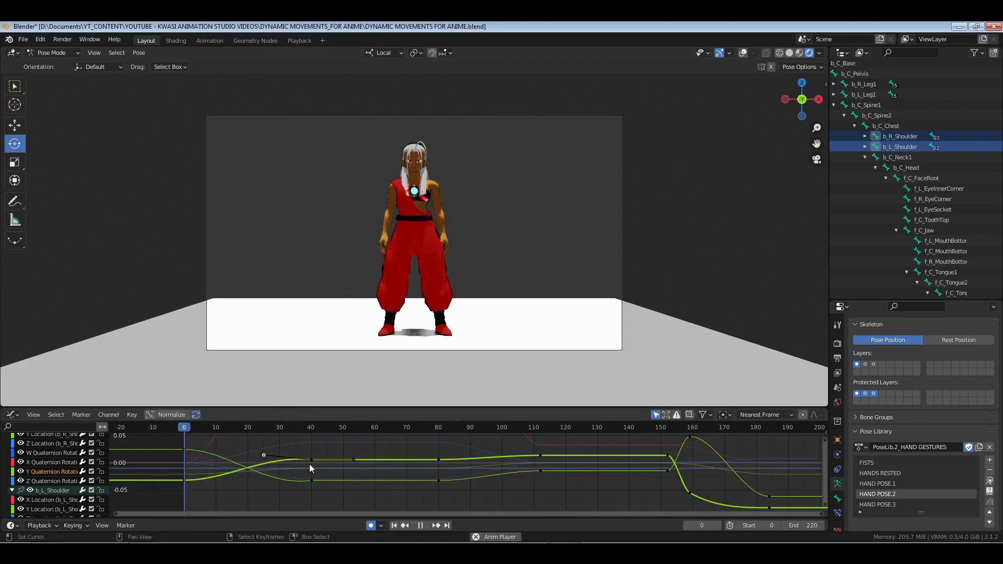
key("space")
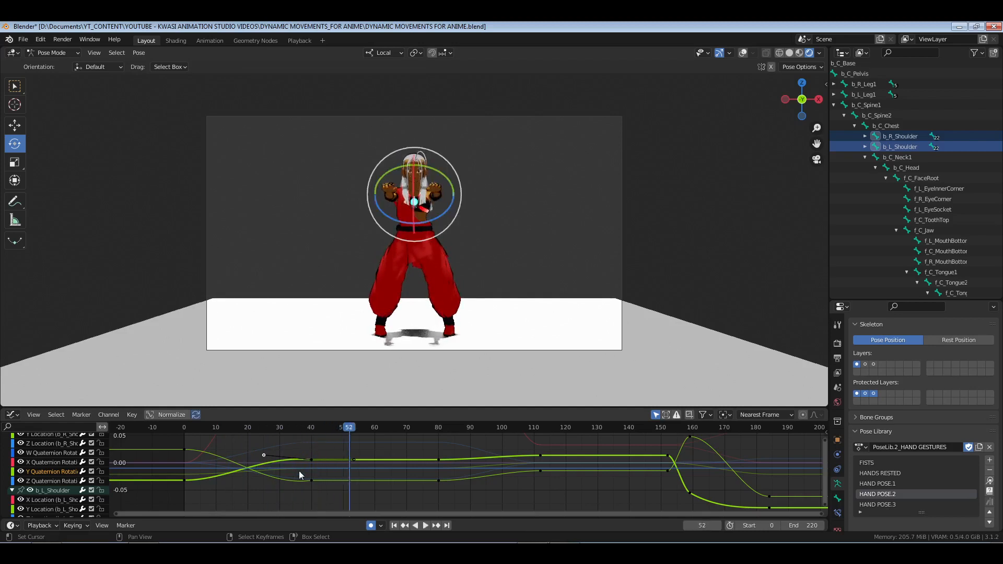
left_click_drag(299, 471, 309, 471)
Select the right hand bone, expand its channels and frame its Y Quaternion Rotation curve
left_click(866, 136)
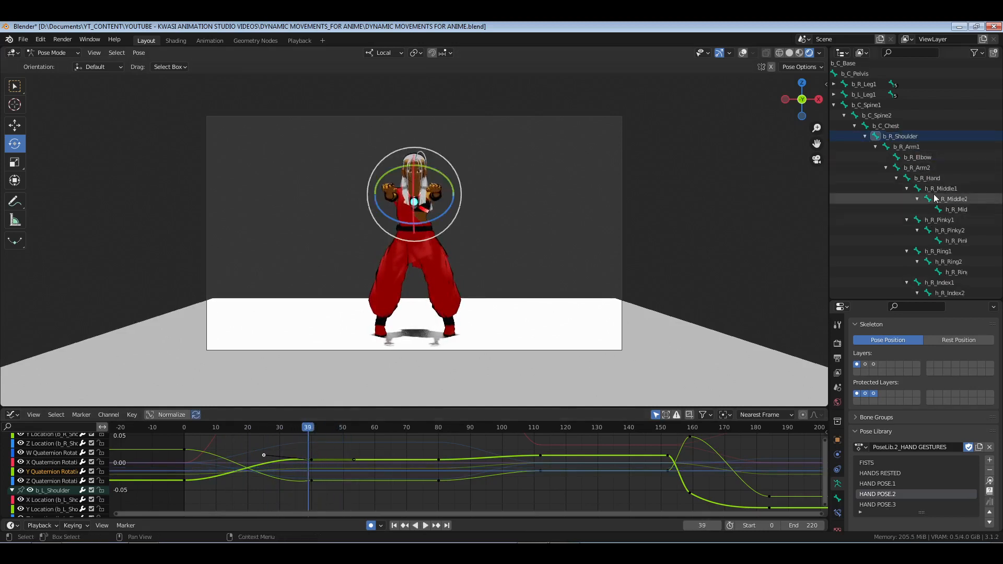
left_click(916, 178)
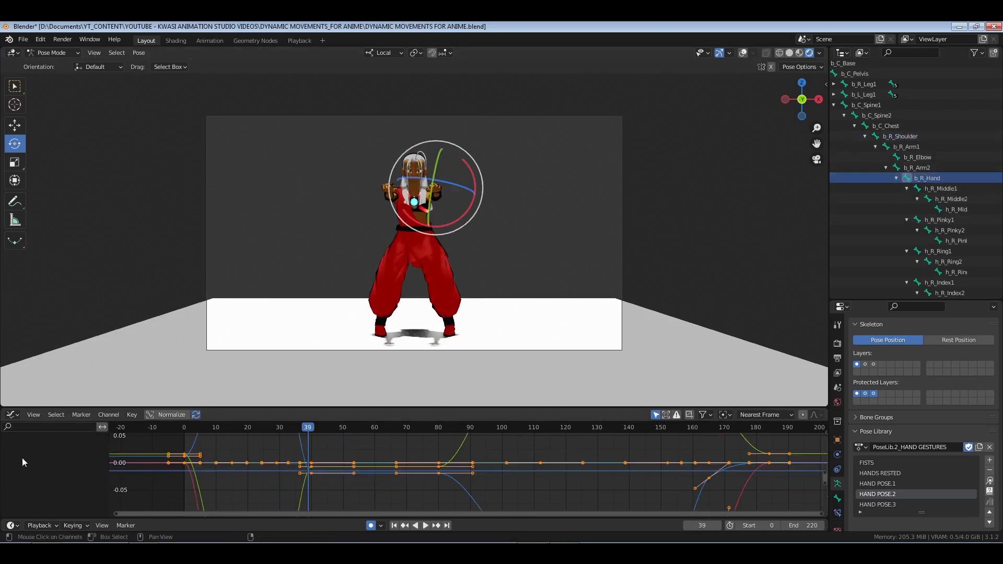
left_click(12, 458)
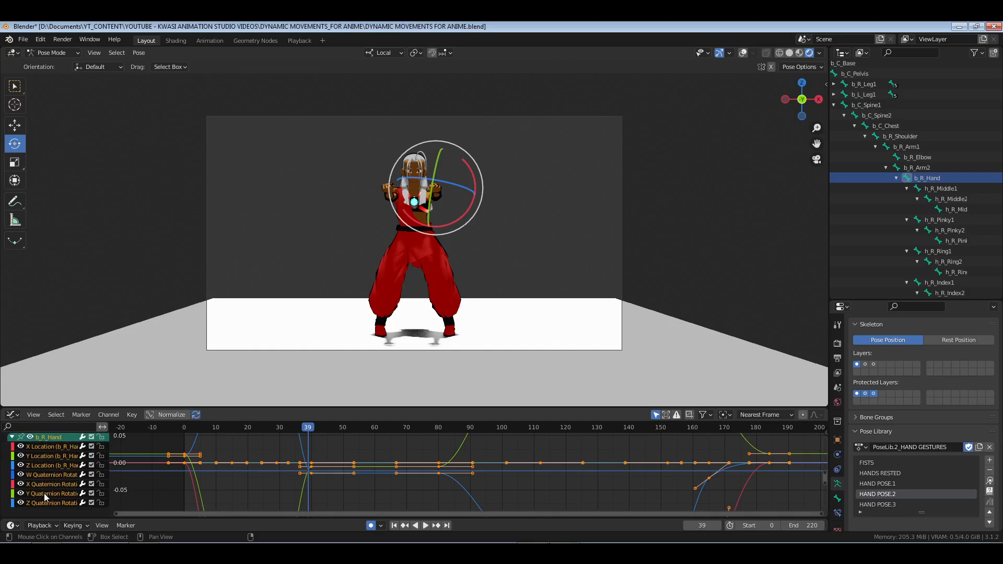
left_click(312, 467)
key("Home")
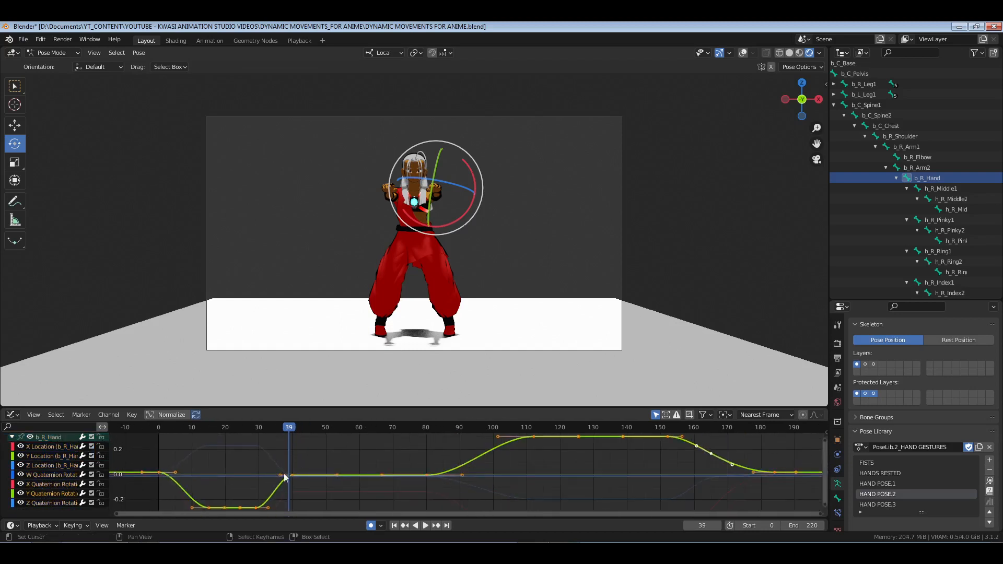
Set the right hand's Y rotation keyframes from frame 0 to 40 to Free handles
middle_click_drag(285, 475, 316, 461)
right_click_drag(162, 437, 387, 510)
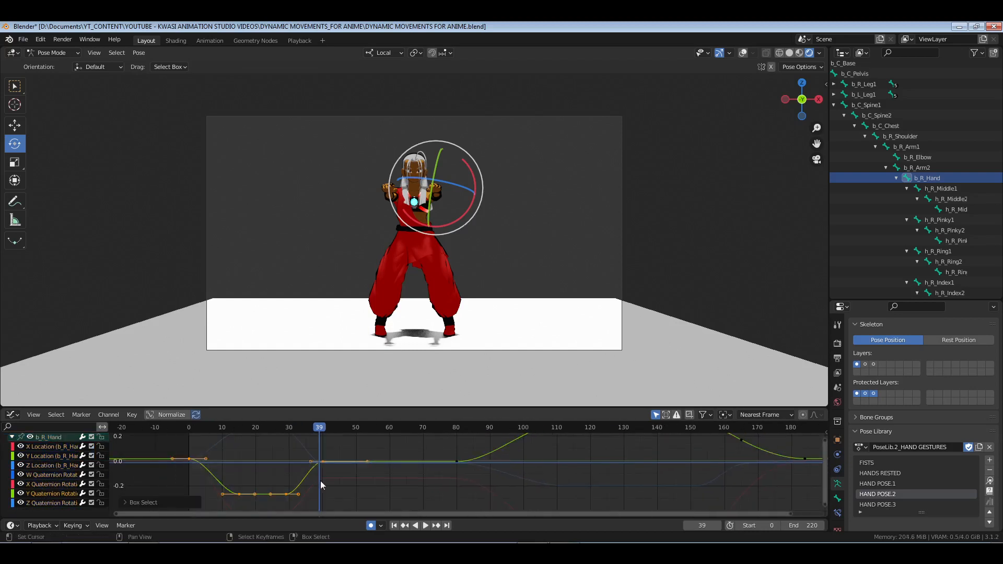
key("v")
left_click(286, 475)
key("alt+a")
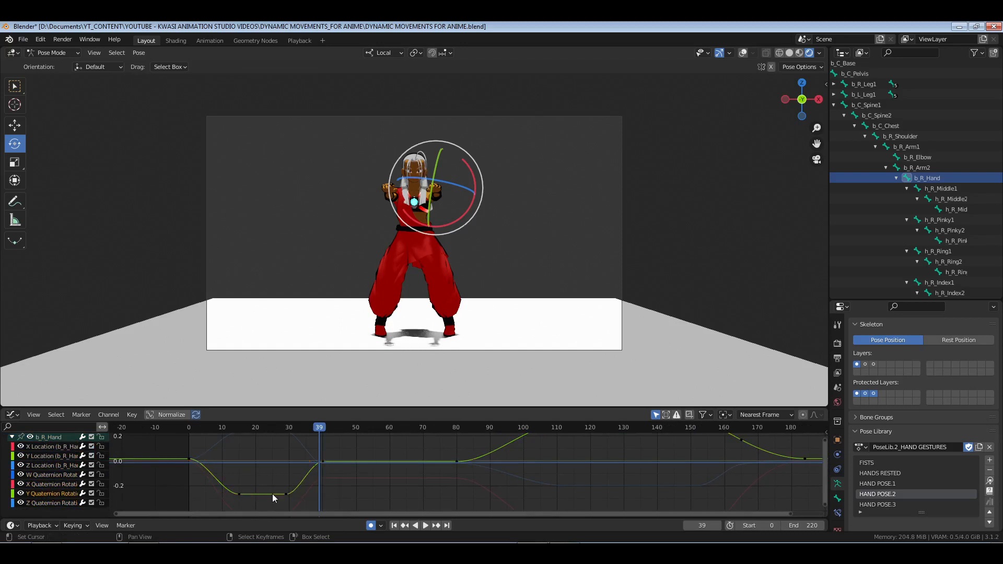
Move the right hand's incoming Y rotation handle at frame 40 three frames earlier and about 0.114 higher
left_click(319, 462)
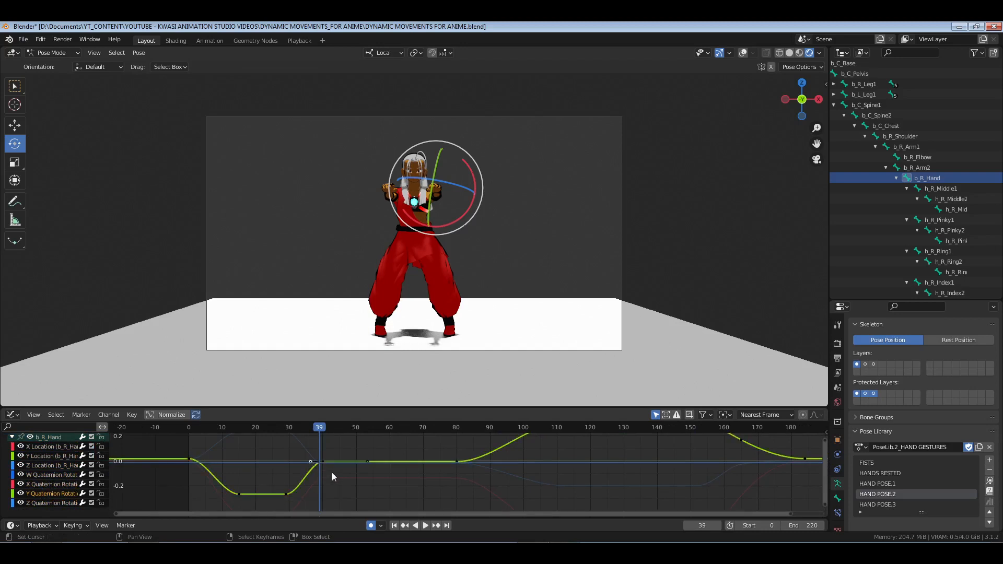
left_click_drag(333, 453, 240, 483)
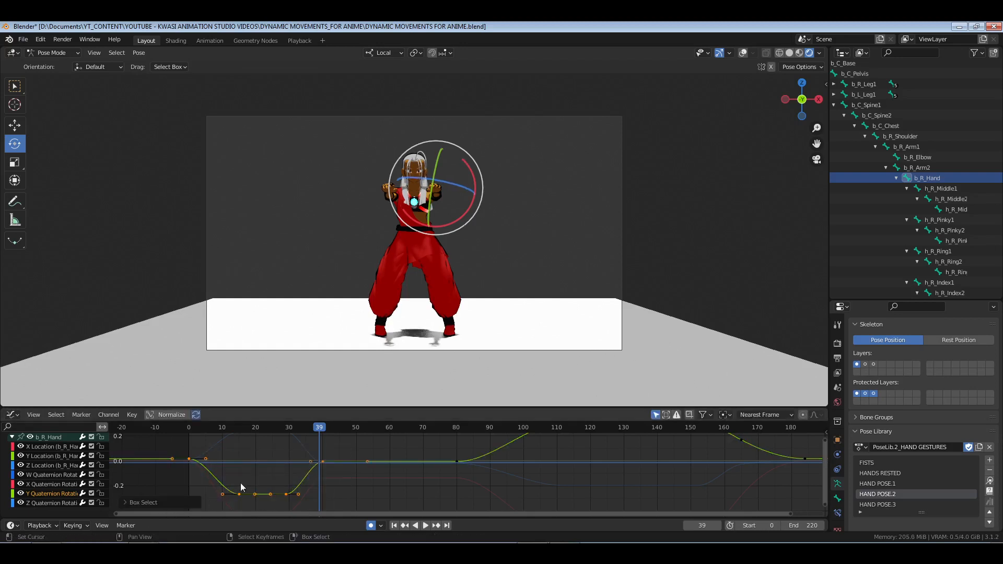
key("KP_Decimal")
key("alt+a")
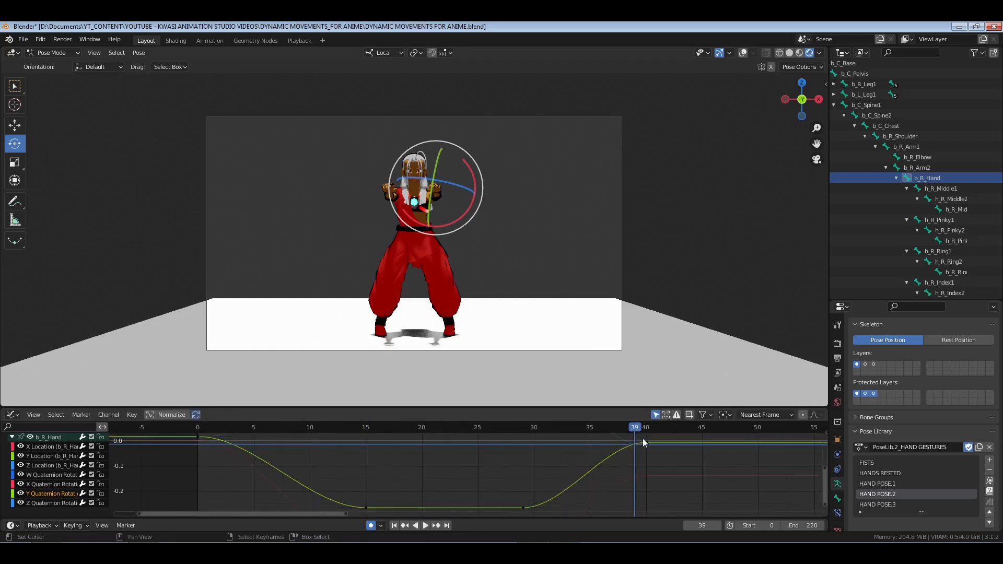
left_click(645, 442)
left_click(605, 443)
middle_click_drag(622, 457, 593, 487)
key("g")
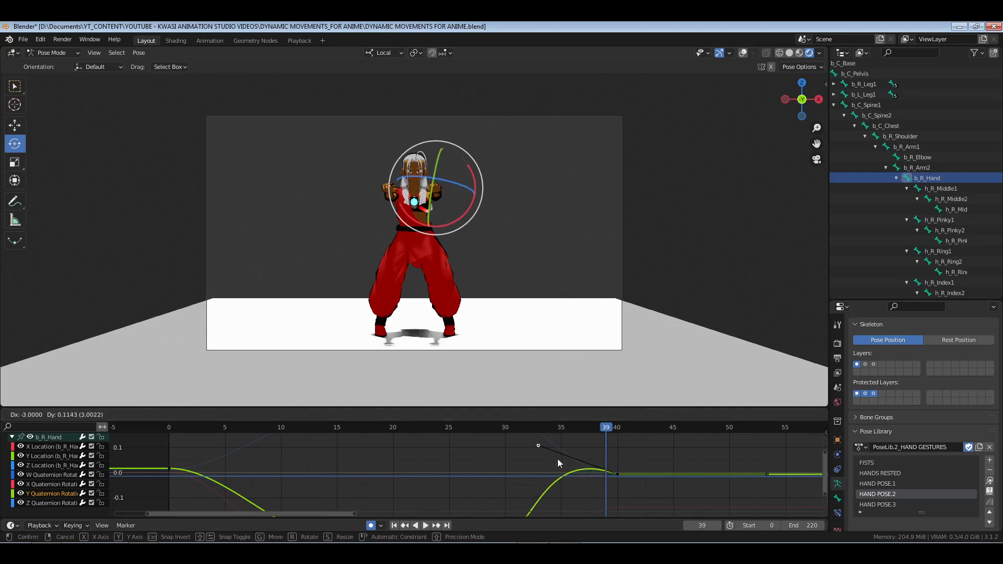
left_click(559, 463)
Select the left hand bone's Y Quaternion Rotation curve and frame its keyframes up to frame 40
left_click(865, 137)
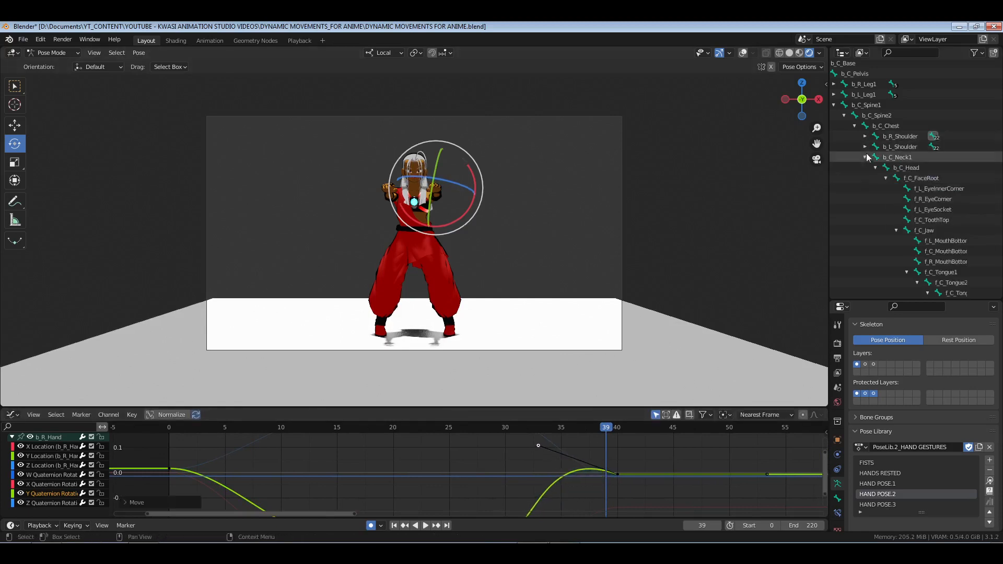
left_click(865, 147)
left_click(927, 178)
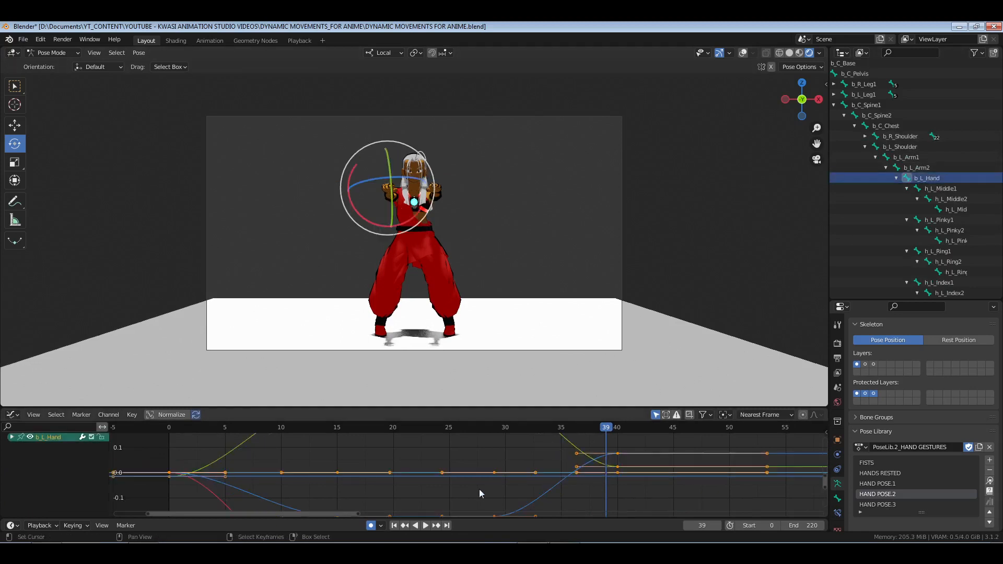
left_click(12, 437)
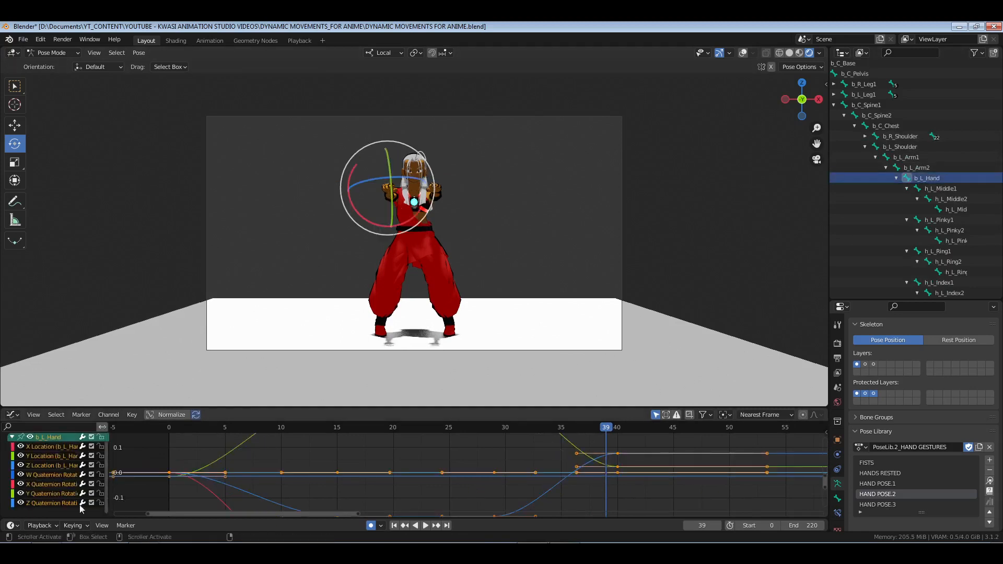
left_click(40, 494)
key("Home")
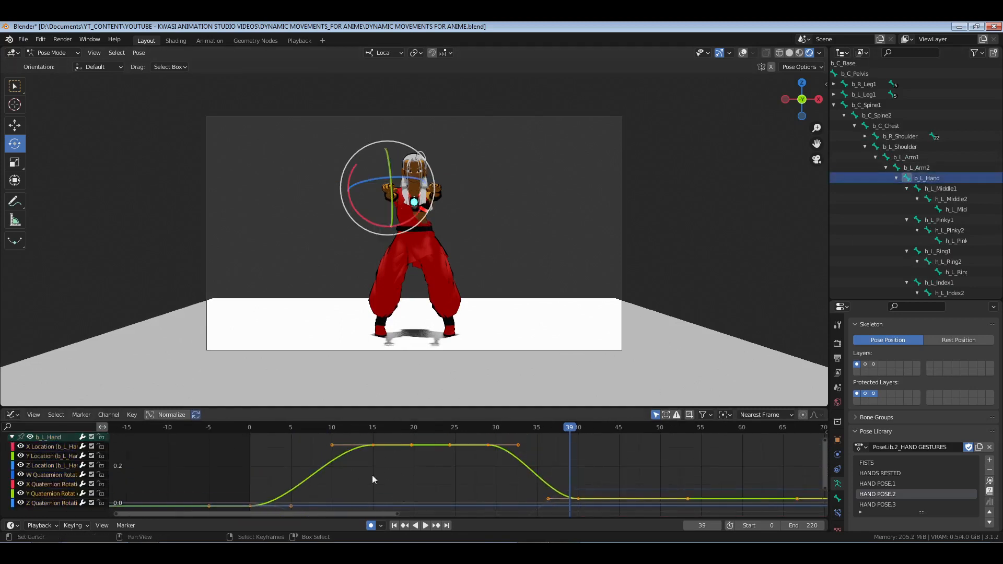
left_click_drag(206, 444, 538, 491)
key("KP_Decimal")
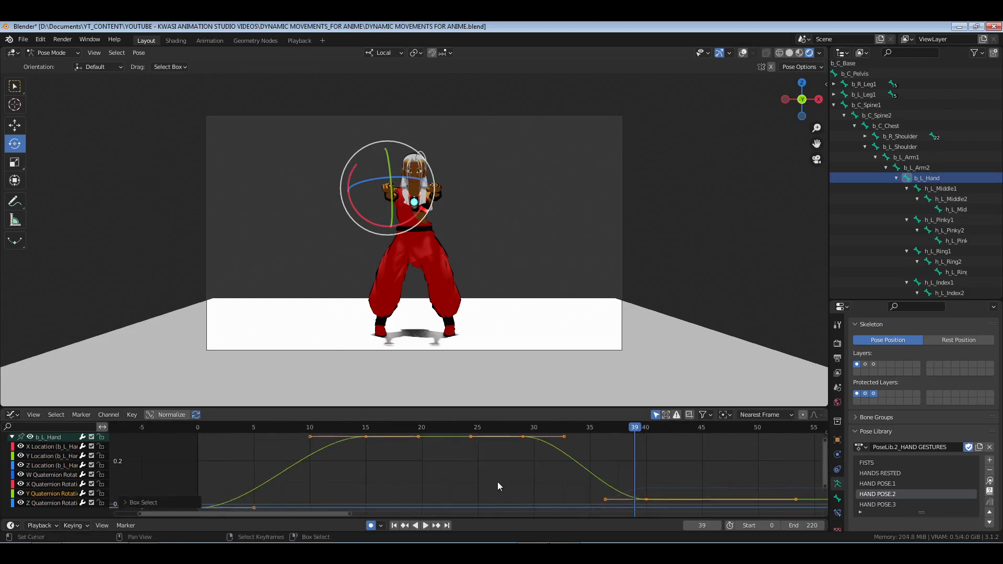
Set the left hand's selected Y rotation keyframes to Free handles and pull the incoming handle at frame 40 earlier and lower
key("v")
left_click(497, 483)
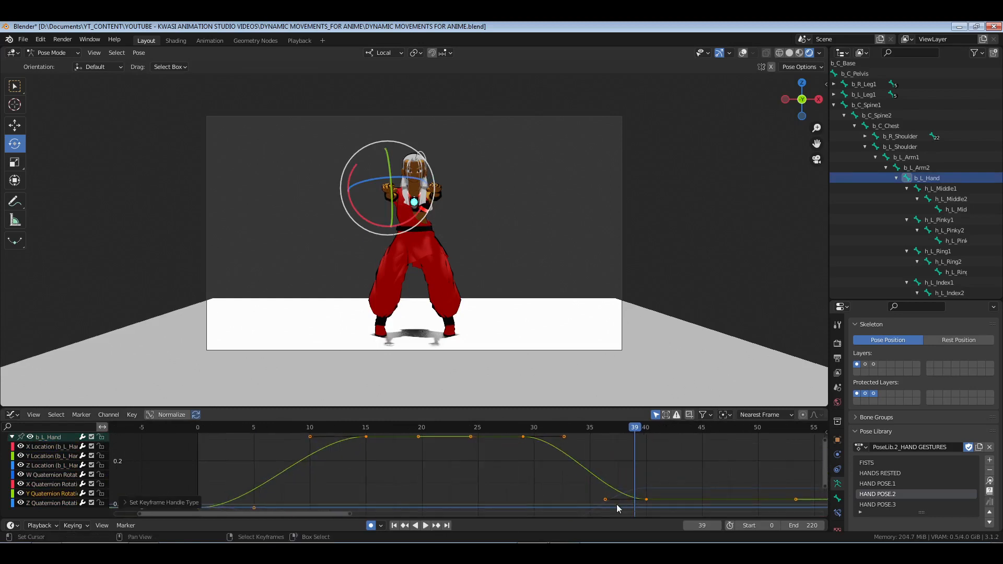
left_click(604, 498)
key("g")
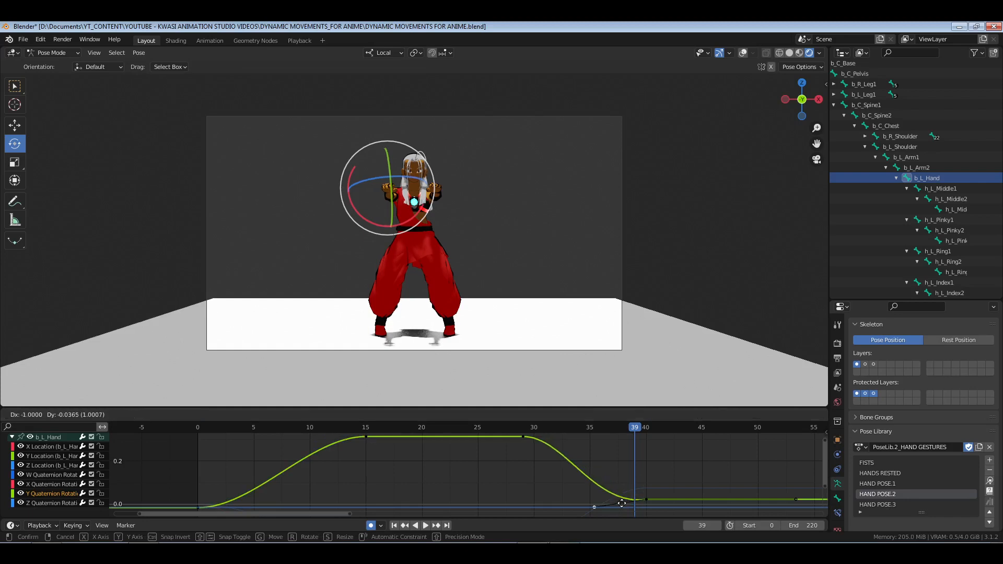
left_click(609, 513)
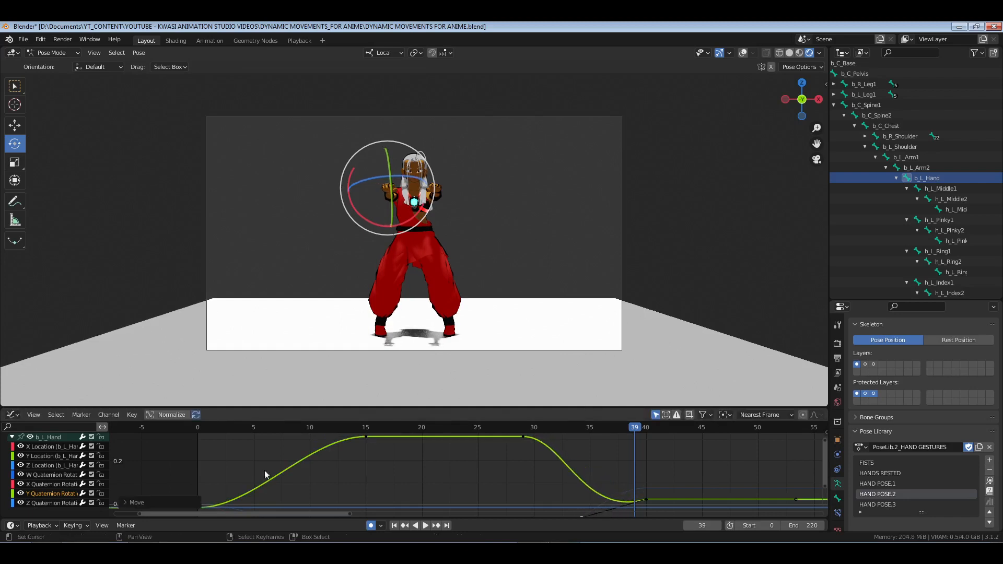
Save the file and review the turn by playing it from frame 0 and scrubbing back to frame 20
key("shift+Left")
key("ctrl+s")
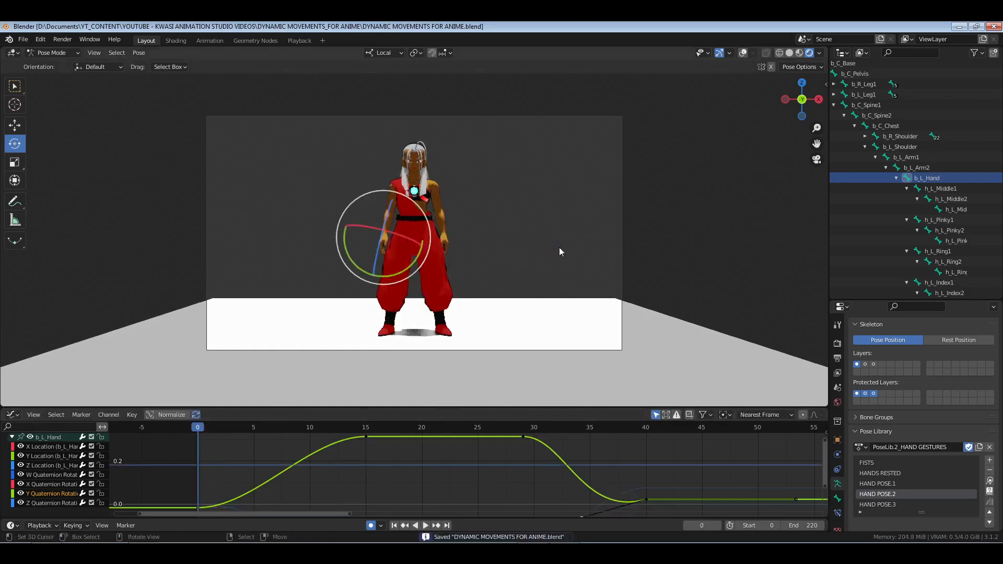
key("space")
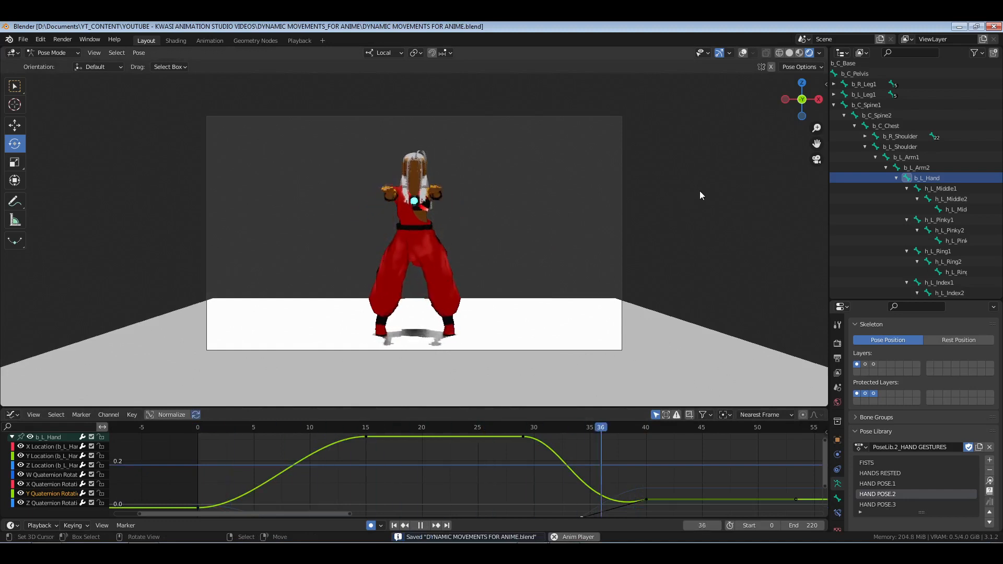
left_click(507, 447)
key("space")
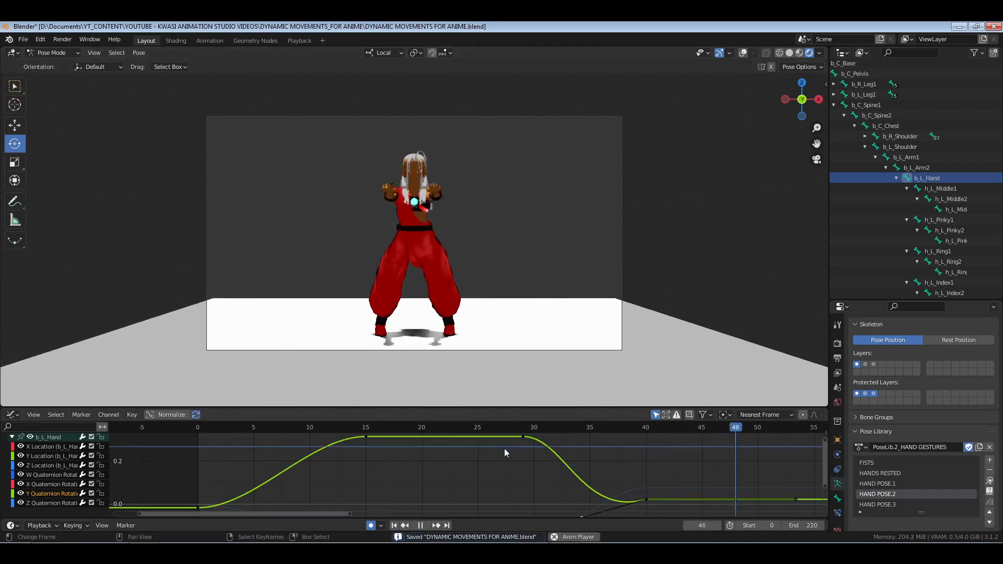
key("space")
key("shift+Left")
key("space")
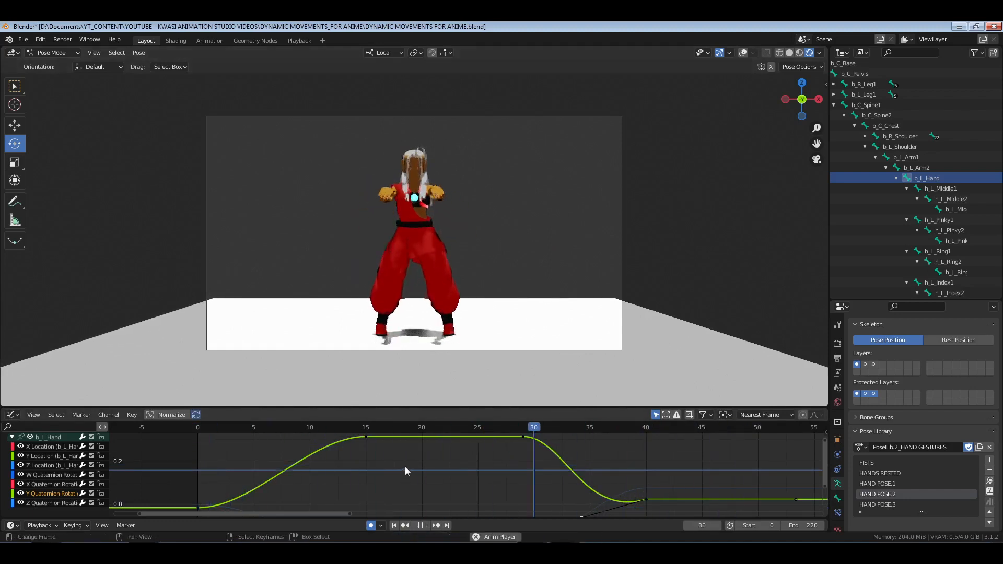
left_click_drag(405, 466, 421, 496)
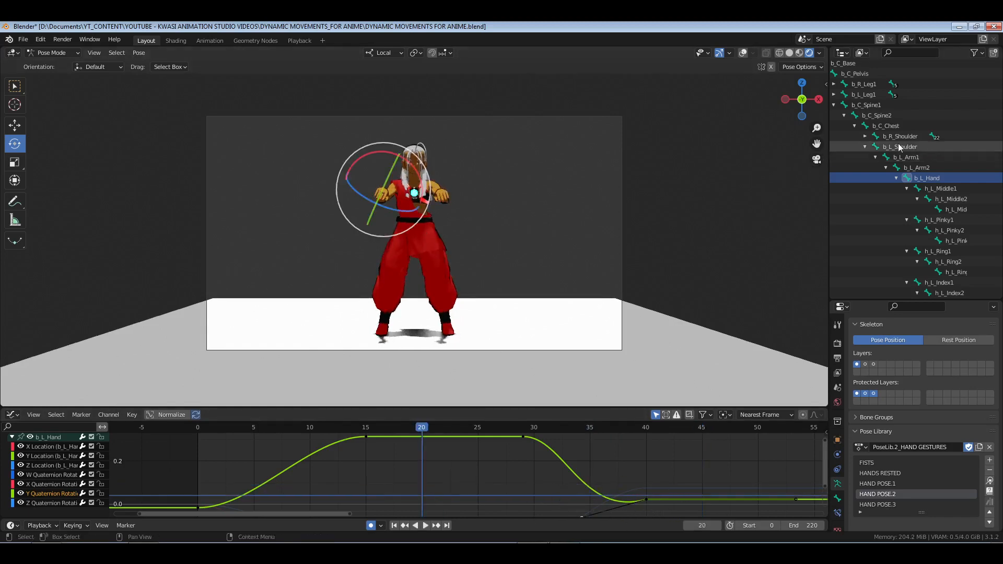
Move the right shoulder's incoming Y rotation handle at frame 40 about two frames earlier and slightly lower
left_click(866, 148)
left_click(894, 136)
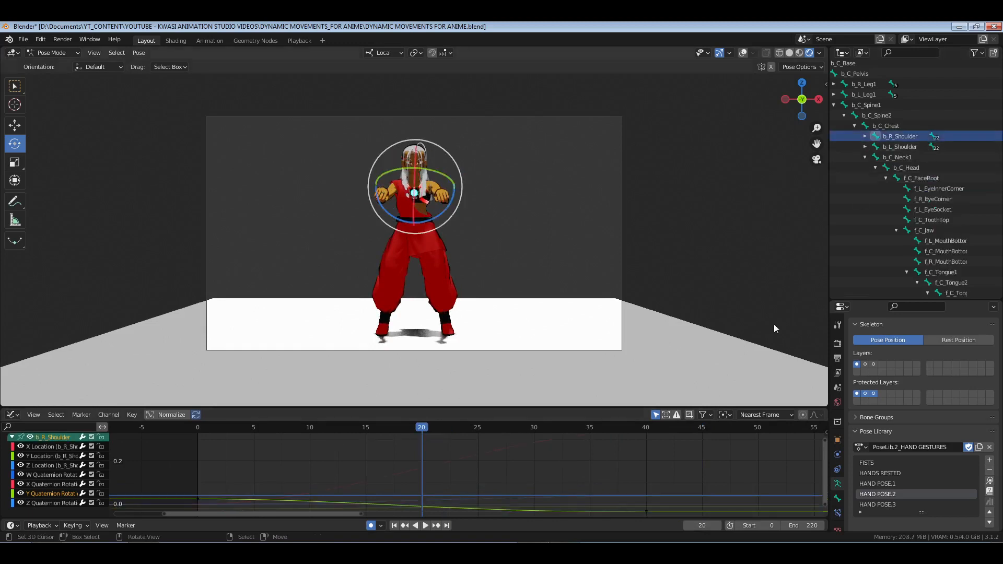
key("Home")
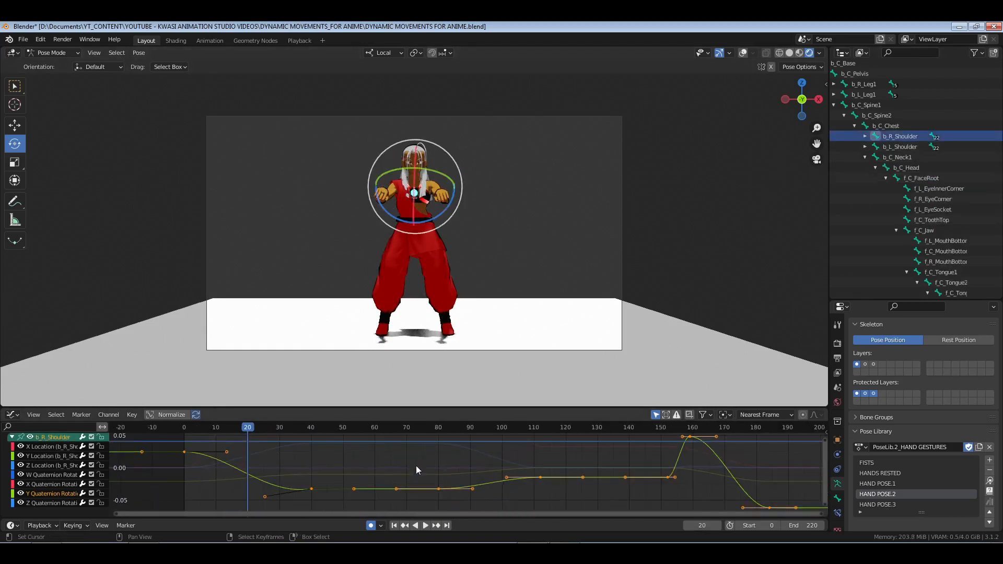
left_click(311, 490)
scroll(318, 490, "up", 3)
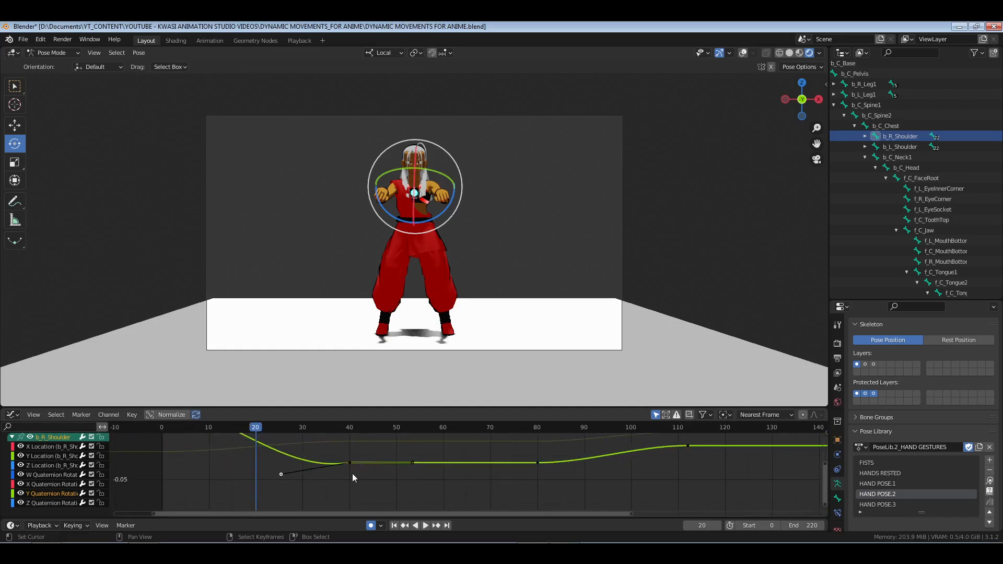
key("g")
left_click(342, 484)
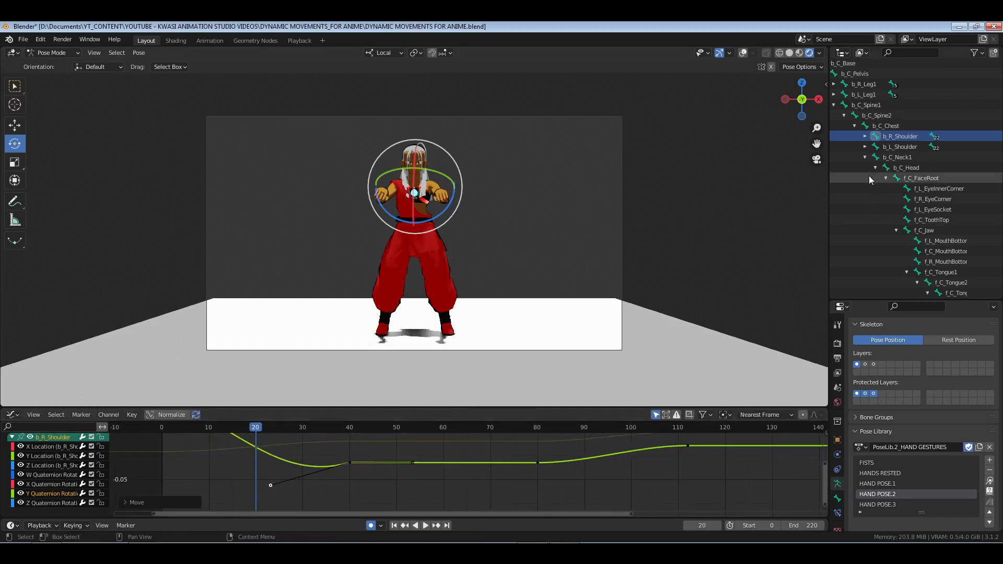
Move the left shoulder's incoming Y rotation handle at frame 40 about two frames earlier and slightly higher
left_click(904, 149)
middle_click_drag(306, 472, 396, 487)
key("g")
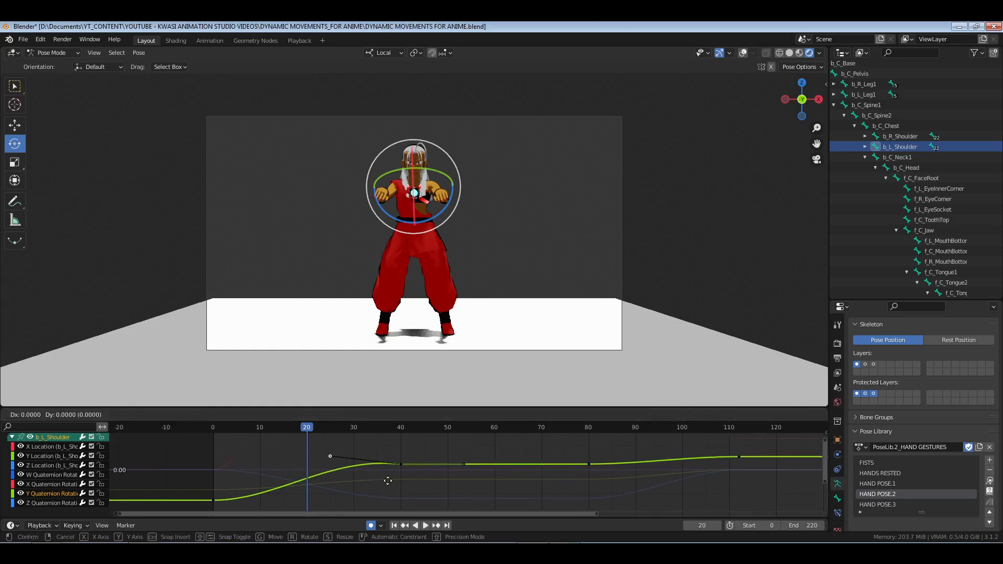
left_click(378, 473)
Save the file, play the turn from frame 0 to check the shoulders, and set the current frame to 12
key("shift+Left")
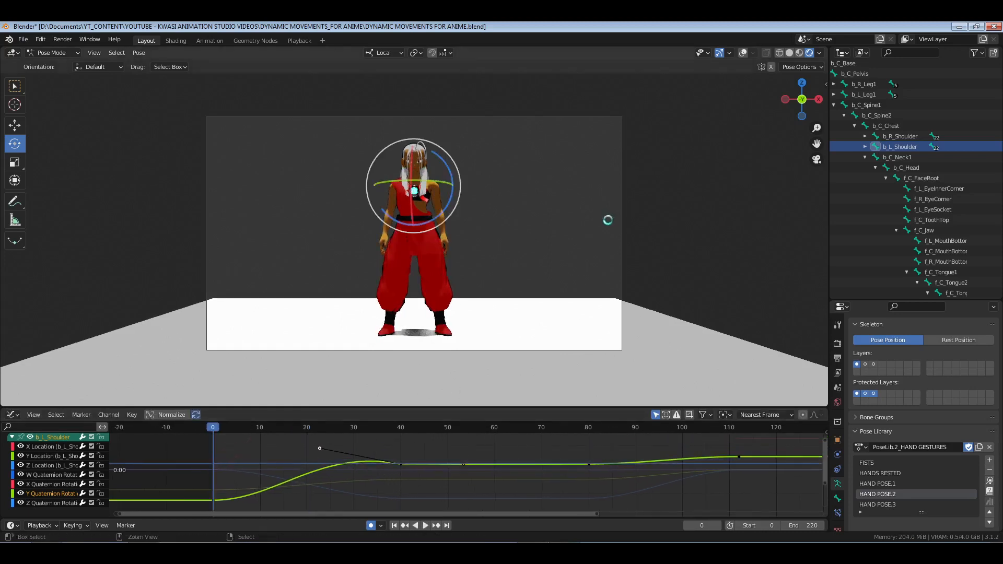
key("ctrl+s")
key("space")
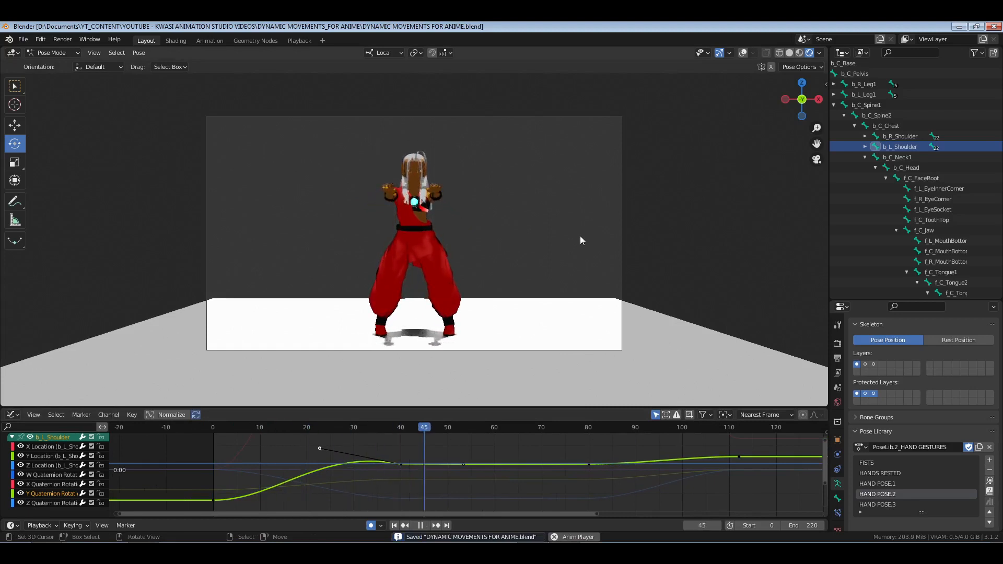
key("space")
left_click(269, 465)
Select the right upper arm bone b_R_Arm1, expand its channels and frame its X Quaternion Rotation keyframes up to frame 40
left_click(865, 137)
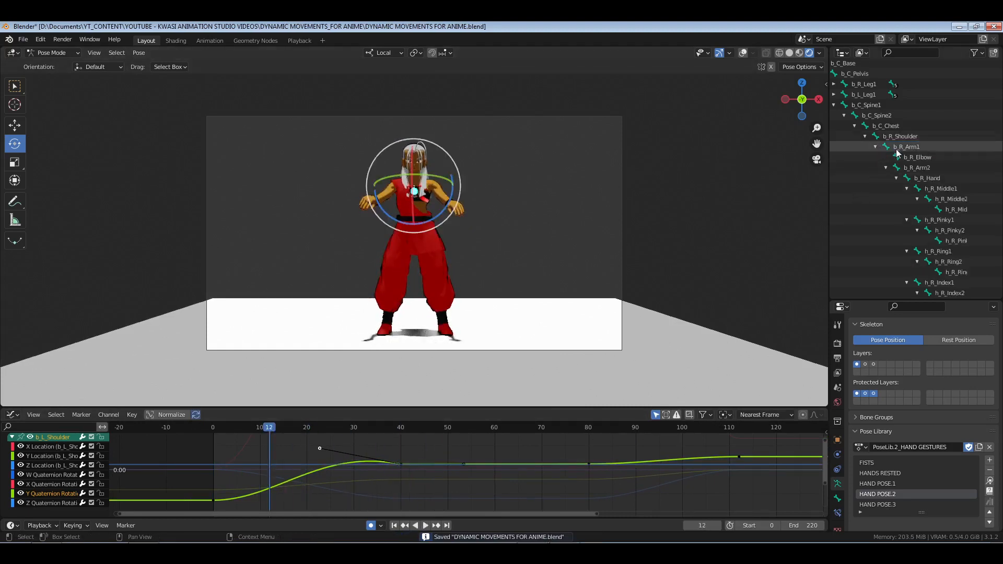
left_click(902, 150)
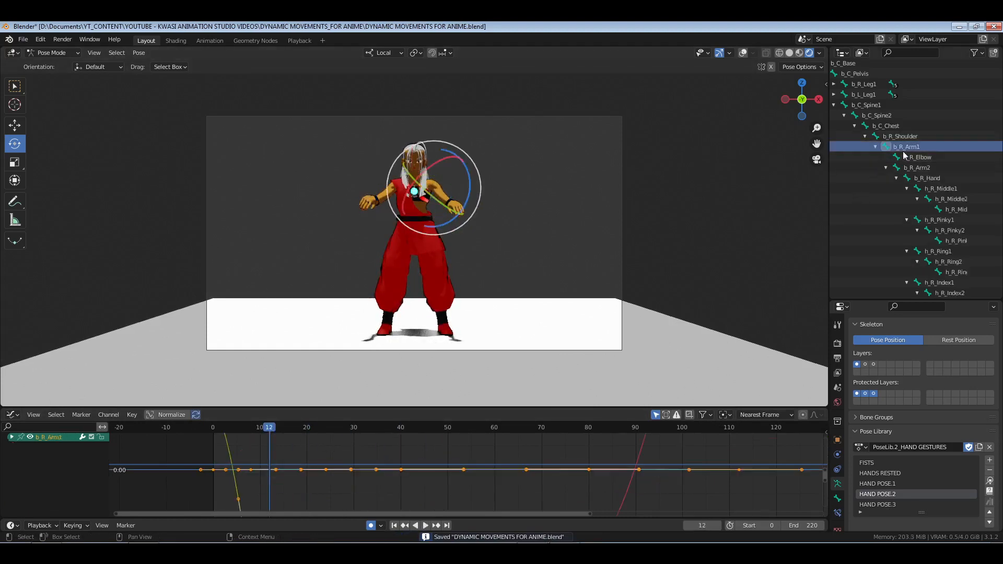
left_click(11, 437)
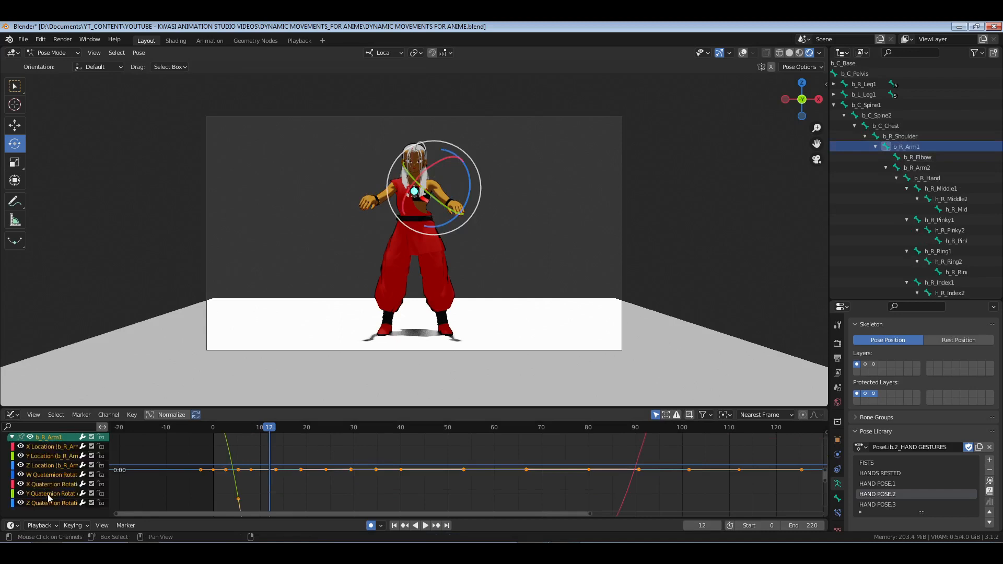
left_click(43, 484)
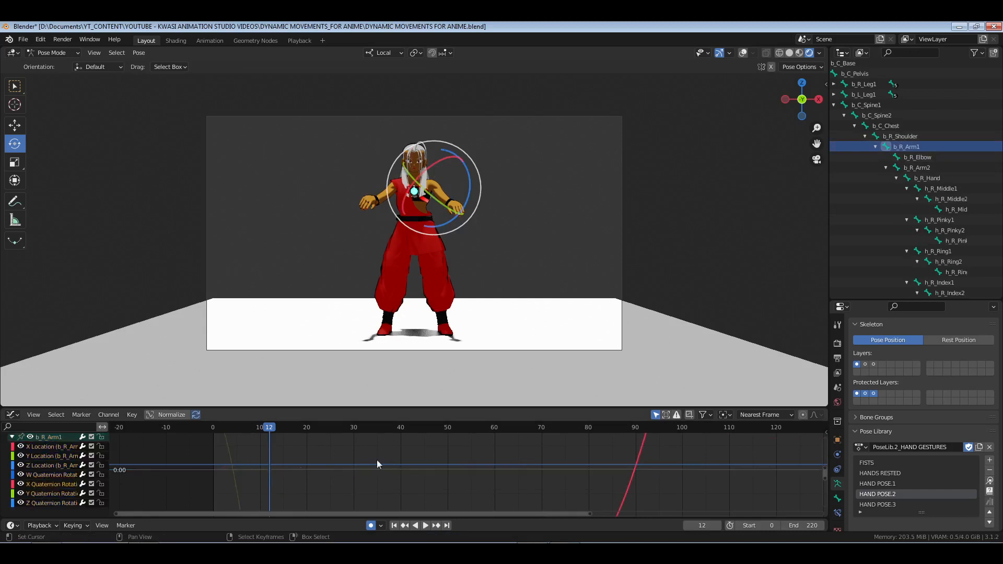
key("Home")
left_click_drag(147, 476, 325, 486)
key("KP_Decimal")
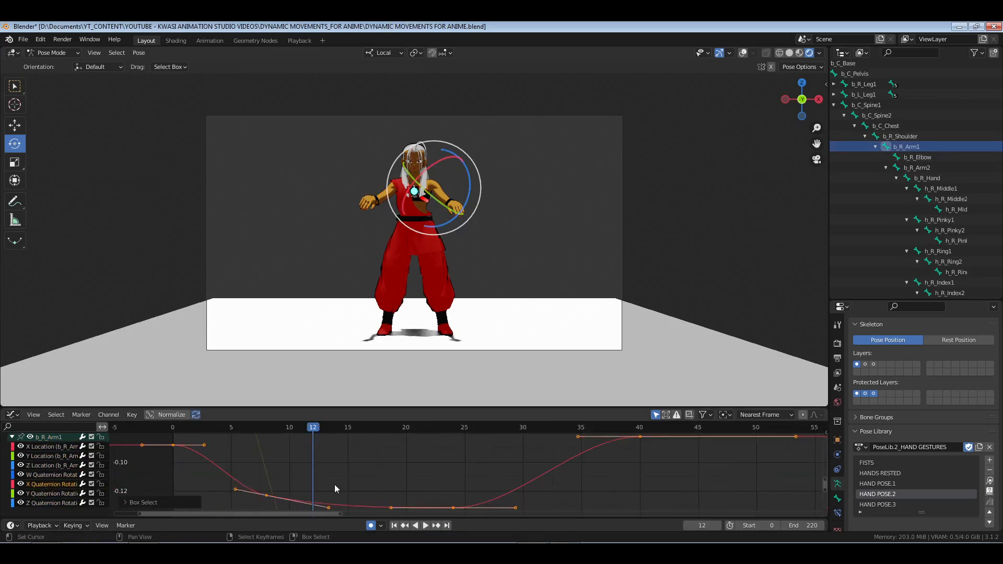
Set the right upper arm's X rotation keyframes from frame 0 to 40 to Free handles
right_click(425, 462)
middle_click_drag(356, 479, 339, 471)
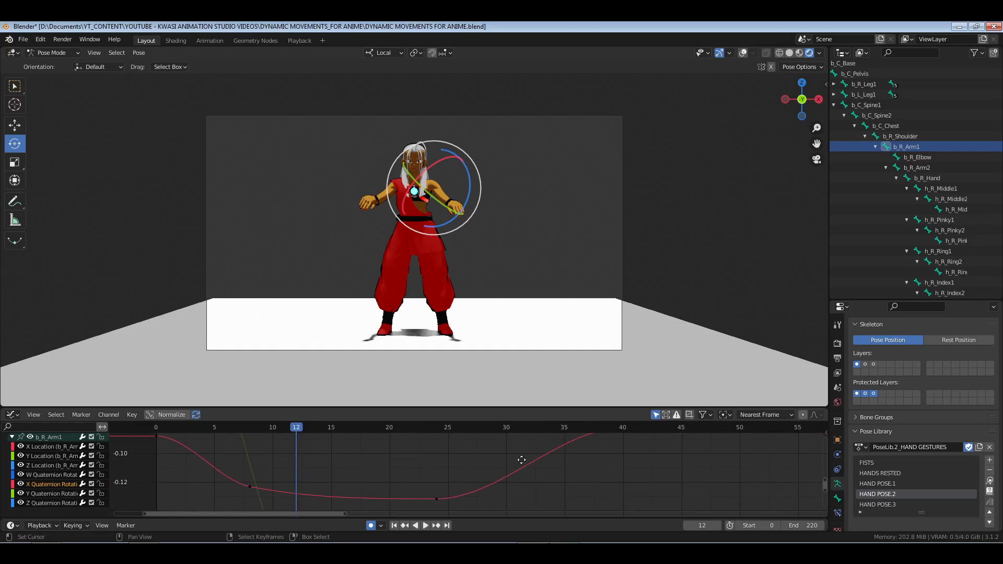
middle_click_drag(522, 460, 515, 478)
scroll(514, 478, "down", 3)
left_click_drag(624, 443, 111, 512)
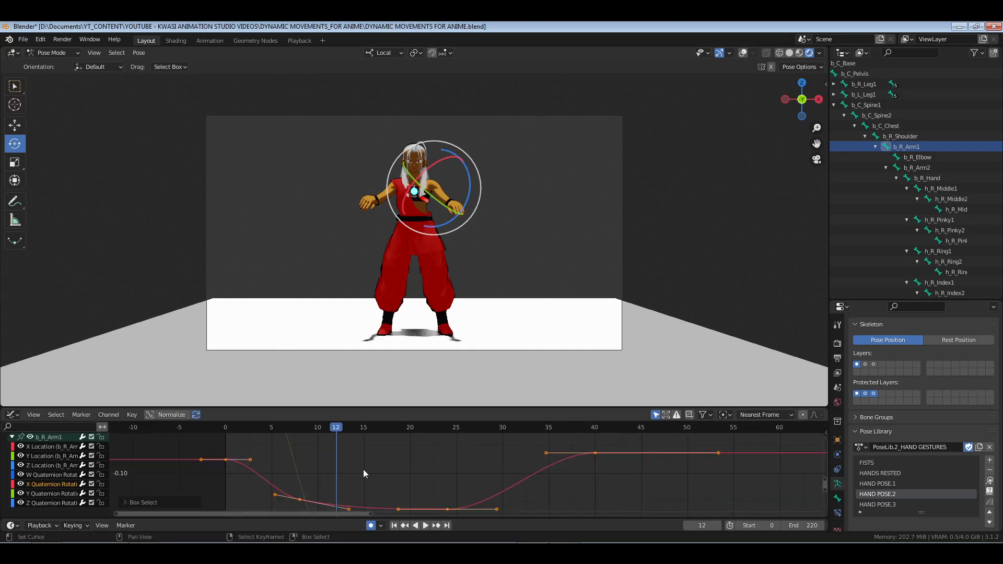
key("v")
key("Return")
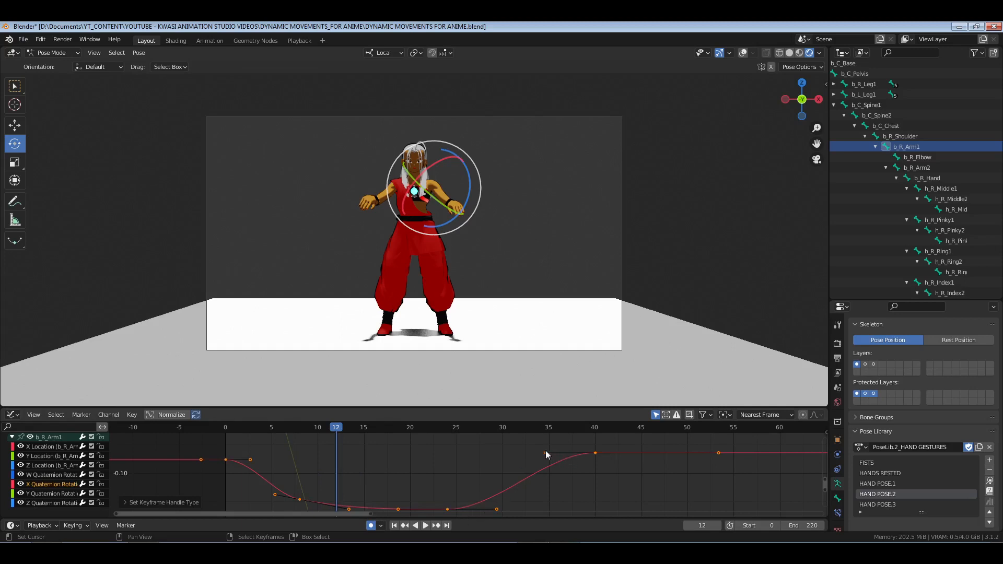
Move the right upper arm's incoming X rotation handle at frame 40 two frames earlier and about 0.013 higher
left_click(545, 453)
key("g")
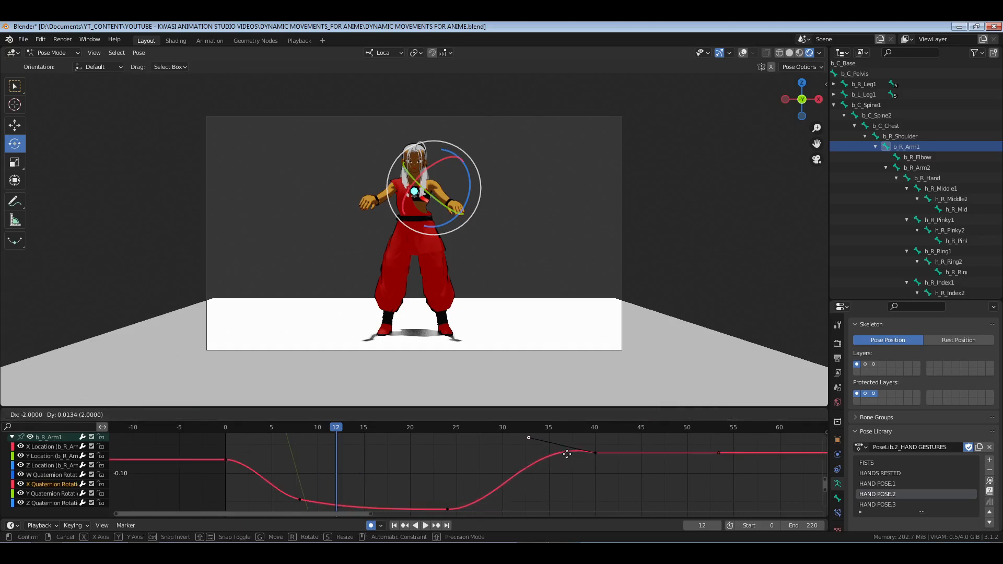
left_click(566, 452)
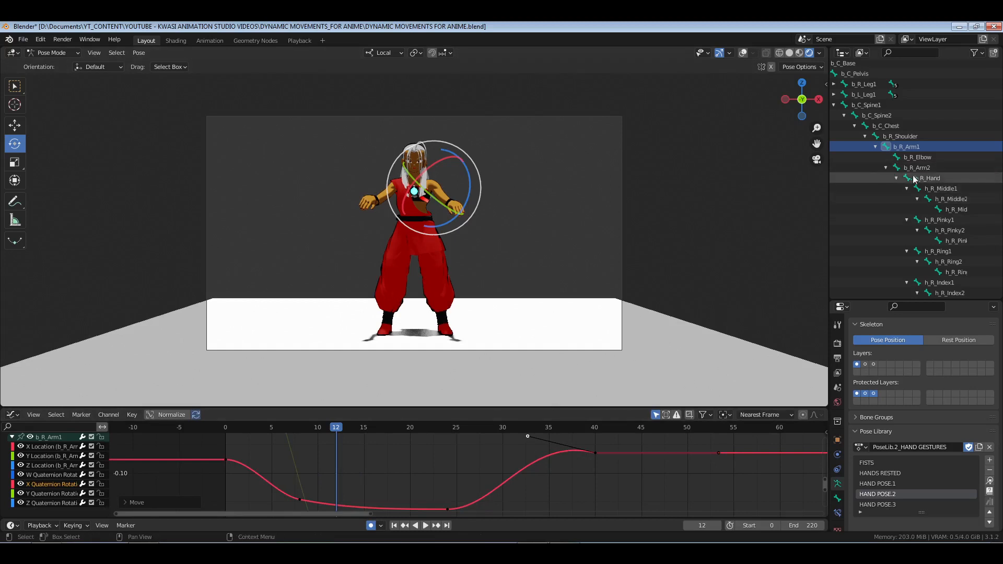
Select the left upper arm bone b_L_Arm1, expand its channels and isolate its X Quaternion Rotation curve
left_click(865, 136)
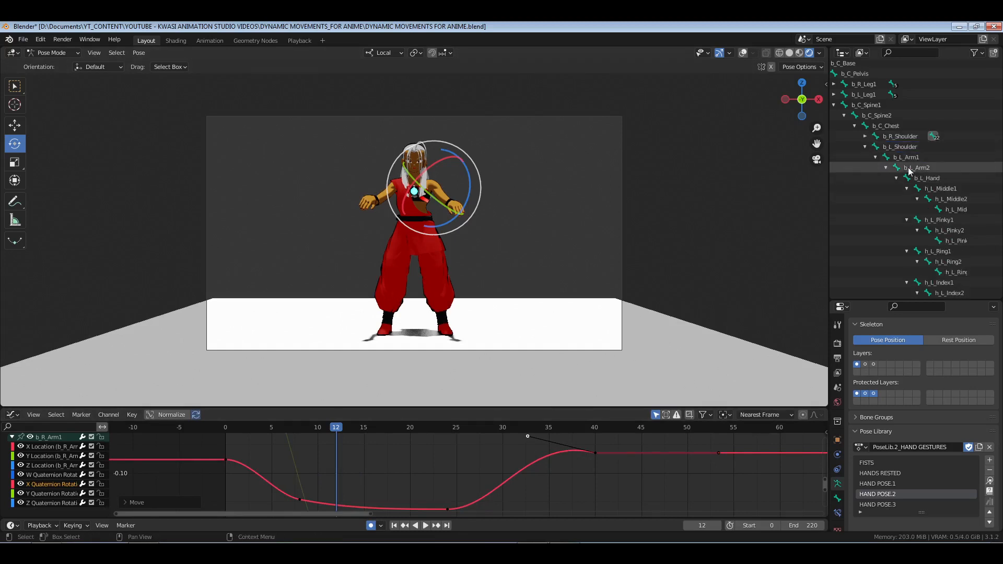
left_click(908, 157)
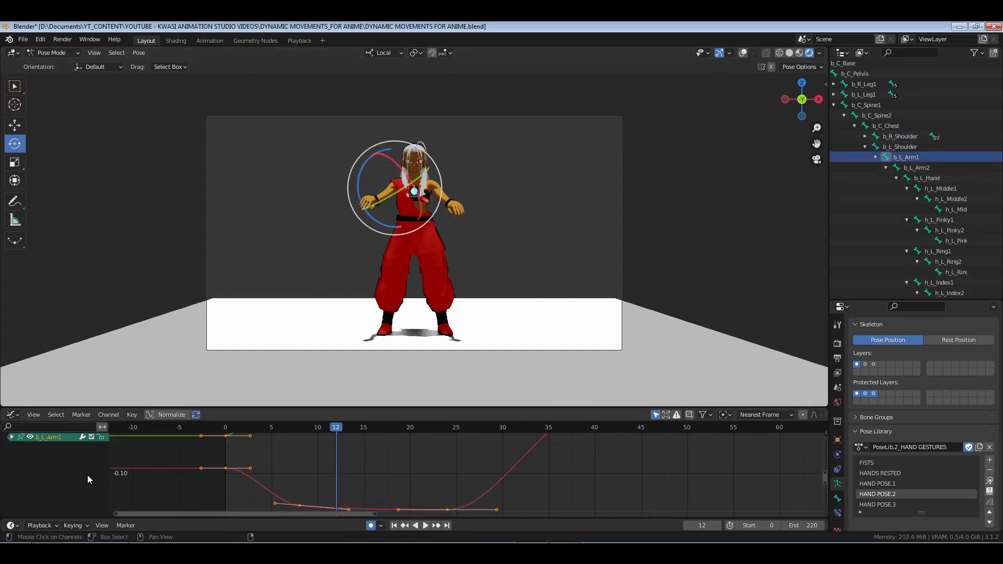
left_click(12, 437)
left_click(43, 485)
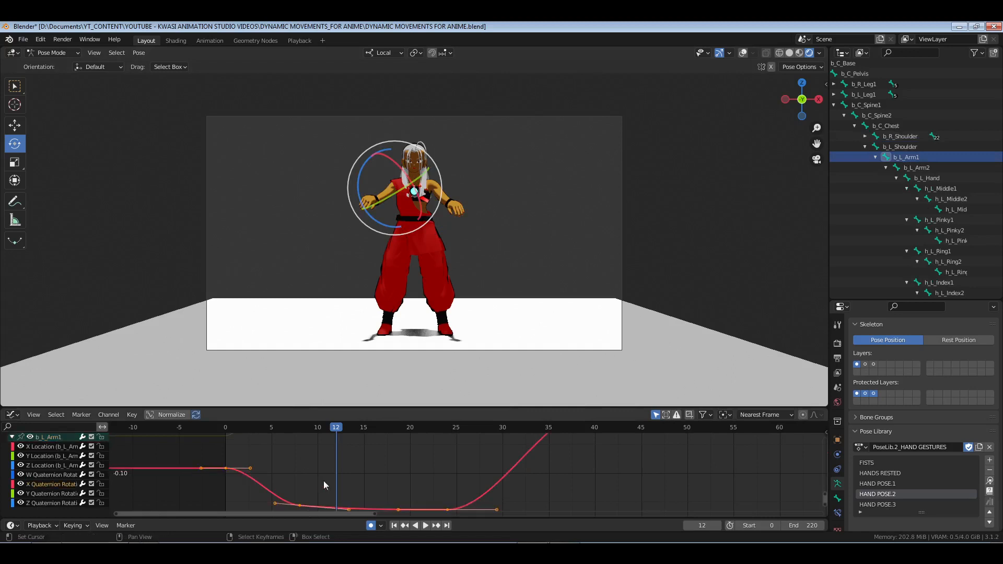
middle_click_drag(324, 481, 474, 462, "ctrl")
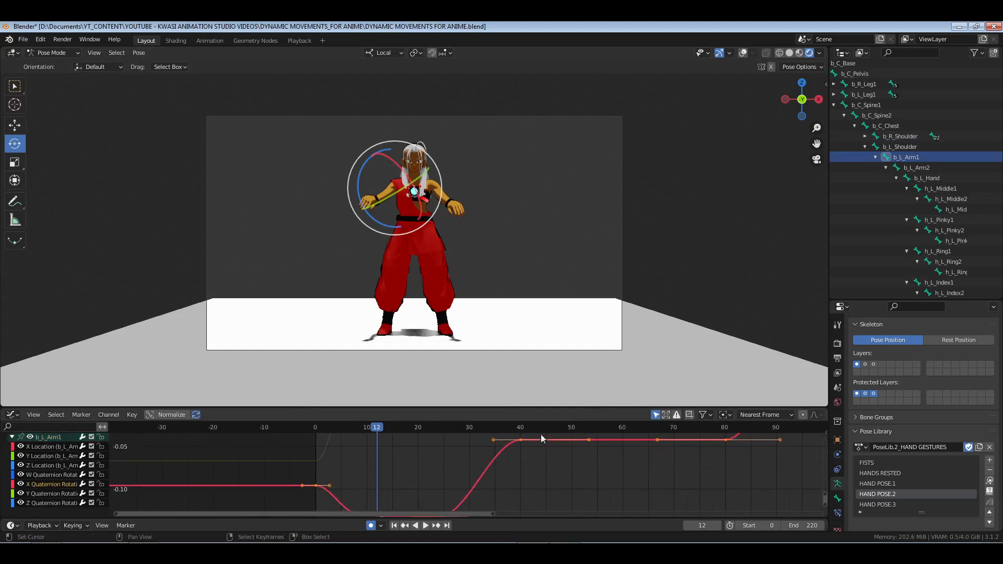
Set the left upper arm's X rotation keyframes from frame 0 to 40 to Free handles and frame them
left_click_drag(540, 435, 371, 502)
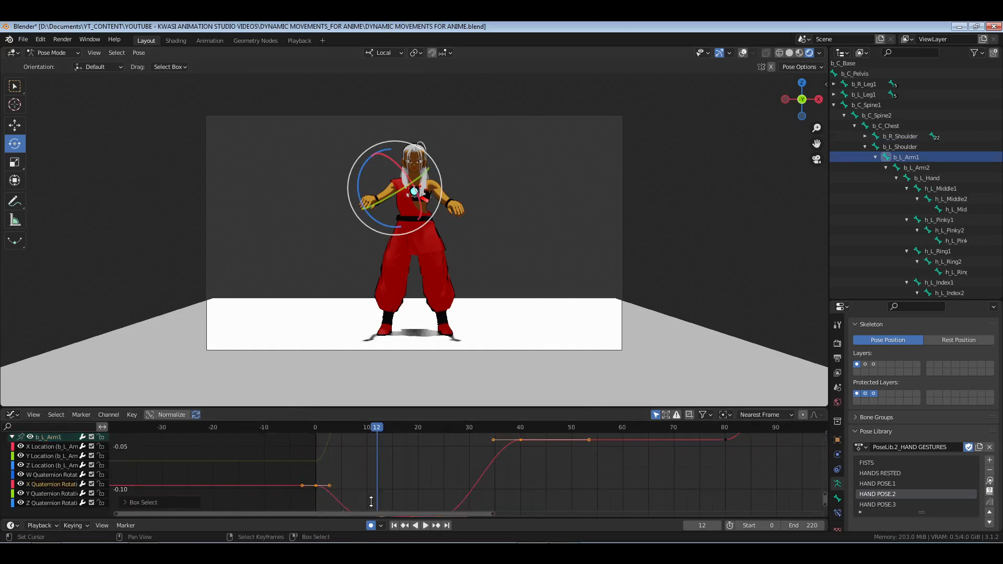
key("v")
left_click(435, 470)
middle_click_drag(542, 473, 516, 490)
right_click(484, 454)
scroll(527, 475, "up", 2)
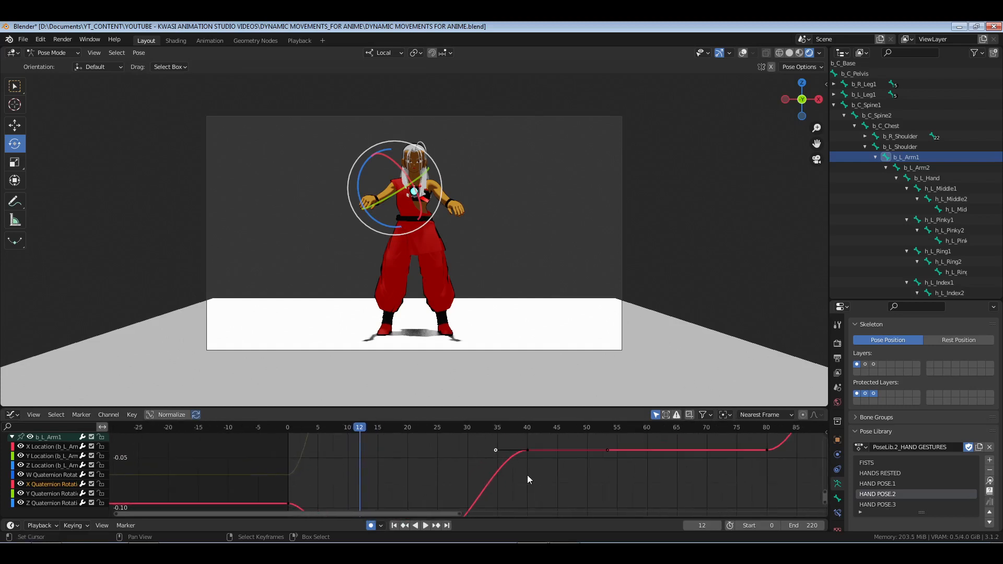
left_click_drag(554, 442, 287, 516)
scroll(356, 478, "up", 1)
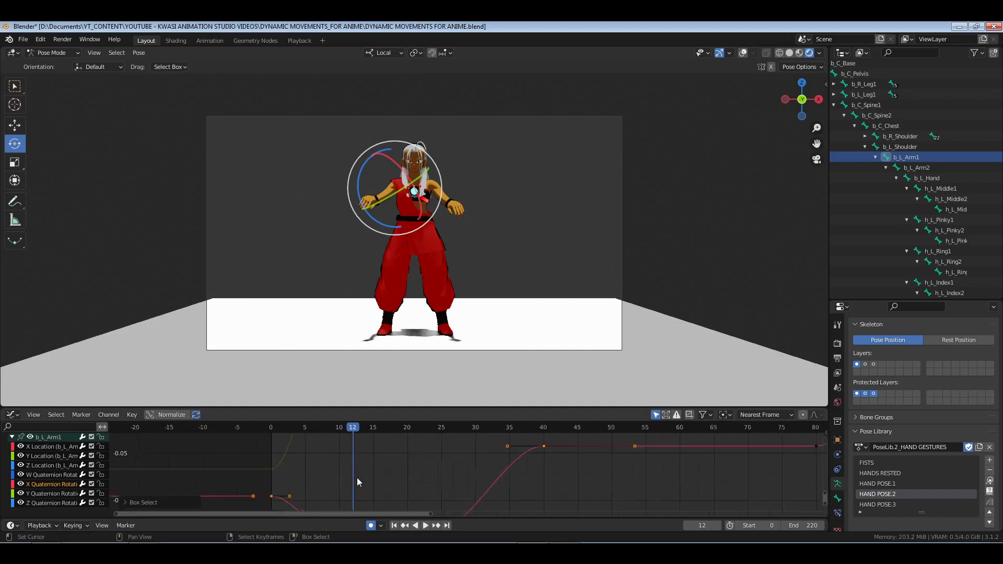
key("Home")
Raise the left upper arm's incoming X rotation handle at frame 40 to add a slight overshoot before the keyframe
left_click(578, 437)
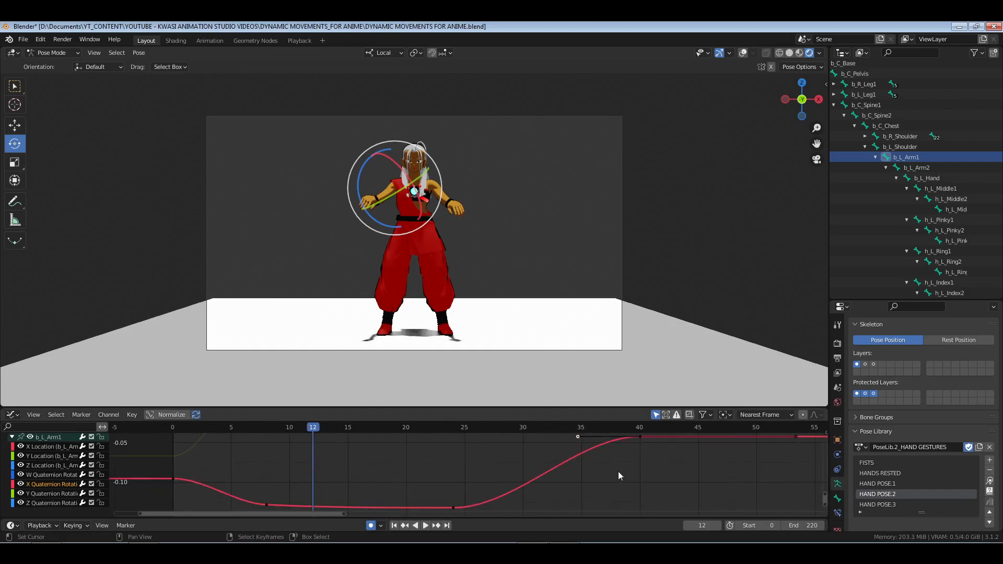
key("g")
left_click(585, 448)
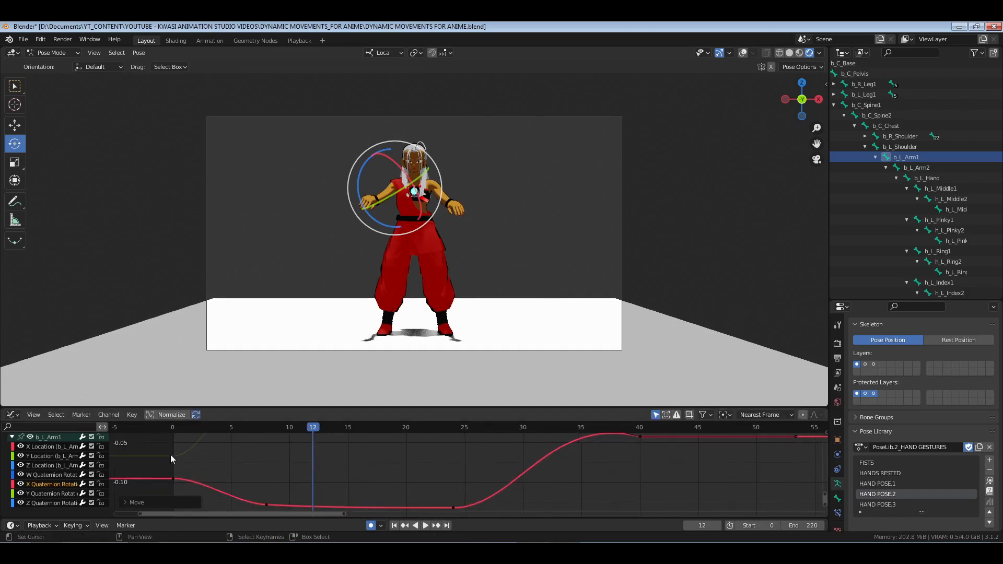
Save the file and return the playhead to frame 0
left_click_drag(171, 454, 197, 465)
key("ctrl+s")
left_click(173, 455)
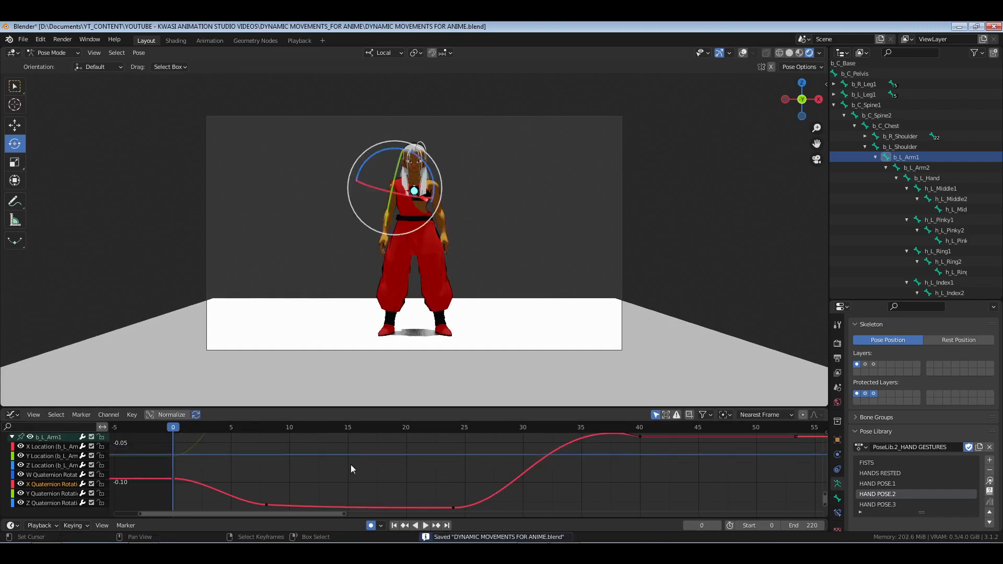
Play back the turn into the fighting stance from frame 0 to review the left arm's overshoot
key("space")
left_click_drag(366, 462, 428, 468)
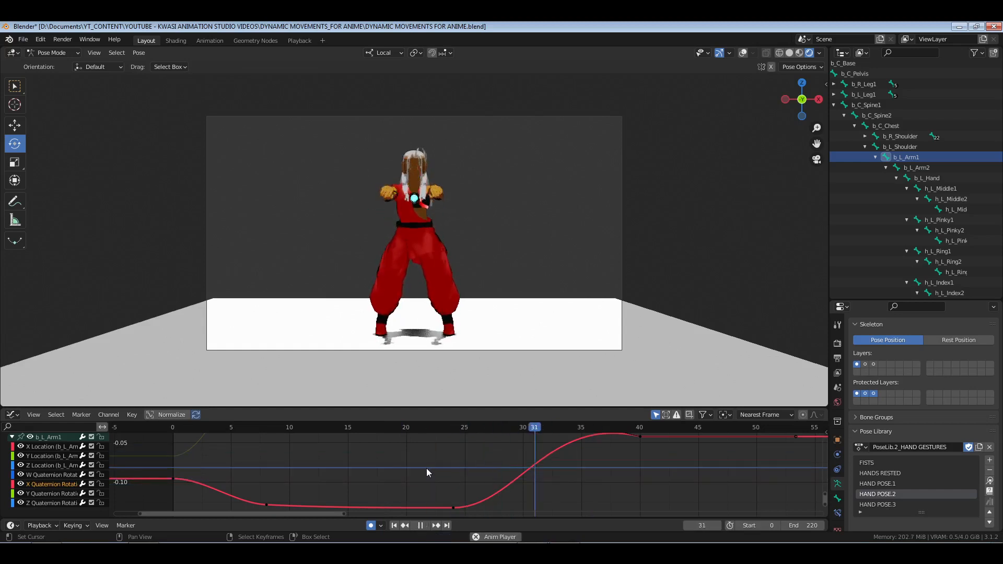
key("space")
left_click(180, 460)
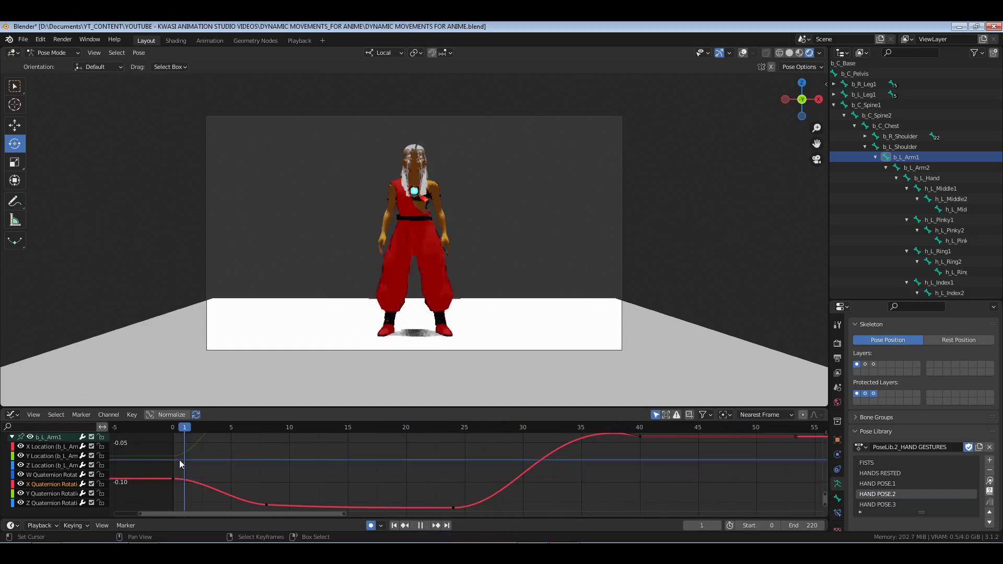
key("space")
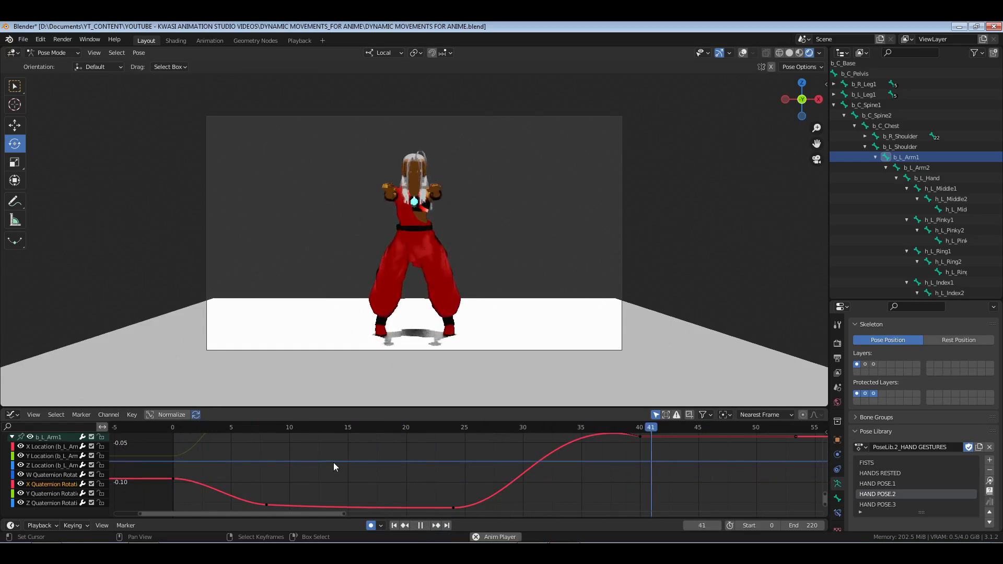
key("space")
left_click(326, 472)
Select the right upper leg bone b_R_Leg1, expand its channels and isolate its Y Quaternion Rotation curve
left_click(866, 147)
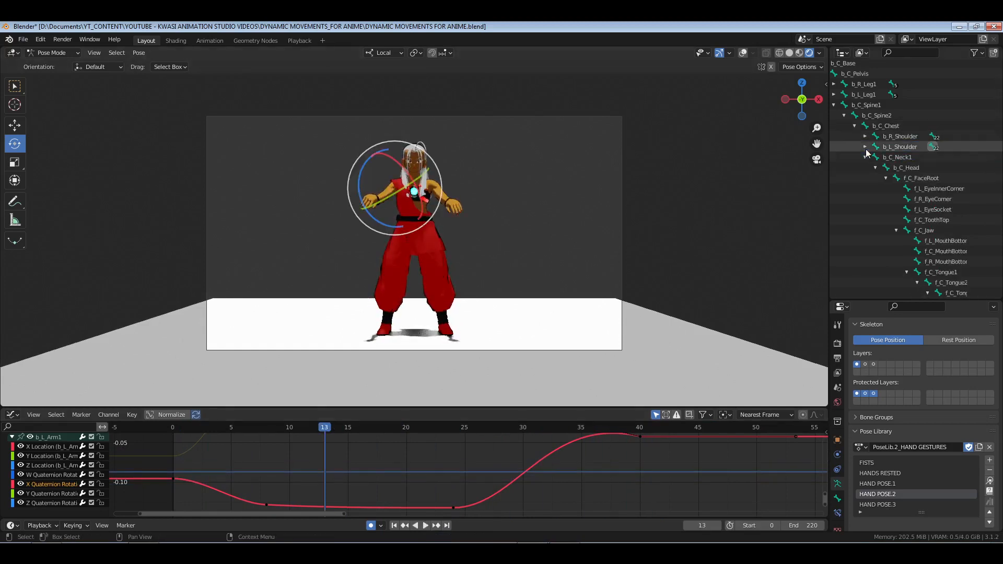
scroll(901, 150, "up", 3)
left_click(891, 108)
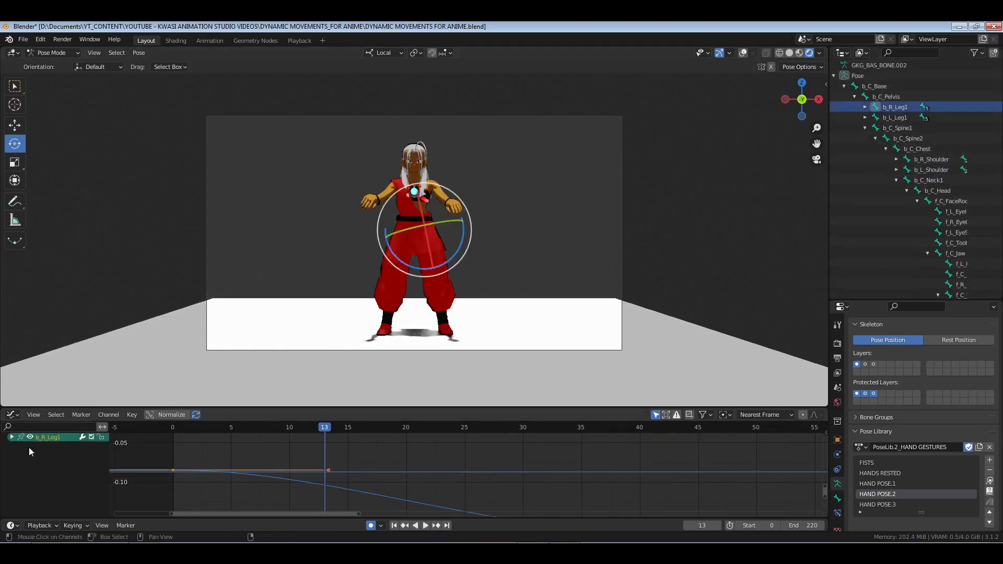
left_click(12, 437)
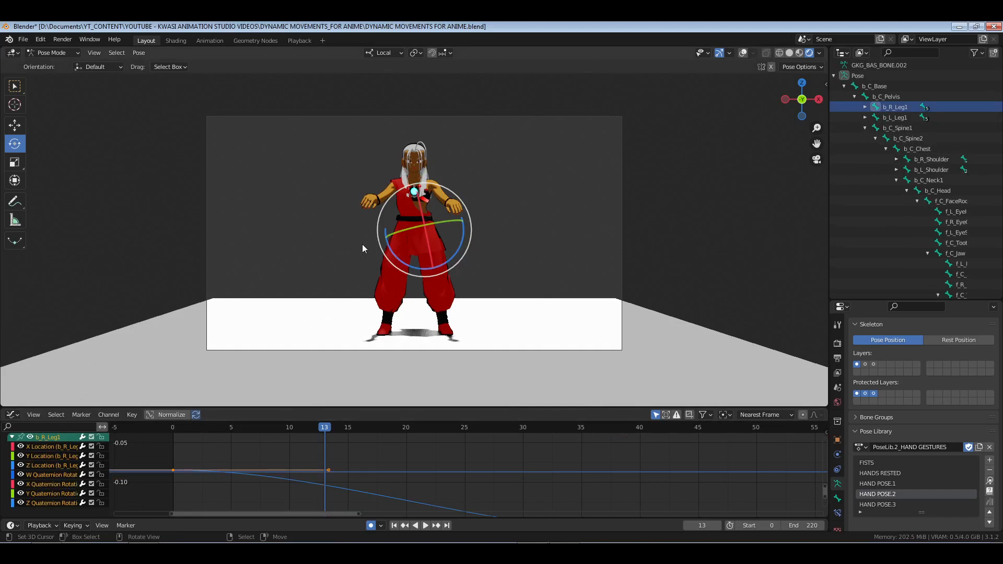
left_click(44, 492)
key("Home")
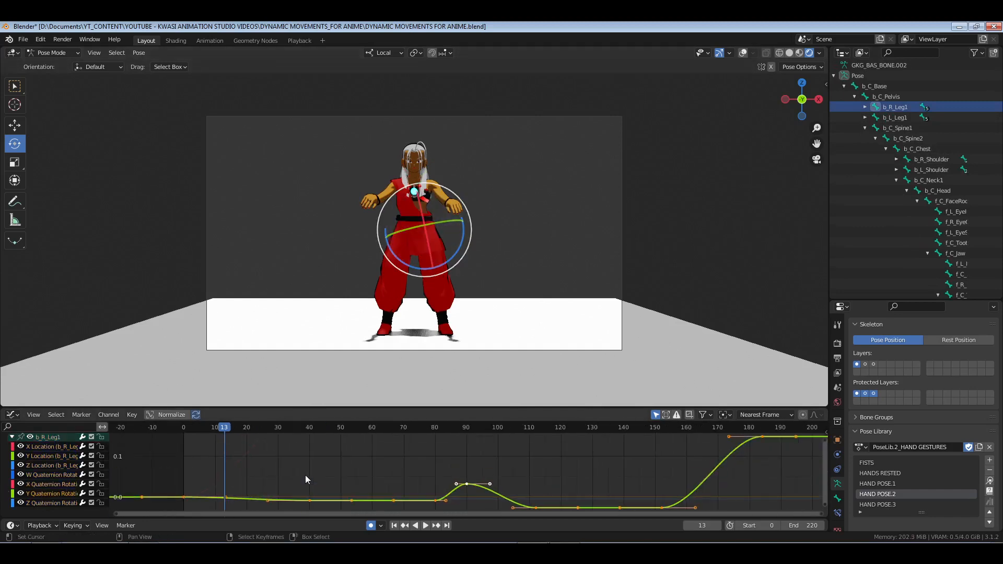
Set the right upper leg's Y rotation keyframes at frames 0 and 40 to Free handles
left_click_drag(165, 481, 384, 512)
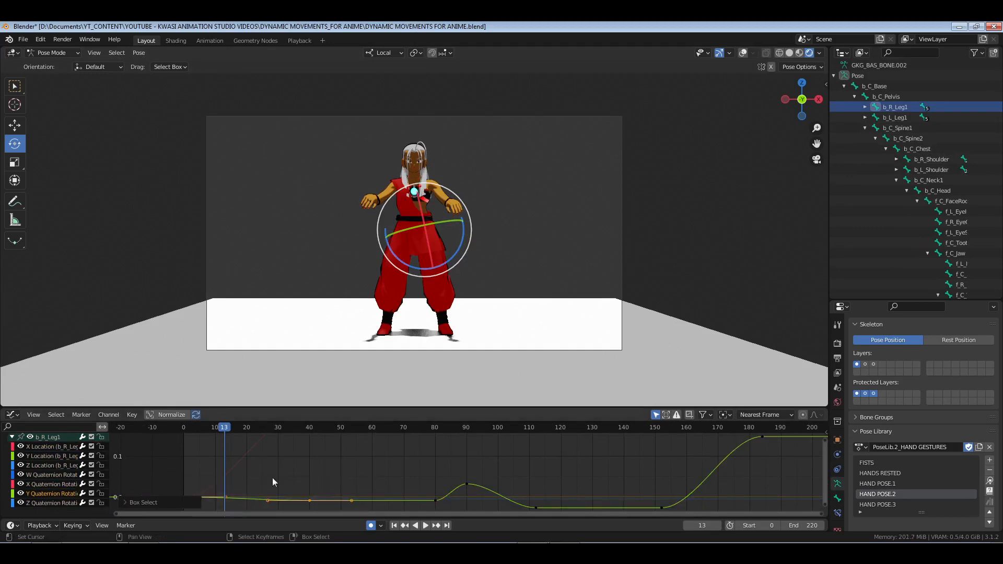
key("KP_Decimal")
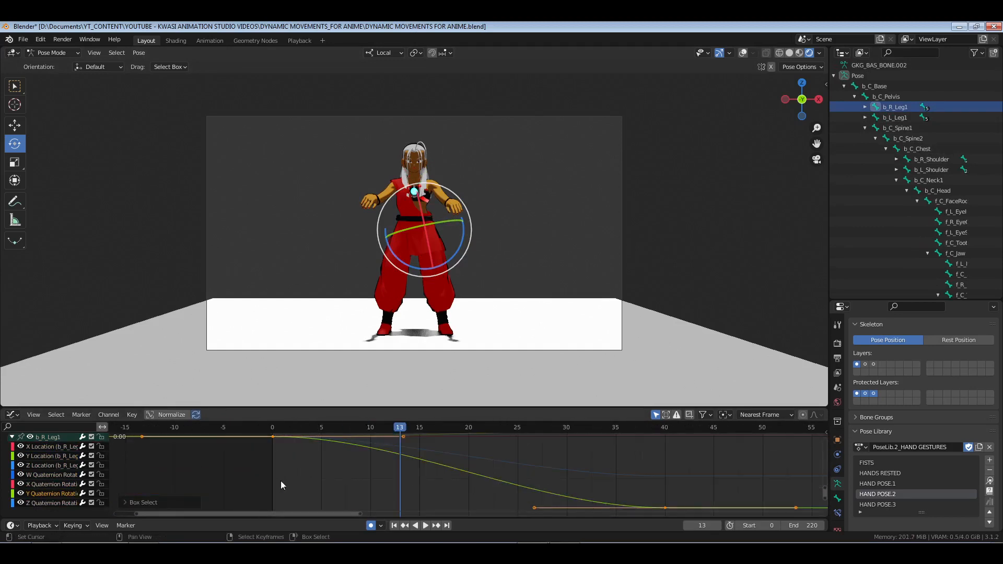
key("v")
left_click(632, 485)
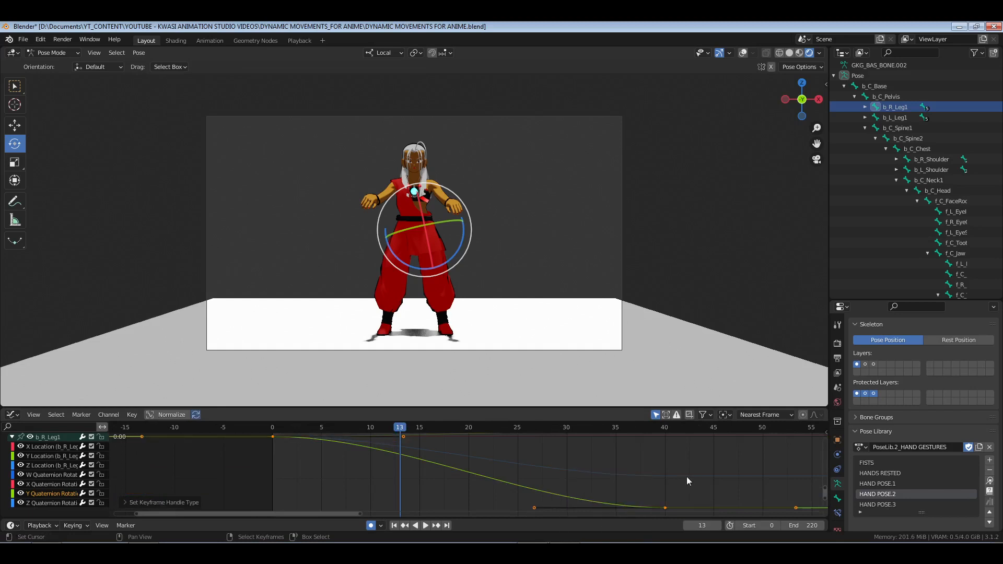
Lower the right upper leg's incoming Y rotation handle at frame 40 to add a slight overshoot before the keyframe
middle_click_drag(535, 522, 514, 513)
left_click(516, 499)
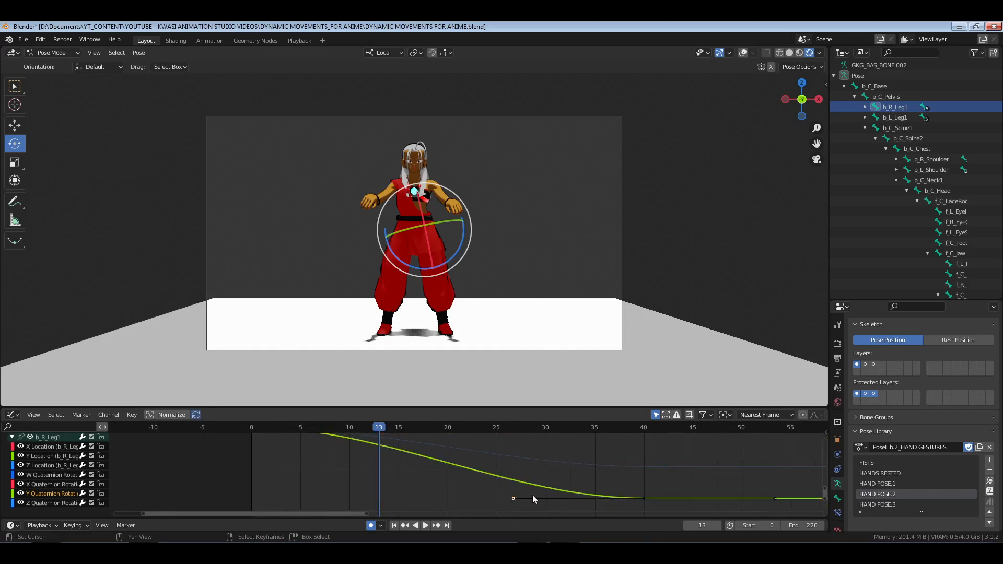
key("g")
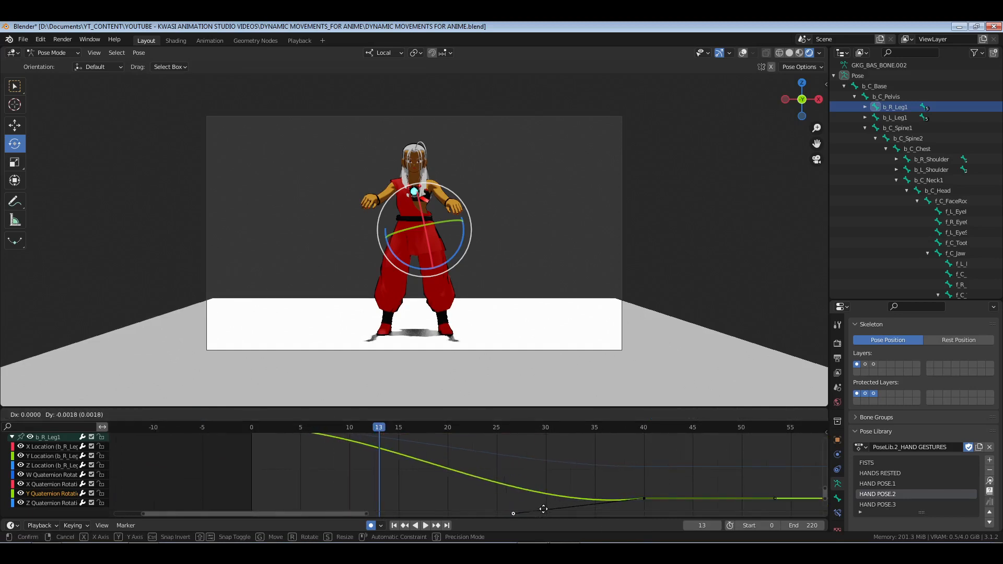
left_click(503, 515)
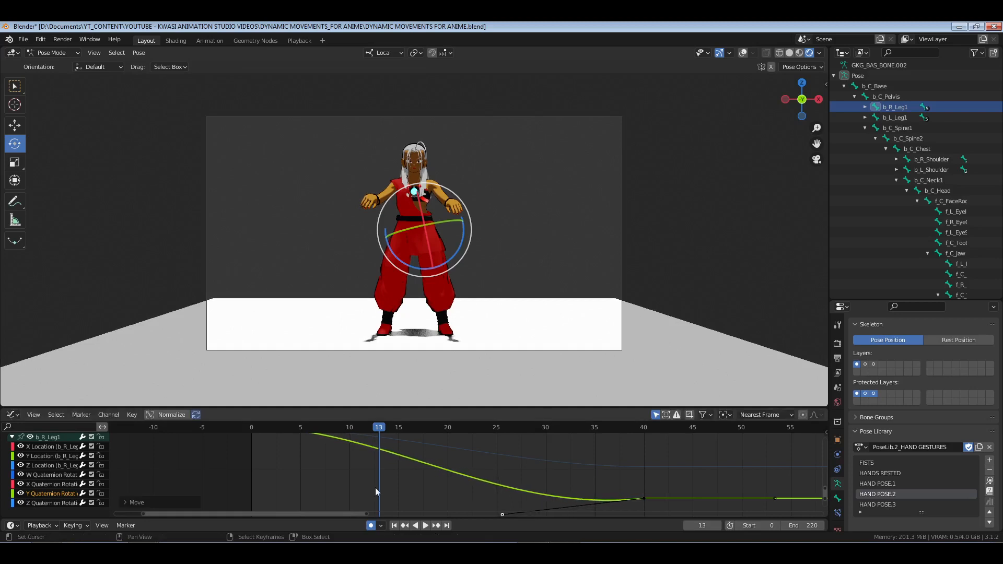
Replay the turn several times from frame 0 to check the right upper leg's motion, and return to frame 0
key("shift+Left")
key("space")
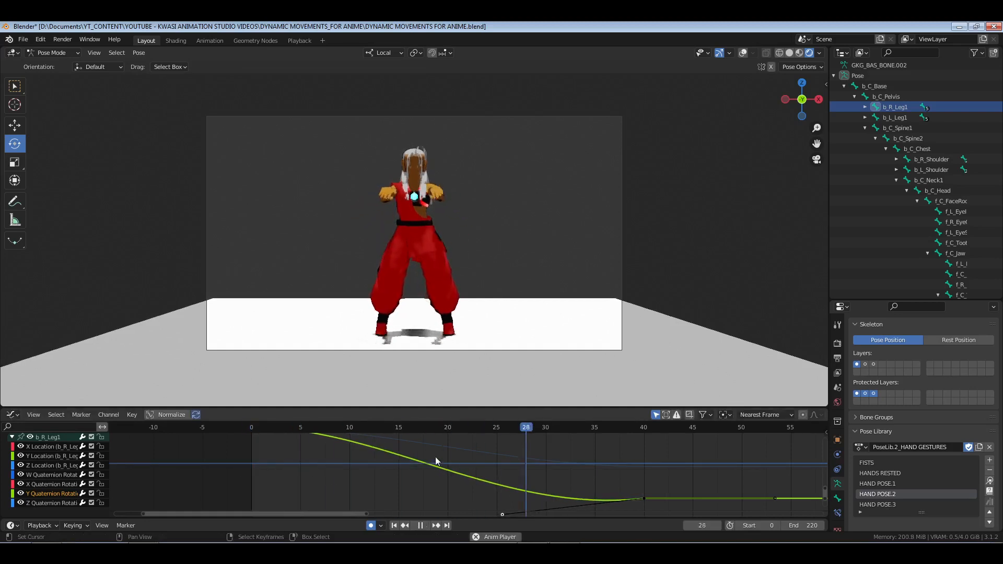
key("shift+Left")
key("space")
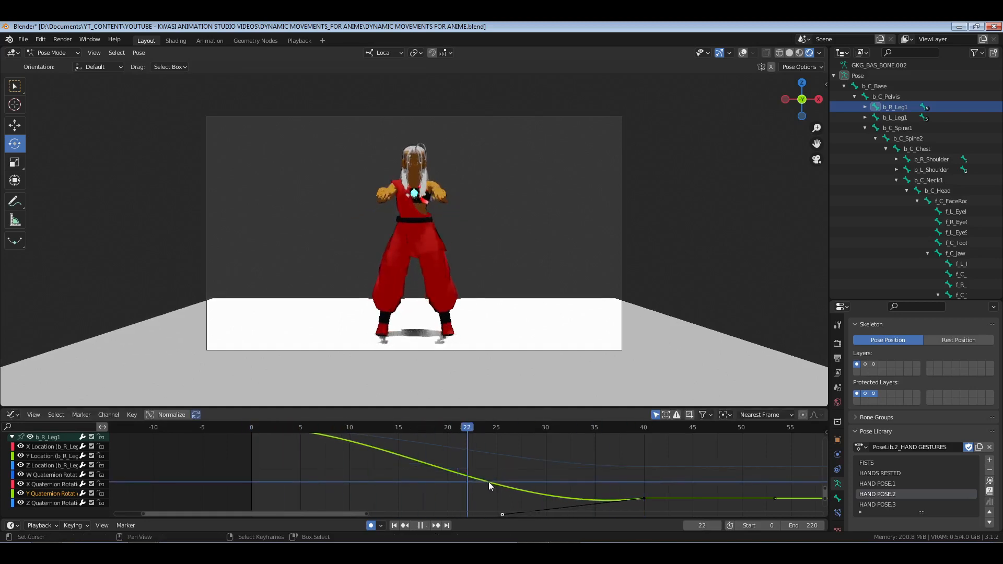
key("space")
left_click_drag(643, 484, 252, 486)
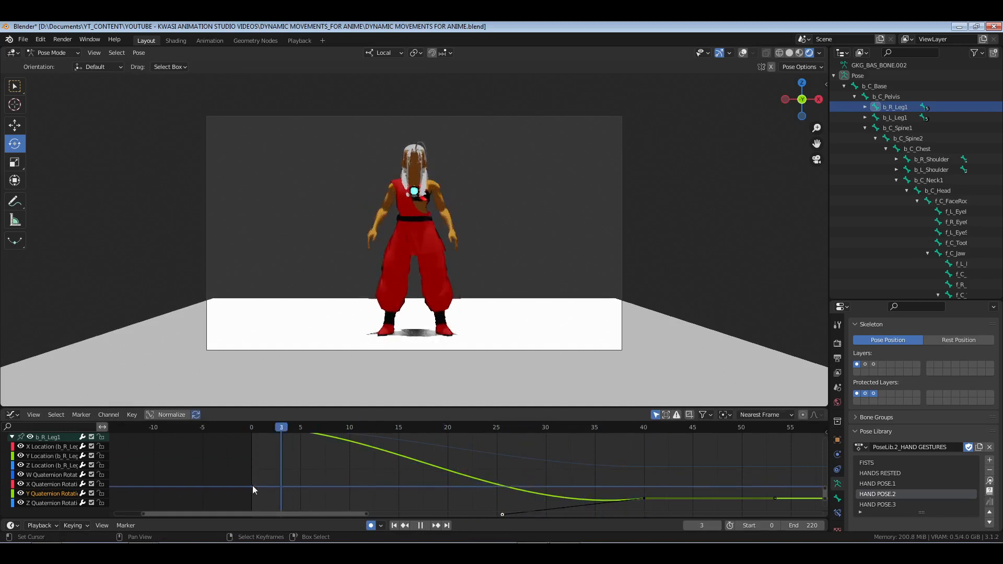
key("space")
key("space")
left_click_drag(412, 466, 220, 473)
Select the right lower leg bone b_R_Leg2, expand its channels and isolate its Y Quaternion Rotation curve
left_click(865, 107)
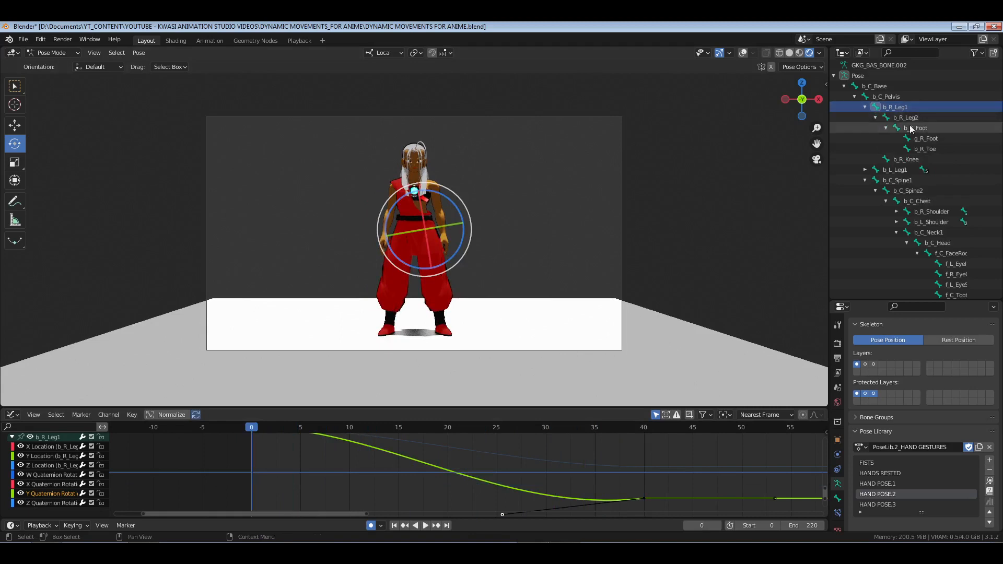
left_click(904, 118)
left_click(12, 438)
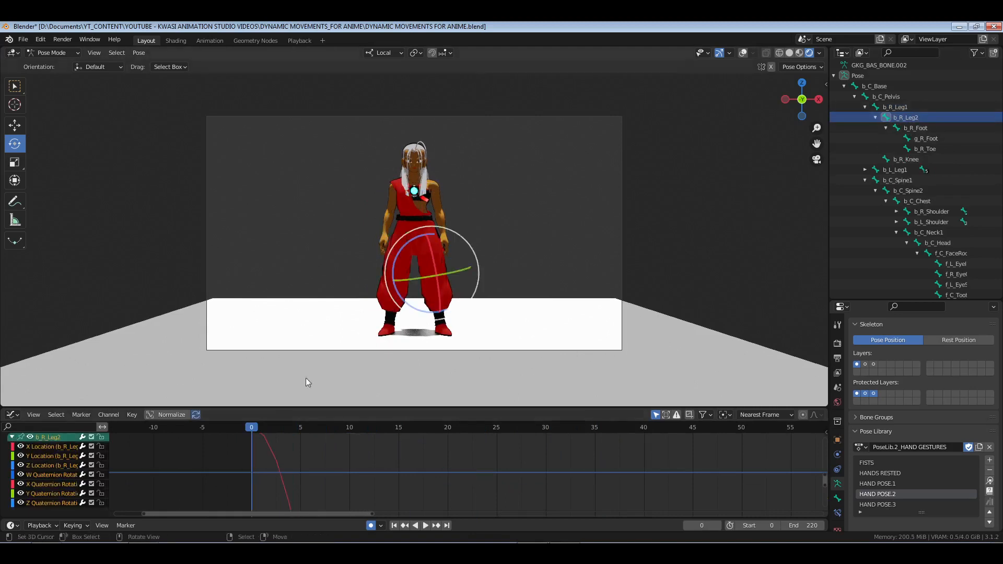
left_click(50, 491)
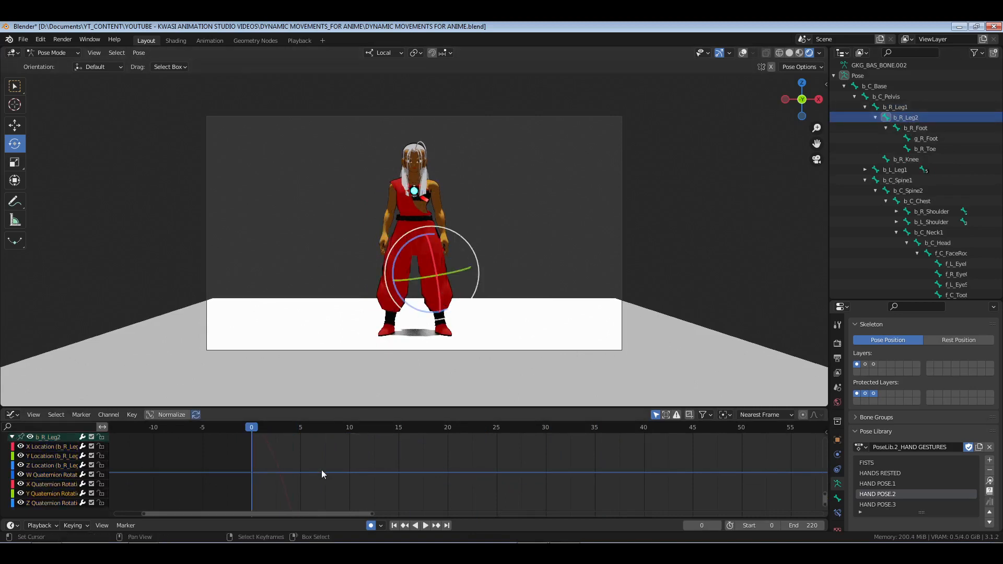
key("Home")
Set the right lower leg's Y rotation keyframes at frames 0 and 40 to Free handles
left_click_drag(152, 464, 426, 511)
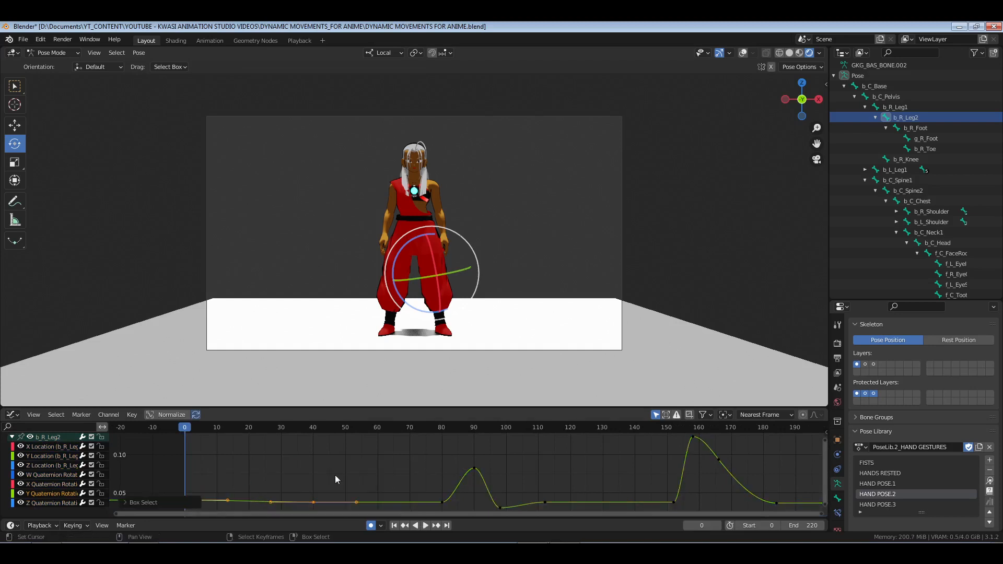
key("KP_Decimal")
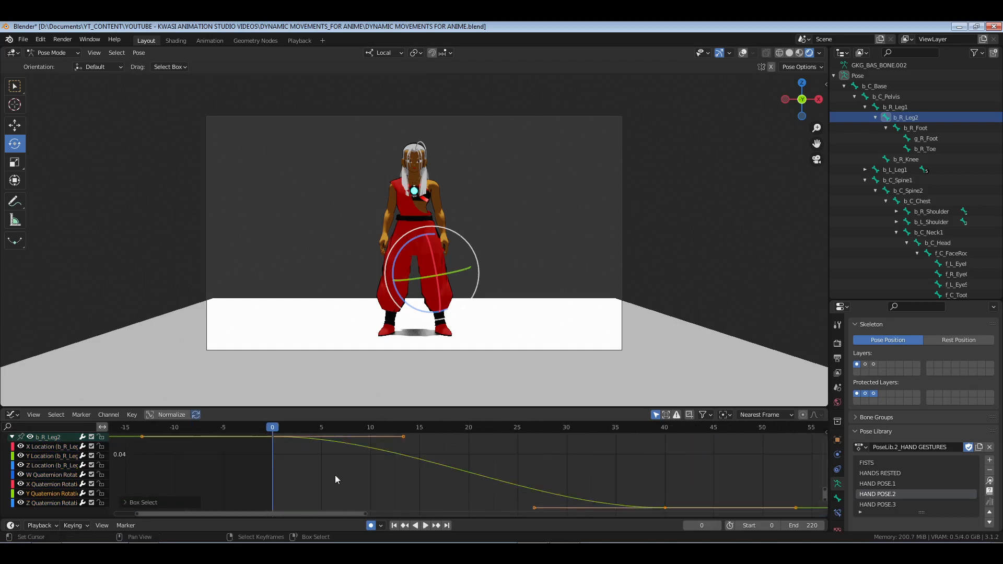
key("v")
left_click(583, 479)
Pull the right lower leg's incoming Y rotation handle at frame 40 downward so the curve dips below the keyframe
left_click(666, 508)
middle_click_drag(653, 497, 645, 463)
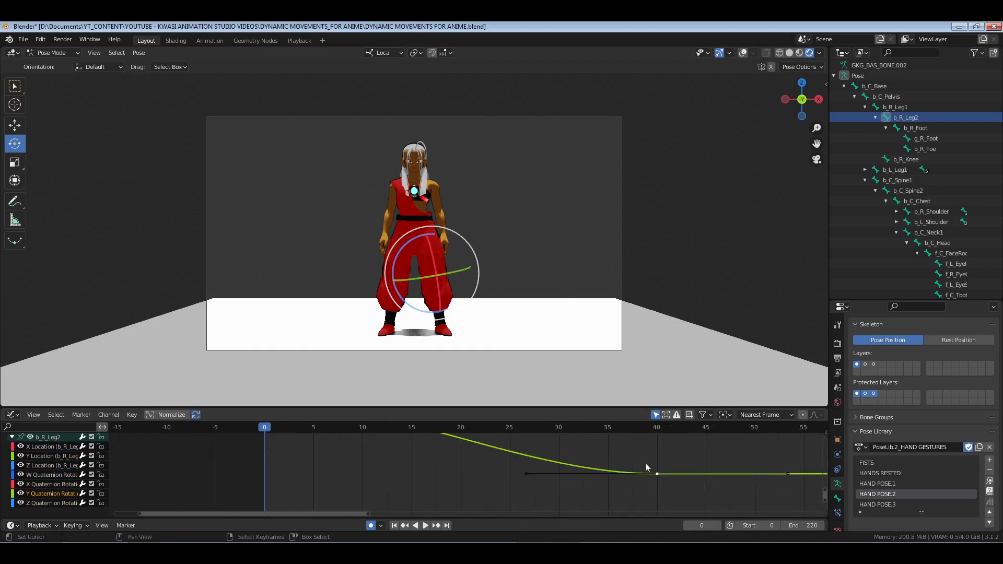
left_click(526, 475)
key("g")
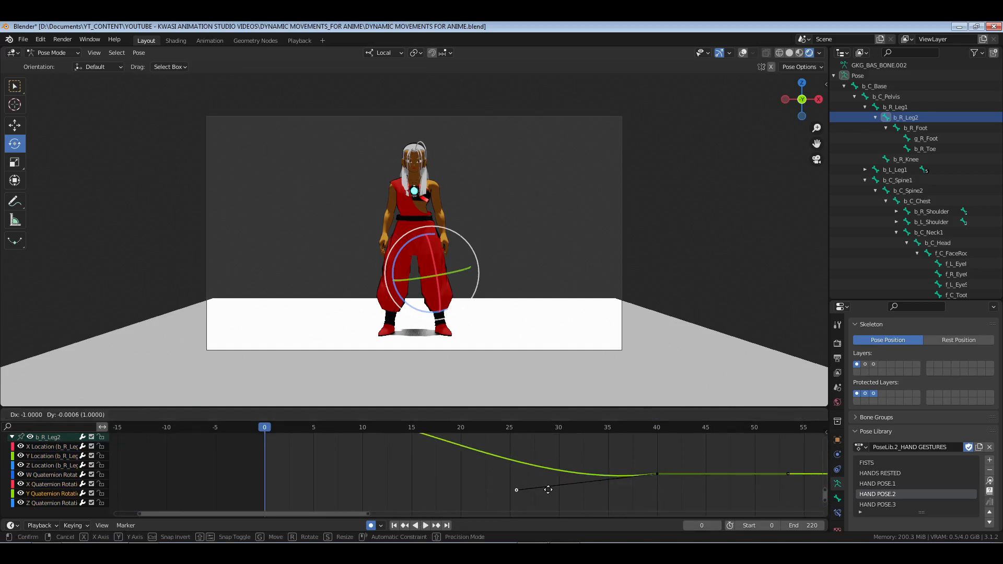
left_click(543, 510)
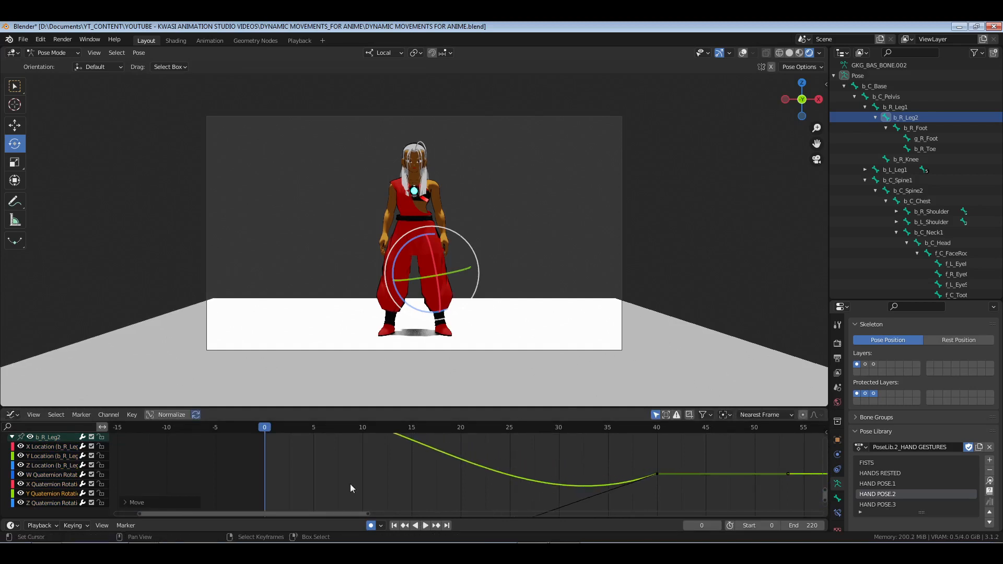
Play back the turn repeatedly from frame 0 to review the right lower leg's overshoot
scroll(486, 460, "down", 3)
middle_click_drag(486, 461, 406, 475, "ctrl")
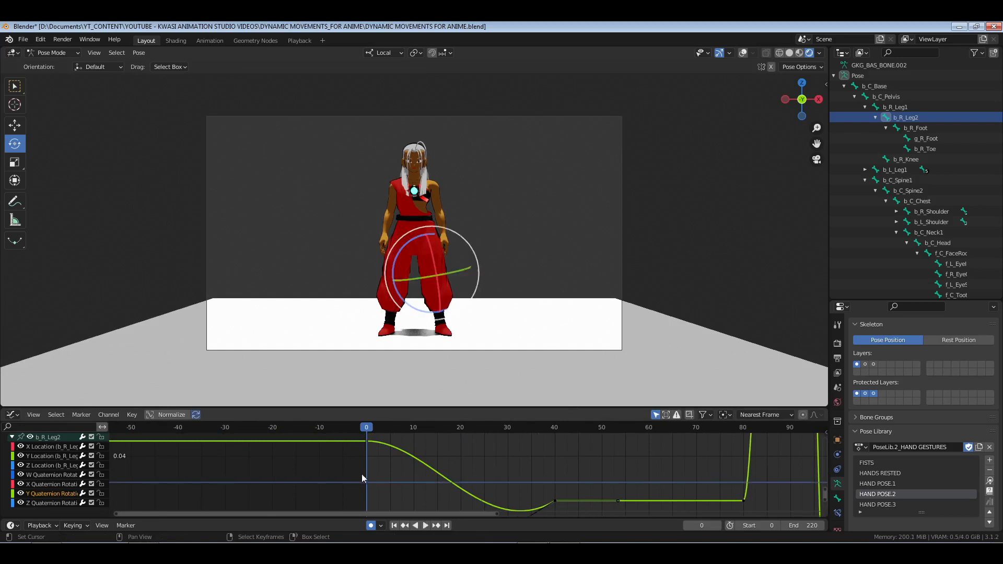
key("space")
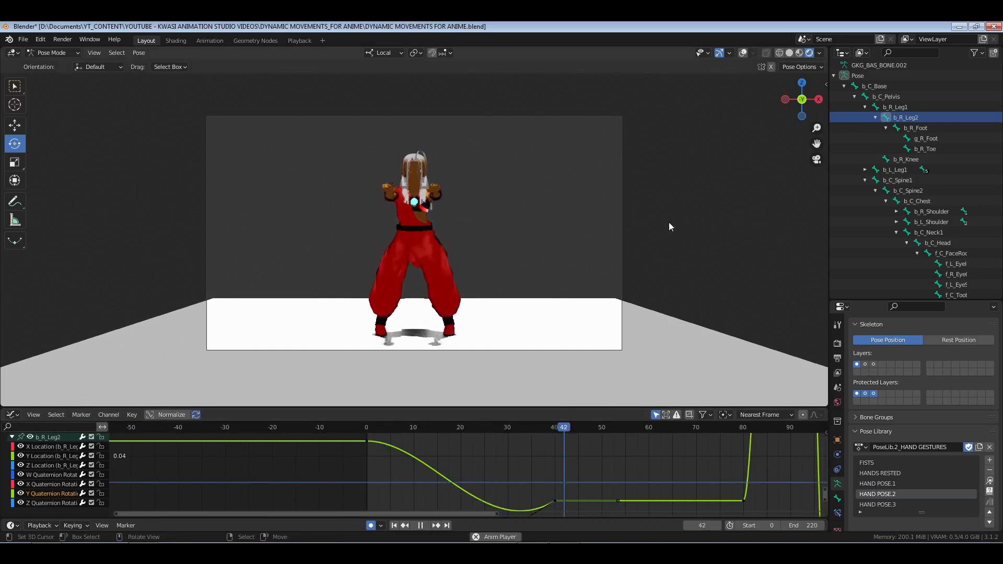
key("space")
left_click(368, 492)
key("space")
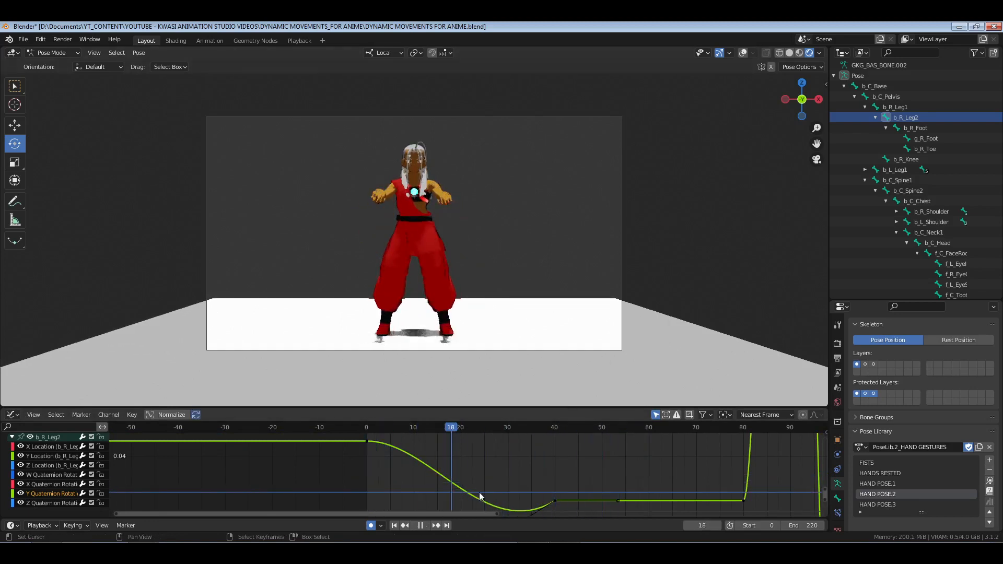
left_click(355, 493)
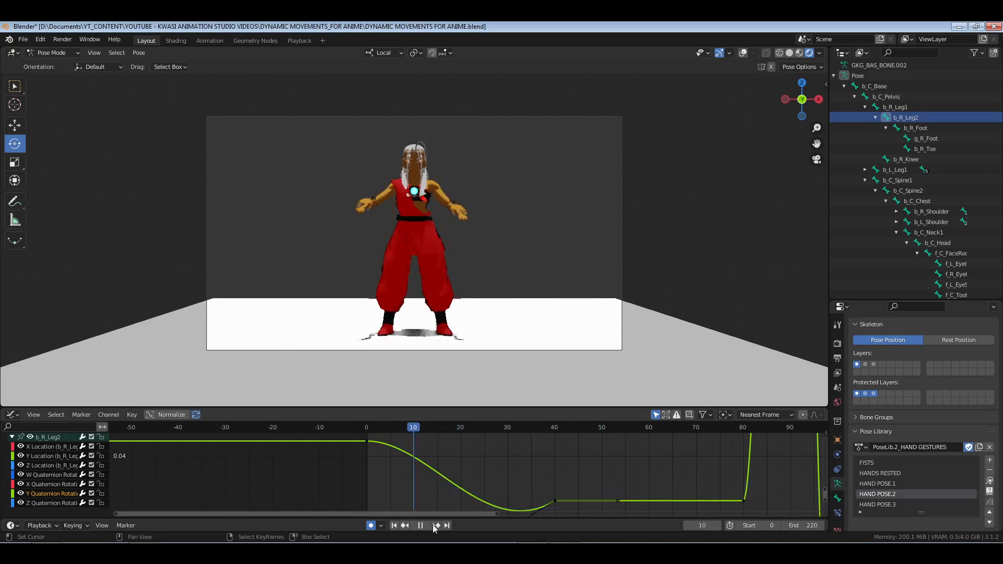
key("space")
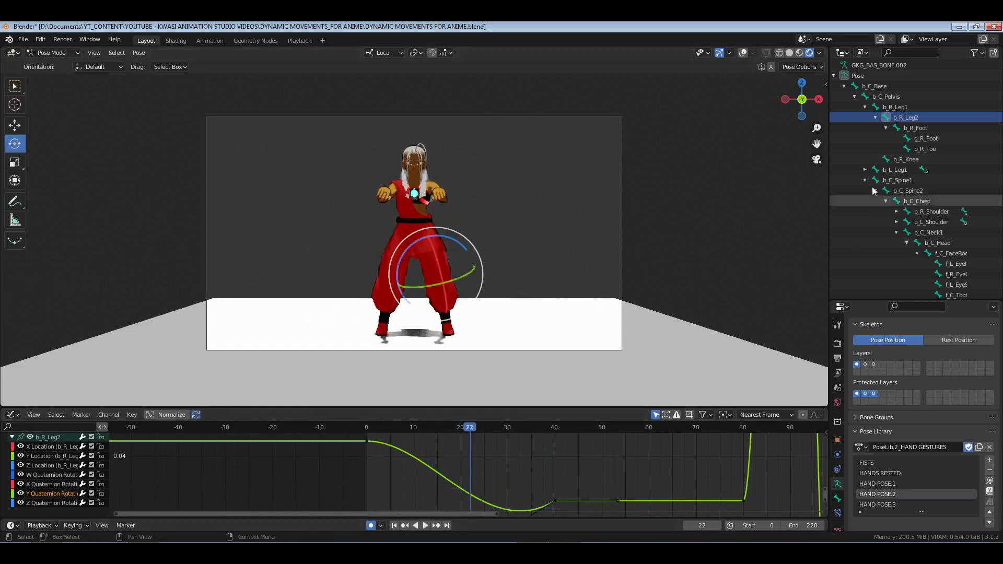
Turn on the viewport overlays and select the right foot bone b_R_Foot on the character
left_click(866, 107)
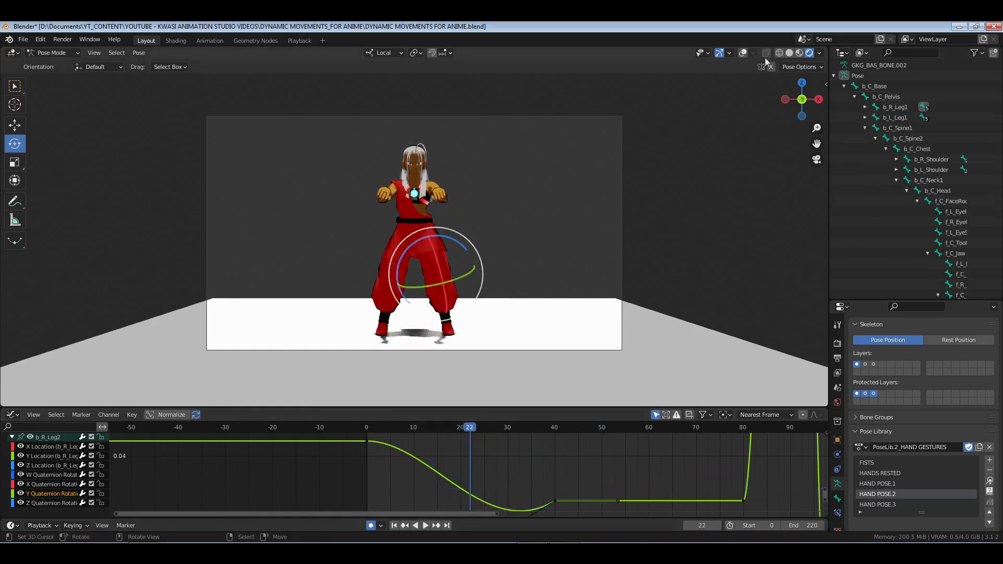
left_click(743, 52)
right_click(447, 317)
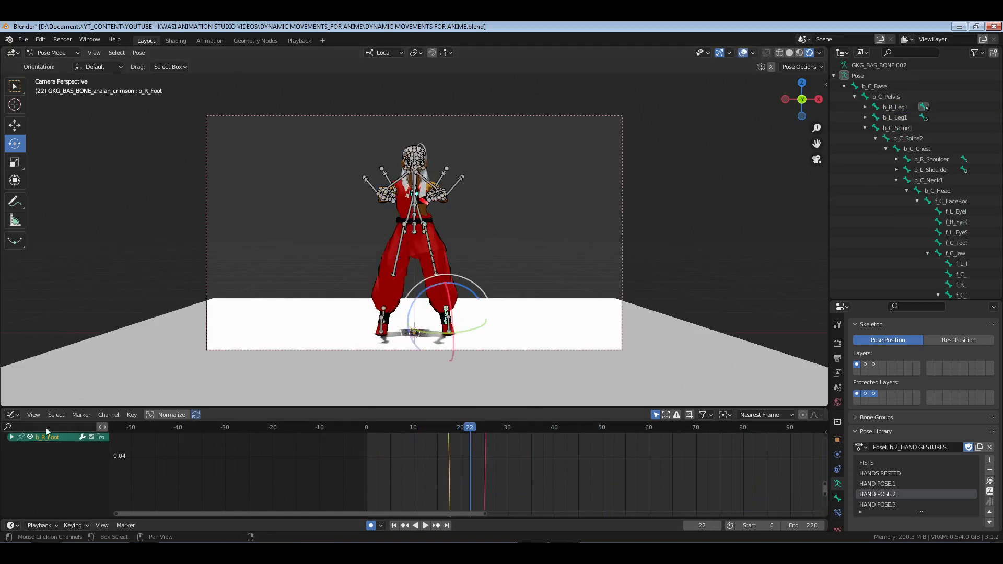
Isolate the right foot's Y Quaternion Rotation curve and select its keyframes from frame 0 to 40
left_click(12, 437)
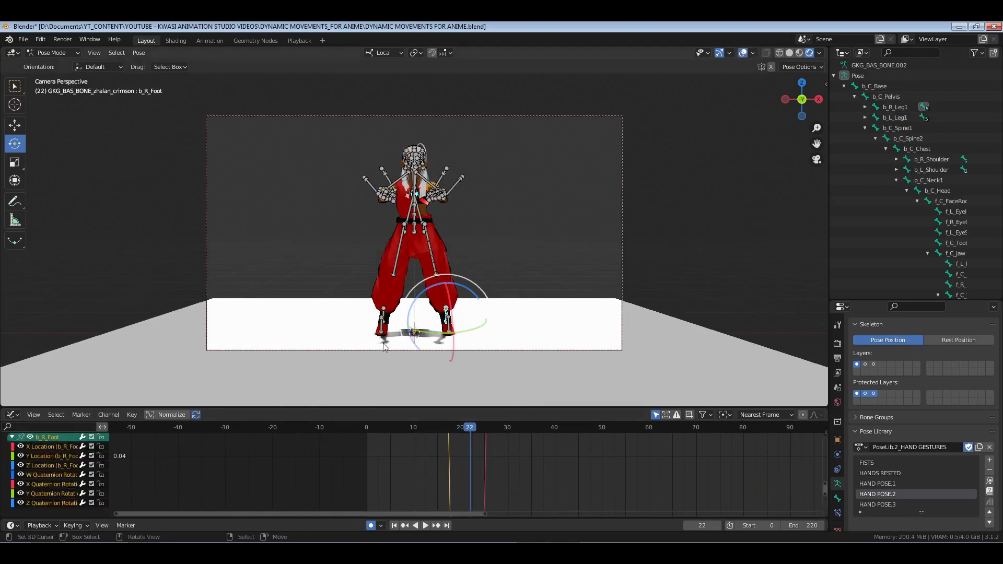
left_click(49, 493)
left_click(52, 494)
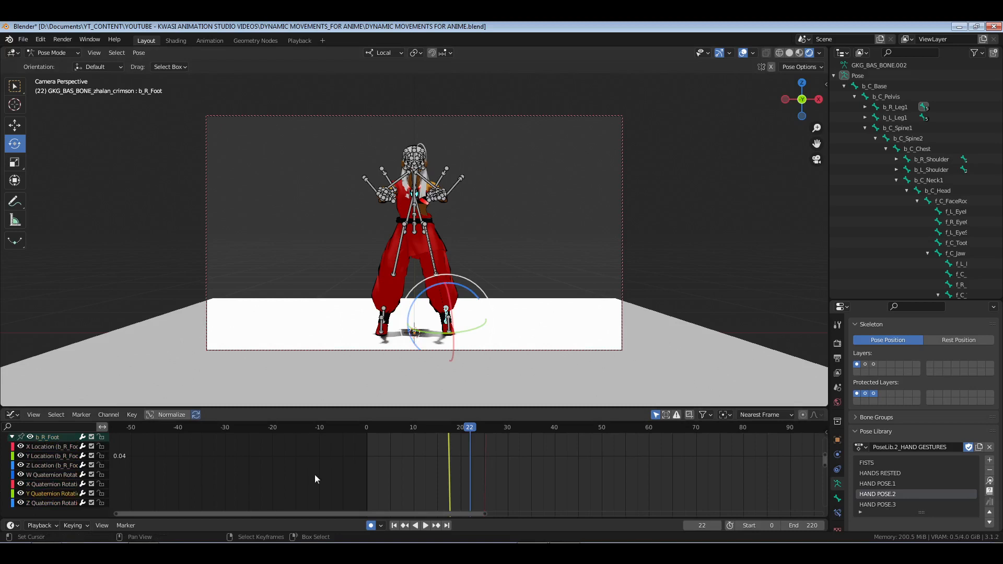
key("Home")
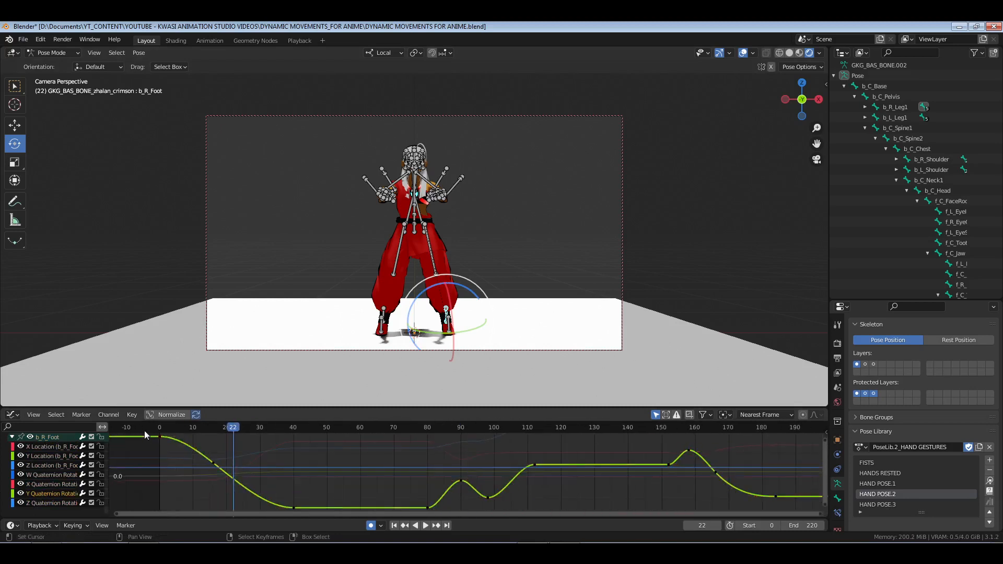
left_click_drag(144, 431, 300, 515)
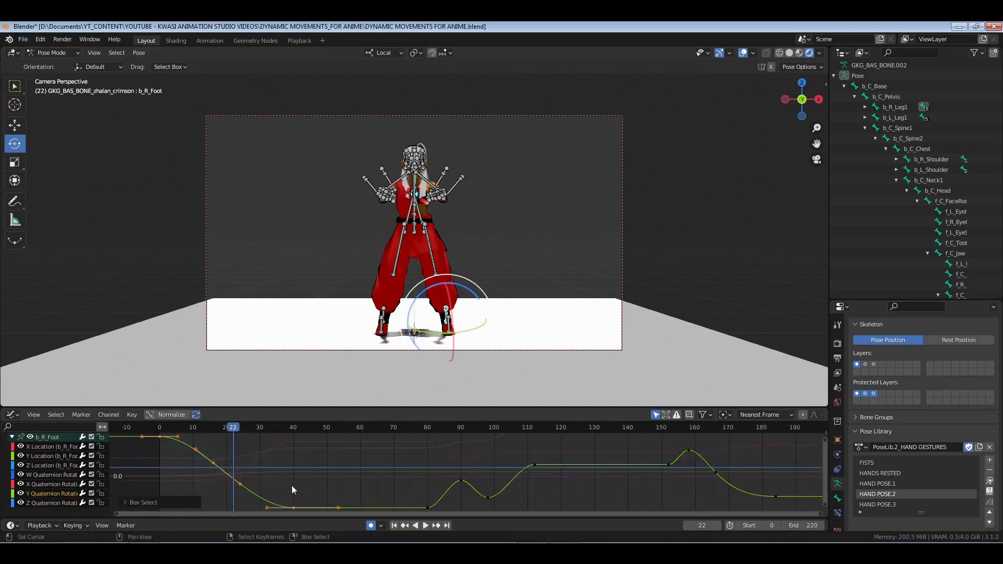
key("KP_Decimal")
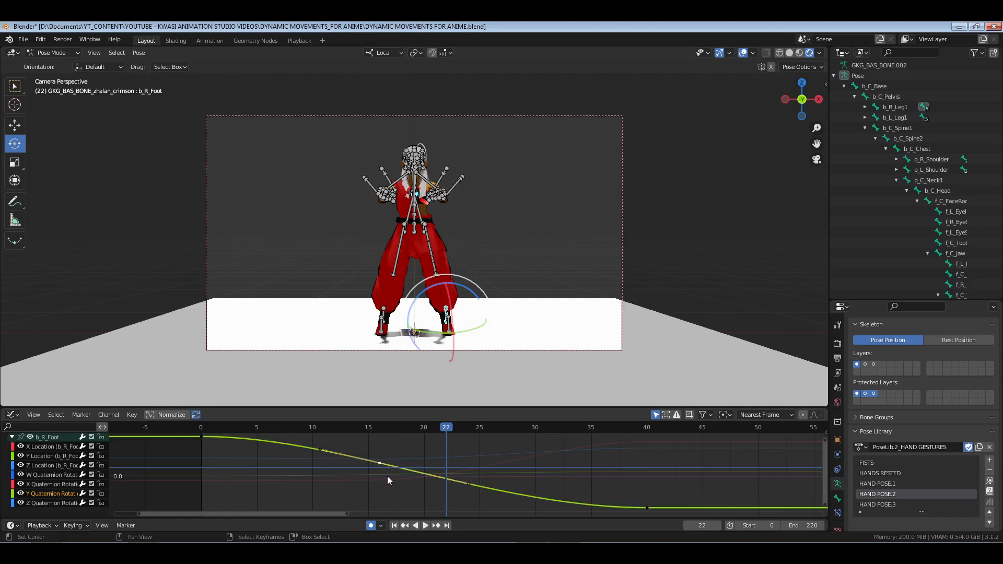
left_click(379, 478)
key("g")
key("y")
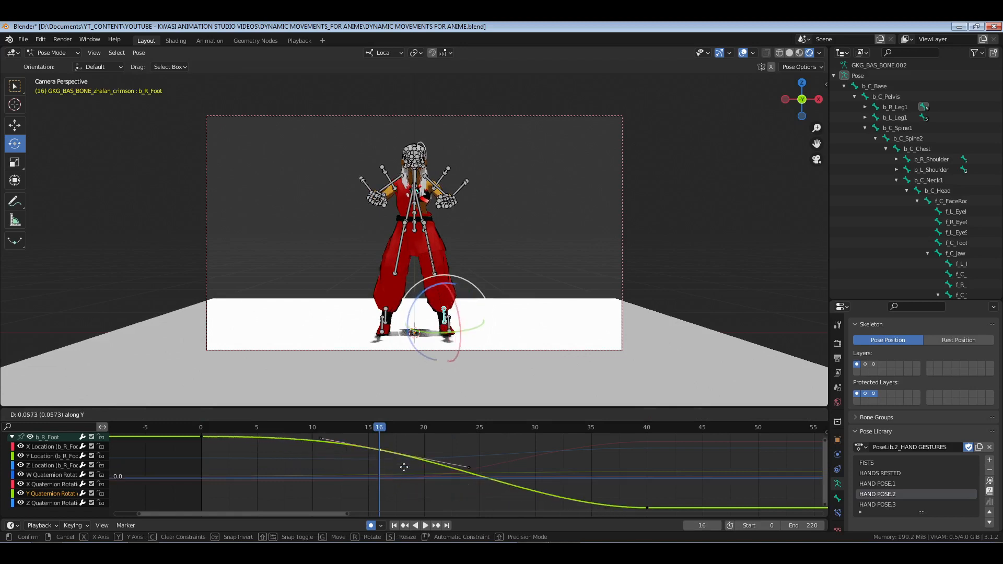
left_click(401, 490)
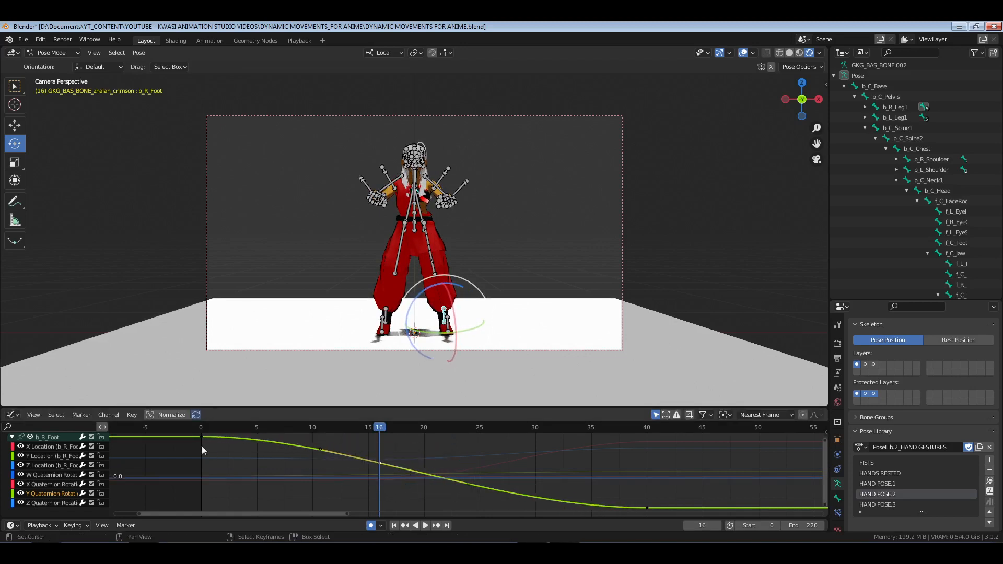
Set the handle type of the right foot's Y Quaternion Rotation keyframes from frame 0 to 40 to Free
left_click_drag(183, 433, 674, 518)
key("v")
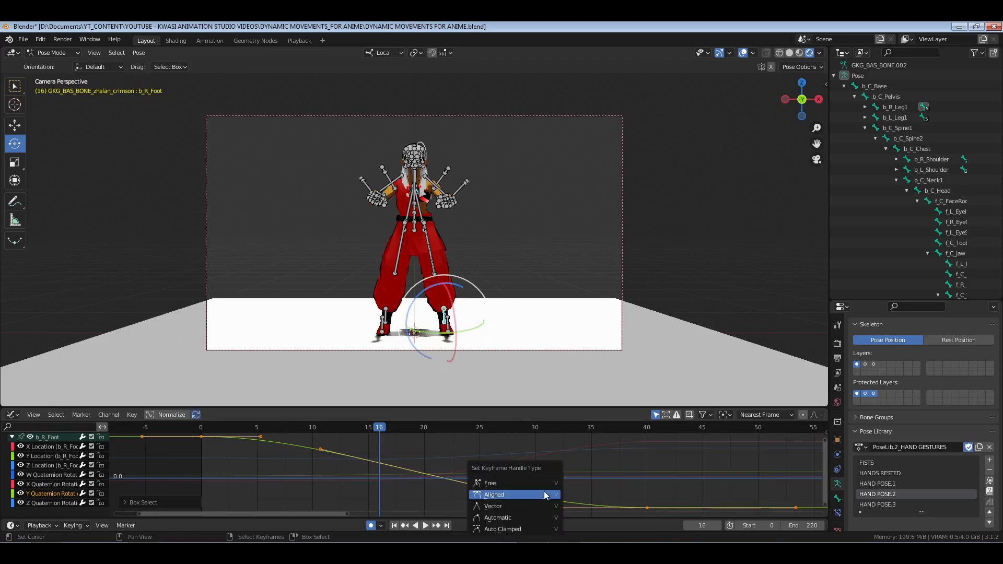
left_click(540, 488)
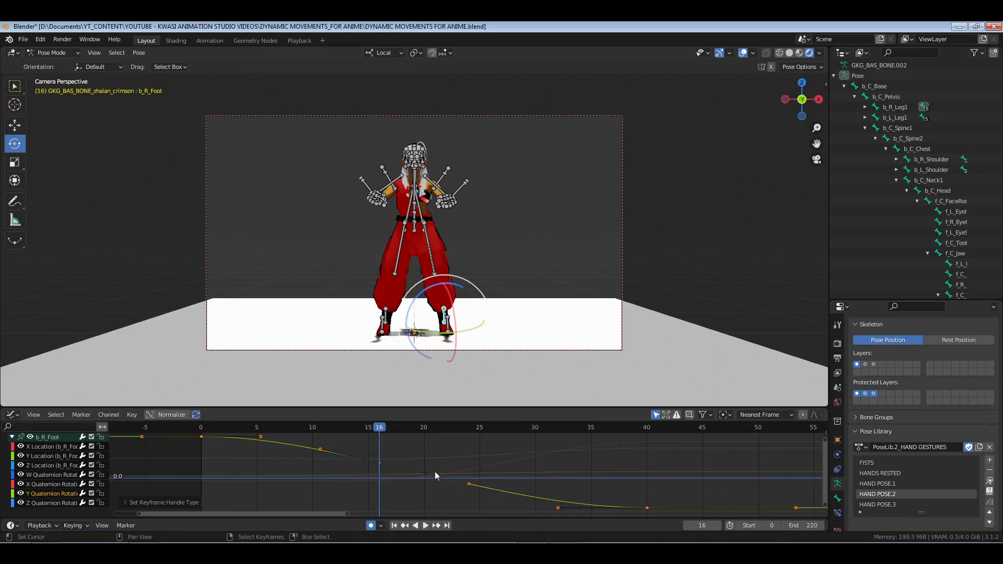
Raise the right foot's Y rotation keyframe at frame 16 slightly and lower both of its handles
left_click(384, 463)
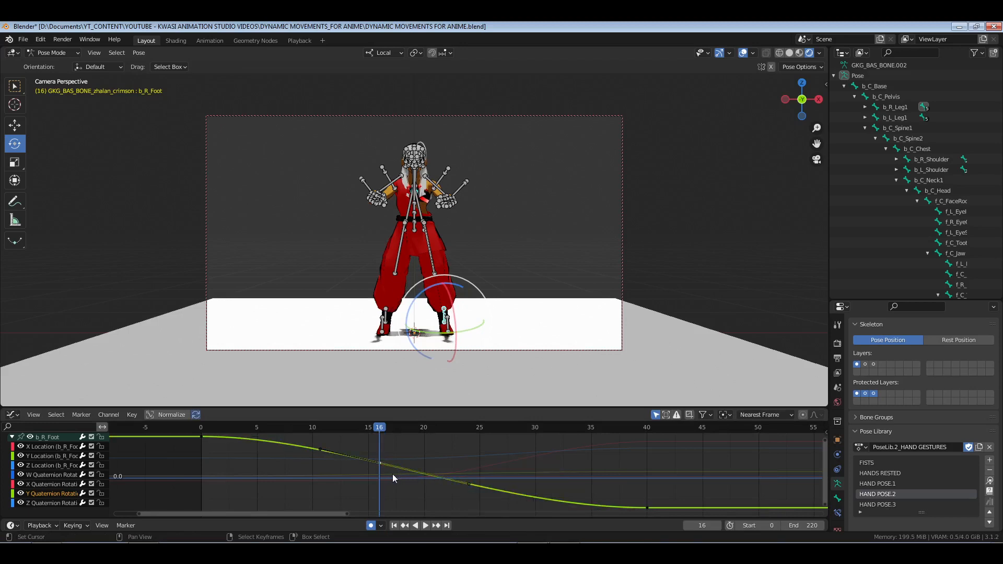
key("g")
key("y")
left_click(309, 467)
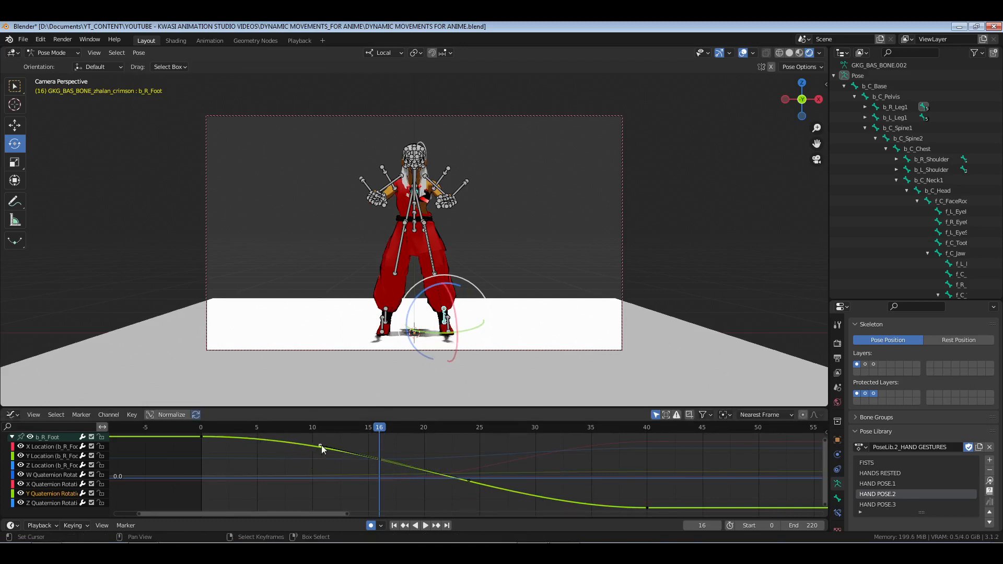
key("g")
key("y")
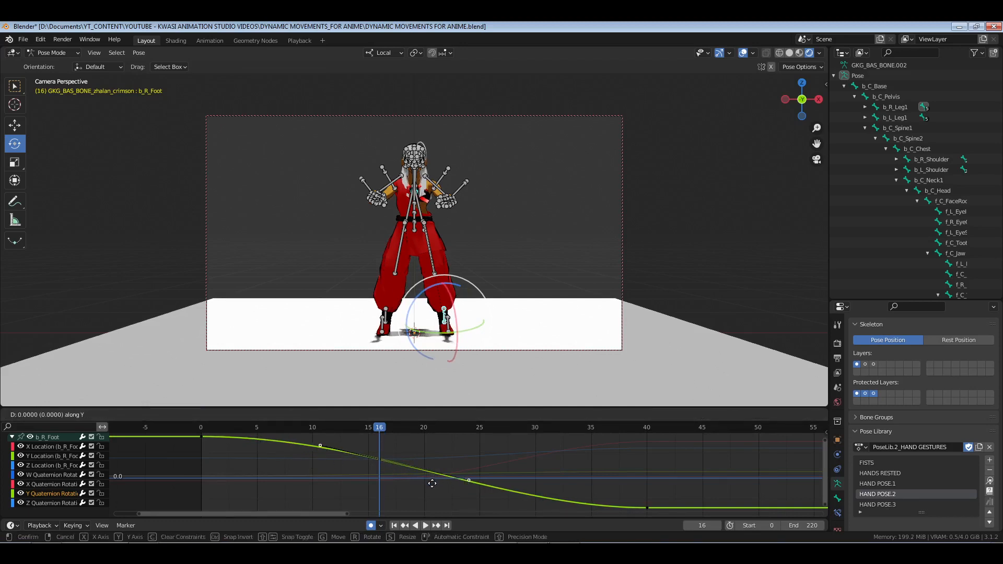
left_click(433, 487)
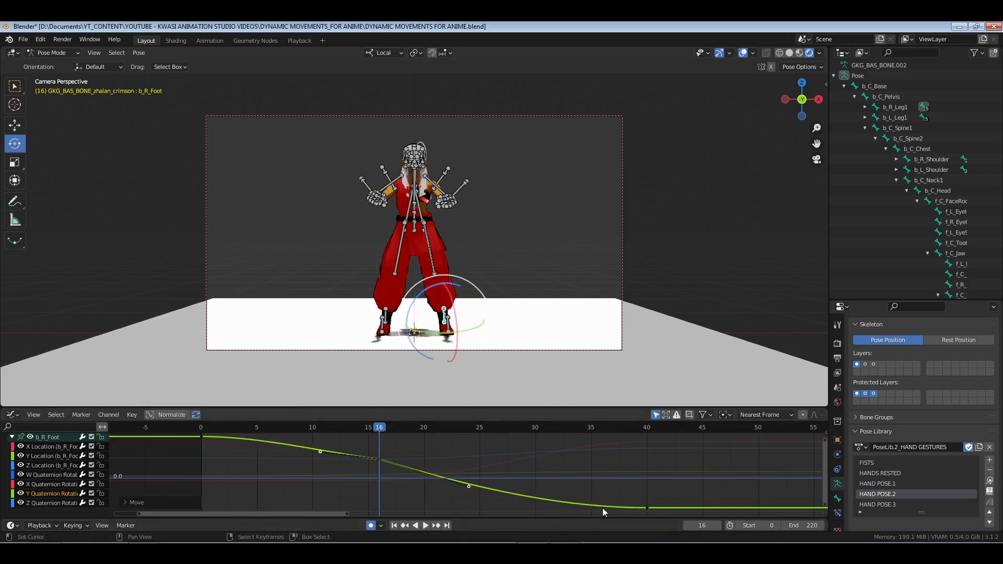
Pull the incoming handle of the right foot's Y rotation keyframe at frame 40 downward so the curve dips below it
right_click(648, 506)
middle_click_drag(647, 505, 580, 483)
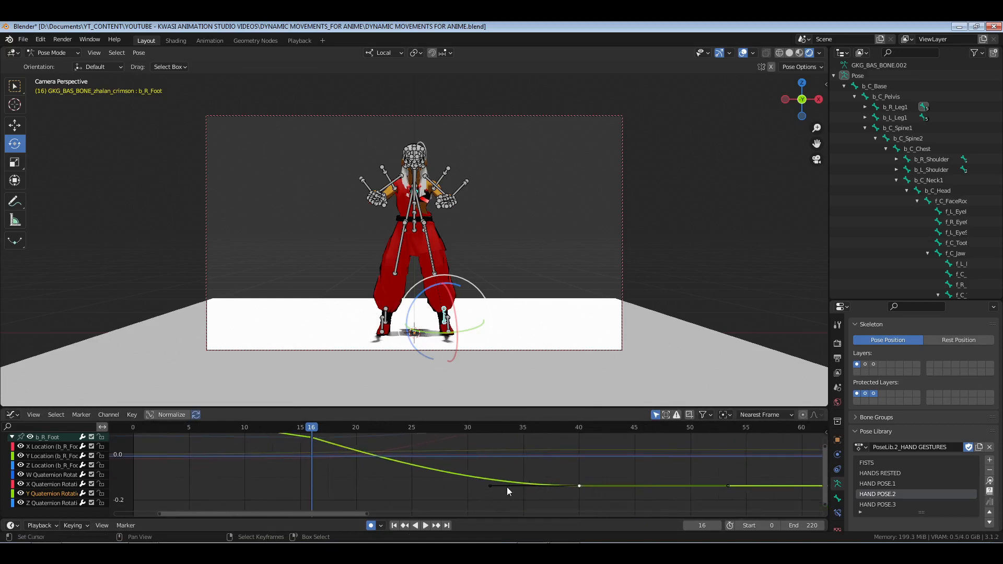
key("g")
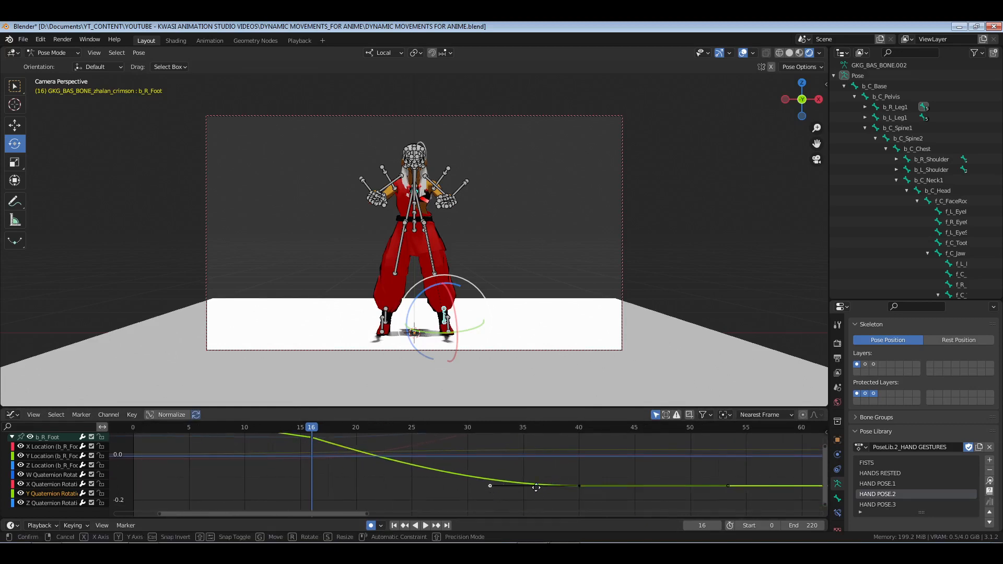
left_click(521, 505)
Hide the viewport overlays and play back the turn from frame 0 through the camera
middle_click_drag(224, 448, 262, 478)
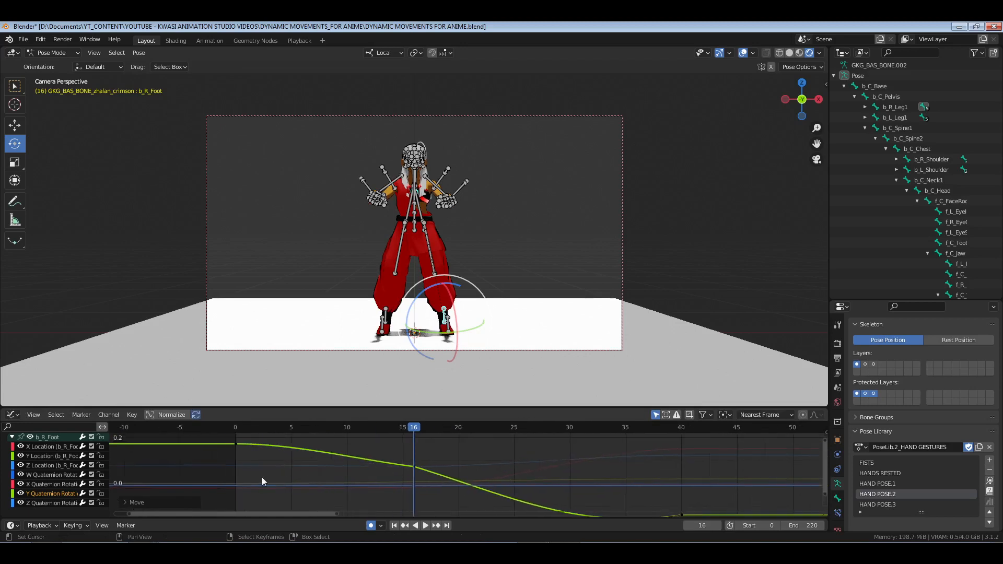
key("shift+Left")
left_click(743, 52)
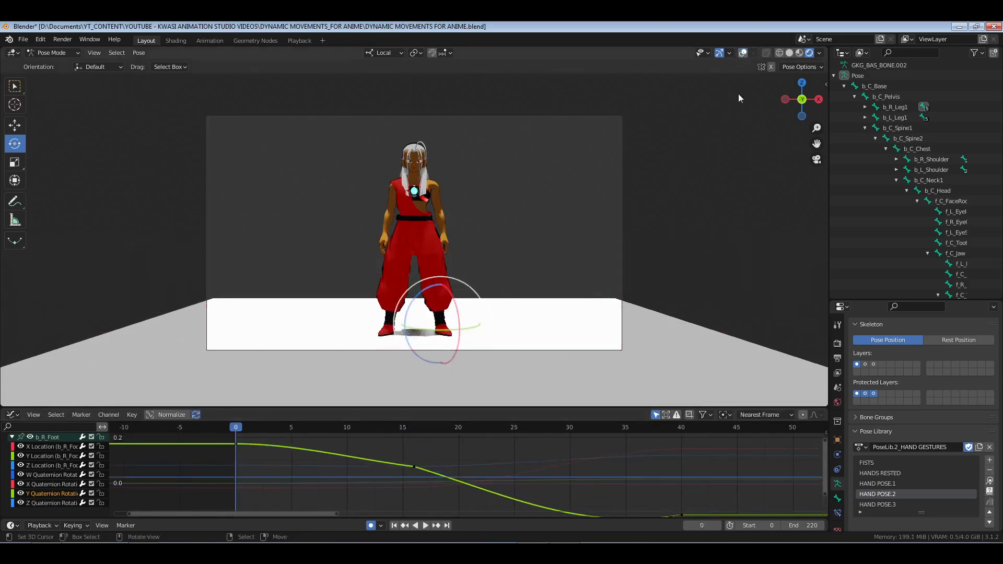
key("space")
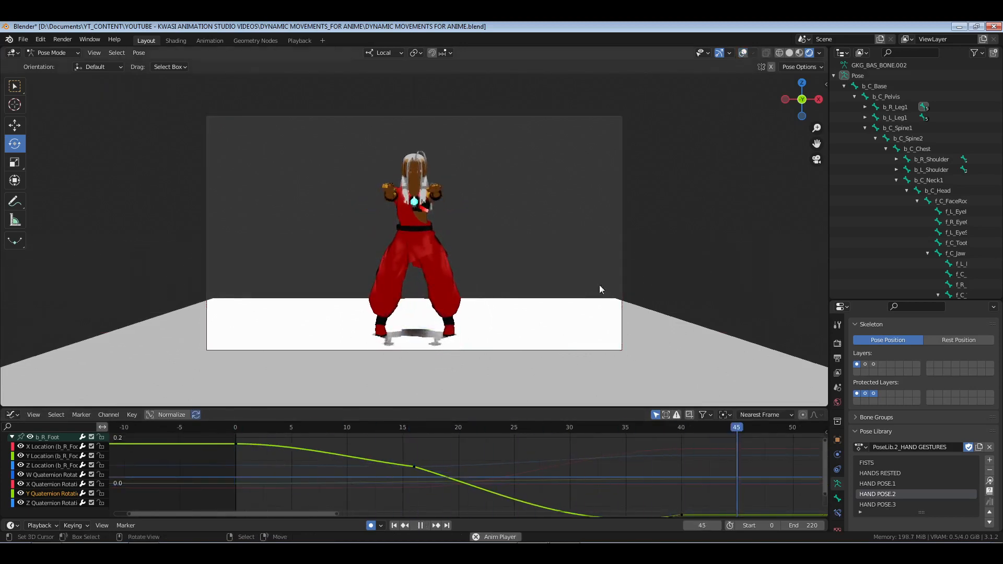
key("space")
left_click_drag(355, 470, 502, 491)
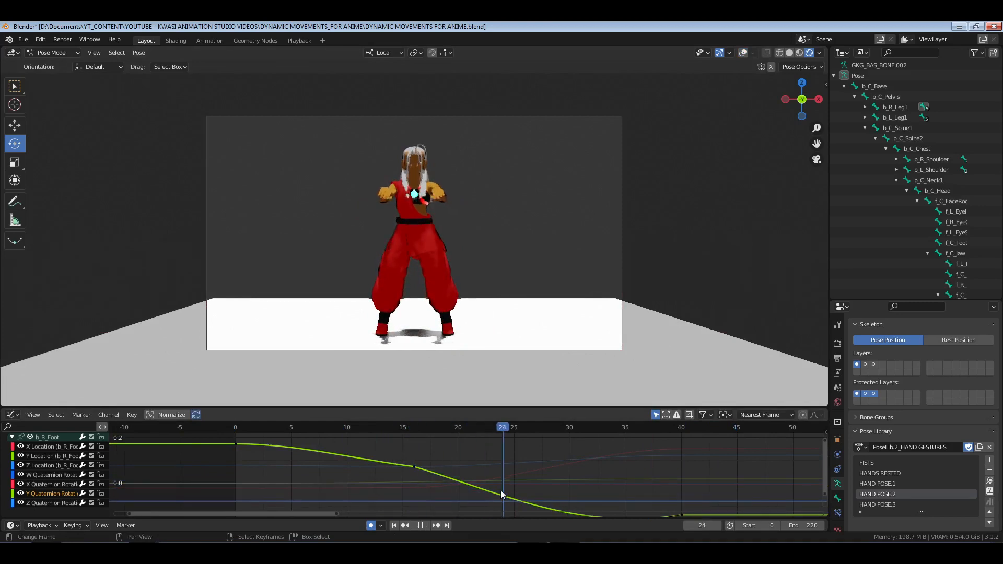
Frame the right foot up close and play and scrub the turn repeatedly to review the foot's rotation
key("KP_0")
middle_click_drag(472, 304, 494, 238, "shift")
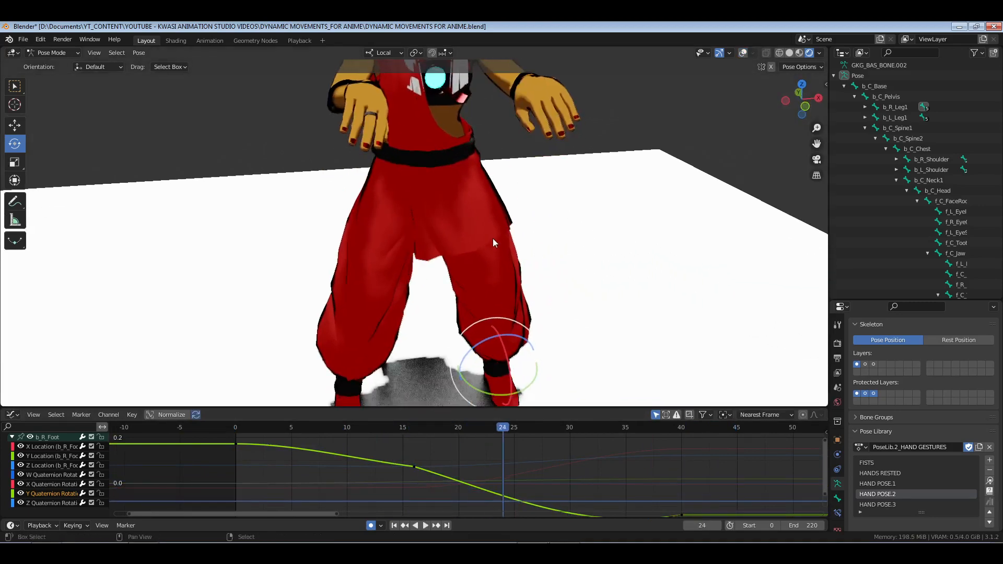
key("KP_Decimal")
scroll(493, 240, "down", 6)
middle_click_drag(490, 313, 484, 271)
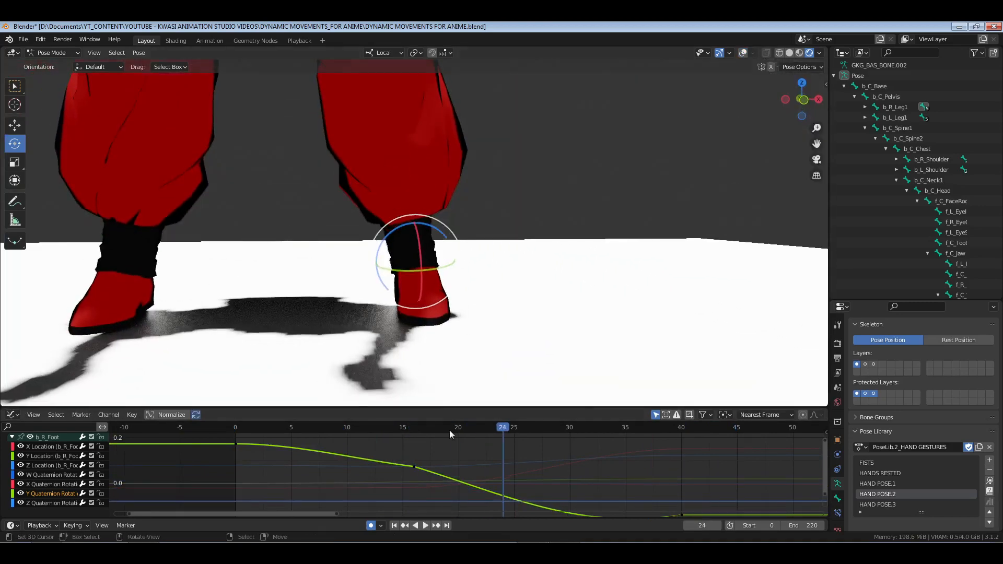
left_click(238, 476)
key("space")
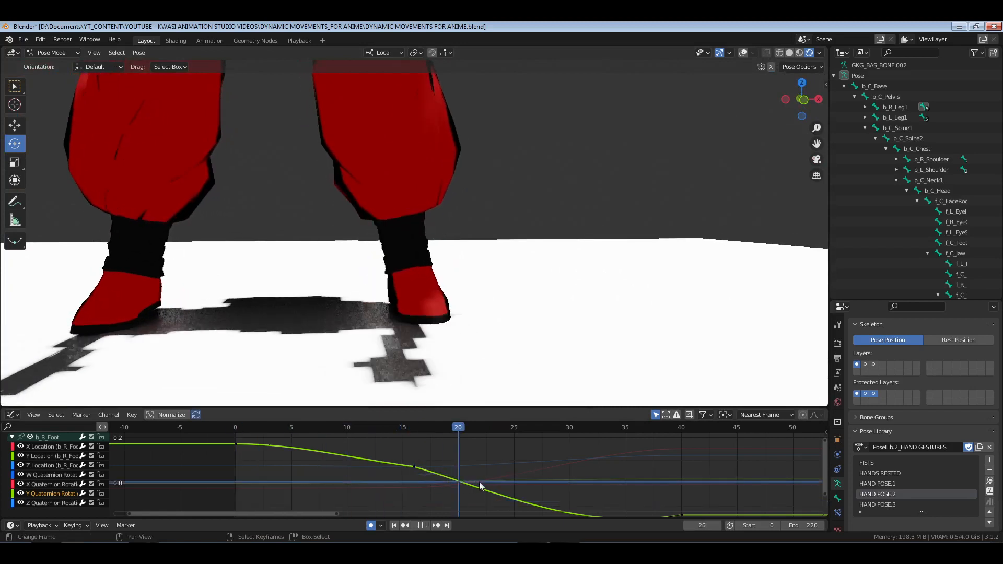
left_click(403, 483)
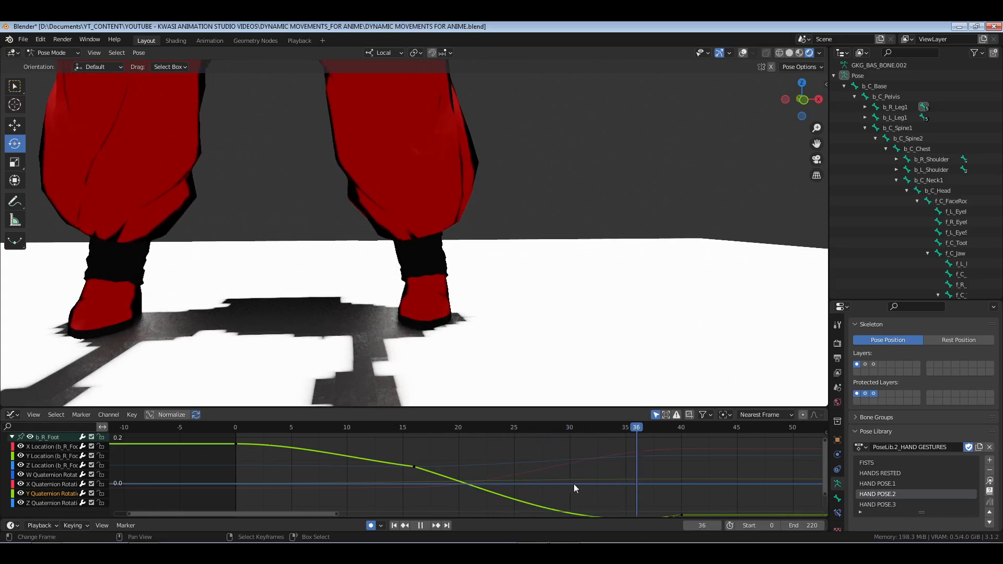
left_click(278, 488)
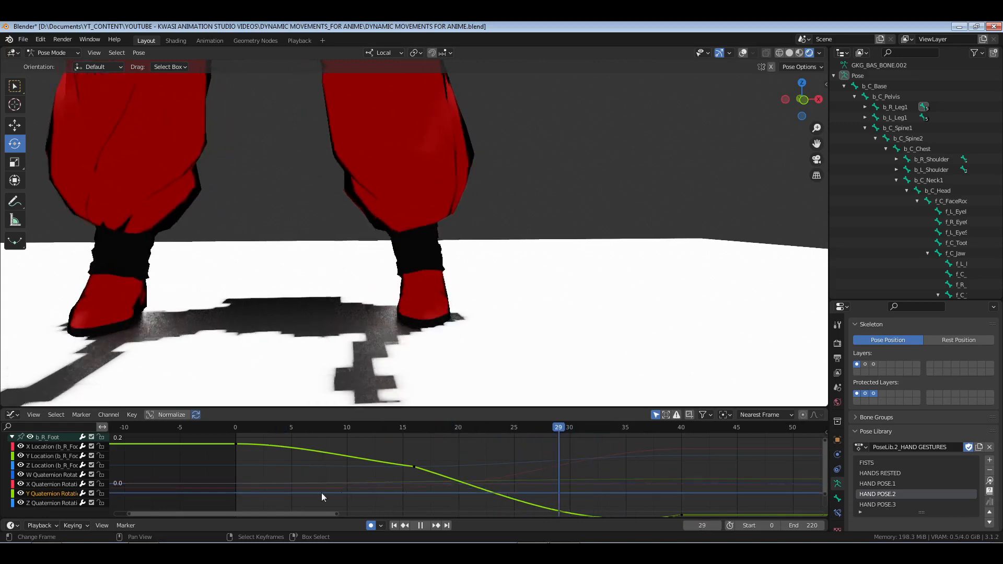
left_click(227, 493)
left_click_drag(525, 491, 604, 491)
left_click(401, 497)
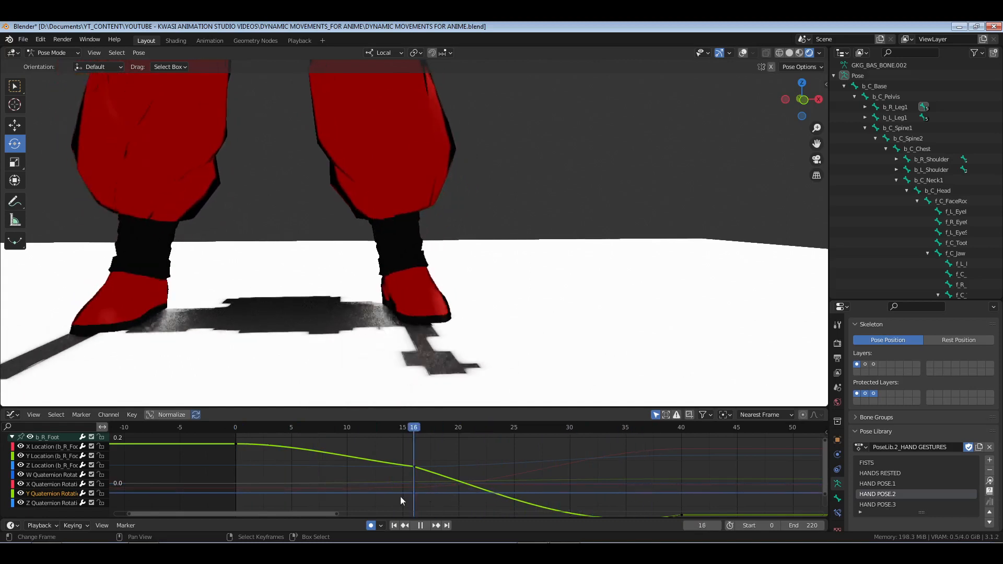
key("space")
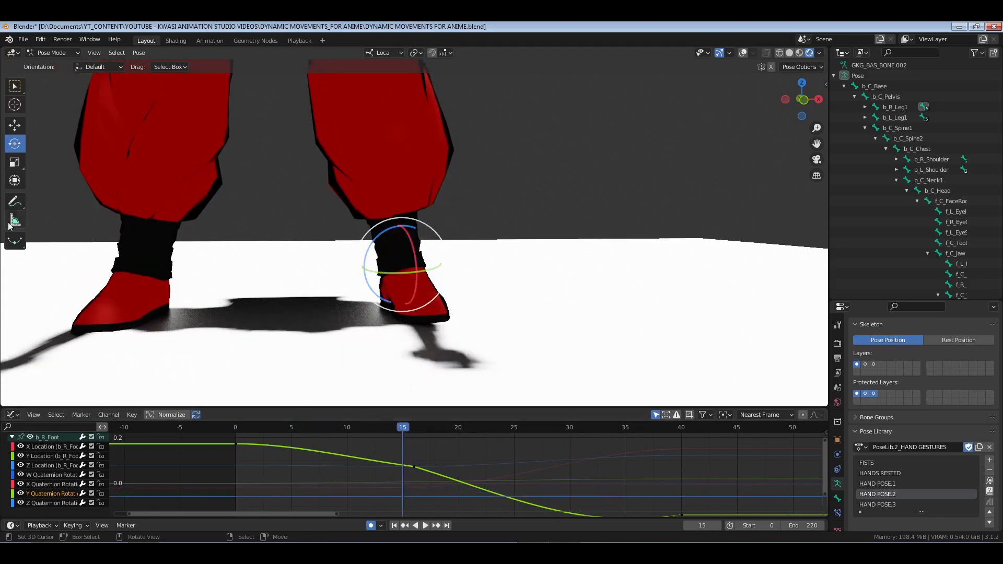
Turn on the viewport overlays and outline the right foot with an annotation to compare its motion up to frame 41
left_click(14, 201)
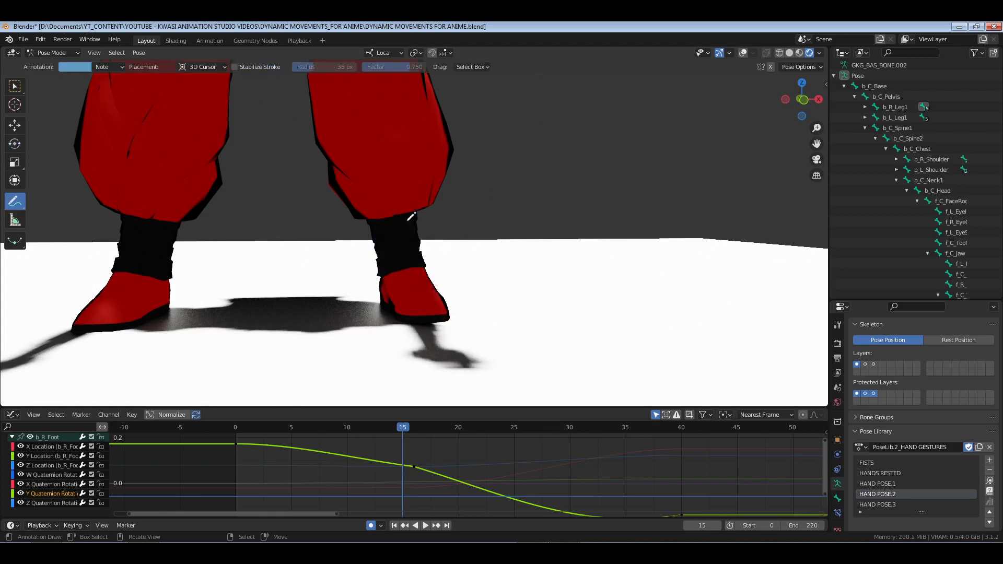
left_click(743, 53)
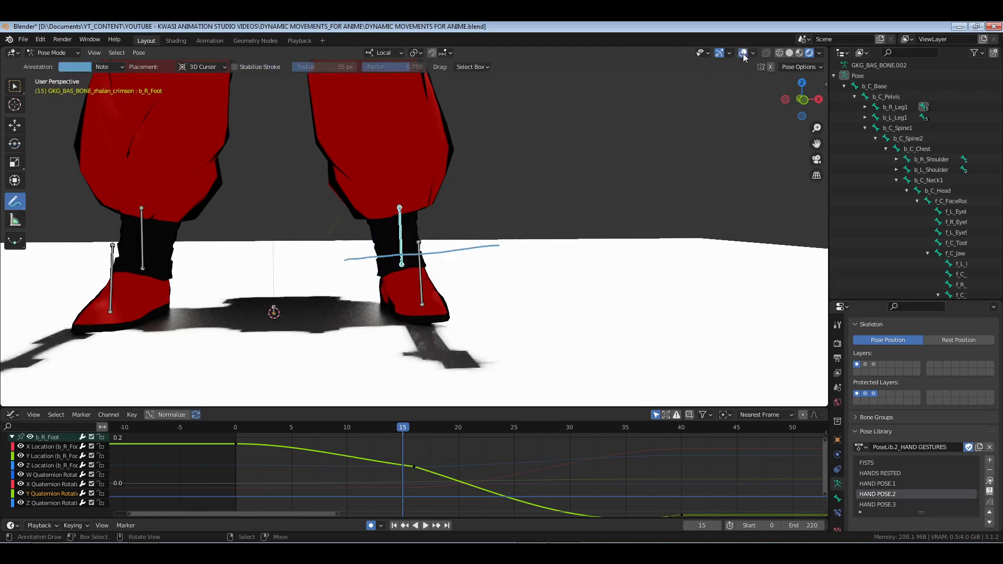
left_click_drag(497, 319, 358, 326)
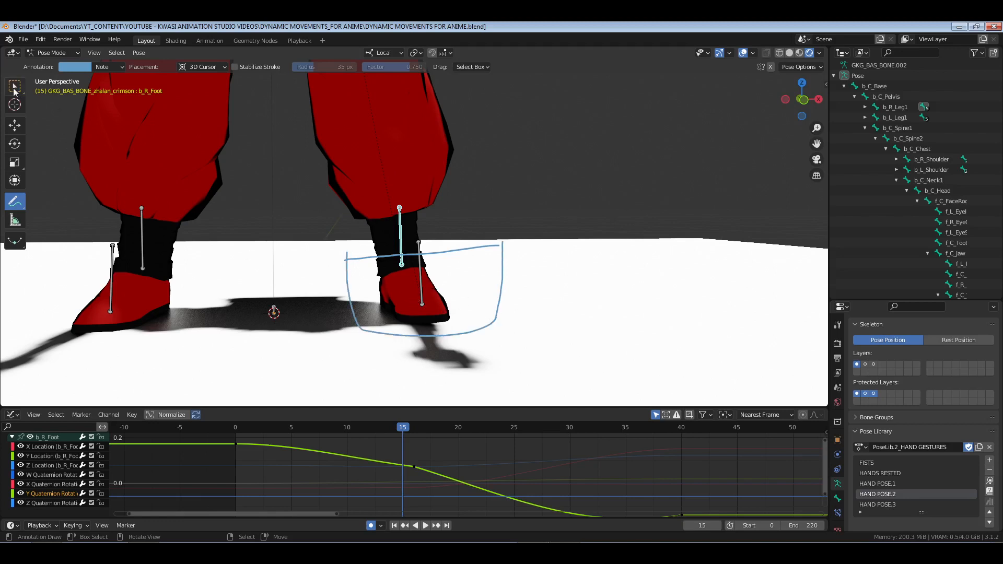
left_click(15, 125)
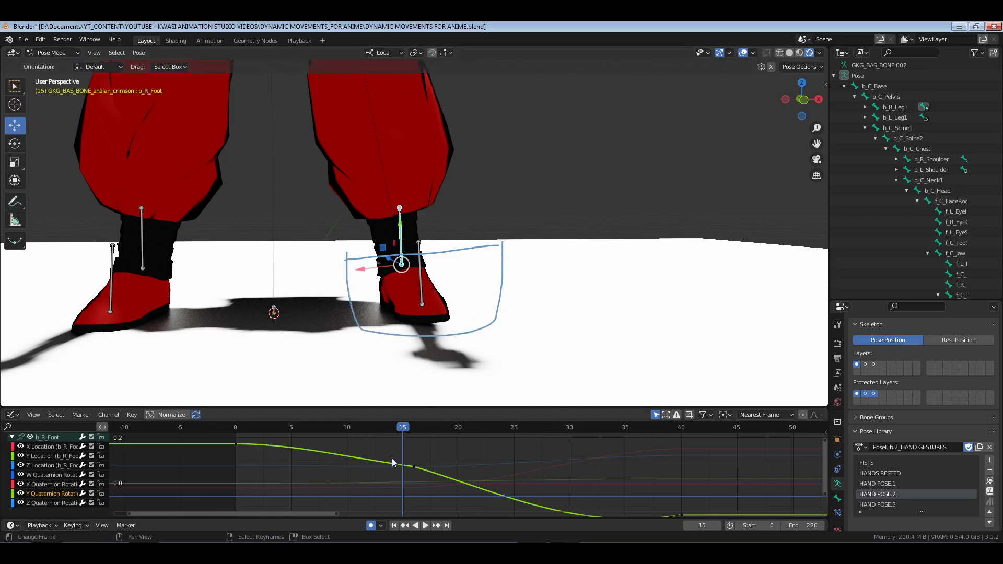
key("space")
left_click_drag(550, 463, 692, 468)
Remove the annotation drawn around the right foot and save the file
key("n")
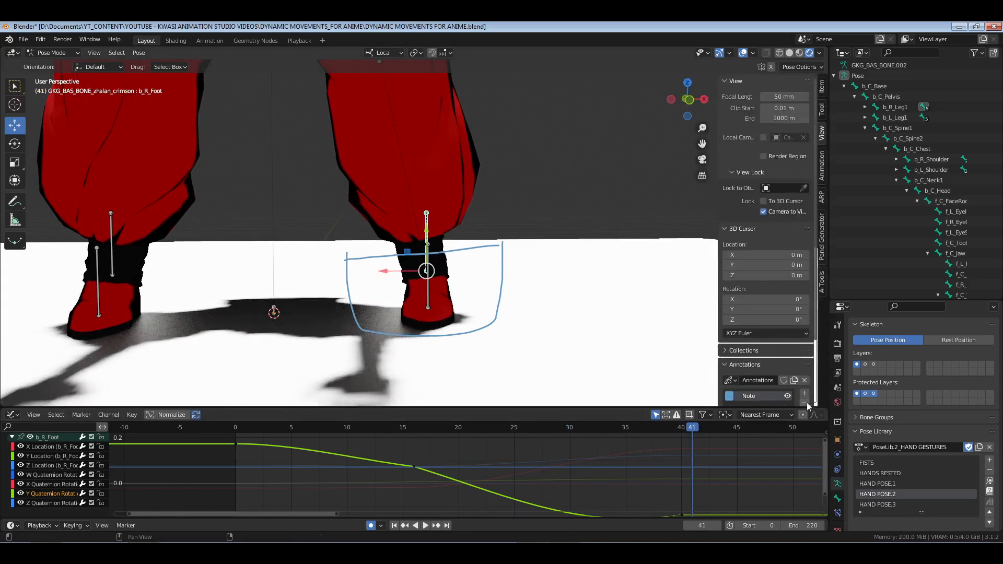
key("n")
scroll(548, 284, "down", 5)
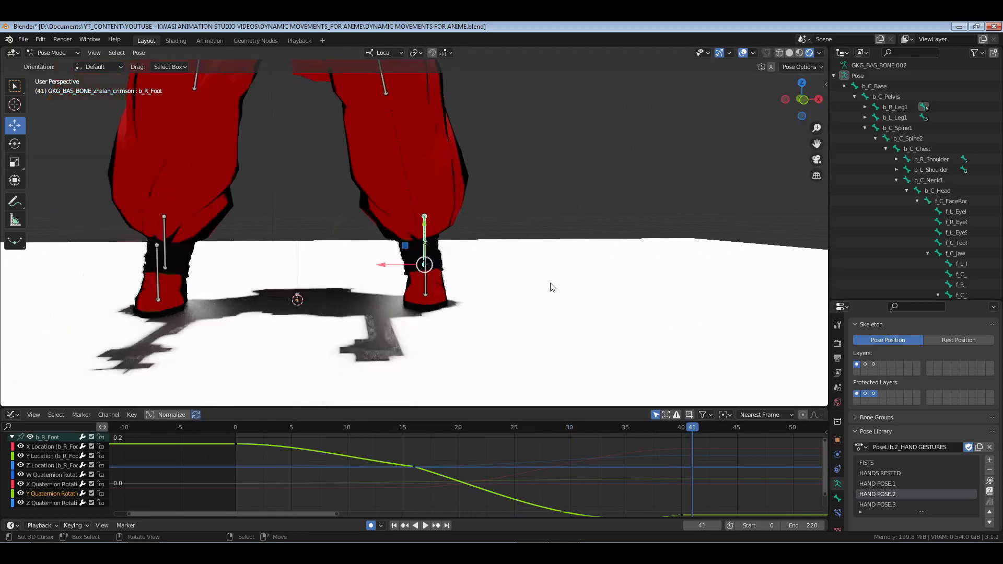
key("ctrl+s")
Play back the turn from frame 0 with the whole character seen from a three-quarter angle
key("shift+Left")
scroll(431, 205, "down", 4)
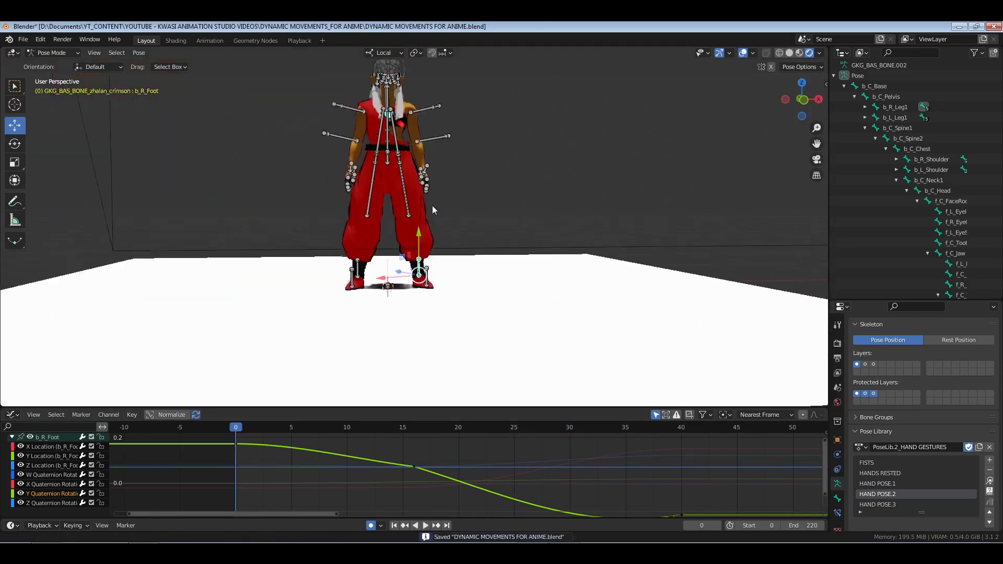
middle_click_drag(432, 205, 516, 319)
scroll(445, 296, "up", 4)
scroll(446, 317, "down", 5)
scroll(515, 319, "up", 1)
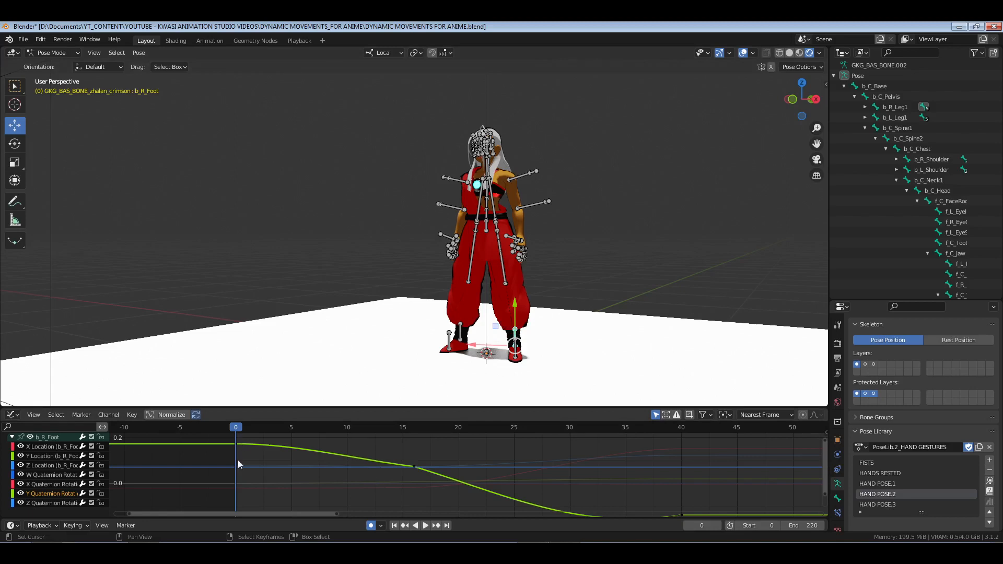
key("space")
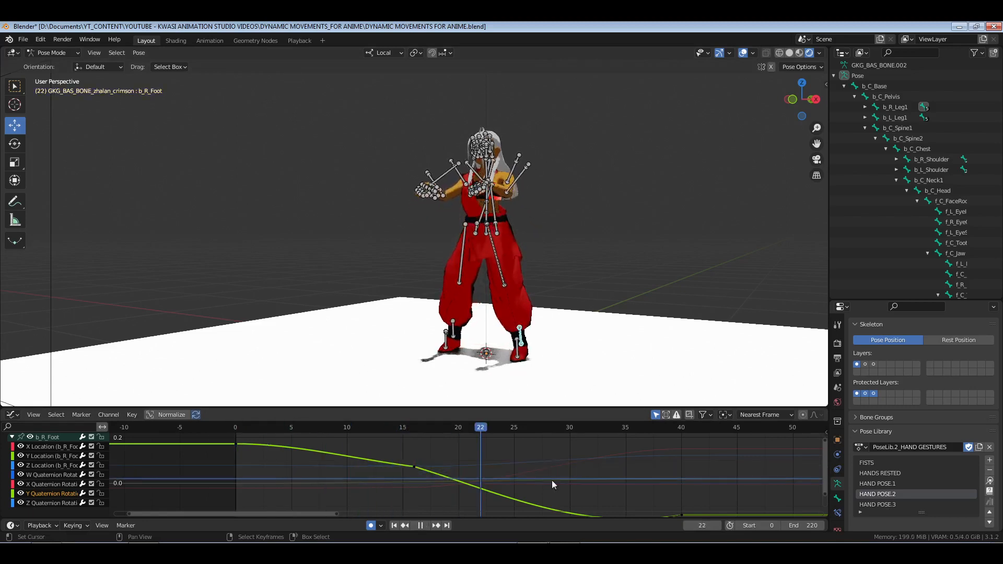
key("space")
Continue playback with the full curve range shown, stop at frame 88, and examine the upper body and arms up close
key("Home")
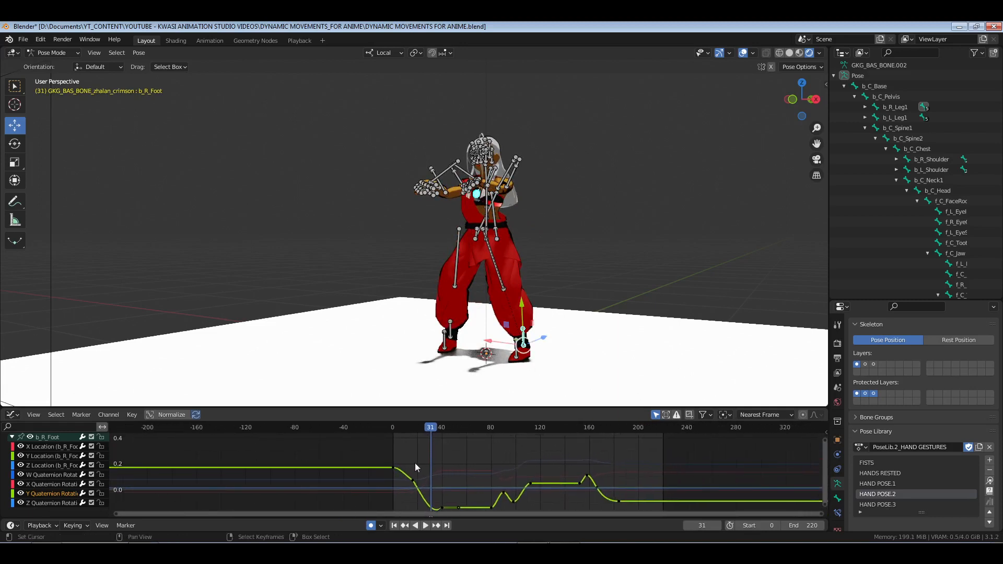
key("space")
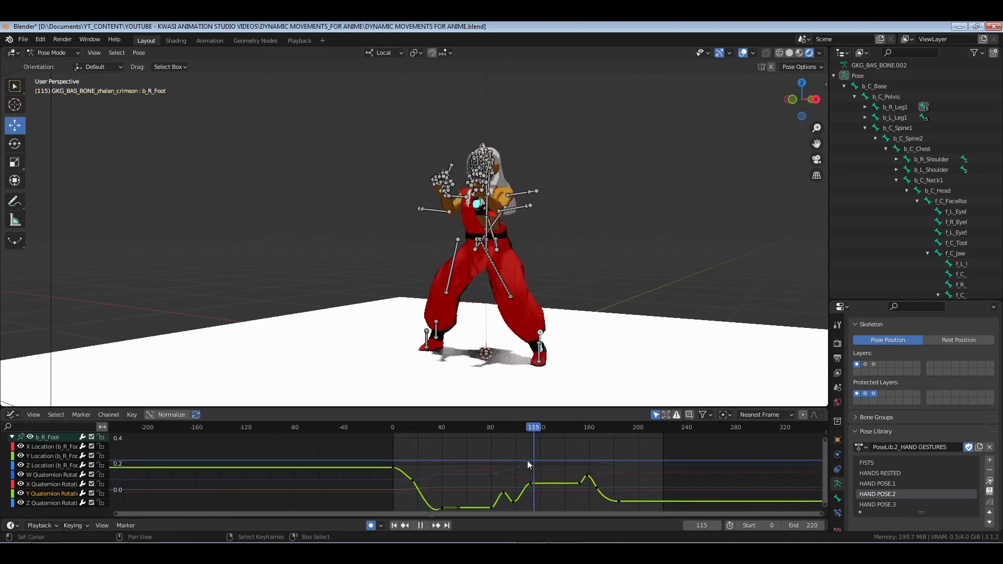
left_click_drag(528, 460, 500, 460)
key("space")
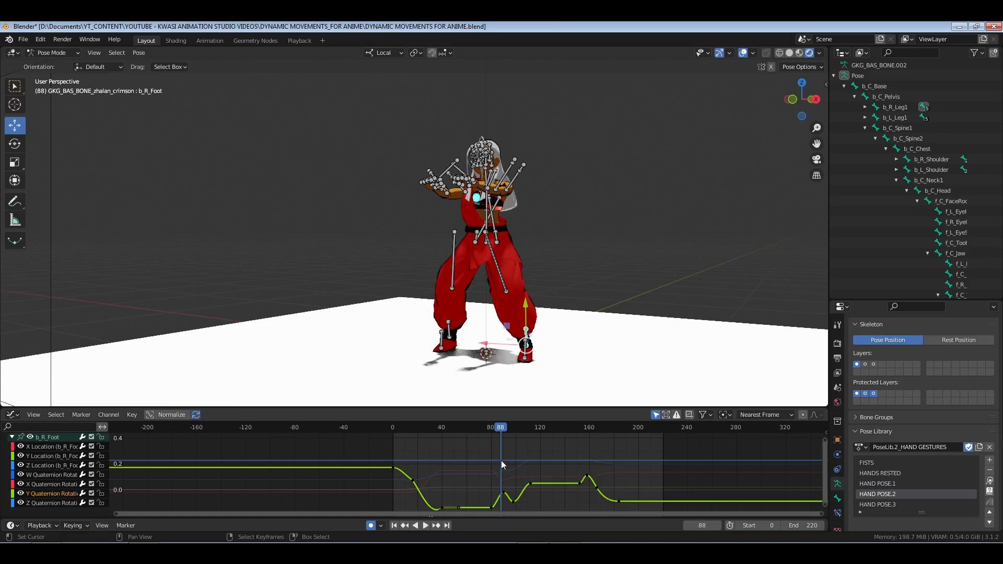
middle_click_drag(507, 172, 525, 203)
scroll(508, 242, "up", 5)
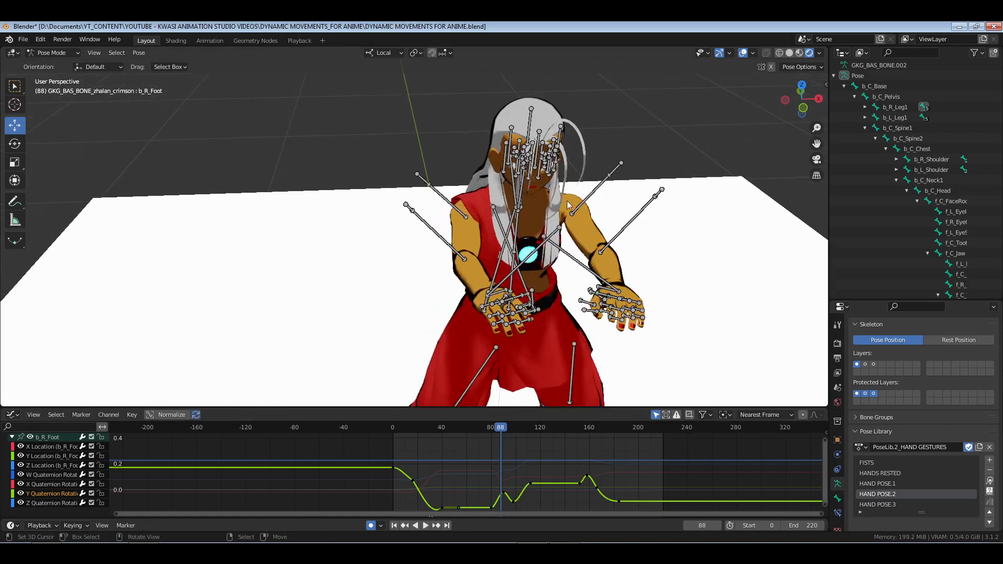
Select both upper arm bones, show their full curve range in the graph, and clear the keyframe selection
left_click_drag(596, 174, 621, 186)
left_click_drag(456, 184, 425, 205)
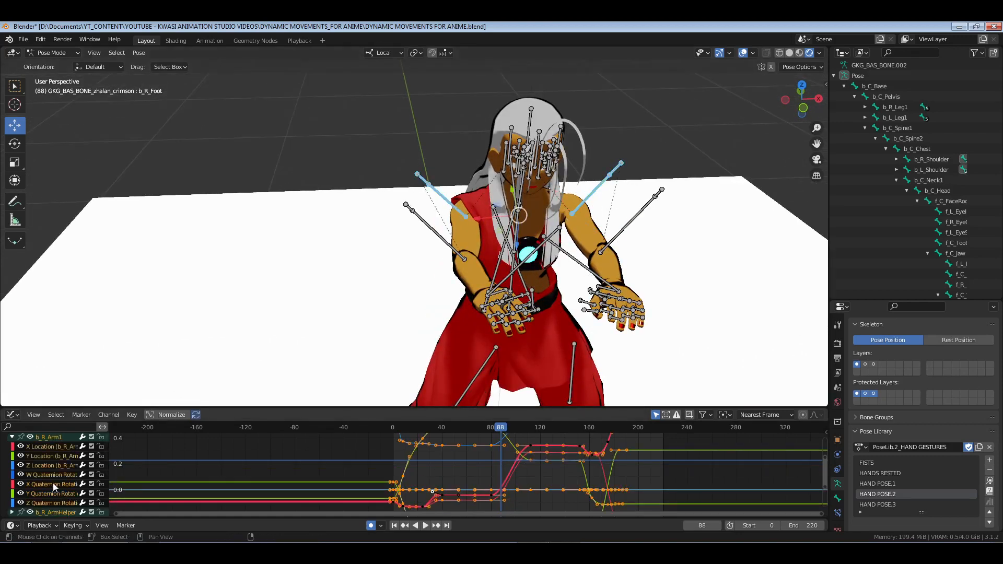
key("Home")
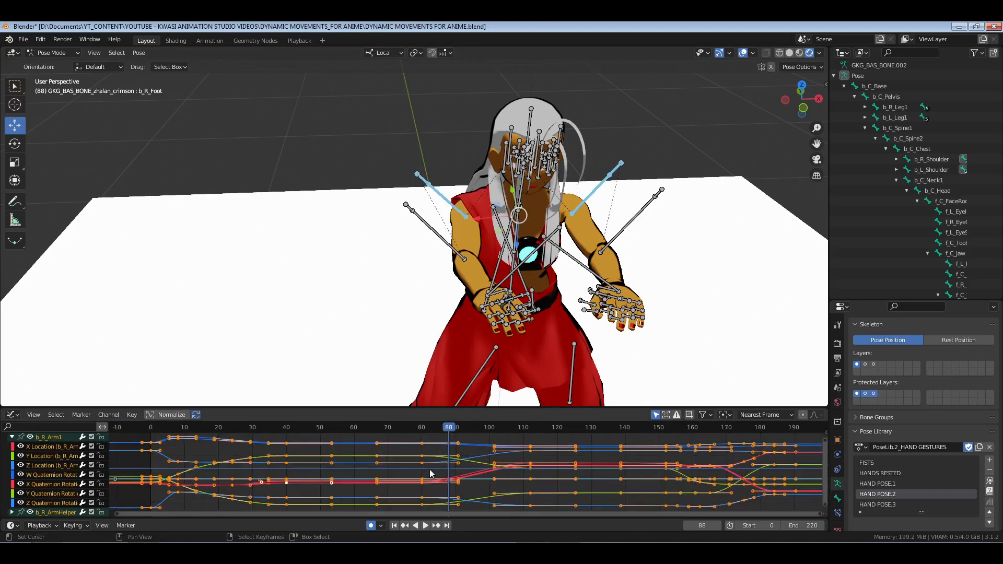
key("alt+a")
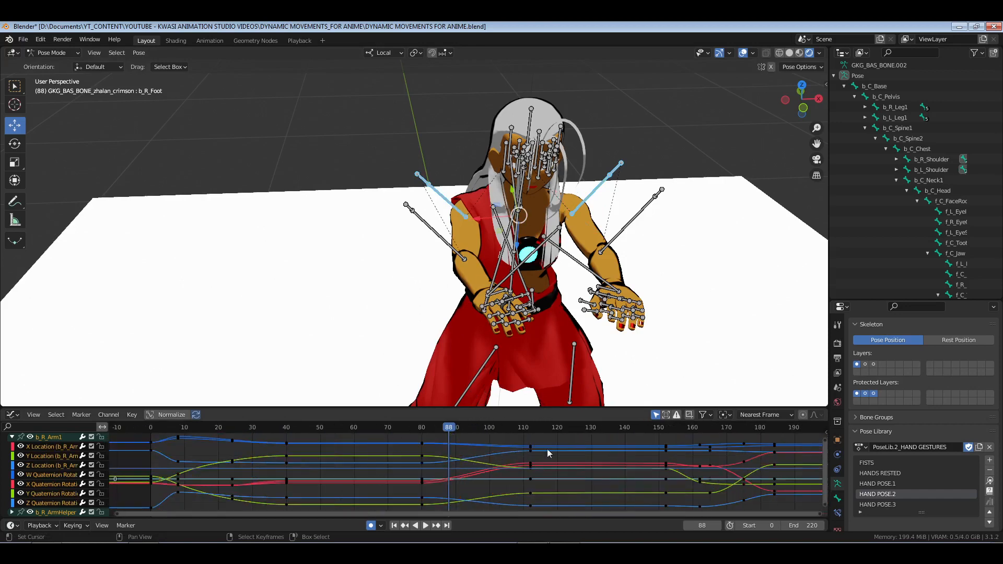
Duplicate both upper arms' keyframes from frame 80 to frame 96 and go to that frame
left_click_drag(532, 431, 422, 429)
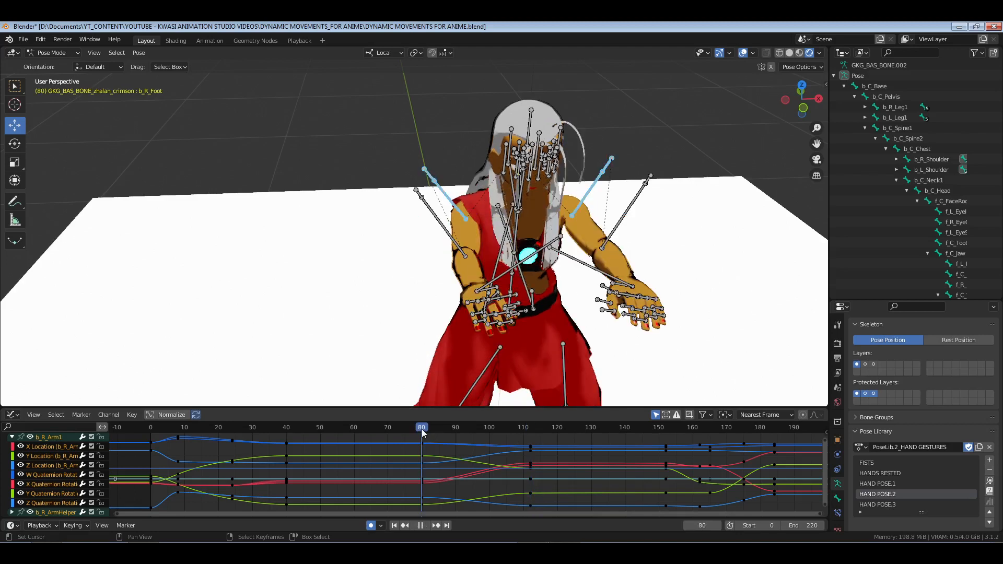
right_click_drag(404, 438, 441, 501)
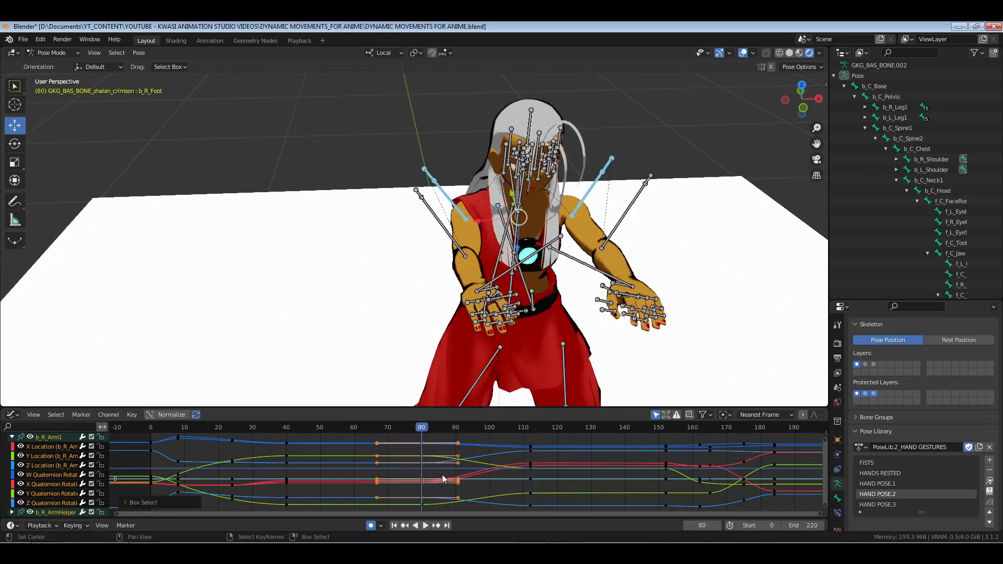
key("g")
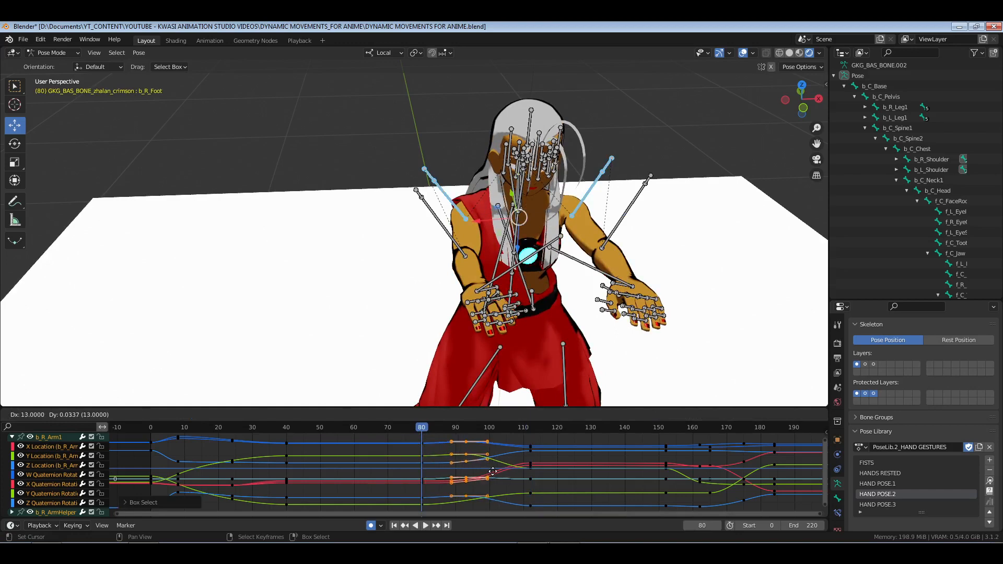
left_click(502, 471)
left_click(476, 449)
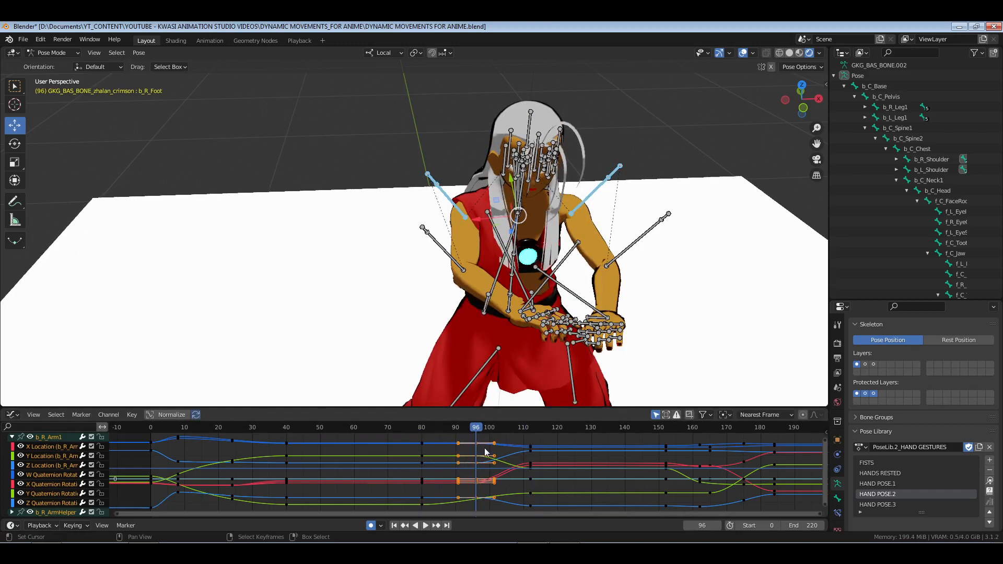
Try shifting the duplicated upper arm keyframes vertically at frame 96, and delete those keyframes
key("g")
key("y")
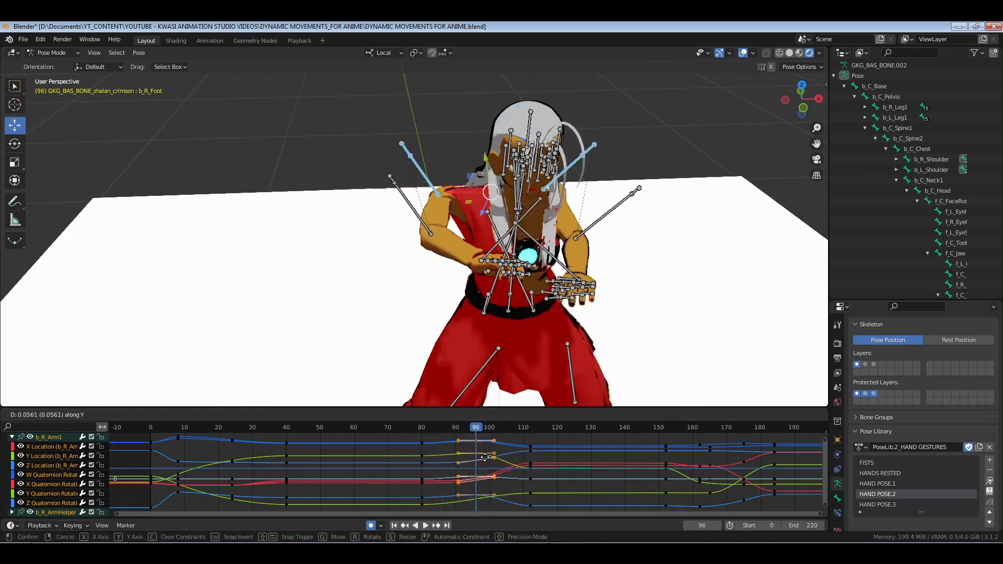
right_click(485, 458)
key("x")
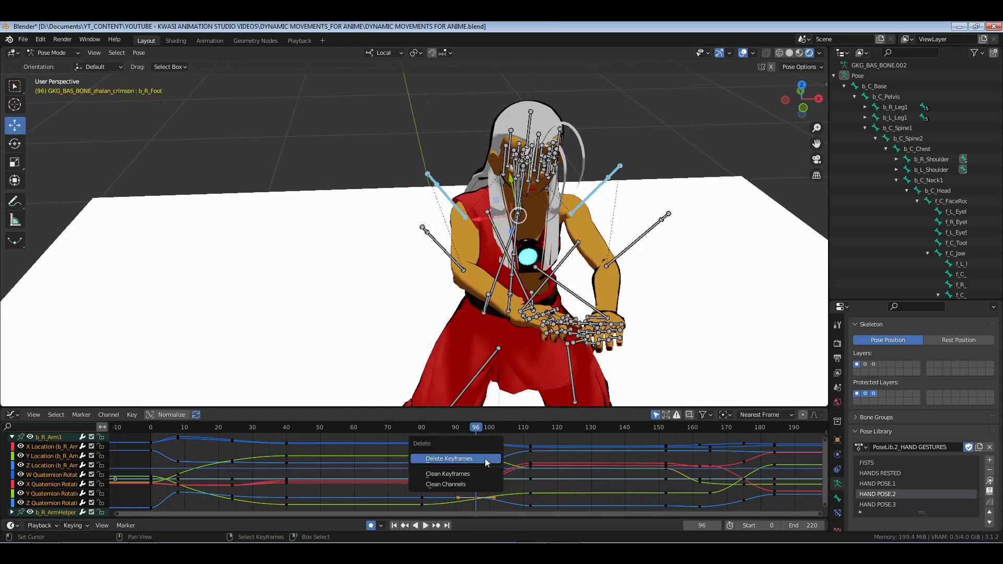
left_click(486, 462)
Pull the right upper arm back with a free trackball rotation at frame 96, viewed from the side
middle_click_drag(633, 311, 523, 250)
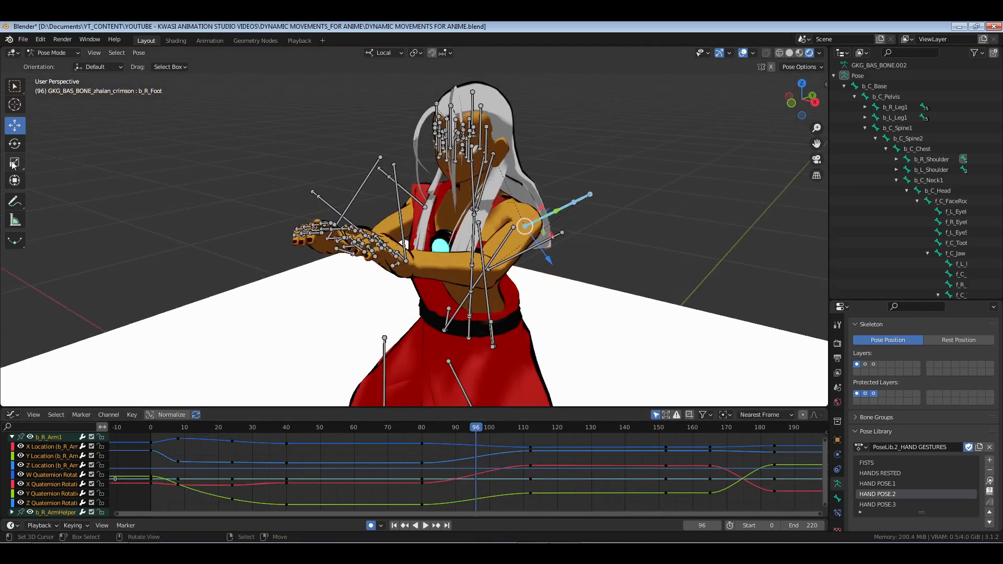
left_click(14, 144)
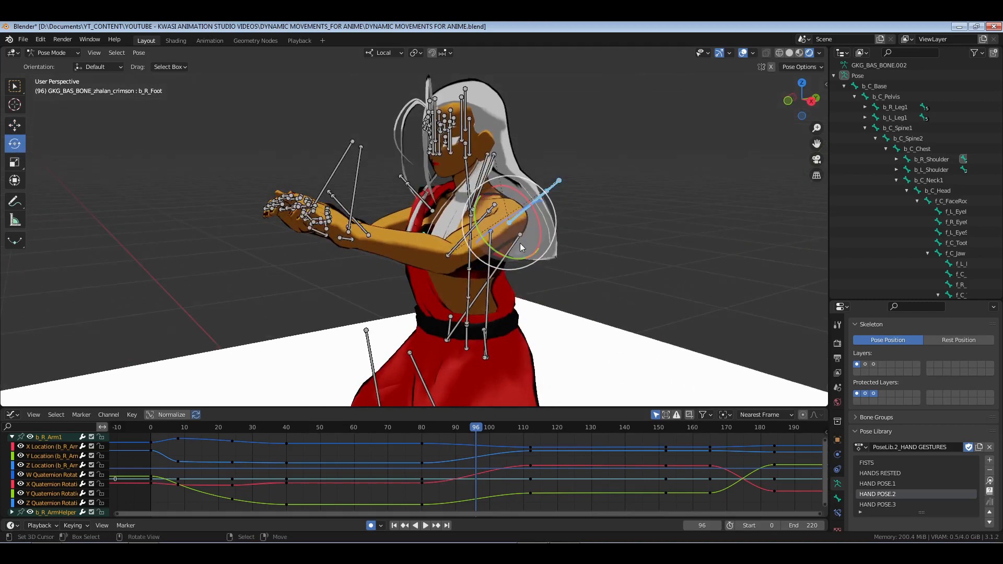
key("r")
key("r")
left_click(391, 253)
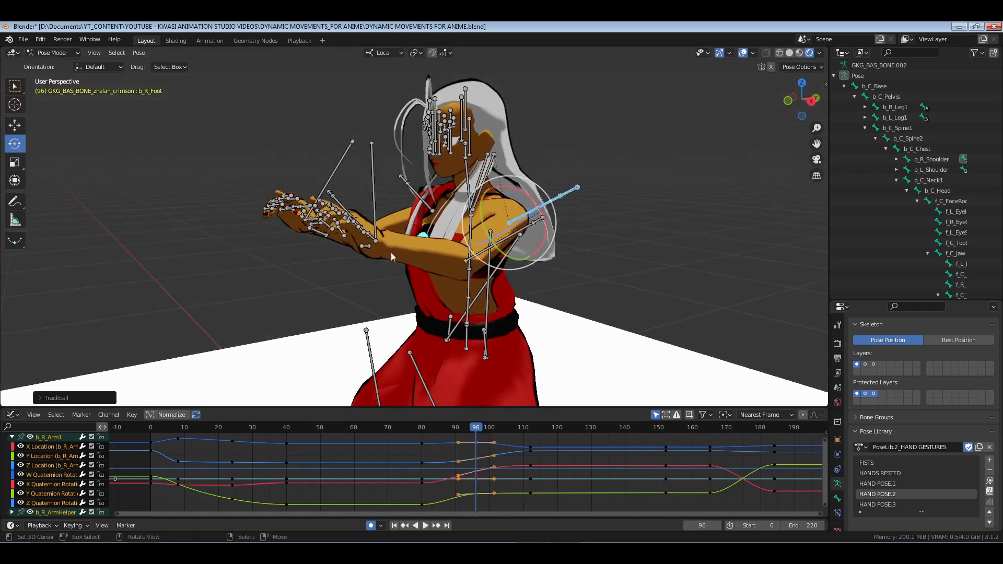
Pull the left upper arm back with a matching free trackball rotation at frame 96
middle_click_drag(391, 252, 399, 252)
left_click(348, 189)
middle_click_drag(348, 190, 384, 206)
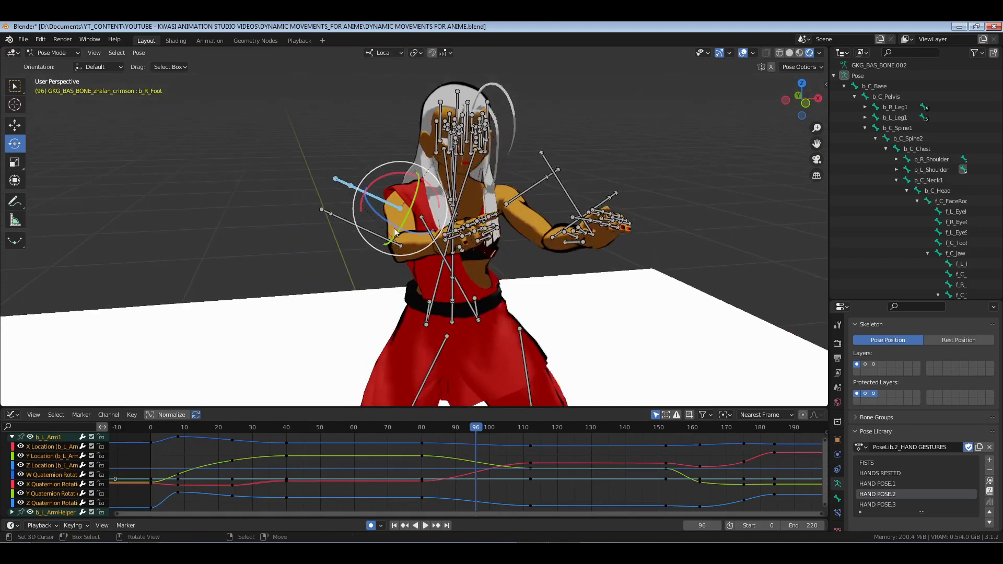
key("r")
key("r")
left_click(383, 208)
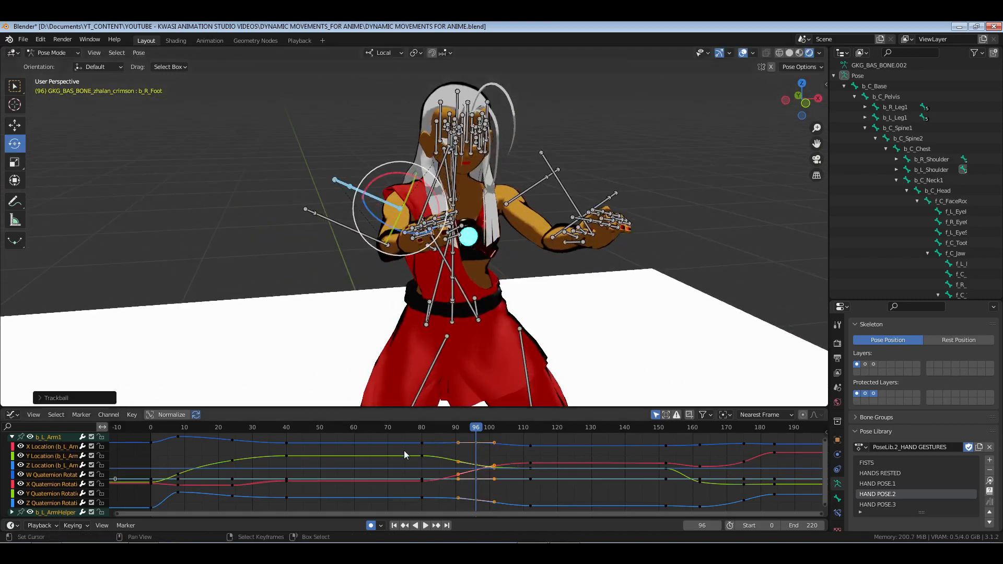
Play the arm motion from frame 64 to frame 115 with the whole upper body seen from the front
left_click_drag(404, 451, 367, 490)
key("space")
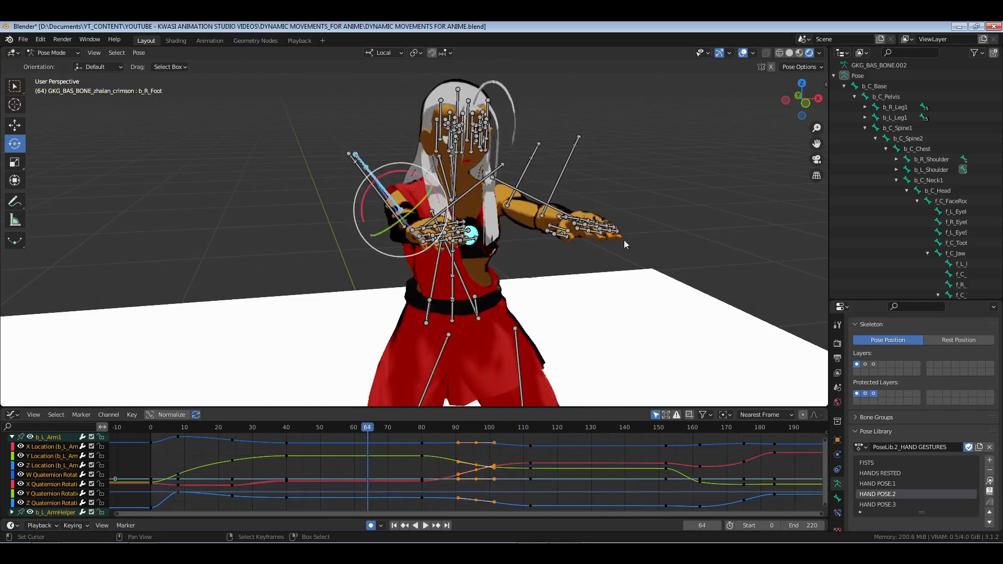
middle_click_drag(624, 240, 614, 238)
middle_click_drag(546, 277, 512, 249, "shift")
scroll(533, 230, "down", 3)
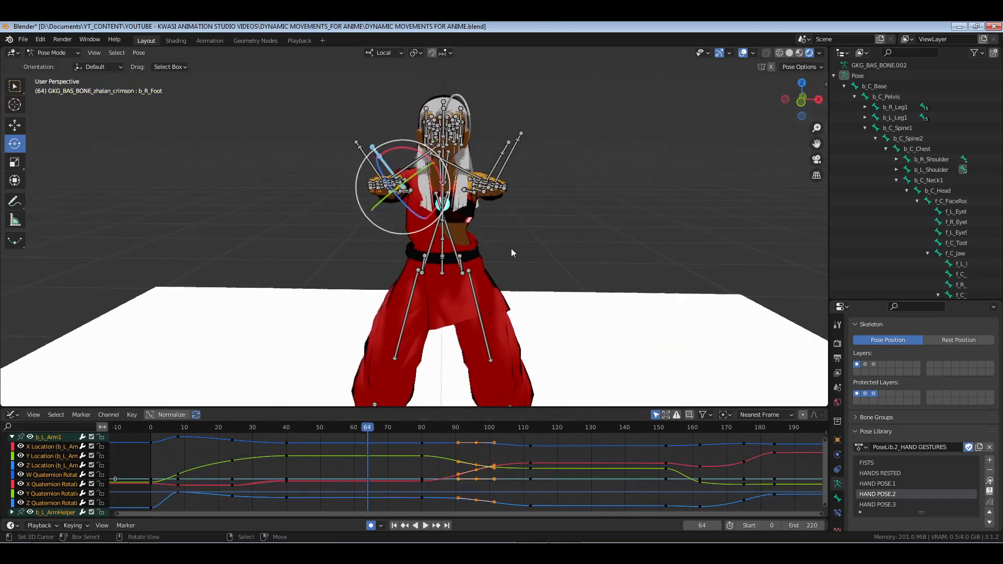
key("space")
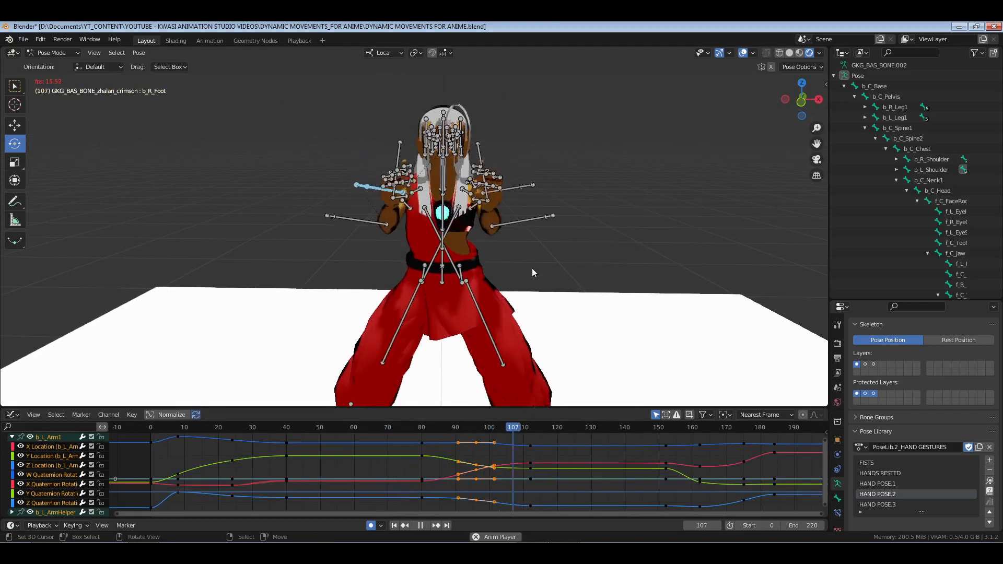
key("space")
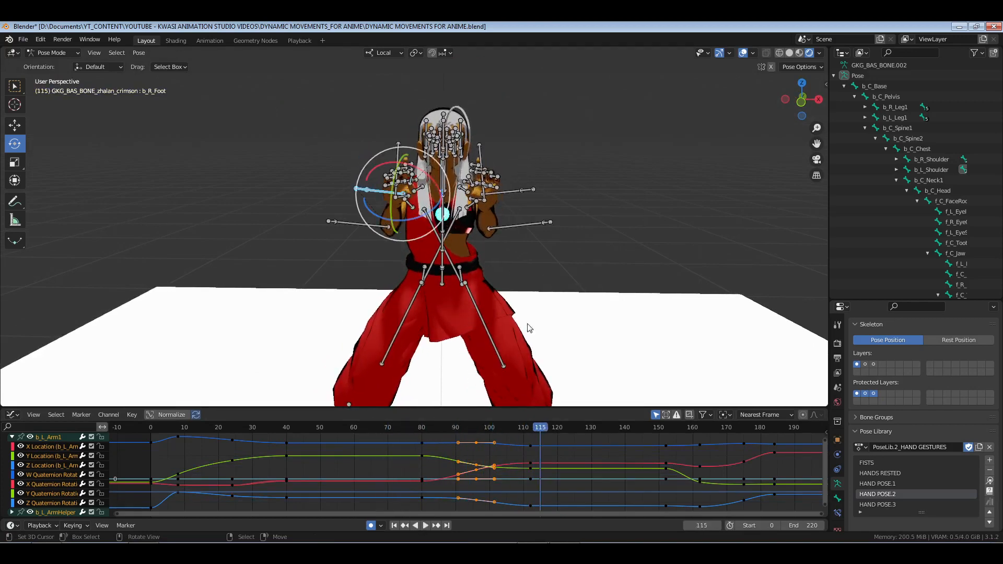
Select both b_R_Leg2 and b_L_Leg2 bones and scrub around frames 89 to 99 to examine the leg motion and curves
left_click_drag(365, 325, 536, 332)
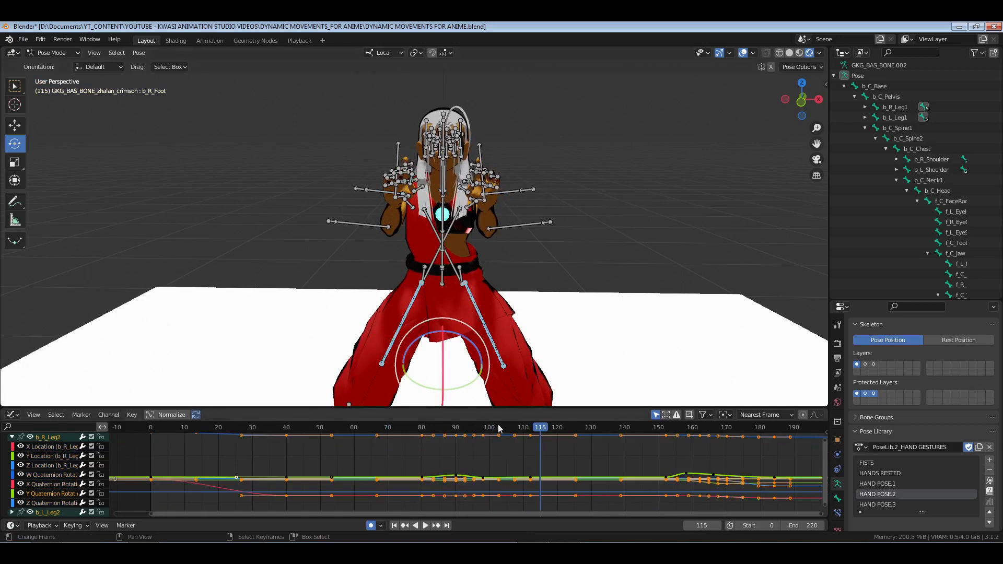
left_click(453, 446)
right_click(453, 447)
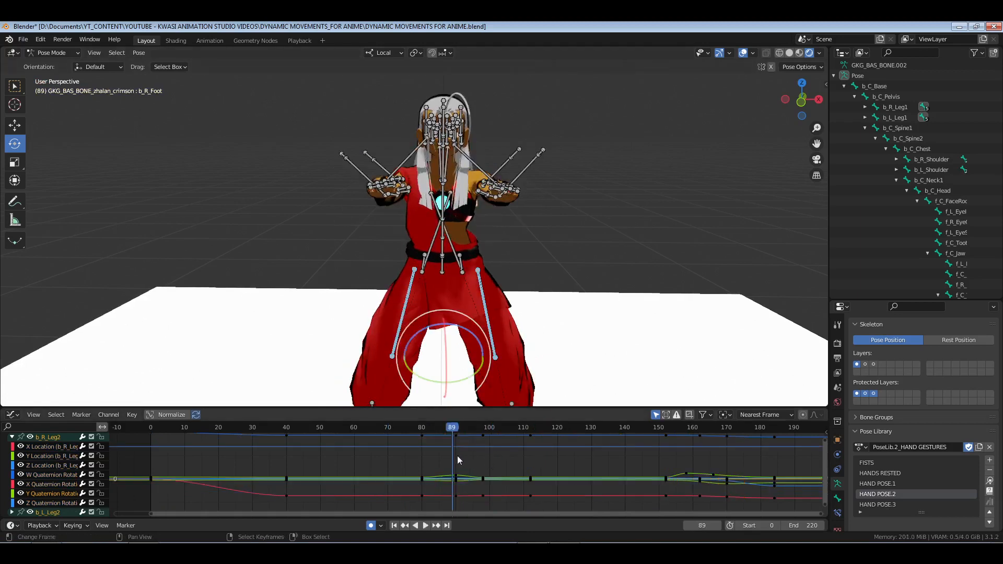
mouse_move(458, 456)
left_mouse_down()
mouse_move(420, 457)
mouse_move(448, 458)
left_mouse_up()
middle_click_drag(448, 458, 421, 458, "ctrl")
left_click_drag(421, 458, 515, 464)
scroll(517, 315, "down", 2)
middle_click_drag(503, 357, 441, 302, "shift")
scroll(506, 306, "up", 3)
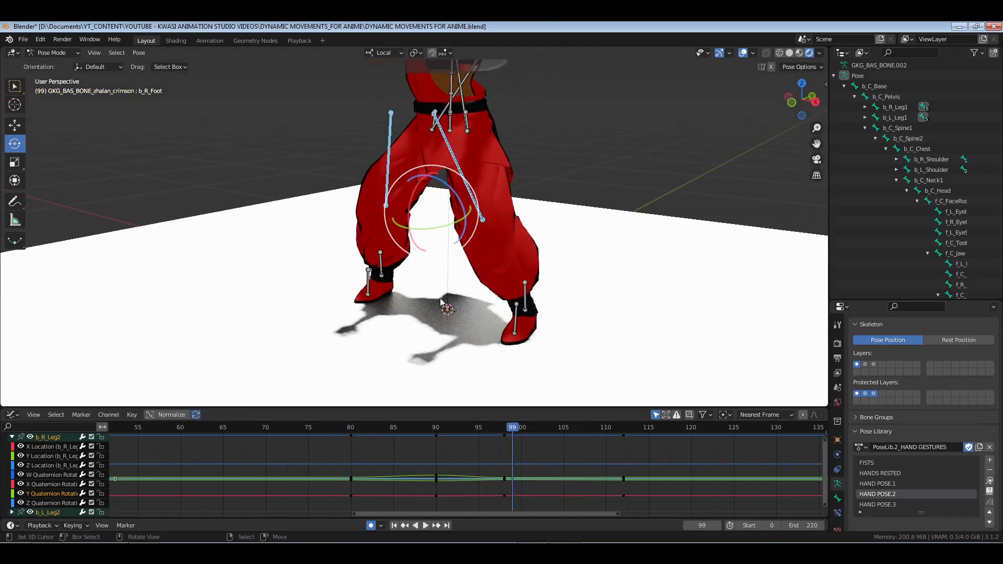
Select the pelvis bone at frame 99 and outline the hip area with a freehand annotation
left_click(451, 124)
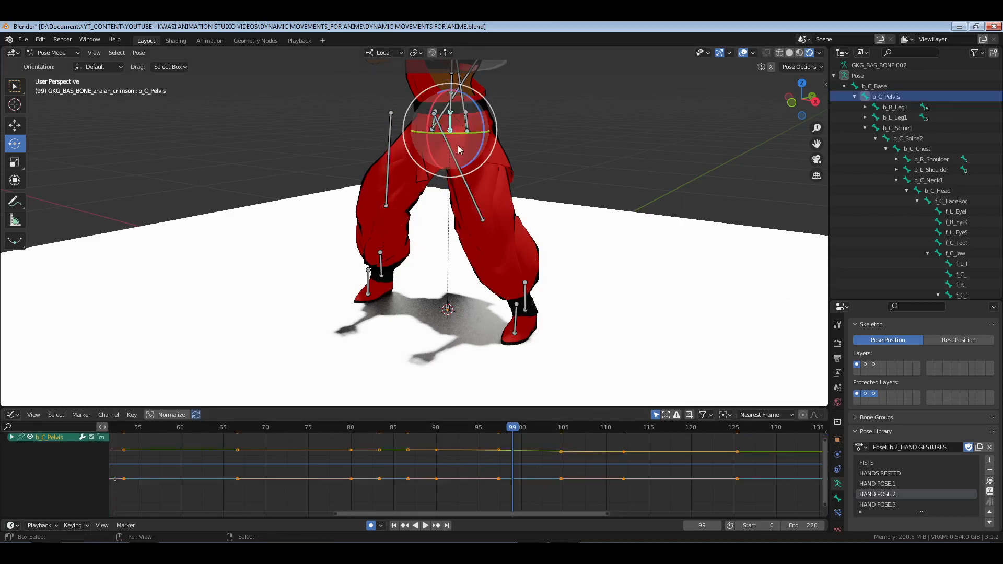
middle_click_drag(458, 146, 438, 179, "shift")
right_click(406, 292)
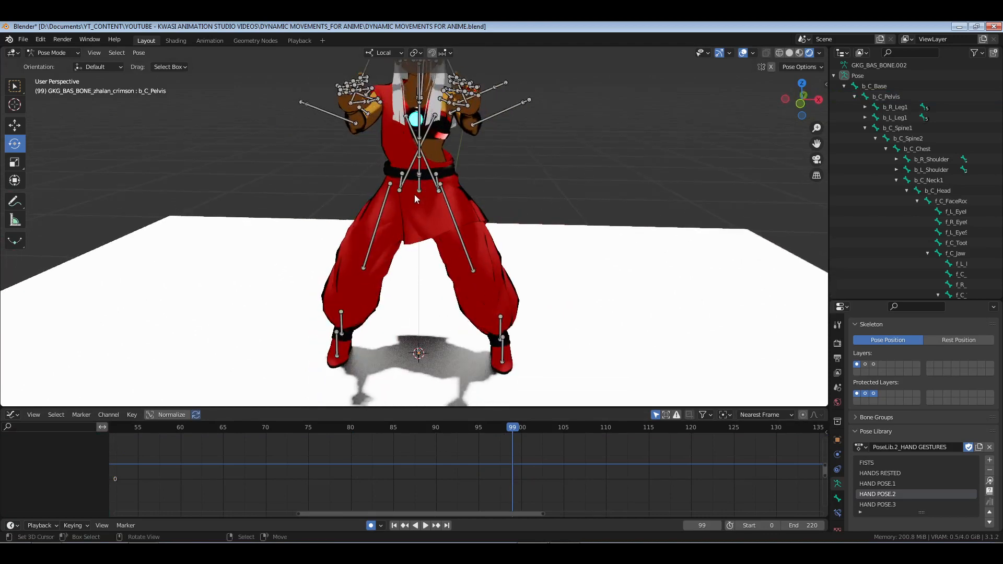
left_click(420, 187)
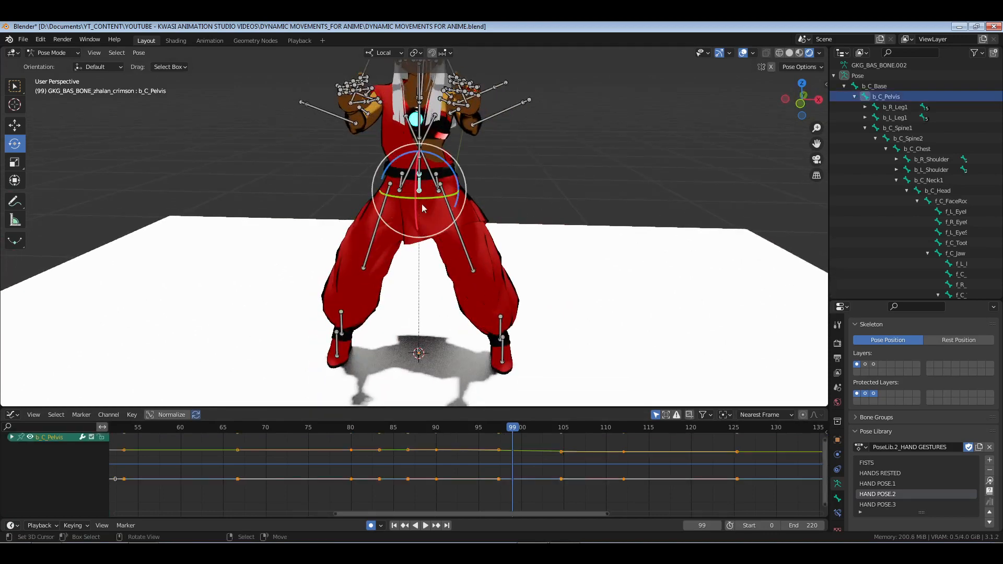
middle_click_drag(412, 254, 420, 252)
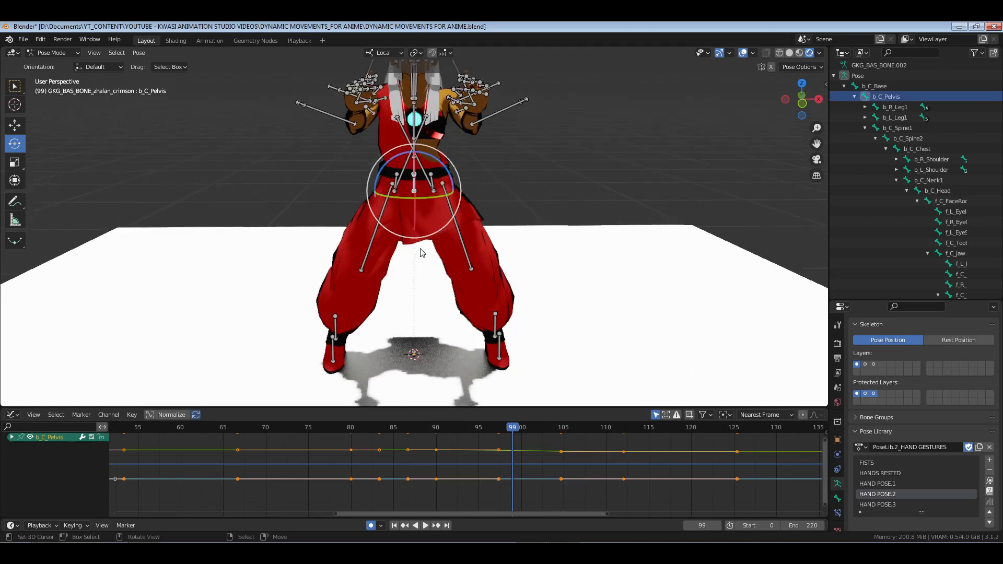
left_click(18, 199)
mouse_move(350, 155)
left_mouse_down()
mouse_move(533, 165)
mouse_move(372, 209)
left_mouse_up()
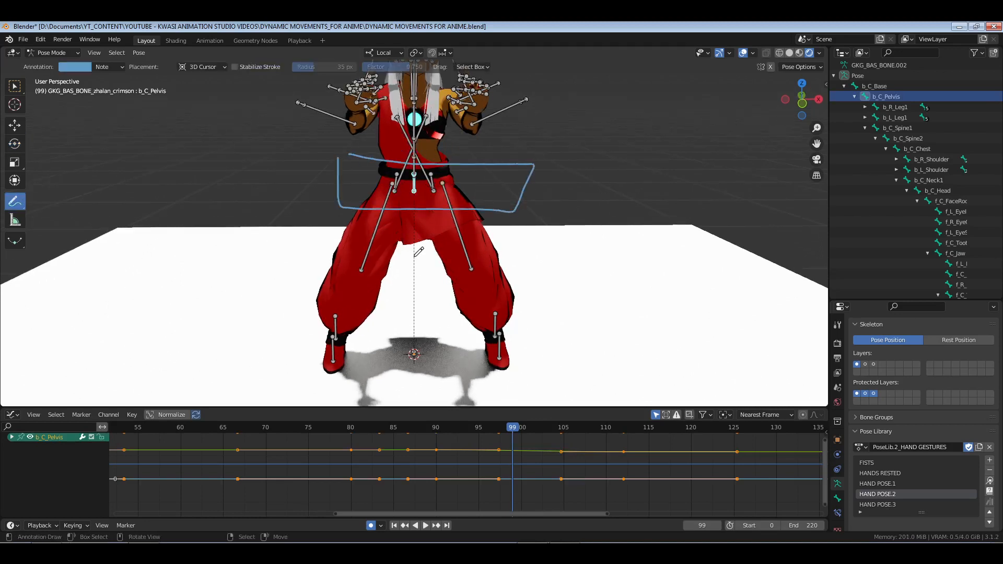
Delete the annotation note around the hips, return to the Move tool, and save the file
key("n")
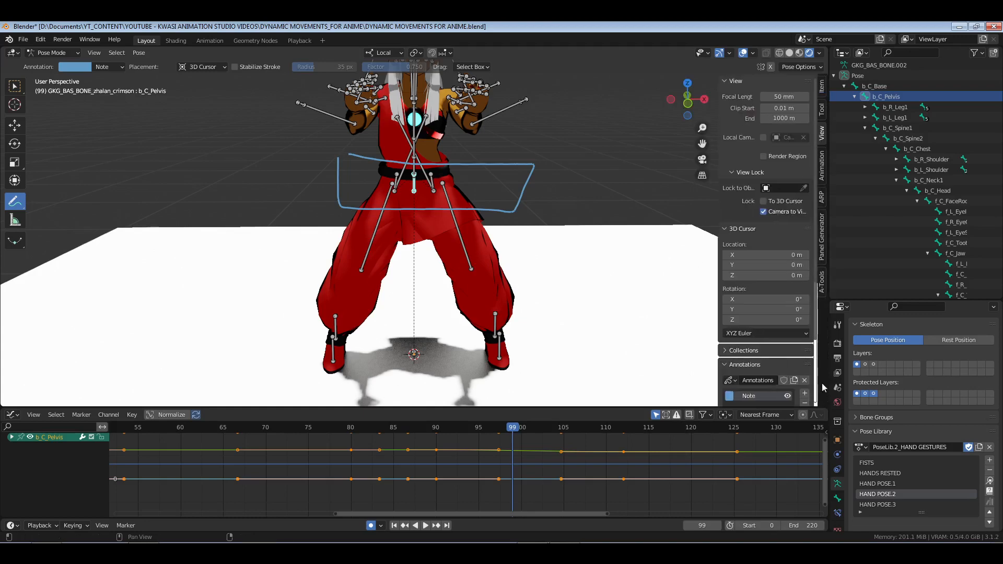
left_click(805, 401)
key("n")
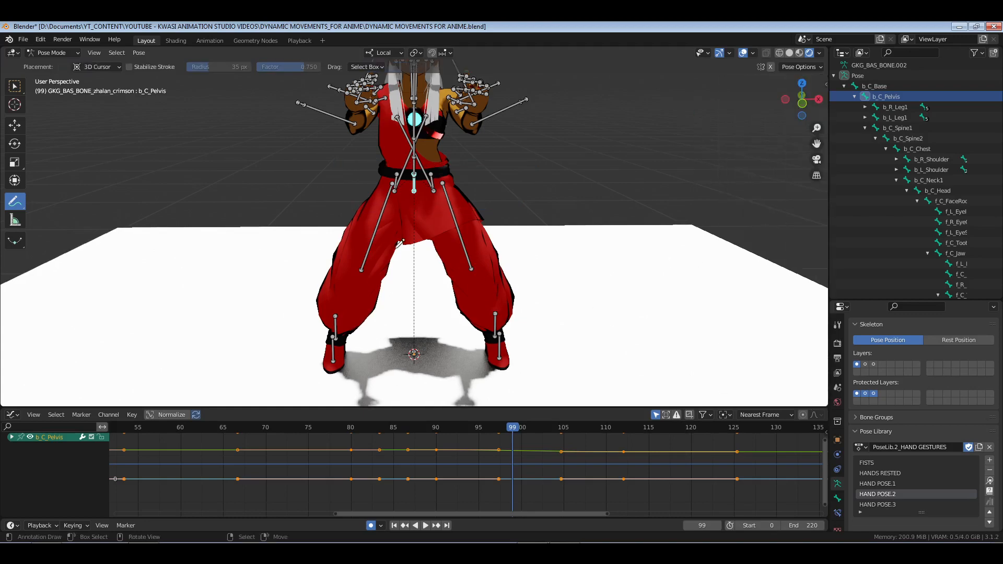
left_click(16, 124)
key("ctrl+s")
In front view, go to frame 0 with all bones deselected and save the file
key("KP_1")
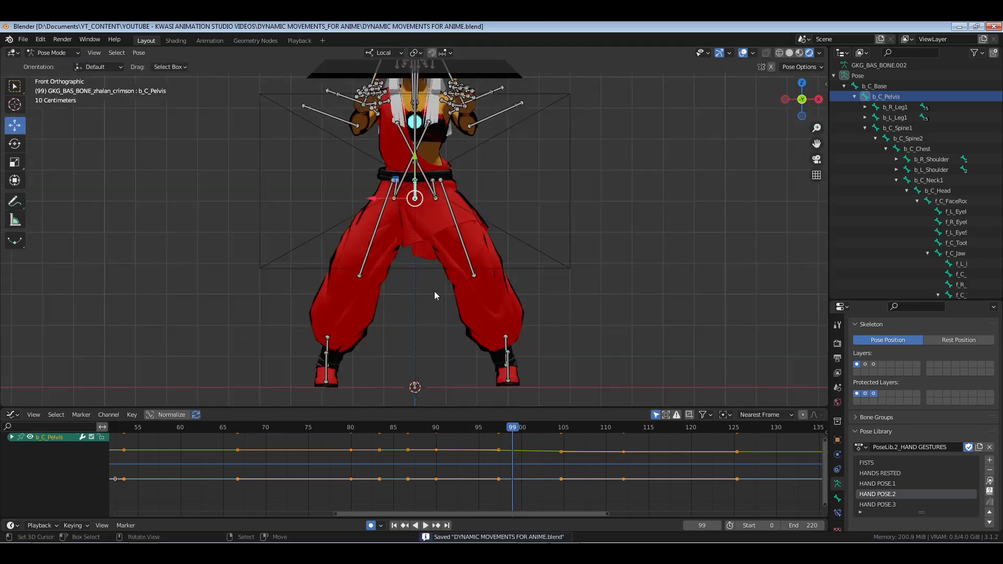
middle_click_drag(449, 315, 449, 315, "shift")
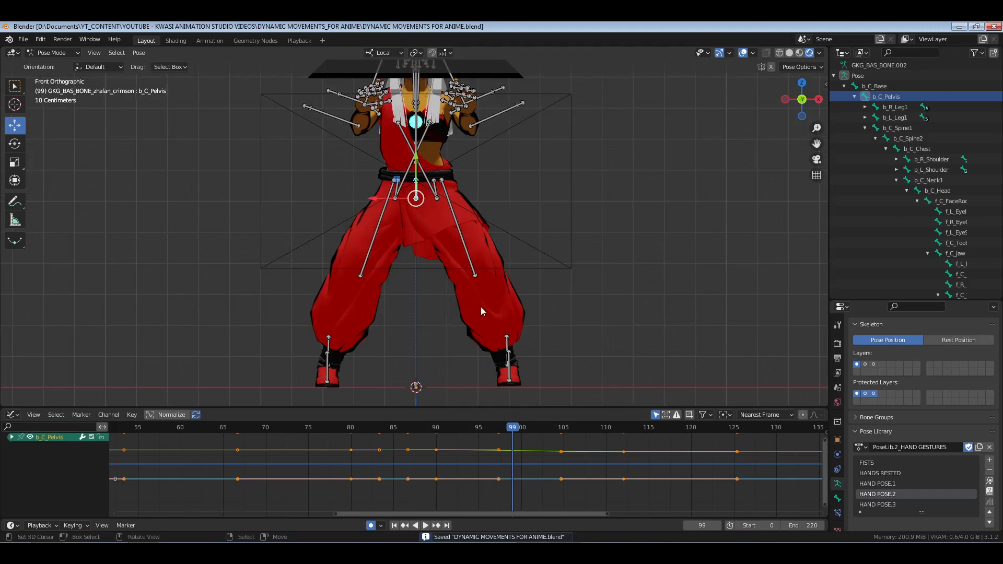
middle_click_drag(606, 479, 551, 477, "ctrl")
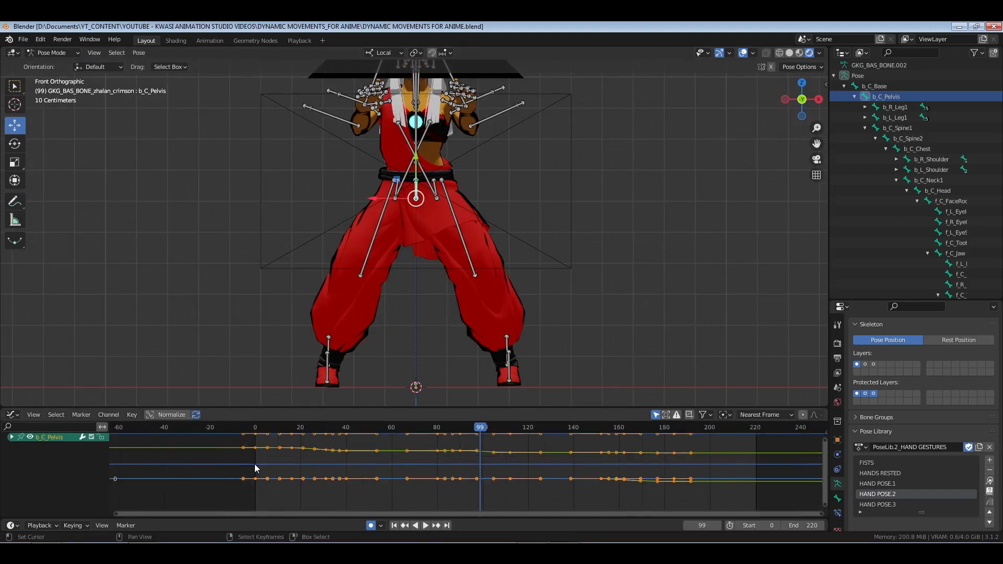
left_click(255, 474)
middle_click_drag(429, 463, 438, 477)
key("alt+a")
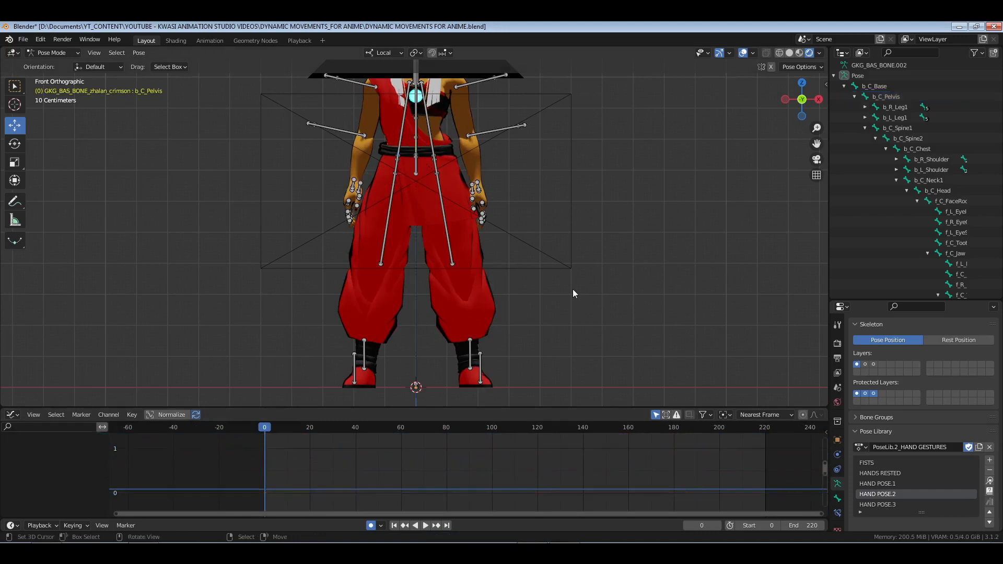
key("ctrl+s")
middle_click_drag(556, 238, 564, 259, "shift")
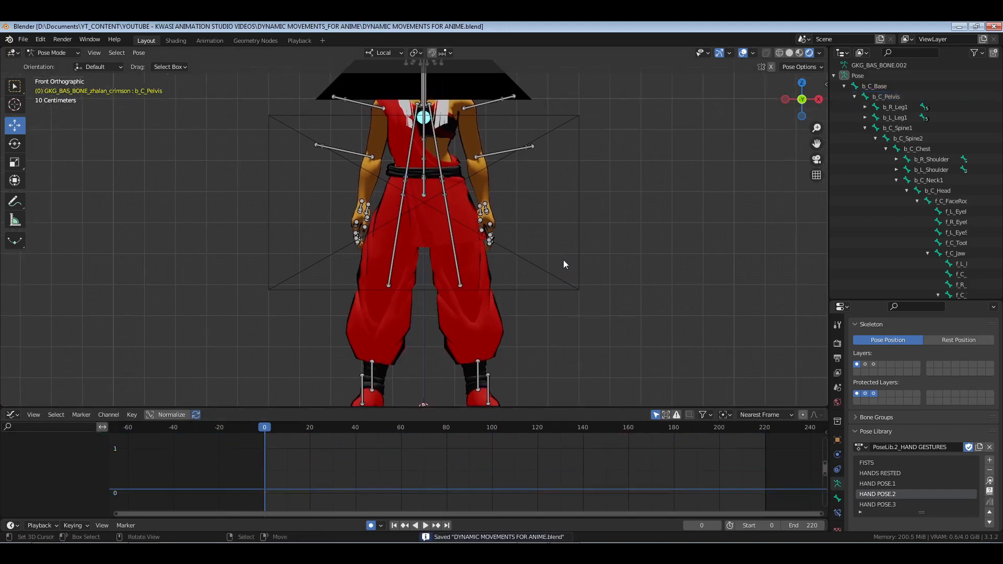